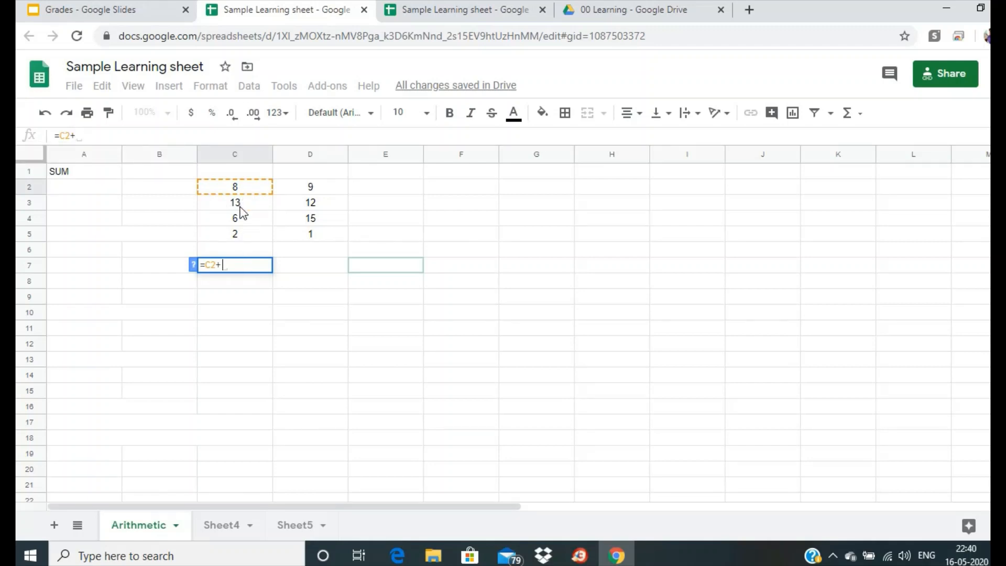
Step: Complete the addition formula in C7 as =C2+C3+C4+C5
{"action": "left_click", "coordinate": [121, 139]}
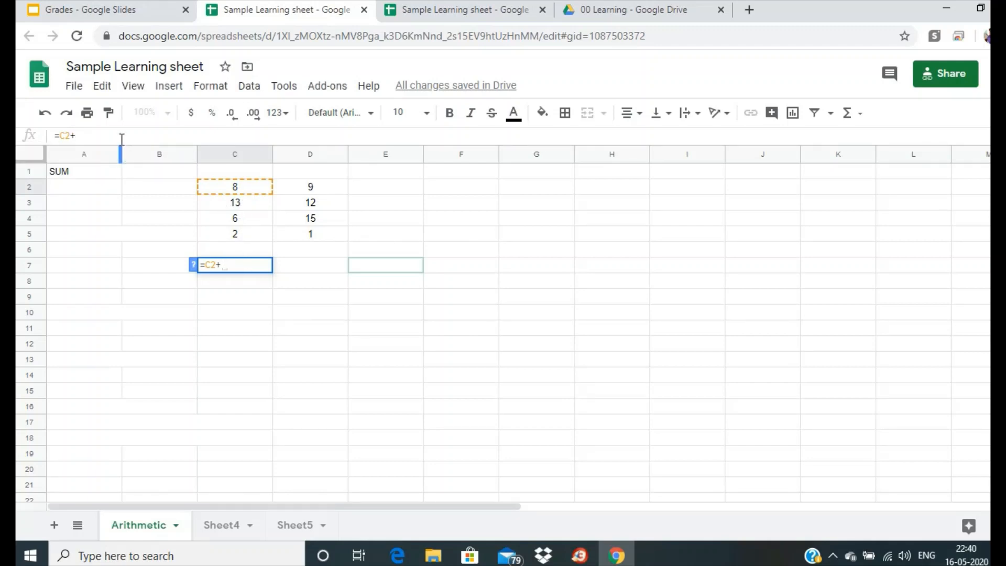
{"action": "type", "text": "c3"}
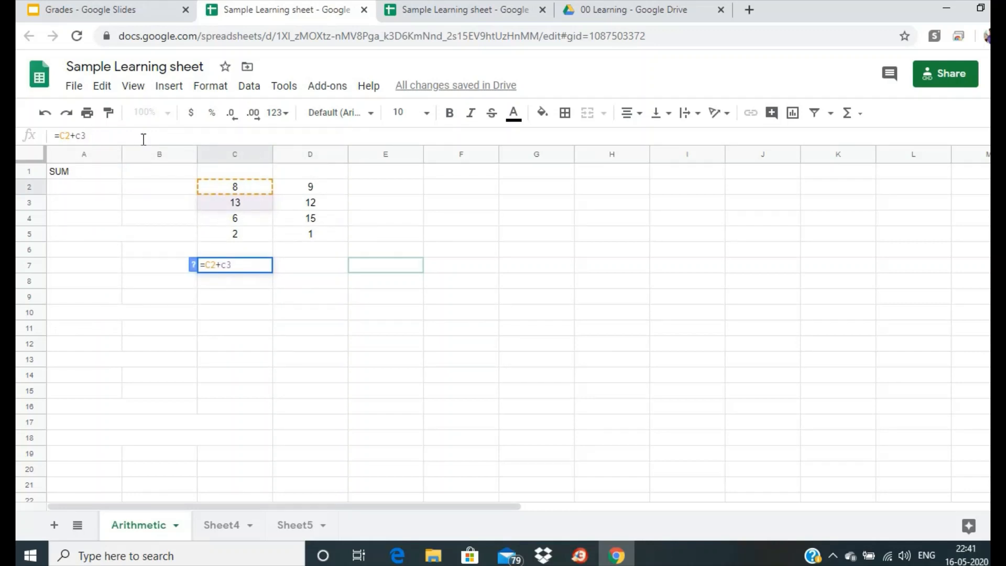
{"action": "type", "text": "+"}
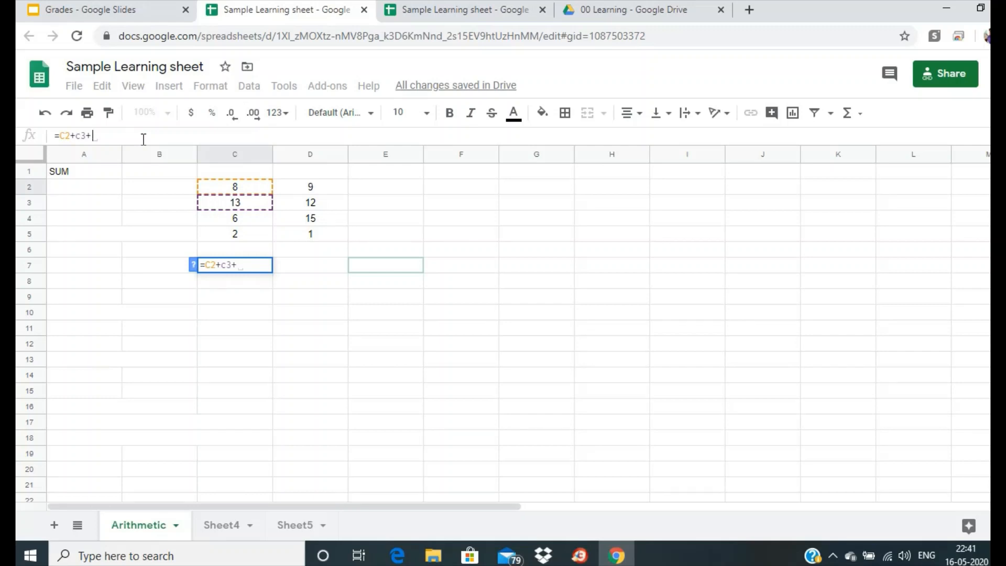
{"action": "type", "text": "C4+"}
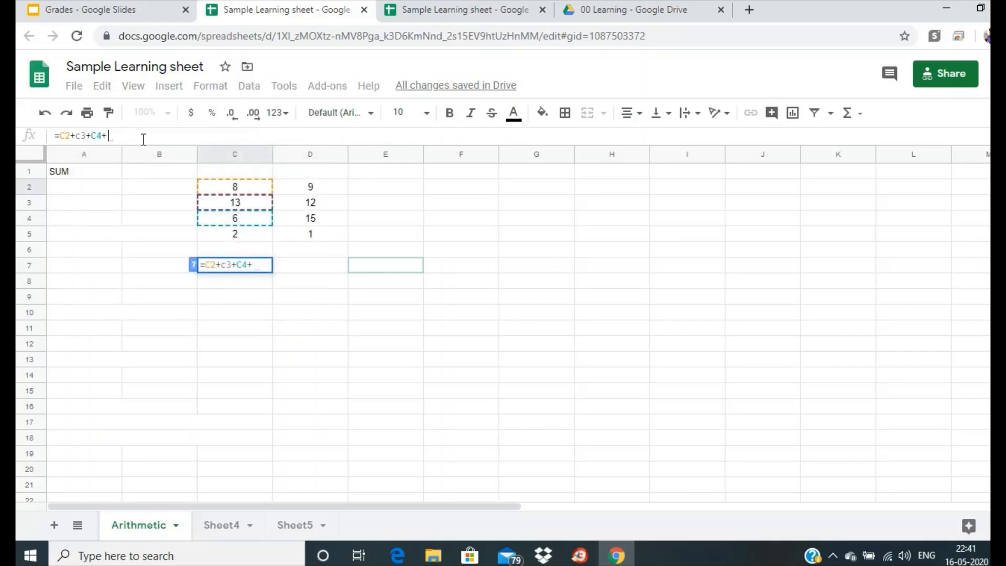
{"action": "type", "text": "C5"}
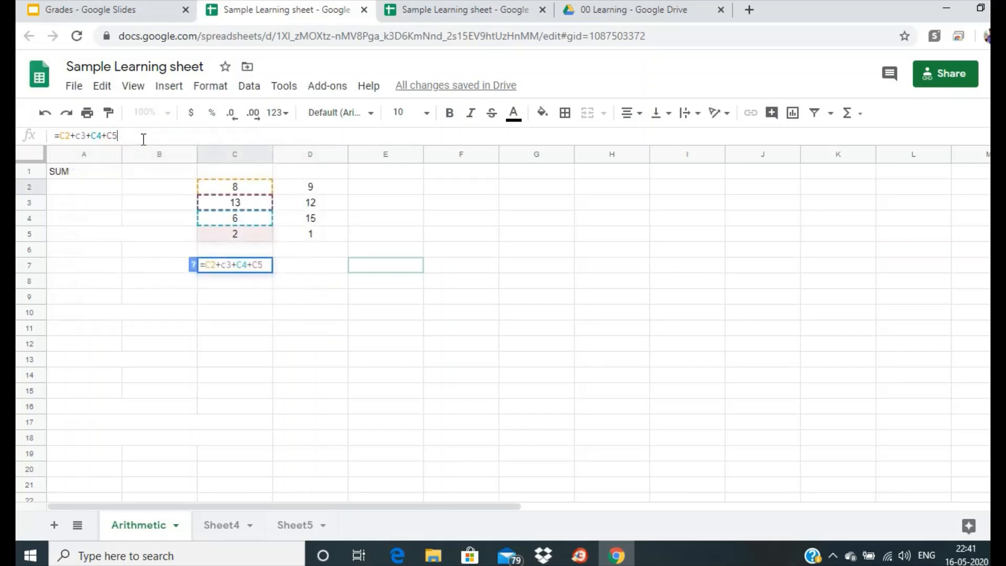
{"action": "key", "text": "Return"}
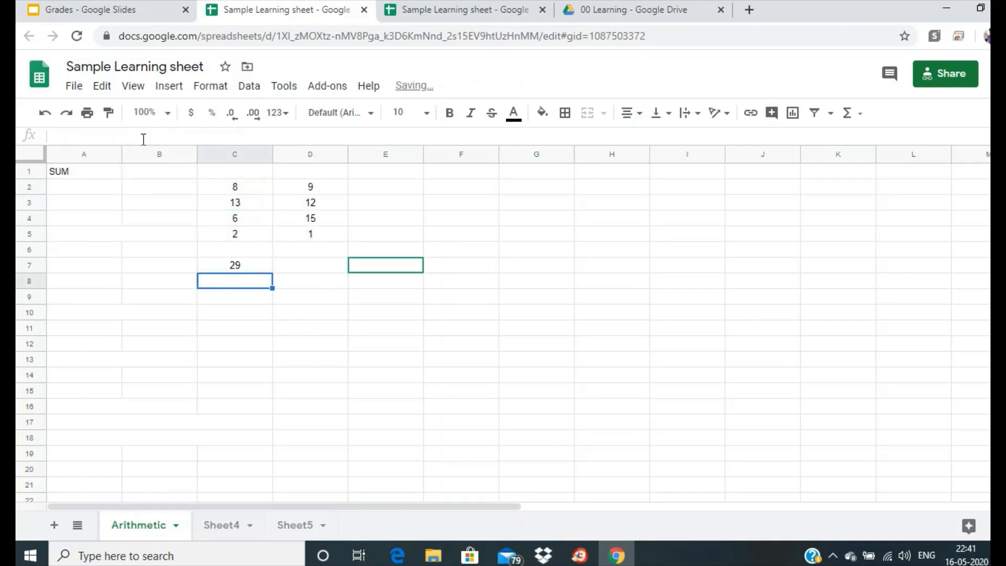
Step: Enter the label SUM in B7, beside the column C total
{"action": "left_click", "coordinate": [194, 270]}
{"action": "type", "text": "SUM"}
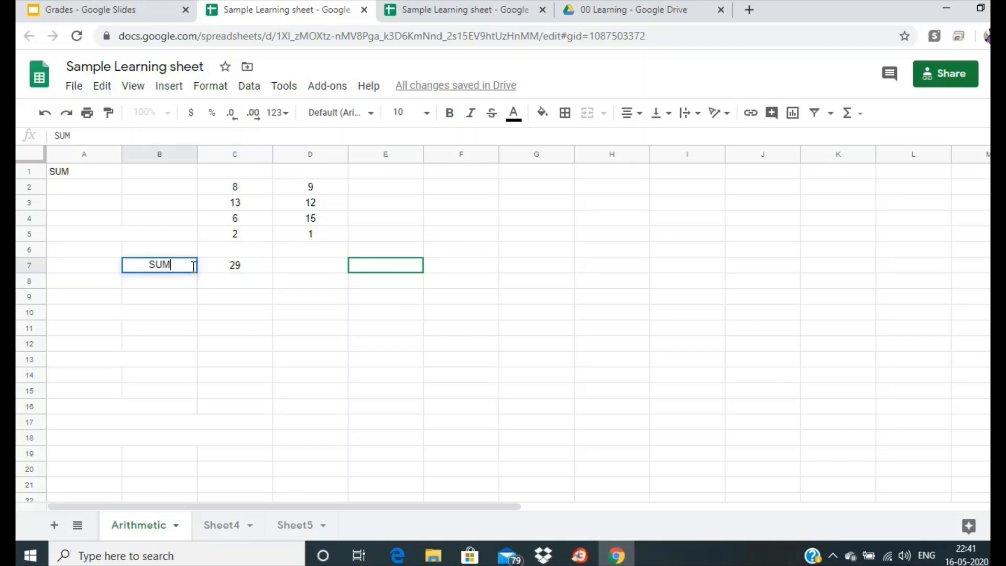
{"action": "key", "text": "Return"}
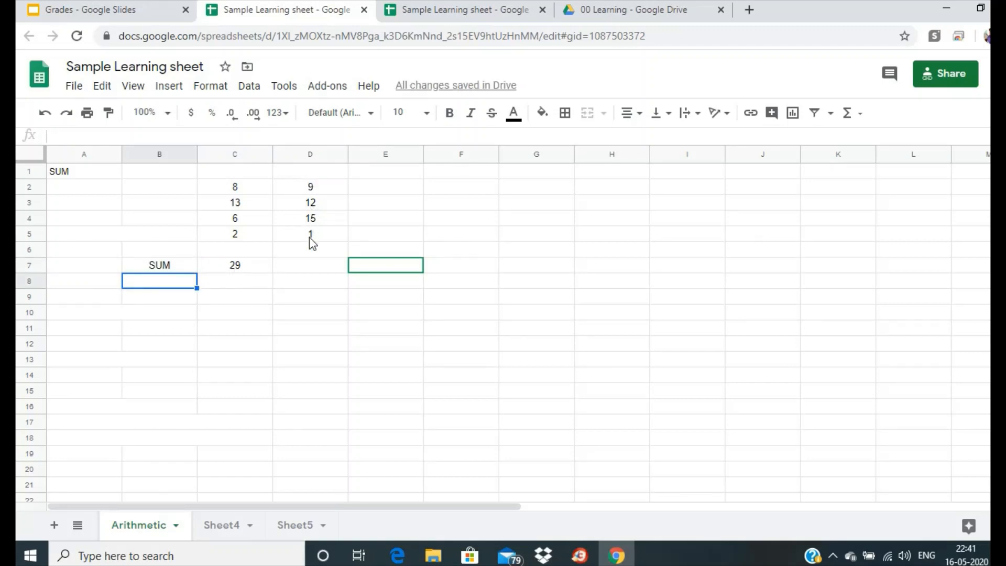
Step: Copy the addition formula from C7 into D7
{"action": "left_click", "coordinate": [240, 271]}
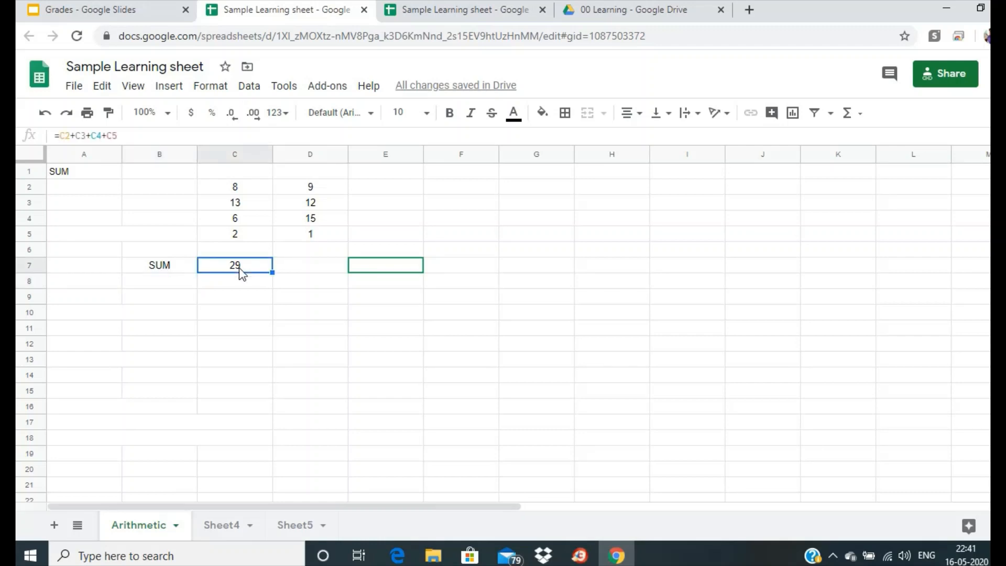
{"action": "key", "text": "ctrl+c"}
{"action": "right_click", "coordinate": [241, 271]}
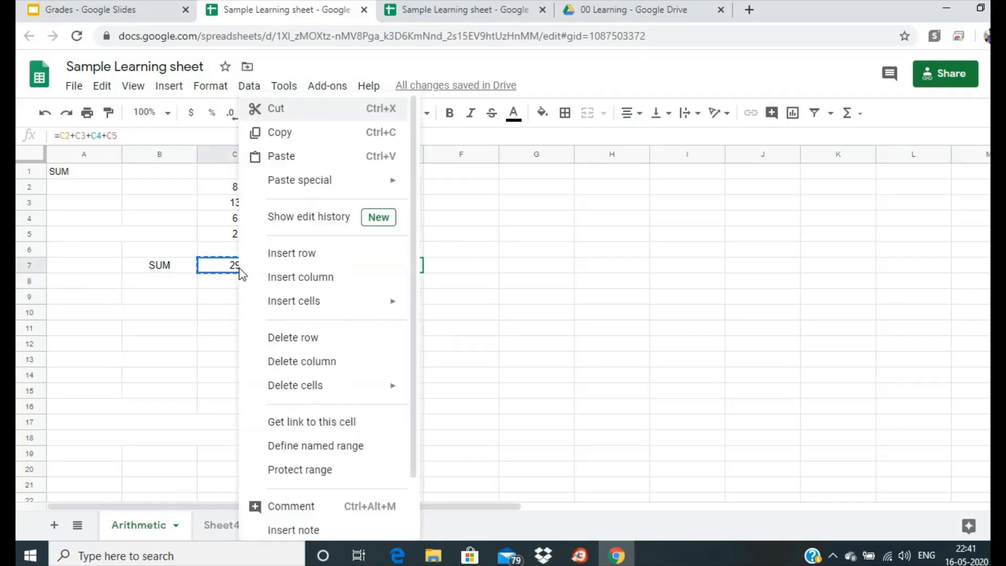
{"action": "left_click", "coordinate": [283, 137]}
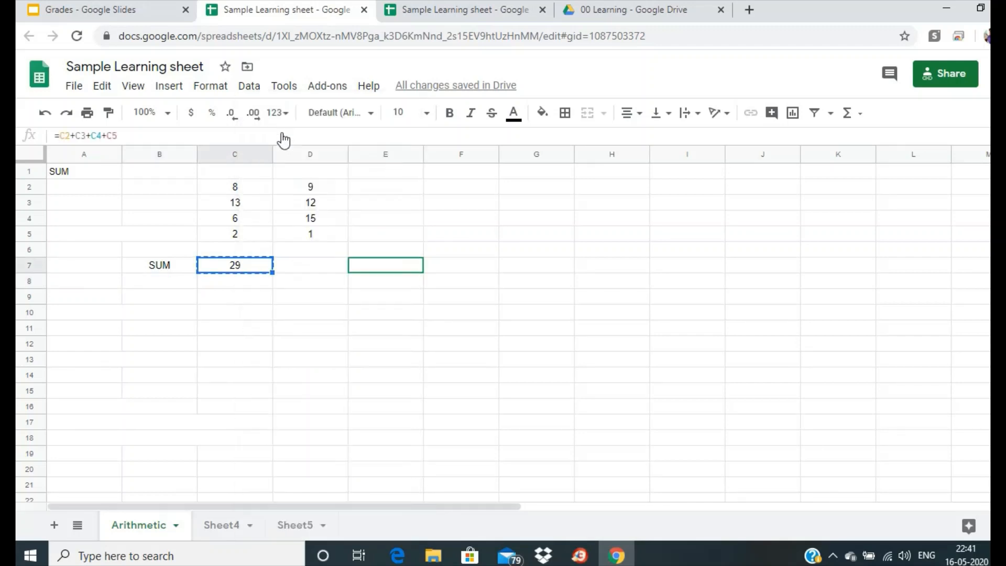
{"action": "left_click", "coordinate": [306, 266]}
{"action": "right_click", "coordinate": [306, 266]}
{"action": "left_click", "coordinate": [346, 157]}
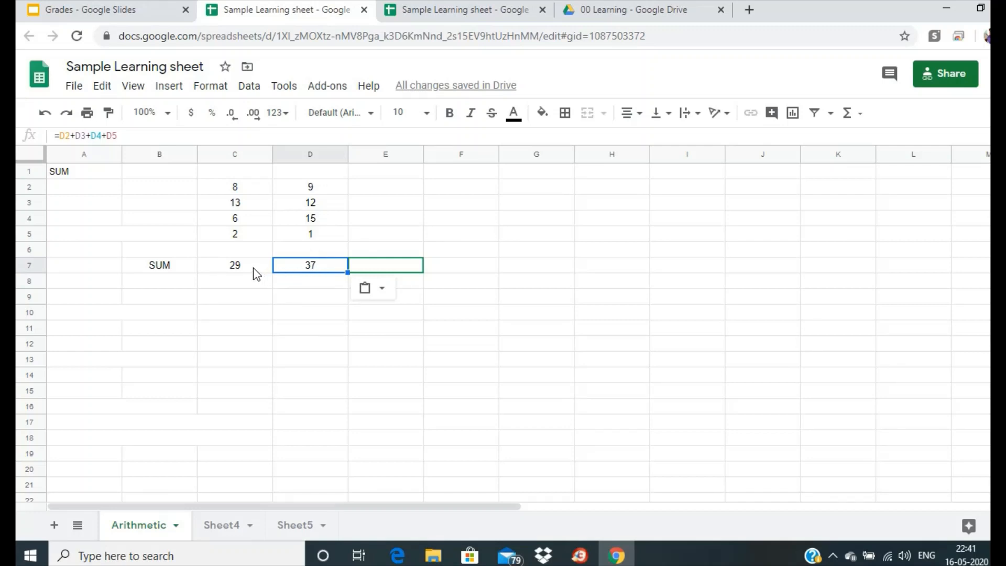
Step: Clear the formulas in C7:D7 and enter =SUM(C2:C5) in C7
{"action": "left_click_drag", "start_coordinate": [256, 273], "coordinate": [293, 265]}
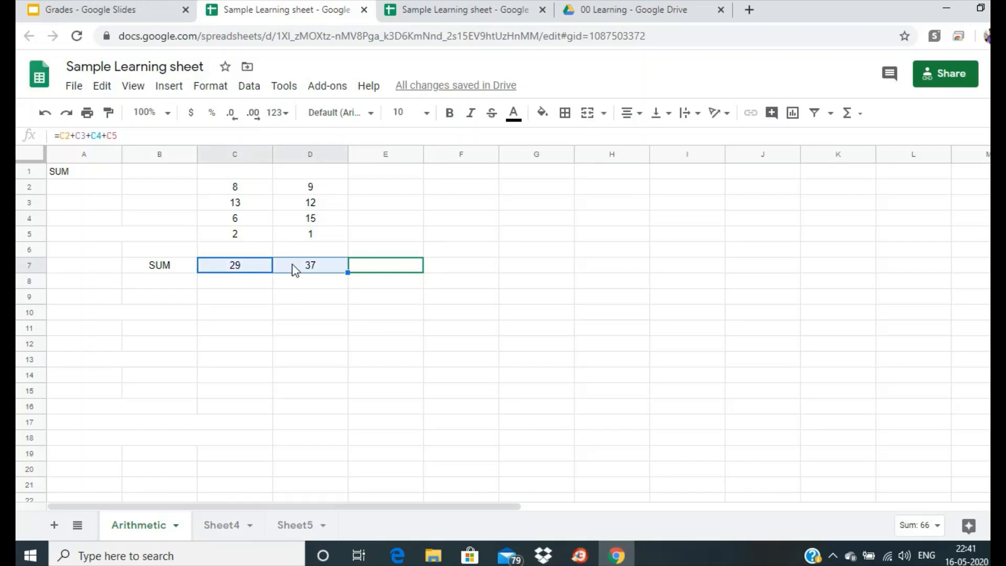
{"action": "key", "text": "Delete"}
{"action": "left_click", "coordinate": [240, 268]}
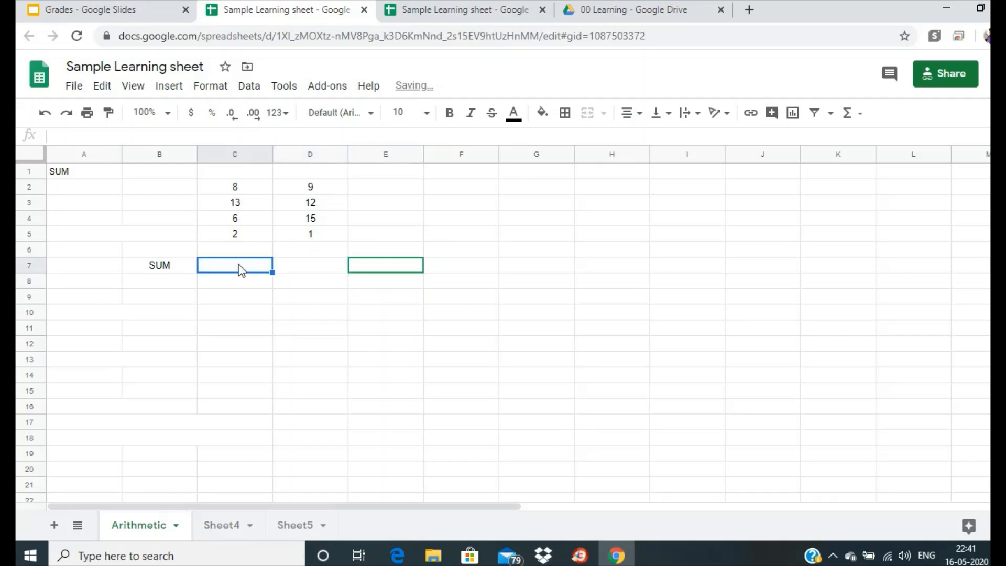
{"action": "type", "text": "=SU"}
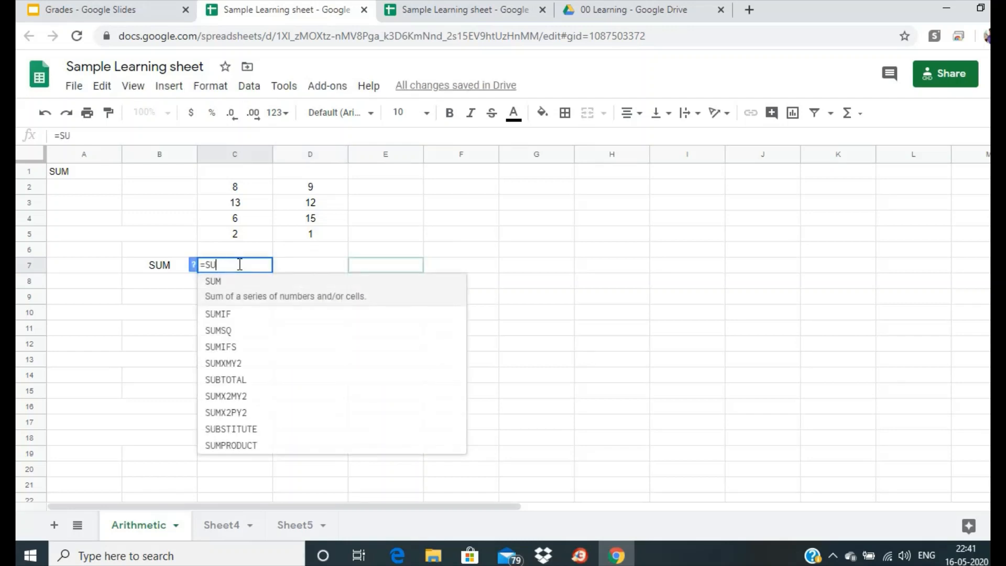
{"action": "type", "text": "M("}
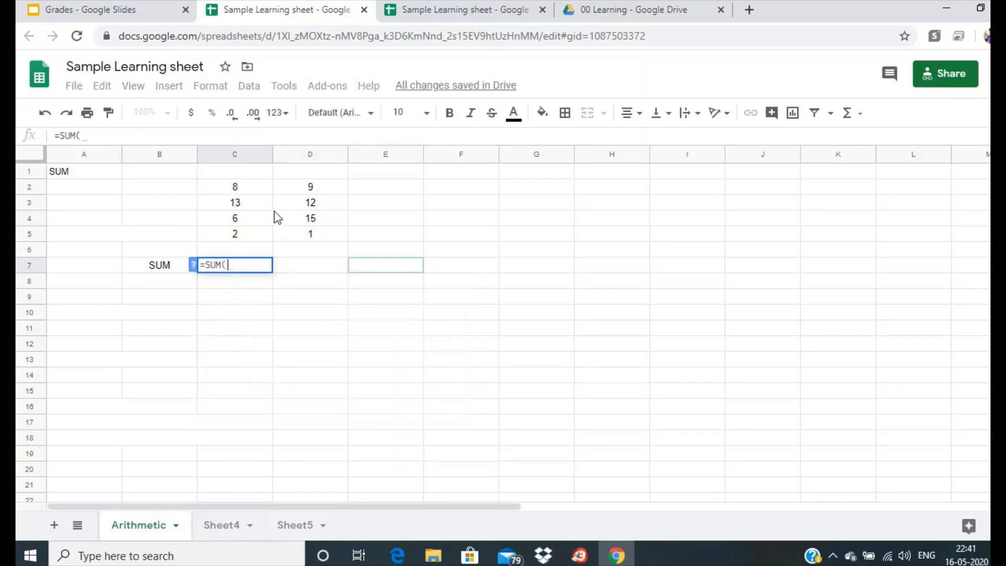
{"action": "left_click_drag", "start_coordinate": [251, 194], "coordinate": [247, 237]}
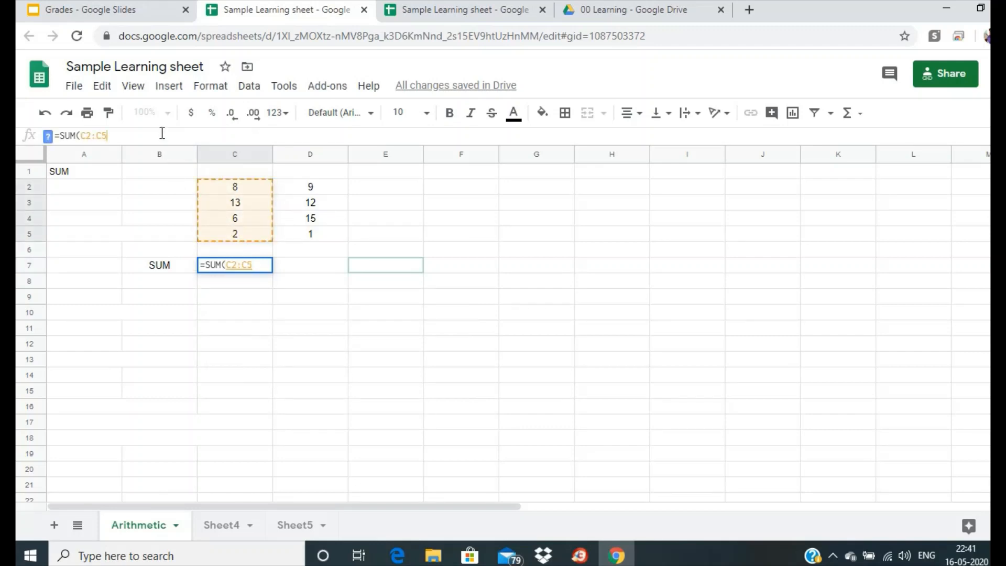
{"action": "key", "text": "Tab"}
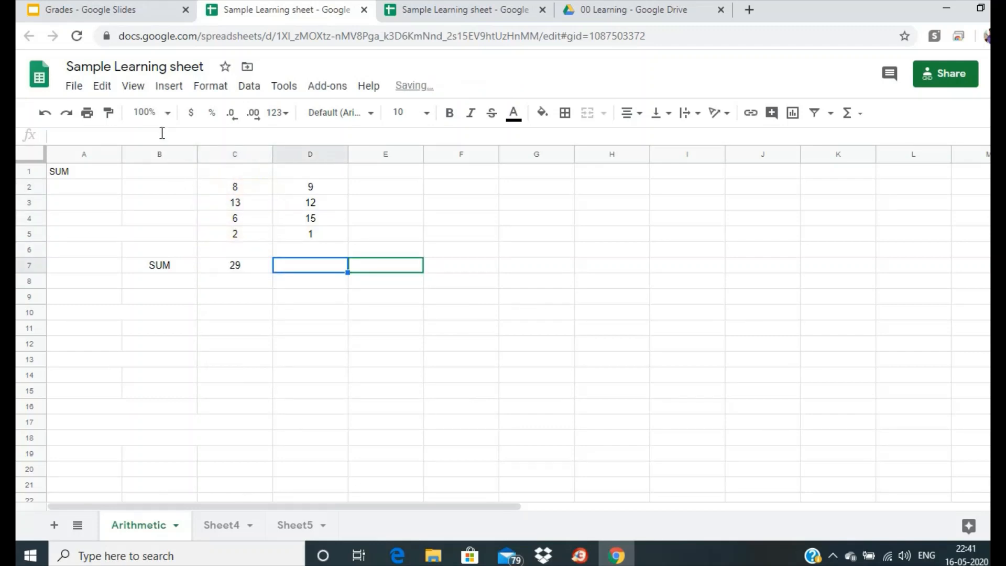
Step: Copy the SUM formula from C7 into D7 to total column D
{"action": "left_click", "coordinate": [234, 270]}
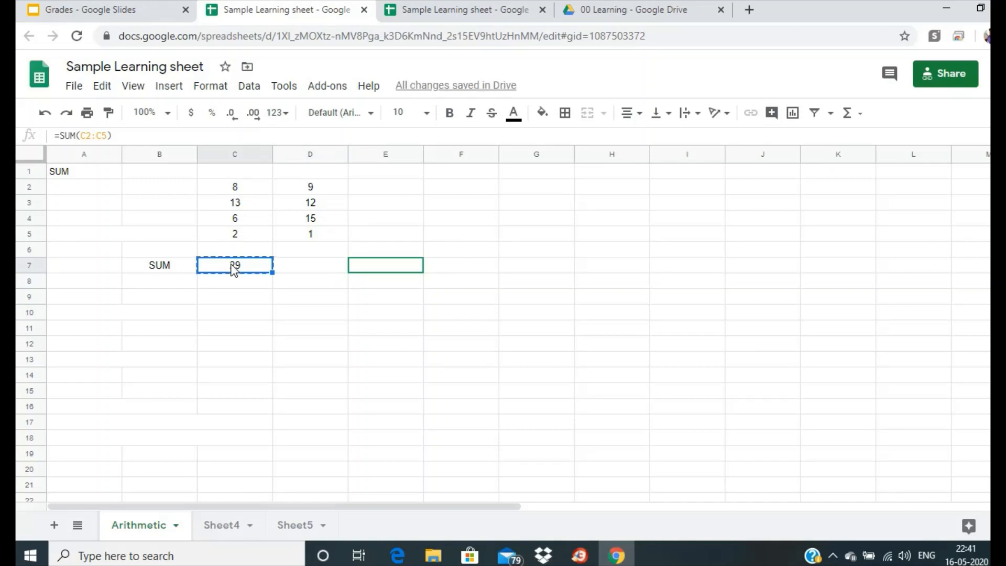
{"action": "key", "text": "ctrl+c"}
{"action": "left_click", "coordinate": [301, 274]}
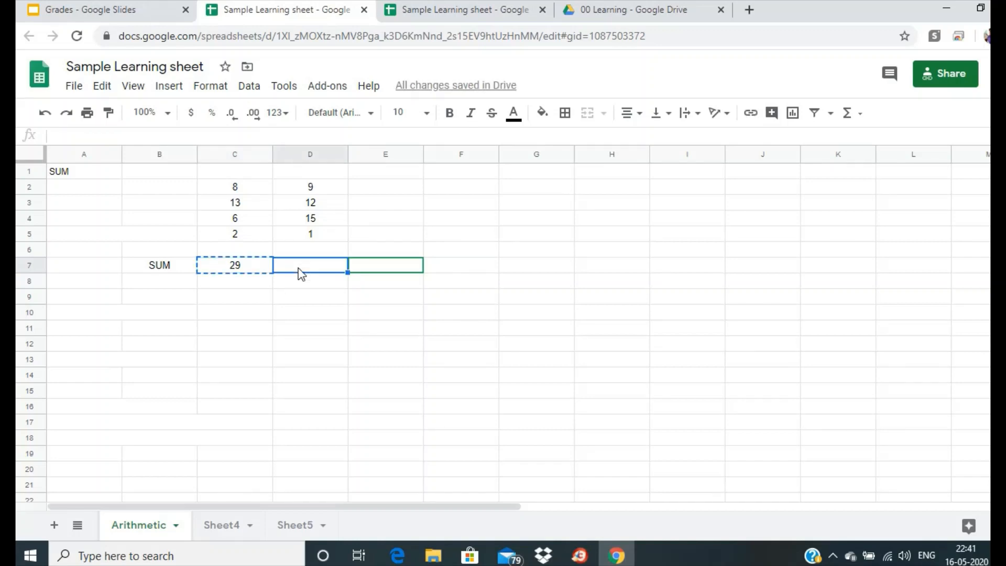
{"action": "right_click", "coordinate": [300, 275]}
{"action": "left_click", "coordinate": [315, 156]}
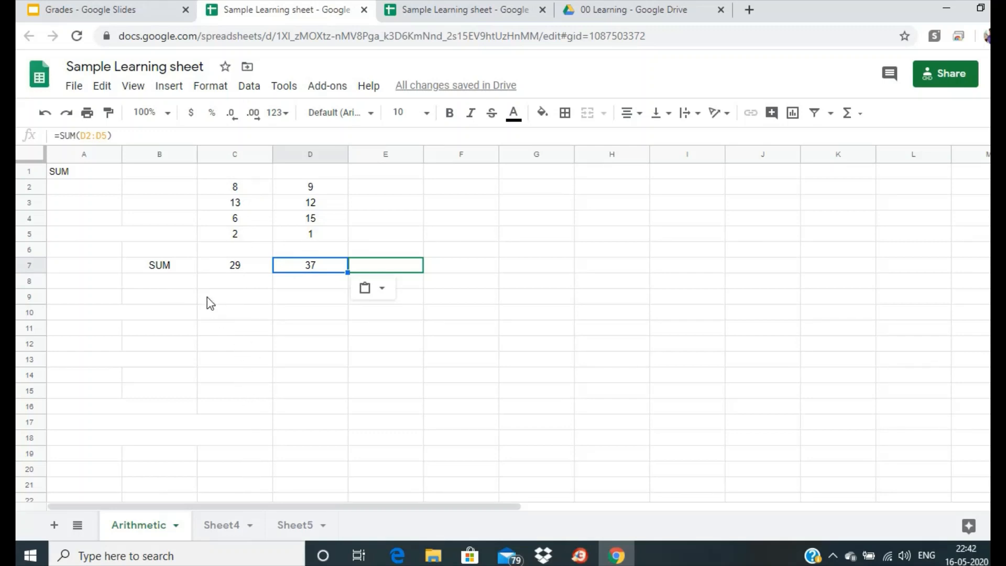
Step: Replace the label in B7 with SUBSTRACTION
{"action": "left_click", "coordinate": [182, 266]}
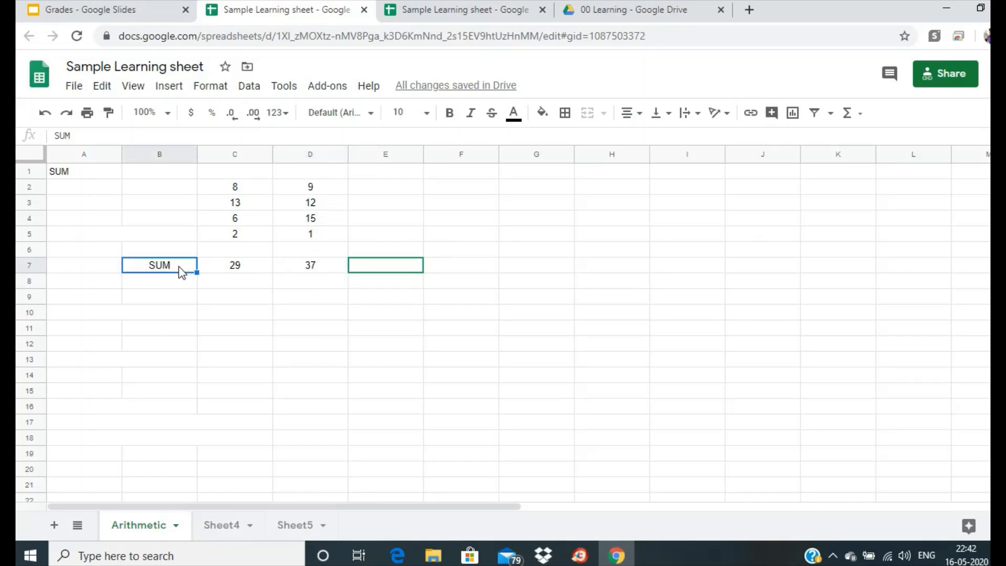
{"action": "type", "text": "SUBSR"}
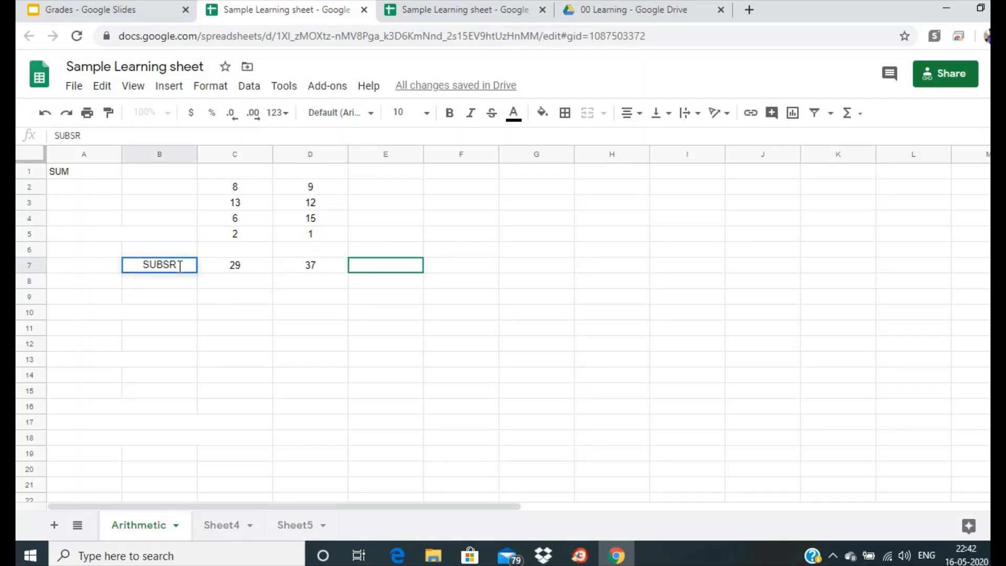
{"action": "key", "text": "BackSpace"}
{"action": "type", "text": "TRAC"}
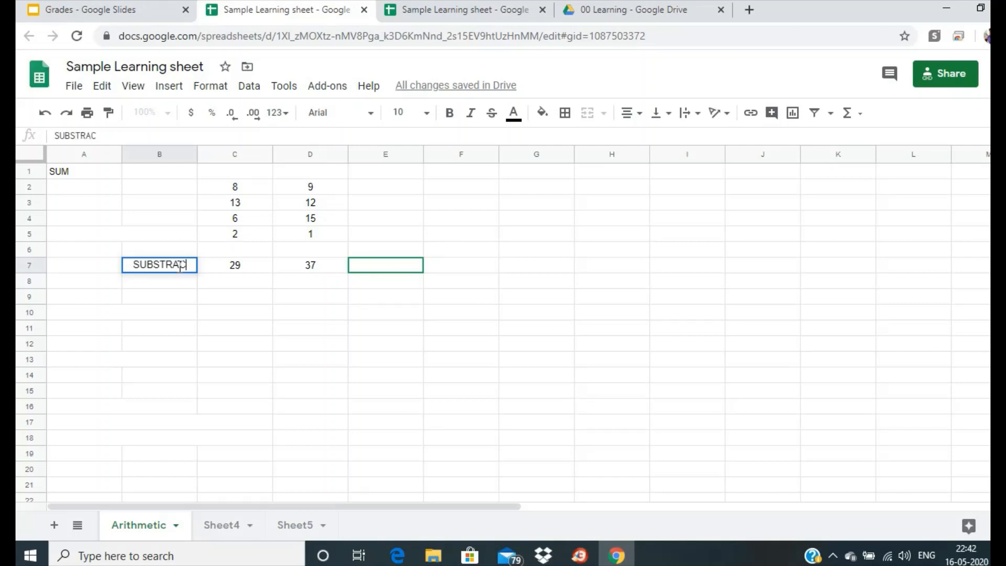
{"action": "type", "text": "TION"}
{"action": "key", "text": "Return"}
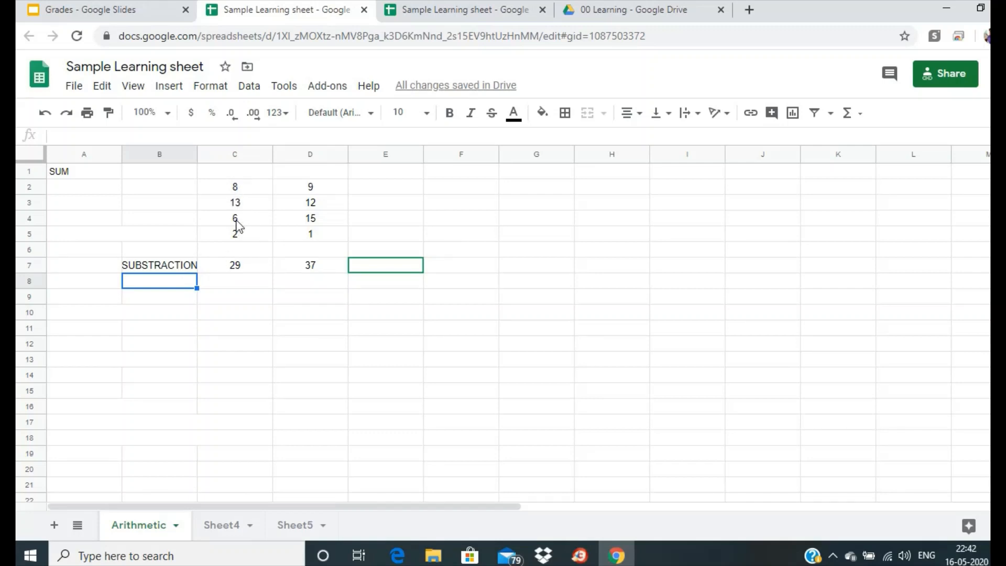
Step: Clear the numbers in C4:D5 and replace the formula in C7 with =C2-C3
{"action": "left_click_drag", "start_coordinate": [236, 220], "coordinate": [316, 246]}
{"action": "key", "text": "Delete"}
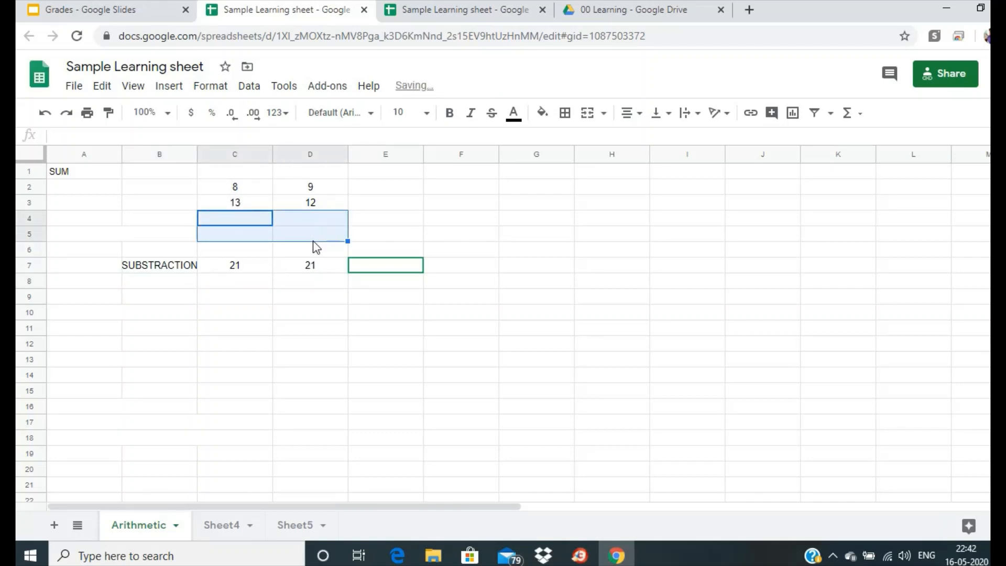
{"action": "left_click", "coordinate": [269, 264]}
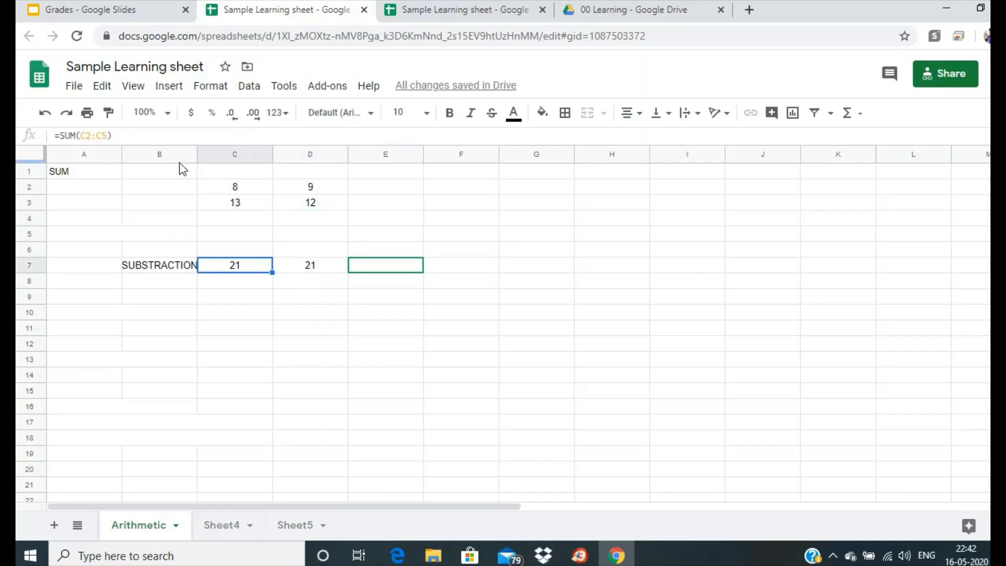
{"action": "left_click_drag", "start_coordinate": [150, 135], "coordinate": [46, 141]}
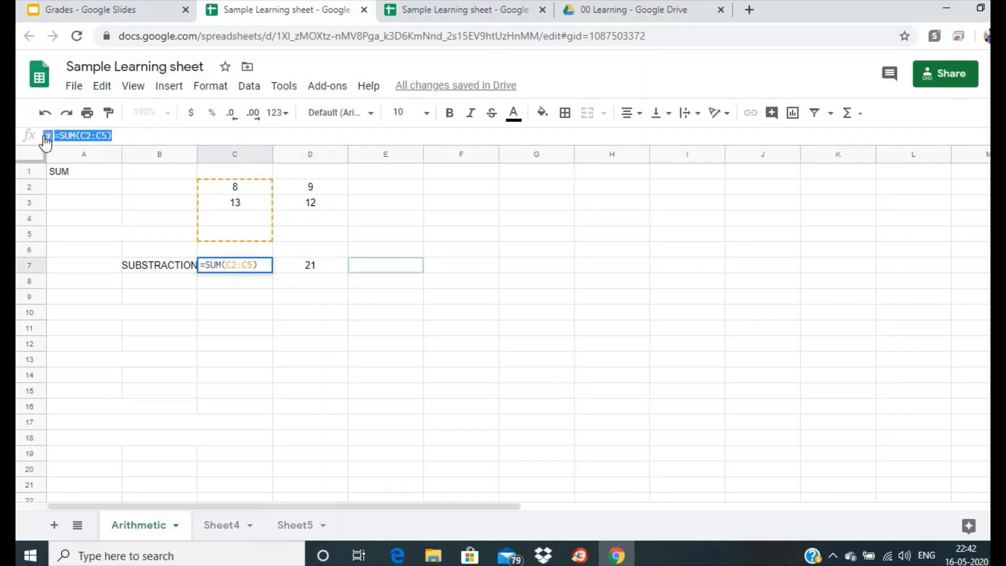
{"action": "type", "text": "="}
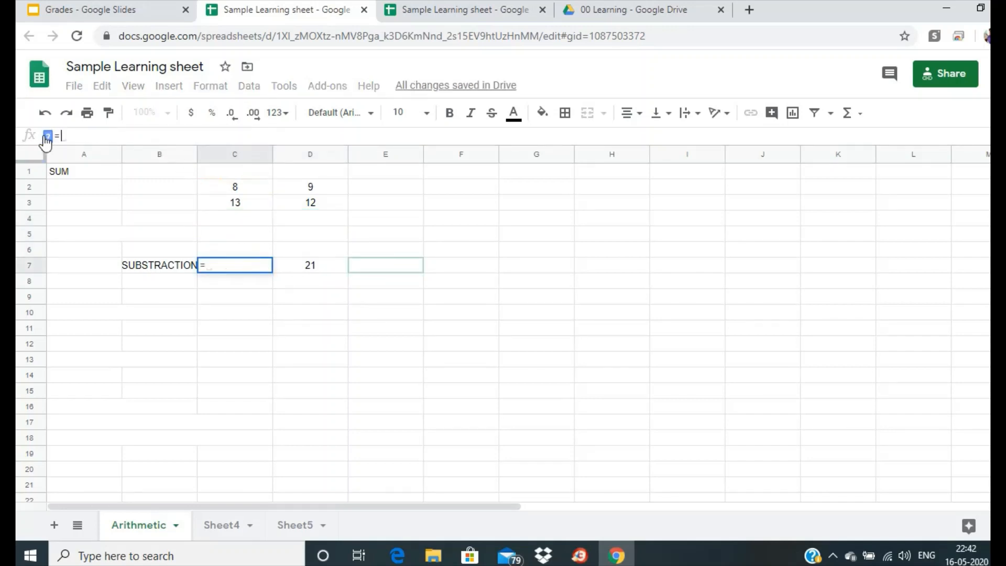
{"action": "left_click", "coordinate": [232, 187]}
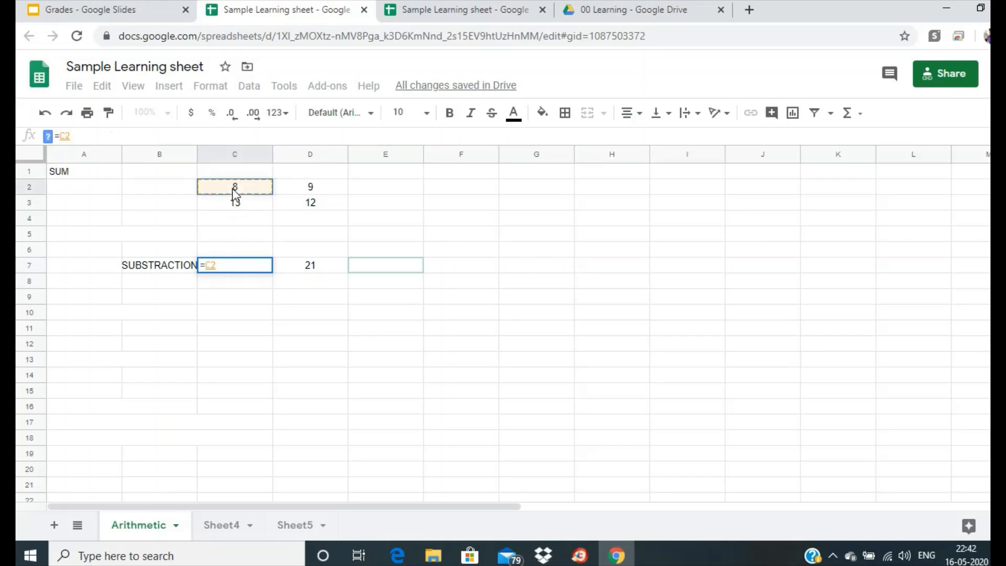
{"action": "type", "text": "-"}
{"action": "left_click", "coordinate": [233, 204]}
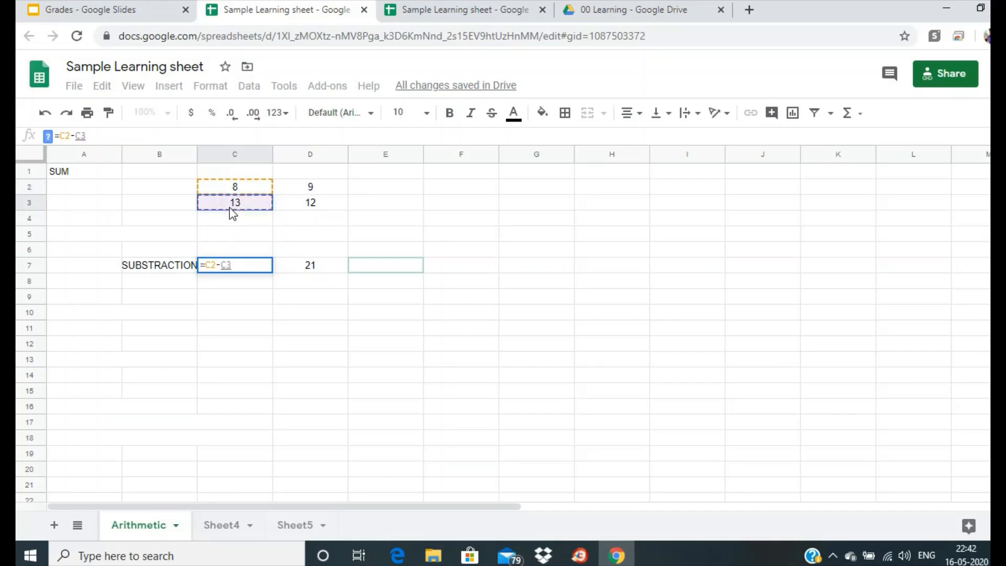
{"action": "key", "text": "Return"}
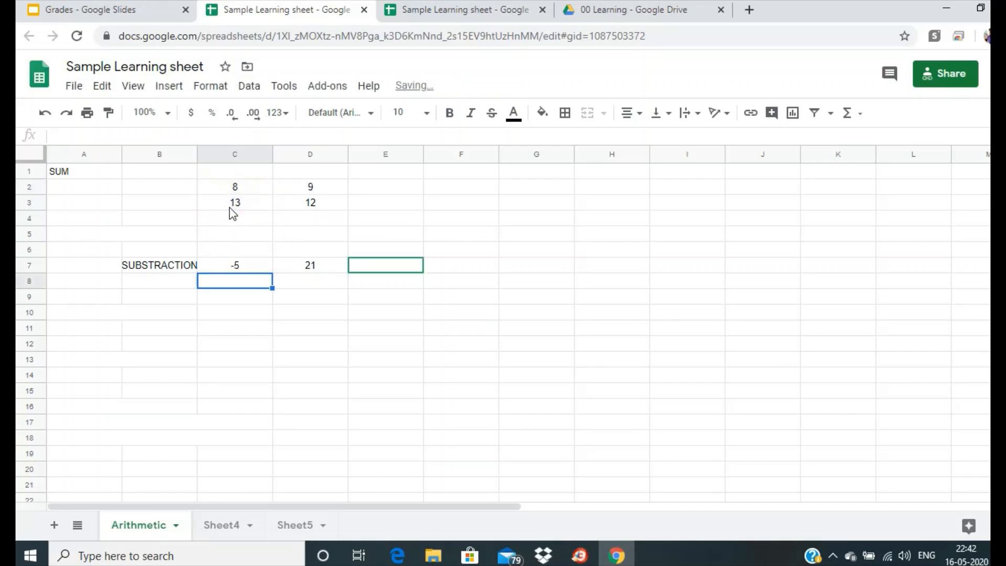
Step: Copy the subtraction formula from C7 over the existing formula in D7
{"action": "left_click", "coordinate": [243, 266]}
{"action": "key", "text": "ctrl+c"}
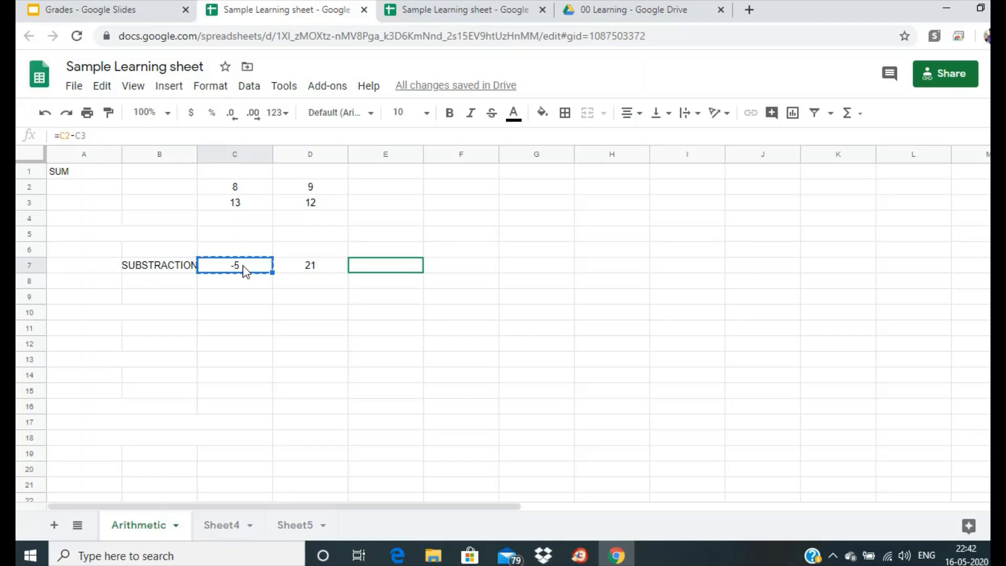
{"action": "left_click", "coordinate": [311, 266]}
{"action": "key", "text": "ctrl+v"}
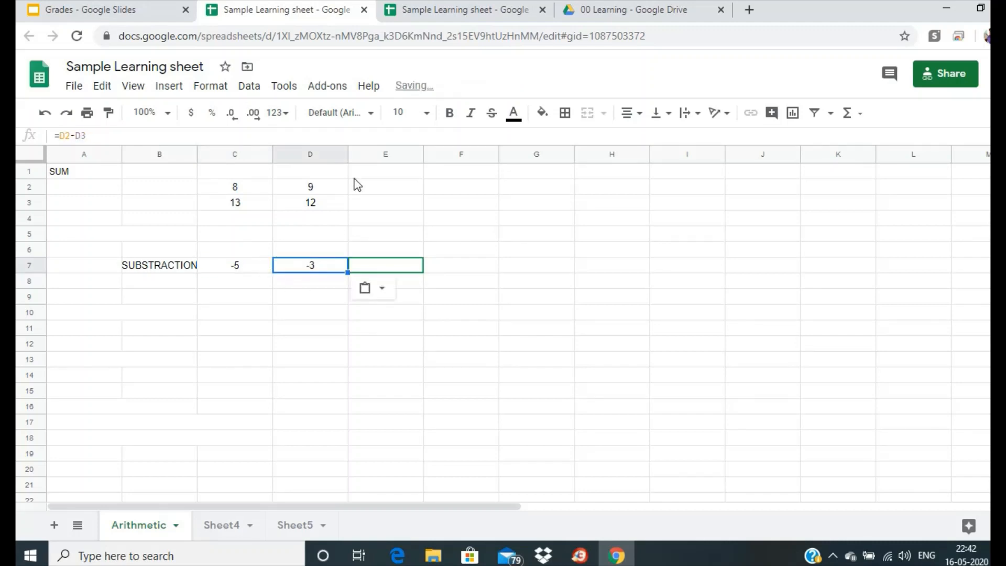
Step: Replace the number in D3 with 15 and the number in D2 with 16
{"action": "left_click", "coordinate": [316, 203]}
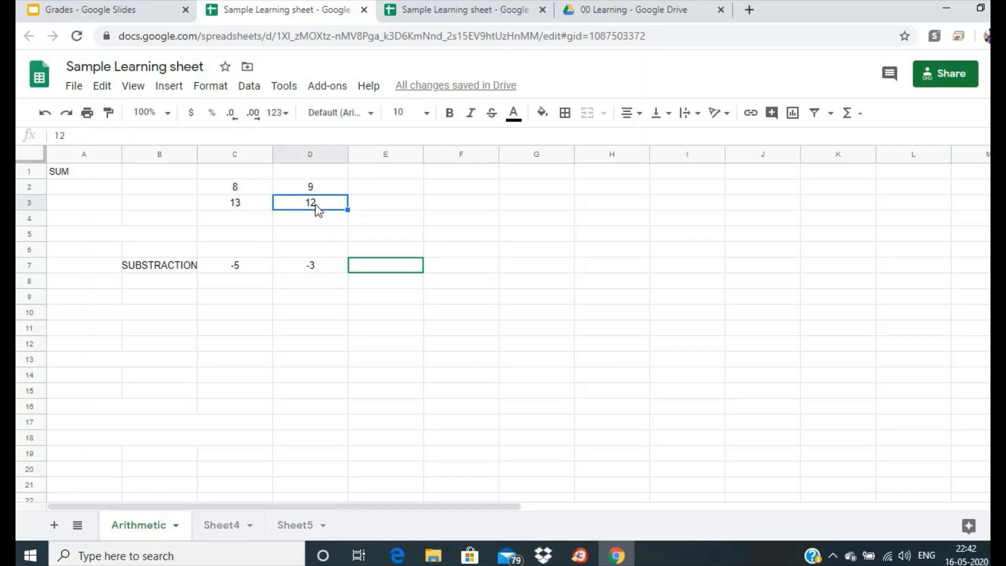
{"action": "type", "text": "15"}
{"action": "key", "text": "Return"}
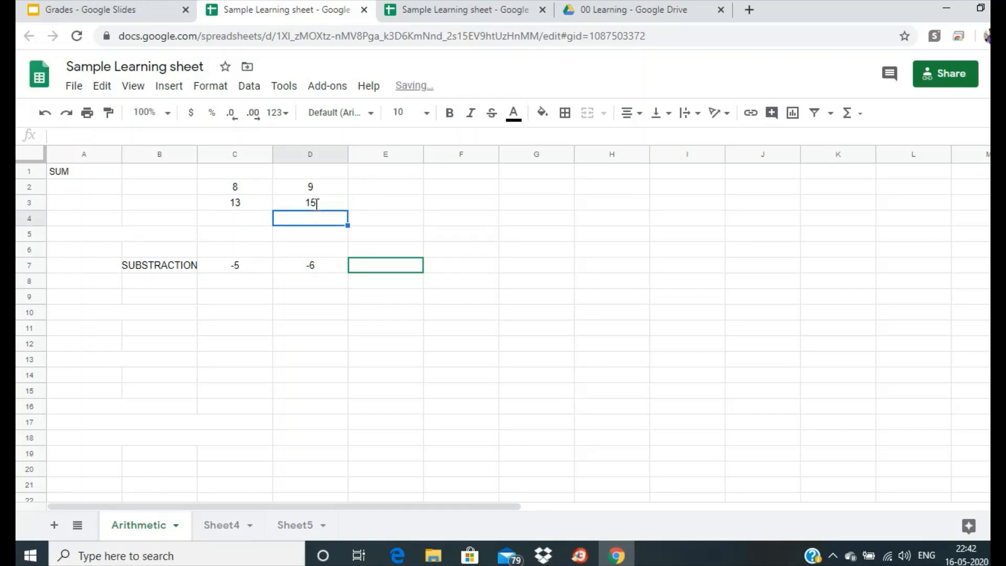
{"action": "left_click", "coordinate": [317, 194]}
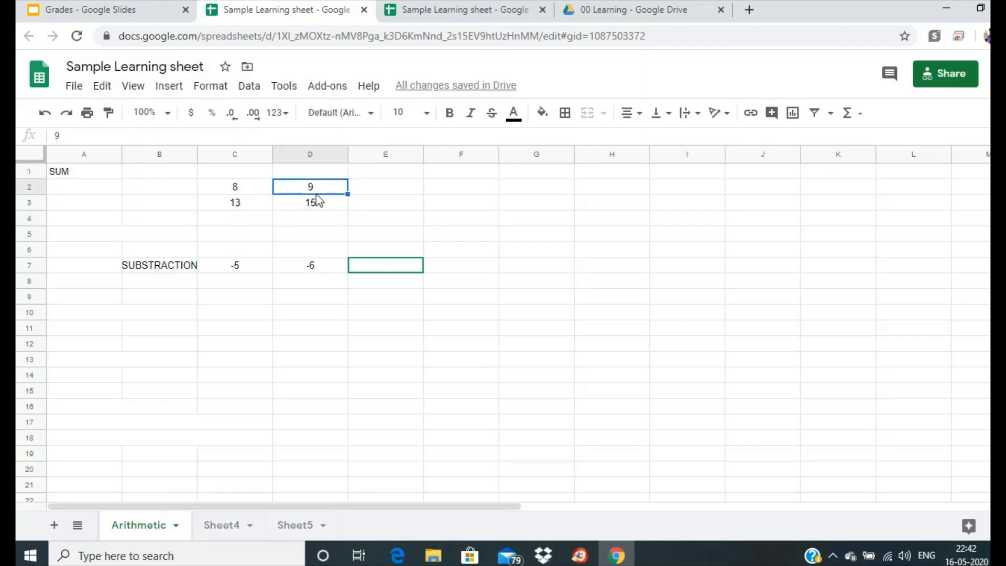
{"action": "type", "text": "16"}
{"action": "key", "text": "Return"}
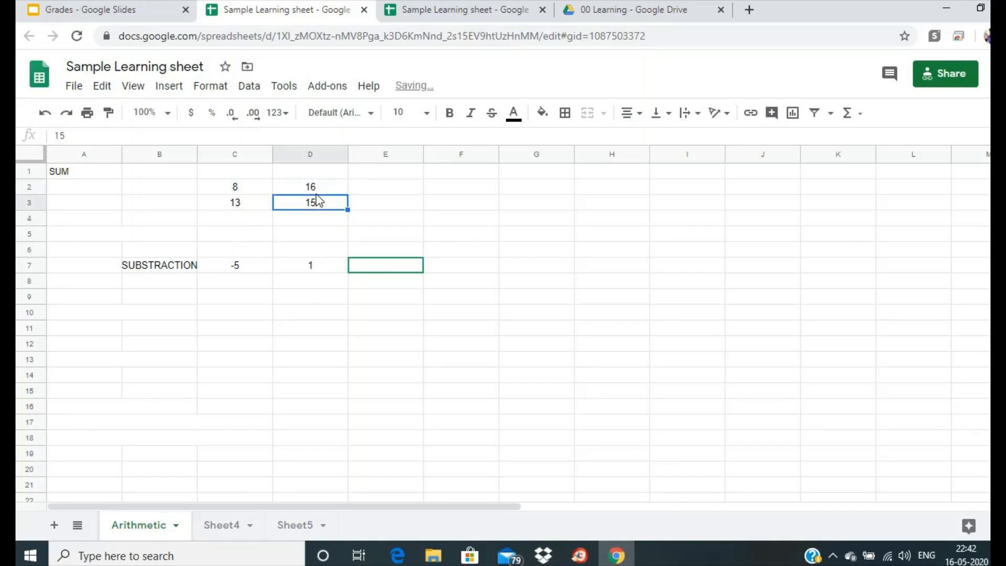
Step: Replace the number in C2 with 13
{"action": "left_click", "coordinate": [224, 190]}
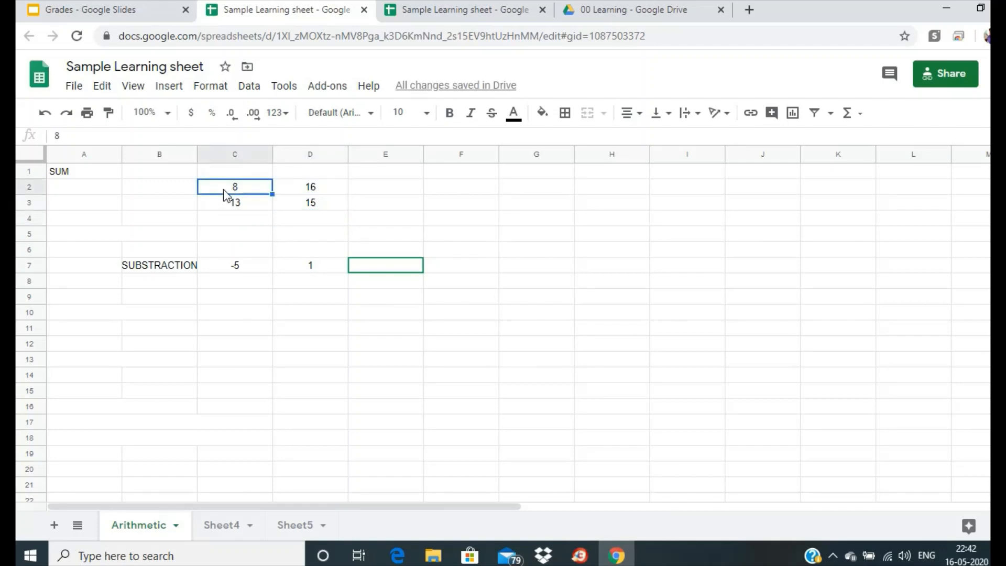
{"action": "type", "text": "13"}
{"action": "key", "text": "Return"}
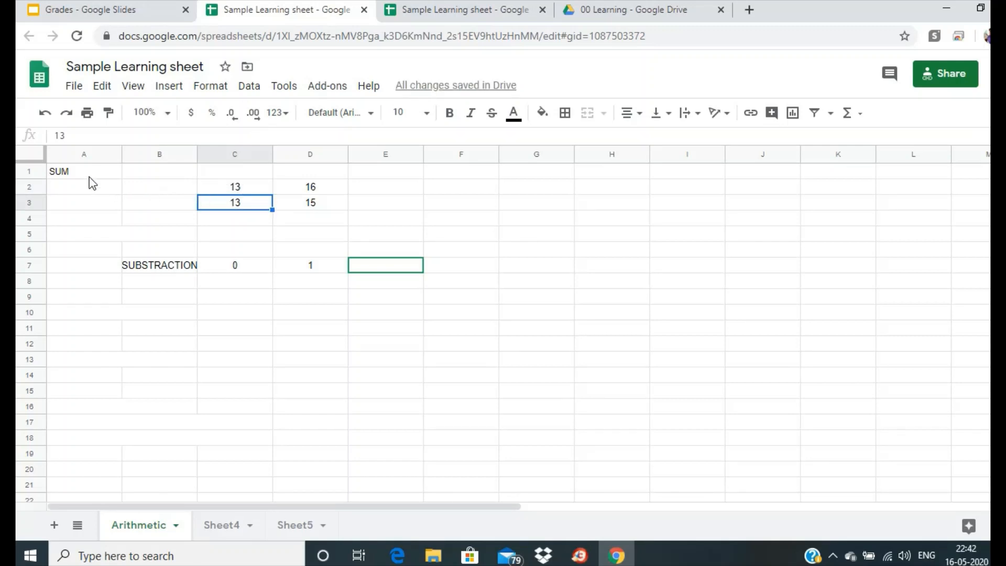
Step: Set the text colour of the labels in A1:A2 and A3 to black
{"action": "left_click_drag", "start_coordinate": [88, 173], "coordinate": [84, 184]}
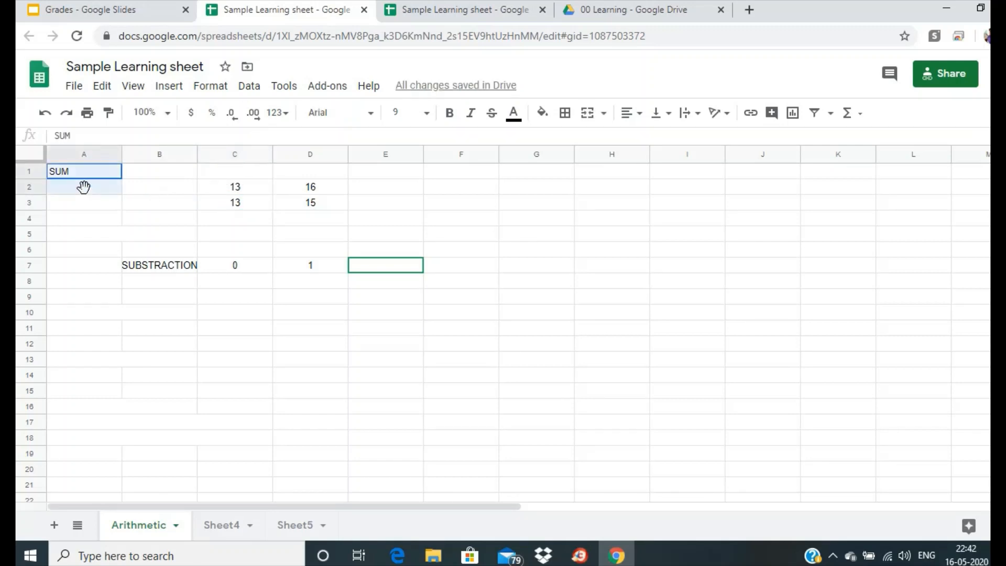
{"action": "left_click", "coordinate": [515, 114]}
{"action": "left_click", "coordinate": [521, 166]}
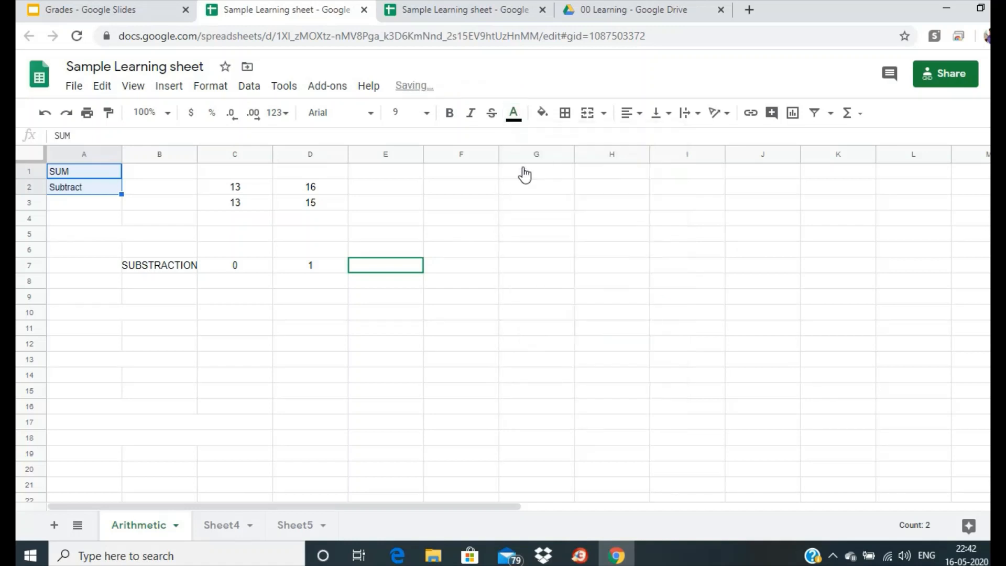
{"action": "left_click", "coordinate": [99, 205]}
{"action": "left_click", "coordinate": [514, 113]}
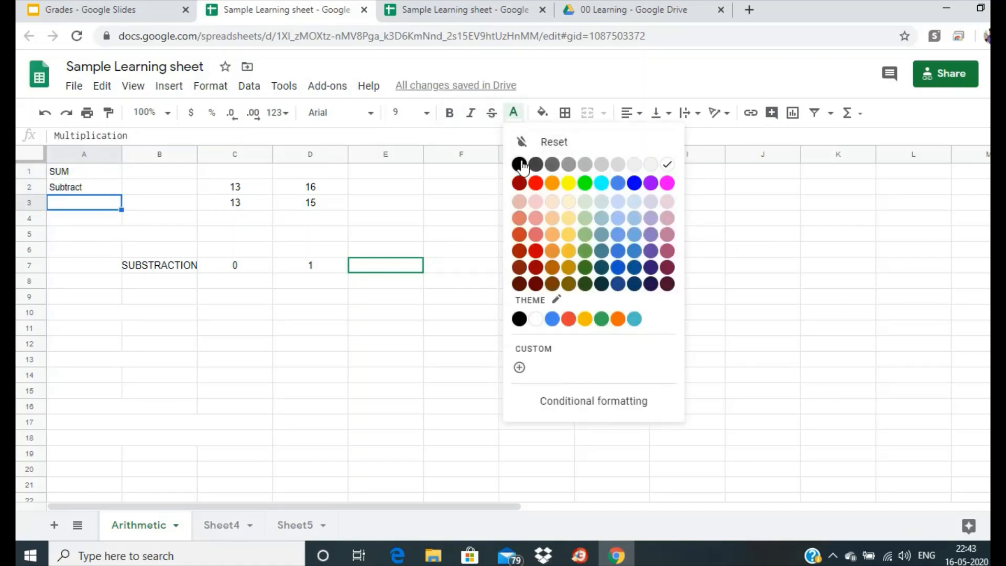
{"action": "left_click", "coordinate": [522, 166]}
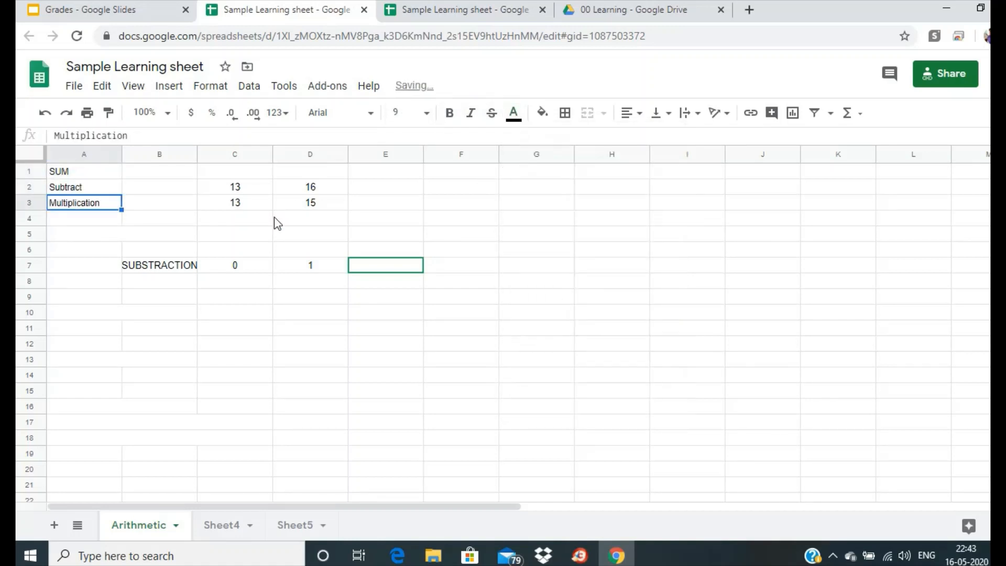
Step: Clear the label in B7 and change the formula in C7 to =C2*C3
{"action": "left_click", "coordinate": [160, 269]}
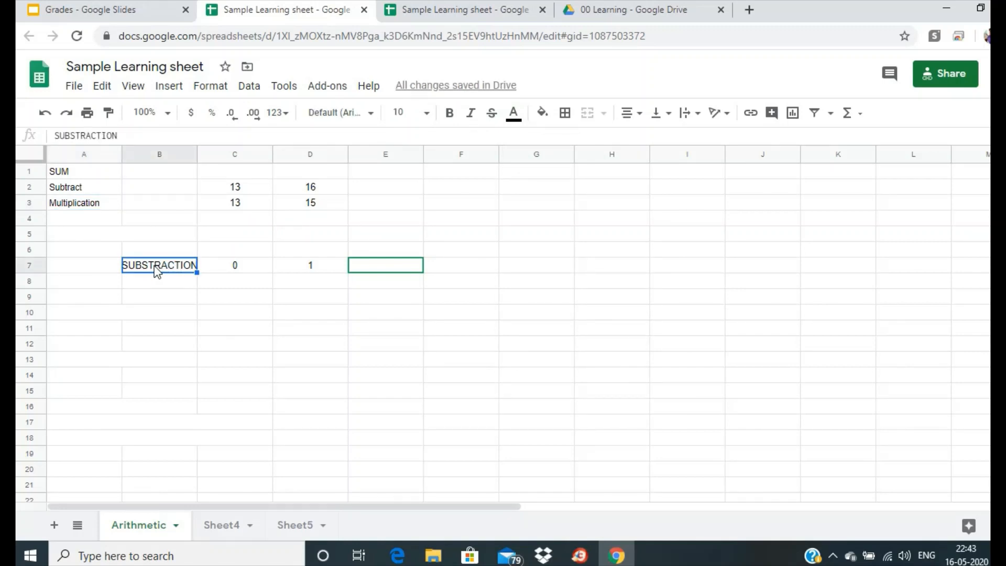
{"action": "key", "text": "Delete"}
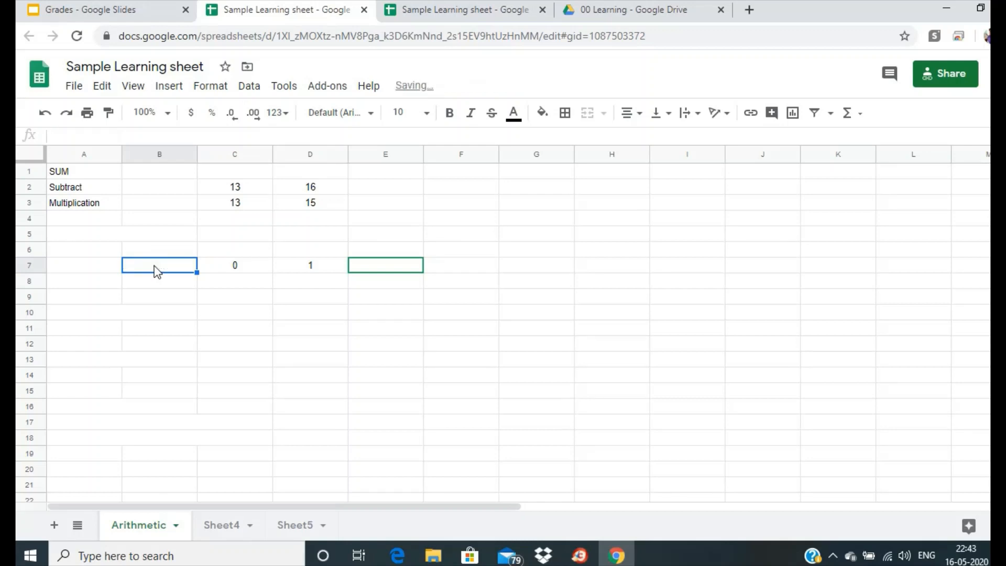
{"action": "left_click", "coordinate": [234, 268]}
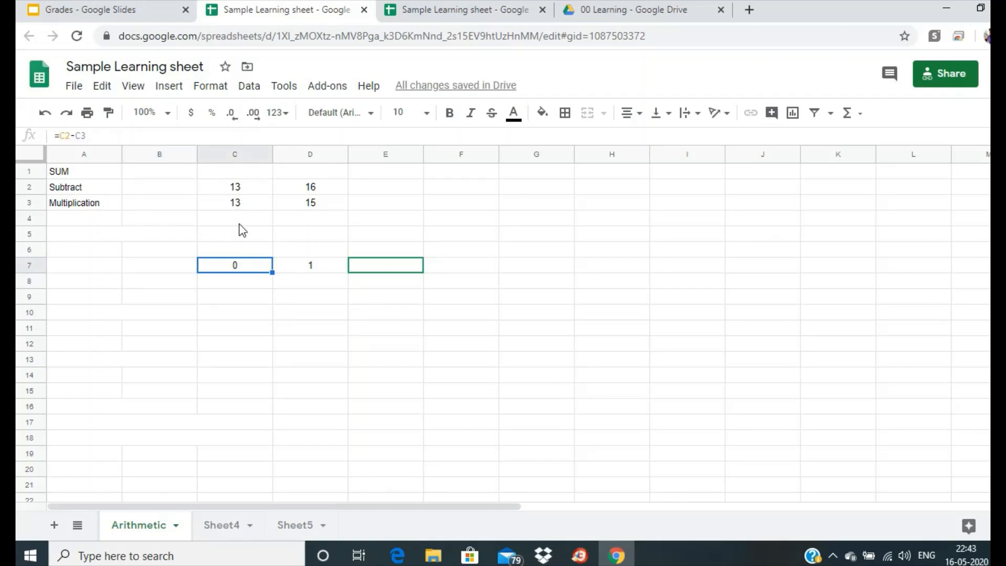
{"action": "double_click", "coordinate": [76, 136]}
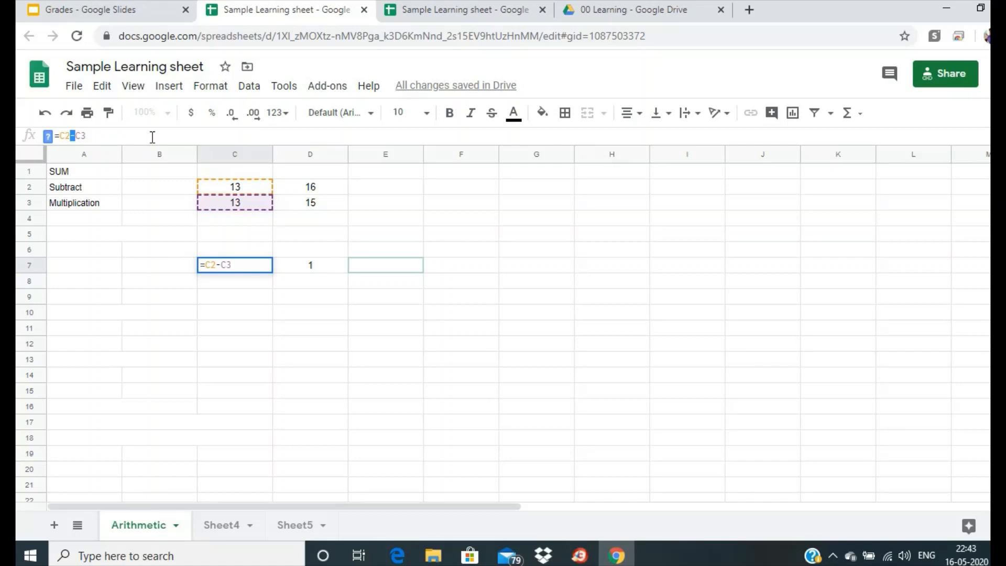
{"action": "type", "text": "*"}
{"action": "key", "text": "Return"}
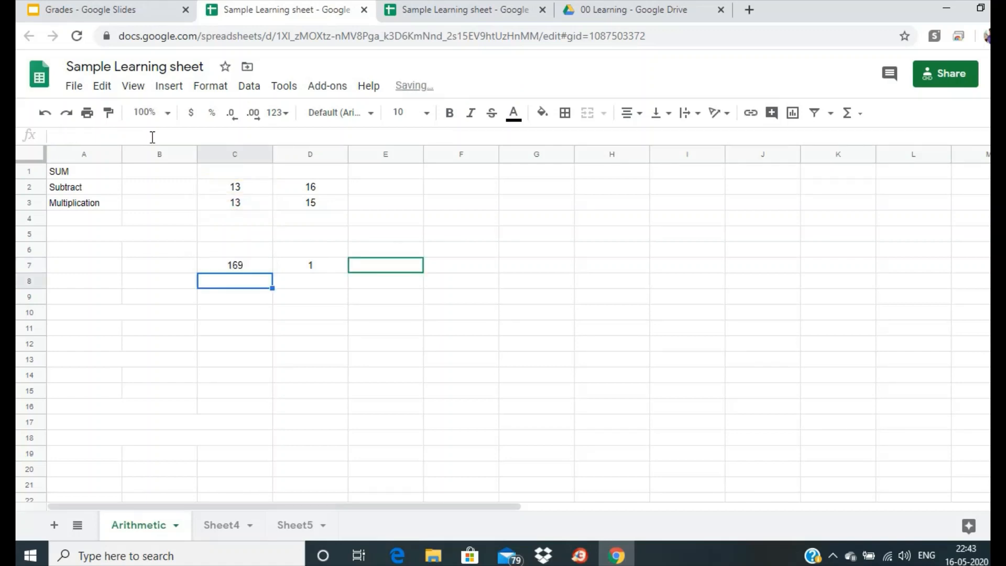
Step: Copy the multiplication formula from C7 over the existing formula in D7
{"action": "left_click", "coordinate": [239, 266]}
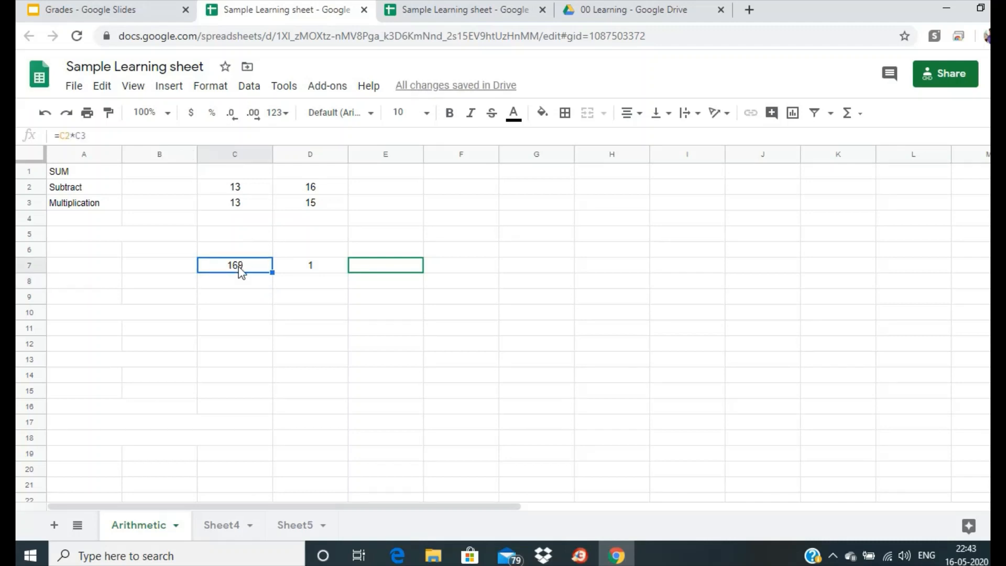
{"action": "key", "text": "ctrl+c"}
{"action": "left_click", "coordinate": [321, 267]}
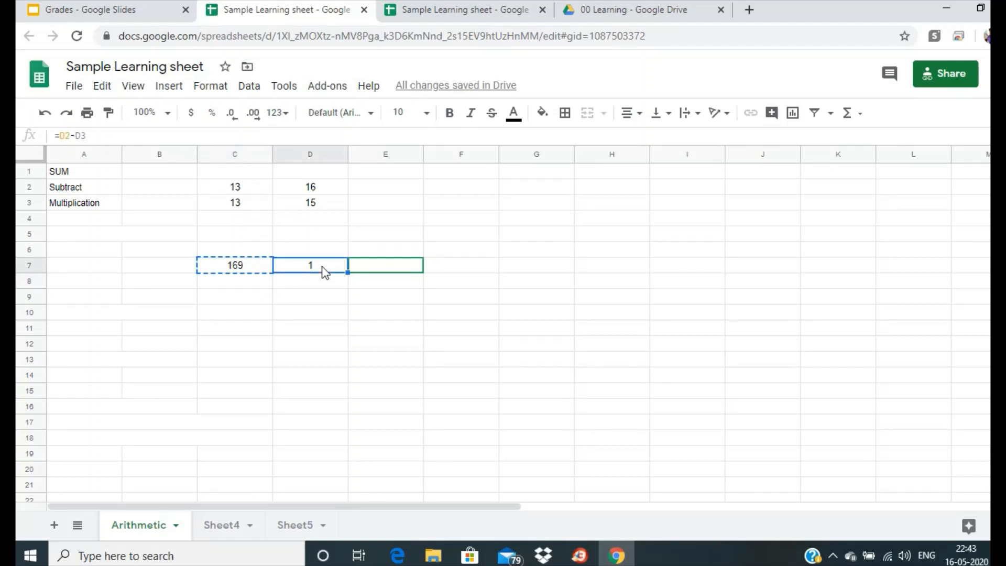
{"action": "key", "text": "ctrl+v"}
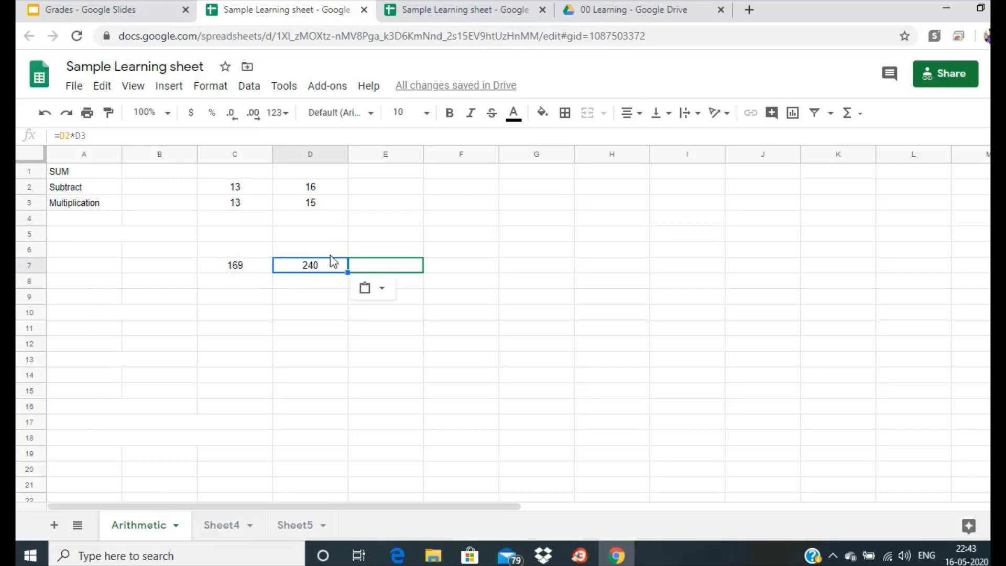
Step: Replace the number in D3 with 2
{"action": "left_click", "coordinate": [314, 206]}
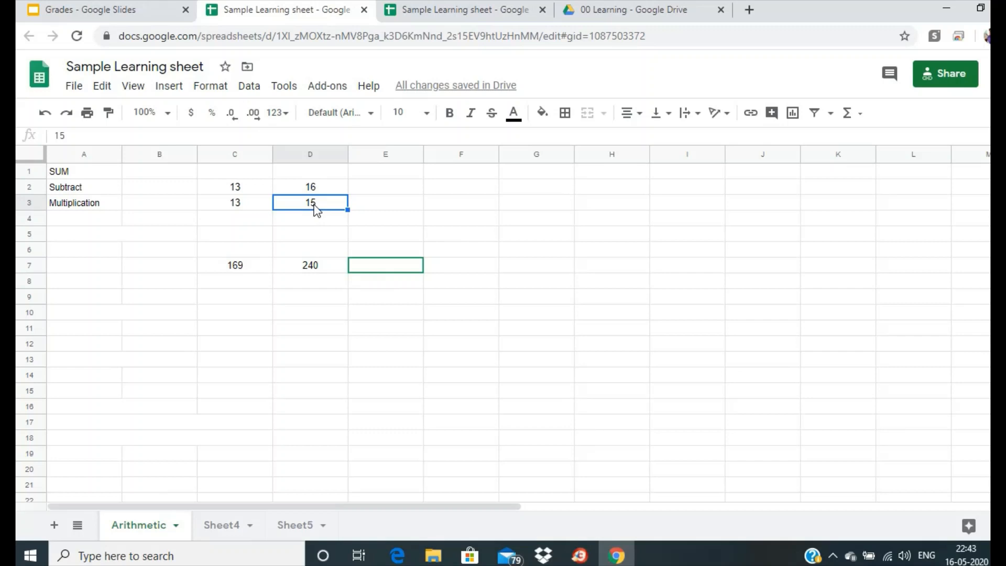
{"action": "type", "text": "2"}
{"action": "key", "text": "Return"}
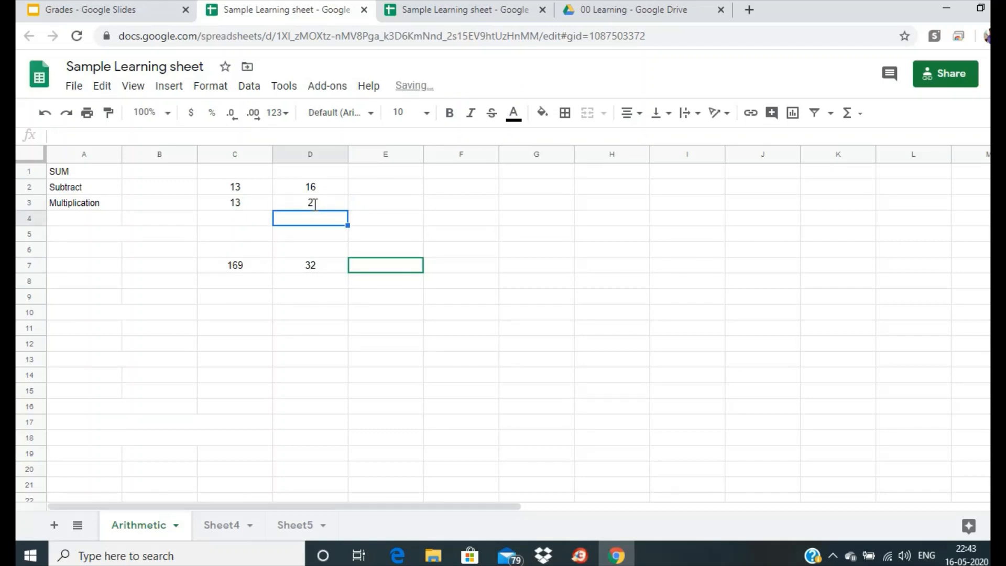
Step: Set the text colour of the Division label in A4 to black
{"action": "left_click", "coordinate": [69, 222]}
{"action": "left_click", "coordinate": [513, 112]}
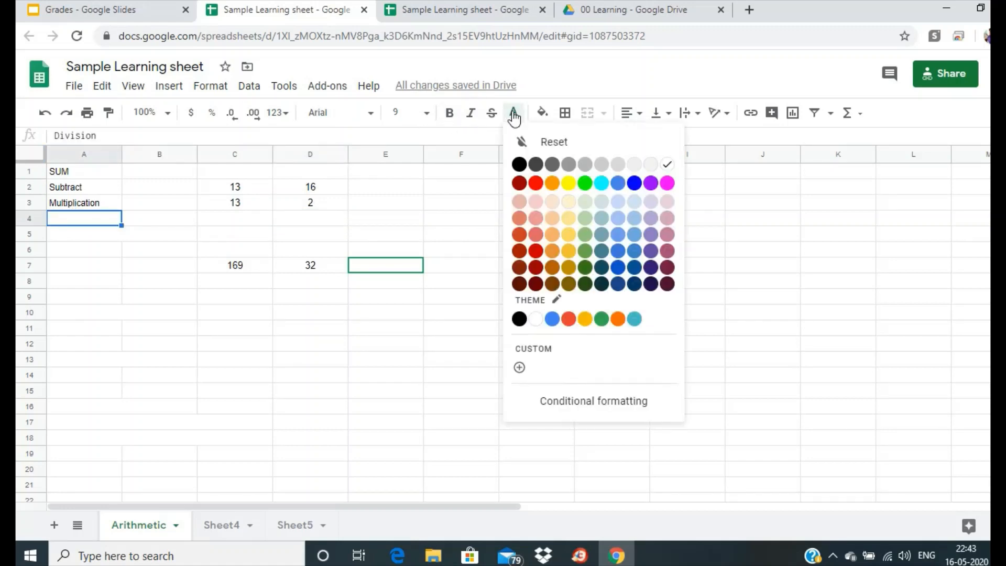
{"action": "left_click", "coordinate": [519, 164]}
Step: Change the operator in C7's formula to division so it reads =C2/C3
{"action": "left_click", "coordinate": [239, 266]}
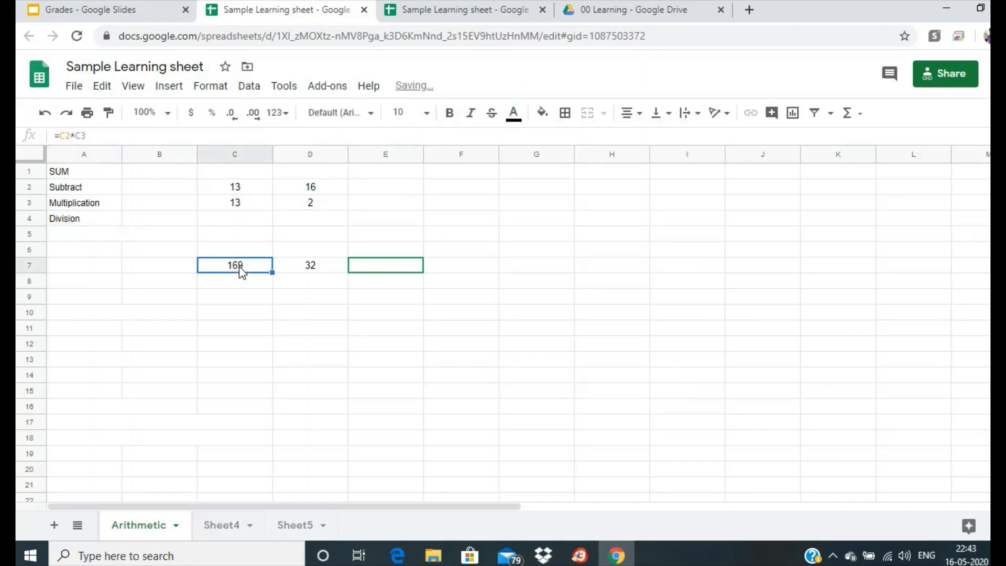
{"action": "left_click", "coordinate": [76, 135]}
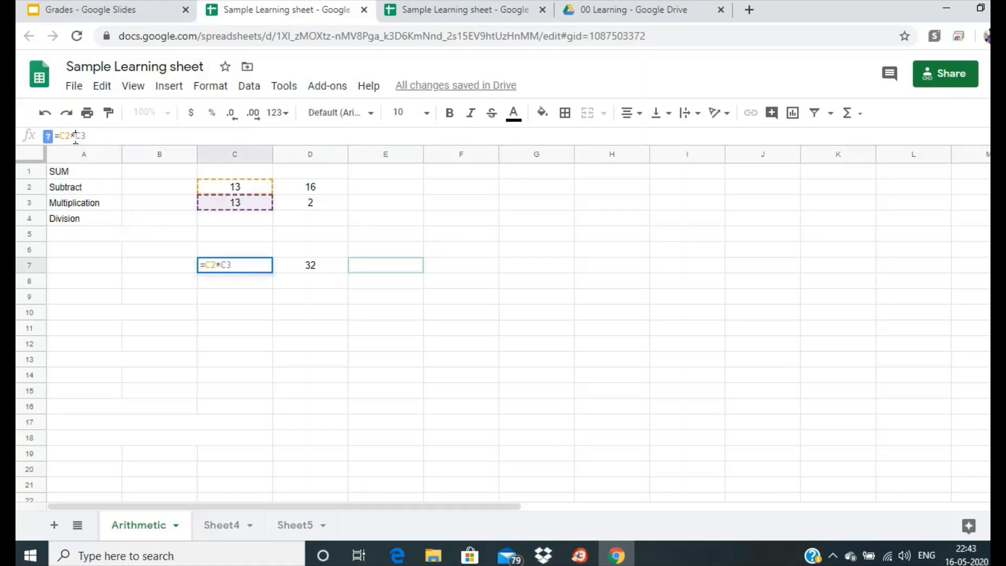
{"action": "double_click", "coordinate": [73, 136]}
{"action": "type", "text": "/"}
{"action": "key", "text": "Return"}
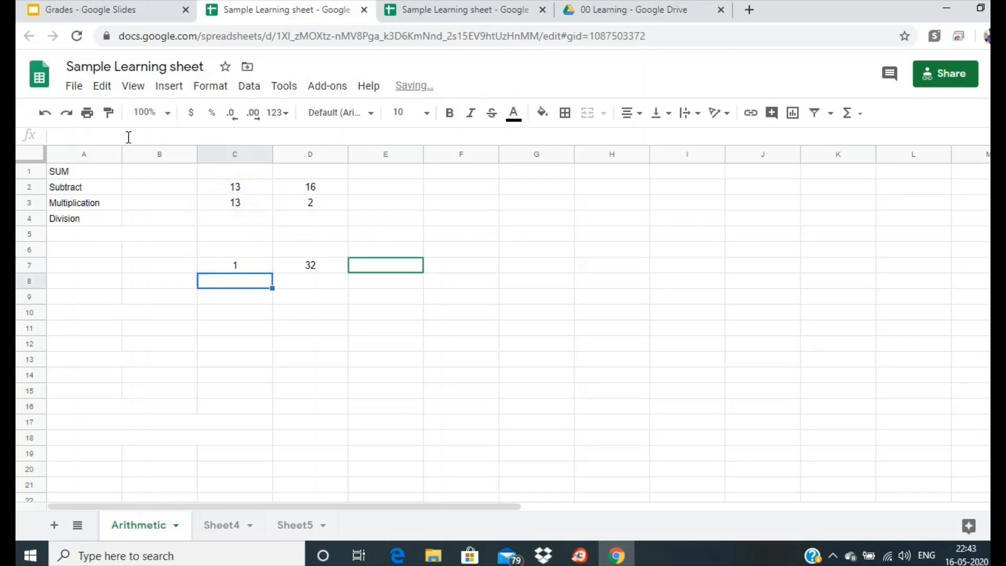
Step: Copy the division formula from C7 over the existing formula in D7
{"action": "left_click", "coordinate": [298, 267]}
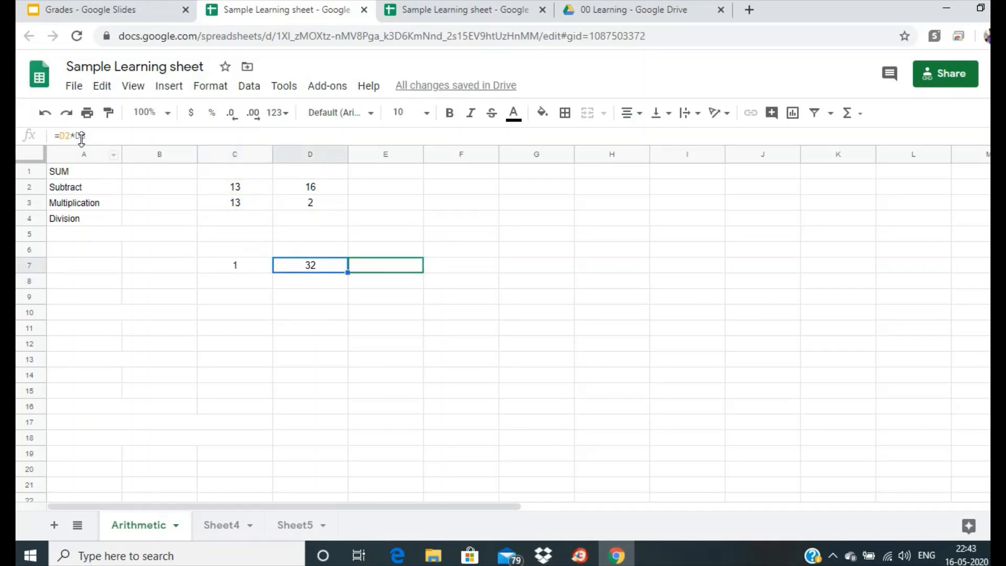
{"action": "left_click", "coordinate": [242, 268]}
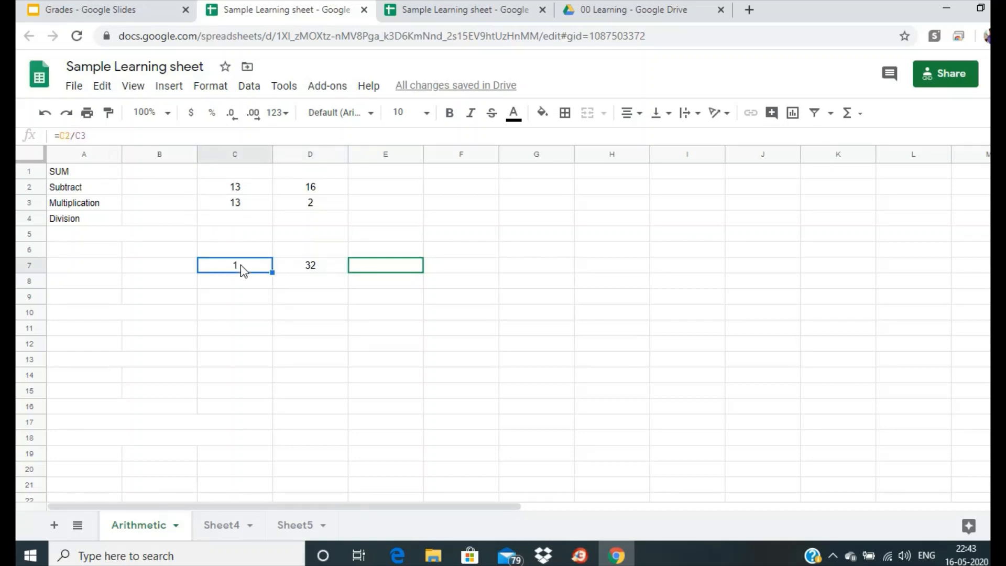
{"action": "right_click", "coordinate": [242, 268]}
{"action": "left_click", "coordinate": [306, 265]}
{"action": "right_click", "coordinate": [306, 265]}
{"action": "left_click", "coordinate": [365, 157]}
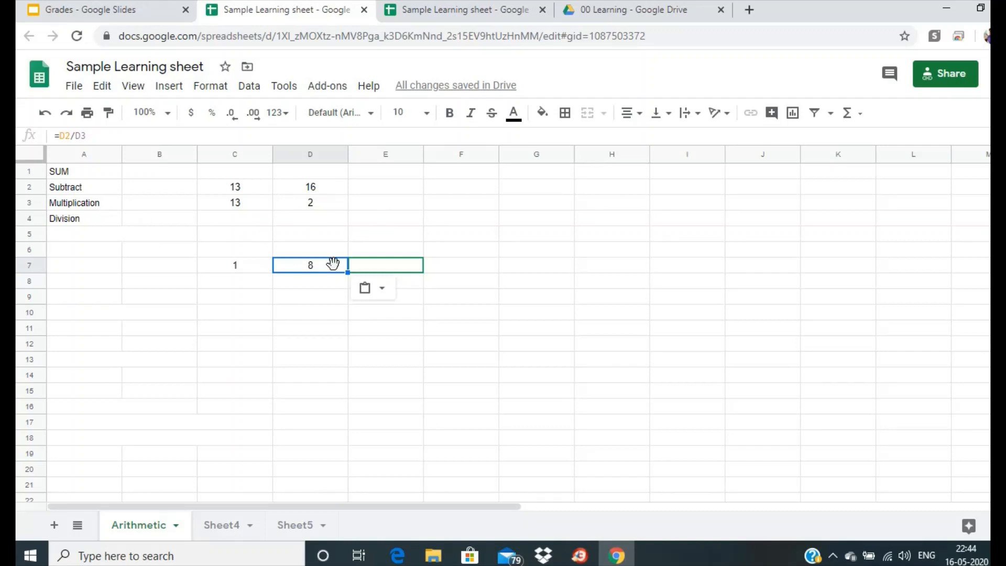
Step: Set the text colour of the Remainder Function label in A5 to black
{"action": "left_click", "coordinate": [83, 236]}
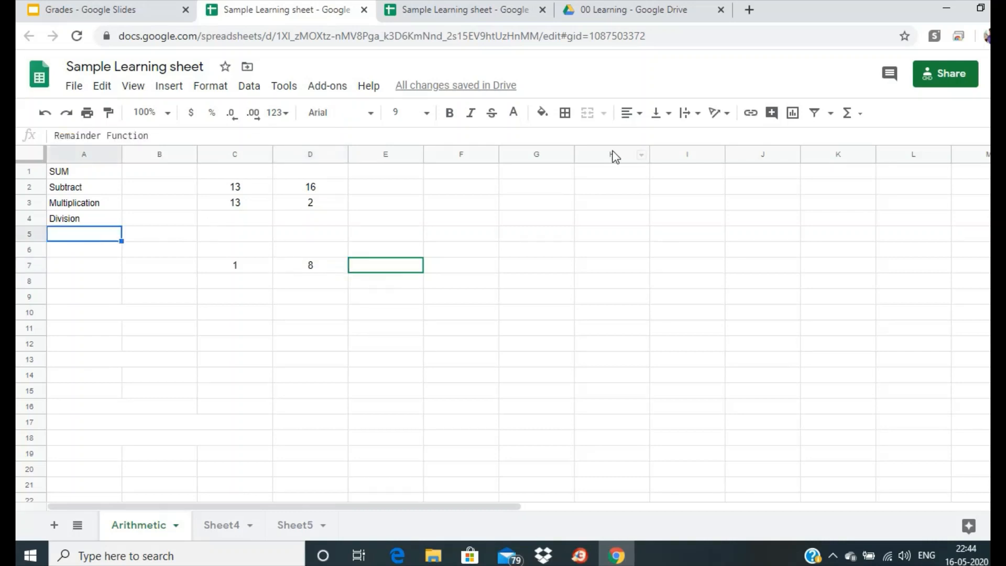
{"action": "left_click", "coordinate": [513, 112]}
{"action": "left_click", "coordinate": [521, 164]}
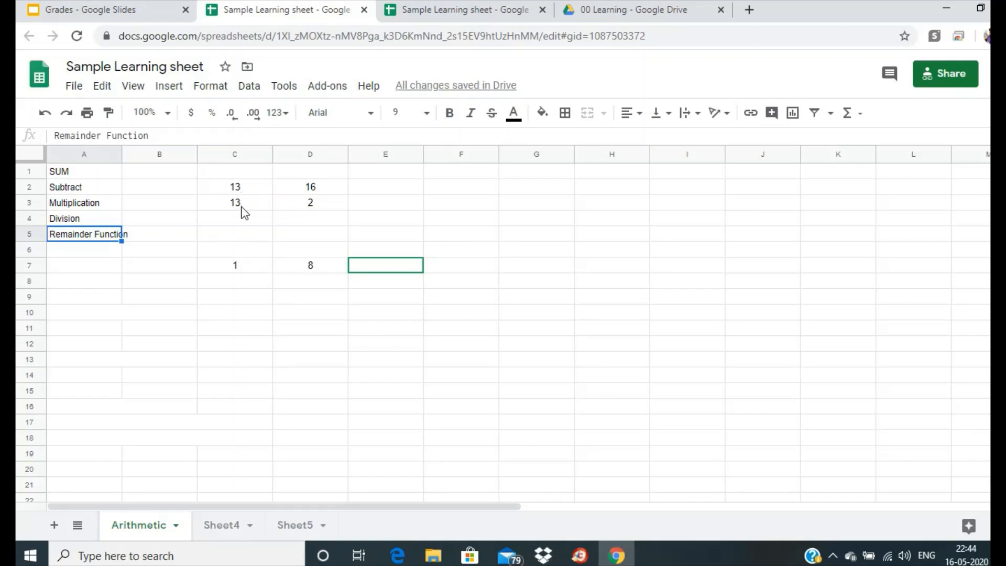
Step: Replace the formula in C7 with the remainder formula =MOD(C2,C3)
{"action": "left_click", "coordinate": [234, 267]}
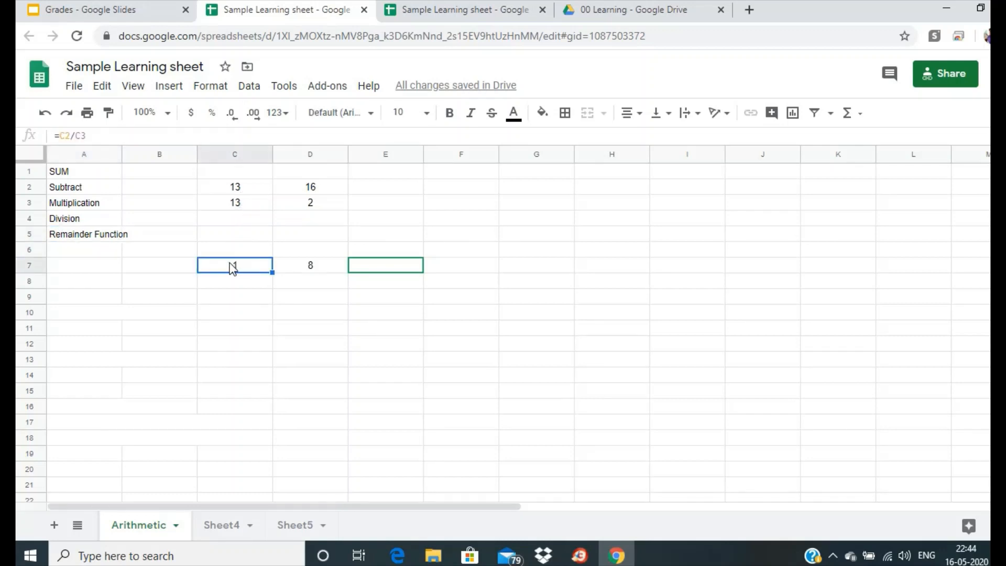
{"action": "key", "text": "Delete"}
{"action": "type", "text": "="}
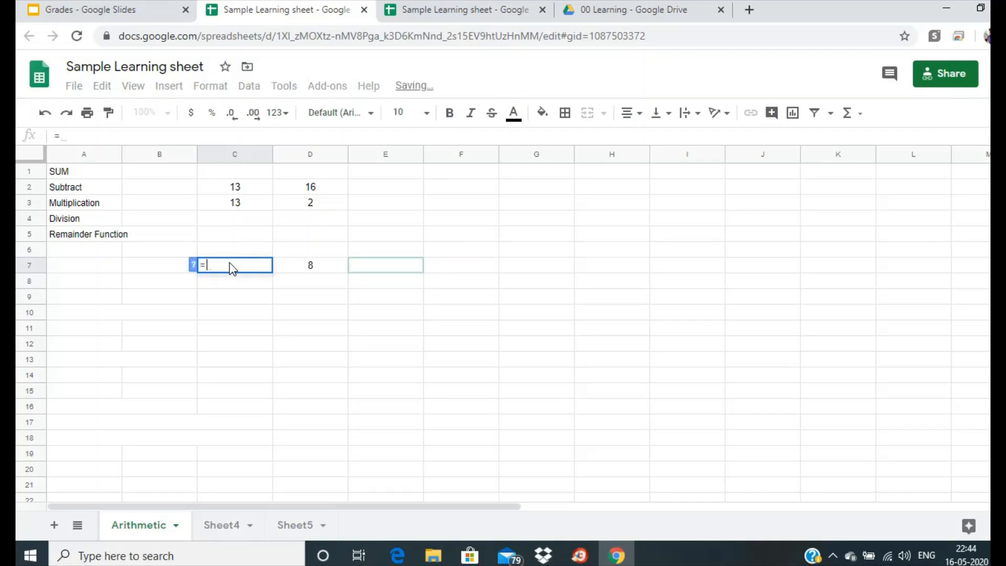
{"action": "type", "text": "MOD("}
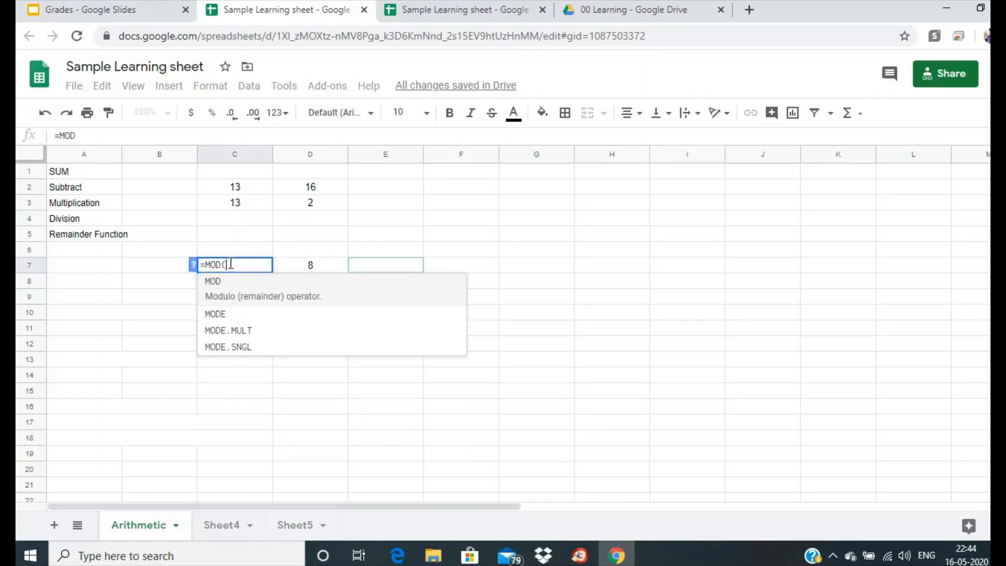
{"action": "left_click", "coordinate": [251, 189]}
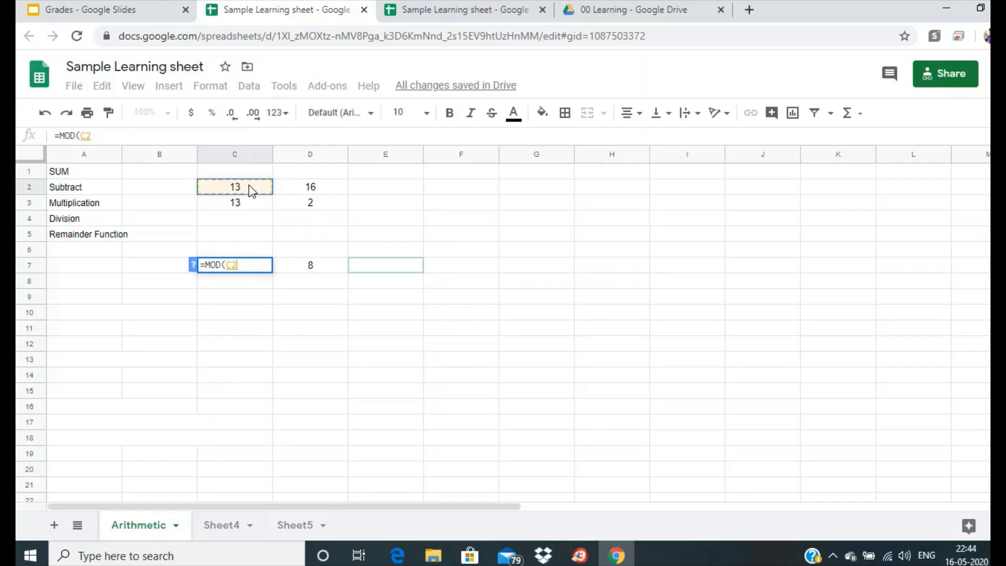
{"action": "type", "text": ","}
{"action": "left_click", "coordinate": [245, 207]}
{"action": "type", "text": ")"}
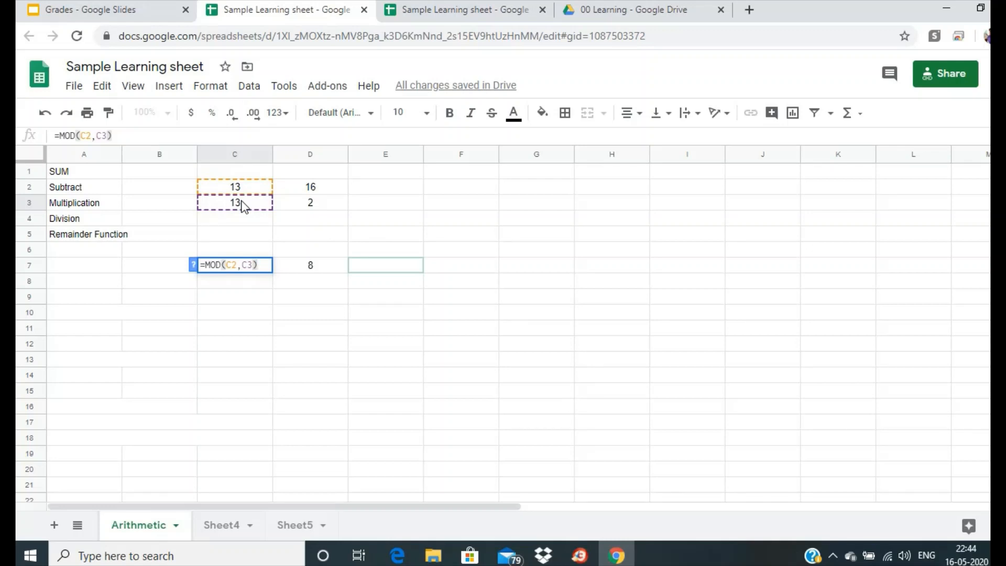
{"action": "key", "text": "Return"}
{"action": "left_click", "coordinate": [236, 264]}
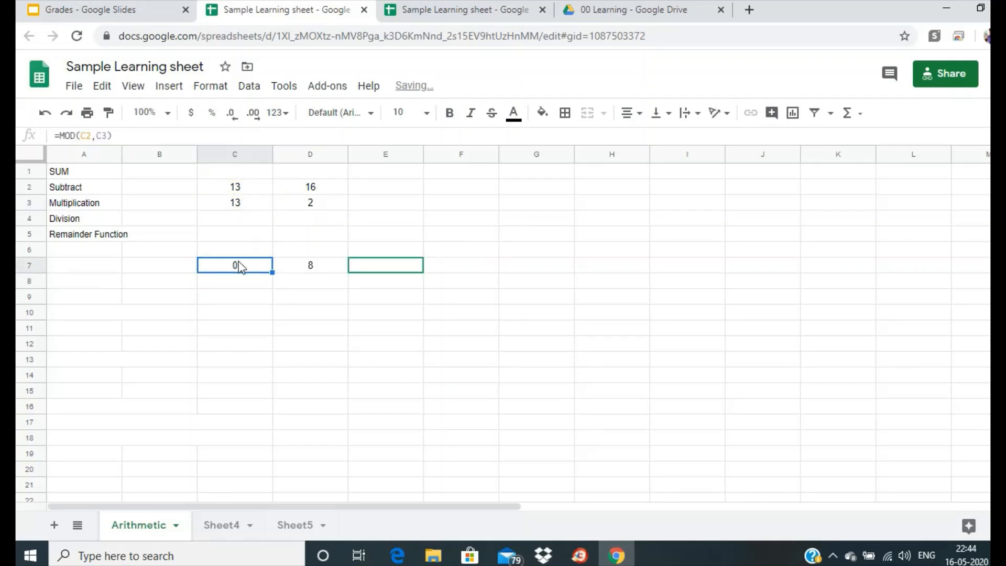
Step: Copy the remainder formula from C7 over the division formula in D7
{"action": "key", "text": "ctrl+c"}
{"action": "left_click", "coordinate": [311, 262]}
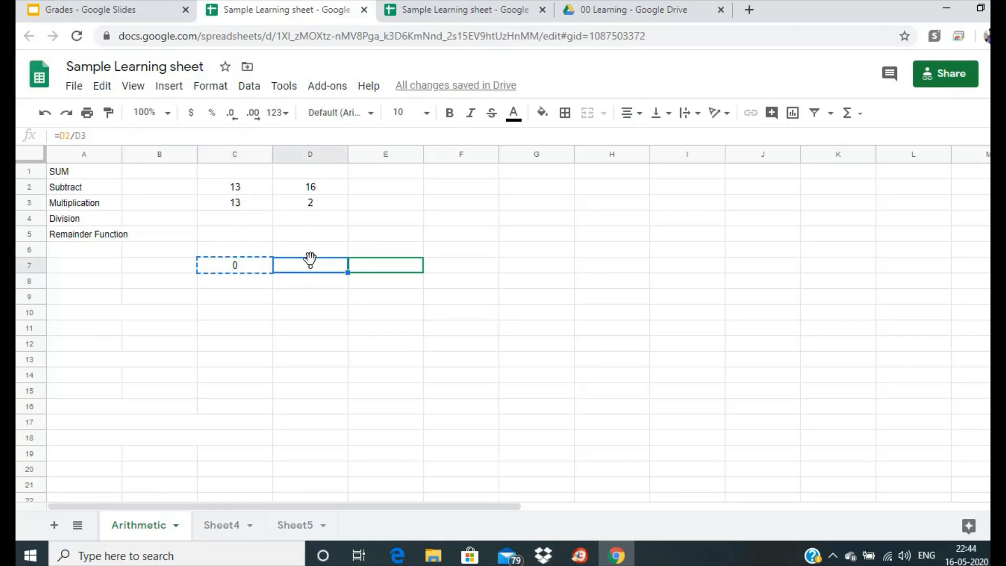
{"action": "key", "text": "ctrl+v"}
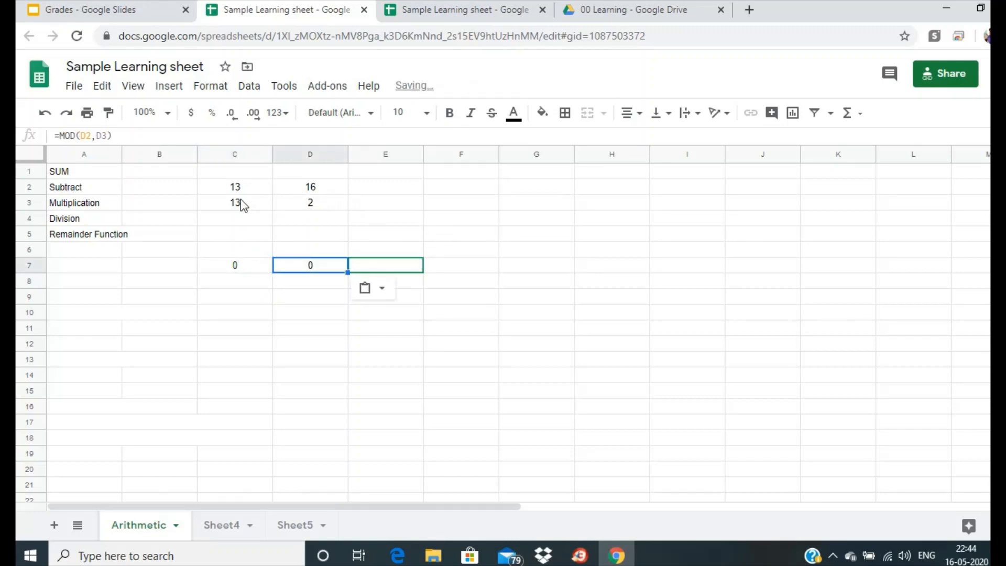
Step: Change the divisors in C3 and D3 to 5 each
{"action": "left_click", "coordinate": [241, 201]}
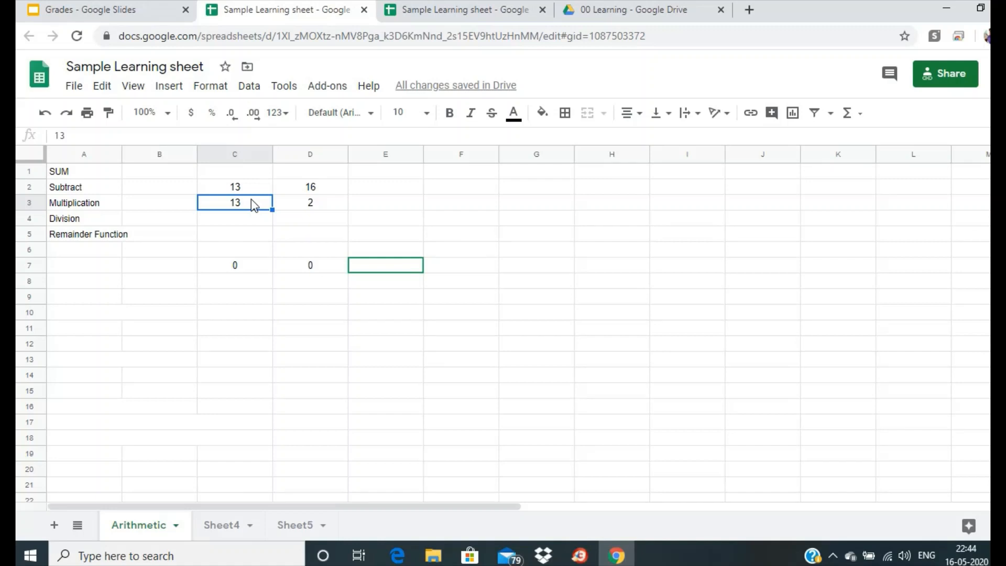
{"action": "type", "text": "5"}
{"action": "key", "text": "Return"}
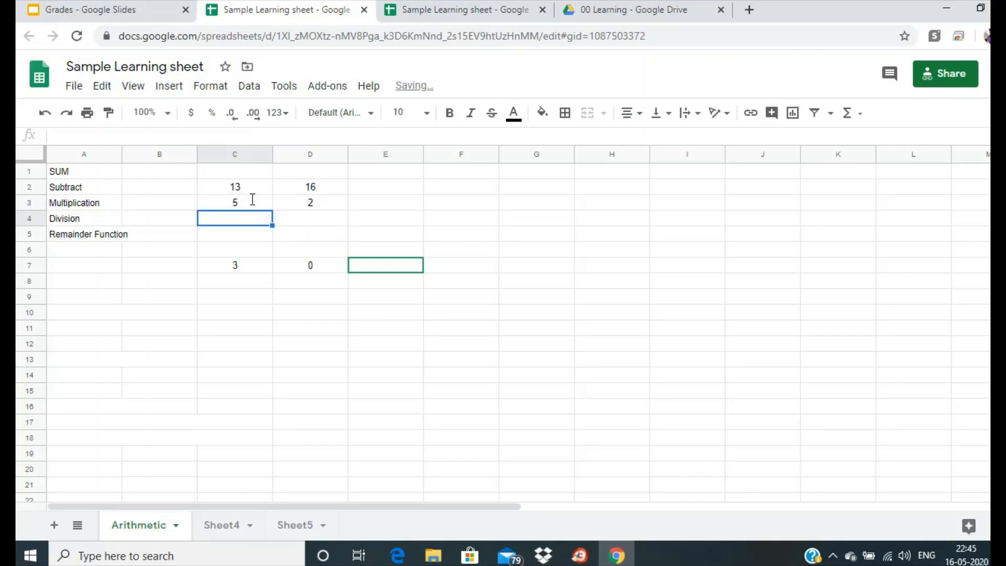
{"action": "left_click", "coordinate": [319, 206]}
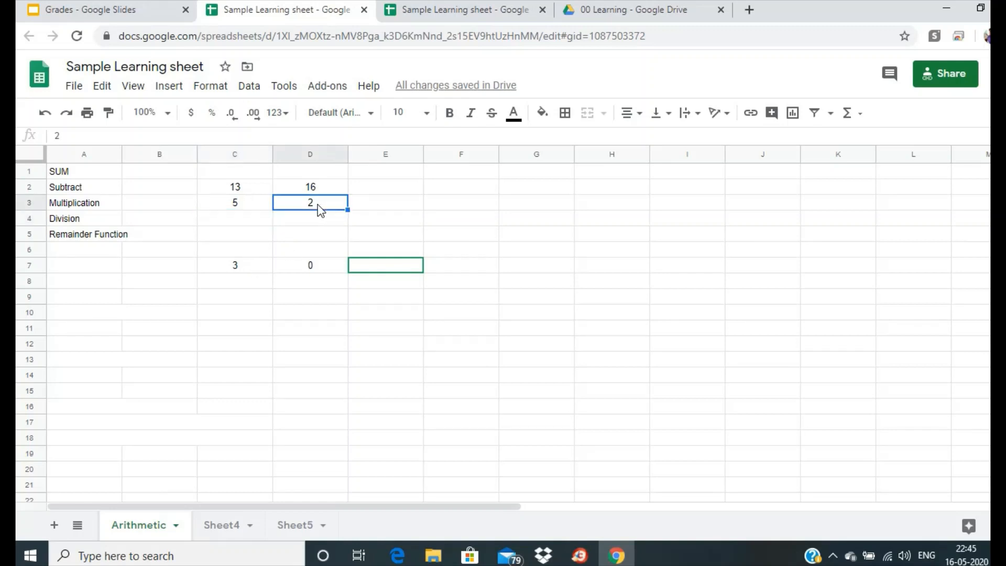
{"action": "type", "text": "5"}
{"action": "key", "text": "Return"}
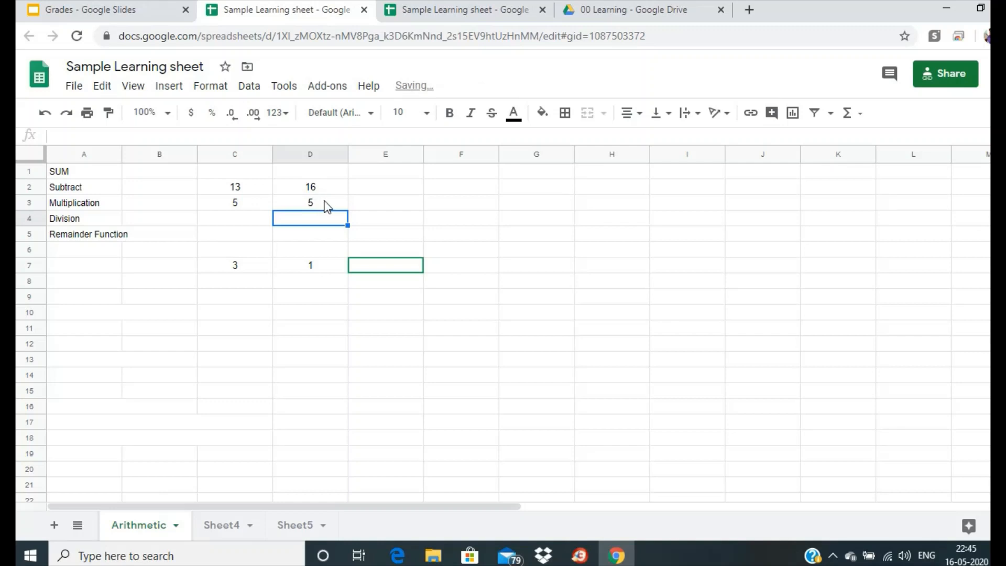
Step: Set D2 to 27487 and its divisor in D3 to 143
{"action": "left_click", "coordinate": [321, 192]}
{"action": "type", "text": "27487"}
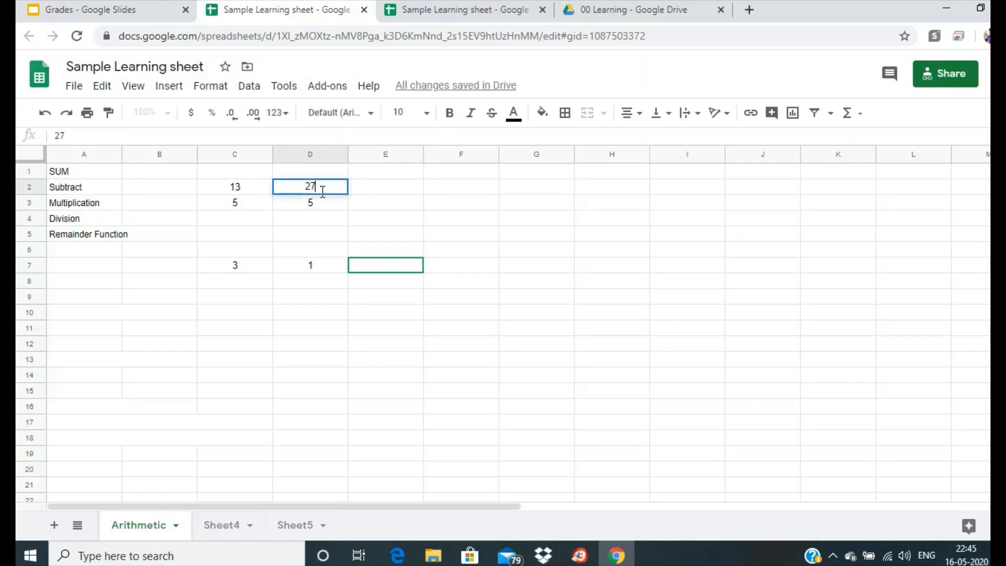
{"action": "key", "text": "Return"}
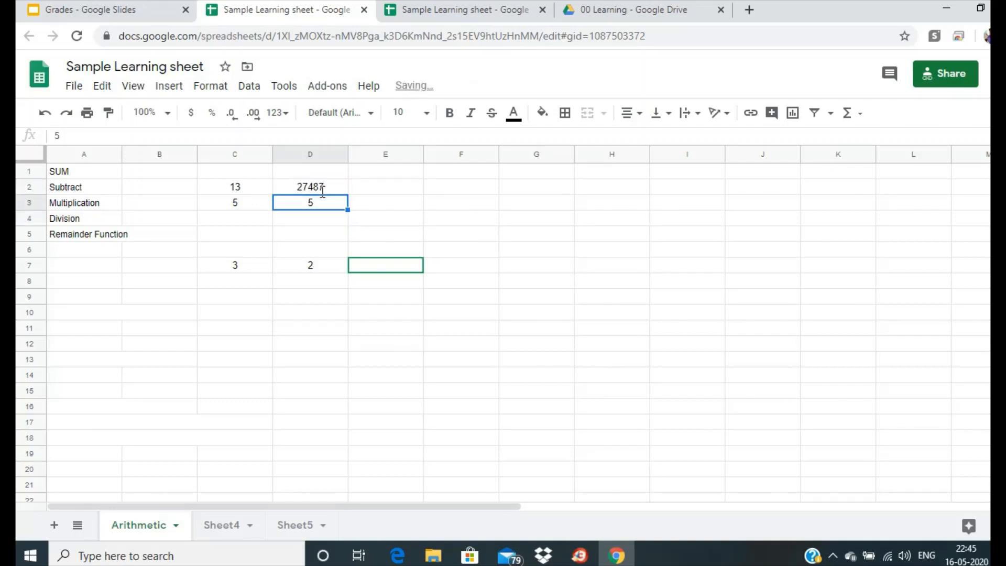
{"action": "type", "text": "143"}
{"action": "key", "text": "Return"}
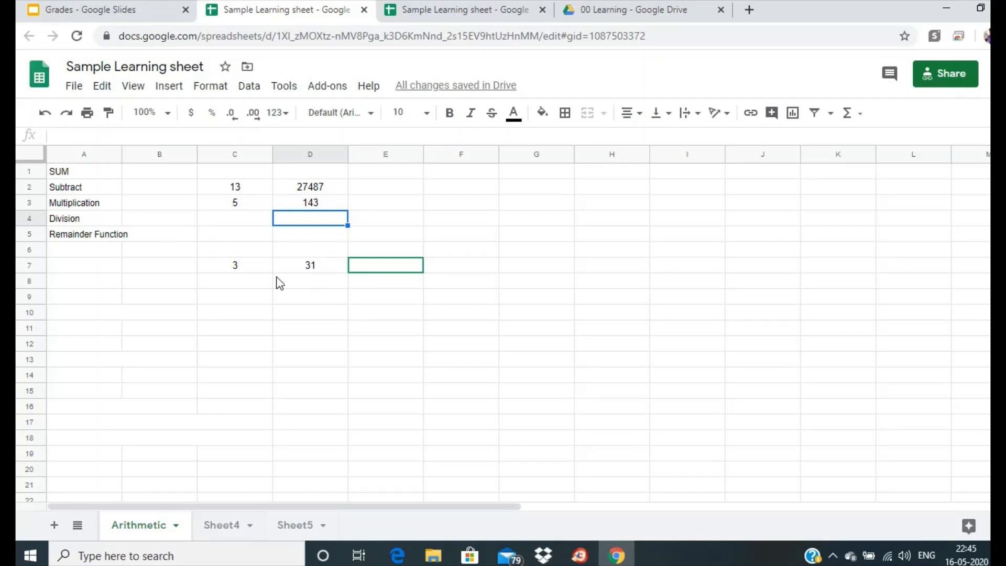
Step: Set the text colour of the Summation label in A6 to black
{"action": "left_click", "coordinate": [85, 250]}
{"action": "left_click", "coordinate": [514, 116]}
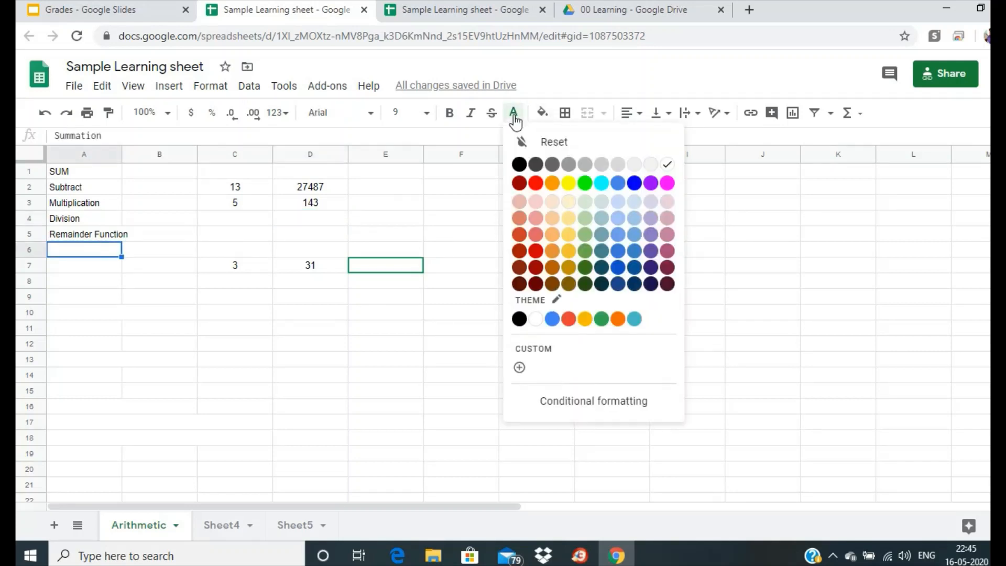
{"action": "left_click", "coordinate": [520, 164]}
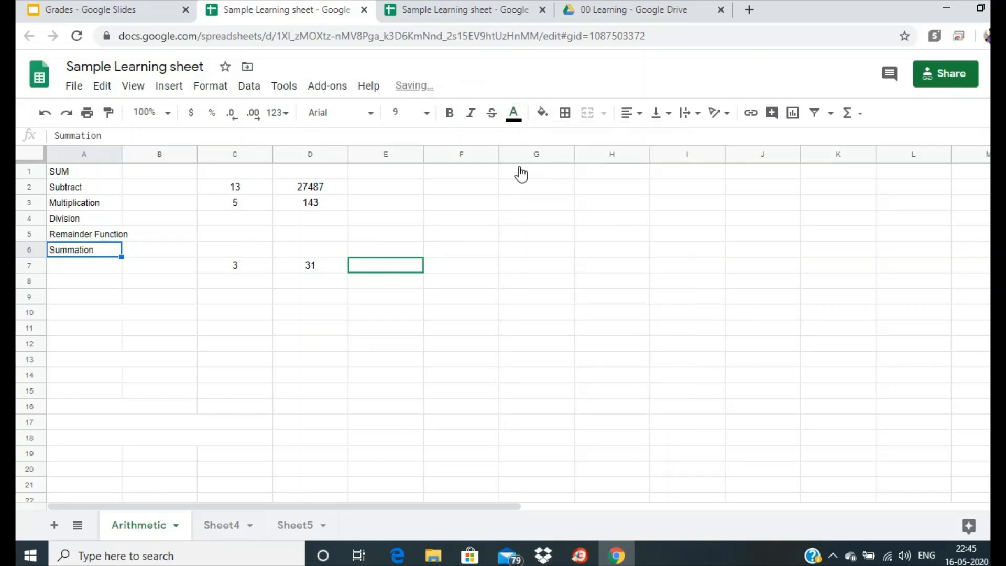
Step: Replace the formula in C7 with the sum of the two values above, =SUM(C2:C3)
{"action": "left_click", "coordinate": [237, 267]}
{"action": "type", "text": "="}
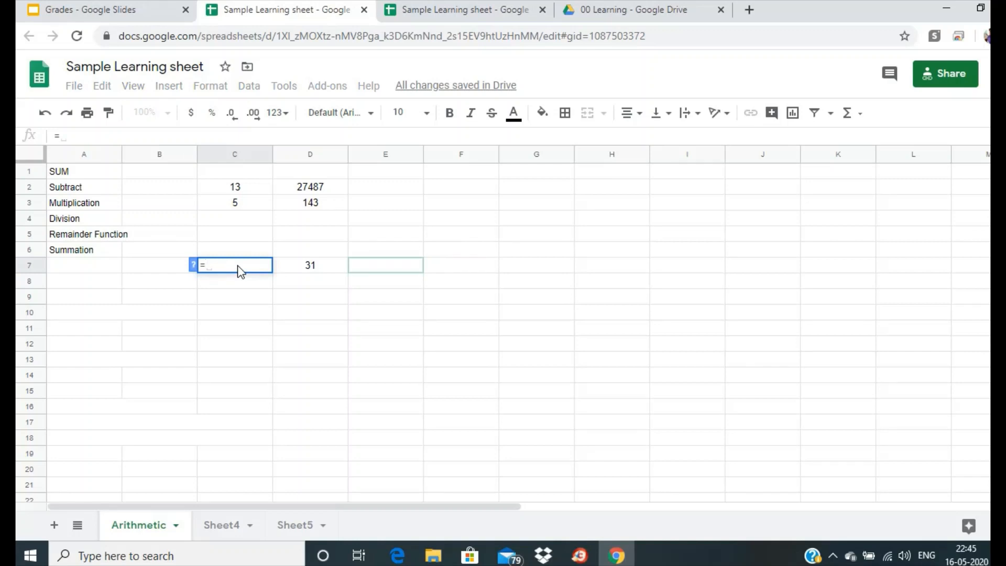
{"action": "type", "text": "SUM("}
{"action": "left_click_drag", "start_coordinate": [235, 187], "coordinate": [245, 210]}
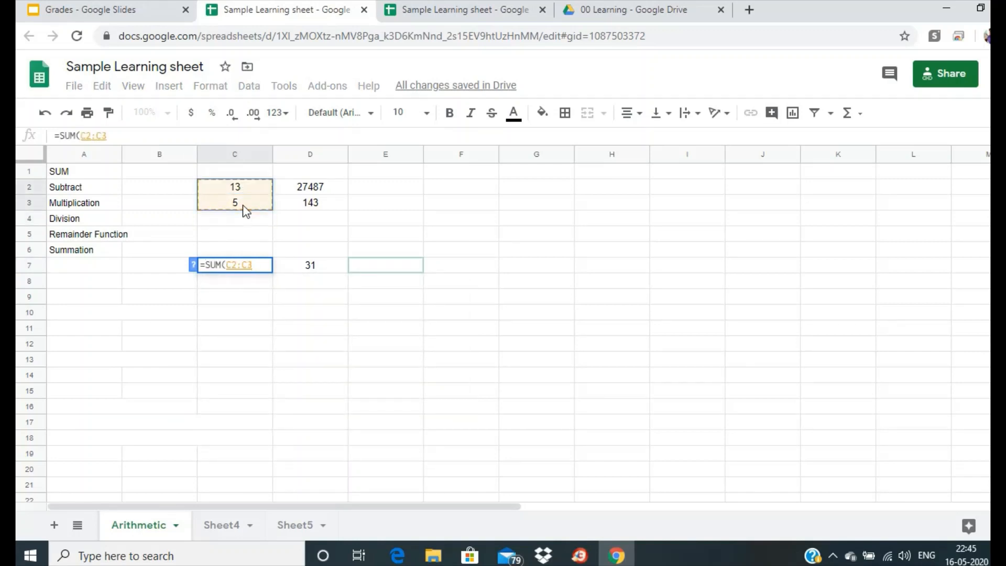
{"action": "key", "text": "Return"}
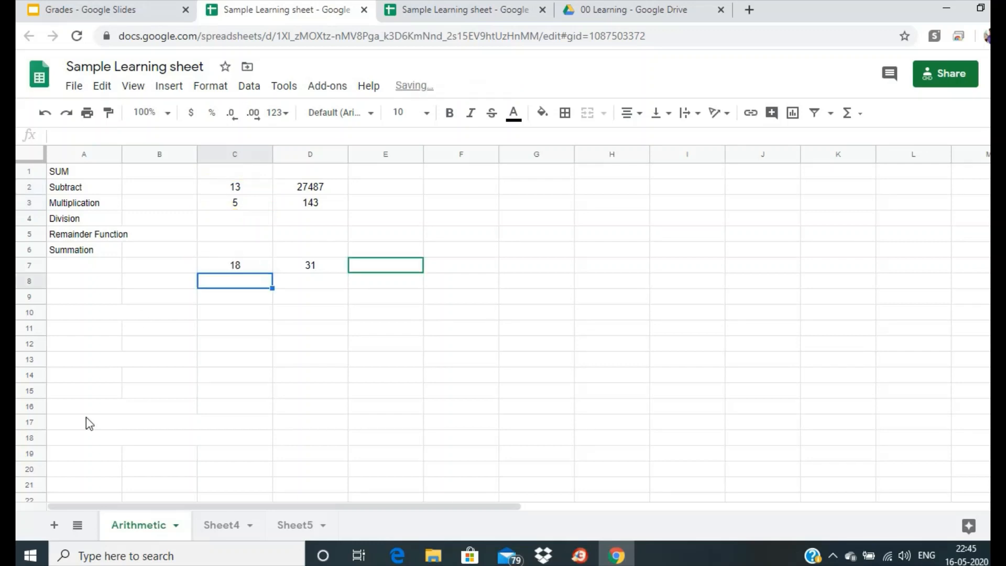
Step: Copy the SUM formula from C7 over the remainder formula in D7
{"action": "left_click", "coordinate": [249, 269]}
{"action": "key", "text": "ctrl+c"}
{"action": "left_click", "coordinate": [283, 270]}
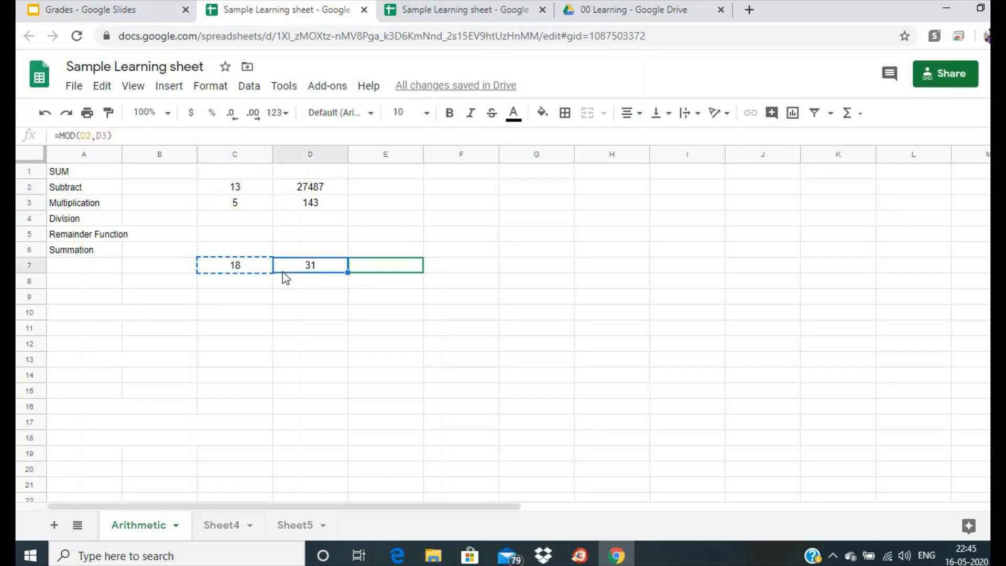
{"action": "key", "text": "ctrl+v"}
{"action": "double_click", "coordinate": [283, 271]}
{"action": "key", "text": "Return"}
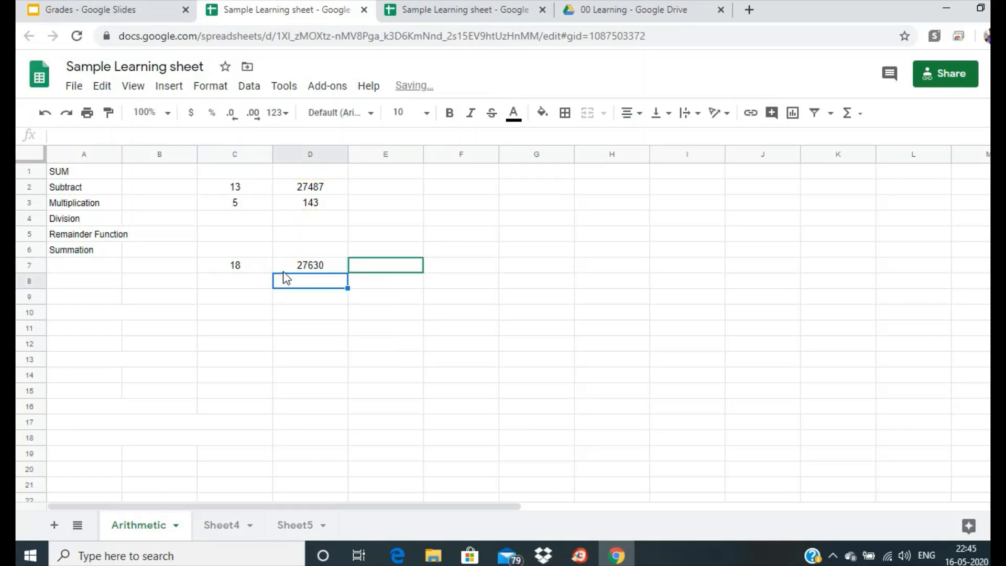
Step: Set the text colour of the Average label in A7 to black
{"action": "left_click", "coordinate": [106, 269]}
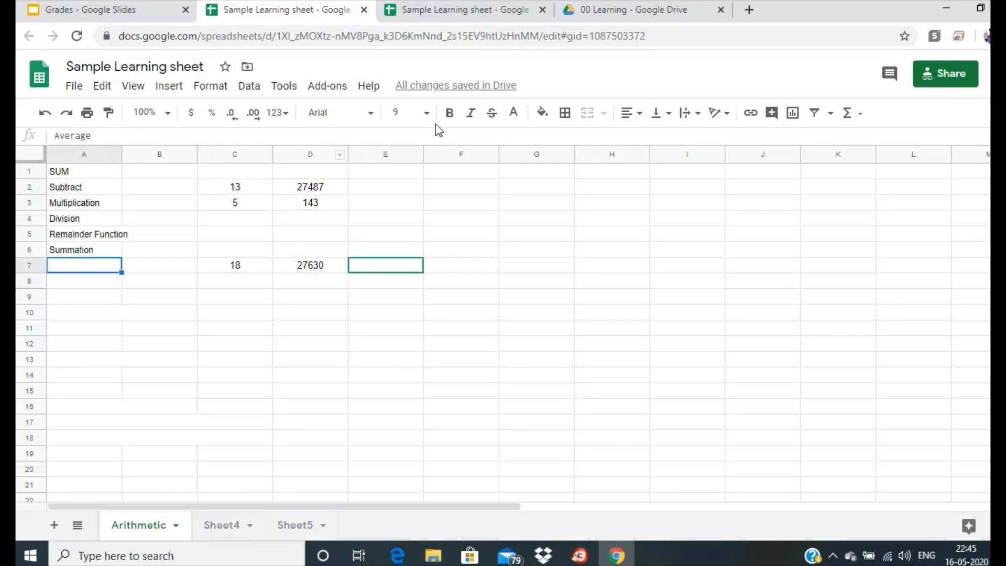
{"action": "left_click", "coordinate": [515, 116]}
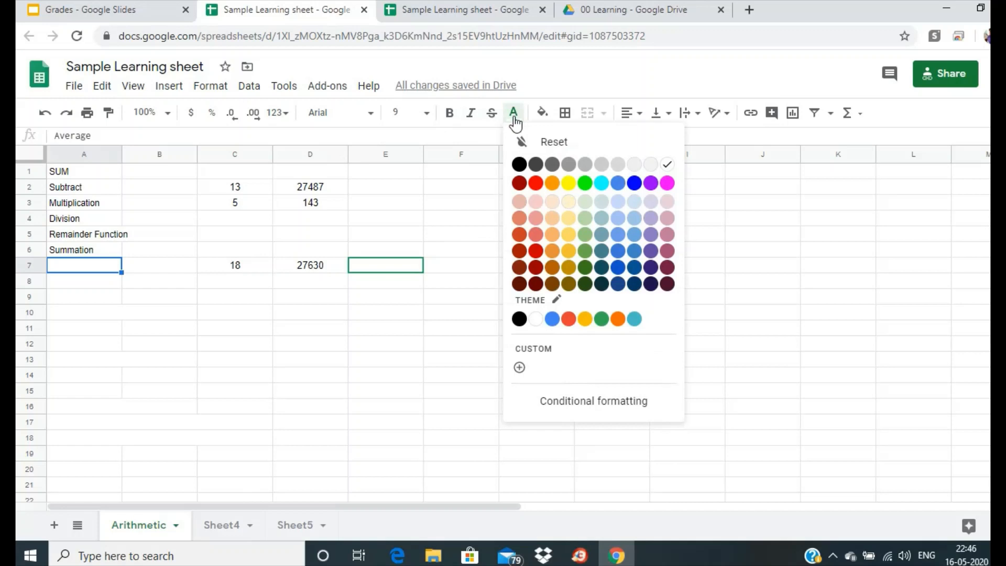
{"action": "left_click", "coordinate": [515, 164]}
Step: Delete the SUM formula from C7, leaving the cell empty
{"action": "left_click", "coordinate": [234, 272]}
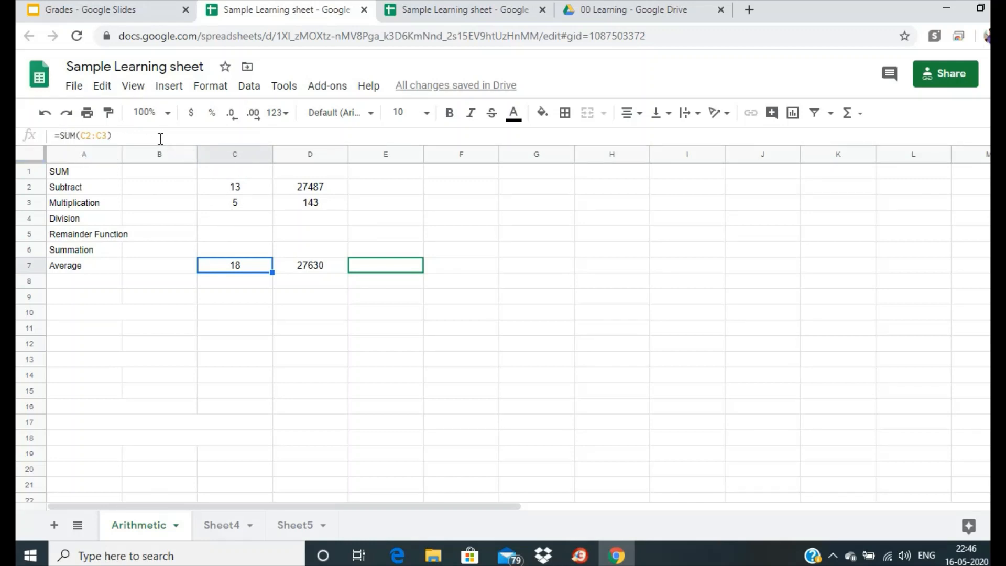
{"action": "left_click_drag", "start_coordinate": [160, 137], "coordinate": [45, 139]}
{"action": "key", "text": "BackSpace"}
{"action": "key", "text": "Return"}
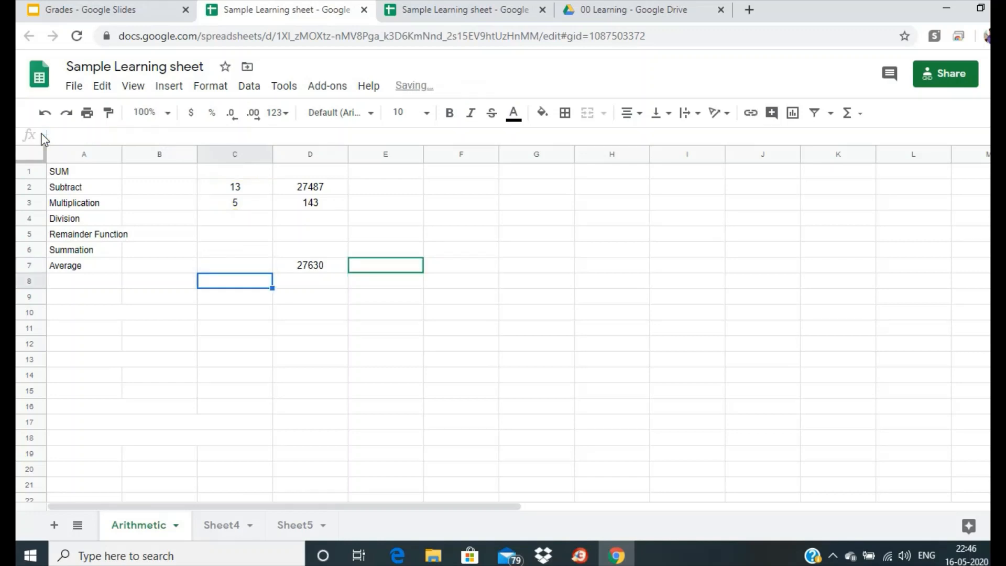
Step: Fill C4 through C8 with the values 89, 51, 15, 12 and 459
{"action": "left_click", "coordinate": [239, 218]}
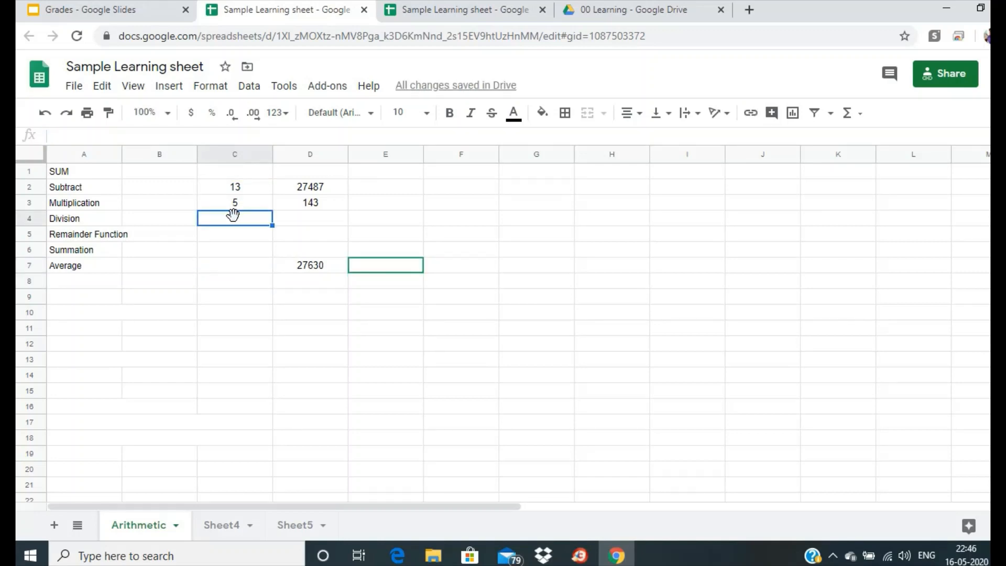
{"action": "type", "text": "89"}
{"action": "key", "text": "Return"}
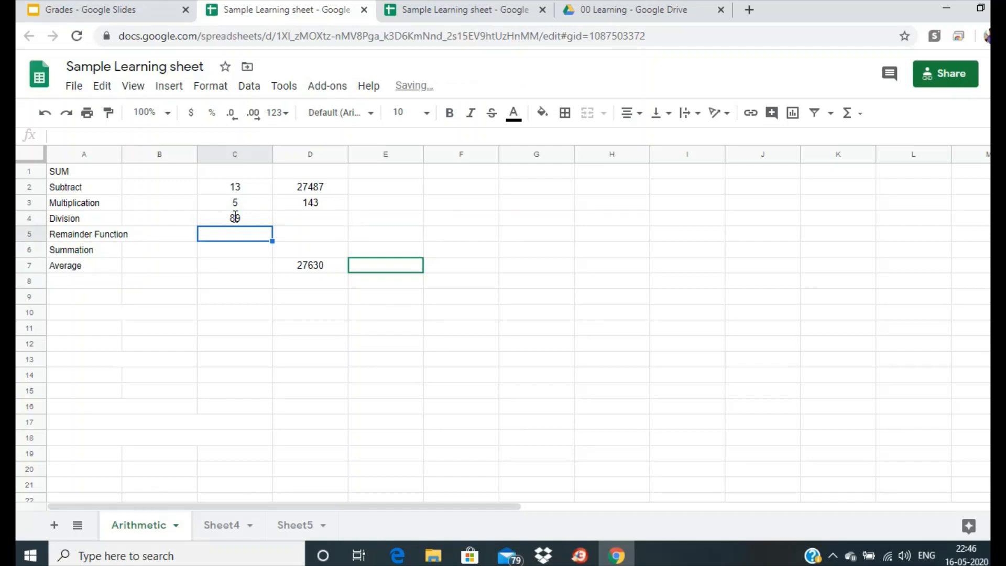
{"action": "type", "text": "51"}
{"action": "key", "text": "Return"}
{"action": "type", "text": "15"}
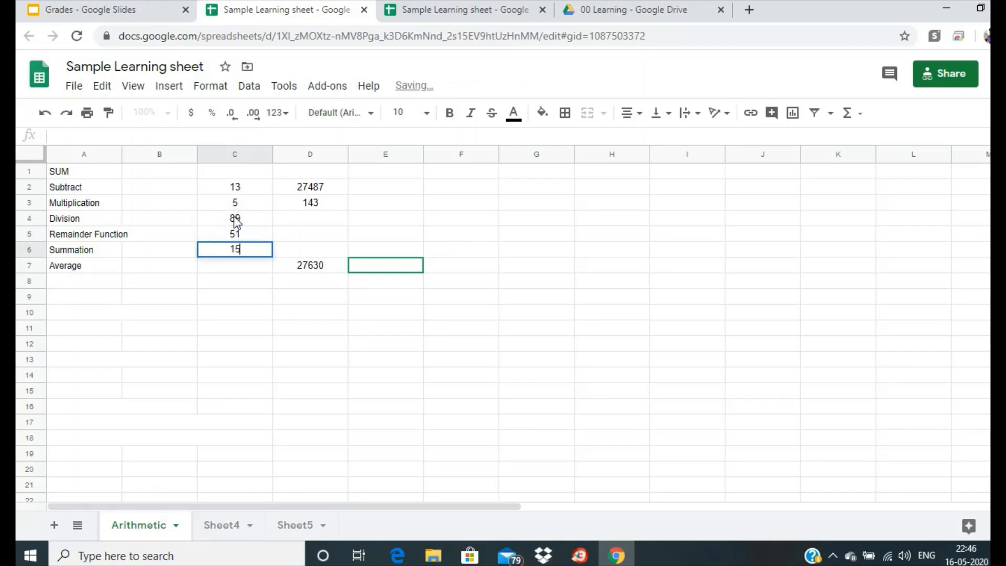
{"action": "key", "text": "Return"}
{"action": "type", "text": "12"}
{"action": "key", "text": "Return"}
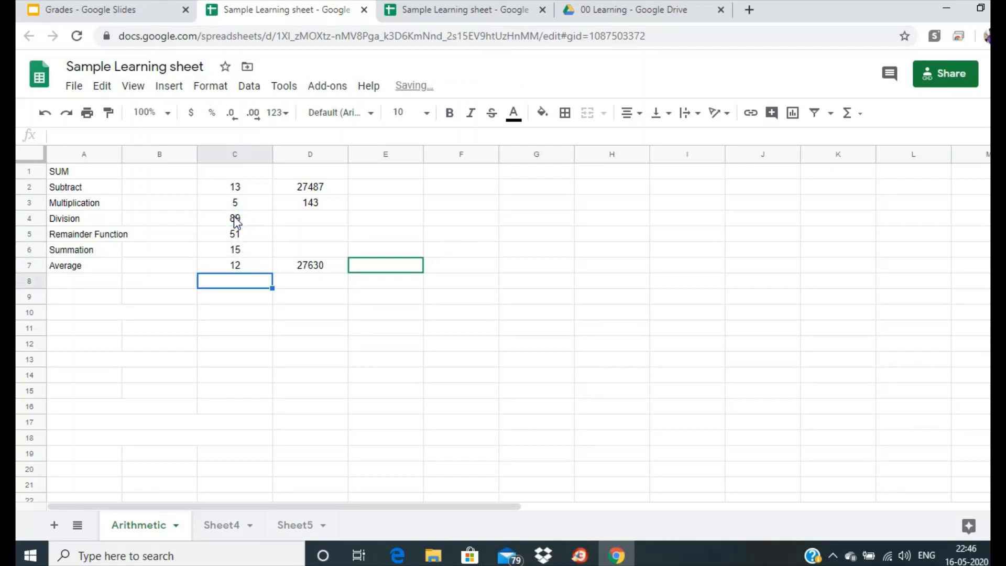
{"action": "type", "text": "459"}
{"action": "key", "text": "Return"}
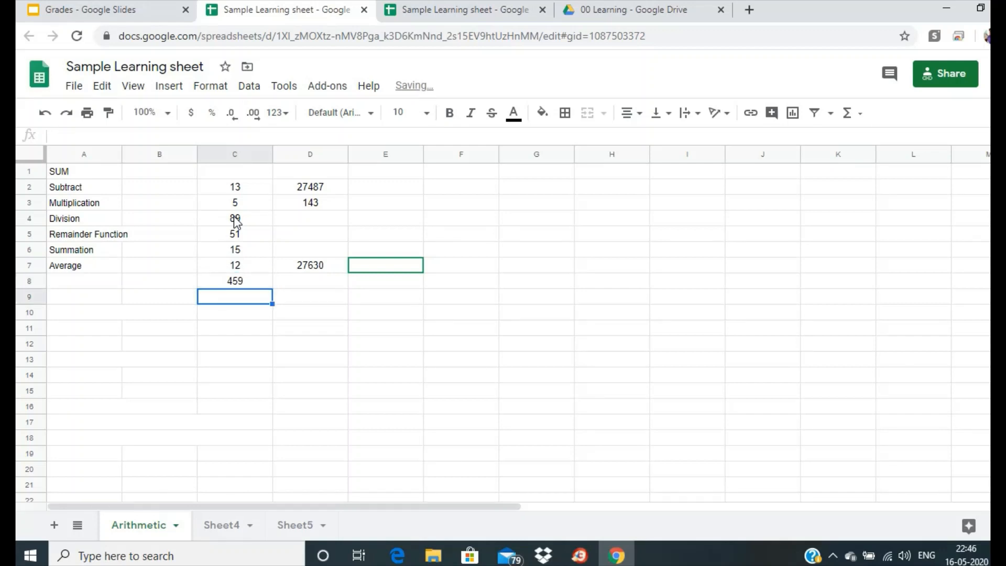
Step: Clear the contents of D2 through D7
{"action": "left_click", "coordinate": [310, 189]}
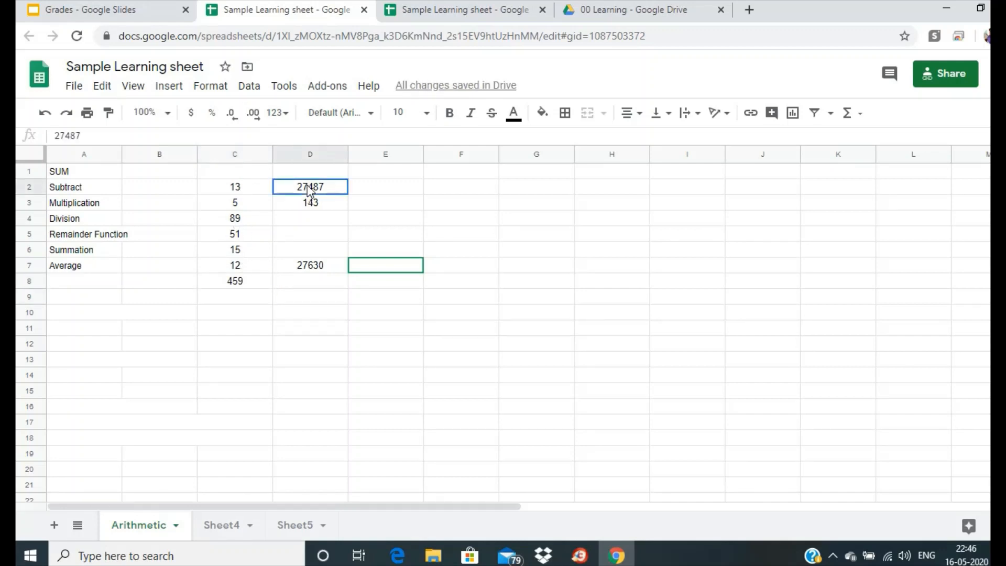
{"action": "left_click_drag", "start_coordinate": [310, 189], "coordinate": [309, 265]}
{"action": "key", "text": "Delete"}
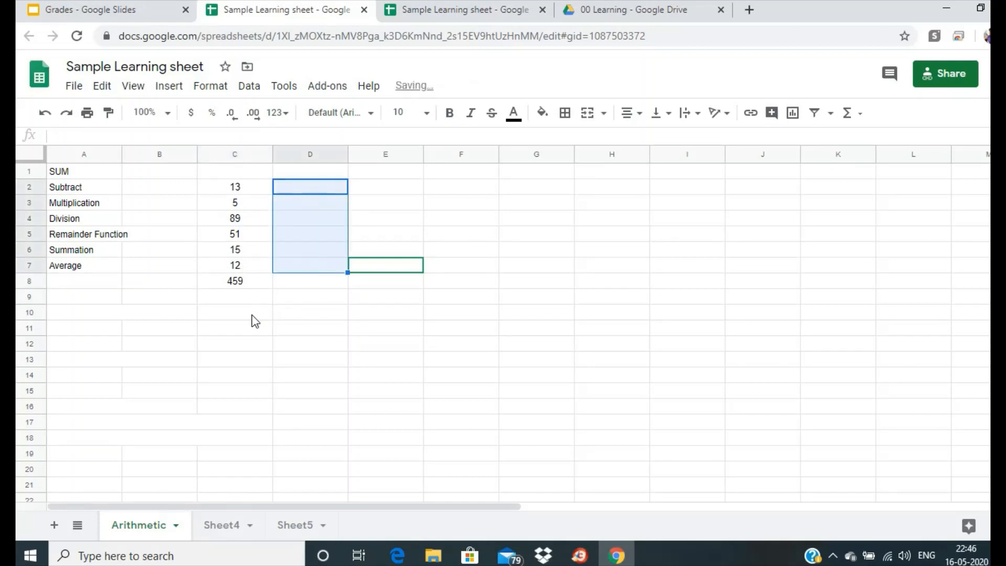
Step: Enter the formula =AVERAGE(C2:C8) in C10 to average the column C values
{"action": "left_click", "coordinate": [255, 318]}
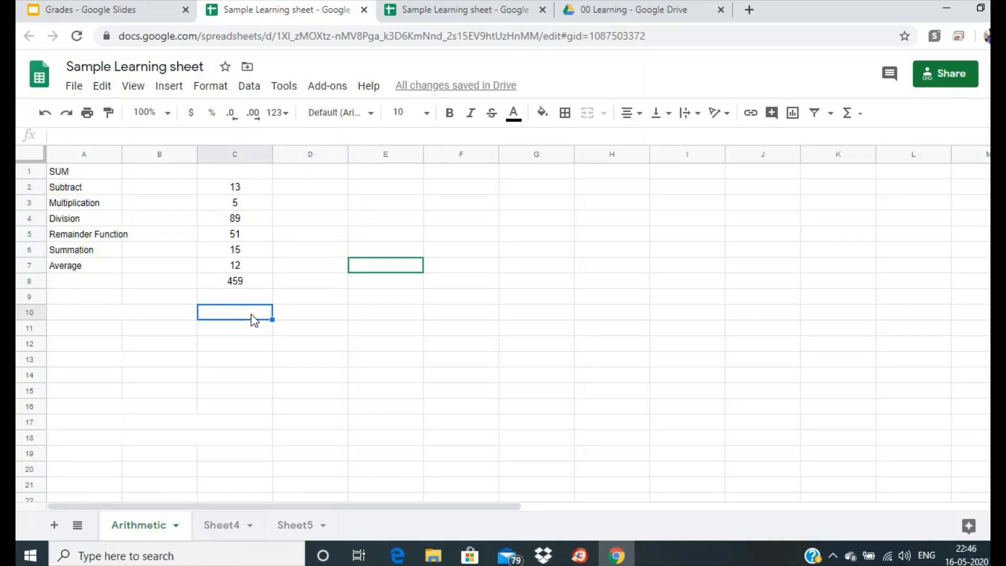
{"action": "type", "text": "=AVER"}
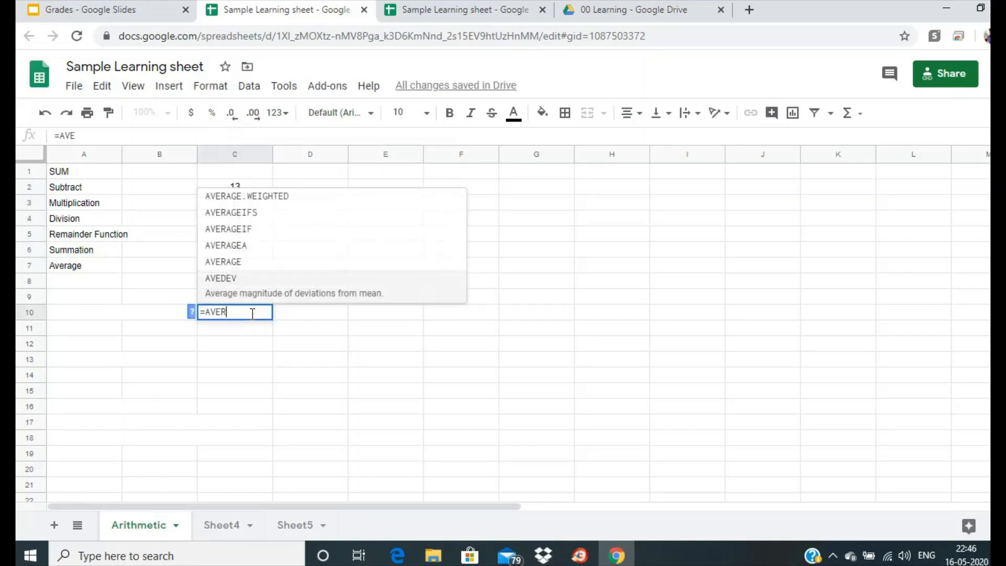
{"action": "type", "text": "AGE("}
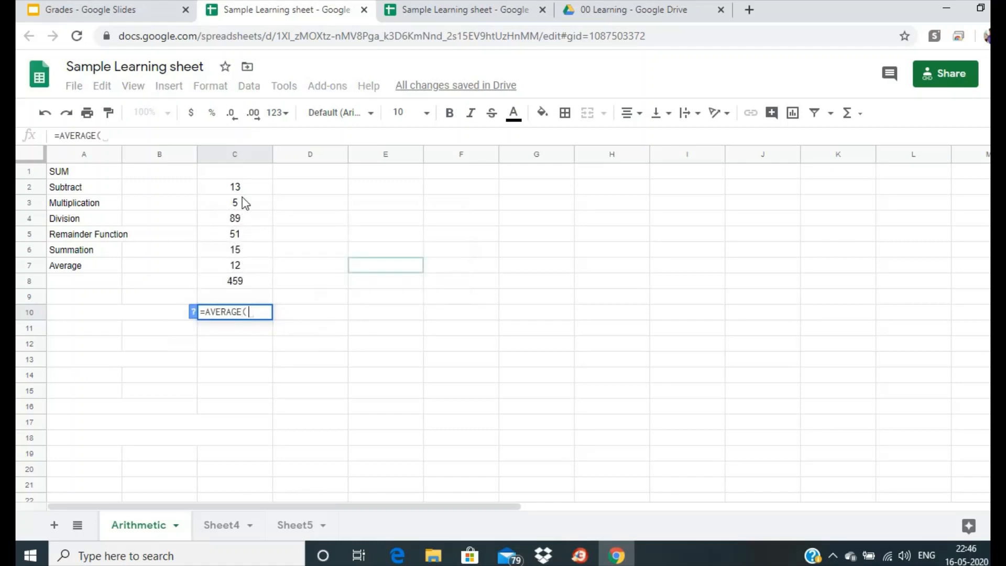
{"action": "left_click_drag", "start_coordinate": [242, 189], "coordinate": [252, 281]}
{"action": "left_click", "coordinate": [166, 137]}
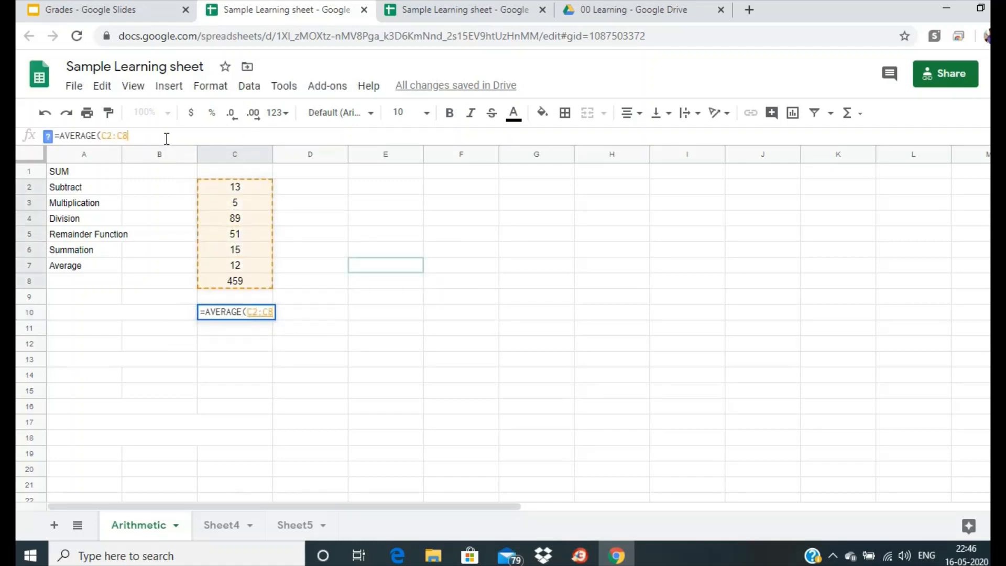
{"action": "type", "text": ")"}
{"action": "key", "text": "Return"}
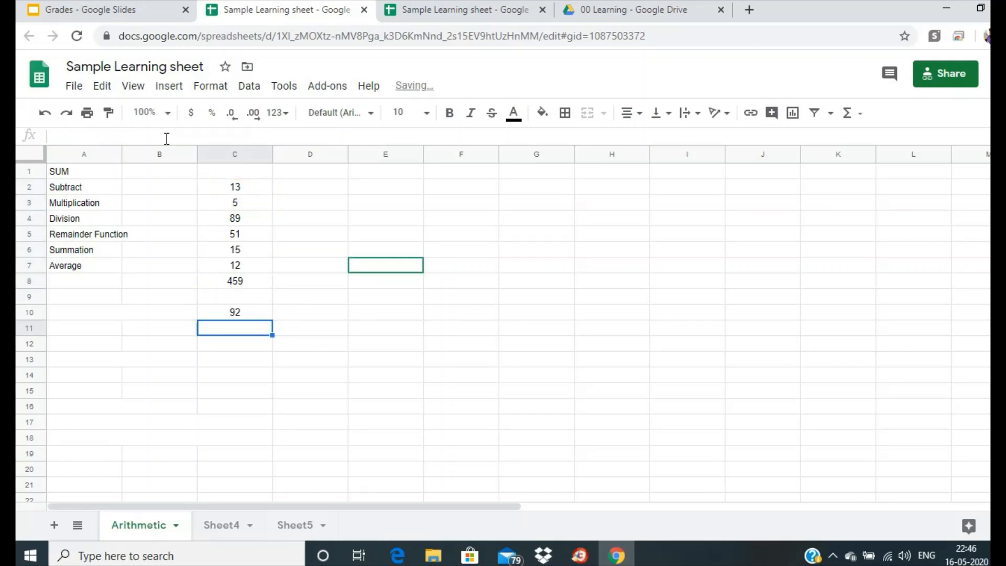
Step: Change the value in C8 to 45 and select the average in C10
{"action": "left_click", "coordinate": [231, 284]}
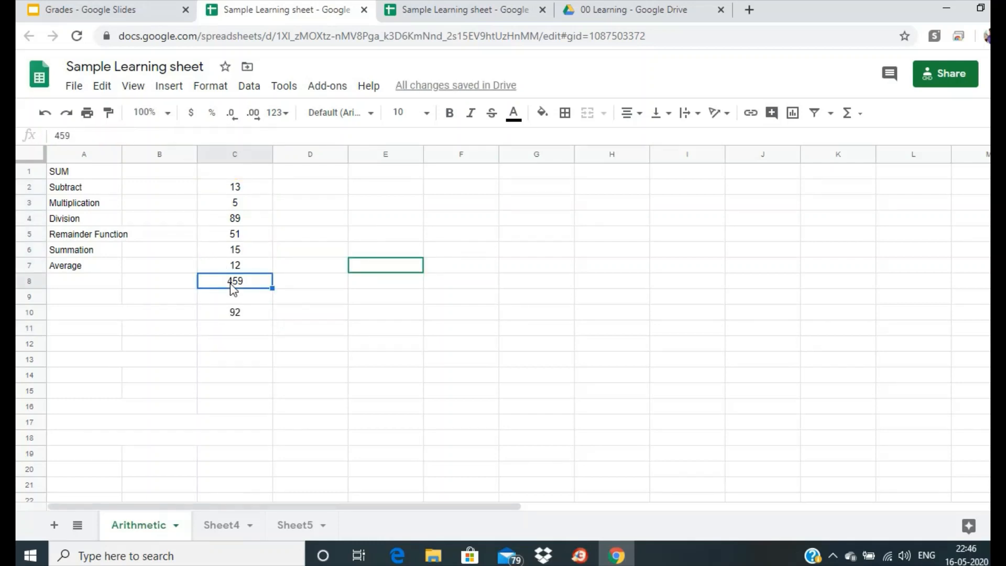
{"action": "type", "text": "45"}
{"action": "key", "text": "Return"}
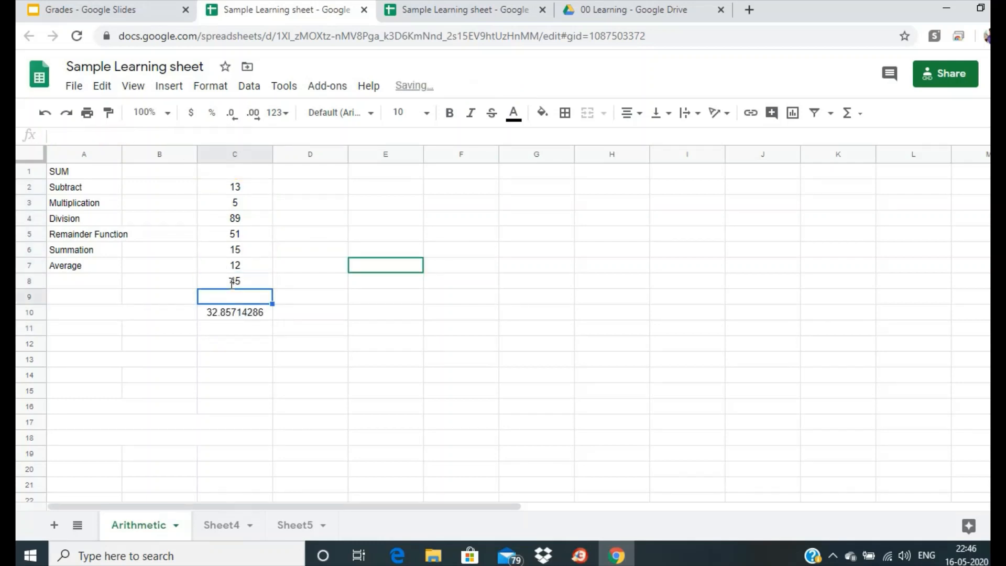
{"action": "left_click", "coordinate": [245, 317]}
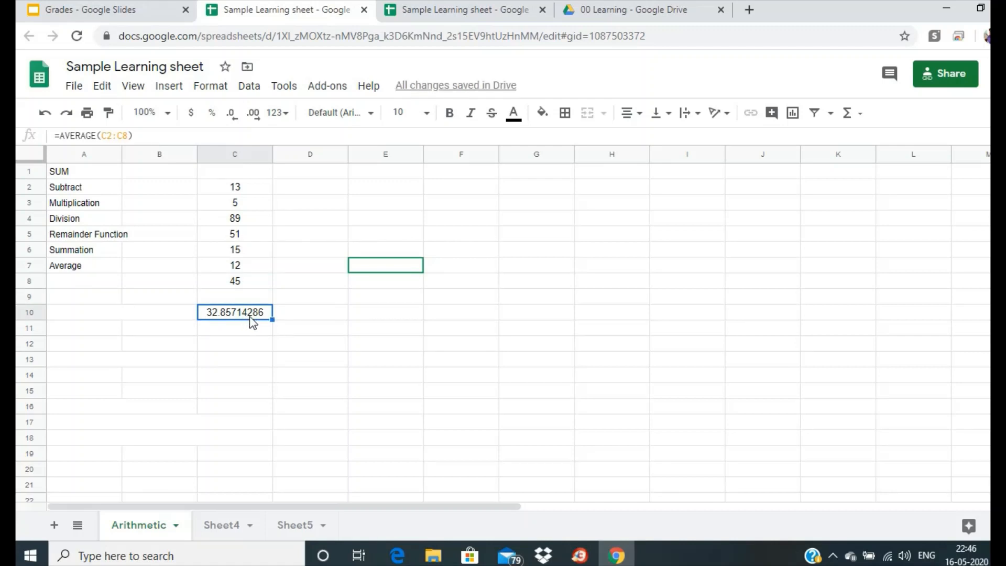
Step: Reduce the decimal places of the average in C10 so it displays with one decimal
{"action": "left_click", "coordinate": [235, 124]}
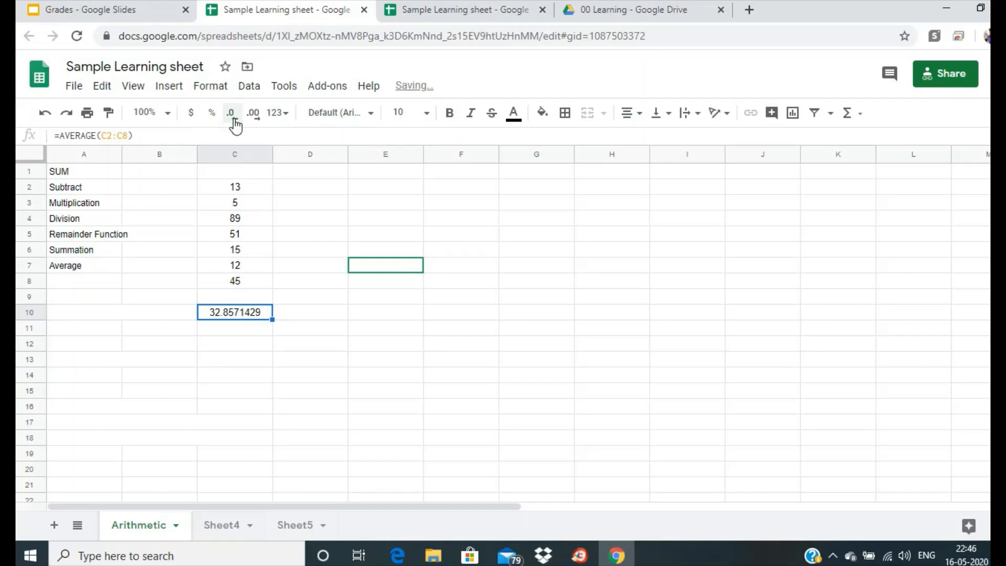
{"action": "left_click", "coordinate": [234, 125]}
{"action": "left_click", "coordinate": [235, 125]}
{"action": "left_click", "coordinate": [235, 125]}
{"action": "left_click", "coordinate": [235, 125]}
{"action": "left_click", "coordinate": [235, 125]}
{"action": "left_click", "coordinate": [235, 125]}
{"action": "left_click", "coordinate": [235, 125]}
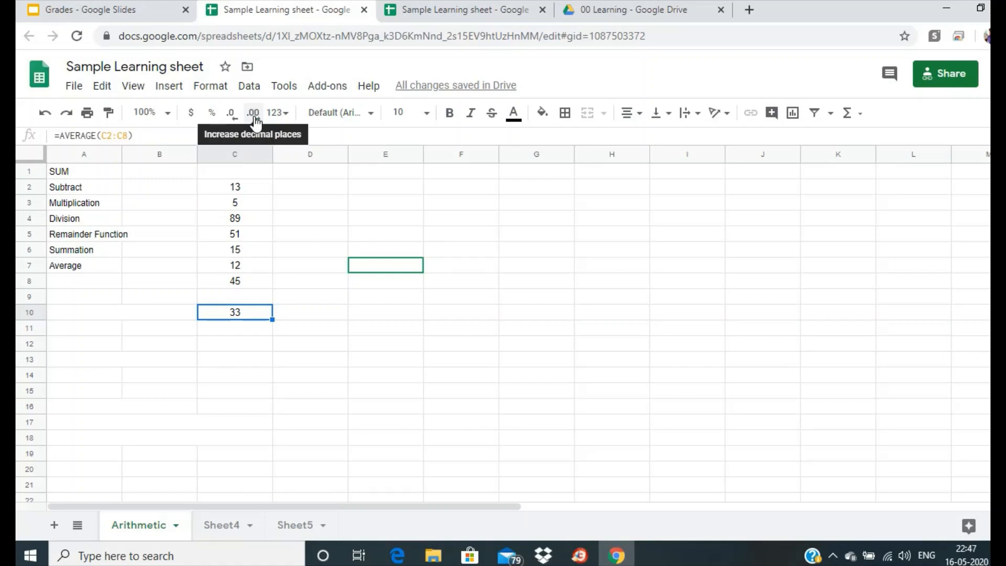
{"action": "left_click", "coordinate": [254, 113]}
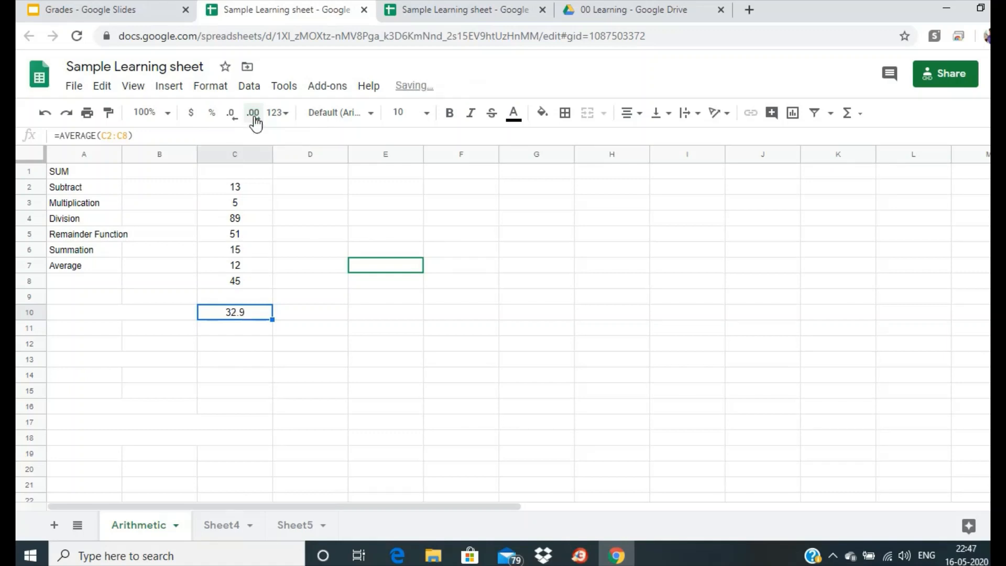
Step: Highlight the operation names in A1:A7, then switch to the Grades slides and present the Basic Text functions slide
{"action": "left_click", "coordinate": [89, 281]}
{"action": "left_click_drag", "start_coordinate": [86, 172], "coordinate": [84, 266]}
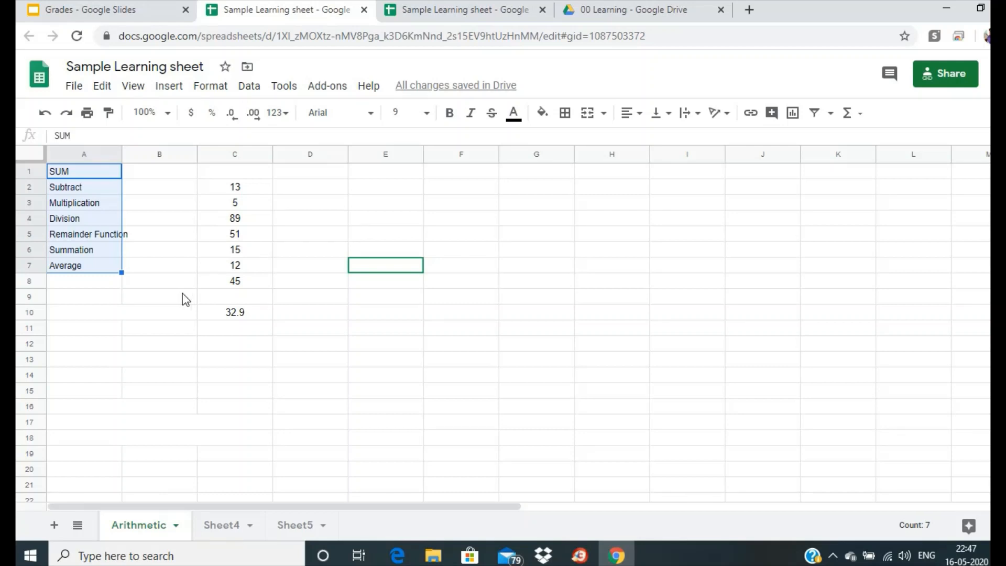
{"action": "left_click", "coordinate": [124, 10]}
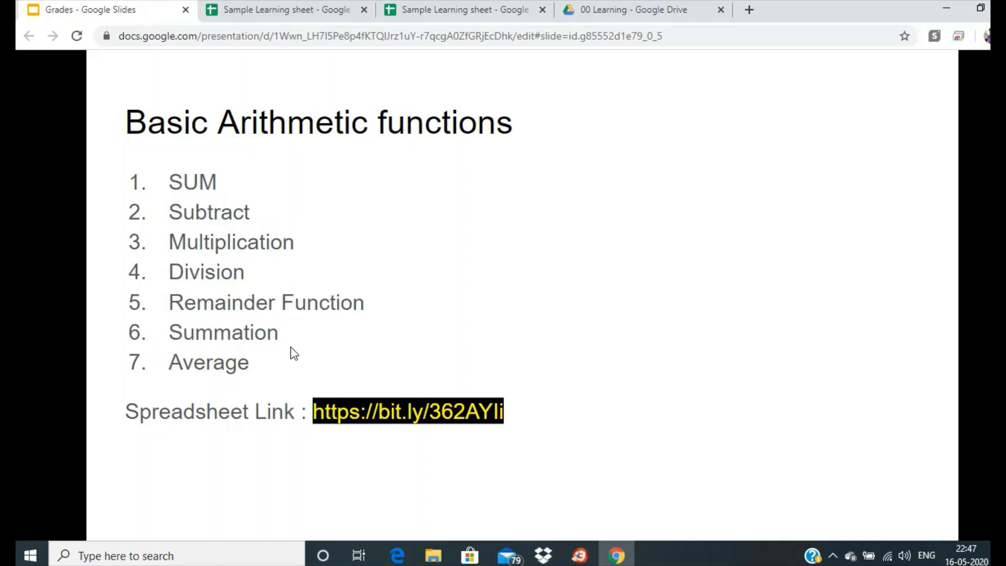
{"action": "left_click", "coordinate": [262, 369]}
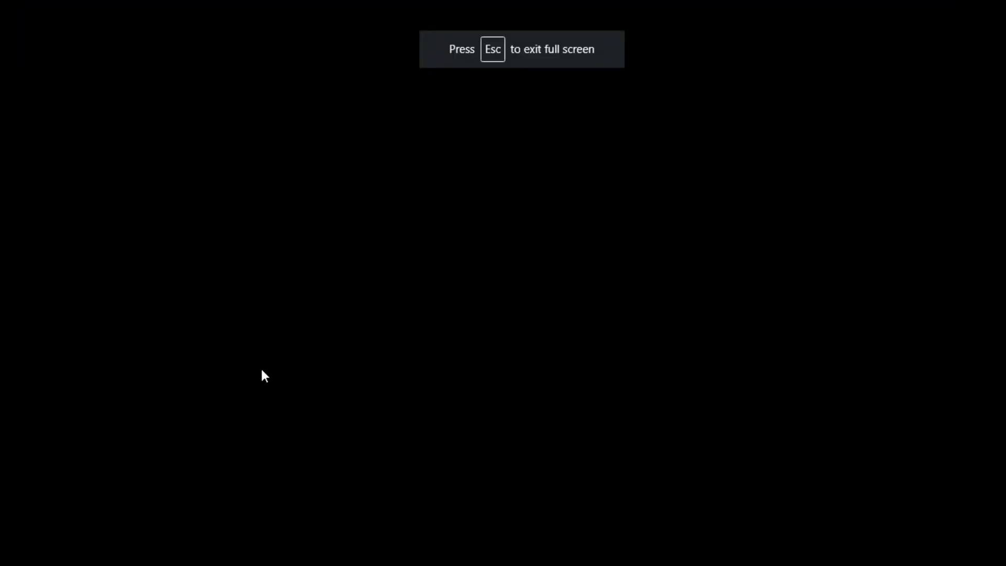
{"action": "key", "text": "Left"}
{"action": "key", "text": "Left"}
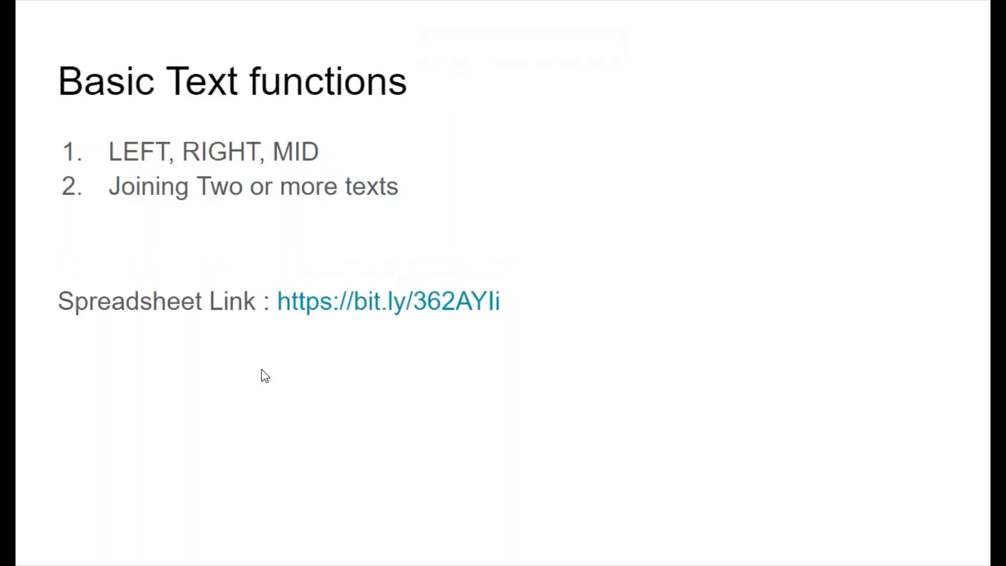
{"action": "key", "text": "Right"}
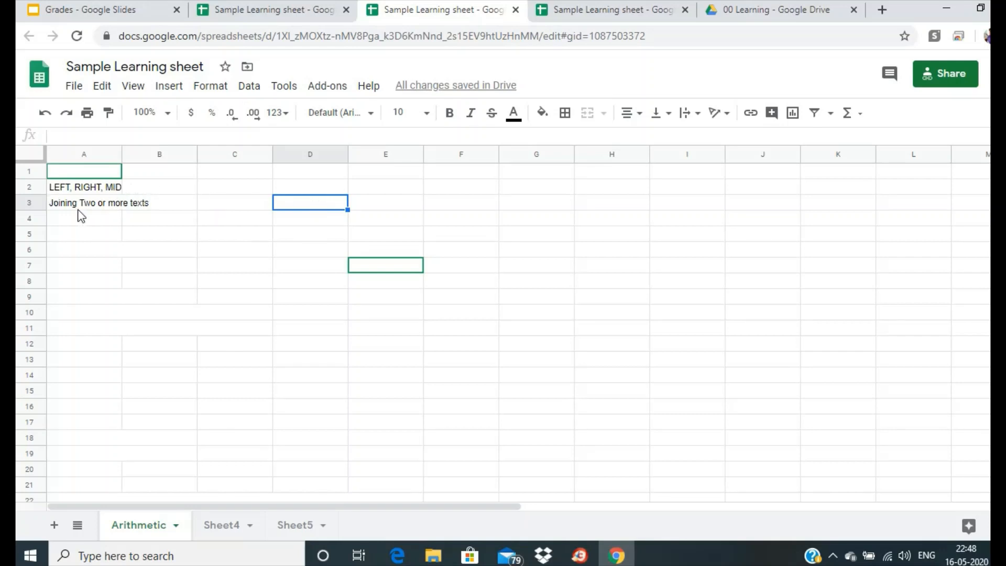
Step: Enter the value 1234.567 in D2, in the row labelled LEFT, RIGHT, MID
{"action": "left_click", "coordinate": [299, 190]}
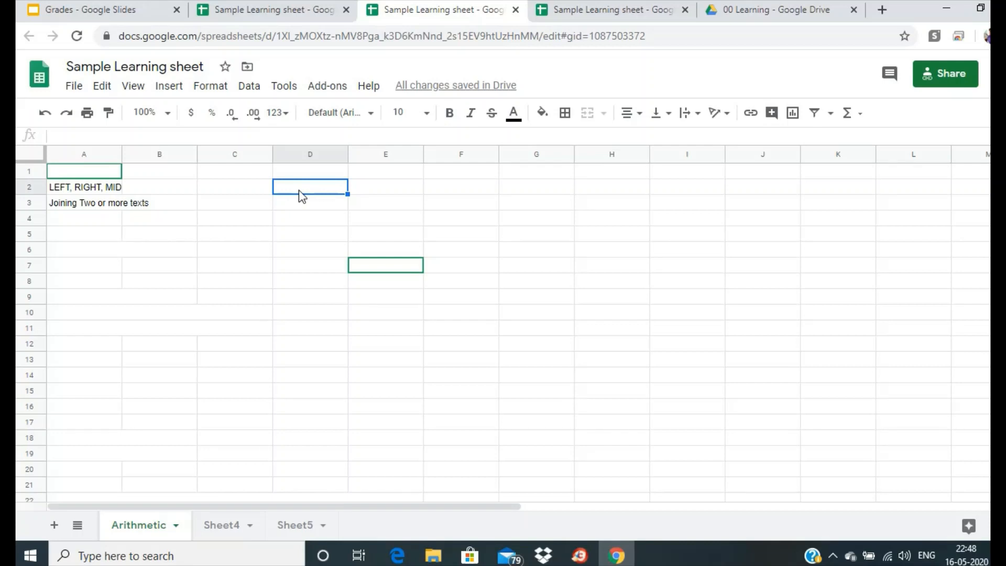
{"action": "type", "text": "1234.567"}
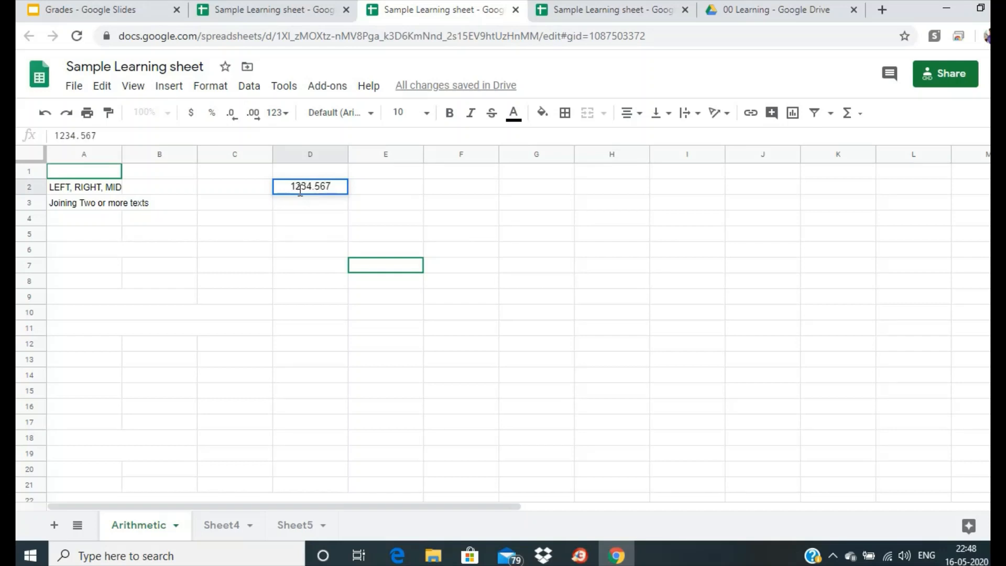
{"action": "key", "text": "Return"}
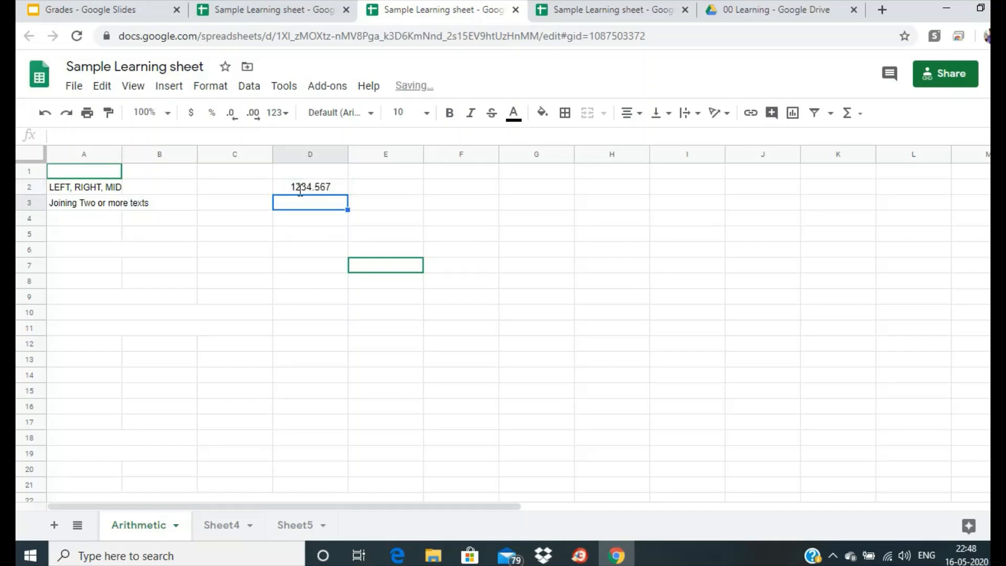
Step: Enter the formula =LEFT(D2,2) in E2 to extract the first two characters of D2
{"action": "left_click", "coordinate": [398, 190]}
{"action": "type", "text": "="}
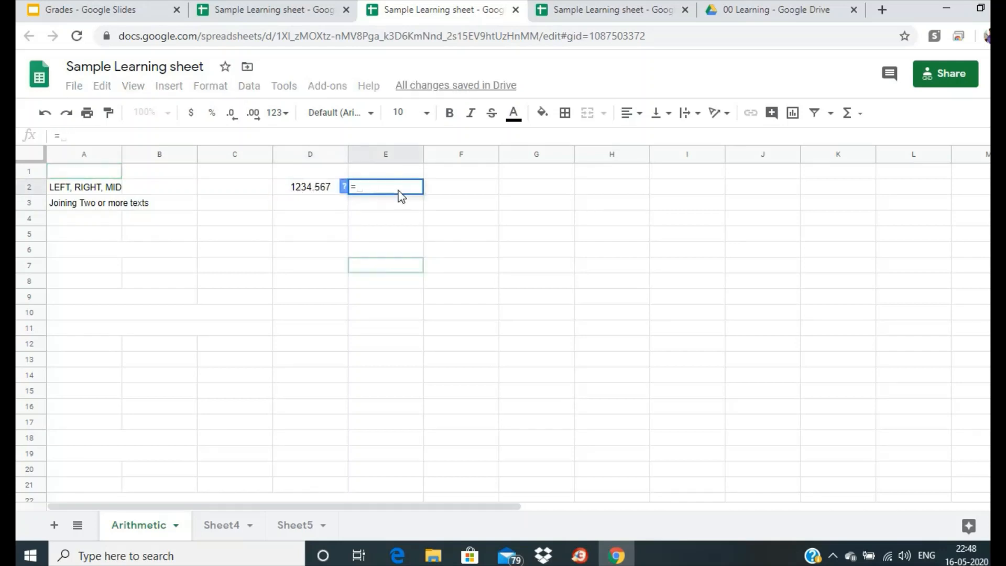
{"action": "type", "text": "LEFT"}
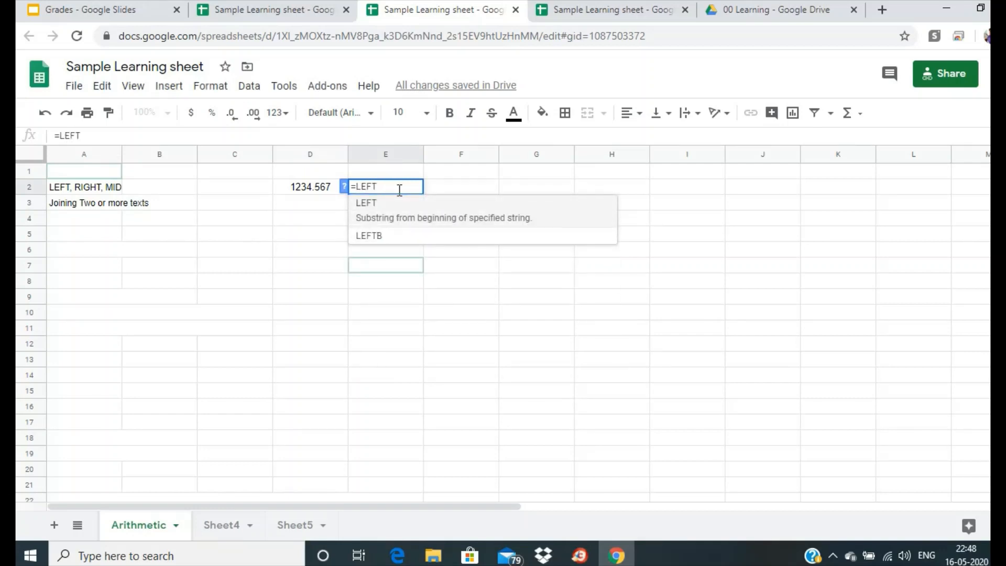
{"action": "type", "text": "("}
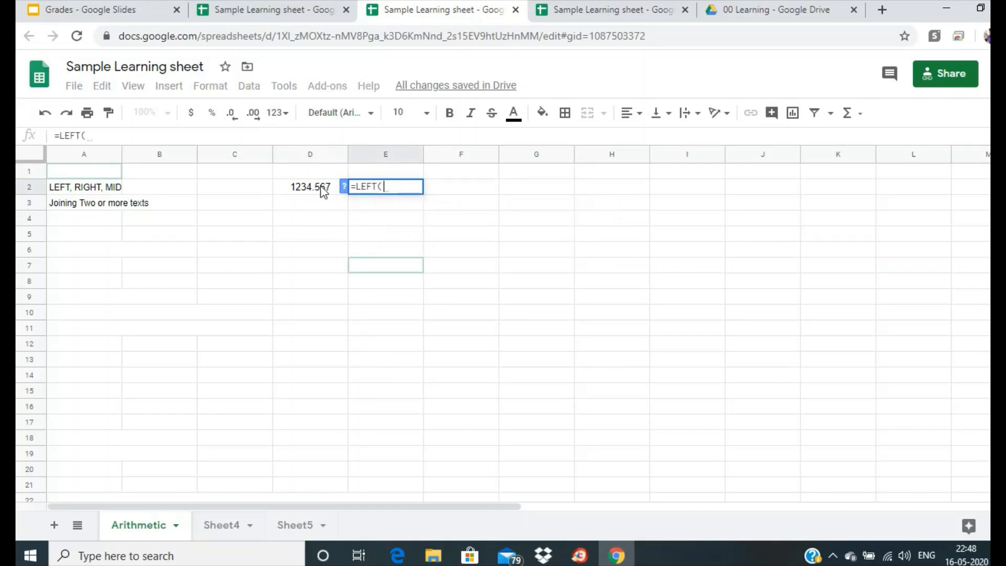
{"action": "left_click", "coordinate": [323, 190]}
{"action": "type", "text": ", "}
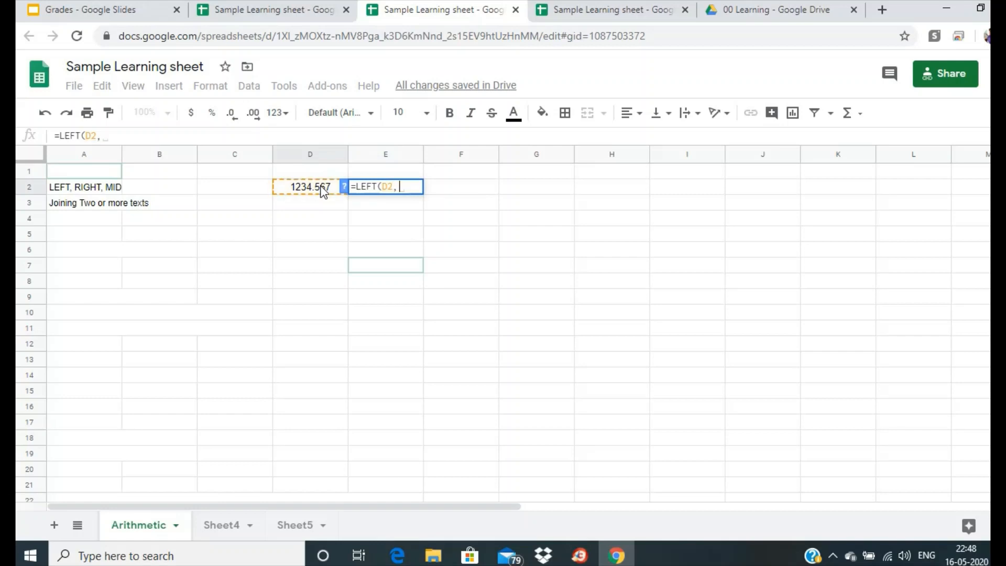
{"action": "type", "text": "2"}
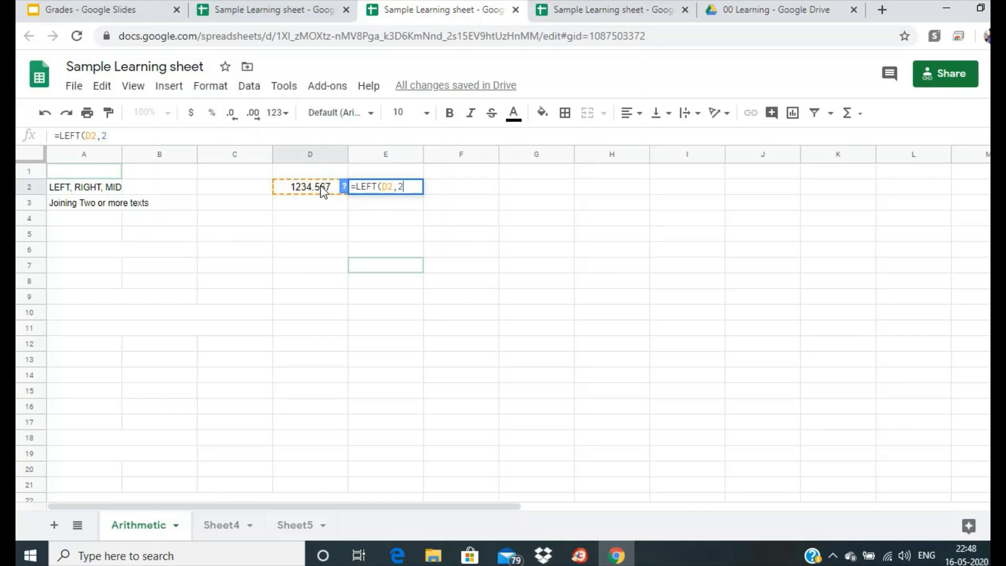
{"action": "key", "text": "BackSpace"}
{"action": "type", "text": "1)"}
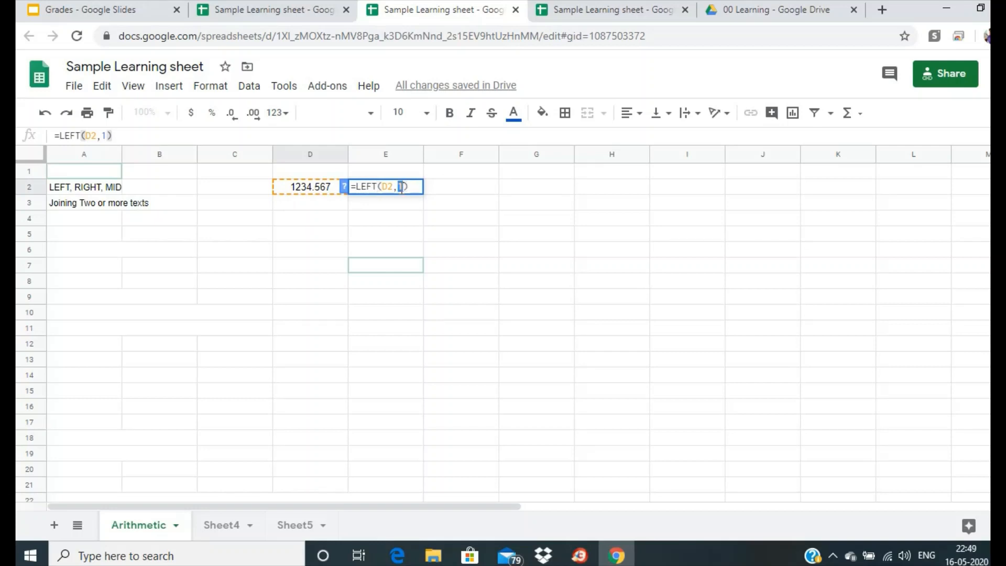
{"action": "key", "text": "BackSpace"}
{"action": "type", "text": "2"}
{"action": "left_click", "coordinate": [229, 136]}
{"action": "key", "text": "Return"}
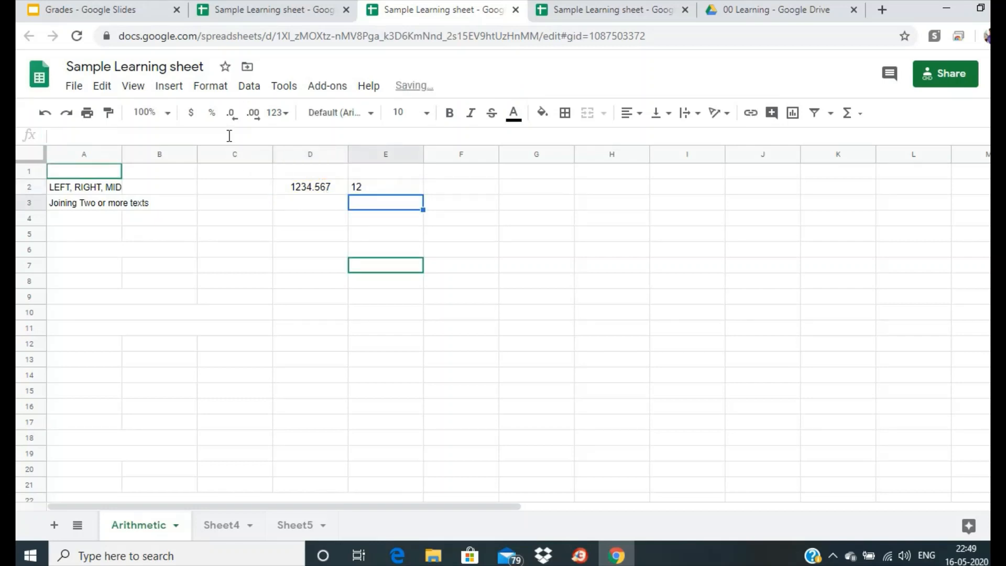
Step: Change the LEFT formula in E2 to extract three characters from D2
{"action": "left_click", "coordinate": [379, 189]}
{"action": "left_click", "coordinate": [103, 135]}
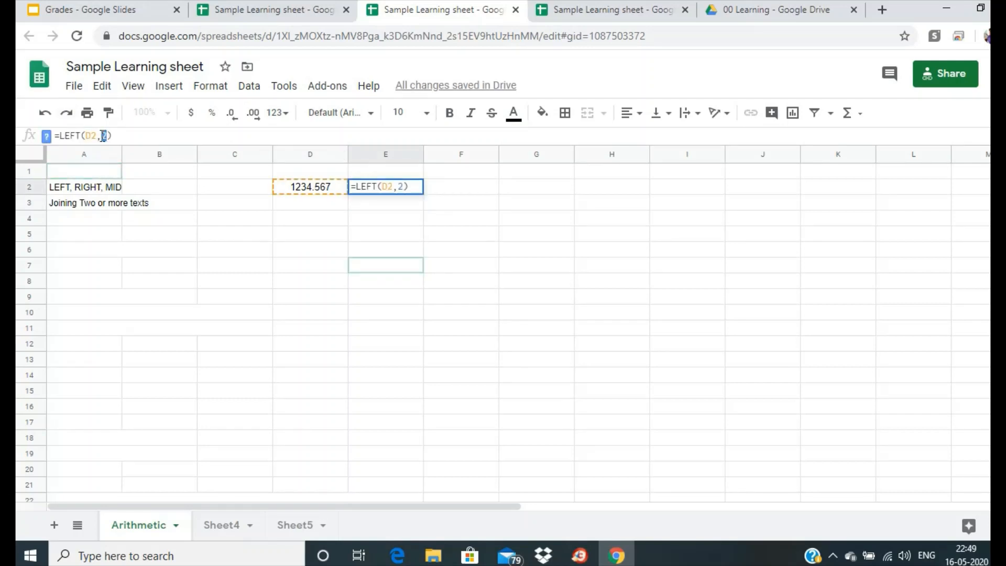
{"action": "type", "text": "3"}
{"action": "key", "text": "Return"}
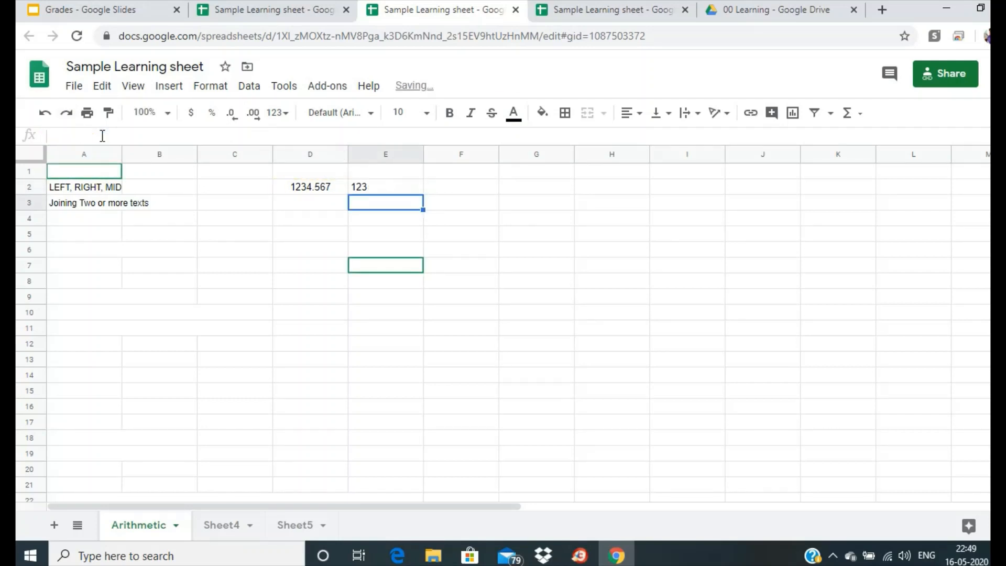
Step: Replace the value in D2 with 4578.12
{"action": "left_click", "coordinate": [317, 191]}
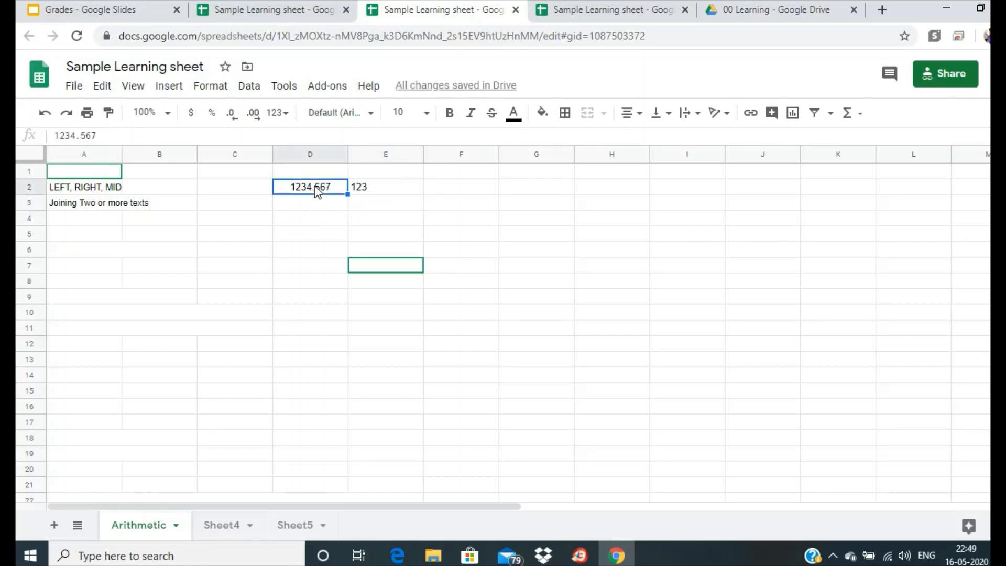
{"action": "type", "text": "4578"}
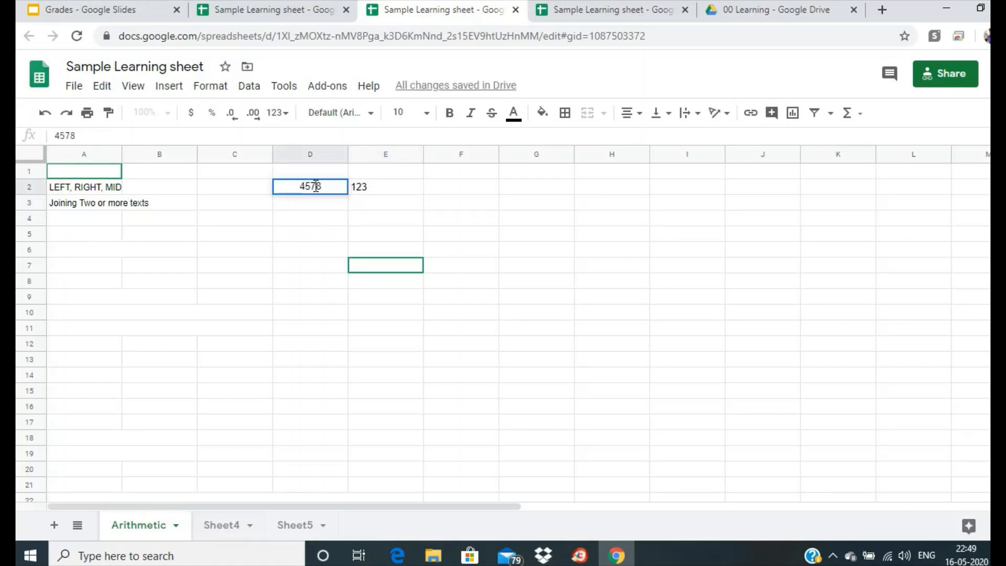
{"action": "type", "text": "12"}
{"action": "key", "text": "Return"}
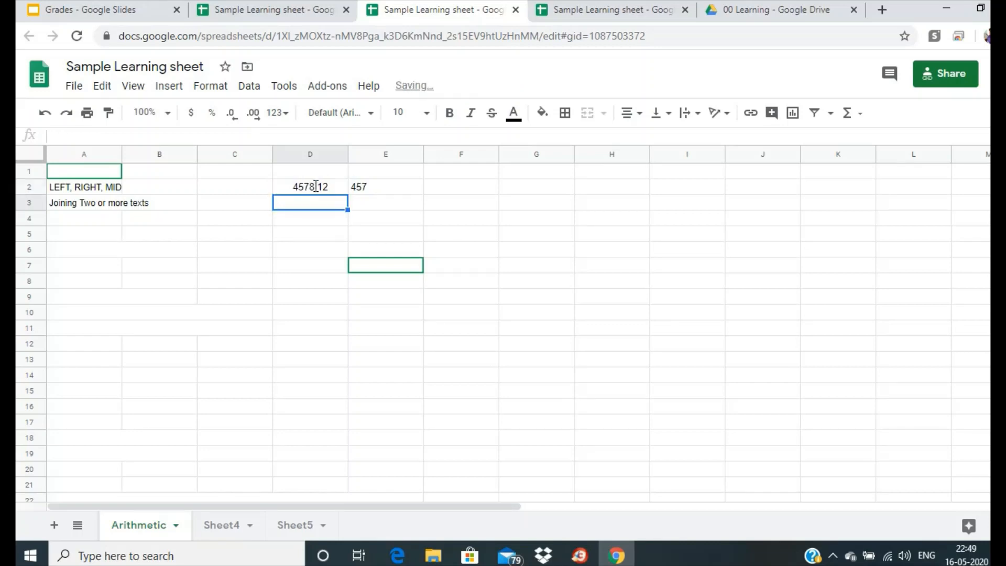
Step: Review the LEFT formula in E2 and move the decimal point in D2 so its value is 45.7812
{"action": "left_click", "coordinate": [366, 190]}
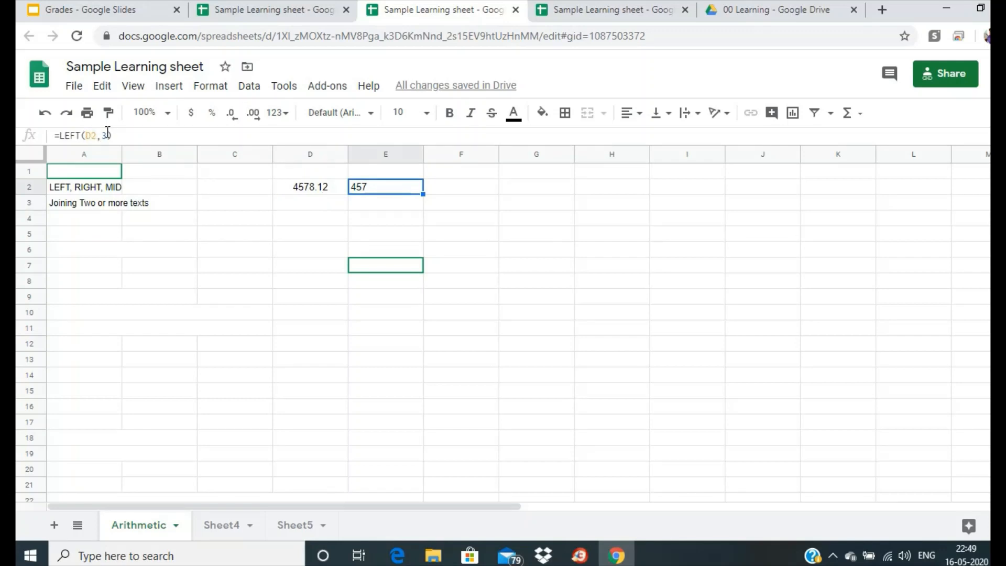
{"action": "left_click", "coordinate": [295, 190]}
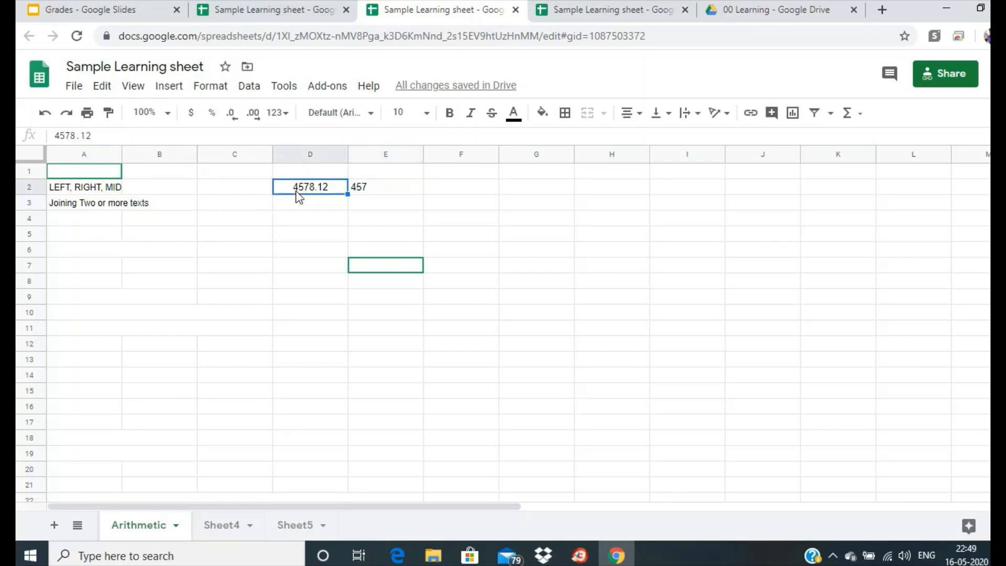
{"action": "left_click", "coordinate": [66, 136]}
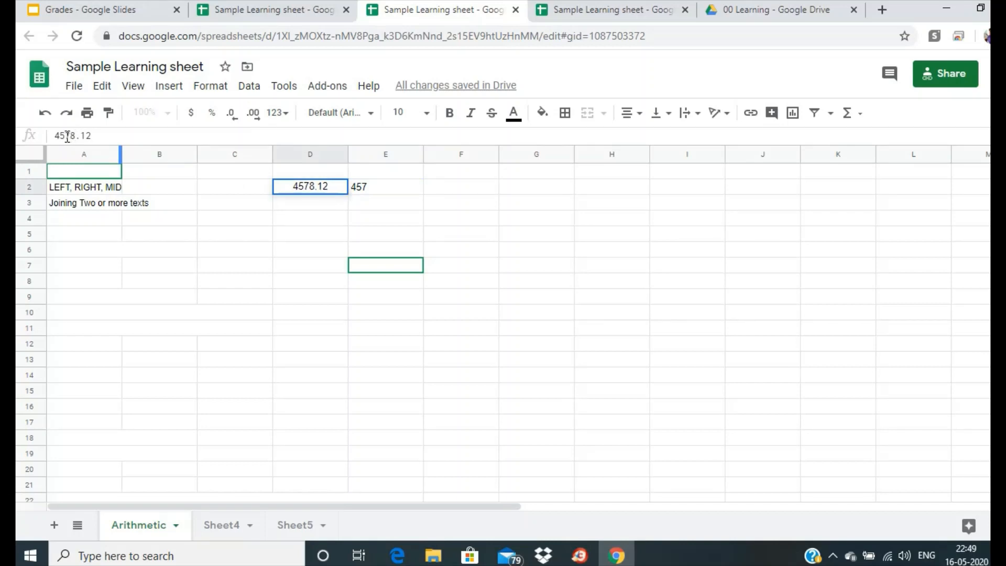
{"action": "type", "text": "."}
{"action": "left_click", "coordinate": [88, 137]}
{"action": "key", "text": "BackSpace"}
{"action": "key", "text": "Return"}
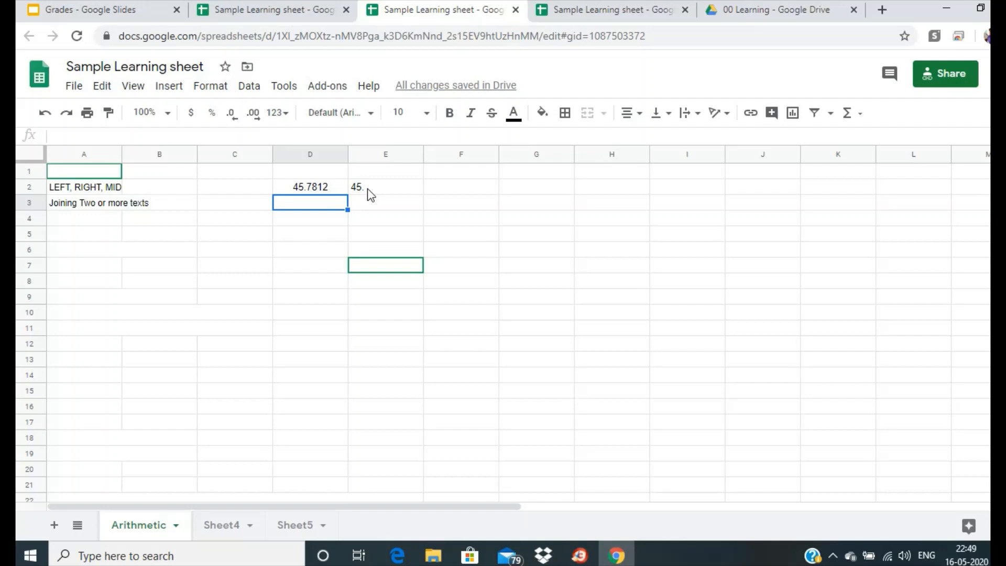
Step: Enter the value 2 in F2, next to the LEFT result
{"action": "left_click", "coordinate": [474, 193]}
{"action": "left_click", "coordinate": [516, 193]}
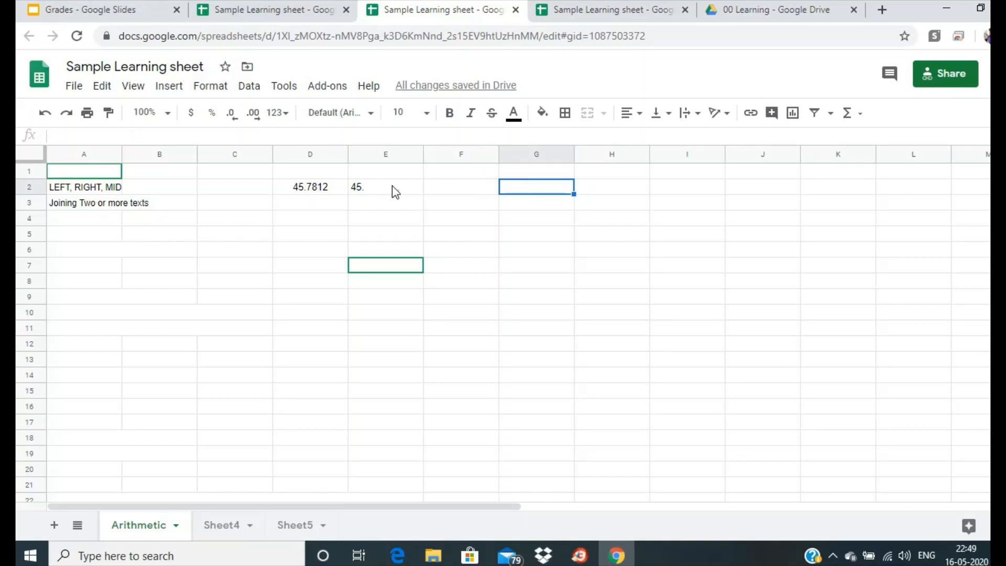
{"action": "left_click", "coordinate": [444, 195]}
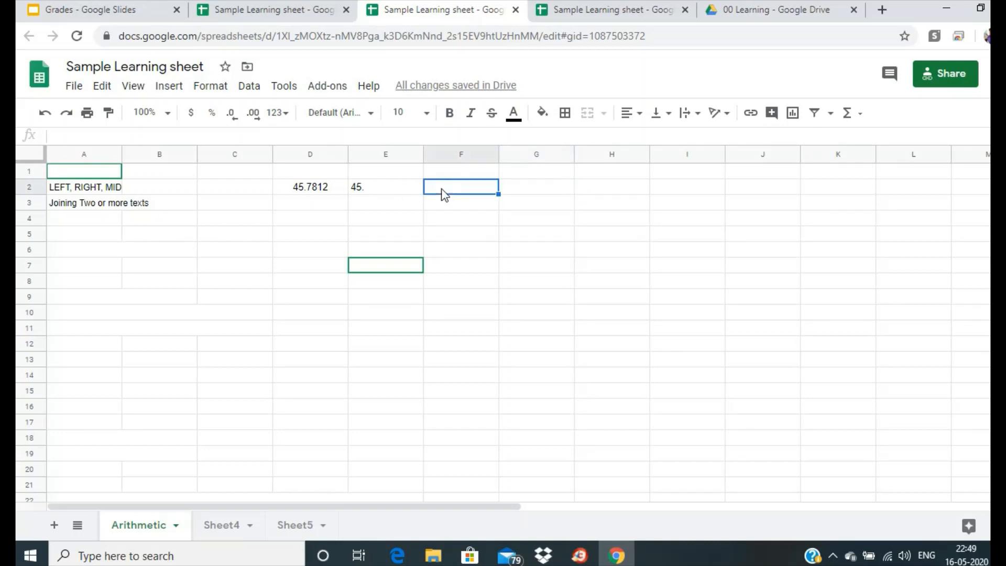
{"action": "type", "text": "2"}
{"action": "key", "text": "Return"}
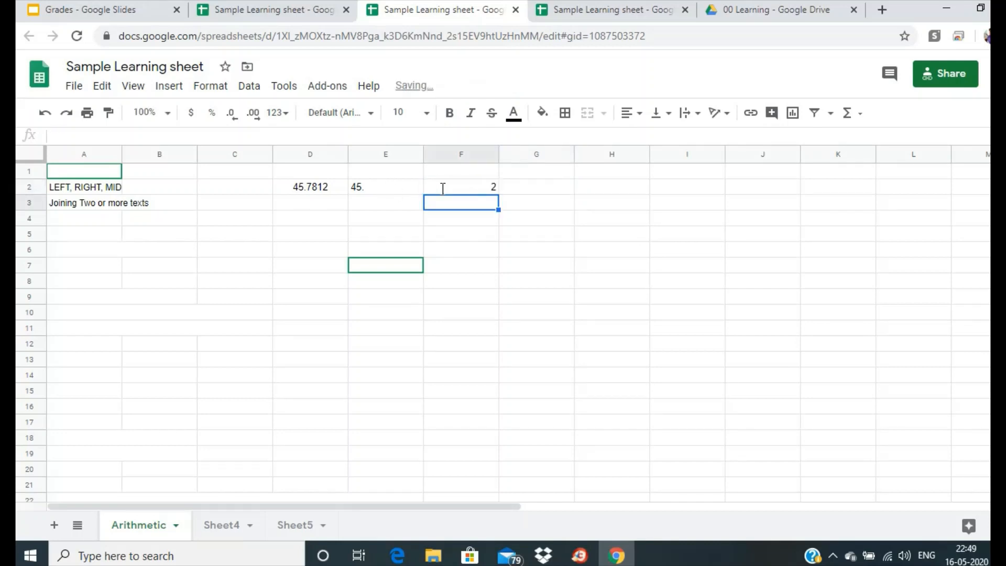
Step: Enter the formula =E2*F2 in G2 to multiply the extracted value by F2
{"action": "left_click", "coordinate": [547, 187]}
{"action": "type", "text": "="}
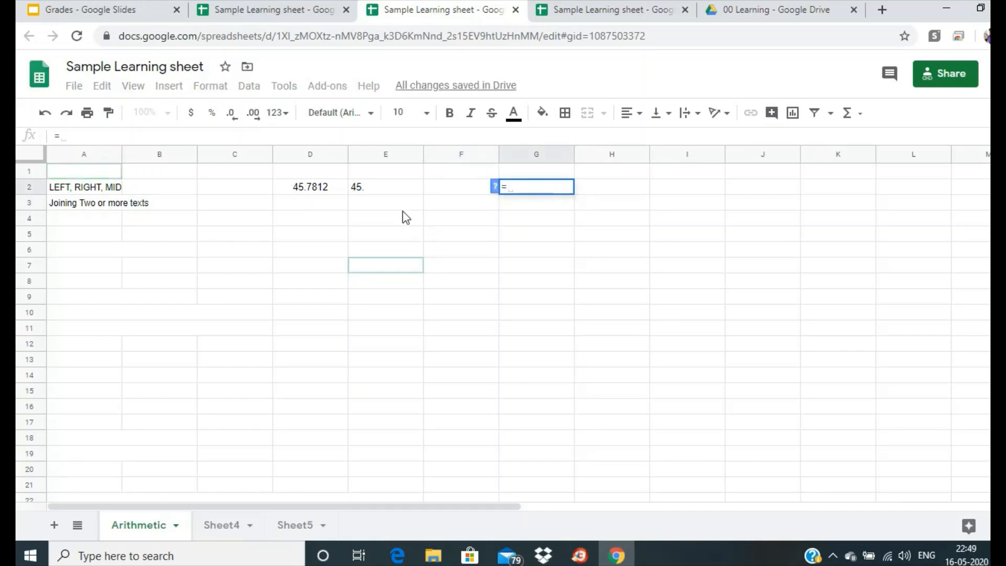
{"action": "left_click", "coordinate": [401, 190]}
{"action": "type", "text": "*"}
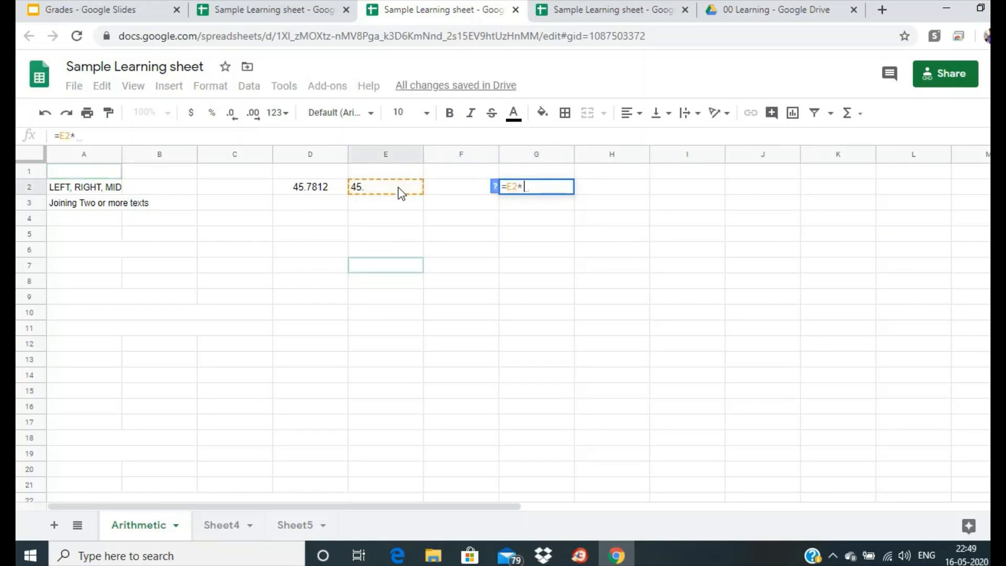
{"action": "left_click", "coordinate": [448, 191]}
{"action": "key", "text": "Return"}
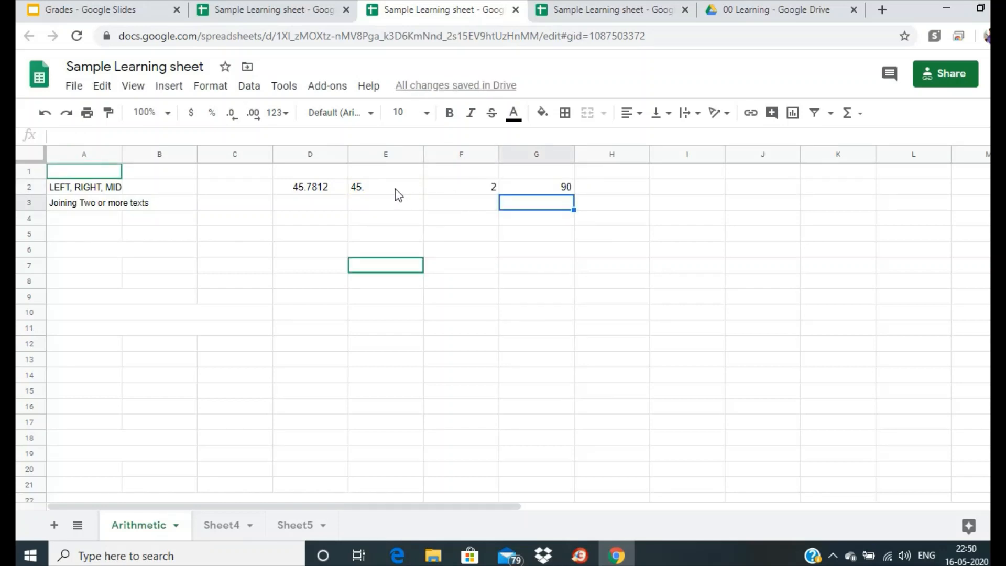
Step: Change the LEFT formula in E2 to extract four characters from D2
{"action": "left_click", "coordinate": [359, 194]}
{"action": "double_click", "coordinate": [106, 136]}
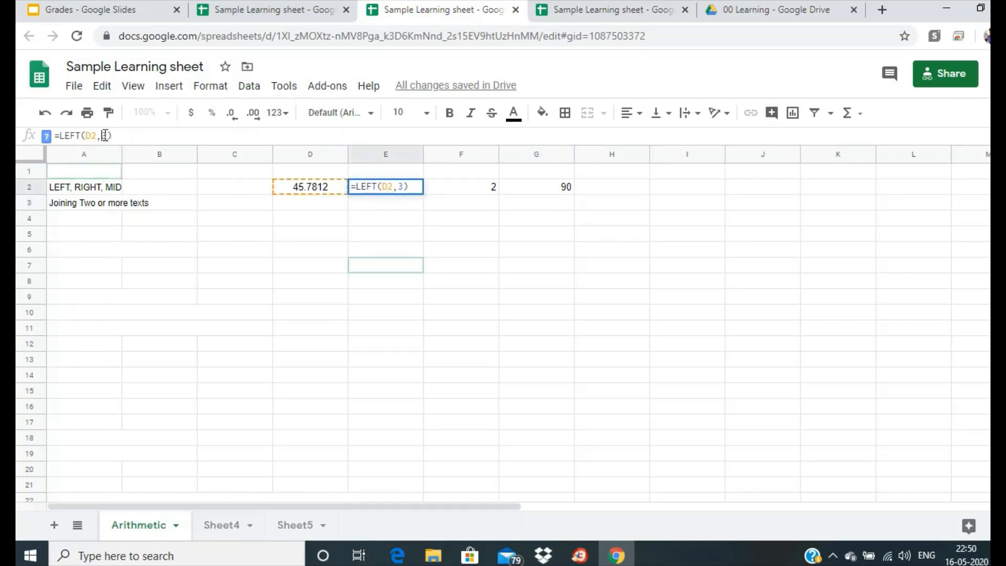
{"action": "type", "text": "4"}
{"action": "key", "text": "Return"}
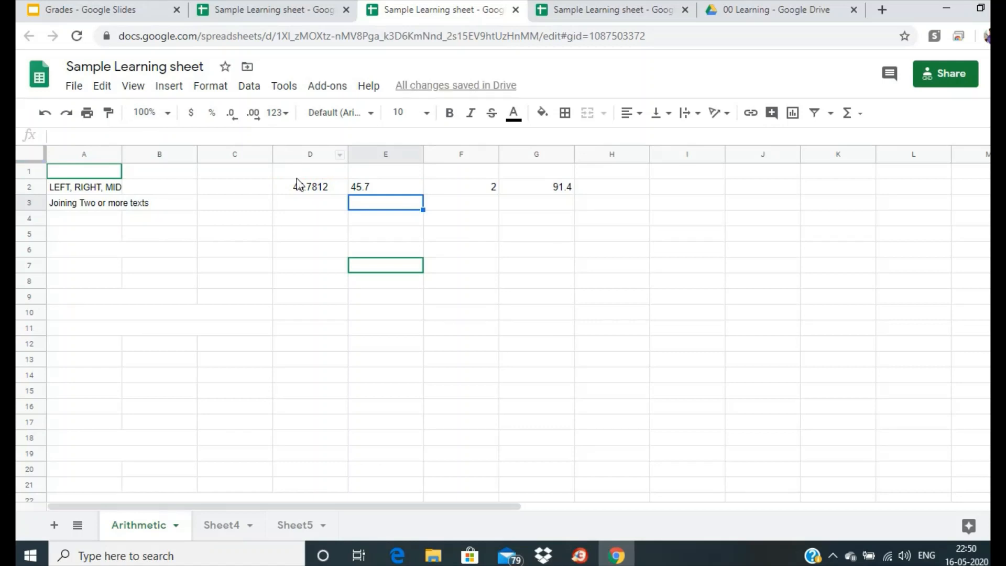
Step: Replace the number in D2 with the word TEXT
{"action": "left_click", "coordinate": [298, 191]}
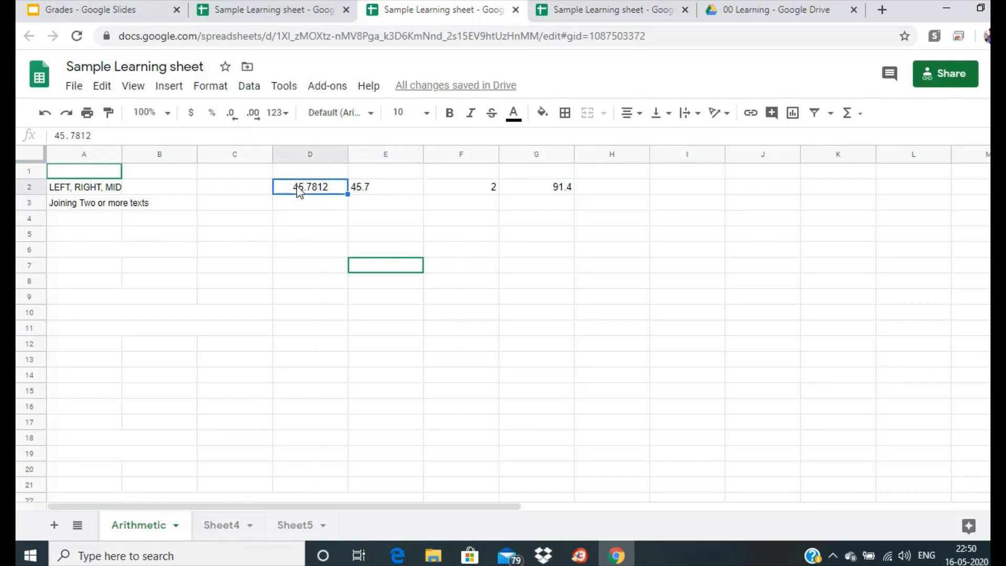
{"action": "left_click_drag", "start_coordinate": [137, 137], "coordinate": [27, 139]}
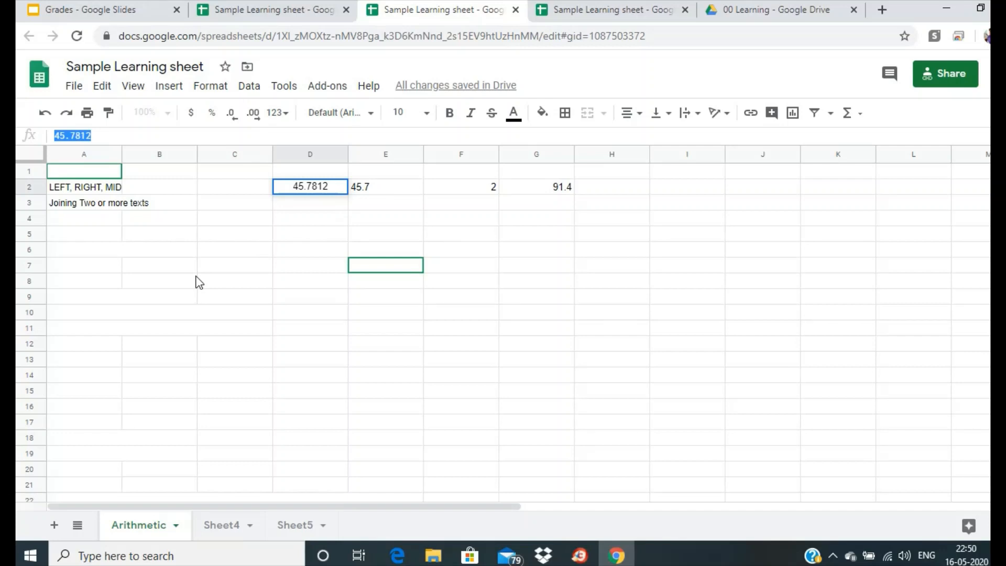
{"action": "type", "text": "TEXT"}
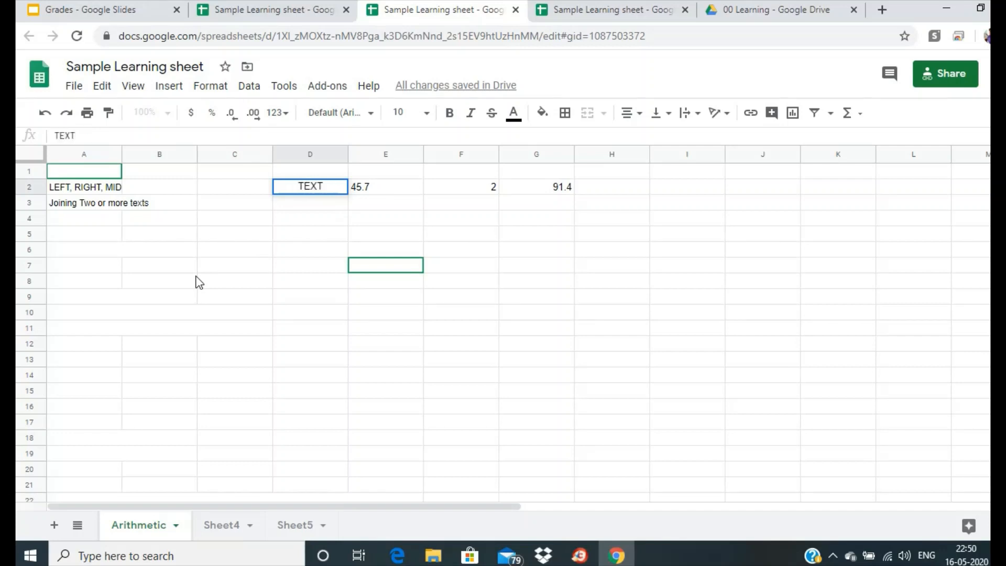
{"action": "key", "text": "Return"}
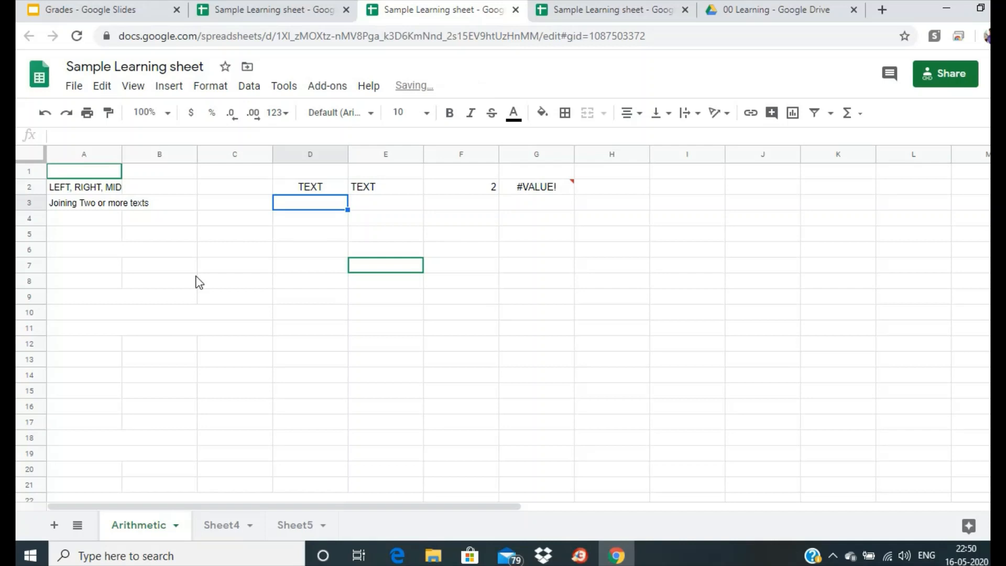
Step: Change the LEFT formula in E2 to extract one character from D2
{"action": "left_click", "coordinate": [362, 189]}
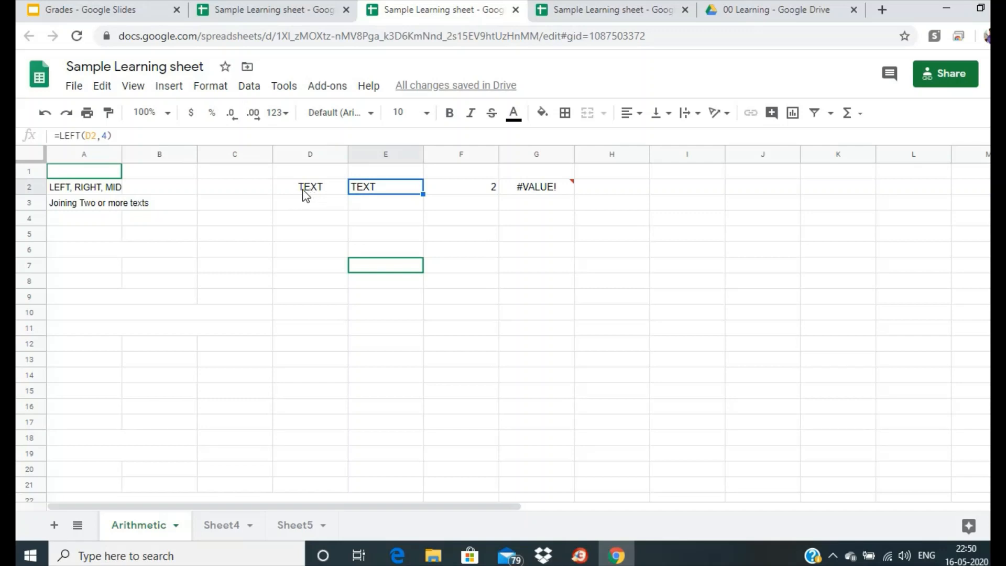
{"action": "double_click", "coordinate": [104, 136]}
{"action": "type", "text": "1"}
{"action": "key", "text": "Return"}
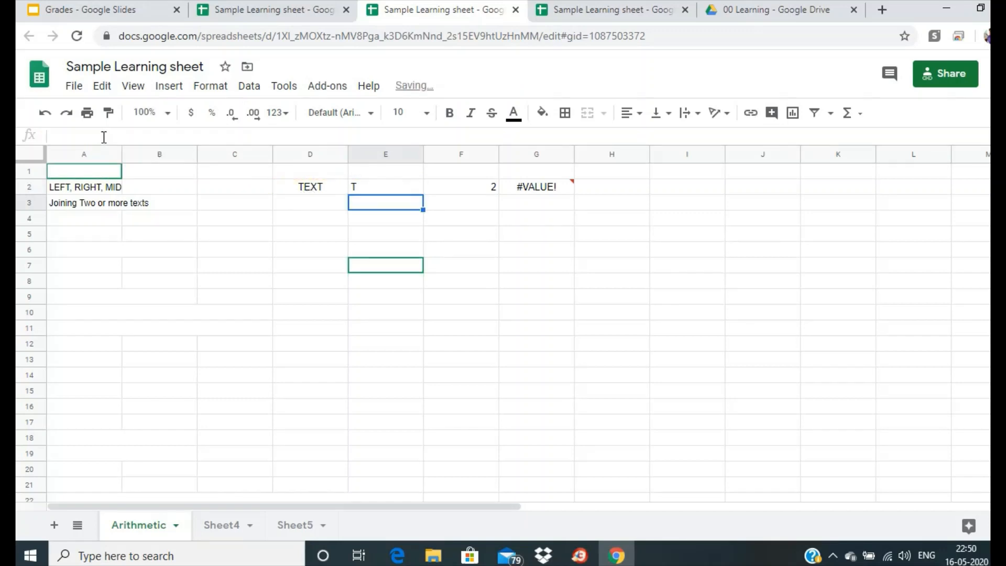
Step: Change the LEFT formula in E2 to extract two characters from D2
{"action": "left_click", "coordinate": [399, 185]}
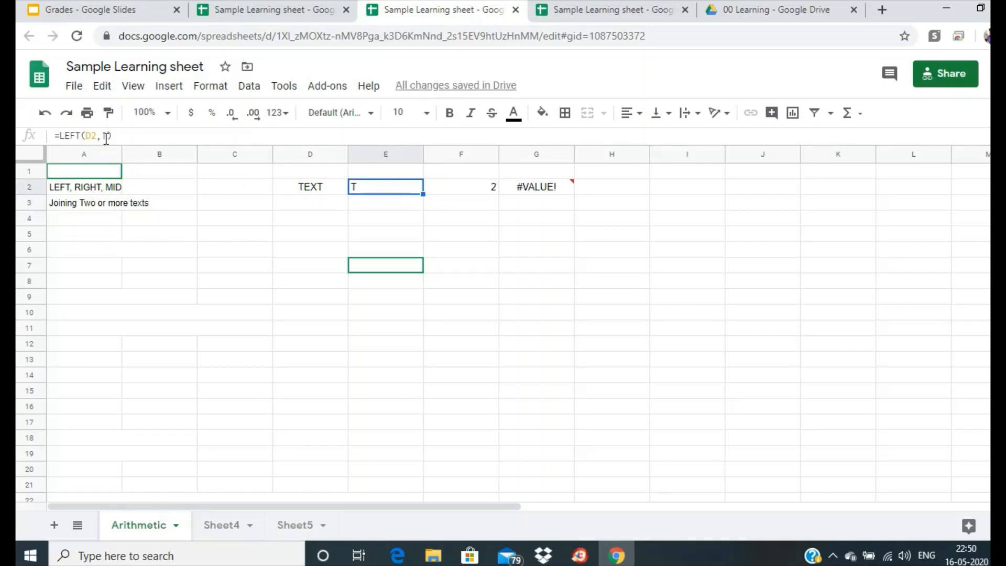
{"action": "double_click", "coordinate": [103, 136]}
{"action": "type", "text": "2"}
{"action": "key", "text": "Return"}
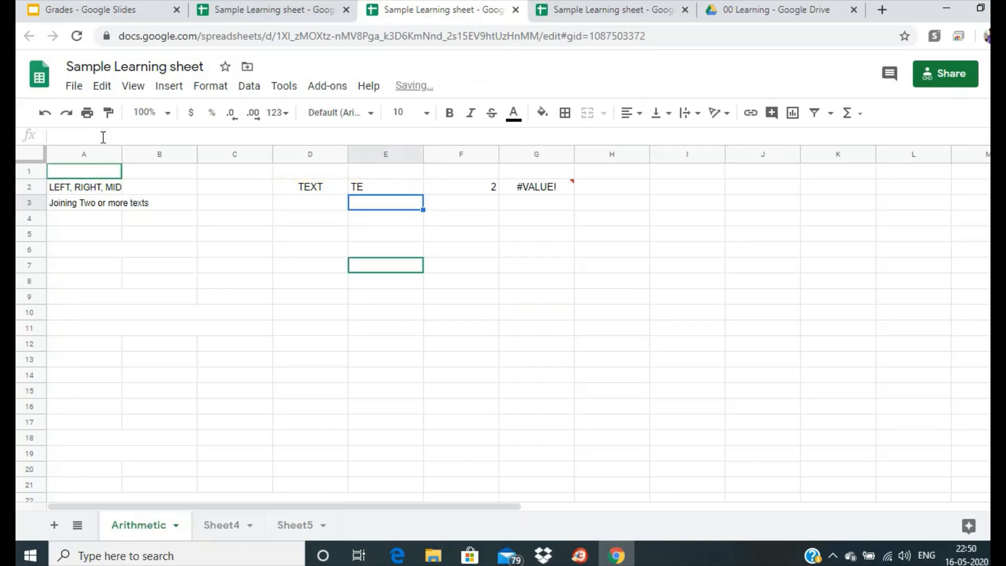
Step: Replace the source text in D2 with DELHI
{"action": "left_click", "coordinate": [320, 190]}
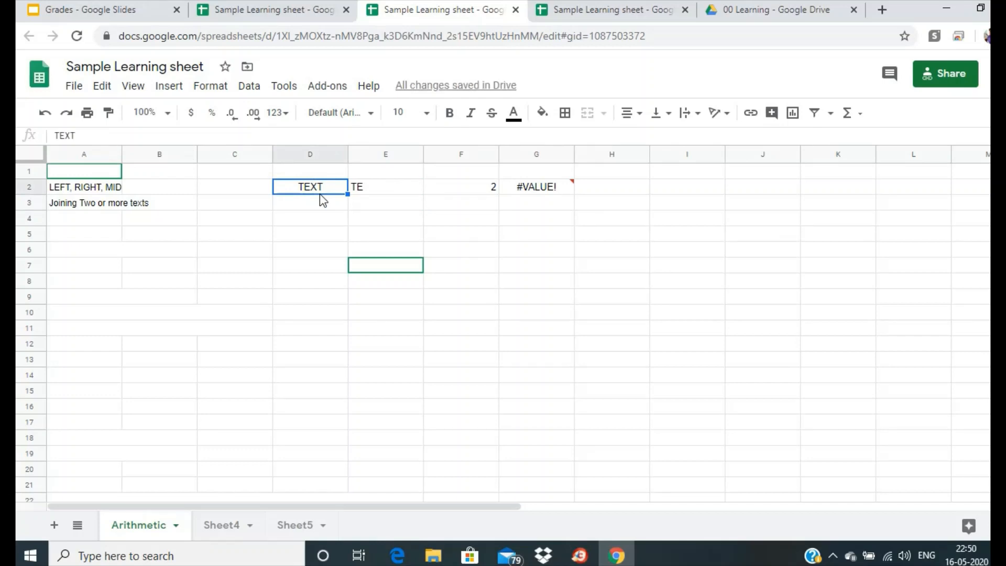
{"action": "type", "text": "DELHI"}
{"action": "key", "text": "Return"}
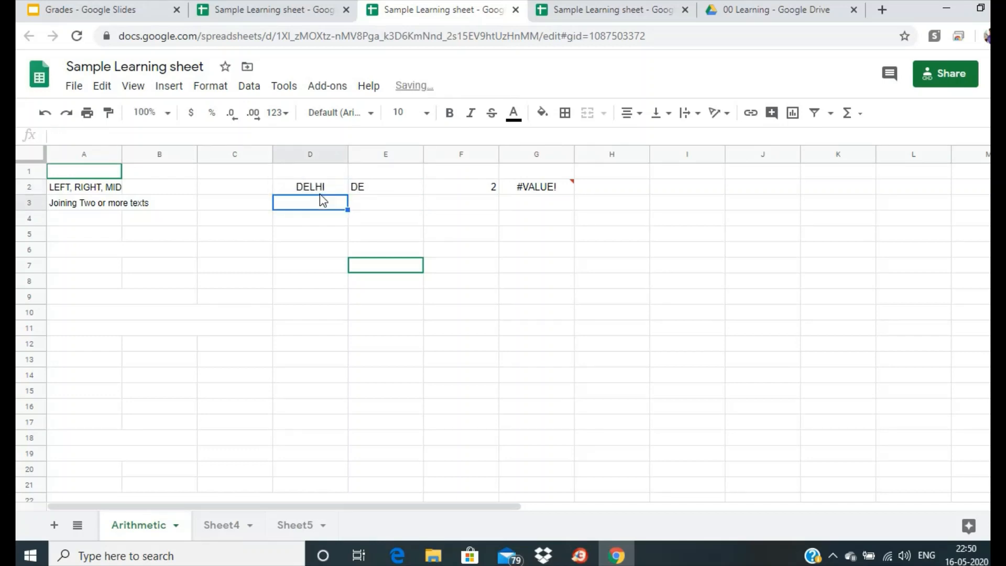
Step: Set the character count of the LEFT formula in E2 to 4
{"action": "left_click", "coordinate": [367, 188]}
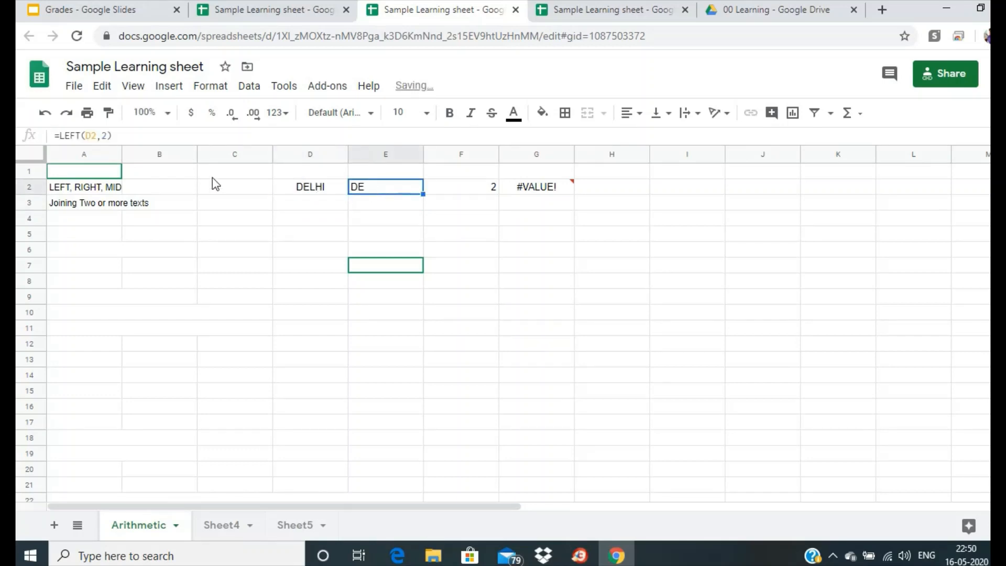
{"action": "double_click", "coordinate": [107, 135]}
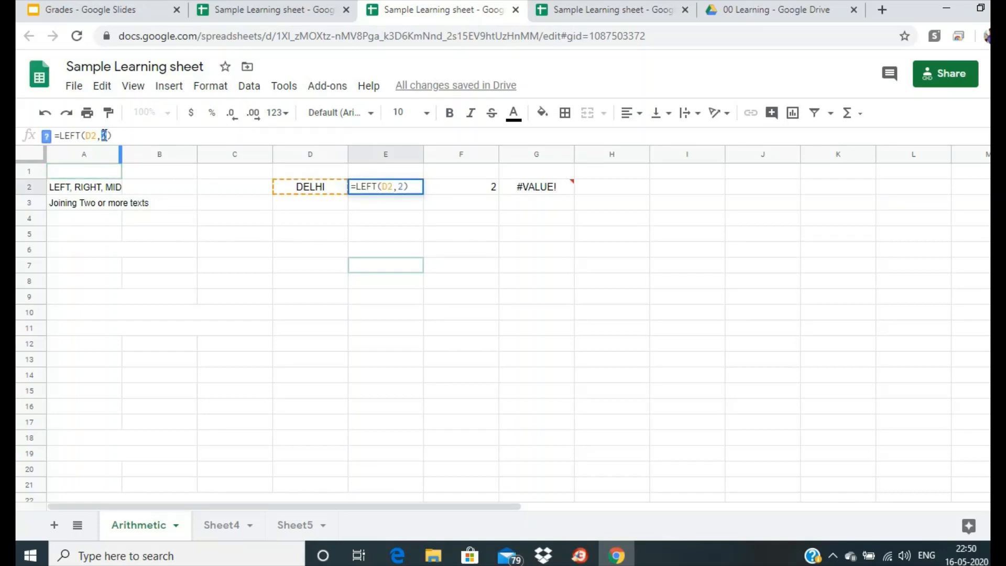
{"action": "type", "text": "4"}
{"action": "key", "text": "Return"}
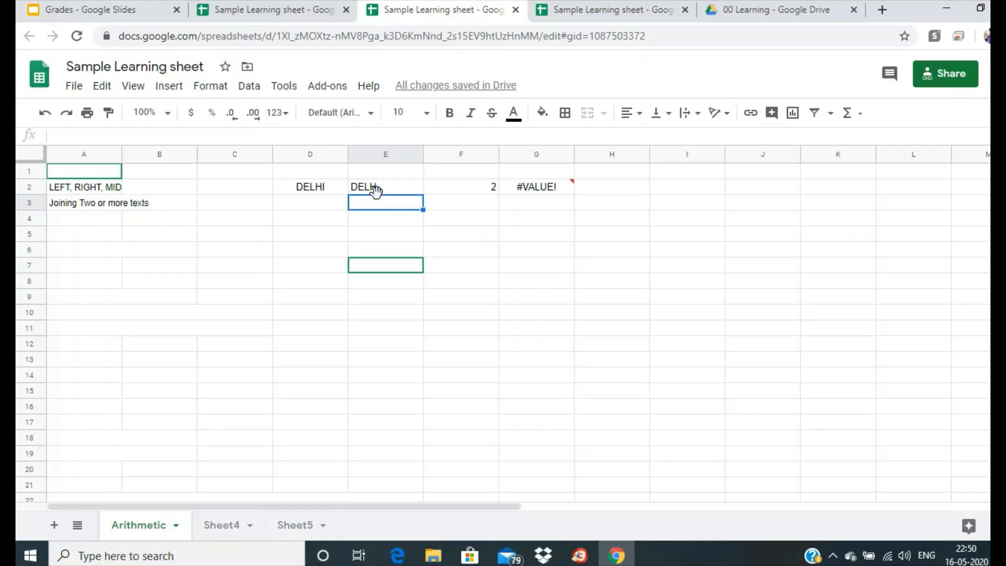
Step: Check the error on the multiplication formula in G2 and delete that formula
{"action": "mouse_move", "coordinate": [565, 185]}
{"action": "left_click", "coordinate": [562, 191]}
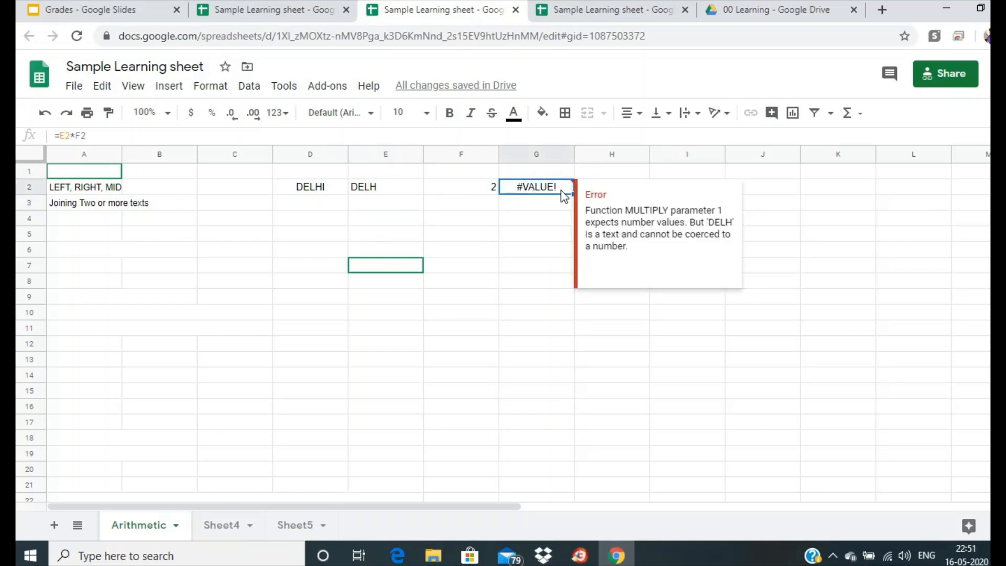
{"action": "key", "text": "Delete"}
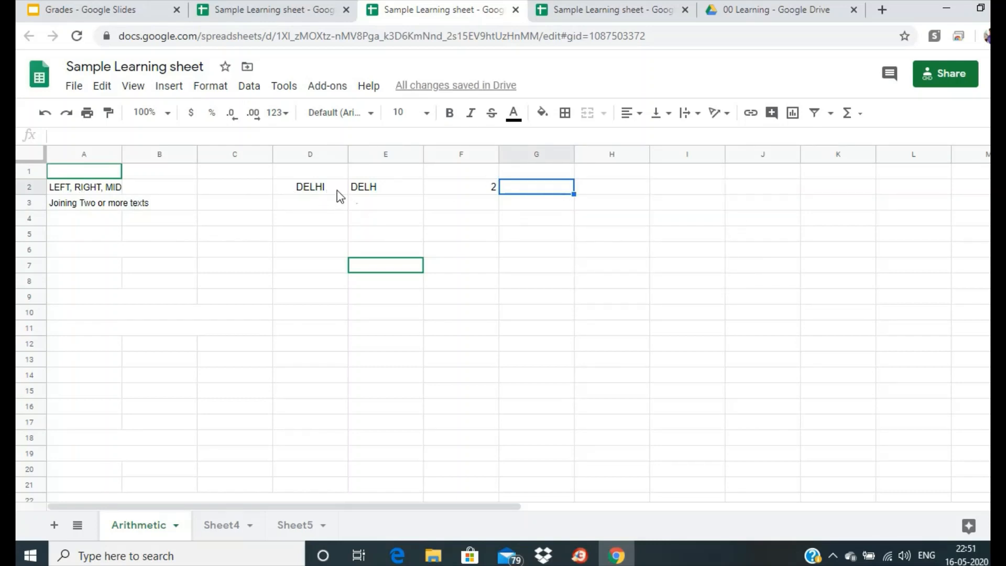
Step: Replace the LEFT function in E2 with RIGHT so the formula is =RIGHT(D2,4)
{"action": "left_click", "coordinate": [367, 196]}
{"action": "left_click", "coordinate": [78, 135]}
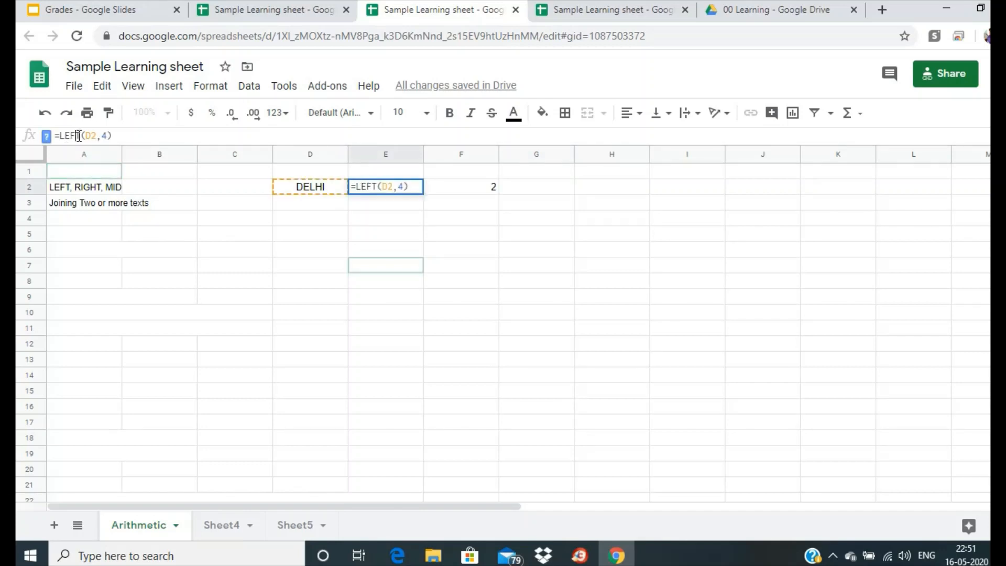
{"action": "double_click", "coordinate": [76, 135]}
{"action": "type", "text": "RIGHT"}
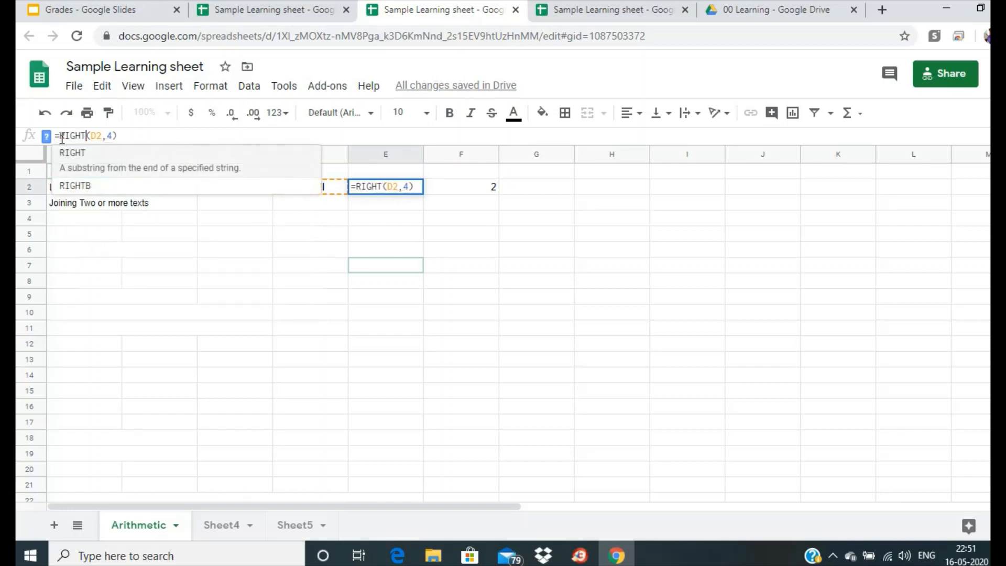
{"action": "key", "text": "Return"}
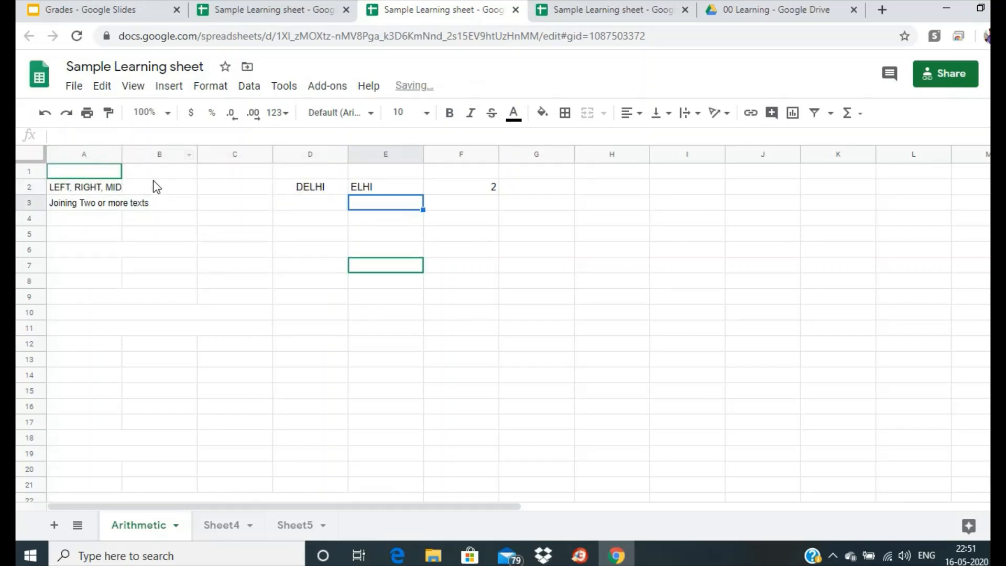
Step: Change the RIGHT formula in E2 to extract two characters from D2
{"action": "left_click", "coordinate": [382, 192]}
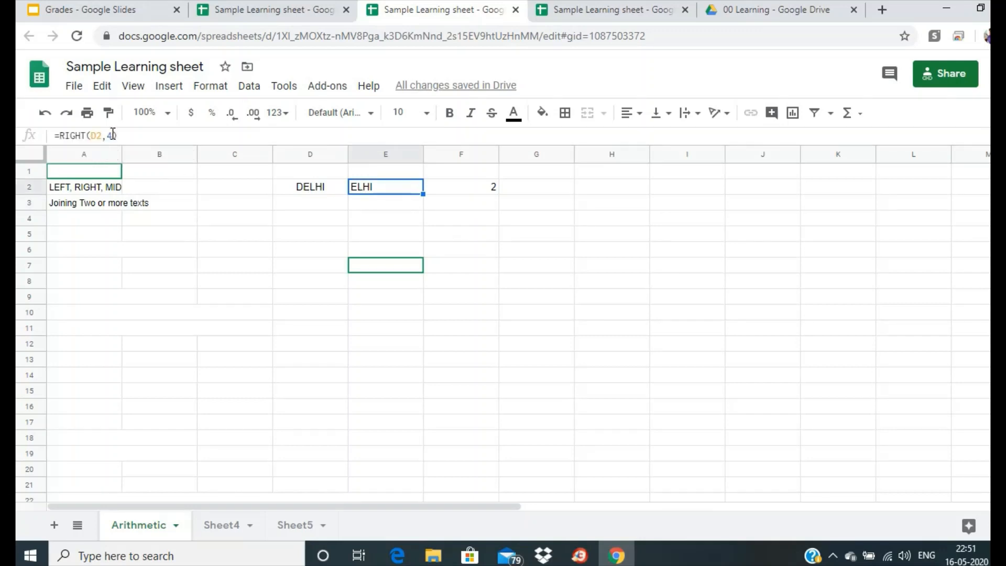
{"action": "left_click", "coordinate": [112, 134]}
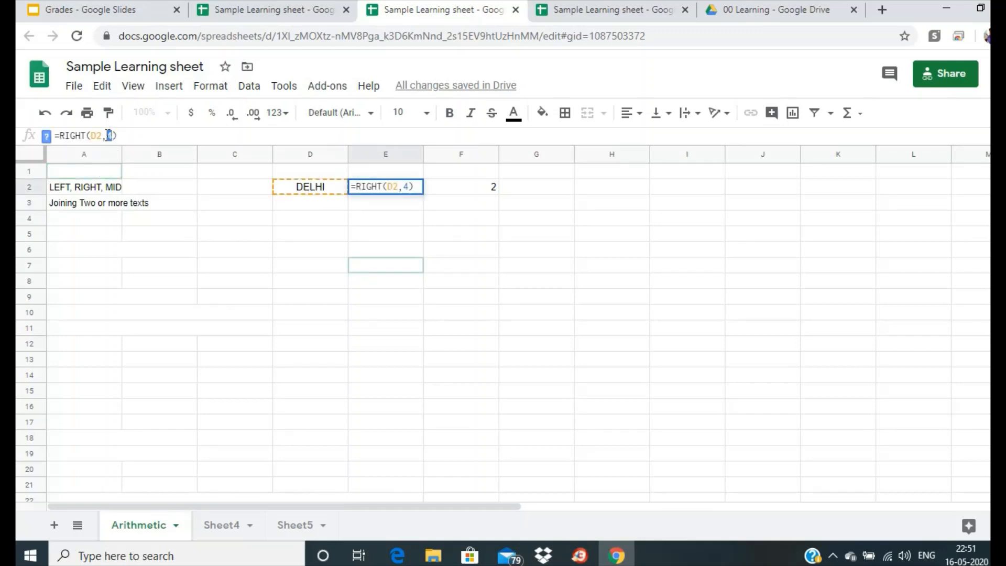
{"action": "type", "text": "2"}
{"action": "key", "text": "Return"}
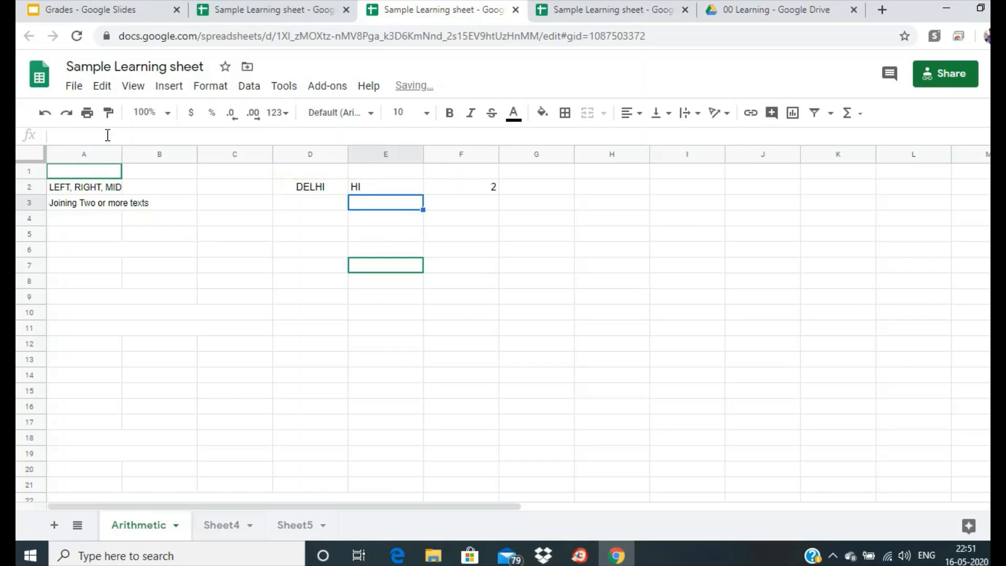
Step: Replace the RIGHT function in E2 with MID so the formula is =MID(D2,2)
{"action": "left_click", "coordinate": [351, 190]}
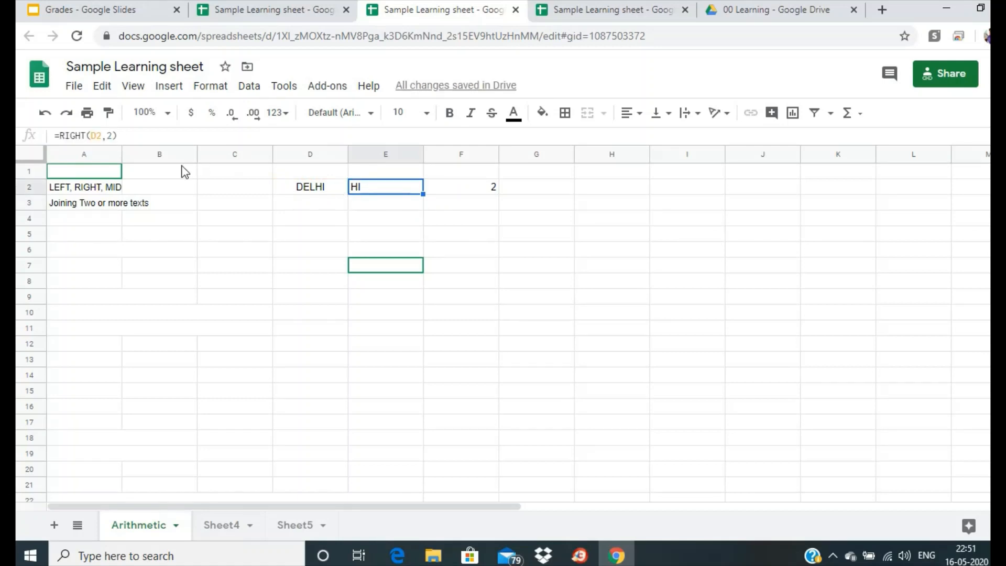
{"action": "left_click_drag", "start_coordinate": [86, 135], "coordinate": [59, 137]}
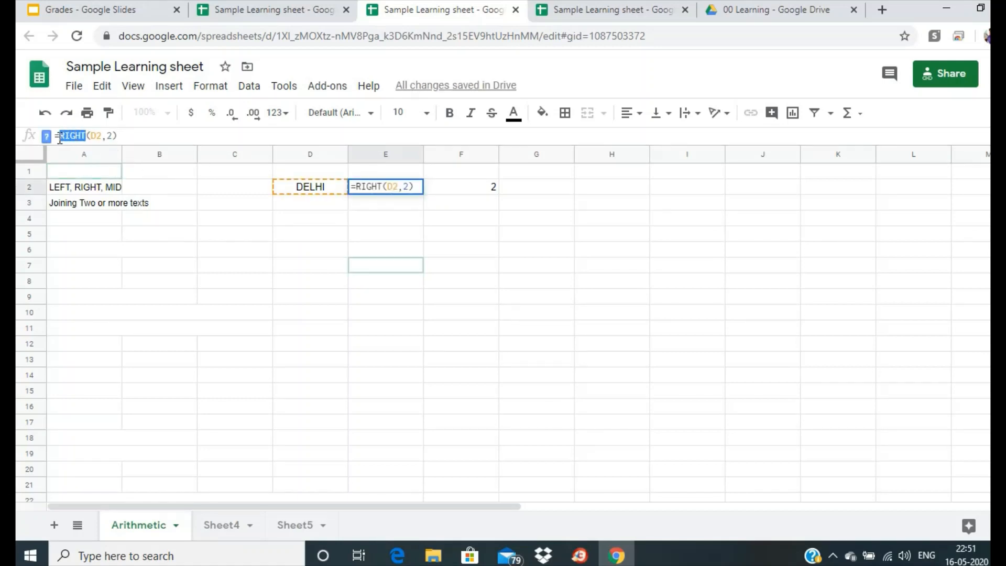
{"action": "type", "text": "MID"}
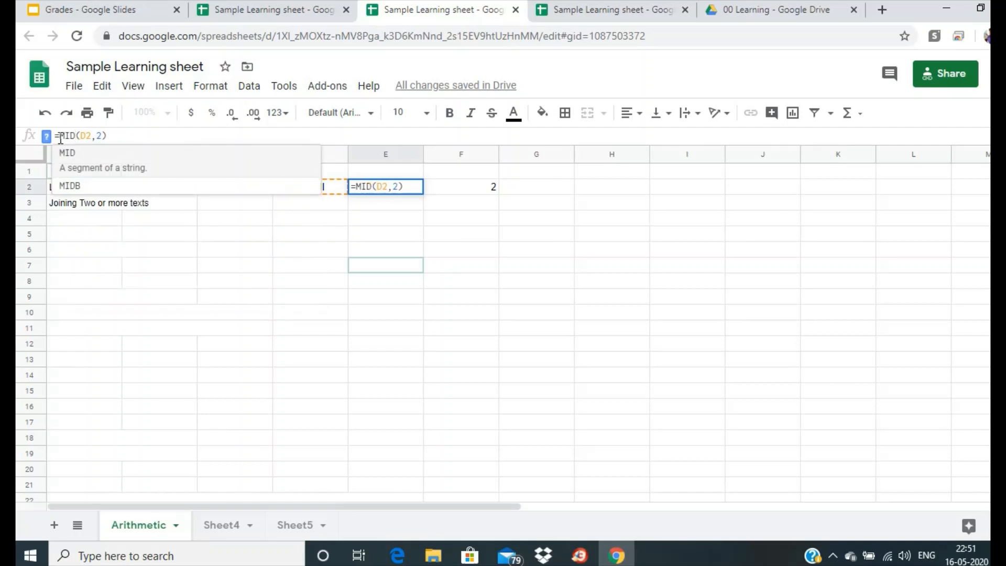
{"action": "left_click", "coordinate": [104, 135]}
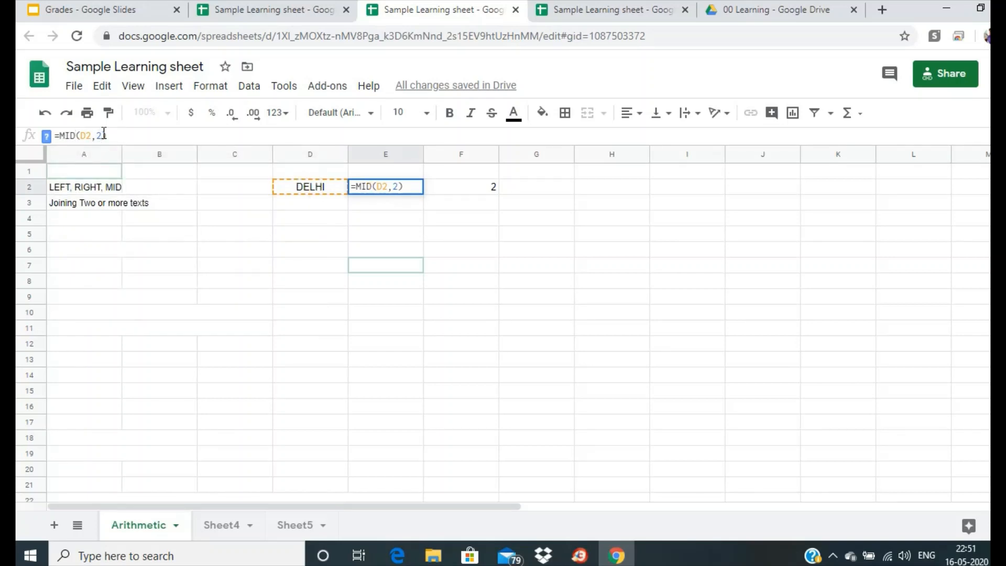
{"action": "key", "text": "Return"}
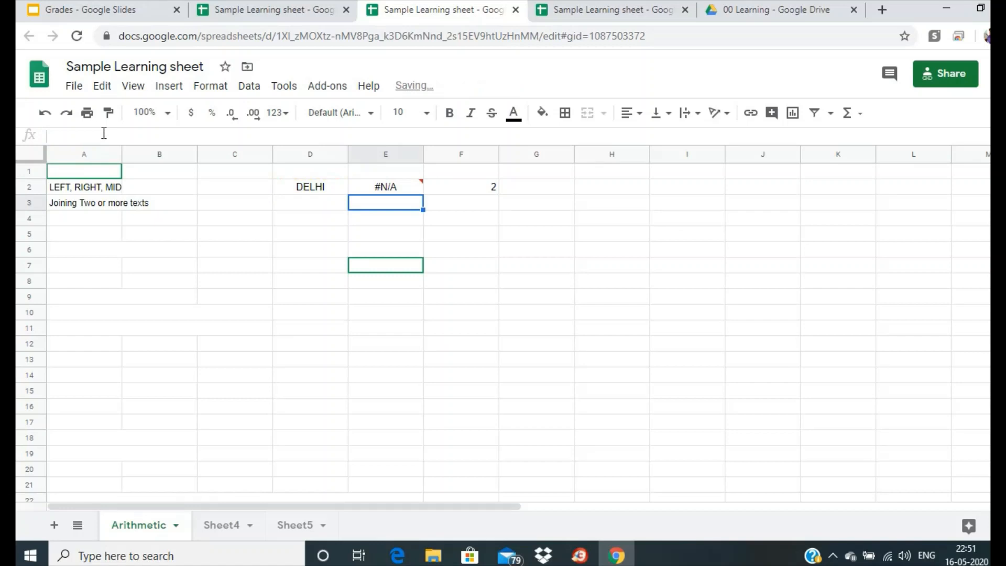
Step: Check the error in E2 and add a third argument so the formula is =MID(D2,2,2)
{"action": "left_click", "coordinate": [389, 188]}
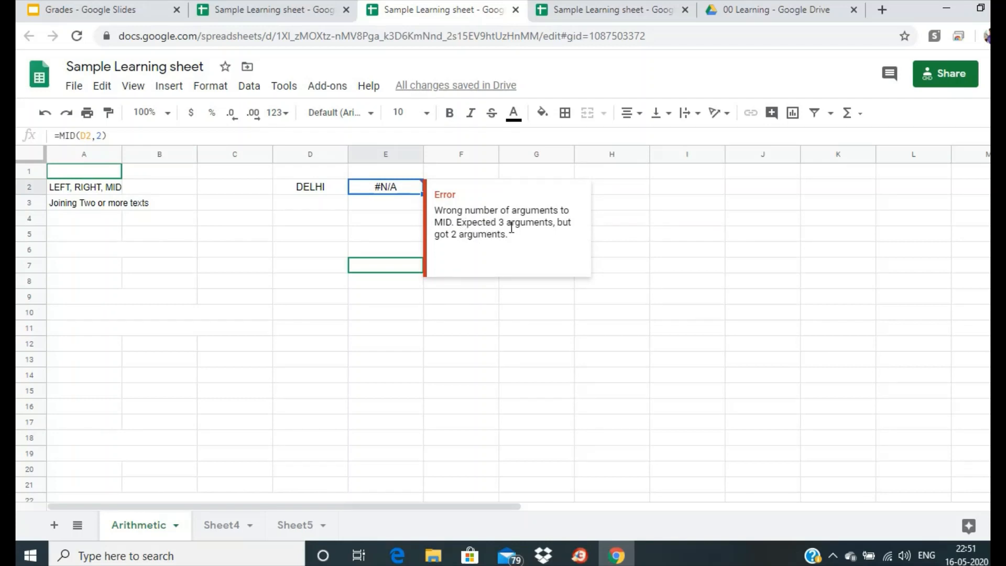
{"action": "left_click", "coordinate": [101, 136]}
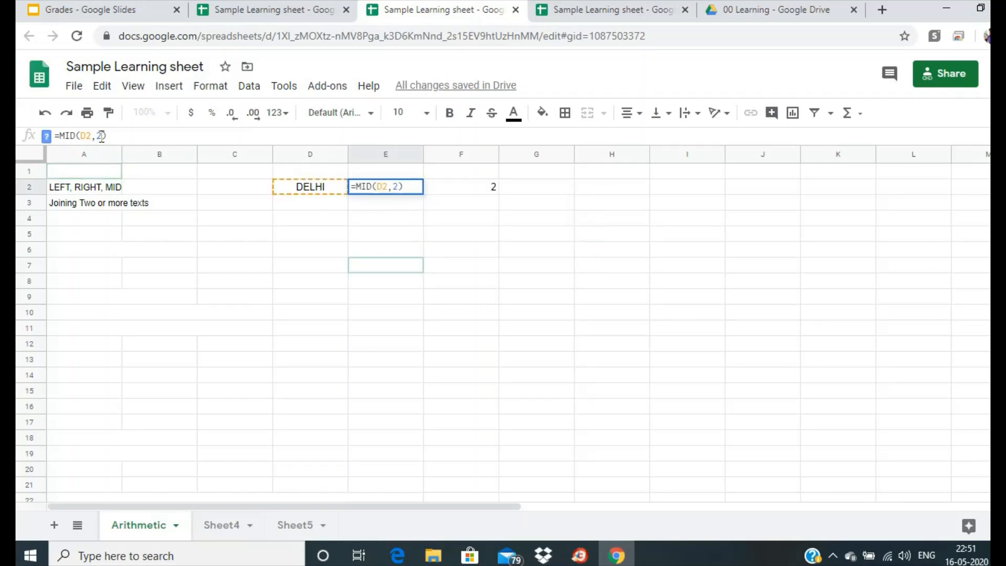
{"action": "type", "text": ",2"}
{"action": "key", "text": "Return"}
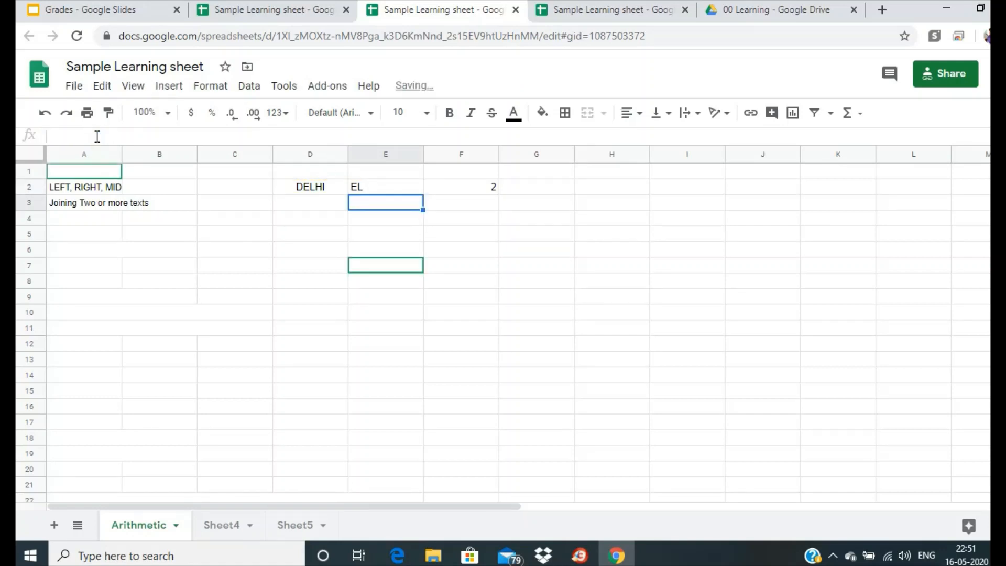
Step: Set the MID formula's extraction length in E2 to 3, giving =MID(D2,2,3)
{"action": "left_click", "coordinate": [374, 190]}
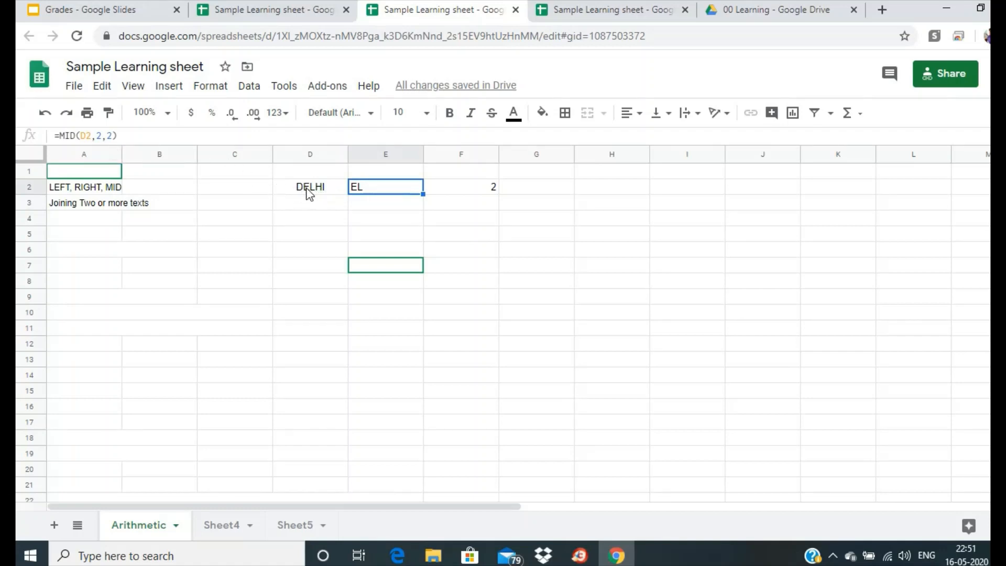
{"action": "double_click", "coordinate": [109, 136]}
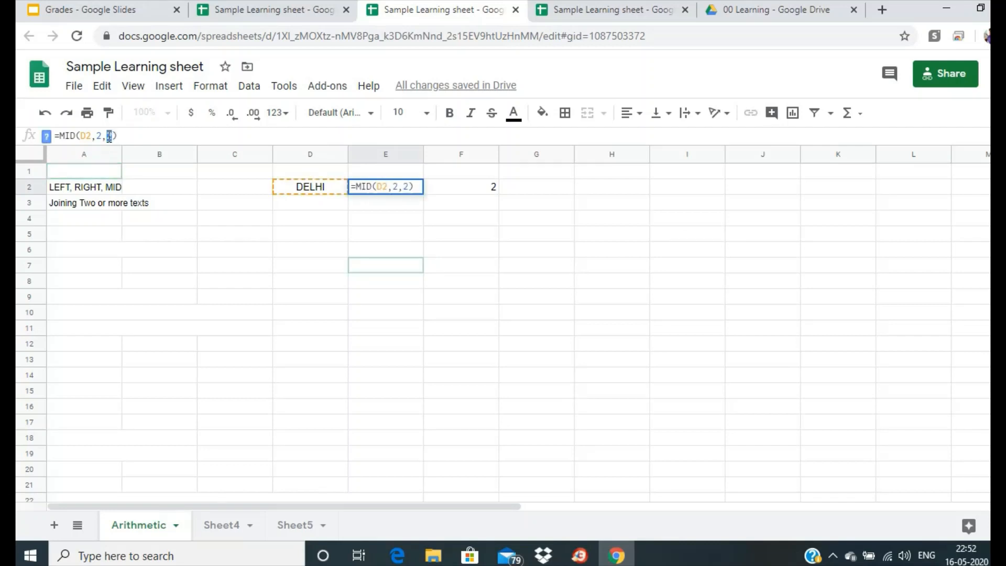
{"action": "type", "text": "3"}
{"action": "key", "text": "Return"}
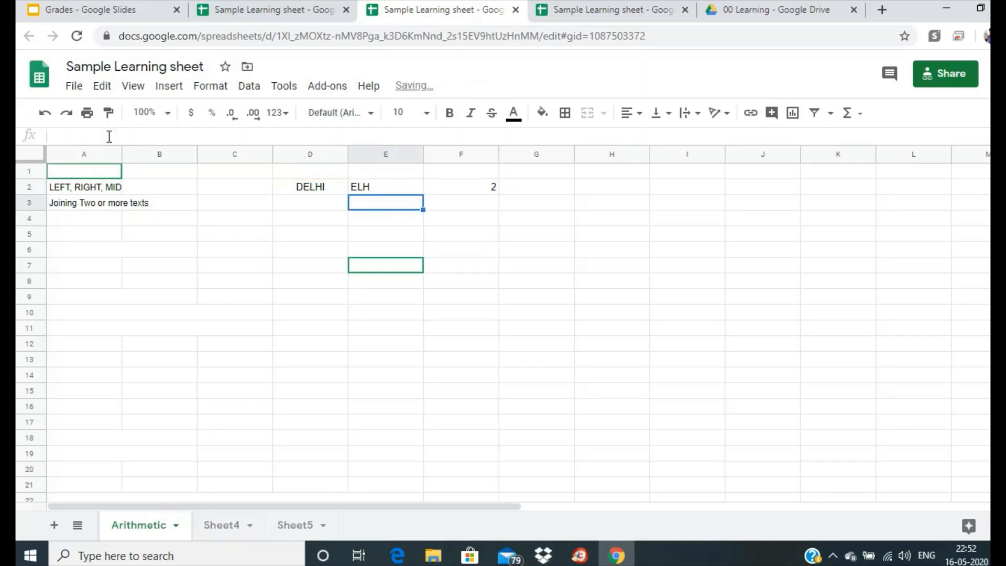
Step: Set the MID formula's starting position in E2 to 3, giving =MID(D2,3,3)
{"action": "left_click", "coordinate": [382, 187]}
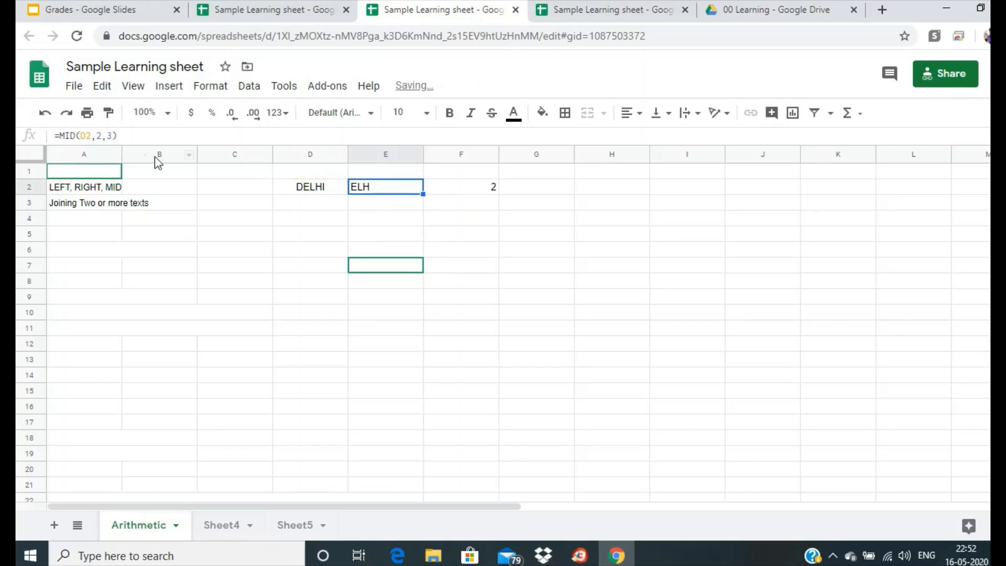
{"action": "double_click", "coordinate": [99, 136]}
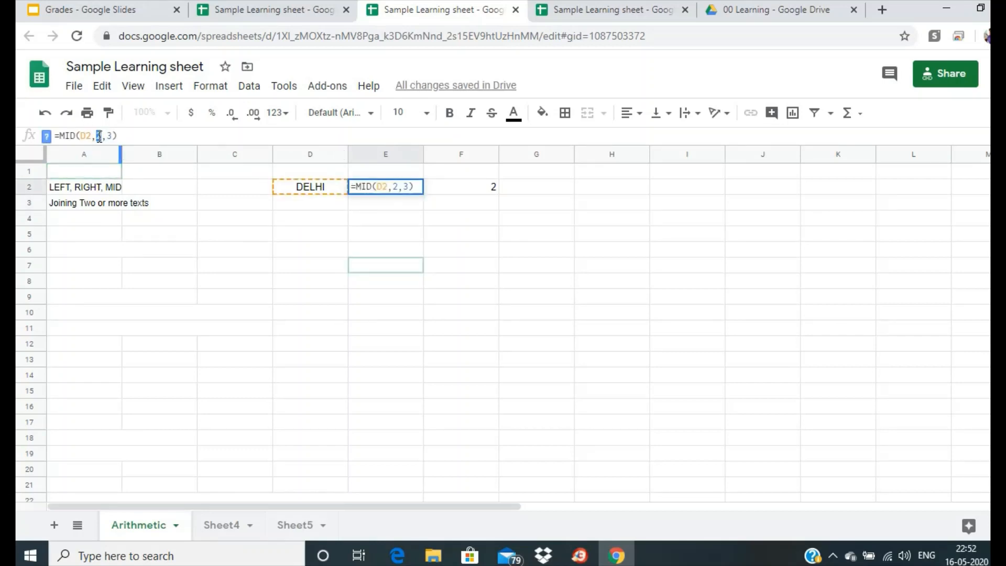
{"action": "type", "text": "3"}
{"action": "key", "text": "Return"}
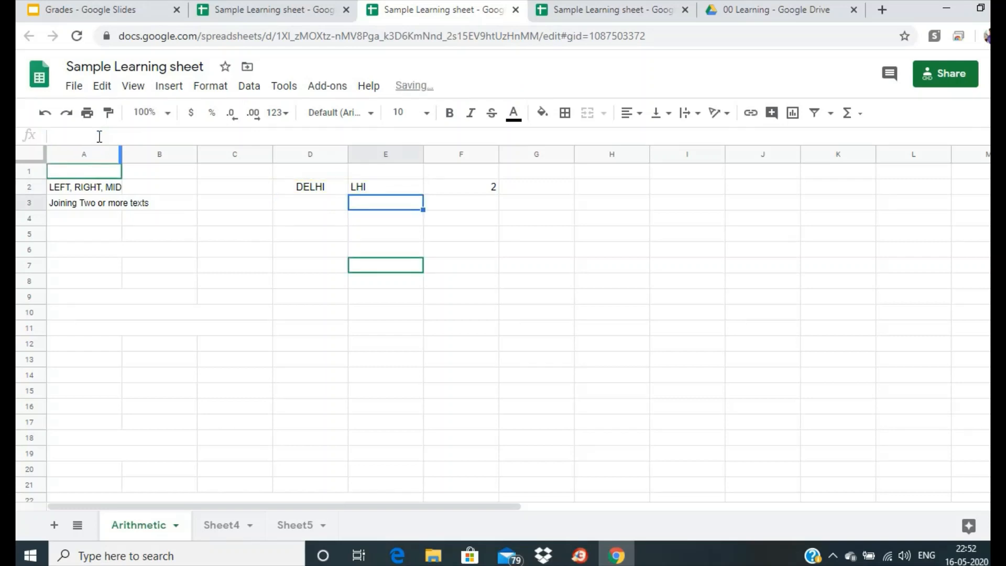
Step: Undo the last MID formula change and clear the contents of cells D2 to F2
{"action": "key", "text": "ctrl+z"}
{"action": "left_click", "coordinate": [303, 188]}
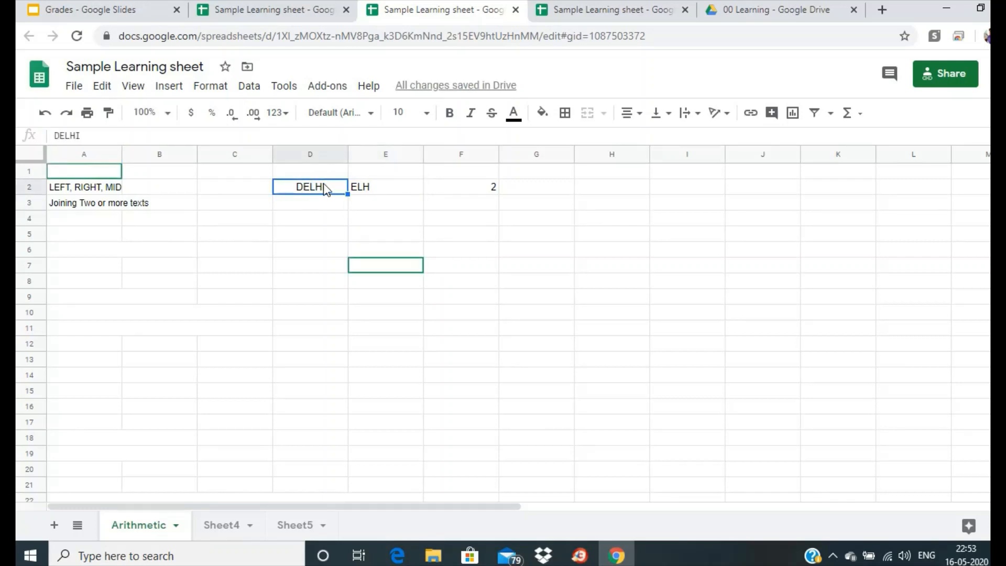
{"action": "left_click_drag", "start_coordinate": [332, 188], "coordinate": [464, 200]}
{"action": "key", "text": "Delete"}
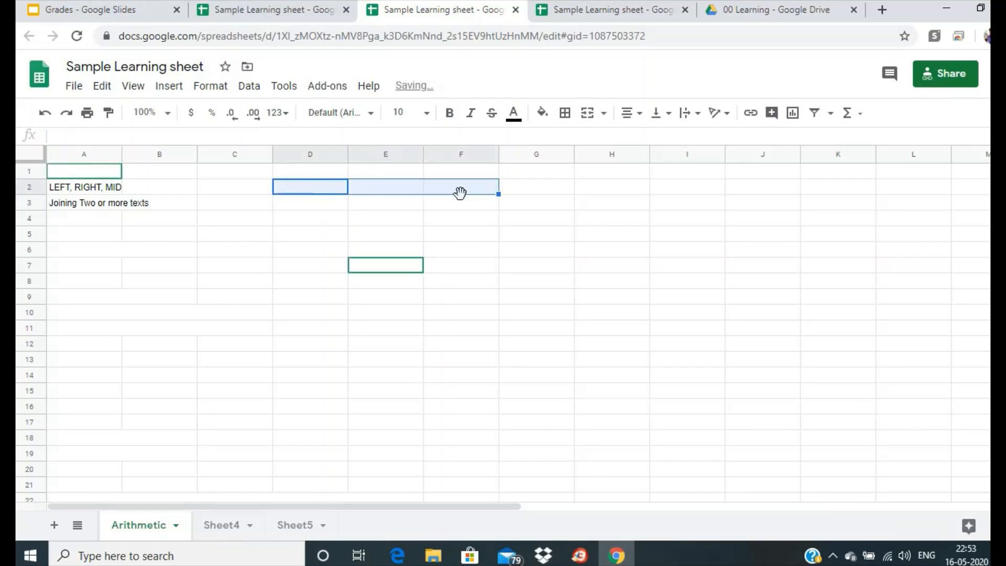
Step: Enter the column headings "First Name" in D2 and "Sencond Name" in E2
{"action": "left_click", "coordinate": [335, 187]}
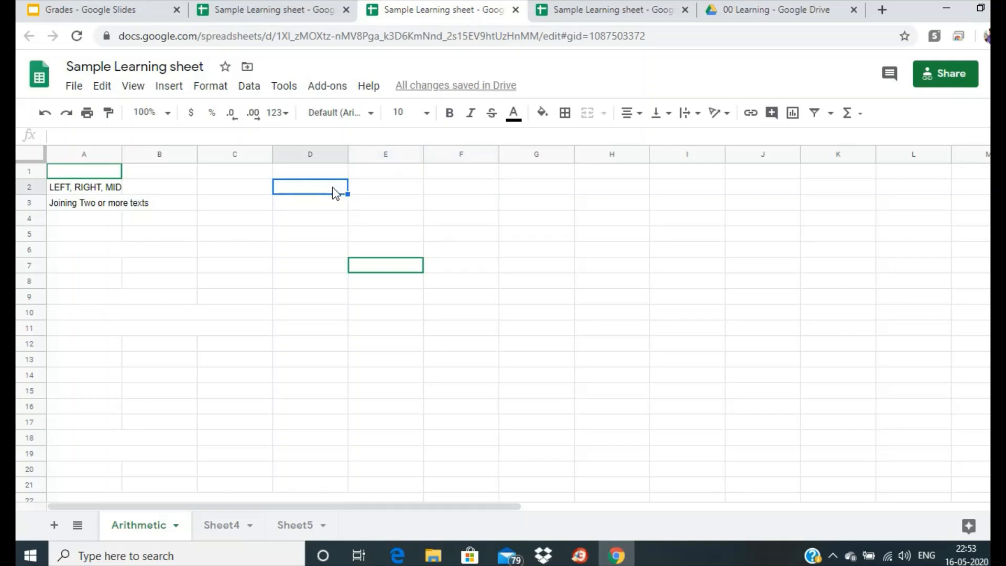
{"action": "double_click", "coordinate": [335, 191]}
{"action": "type", "text": "First Name"}
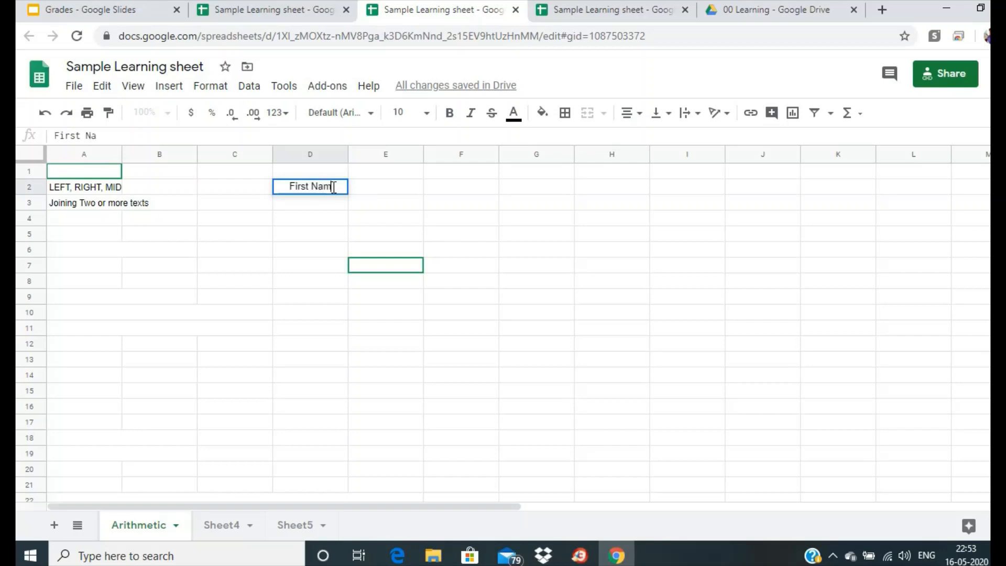
{"action": "key", "text": "Tab"}
{"action": "type", "text": "Sencond Name"}
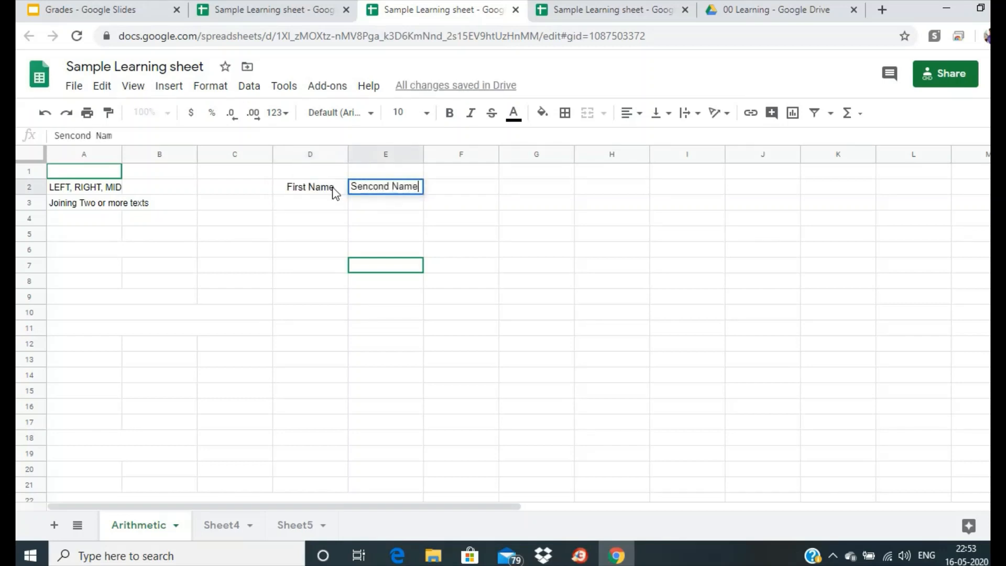
{"action": "key", "text": "Return"}
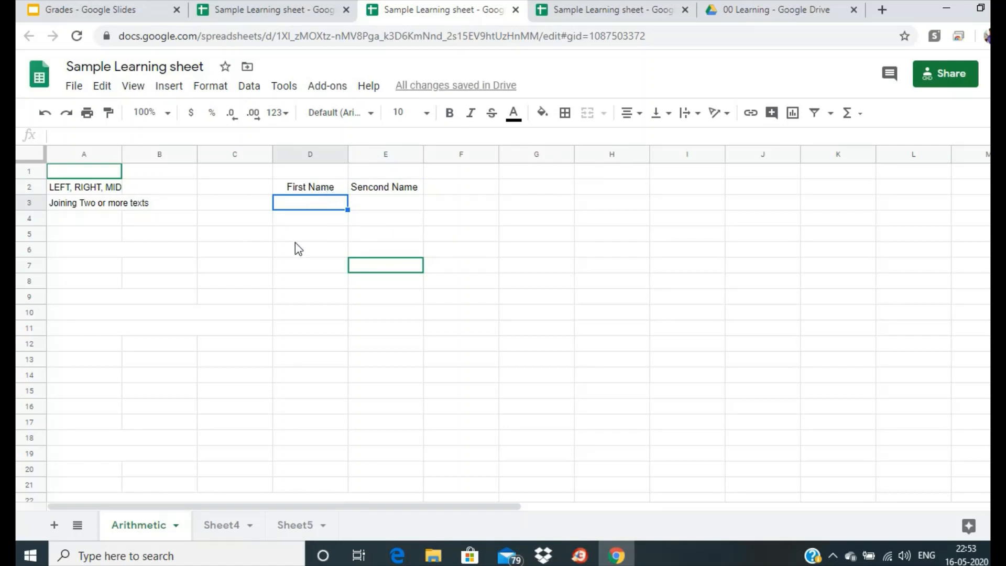
{"action": "left_click", "coordinate": [78, 525]}
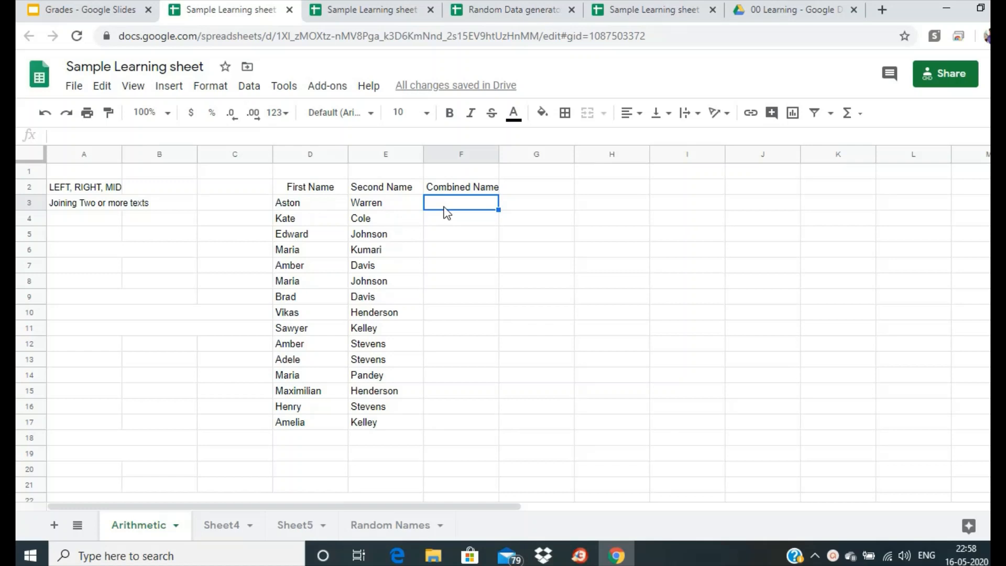
Step: Join the first and second names in F3 with the formula =CONCATENATE(D3,E3)
{"action": "type", "text": "=conca"}
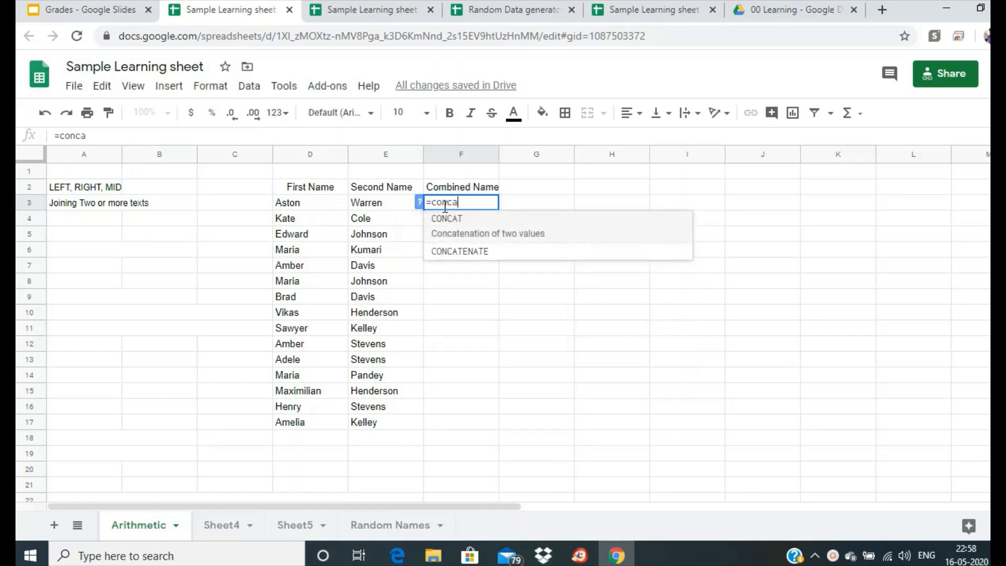
{"action": "type", "text": "te"}
{"action": "left_click", "coordinate": [461, 227]}
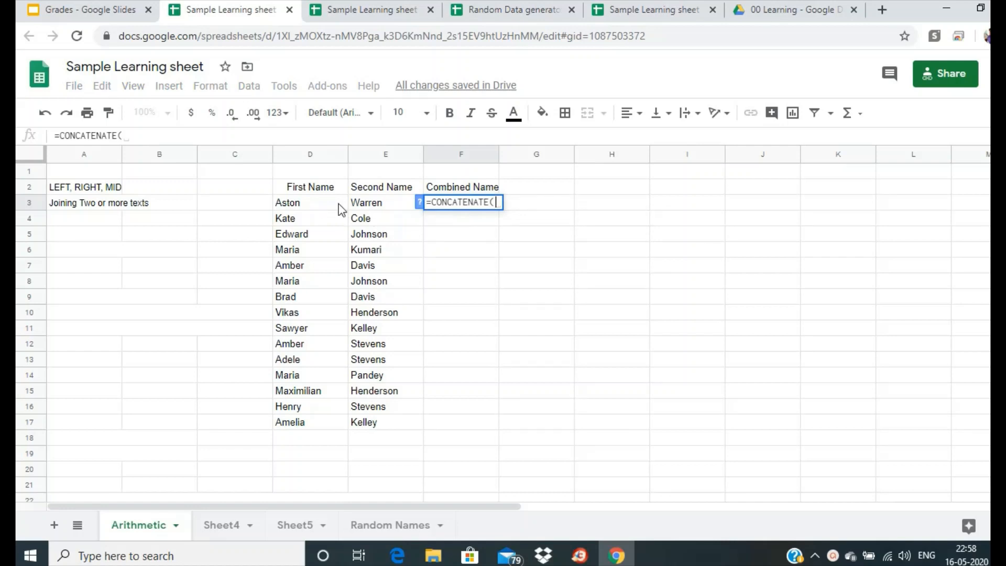
{"action": "left_click", "coordinate": [295, 206]}
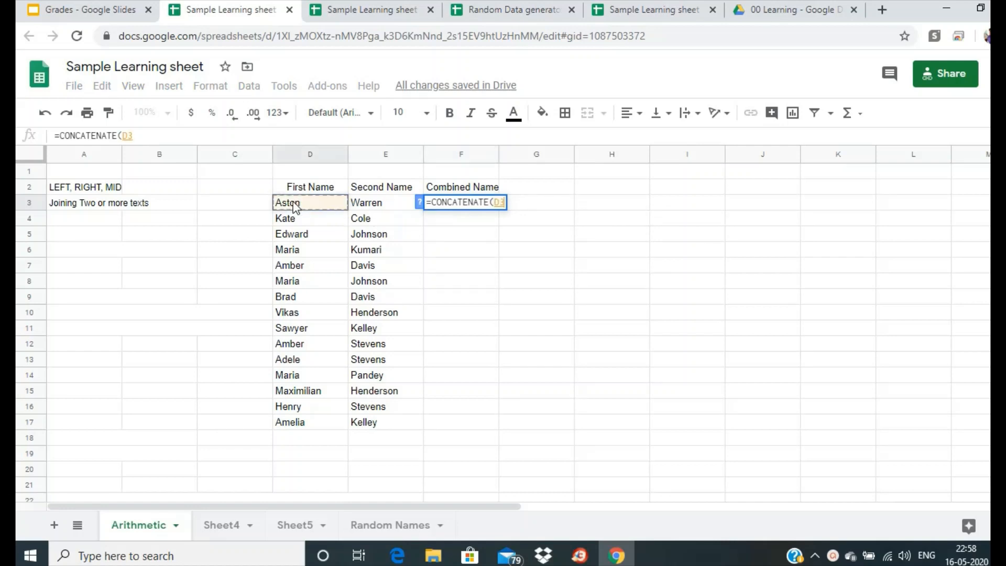
{"action": "type", "text": ","}
{"action": "left_click", "coordinate": [366, 206]}
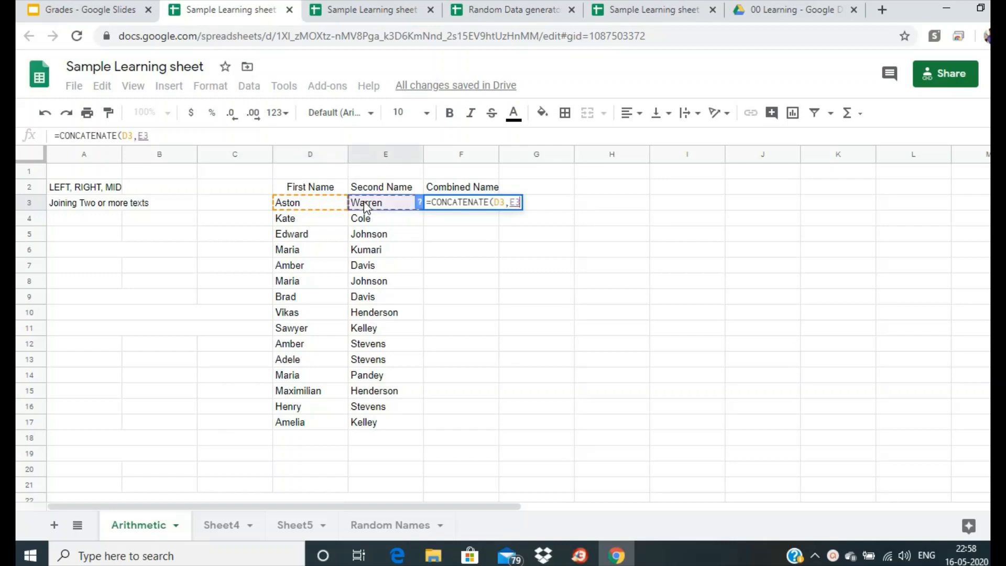
{"action": "left_click", "coordinate": [185, 137]}
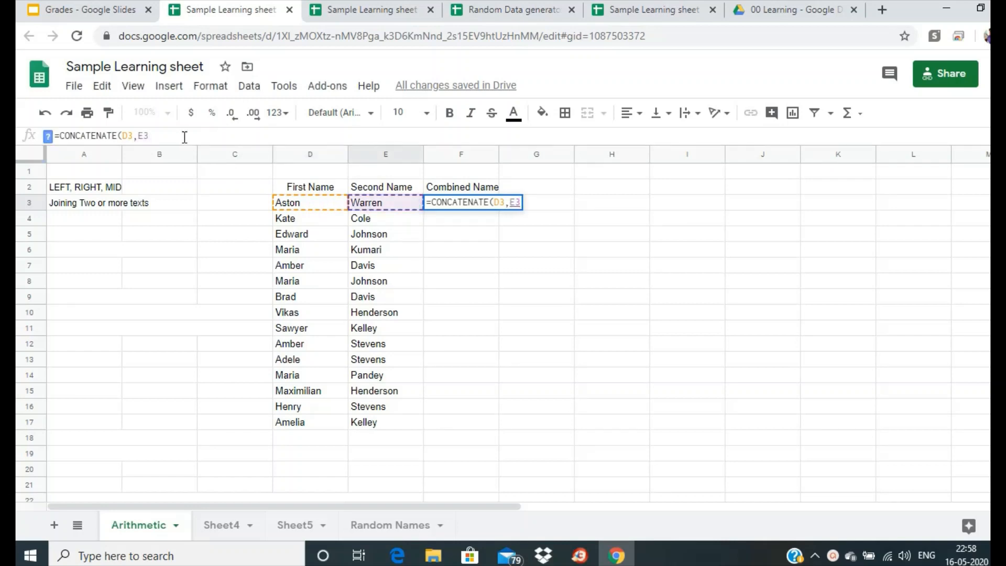
{"action": "type", "text": ")"}
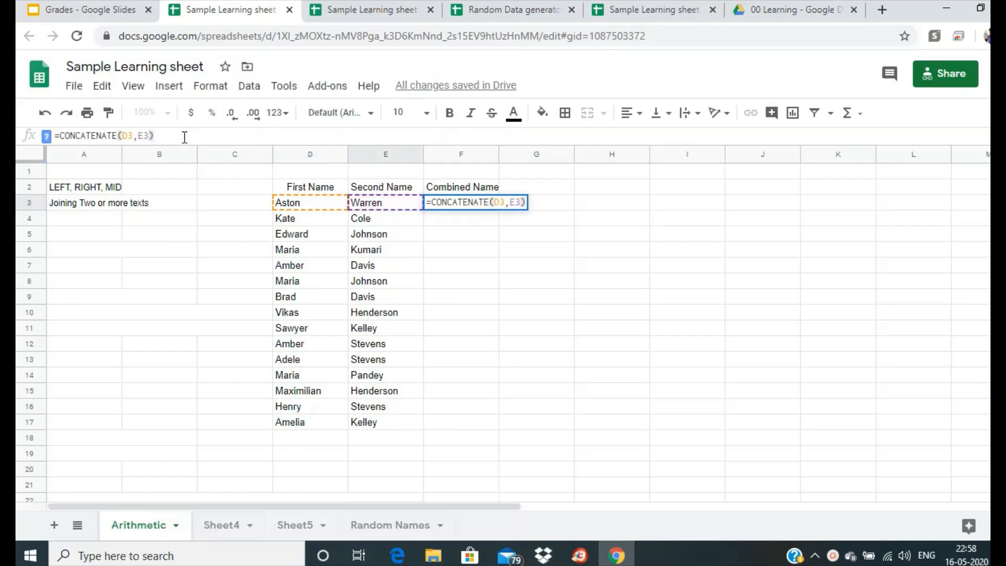
{"action": "key", "text": "Return"}
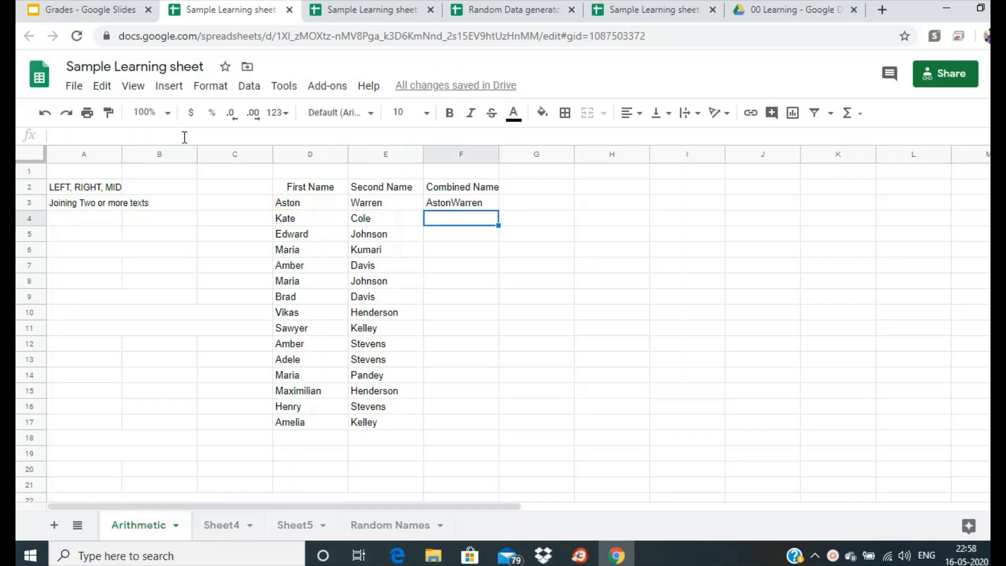
Step: Add a quoted space between the two names in F3, making the formula =CONCATENATE(D3," ",E3)
{"action": "left_click", "coordinate": [452, 206]}
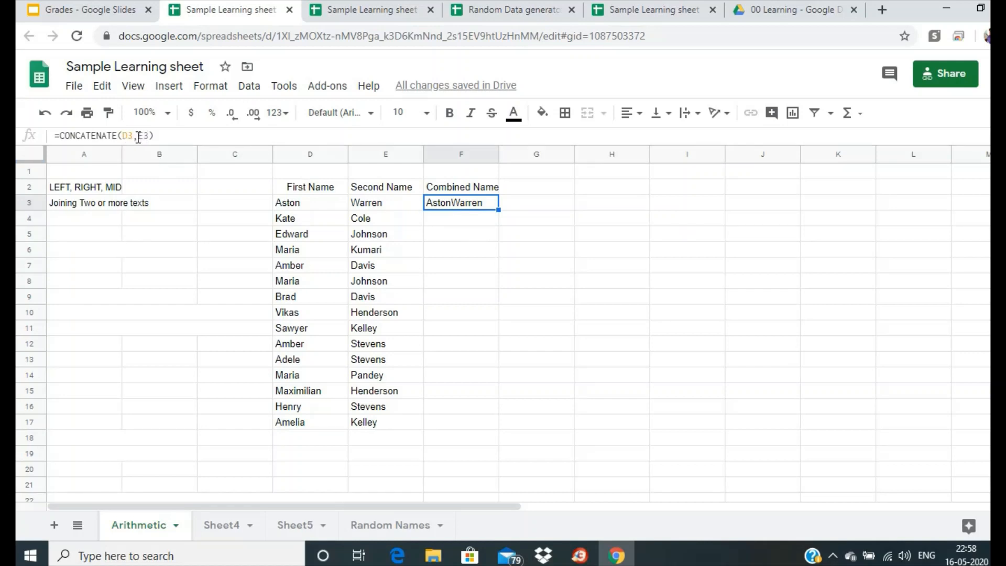
{"action": "left_click", "coordinate": [138, 137]}
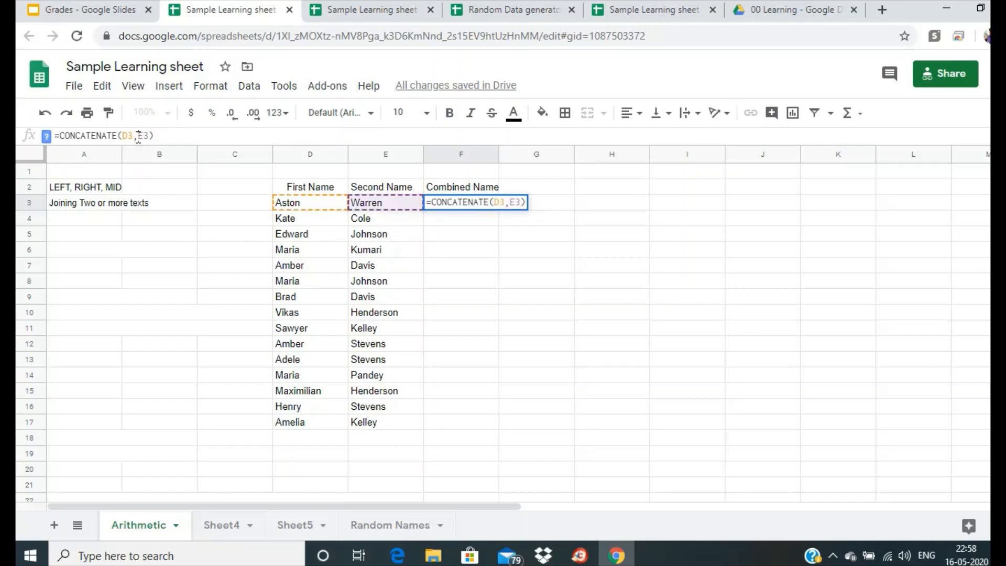
{"action": "type", "text": "\""}
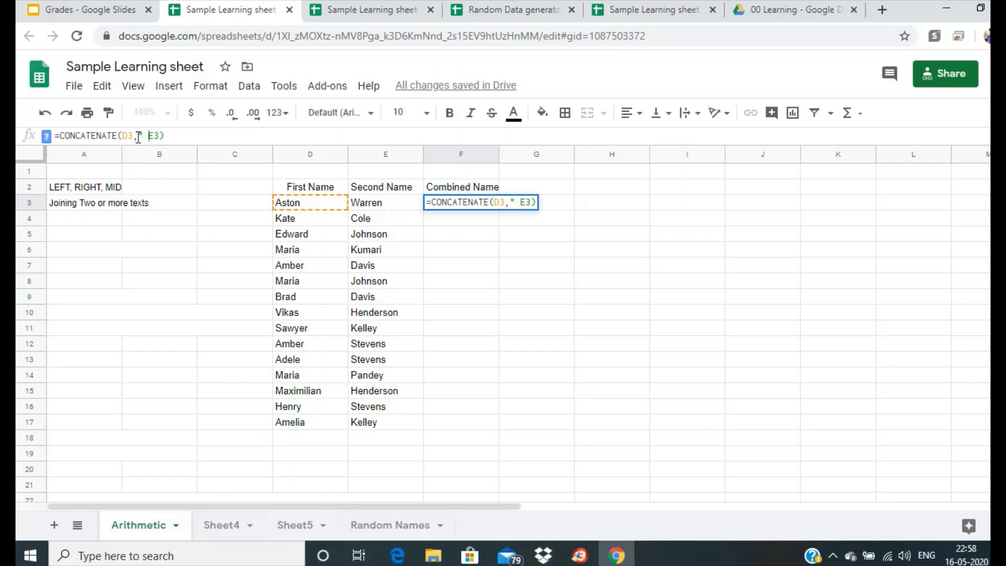
{"action": "type", "text": " \","}
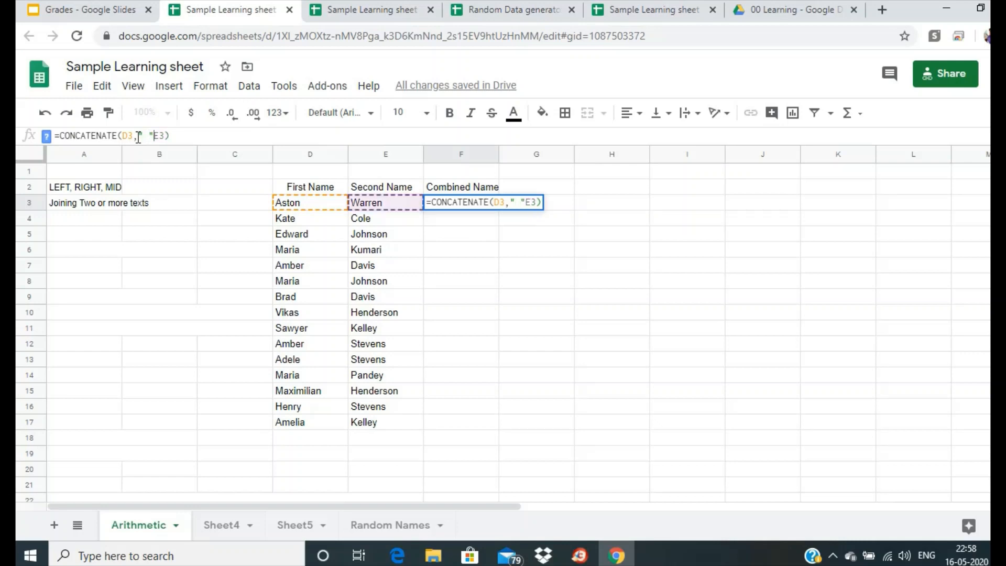
{"action": "key", "text": "Return"}
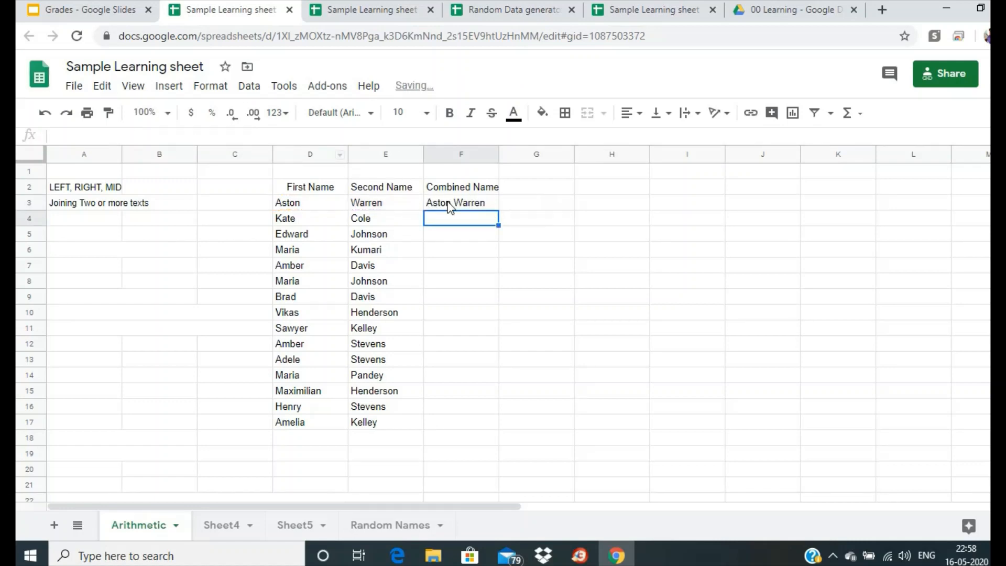
Step: Inspect the quoted space argument inside the CONCATENATE formula in F3
{"action": "left_click", "coordinate": [471, 204]}
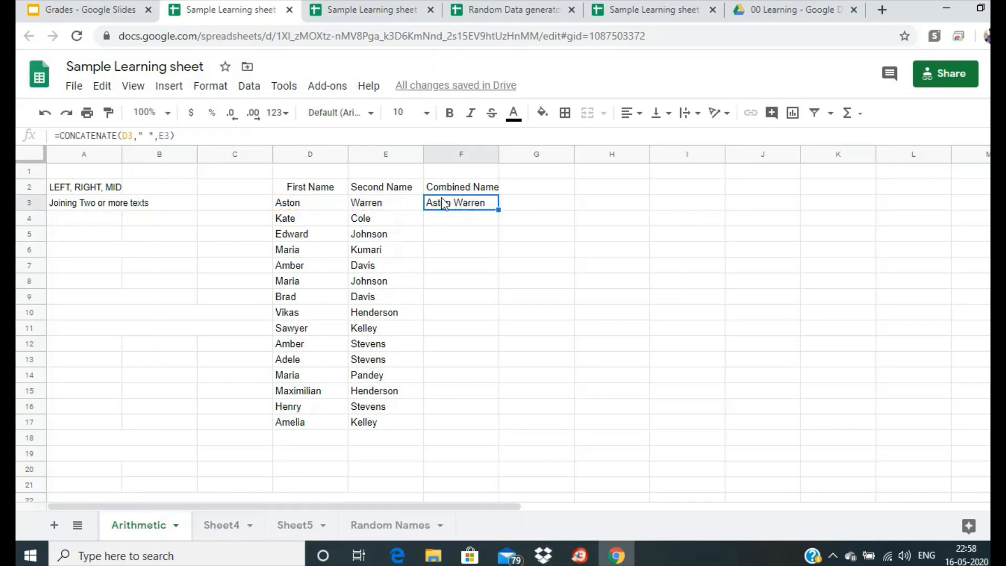
{"action": "left_click", "coordinate": [148, 135]}
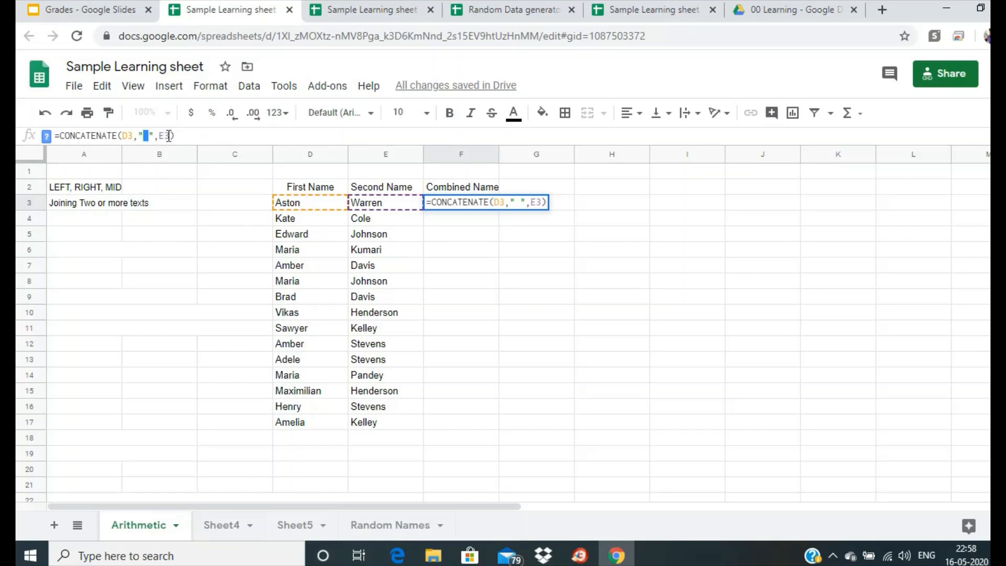
{"action": "left_click", "coordinate": [152, 137]}
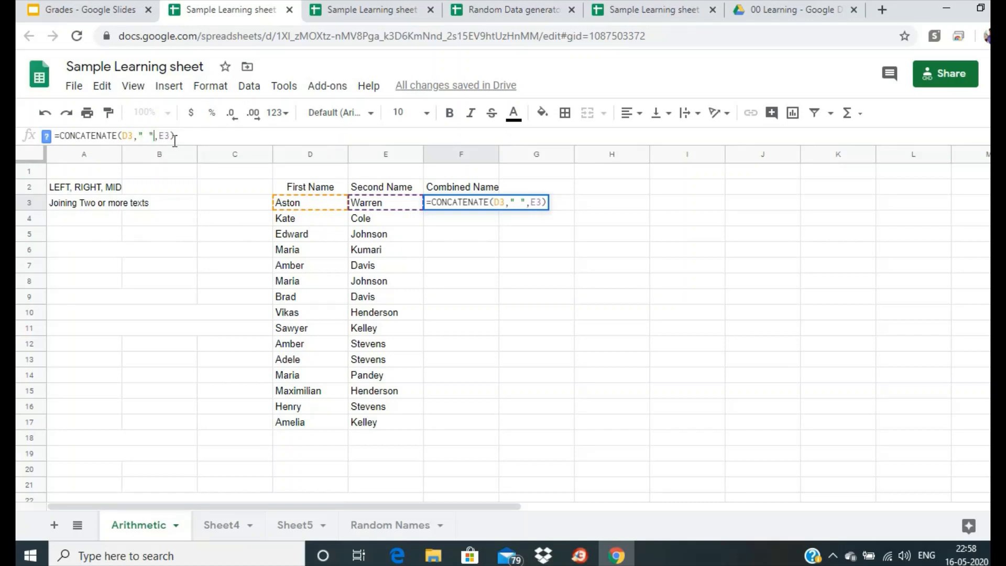
{"action": "left_click", "coordinate": [207, 131]}
{"action": "key", "text": "Return"}
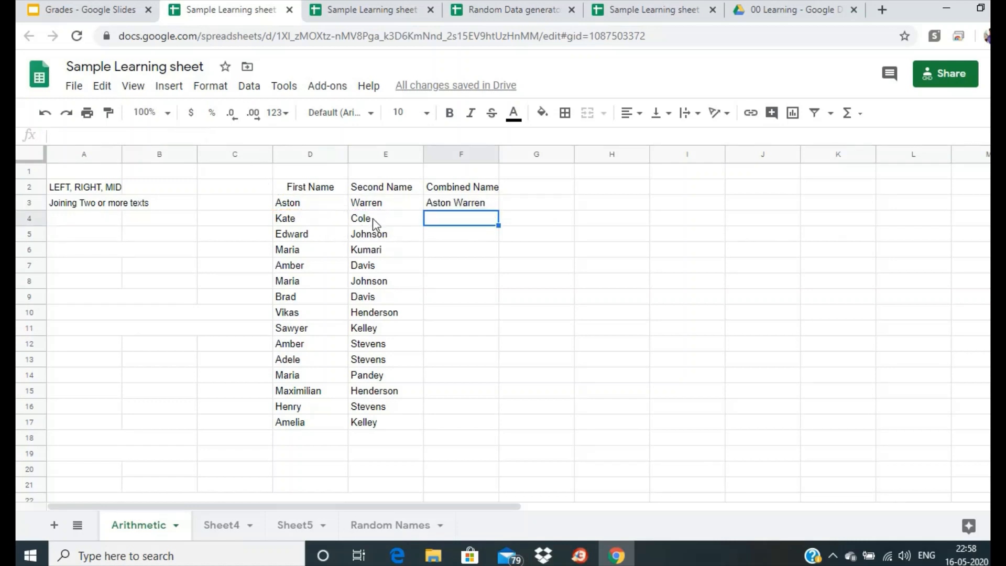
Step: Copy the CONCATENATE formula from F3 and paste it into F4 to F17 for the remaining names
{"action": "left_click", "coordinate": [454, 204]}
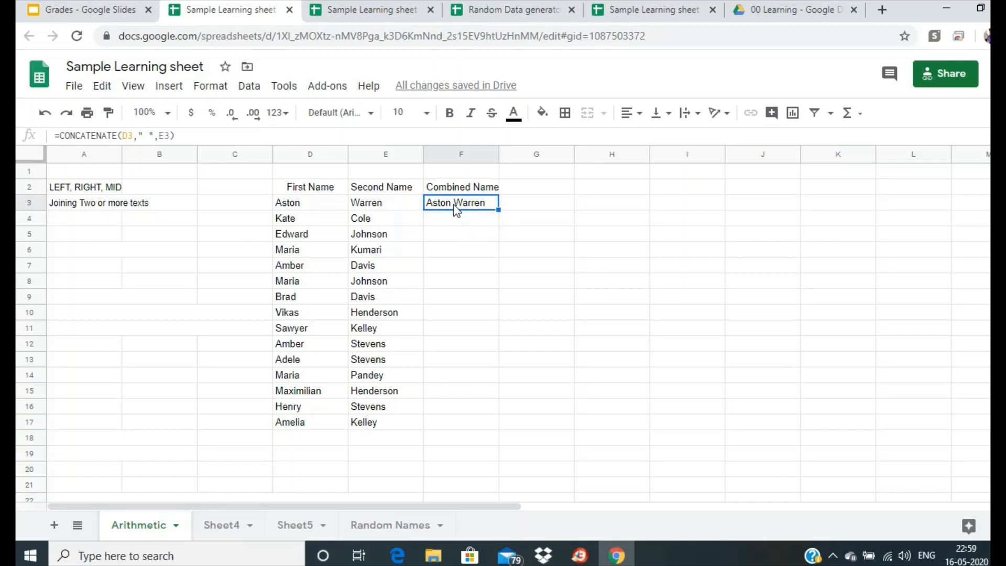
{"action": "right_click", "coordinate": [454, 203]}
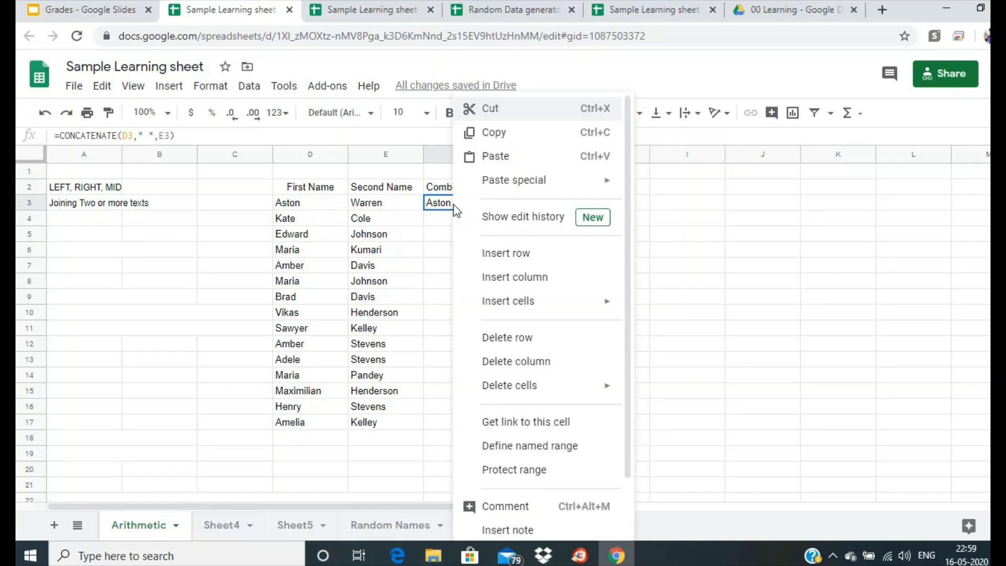
{"action": "left_click", "coordinate": [493, 135]}
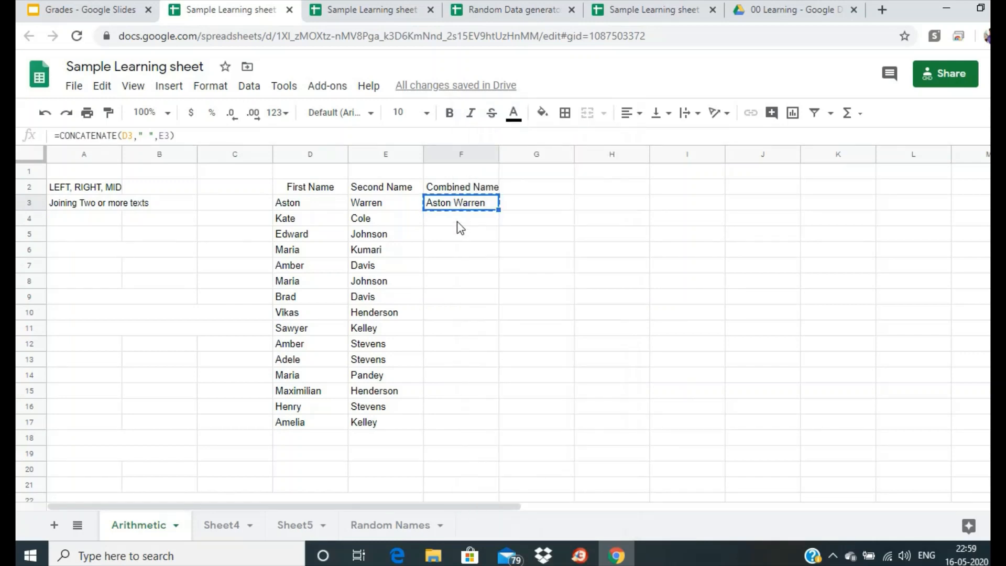
{"action": "left_click_drag", "start_coordinate": [457, 218], "coordinate": [450, 417]}
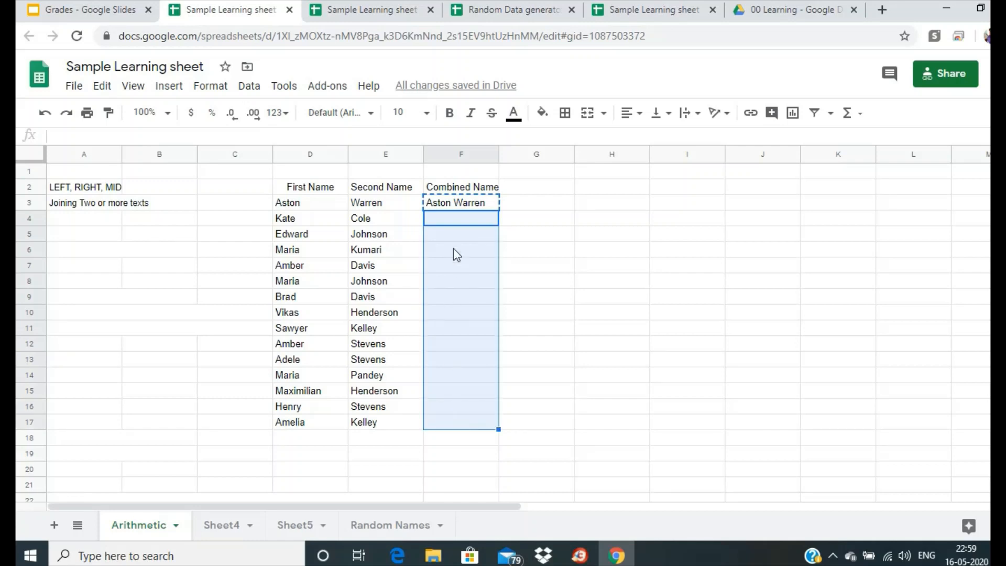
{"action": "right_click", "coordinate": [452, 216]}
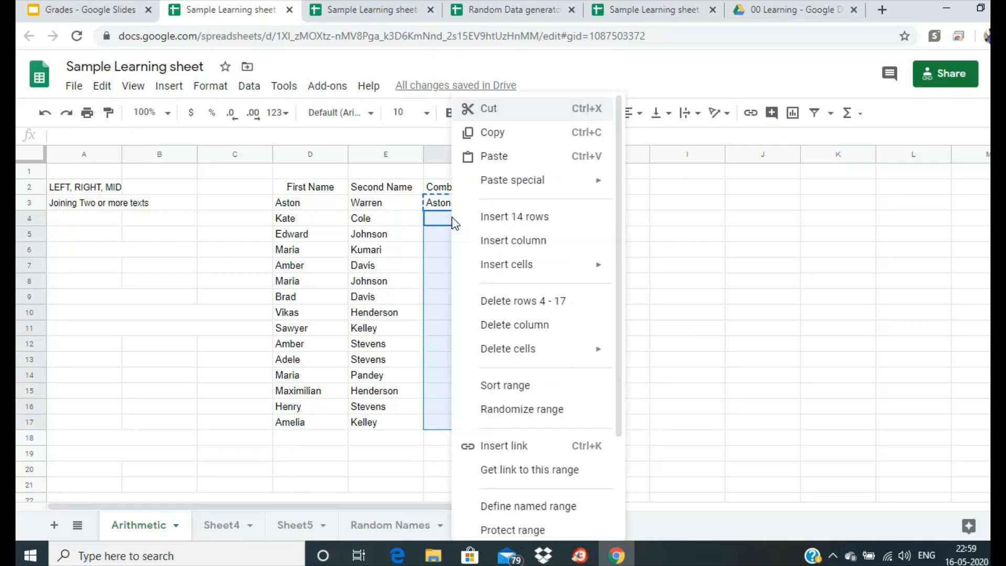
{"action": "left_click", "coordinate": [491, 166]}
{"action": "left_click", "coordinate": [577, 310]}
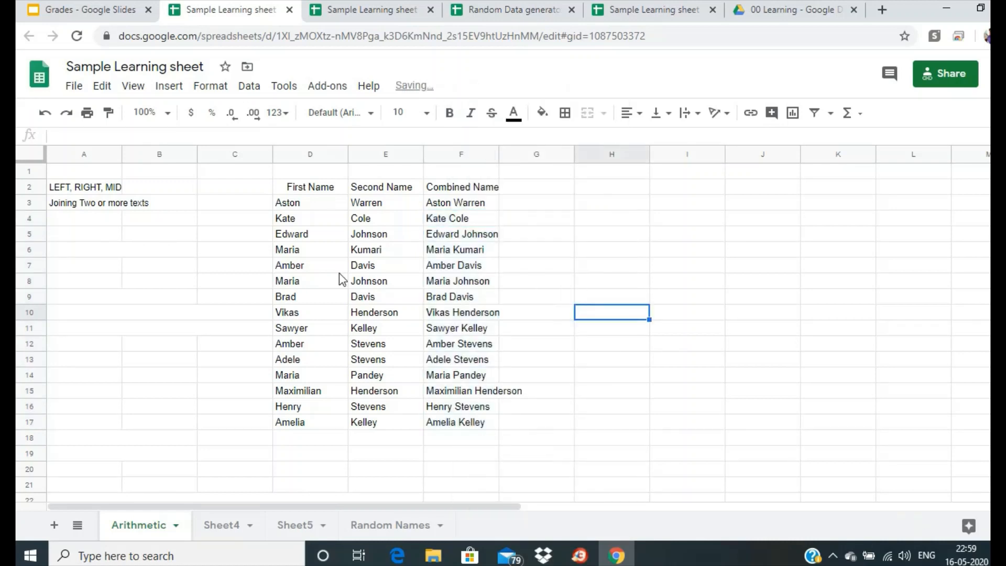
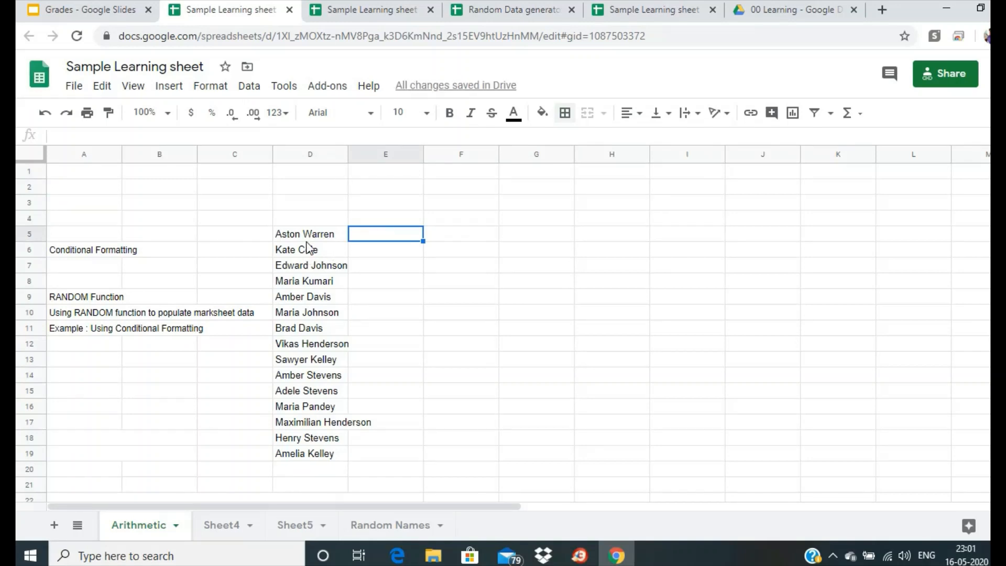
Step: Enter the subject heading "History" in E4, above the column beside the names
{"action": "left_click", "coordinate": [373, 220]}
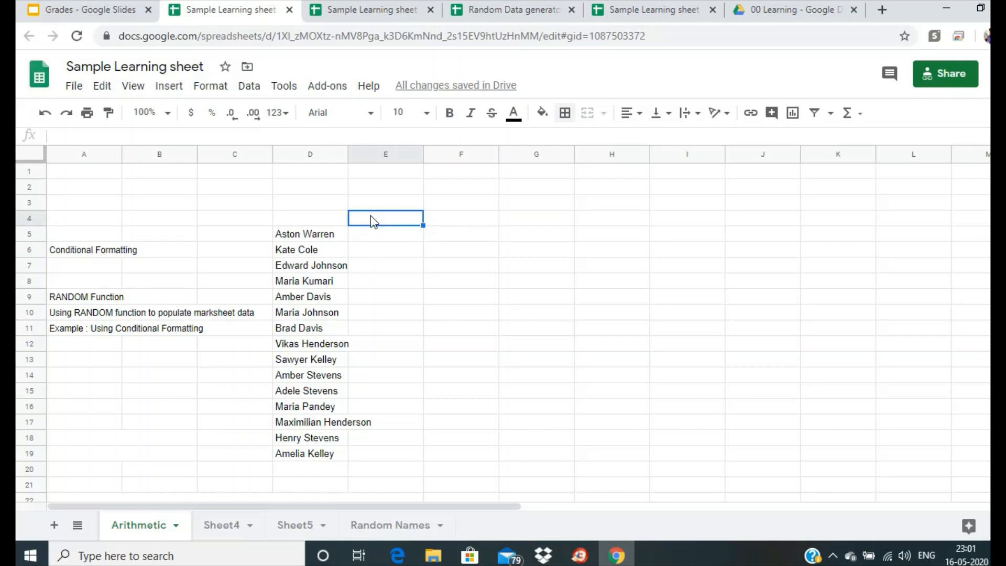
{"action": "type", "text": "History"}
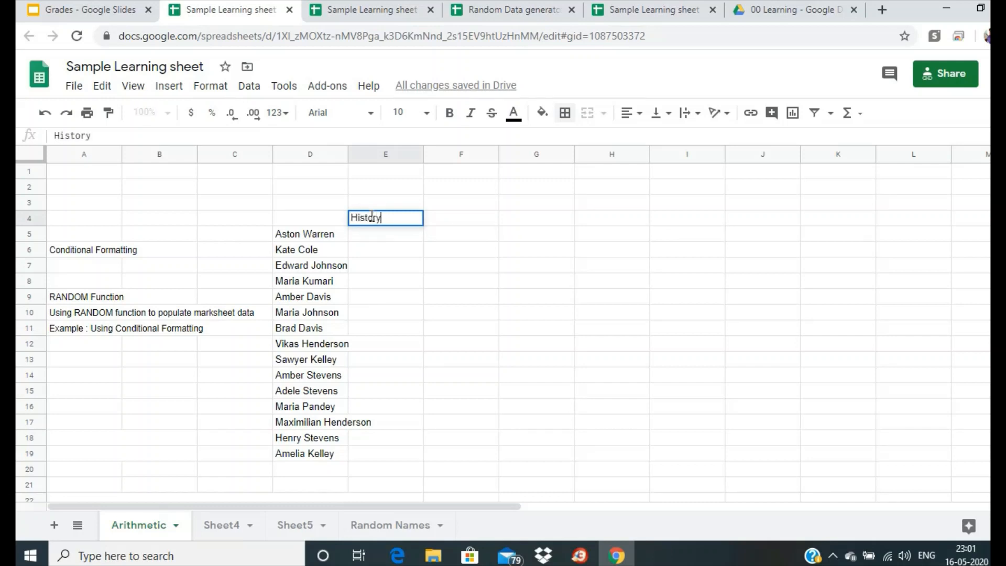
{"action": "key", "text": "Return"}
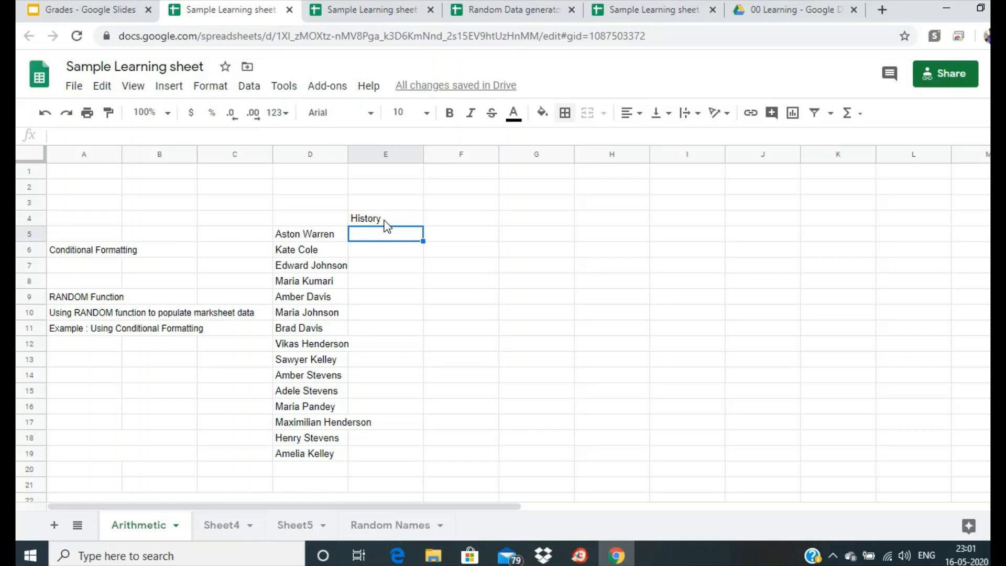
Step: Enter the formula =RANDBETWEEN(0,100) in E5 to generate a random History mark for the first student
{"action": "type", "text": "="}
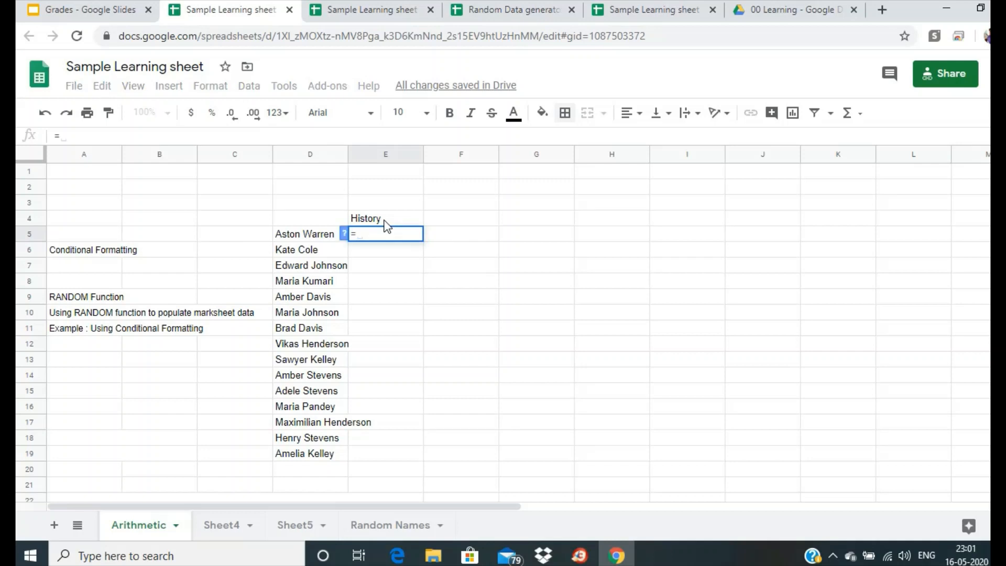
{"action": "type", "text": "RAND"}
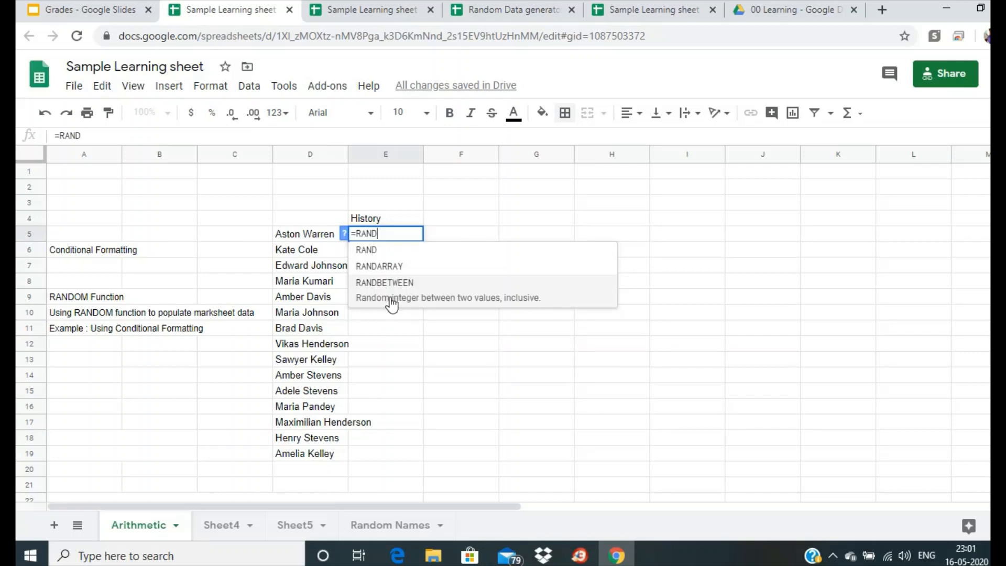
{"action": "left_click", "coordinate": [424, 292]}
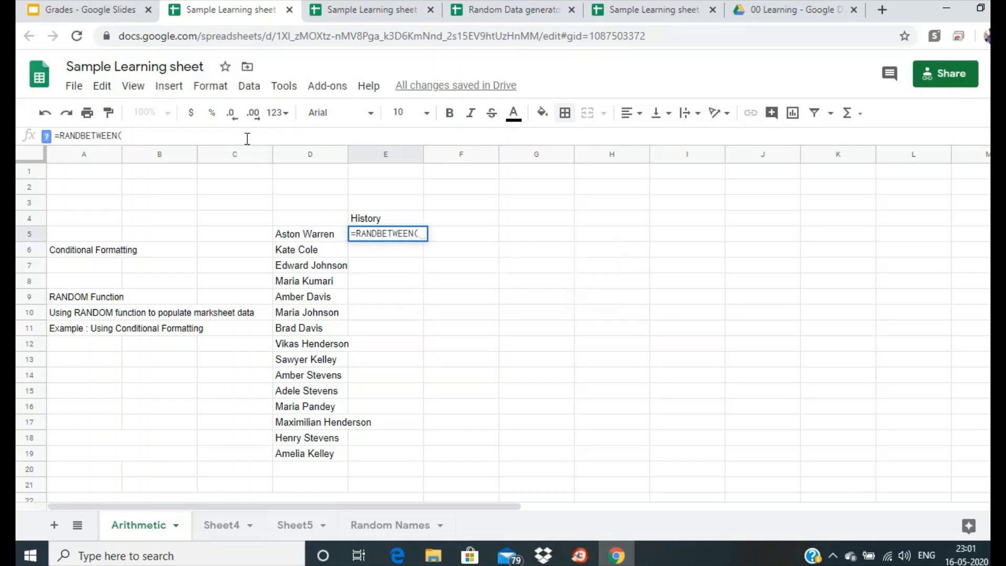
{"action": "type", "text": "0,100"}
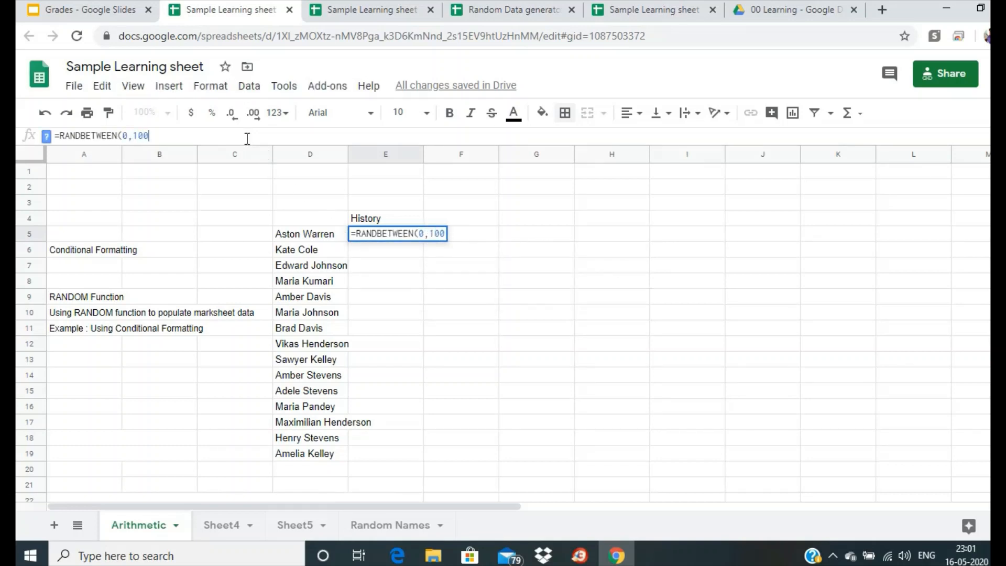
{"action": "type", "text": ")"}
{"action": "key", "text": "Return"}
Step: Copy the RANDBETWEEN formula from E5 and paste it into E6 to E19 for the remaining students
{"action": "left_click", "coordinate": [392, 231]}
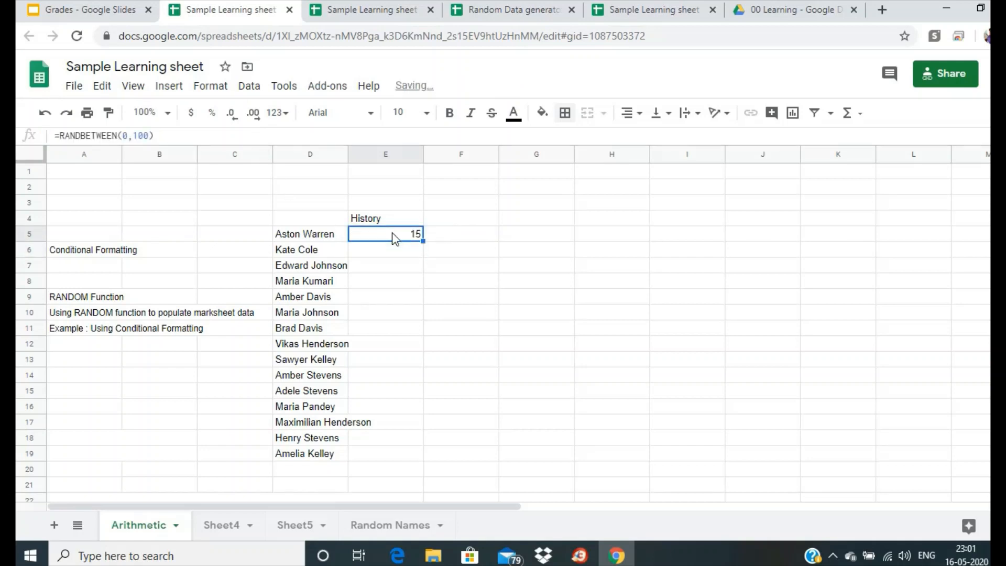
{"action": "key", "text": "ctrl+c"}
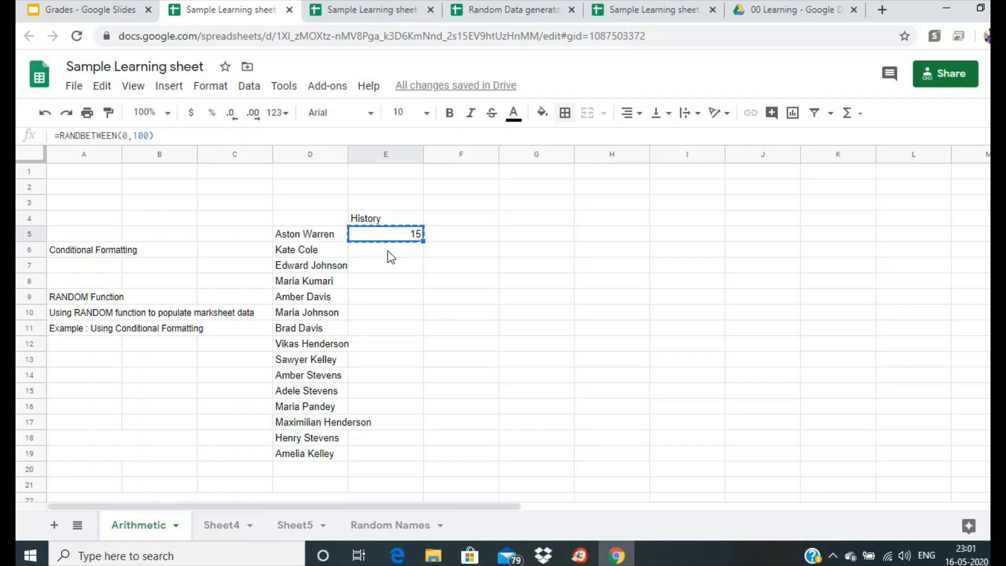
{"action": "left_click_drag", "start_coordinate": [389, 253], "coordinate": [386, 457]}
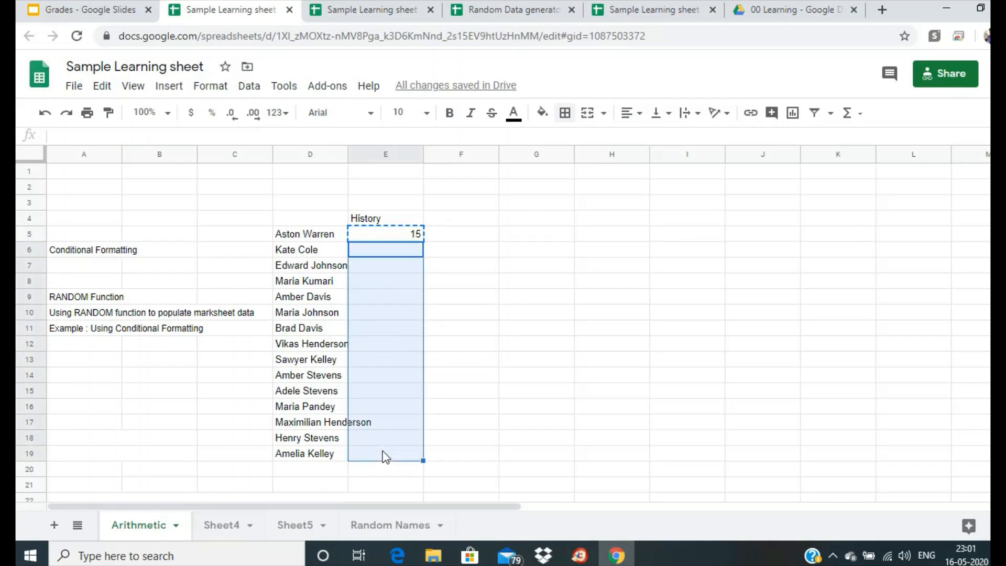
{"action": "key", "text": "ctrl+v"}
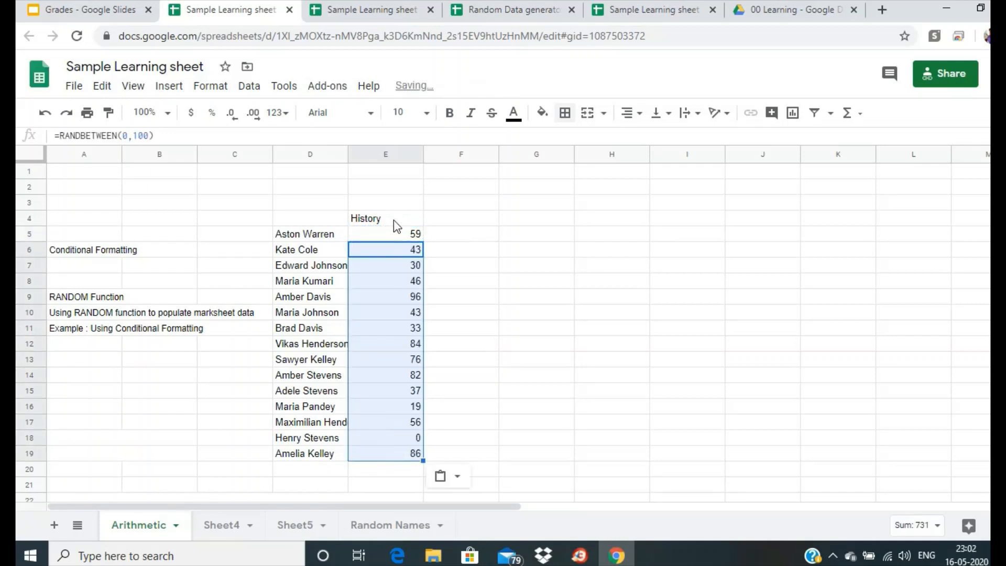
Step: Center-align the whole History column, column E
{"action": "left_click", "coordinate": [386, 154]}
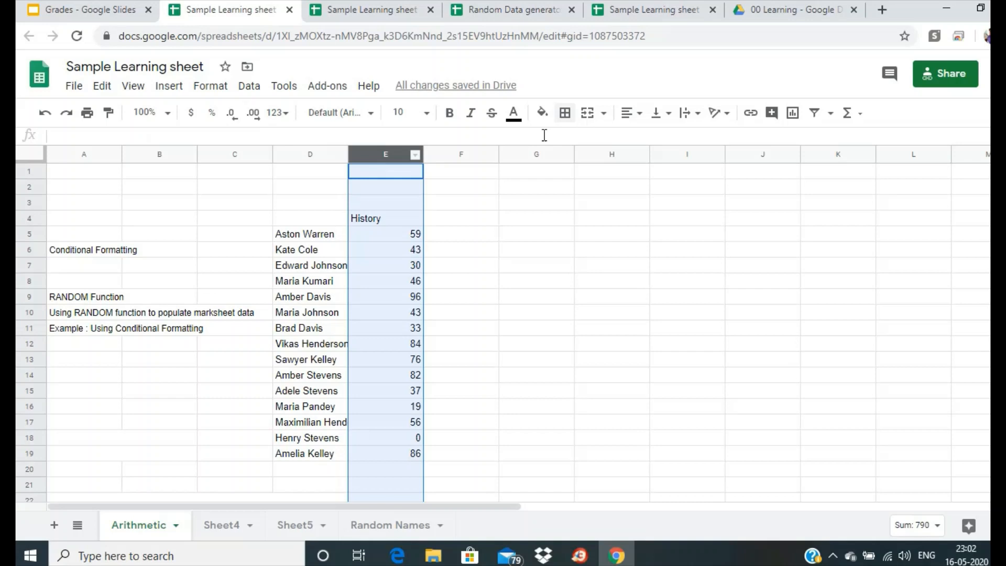
{"action": "left_click", "coordinate": [631, 113]}
{"action": "left_click", "coordinate": [648, 138]}
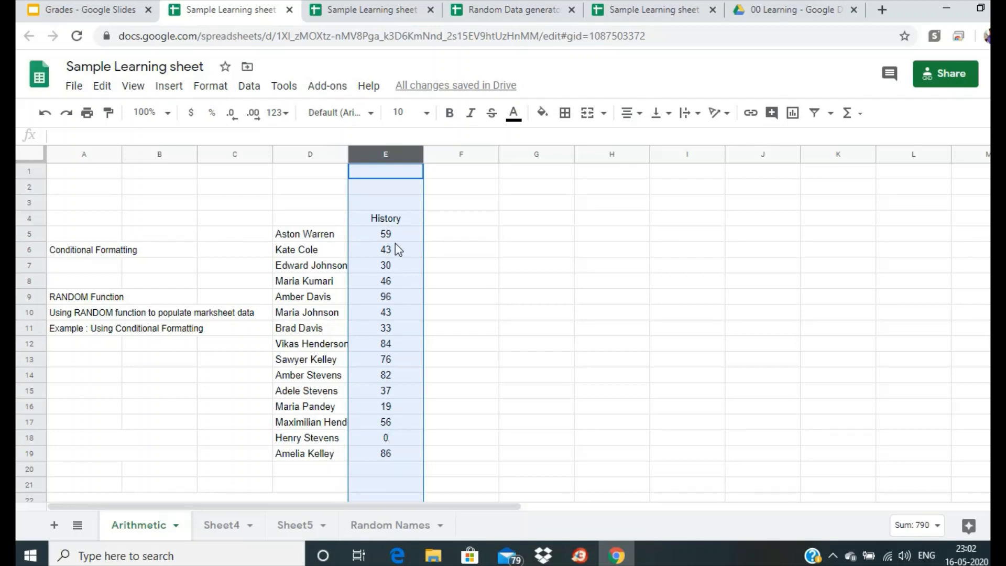
{"action": "left_click", "coordinate": [397, 220]}
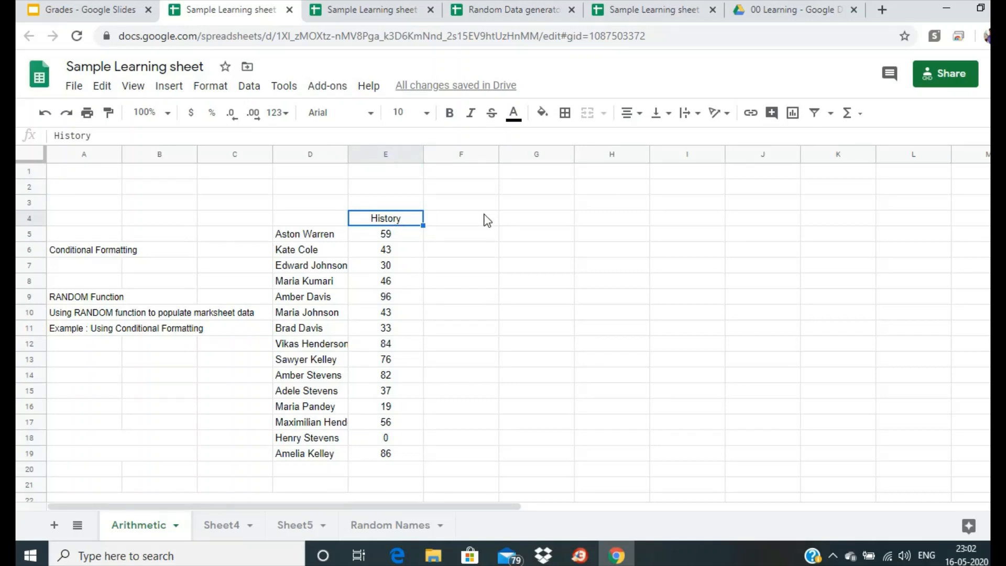
Step: Enter the subject headings "Geography" in F4 and "Mathematic" in G4
{"action": "left_click", "coordinate": [469, 221]}
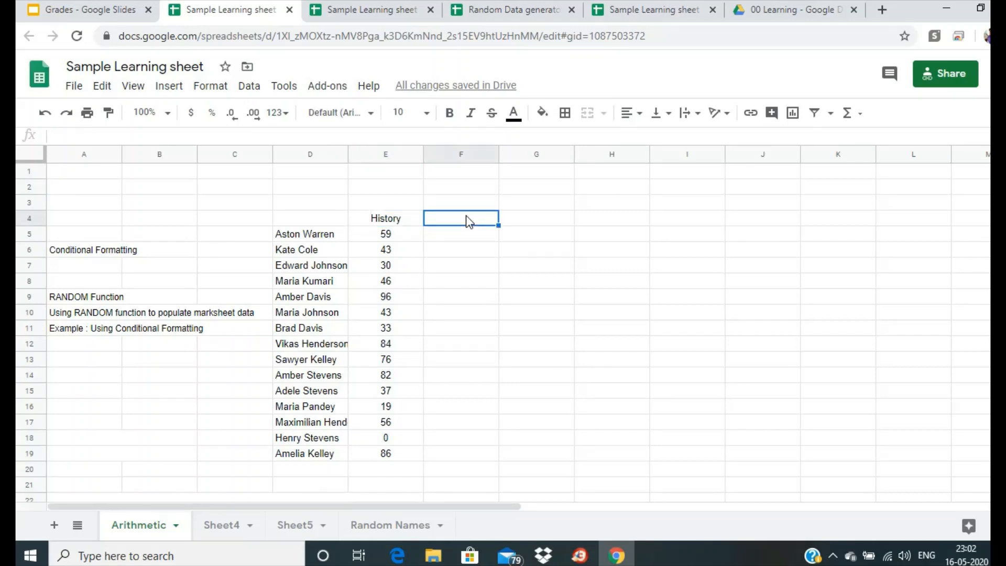
{"action": "type", "text": "Geo"}
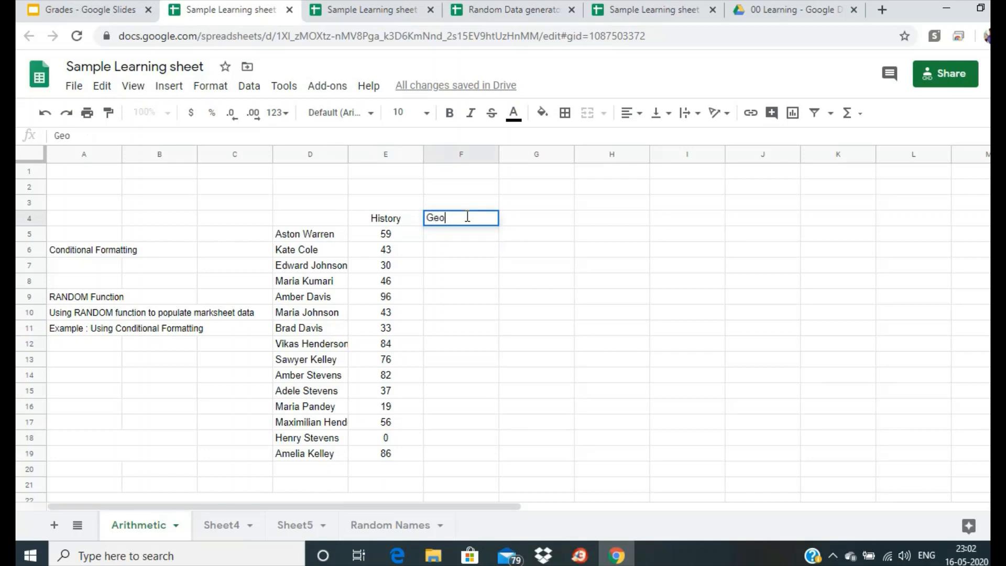
{"action": "type", "text": "graphy"}
{"action": "key", "text": "Tab"}
{"action": "type", "text": "Mathematic"}
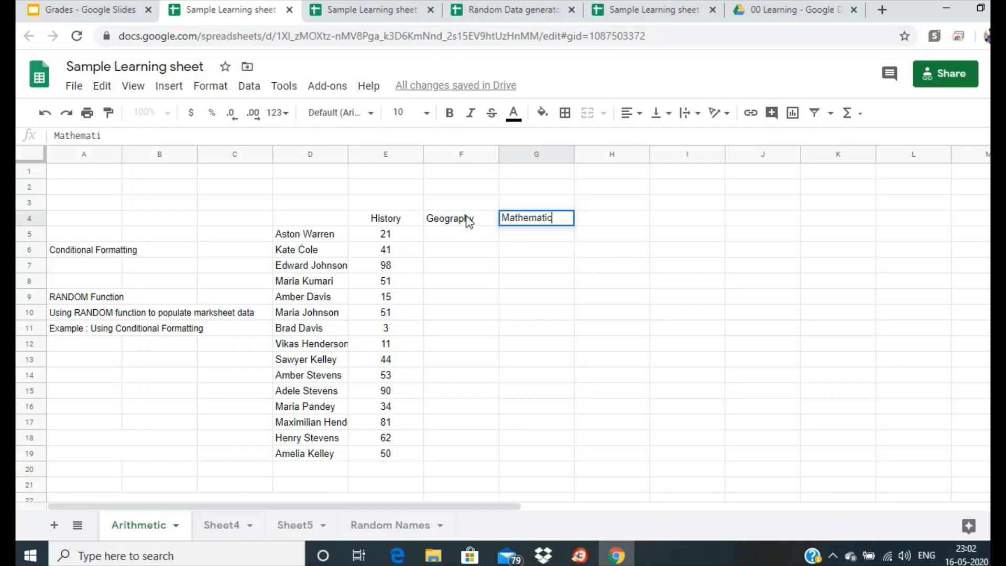
{"action": "key", "text": "Return"}
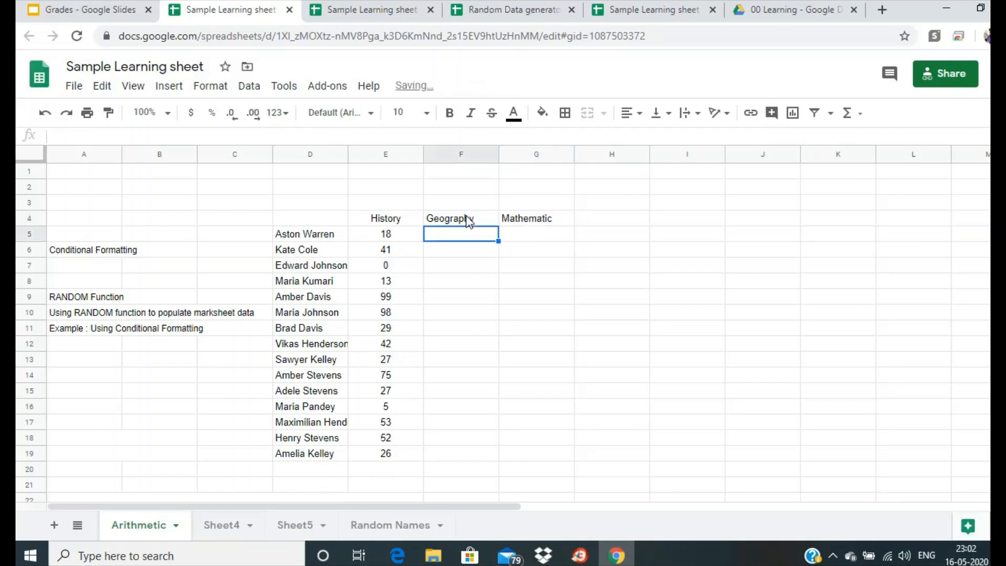
Step: Replace the heading in G4 with "MATHEMATICS"
{"action": "left_click", "coordinate": [505, 220]}
{"action": "type", "text": "MA"}
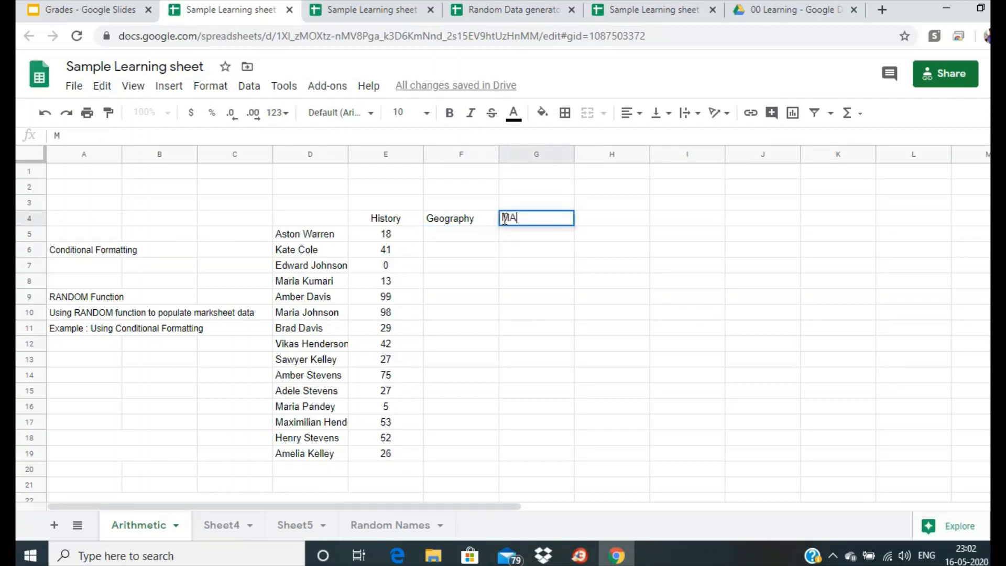
{"action": "type", "text": "THEMATICS"}
{"action": "key", "text": "Return"}
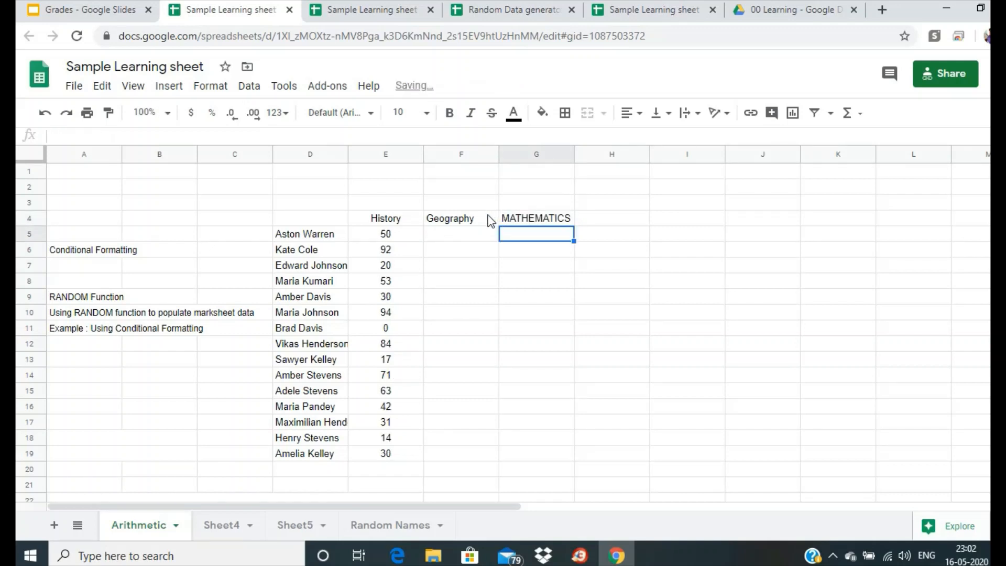
{"action": "left_click", "coordinate": [508, 219]}
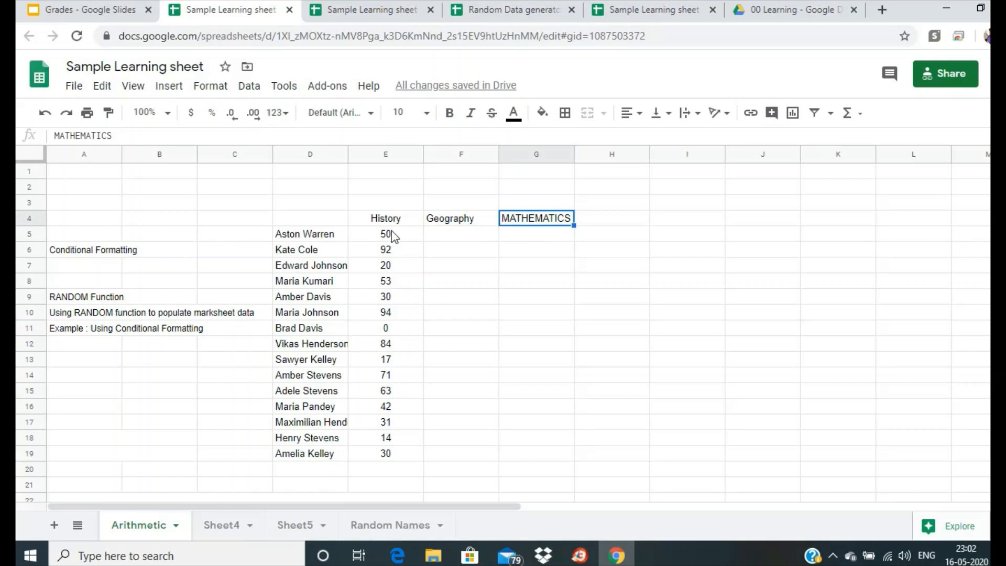
Step: Copy the History random-mark formulas in E5:E19 and paste them into the Geography and Mathematics columns, starting from F5:G5
{"action": "left_click_drag", "start_coordinate": [391, 234], "coordinate": [394, 465]}
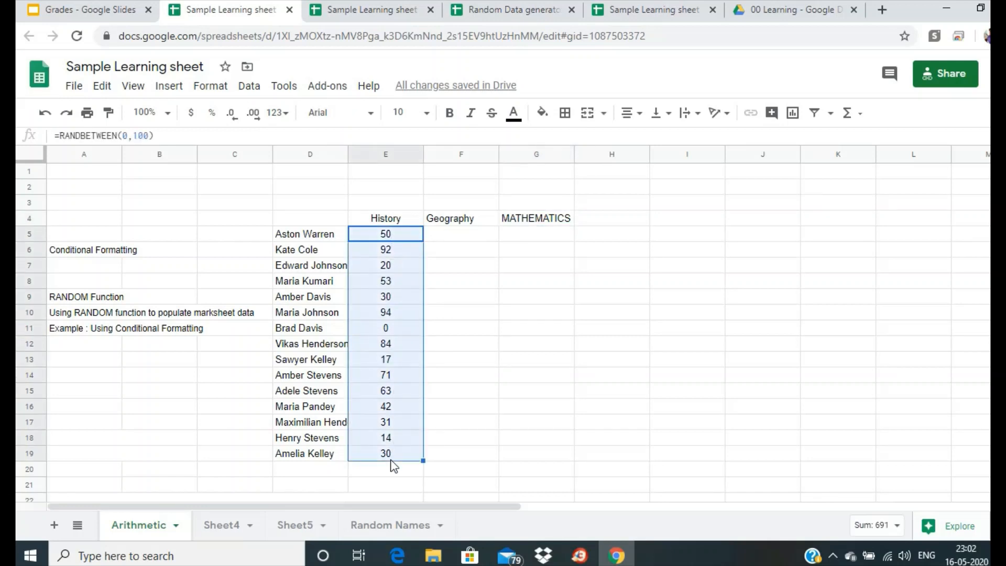
{"action": "key", "text": "ctrl+c"}
{"action": "right_click", "coordinate": [392, 233]}
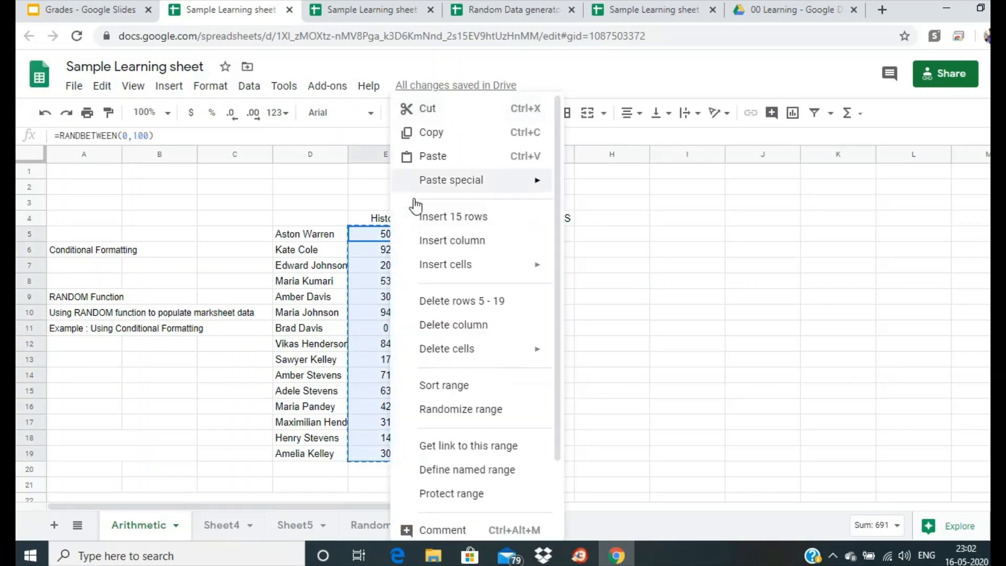
{"action": "left_click", "coordinate": [426, 133]}
{"action": "left_click_drag", "start_coordinate": [456, 234], "coordinate": [519, 241]}
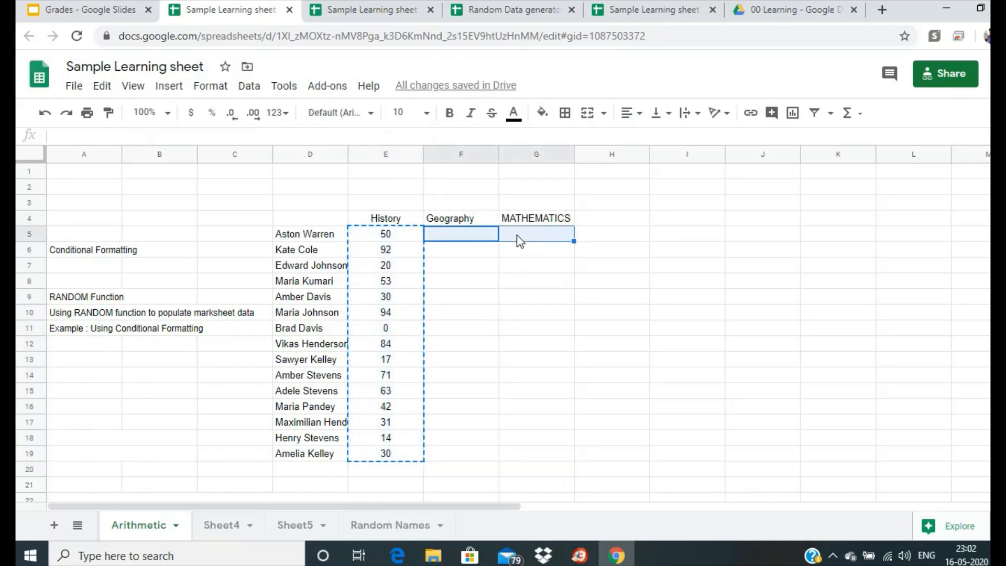
{"action": "right_click", "coordinate": [481, 237]}
{"action": "left_click", "coordinate": [519, 156]}
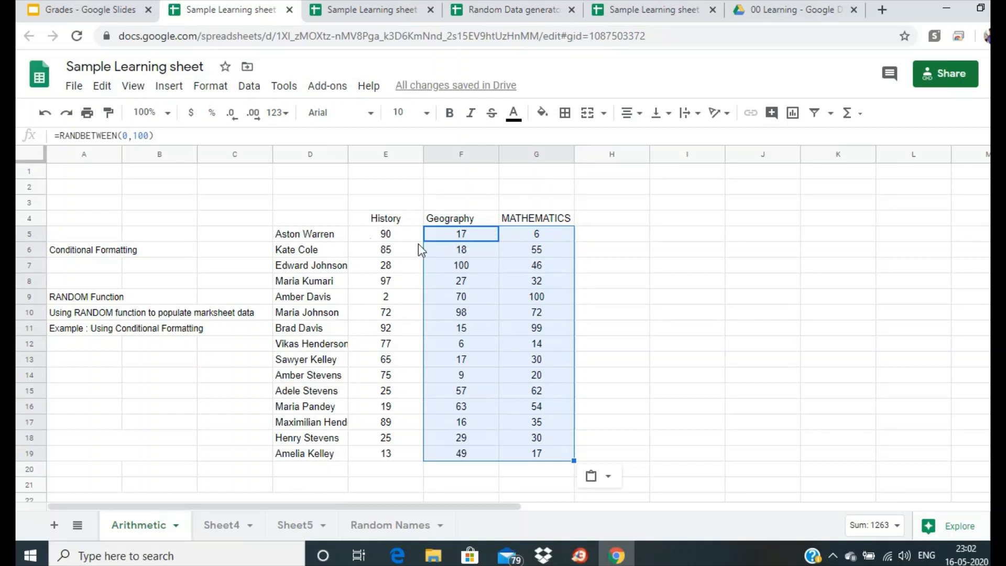
Step: Check the formulas in E5 and E7, and test how the random marks recalculate by entering 12 in H3 and clearing it
{"action": "left_click", "coordinate": [376, 237]}
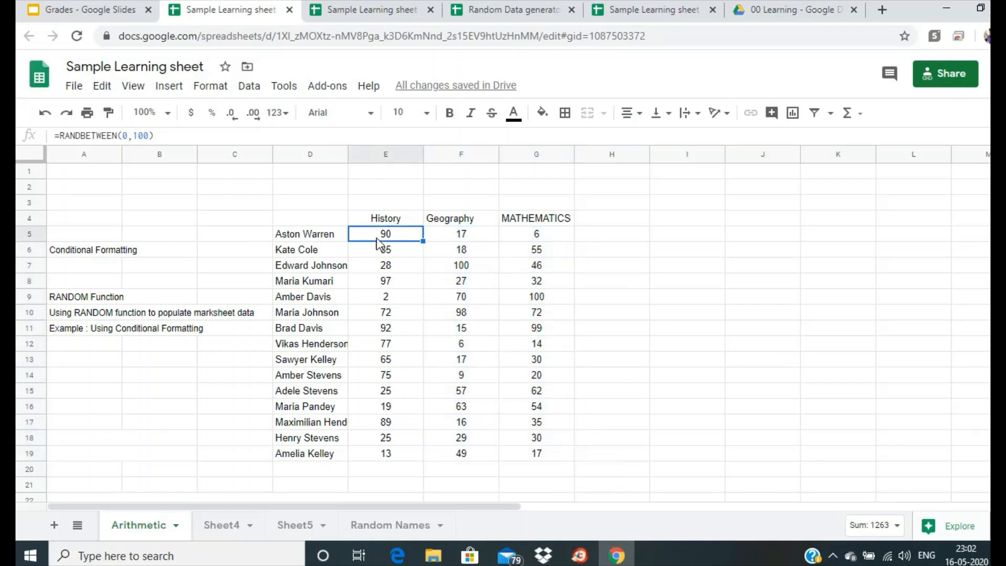
{"action": "left_click", "coordinate": [387, 272]}
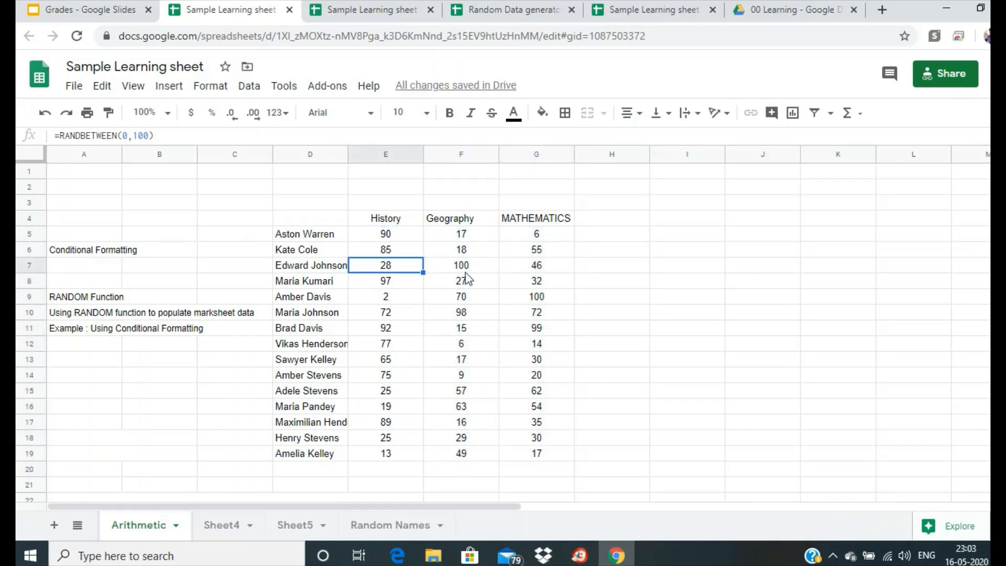
{"action": "left_click", "coordinate": [636, 203]}
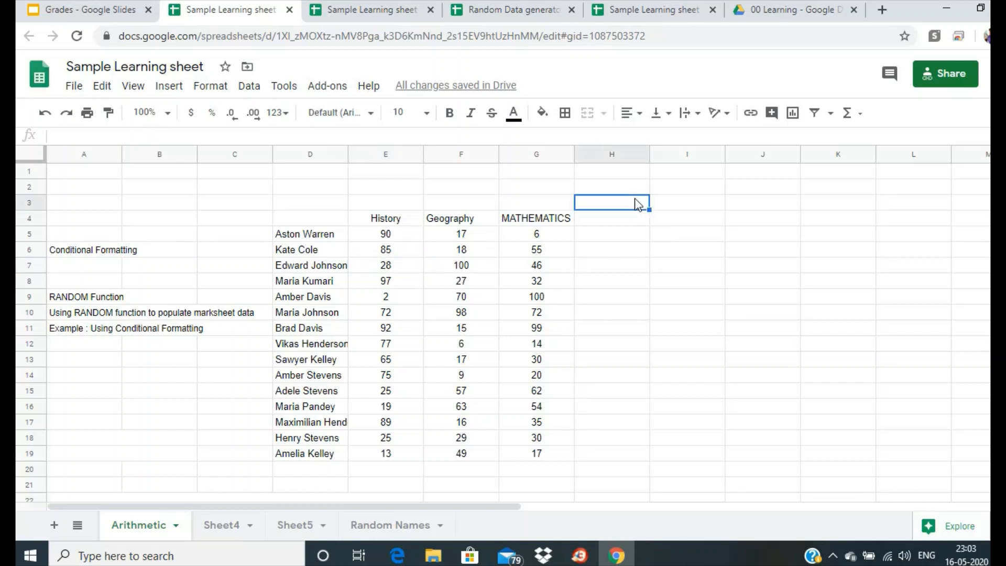
{"action": "type", "text": "12"}
{"action": "key", "text": "Return"}
{"action": "left_click", "coordinate": [638, 203]}
{"action": "key", "text": "Delete"}
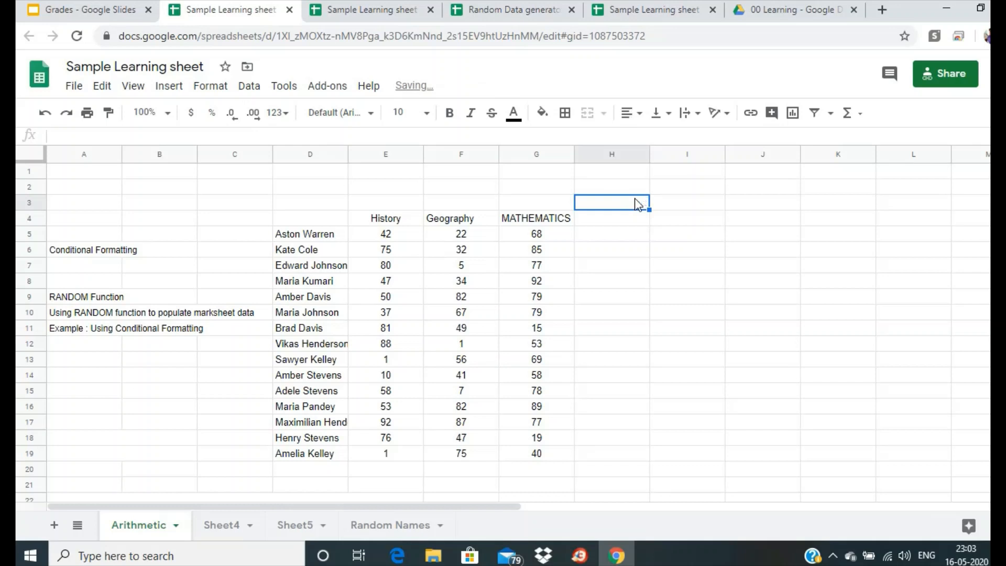
Step: Copy the marks in E5:G19 and paste them over the same range as values only
{"action": "left_click_drag", "start_coordinate": [402, 239], "coordinate": [535, 452]}
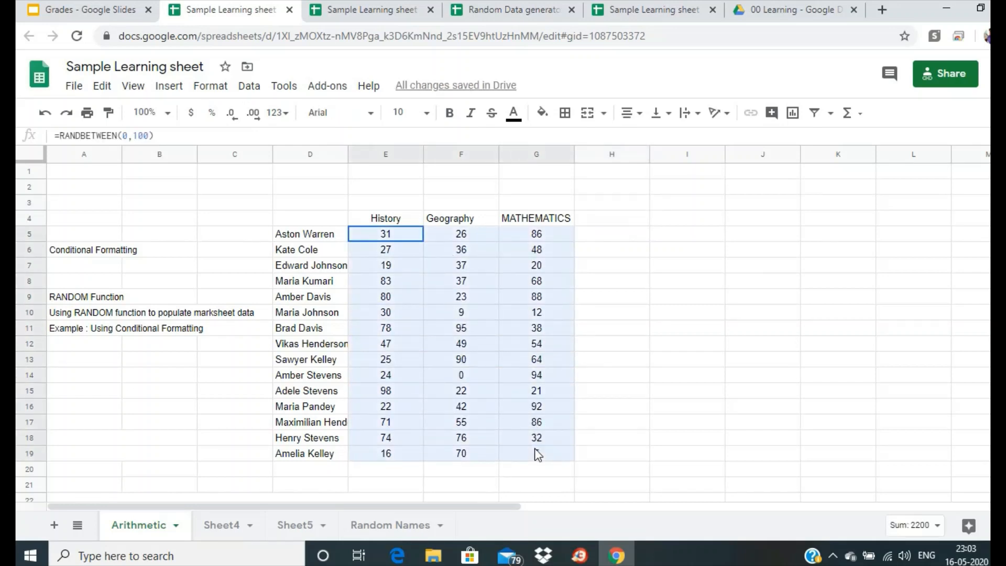
{"action": "right_click", "coordinate": [394, 237]}
{"action": "left_click", "coordinate": [441, 132]}
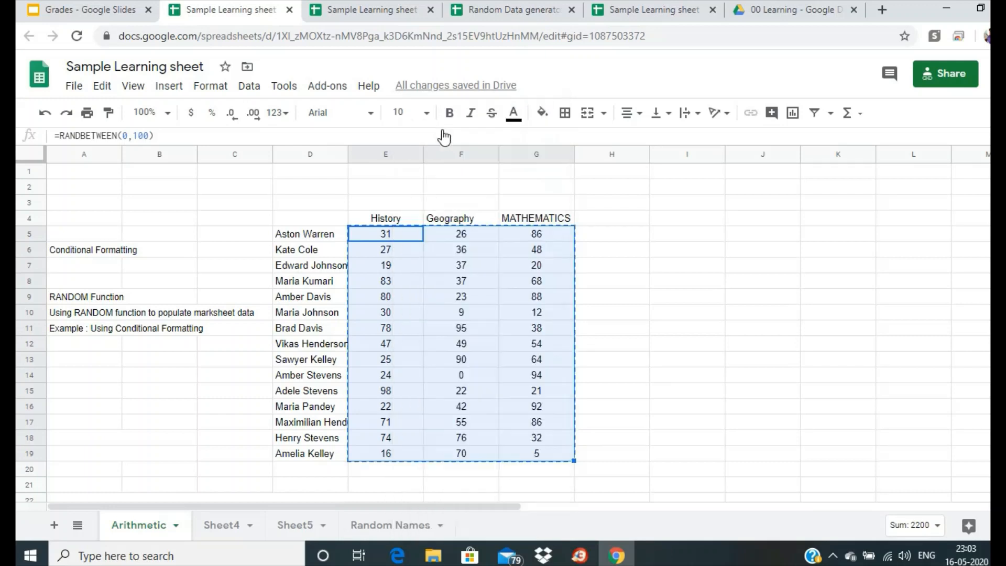
{"action": "right_click", "coordinate": [398, 236]}
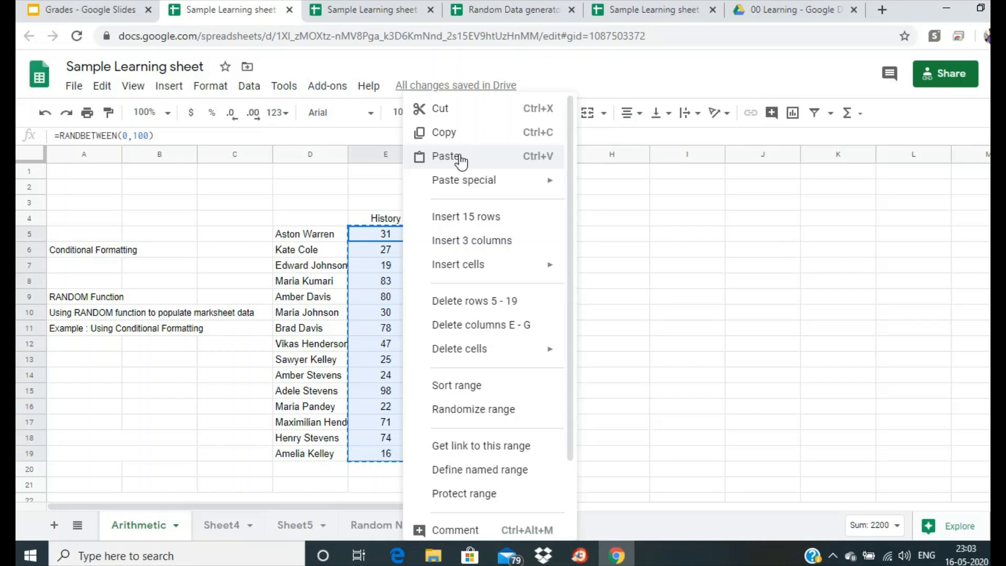
{"action": "mouse_move", "coordinate": [470, 183]}
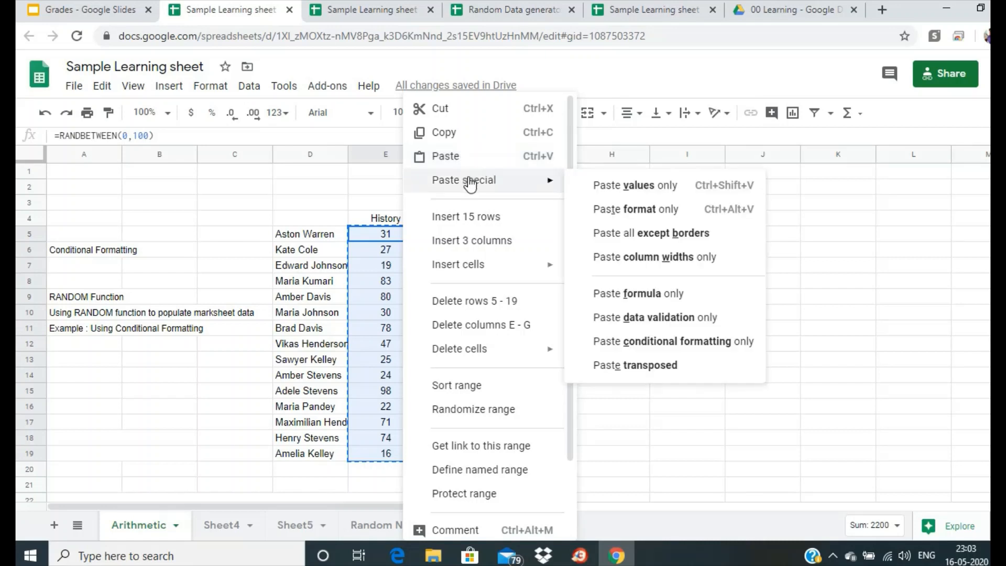
{"action": "left_click", "coordinate": [632, 186]}
{"action": "left_click", "coordinate": [688, 299]}
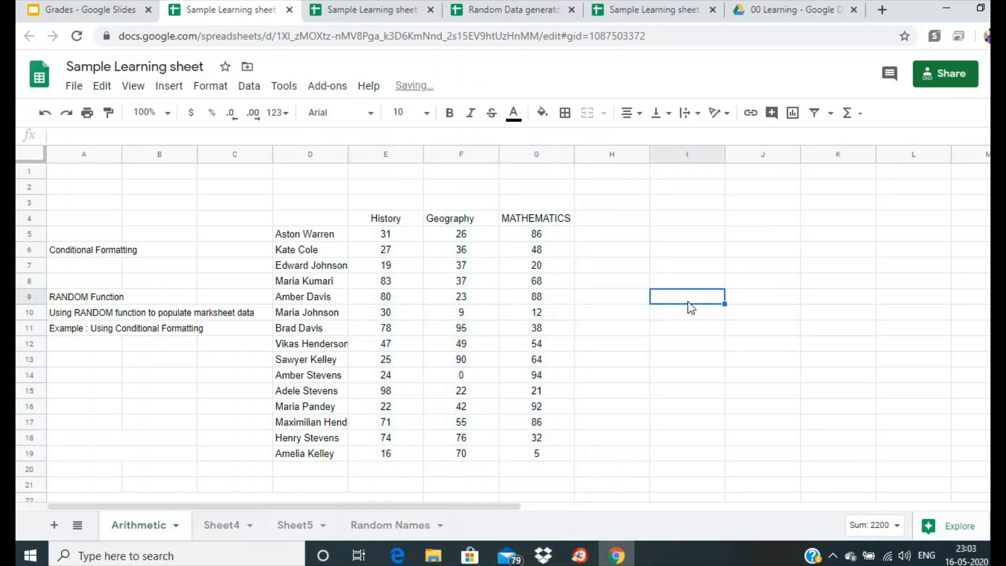
Step: Check E5 and E7 for fixed numbers instead of formulas, and test the pasted values by entering 12 in H3 and clearing it
{"action": "left_click", "coordinate": [397, 237]}
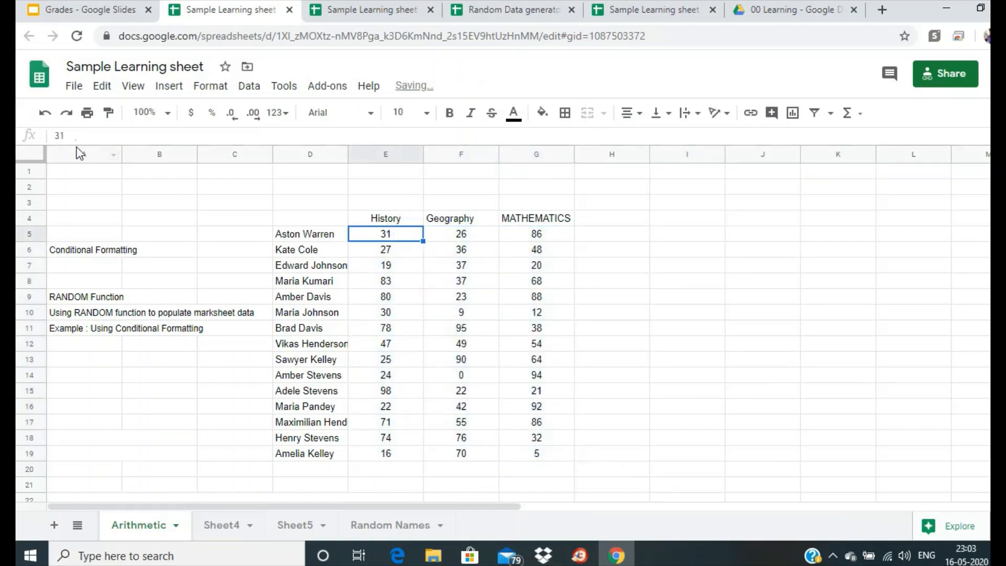
{"action": "left_click", "coordinate": [406, 268]}
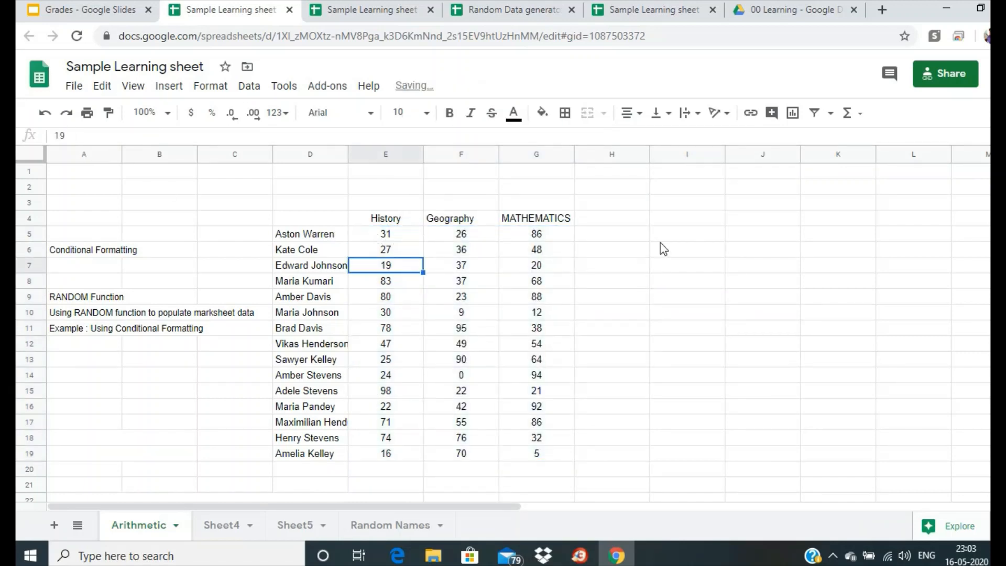
{"action": "left_click", "coordinate": [628, 207]}
{"action": "type", "text": "12"}
{"action": "key", "text": "Return"}
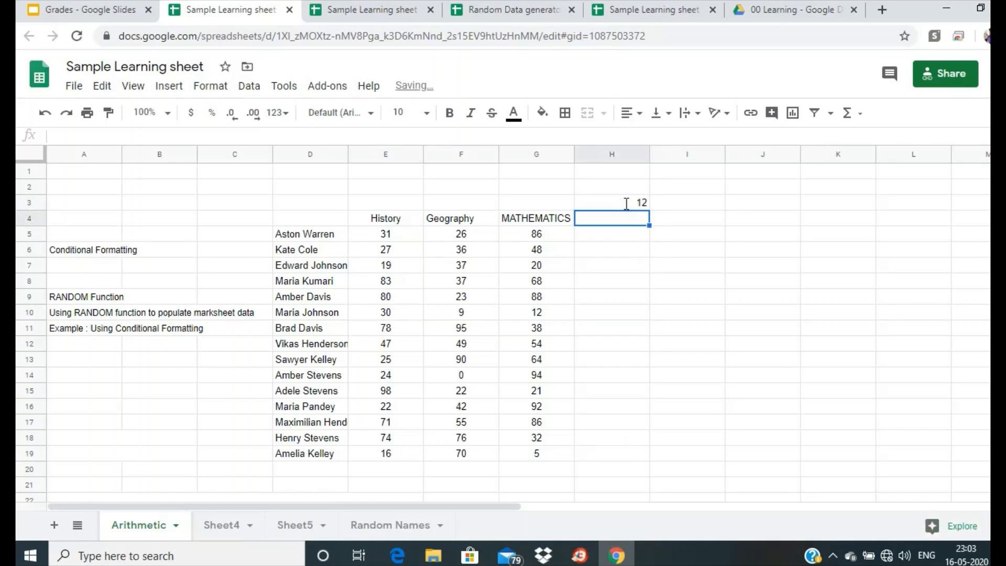
{"action": "left_click", "coordinate": [628, 208]}
{"action": "key", "text": "Delete"}
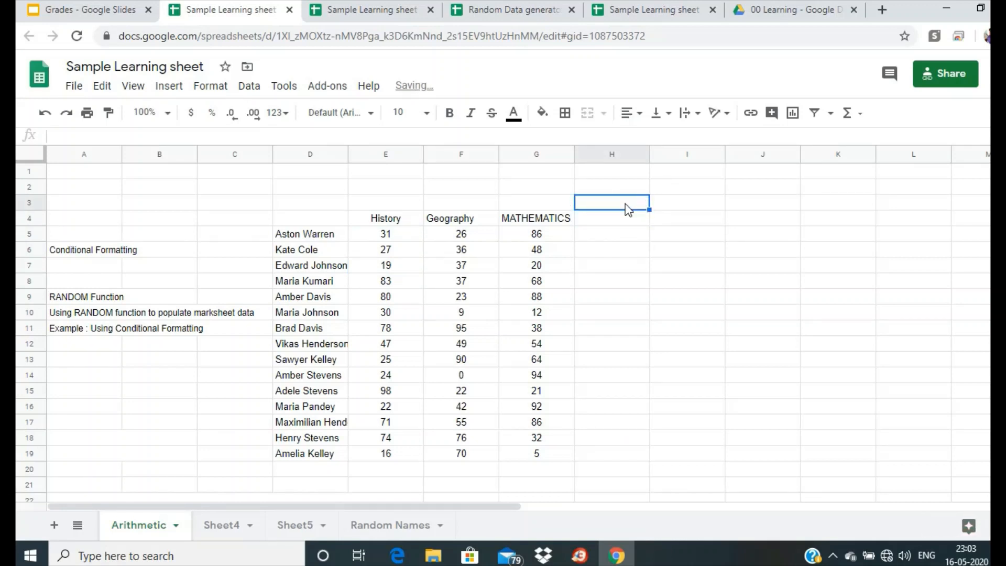
Step: Change the heading in G4 from all capitals to "Mathematics"
{"action": "left_click", "coordinate": [548, 219]}
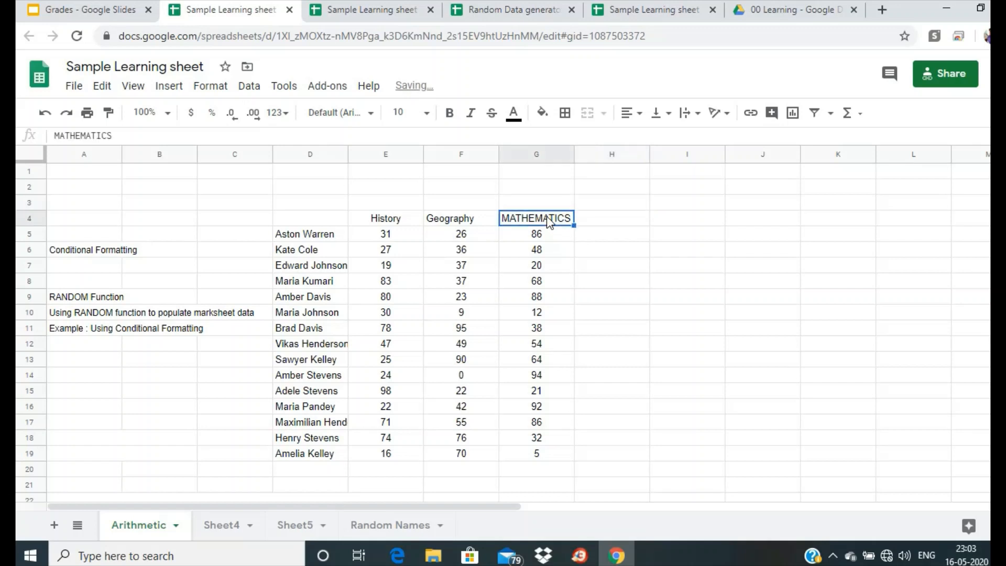
{"action": "type", "text": "Mathe"}
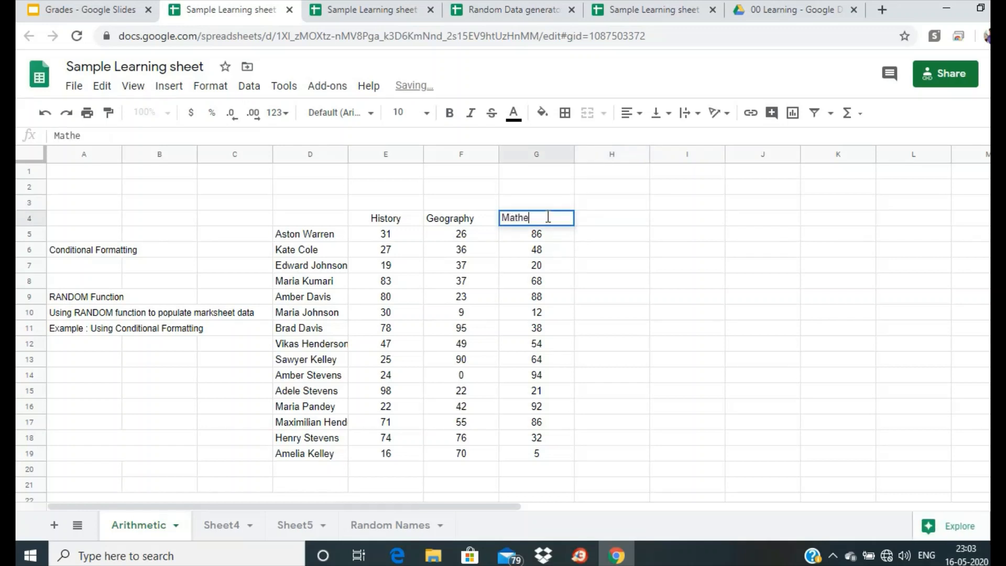
{"action": "type", "text": "matics"}
{"action": "key", "text": "Return"}
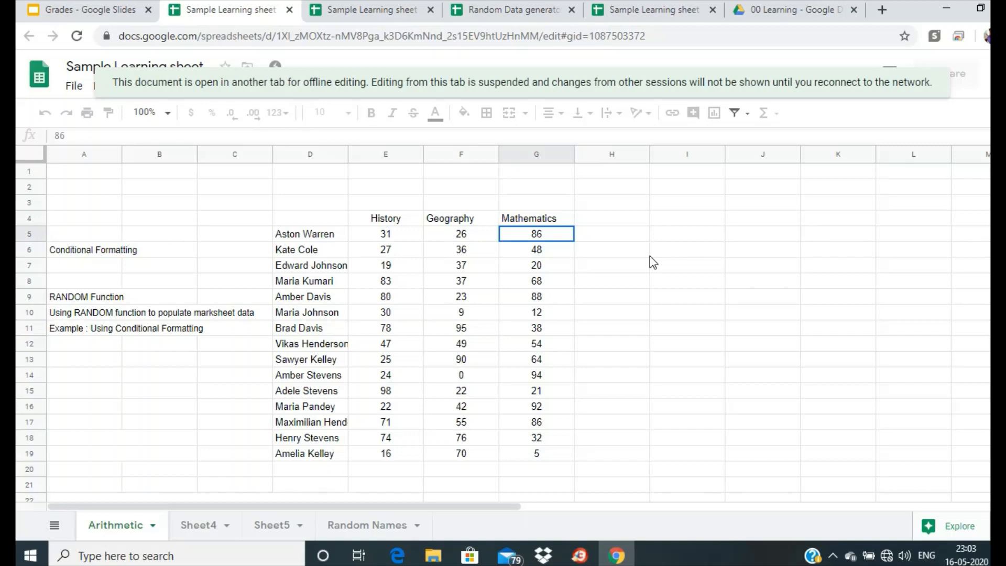
Step: Connect to the AndroidAPSamsungJ7 2 Wi-Fi network and close the two duplicate Sample Learning sheet browser tabs
{"action": "left_click", "coordinate": [886, 557]}
{"action": "left_click", "coordinate": [828, 152]}
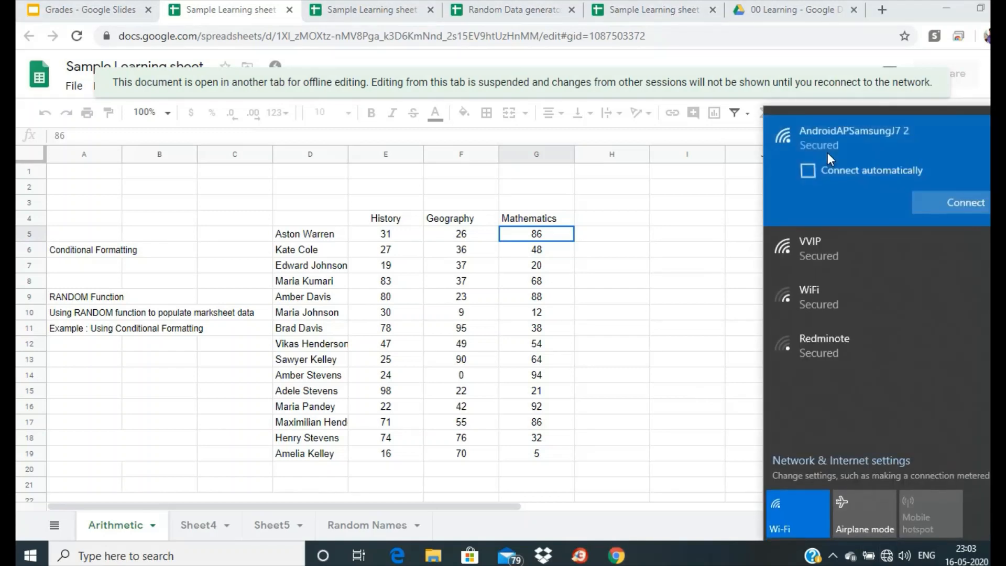
{"action": "left_click", "coordinate": [942, 199]}
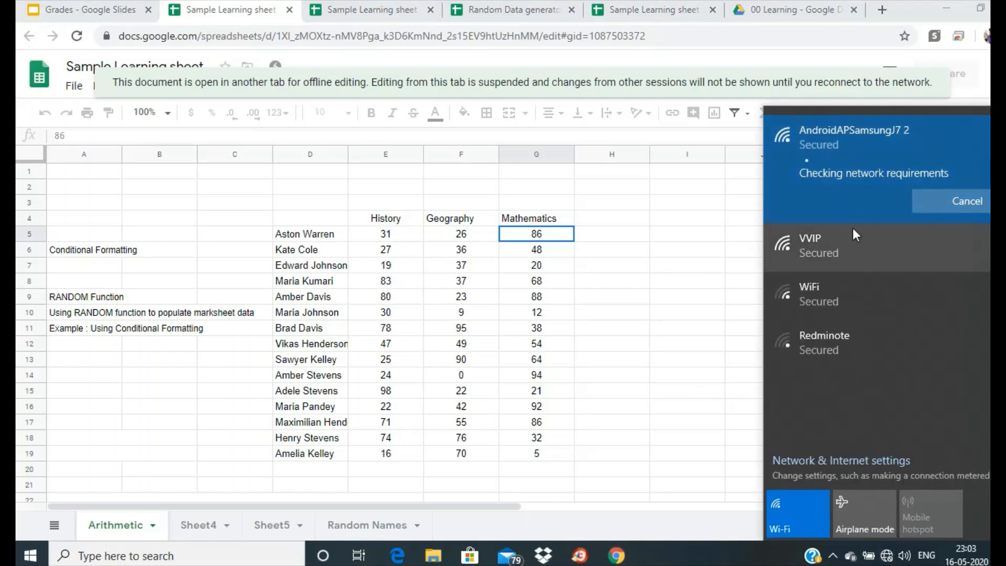
{"action": "left_click", "coordinate": [659, 307]}
{"action": "left_click", "coordinate": [634, 334]}
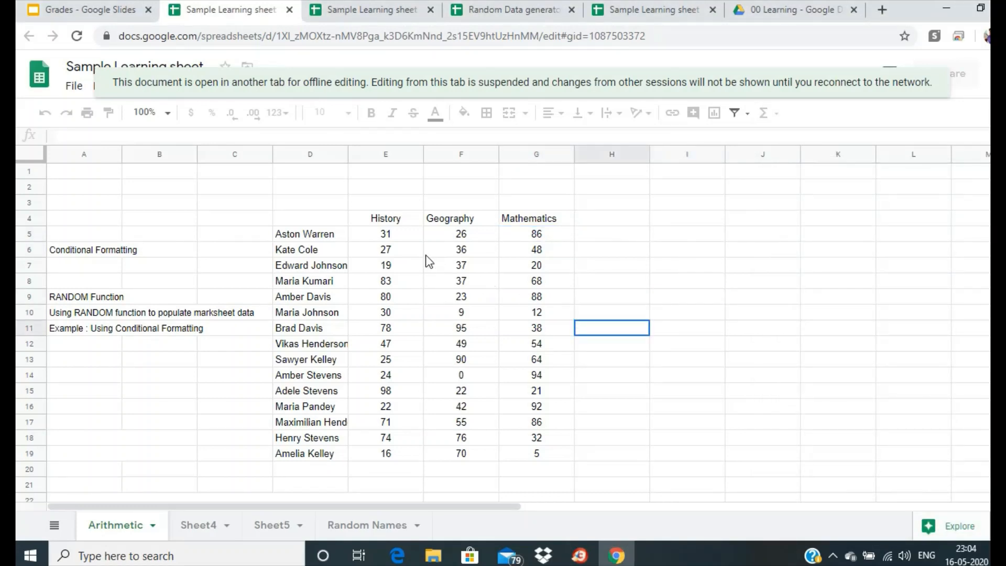
{"action": "left_click", "coordinate": [431, 10]}
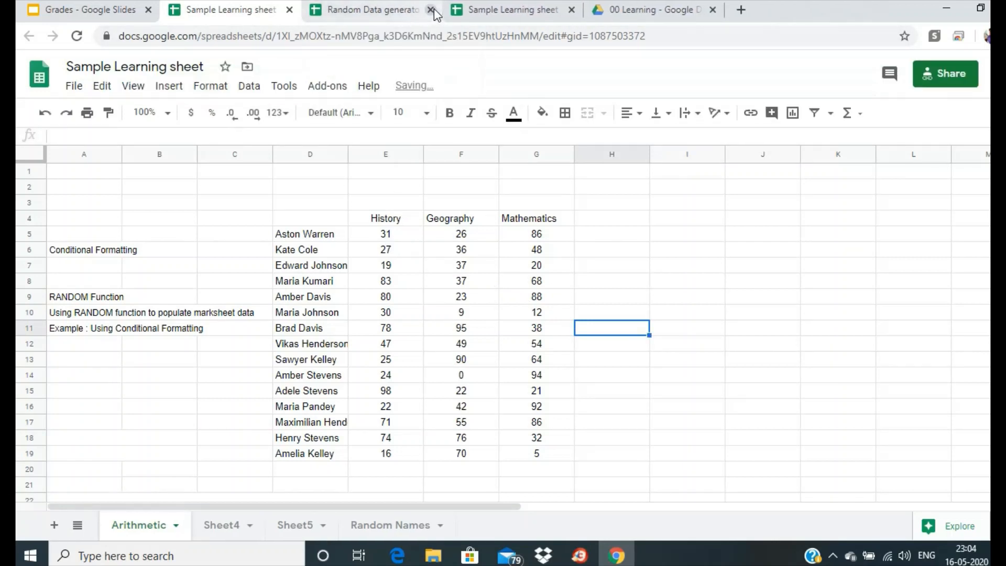
{"action": "left_click", "coordinate": [572, 10]}
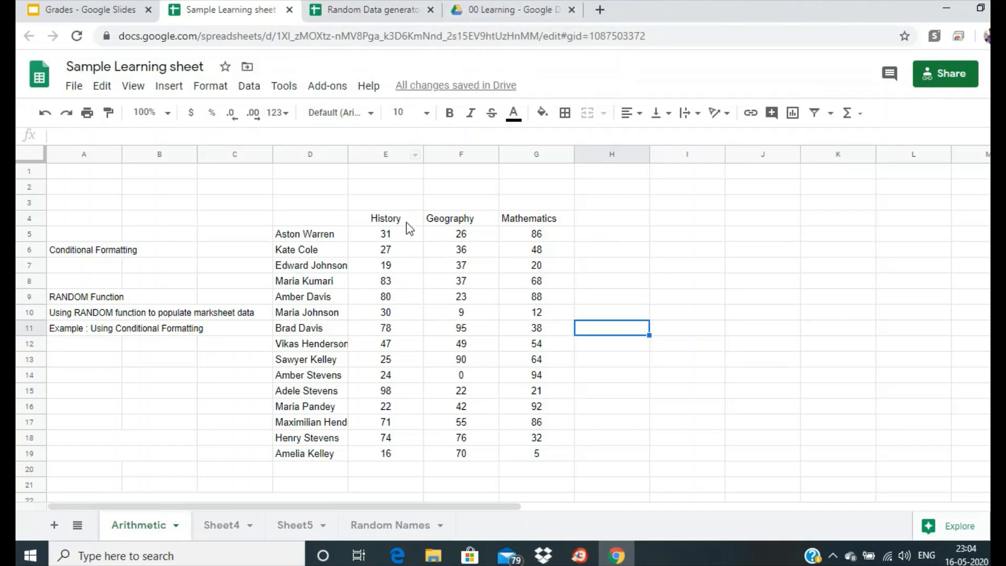
{"action": "left_click", "coordinate": [384, 237]}
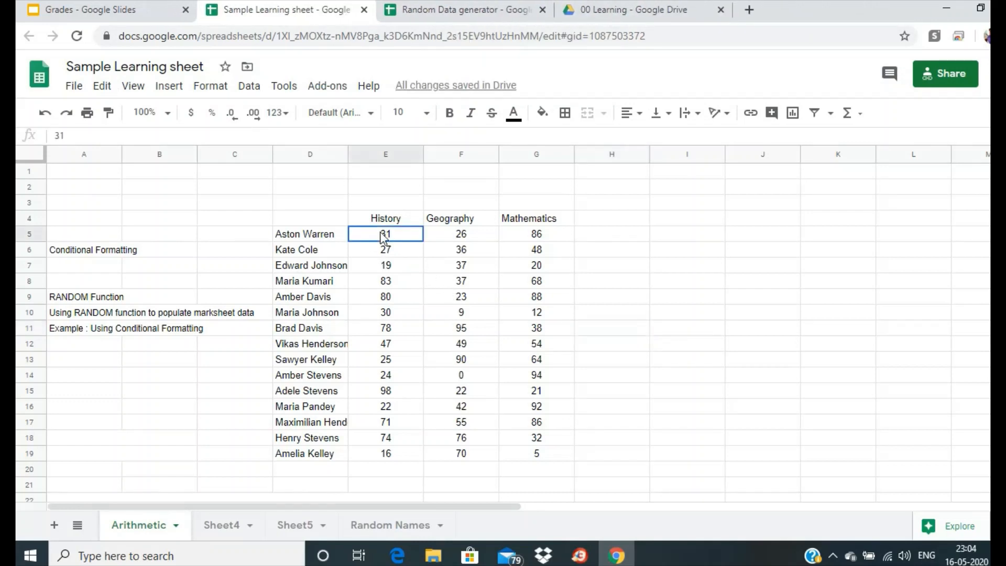
{"action": "left_click_drag", "start_coordinate": [384, 237], "coordinate": [530, 265]}
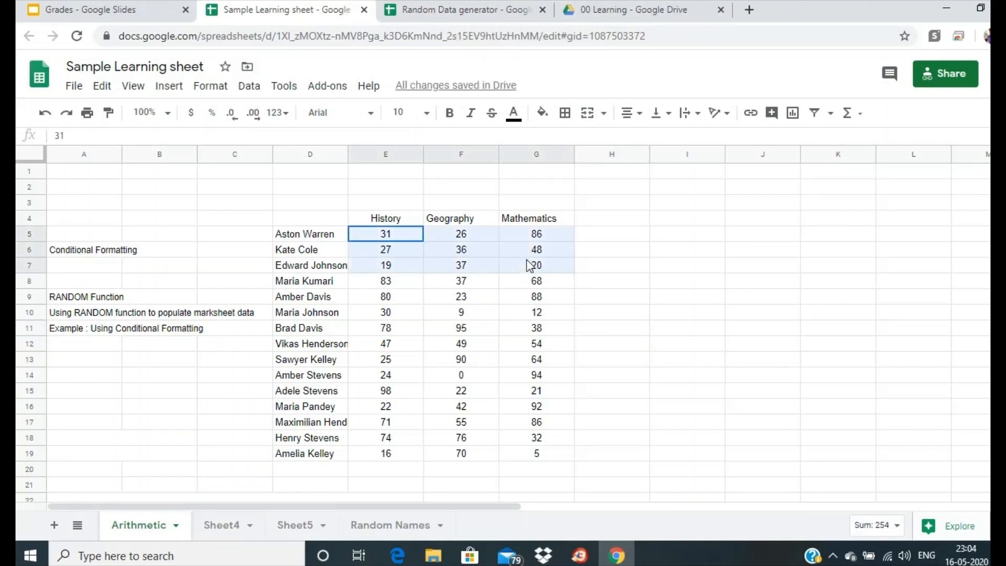
{"action": "left_click", "coordinate": [595, 267]}
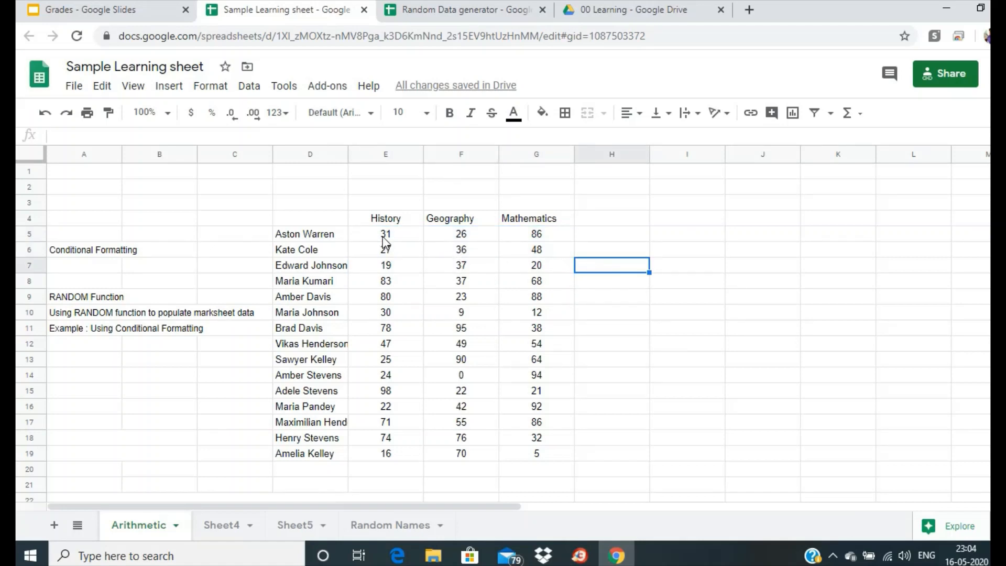
Step: Enter the criteria as text beside the marksheet: >75 in I5 and <30 in I6
{"action": "left_click", "coordinate": [678, 235]}
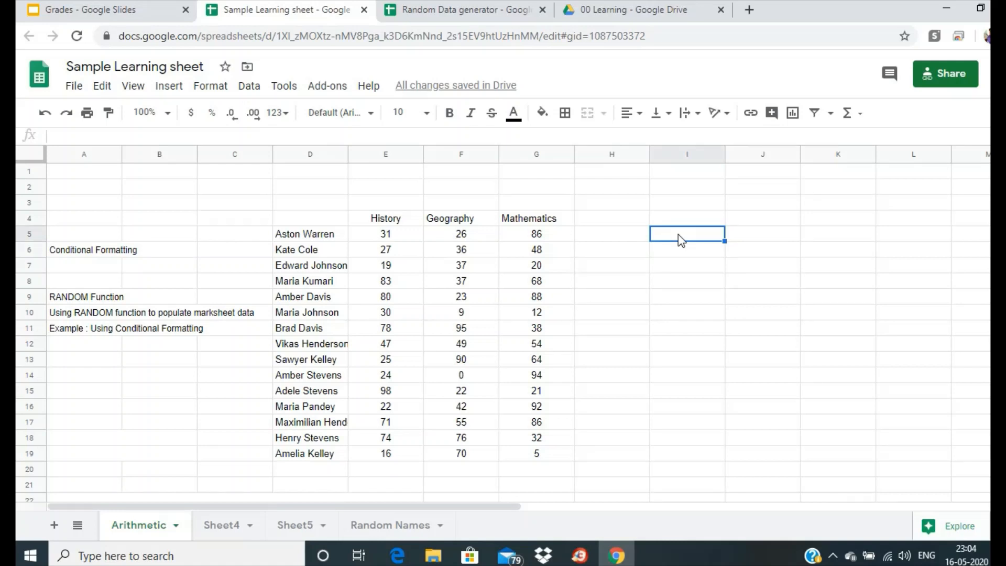
{"action": "type", "text": ">"}
{"action": "key", "text": "BackSpace"}
{"action": "type", "text": "'>"}
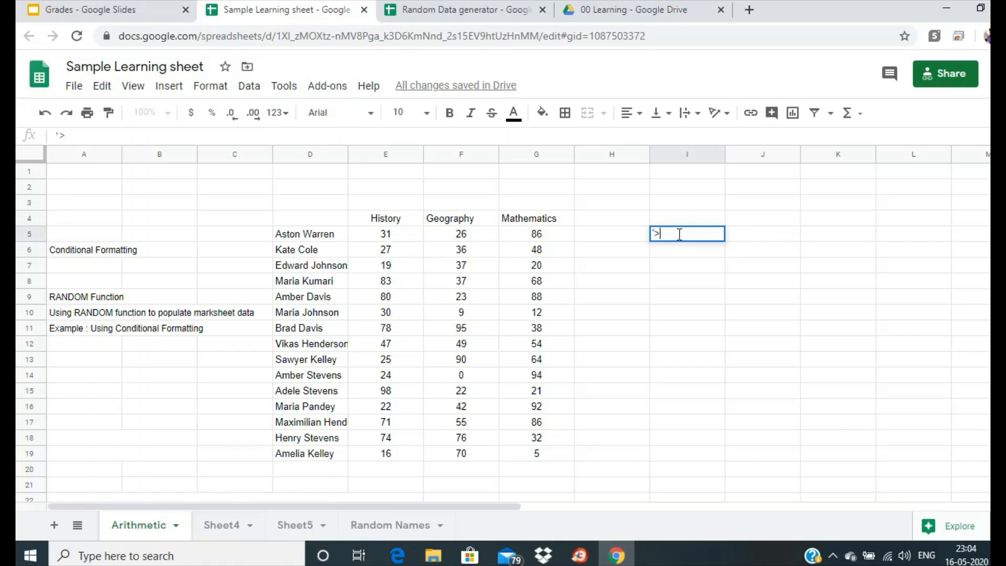
{"action": "type", "text": "75"}
{"action": "key", "text": "Return"}
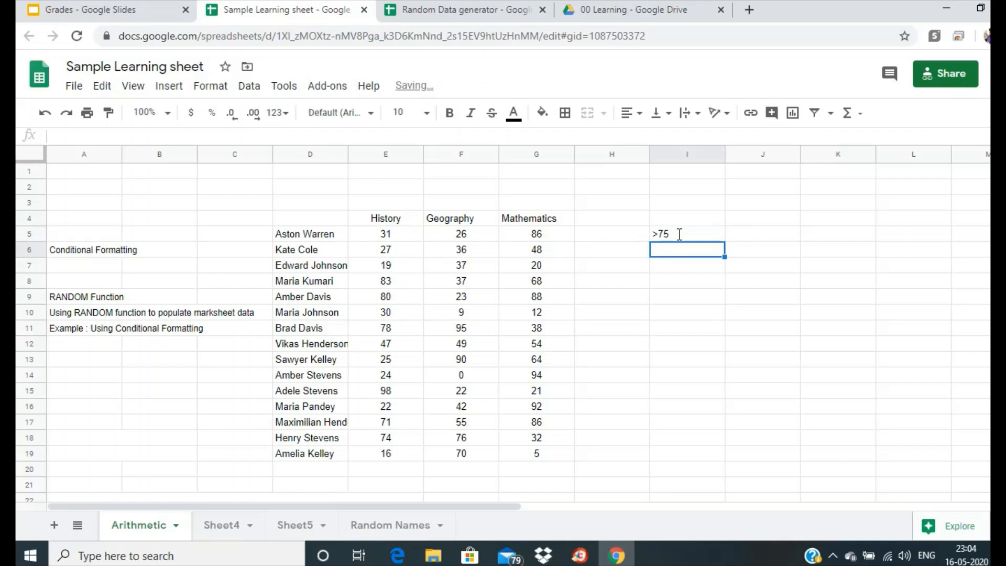
{"action": "type", "text": "'"}
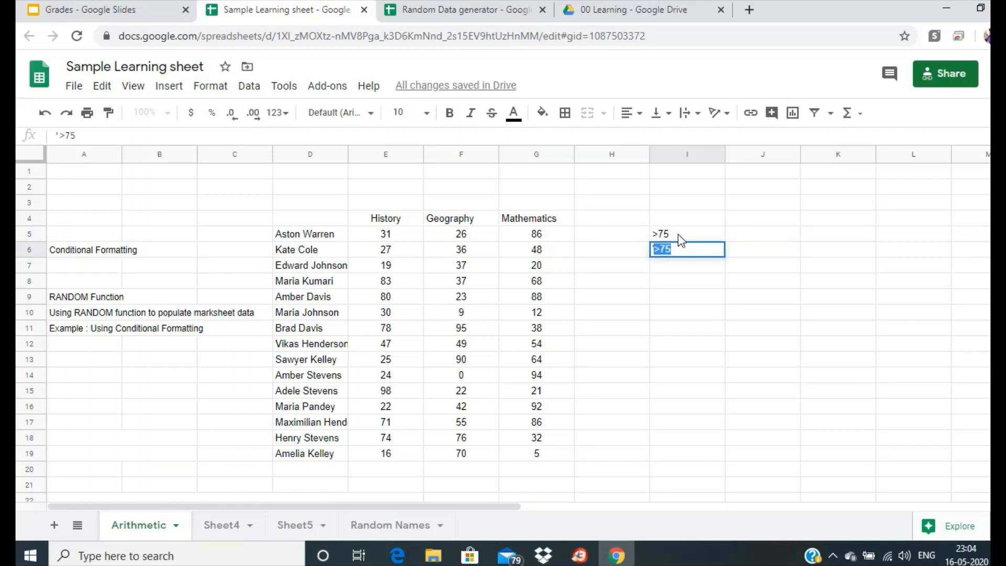
{"action": "type", "text": "<30"}
{"action": "key", "text": "Return"}
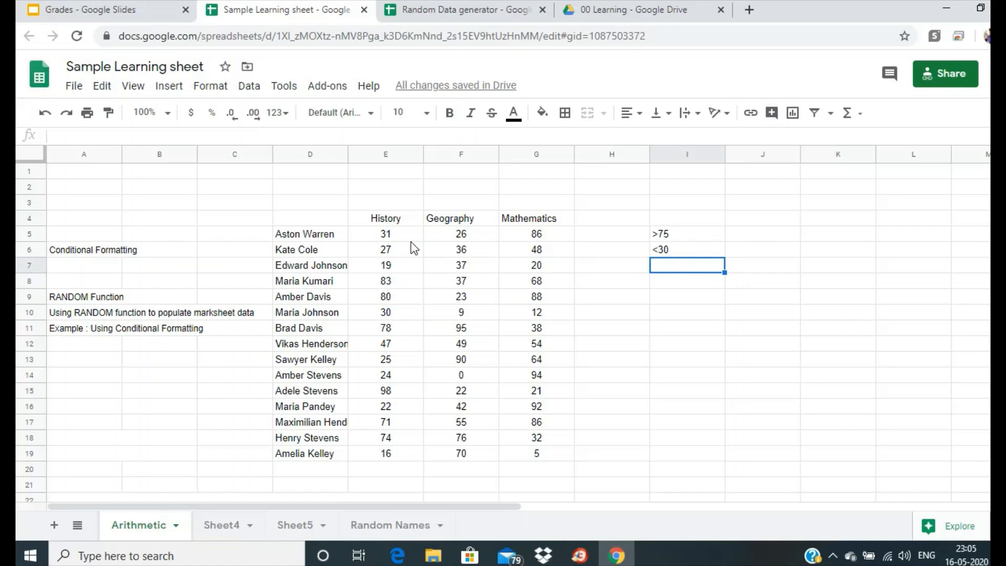
Step: Fill J5 with green and J6 with red as the colour key for the two mark criteria
{"action": "left_click_drag", "start_coordinate": [399, 236], "coordinate": [548, 454]}
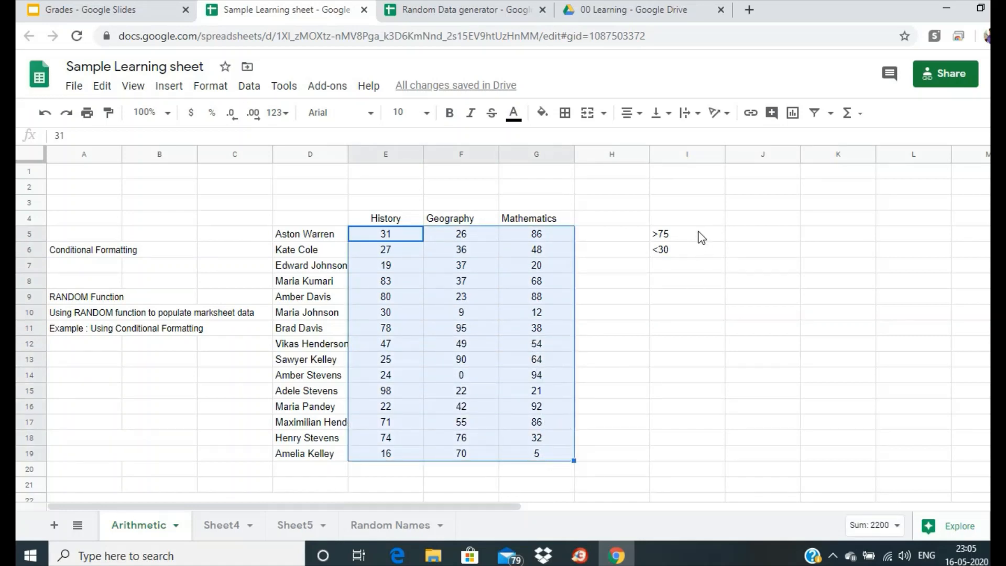
{"action": "left_click", "coordinate": [754, 237]}
{"action": "left_click", "coordinate": [542, 112]}
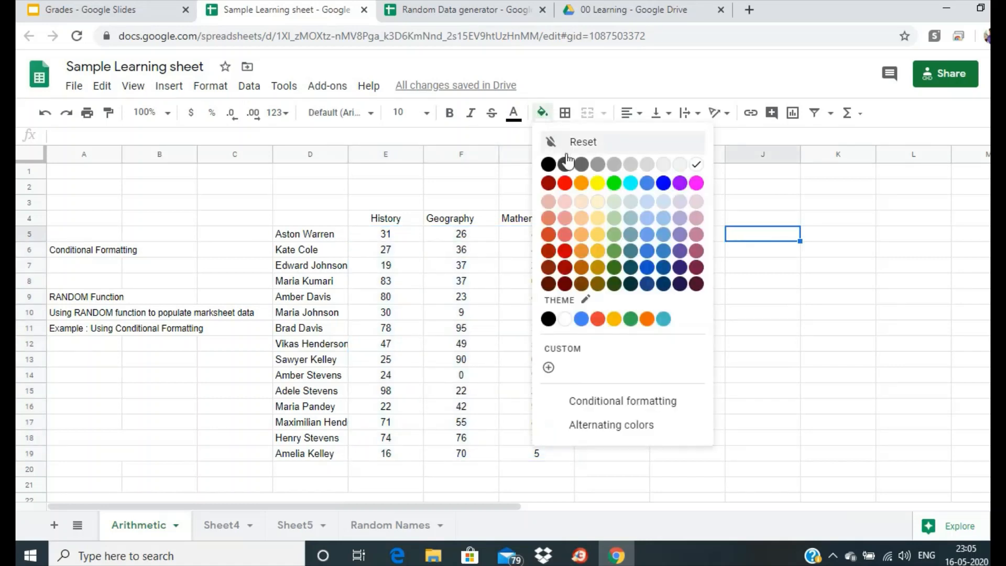
{"action": "left_click", "coordinate": [618, 187]}
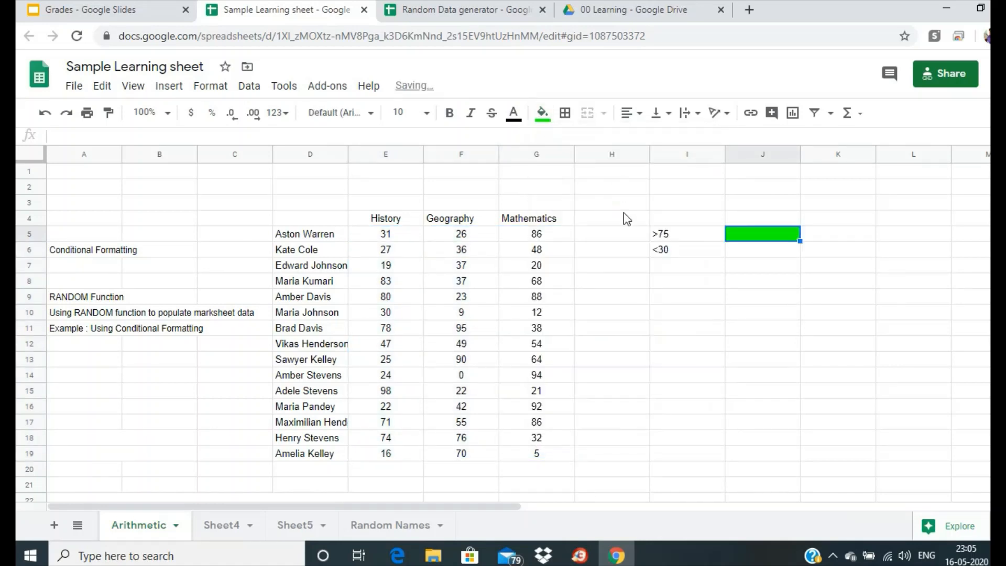
{"action": "left_click", "coordinate": [751, 249]}
{"action": "left_click", "coordinate": [544, 115]}
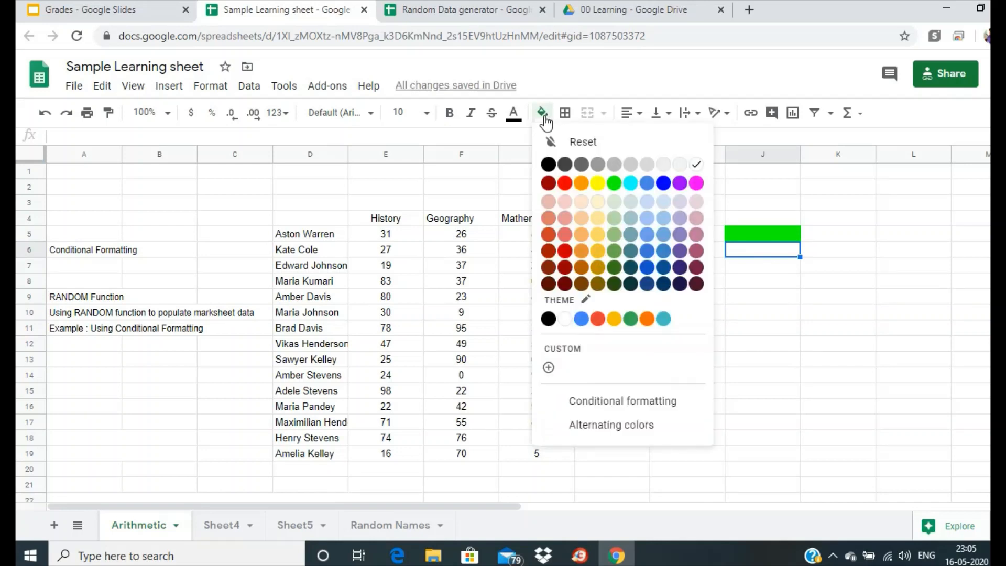
{"action": "left_click", "coordinate": [567, 188]}
{"action": "left_click", "coordinate": [771, 300]}
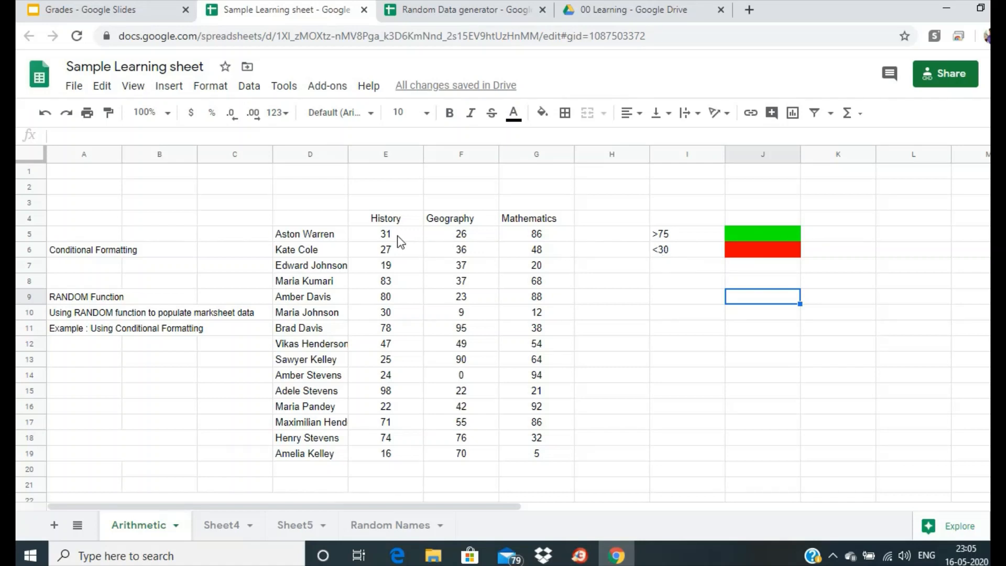
Step: Add a conditional formatting rule to the marks in E5:G19 for values greater than 75
{"action": "left_click_drag", "start_coordinate": [397, 235], "coordinate": [548, 459]}
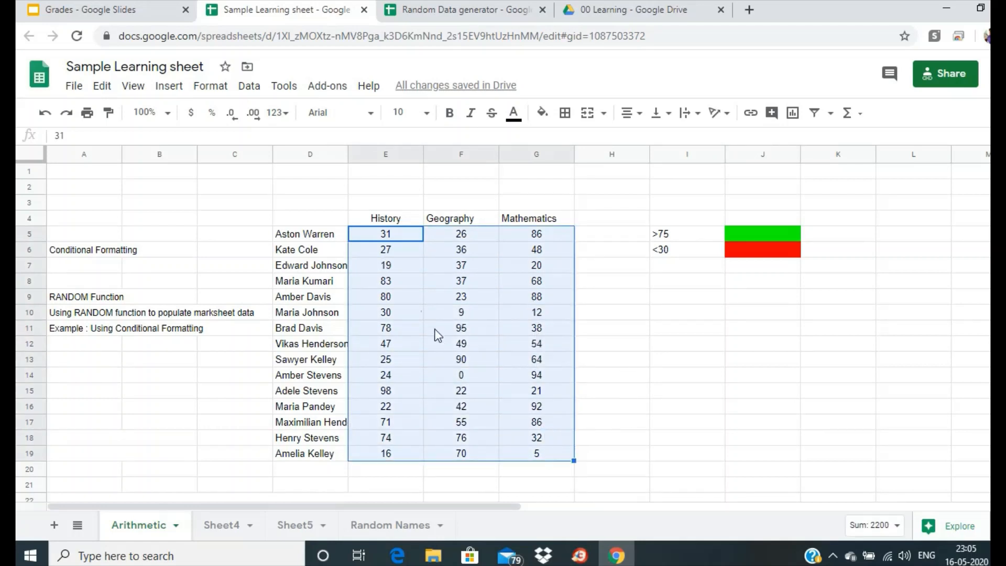
{"action": "right_click", "coordinate": [415, 240]}
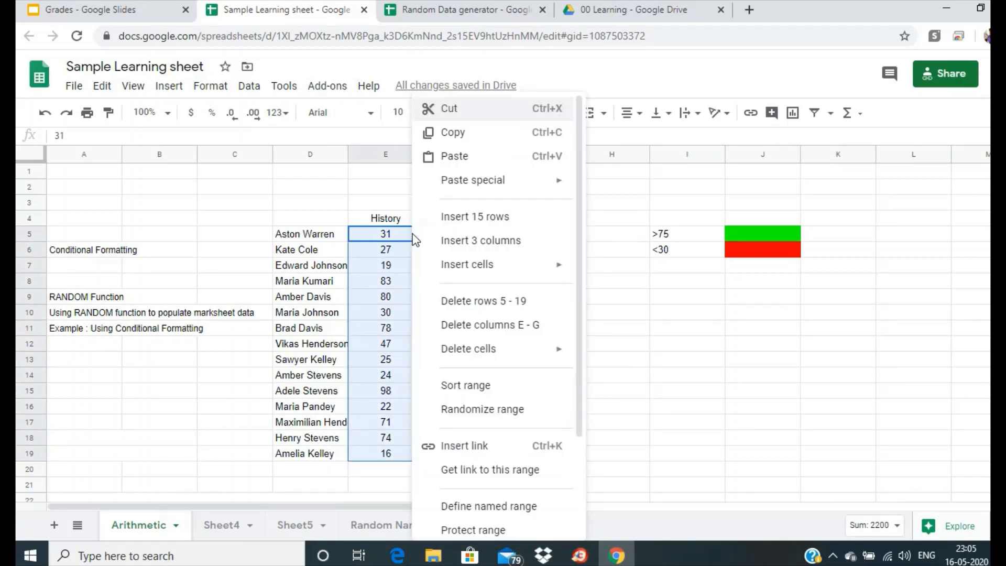
{"action": "scroll", "coordinate": [504, 251], "scroll_direction": "down", "scroll_amount": 3}
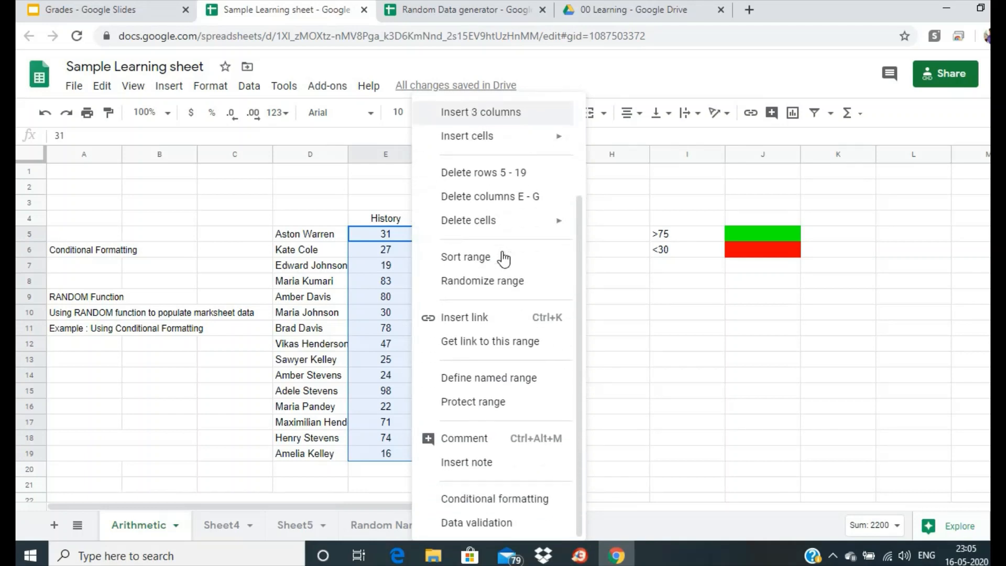
{"action": "left_click", "coordinate": [503, 500]}
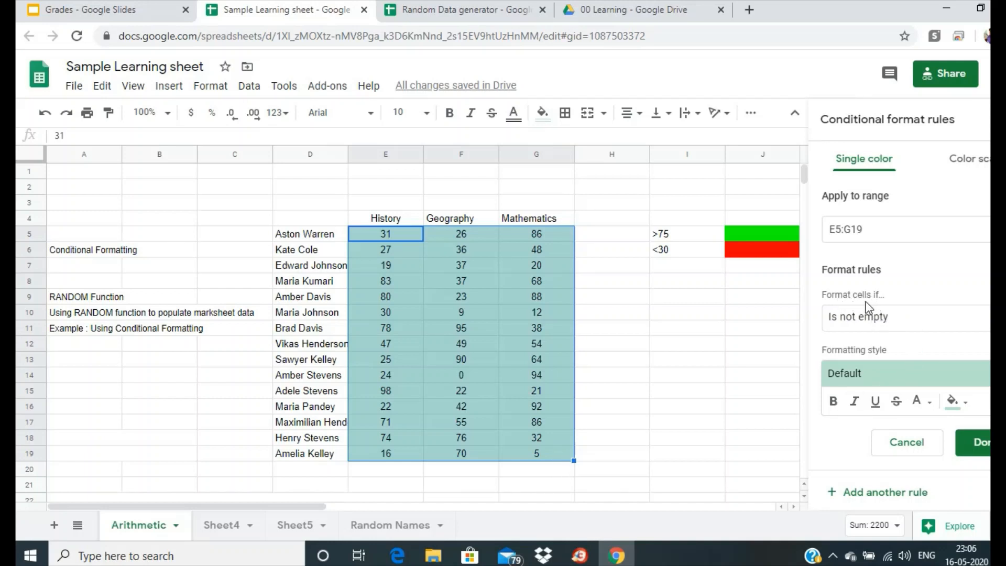
{"action": "left_click", "coordinate": [899, 320]}
{"action": "scroll", "coordinate": [911, 378], "scroll_direction": "down", "scroll_amount": 5}
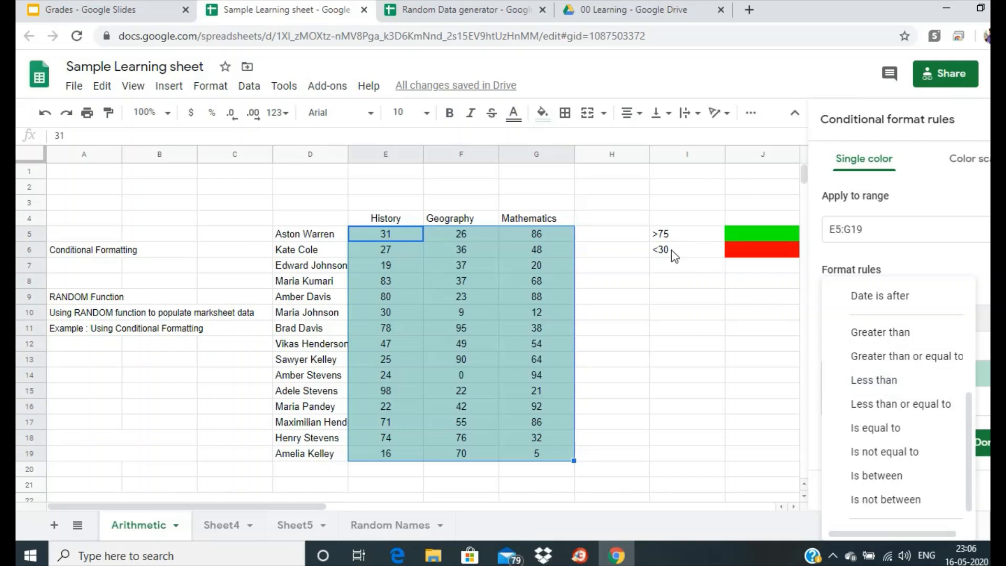
{"action": "left_click", "coordinate": [905, 336]}
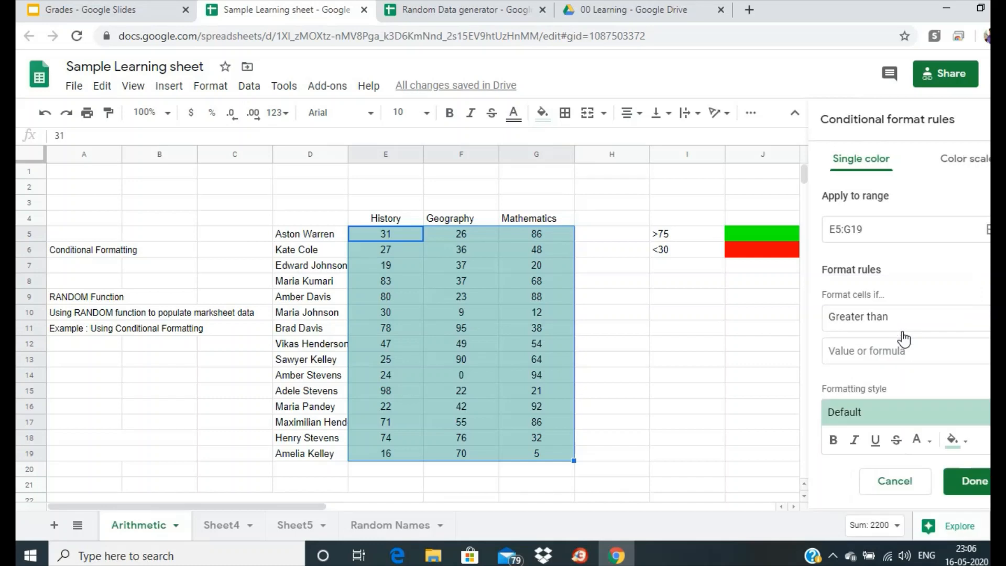
{"action": "left_click", "coordinate": [897, 350]}
{"action": "type", "text": "75"}
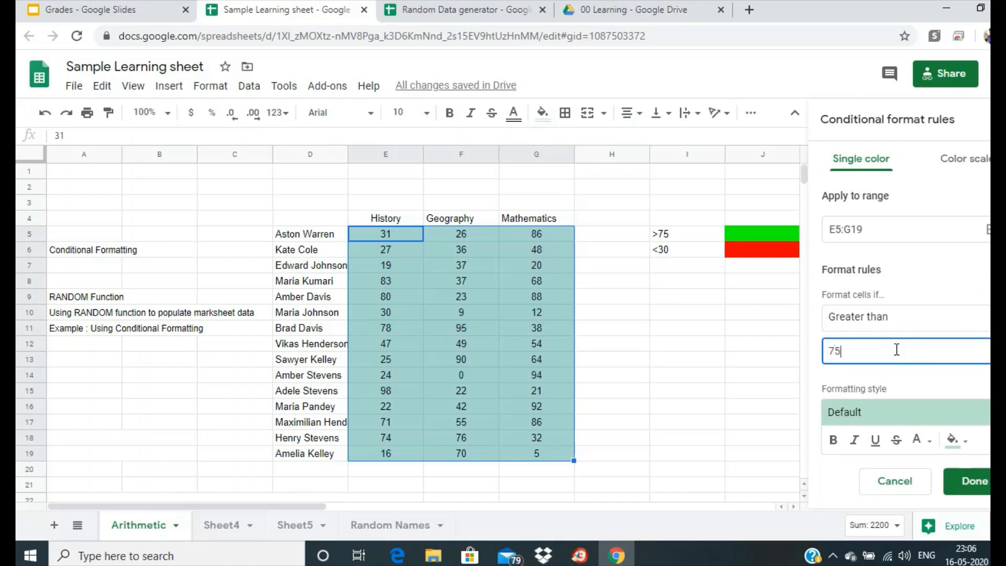
Step: Give the greater-than-75 rule a green fill and black text, and save the rule
{"action": "left_click", "coordinate": [955, 441]}
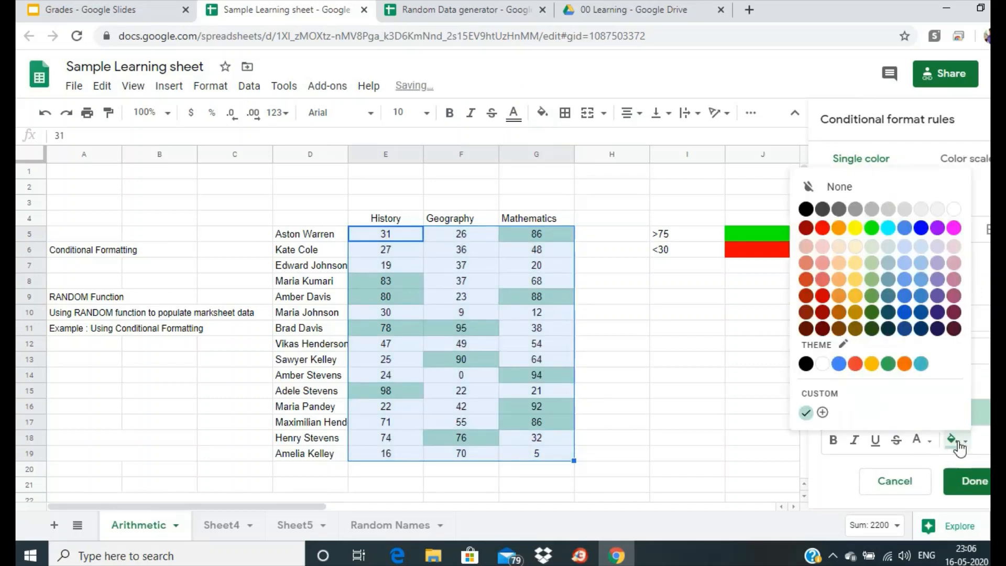
{"action": "left_click", "coordinate": [872, 229]}
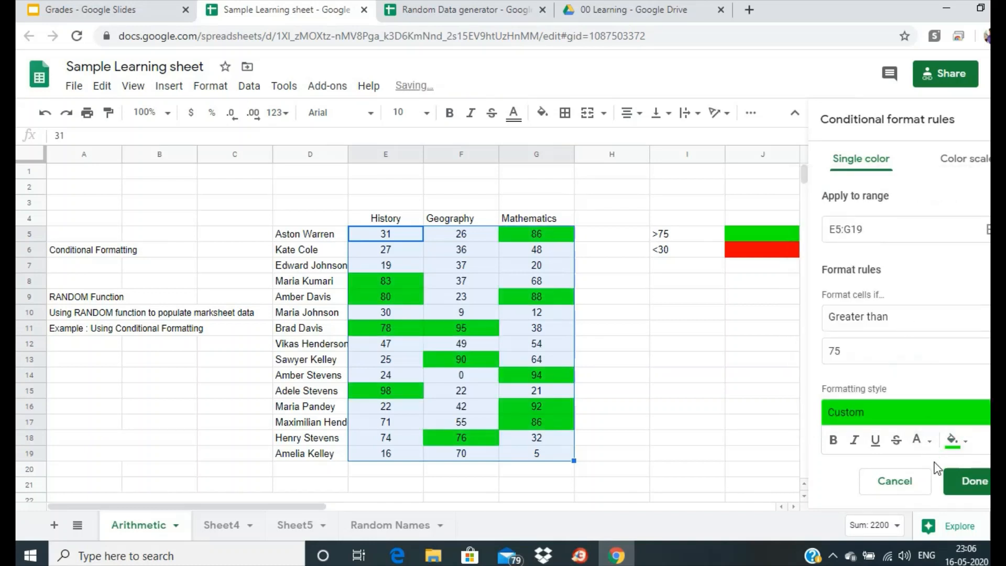
{"action": "left_click", "coordinate": [926, 443]}
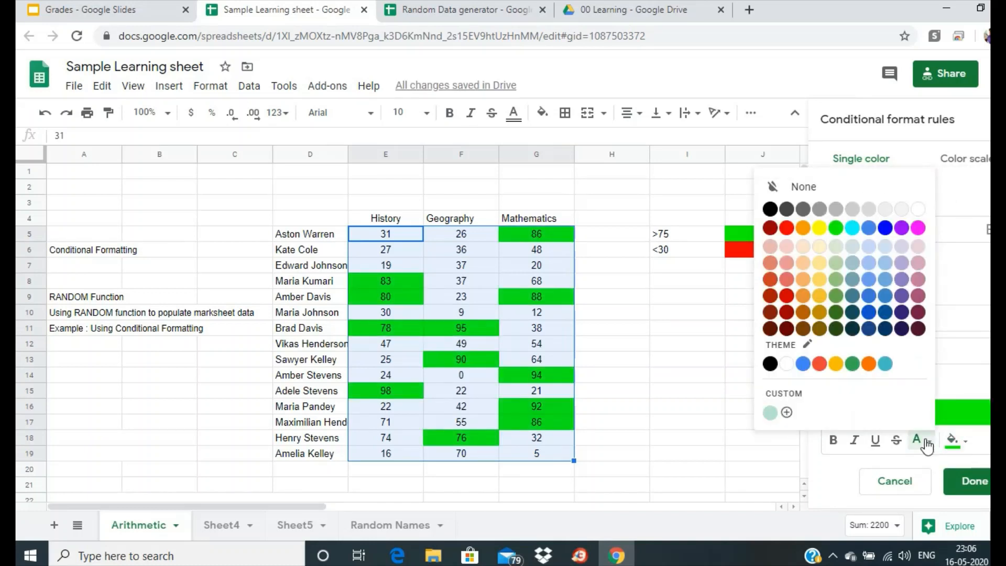
{"action": "left_click", "coordinate": [926, 444]}
{"action": "left_click", "coordinate": [929, 446]}
{"action": "left_click", "coordinate": [770, 208]}
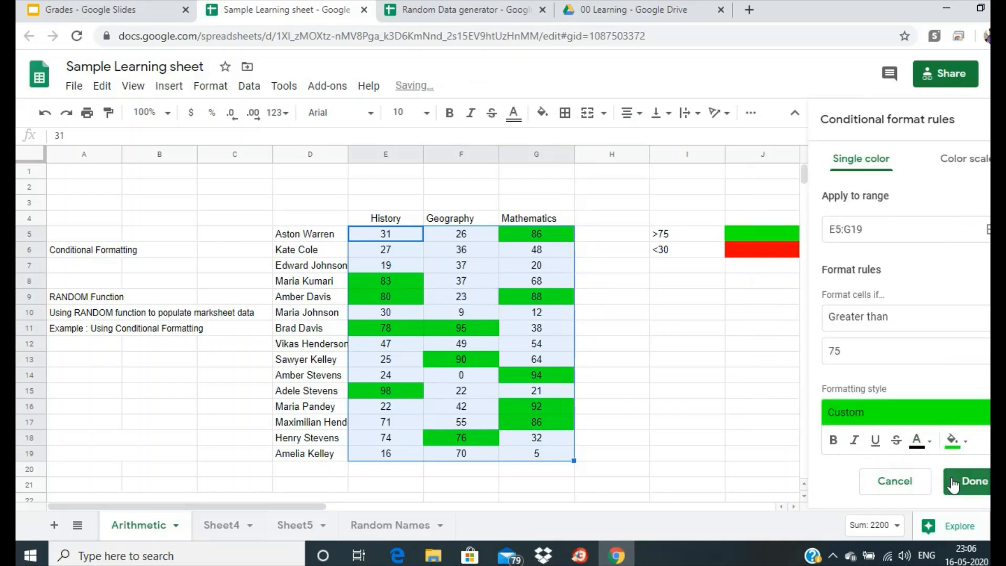
{"action": "left_click", "coordinate": [970, 492]}
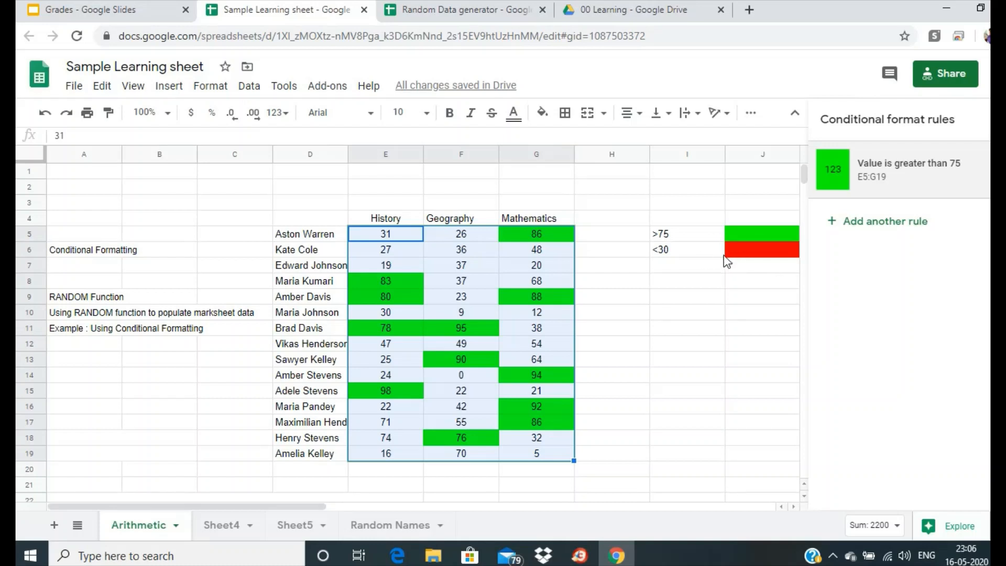
Step: Add a second conditional formatting rule to the marks in E5:G19 for values less than 35
{"action": "left_click", "coordinate": [872, 224]}
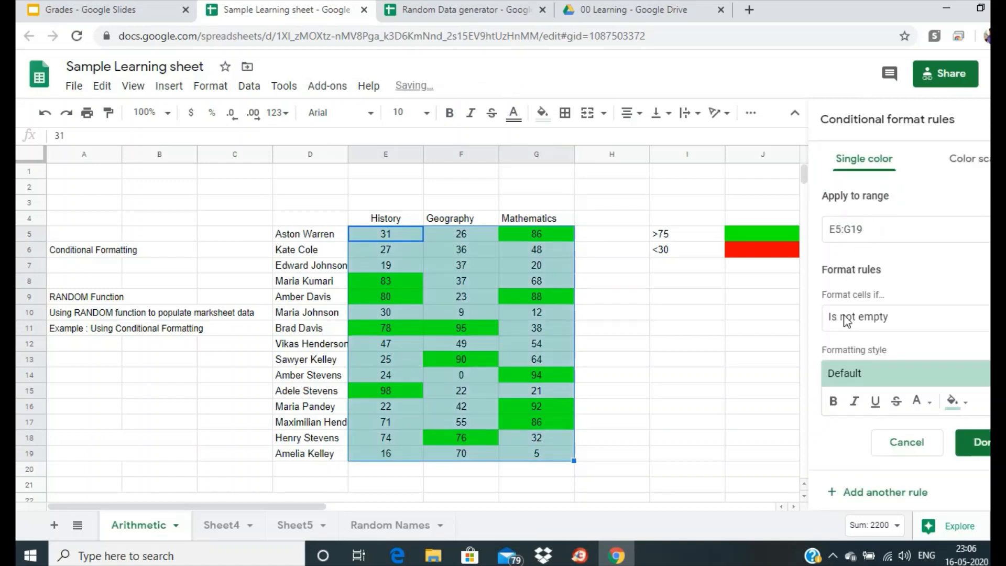
{"action": "left_click", "coordinate": [891, 320]}
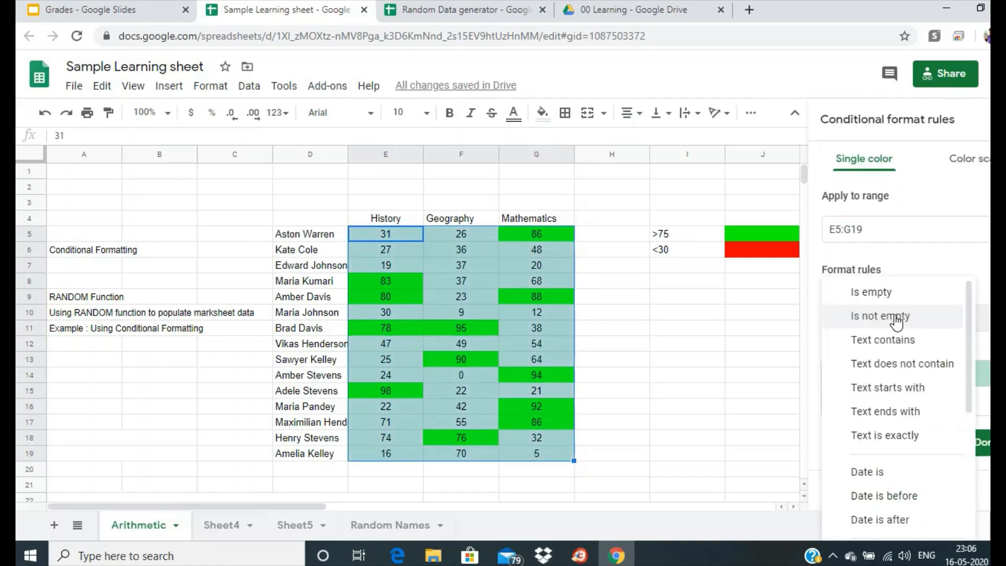
{"action": "scroll", "coordinate": [900, 404], "scroll_direction": "down", "scroll_amount": 4}
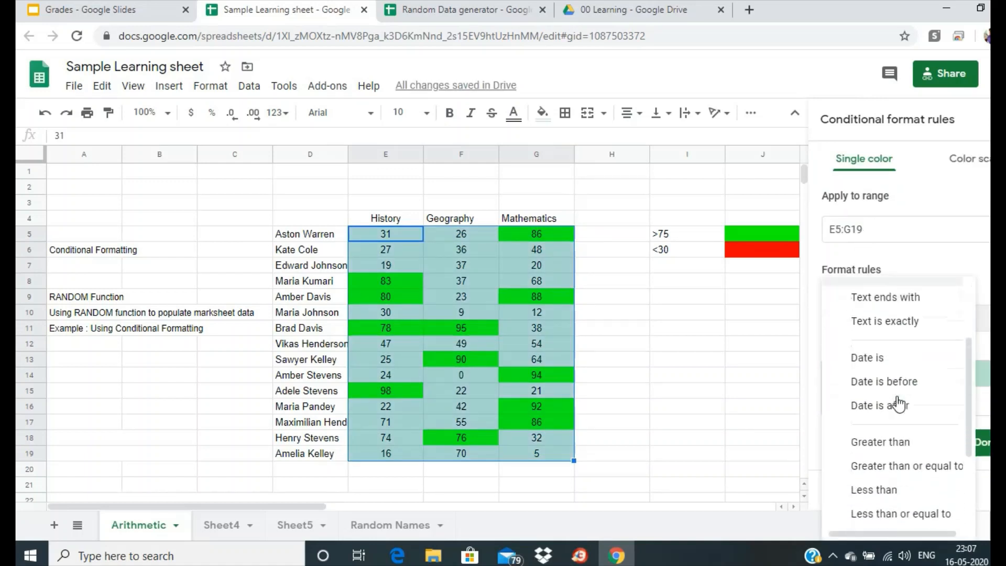
{"action": "left_click", "coordinate": [883, 381]}
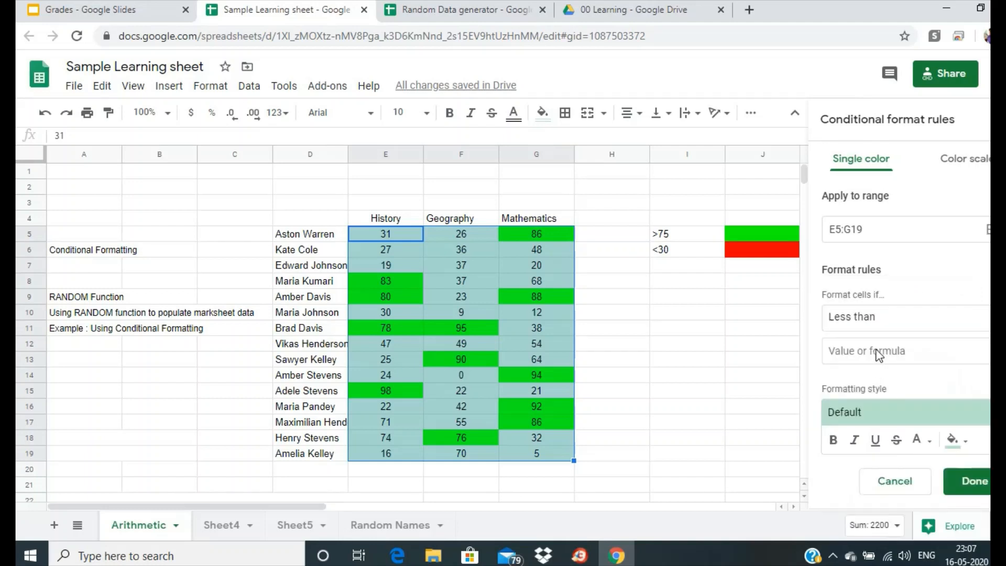
{"action": "left_click", "coordinate": [876, 349]}
{"action": "type", "text": "35"}
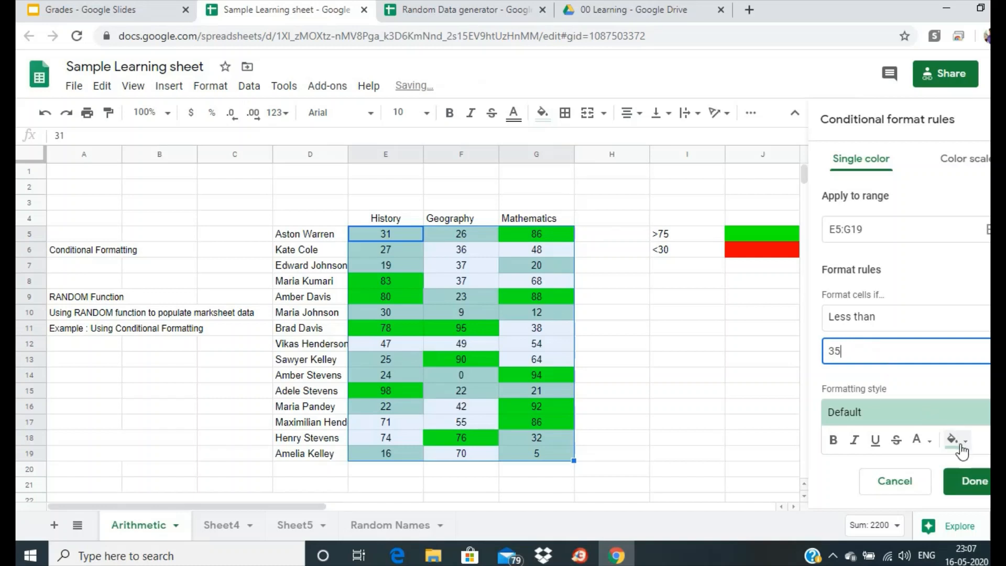
Step: Give the less-than-35 rule a red fill and black text, and save the rule
{"action": "left_click", "coordinate": [962, 443]}
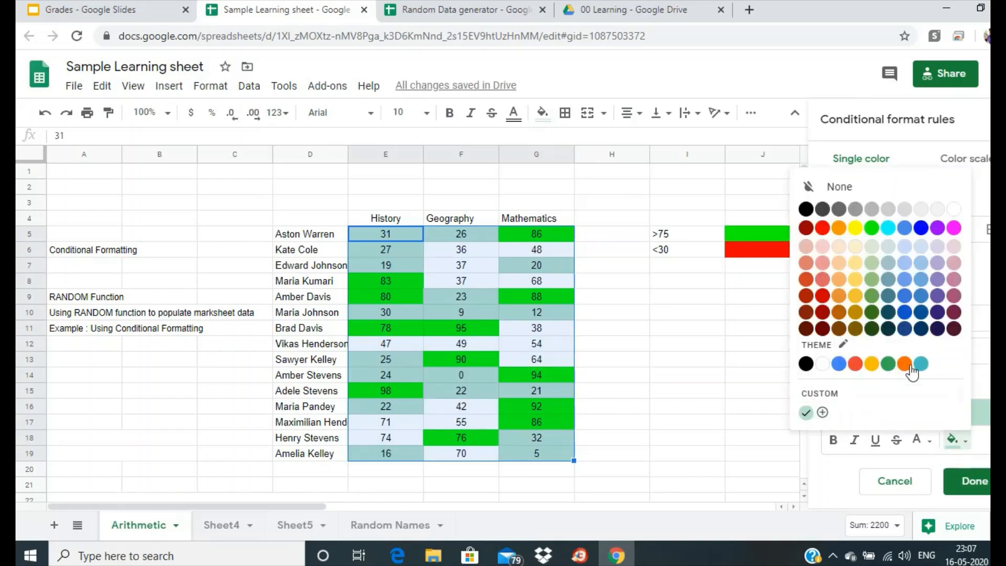
{"action": "left_click", "coordinate": [823, 230]}
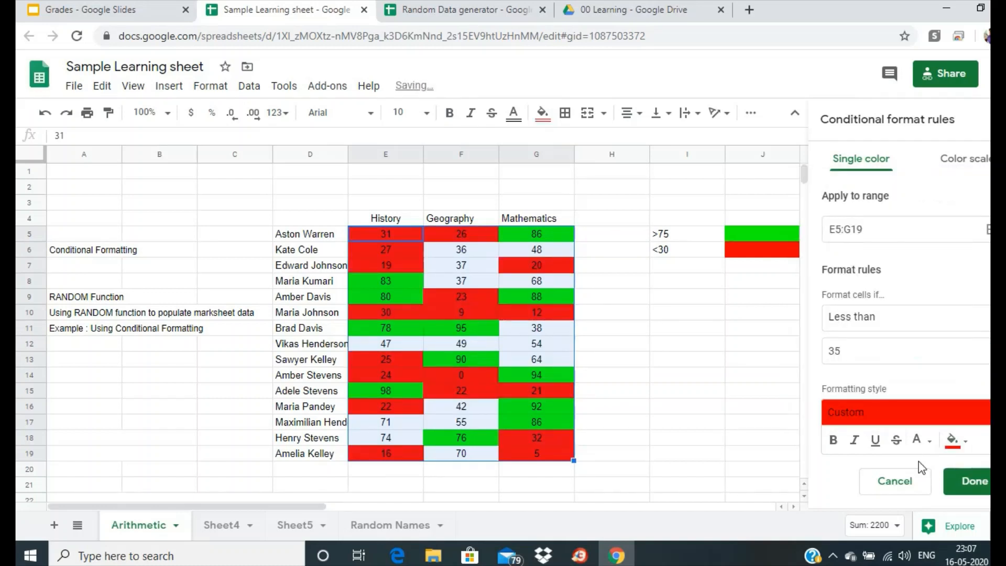
{"action": "left_click", "coordinate": [919, 440]}
{"action": "left_click", "coordinate": [770, 210]}
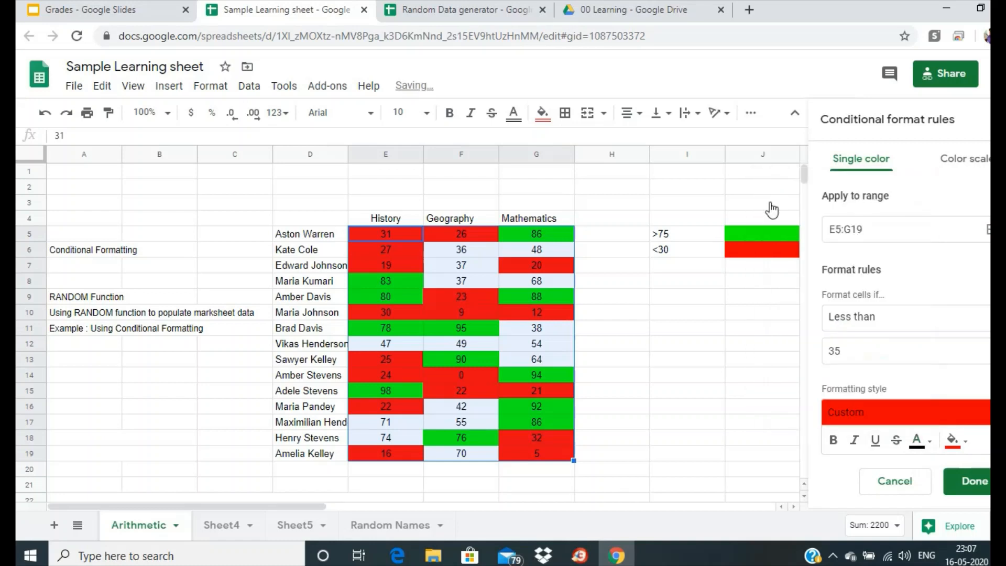
{"action": "left_click", "coordinate": [970, 487]}
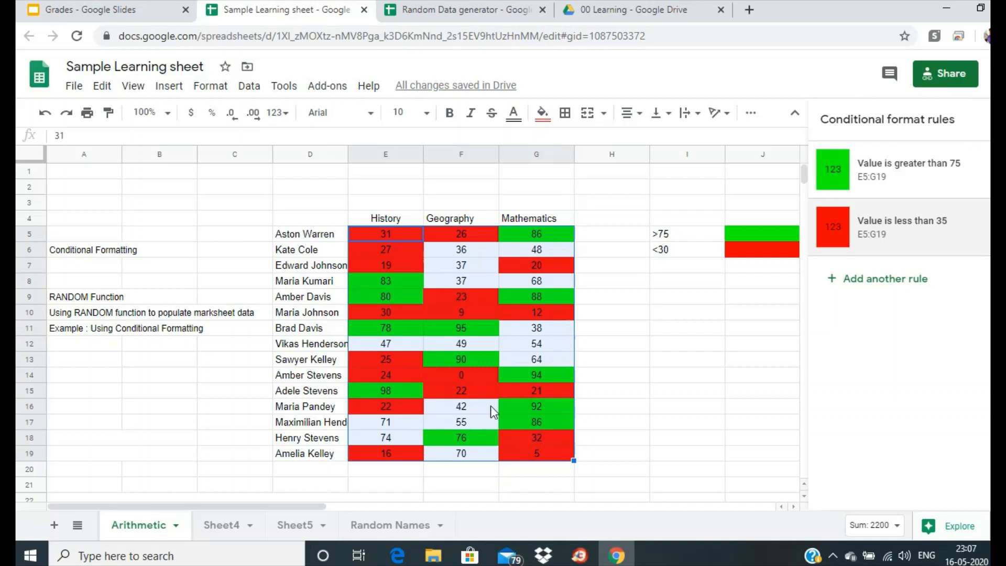
Step: Change the fill of the colour key cells J5:J6 to white
{"action": "left_click", "coordinate": [738, 229]}
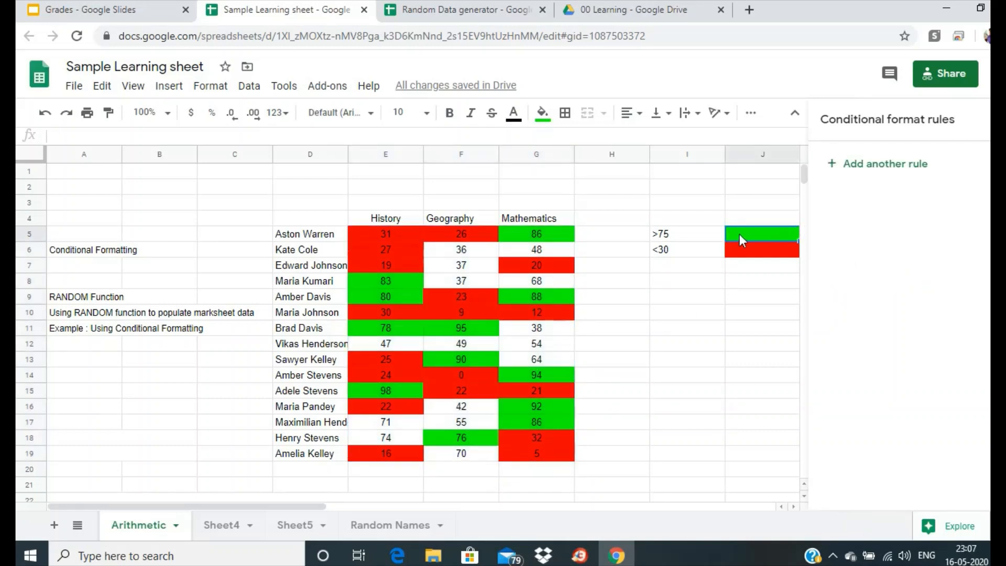
{"action": "left_click_drag", "start_coordinate": [740, 234], "coordinate": [740, 248]}
{"action": "left_click", "coordinate": [542, 112]}
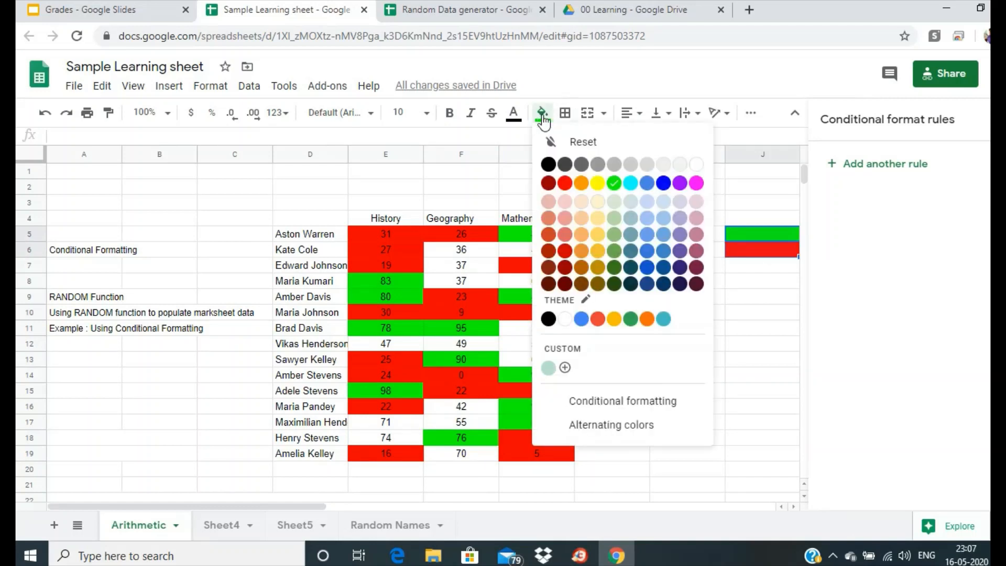
{"action": "left_click", "coordinate": [697, 165]}
Step: Enter the sample marks 85 in J5 and 20 in J6 beside the criteria
{"action": "left_click", "coordinate": [758, 237]}
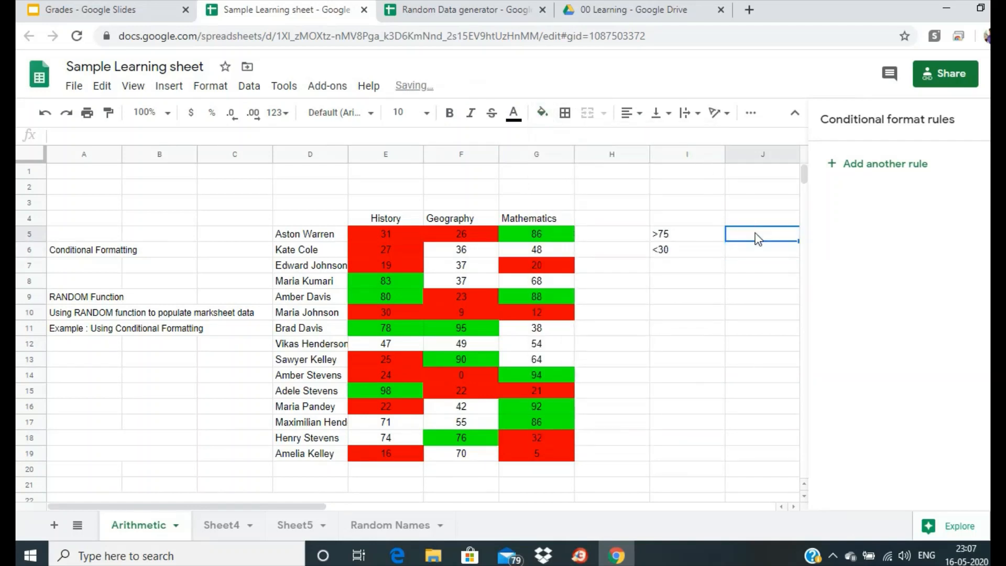
{"action": "type", "text": "85"}
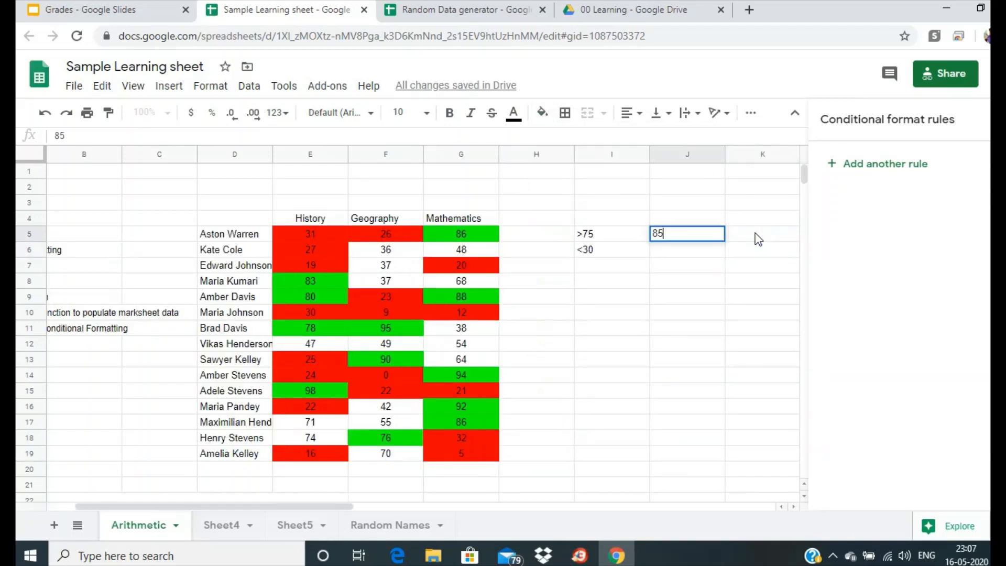
{"action": "key", "text": "Return"}
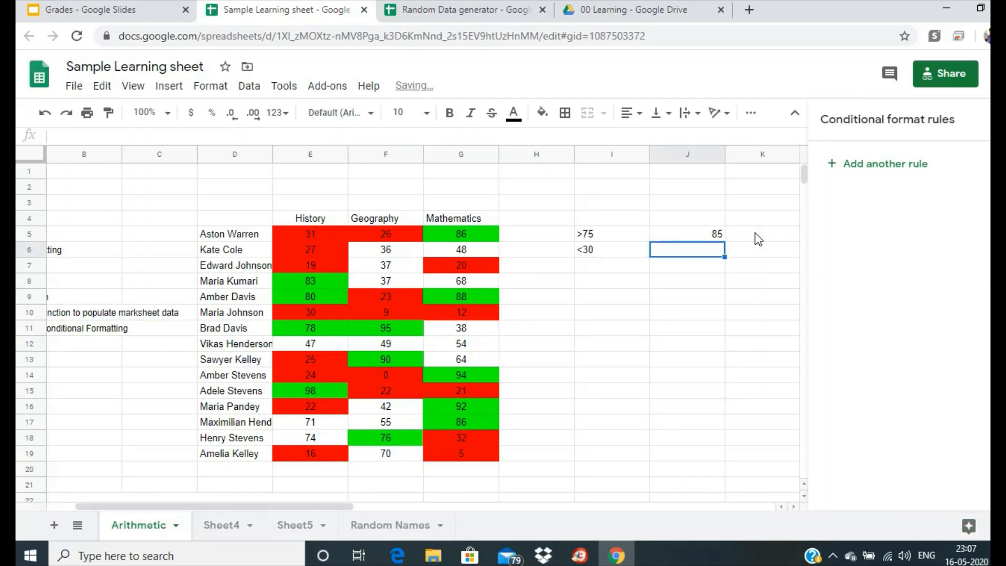
{"action": "type", "text": "20"}
{"action": "key", "text": "Return"}
Step: Colour the sample mark in J5 with green text and the one in J6 with red text
{"action": "left_click", "coordinate": [706, 240]}
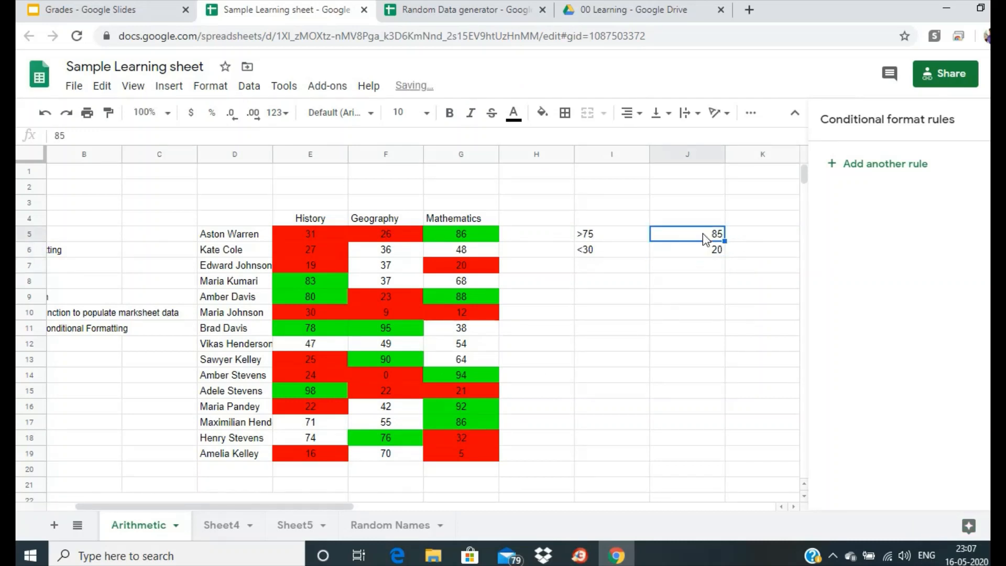
{"action": "left_click", "coordinate": [515, 121]}
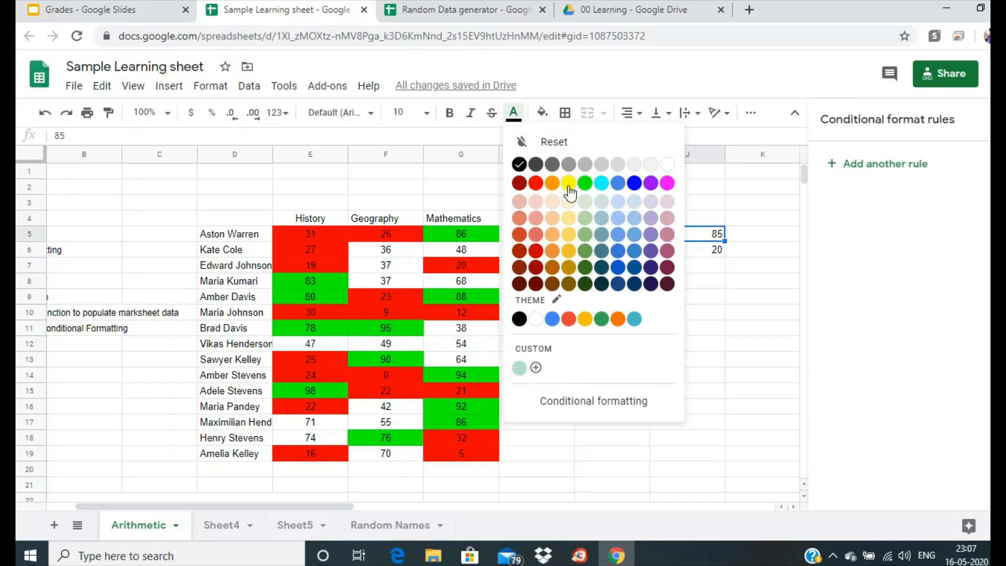
{"action": "left_click", "coordinate": [585, 184]}
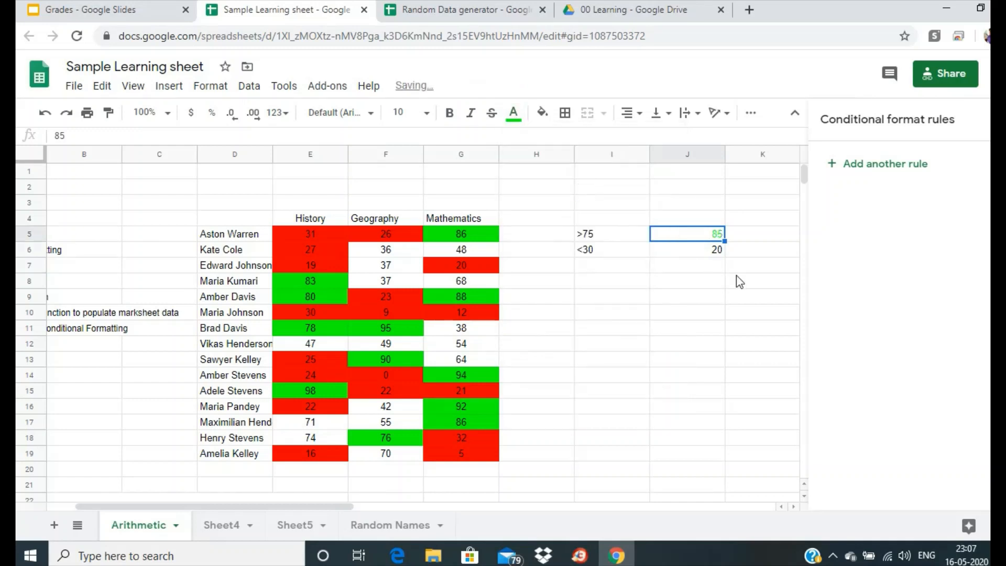
{"action": "left_click", "coordinate": [699, 257]}
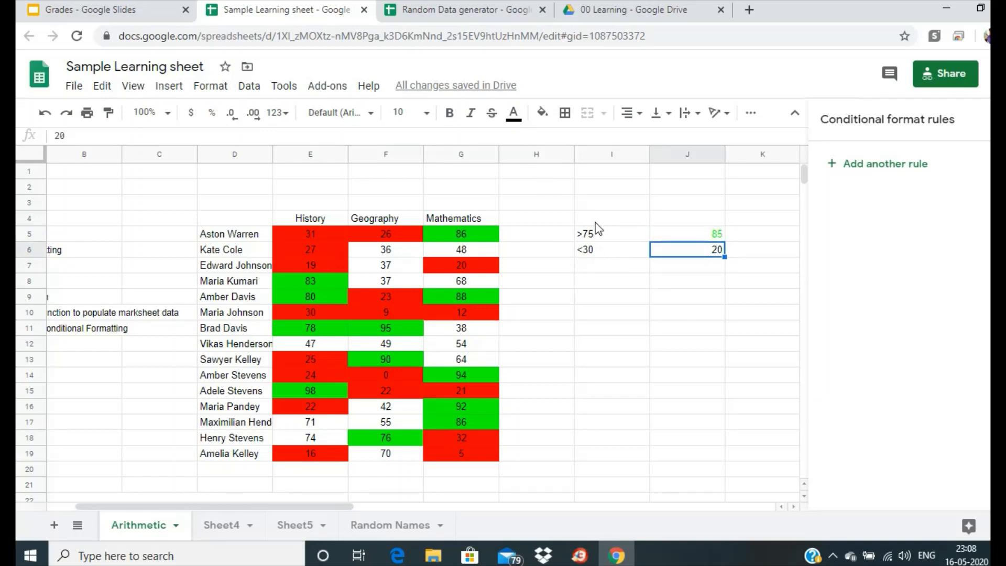
{"action": "left_click", "coordinate": [544, 114]}
{"action": "left_click", "coordinate": [545, 115]}
{"action": "left_click", "coordinate": [515, 113]}
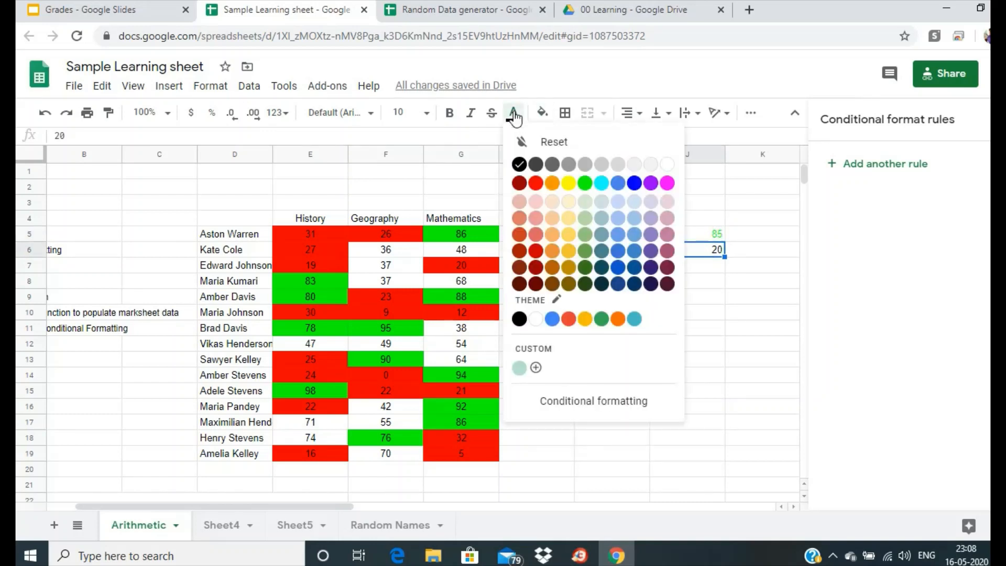
{"action": "left_click", "coordinate": [531, 183]}
{"action": "left_click", "coordinate": [667, 288]}
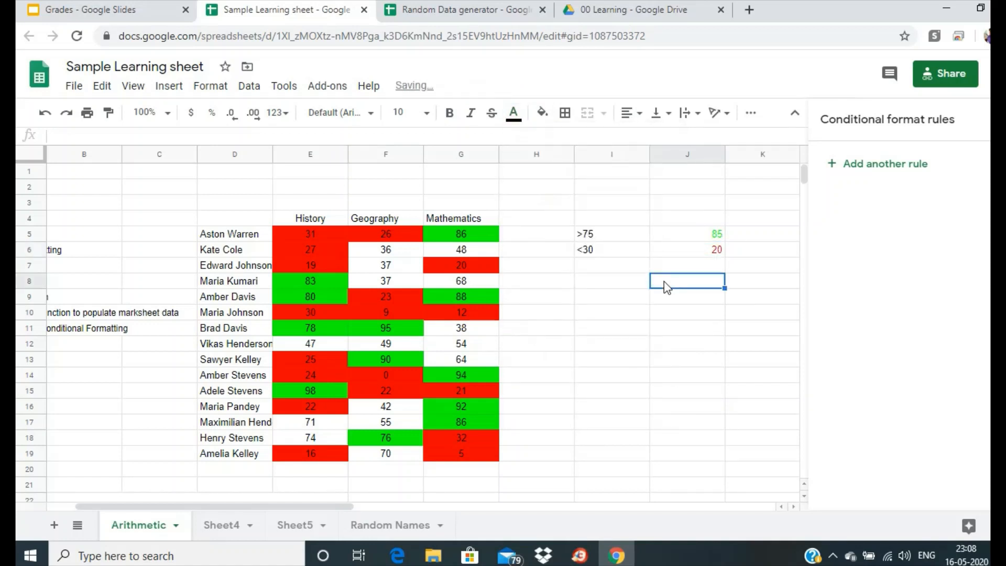
Step: Edit the greater-than-75 rule on E5:G19 to use a white fill with green text, and save it
{"action": "left_click", "coordinate": [709, 238]}
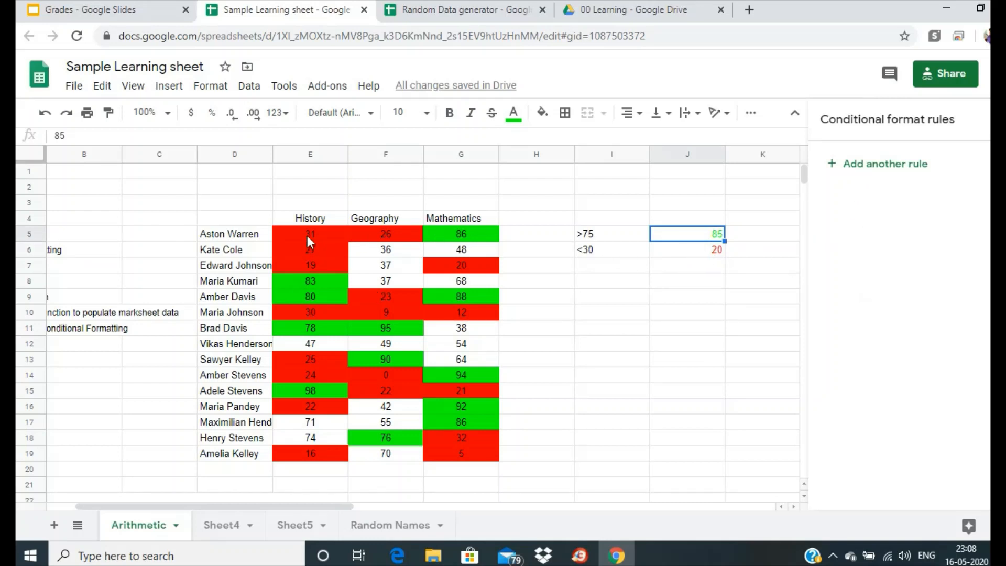
{"action": "left_click_drag", "start_coordinate": [307, 235], "coordinate": [467, 457]}
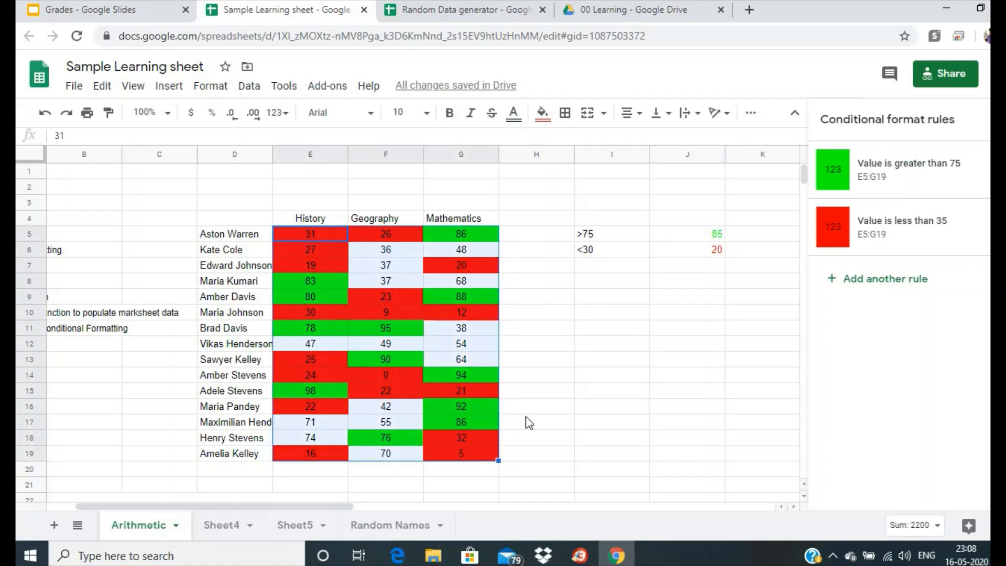
{"action": "left_click", "coordinate": [870, 179]}
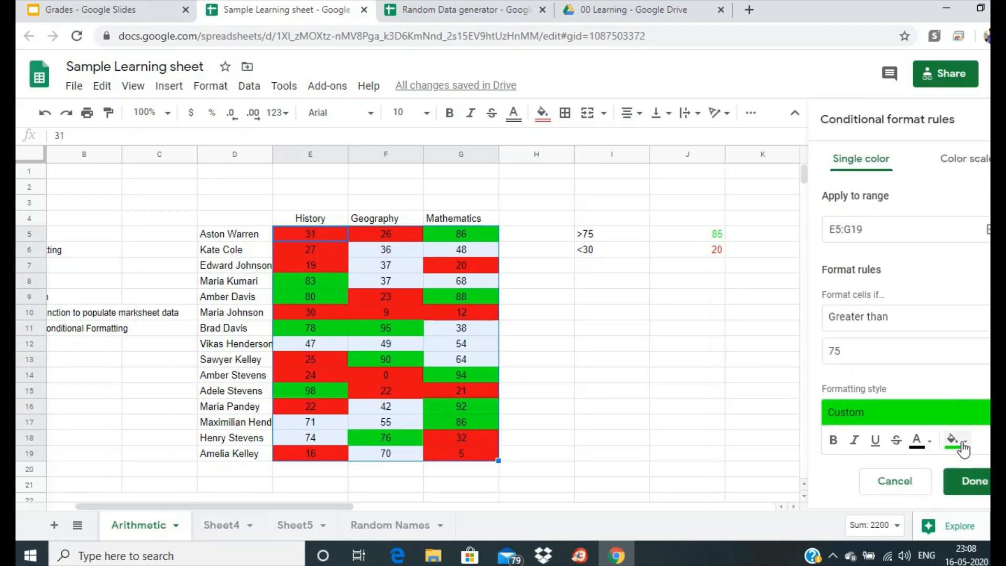
{"action": "left_click", "coordinate": [964, 446]}
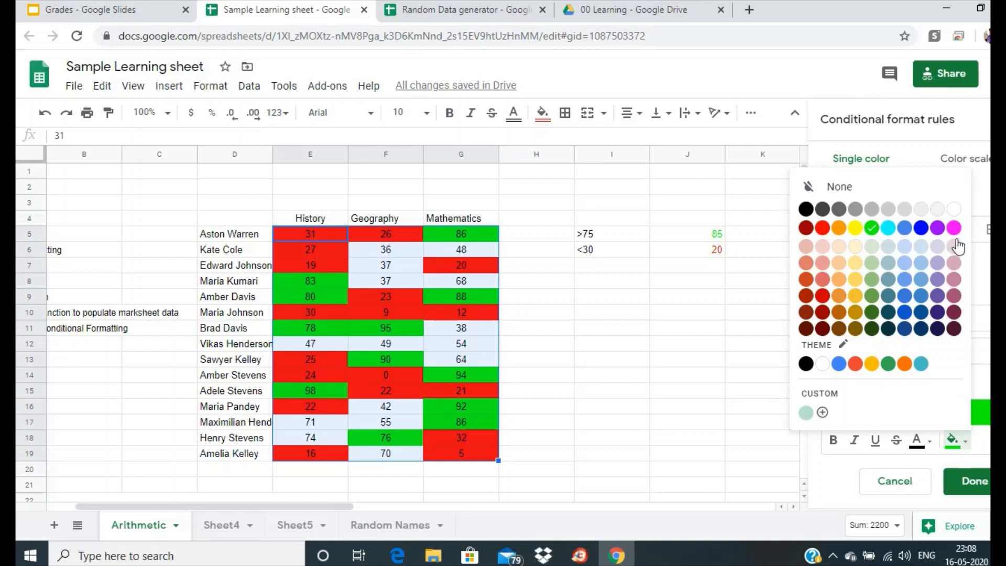
{"action": "left_click", "coordinate": [953, 211]}
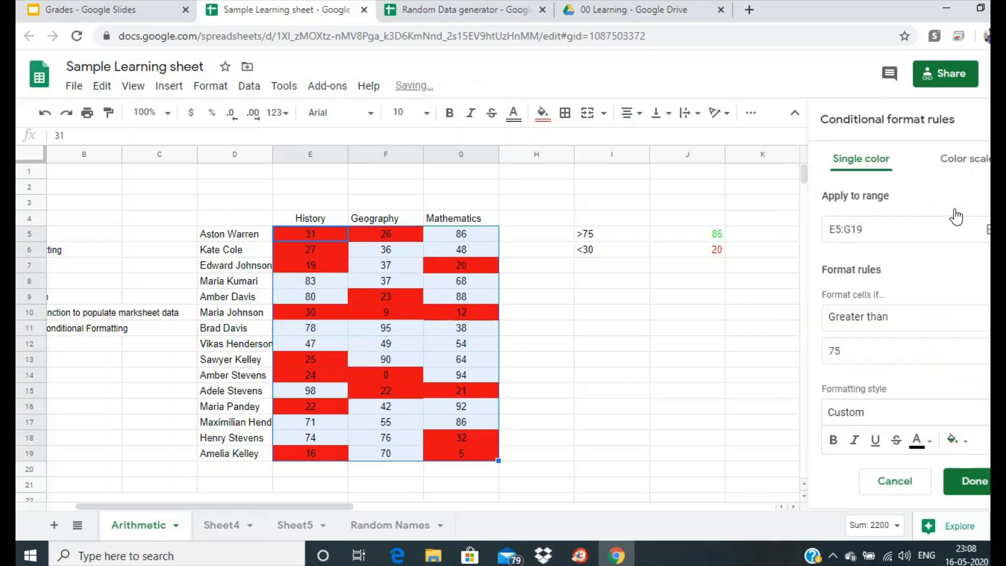
{"action": "left_click", "coordinate": [920, 441]}
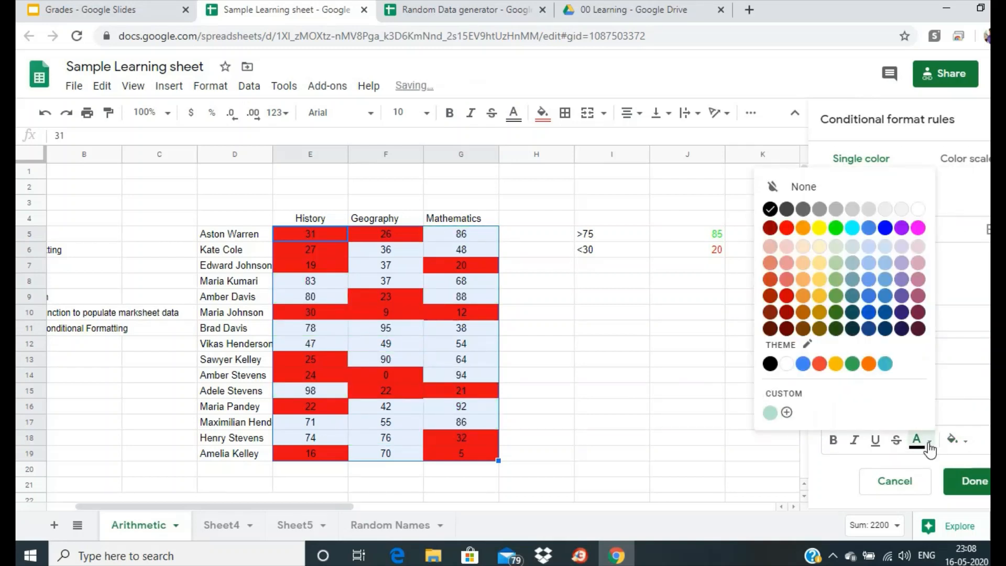
{"action": "left_click", "coordinate": [836, 228]}
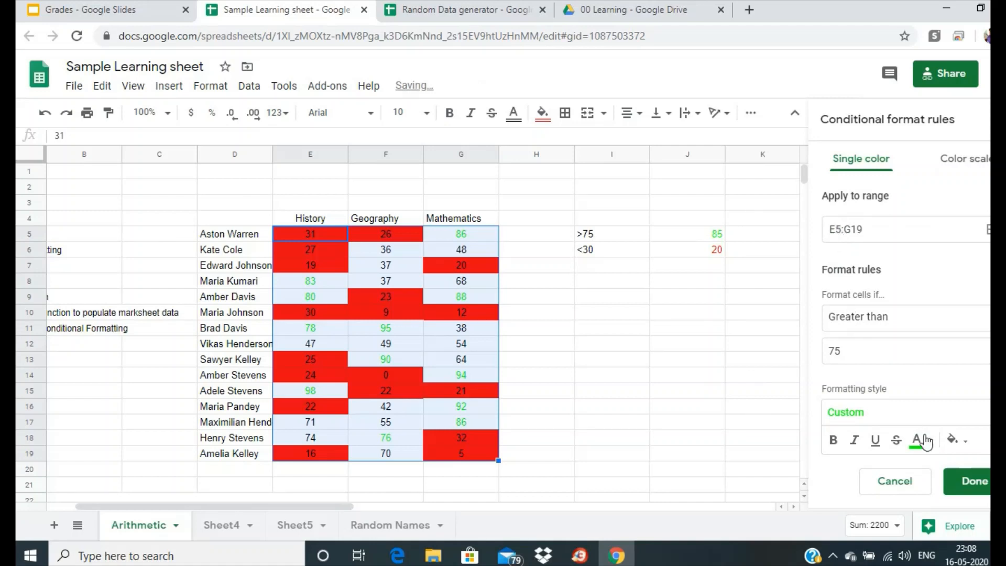
{"action": "left_click", "coordinate": [973, 481]}
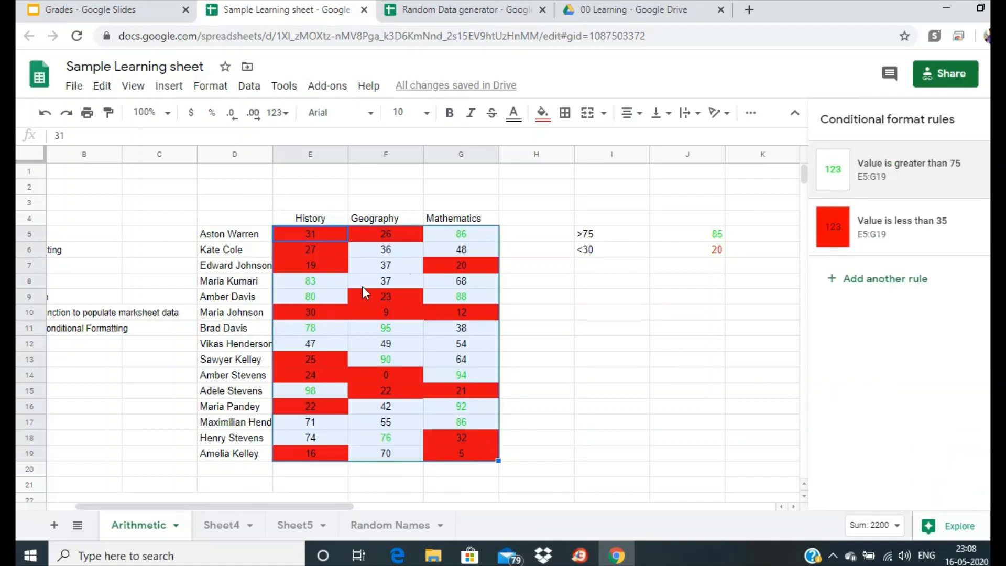
Step: Edit the less-than-35 rule on the marks to use a white fill with red text, and save it
{"action": "left_click", "coordinate": [877, 243]}
{"action": "left_click", "coordinate": [957, 444]}
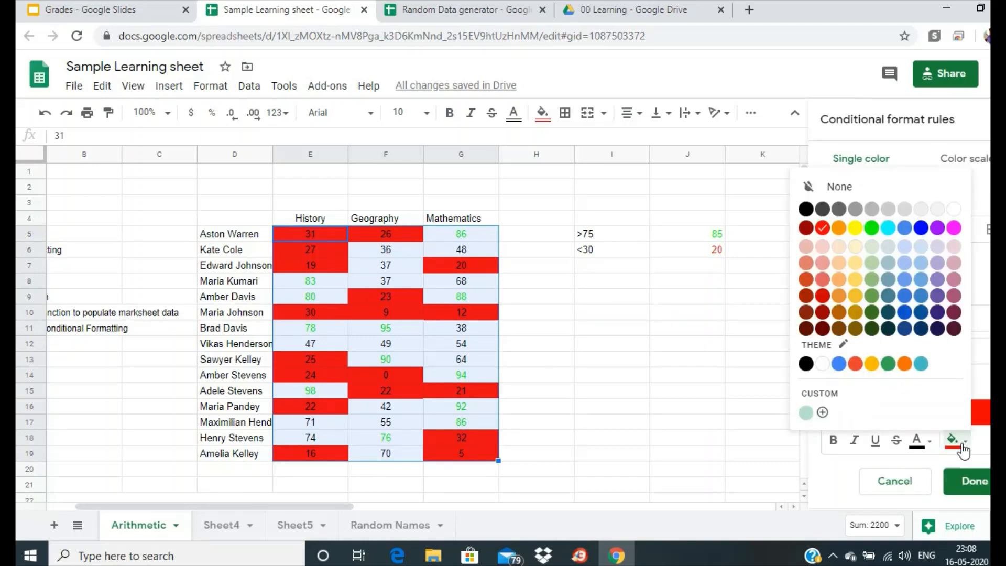
{"action": "left_click", "coordinate": [954, 210]}
{"action": "left_click", "coordinate": [931, 445]}
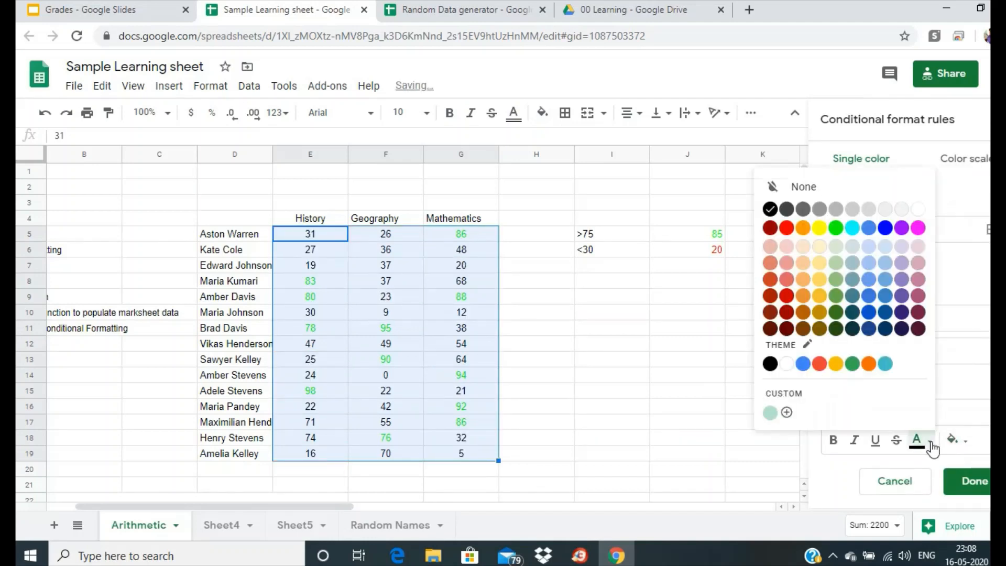
{"action": "left_click", "coordinate": [789, 234]}
{"action": "left_click", "coordinate": [975, 482]}
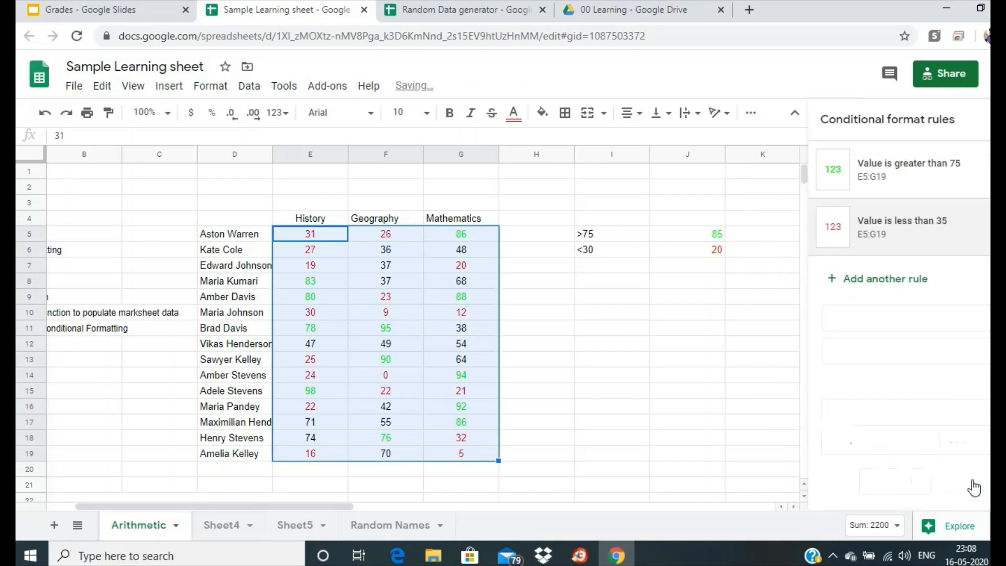
{"action": "left_click", "coordinate": [704, 376]}
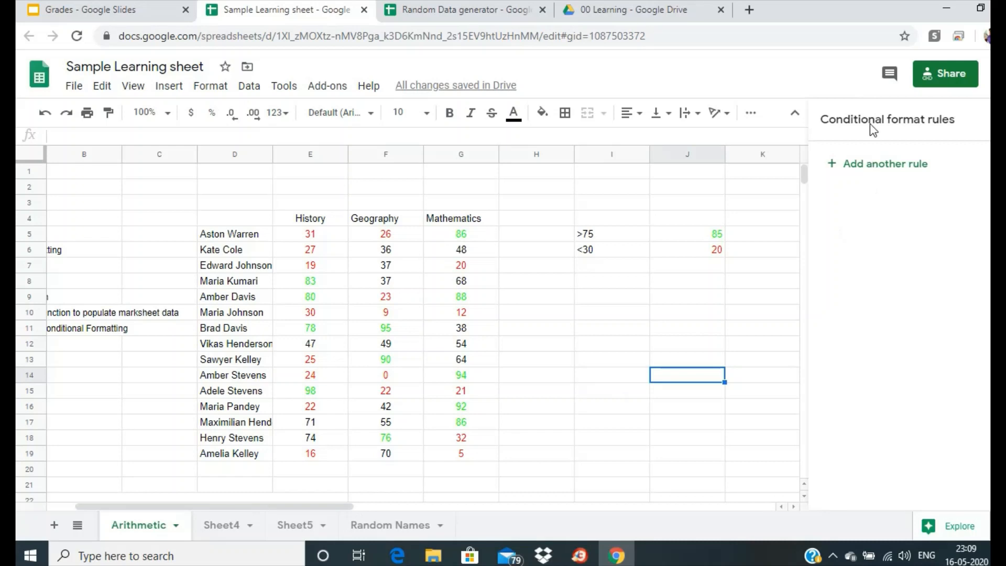
Step: Switch to the Grades presentation in Google Slides and go to the AND, OR, IF Function slide
{"action": "left_click_drag", "start_coordinate": [338, 507], "coordinate": [312, 514]}
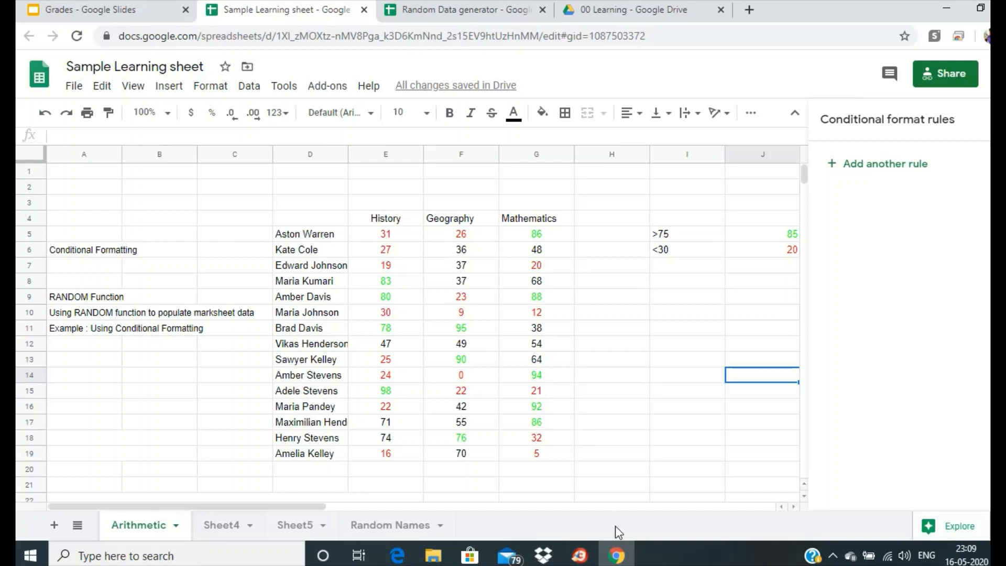
{"action": "left_click", "coordinate": [126, 14]}
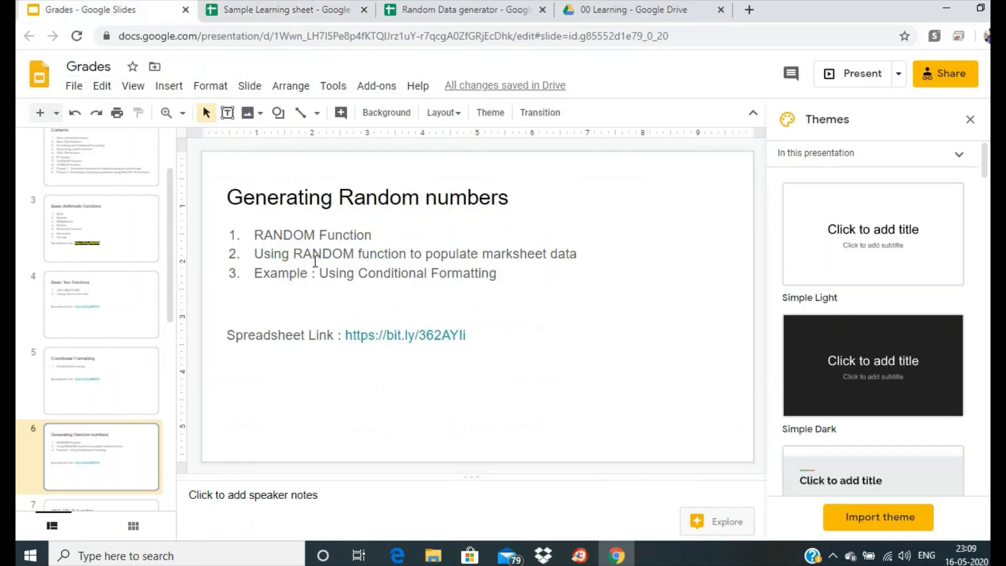
{"action": "key", "text": "Down"}
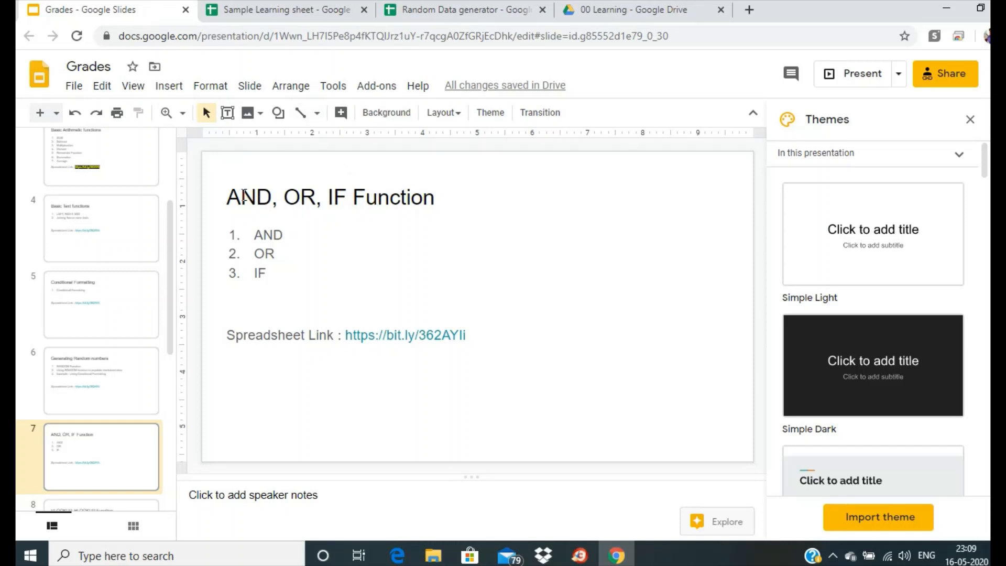
Step: Switch to the Sample Learning sheet and clear the >75 and <30 sample entries from I5:J6
{"action": "left_click", "coordinate": [291, 12]}
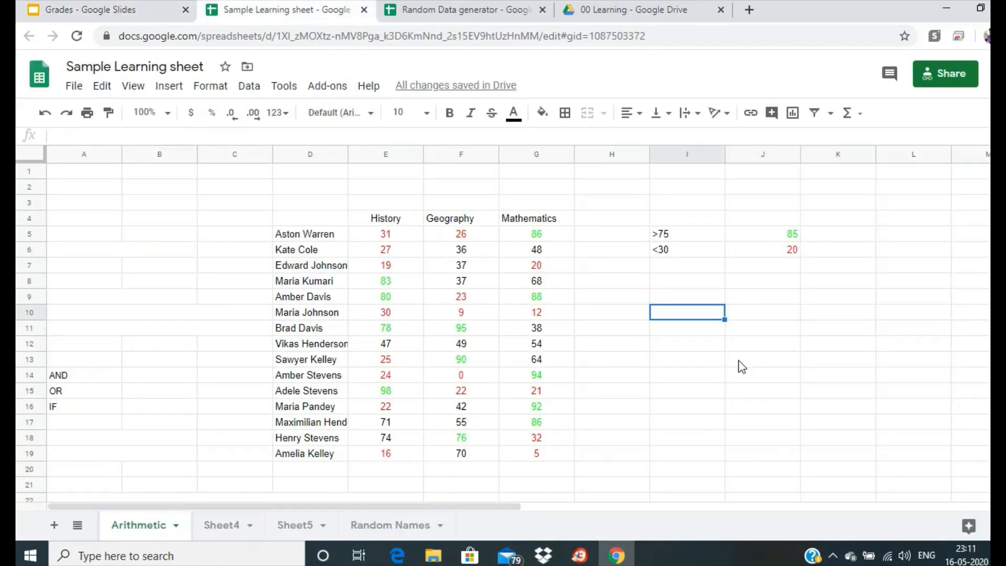
{"action": "left_click_drag", "start_coordinate": [669, 235], "coordinate": [772, 258]}
{"action": "key", "text": "Delete"}
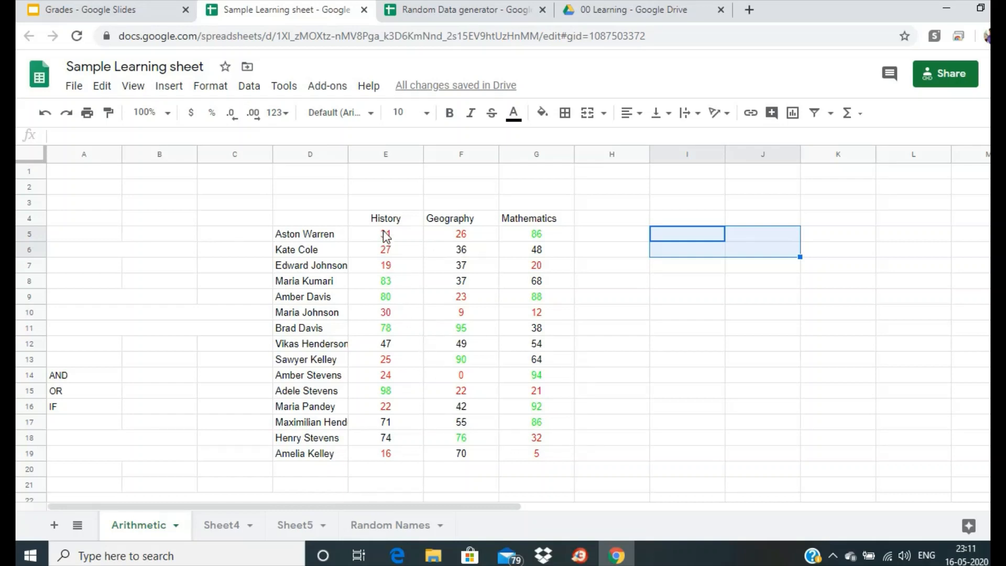
Step: Open the conditional formatting rules that apply to the subject marks in E5:G19
{"action": "left_click_drag", "start_coordinate": [383, 234], "coordinate": [536, 455]}
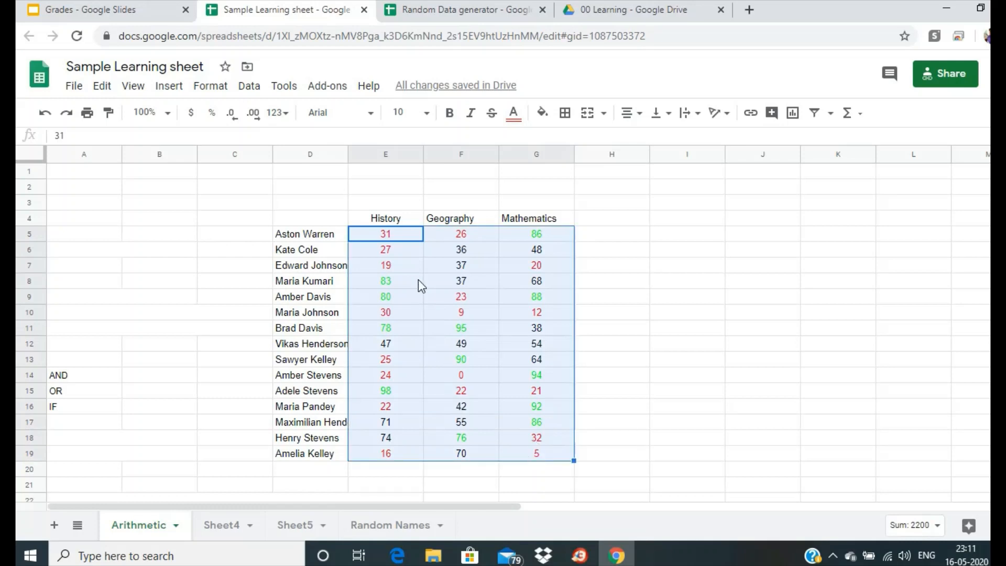
{"action": "right_click", "coordinate": [408, 234]}
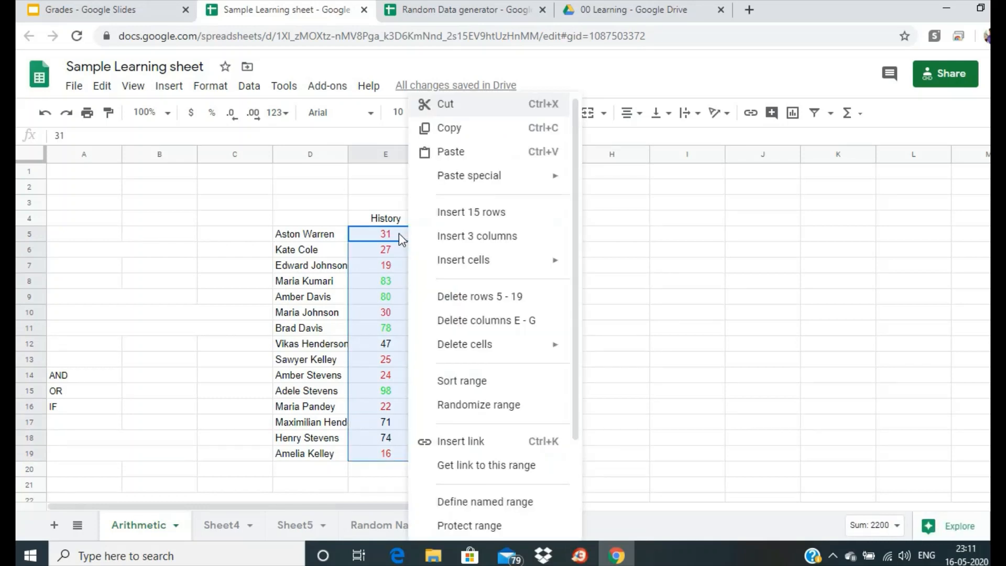
{"action": "scroll", "coordinate": [453, 388], "scroll_direction": "down", "scroll_amount": 3}
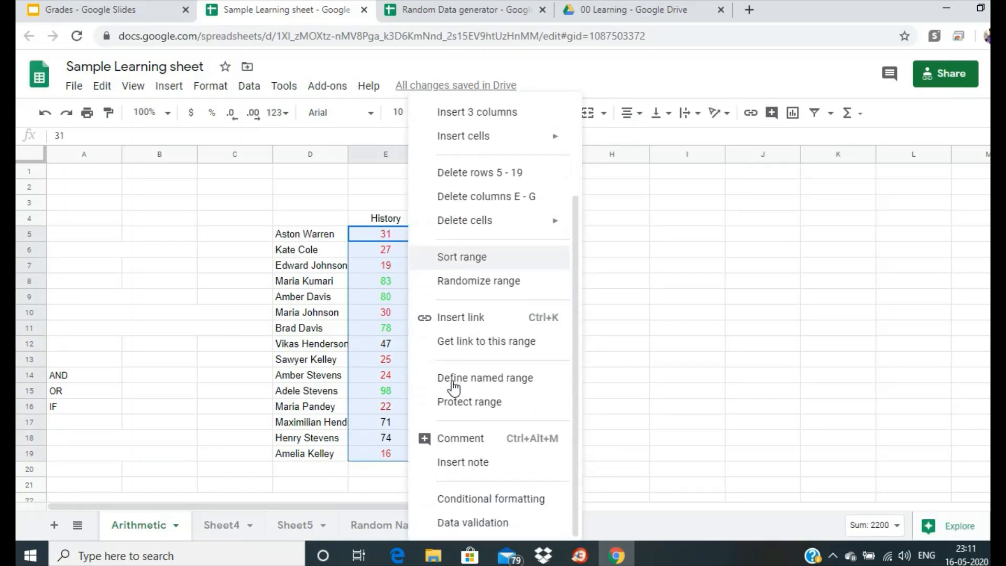
{"action": "left_click", "coordinate": [486, 501]}
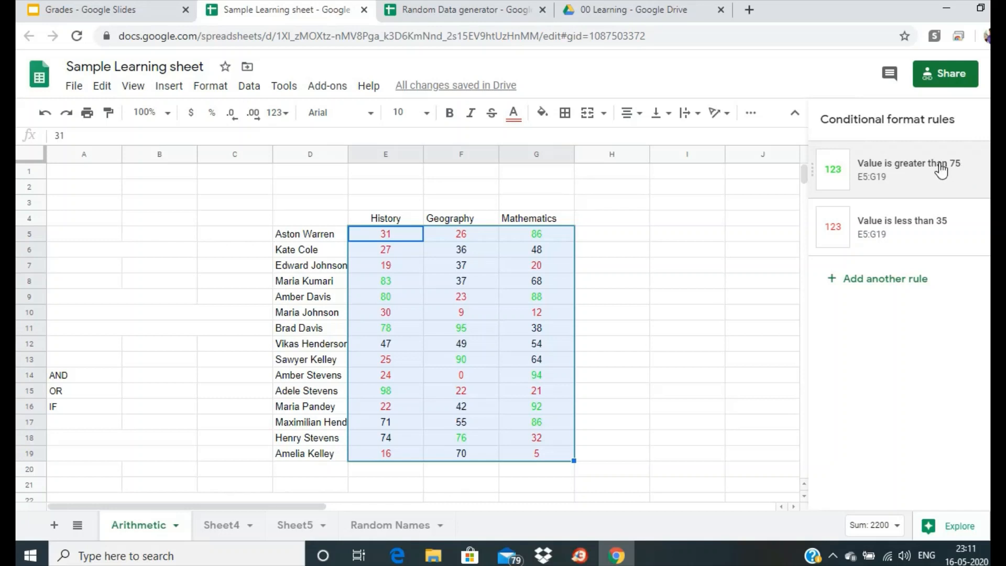
Step: Remove both conditional formatting rules, greater than 75 and less than 35, from E5:G19 and close the rules list
{"action": "left_click", "coordinate": [986, 169]}
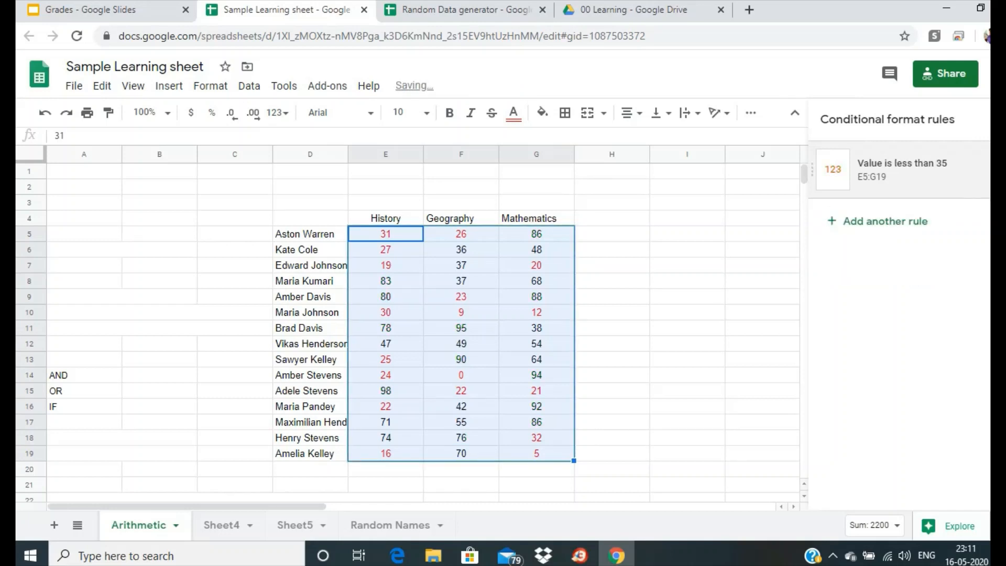
{"action": "left_click", "coordinate": [987, 169]}
{"action": "left_click", "coordinate": [705, 243]}
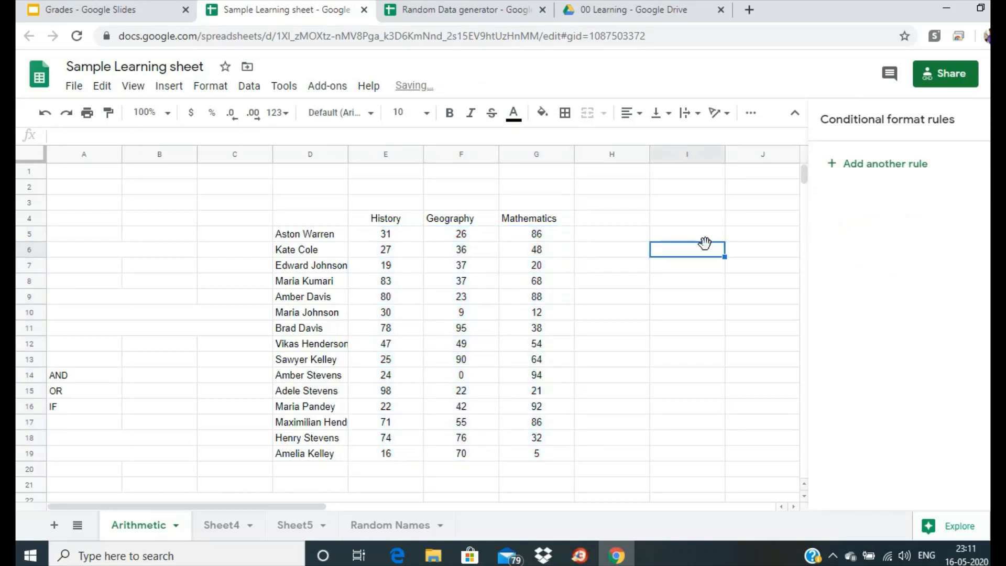
{"action": "left_click", "coordinate": [990, 120]}
{"action": "left_click", "coordinate": [819, 280]}
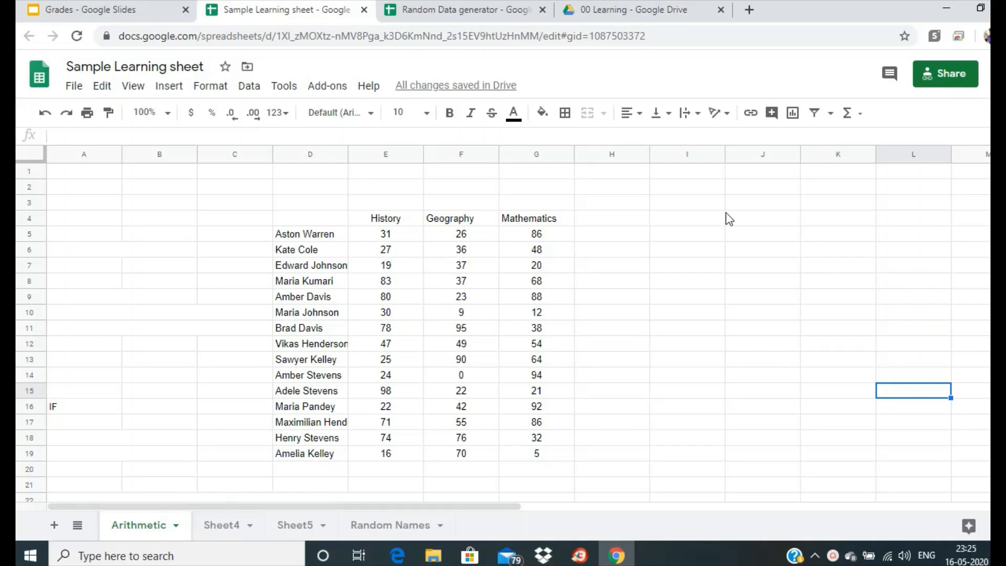
Step: Enter the text heading ">75 in History" in cell I4, with a leading apostrophe
{"action": "left_click", "coordinate": [704, 223]}
{"action": "type", "text": "'"}
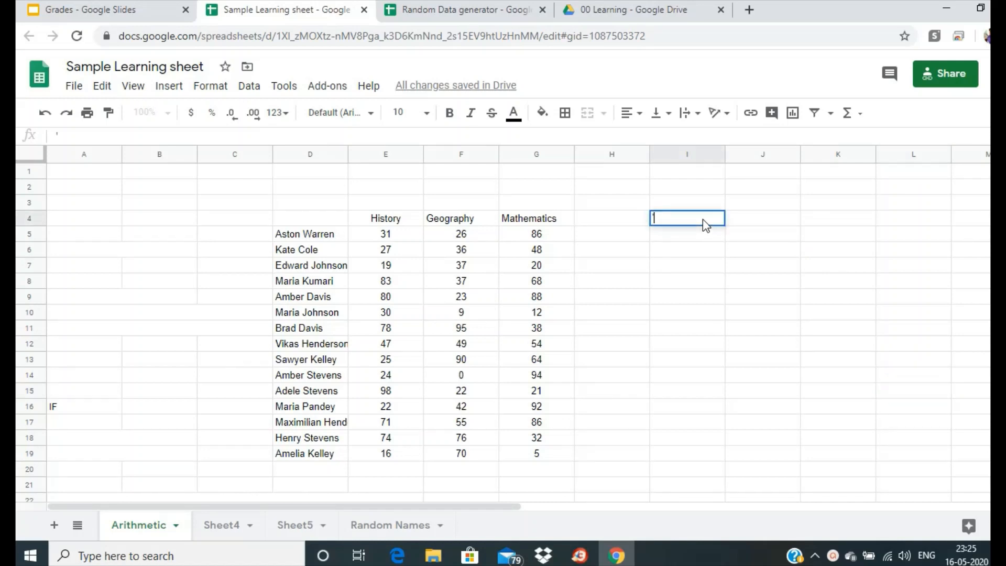
{"action": "type", "text": ">75 in History"}
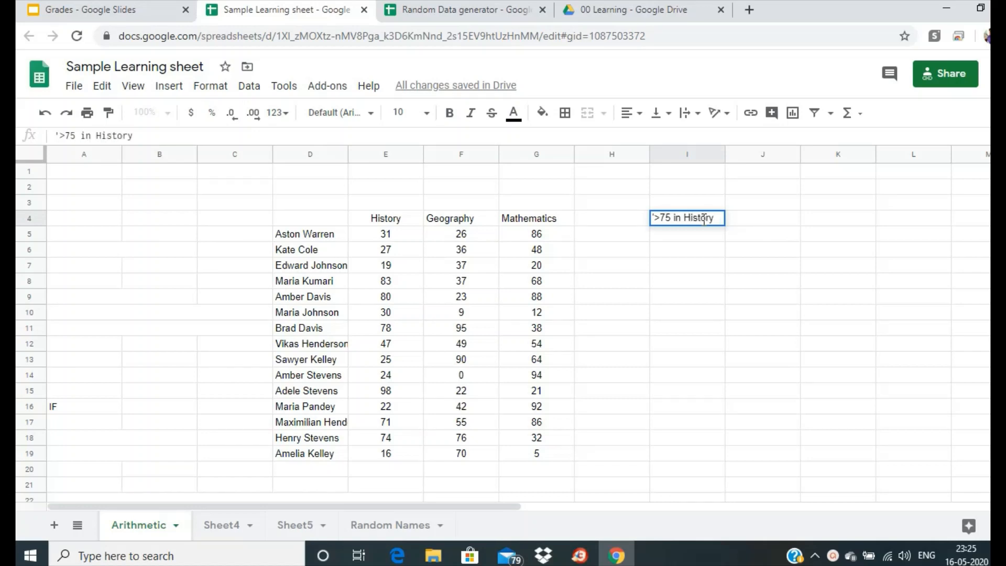
{"action": "key", "text": "Return"}
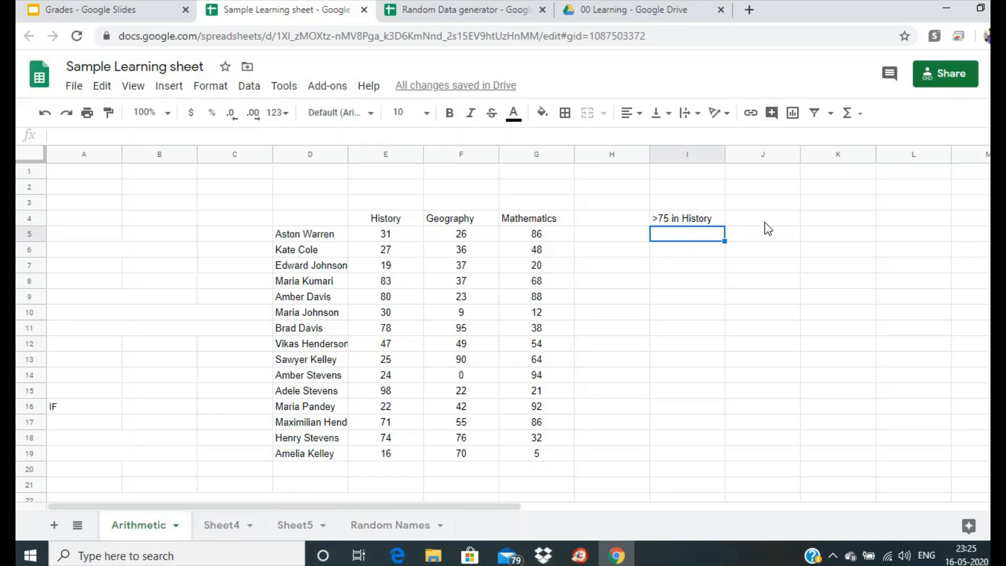
{"action": "left_click", "coordinate": [775, 239]}
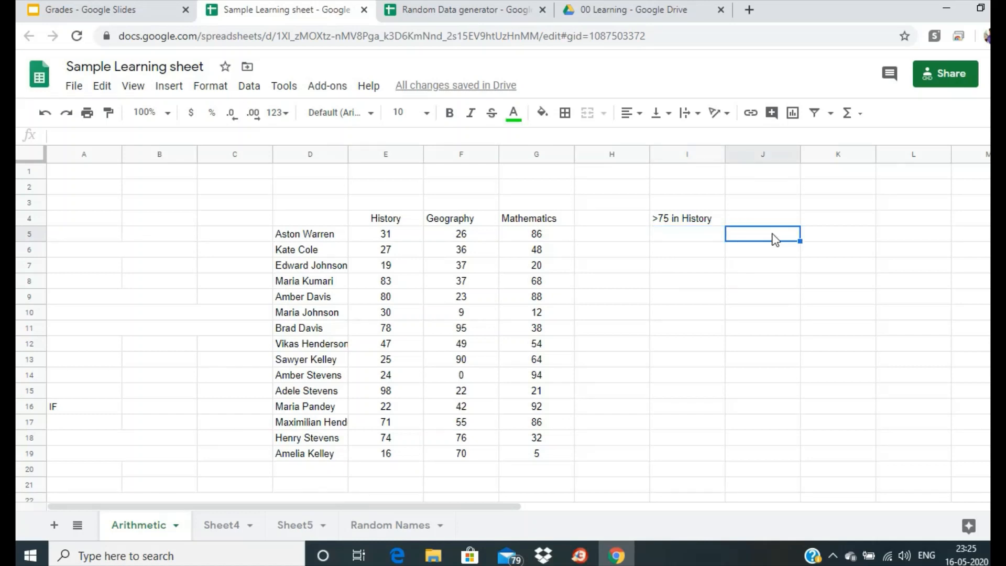
{"action": "type", "text": "'if"}
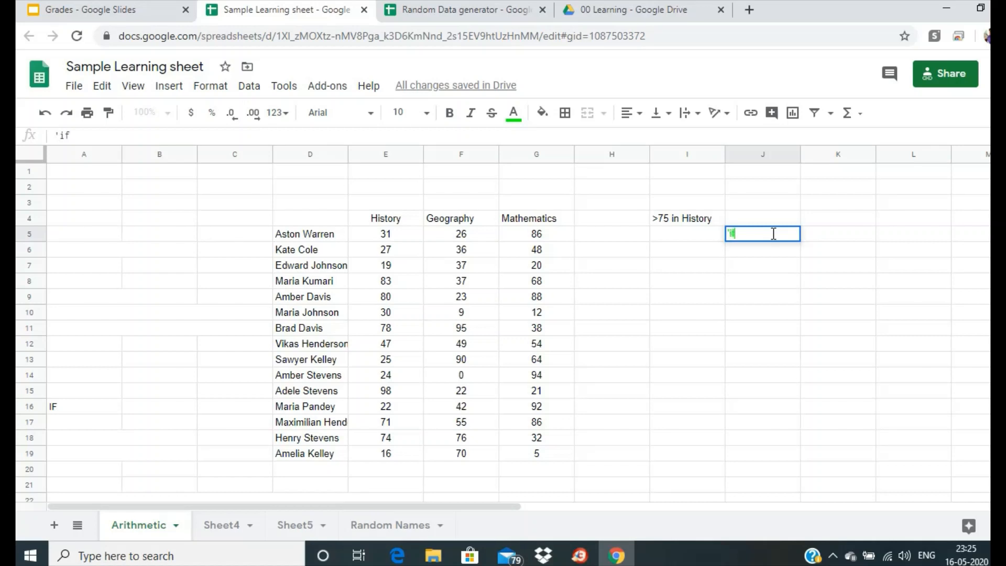
{"action": "key", "text": "BackSpace"}
{"action": "key", "text": "BackSpace"}
{"action": "key", "text": "BackSpace"}
{"action": "left_click", "coordinate": [514, 113]}
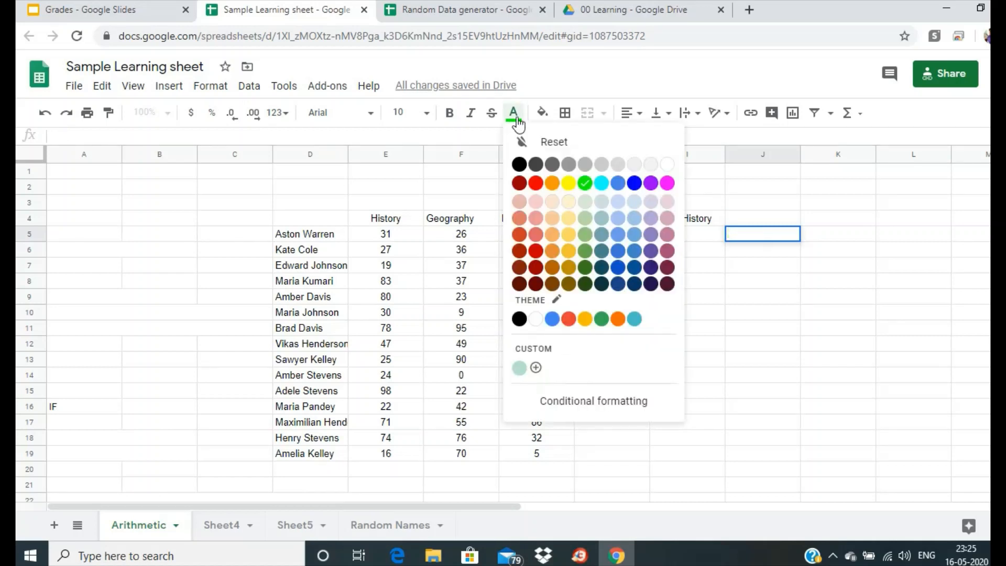
{"action": "left_click", "coordinate": [519, 165]}
{"action": "key", "text": "Escape"}
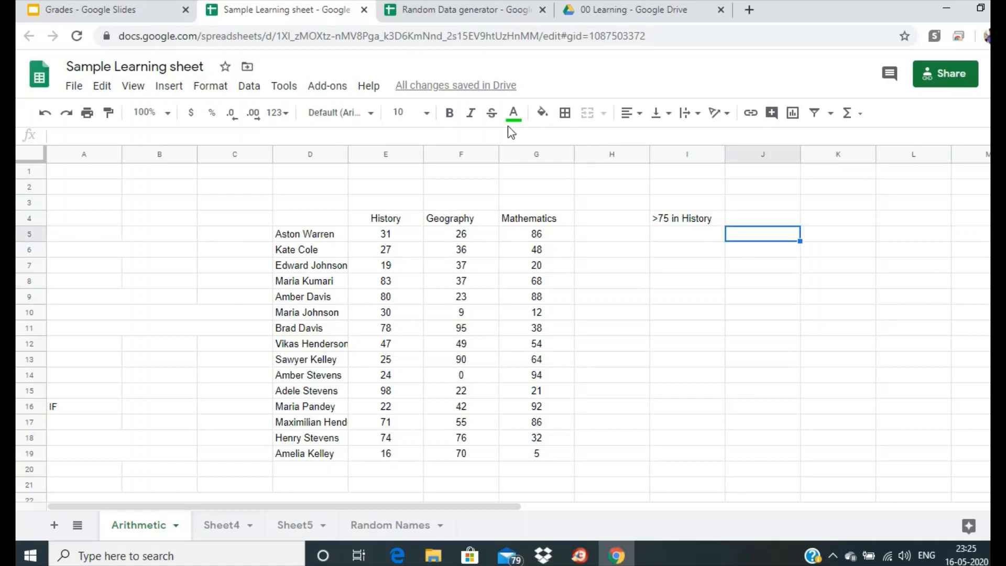
Step: Set cell J5's text colour to black and enter the syntax note "if(criteria,value1,value2)" in it
{"action": "left_click", "coordinate": [513, 113]}
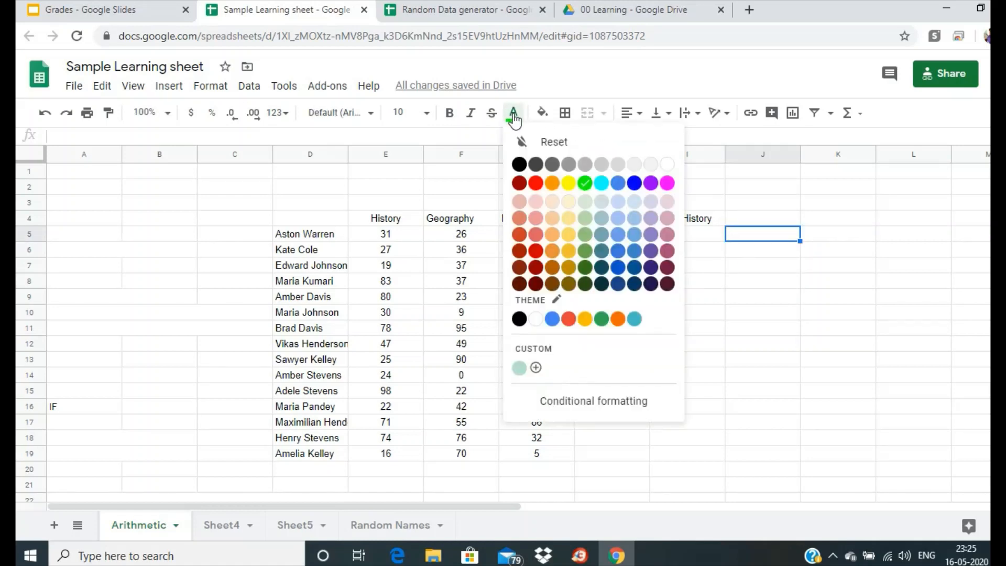
{"action": "left_click", "coordinate": [519, 165]}
{"action": "type", "text": "if"}
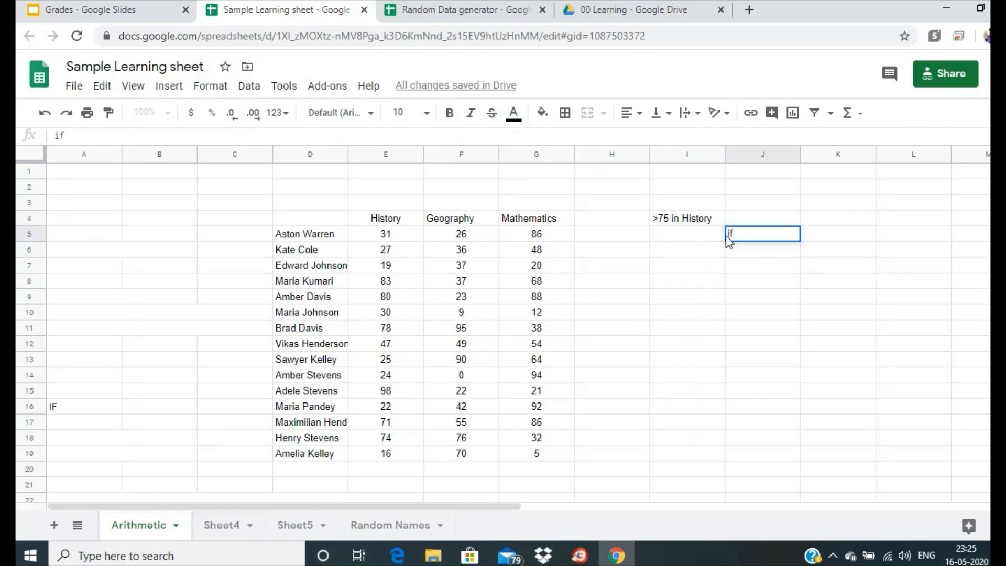
{"action": "type", "text": "(criteria,value1"}
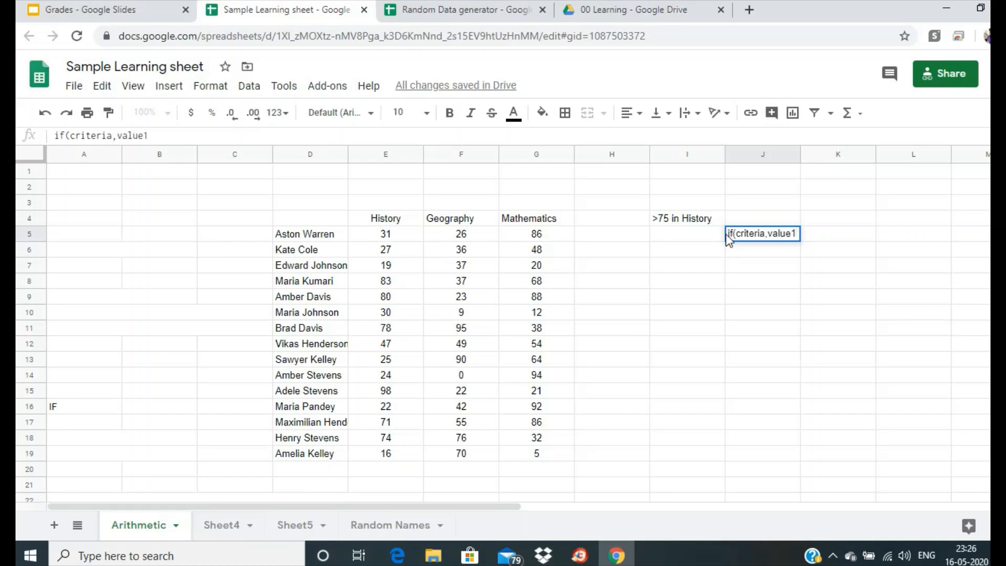
{"action": "type", "text": ",value2)"}
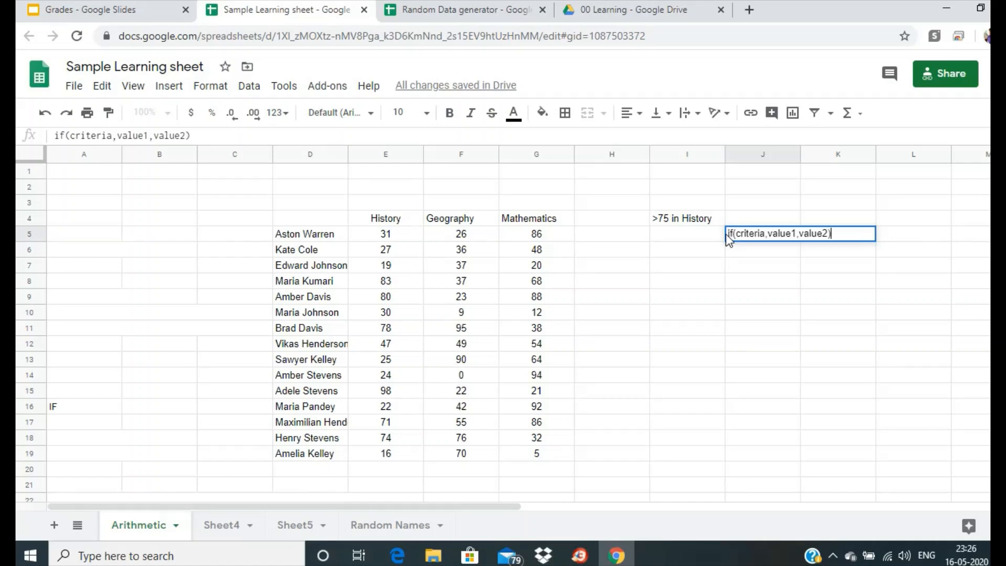
{"action": "key", "text": "Return"}
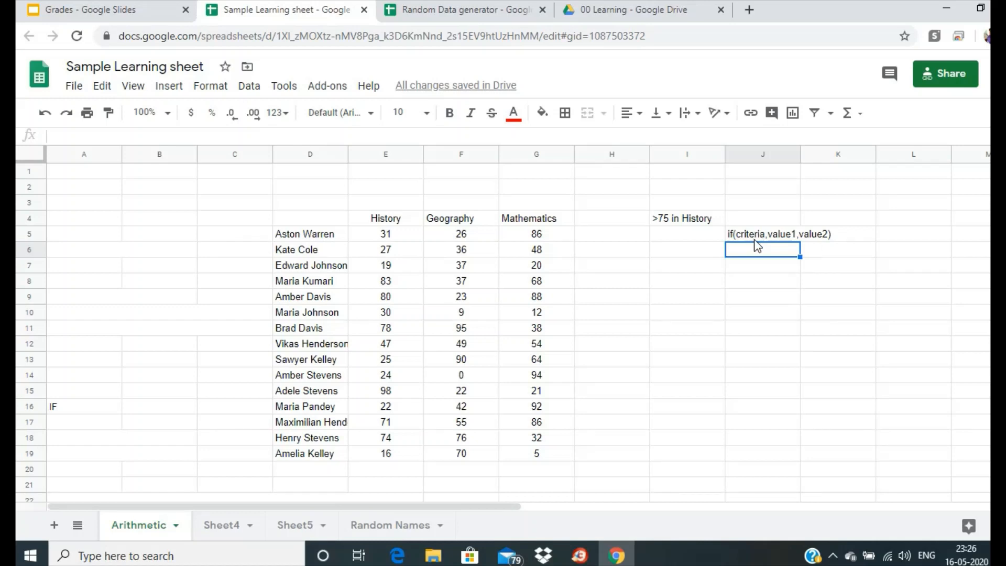
Step: Enter the formula =if(E5>75,D5,"") in cell I5 to return the student's name for a high History mark
{"action": "left_click", "coordinate": [694, 240]}
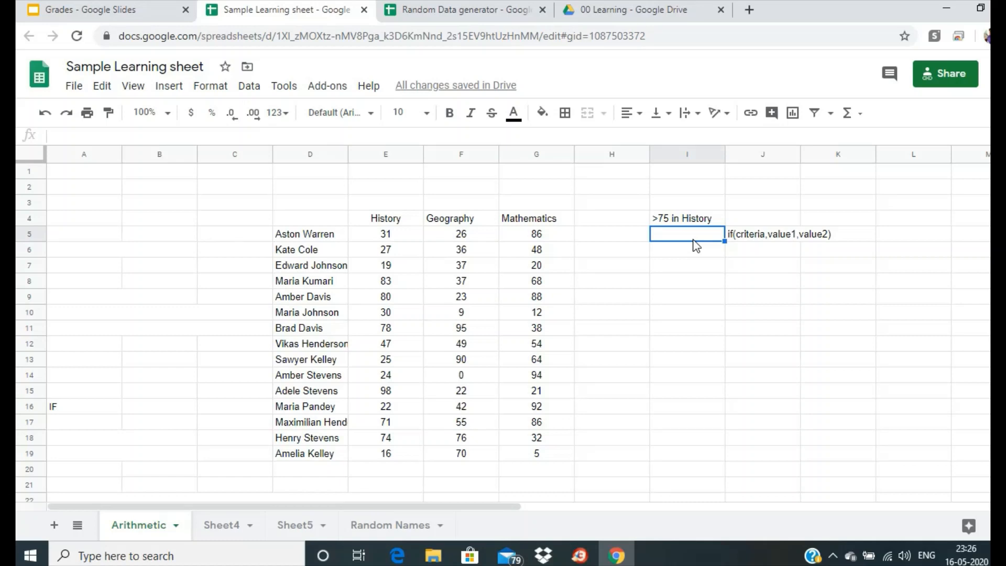
{"action": "type", "text": "=if"}
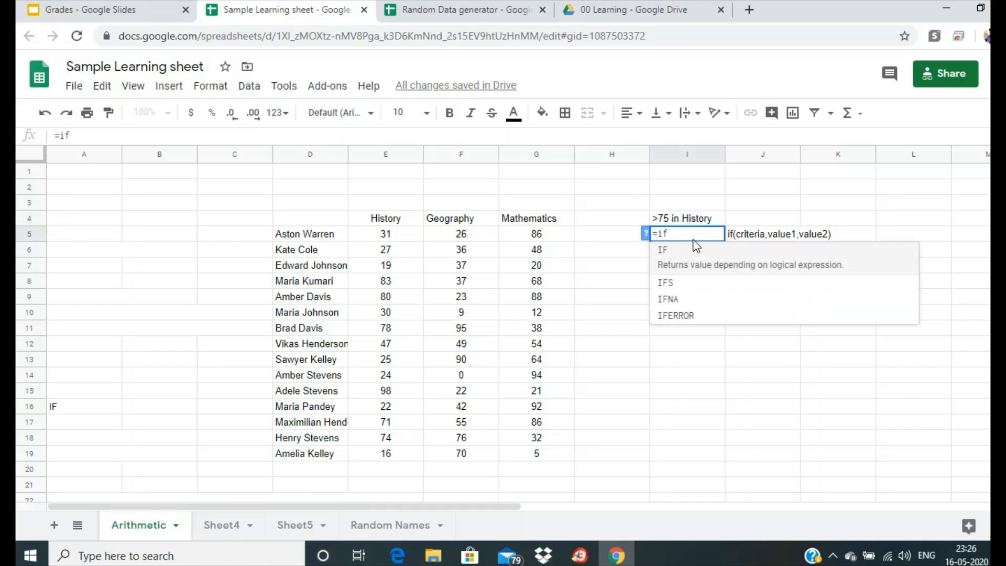
{"action": "type", "text": "("}
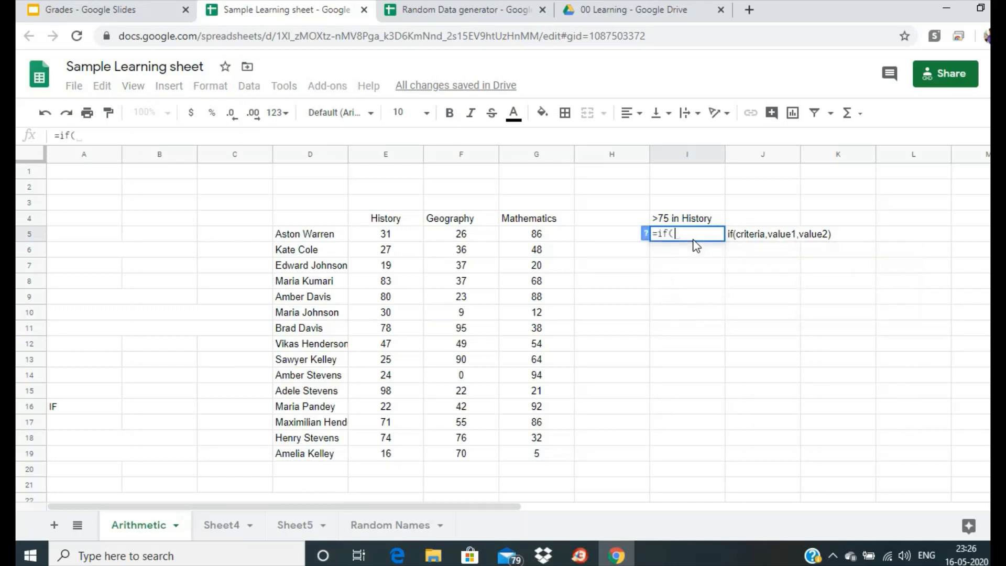
{"action": "left_click", "coordinate": [401, 241]}
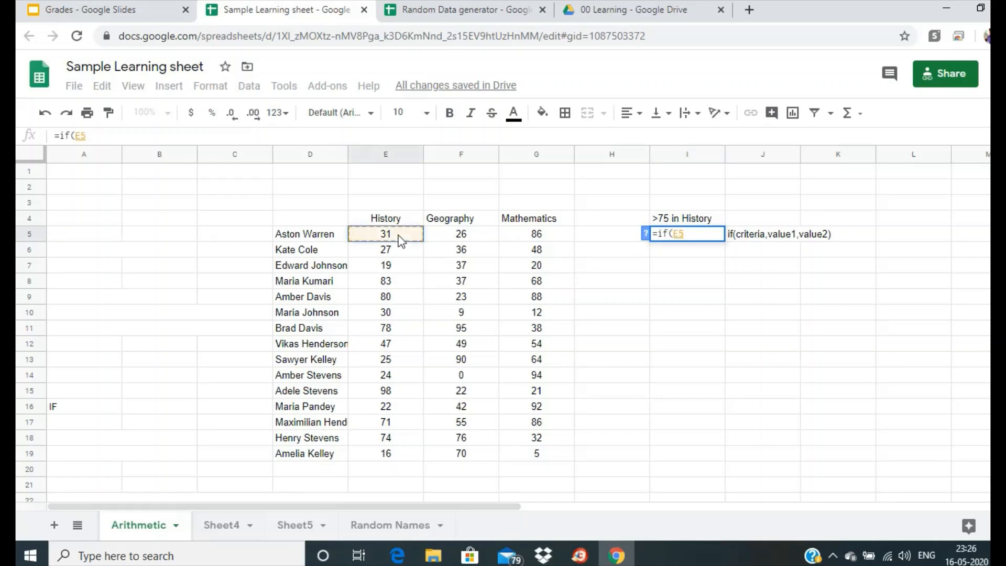
{"action": "type", "text": ">75"}
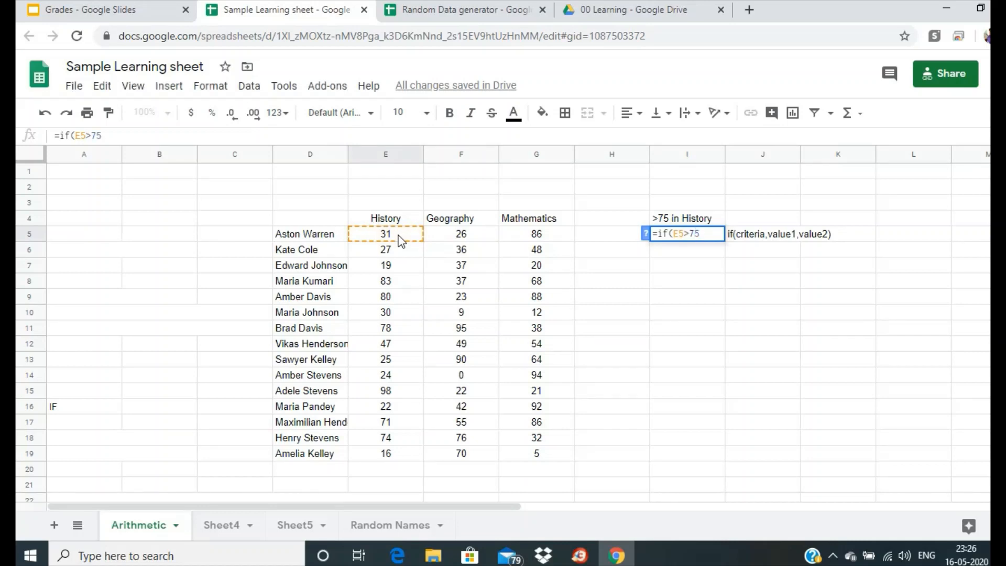
{"action": "type", "text": ","}
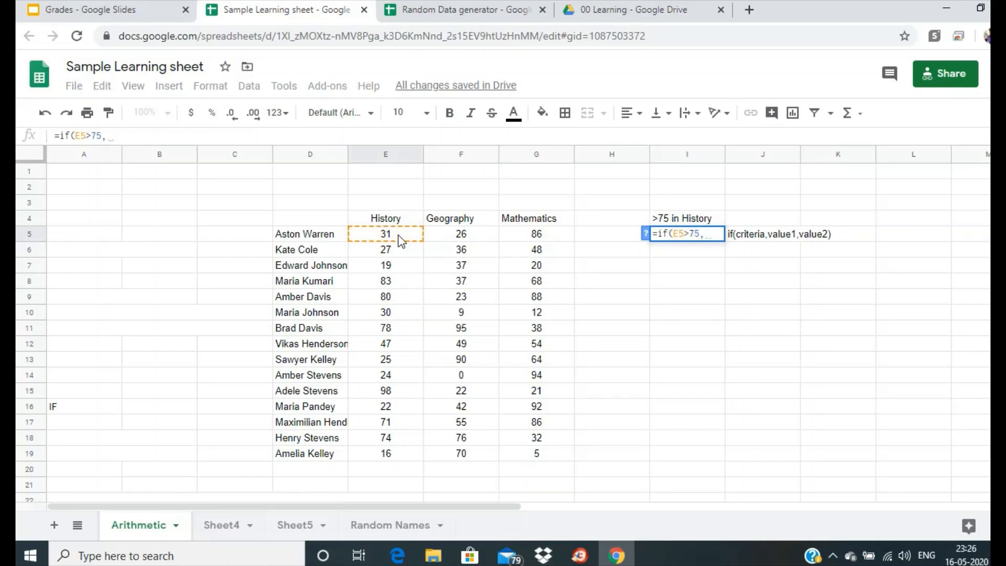
{"action": "left_click", "coordinate": [329, 235]}
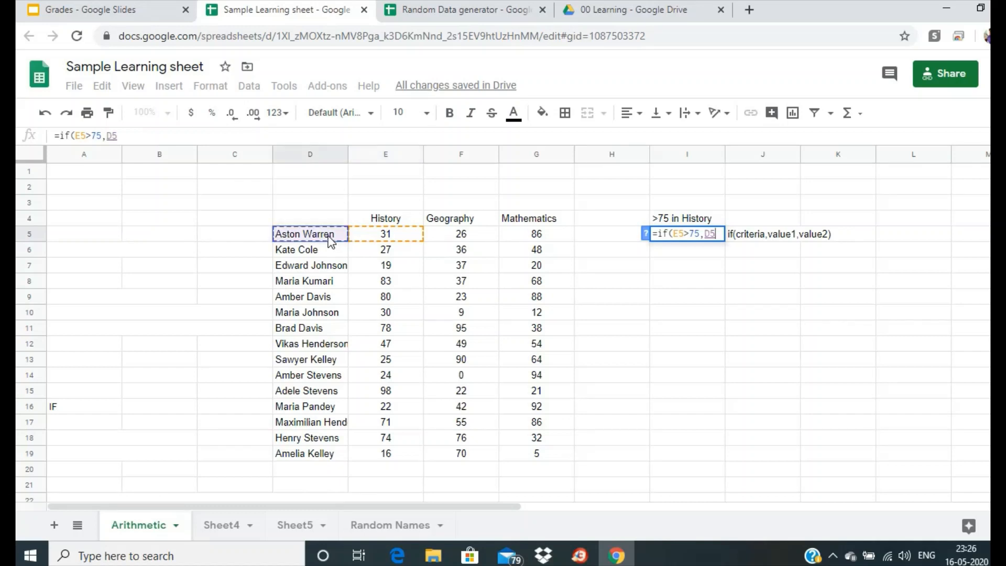
{"action": "type", "text": ","}
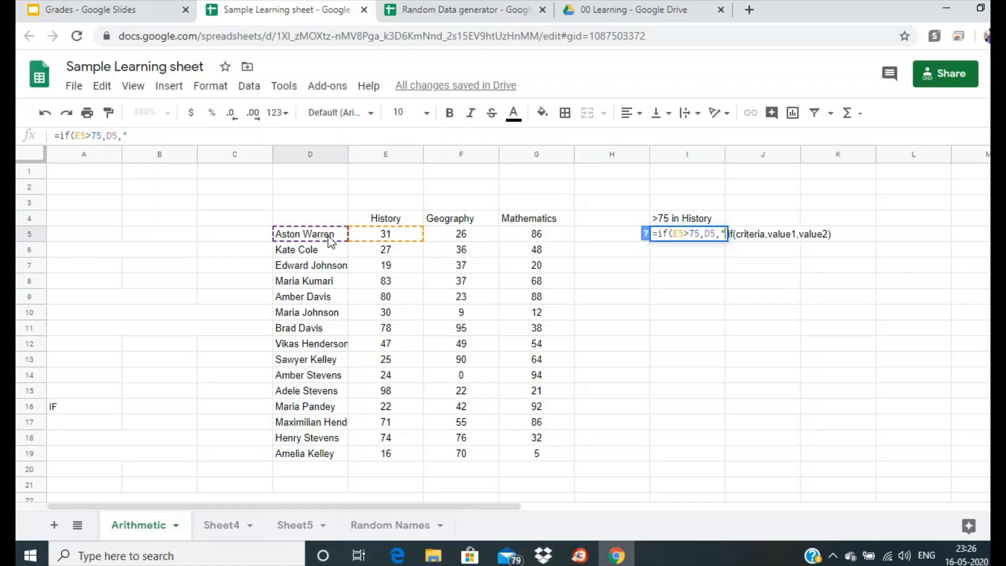
{"action": "type", "text": "\"\")"}
{"action": "key", "text": "Return"}
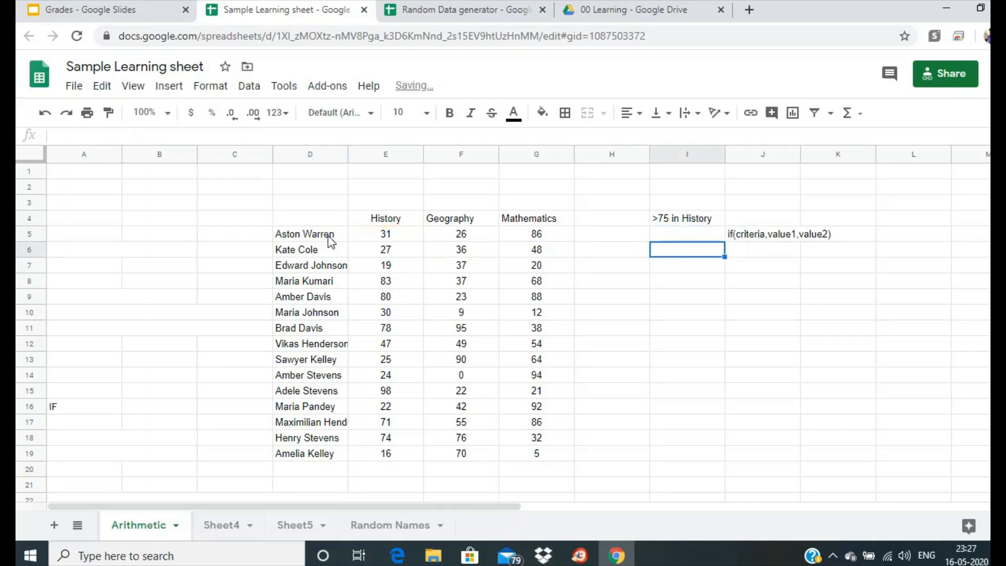
Step: Copy the IF formula from I5 into cells I6 to I19
{"action": "left_click", "coordinate": [692, 235]}
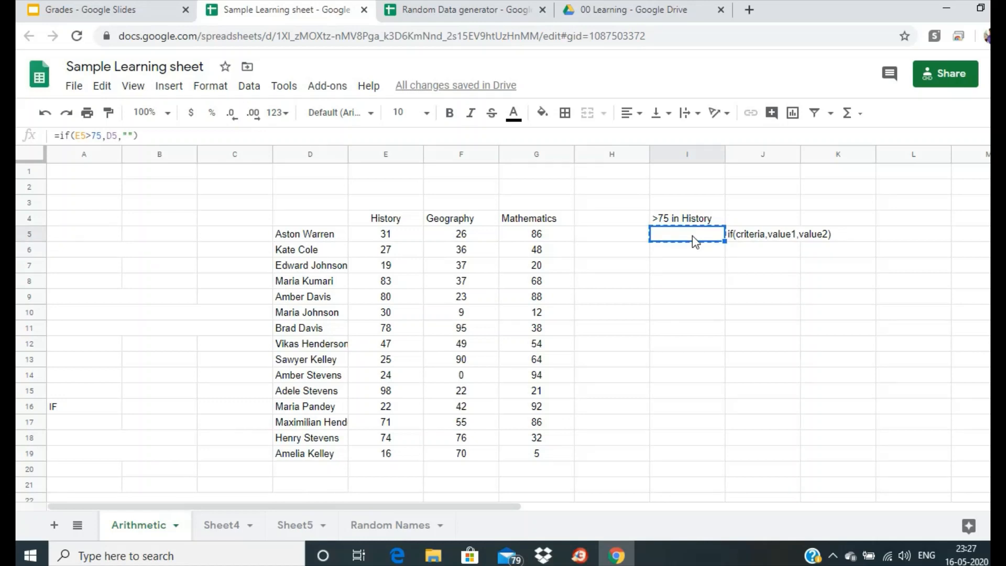
{"action": "right_click", "coordinate": [692, 235]}
{"action": "left_click", "coordinate": [732, 128]}
{"action": "left_click_drag", "start_coordinate": [701, 250], "coordinate": [692, 456]}
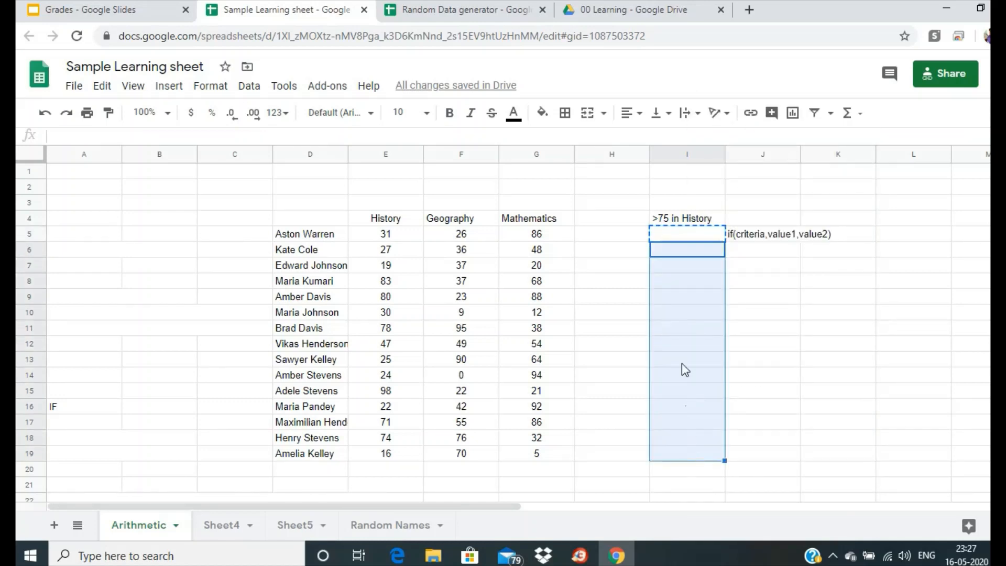
{"action": "right_click", "coordinate": [692, 255]}
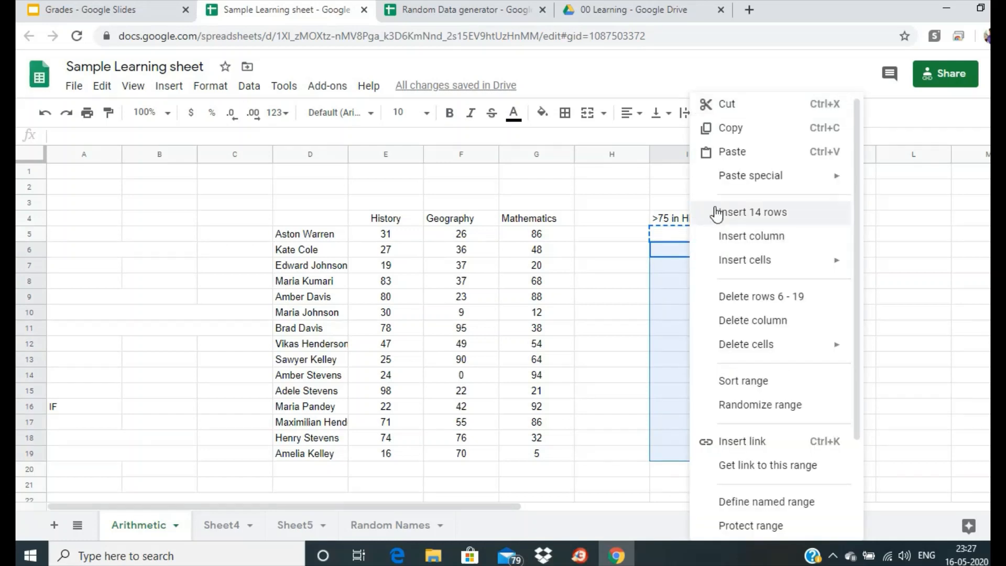
{"action": "left_click", "coordinate": [739, 151]}
{"action": "left_click", "coordinate": [777, 303]}
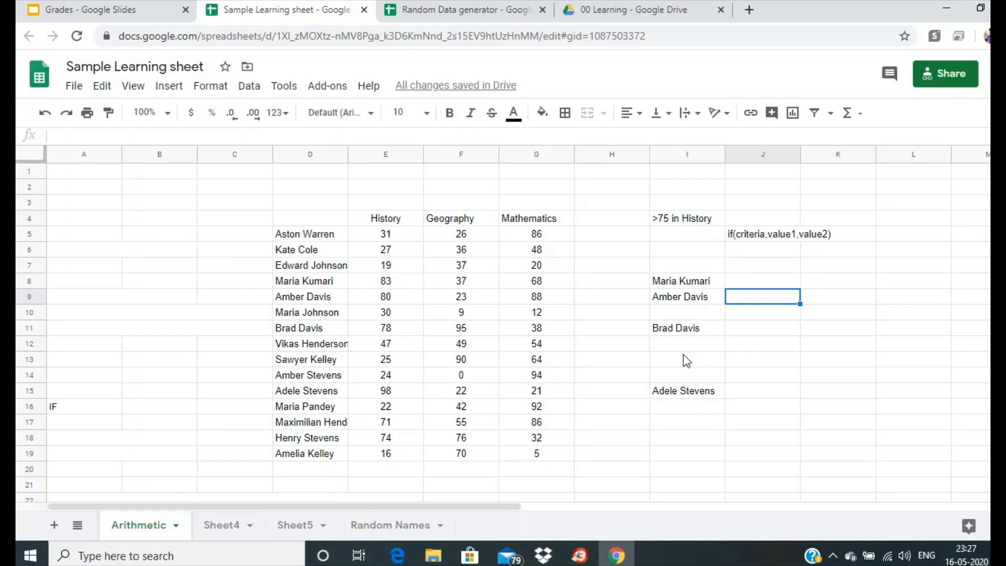
Step: Insert an empty column directly before column I, which holds the History results
{"action": "left_click", "coordinate": [672, 280]}
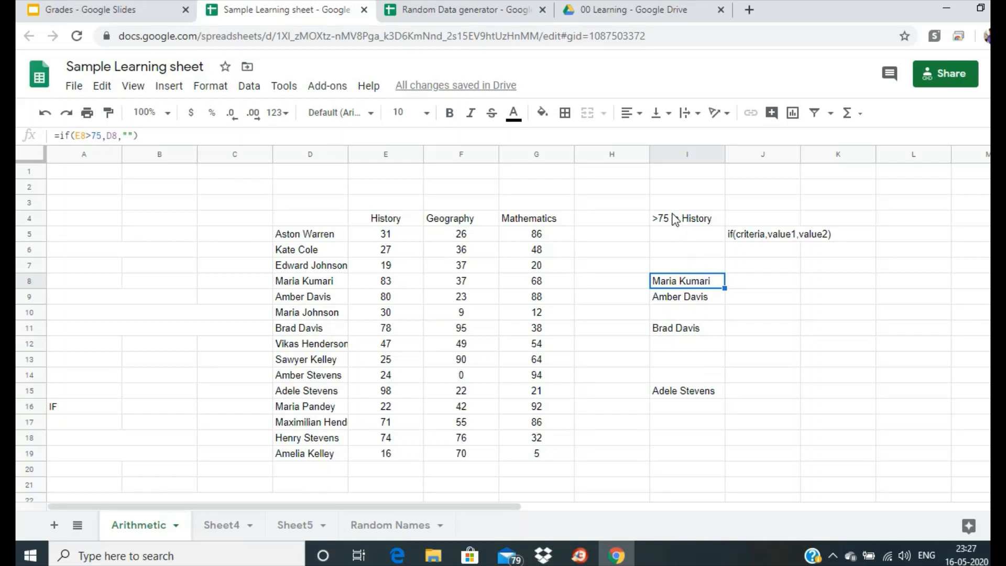
{"action": "right_click", "coordinate": [681, 154]}
{"action": "left_click", "coordinate": [716, 225]}
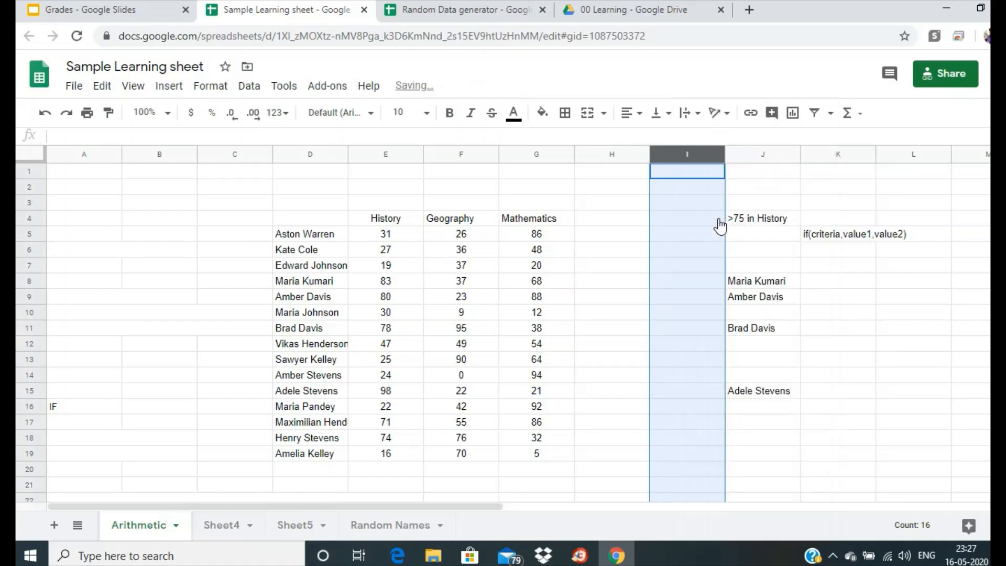
Step: Change the threshold in the IF formula in cell J5 to 60
{"action": "left_click", "coordinate": [747, 282]}
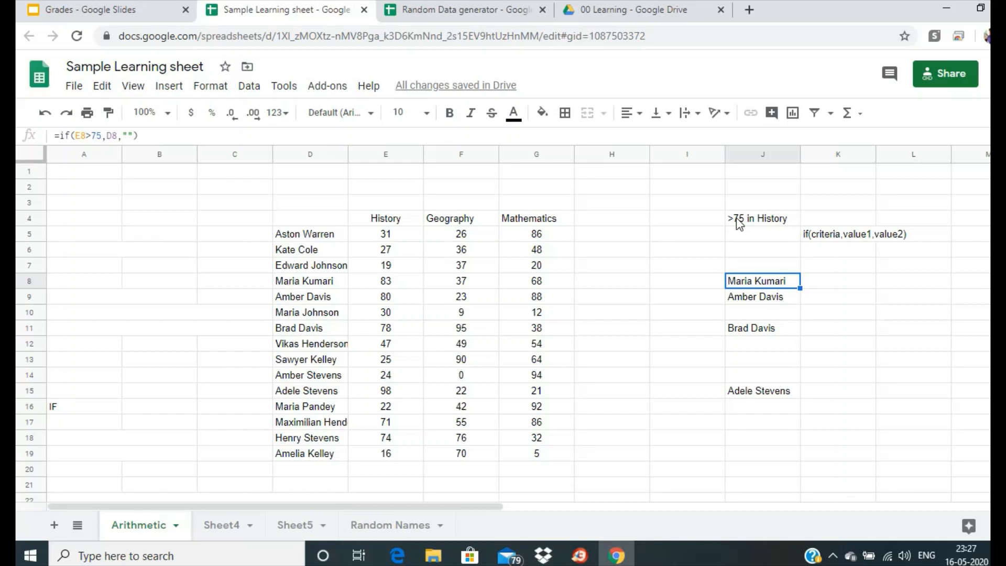
{"action": "left_click", "coordinate": [741, 236]}
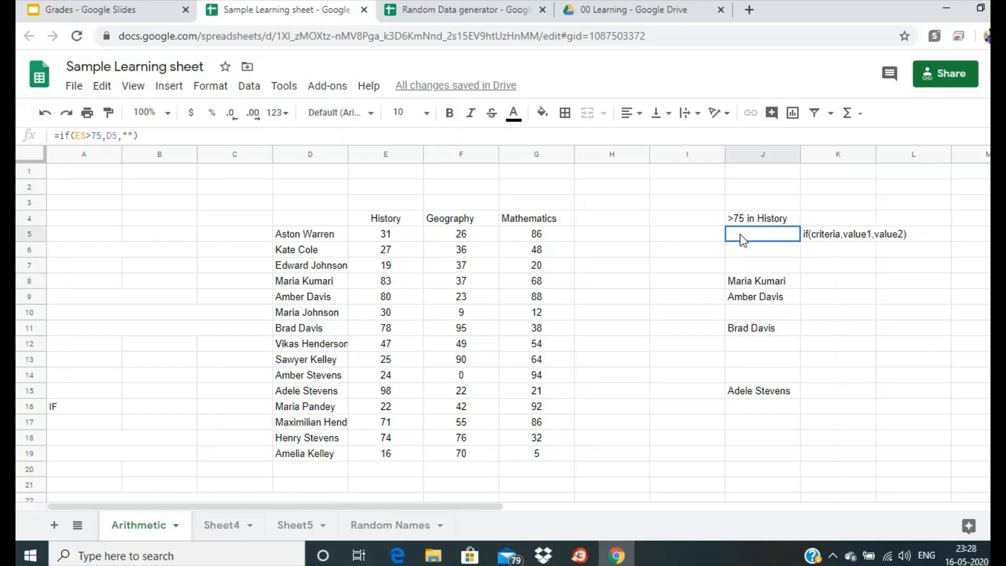
{"action": "left_click", "coordinate": [97, 136]}
{"action": "left_click_drag", "start_coordinate": [96, 136], "coordinate": [91, 138]}
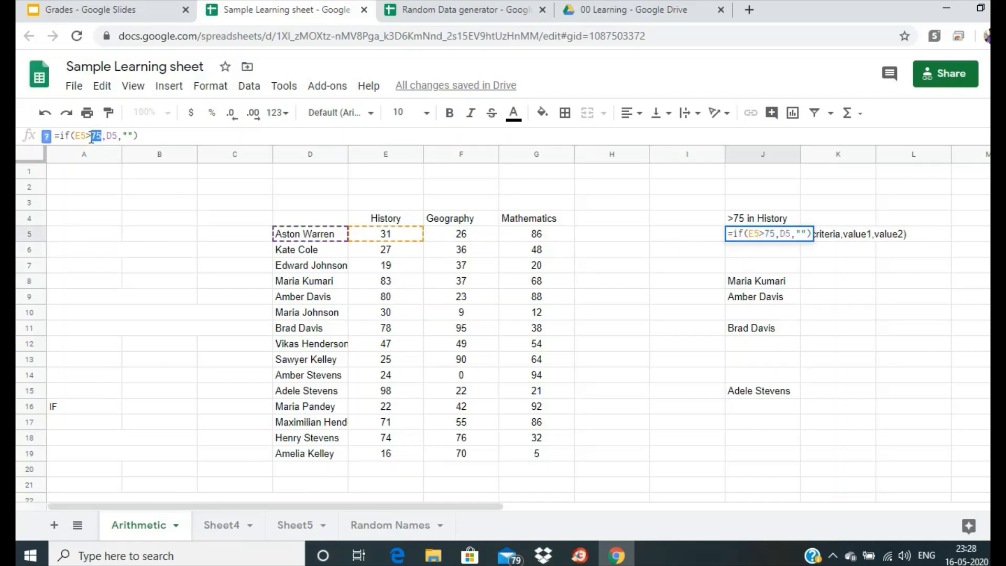
{"action": "type", "text": "75"}
{"action": "key", "text": "Return"}
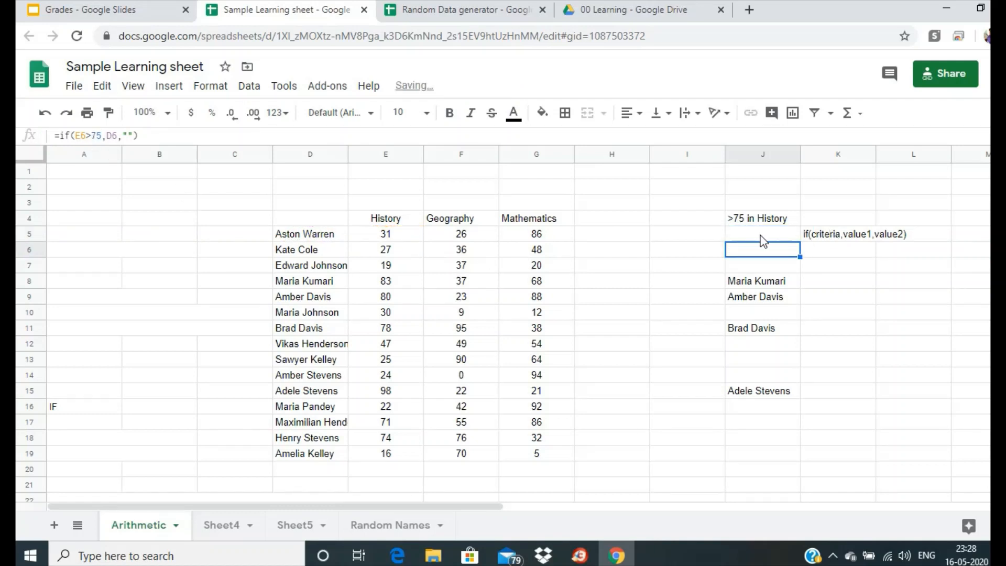
Step: Change the heading in cell J4 to ">60 in History"
{"action": "left_click", "coordinate": [748, 224]}
{"action": "left_click_drag", "start_coordinate": [76, 138], "coordinate": [67, 139]}
{"action": "type", "text": "60"}
{"action": "key", "text": "Return"}
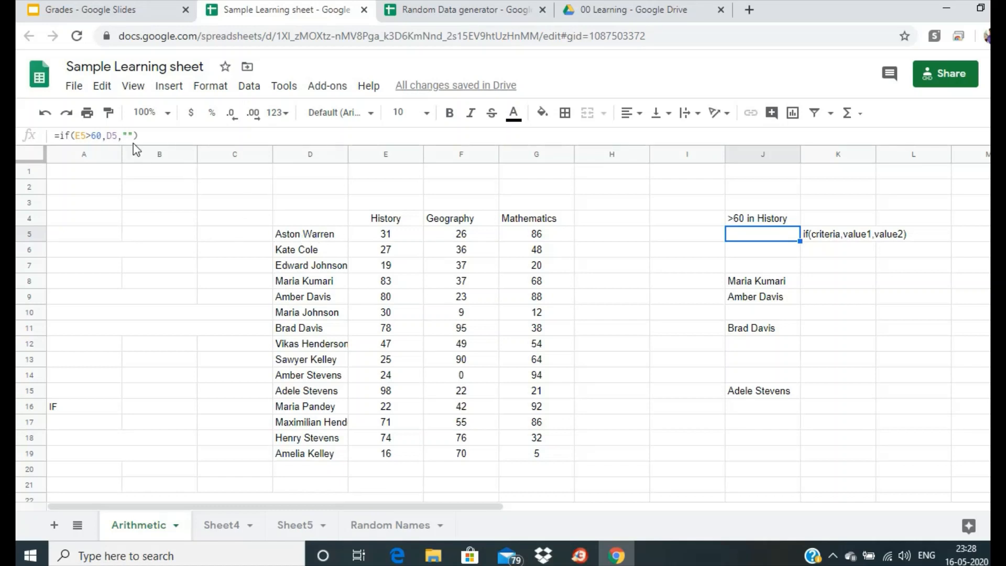
Step: Copy the updated IF formula from J5 into cells J6 to J19
{"action": "left_click", "coordinate": [772, 253]}
{"action": "left_click", "coordinate": [769, 240]}
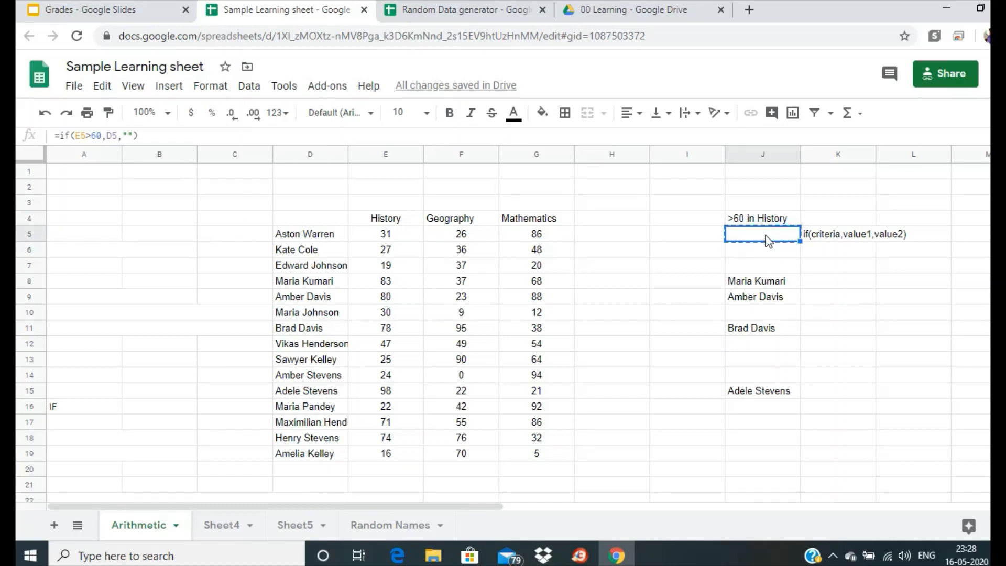
{"action": "key", "text": "ctrl+c"}
{"action": "left_click_drag", "start_coordinate": [765, 251], "coordinate": [769, 450]}
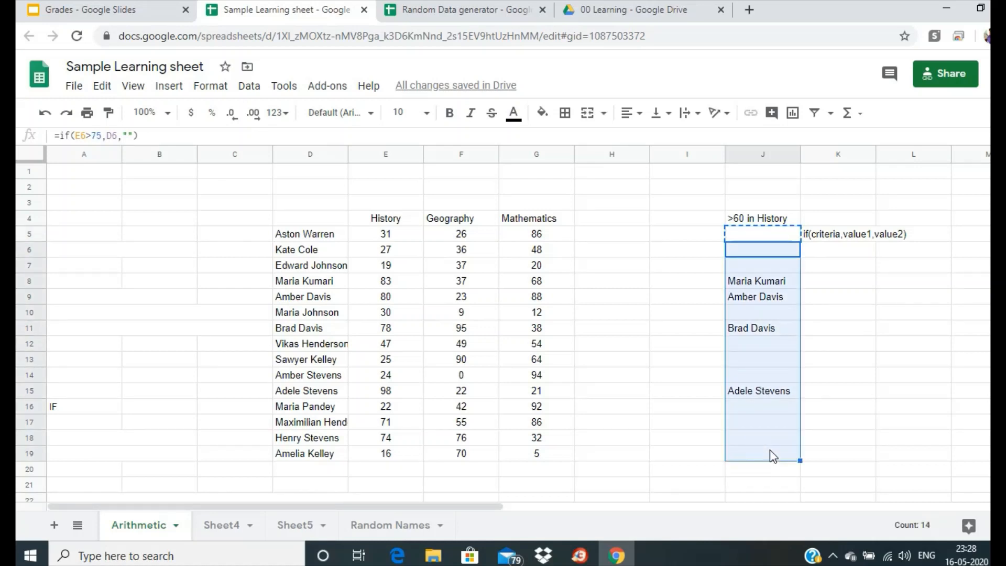
{"action": "key", "text": "ctrl+v"}
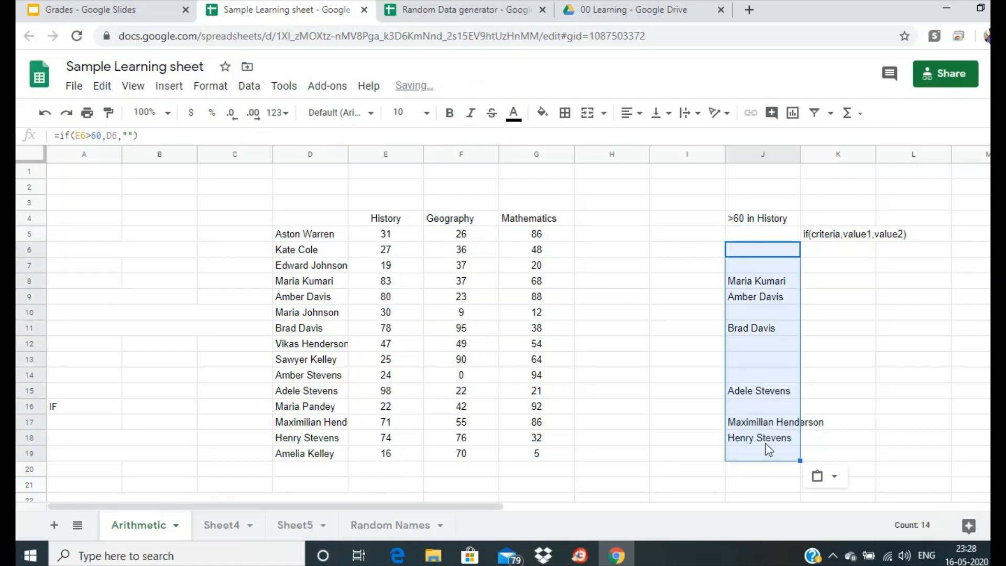
{"action": "left_click", "coordinate": [402, 442]}
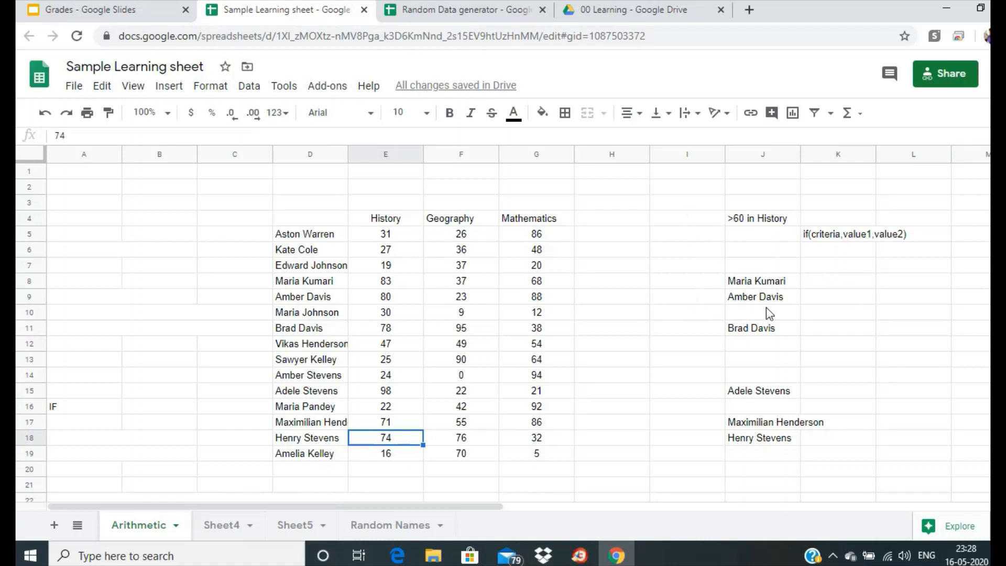
{"action": "left_click", "coordinate": [745, 218]}
{"action": "left_click", "coordinate": [753, 240]}
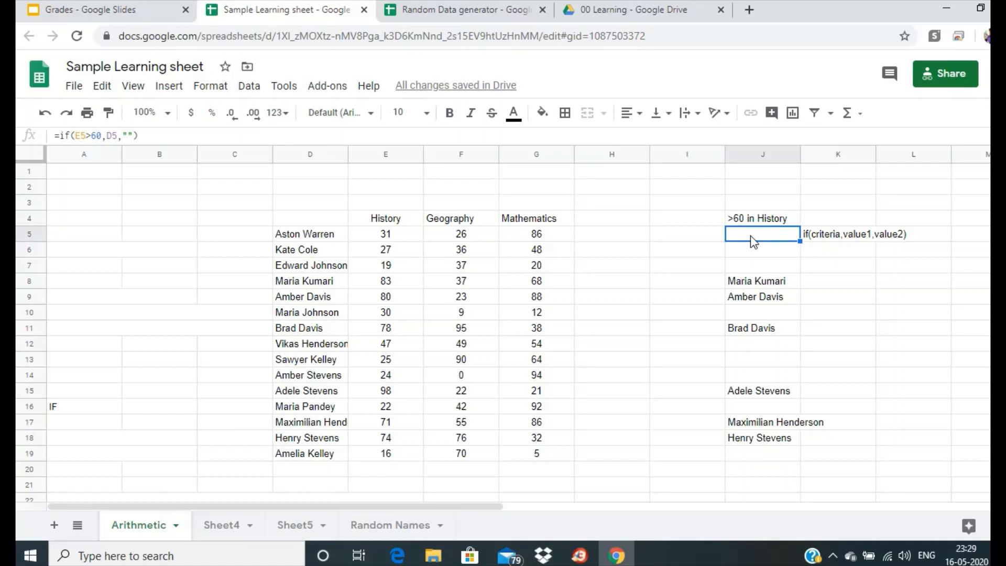
Step: Fill cell I4, directly before the History results heading, with yellow
{"action": "left_click", "coordinate": [706, 220]}
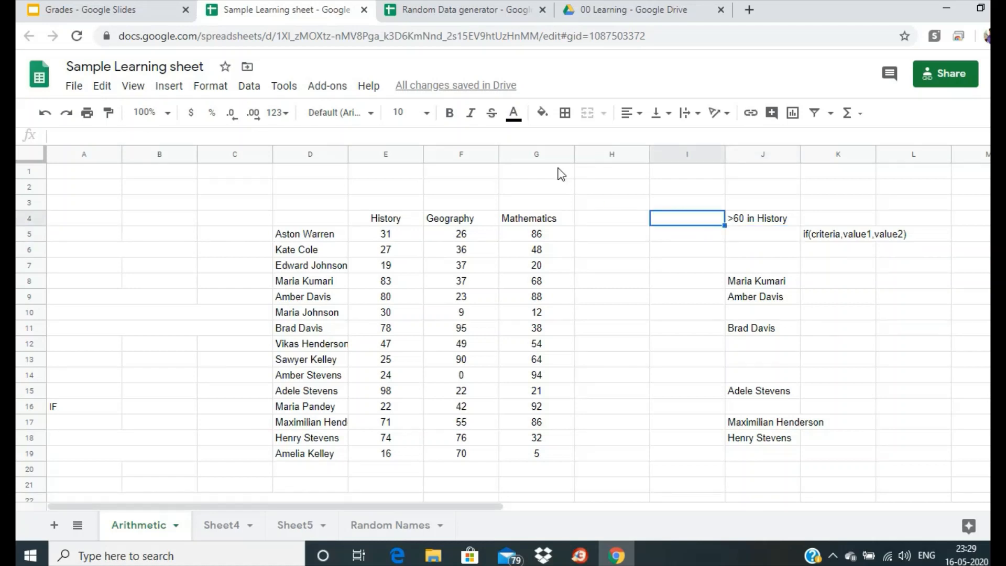
{"action": "left_click", "coordinate": [543, 114]}
{"action": "left_click", "coordinate": [598, 184]}
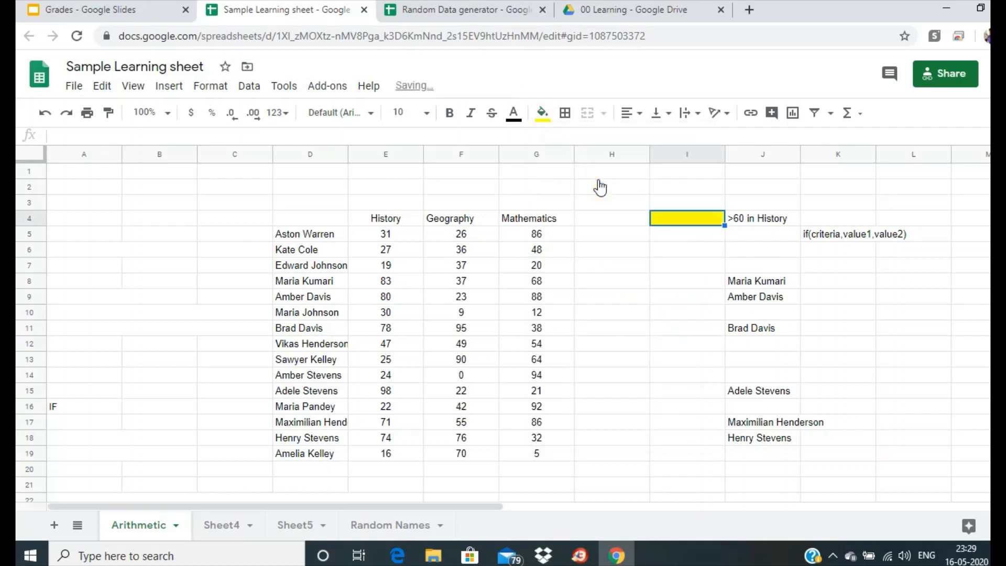
Step: Enter the formula =I4 in cell I5 so it refers to the yellow cell above
{"action": "left_click", "coordinate": [672, 238]}
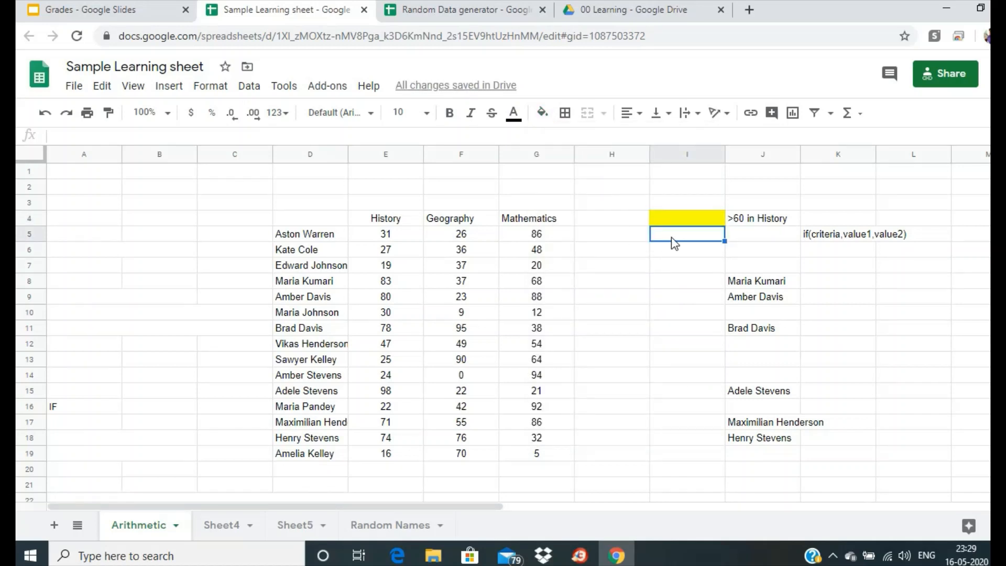
{"action": "type", "text": "="}
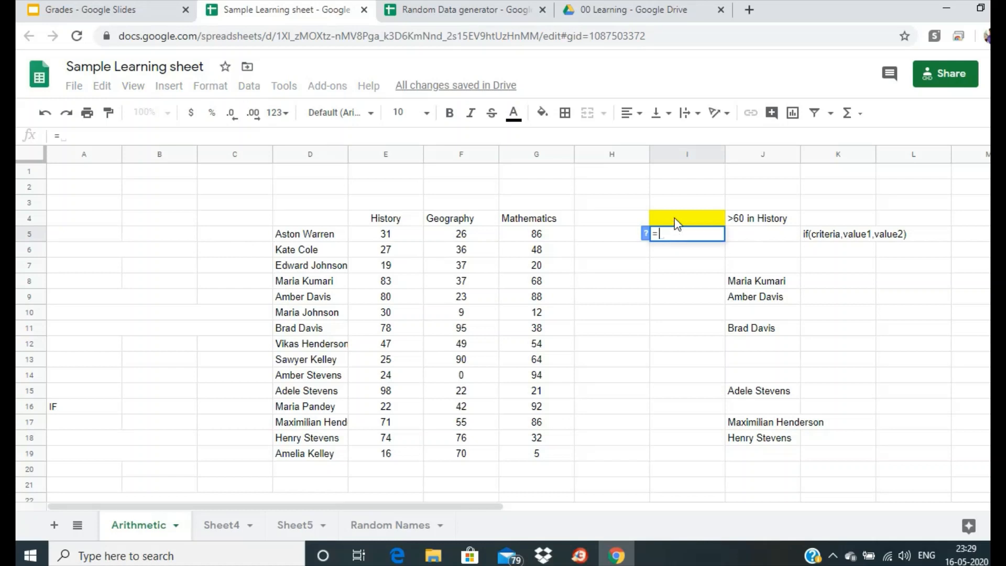
{"action": "left_click", "coordinate": [676, 222]}
{"action": "key", "text": "Return"}
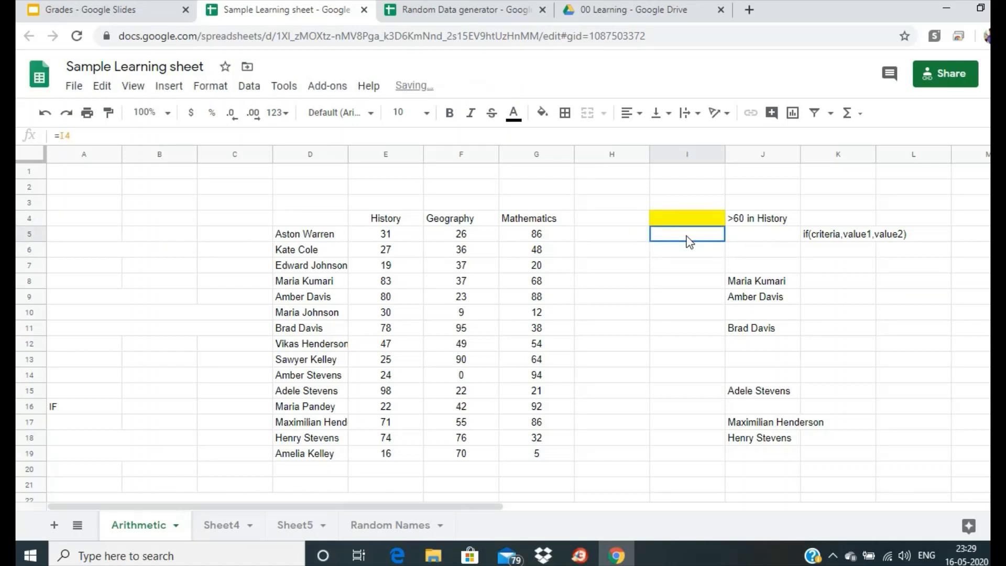
Step: Copy the reference formula from I5 into cells I6 to I19
{"action": "left_click", "coordinate": [686, 237]}
{"action": "key", "text": "ctrl+c"}
{"action": "left_click_drag", "start_coordinate": [687, 251], "coordinate": [690, 459]}
{"action": "key", "text": "ctrl+v"}
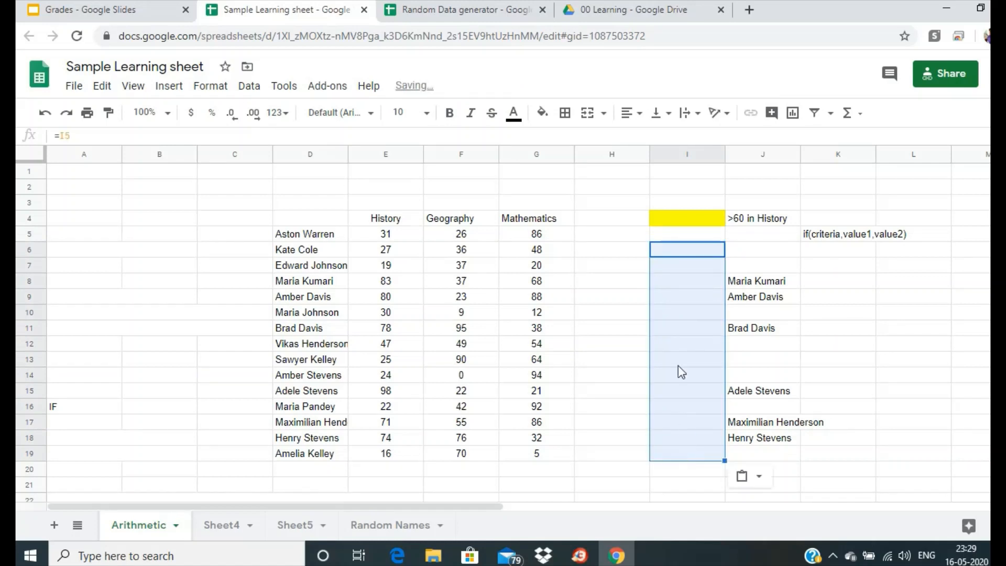
Step: Enter 60 in the yellow cell I4 and center the contents of column I horizontally
{"action": "left_click", "coordinate": [696, 225]}
{"action": "type", "text": "60"}
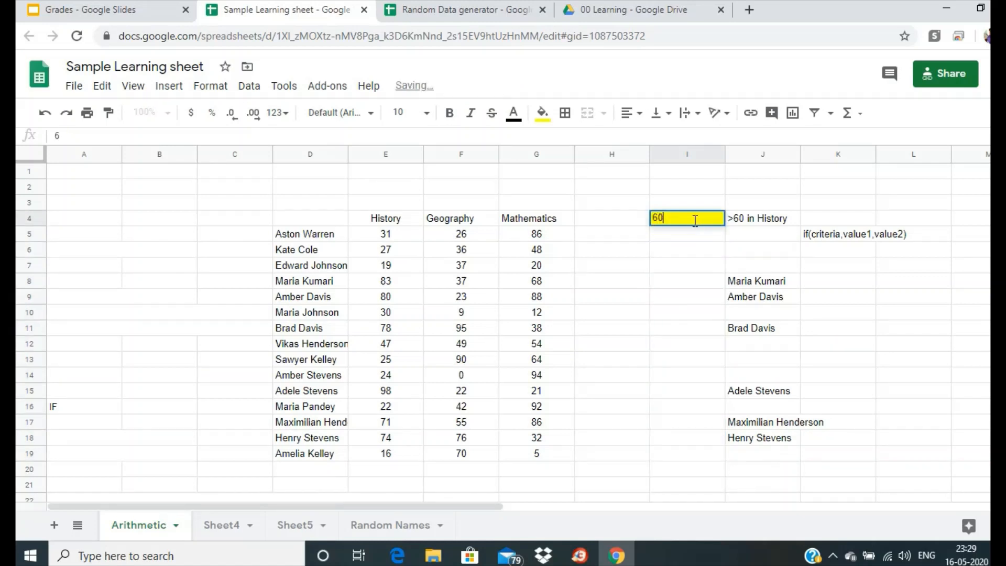
{"action": "key", "text": "Return"}
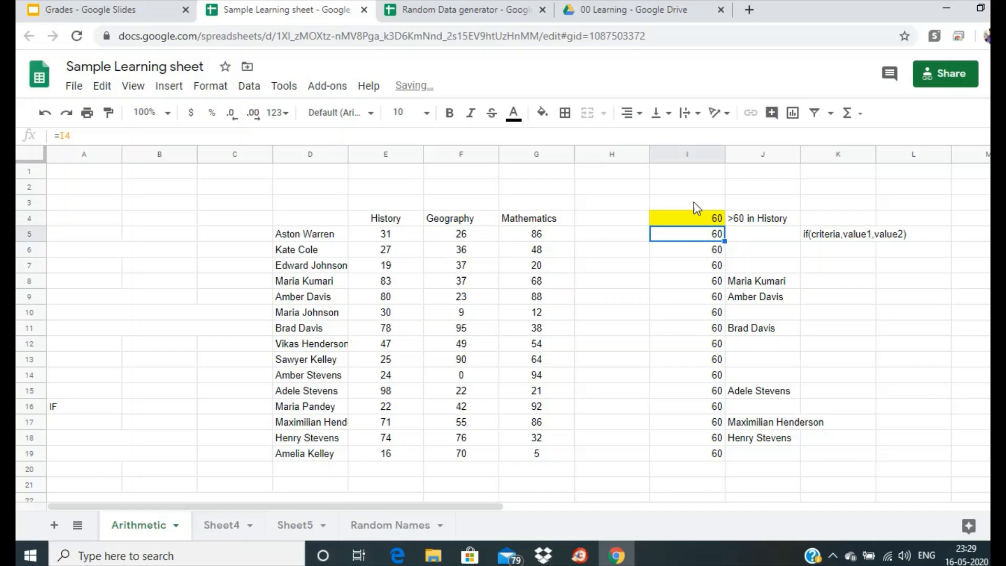
{"action": "left_click", "coordinate": [693, 155]}
{"action": "left_click", "coordinate": [633, 113]}
{"action": "left_click", "coordinate": [651, 146]}
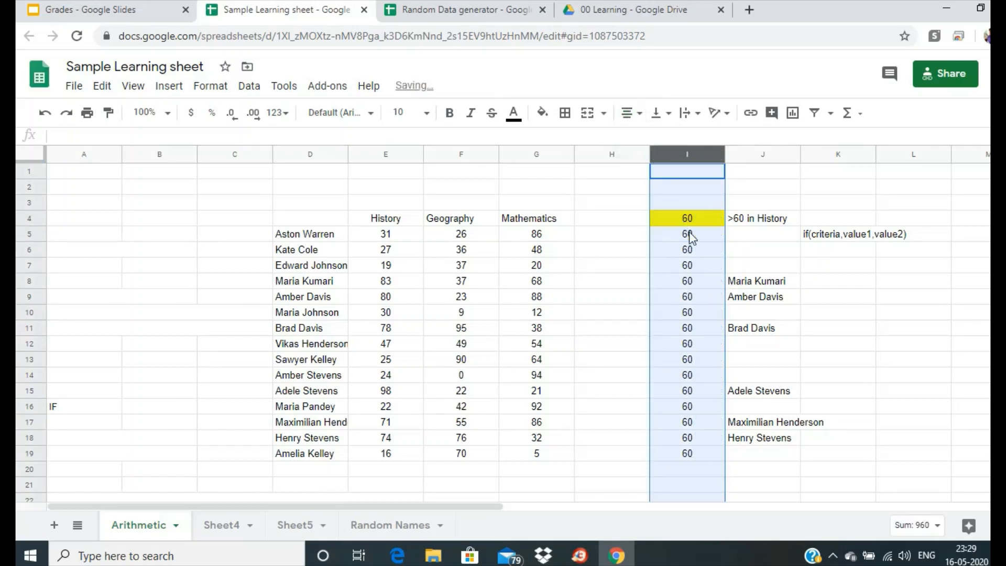
Step: Check the formulas in cells I5 and I6 to see which cells they refer to
{"action": "left_click", "coordinate": [690, 234]}
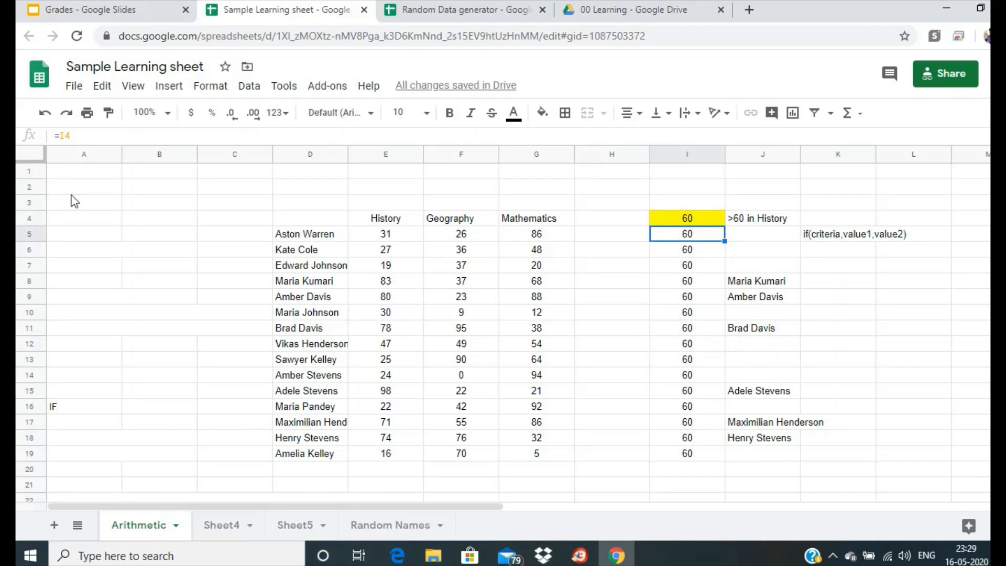
{"action": "left_click", "coordinate": [88, 137]}
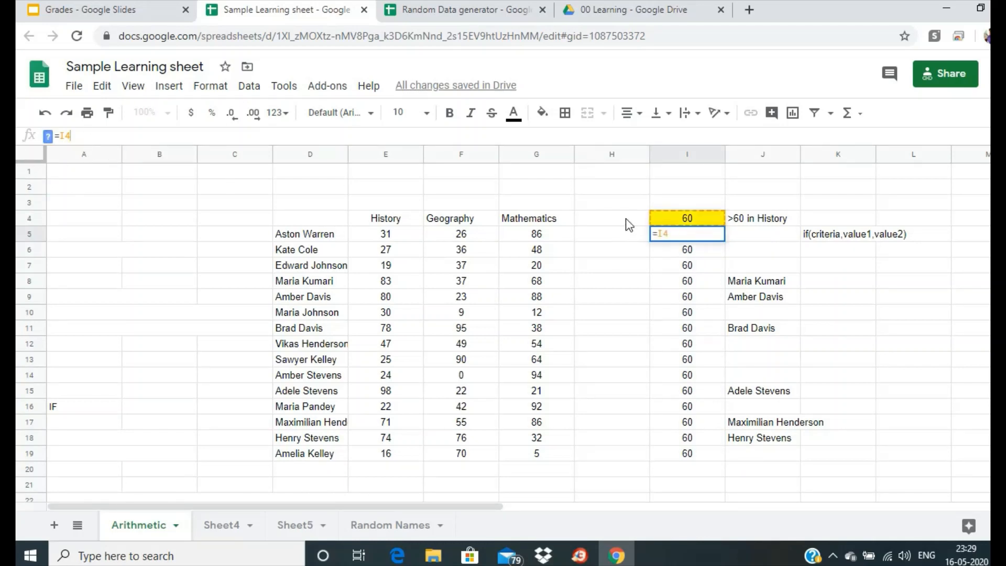
{"action": "key", "text": "Return"}
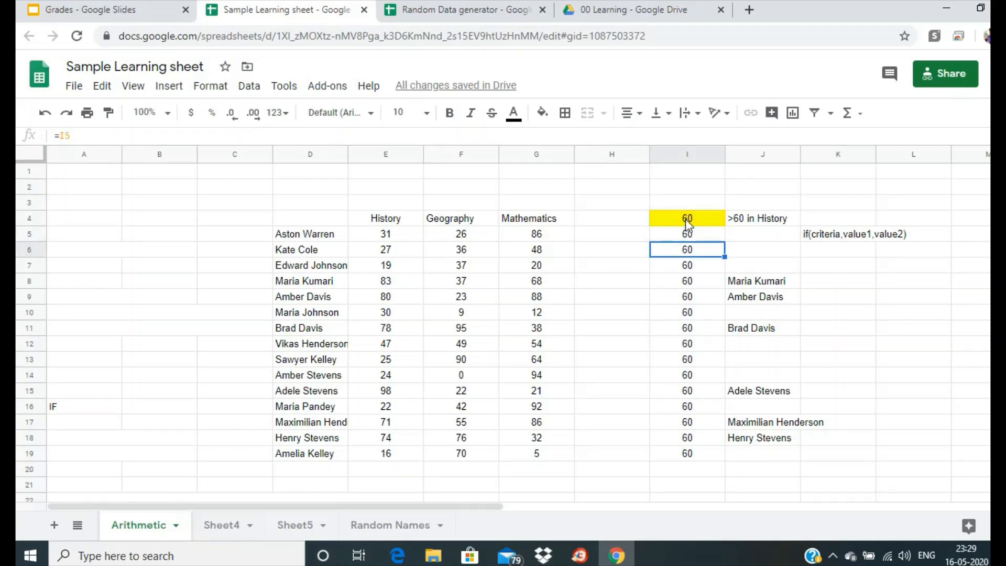
{"action": "left_click", "coordinate": [693, 237]}
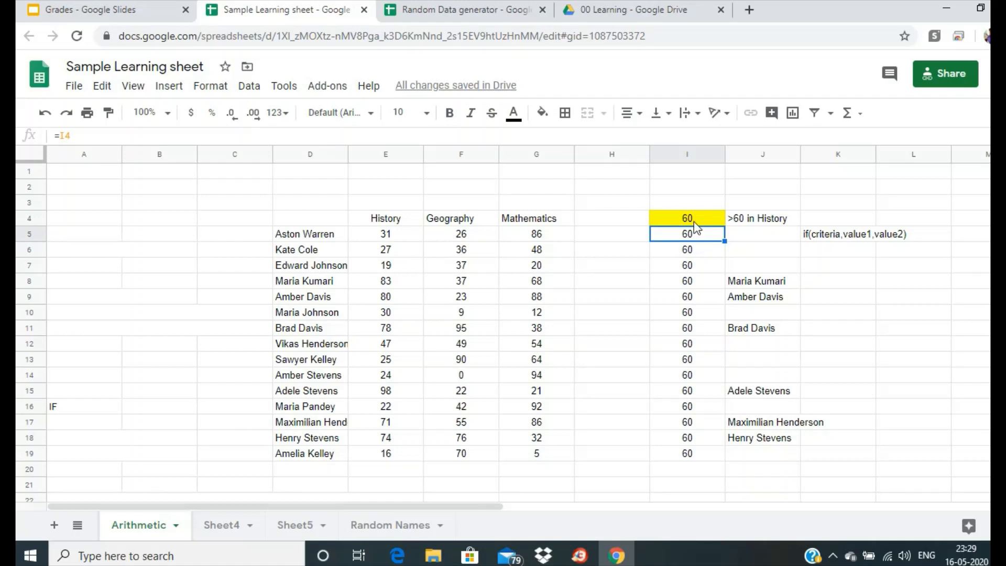
{"action": "left_click", "coordinate": [691, 250]}
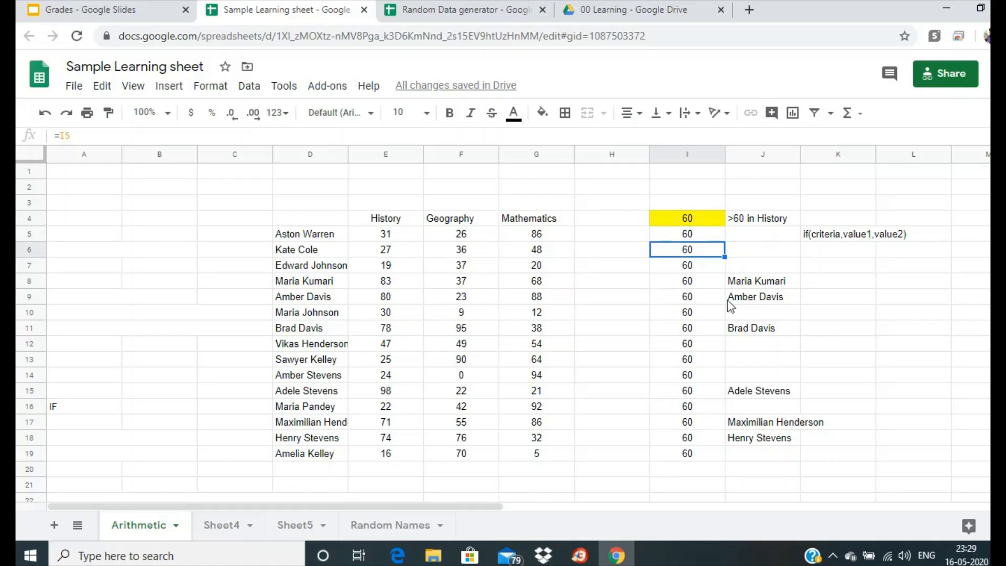
Step: Replace the fixed threshold in the J5 formula with cell I5, giving =if(E5>I5,D5,"")
{"action": "left_click", "coordinate": [748, 239]}
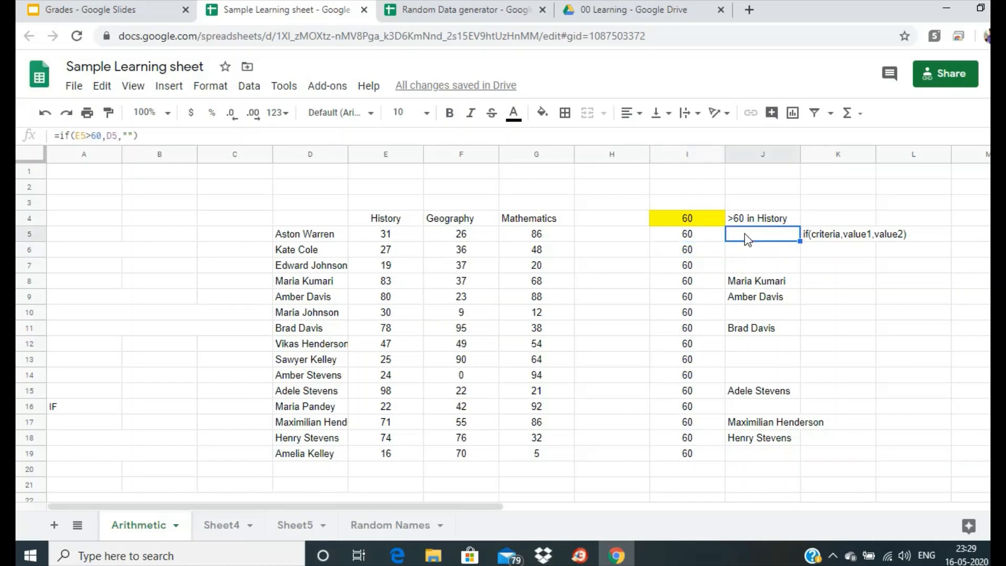
{"action": "left_click", "coordinate": [104, 136]}
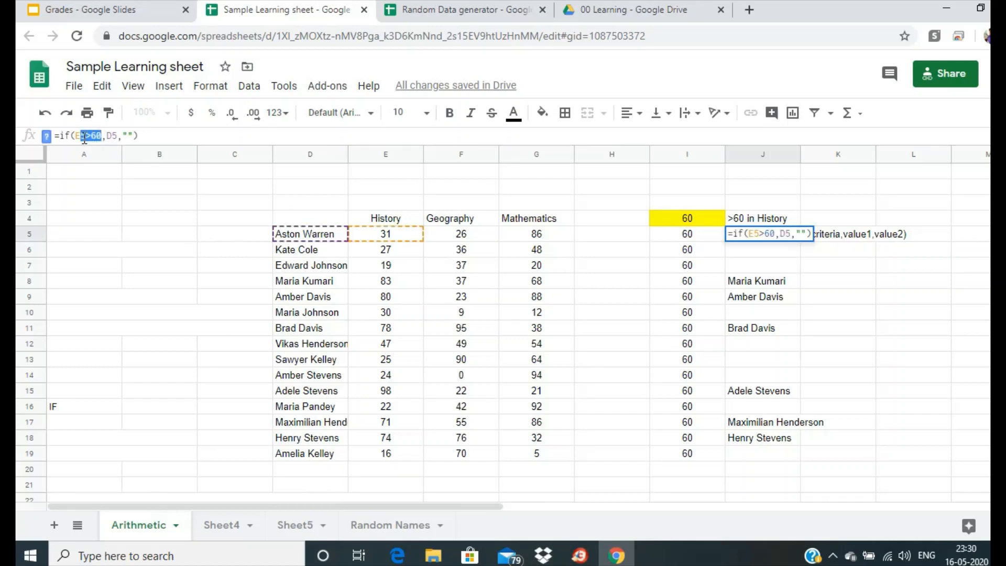
{"action": "double_click", "coordinate": [92, 137]}
{"action": "left_click", "coordinate": [101, 137]}
{"action": "left_click_drag", "start_coordinate": [102, 138], "coordinate": [92, 139]}
{"action": "key", "text": "BackSpace"}
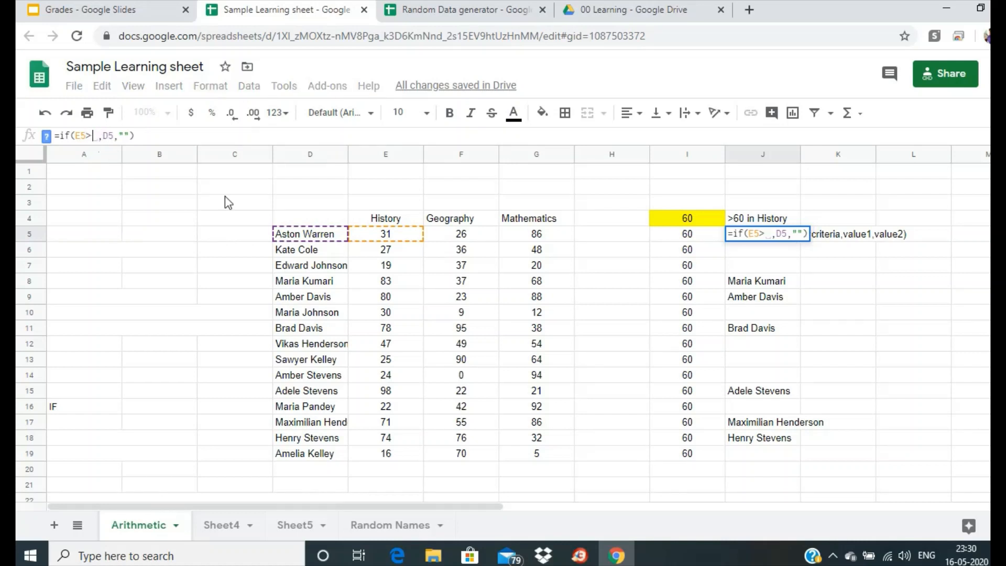
{"action": "left_click", "coordinate": [698, 240]}
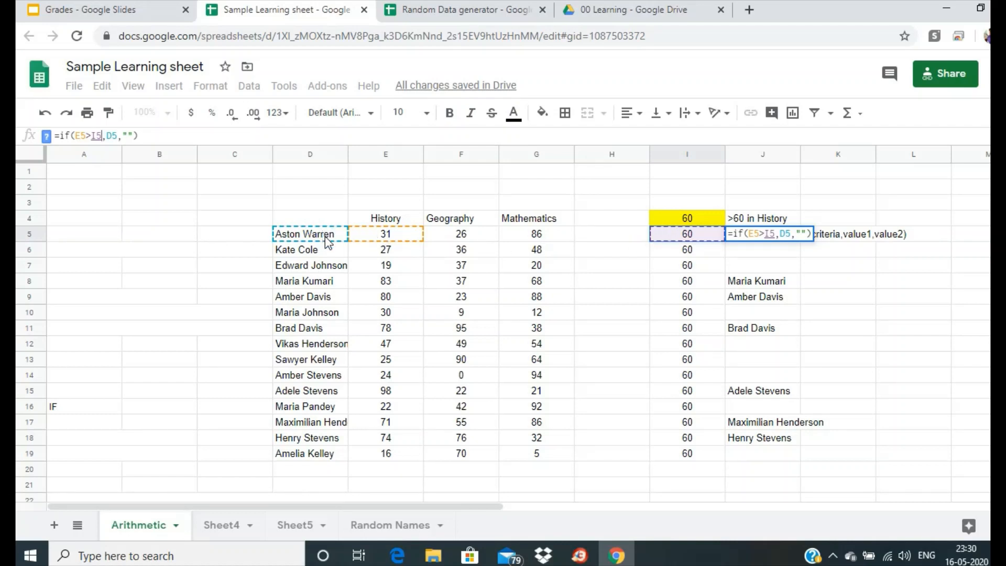
{"action": "left_click", "coordinate": [173, 135]}
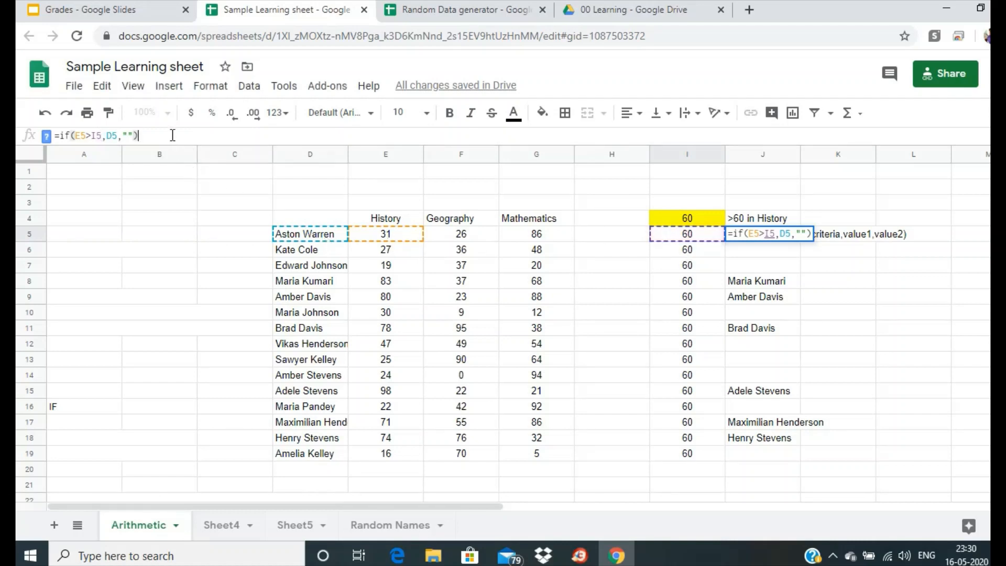
{"action": "key", "text": "Return"}
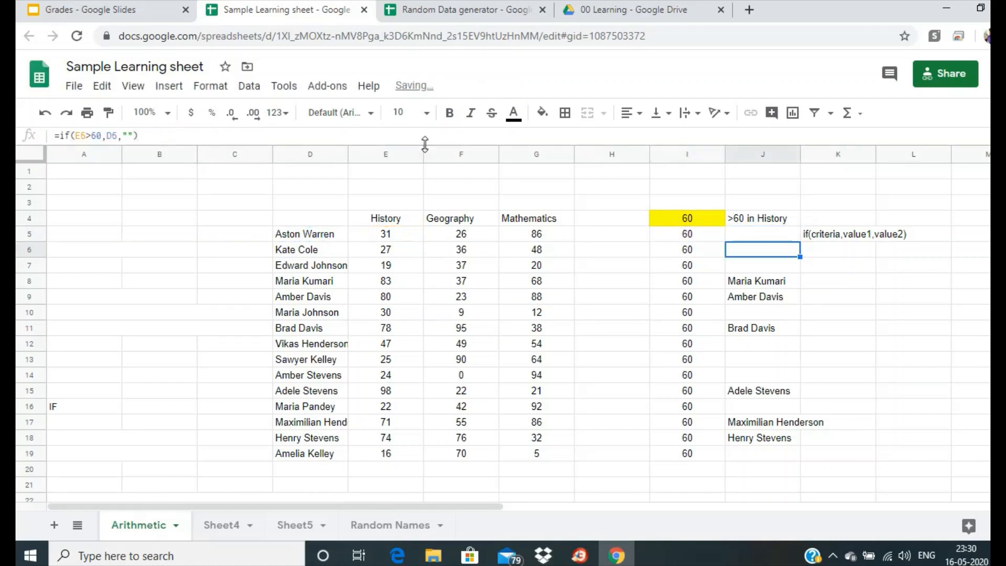
Step: Copy the formula with the I5 threshold reference from J5 into cells J6 to J19
{"action": "left_click", "coordinate": [770, 235]}
{"action": "right_click", "coordinate": [770, 235]}
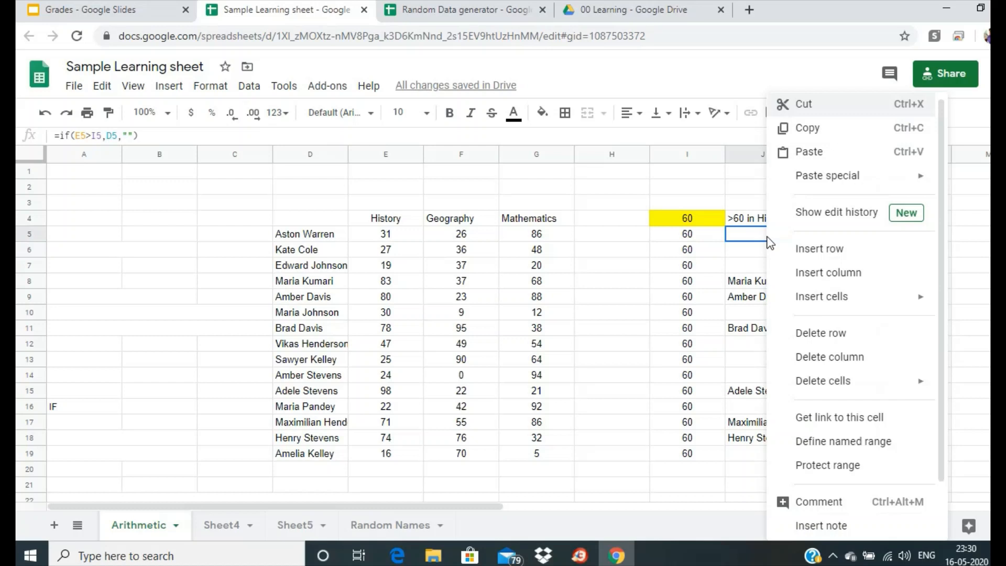
{"action": "left_click", "coordinate": [807, 127]}
{"action": "left_click_drag", "start_coordinate": [768, 250], "coordinate": [745, 449]}
{"action": "right_click", "coordinate": [765, 326]}
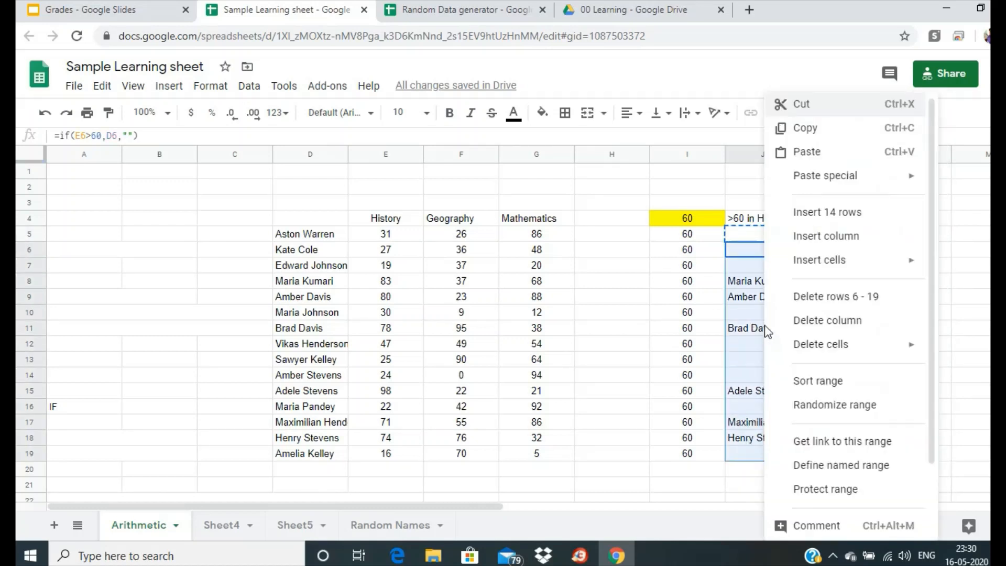
{"action": "left_click", "coordinate": [803, 153]}
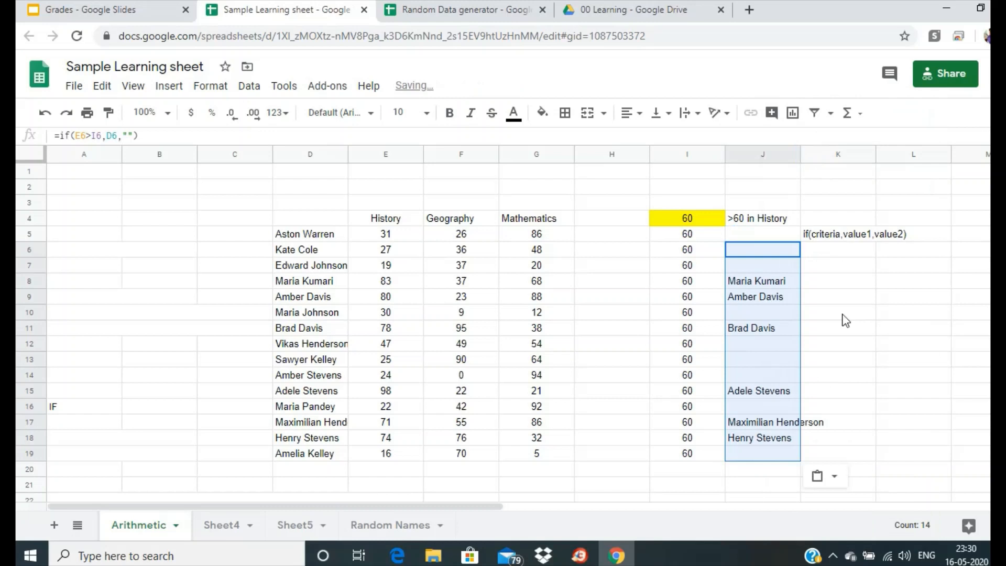
{"action": "left_click", "coordinate": [873, 362]}
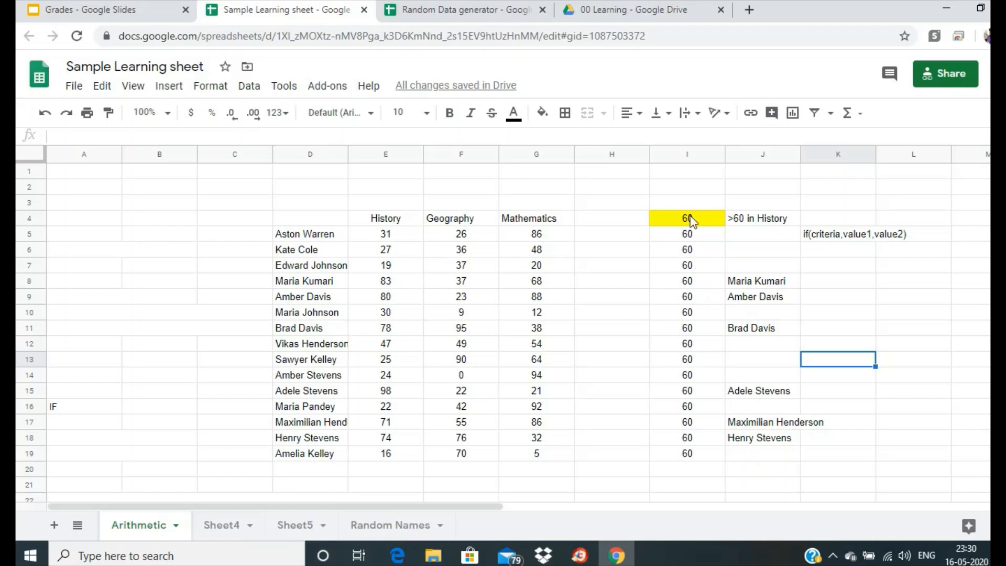
Step: Change the heading in cell J4 to >"I4" in History
{"action": "left_click", "coordinate": [739, 220]}
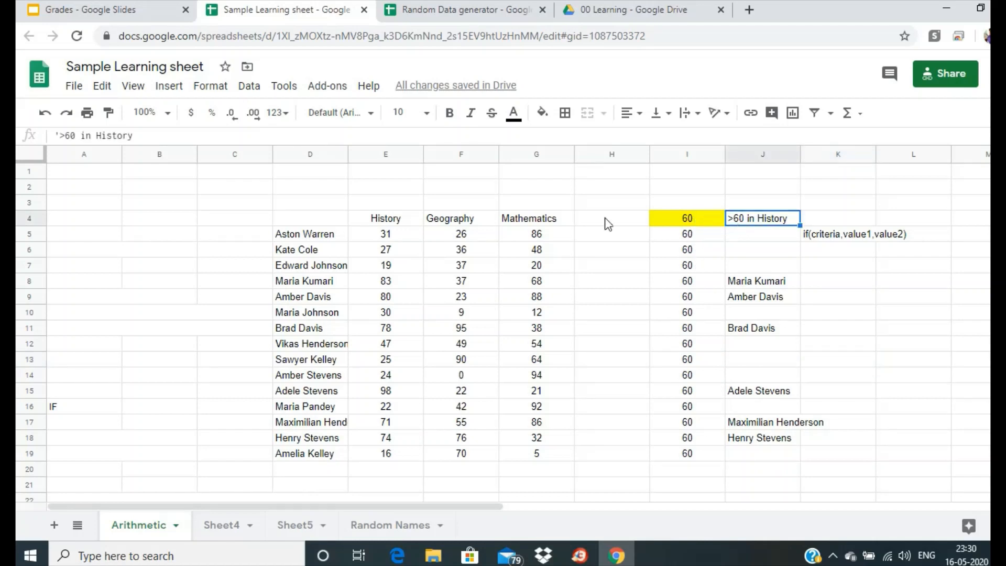
{"action": "left_click_drag", "start_coordinate": [77, 136], "coordinate": [68, 138]}
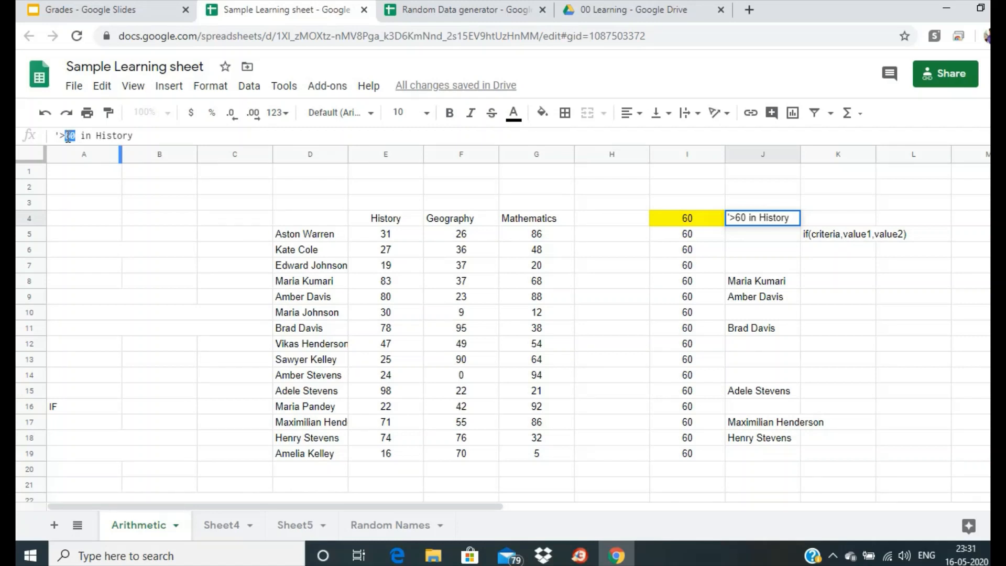
{"action": "type", "text": "\"I4\""}
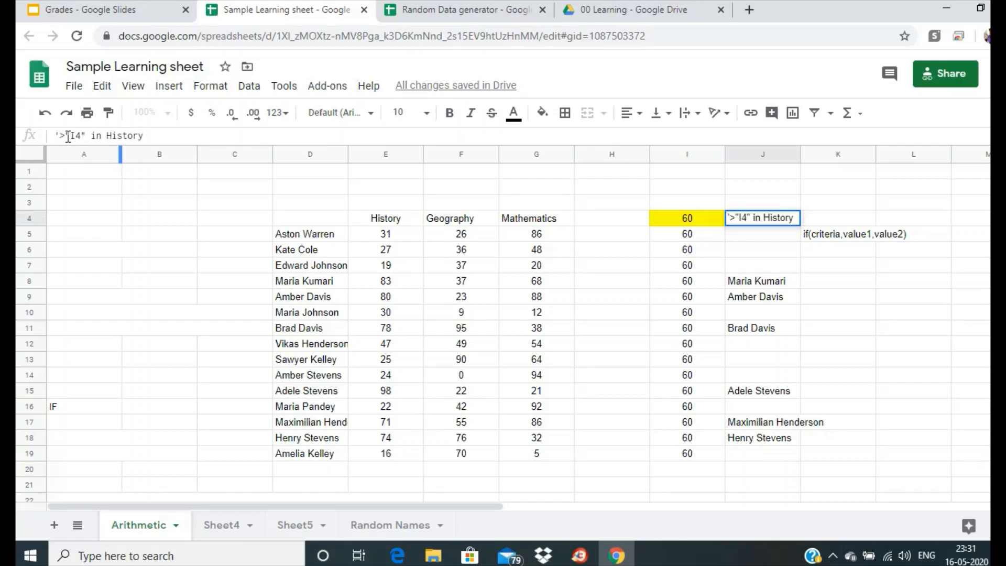
{"action": "key", "text": "Return"}
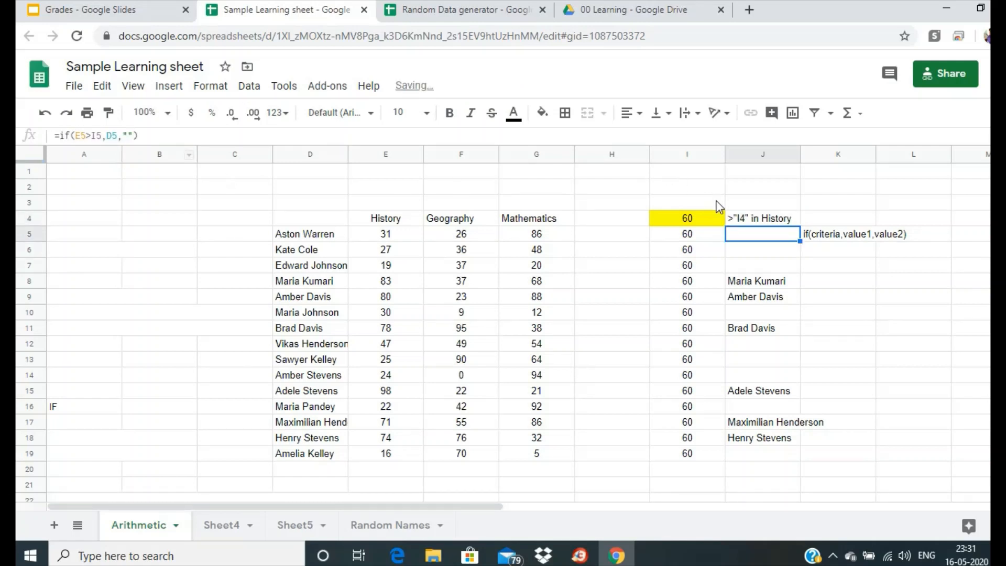
{"action": "left_click", "coordinate": [761, 218]}
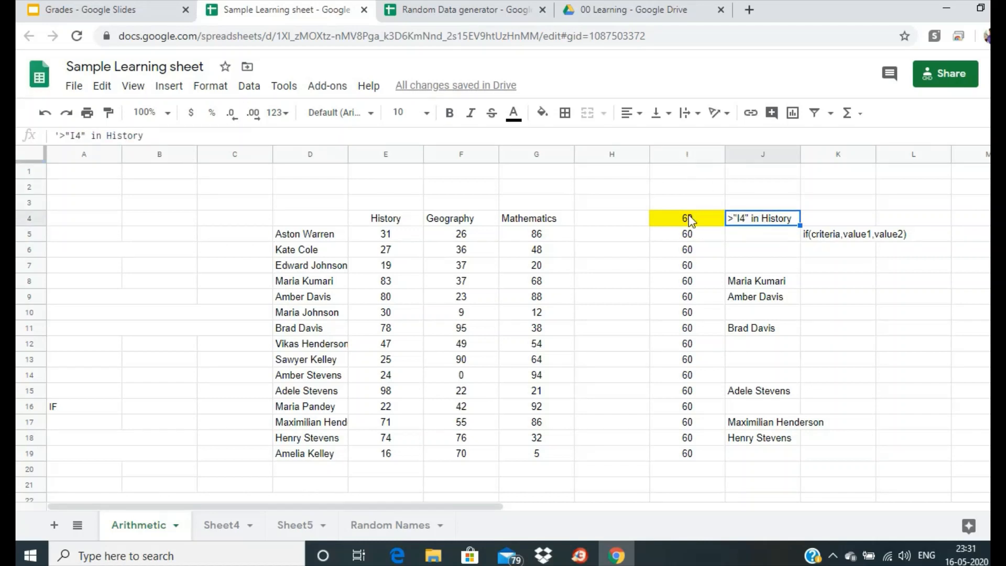
{"action": "left_click", "coordinate": [702, 224]}
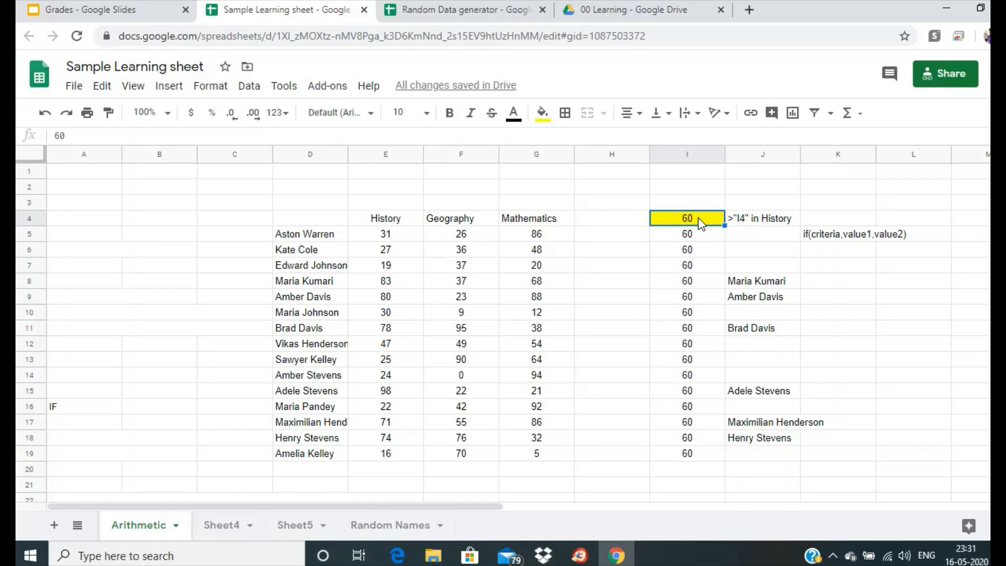
Step: Try a threshold of 80 in cell I4 and check the student names listed in column J
{"action": "type", "text": "80"}
{"action": "key", "text": "Return"}
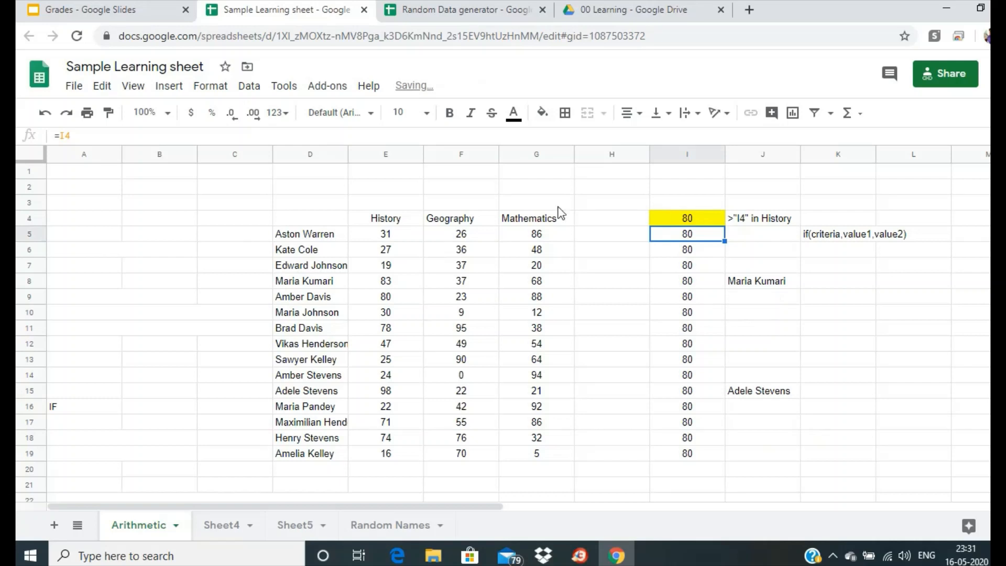
{"action": "left_click", "coordinate": [780, 288]}
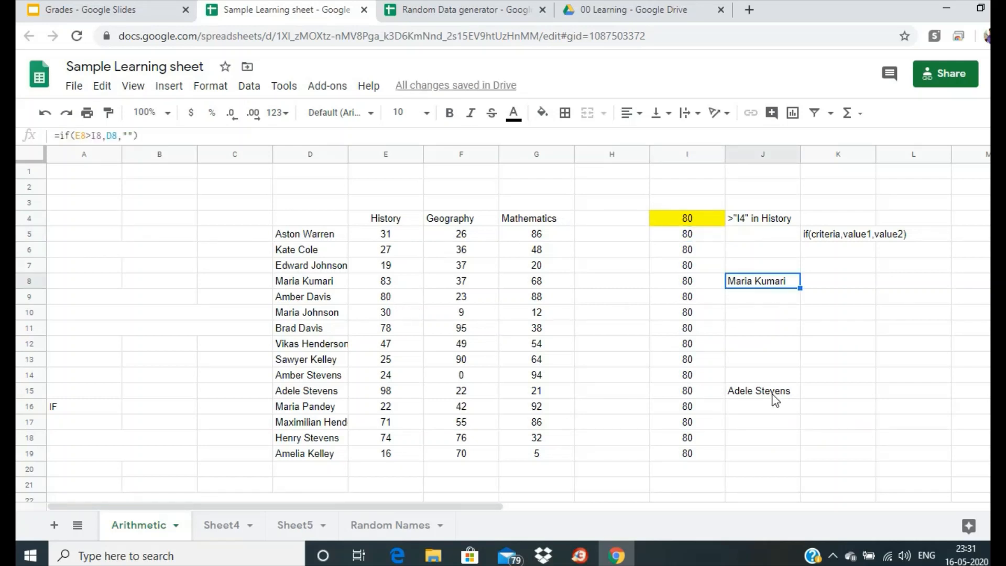
Step: Try thresholds of 9 and 90 in cell I4 to test the list of students in column J
{"action": "left_click", "coordinate": [685, 220]}
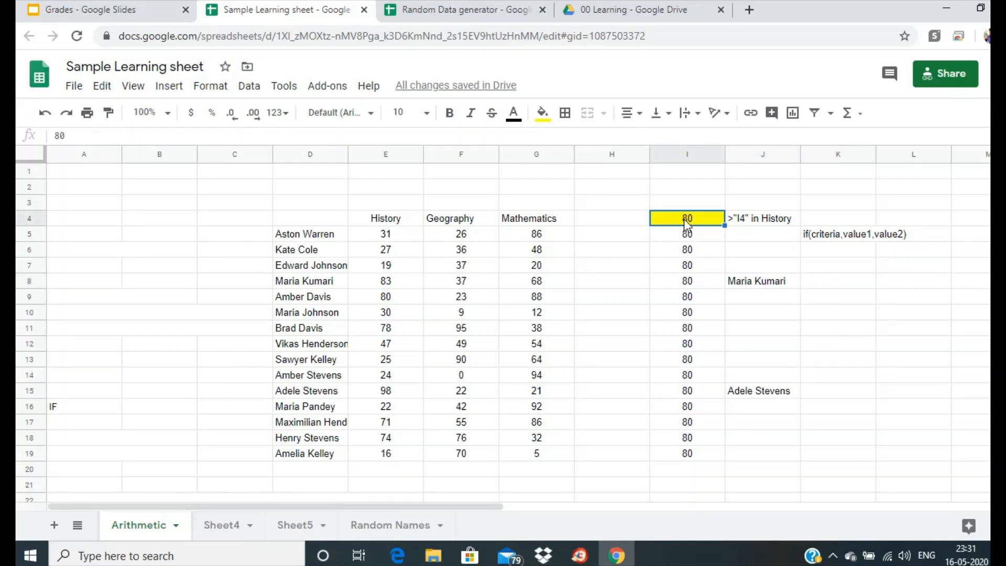
{"action": "type", "text": "9"}
{"action": "key", "text": "Return"}
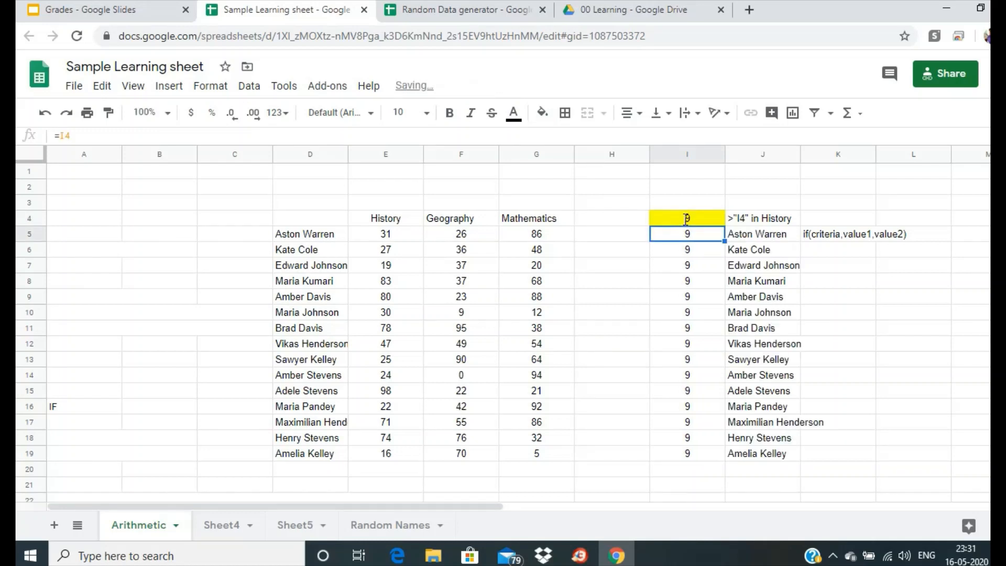
{"action": "left_click", "coordinate": [696, 221]}
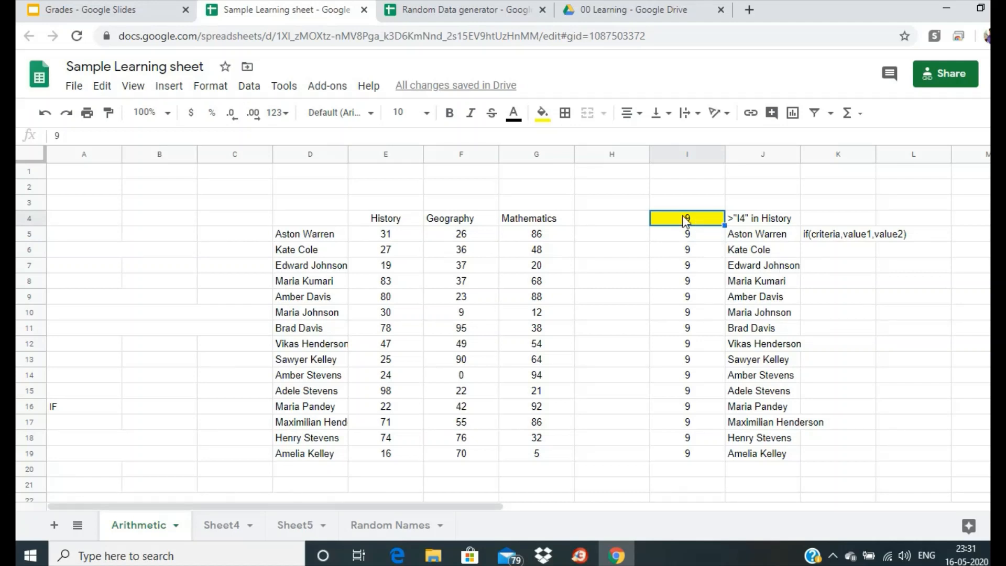
{"action": "type", "text": "90"}
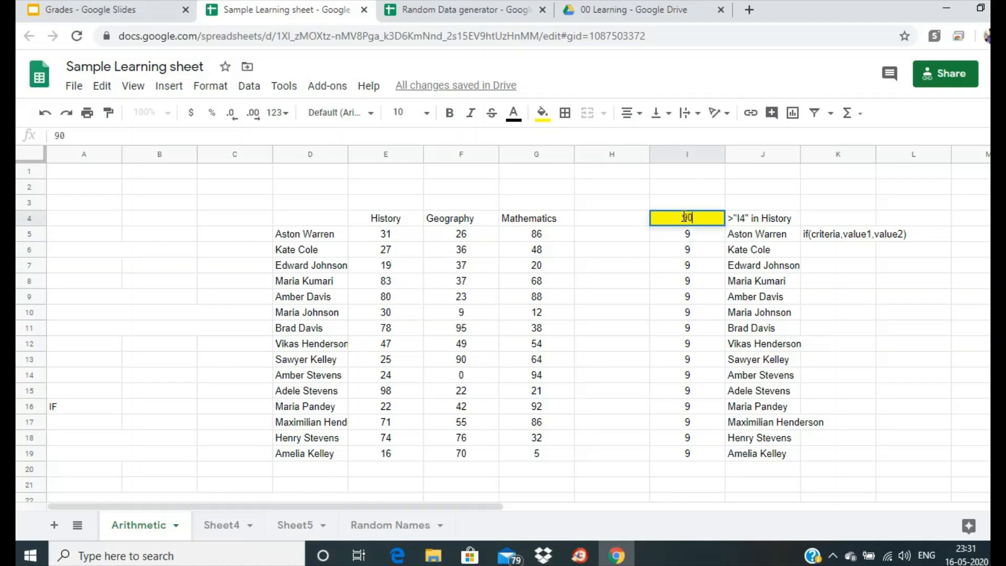
{"action": "key", "text": "Return"}
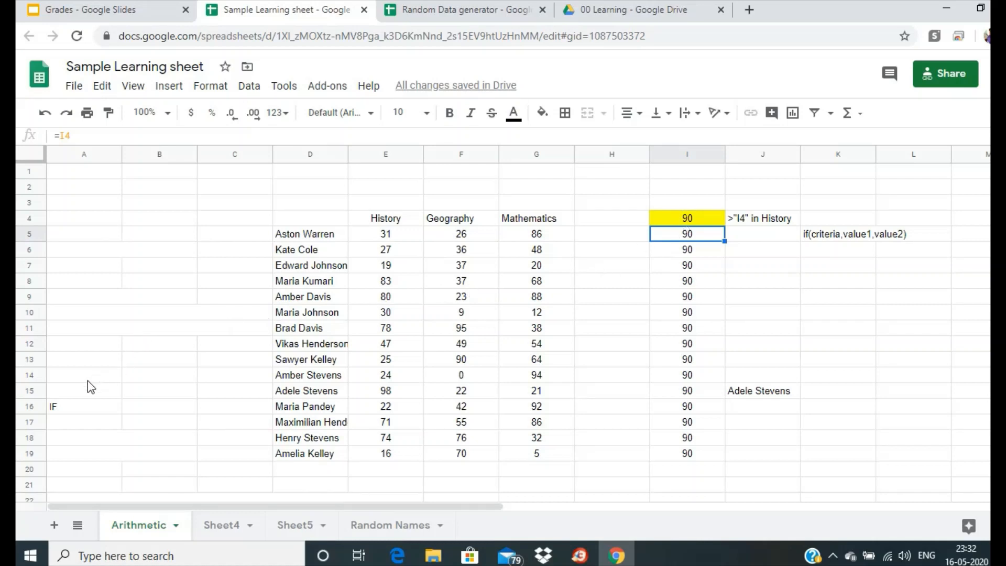
Step: Change the text colour of cells A14 and A15 to black
{"action": "left_click_drag", "start_coordinate": [73, 391], "coordinate": [68, 382]}
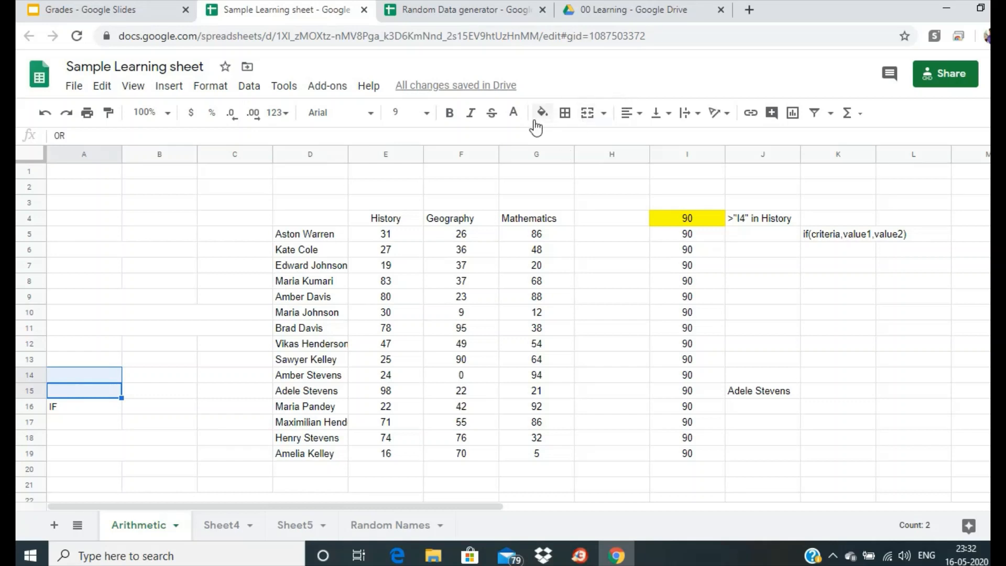
{"action": "left_click", "coordinate": [514, 113]}
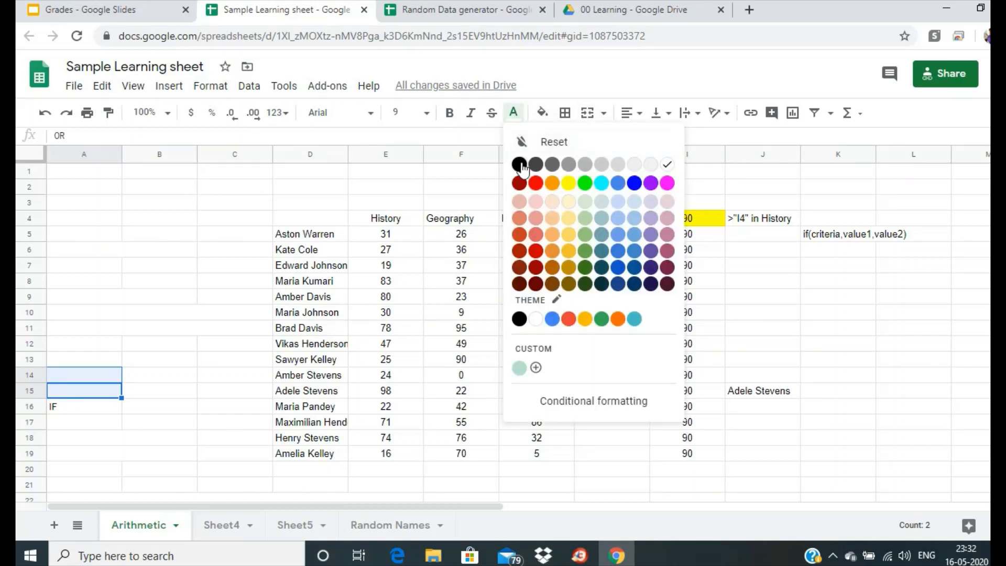
{"action": "left_click", "coordinate": [521, 163]}
{"action": "left_click", "coordinate": [96, 283]}
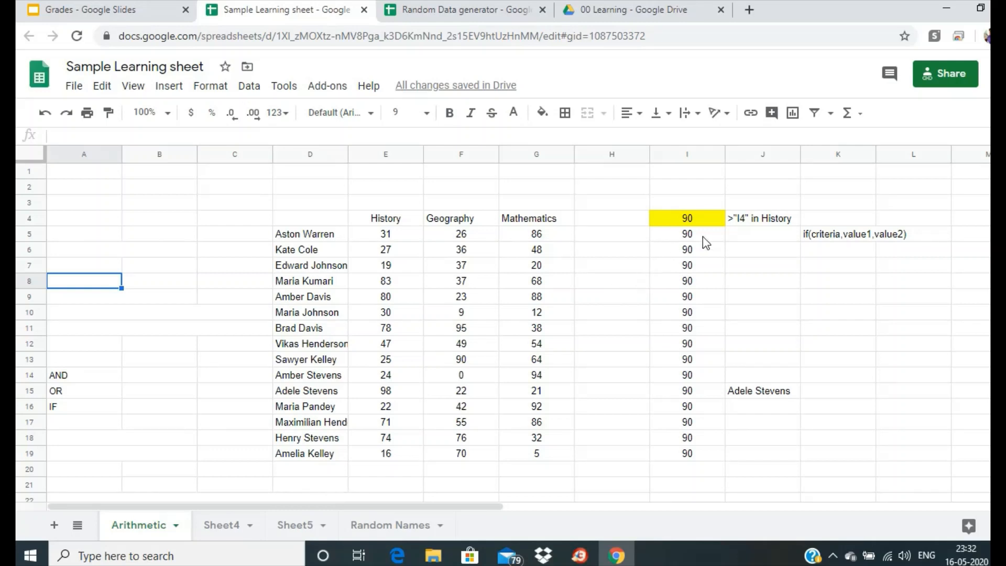
Step: Set the History threshold in cell I4 to 75
{"action": "left_click", "coordinate": [716, 223]}
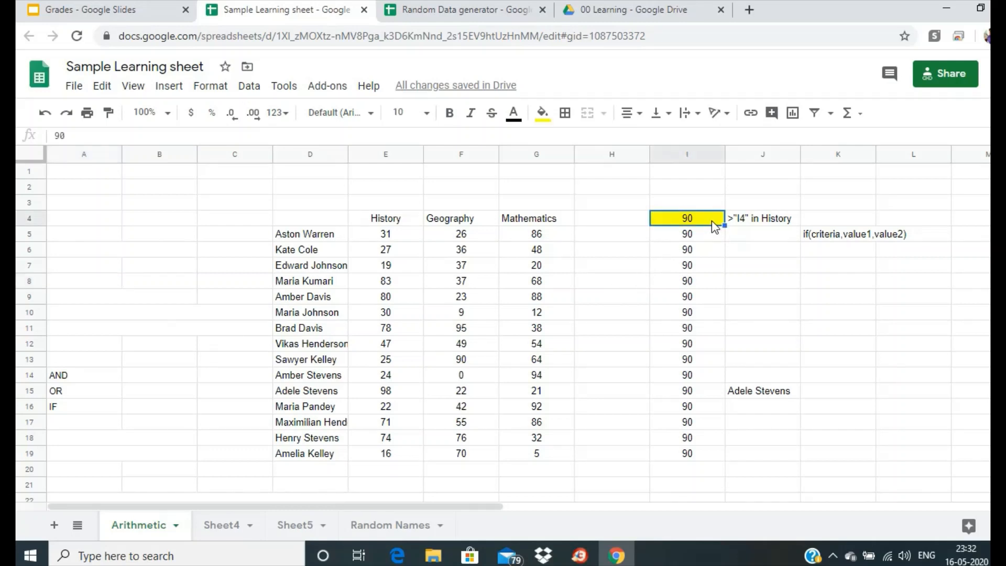
{"action": "double_click", "coordinate": [711, 220]}
{"action": "key", "text": "BackSpace"}
{"action": "key", "text": "BackSpace"}
{"action": "type", "text": "75"}
{"action": "key", "text": "Return"}
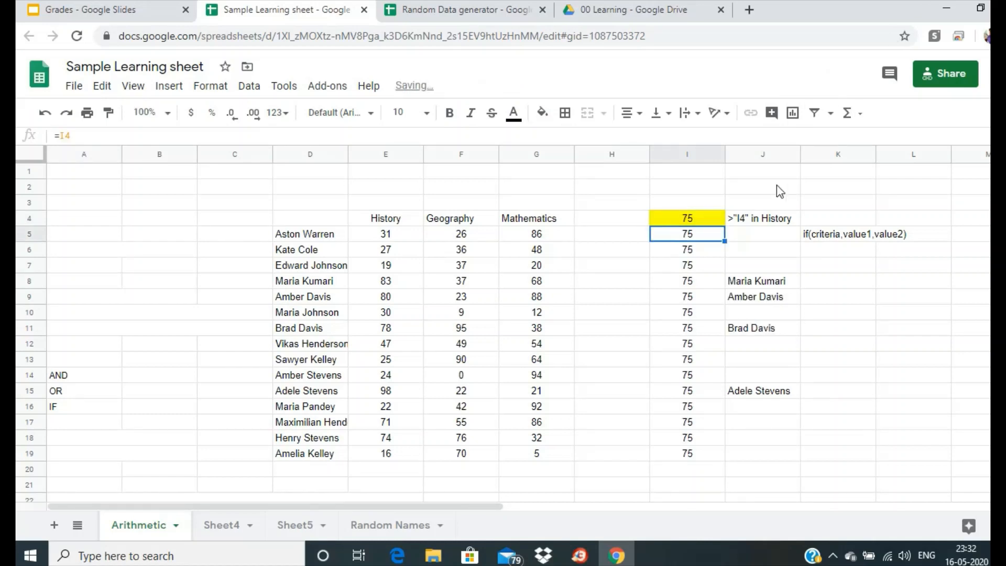
Step: Enter the heading History in cell I3 above the highlighted threshold
{"action": "left_click", "coordinate": [689, 204]}
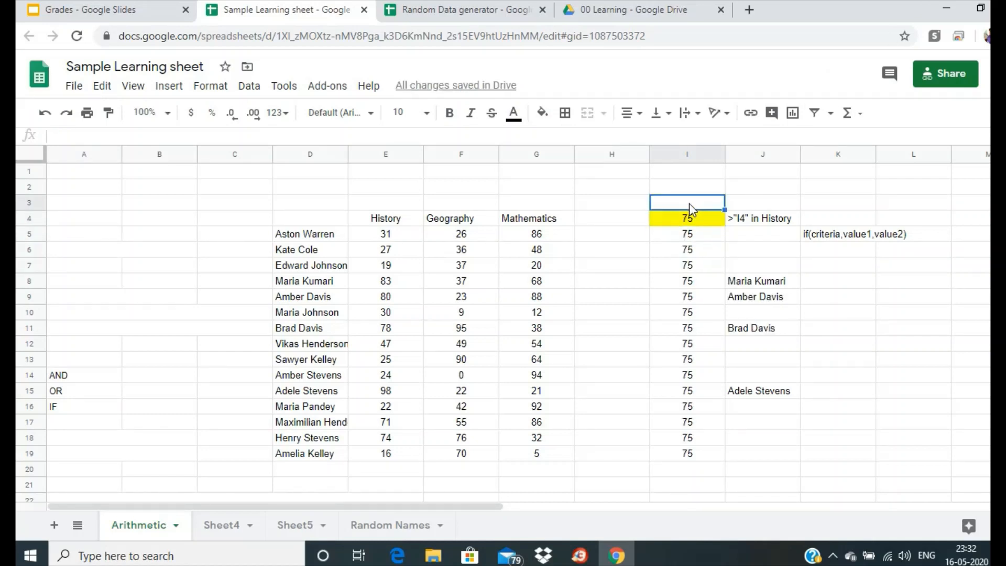
{"action": "type", "text": "History"}
{"action": "key", "text": "Return"}
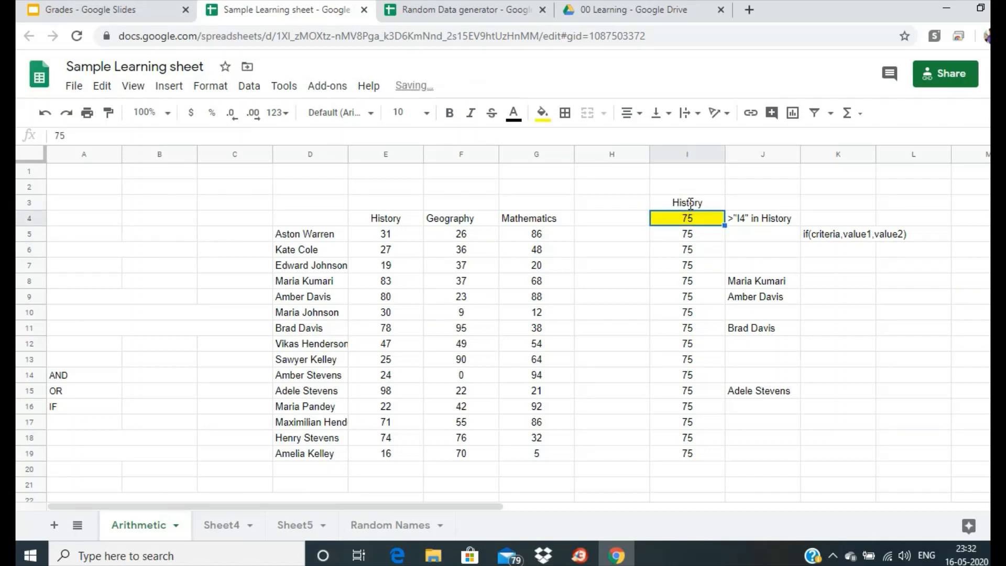
Step: Delete the IF syntax note from cell K5 and narrow column K to a thin spacer
{"action": "left_click", "coordinate": [810, 237]}
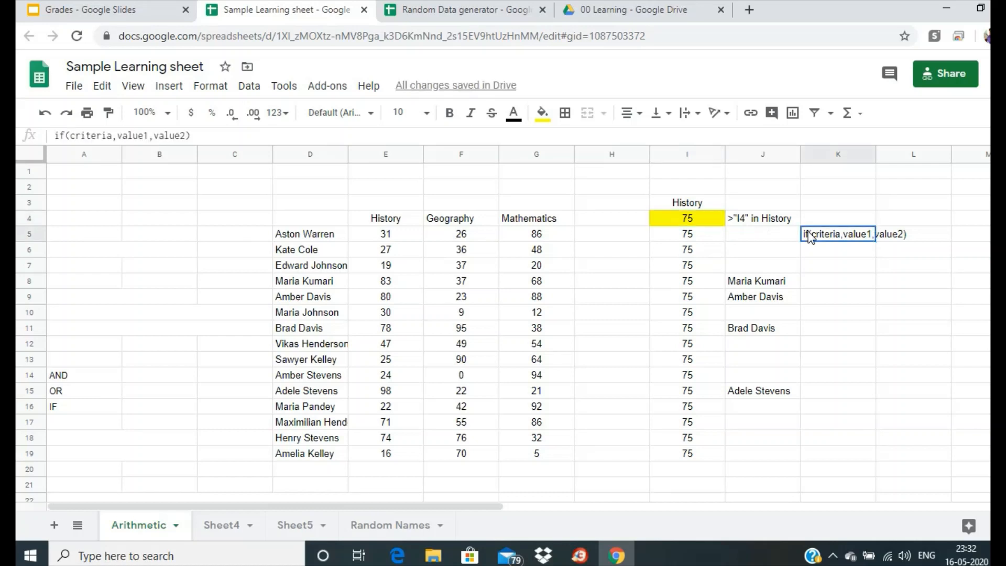
{"action": "key", "text": "Delete"}
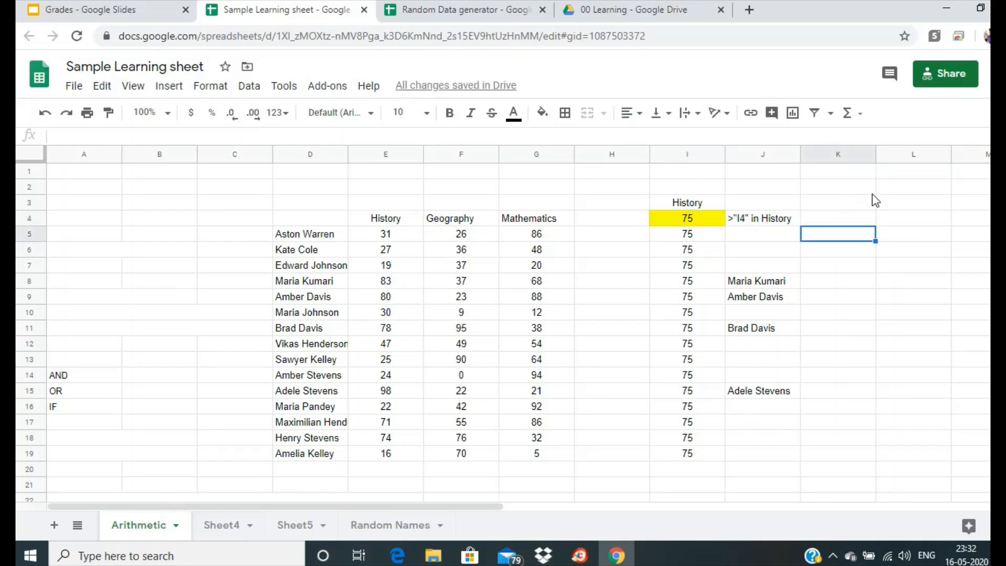
{"action": "left_click_drag", "start_coordinate": [474, 506], "coordinate": [593, 518]}
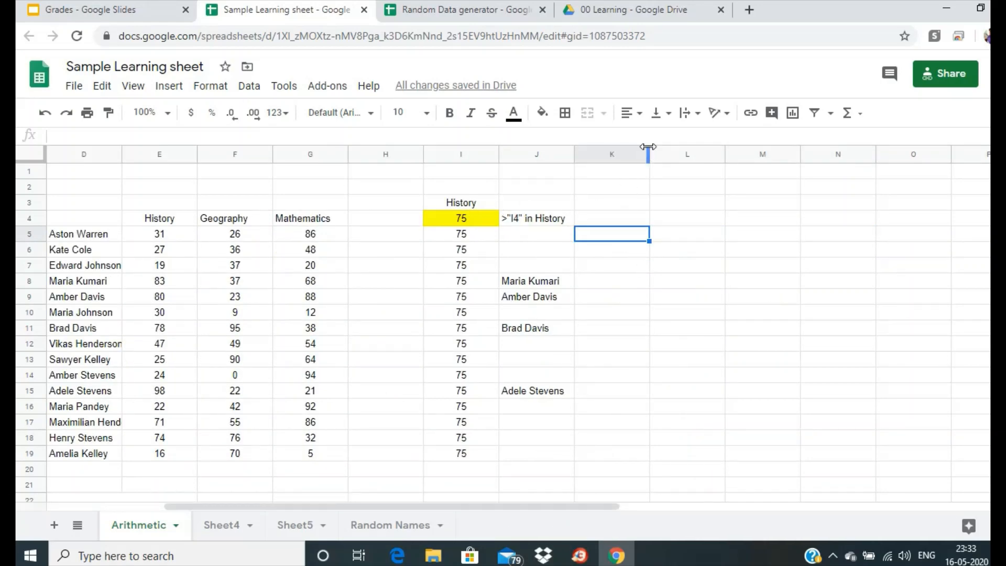
{"action": "left_click_drag", "start_coordinate": [649, 146], "coordinate": [589, 157]}
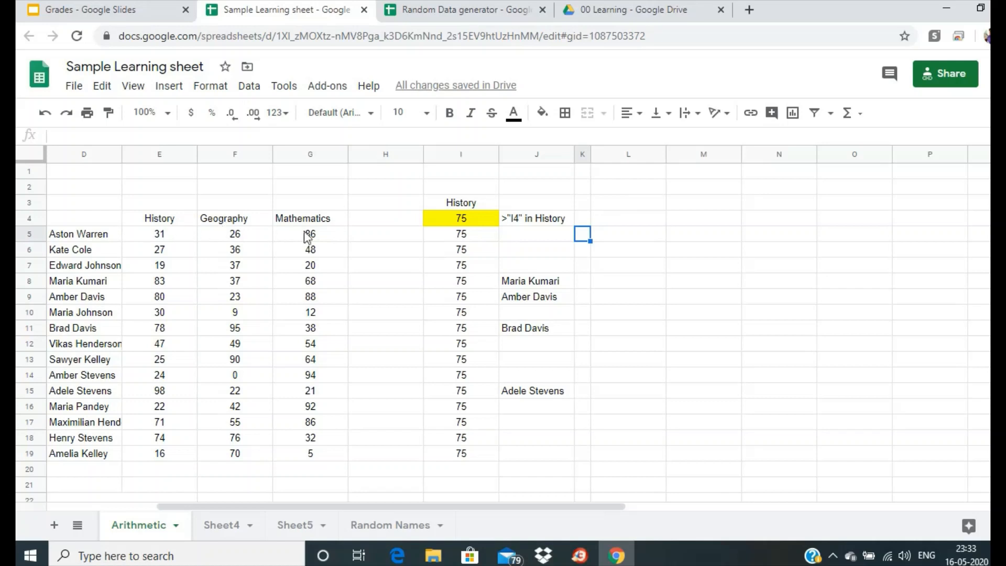
Step: Copy the threshold and result columns I and J into columns L and M
{"action": "left_click_drag", "start_coordinate": [470, 160], "coordinate": [517, 153]}
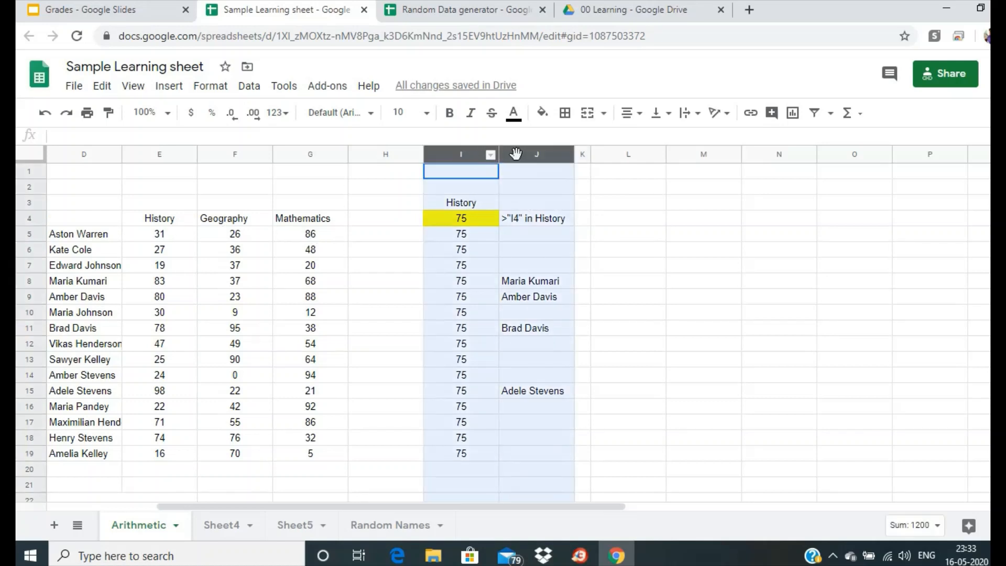
{"action": "key", "text": "ctrl+c"}
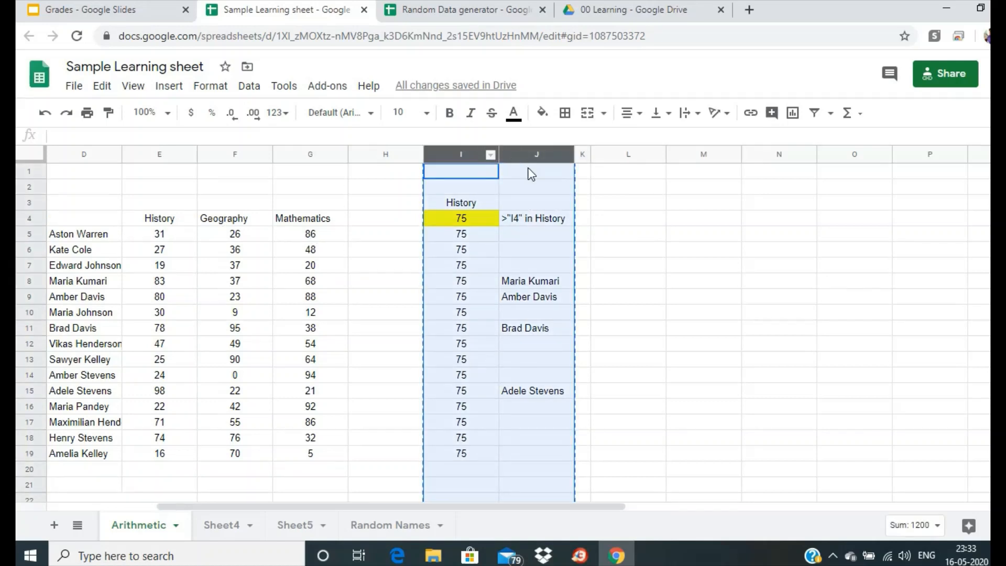
{"action": "left_click", "coordinate": [614, 178]}
{"action": "key", "text": "ctrl+v"}
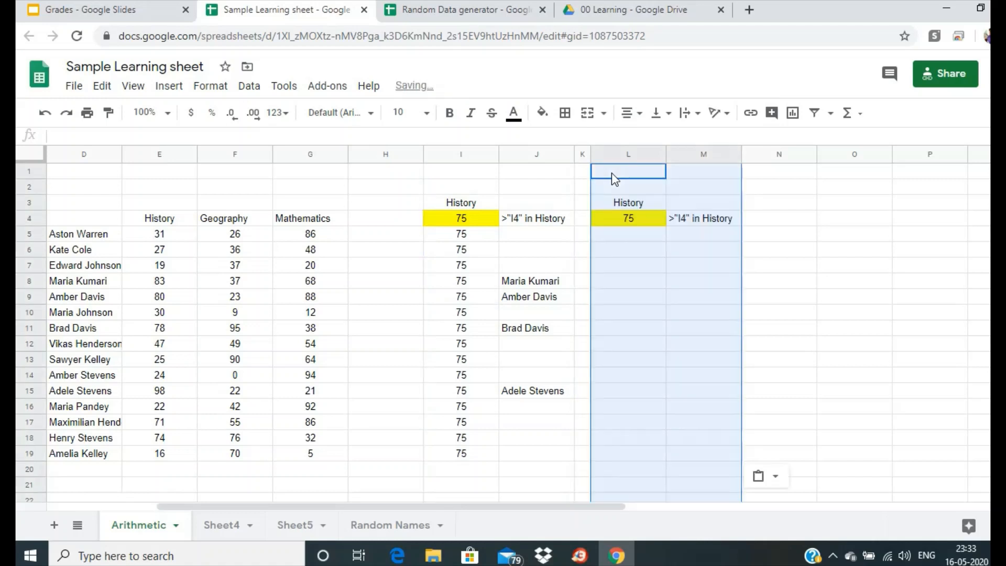
Step: Narrow column N to a thin spacer and paste another copy of columns I and J into columns O and P
{"action": "left_click", "coordinate": [771, 155]}
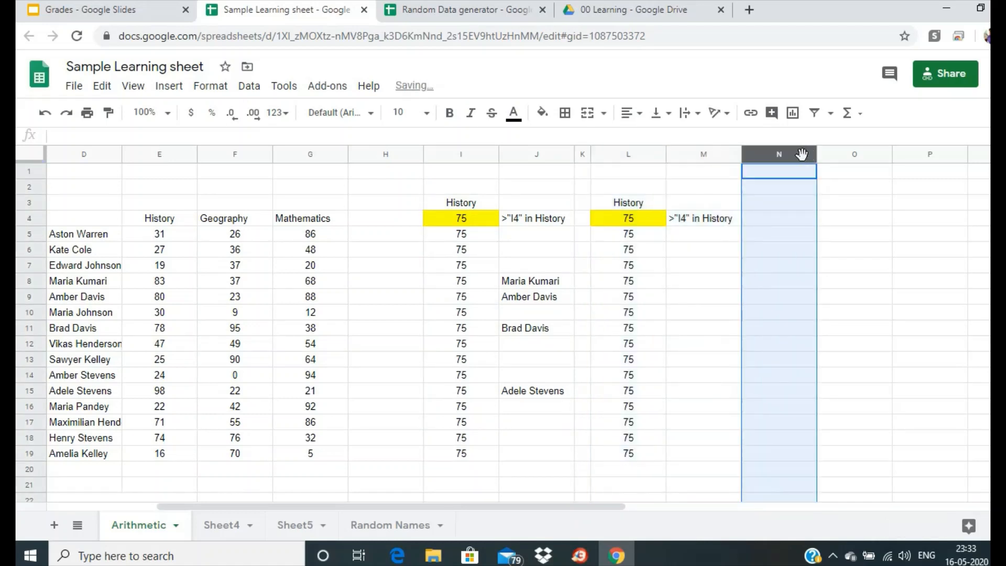
{"action": "left_click_drag", "start_coordinate": [816, 156], "coordinate": [759, 158]}
{"action": "left_click", "coordinate": [797, 173]}
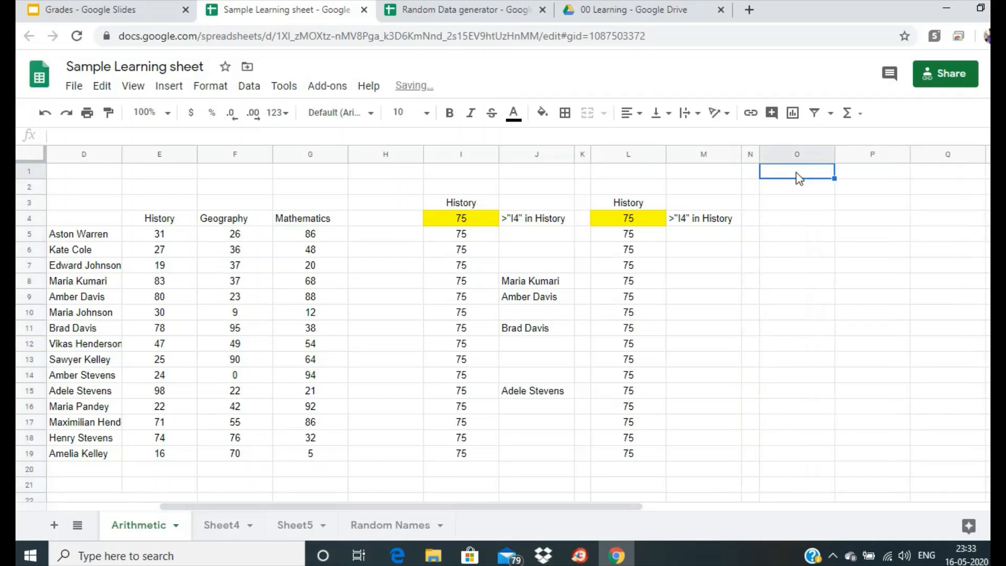
{"action": "key", "text": "ctrl+v"}
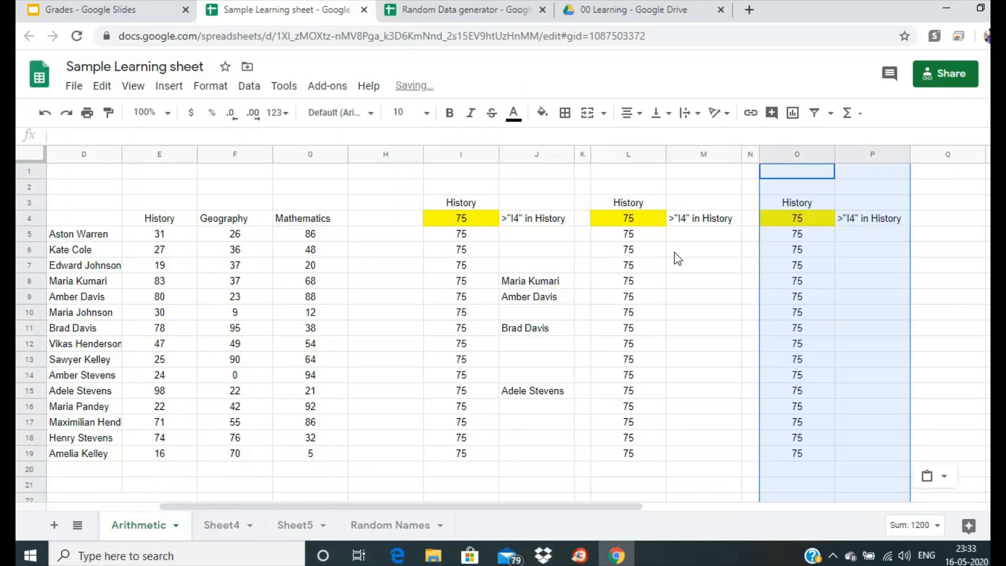
{"action": "left_click", "coordinate": [693, 251]}
Step: Rename the headings of the two copied blocks to Geography in L3 and Mathematics in O3
{"action": "left_click", "coordinate": [631, 202]}
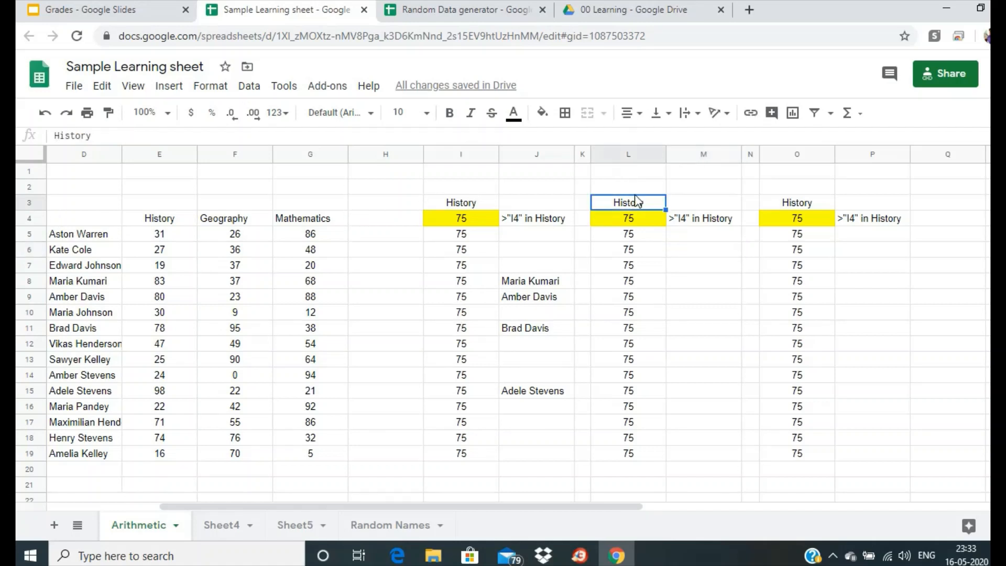
{"action": "type", "text": "Geog"}
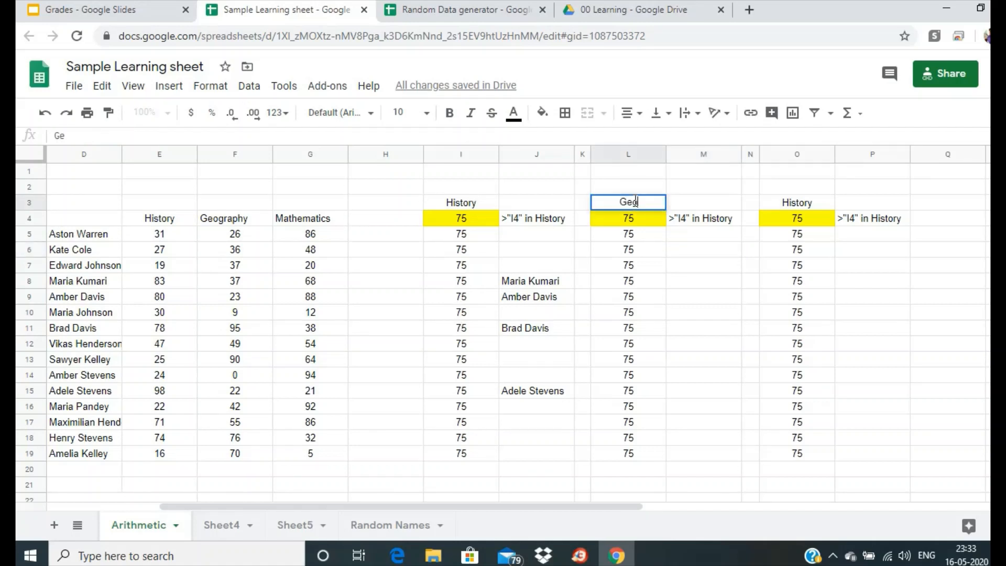
{"action": "type", "text": "raphy"}
{"action": "key", "text": "Tab"}
{"action": "key", "text": "Tab"}
{"action": "key", "text": "Tab"}
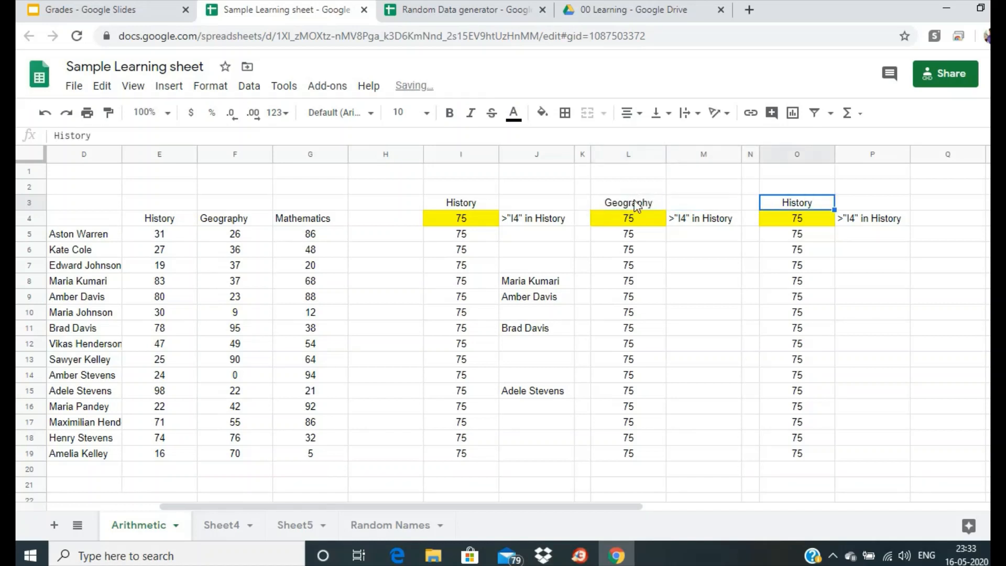
{"action": "type", "text": "Mathema"}
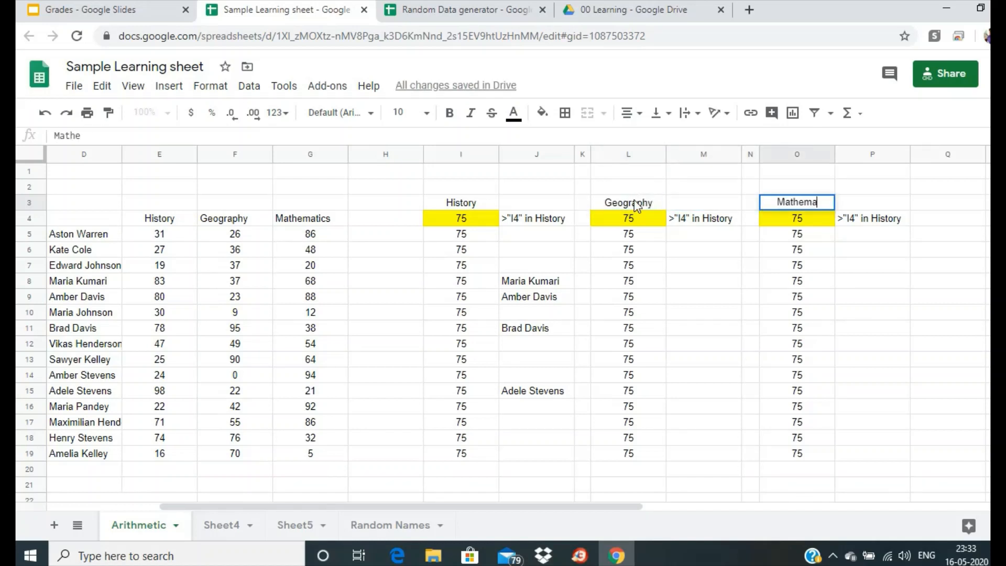
{"action": "type", "text": "tics"}
{"action": "key", "text": "Return"}
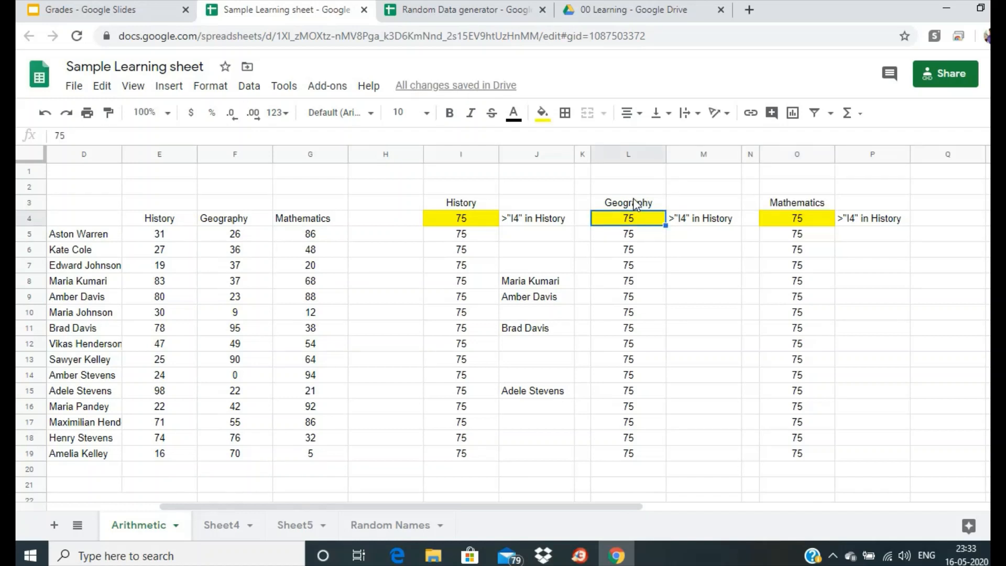
Step: Change the result heading in cell M4 to >"I4" in Geography
{"action": "left_click", "coordinate": [705, 220]}
{"action": "left_click_drag", "start_coordinate": [160, 135], "coordinate": [109, 138]}
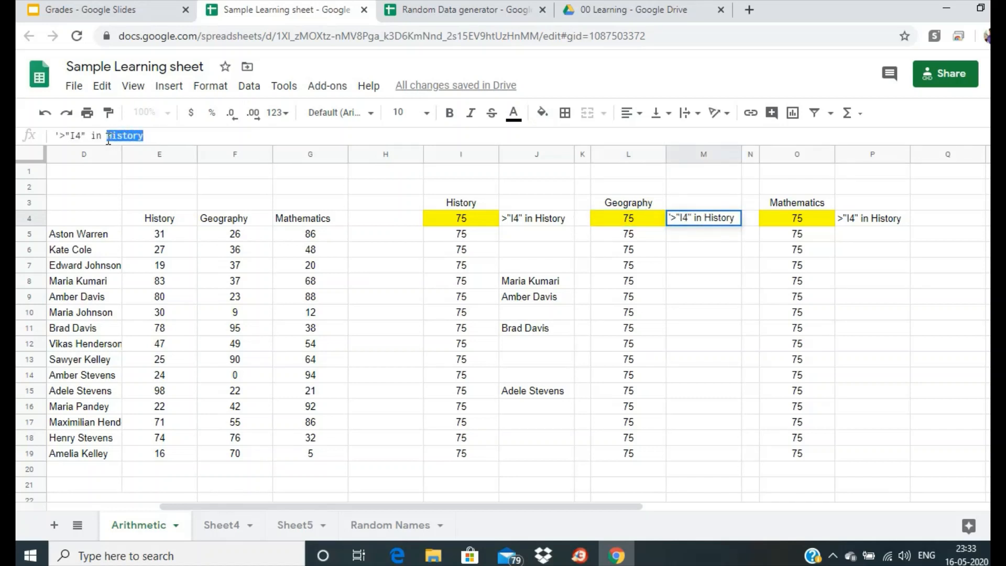
{"action": "type", "text": "Geograph"}
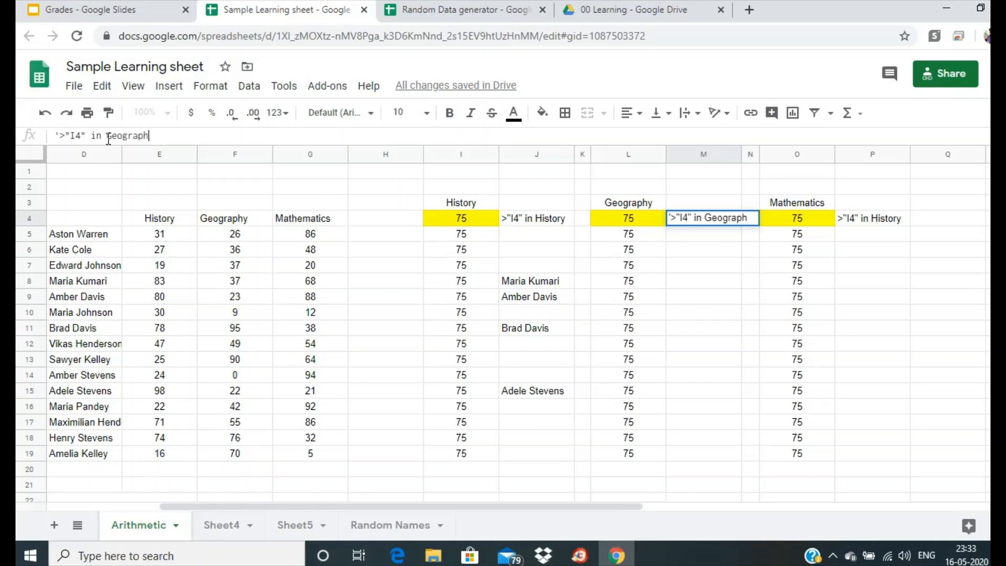
{"action": "type", "text": "y"}
{"action": "key", "text": "Tab"}
Step: Change the result heading in cell P4 to >"I4" in Mathematics and narrow column H to a thin spacer
{"action": "key", "text": "Tab"}
{"action": "key", "text": "Tab"}
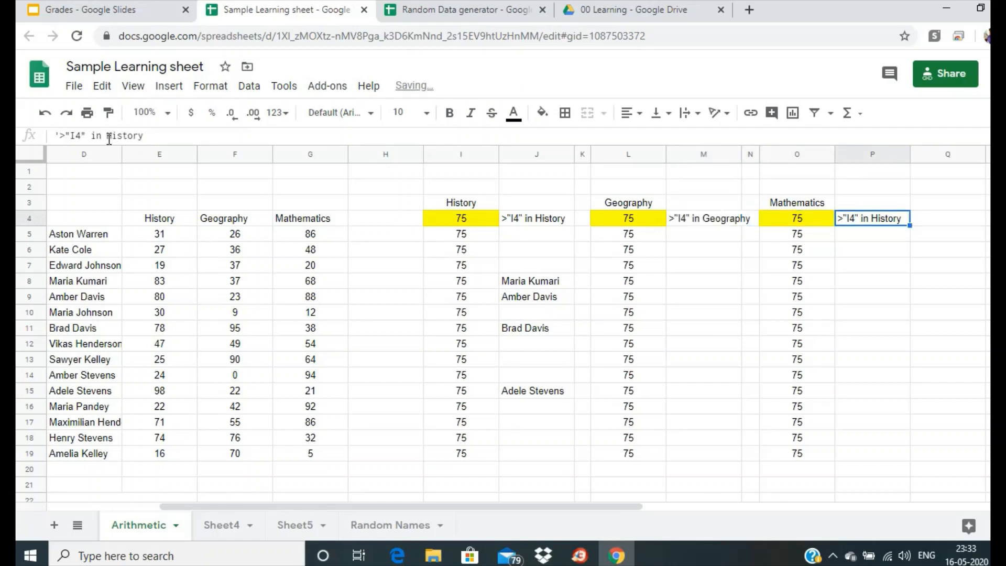
{"action": "left_click_drag", "start_coordinate": [160, 135], "coordinate": [110, 139]}
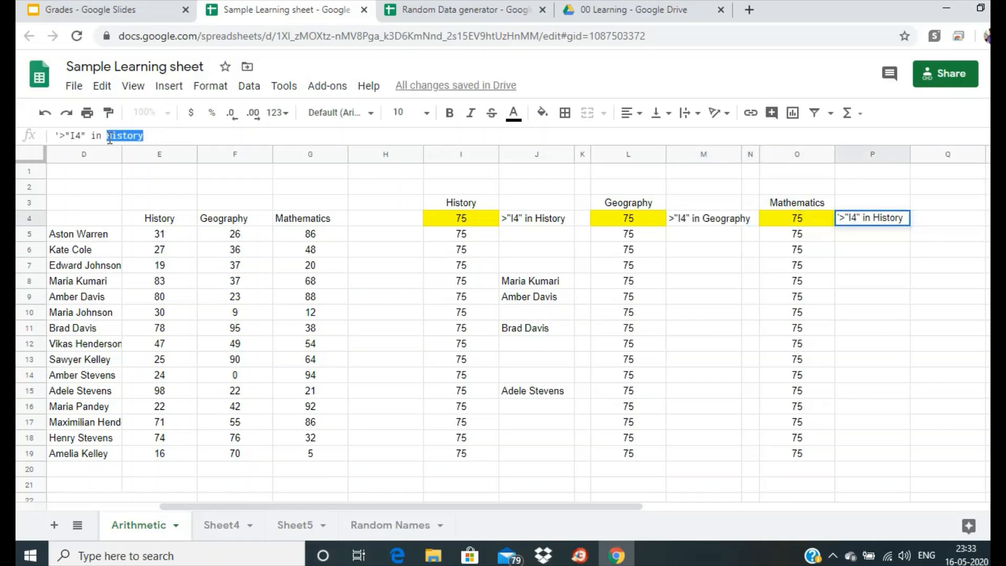
{"action": "type", "text": "Mathem"}
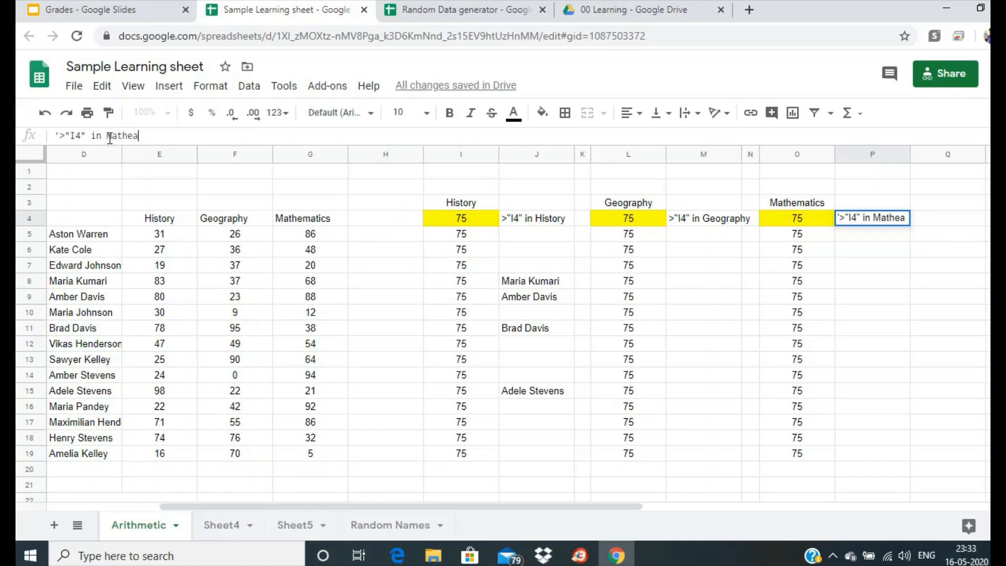
{"action": "key", "text": "BackSpace"}
{"action": "type", "text": "matics"}
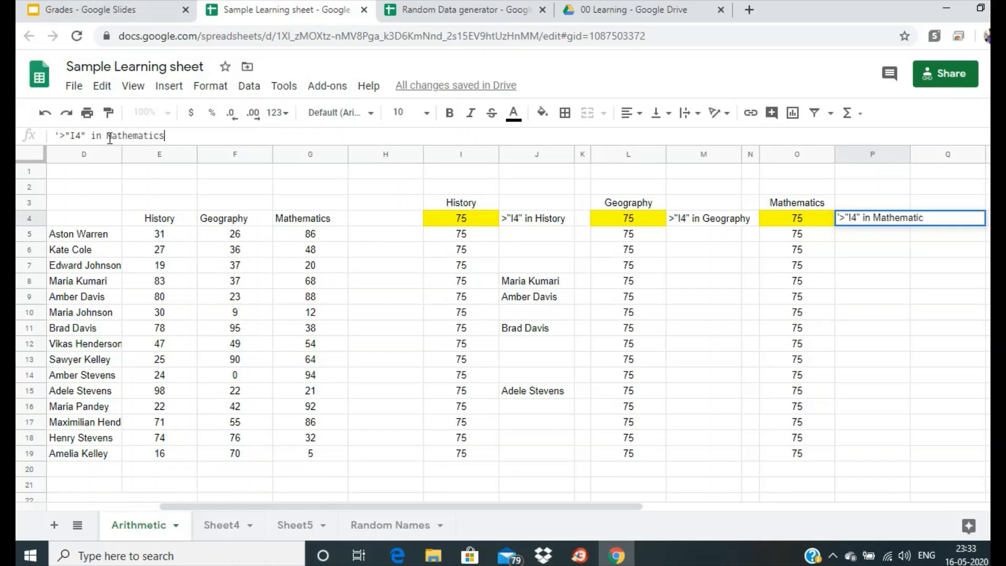
{"action": "key", "text": "Return"}
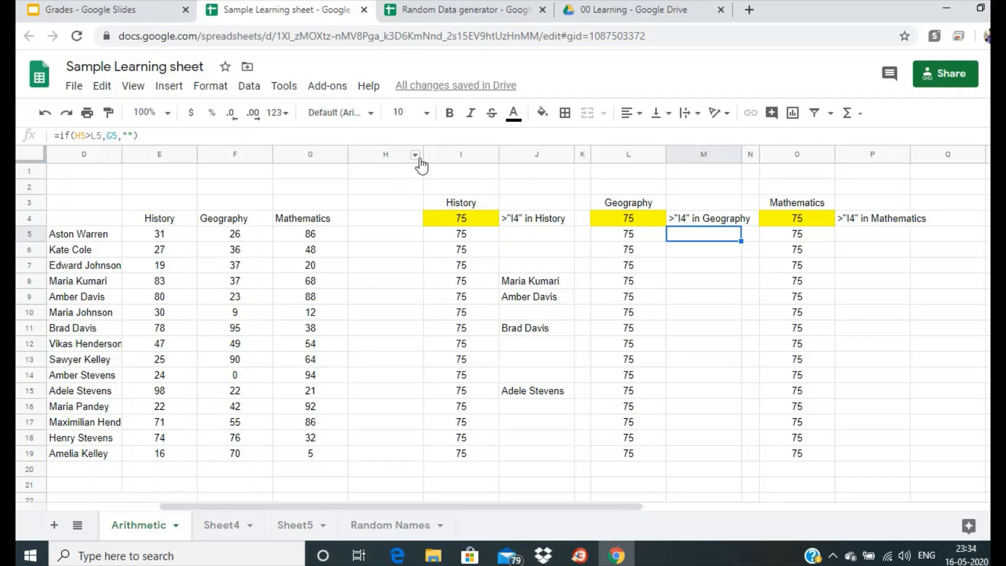
{"action": "left_click_drag", "start_coordinate": [423, 155], "coordinate": [378, 154]}
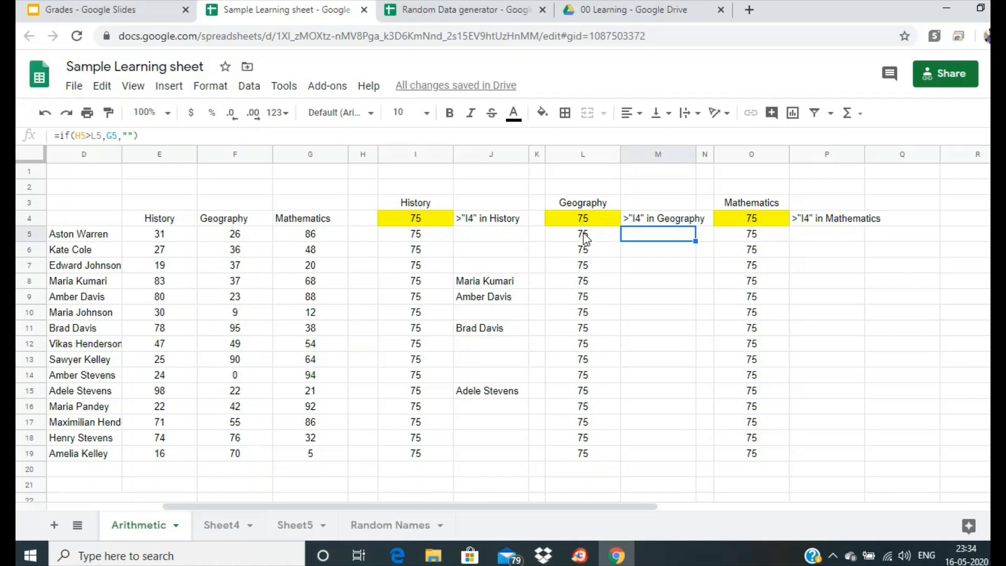
Step: Replace the Geography formula in M5 with =if(F5>L5,D5,"") so it compares the Geography mark with its threshold
{"action": "left_click", "coordinate": [586, 236]}
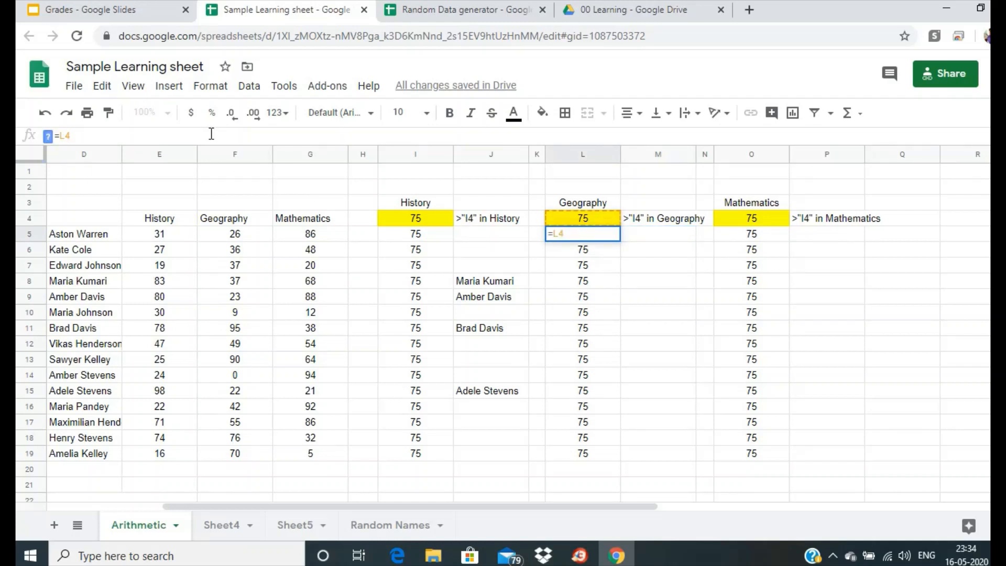
{"action": "key", "text": "Return"}
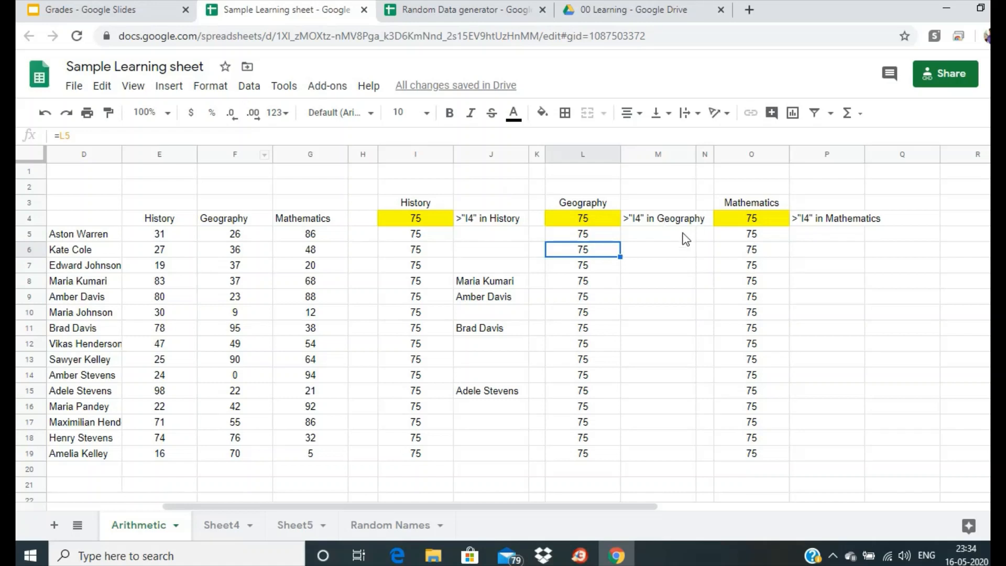
{"action": "left_click", "coordinate": [656, 236]}
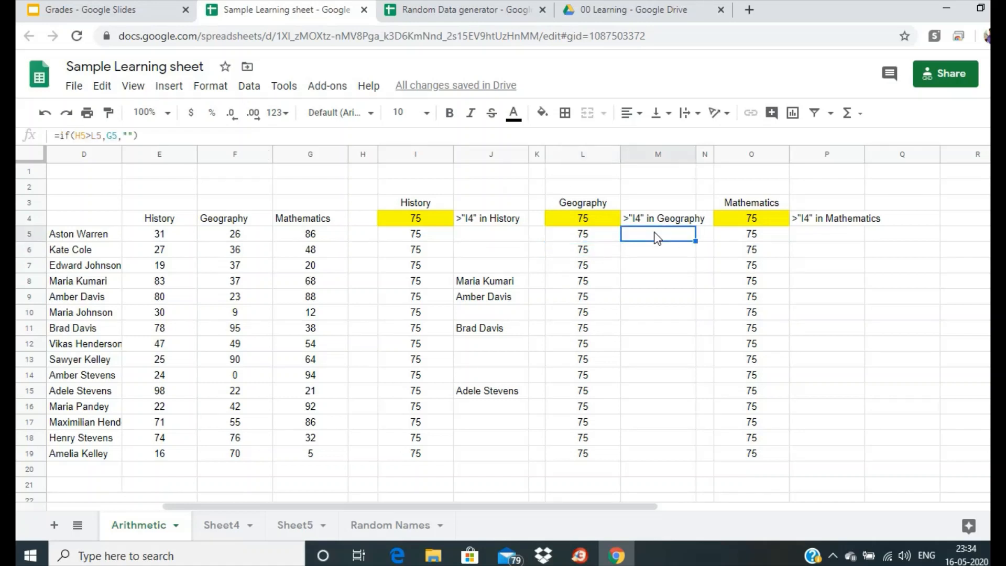
{"action": "left_click", "coordinate": [220, 135]}
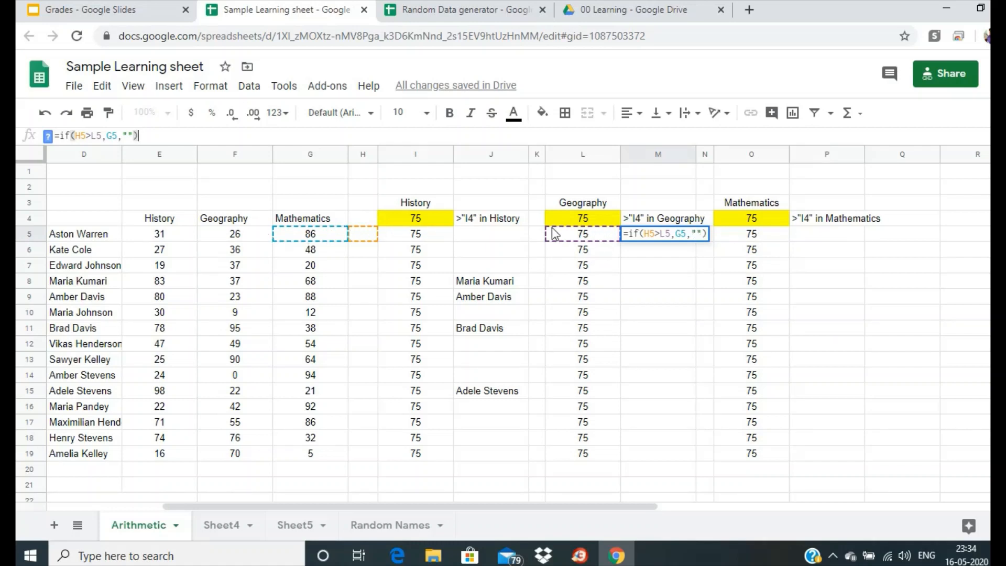
{"action": "left_click_drag", "start_coordinate": [184, 135], "coordinate": [23, 138]}
{"action": "key", "text": "BackSpace"}
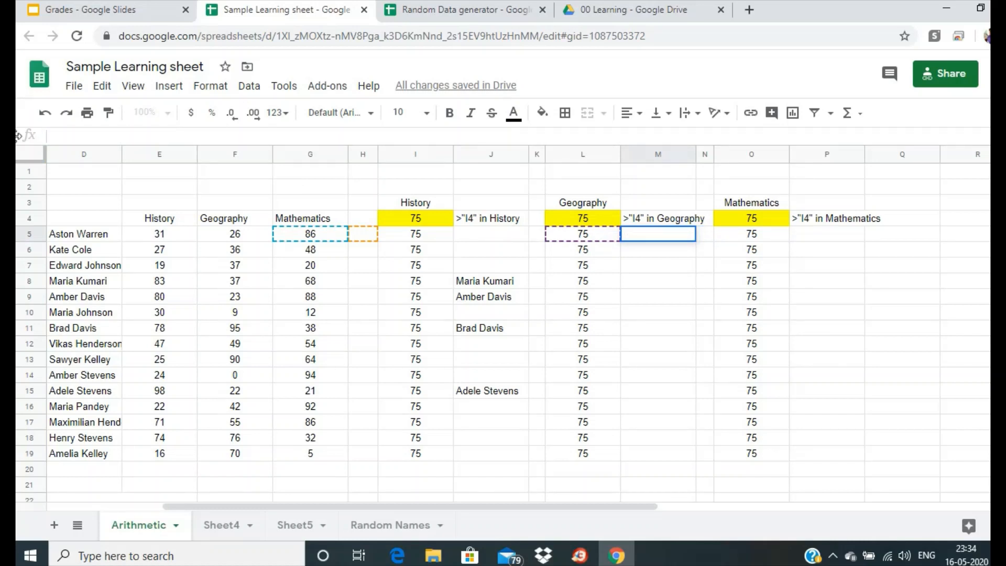
{"action": "type", "text": "=if("}
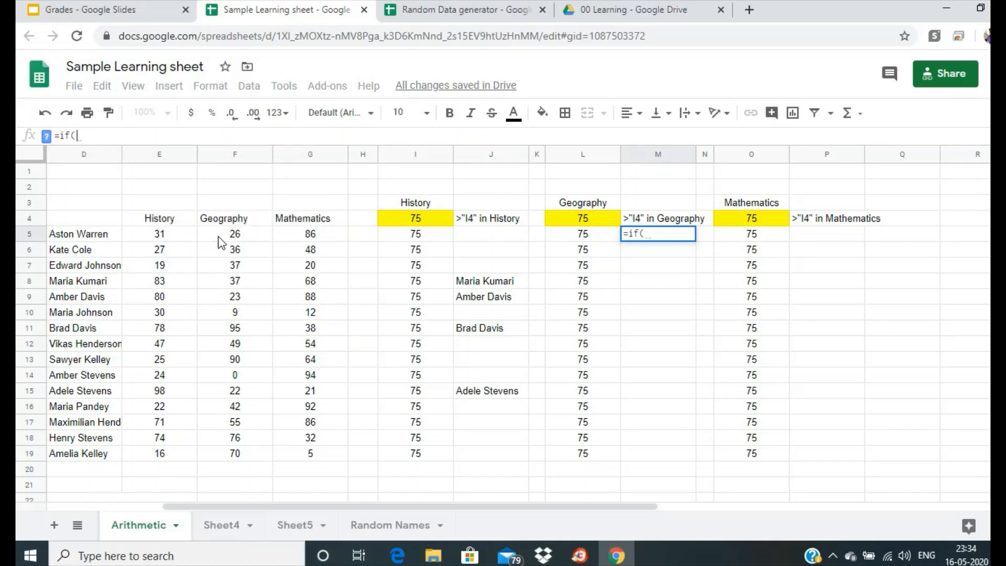
{"action": "left_click", "coordinate": [234, 235]}
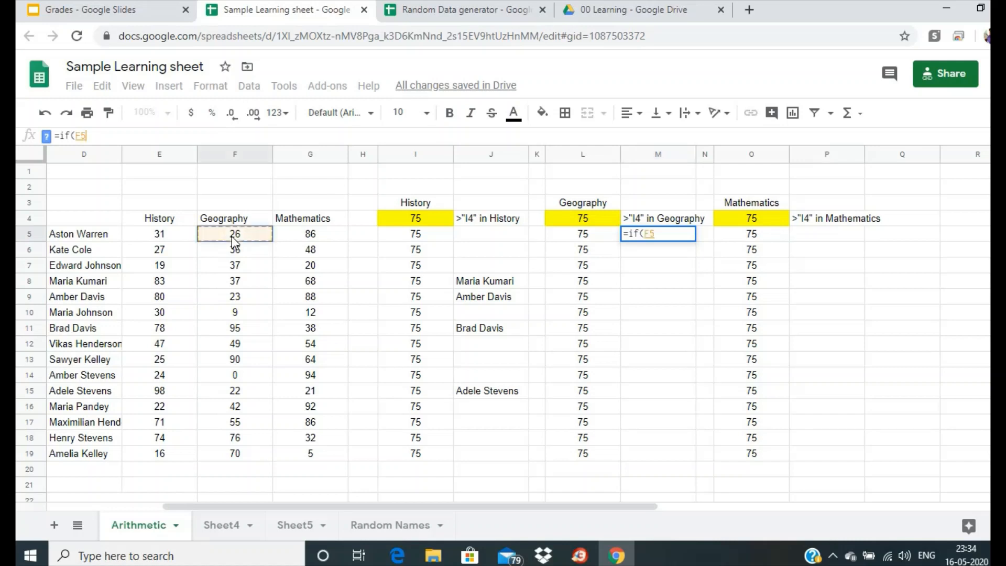
{"action": "type", "text": ">"}
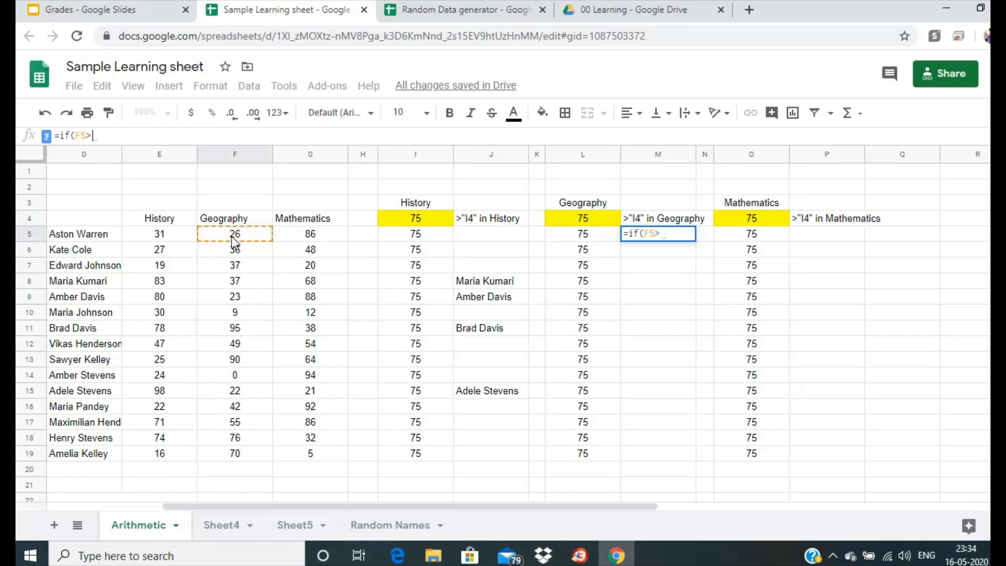
{"action": "left_click", "coordinate": [583, 236]}
{"action": "type", "text": ","}
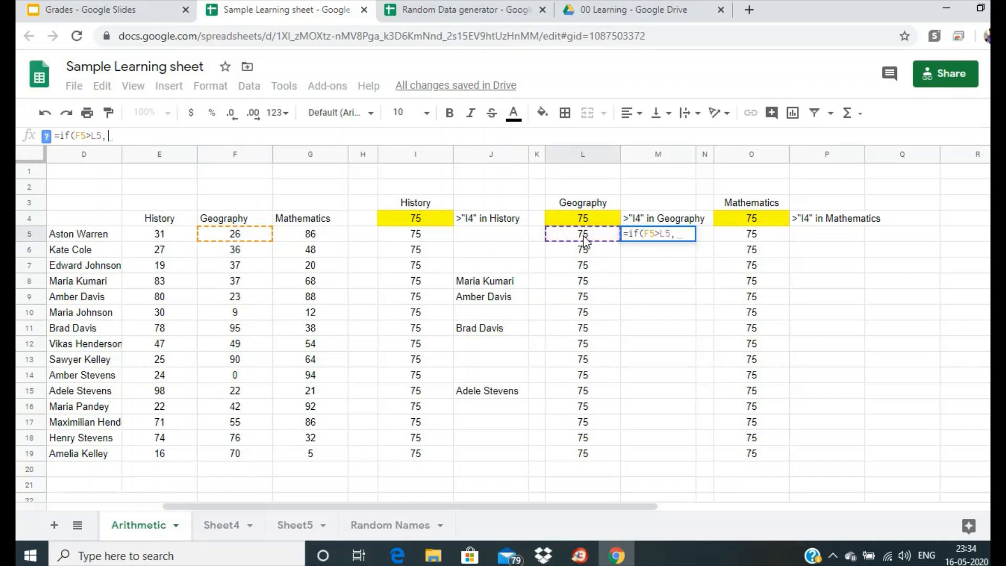
{"action": "left_click", "coordinate": [114, 237]}
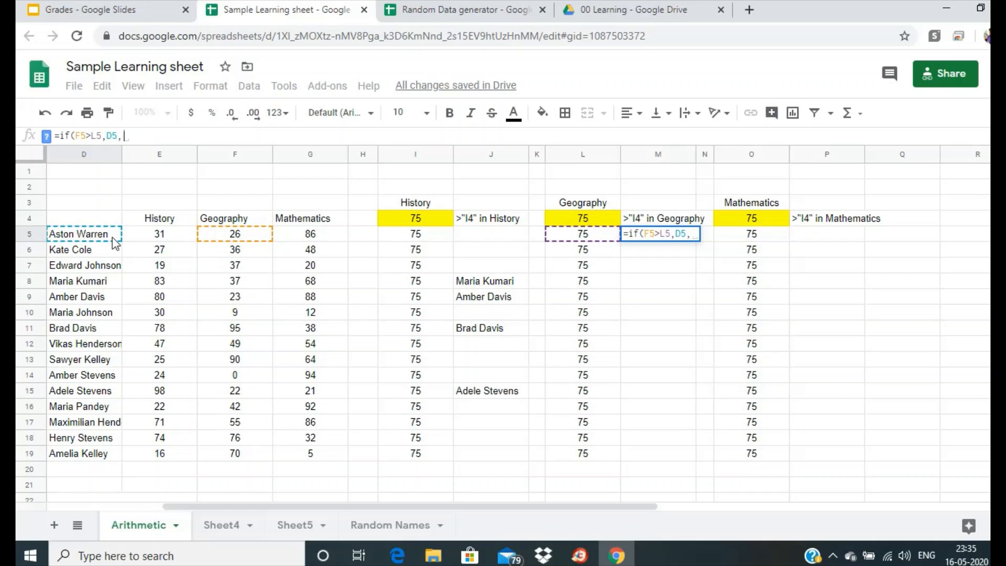
{"action": "type", "text": "\"\")"}
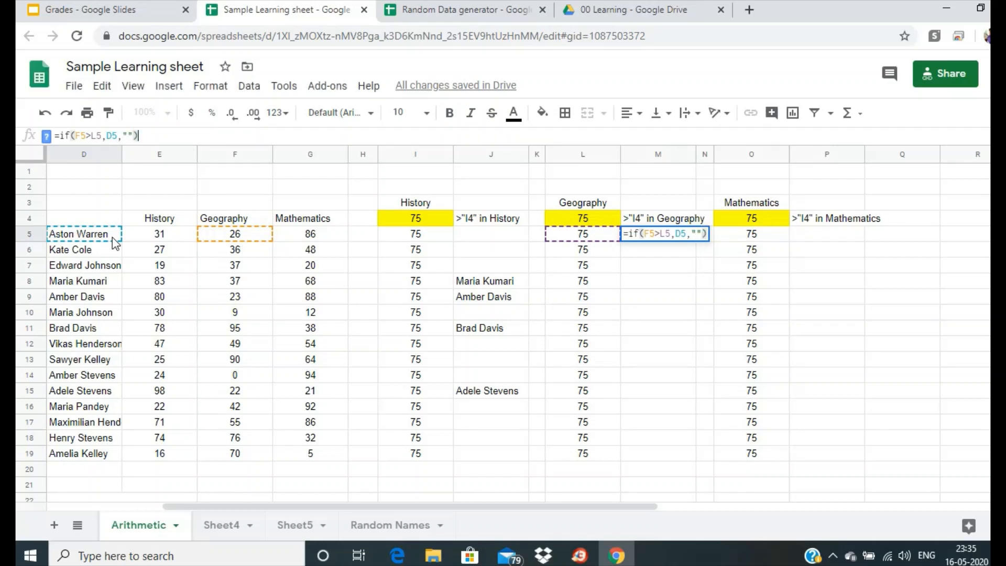
{"action": "key", "text": "Return"}
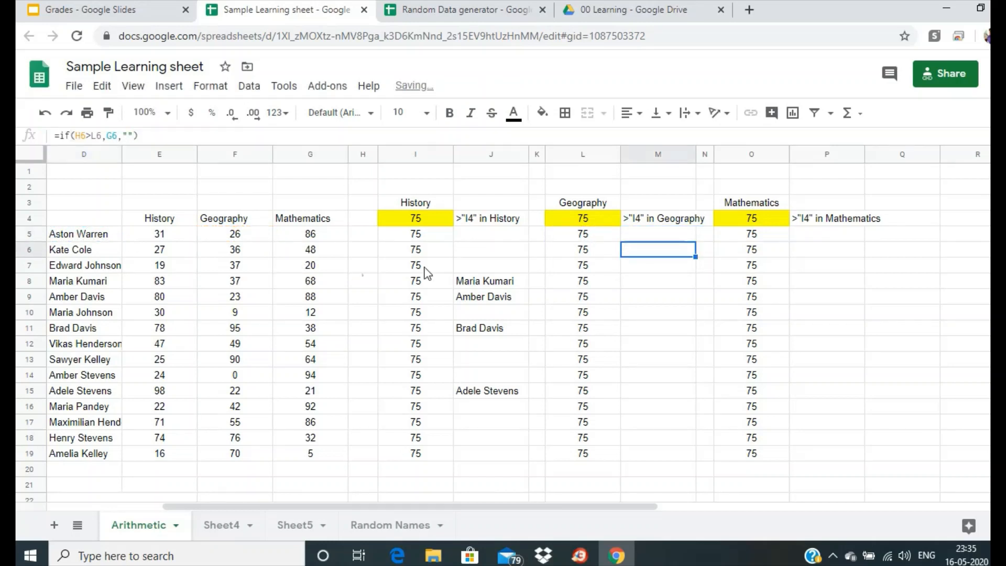
Step: Copy the Geography formula from M5 down to cells M6 through M19
{"action": "left_click", "coordinate": [662, 234]}
{"action": "key", "text": "ctrl+c"}
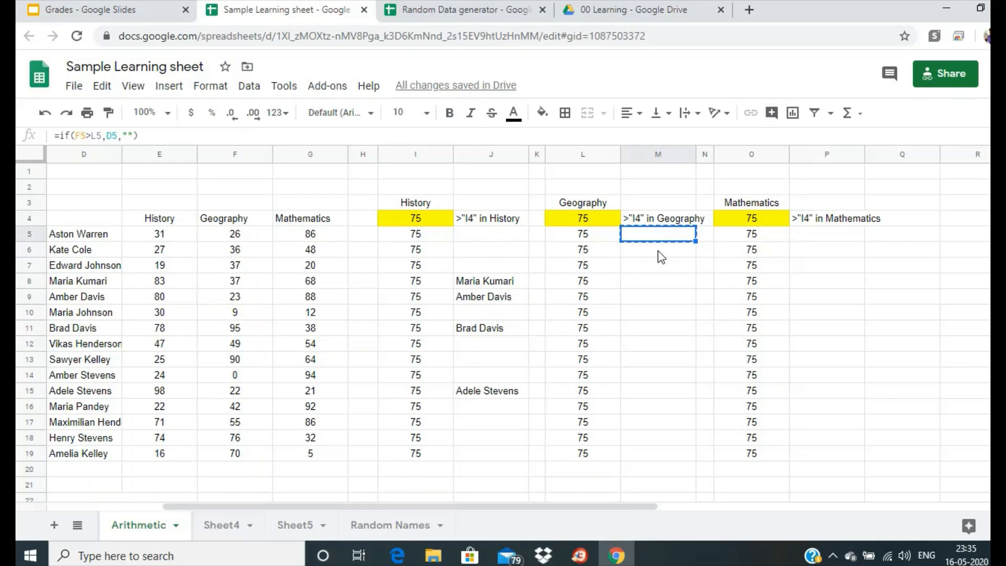
{"action": "left_click_drag", "start_coordinate": [659, 252], "coordinate": [663, 457]}
{"action": "key", "text": "ctrl+v"}
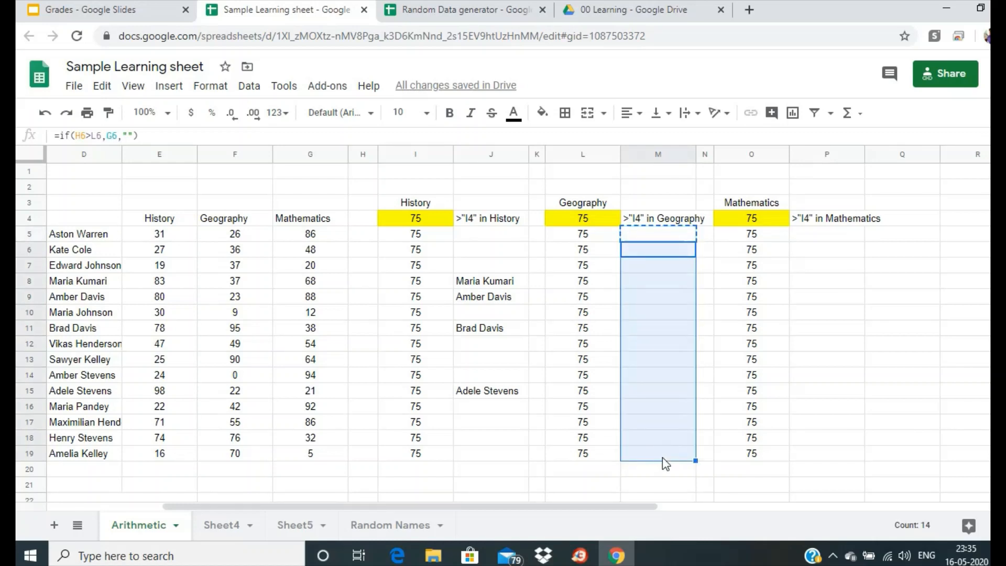
{"action": "left_click", "coordinate": [644, 328]}
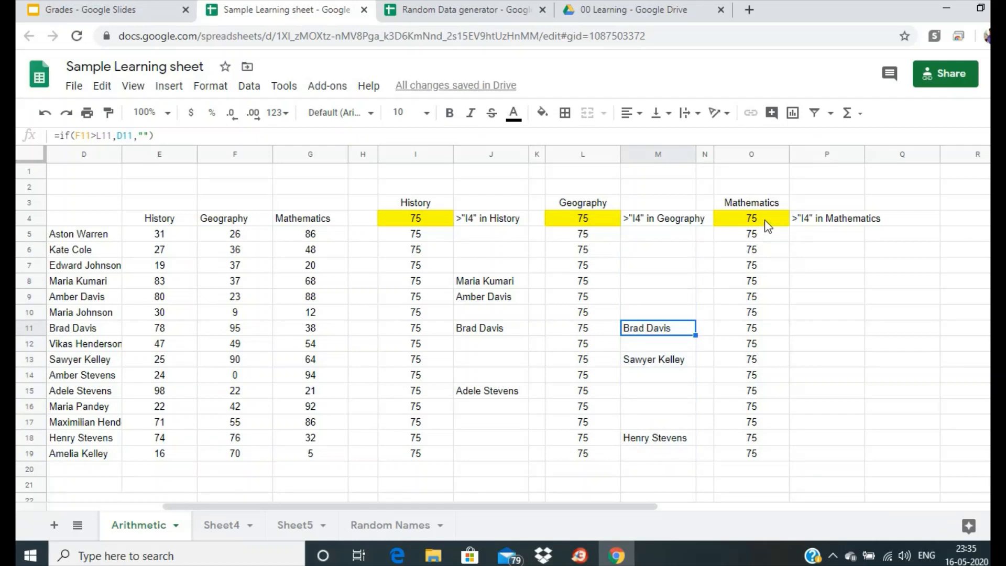
Step: Replace the Mathematics formula in P5 with =if(G5>O5,D5,"") so it compares the Mathematics mark with its threshold
{"action": "left_click", "coordinate": [820, 238]}
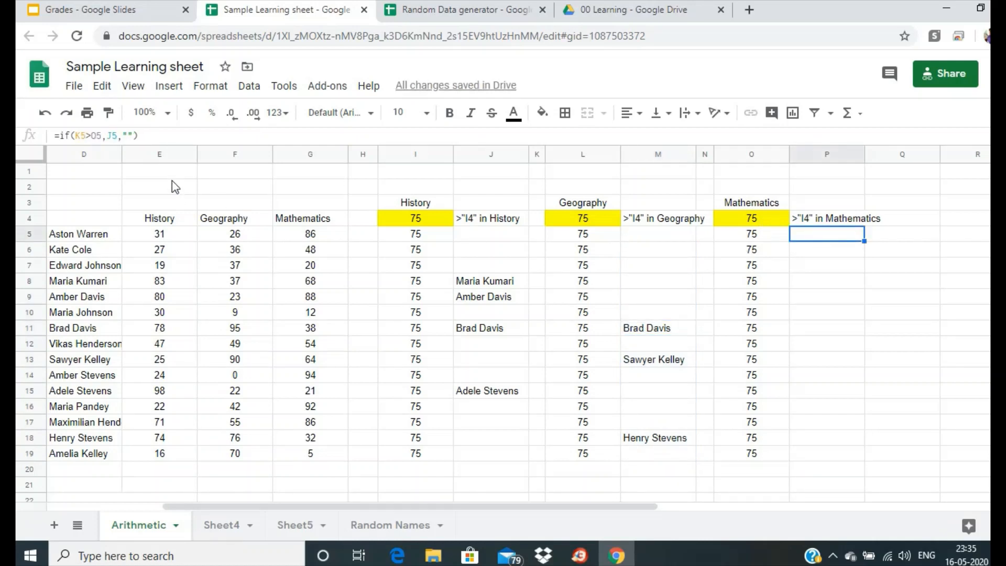
{"action": "left_click_drag", "start_coordinate": [167, 136], "coordinate": [18, 142]}
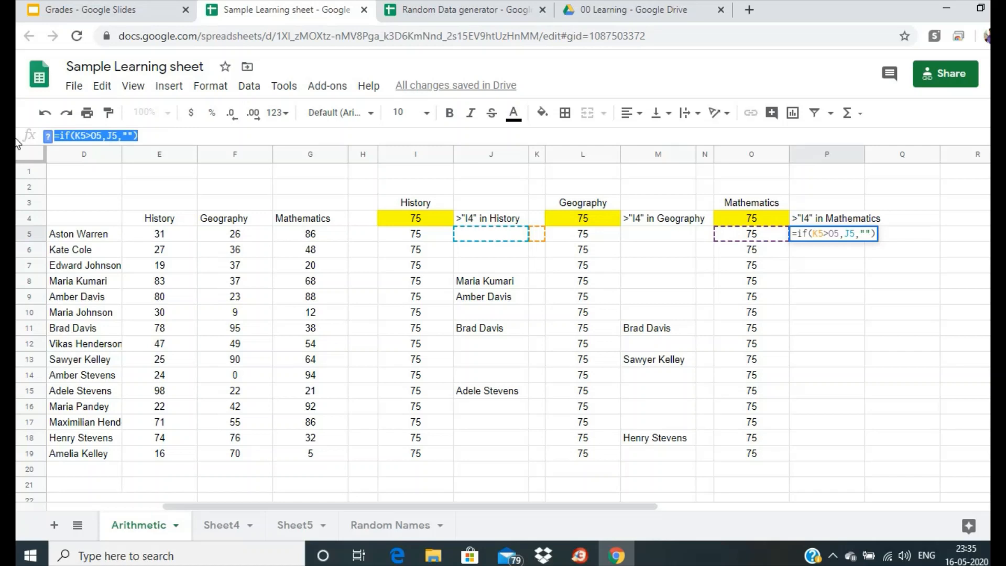
{"action": "type", "text": "=if("}
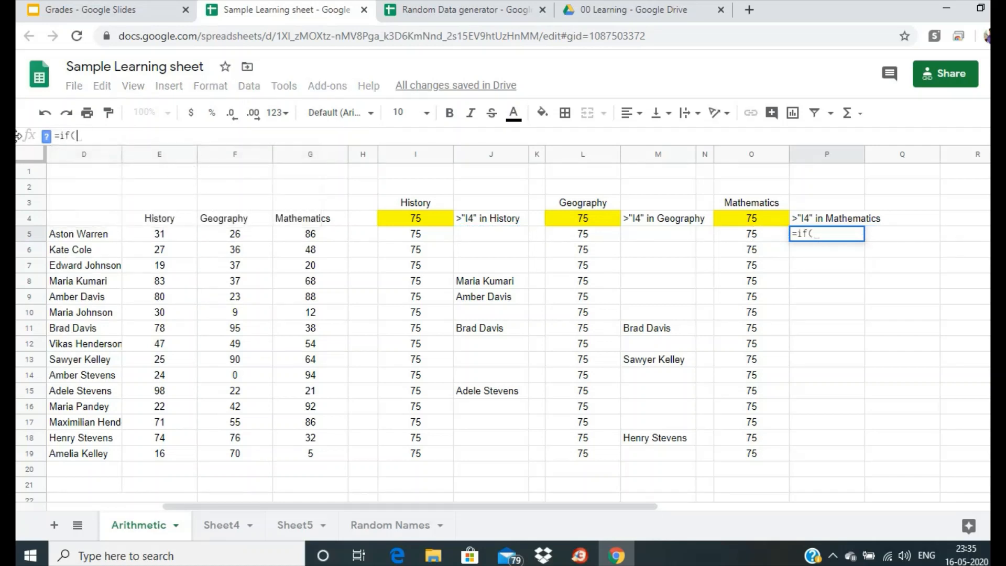
{"action": "left_click", "coordinate": [309, 235]}
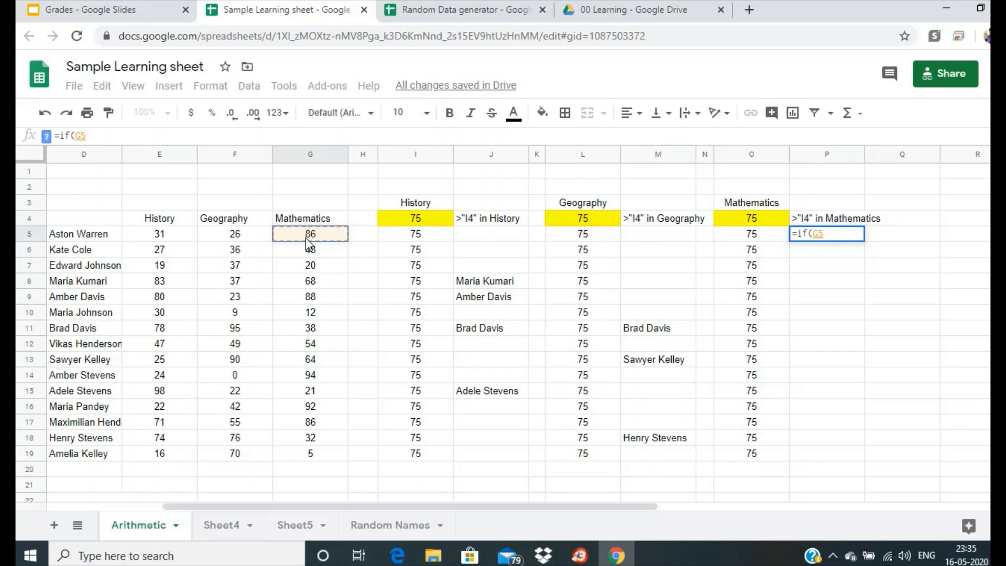
{"action": "type", "text": ">"}
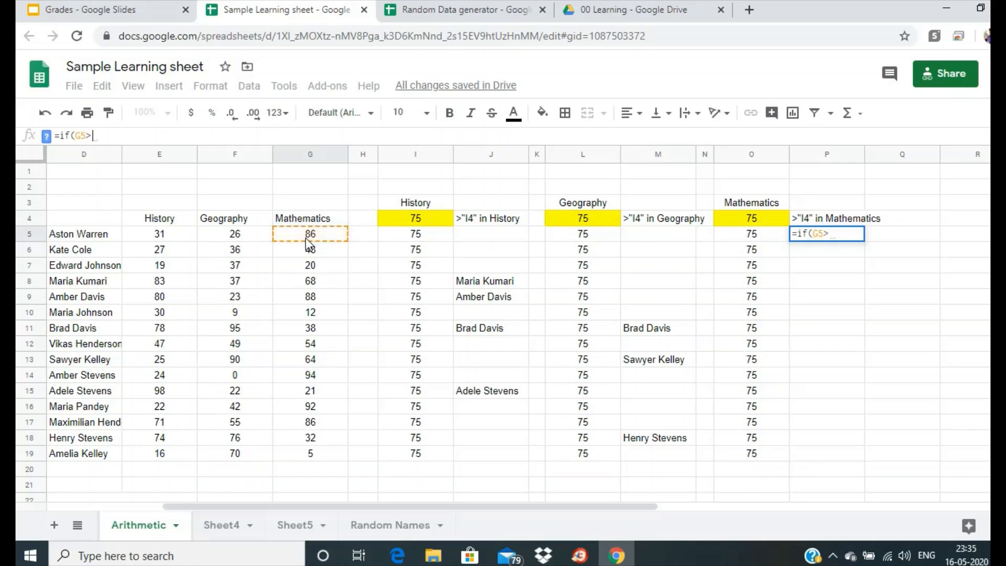
{"action": "left_click", "coordinate": [767, 242]}
{"action": "type", "text": ","}
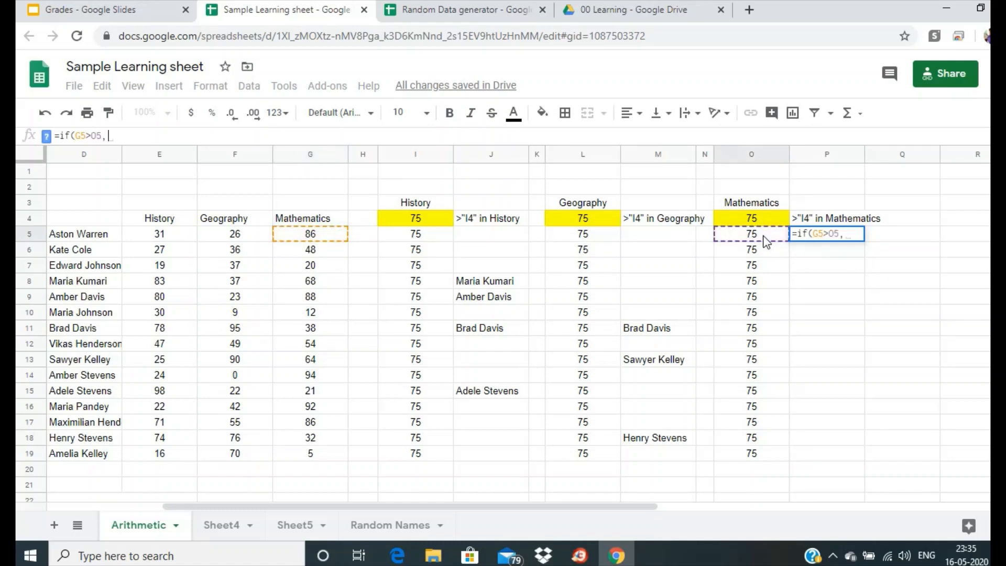
{"action": "left_click", "coordinate": [95, 238]}
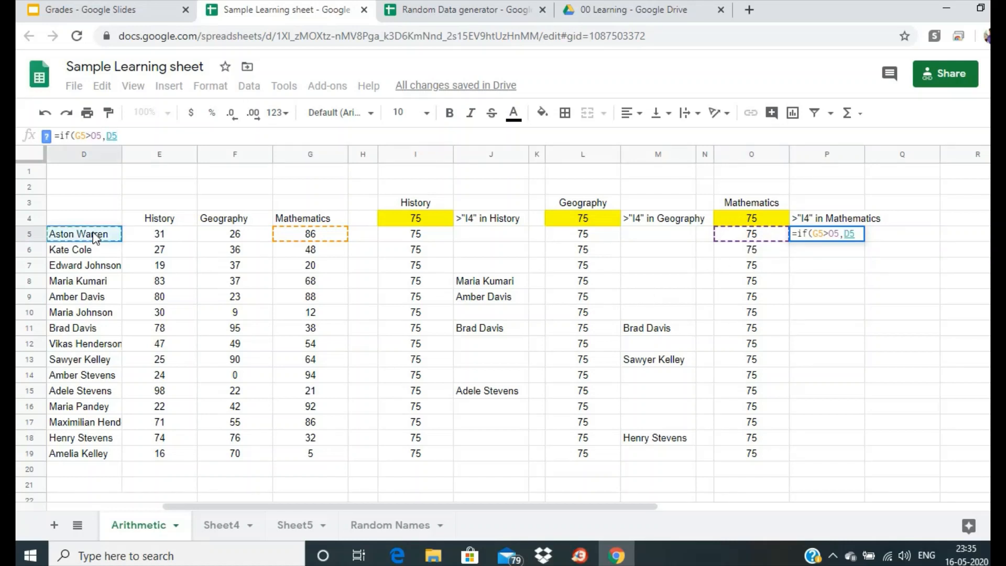
{"action": "type", "text": ",\"\")"}
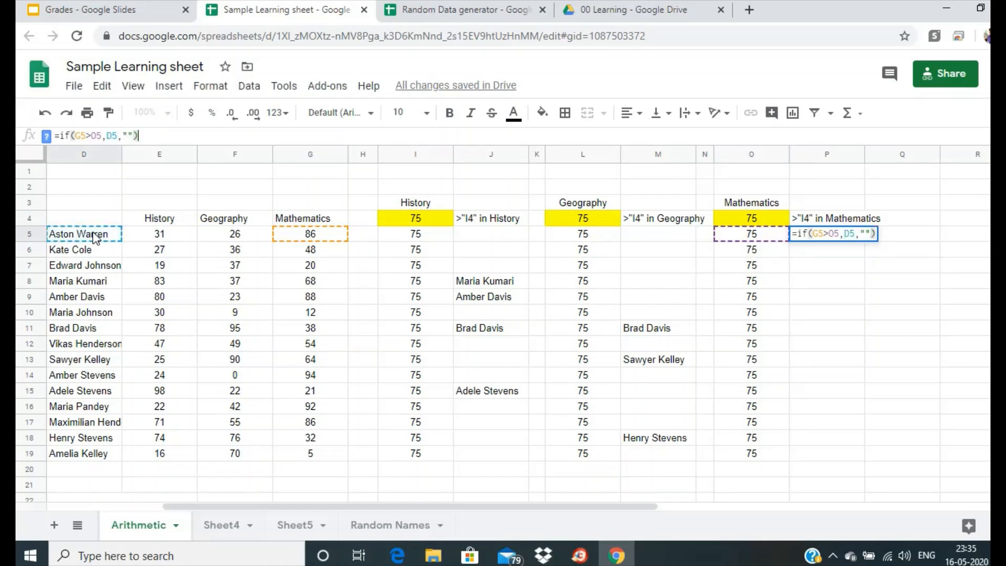
{"action": "key", "text": "Return"}
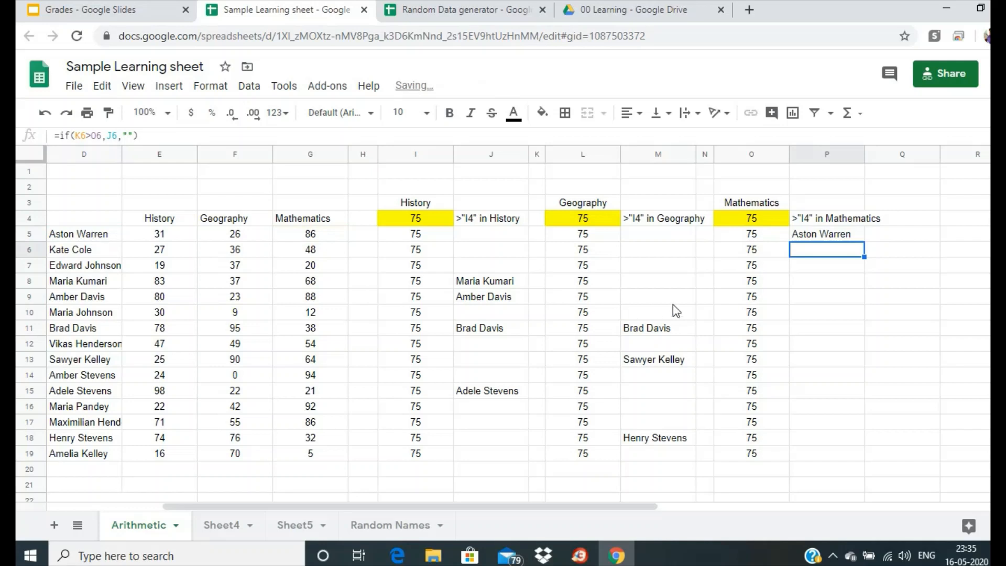
Step: Copy the Mathematics formula from P5 down to cells P6 through P19
{"action": "left_click", "coordinate": [826, 237]}
{"action": "key", "text": "ctrl+c"}
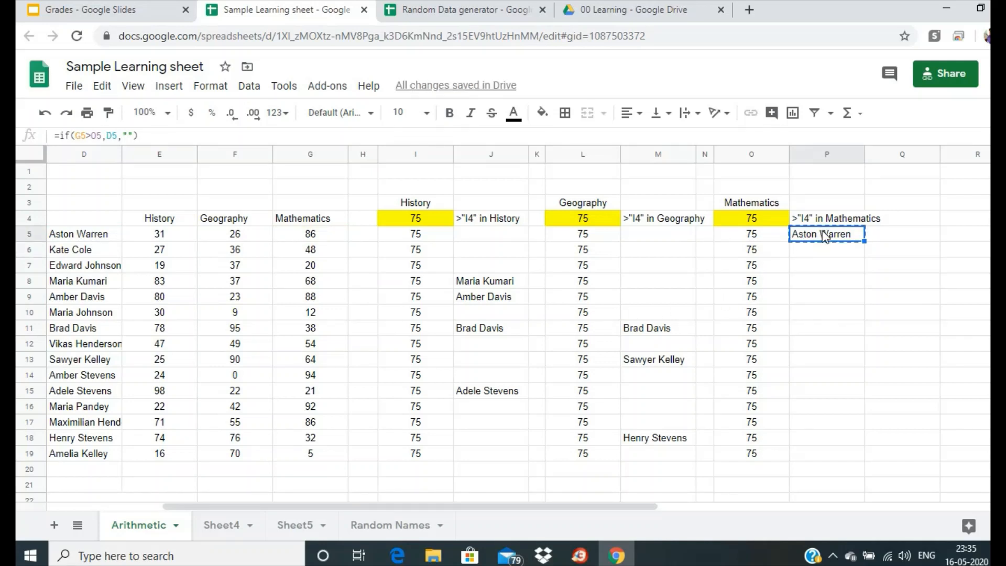
{"action": "left_click_drag", "start_coordinate": [825, 252], "coordinate": [841, 460]}
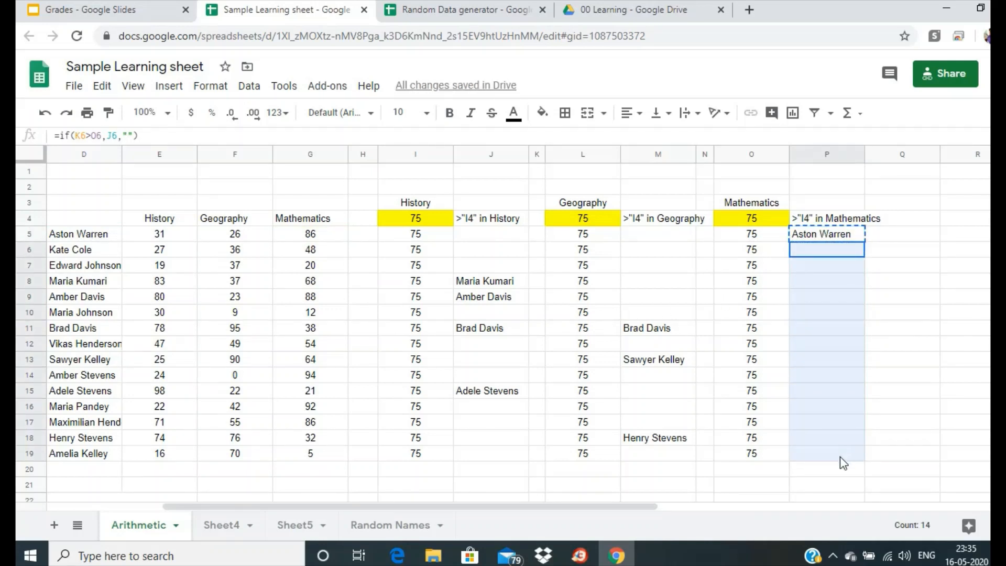
{"action": "key", "text": "ctrl+v"}
{"action": "left_click", "coordinate": [910, 386]}
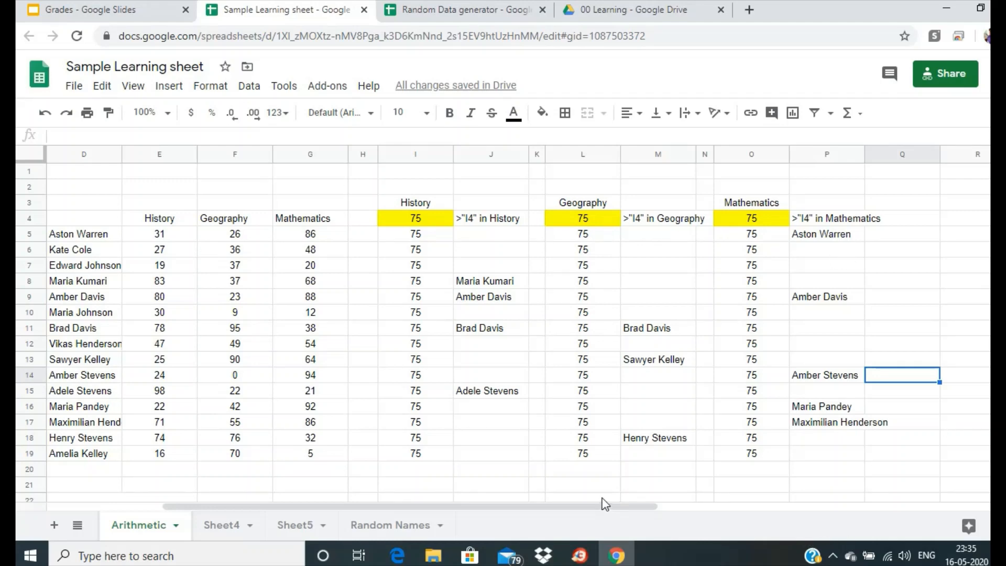
{"action": "left_click_drag", "start_coordinate": [605, 505], "coordinate": [746, 520]}
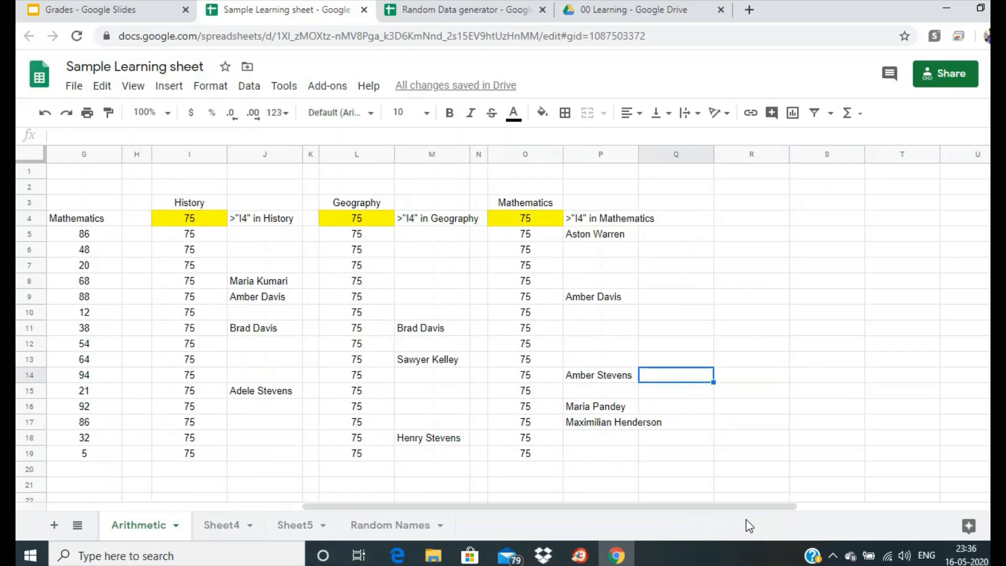
{"action": "left_click", "coordinate": [769, 239]}
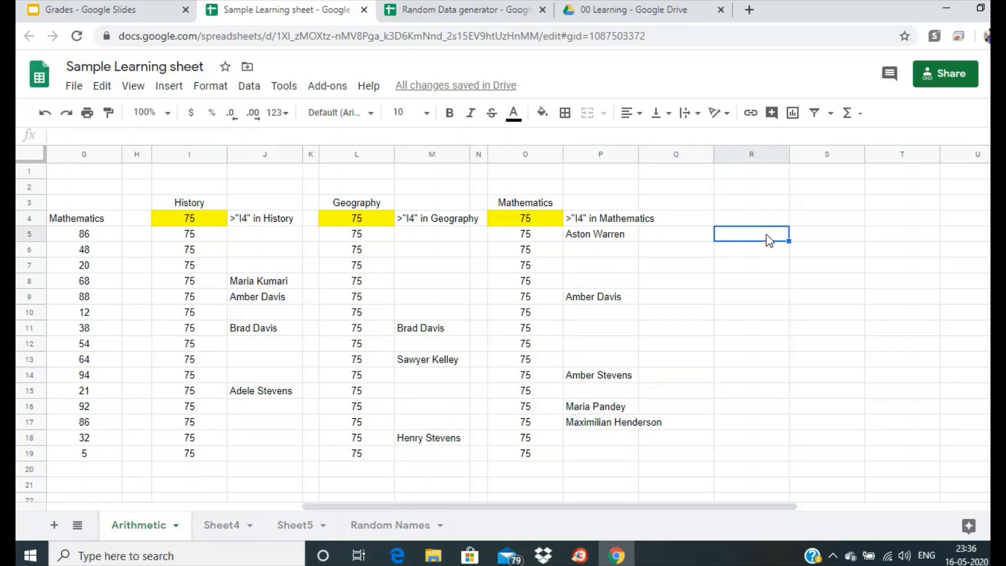
{"action": "type", "text": "=AND"}
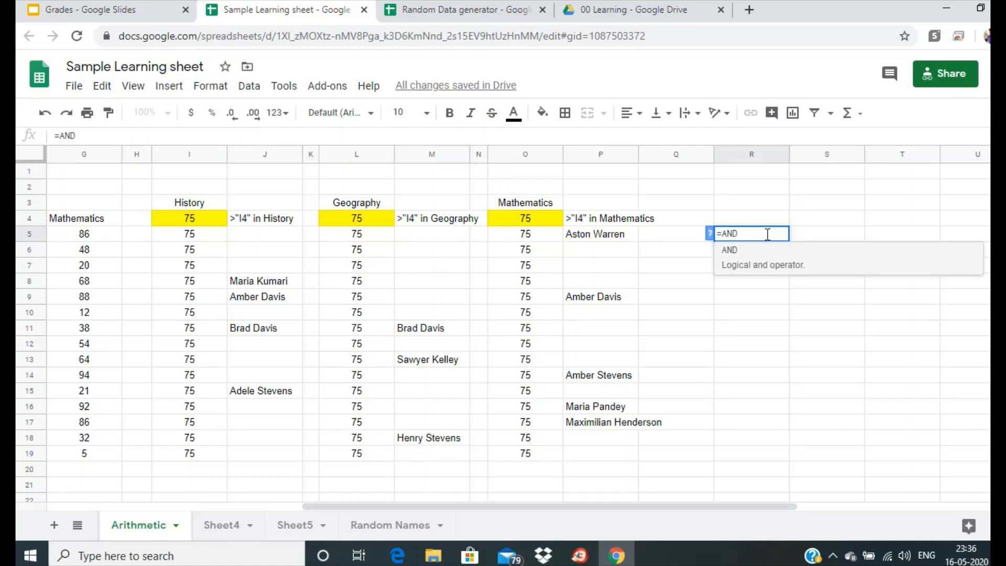
{"action": "key", "text": "BackSpace"}
{"action": "key", "text": "BackSpace"}
{"action": "key", "text": "BackSpace"}
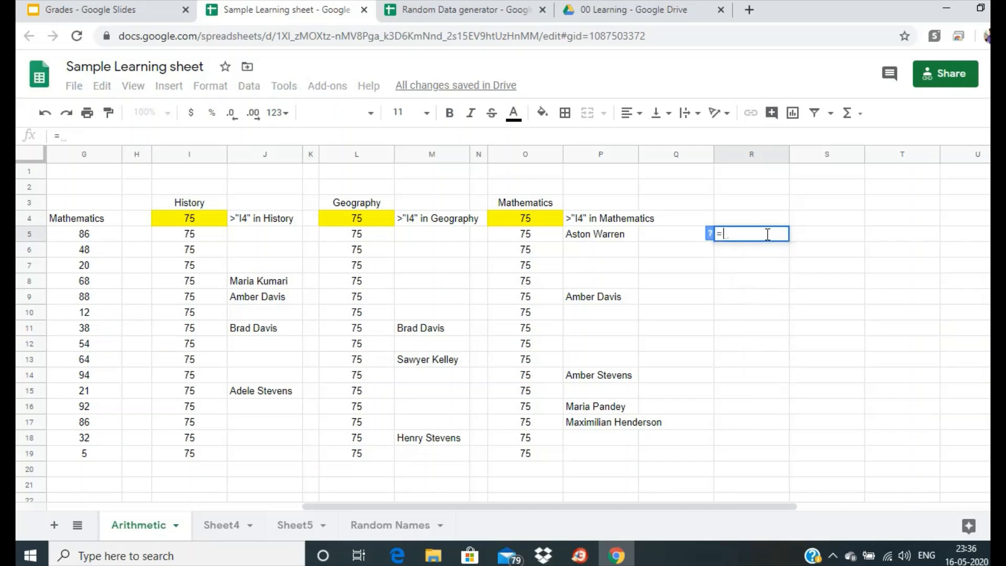
{"action": "key", "text": "Escape"}
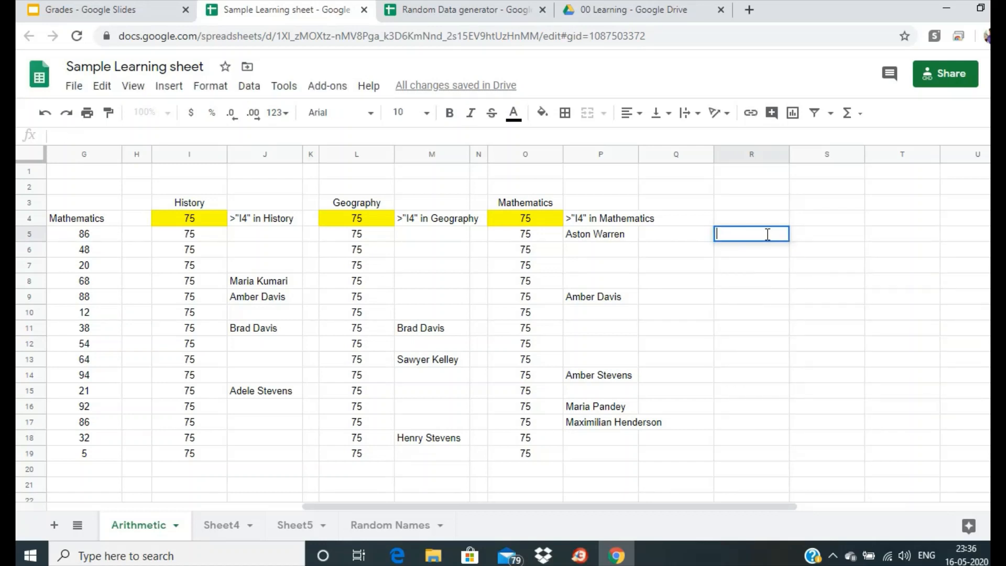
Step: Enter the column headings LOGIC in R3 and Name in S3
{"action": "left_click", "coordinate": [751, 209]}
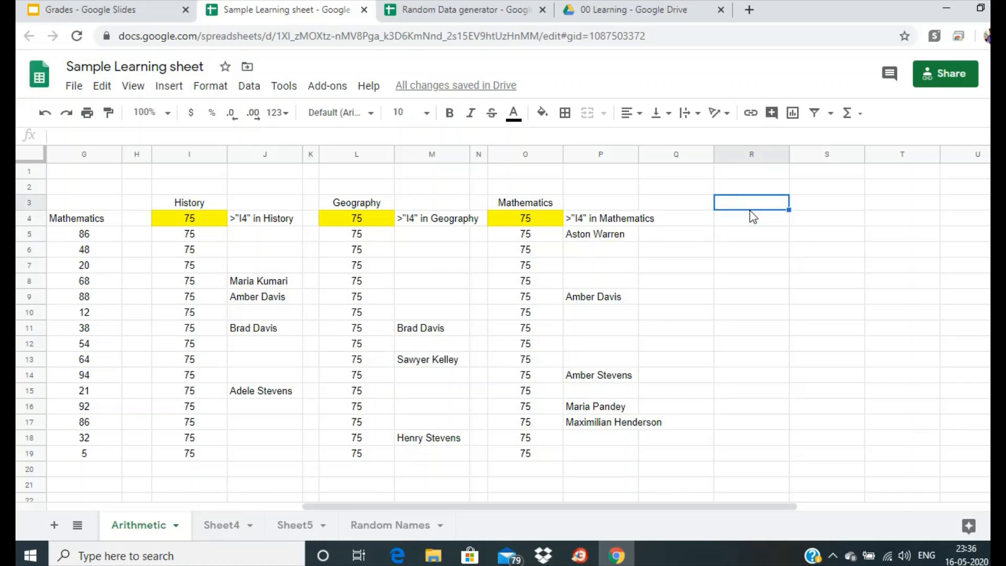
{"action": "type", "text": "LOGIC"}
{"action": "key", "text": "Return"}
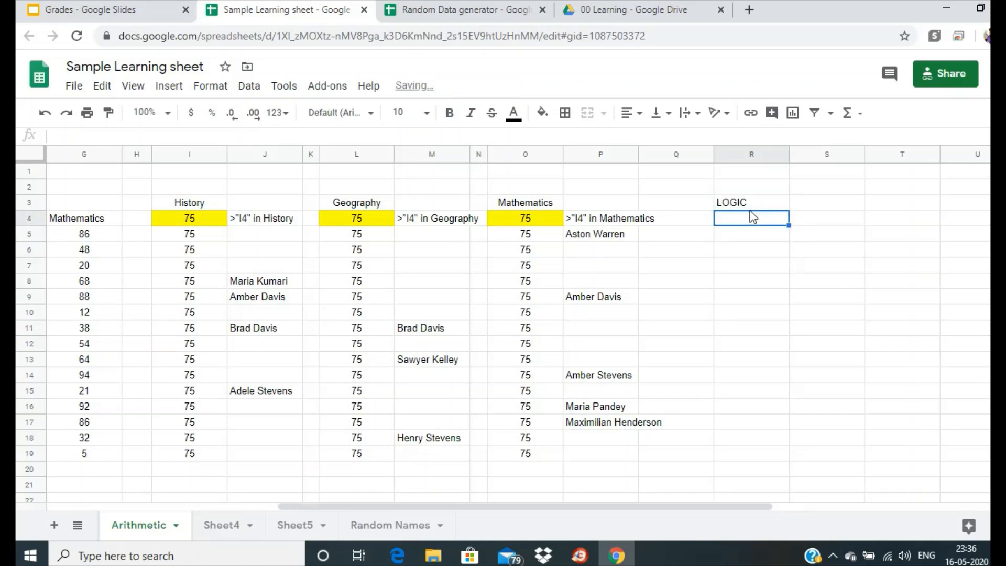
{"action": "key", "text": "Down"}
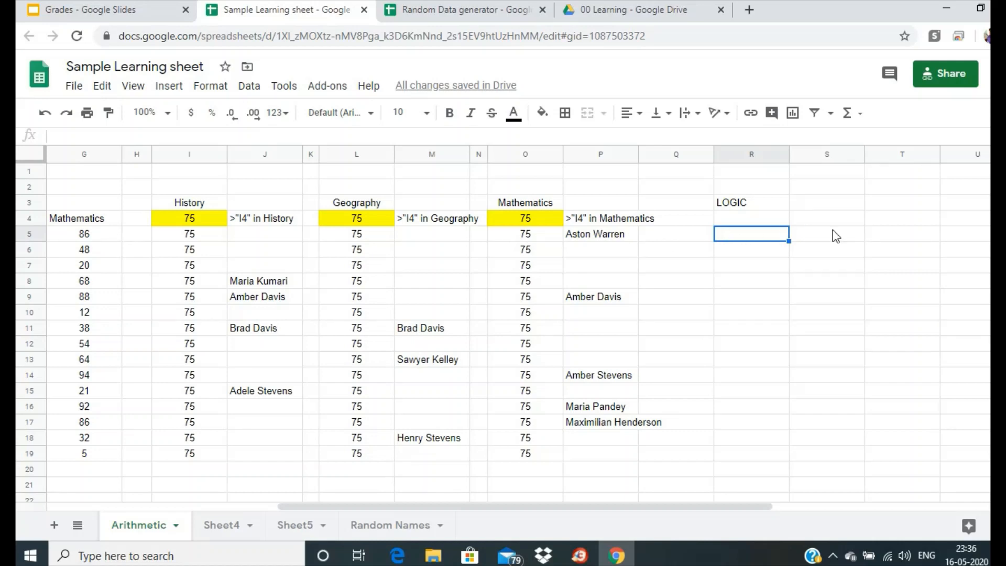
{"action": "left_click", "coordinate": [827, 208]}
{"action": "type", "text": "Name"}
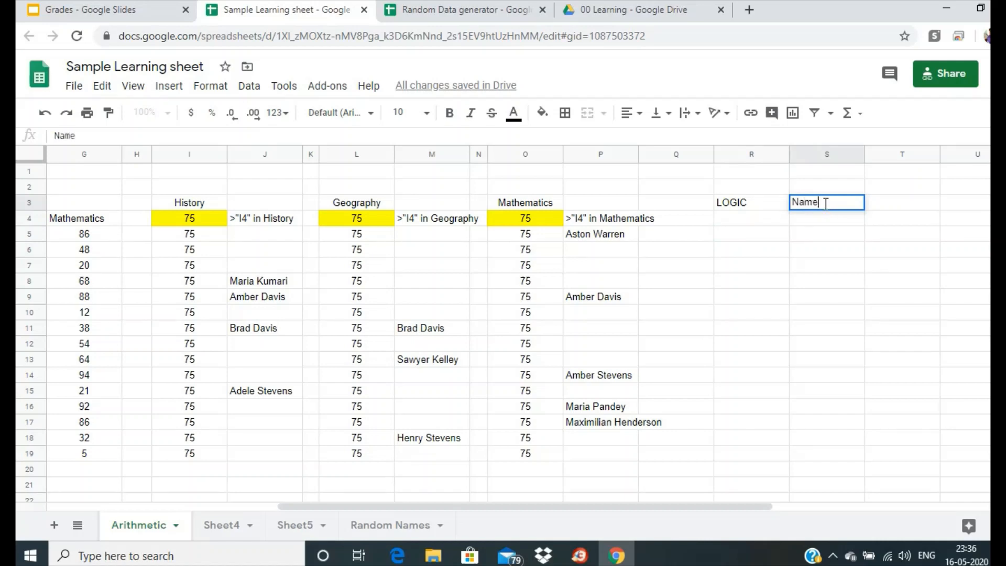
{"action": "key", "text": "Return"}
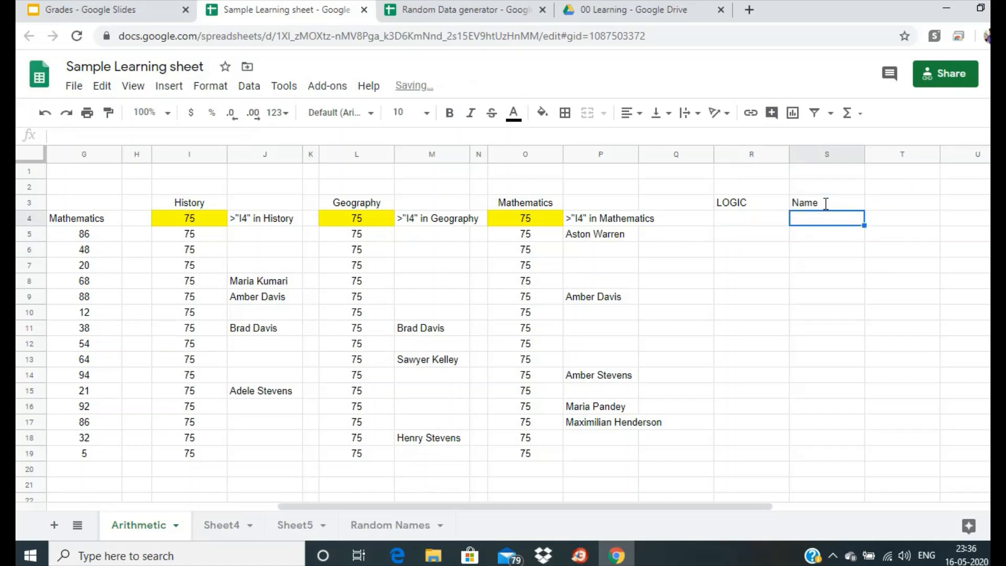
Step: Enter =if(and(J5<>"",M5<>"",P5<>""),1,0) in R5 to flag a student listed in all three subject blocks
{"action": "left_click", "coordinate": [770, 240]}
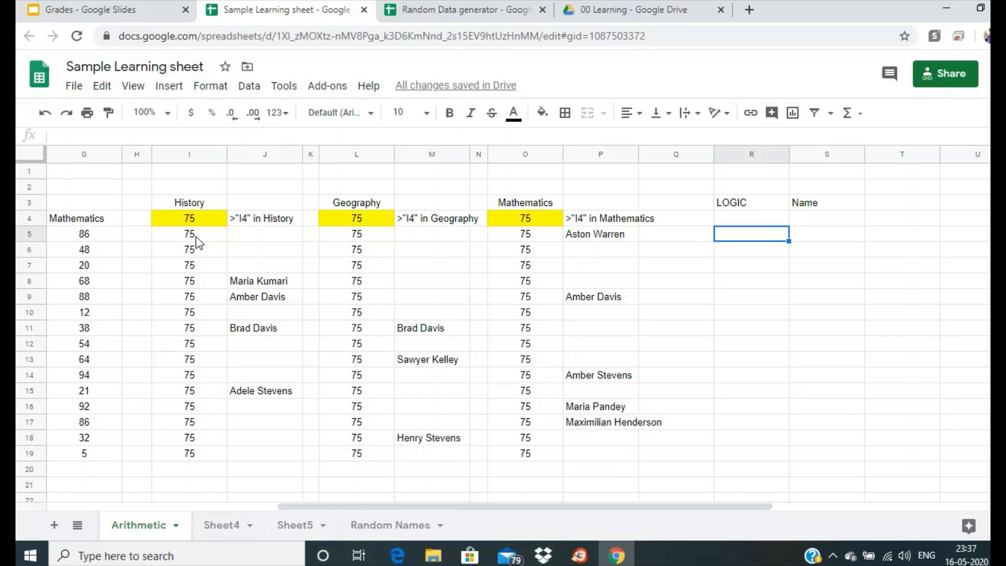
{"action": "left_click", "coordinate": [254, 243]}
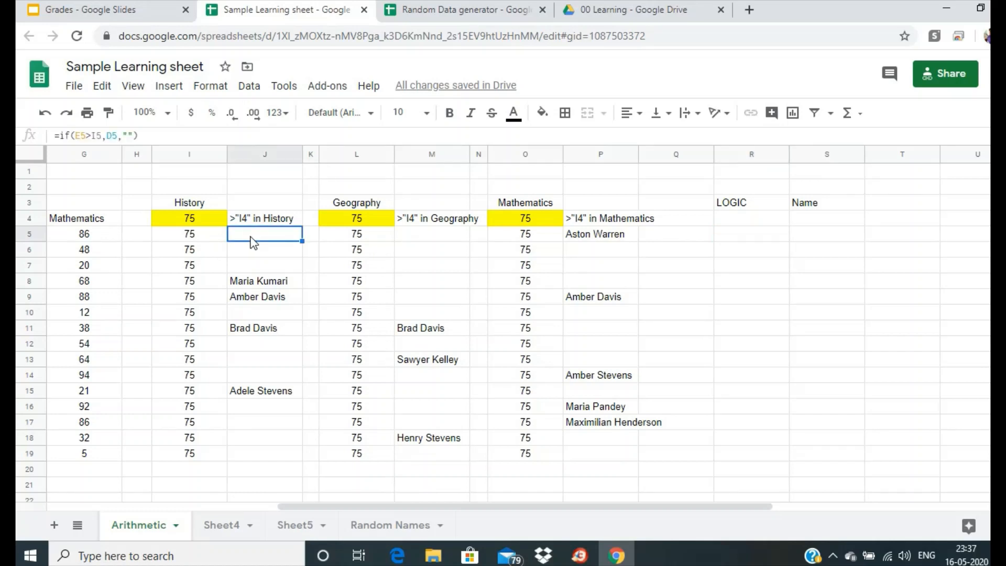
{"action": "left_click", "coordinate": [443, 235]}
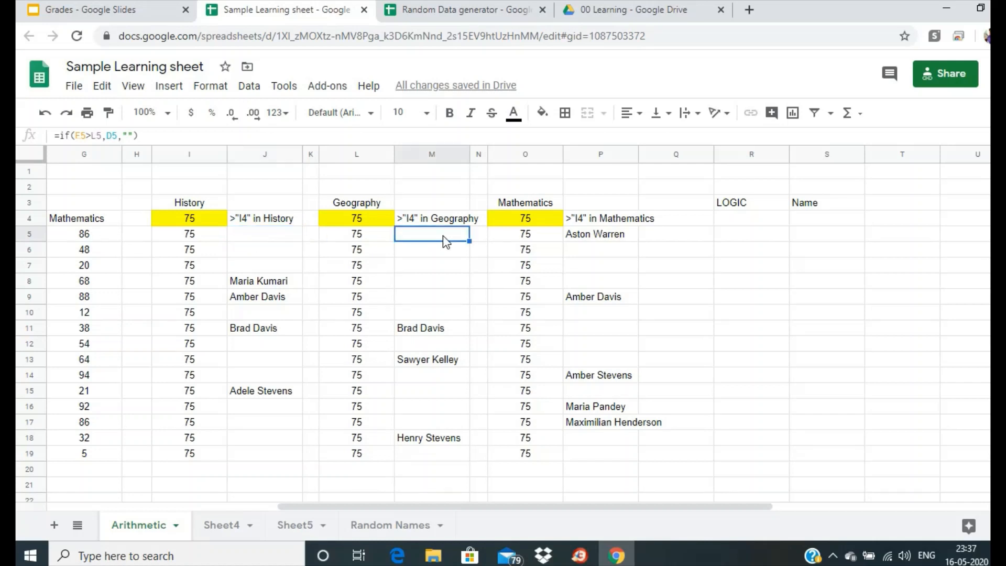
{"action": "left_click", "coordinate": [596, 239]}
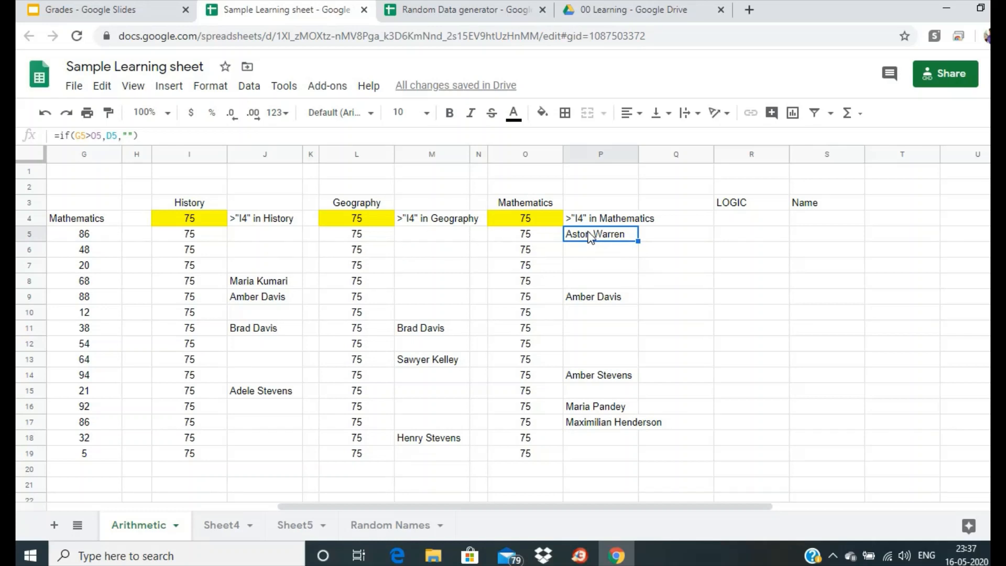
{"action": "left_click", "coordinate": [737, 241]}
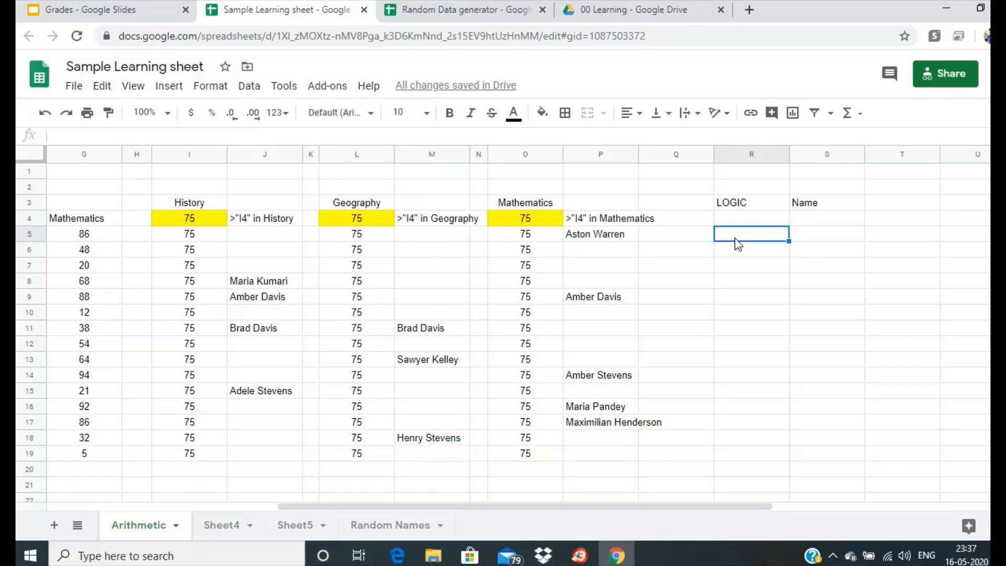
{"action": "type", "text": "="}
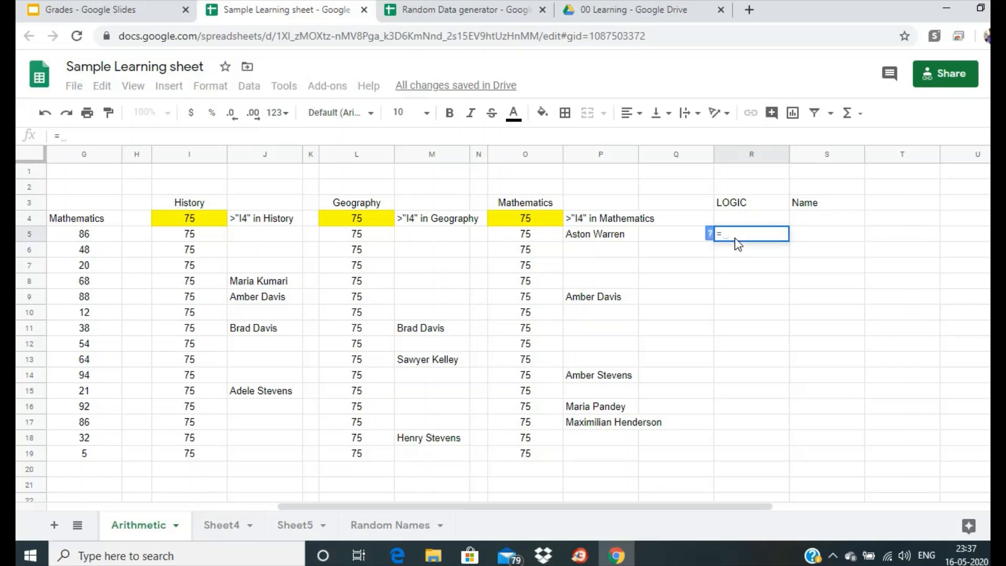
{"action": "type", "text": "if("}
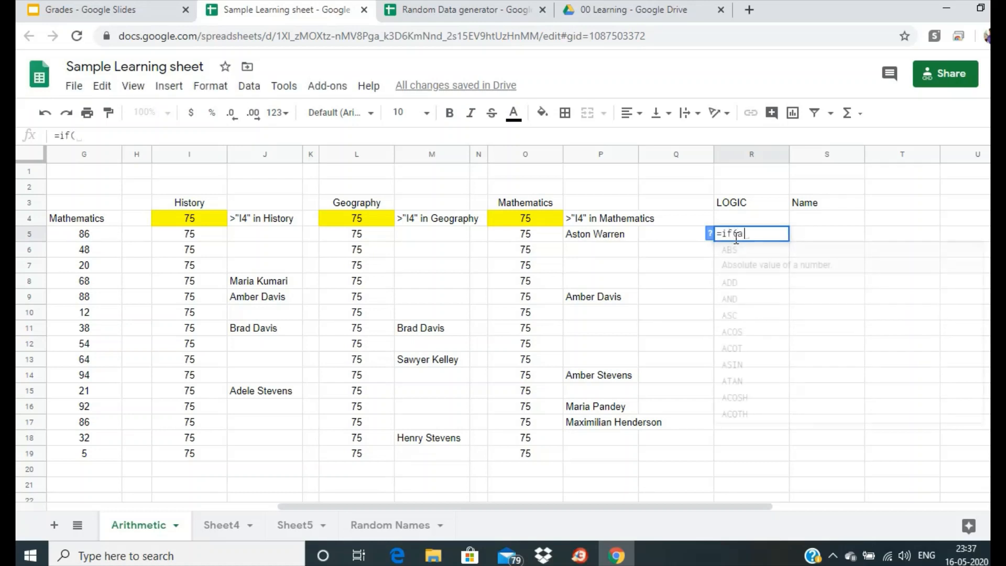
{"action": "type", "text": "and"}
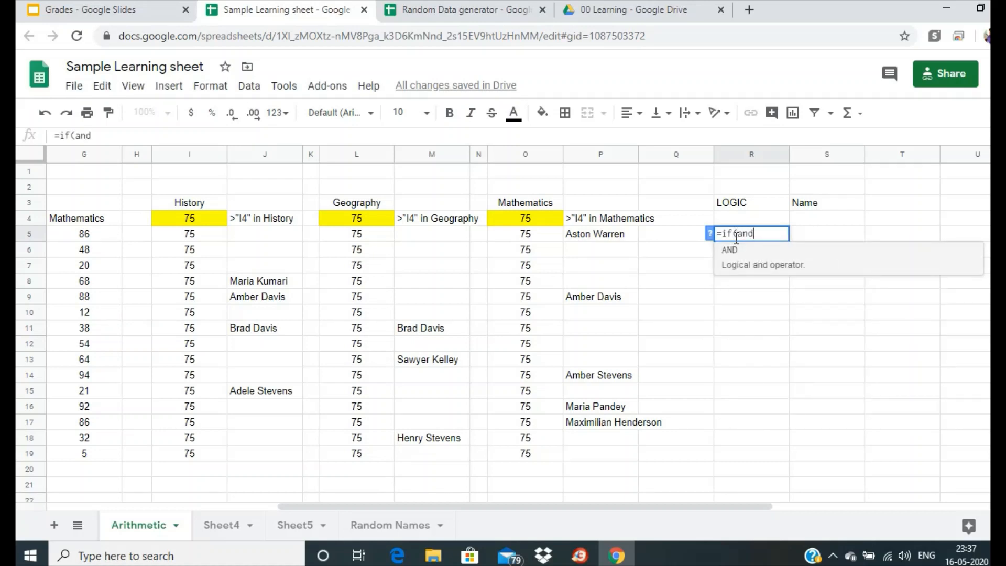
{"action": "type", "text": "("}
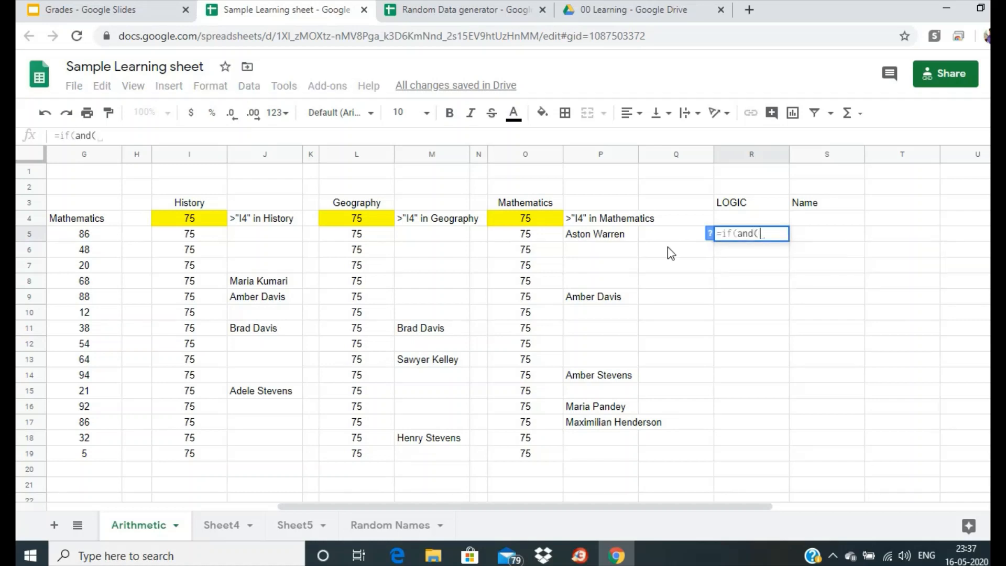
{"action": "left_click", "coordinate": [279, 235]}
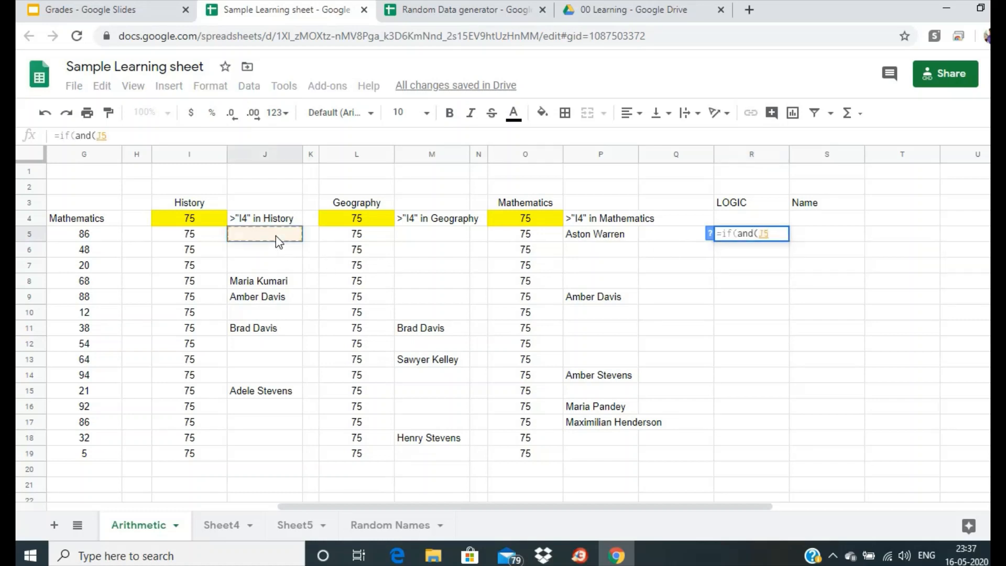
{"action": "type", "text": "<>\"\","}
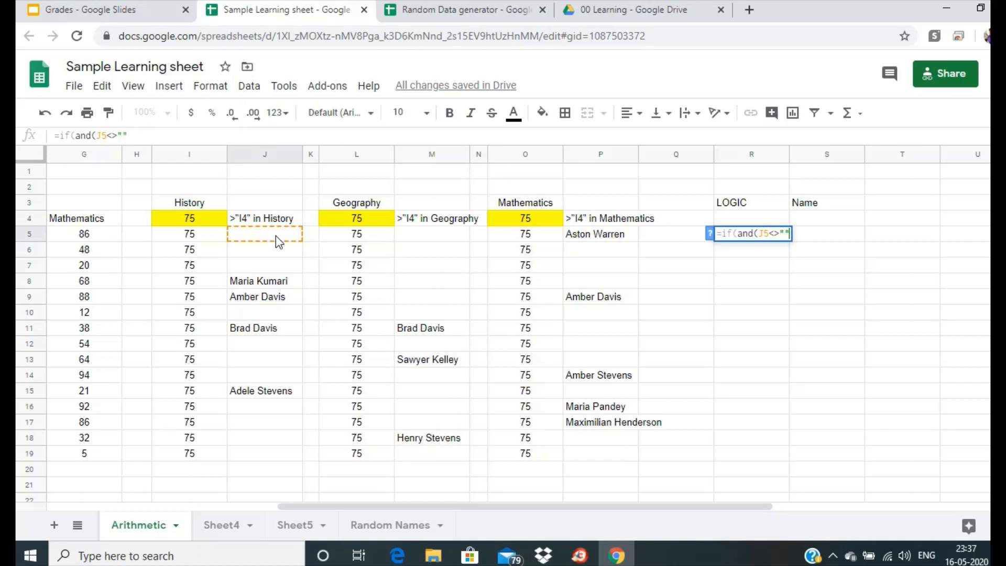
{"action": "left_click", "coordinate": [419, 240]}
{"action": "type", "text": "<>\"\""}
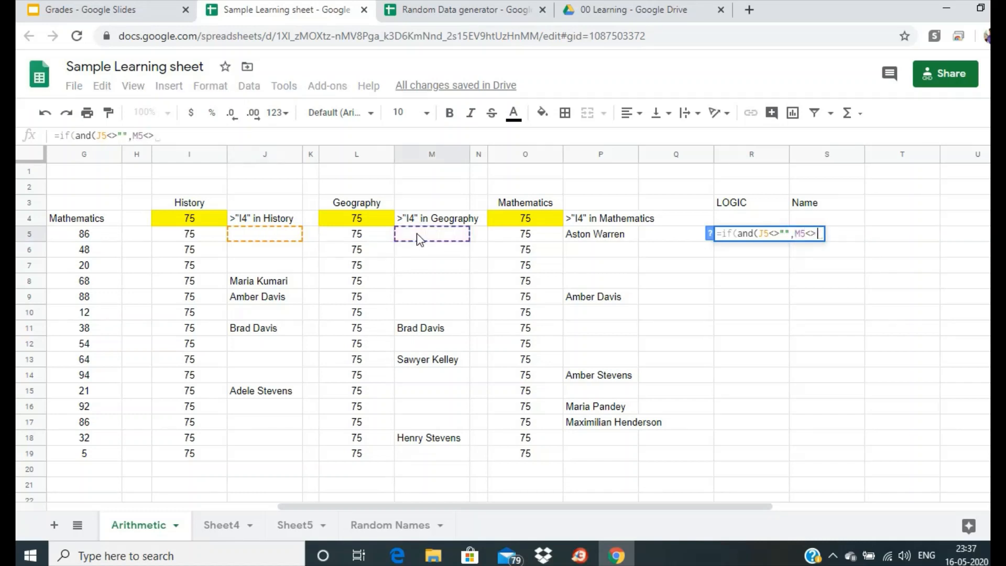
{"action": "type", "text": ","}
{"action": "left_click", "coordinate": [588, 239]}
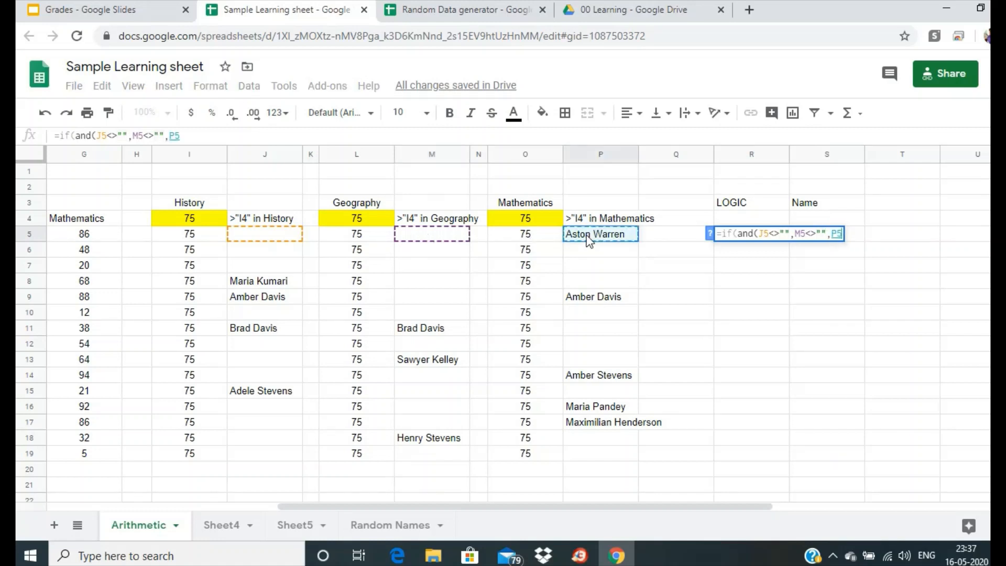
{"action": "type", "text": "<>\"\""}
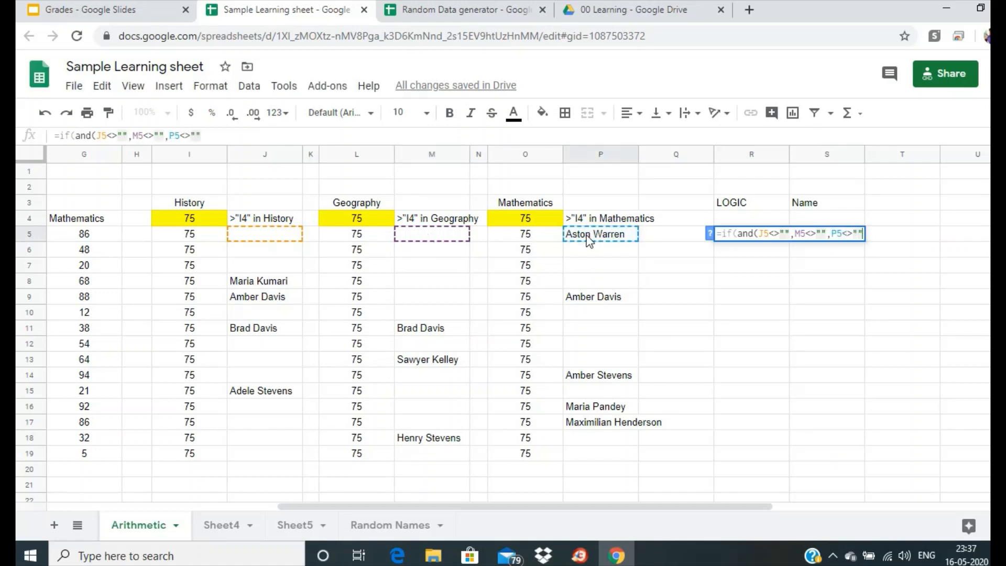
{"action": "type", "text": ")"}
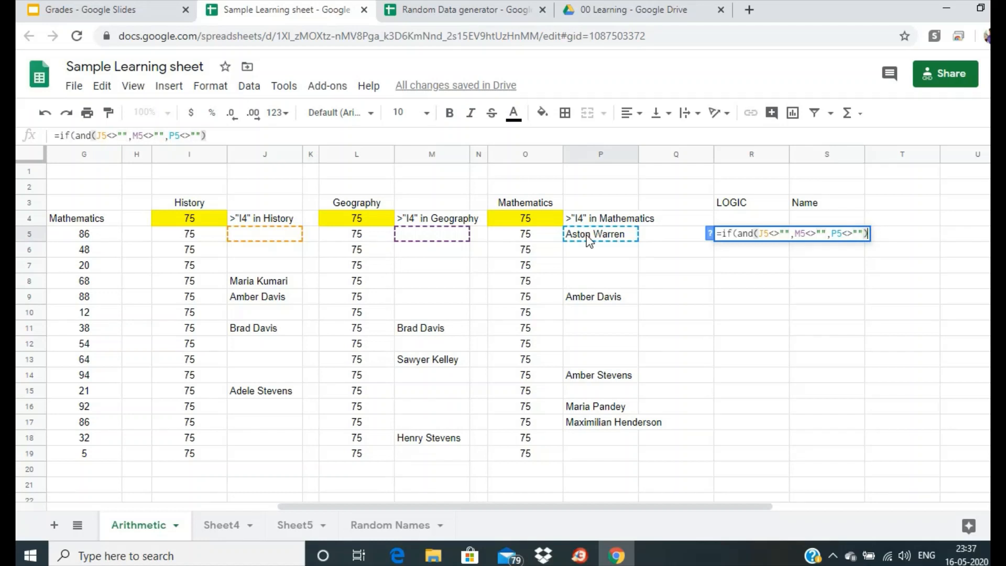
{"action": "type", "text": ",1,0"}
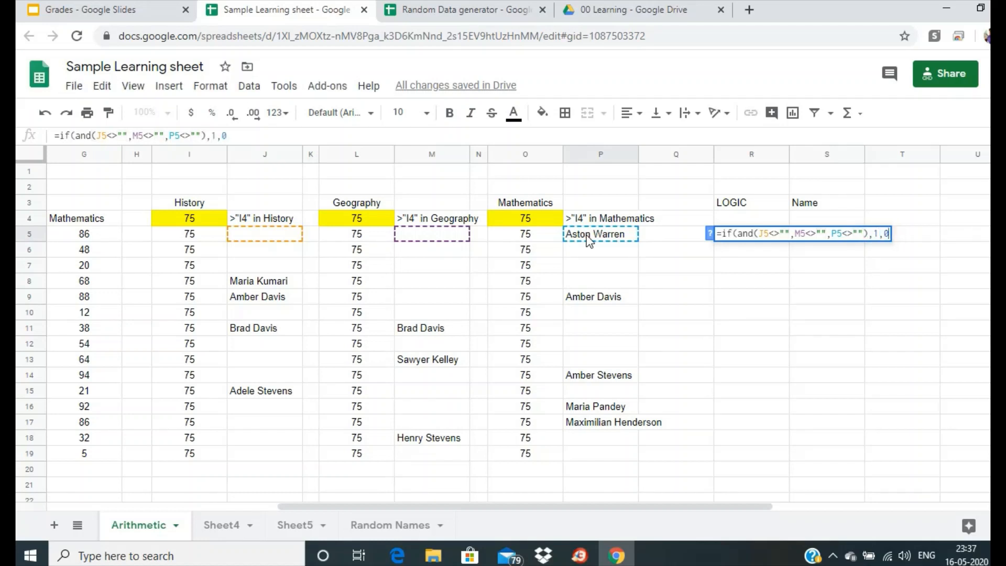
{"action": "type", "text": ")"}
{"action": "key", "text": "Return"}
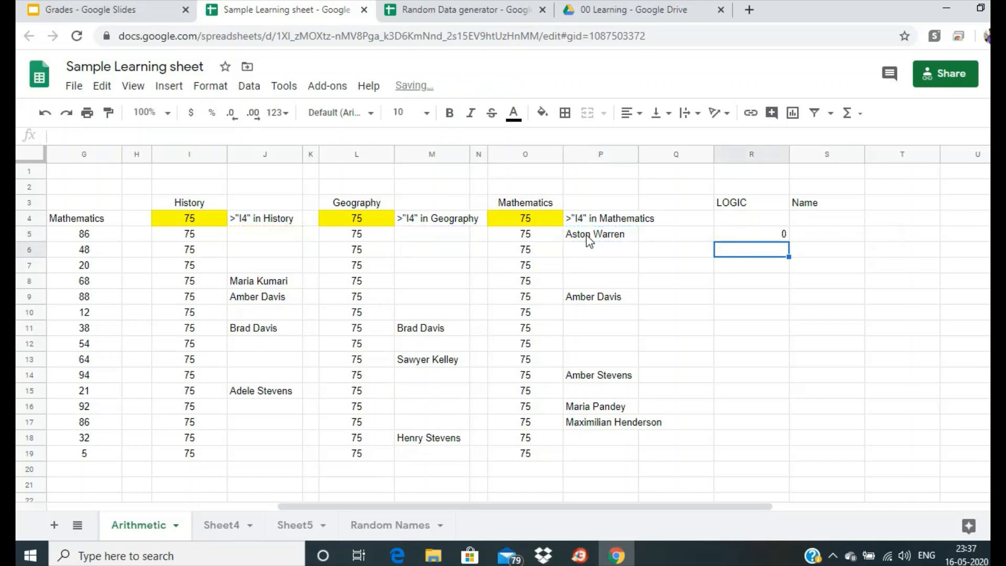
Step: Centre the contents of column R horizontally
{"action": "left_click", "coordinate": [750, 155]}
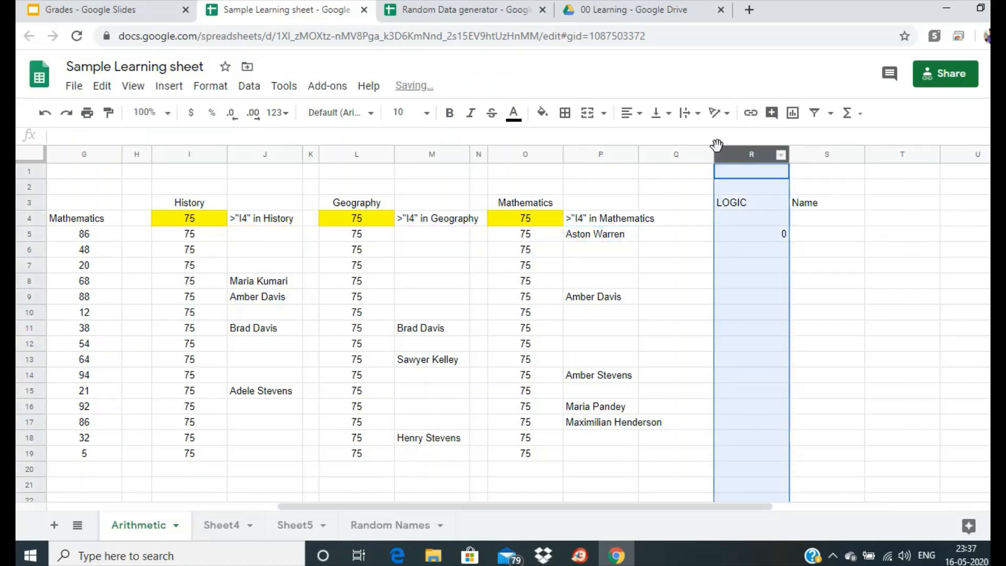
{"action": "left_click", "coordinate": [635, 113]}
{"action": "left_click", "coordinate": [649, 139]}
Step: Copy the LOGIC formula from R5 down to cells R6 through R19
{"action": "left_click", "coordinate": [734, 234]}
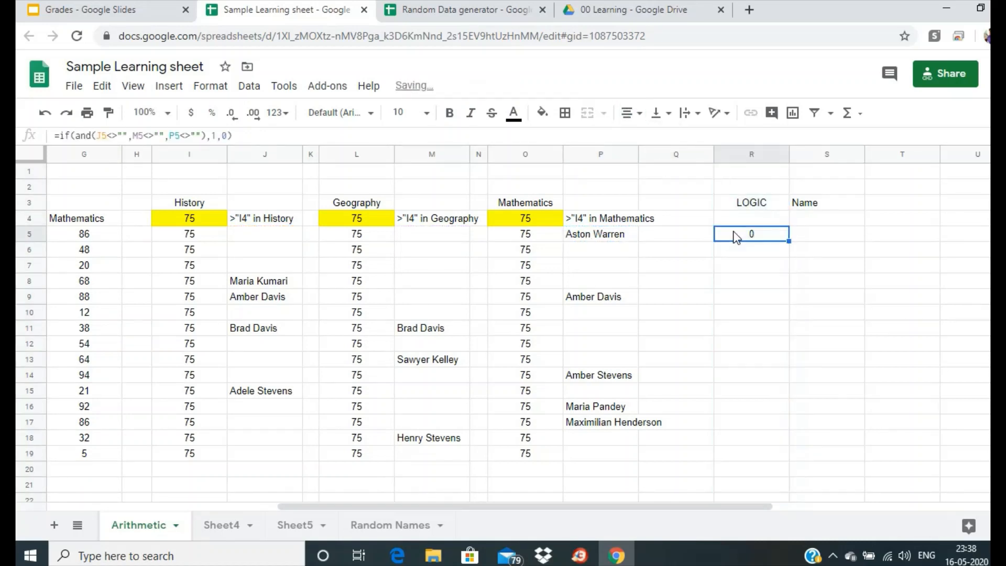
{"action": "key", "text": "ctrl+c"}
{"action": "left_click_drag", "start_coordinate": [746, 254], "coordinate": [742, 454]}
{"action": "key", "text": "ctrl+v"}
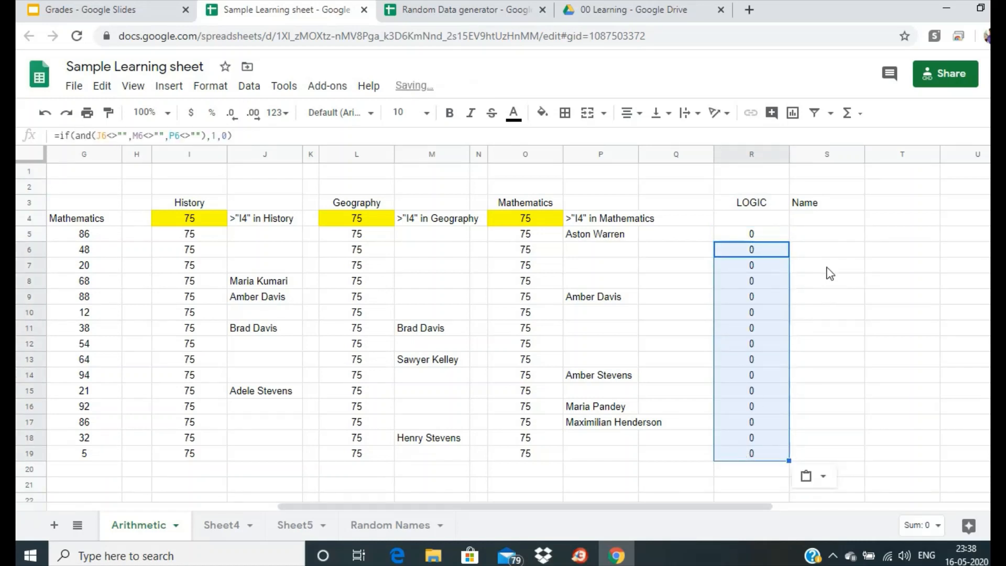
Step: Enter =if(R5=1,D5,"") in S5 to return the student's name when the LOGIC flag is 1
{"action": "left_click", "coordinate": [813, 238]}
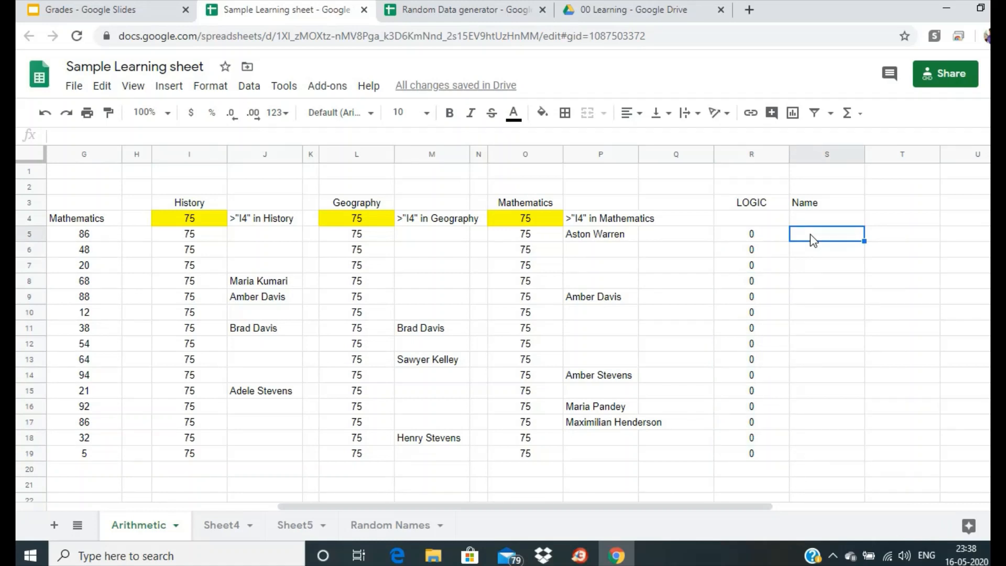
{"action": "left_click", "coordinate": [763, 236]}
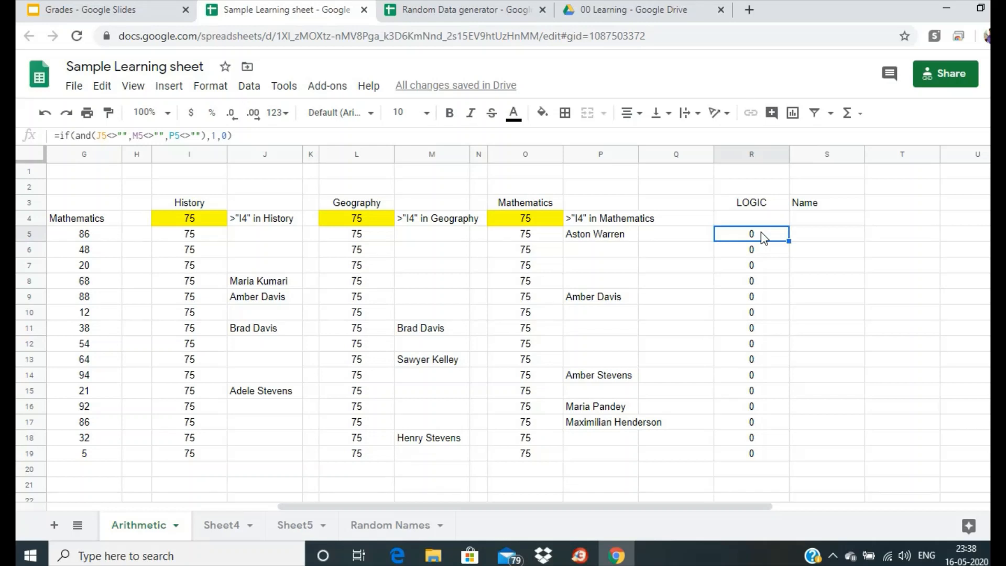
{"action": "left_click", "coordinate": [802, 238]}
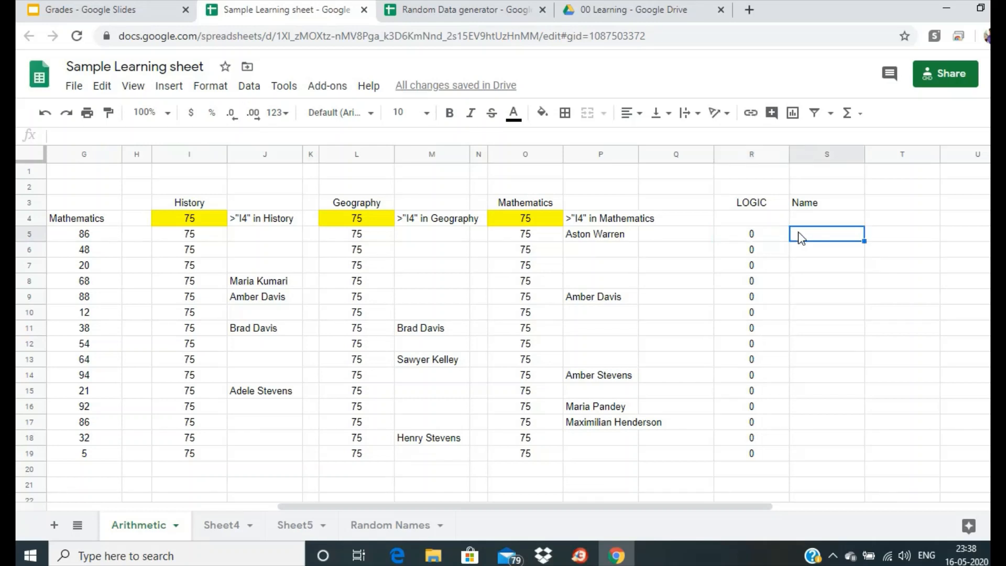
{"action": "type", "text": "=if("}
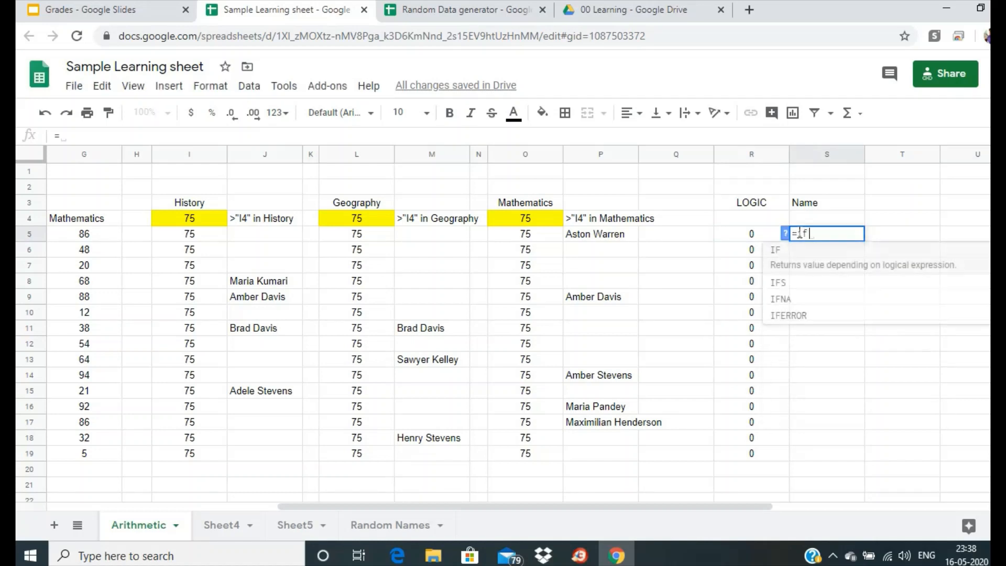
{"action": "left_click", "coordinate": [756, 235]}
{"action": "type", "text": "=1"}
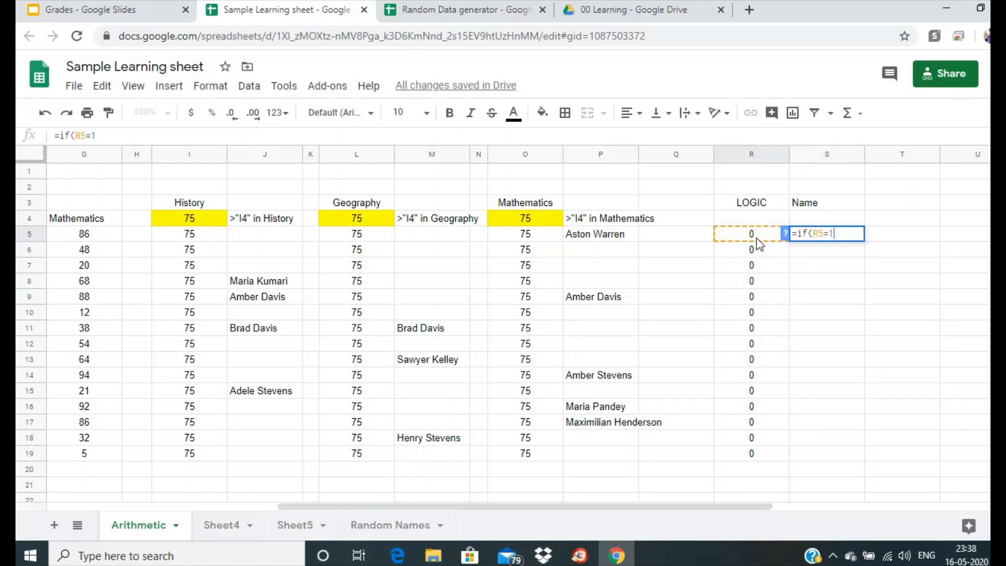
{"action": "type", "text": ","}
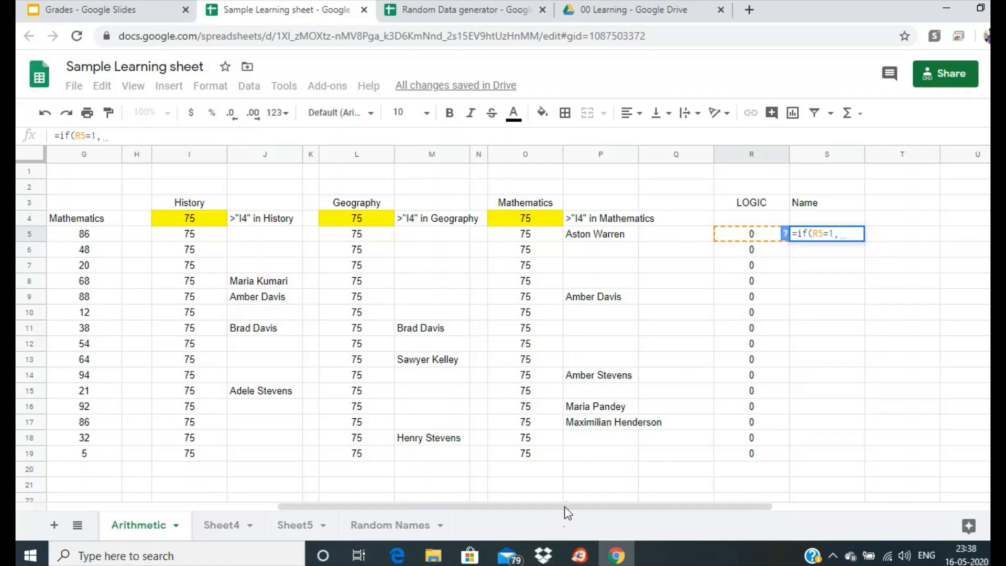
{"action": "left_click_drag", "start_coordinate": [566, 508], "coordinate": [456, 530]}
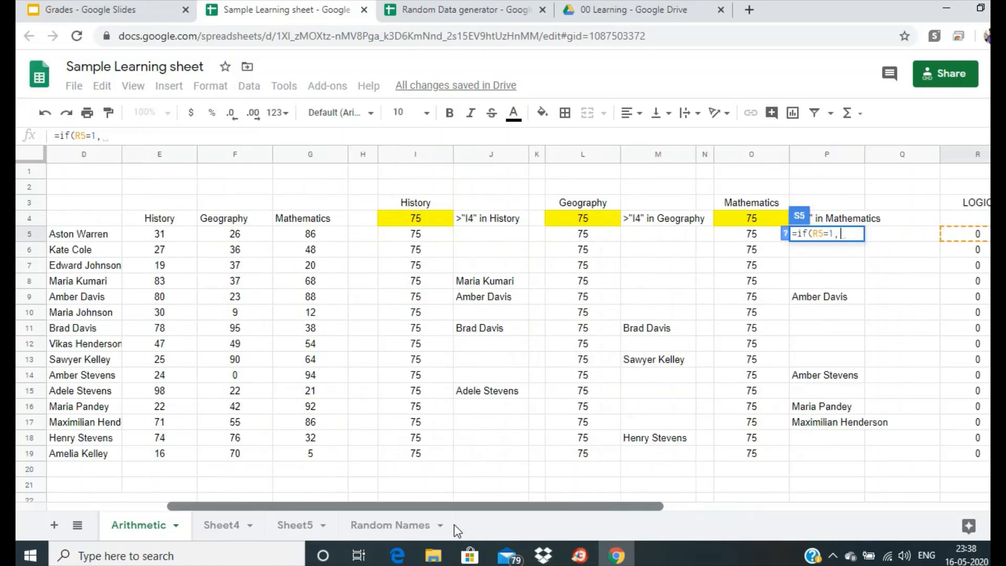
{"action": "left_click", "coordinate": [81, 240]}
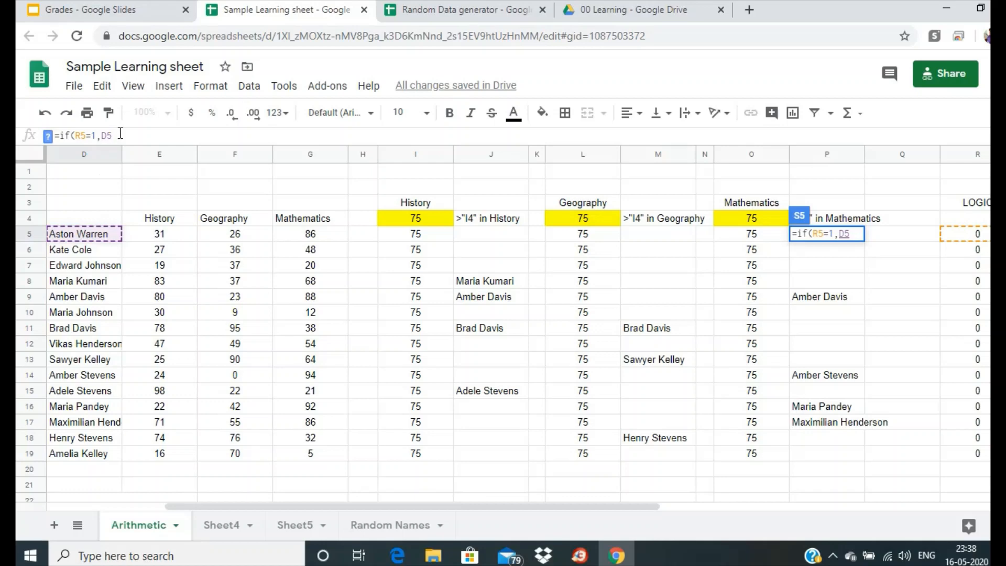
{"action": "type", "text": ",\"\")"}
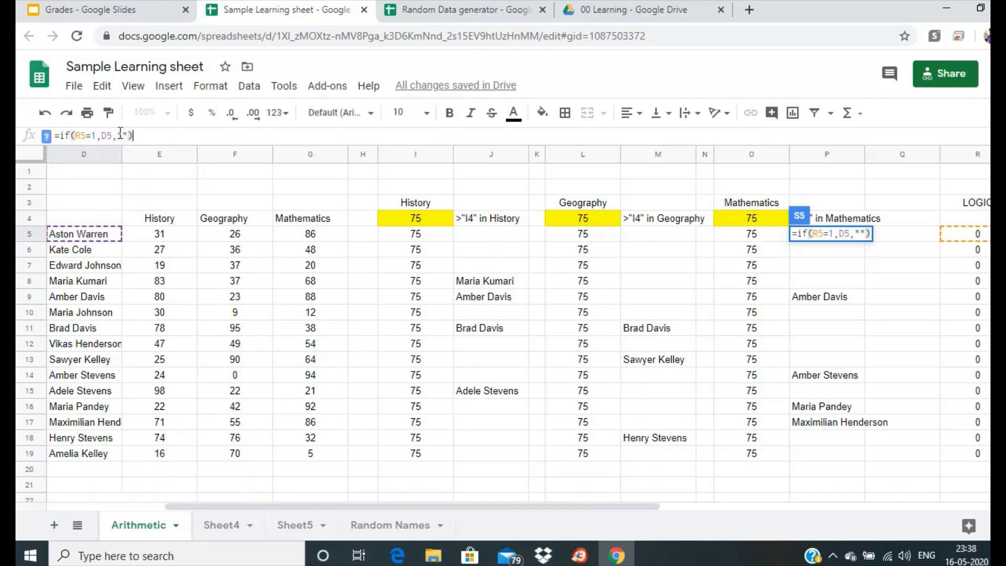
{"action": "key", "text": "Return"}
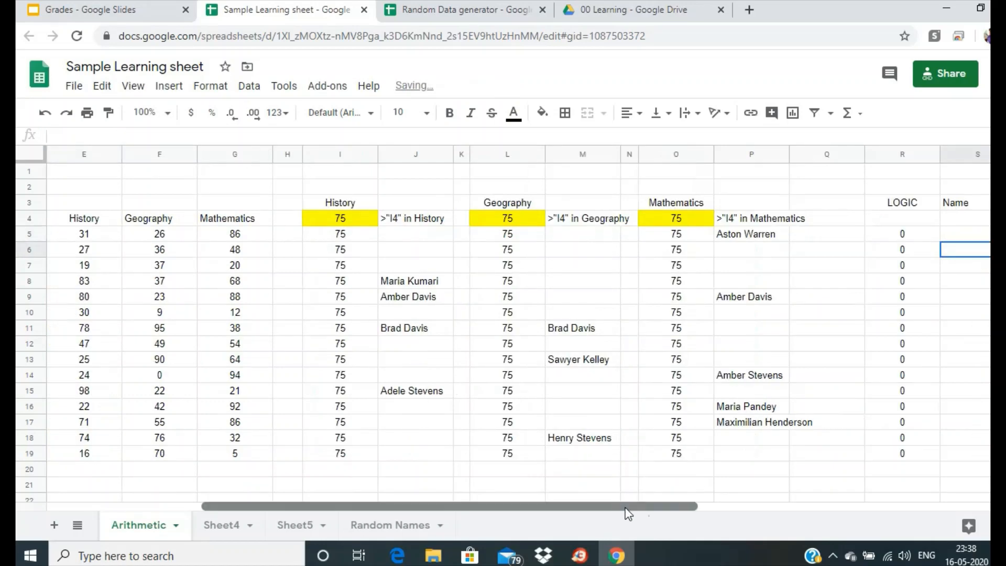
Step: Copy the Name formula from S5 down to cells S6 through S19
{"action": "left_click_drag", "start_coordinate": [624, 507], "coordinate": [693, 509]}
{"action": "left_click", "coordinate": [902, 236]}
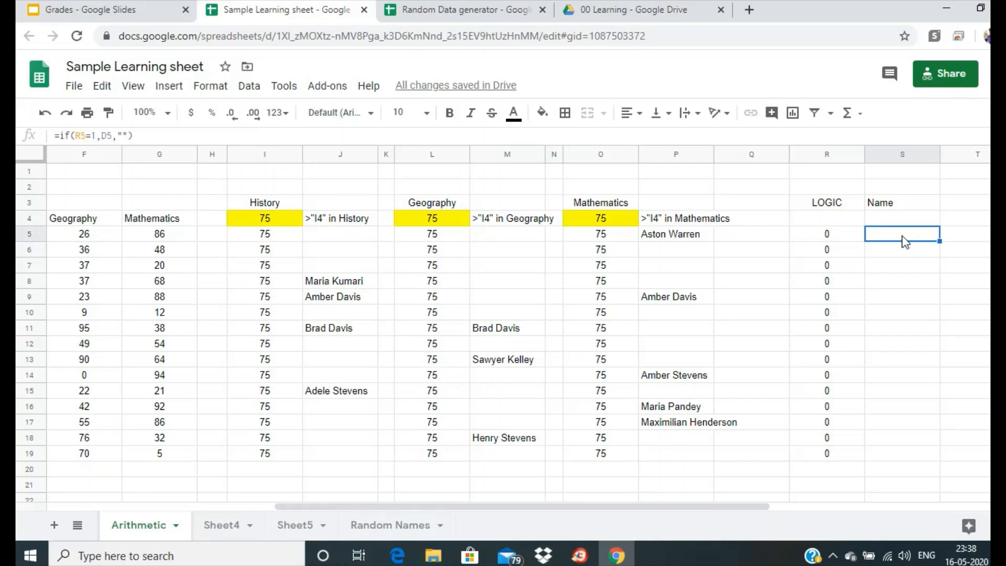
{"action": "key", "text": "ctrl+c"}
{"action": "left_click_drag", "start_coordinate": [897, 249], "coordinate": [904, 462]}
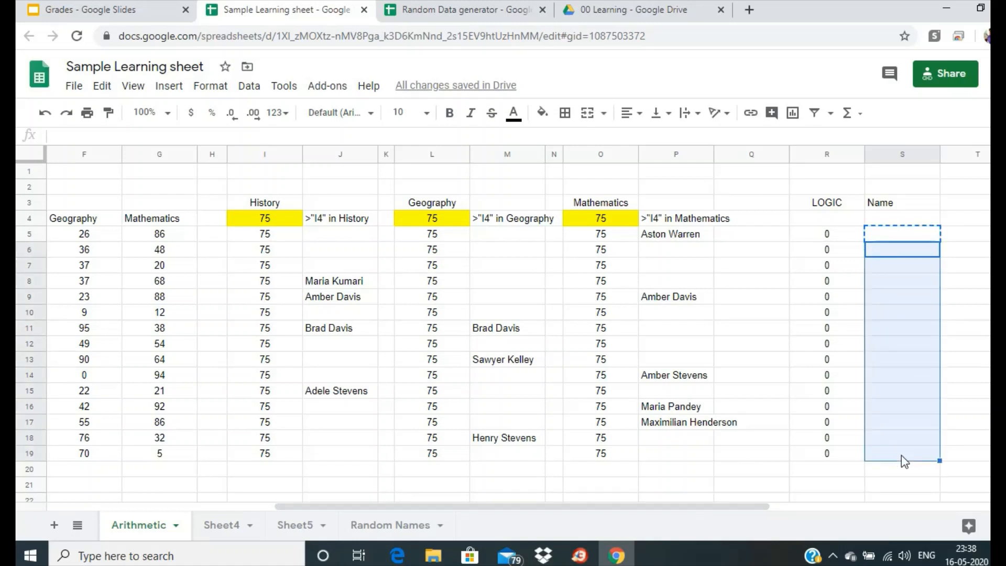
{"action": "key", "text": "ctrl+v"}
{"action": "left_click", "coordinate": [850, 222]}
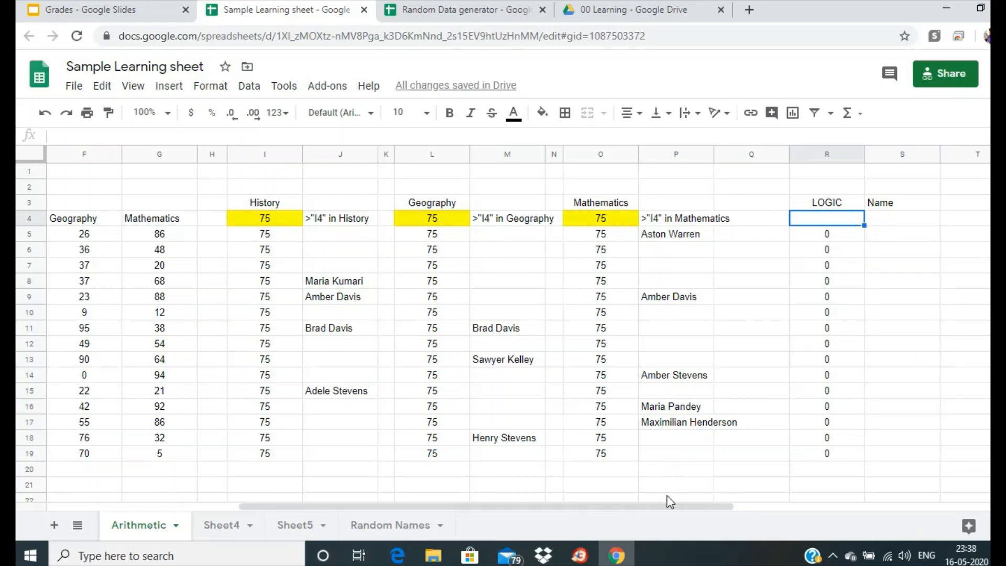
Step: Narrow the marks columns E, F and G to one equal width and slightly narrow the empty column H
{"action": "scroll", "coordinate": [672, 504], "scroll_direction": "left", "scroll_amount": 1}
{"action": "scroll", "coordinate": [672, 513], "scroll_direction": "left", "scroll_amount": 3}
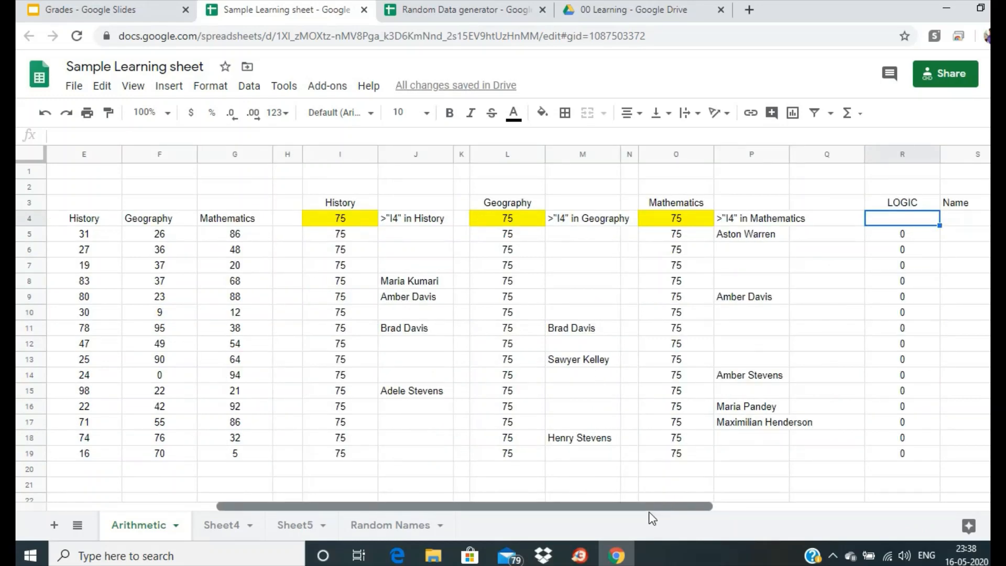
{"action": "scroll", "coordinate": [591, 517], "scroll_direction": "right", "scroll_amount": 4}
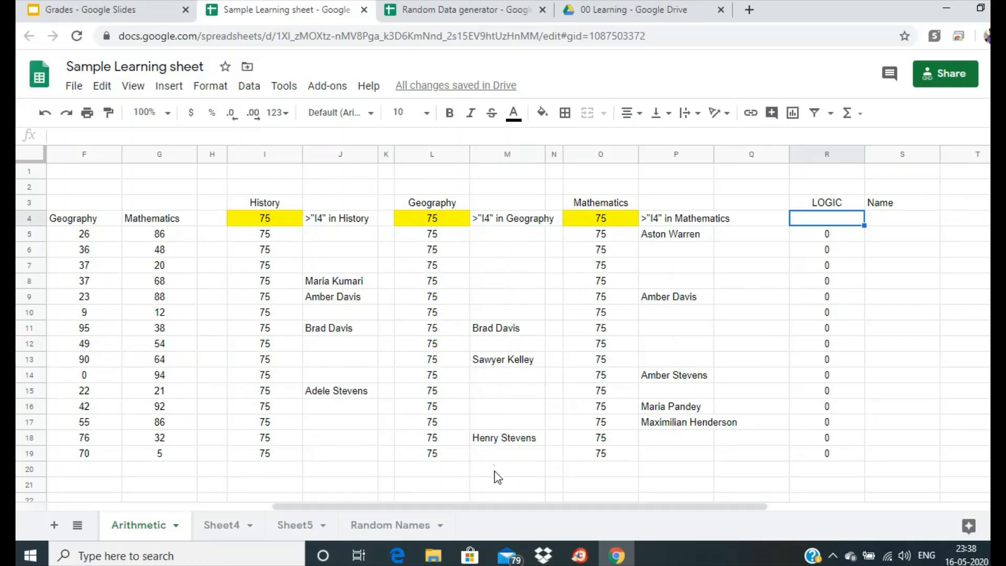
{"action": "scroll", "coordinate": [439, 517], "scroll_direction": "left", "scroll_amount": 2}
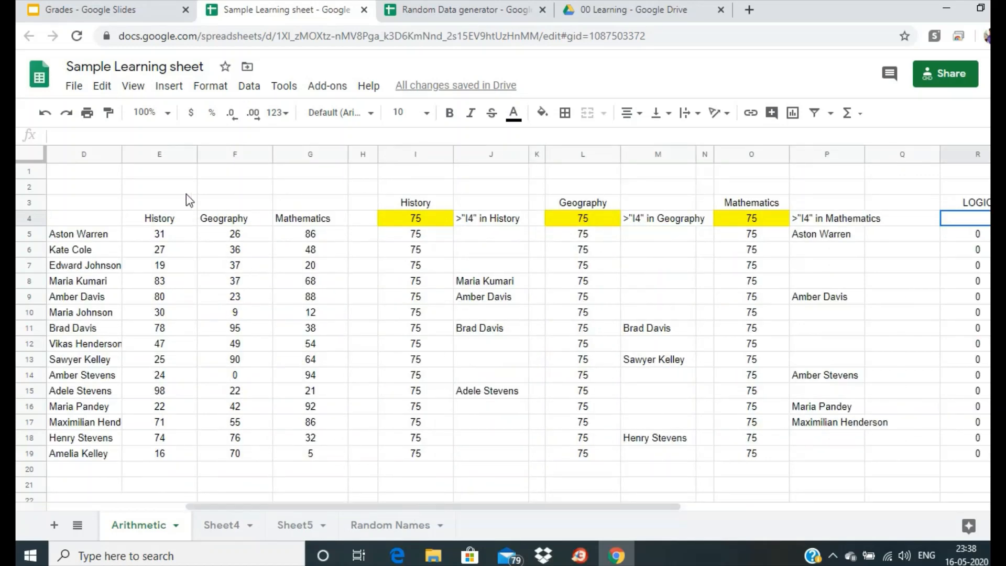
{"action": "left_click_drag", "start_coordinate": [162, 161], "coordinate": [286, 162]}
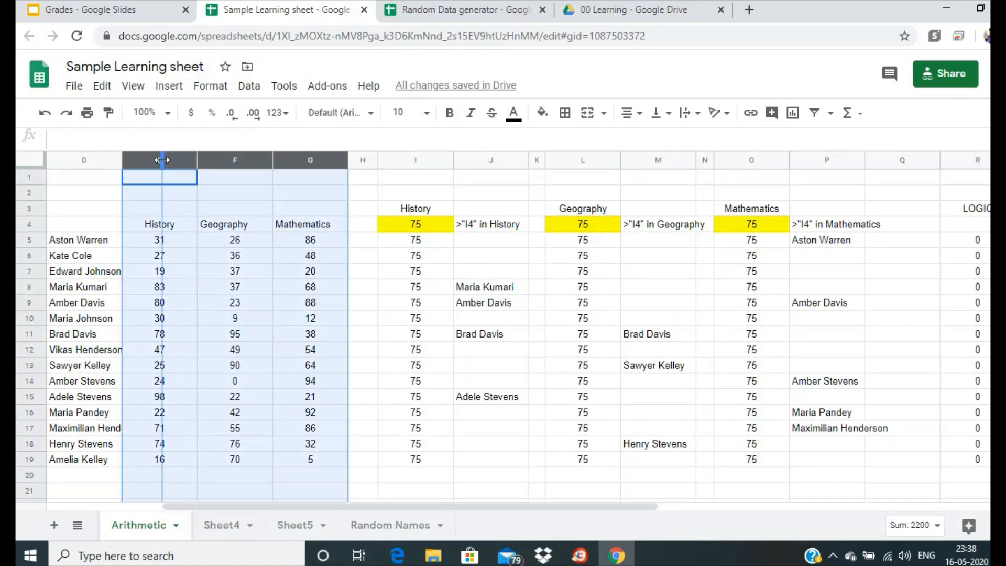
{"action": "left_click_drag", "start_coordinate": [162, 160], "coordinate": [162, 159]}
{"action": "left_click_drag", "start_coordinate": [271, 159], "coordinate": [263, 158]}
Step: Narrow the threshold columns I, L and O to one equal width and shrink the empty column Q
{"action": "left_click", "coordinate": [287, 161]}
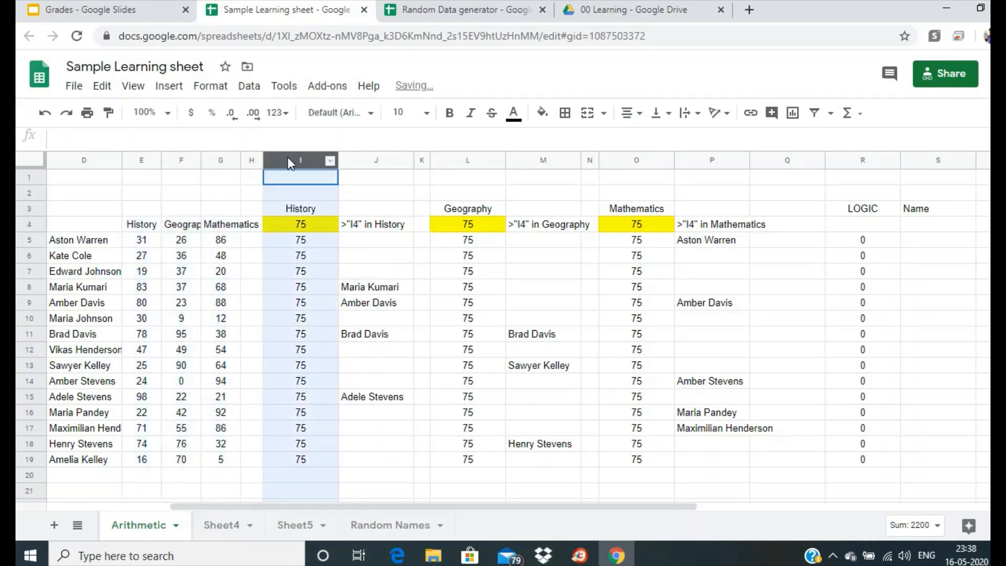
{"action": "left_click", "coordinate": [466, 161], "text": "ctrl"}
{"action": "left_click", "coordinate": [618, 160], "text": "ctrl"}
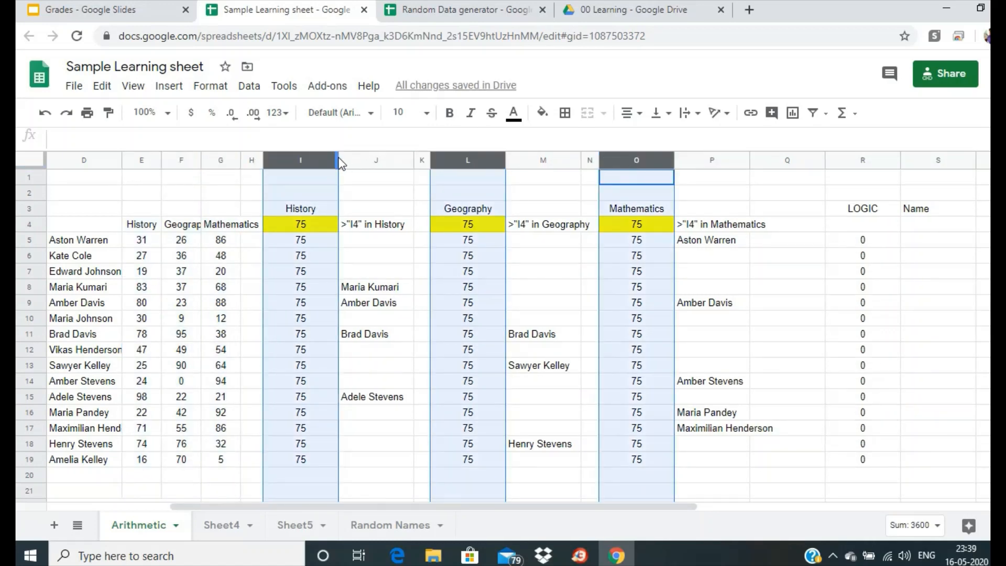
{"action": "left_click_drag", "start_coordinate": [340, 160], "coordinate": [314, 160]}
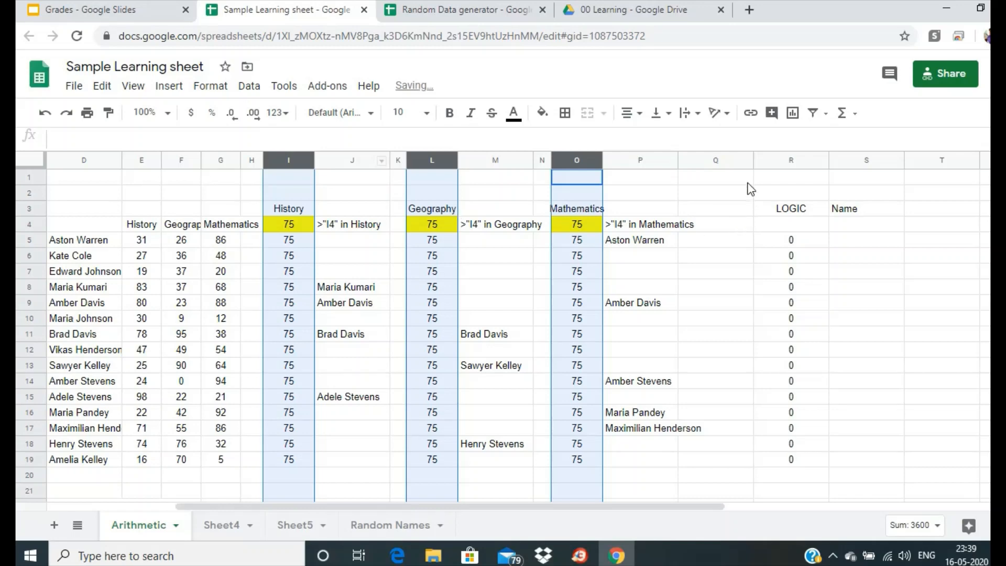
{"action": "left_click_drag", "start_coordinate": [753, 160], "coordinate": [710, 160]}
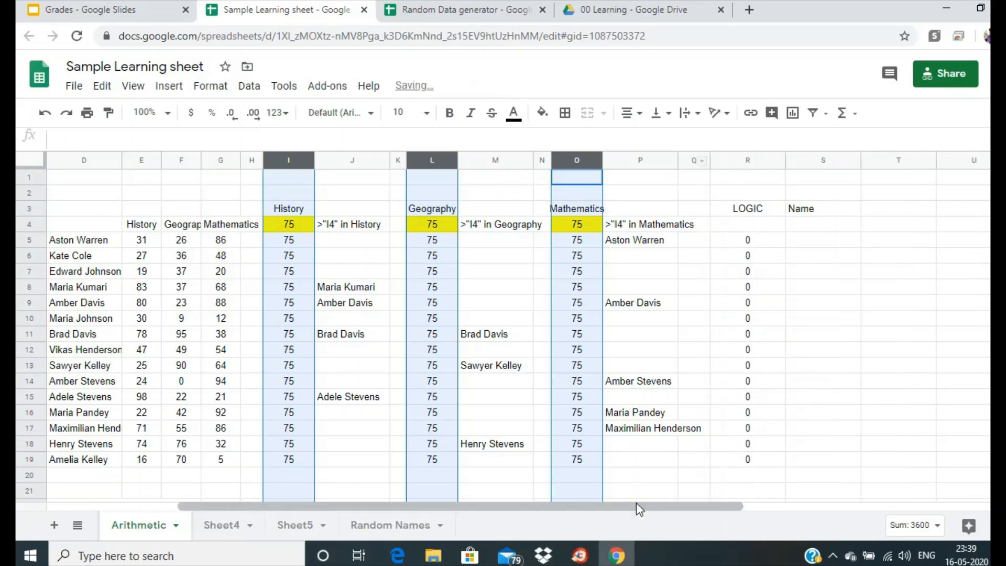
{"action": "left_click_drag", "start_coordinate": [637, 502], "coordinate": [665, 512]}
Step: Set the History, Geography and Mathematics thresholds in I4, L4 and O4 to 60
{"action": "left_click", "coordinate": [384, 230]}
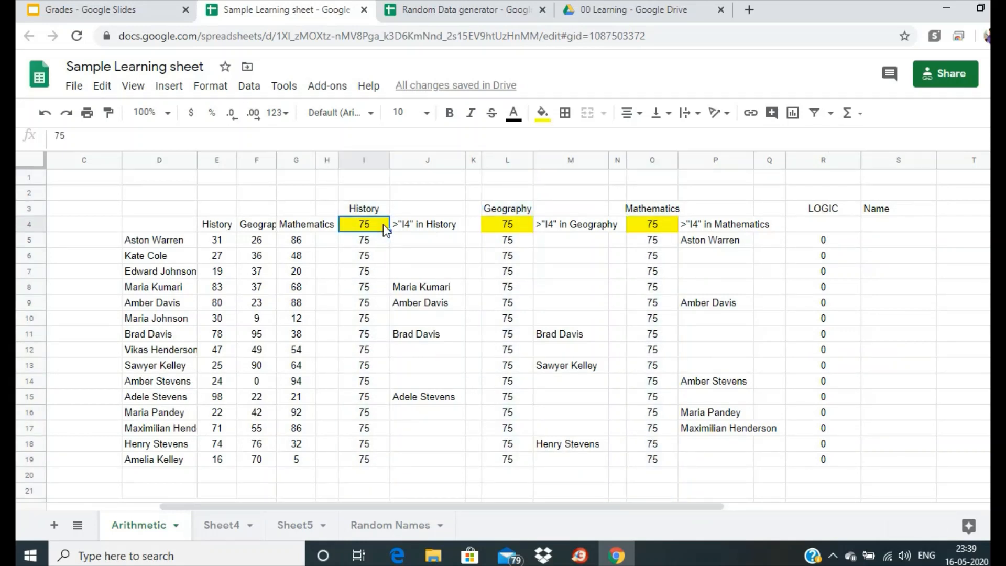
{"action": "type", "text": "60"}
{"action": "key", "text": "Tab"}
{"action": "key", "text": "Tab"}
{"action": "key", "text": "Tab"}
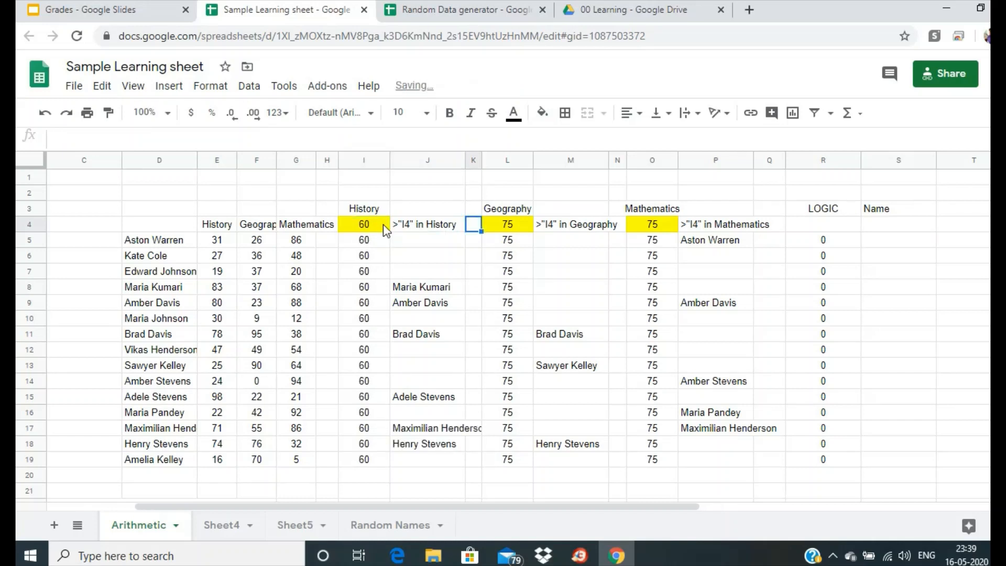
{"action": "type", "text": "60"}
{"action": "key", "text": "Tab"}
{"action": "key", "text": "Tab"}
{"action": "key", "text": "Tab"}
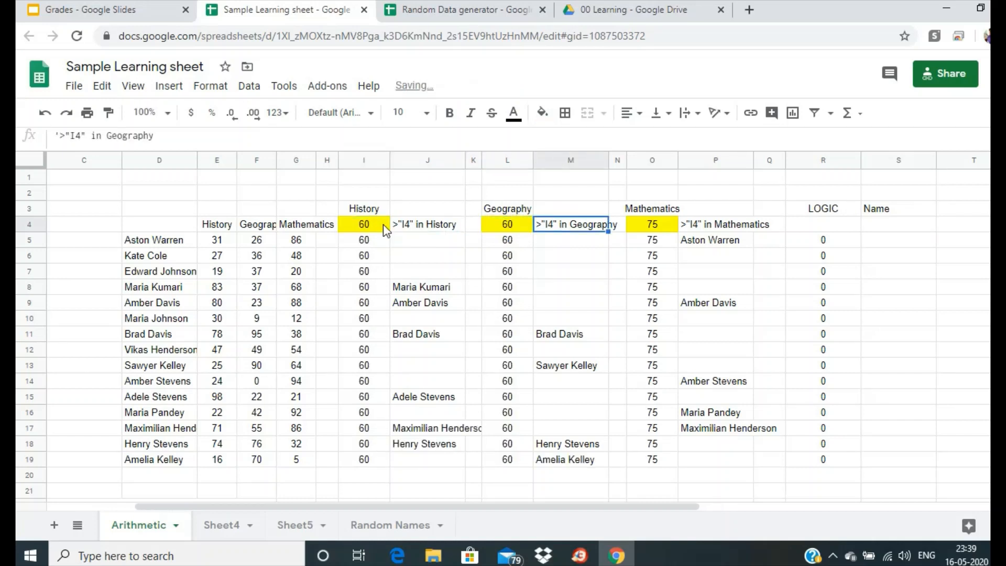
{"action": "type", "text": "60"}
{"action": "key", "text": "Tab"}
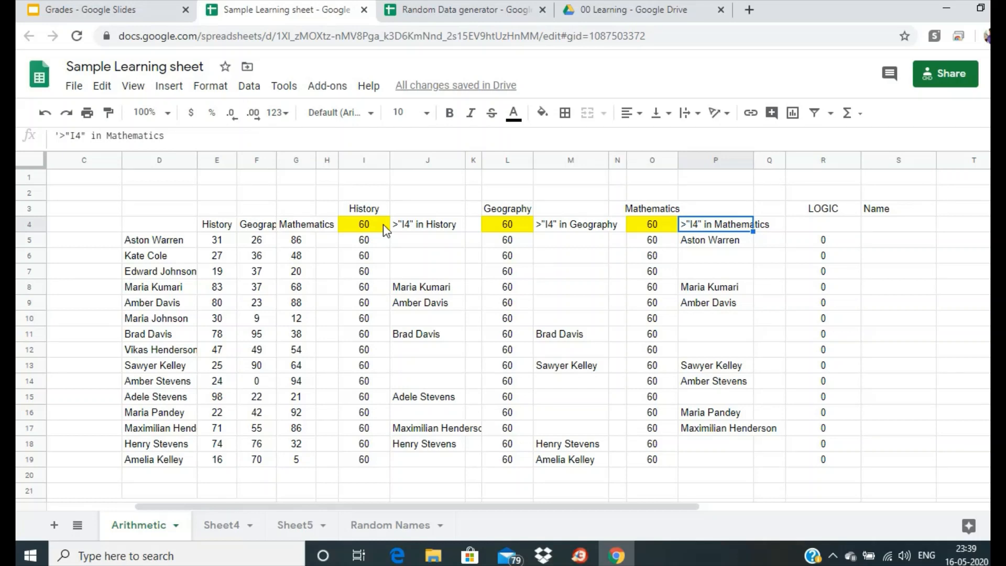
Step: Lower the thresholds in I4, L4 and O4 to 50 for all three subjects
{"action": "left_click", "coordinate": [382, 225]}
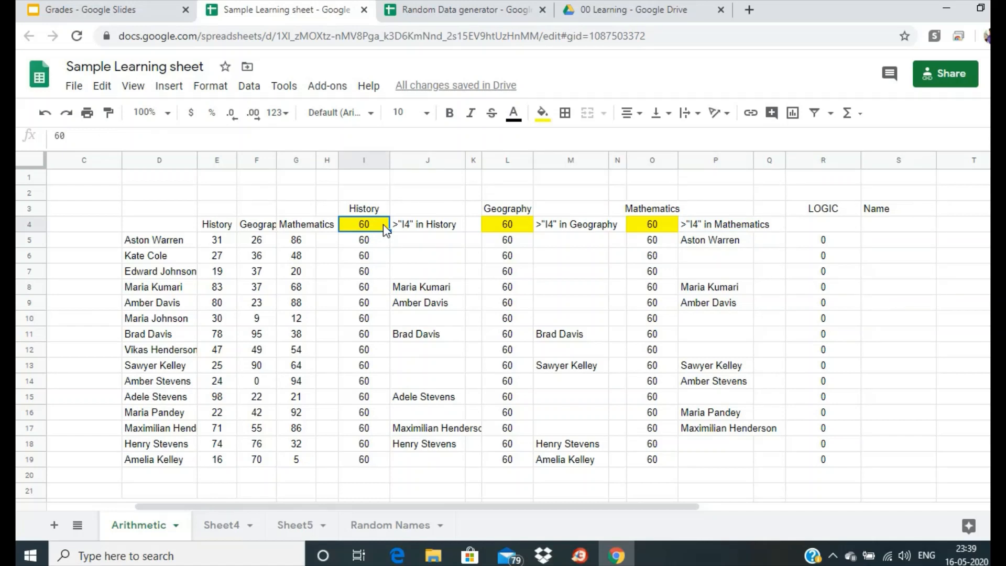
{"action": "type", "text": "50"}
{"action": "key", "text": "Tab"}
{"action": "key", "text": "Tab"}
{"action": "key", "text": "Tab"}
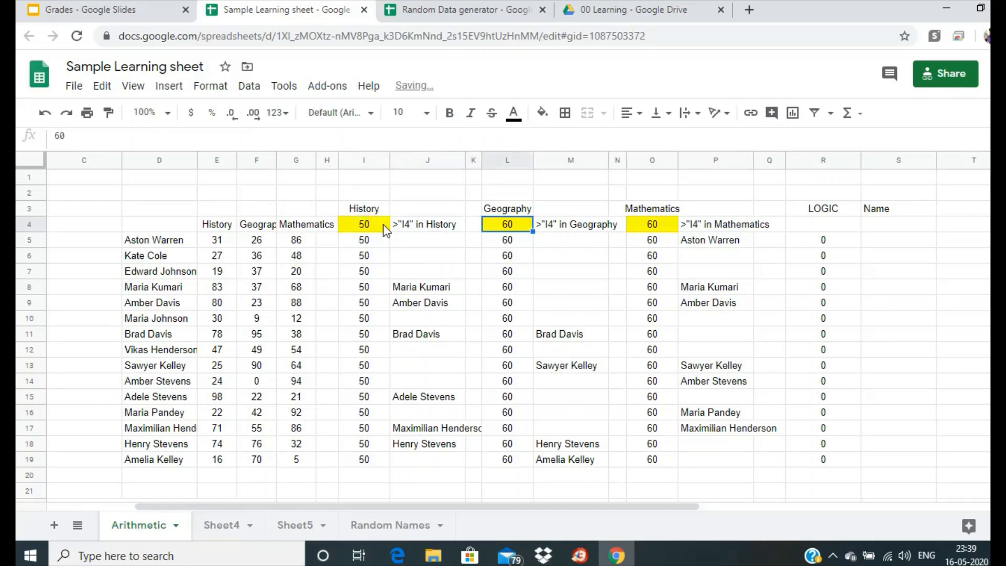
{"action": "type", "text": "50"}
{"action": "key", "text": "Tab"}
{"action": "key", "text": "Tab"}
{"action": "key", "text": "Tab"}
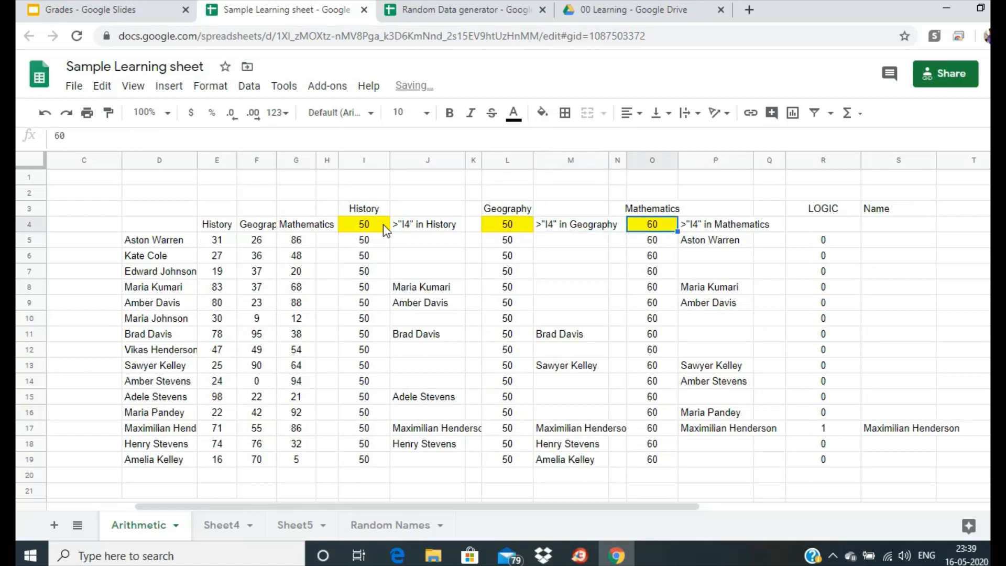
{"action": "type", "text": "50"}
{"action": "key", "text": "Tab"}
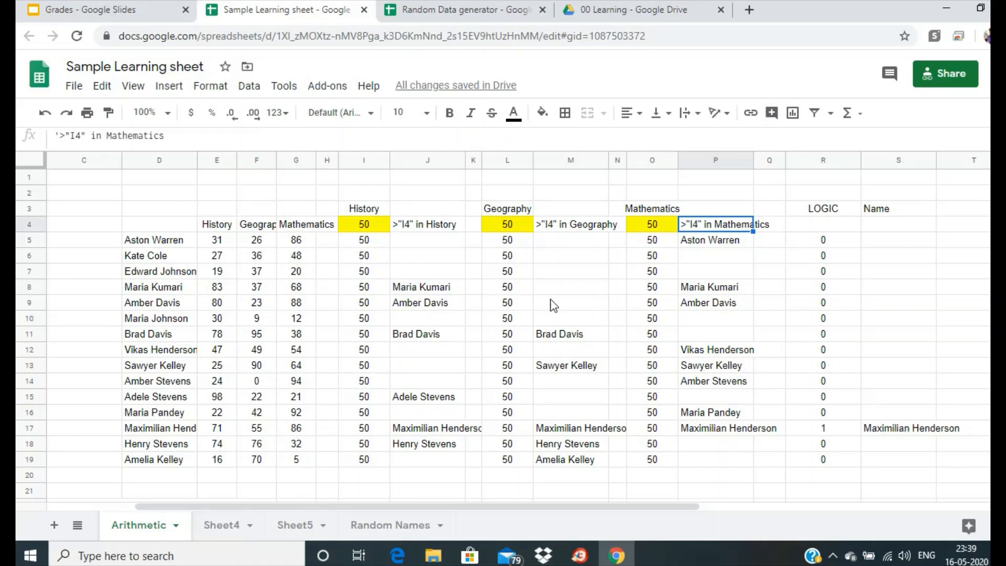
Step: Change the History, Geography and Mathematics thresholds in I4, L4 and O4 to 40
{"action": "left_click", "coordinate": [379, 229]}
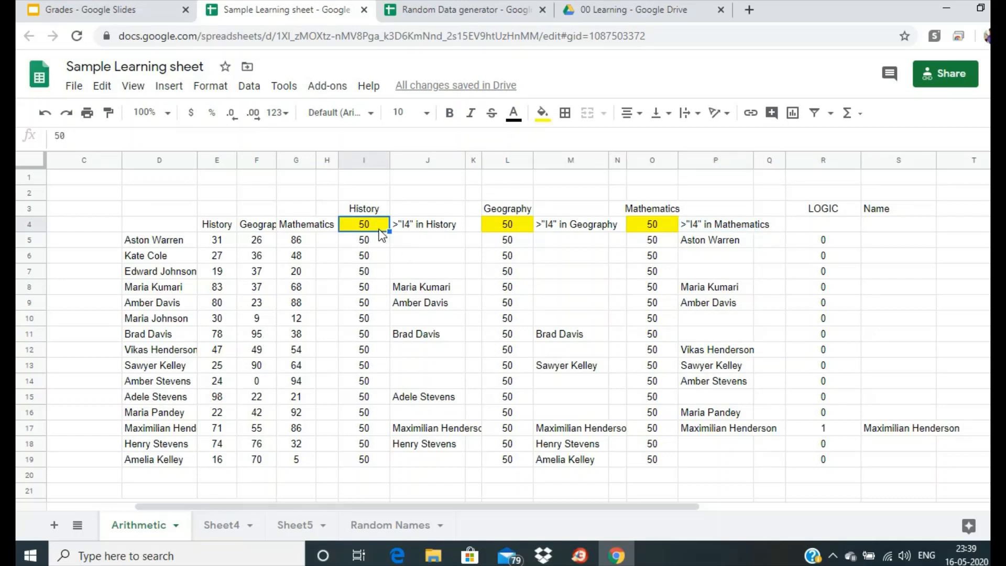
{"action": "type", "text": "40"}
{"action": "key", "text": "Tab"}
{"action": "key", "text": "Tab"}
{"action": "key", "text": "Tab"}
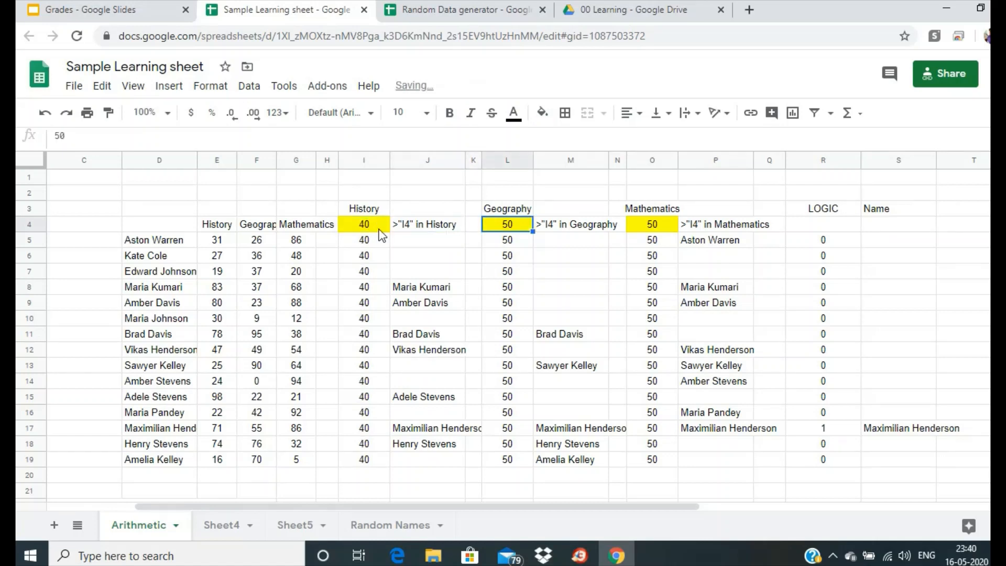
{"action": "type", "text": "40"}
{"action": "key", "text": "Tab"}
{"action": "key", "text": "Tab"}
{"action": "key", "text": "Tab"}
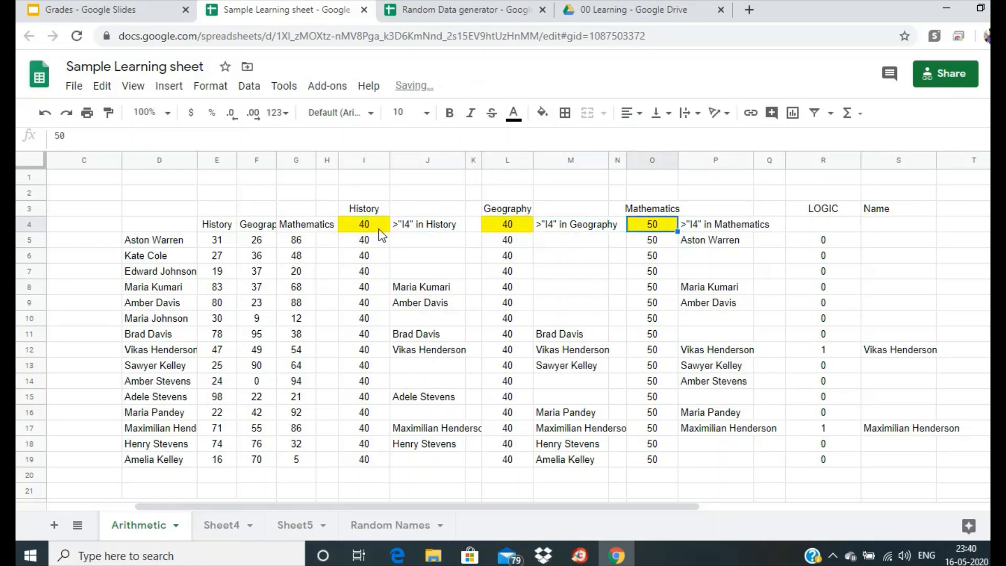
{"action": "type", "text": "40"}
{"action": "key", "text": "Tab"}
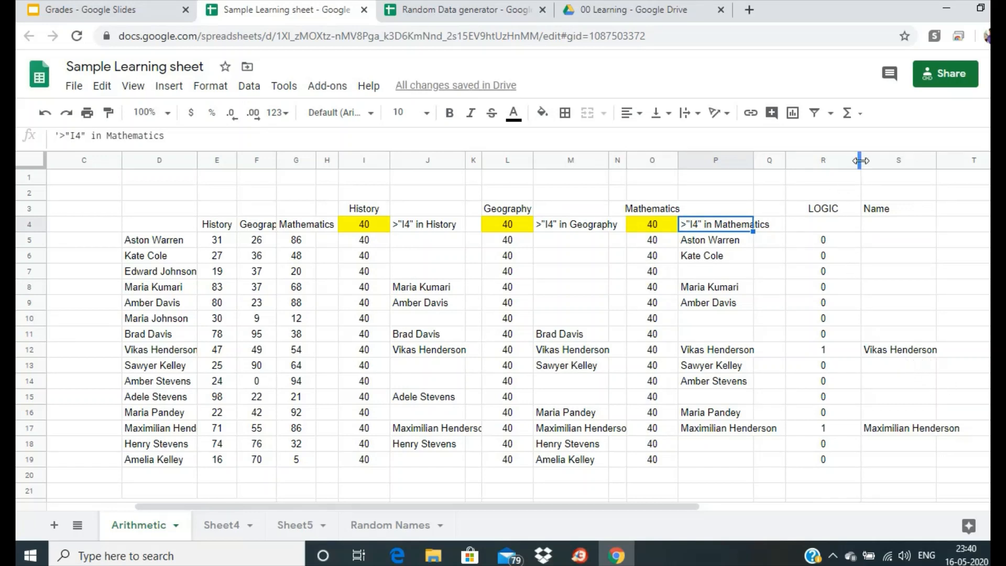
Step: Narrow the LOGIC column R and select the History threshold cell I4
{"action": "left_click_drag", "start_coordinate": [861, 159], "coordinate": [841, 159]}
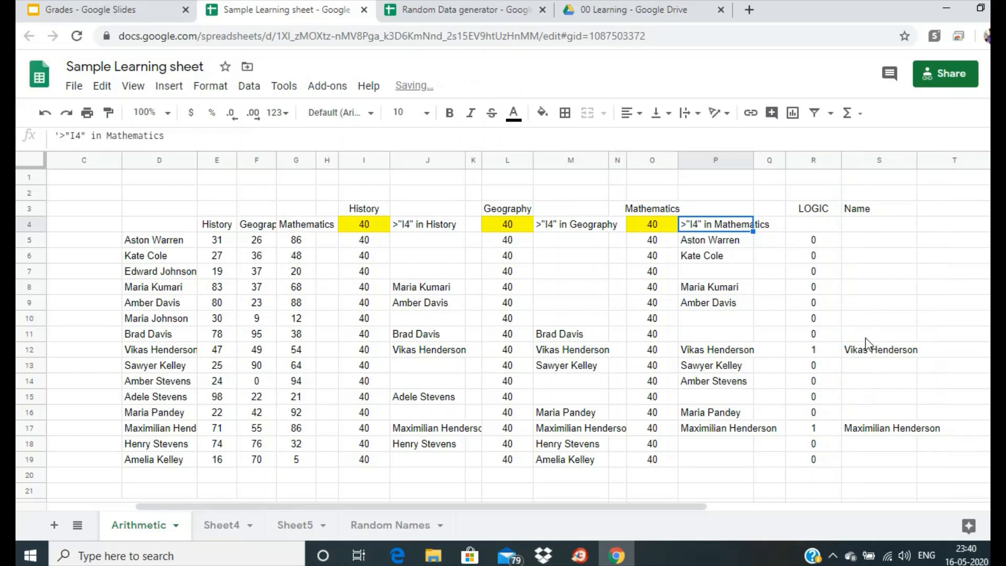
{"action": "left_click", "coordinate": [368, 227]}
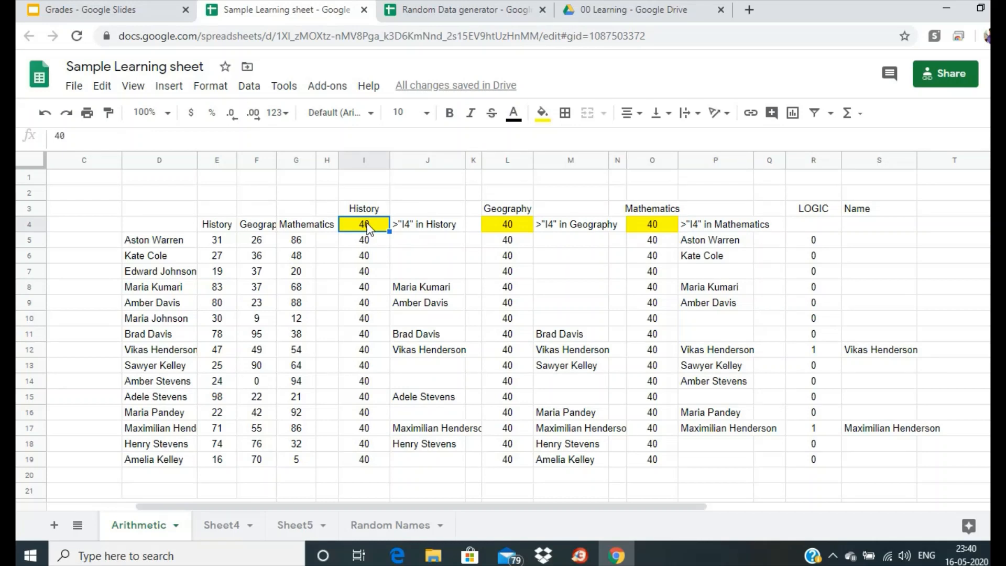
Step: Set the History, Geography and Mathematics thresholds in I4, L4 and O4 to 30
{"action": "type", "text": "30"}
{"action": "key", "text": "Right"}
{"action": "key", "text": "Right"}
{"action": "key", "text": "Right"}
{"action": "type", "text": "3"}
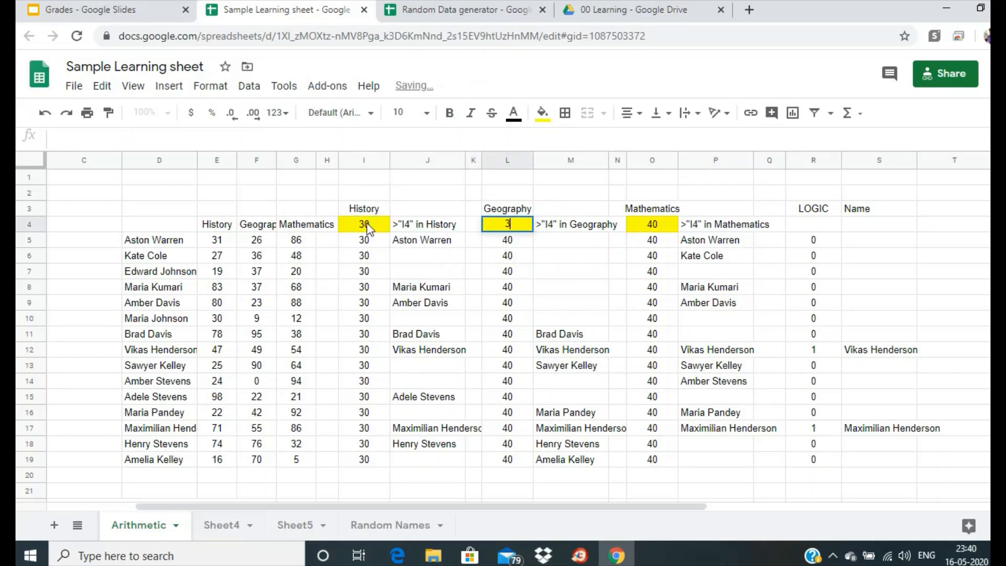
{"action": "type", "text": "0"}
{"action": "key", "text": "Right"}
{"action": "key", "text": "Right"}
{"action": "key", "text": "Right"}
{"action": "type", "text": "3"}
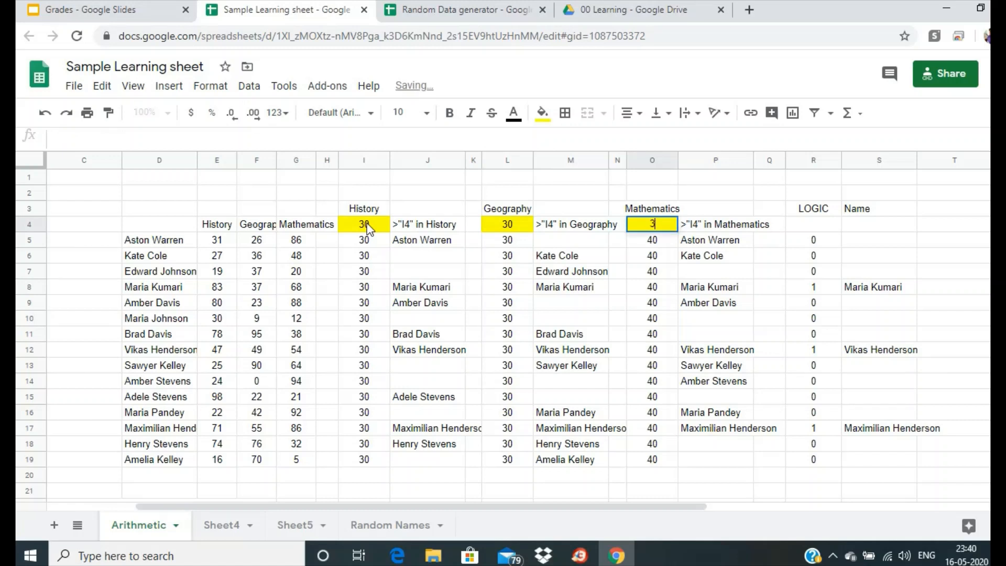
{"action": "type", "text": "0"}
{"action": "key", "text": "Right"}
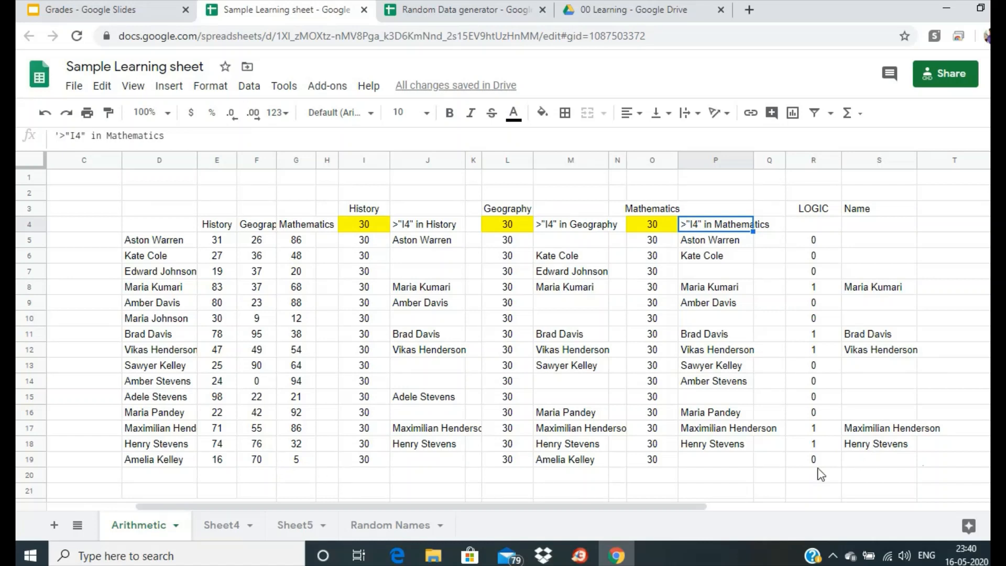
{"action": "left_click", "coordinate": [959, 228]}
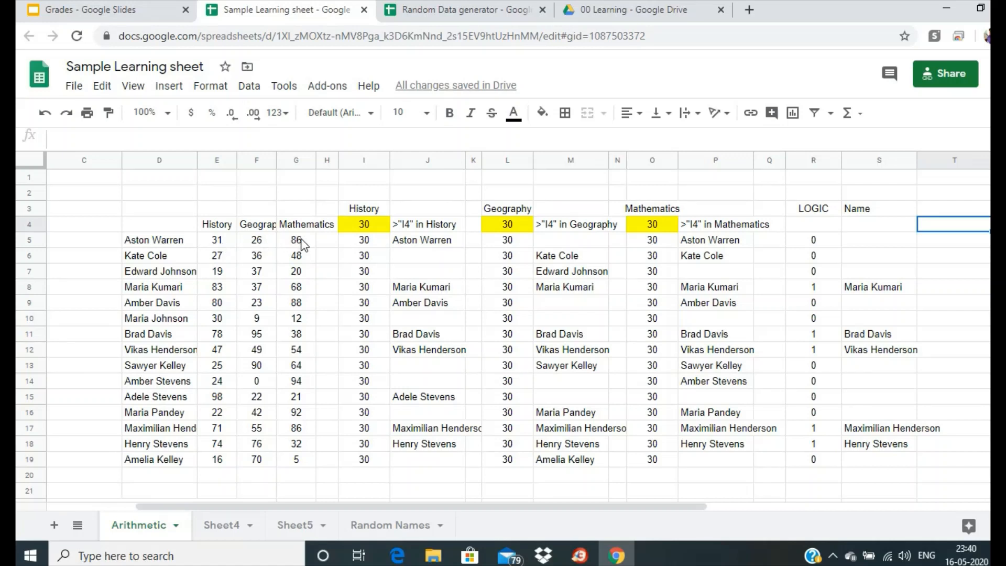
Step: Check the LOGIC formula in R5 and the Name formula in S15, and narrow column B beside the function list
{"action": "left_click", "coordinate": [802, 244]}
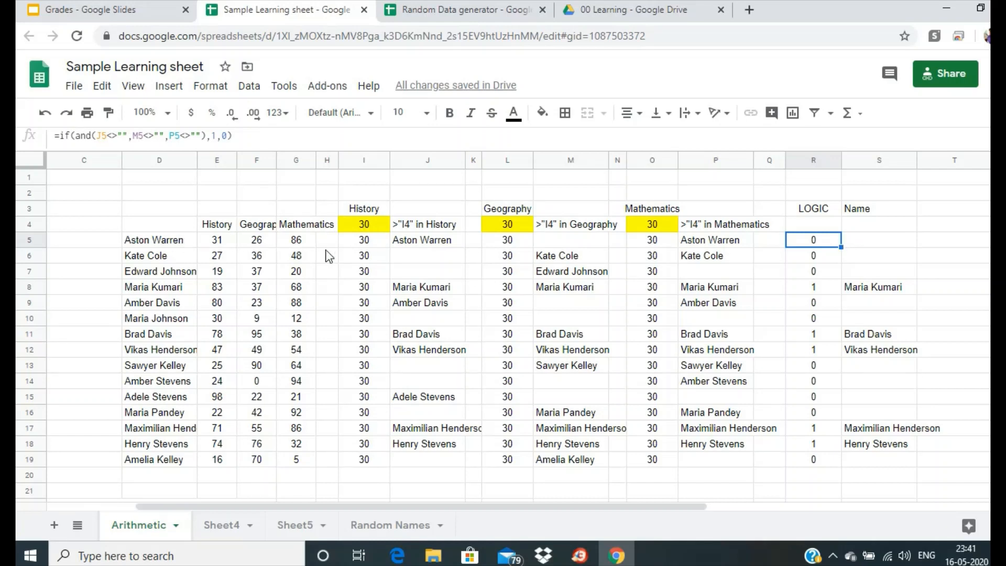
{"action": "left_click", "coordinate": [878, 397]}
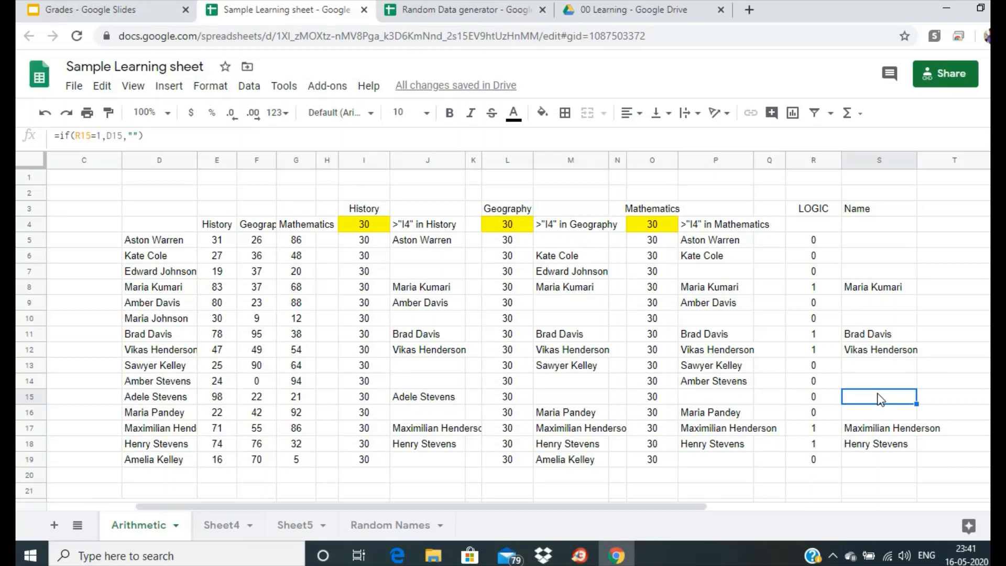
{"action": "left_click_drag", "start_coordinate": [656, 505], "coordinate": [567, 505]}
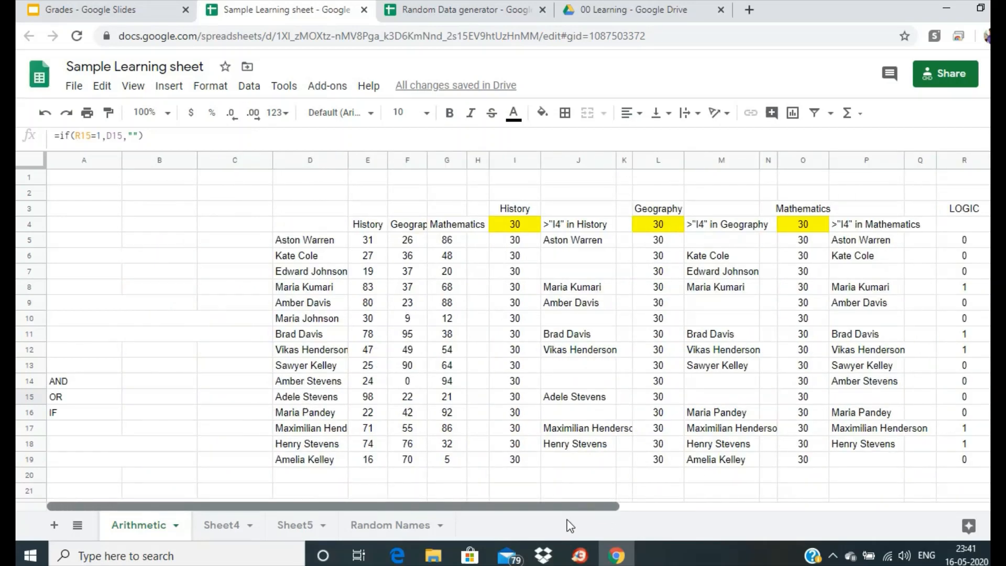
{"action": "left_click", "coordinate": [70, 396]}
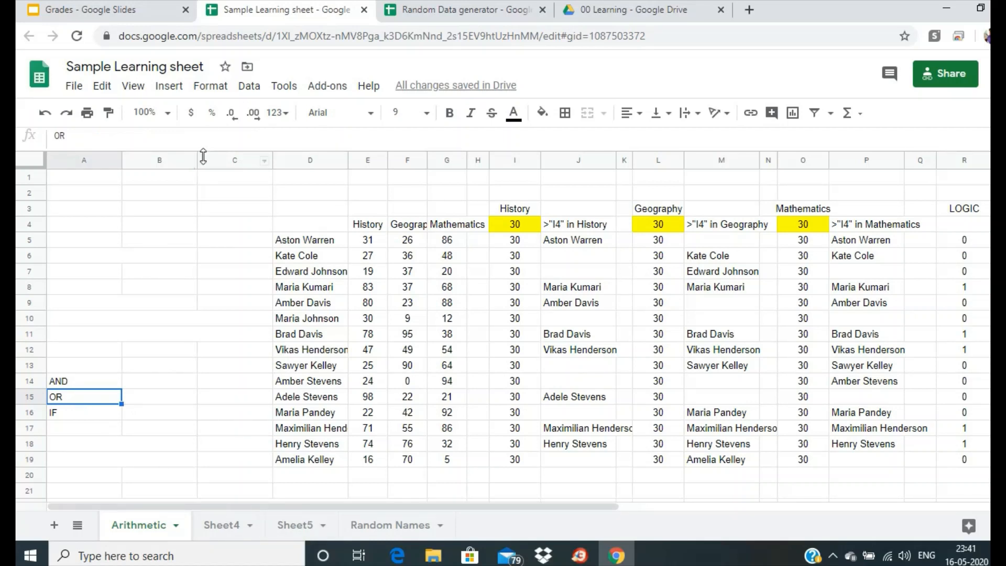
{"action": "left_click_drag", "start_coordinate": [203, 156], "coordinate": [156, 156]}
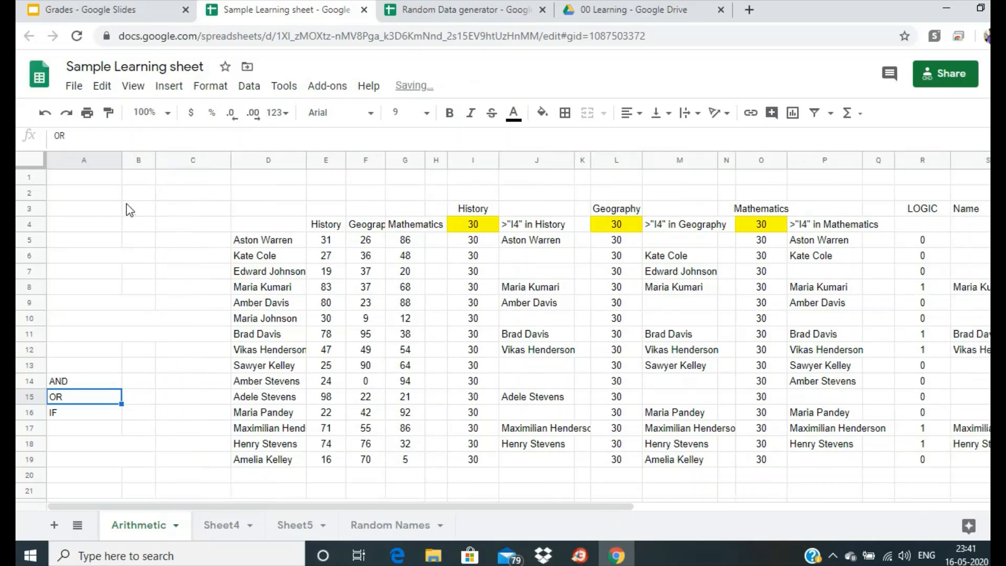
Step: Raise the thresholds in I4, L4 and O4 to 90 for History, Geography and Mathematics
{"action": "left_click_drag", "start_coordinate": [304, 504], "coordinate": [394, 521]}
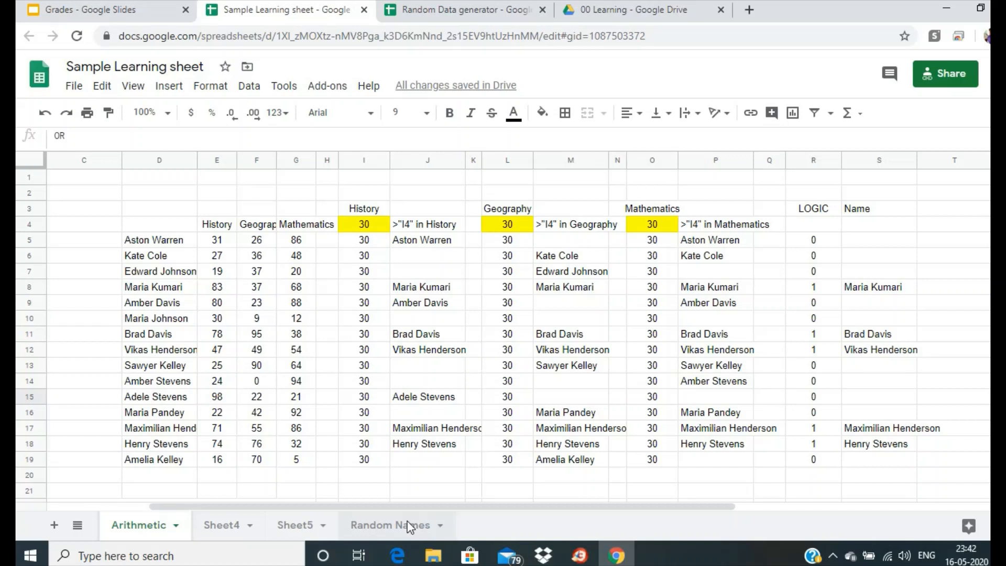
{"action": "left_click", "coordinate": [367, 229]}
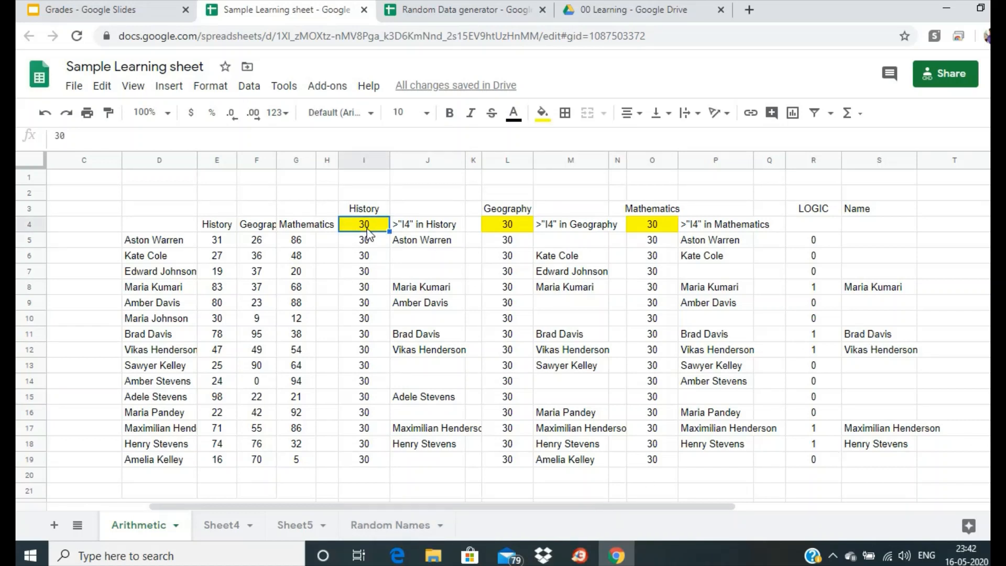
{"action": "type", "text": "90"}
{"action": "key", "text": "Tab"}
{"action": "key", "text": "Tab"}
{"action": "key", "text": "Tab"}
{"action": "type", "text": "90"}
{"action": "key", "text": "Tab"}
{"action": "key", "text": "Tab"}
{"action": "key", "text": "Tab"}
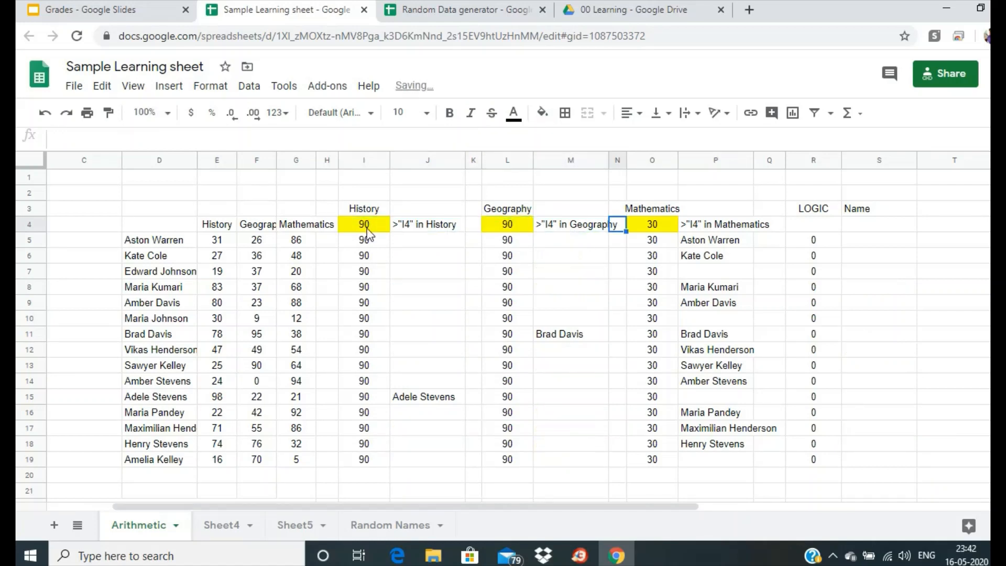
{"action": "type", "text": "90"}
{"action": "key", "text": "Tab"}
{"action": "key", "text": "Tab"}
{"action": "key", "text": "Tab"}
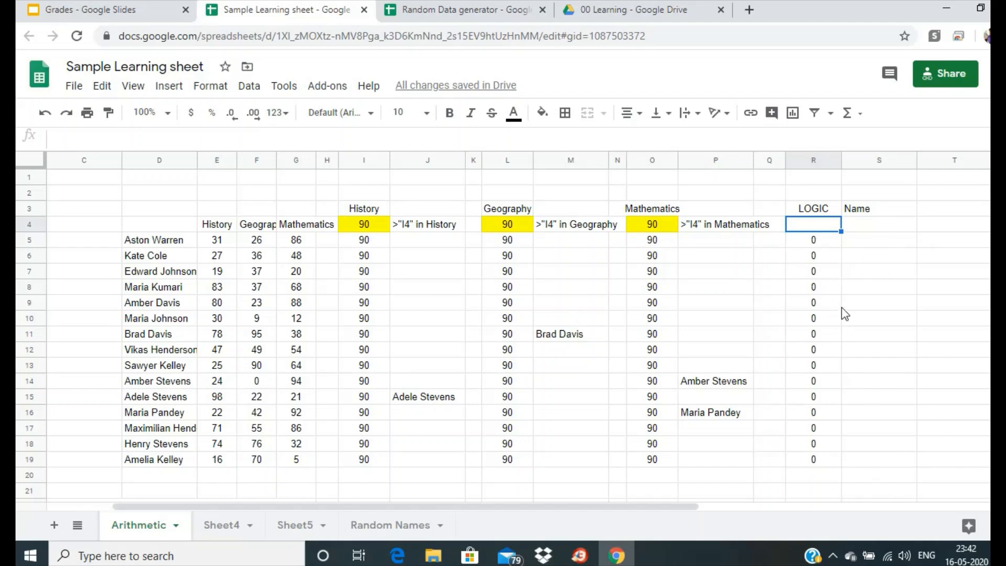
Step: Replace AND with OR in the LOGIC formula in R5, making it =if(OR(J5<>"",M5<>"",P5<>""),1,0)
{"action": "left_click", "coordinate": [815, 243]}
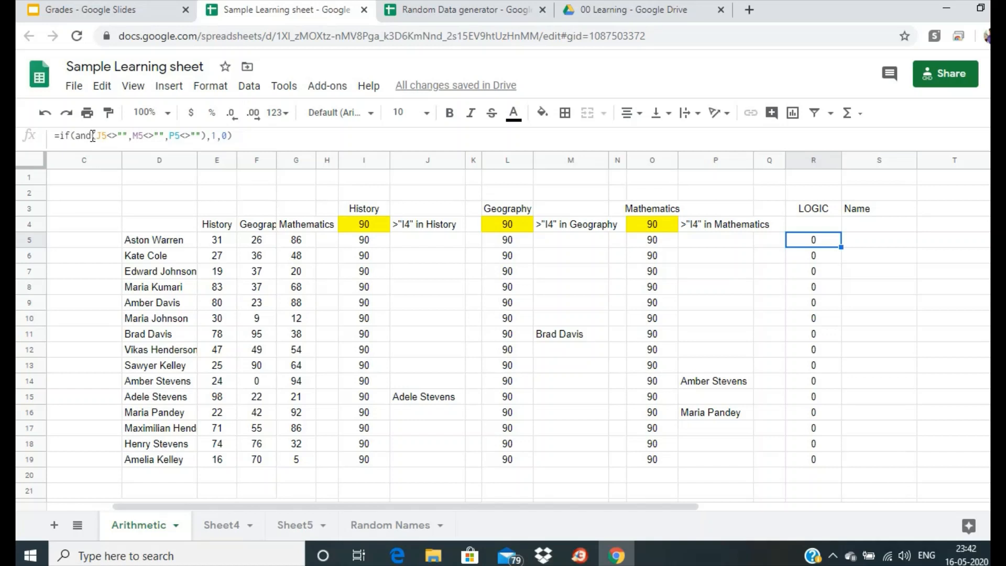
{"action": "left_click_drag", "start_coordinate": [92, 136], "coordinate": [77, 136]}
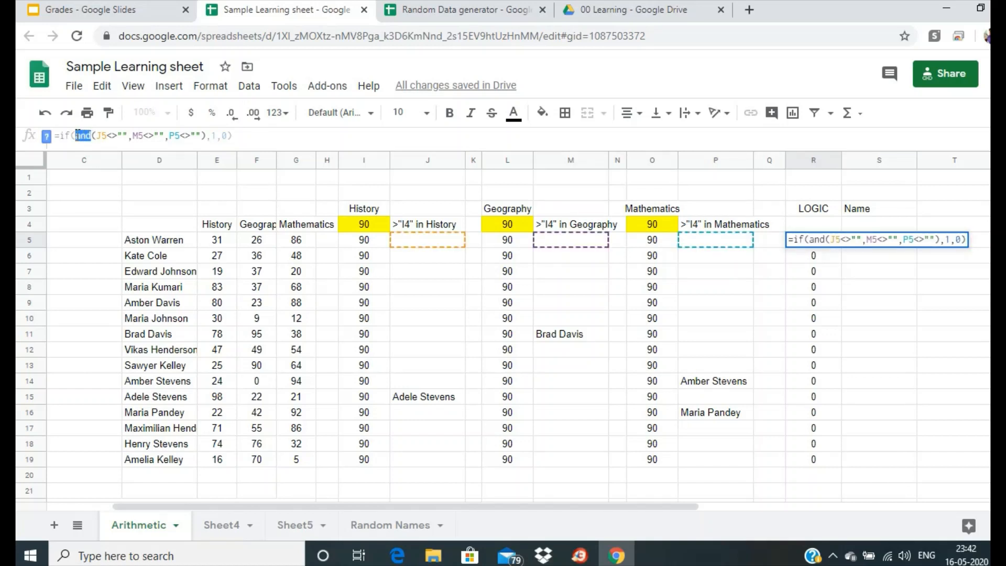
{"action": "type", "text": "OR"}
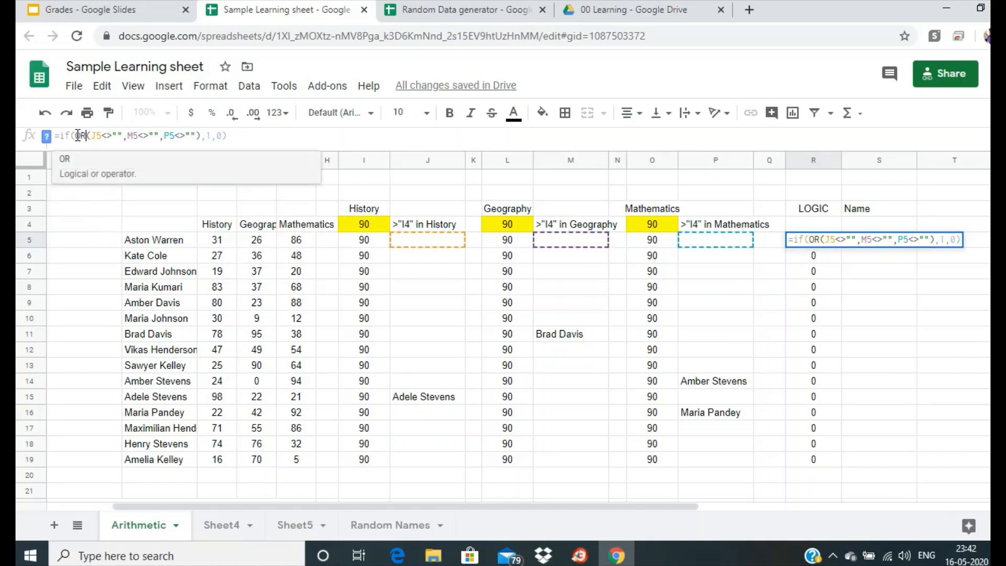
{"action": "left_click", "coordinate": [262, 139]}
{"action": "key", "text": "Tab"}
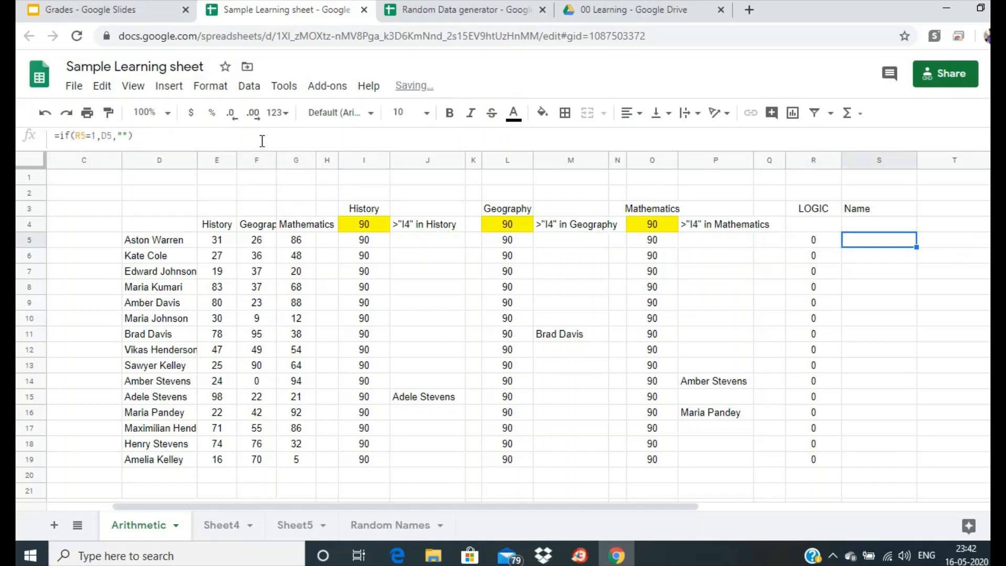
Step: Copy the OR formula from R5 to the remaining LOGIC cells R6:R19
{"action": "left_click", "coordinate": [833, 245]}
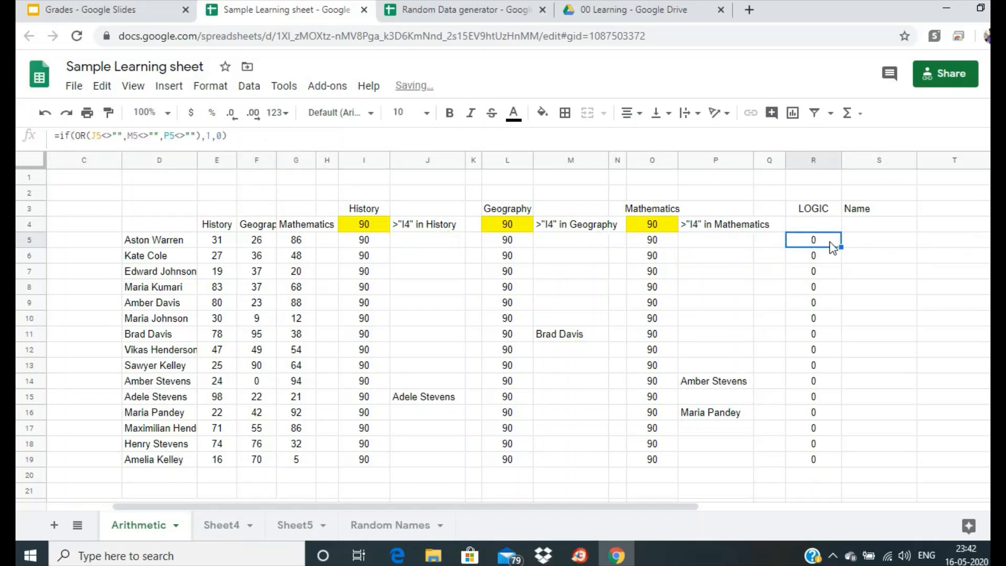
{"action": "key", "text": "ctrl+c"}
{"action": "left_click_drag", "start_coordinate": [825, 255], "coordinate": [821, 471]}
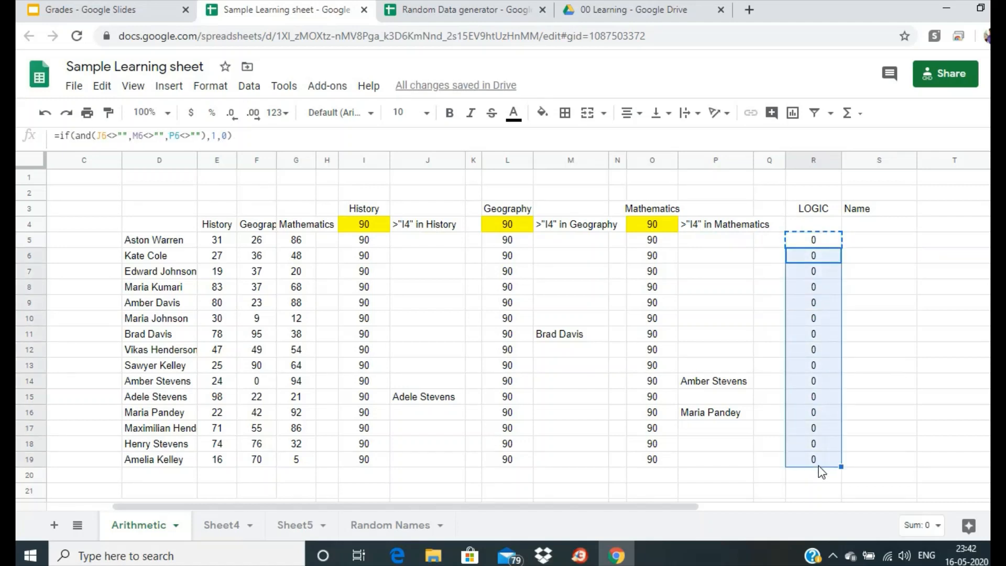
{"action": "key", "text": "ctrl+v"}
{"action": "left_click", "coordinate": [859, 333]}
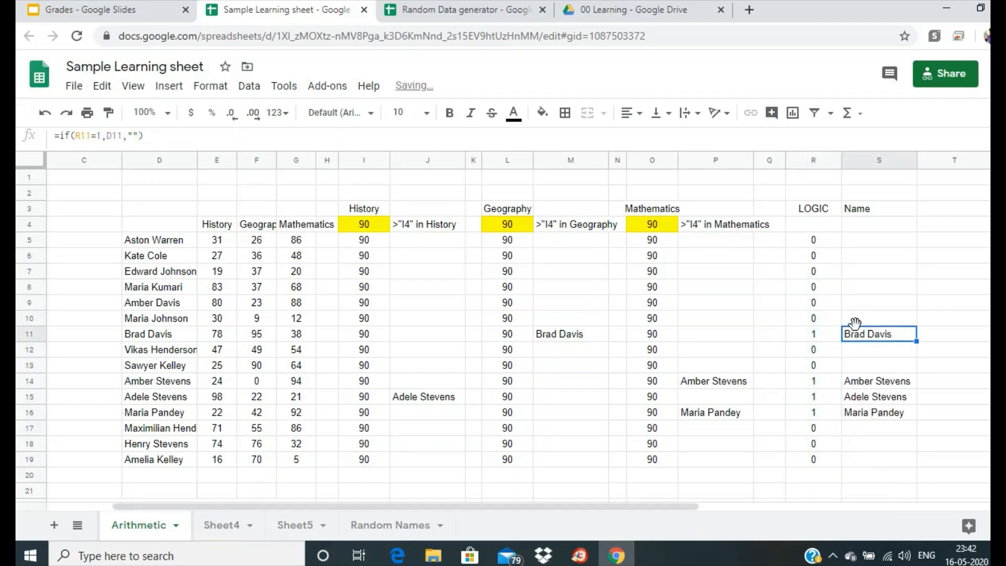
{"action": "left_click", "coordinate": [950, 260]}
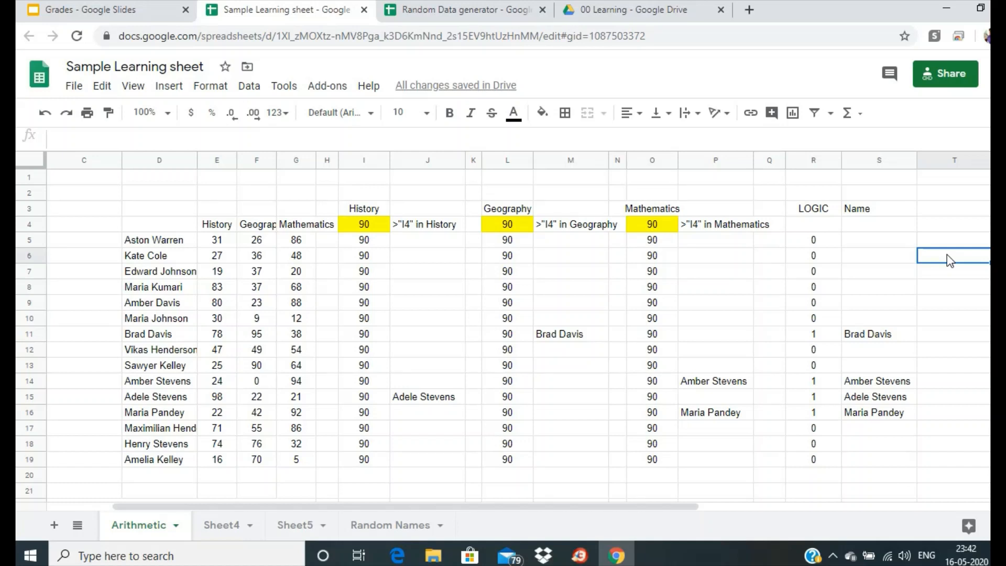
Step: Change the three subject thresholds in I4, L4 and O4 to 60 with the OR logic in place
{"action": "left_click", "coordinate": [367, 225]}
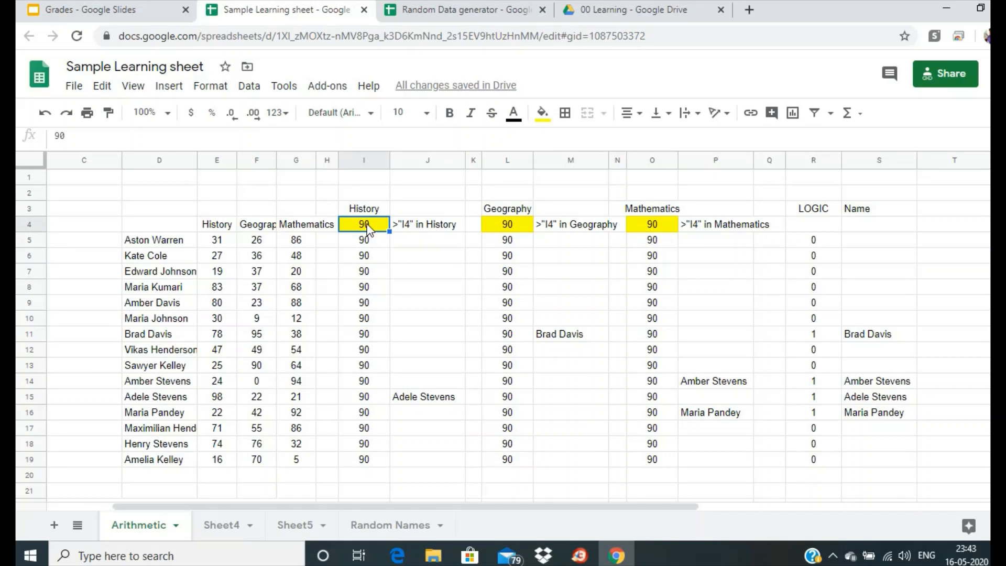
{"action": "type", "text": "60"}
{"action": "key", "text": "Tab"}
{"action": "key", "text": "Tab"}
{"action": "key", "text": "Tab"}
{"action": "type", "text": "60"}
{"action": "key", "text": "Tab"}
{"action": "key", "text": "Tab"}
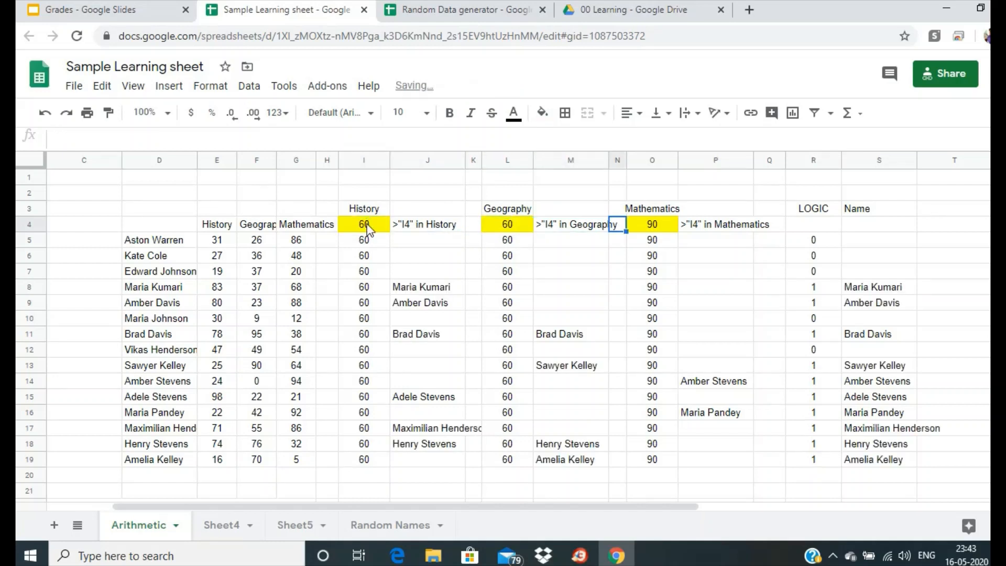
{"action": "key", "text": "Tab"}
{"action": "type", "text": "60"}
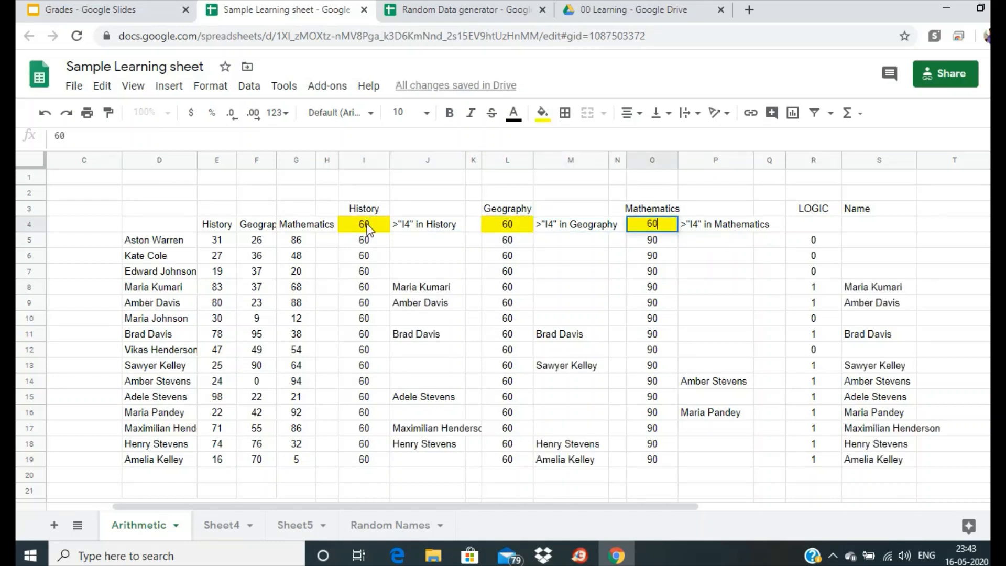
{"action": "key", "text": "Tab"}
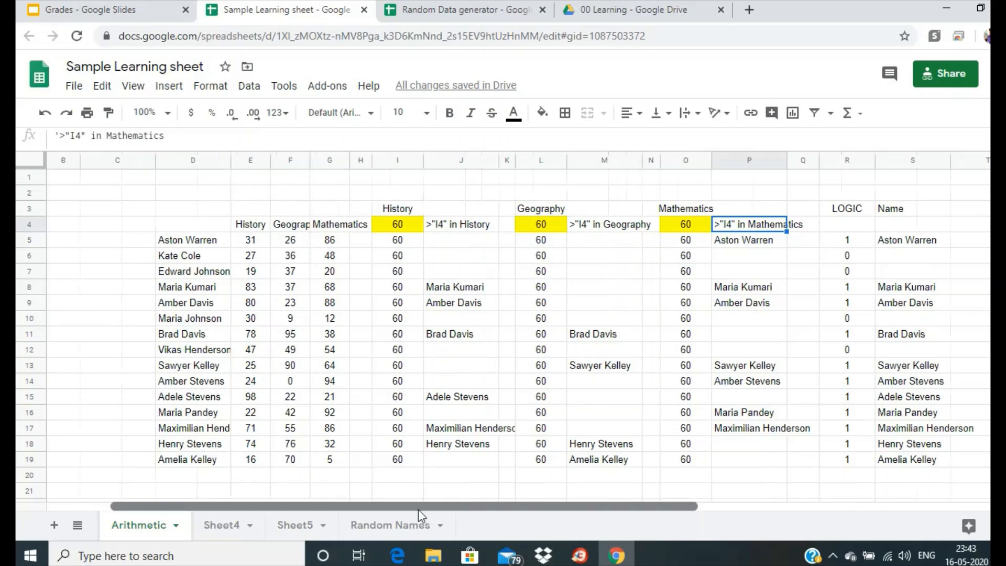
Step: Switch to the Grades presentation in Google Slides and view the AND, OR, IF Function slide
{"action": "left_click_drag", "start_coordinate": [418, 508], "coordinate": [353, 507]}
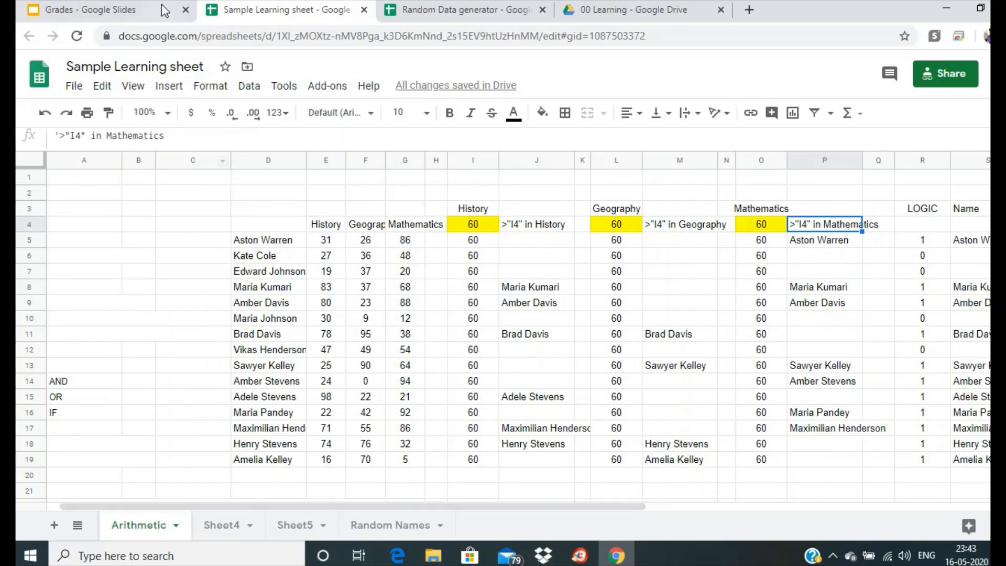
{"action": "left_click", "coordinate": [149, 12]}
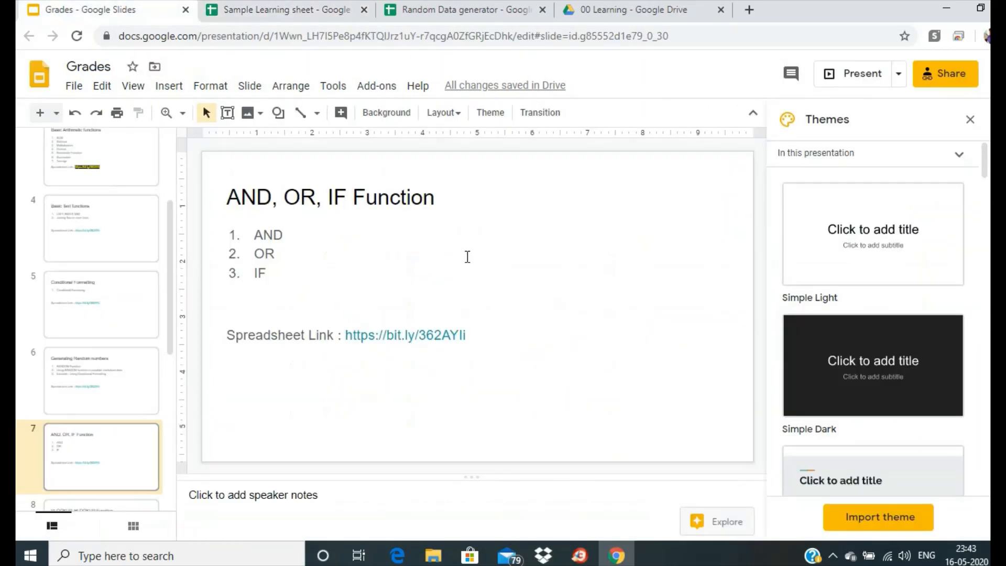
{"action": "scroll", "coordinate": [468, 257], "scroll_direction": "down", "scroll_amount": 1}
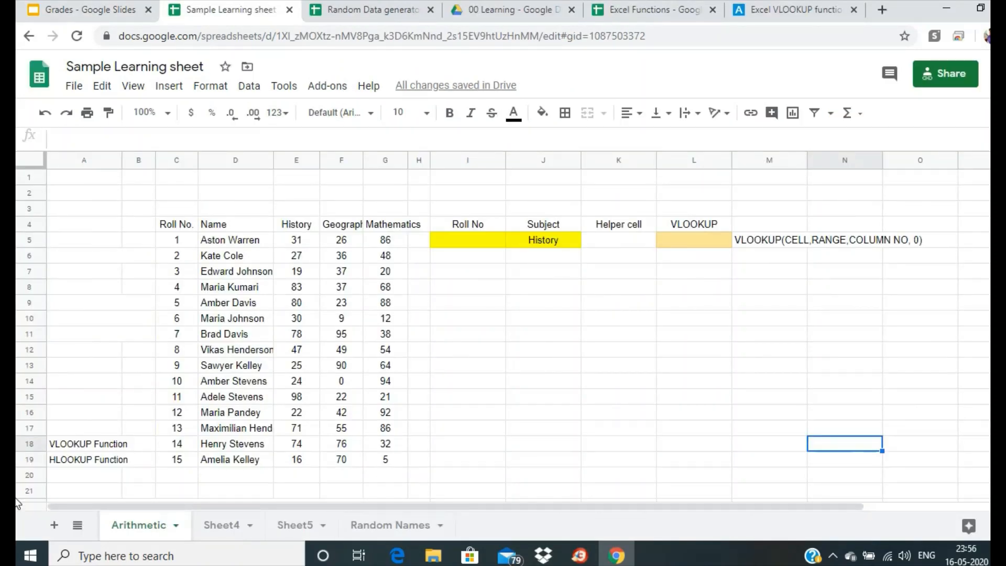
Step: In the Sample Learning sheet, hide the HLOOKUP Function label in A19 by making its text white
{"action": "left_click_drag", "start_coordinate": [78, 397], "coordinate": [73, 427]}
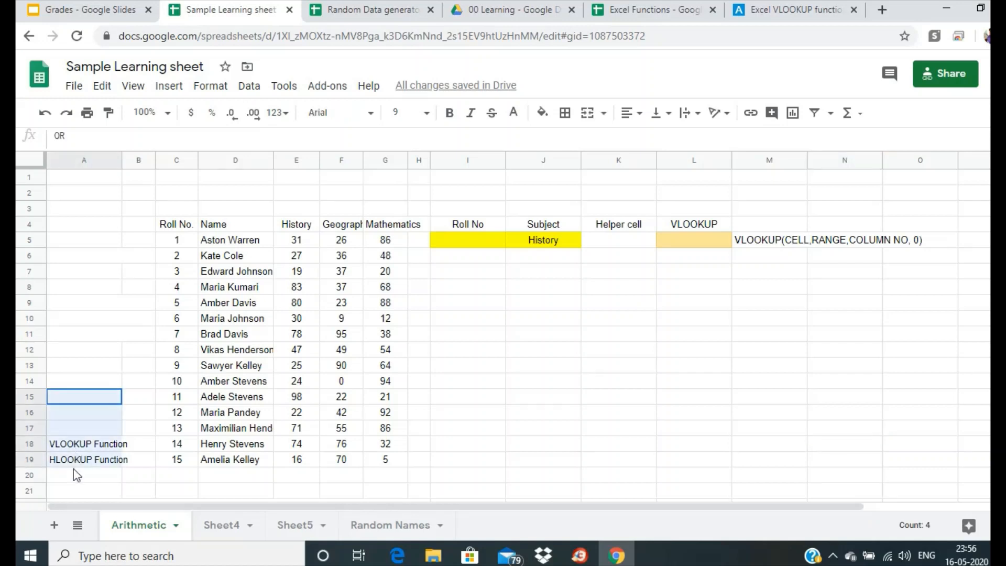
{"action": "left_click", "coordinate": [87, 477]}
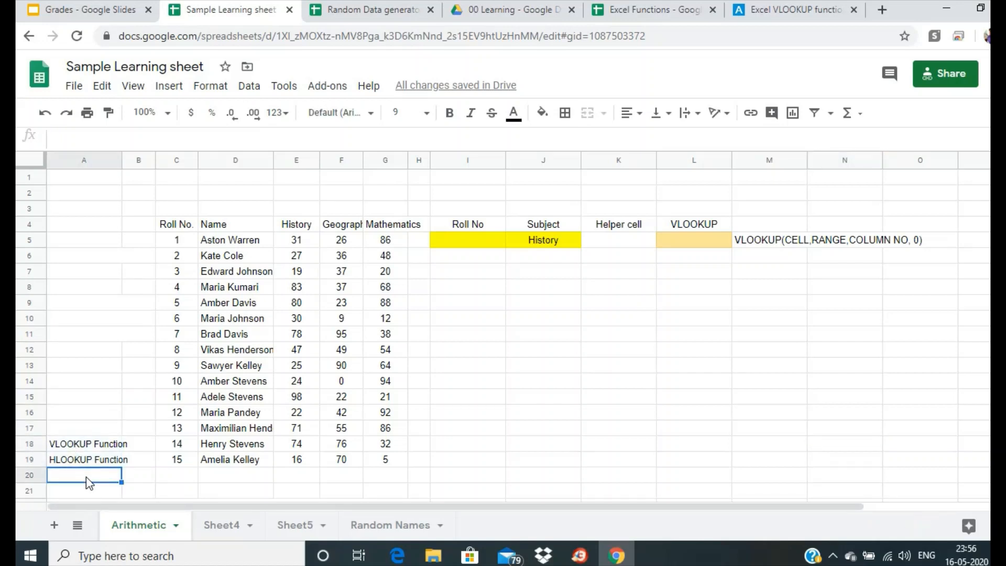
{"action": "left_click", "coordinate": [87, 465]}
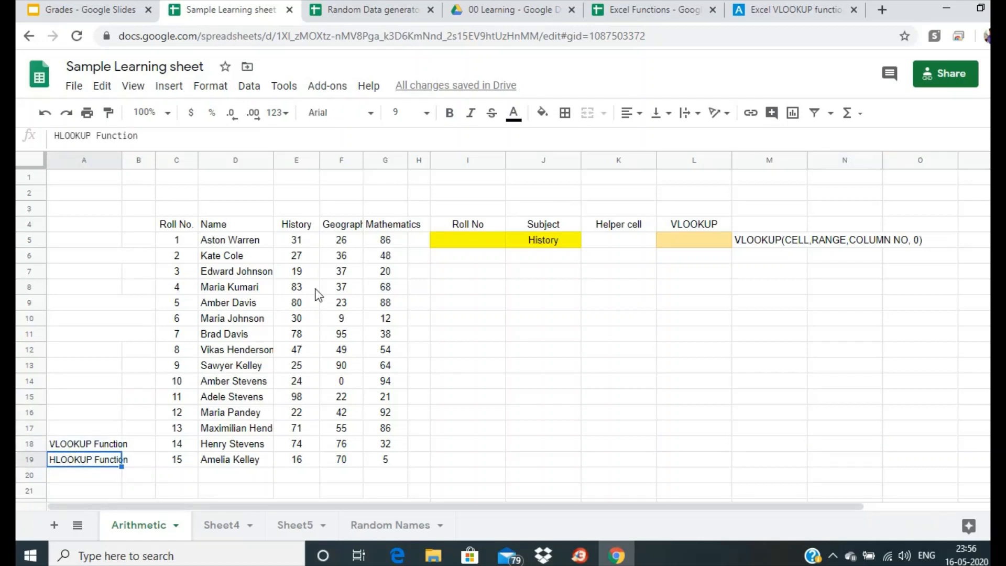
{"action": "left_click", "coordinate": [514, 113]}
{"action": "left_click", "coordinate": [667, 165]}
{"action": "left_click", "coordinate": [826, 419]}
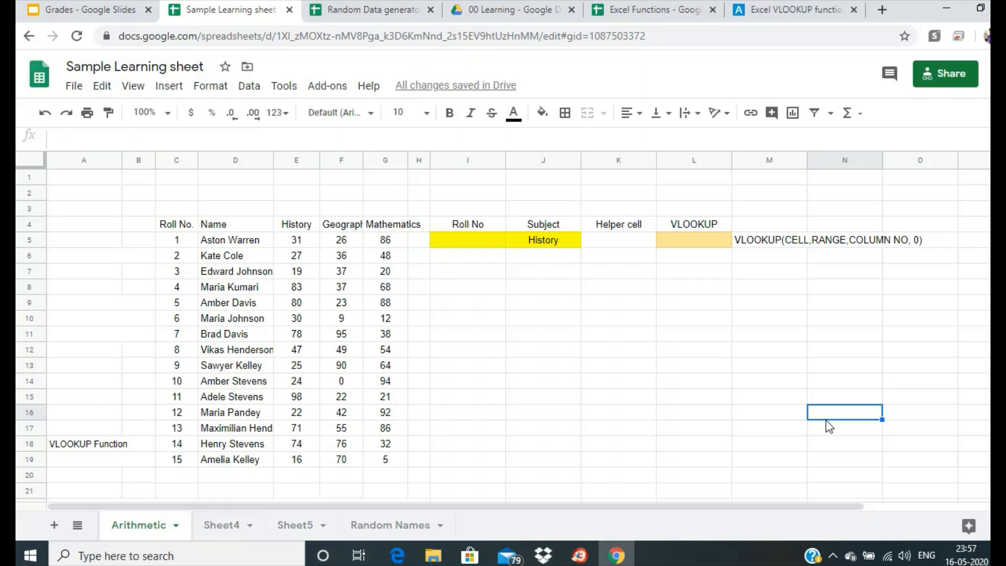
Step: Change the fill color of the VLOOKUP result cell L5 to magenta and select that cell
{"action": "left_click", "coordinate": [689, 242]}
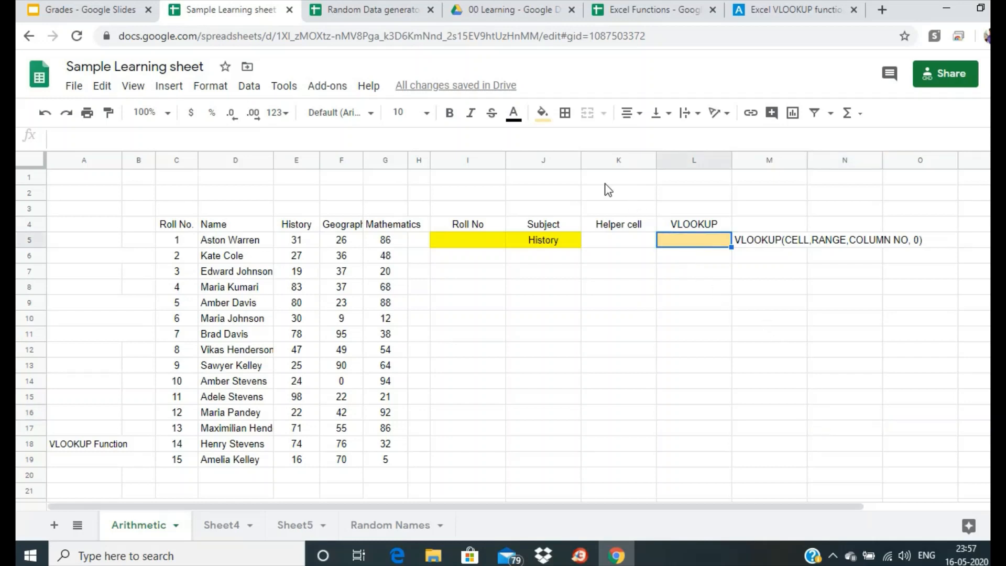
{"action": "left_click", "coordinate": [543, 115]}
{"action": "left_click", "coordinate": [697, 184]}
{"action": "left_click", "coordinate": [758, 304]}
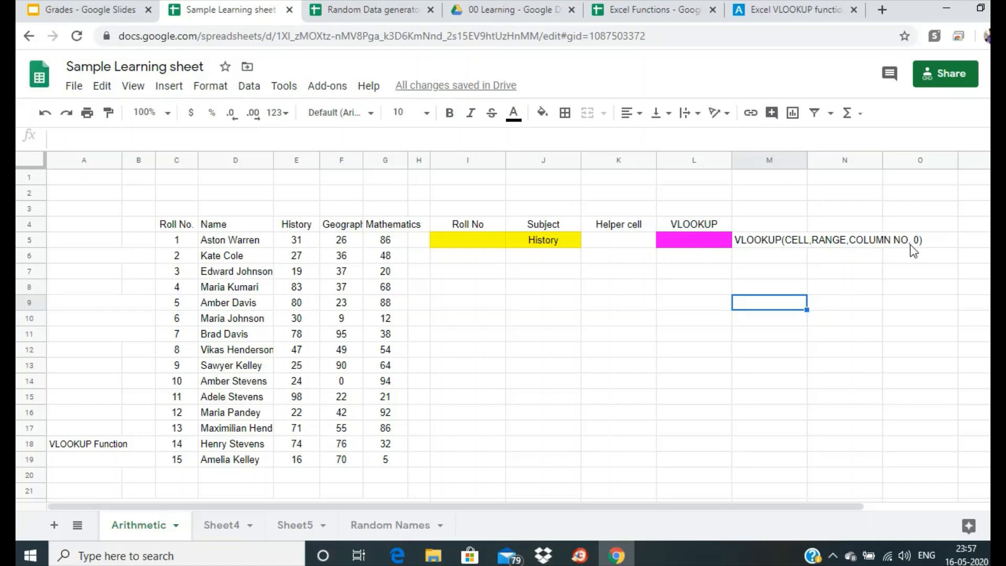
{"action": "left_click", "coordinate": [711, 244]}
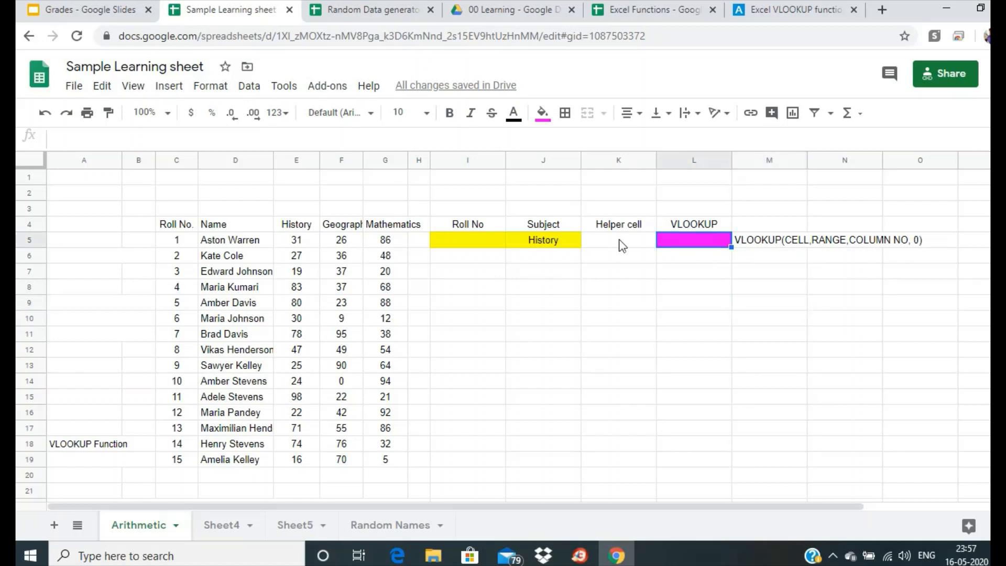
Step: Start a VLOOKUP formula in L5 that searches for the roll number in I5 within the range C4:G19
{"action": "left_click", "coordinate": [210, 146]}
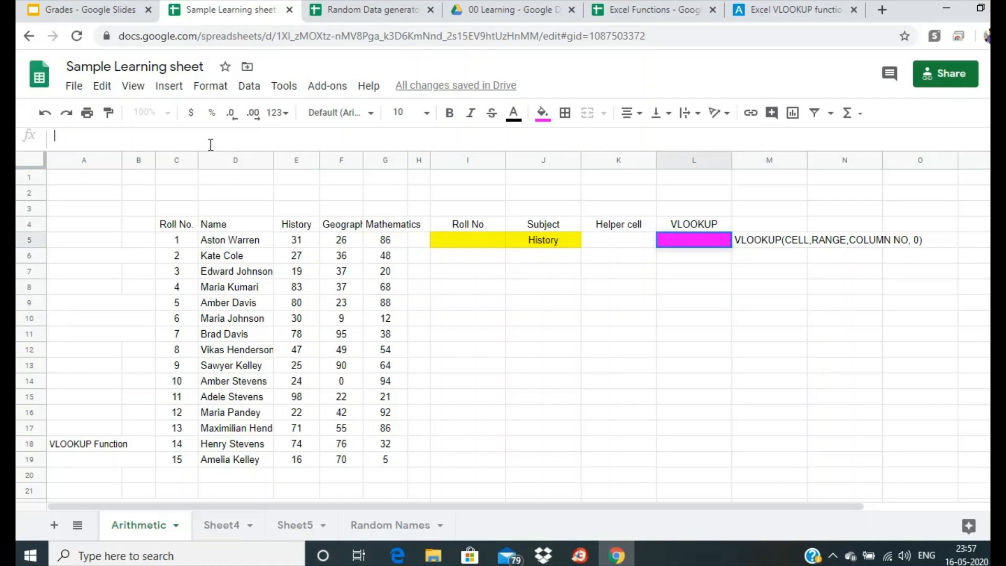
{"action": "type", "text": "="}
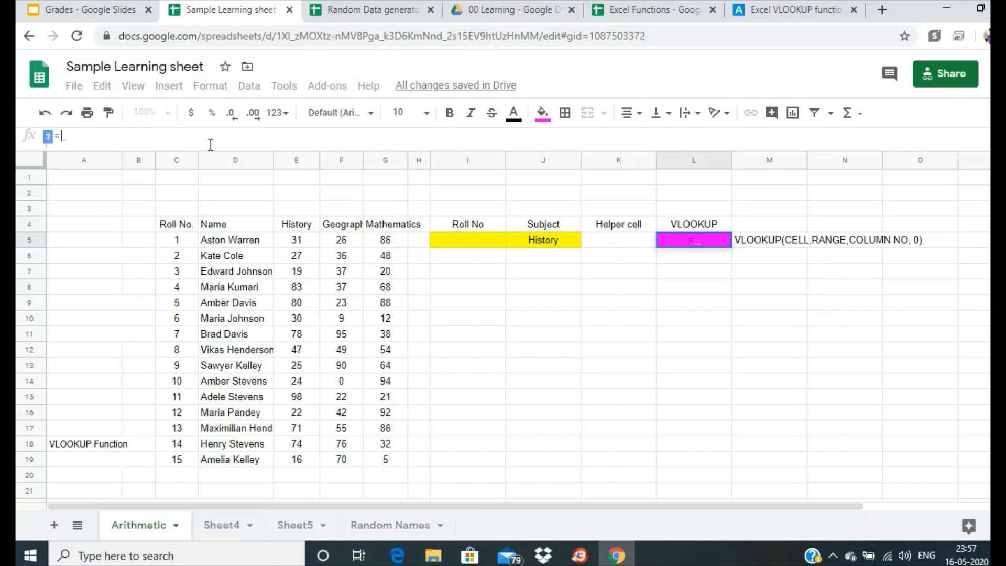
{"action": "type", "text": "VLOO"}
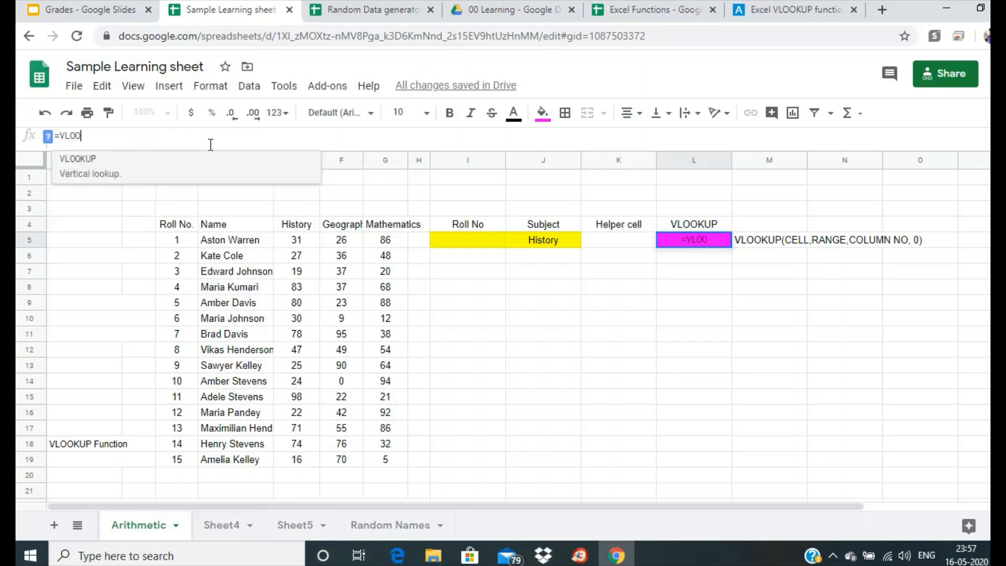
{"action": "type", "text": "KUP("}
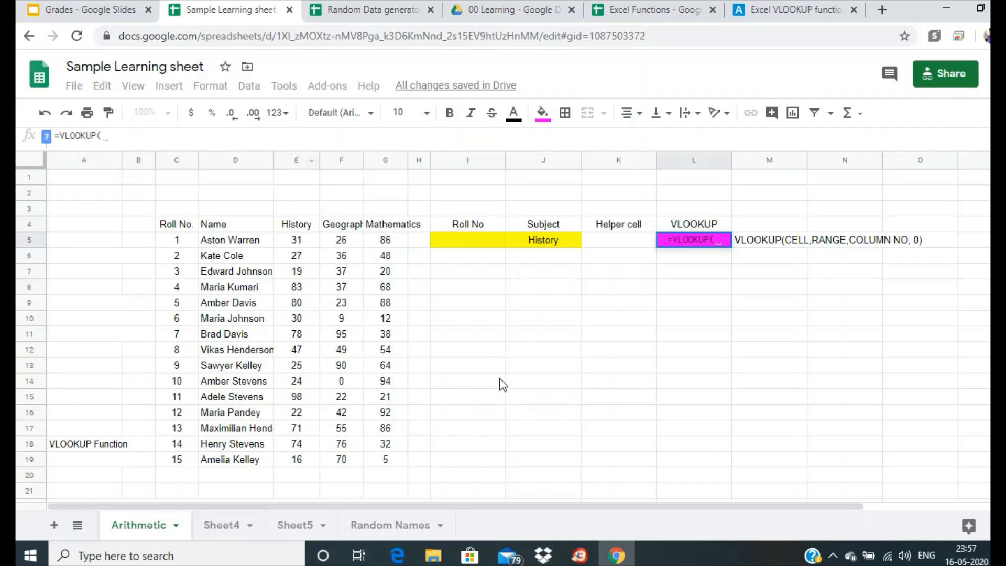
{"action": "left_click", "coordinate": [473, 241]}
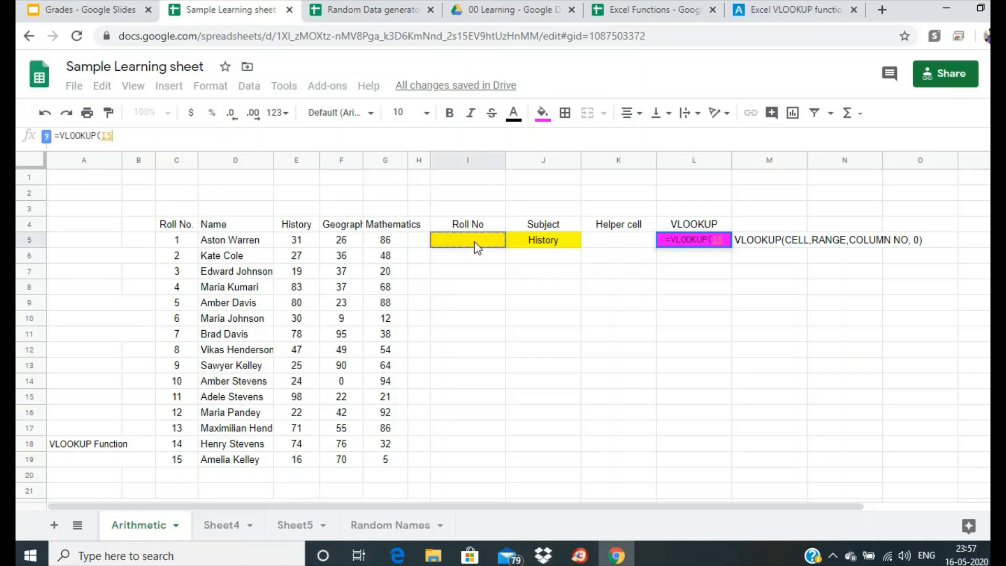
{"action": "type", "text": ","}
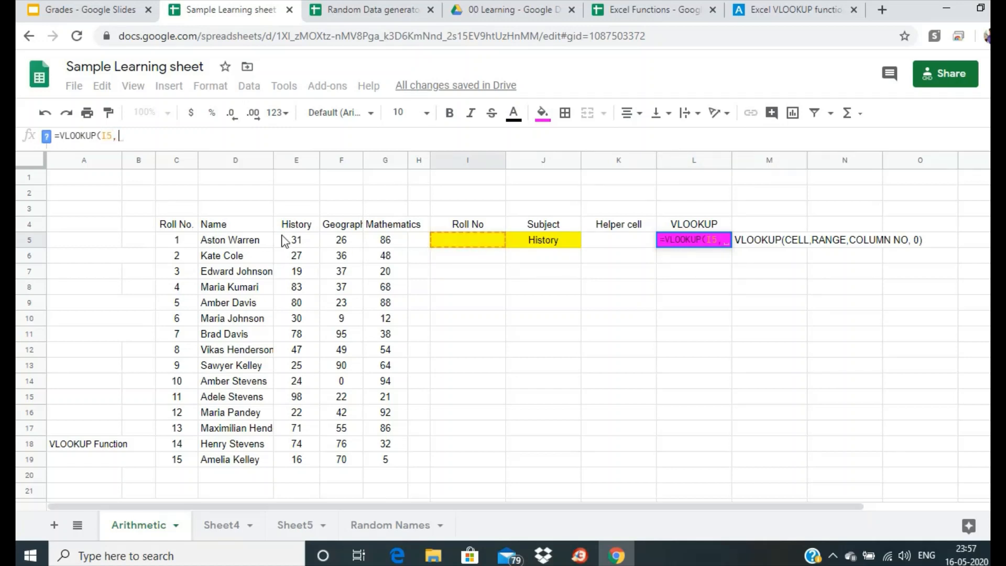
{"action": "left_click_drag", "start_coordinate": [178, 226], "coordinate": [383, 468]}
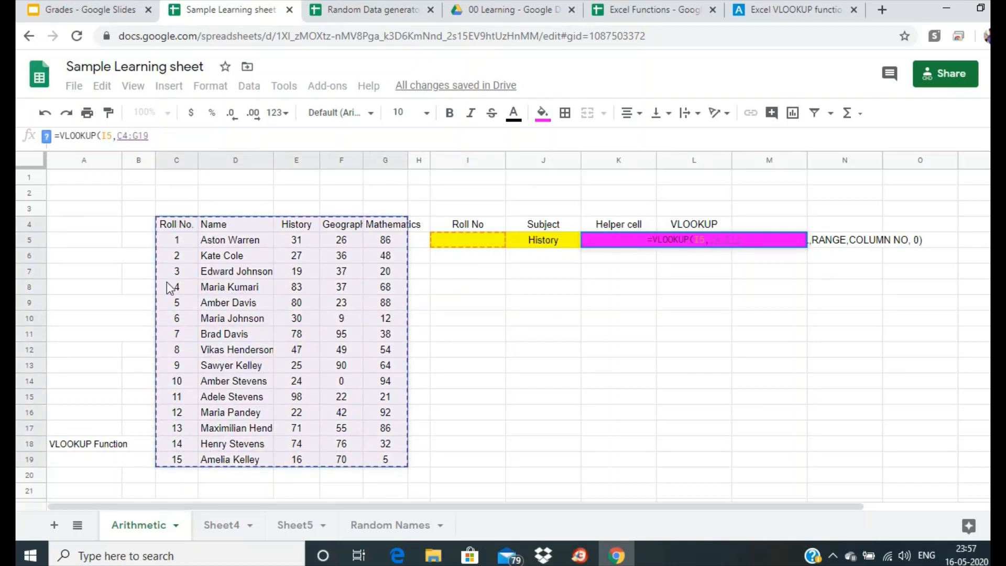
Step: Try starting the VLOOKUP range at D4 instead, and restore its starting cell to C4
{"action": "left_click", "coordinate": [164, 140]}
{"action": "left_click", "coordinate": [164, 141]}
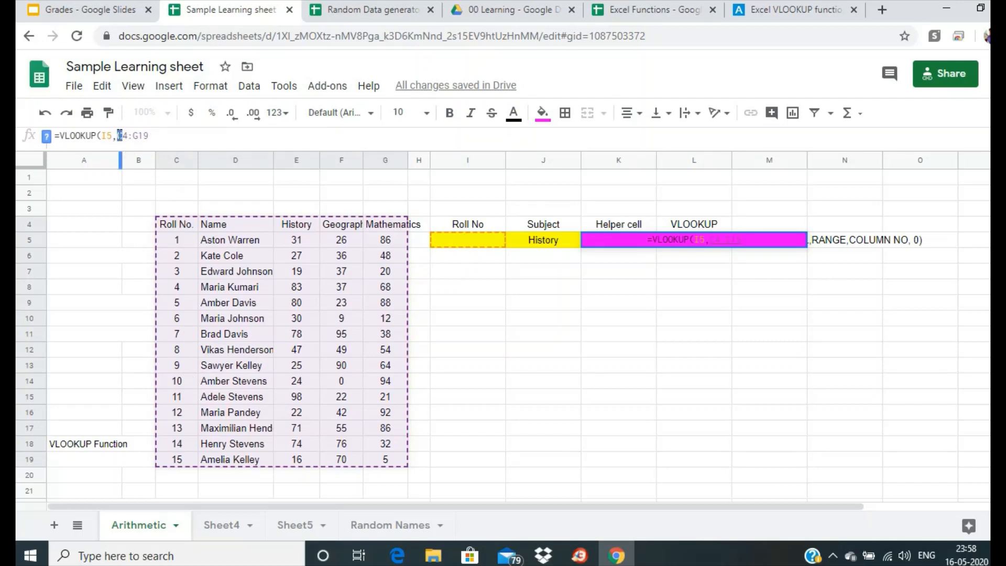
{"action": "type", "text": "D"}
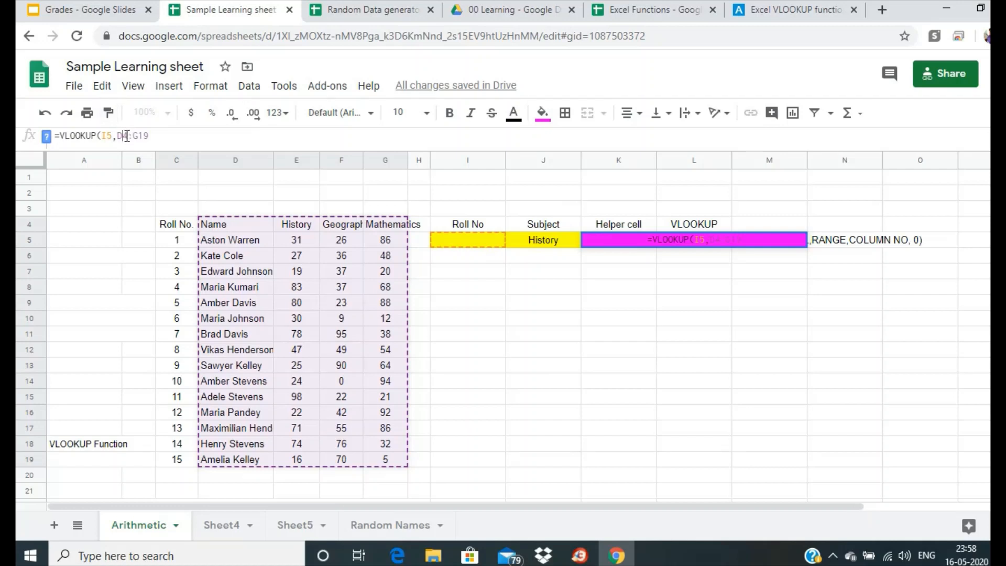
{"action": "left_click_drag", "start_coordinate": [122, 135], "coordinate": [120, 135]}
{"action": "type", "text": "C"}
{"action": "left_click", "coordinate": [163, 138]}
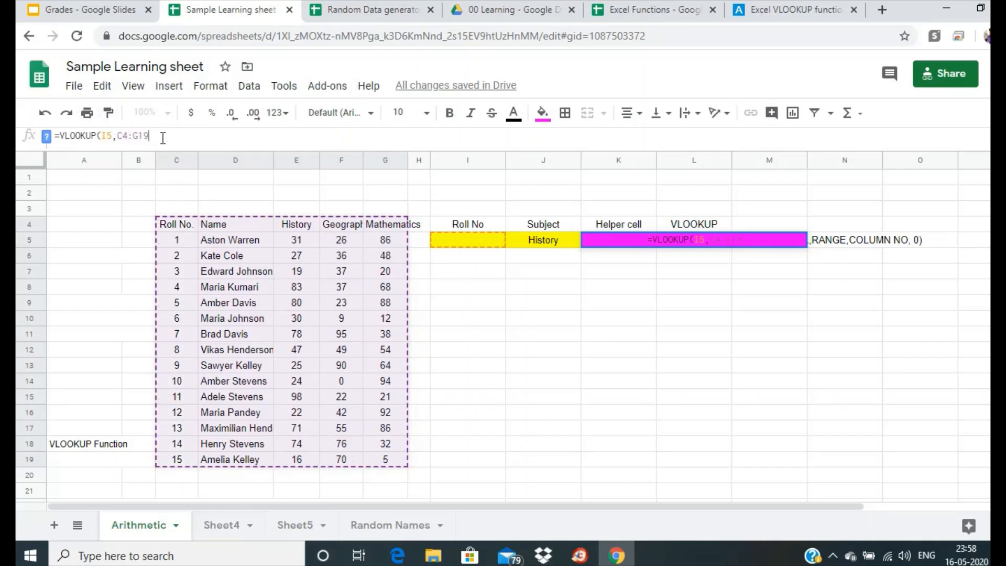
Step: Complete the VLOOKUP formula in L5 with column number 3 for History and 0 for an exact match
{"action": "type", "text": ","}
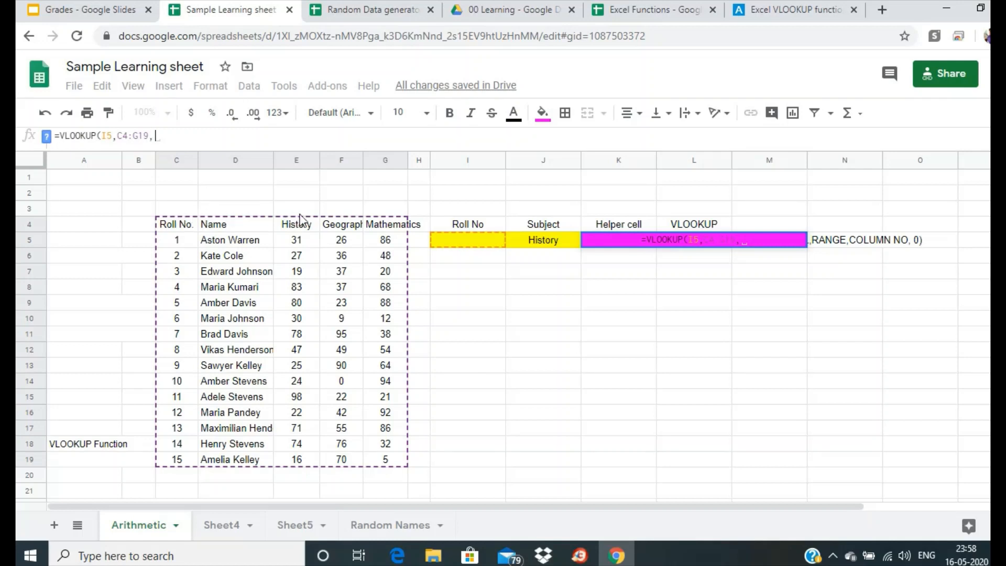
{"action": "type", "text": "3"}
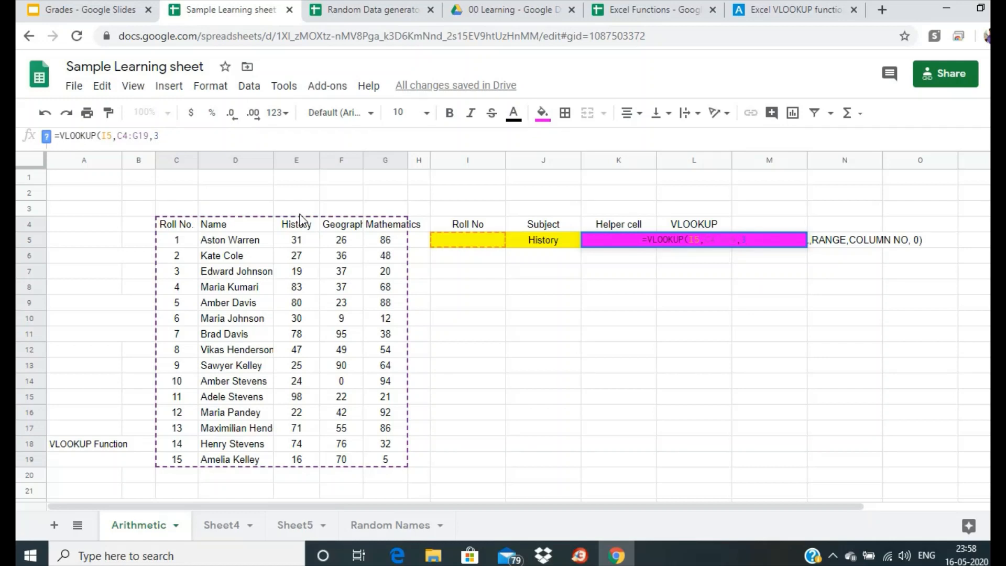
{"action": "type", "text": ", 0)"}
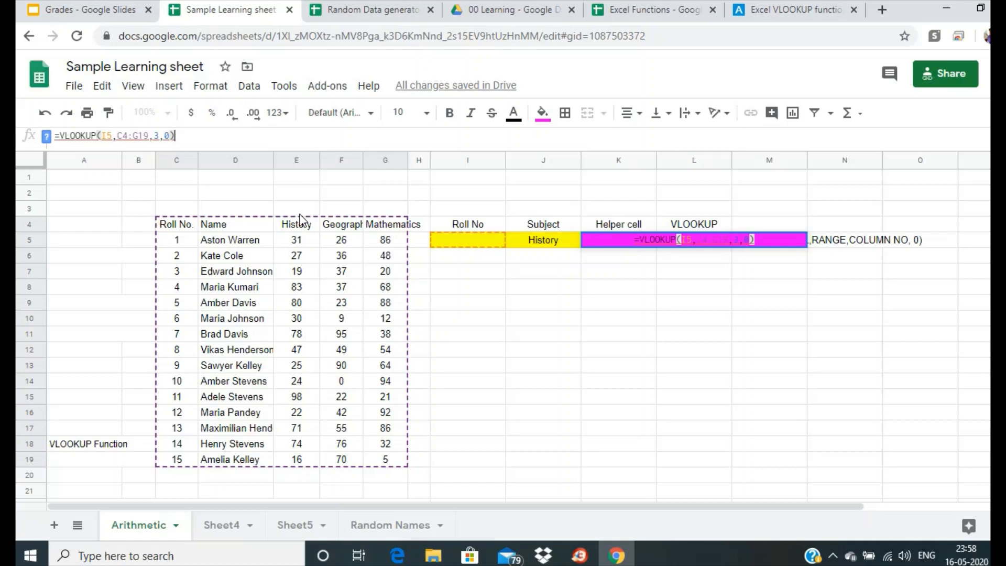
{"action": "key", "text": "Return"}
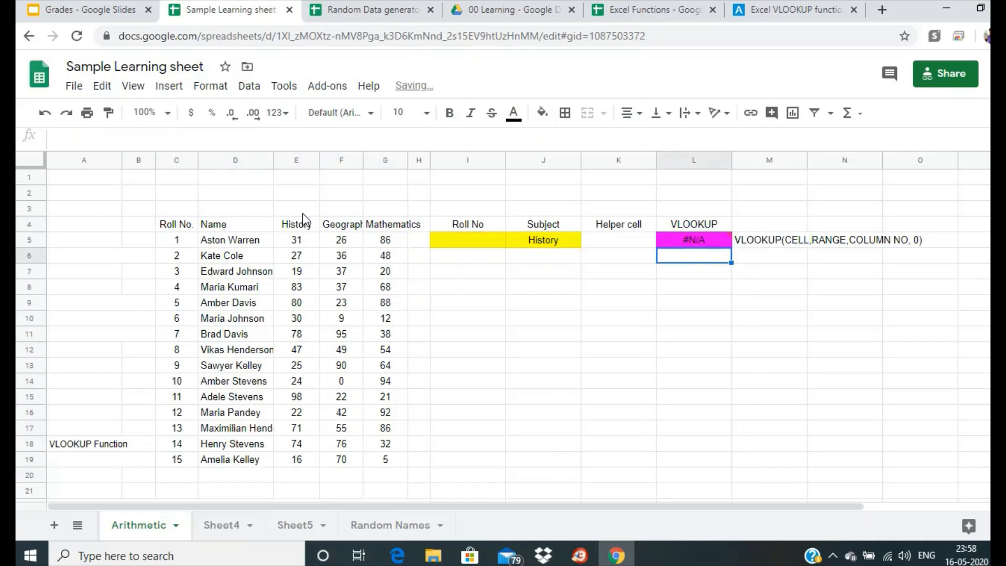
{"action": "mouse_move", "coordinate": [697, 241]}
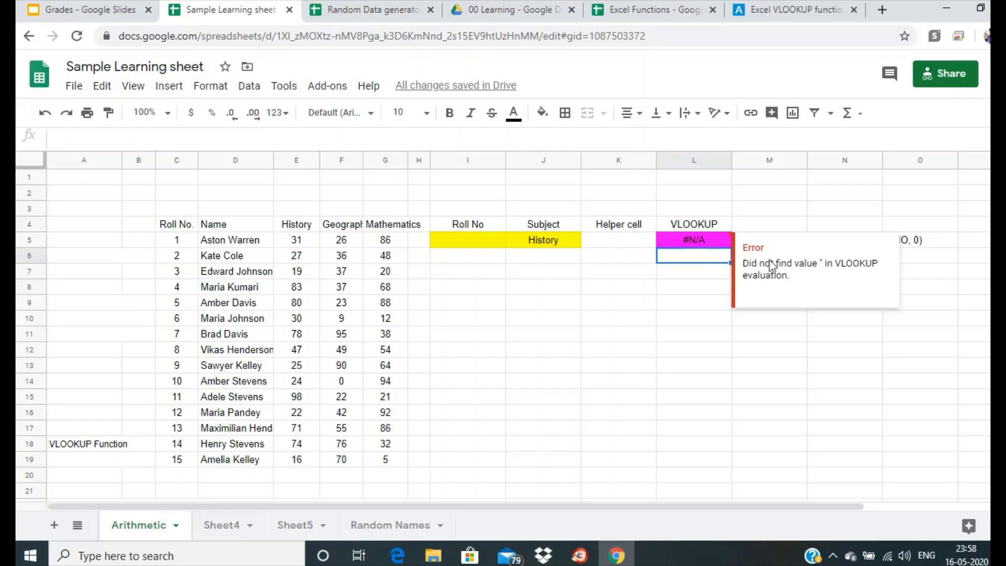
Step: Enter roll number 4 in the yellow lookup cell I5
{"action": "left_click", "coordinate": [475, 241]}
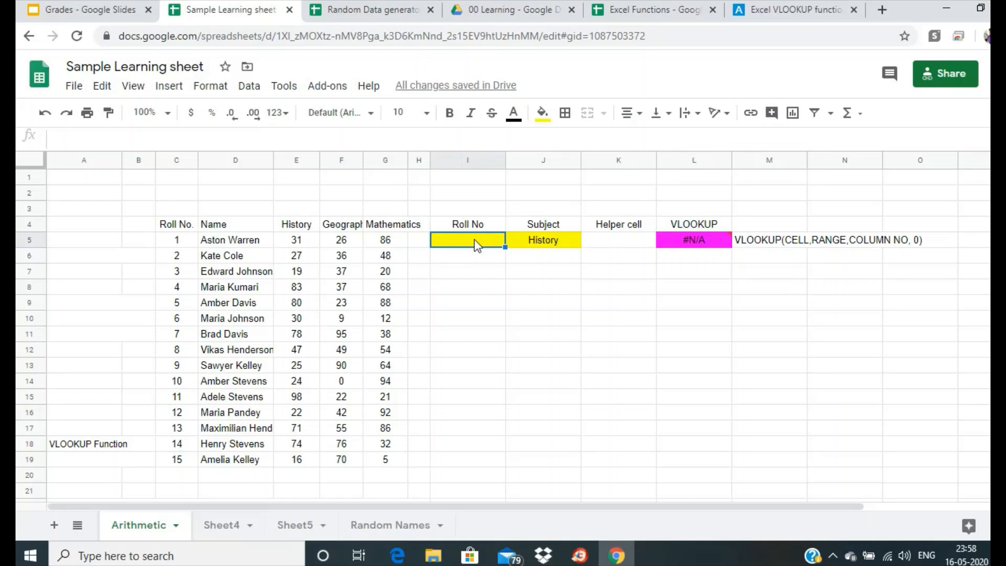
{"action": "type", "text": "2"}
{"action": "key", "text": "BackSpace"}
{"action": "type", "text": "4"}
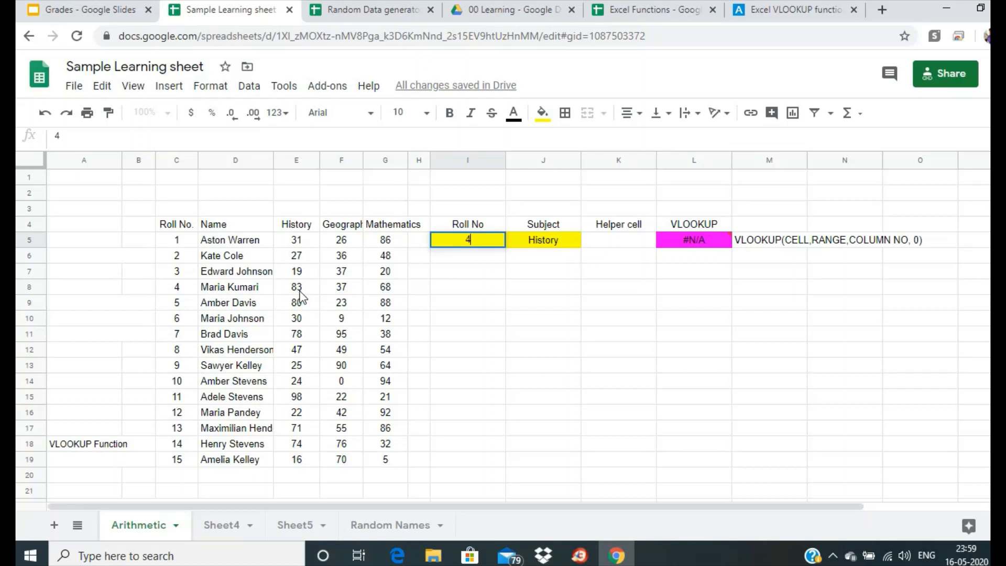
{"action": "key", "text": "Return"}
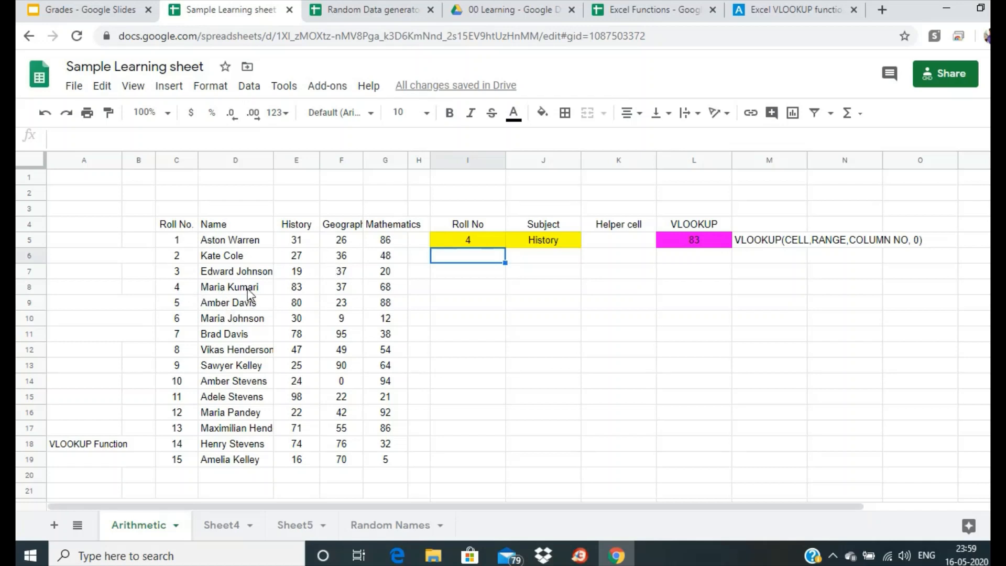
Step: Change the subject in J5 to Geography
{"action": "left_click", "coordinate": [529, 245]}
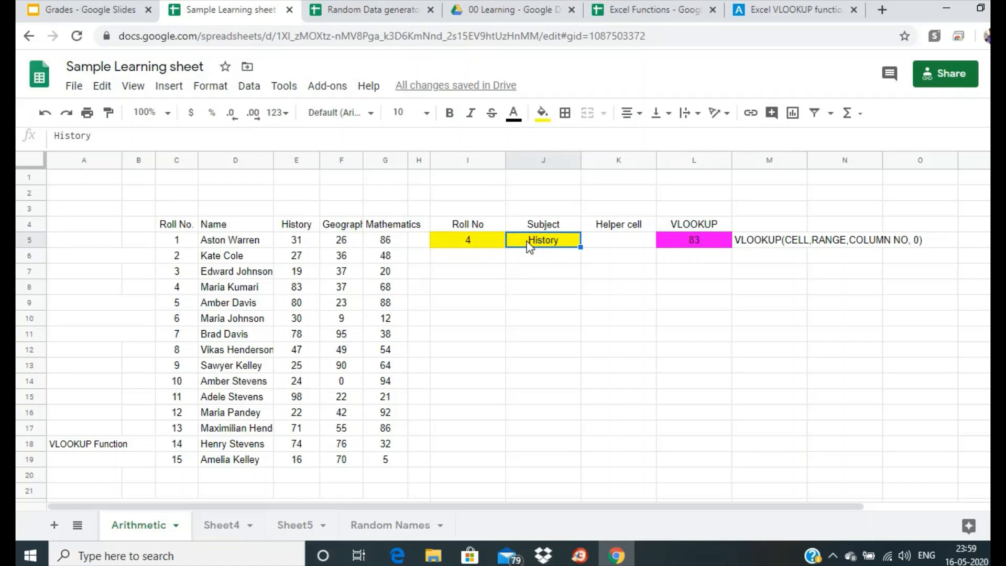
{"action": "type", "text": "Geograp"}
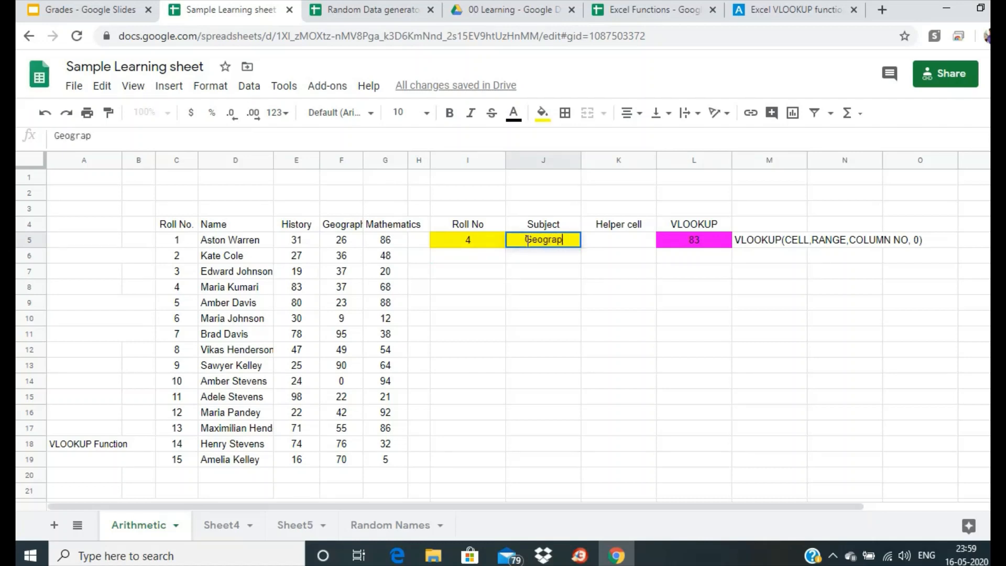
{"action": "type", "text": "hy"}
{"action": "key", "text": "Return"}
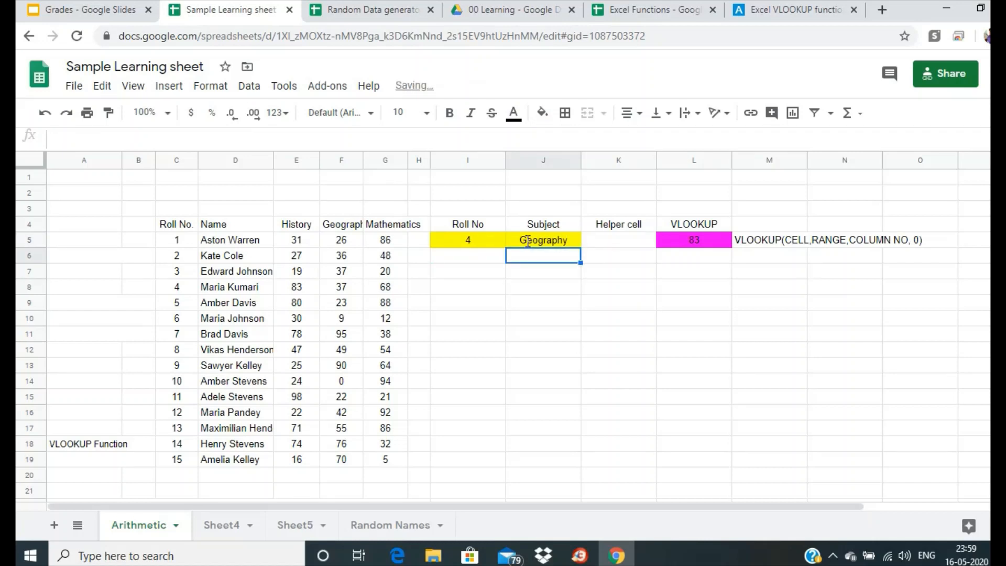
Step: Make L5 bold and replace the column number in its VLOOKUP formula with a reference to helper cell K5
{"action": "left_click", "coordinate": [715, 246]}
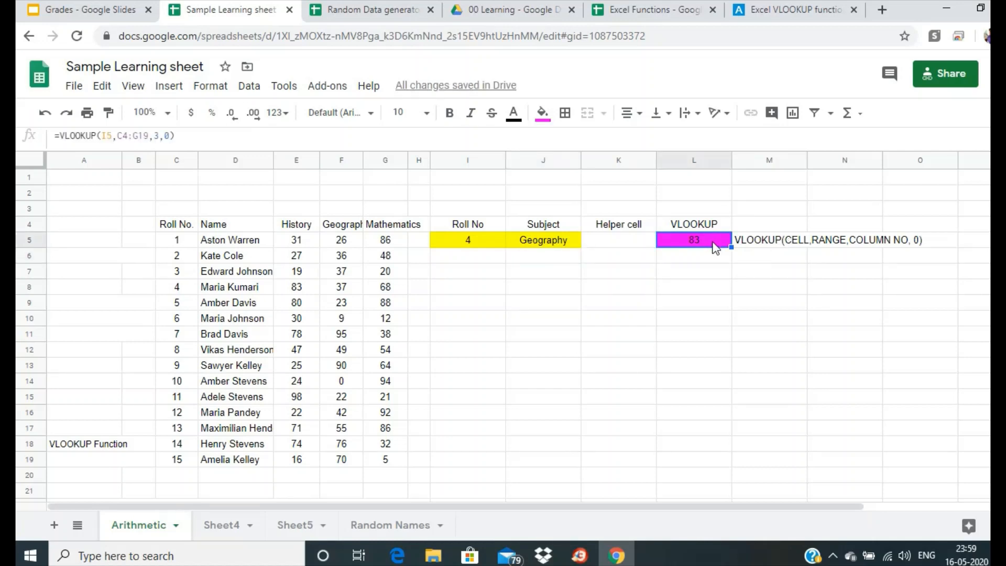
{"action": "left_click", "coordinate": [449, 117]}
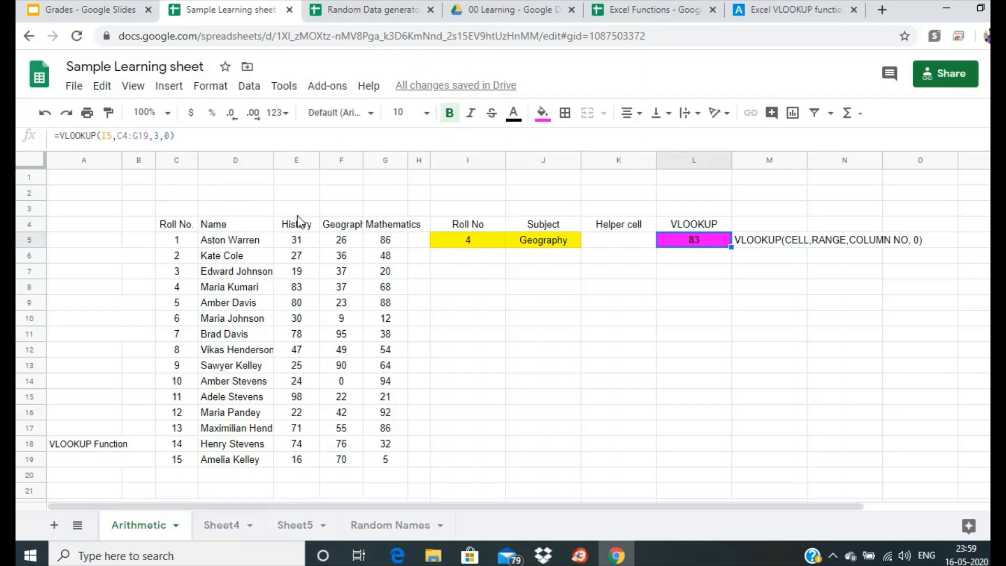
{"action": "double_click", "coordinate": [156, 136]}
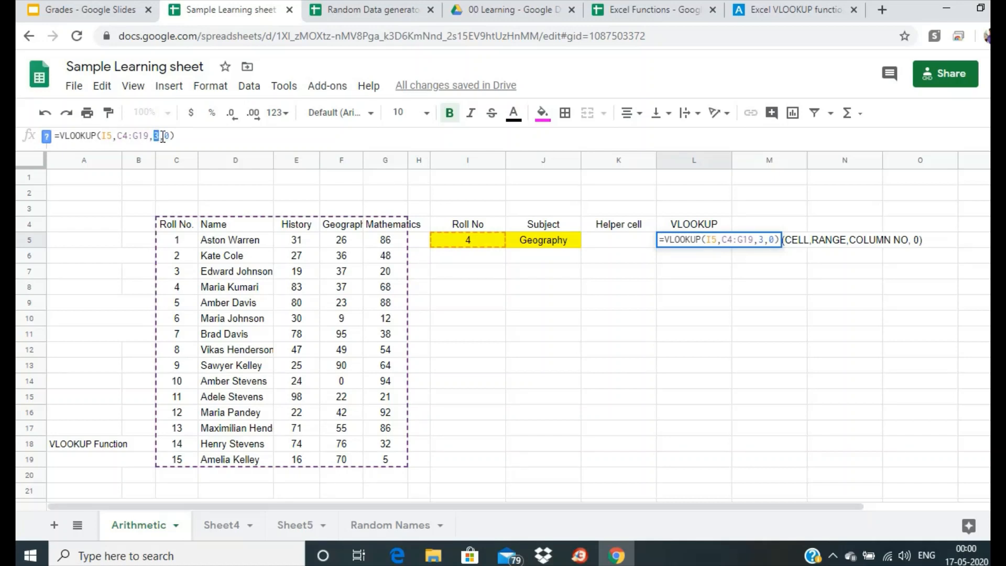
{"action": "key", "text": "BackSpace"}
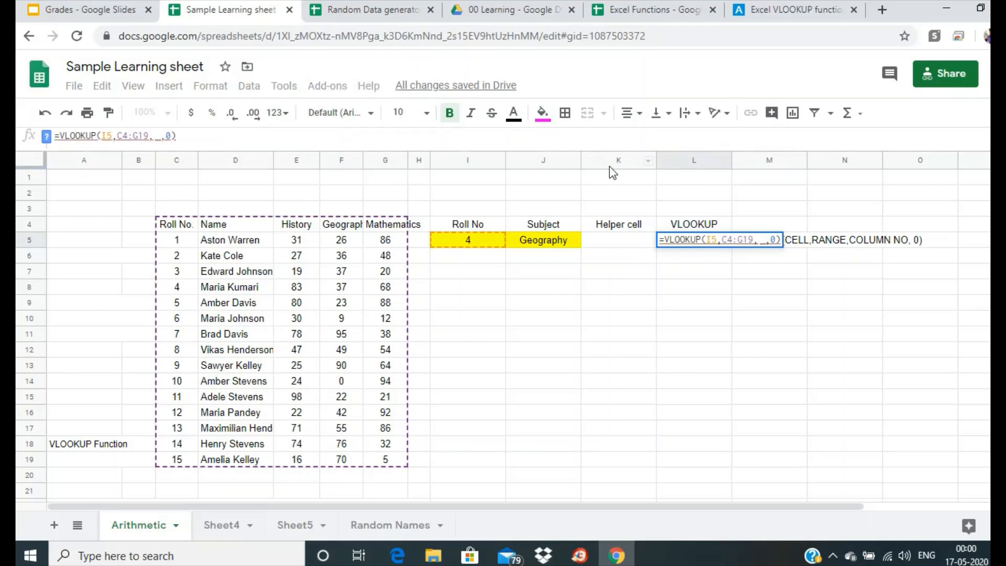
{"action": "left_click", "coordinate": [608, 239]}
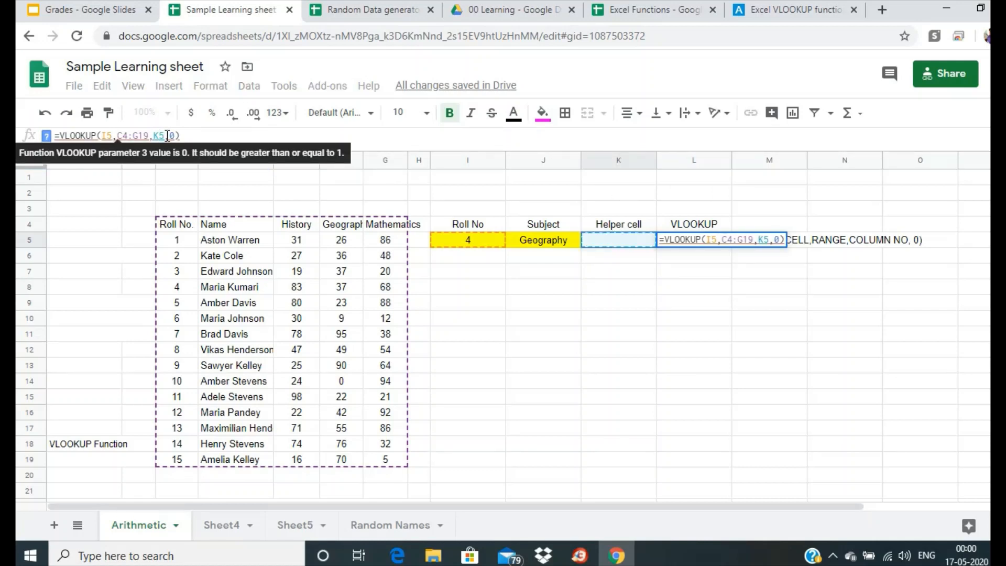
{"action": "left_click", "coordinate": [187, 136]}
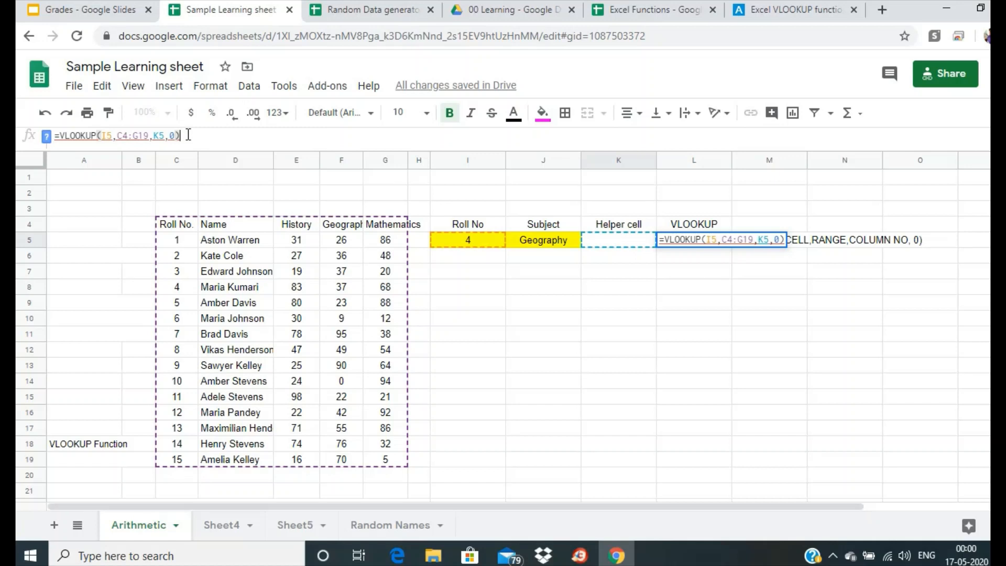
{"action": "key", "text": "Return"}
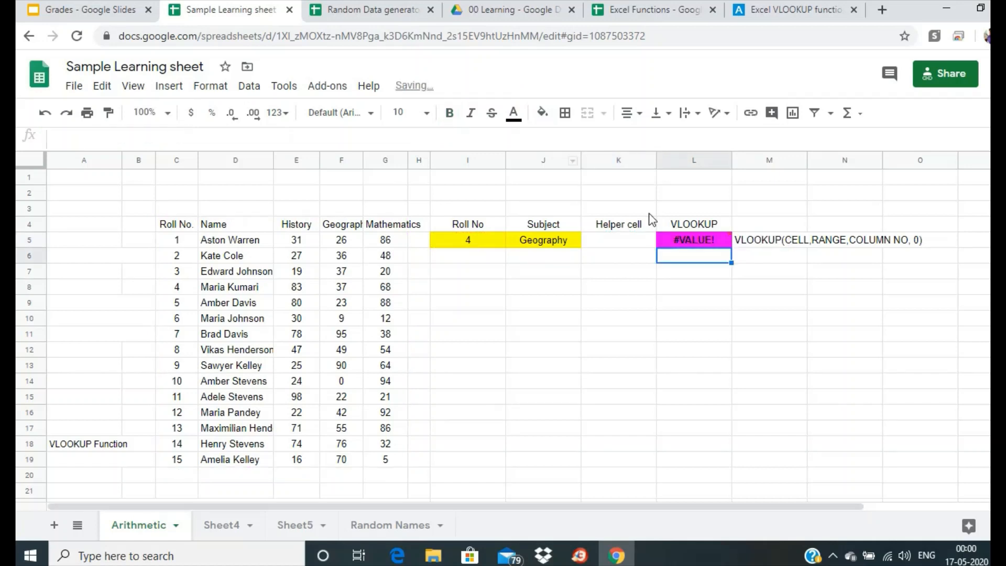
{"action": "mouse_move", "coordinate": [693, 242]}
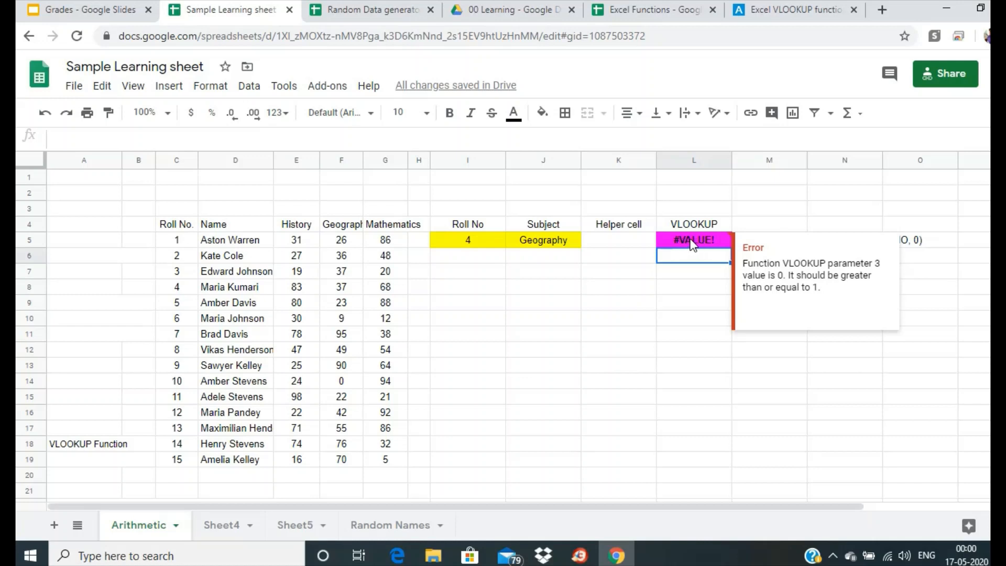
{"action": "left_click", "coordinate": [695, 243]}
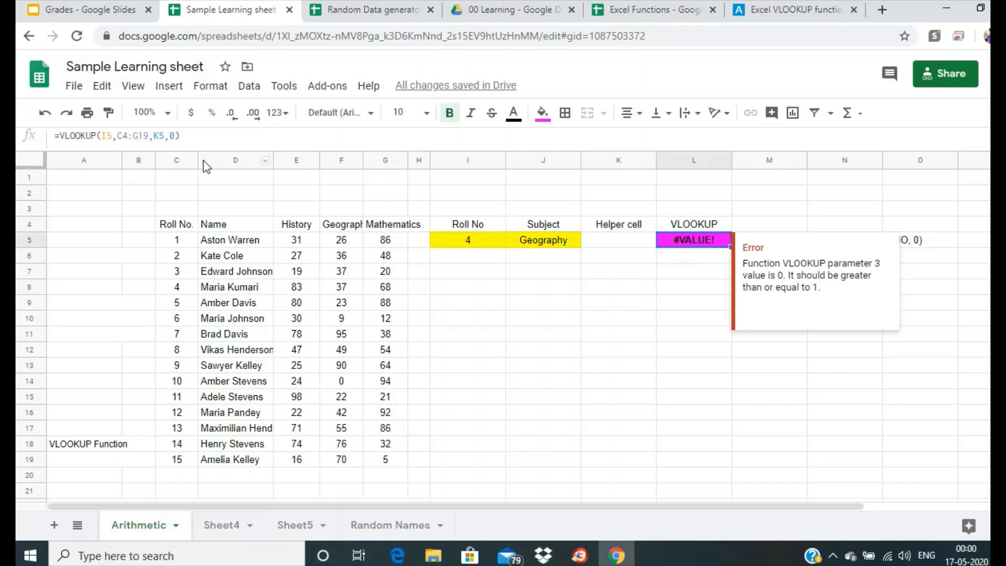
{"action": "mouse_move", "coordinate": [703, 251]}
Step: Start an IF formula in helper cell K5 that returns 3 when J5 equals "History"
{"action": "left_click", "coordinate": [624, 243]}
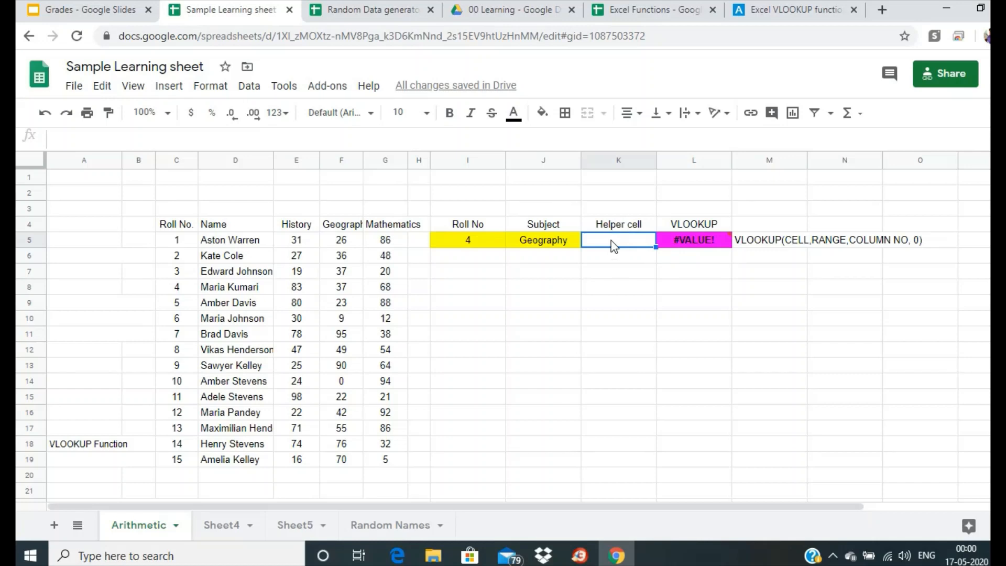
{"action": "type", "text": "=if"}
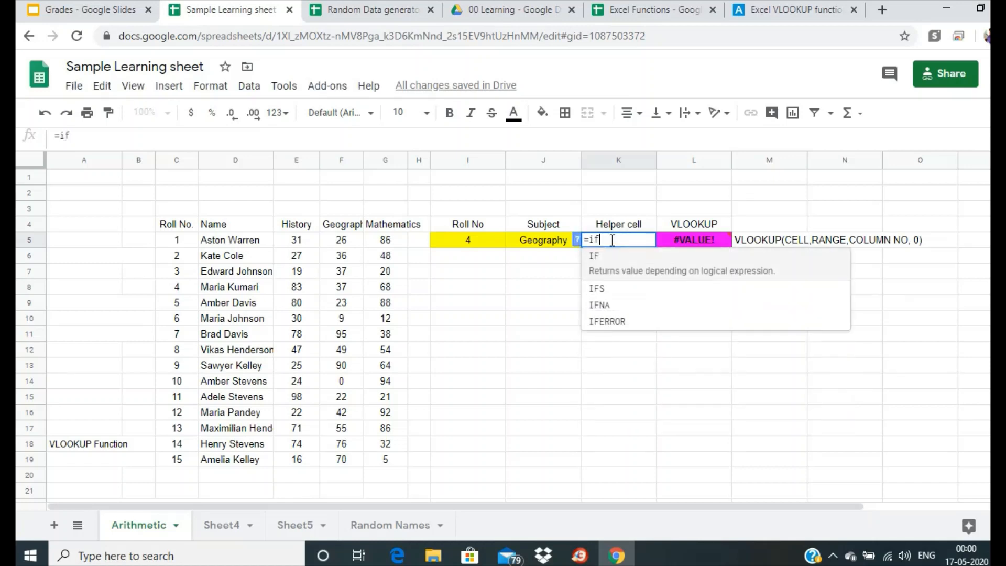
{"action": "type", "text": "("}
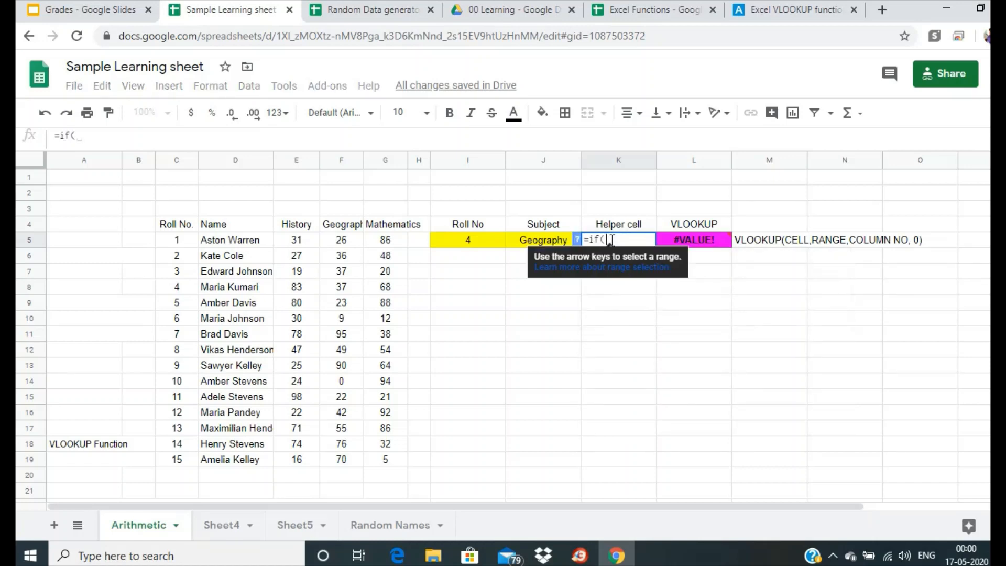
{"action": "left_click", "coordinate": [548, 246]}
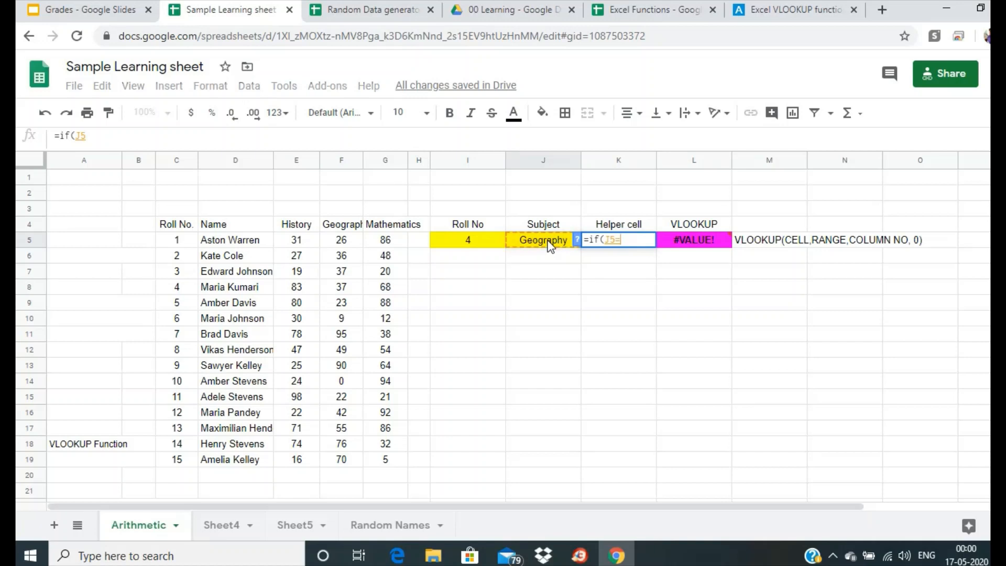
{"action": "type", "text": "=\"History"}
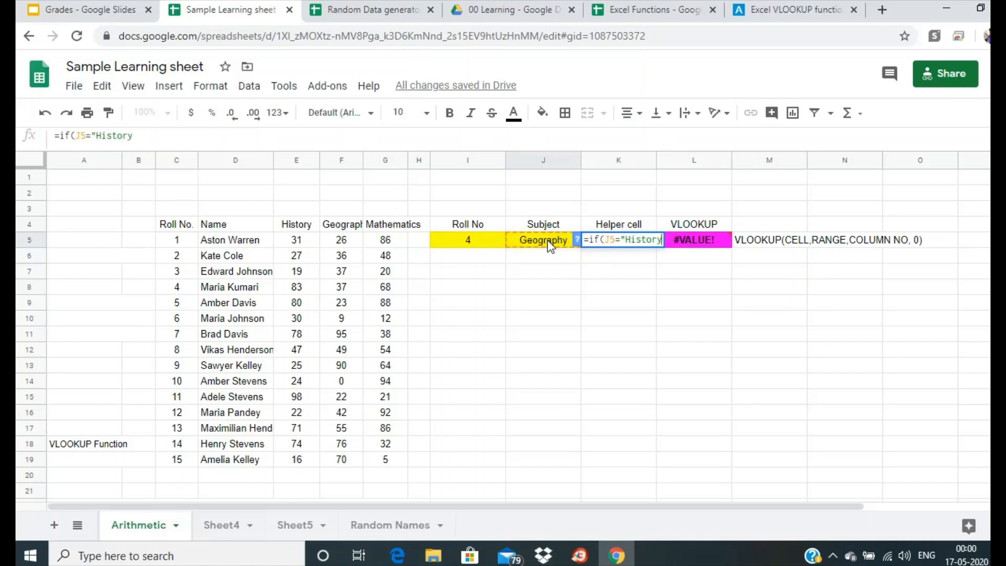
{"action": "type", "text": "\","}
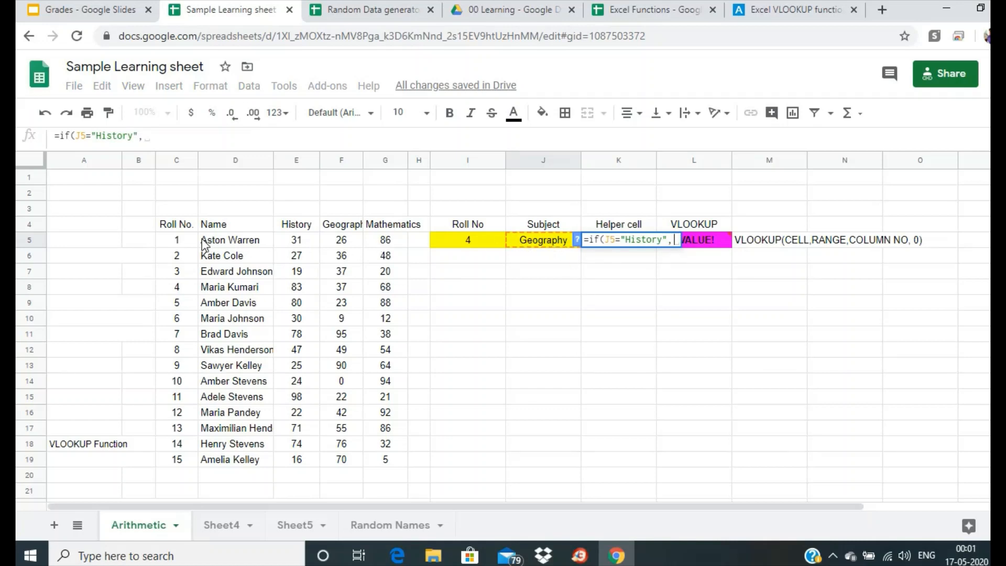
{"action": "left_click", "coordinate": [181, 133]}
{"action": "type", "text": "3"}
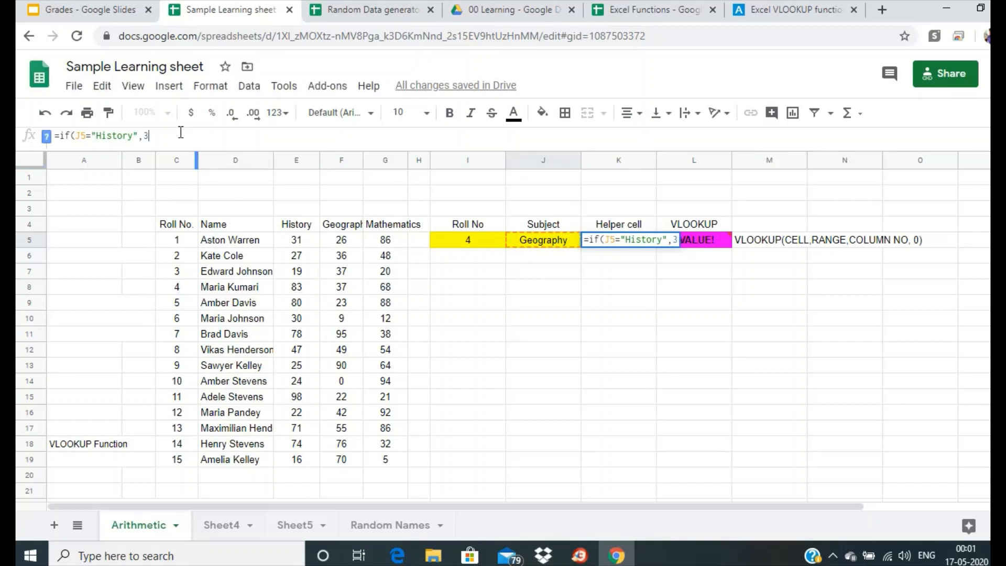
Step: Nest a second IF in the K5 formula that returns 4 when J5 equals "Geography"
{"action": "type", "text": ",if"}
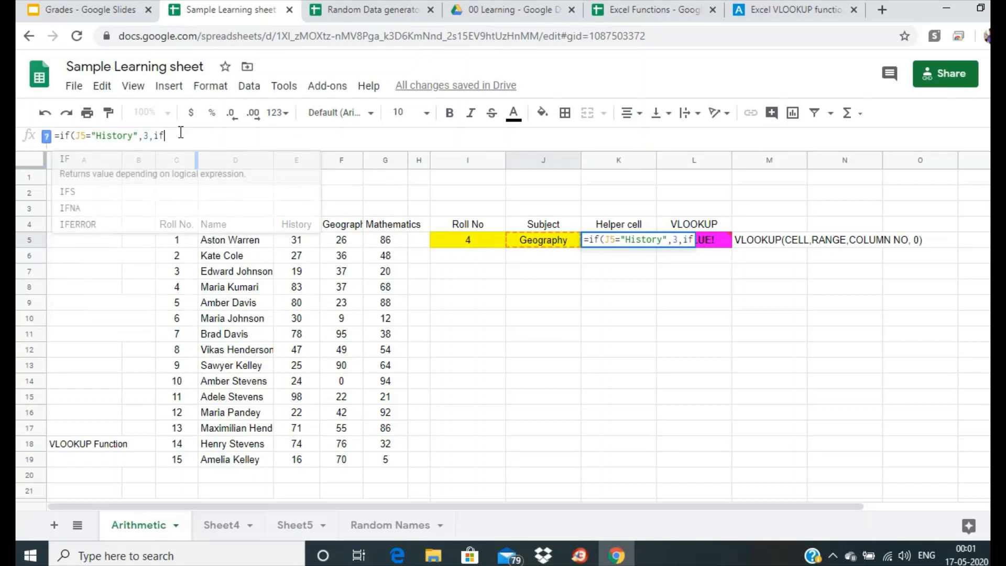
{"action": "type", "text": "(J"}
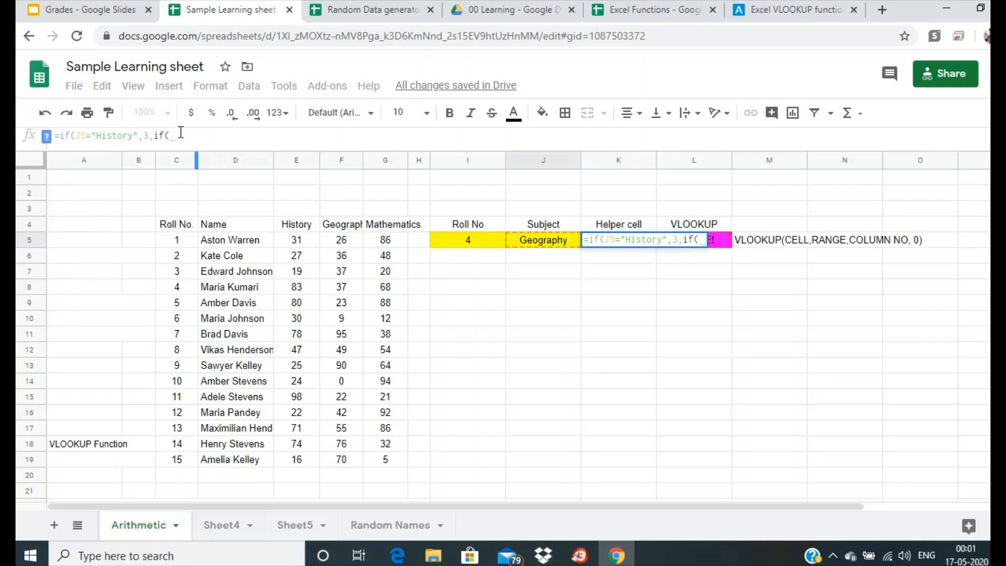
{"action": "type", "text": "5=\""}
{"action": "type", "text": "G"}
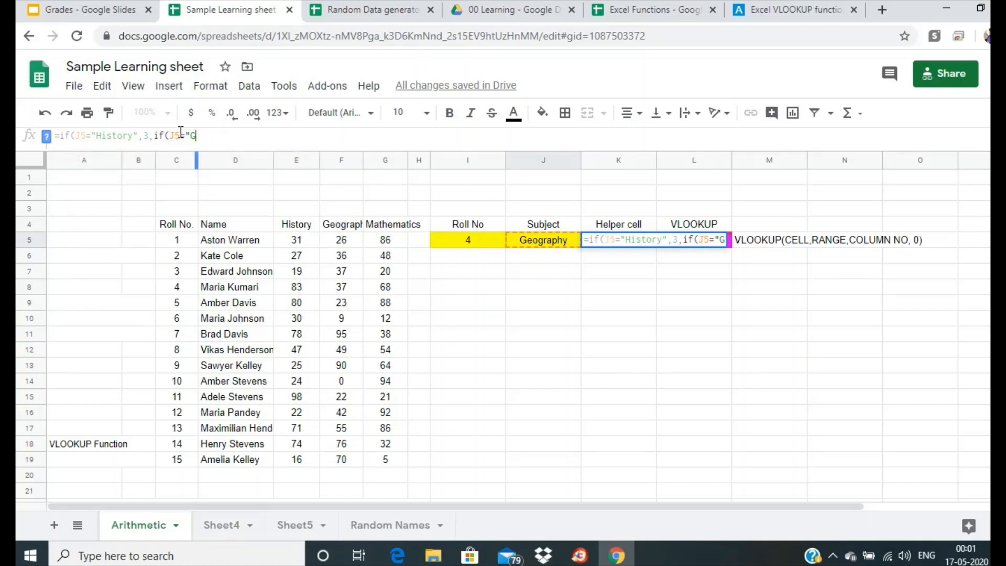
{"action": "type", "text": "eography"}
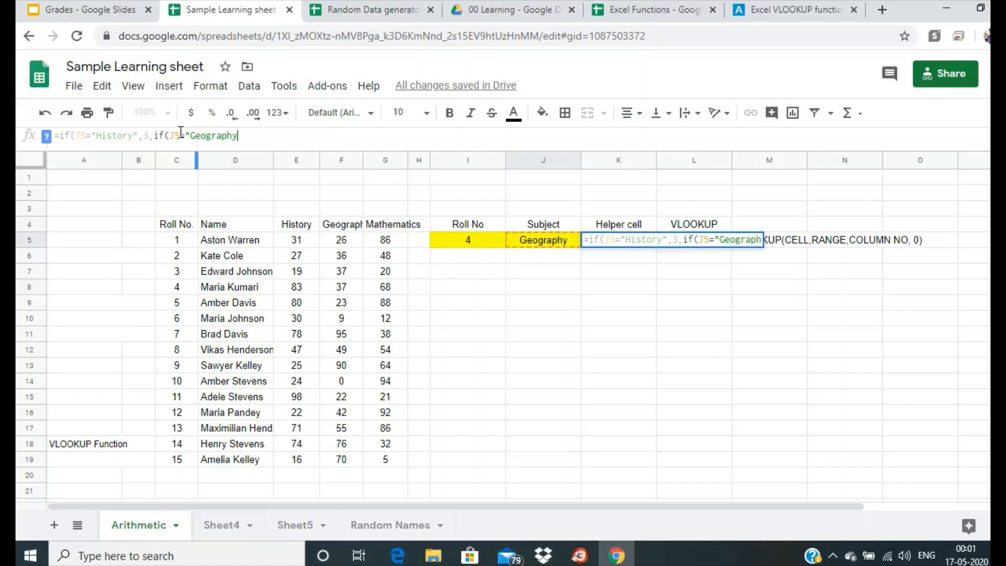
{"action": "type", "text": "\",4"}
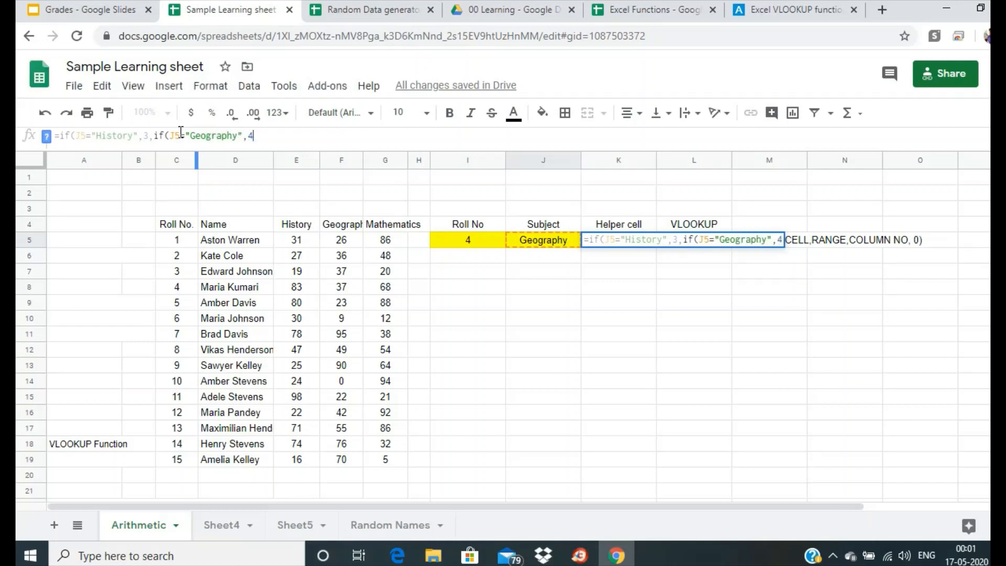
Step: Complete the K5 formula with a third nested IF returning 5 when J5 equals "Mathematics" and 0 otherwise
{"action": "type", "text": ", if("}
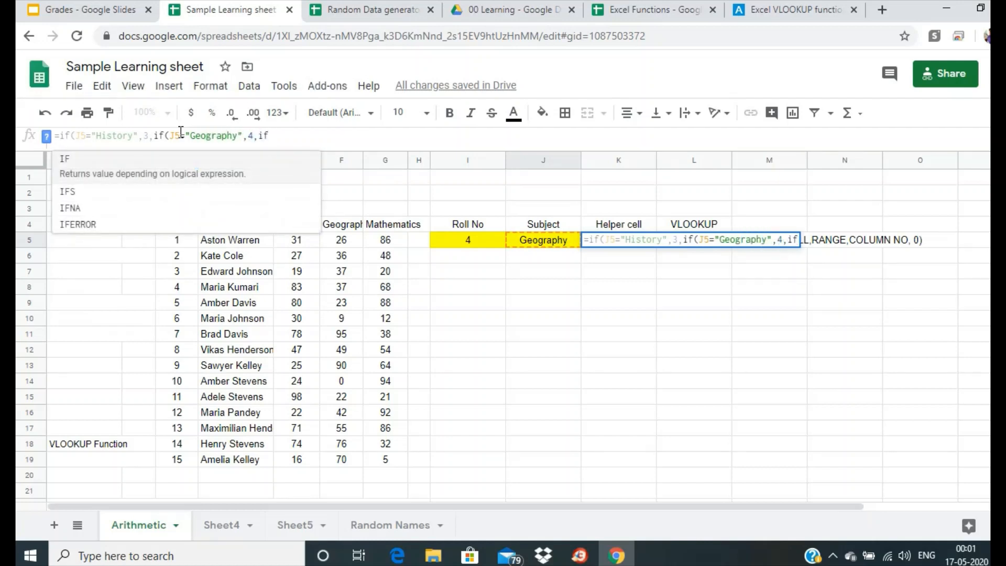
{"action": "type", "text": "J5="}
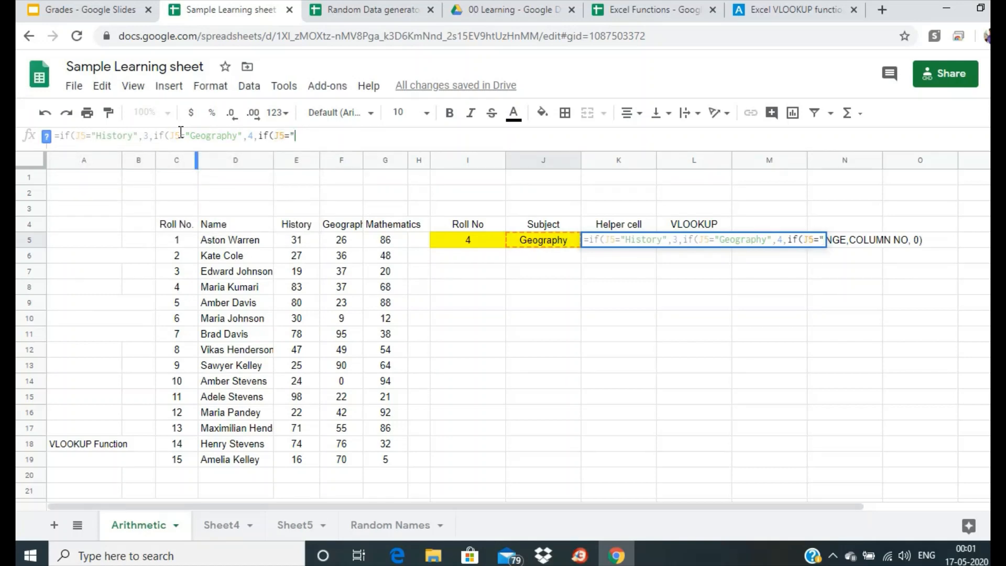
{"action": "type", "text": "\"Mathe"}
{"action": "type", "text": "ma"}
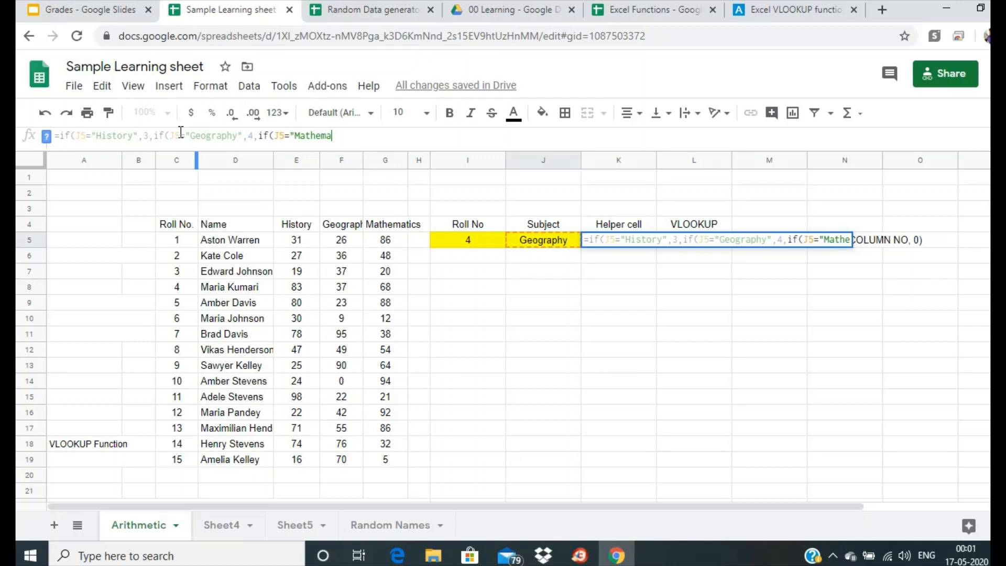
{"action": "type", "text": "tics\","}
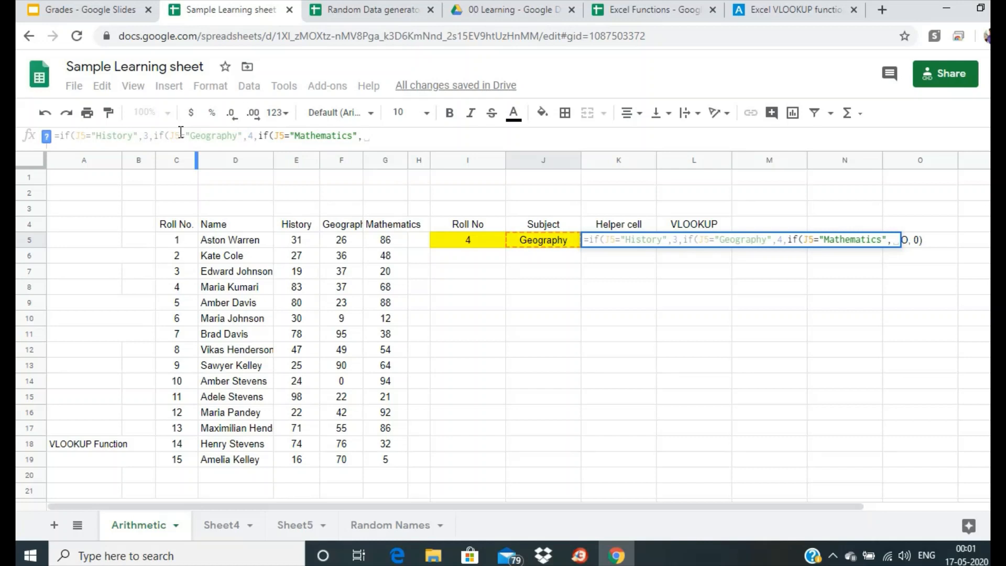
{"action": "key", "text": "BackSpace"}
{"action": "type", "text": "5"}
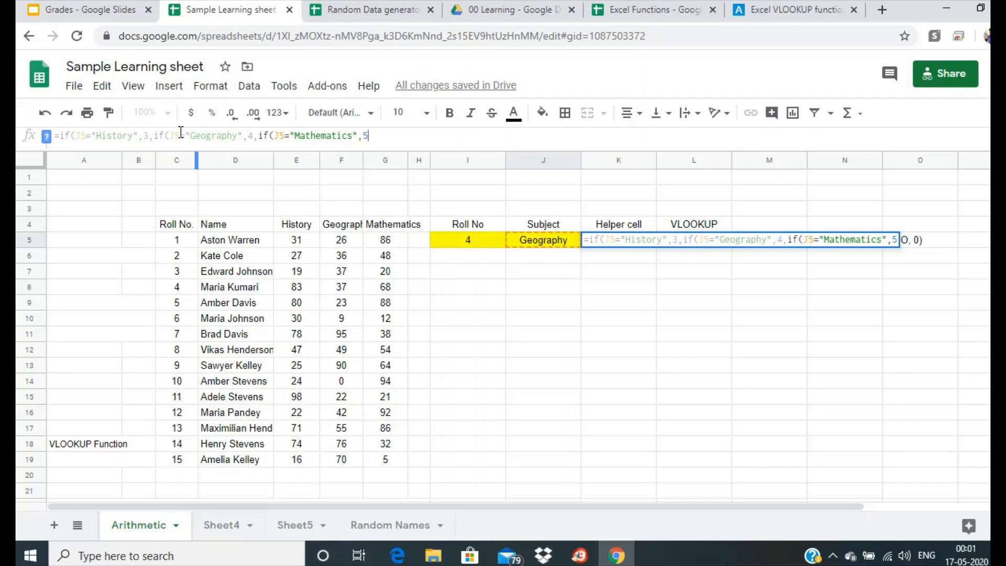
{"action": "type", "text": ","}
{"action": "key", "text": "BackSpace"}
{"action": "type", "text": "0))"}
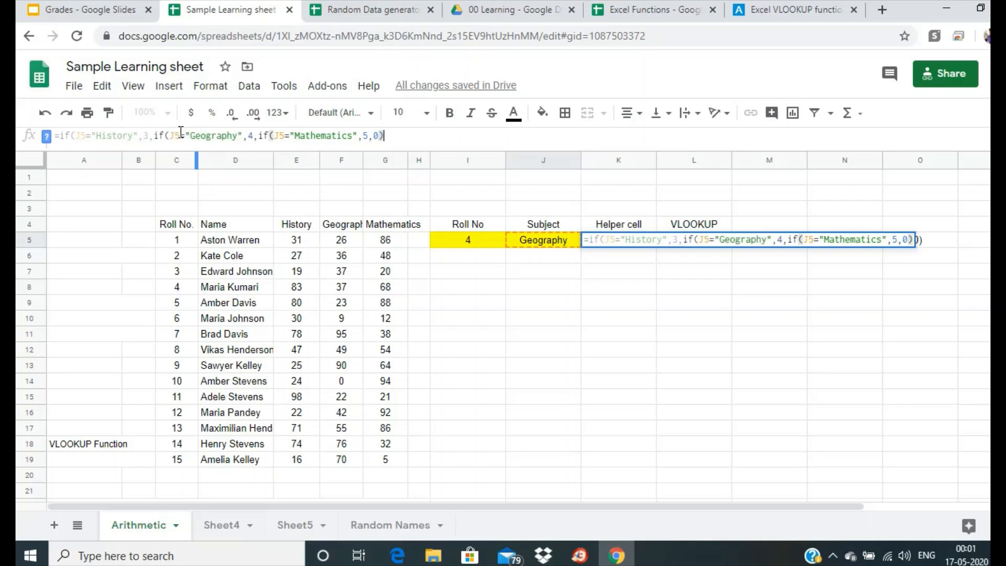
{"action": "type", "text": ")"}
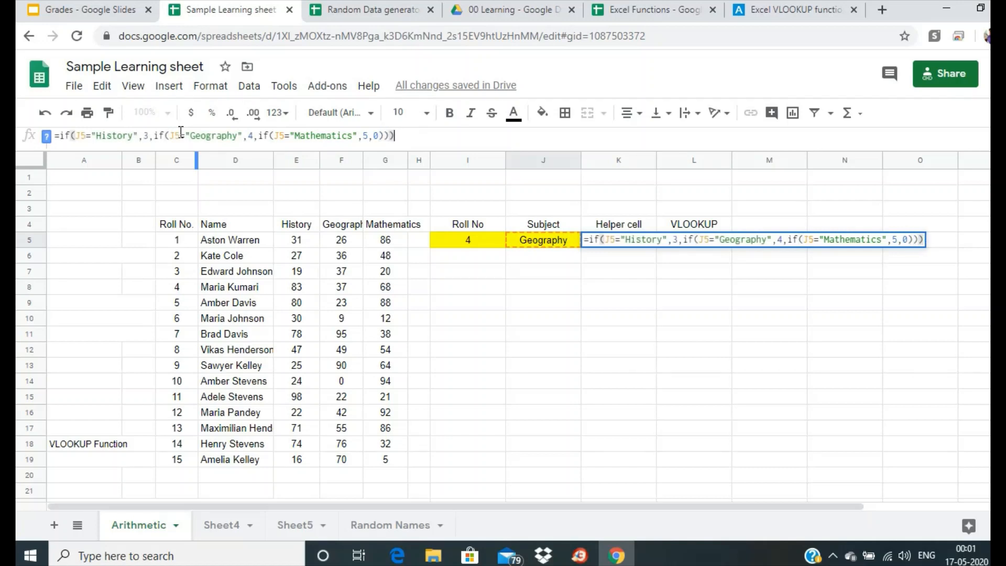
{"action": "key", "text": "Return"}
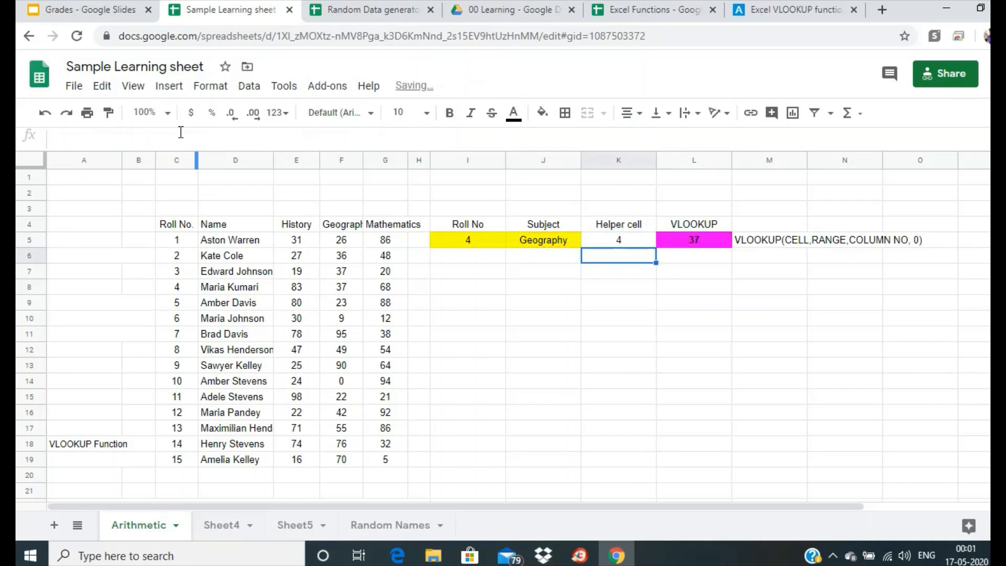
Step: Review the formulas in K5 and L5, and change the subject in J5 to Mathematics
{"action": "left_click", "coordinate": [620, 245]}
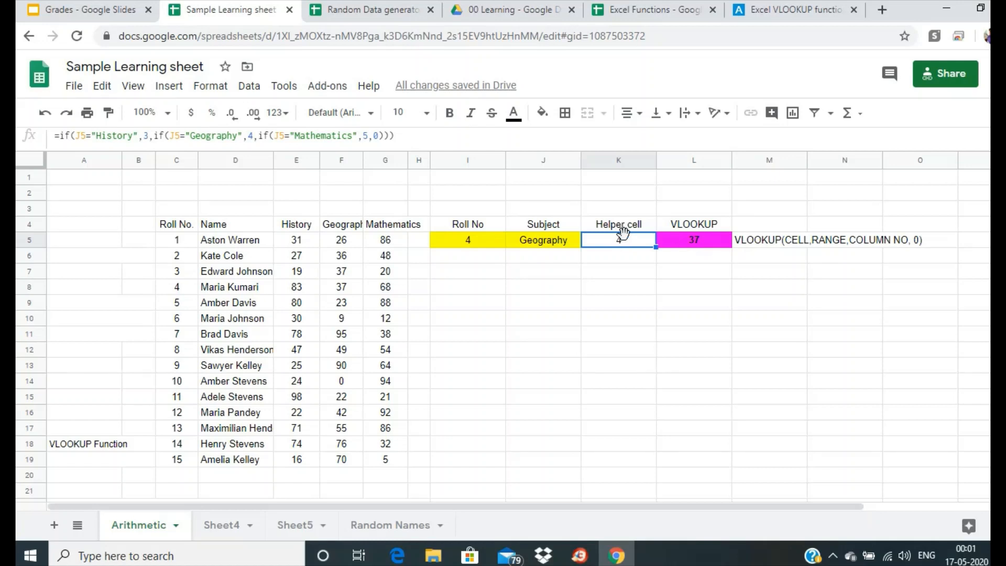
{"action": "left_click", "coordinate": [691, 245]}
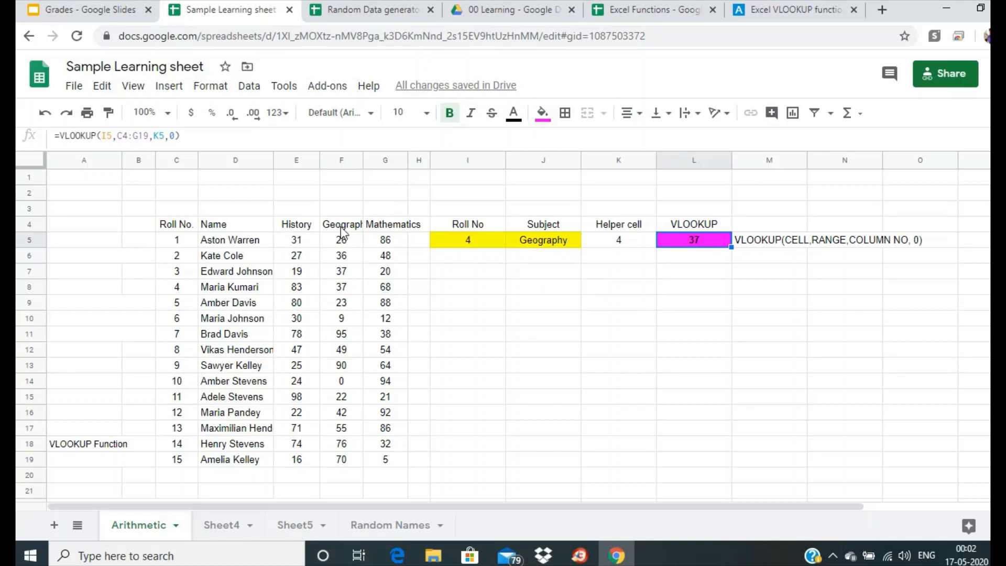
{"action": "left_click", "coordinate": [548, 239]}
{"action": "type", "text": "M"}
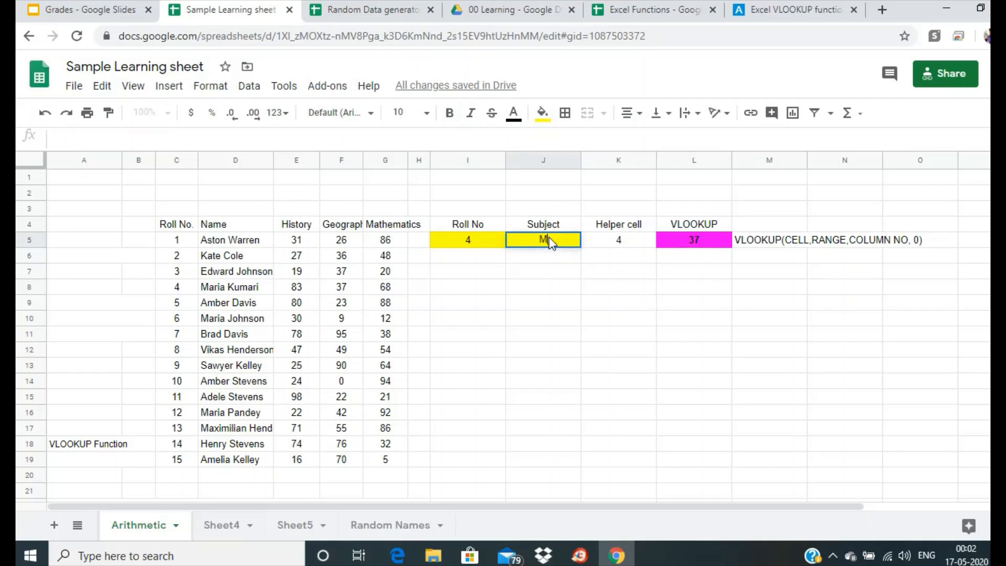
{"action": "type", "text": "athematics"}
{"action": "key", "text": "Return"}
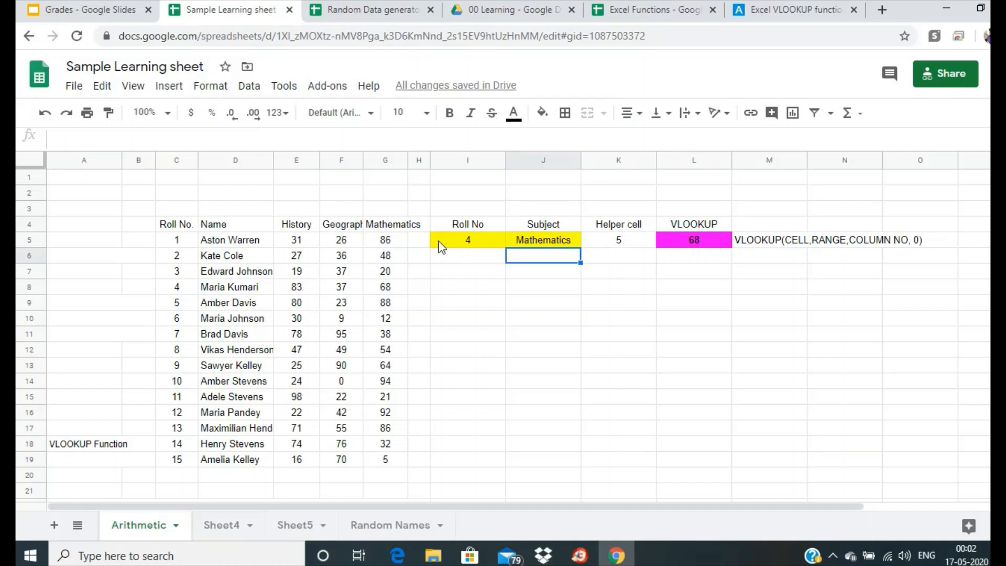
Step: Replace the magenta fill of VLOOKUP result cell L5 with a pale cream colour
{"action": "left_click", "coordinate": [482, 241]}
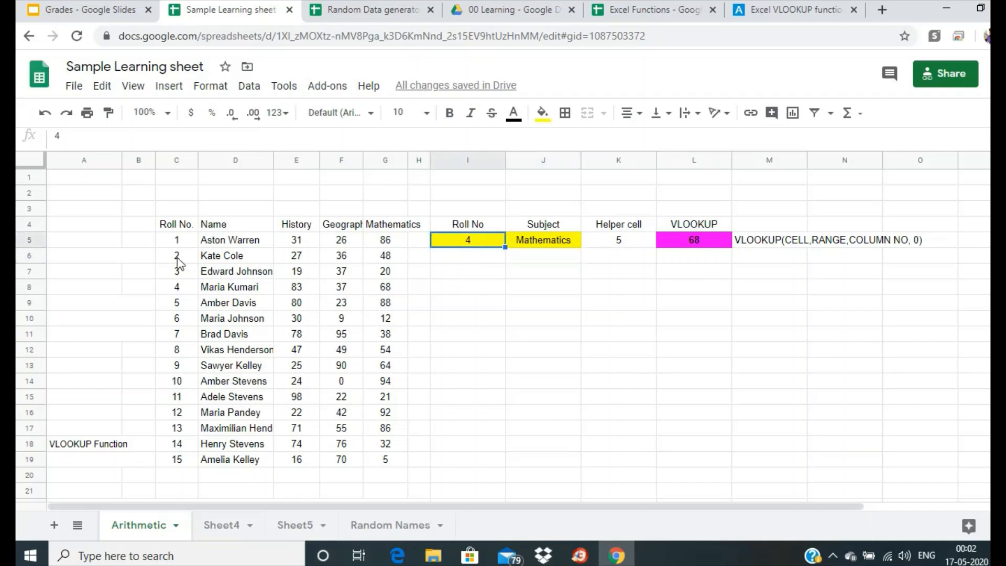
{"action": "left_click", "coordinate": [718, 242]}
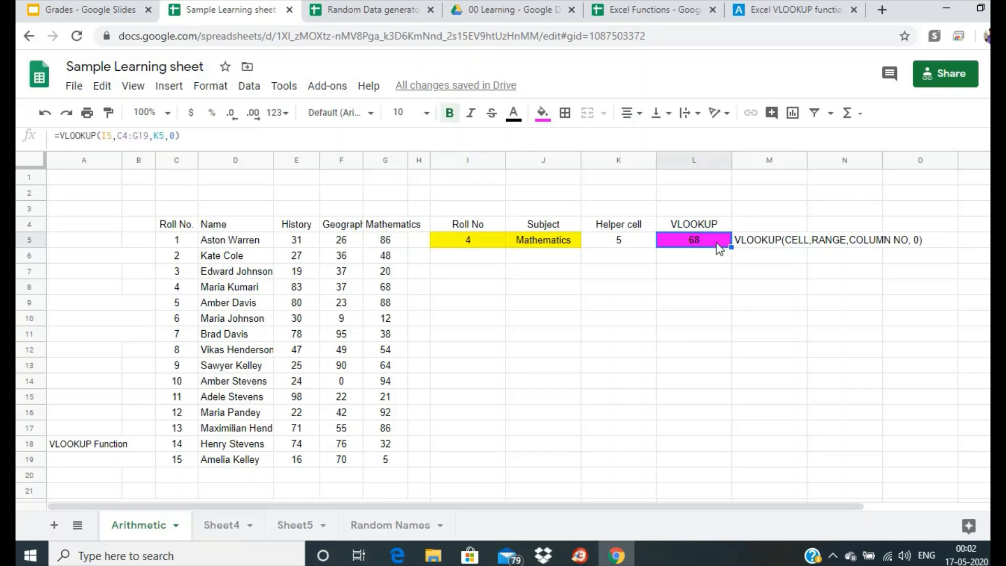
{"action": "left_click", "coordinate": [543, 113]}
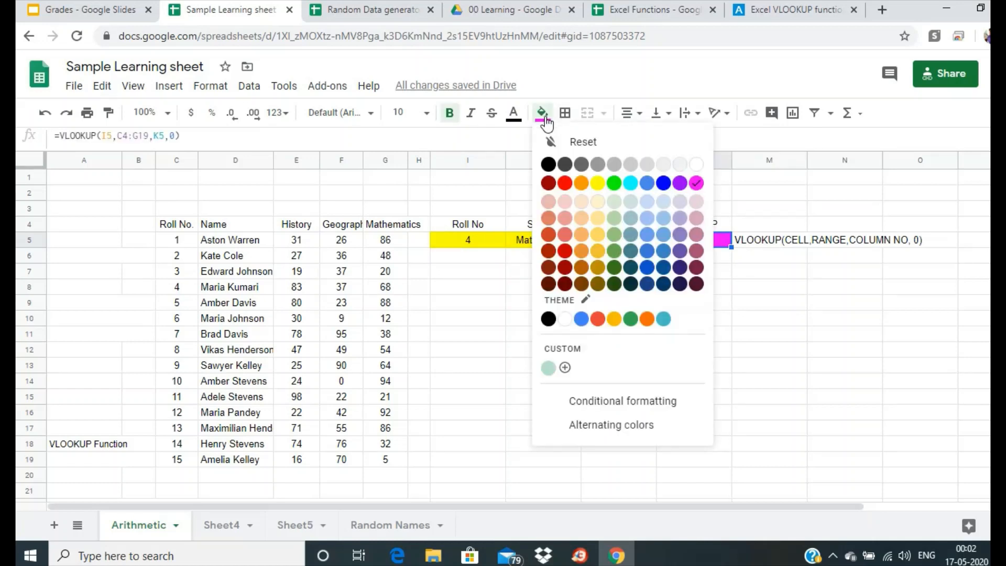
{"action": "left_click", "coordinate": [599, 207]}
{"action": "left_click", "coordinate": [663, 277]}
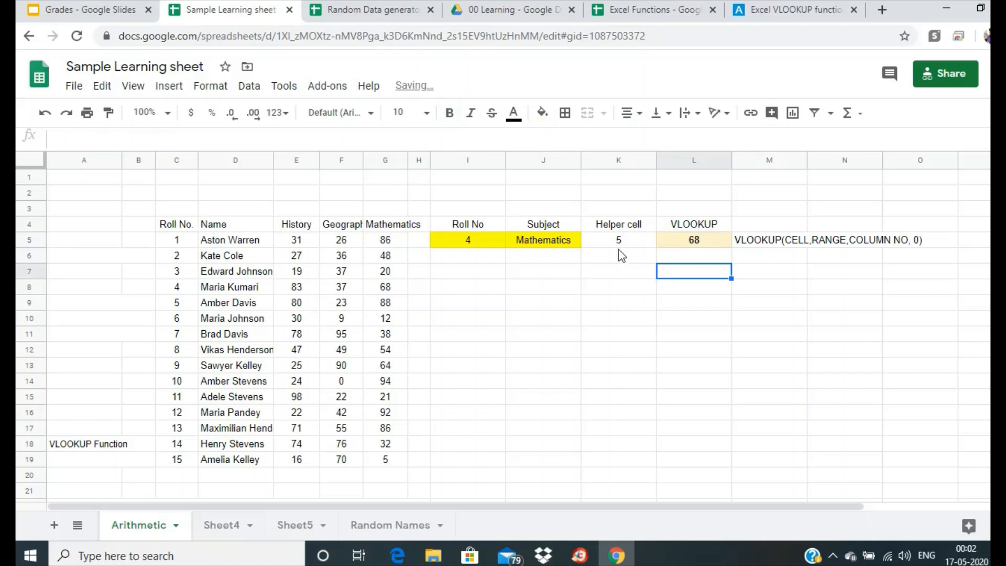
Step: Hide the helper cell's heading and value in K4:K5 by setting their text colour to white
{"action": "left_click", "coordinate": [522, 245]}
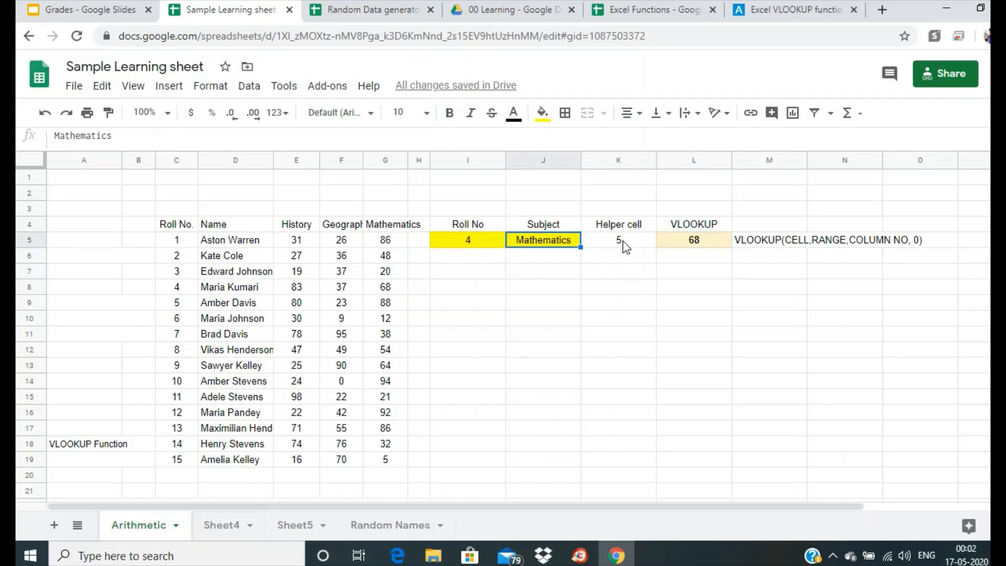
{"action": "left_click", "coordinate": [617, 166]}
{"action": "left_click_drag", "start_coordinate": [616, 225], "coordinate": [614, 240]}
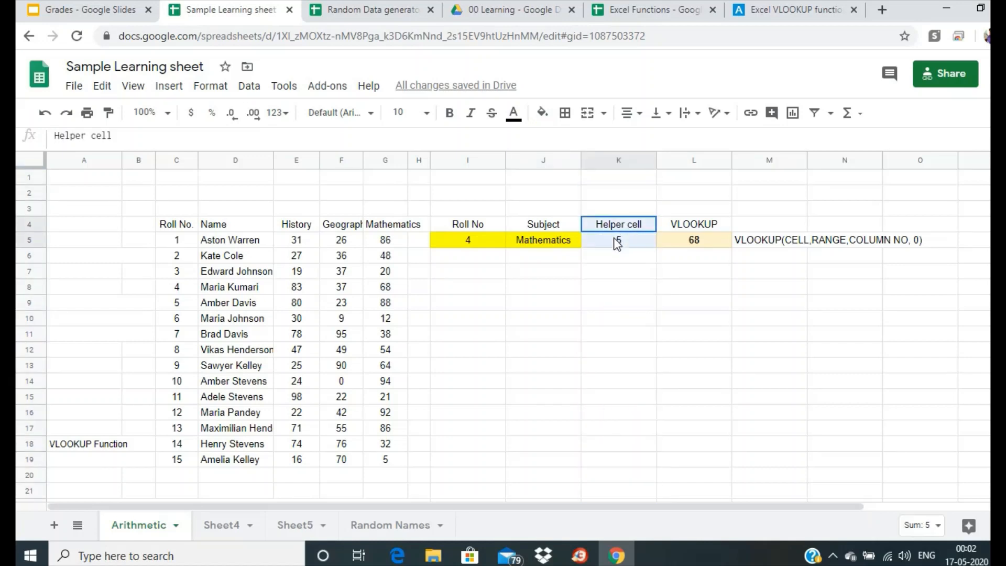
{"action": "left_click", "coordinate": [514, 113]}
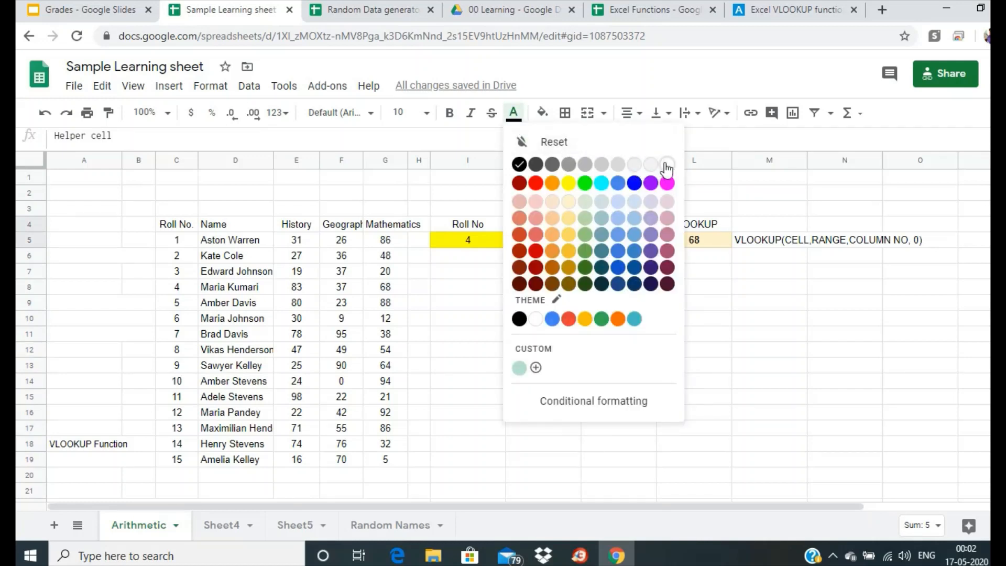
{"action": "left_click", "coordinate": [663, 164]}
{"action": "left_click", "coordinate": [679, 336]}
{"action": "left_click_drag", "start_coordinate": [611, 227], "coordinate": [605, 237]}
{"action": "left_click", "coordinate": [513, 113]}
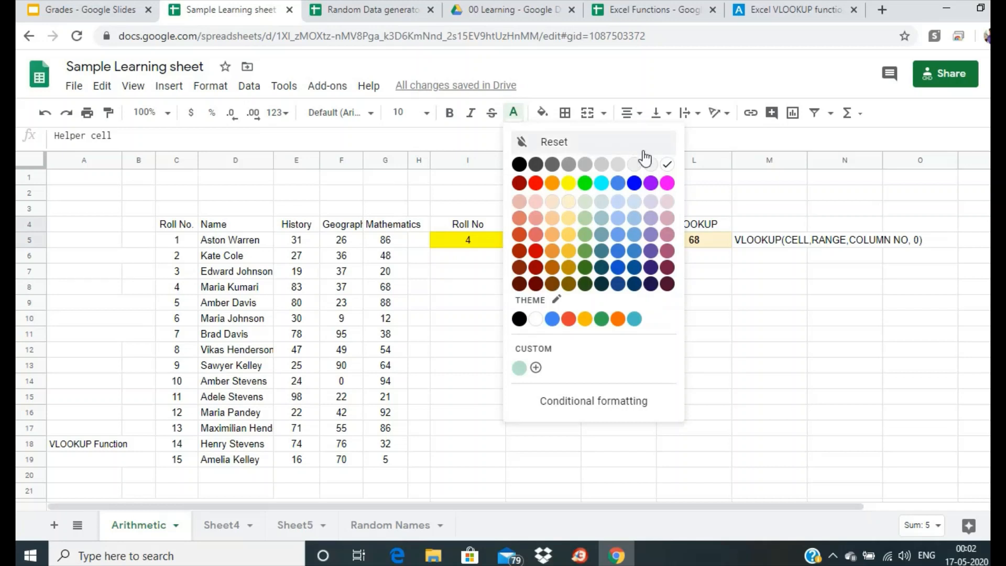
{"action": "left_click", "coordinate": [668, 167]}
{"action": "left_click", "coordinate": [650, 309]}
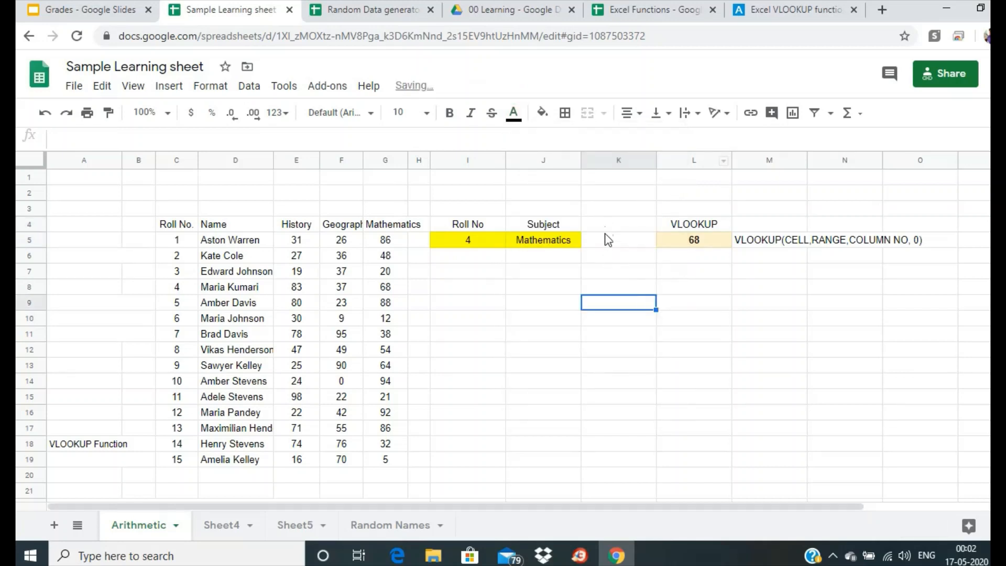
Step: Set the roll number in lookup cell I5 to 14
{"action": "left_click", "coordinate": [474, 240]}
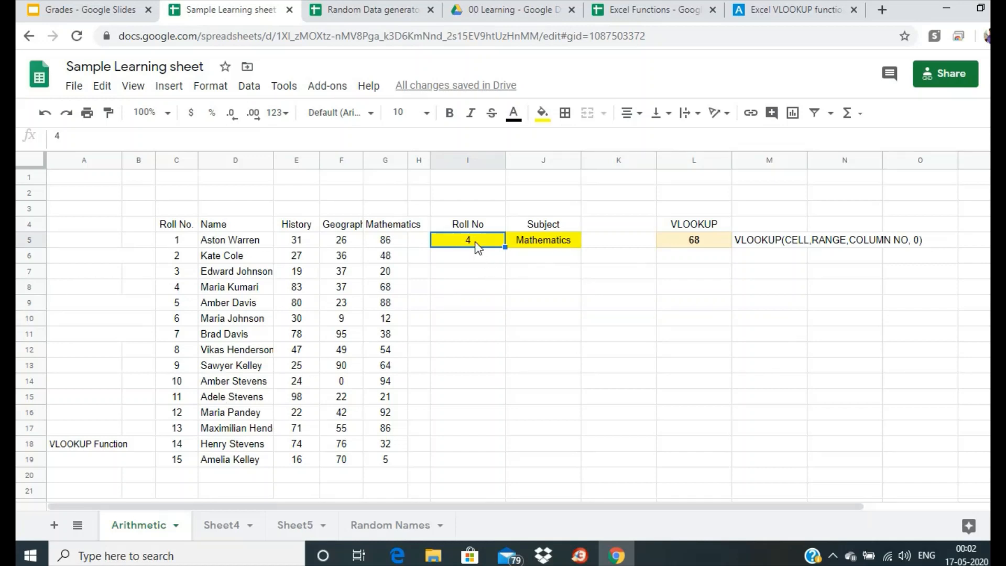
{"action": "type", "text": "14"}
{"action": "key", "text": "Return"}
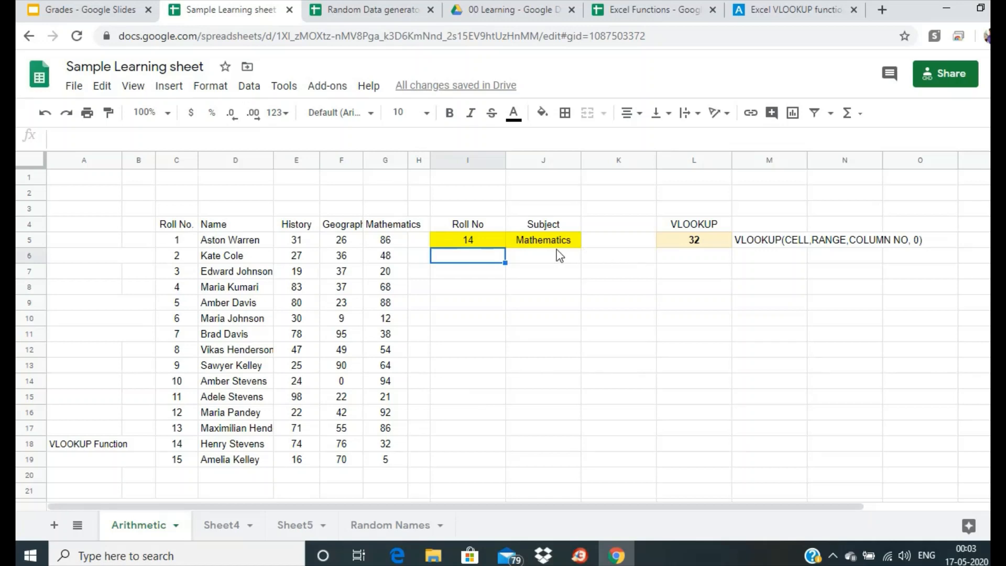
Step: Change the lookup heading in I4 to Name and enter the full name of the student with roll number 14 in I5
{"action": "left_click", "coordinate": [701, 245]}
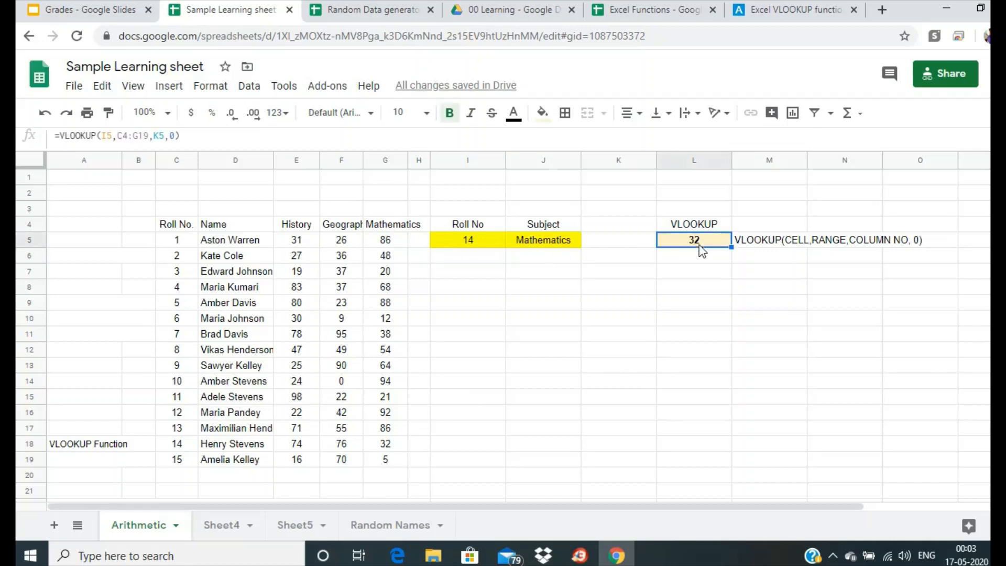
{"action": "left_click", "coordinate": [464, 226]}
{"action": "type", "text": "Name"}
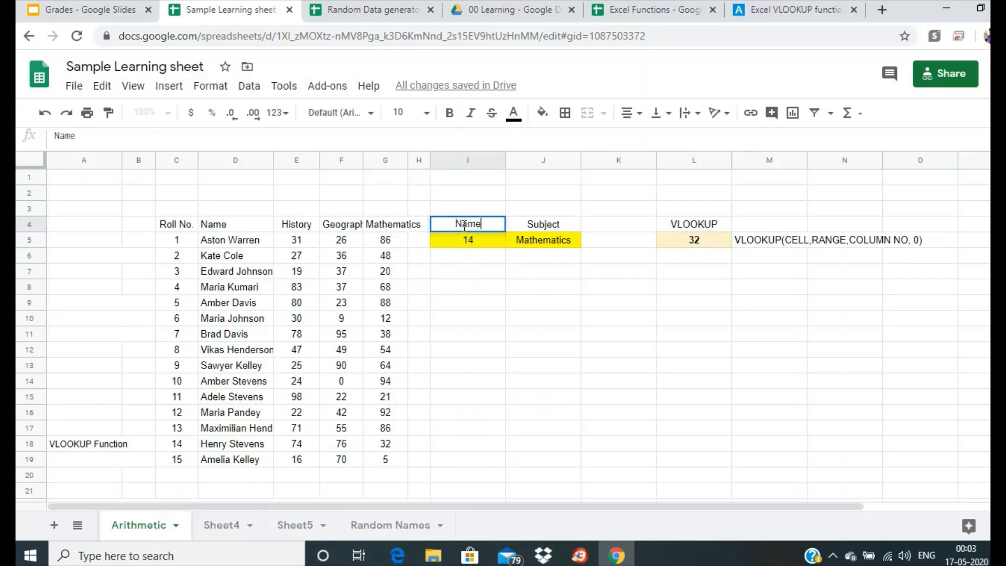
{"action": "key", "text": "Return"}
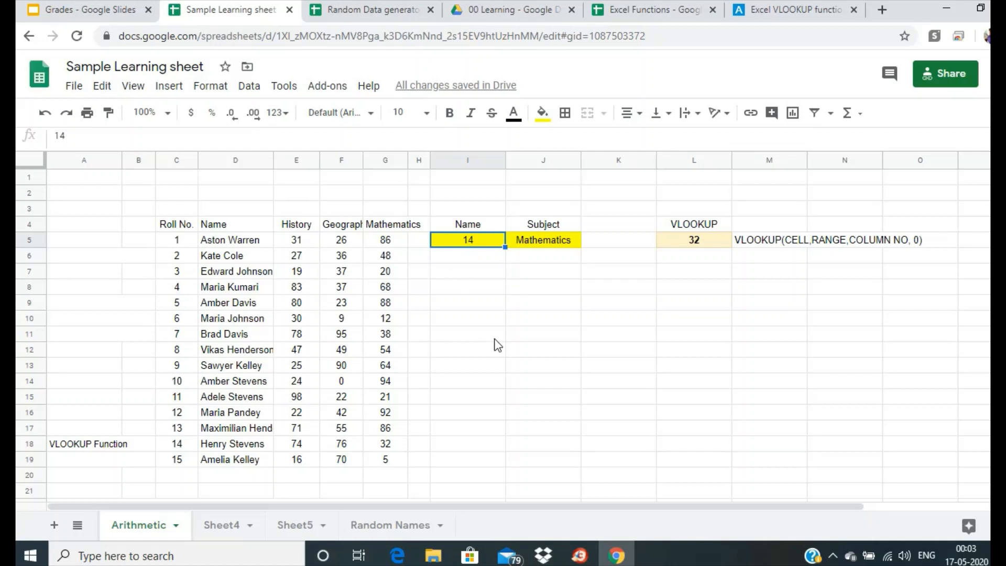
{"action": "type", "text": "Henry"}
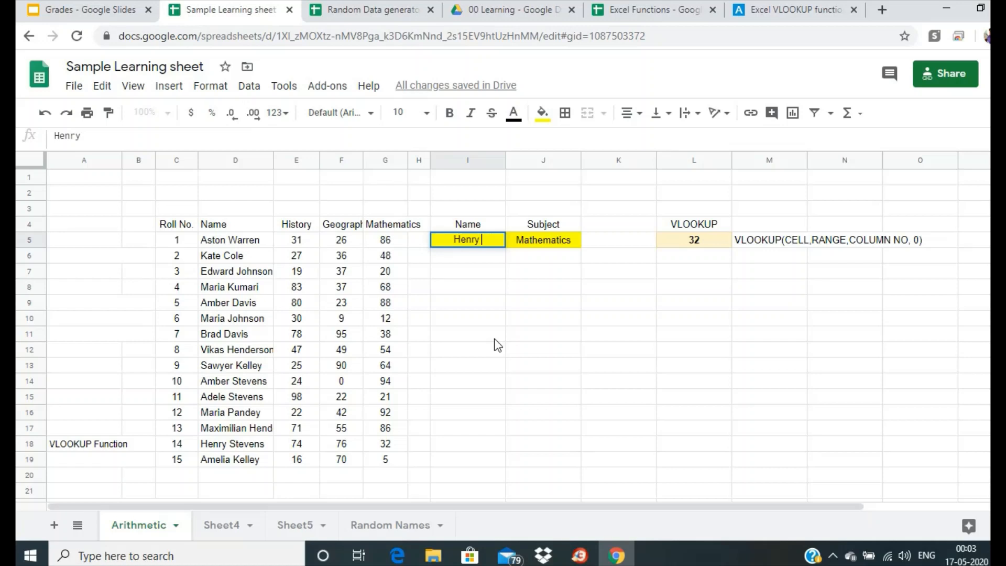
{"action": "type", "text": " Stevens"}
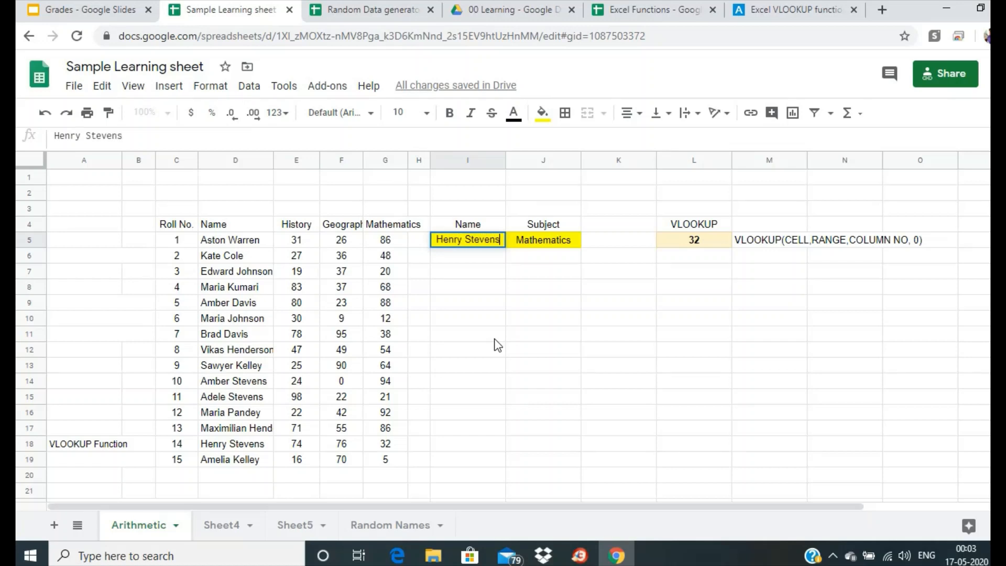
{"action": "key", "text": "Return"}
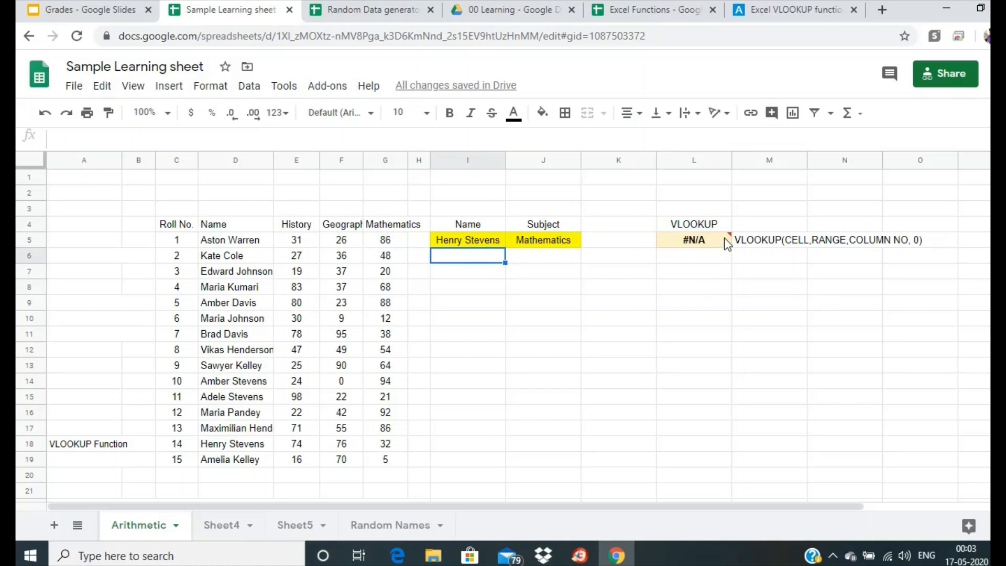
Step: Inspect the VLOOKUP error in L5 and change the formula's lookup range to D4:G19
{"action": "mouse_move", "coordinate": [712, 249]}
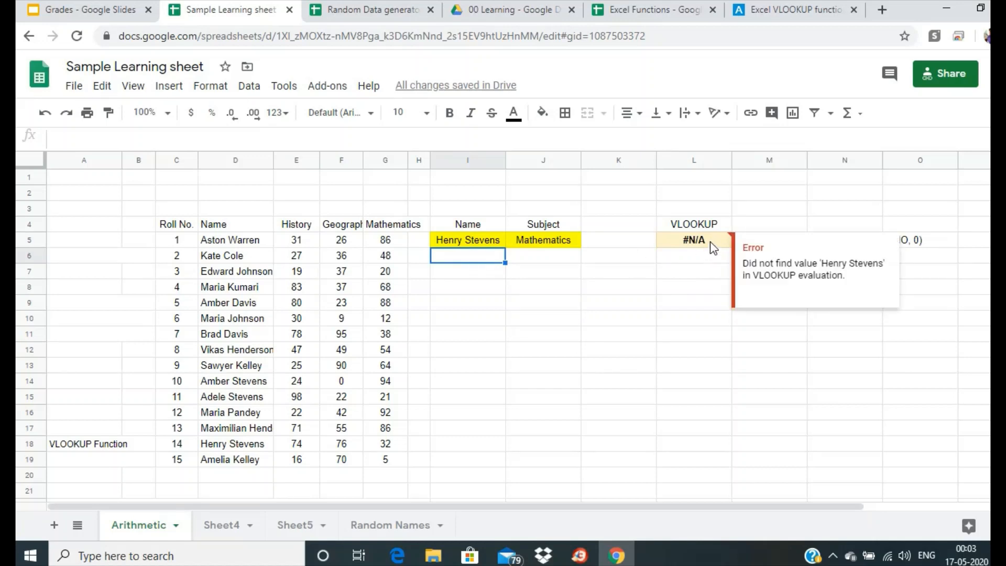
{"action": "left_click", "coordinate": [712, 247]}
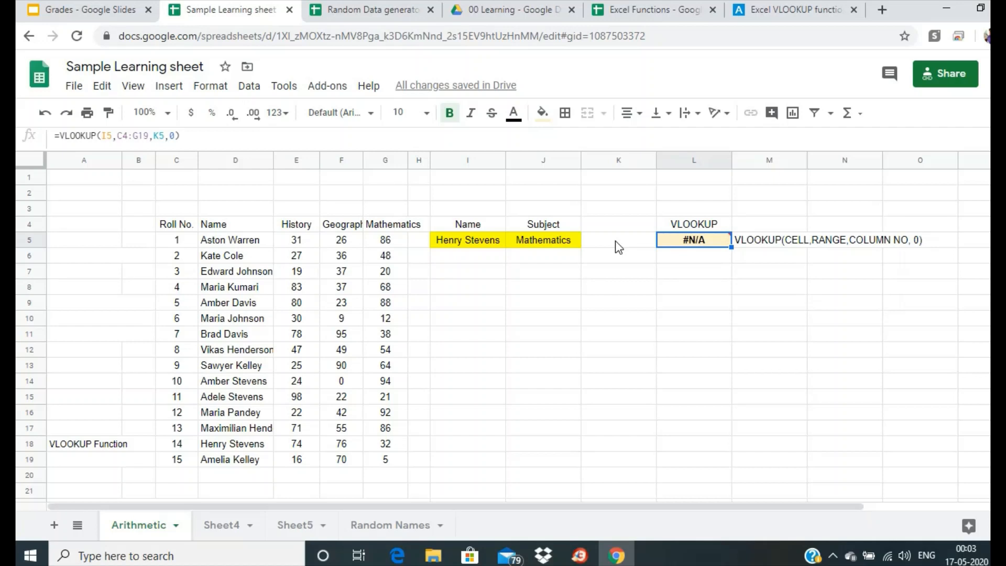
{"action": "mouse_move", "coordinate": [693, 240]}
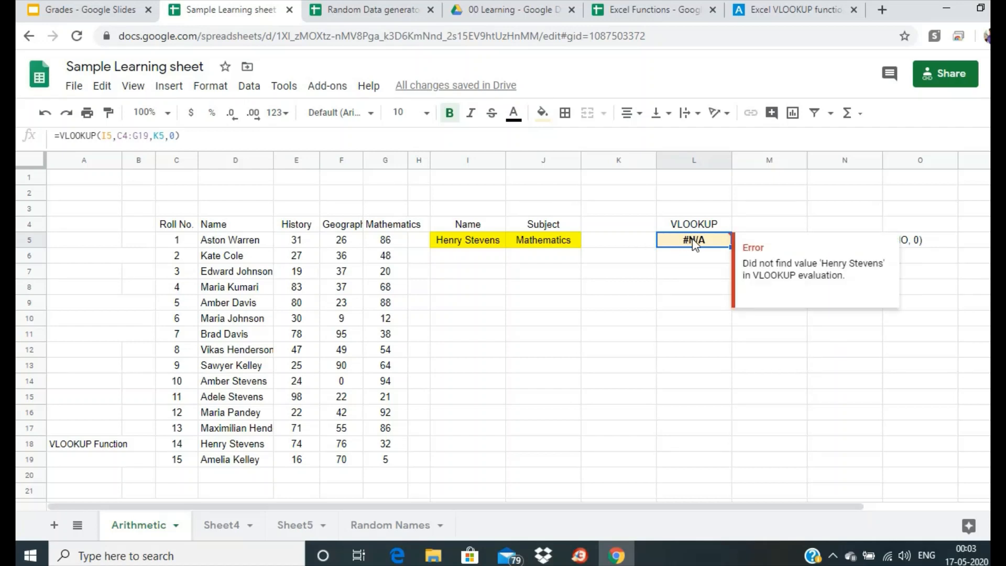
{"action": "left_click", "coordinate": [190, 136]}
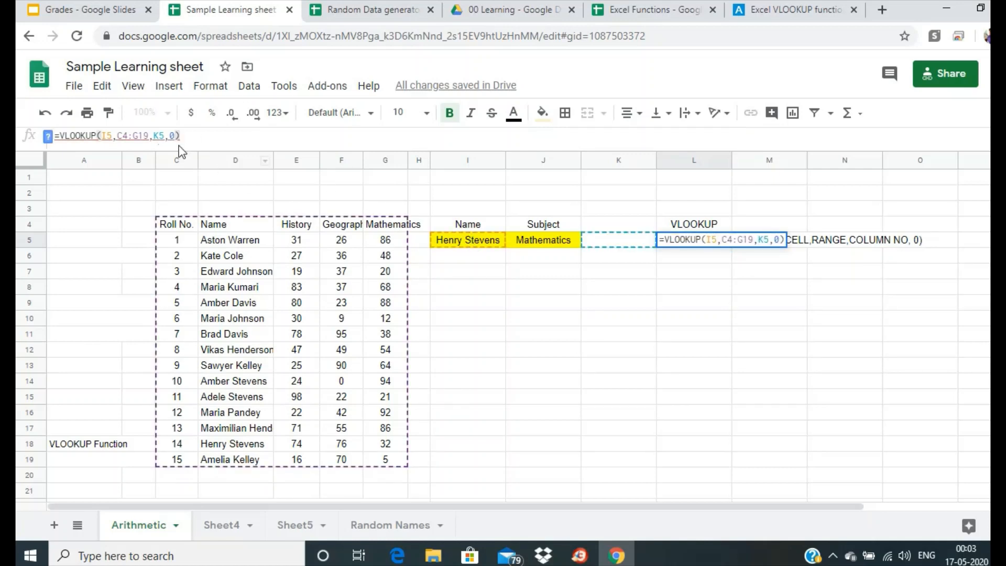
{"action": "mouse_move", "coordinate": [134, 135]}
{"action": "left_click", "coordinate": [120, 137]}
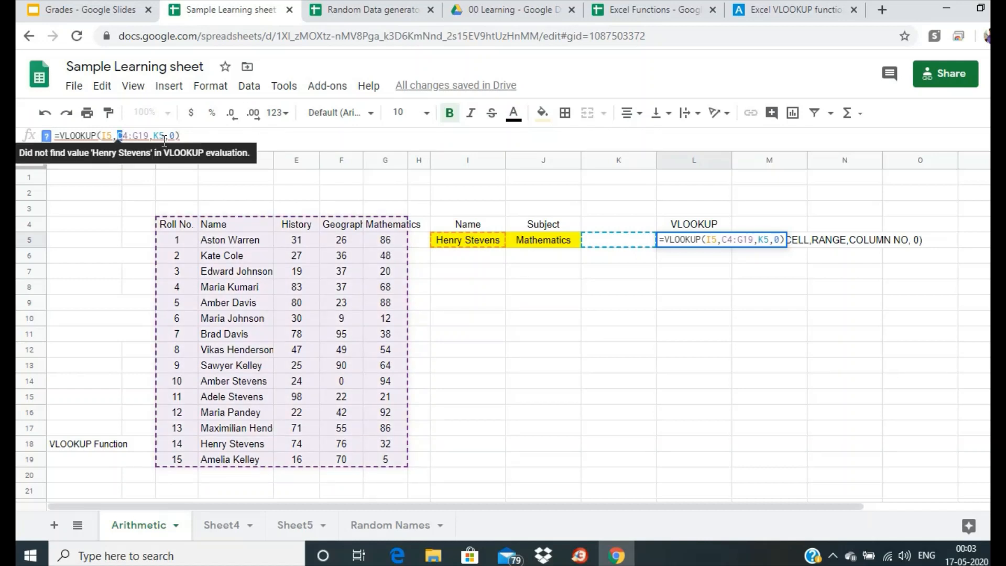
{"action": "type", "text": "D"}
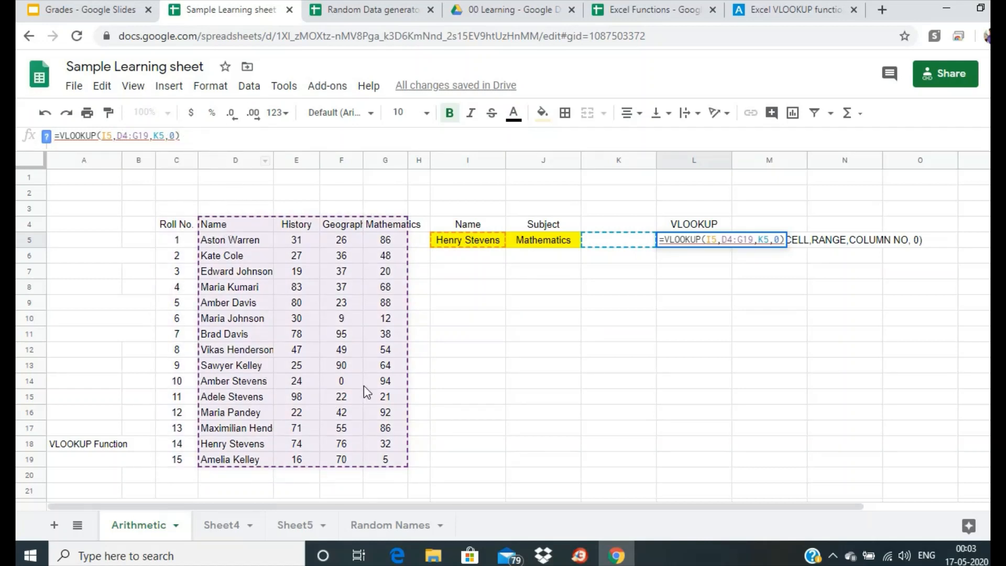
{"action": "left_click", "coordinate": [204, 137]}
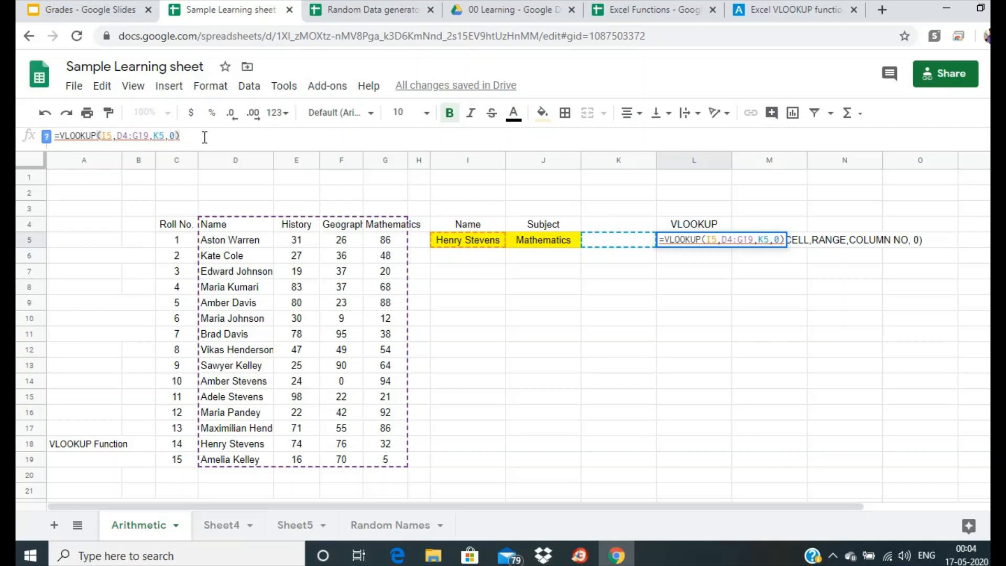
{"action": "key", "text": "Return"}
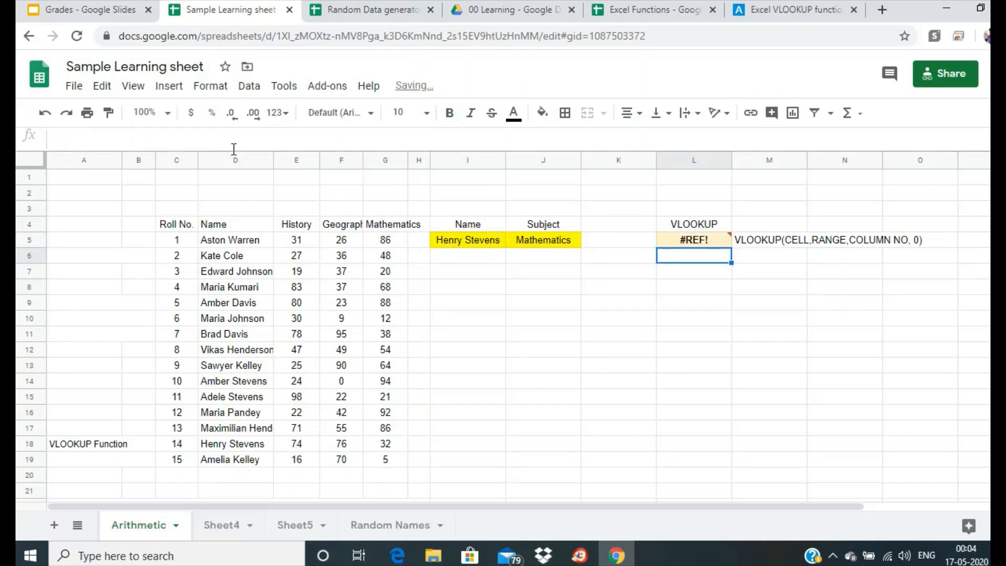
Step: Check the nested-IF column numbers in helper cell K5 against the columns of range D4:G19
{"action": "left_click", "coordinate": [635, 242]}
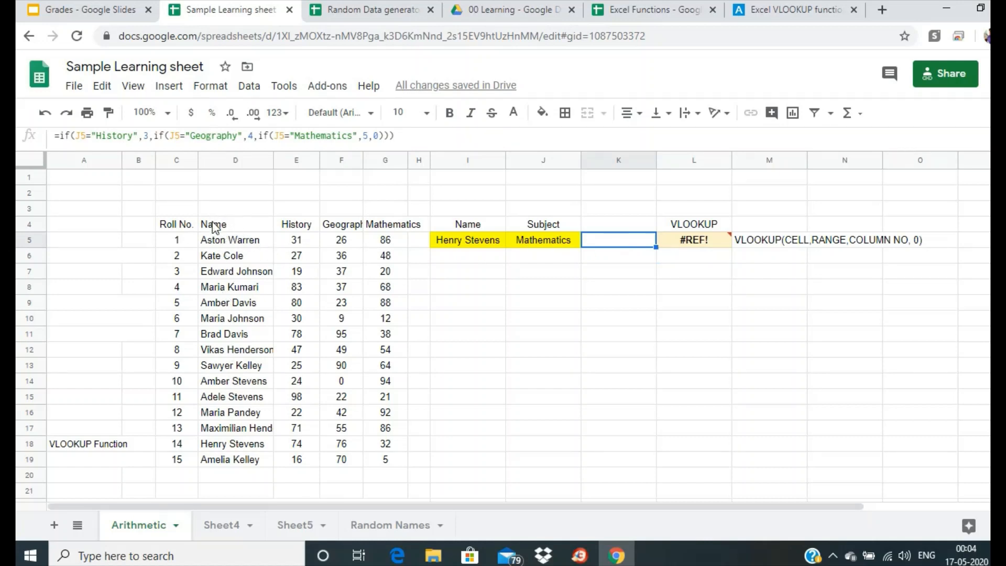
{"action": "left_click_drag", "start_coordinate": [215, 225], "coordinate": [388, 457]}
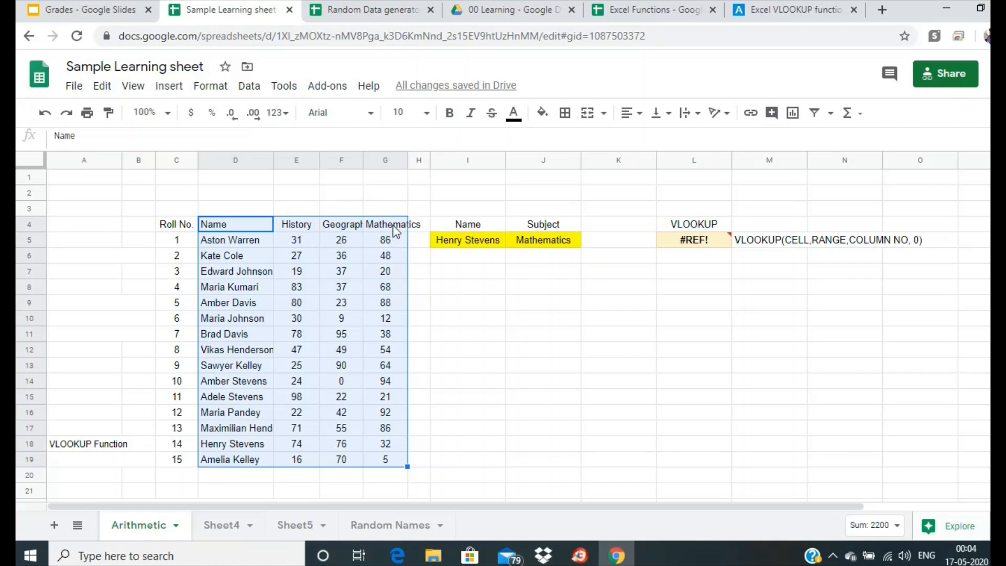
Step: Change the nested IF formula in K5 to return 2 for History, 3 for Geography and 4 for Mathematics
{"action": "left_click", "coordinate": [610, 244]}
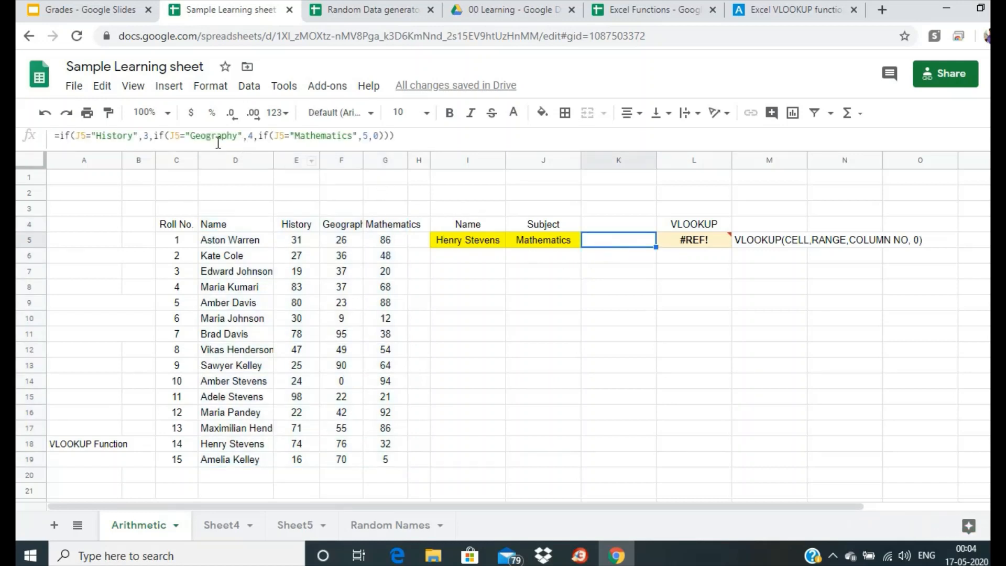
{"action": "left_click", "coordinate": [148, 135]}
{"action": "double_click", "coordinate": [147, 135]}
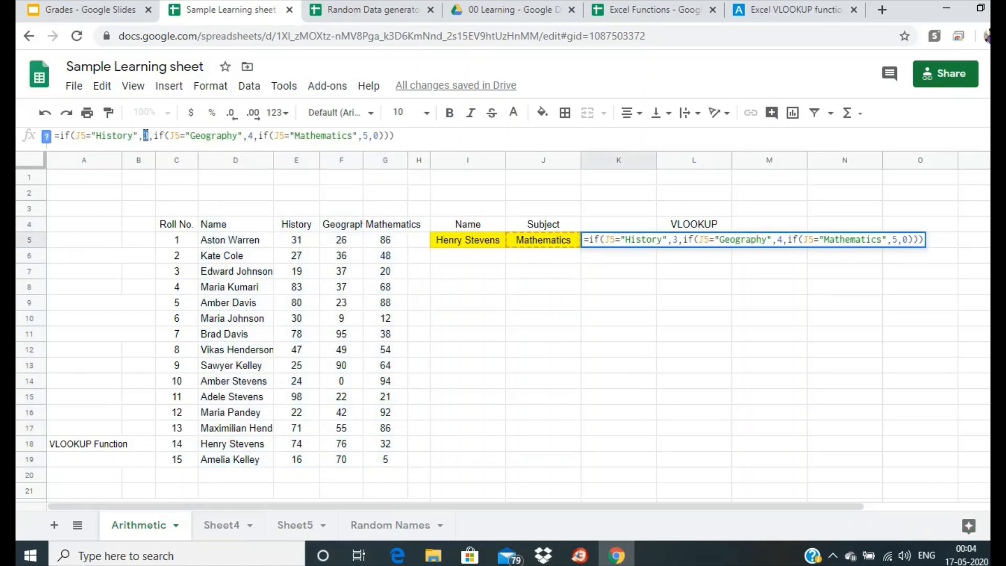
{"action": "type", "text": "2"}
{"action": "double_click", "coordinate": [251, 136]}
{"action": "type", "text": "3"}
{"action": "double_click", "coordinate": [365, 135]}
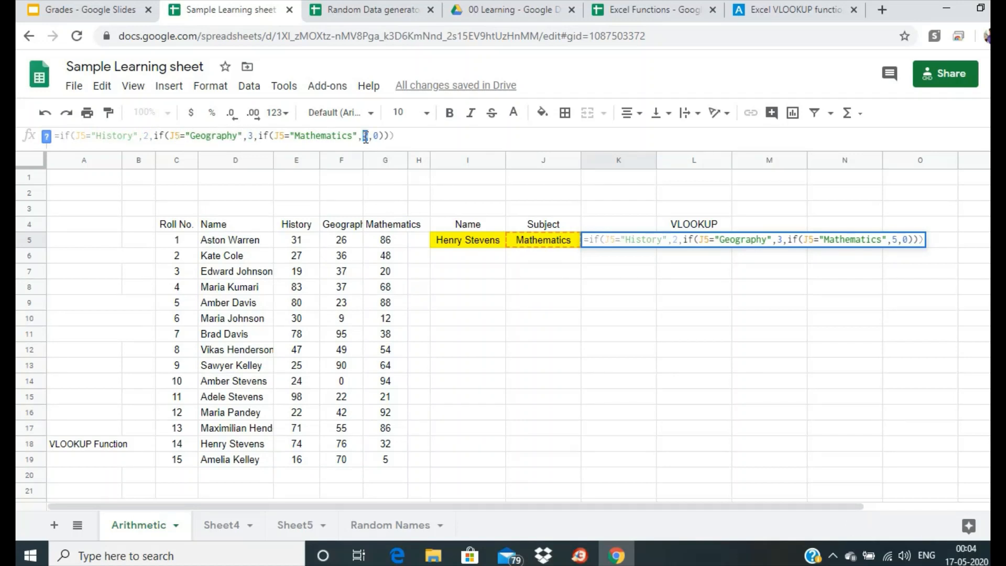
{"action": "type", "text": "4"}
{"action": "left_click", "coordinate": [407, 135]}
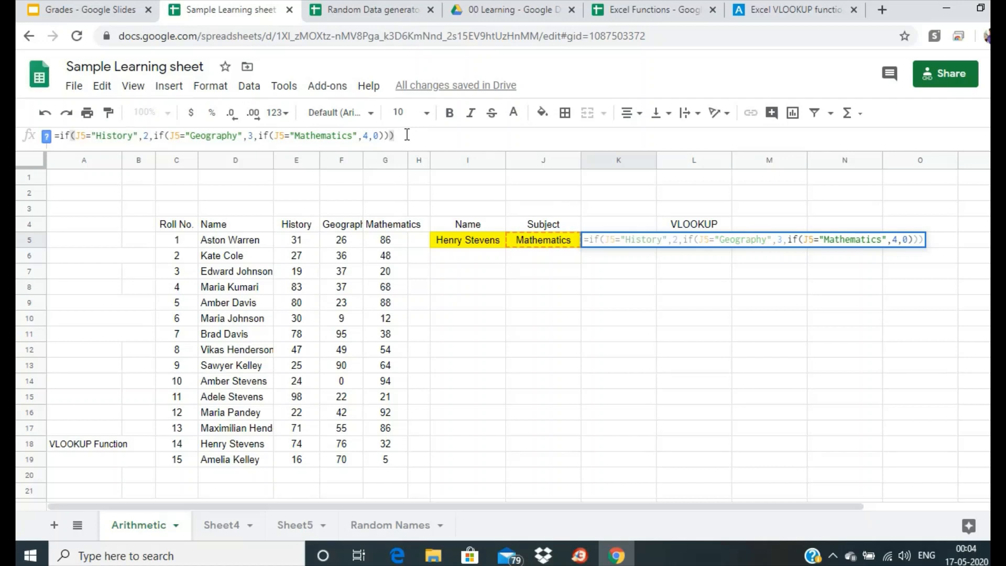
{"action": "key", "text": "Return"}
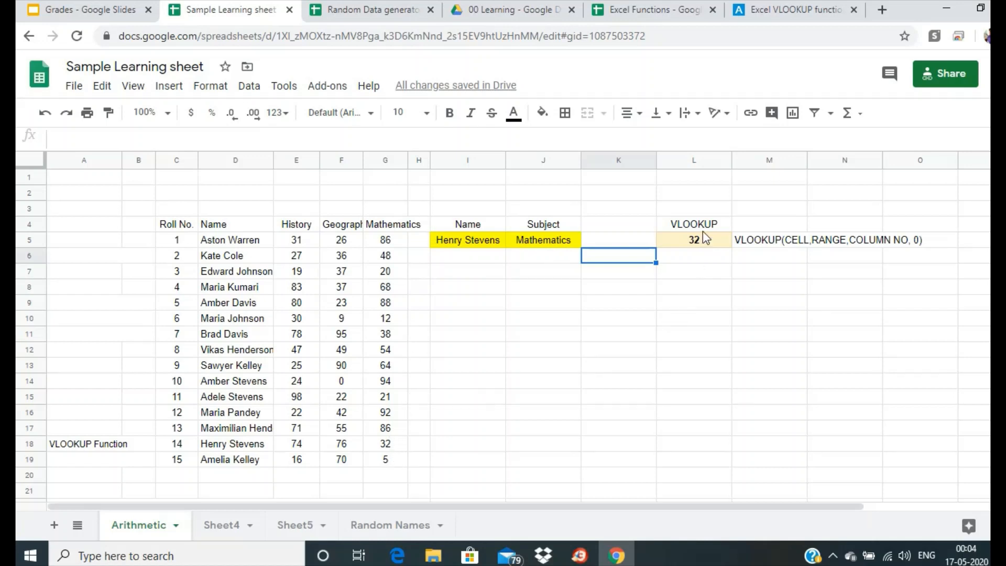
Step: Set the text colour of the column-number cell K5 to black
{"action": "left_click", "coordinate": [624, 242]}
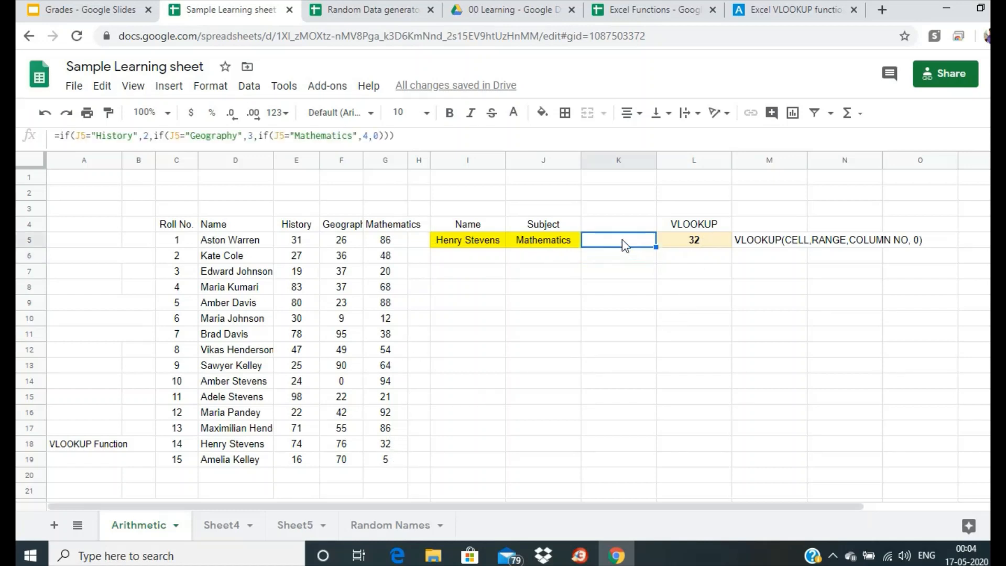
{"action": "left_click", "coordinate": [513, 113]}
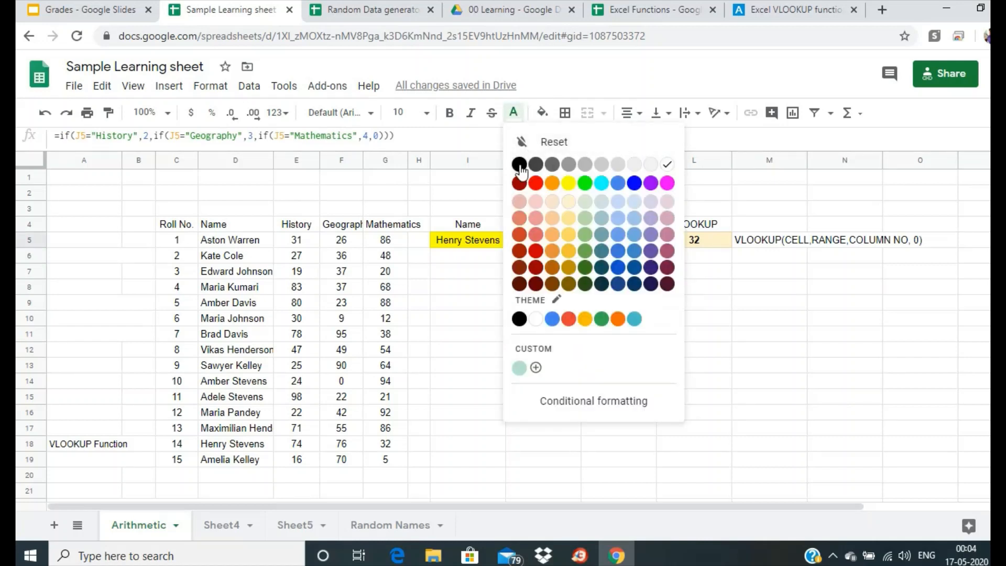
{"action": "left_click", "coordinate": [519, 163]}
{"action": "left_click", "coordinate": [628, 307]}
Step: Set the lookup subject in J5 to Geography
{"action": "left_click", "coordinate": [528, 248]}
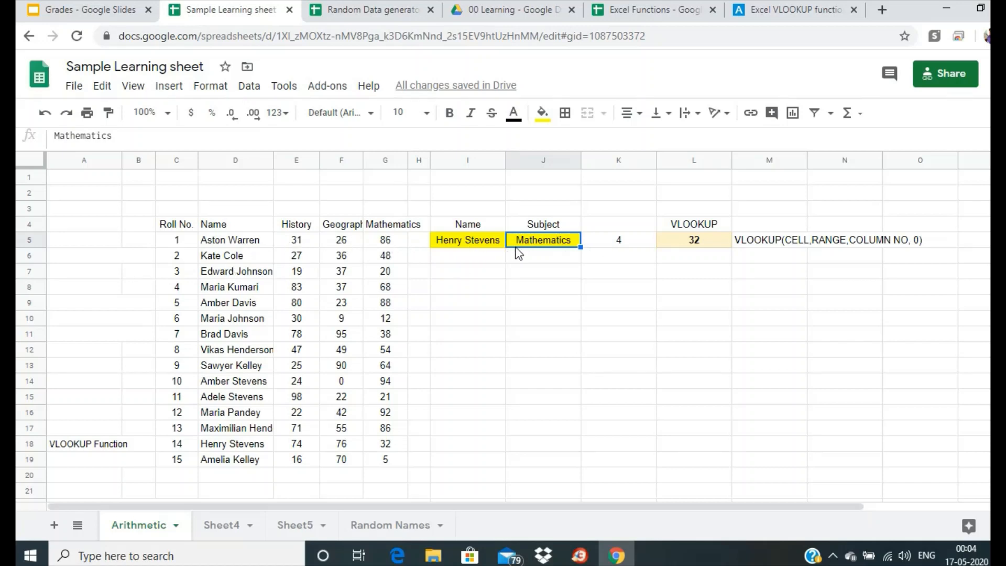
{"action": "type", "text": "Geog"}
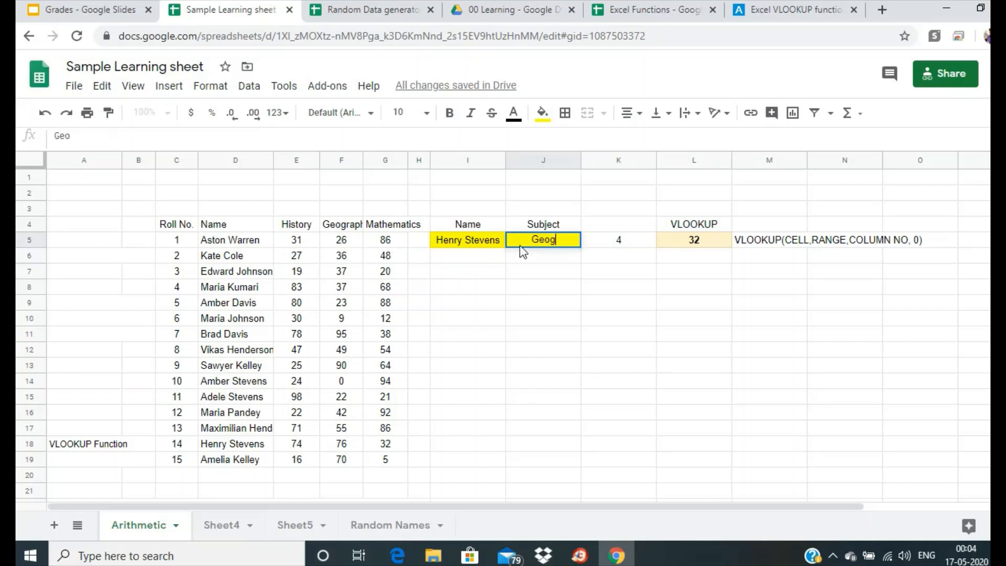
{"action": "type", "text": "raphy"}
{"action": "key", "text": "Return"}
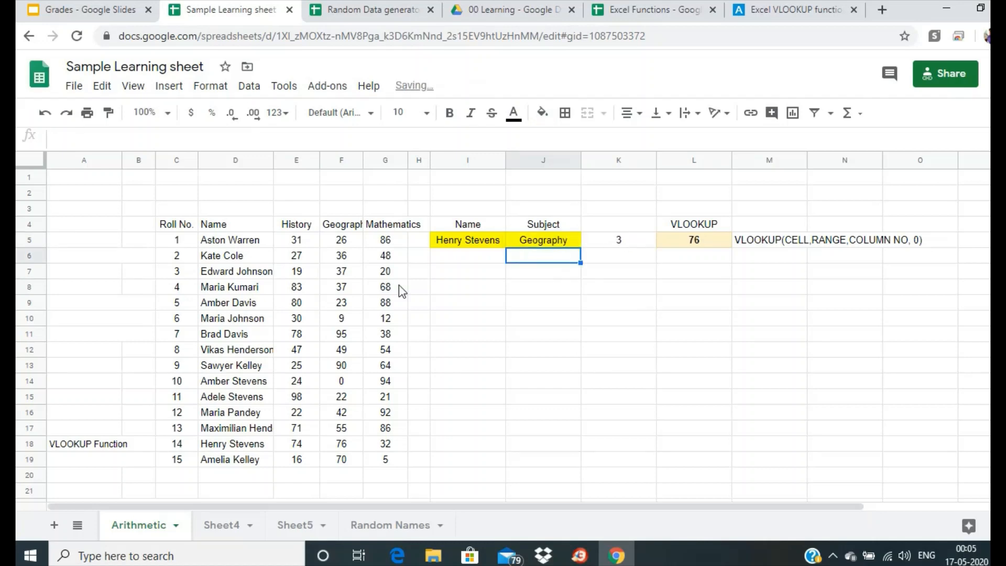
Step: Number the table columns 1 to 4 in cells D3 to G3, above the Name and subject headers
{"action": "left_click", "coordinate": [231, 210]}
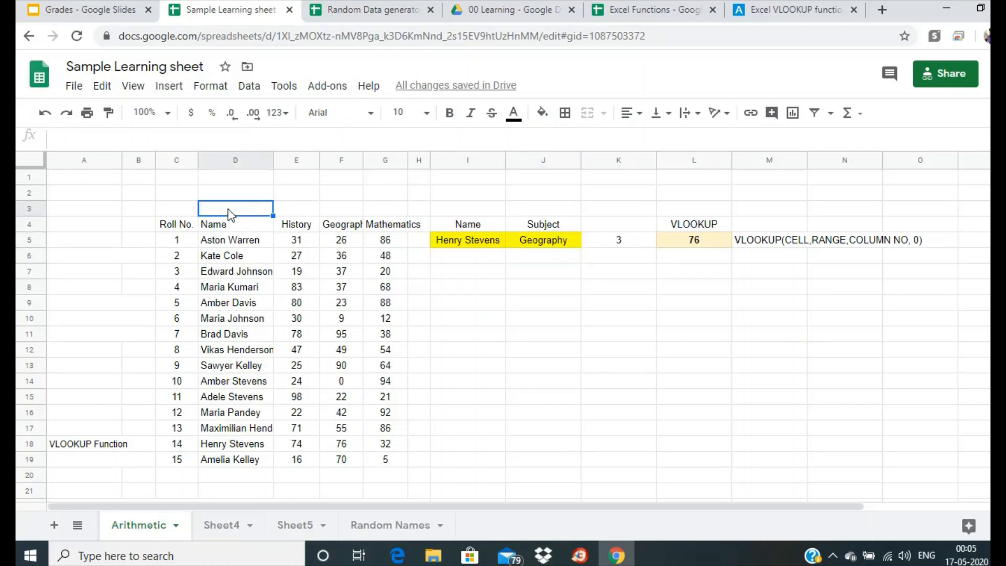
{"action": "type", "text": "1"}
{"action": "key", "text": "Tab"}
{"action": "type", "text": "2"}
{"action": "key", "text": "Tab"}
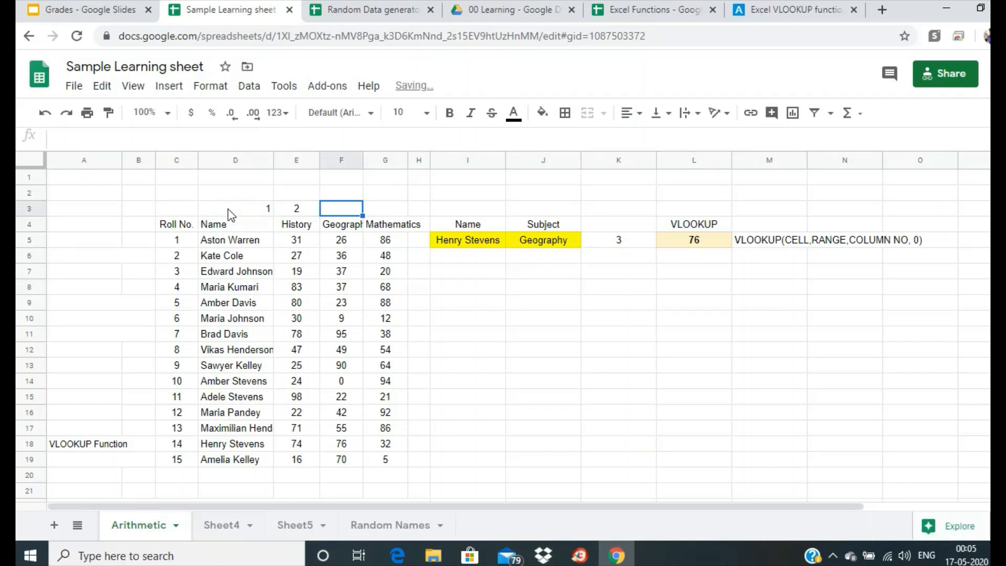
{"action": "type", "text": "3"}
{"action": "key", "text": "Tab"}
{"action": "type", "text": "4"}
{"action": "key", "text": "Tab"}
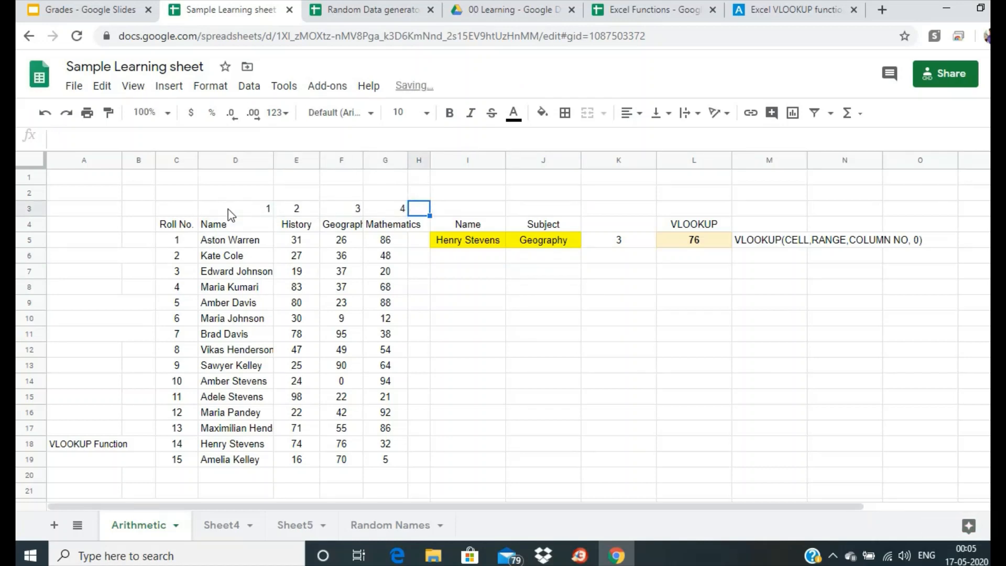
Step: Center-align the column numbers in D3:G3
{"action": "left_click_drag", "start_coordinate": [229, 210], "coordinate": [381, 210]}
{"action": "left_click", "coordinate": [641, 114]}
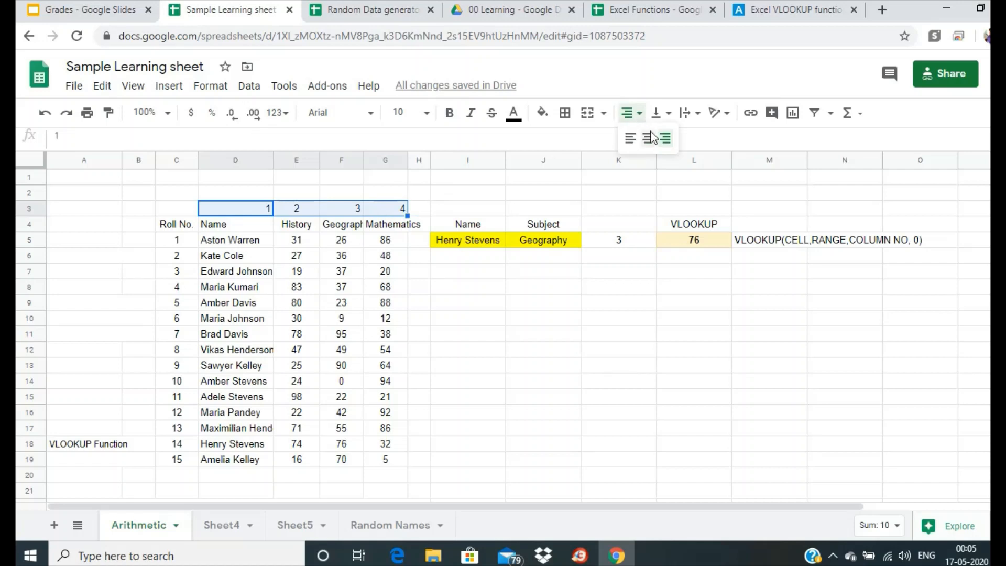
{"action": "left_click", "coordinate": [651, 139]}
Step: Add an outer border around the marks table range D3:G19
{"action": "left_click_drag", "start_coordinate": [234, 212], "coordinate": [388, 461]}
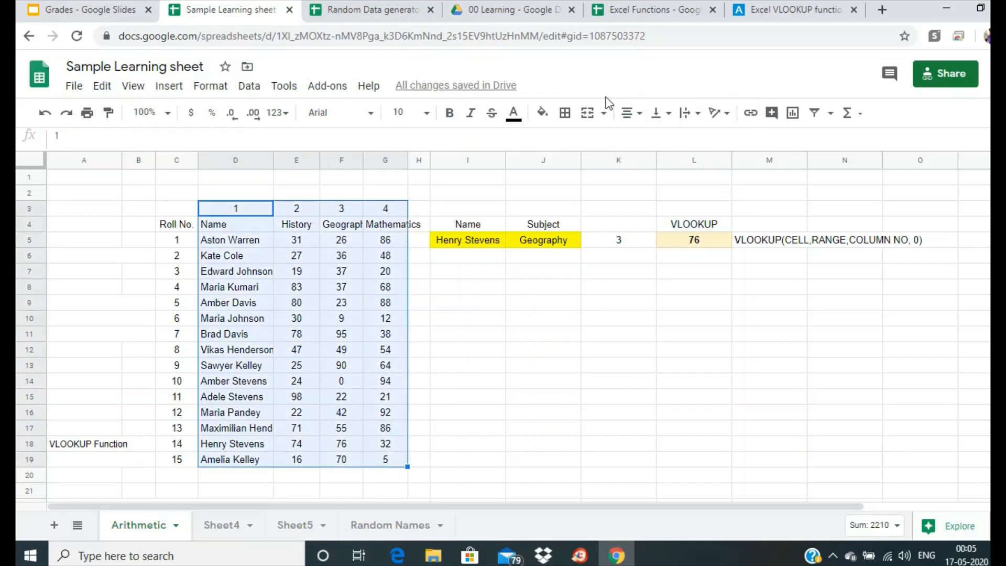
{"action": "left_click", "coordinate": [565, 113]}
{"action": "left_click", "coordinate": [652, 141]}
{"action": "left_click", "coordinate": [709, 370]}
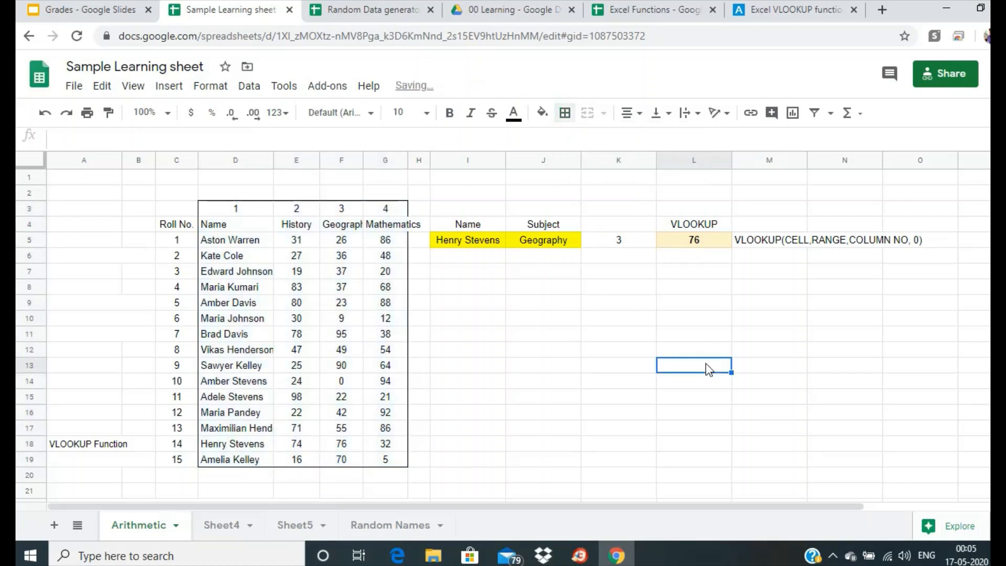
Step: Set the lookup name in I5 to the student with roll number 2 and the subject in J5 to History
{"action": "left_click", "coordinate": [488, 245]}
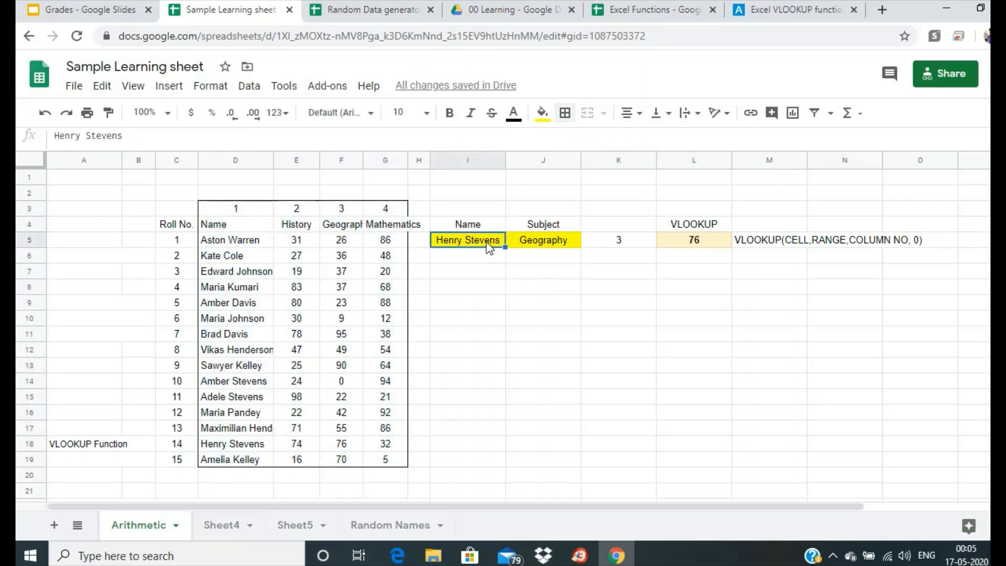
{"action": "type", "text": "Kate C"}
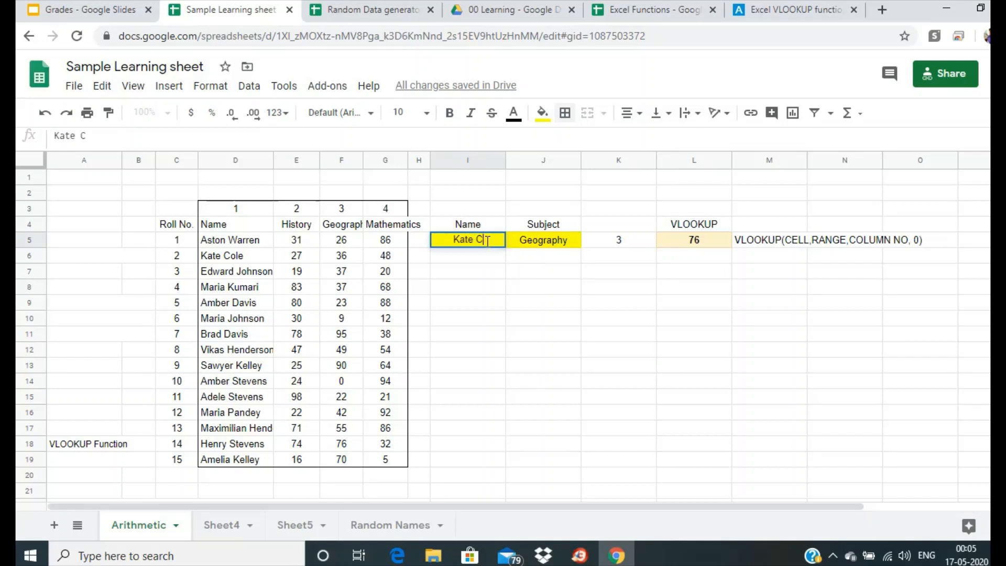
{"action": "type", "text": "ole"}
{"action": "key", "text": "Return"}
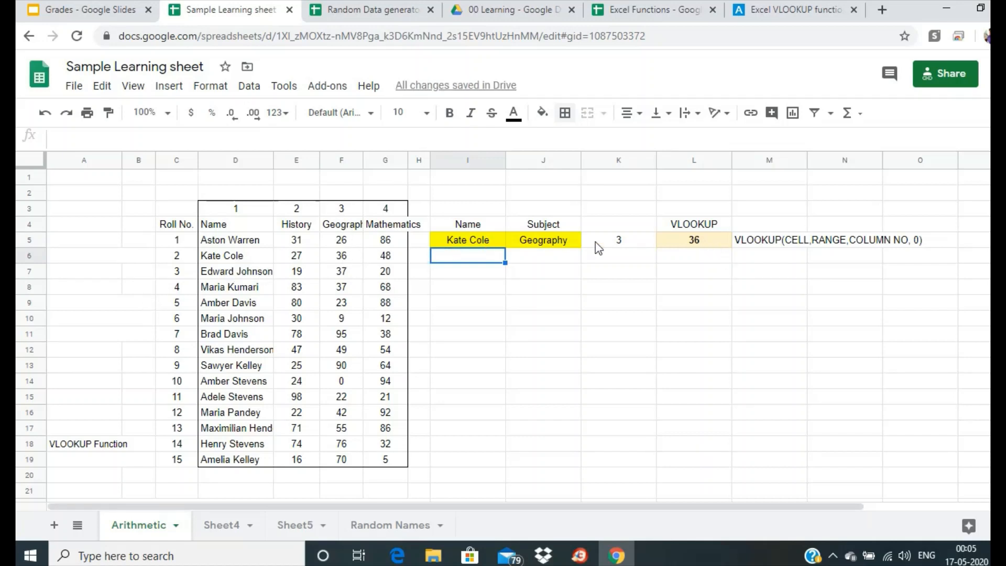
{"action": "left_click", "coordinate": [565, 246]}
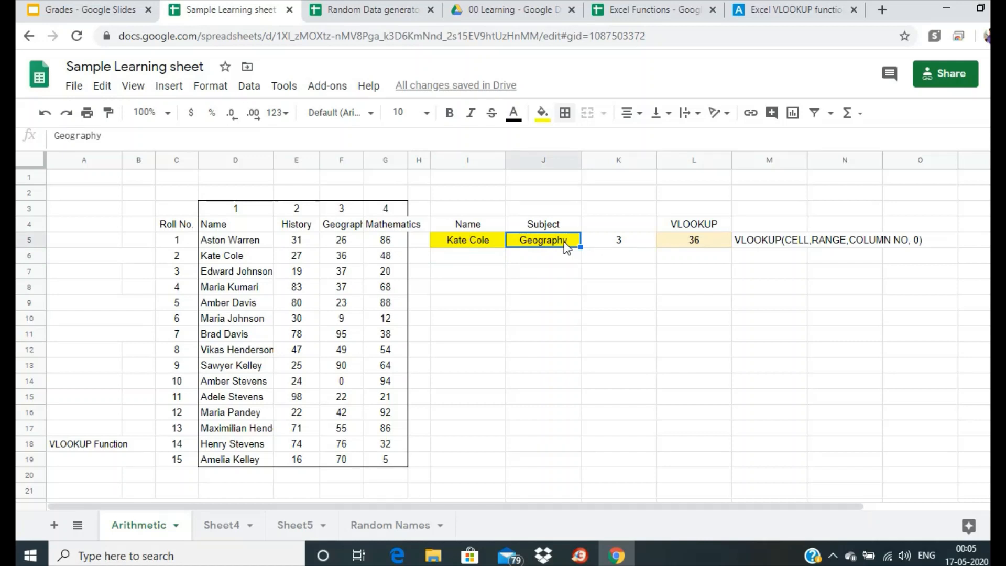
{"action": "type", "text": "History"}
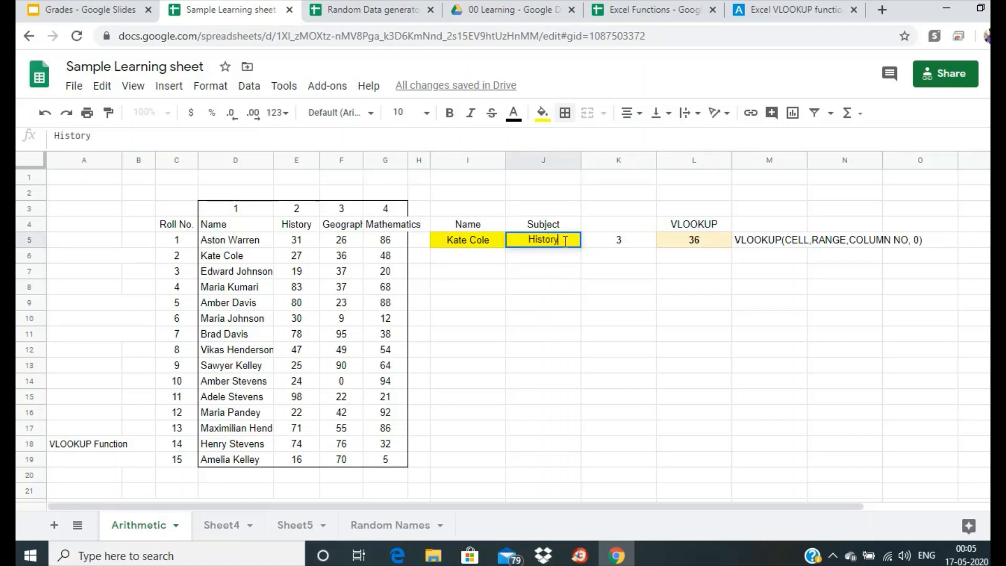
{"action": "key", "text": "Return"}
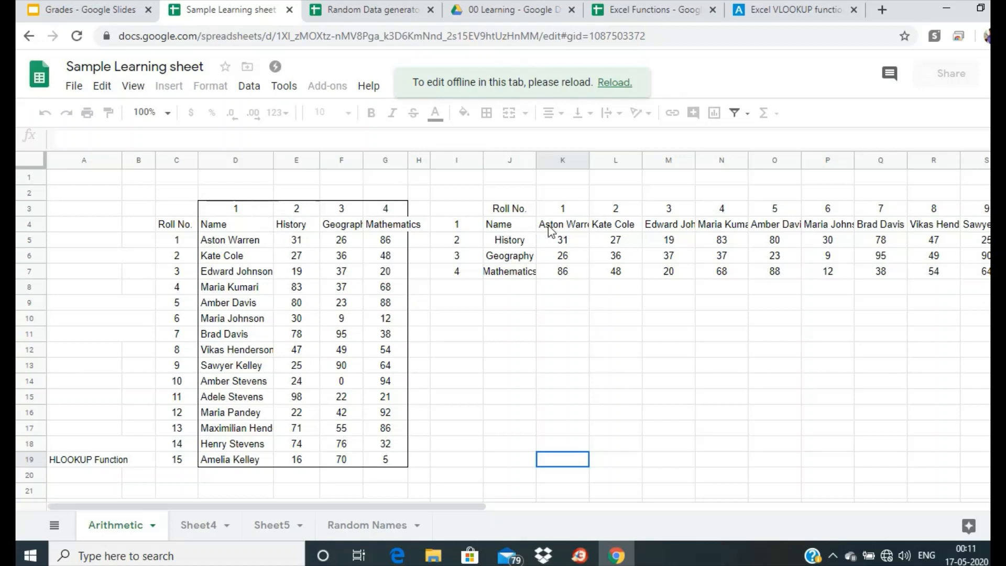
Step: Examine the transposed marks table and the syntax note beside the HLOOKUP result in AE5
{"action": "left_click_drag", "start_coordinate": [473, 506], "coordinate": [546, 508]}
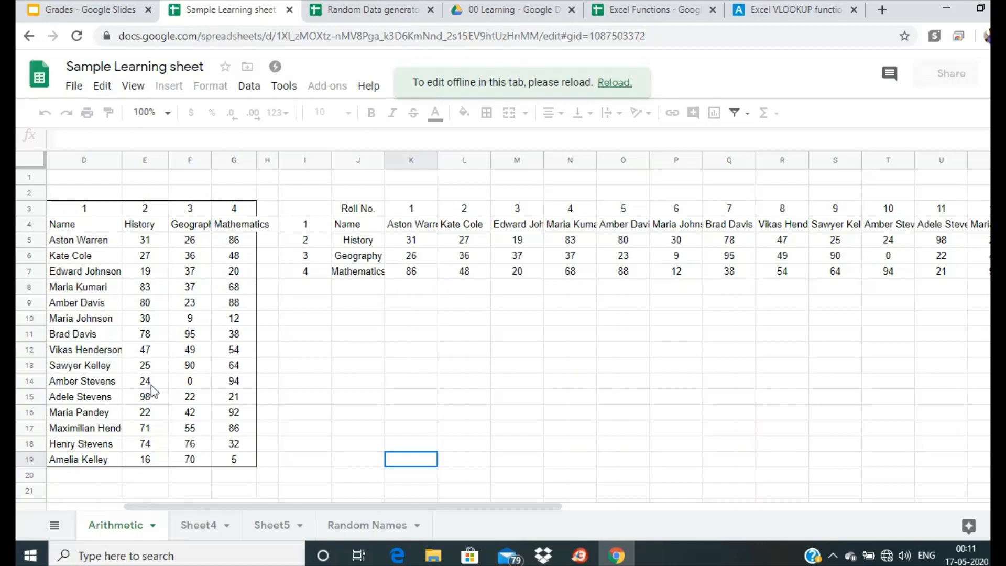
{"action": "left_click_drag", "start_coordinate": [455, 507], "coordinate": [785, 538]}
{"action": "left_click", "coordinate": [832, 241]}
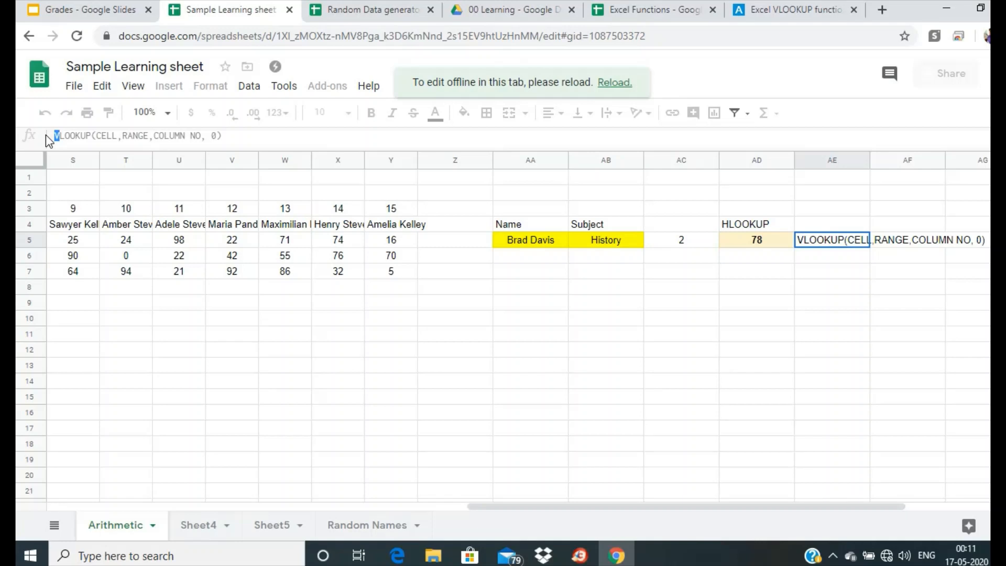
Step: Connect the computer to the Wi-Fi network AndroidAPSamsungJ7 2 and return to the sheet
{"action": "left_click", "coordinate": [891, 553]}
{"action": "left_click", "coordinate": [866, 147]}
{"action": "left_click", "coordinate": [956, 204]}
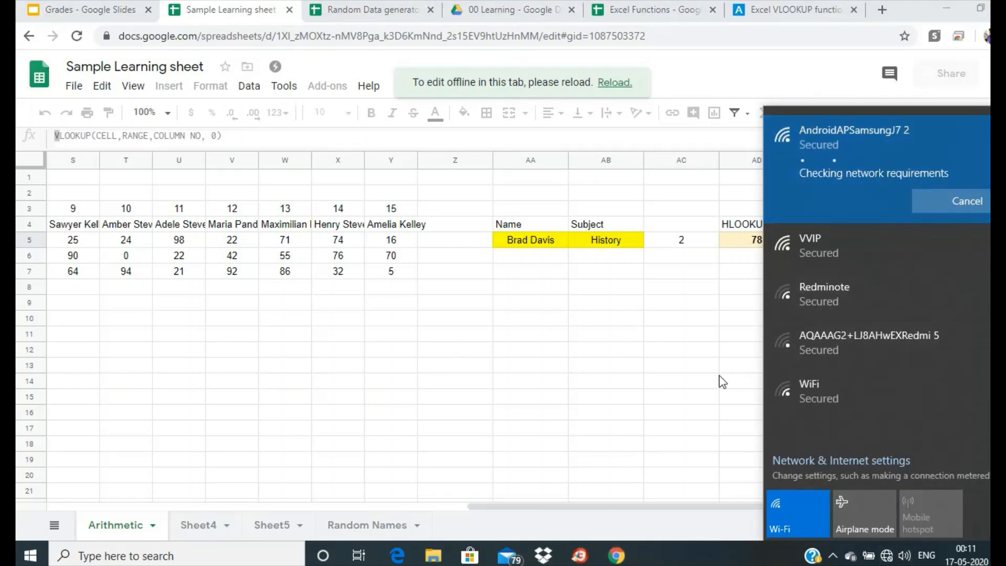
{"action": "left_click", "coordinate": [640, 418]}
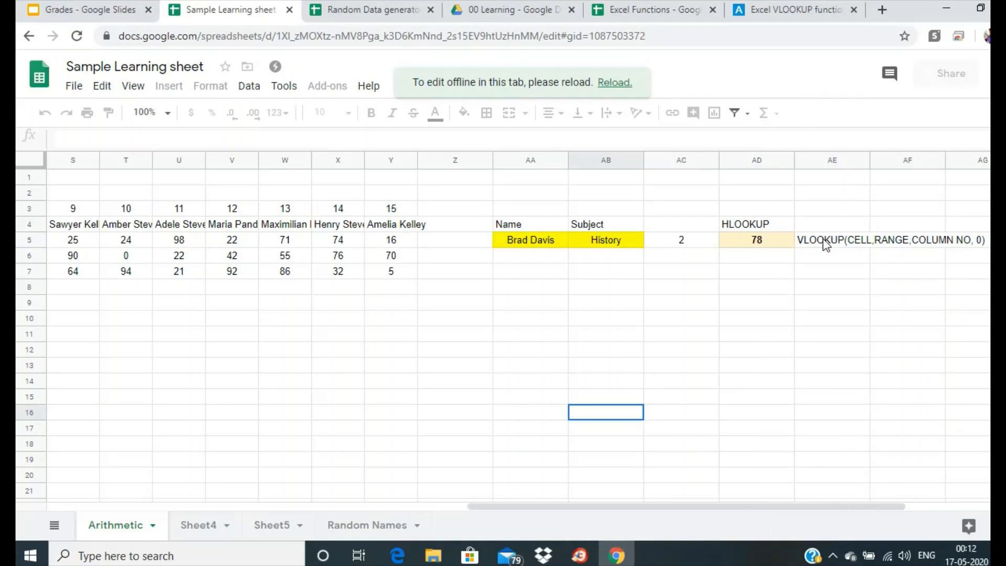
Step: Correct the syntax note in AE5 to read HLOOKUP(CELL,RANGE,ROW NO, 0)
{"action": "left_click", "coordinate": [825, 245]}
{"action": "left_click", "coordinate": [52, 136]}
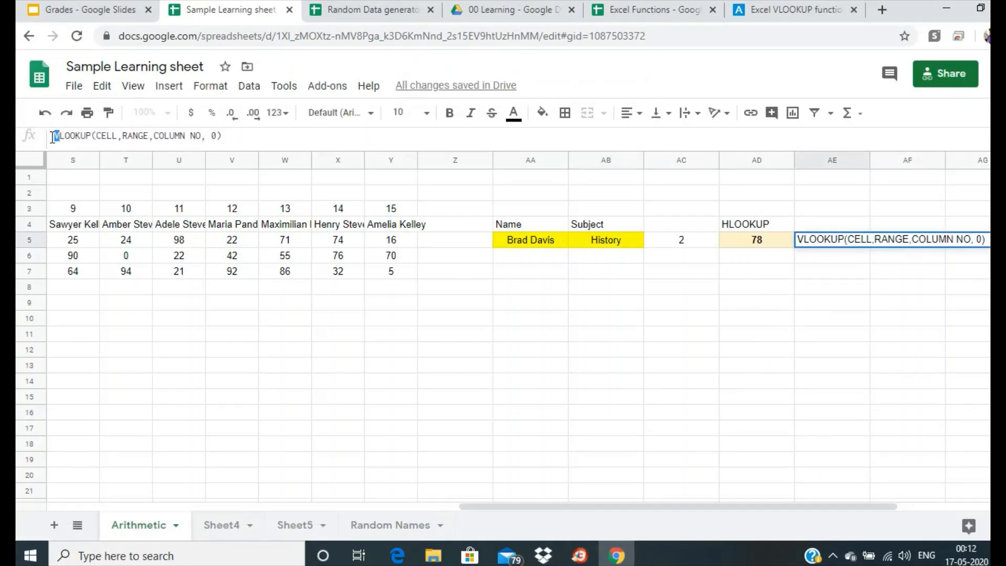
{"action": "type", "text": "H"}
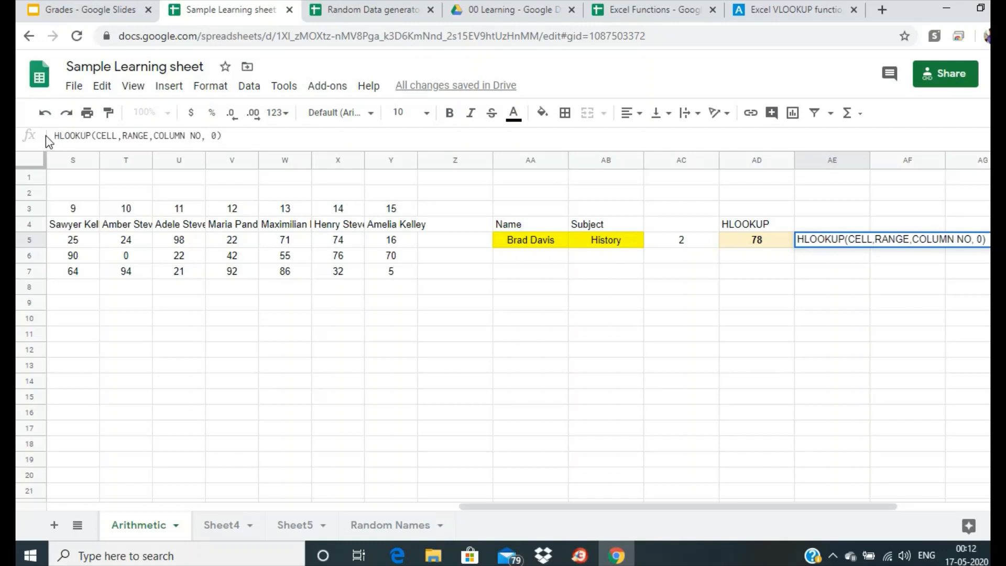
{"action": "key", "text": "Return"}
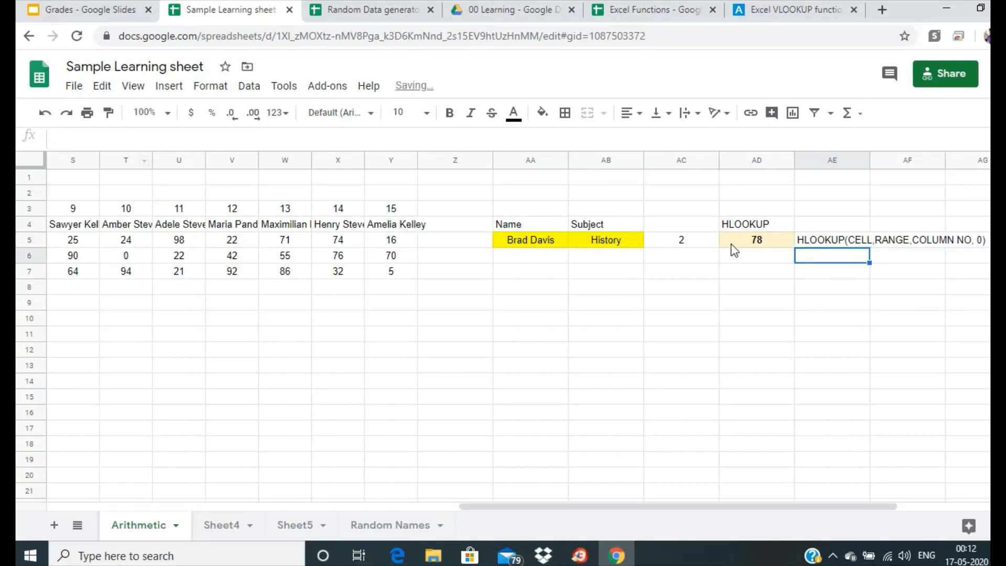
{"action": "left_click", "coordinate": [836, 243]}
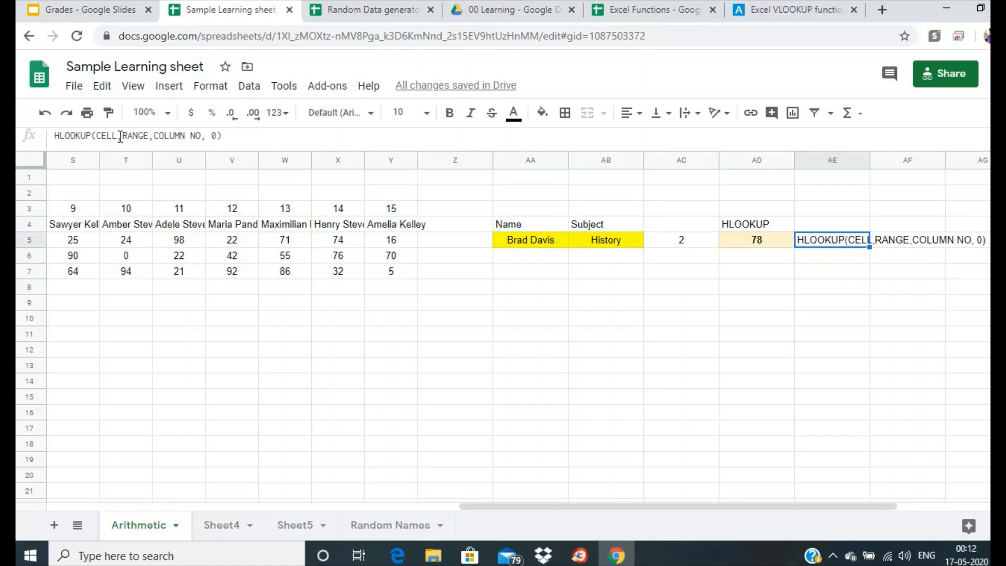
{"action": "left_click_drag", "start_coordinate": [204, 136], "coordinate": [155, 137]}
{"action": "type", "text": "ROW N"}
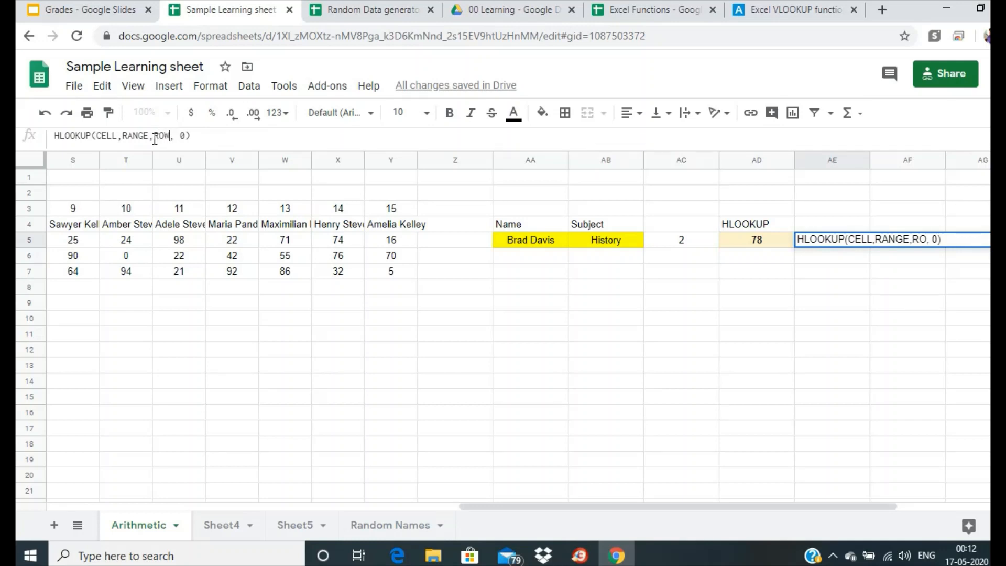
{"action": "type", "text": "O"}
{"action": "key", "text": "Return"}
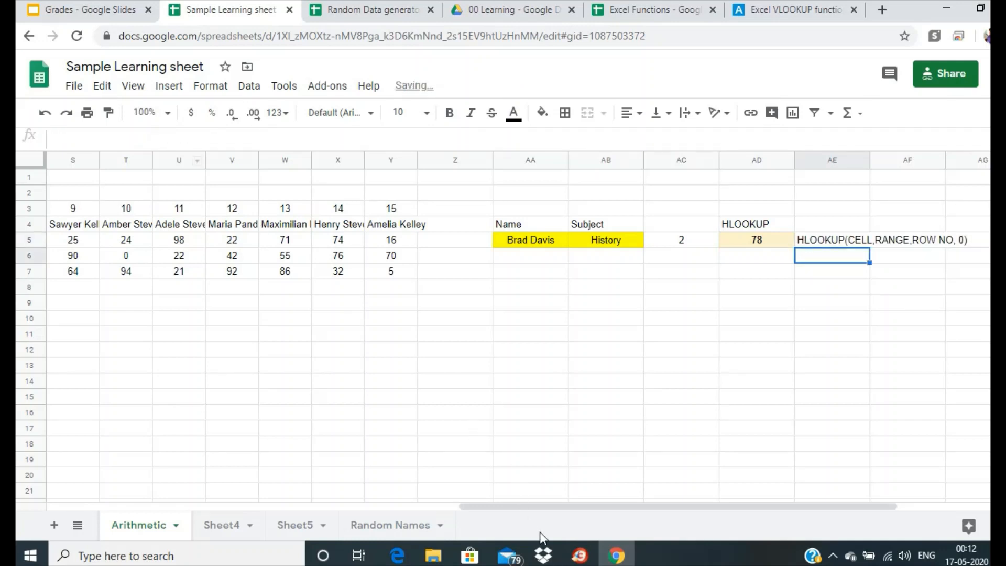
Step: Center-align the Name and Subject headers in AA4:AB4 above the HLOOKUP inputs
{"action": "left_click_drag", "start_coordinate": [561, 508], "coordinate": [542, 505]}
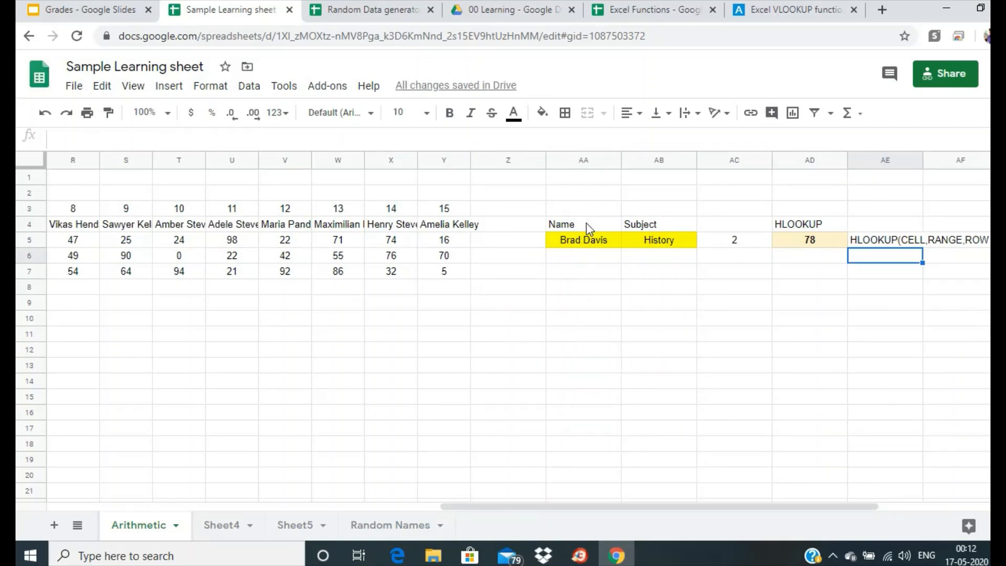
{"action": "left_click_drag", "start_coordinate": [588, 225], "coordinate": [637, 229]}
{"action": "left_click", "coordinate": [630, 113]}
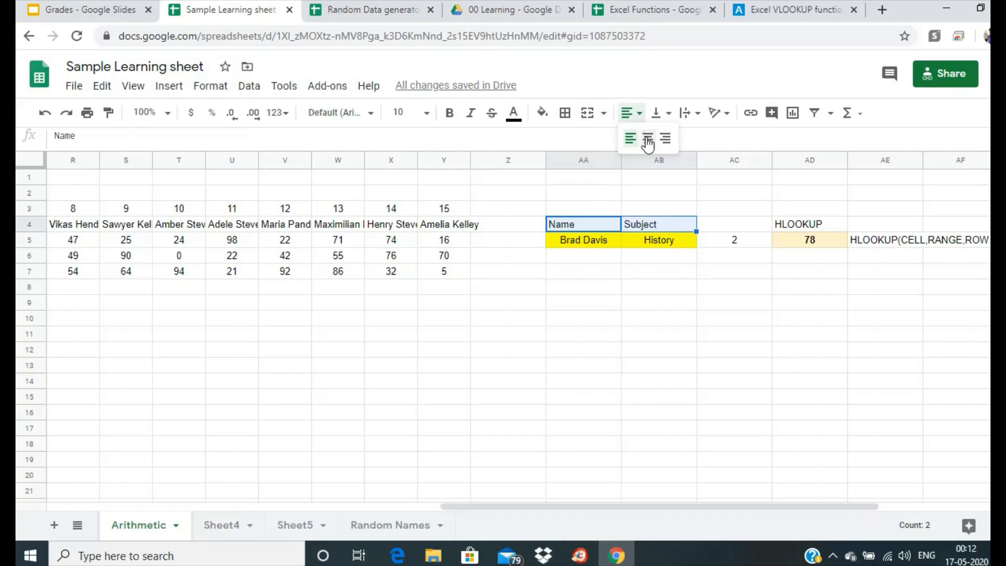
{"action": "left_click", "coordinate": [648, 137]}
{"action": "left_click", "coordinate": [598, 242]}
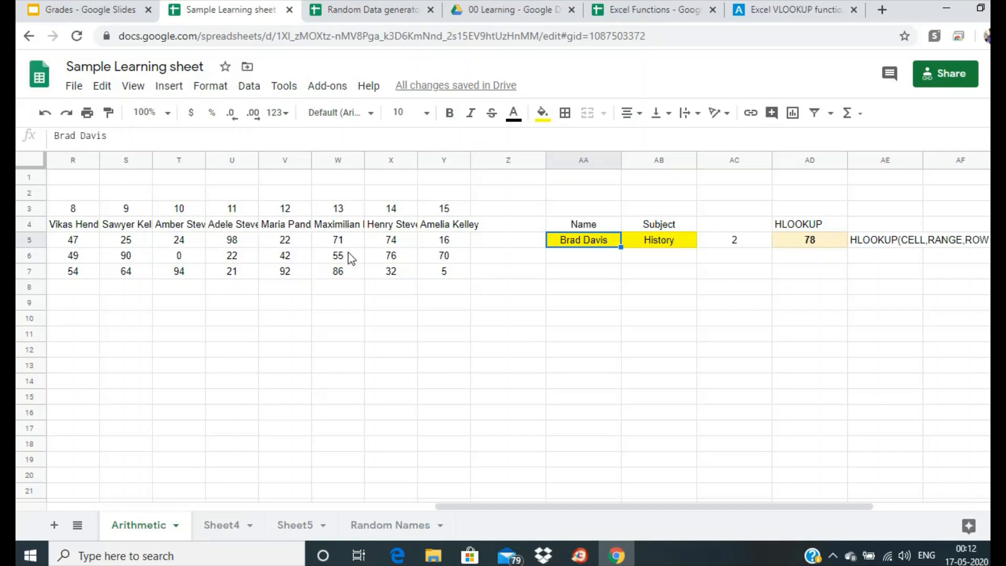
Step: Examine the HLOOKUP formula in AD5 against its input cells and the transposed marks table in I4:Y7
{"action": "left_click", "coordinate": [820, 243]}
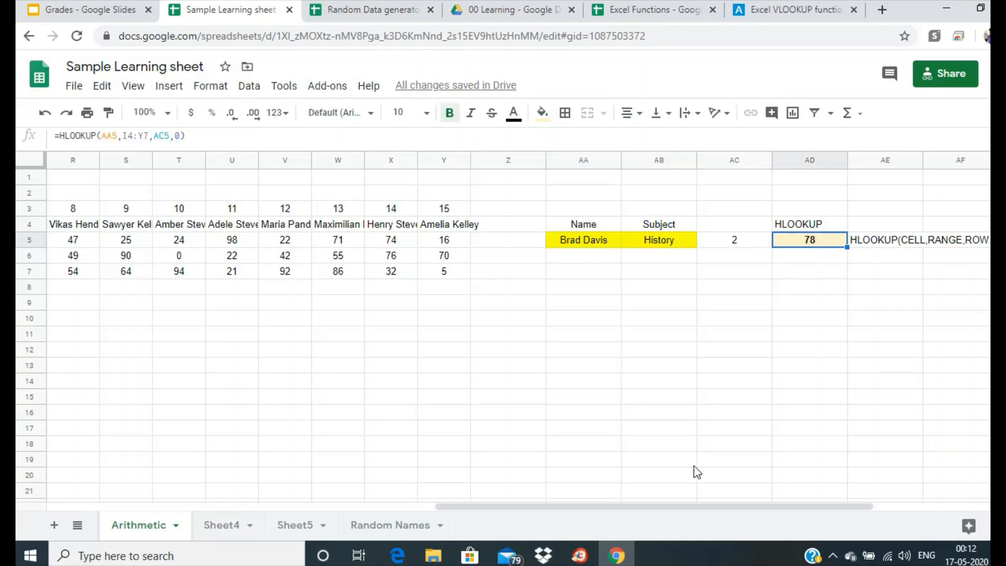
{"action": "left_click_drag", "start_coordinate": [688, 506], "coordinate": [669, 517]}
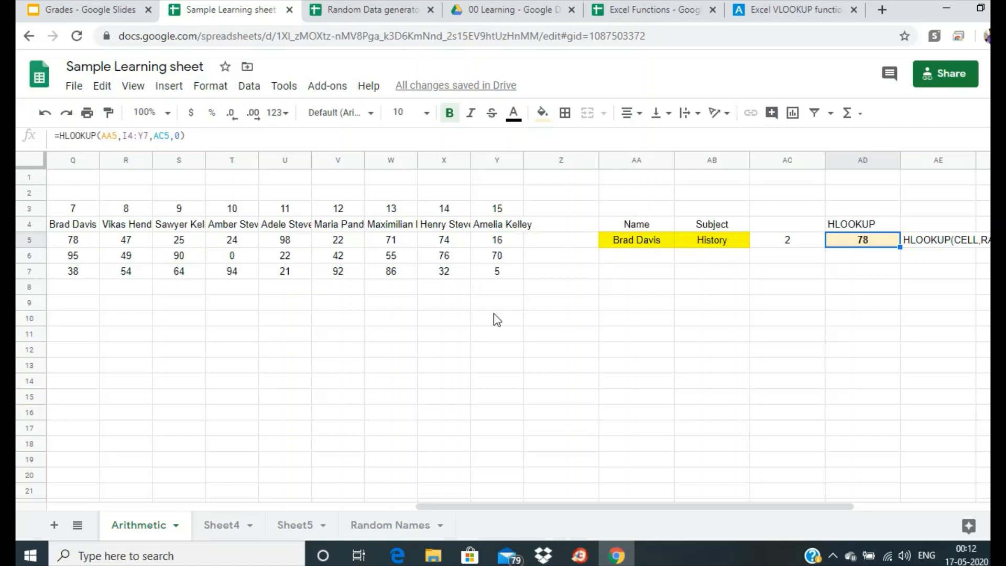
{"action": "left_click_drag", "start_coordinate": [502, 507], "coordinate": [321, 529]}
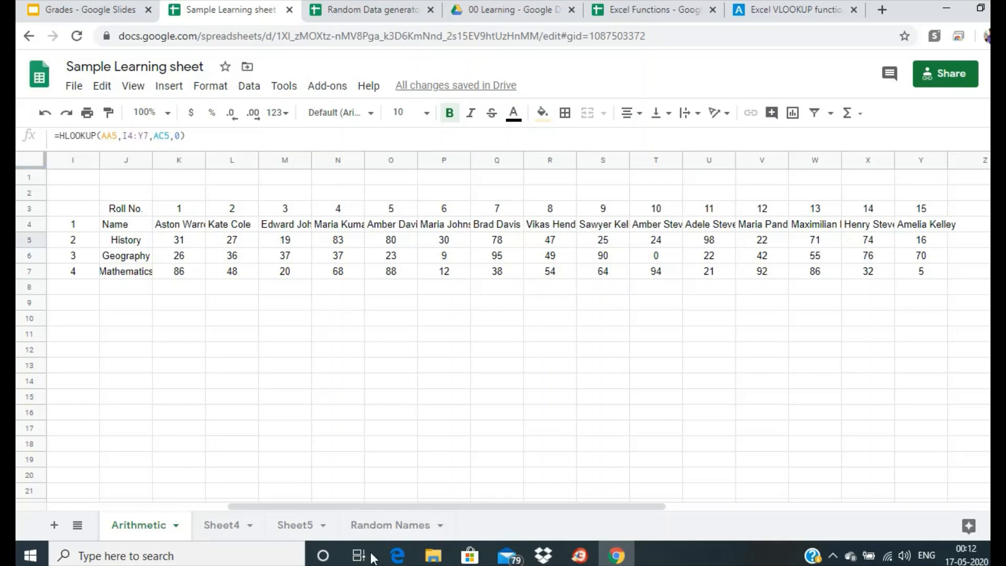
{"action": "left_click_drag", "start_coordinate": [367, 507], "coordinate": [566, 525]}
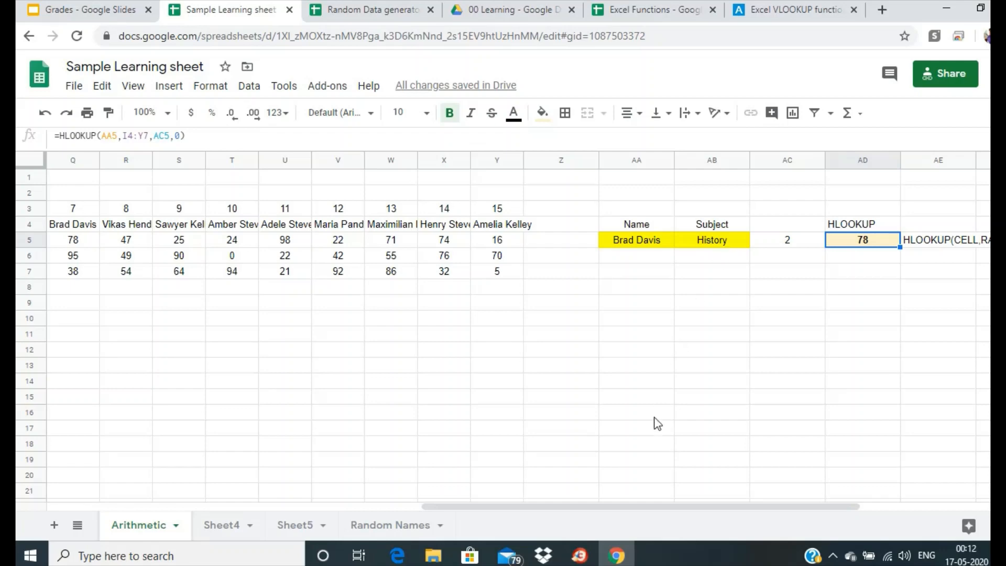
{"action": "left_click_drag", "start_coordinate": [644, 511], "coordinate": [334, 543]}
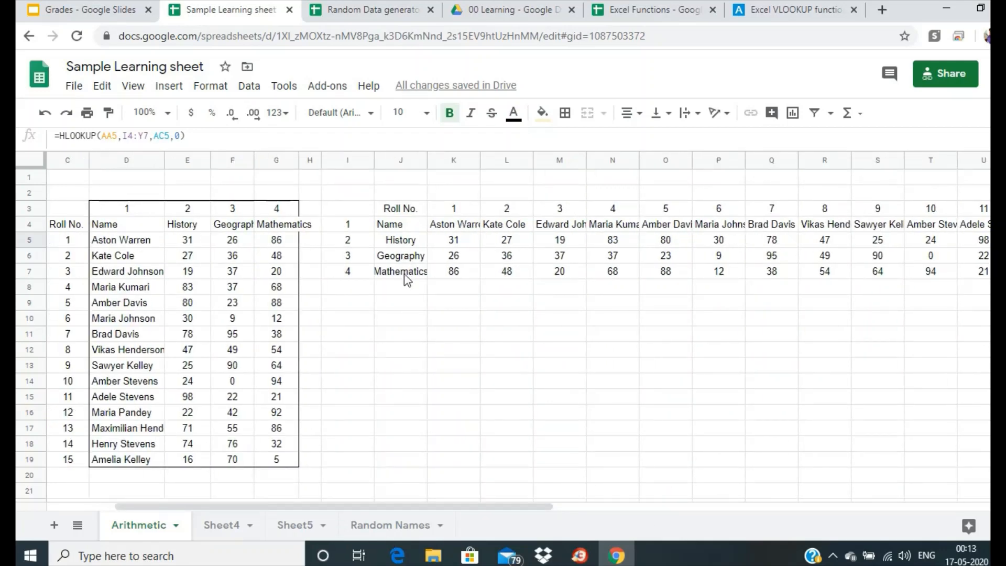
{"action": "left_click_drag", "start_coordinate": [420, 506], "coordinate": [697, 523]}
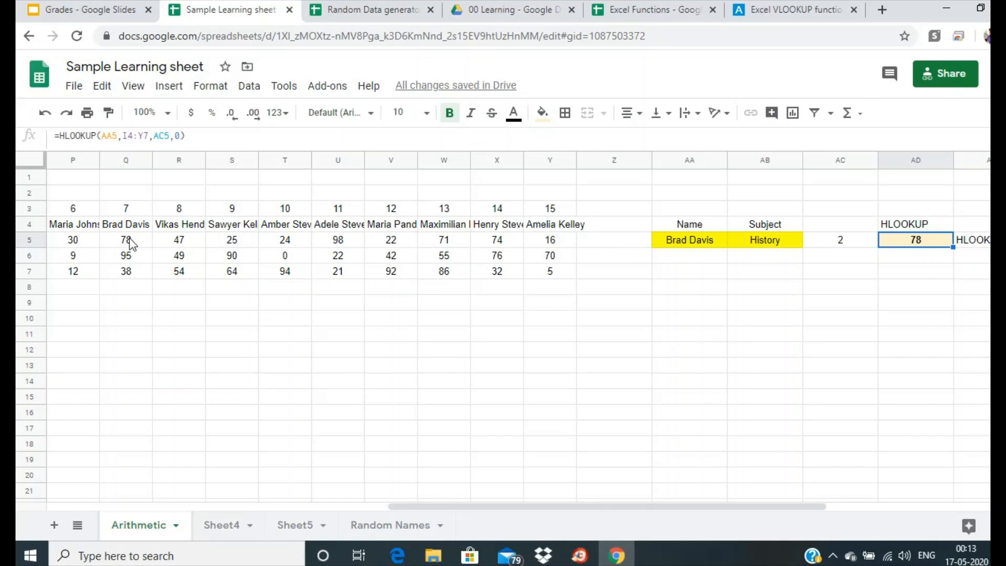
Step: Change the HLOOKUP subject in AB5 to gEOGRAPHY
{"action": "left_click", "coordinate": [756, 242]}
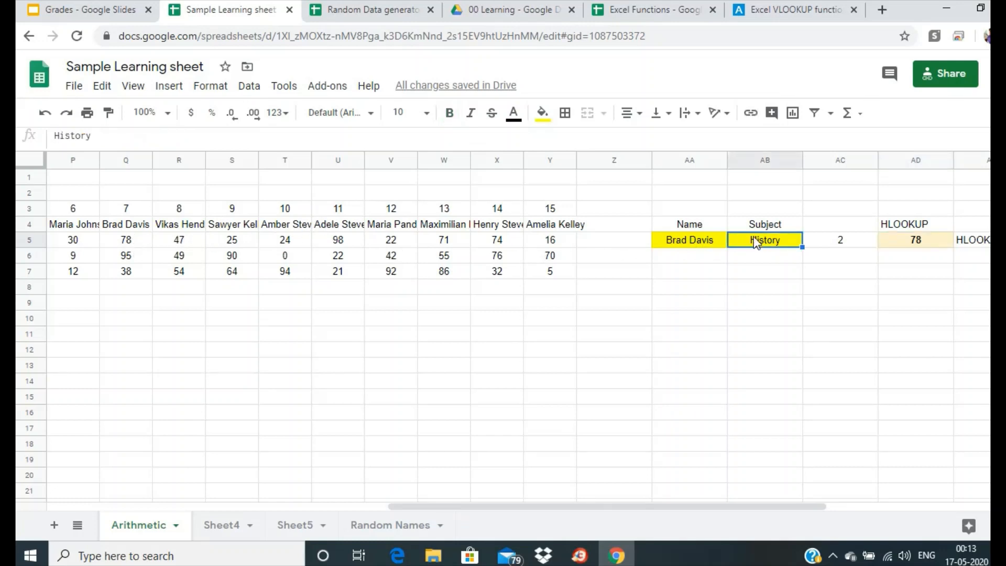
{"action": "type", "text": "gEOGRAPHY"}
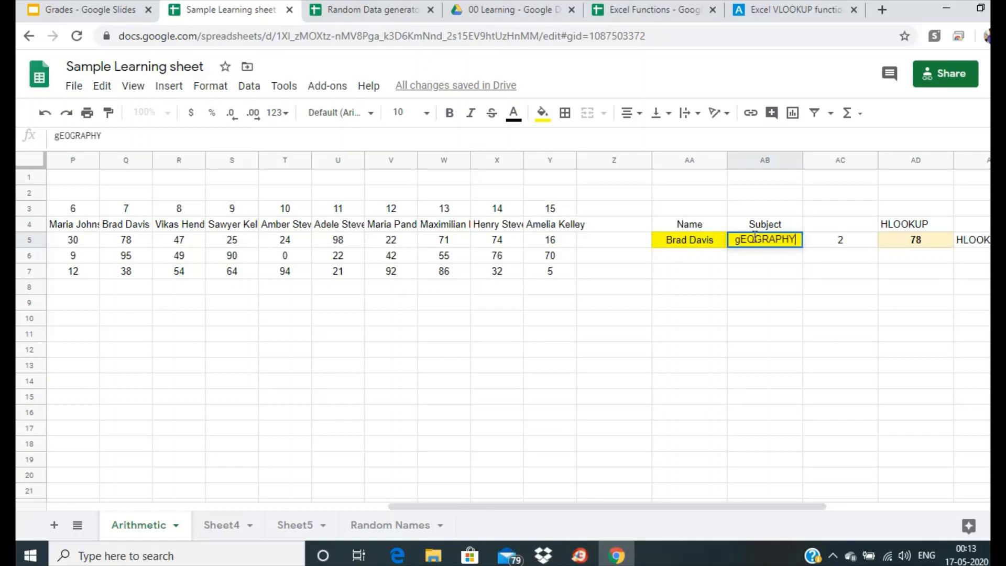
{"action": "key", "text": "Return"}
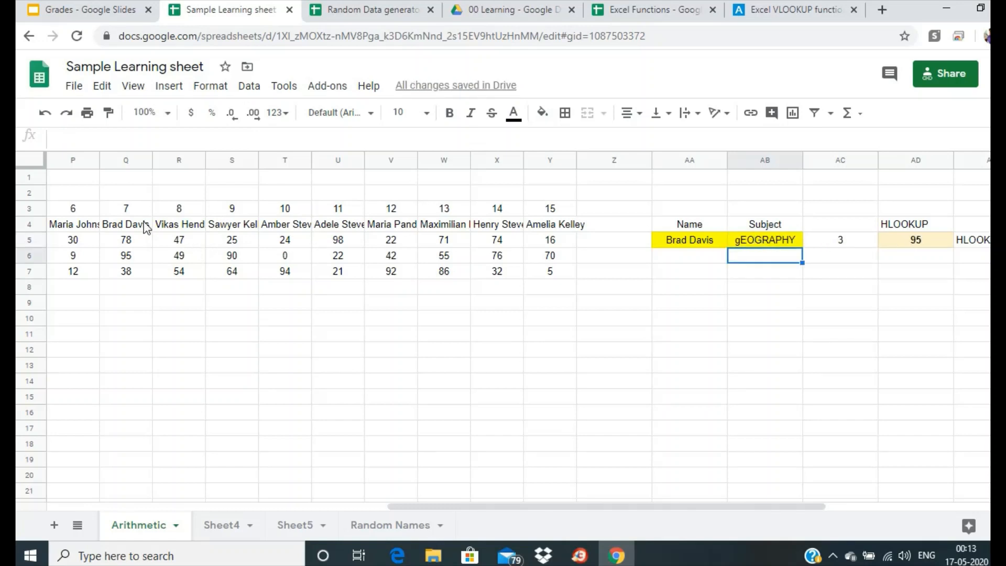
{"action": "left_click", "coordinate": [741, 244]}
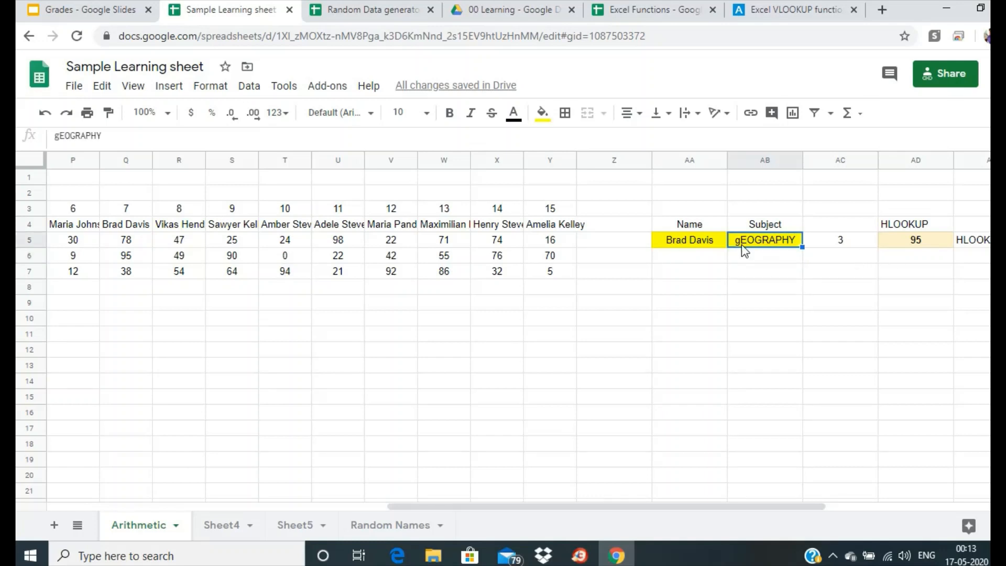
Step: Replace the HLOOKUP name in AA5 with the full name of the student with roll number 8
{"action": "left_click", "coordinate": [708, 246]}
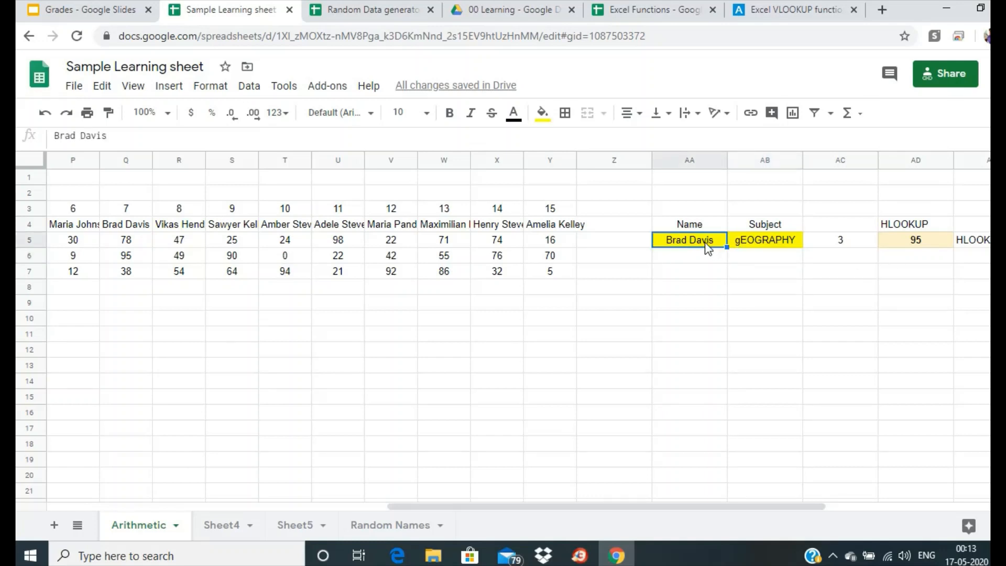
{"action": "type", "text": "Vikas"}
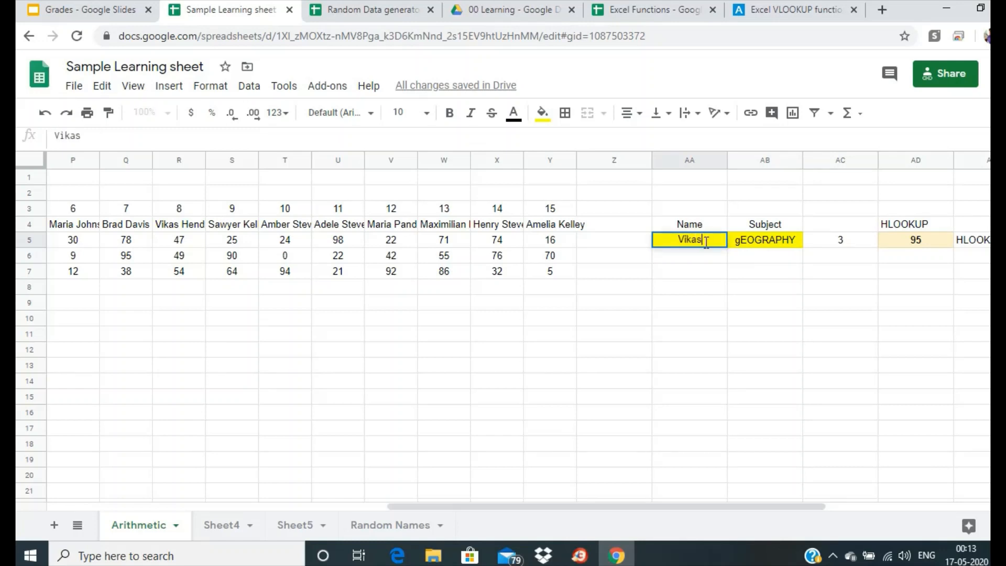
{"action": "type", "text": " Hen"}
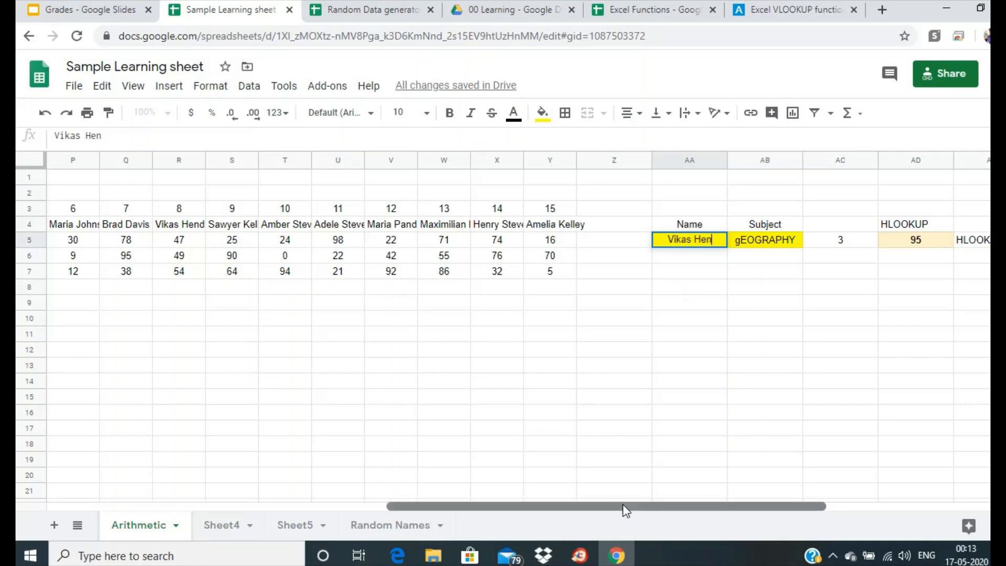
{"action": "left_click_drag", "start_coordinate": [624, 508], "coordinate": [576, 522]}
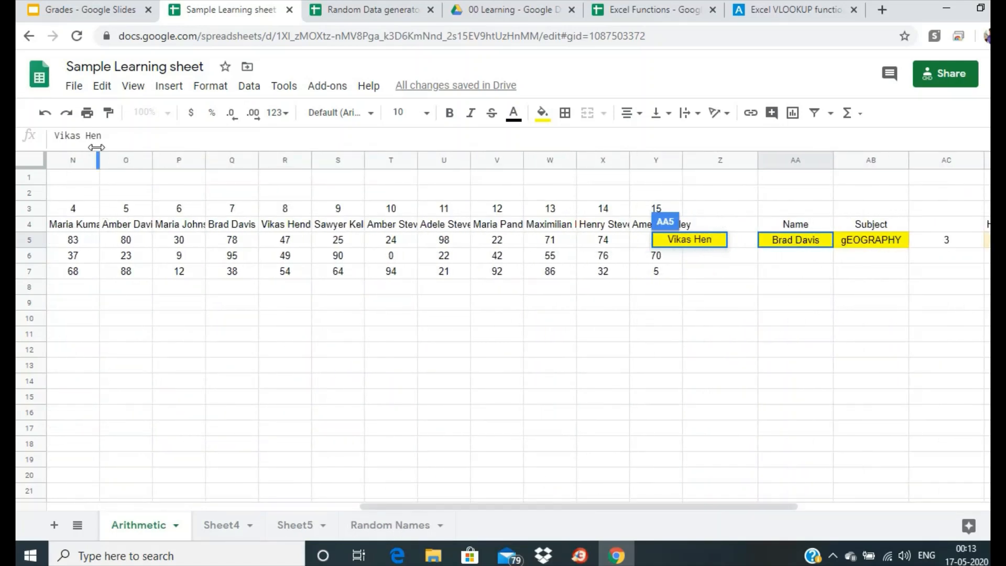
{"action": "type", "text": "derson"}
{"action": "key", "text": "Return"}
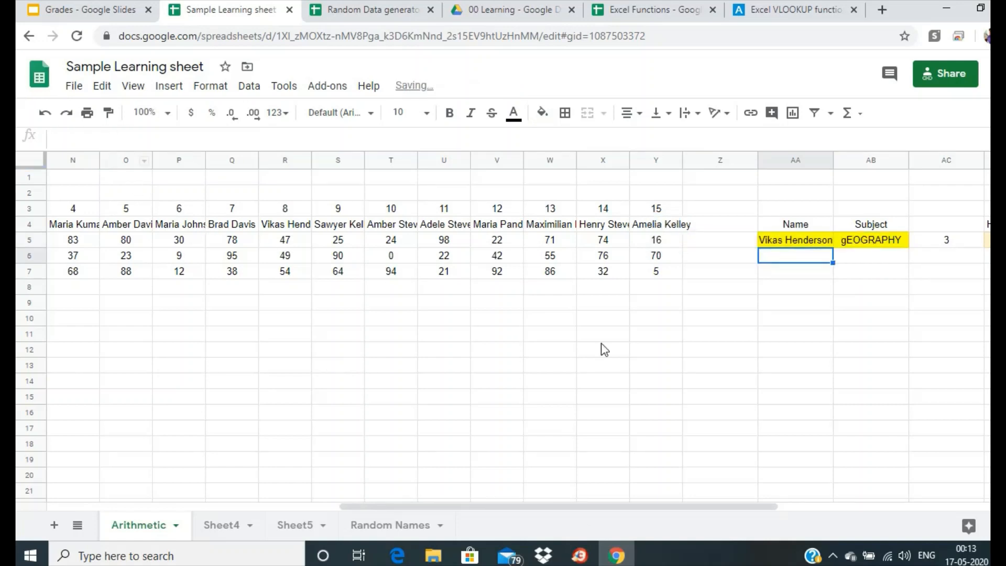
Step: Compare the Geography mark in R6 with the HLOOKUP result in AD5
{"action": "left_click", "coordinate": [293, 257]}
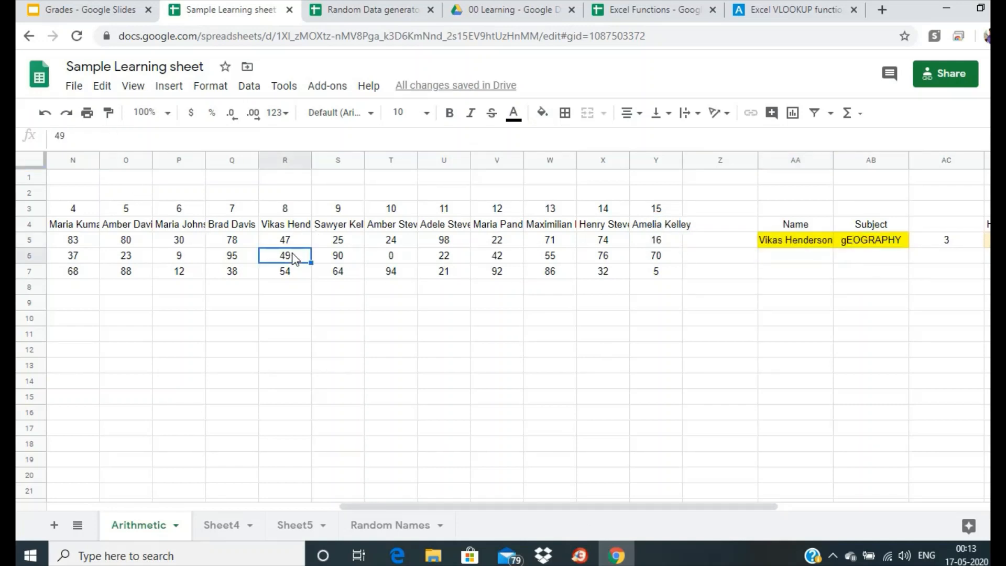
{"action": "left_click_drag", "start_coordinate": [707, 505], "coordinate": [786, 506]}
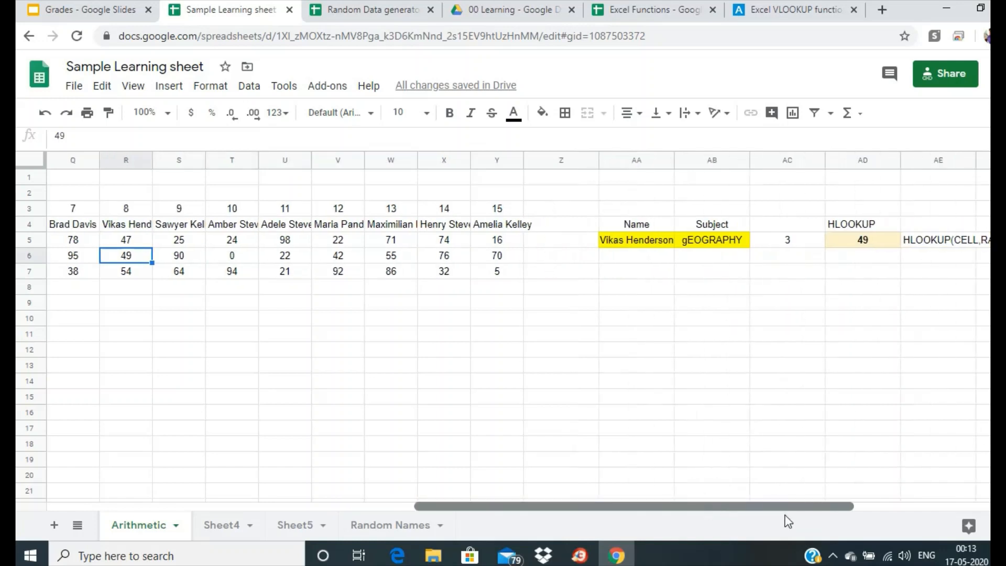
{"action": "left_click", "coordinate": [871, 243]}
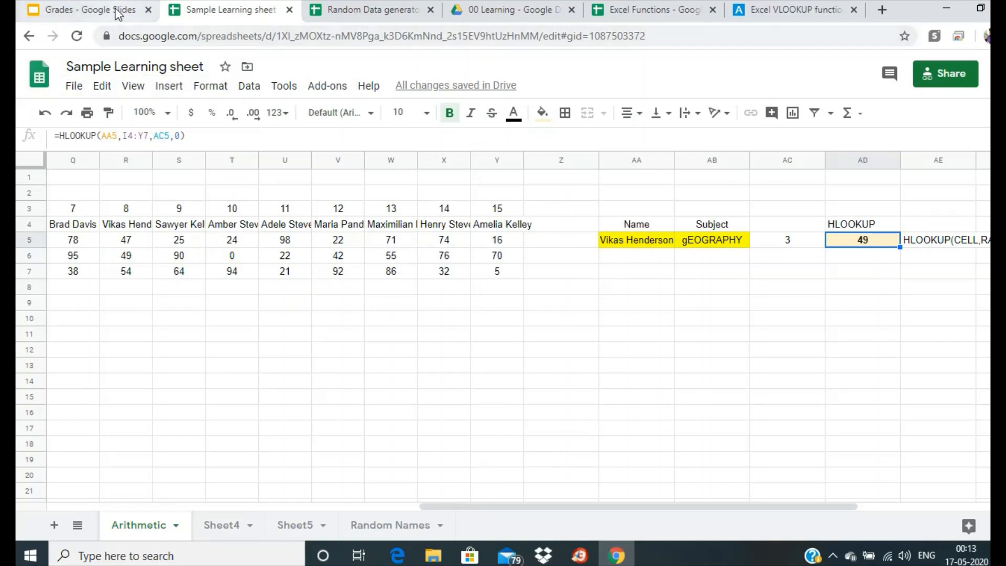
Step: Read the incentive project rules on slide 9 of the Grades presentation in Google Slides and return to the Sample Learning sheet
{"action": "left_click", "coordinate": [119, 11]}
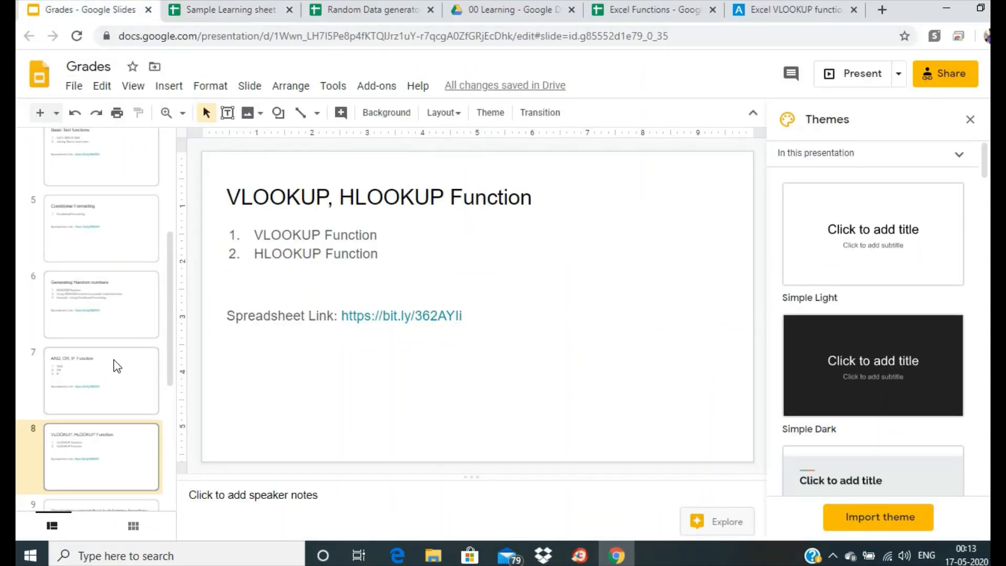
{"action": "key", "text": "Down"}
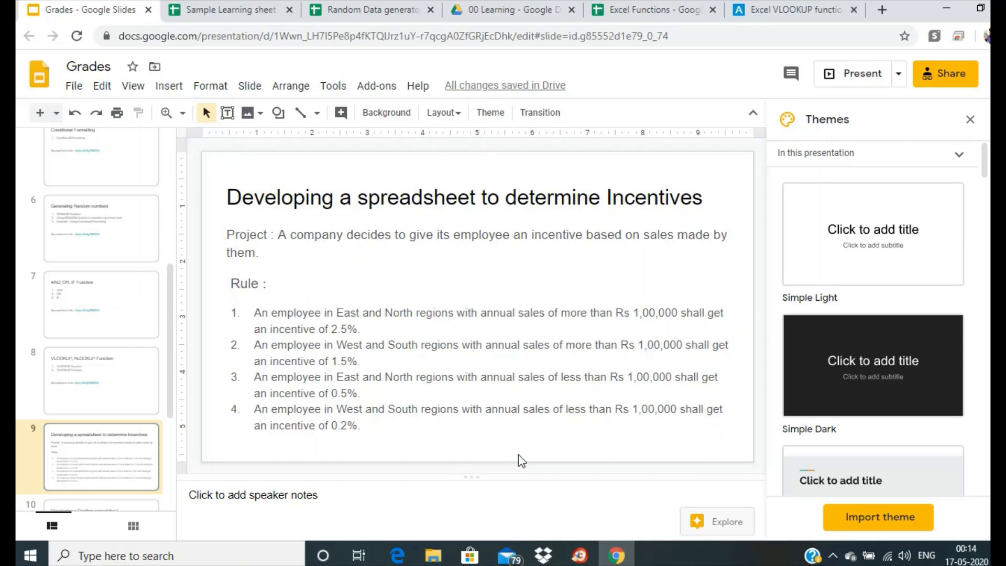
{"action": "key", "text": "ctrl+Tab"}
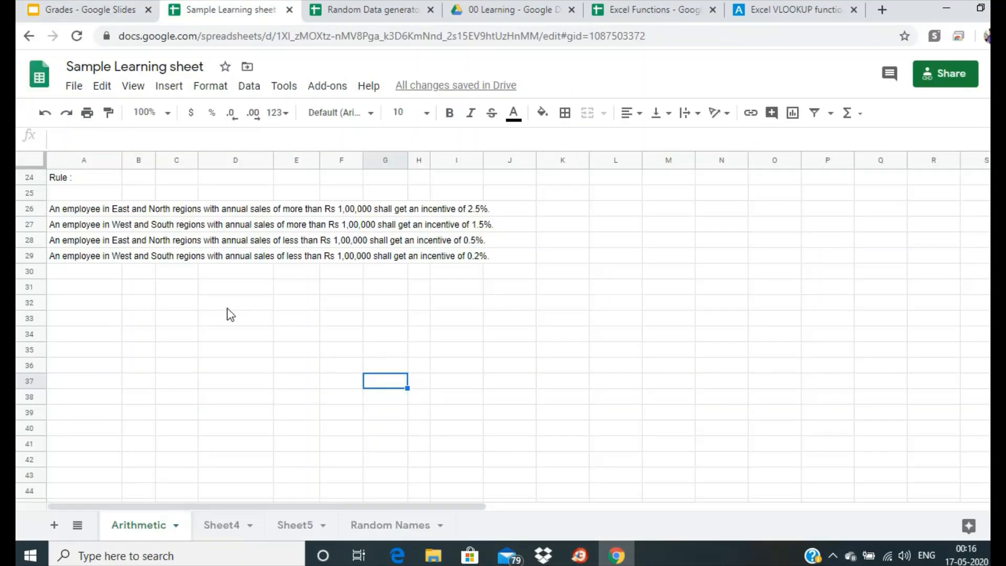
Step: Switch to the Random Data generator spreadsheet and copy the 15 full names in E4:E18
{"action": "left_click", "coordinate": [375, 15]}
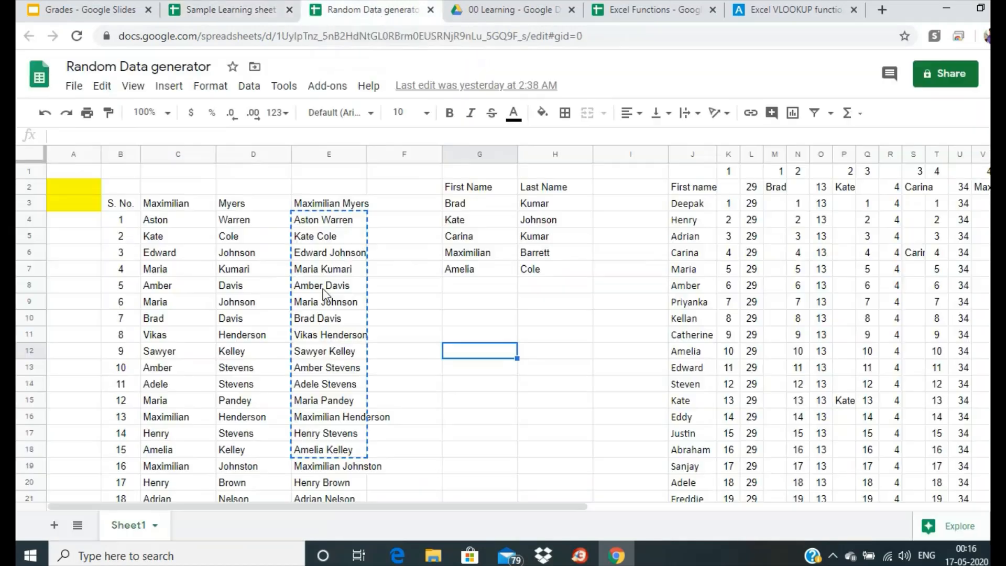
{"action": "left_click", "coordinate": [321, 225]}
{"action": "left_click_drag", "start_coordinate": [321, 225], "coordinate": [318, 460]}
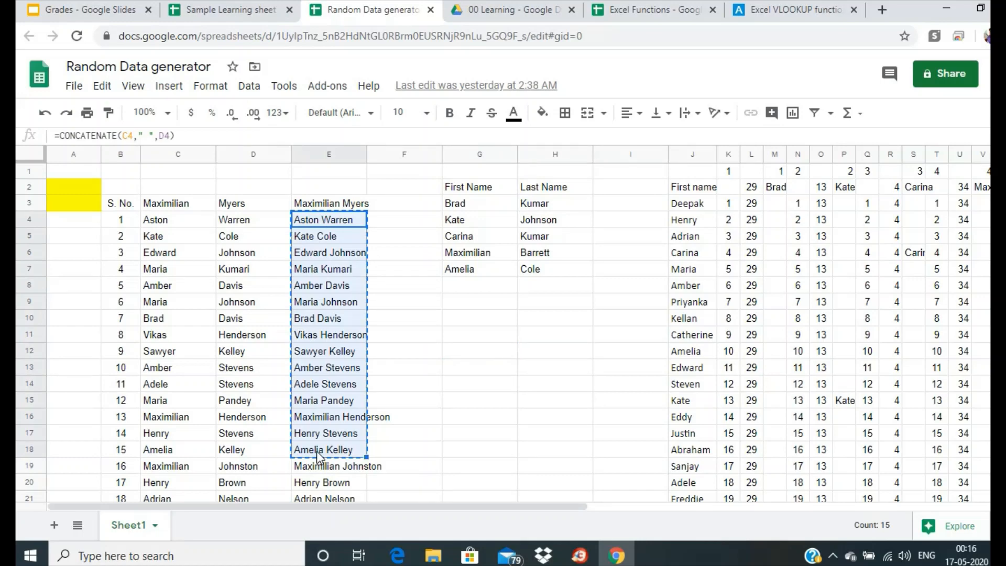
Step: Return to the Sample Learning sheet and paste the copied names as values only, starting in D32
{"action": "left_click", "coordinate": [226, 11]}
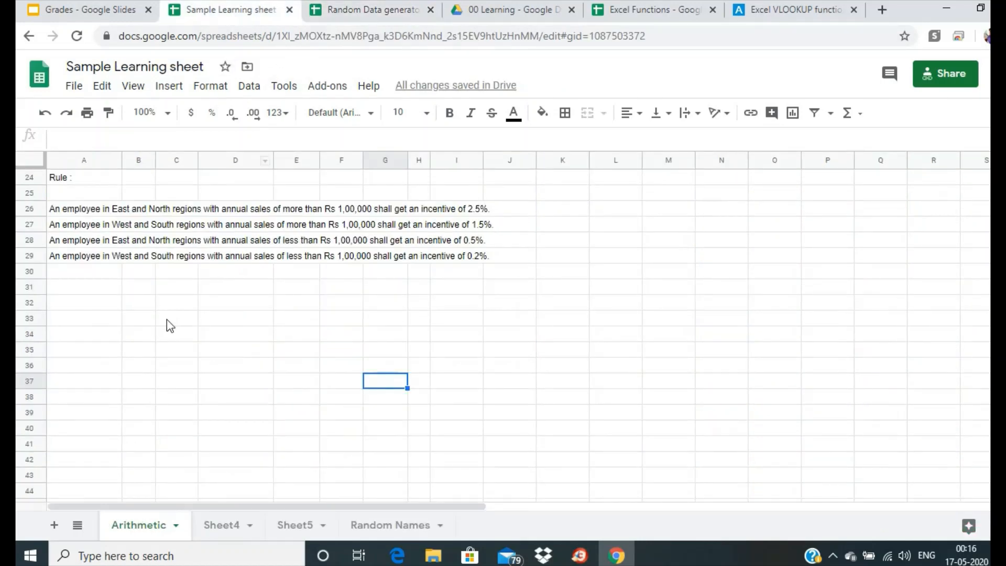
{"action": "left_click", "coordinate": [242, 308]}
{"action": "key", "text": "ctrl+v"}
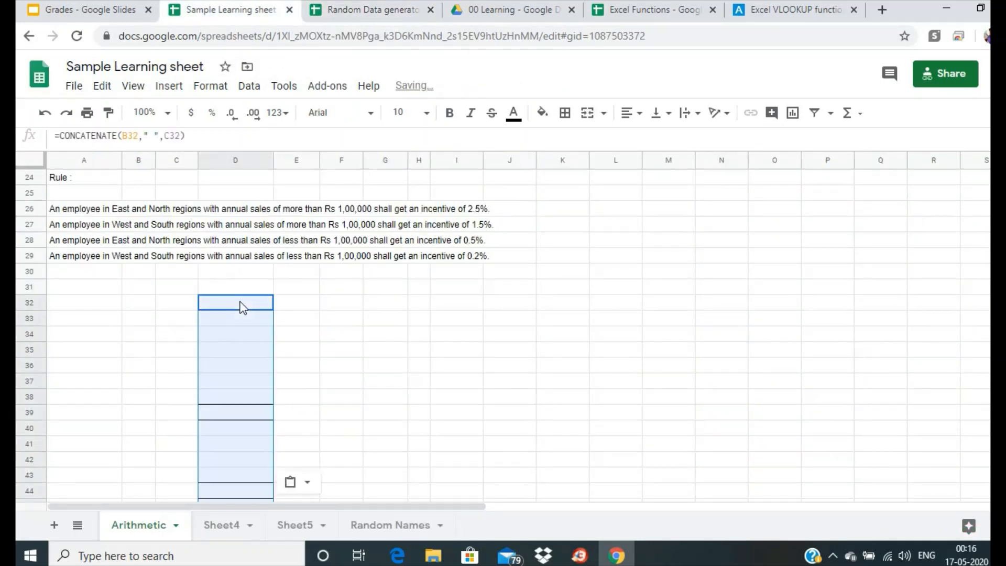
{"action": "right_click", "coordinate": [243, 308]}
{"action": "mouse_move", "coordinate": [296, 176]}
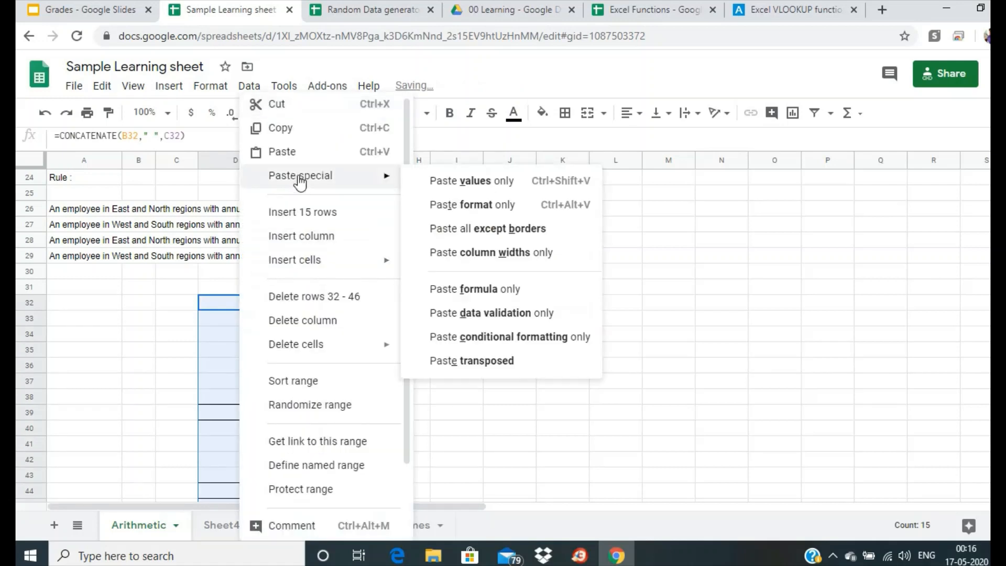
{"action": "left_click", "coordinate": [450, 180]}
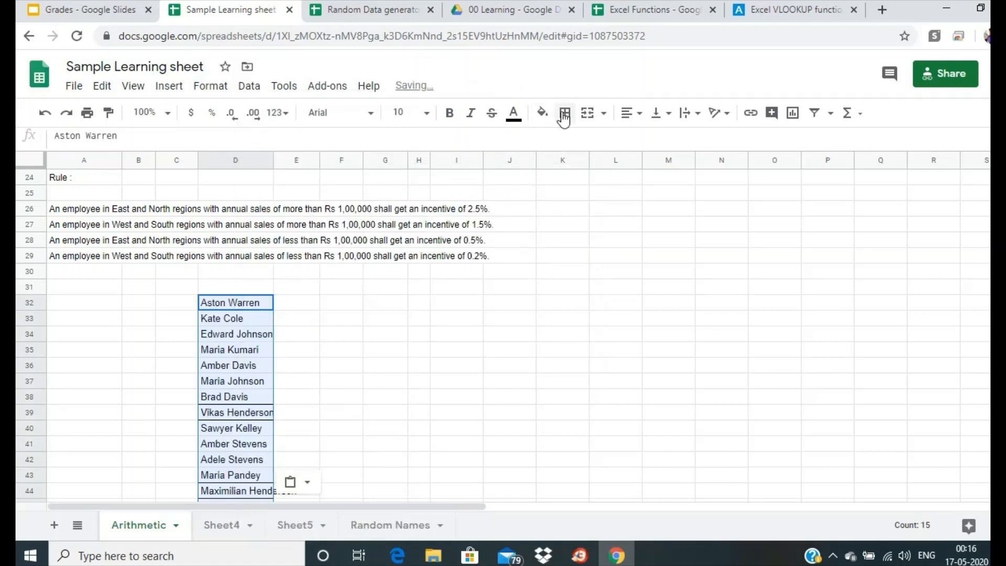
Step: Remove the cell borders from the pasted names in D32:D46
{"action": "left_click", "coordinate": [565, 113]}
{"action": "left_click", "coordinate": [652, 165]}
{"action": "left_click", "coordinate": [576, 302]}
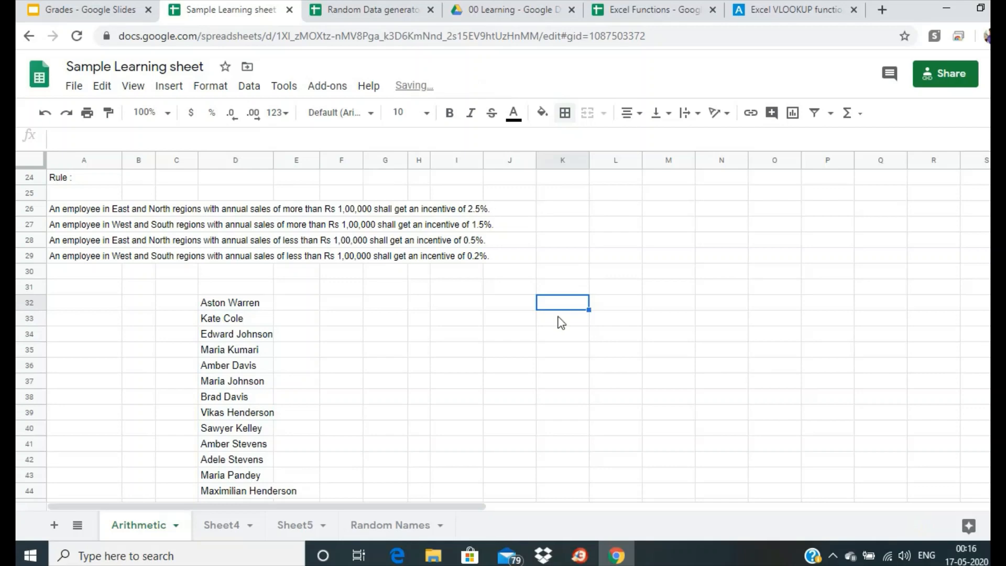
Step: Switch the spreadsheet to compact controls to give the grid more room
{"action": "scroll", "coordinate": [545, 330], "scroll_direction": "down", "scroll_amount": 1}
{"action": "left_click", "coordinate": [351, 261]}
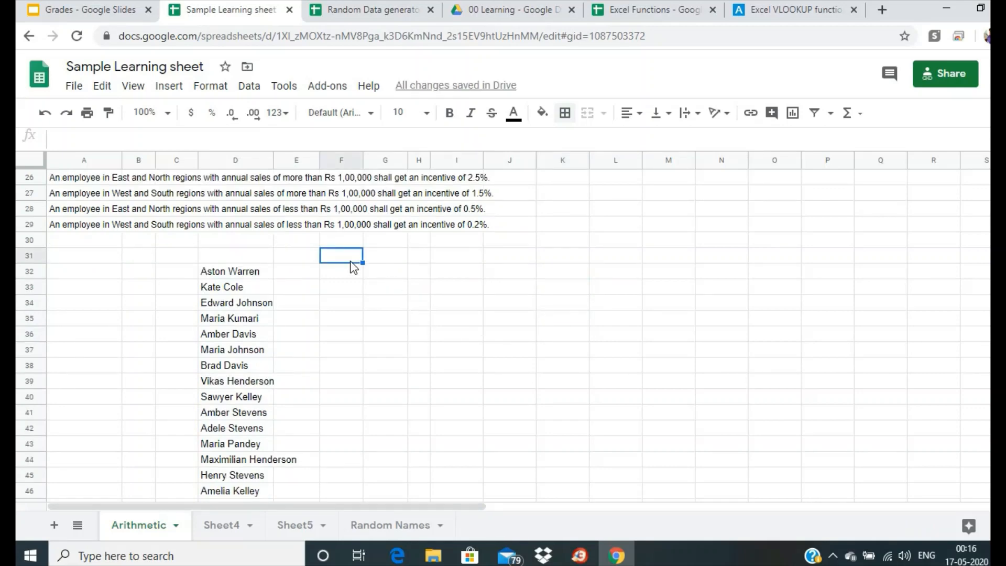
{"action": "key", "text": "ctrl+shift+f"}
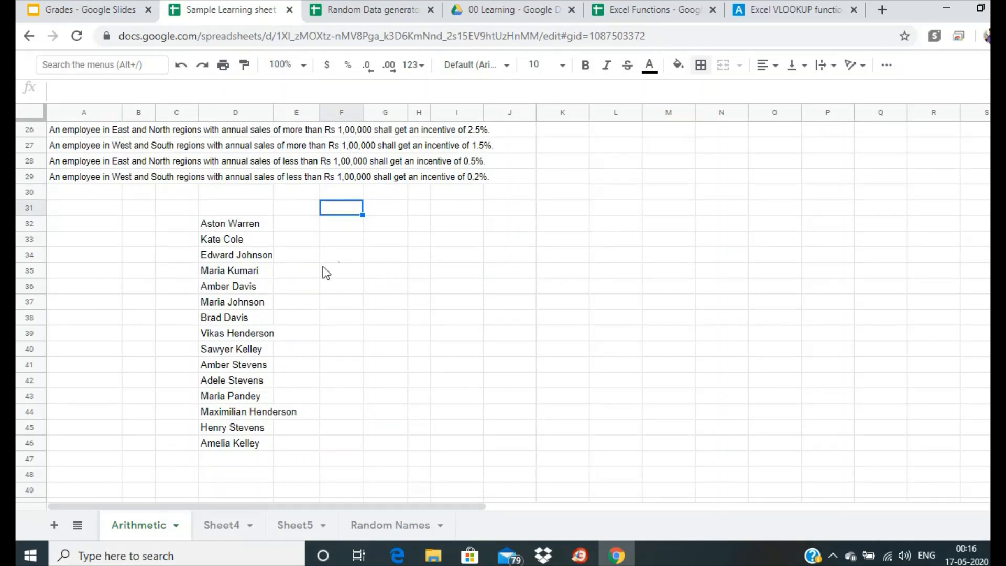
{"action": "left_click", "coordinate": [338, 262]}
Step: Enter the headers Region in F31 and Annual Sales in G31
{"action": "left_click", "coordinate": [339, 213]}
{"action": "type", "text": "Re"}
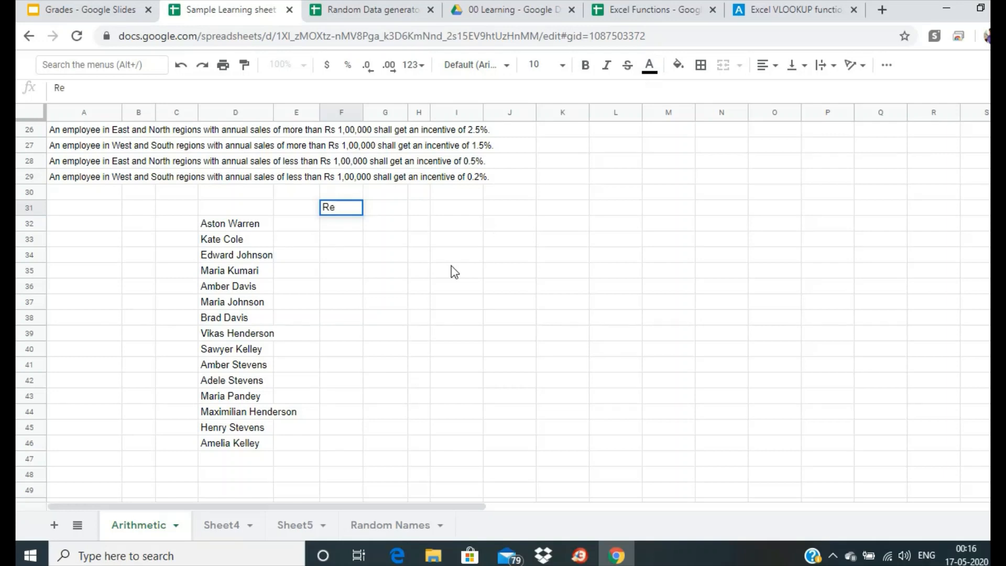
{"action": "type", "text": "gion"}
{"action": "key", "text": "Tab"}
{"action": "type", "text": "A"}
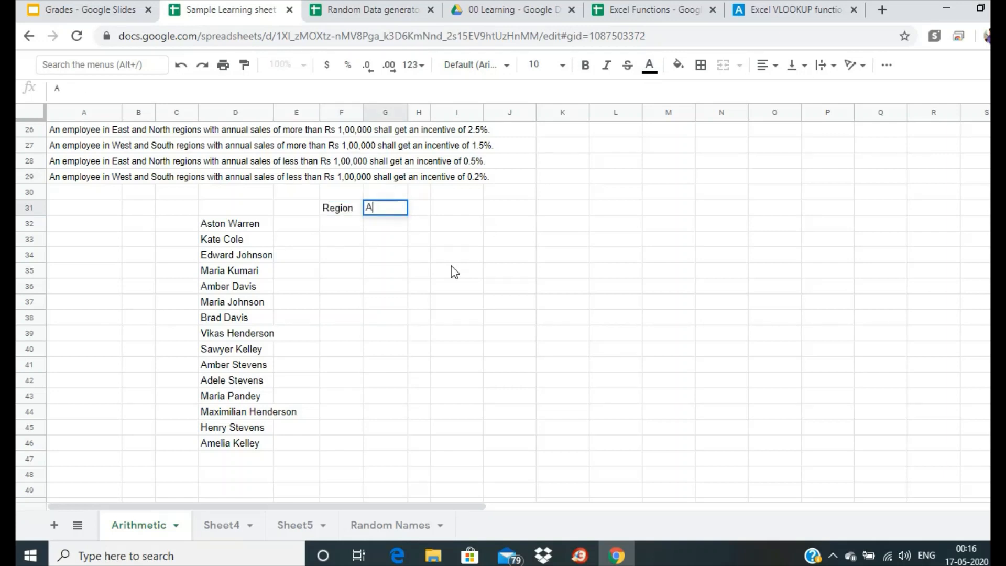
{"action": "type", "text": "nnual Sales"}
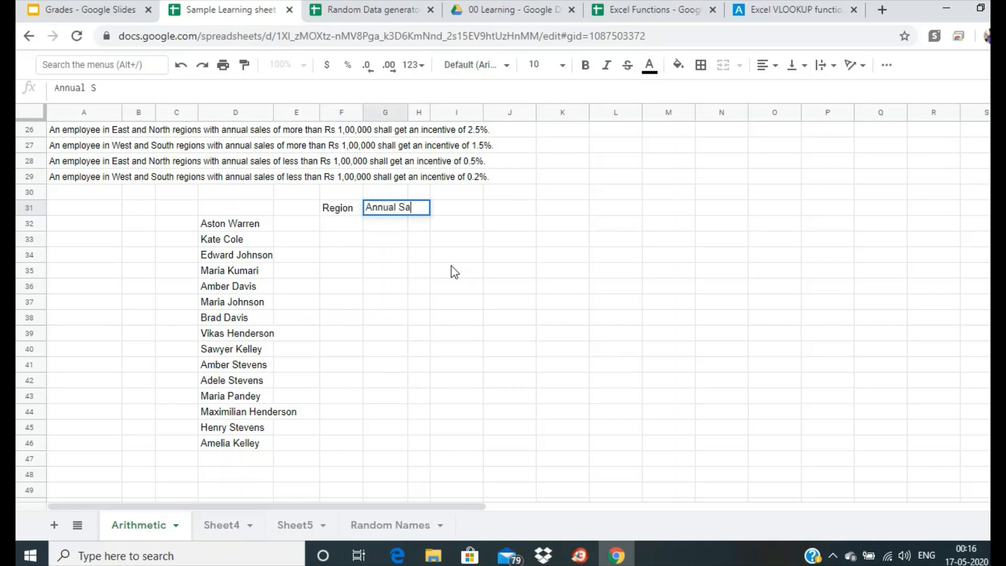
{"action": "key", "text": "Return"}
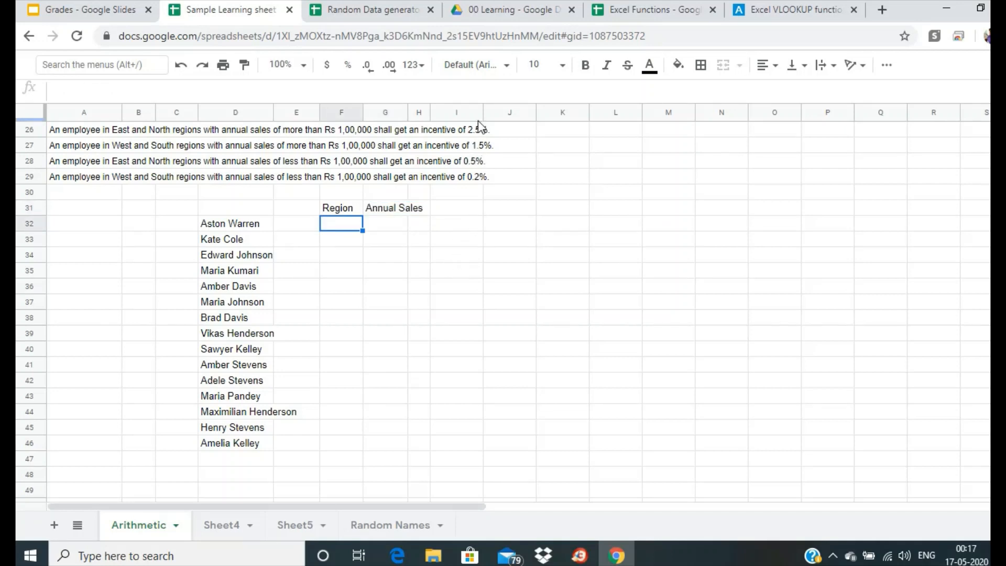
Step: Widen column I slightly and enter the header Incentive in I31
{"action": "left_click_drag", "start_coordinate": [482, 112], "coordinate": [504, 112]}
{"action": "left_click", "coordinate": [498, 213]}
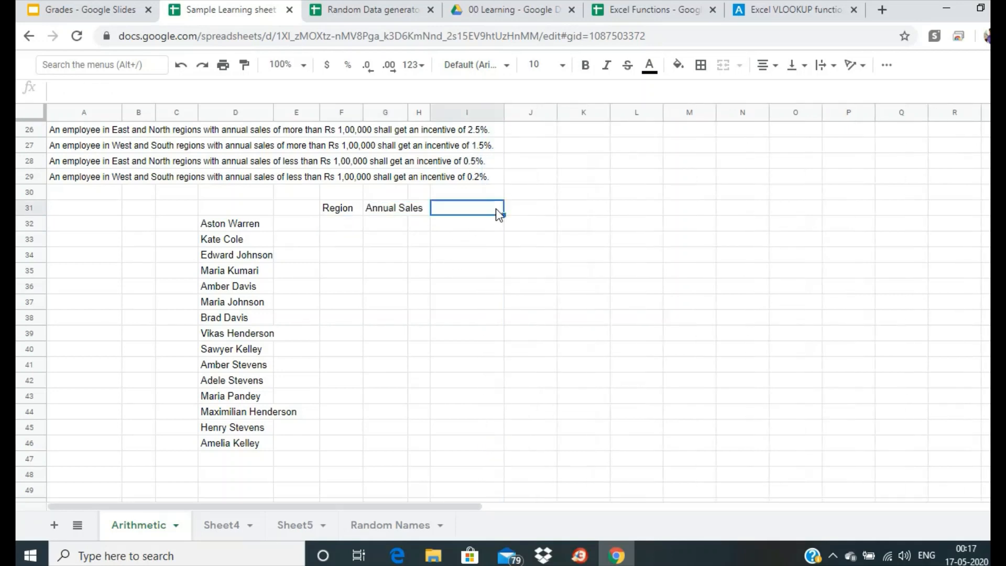
{"action": "type", "text": "Incentive"}
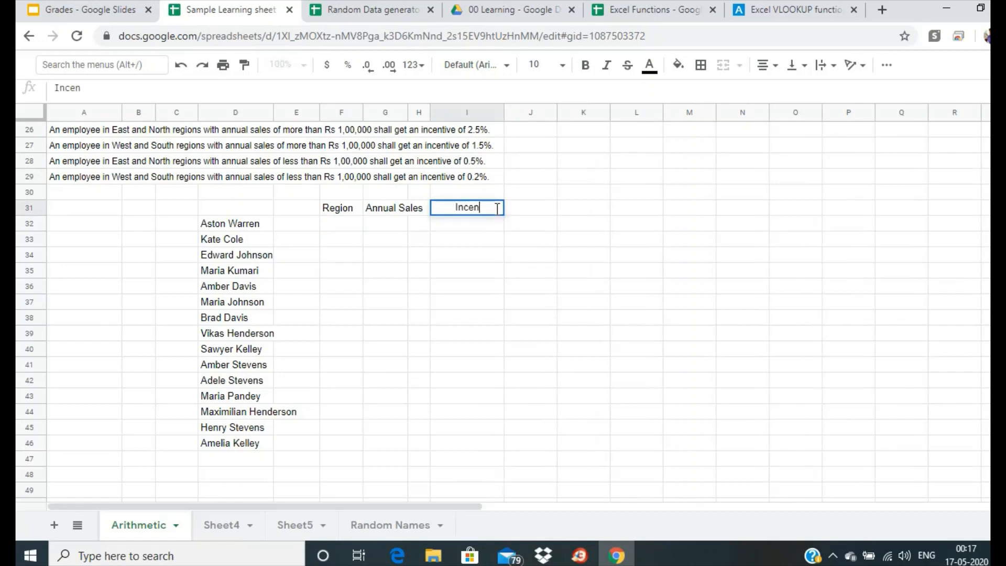
{"action": "key", "text": "Return"}
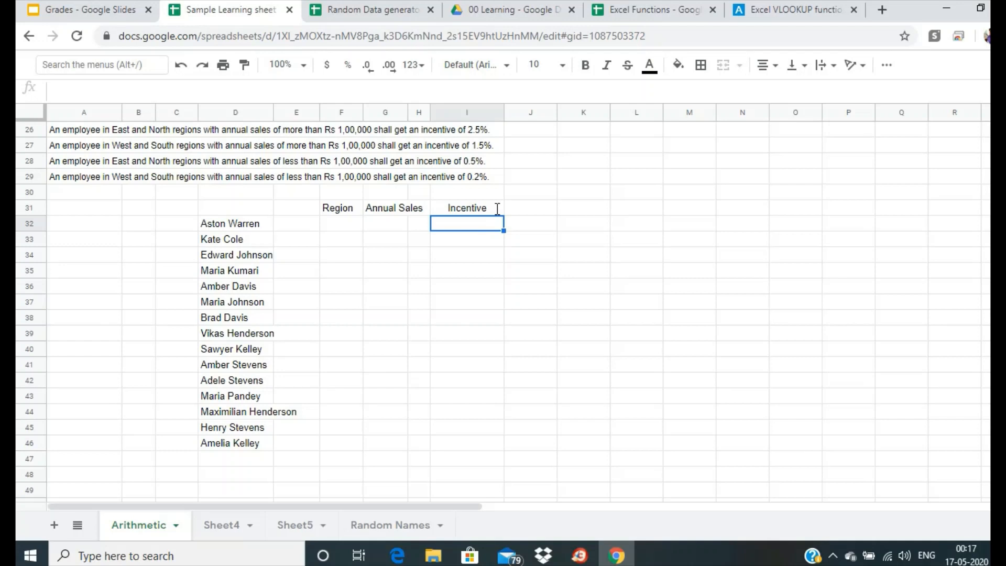
Step: Enter N as the first employee's region in F32
{"action": "left_click", "coordinate": [358, 229]}
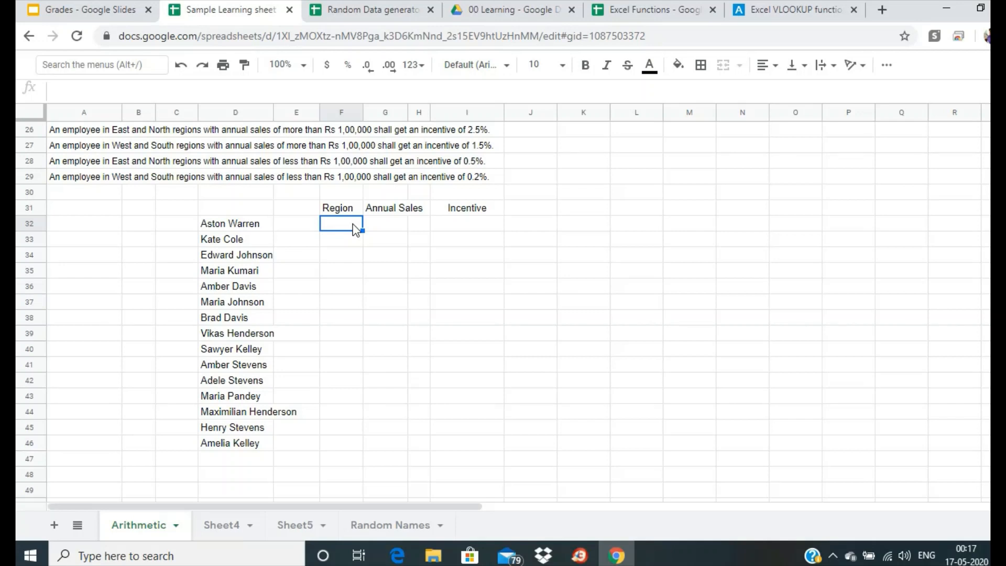
{"action": "type", "text": "N"}
{"action": "key", "text": "Return"}
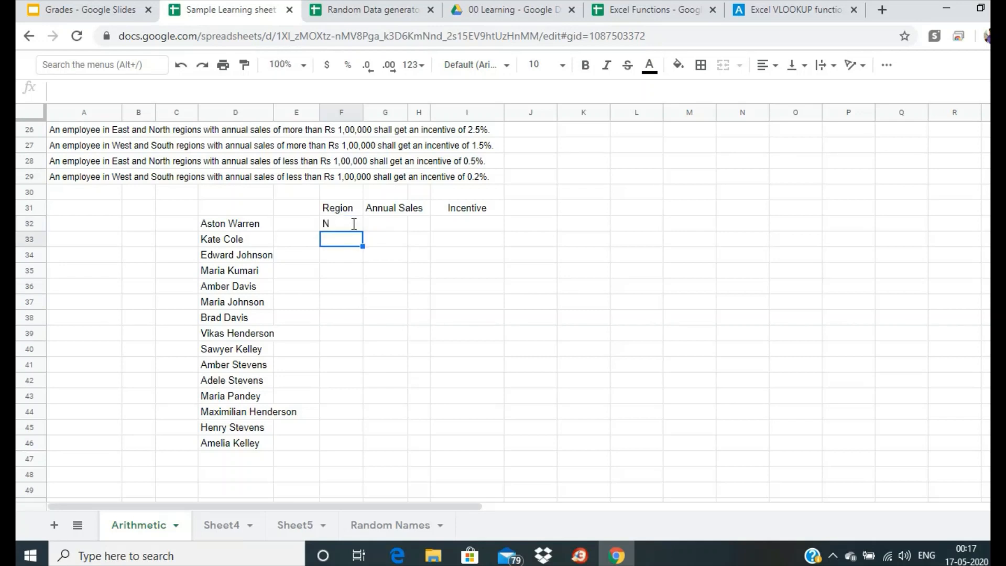
Step: Center-align columns F through I, and left-align the headers in G31:I31
{"action": "left_click_drag", "start_coordinate": [341, 113], "coordinate": [467, 112]}
{"action": "left_click", "coordinate": [775, 65]}
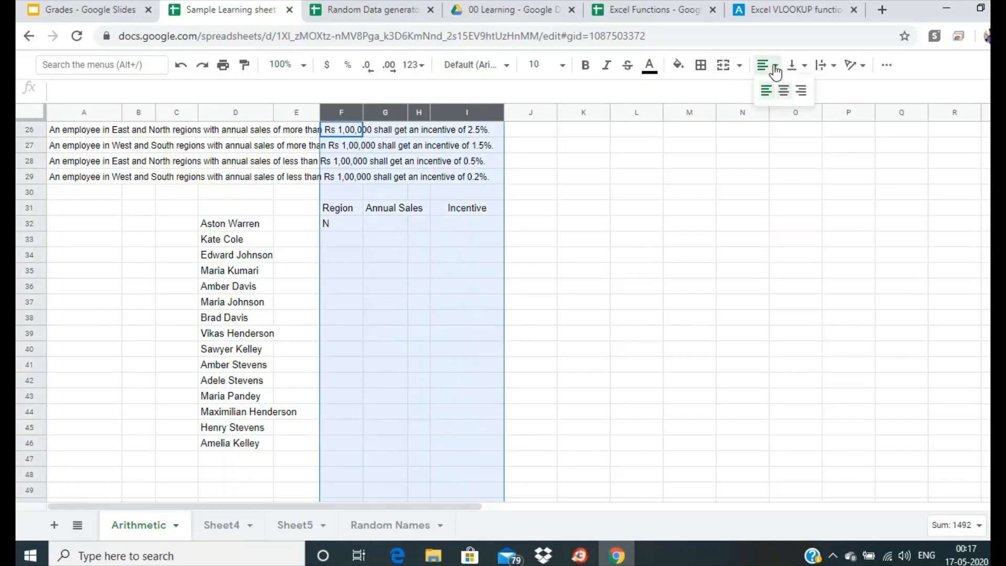
{"action": "left_click", "coordinate": [783, 90]}
{"action": "left_click", "coordinate": [555, 271]}
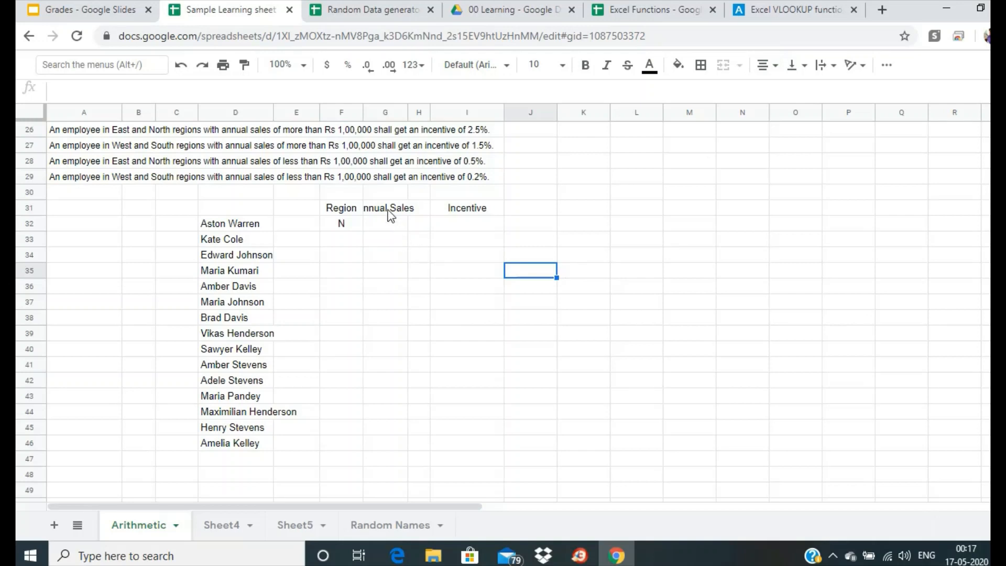
{"action": "left_click_drag", "start_coordinate": [390, 215], "coordinate": [466, 210]}
{"action": "left_click", "coordinate": [767, 65]}
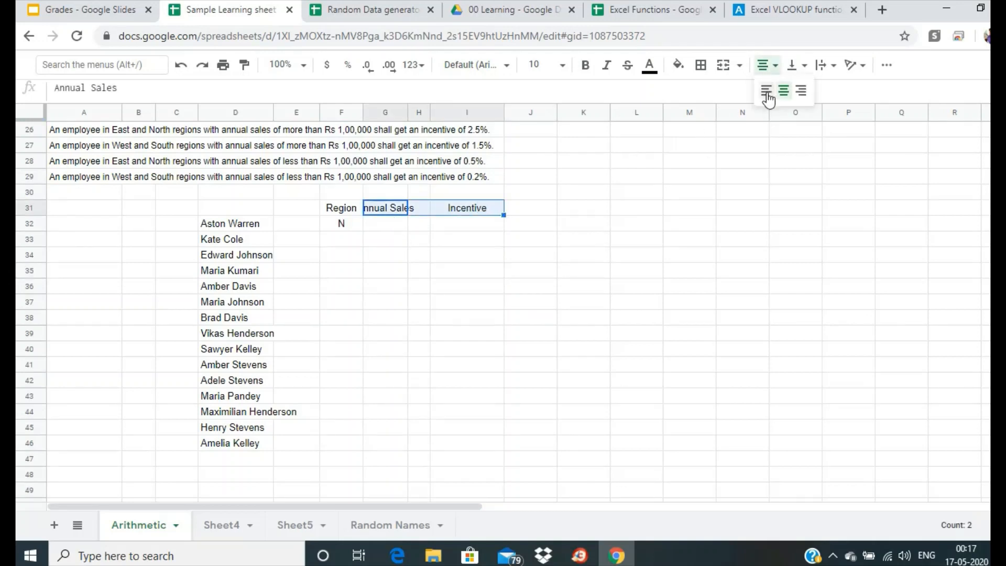
{"action": "left_click", "coordinate": [767, 92]}
Step: Fill the Region cells F33:F46 with E, W, N, S, E, E, W, W, N, S, E, W, S, N
{"action": "left_click", "coordinate": [353, 241]}
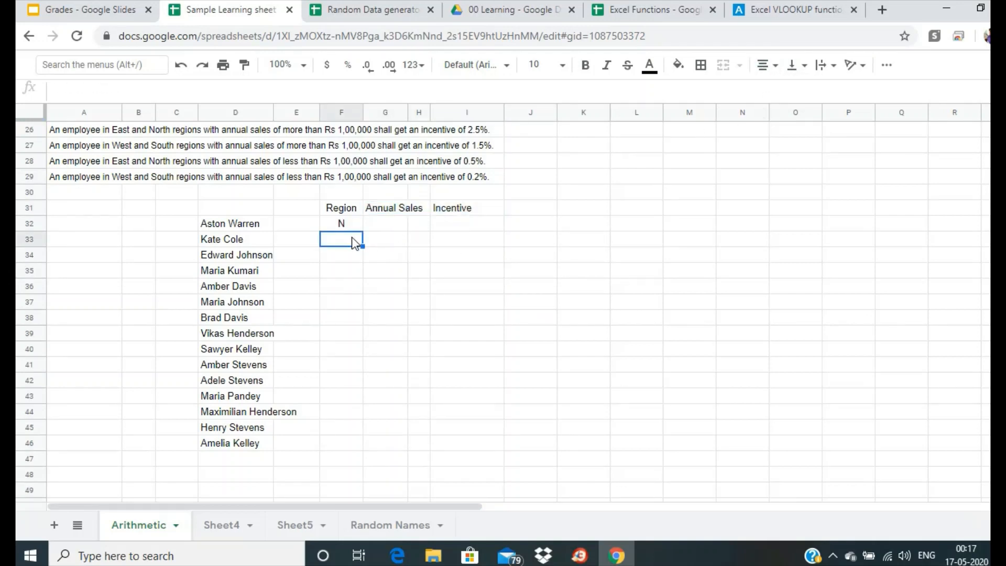
{"action": "type", "text": "E"}
{"action": "key", "text": "Return"}
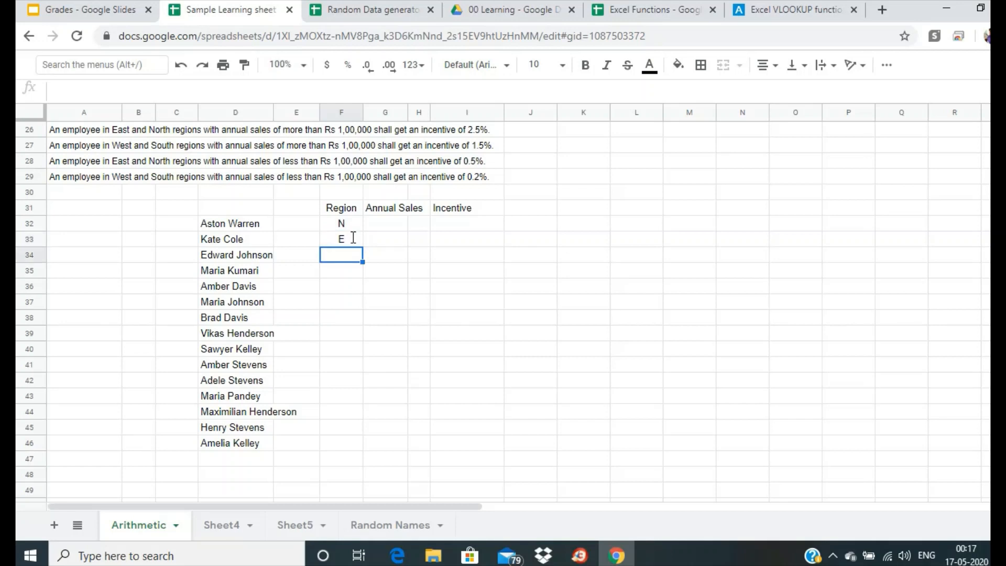
{"action": "type", "text": "W"}
{"action": "key", "text": "Return"}
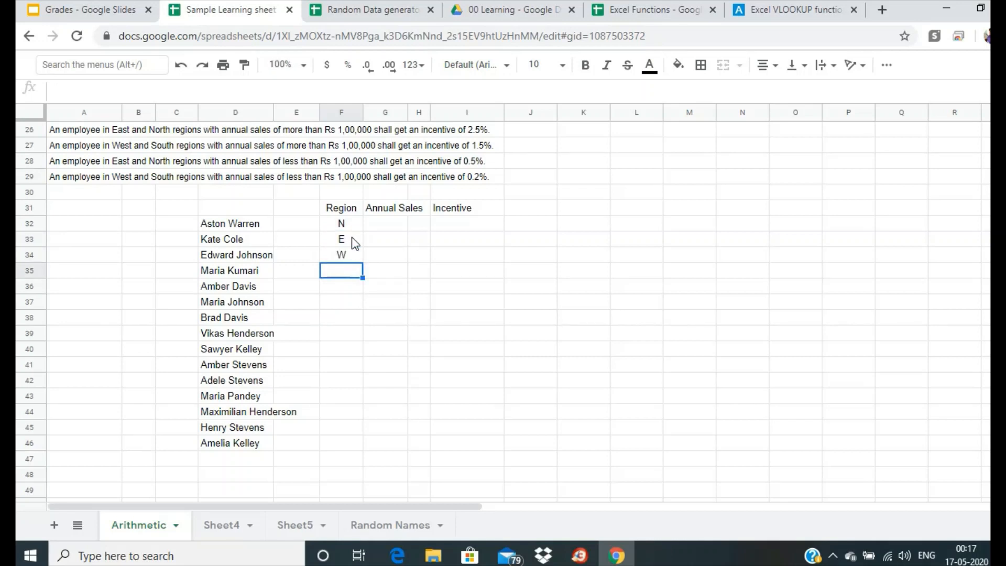
{"action": "type", "text": "N"}
{"action": "key", "text": "Return"}
{"action": "type", "text": "S"}
{"action": "key", "text": "Return"}
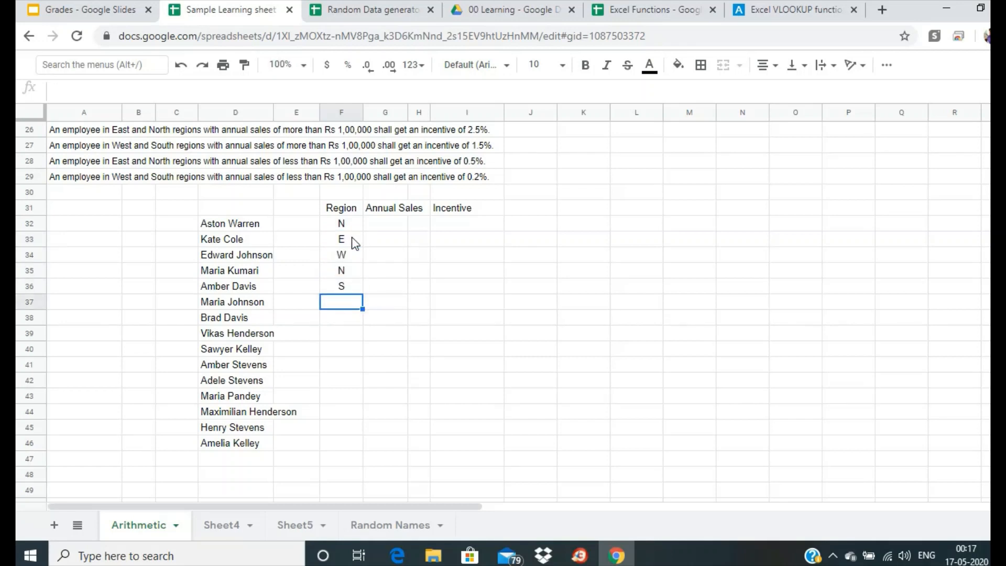
{"action": "type", "text": "E"}
{"action": "key", "text": "Return"}
{"action": "type", "text": "E"}
{"action": "key", "text": "Return"}
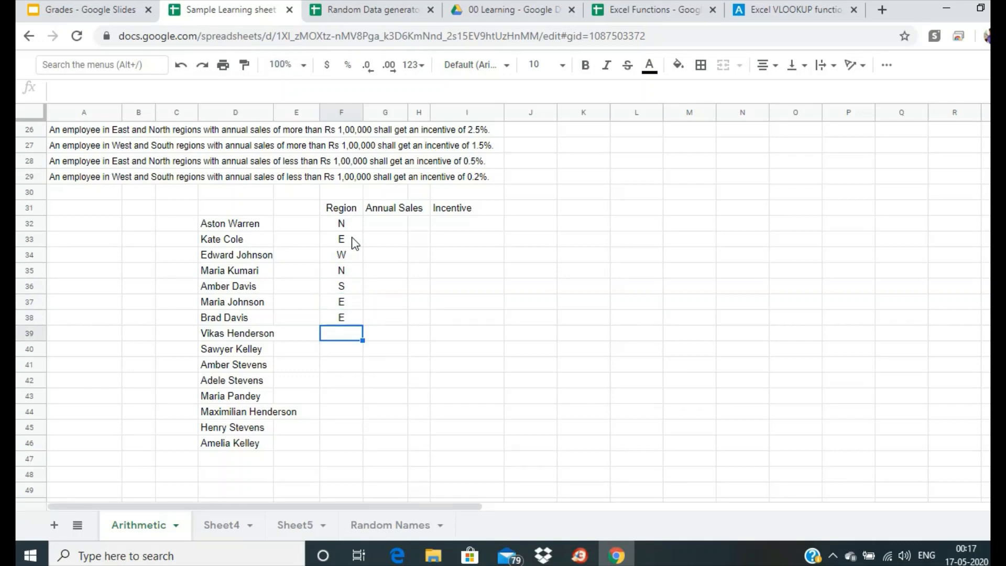
{"action": "type", "text": "W"}
{"action": "key", "text": "Return"}
{"action": "type", "text": "W"}
{"action": "key", "text": "Return"}
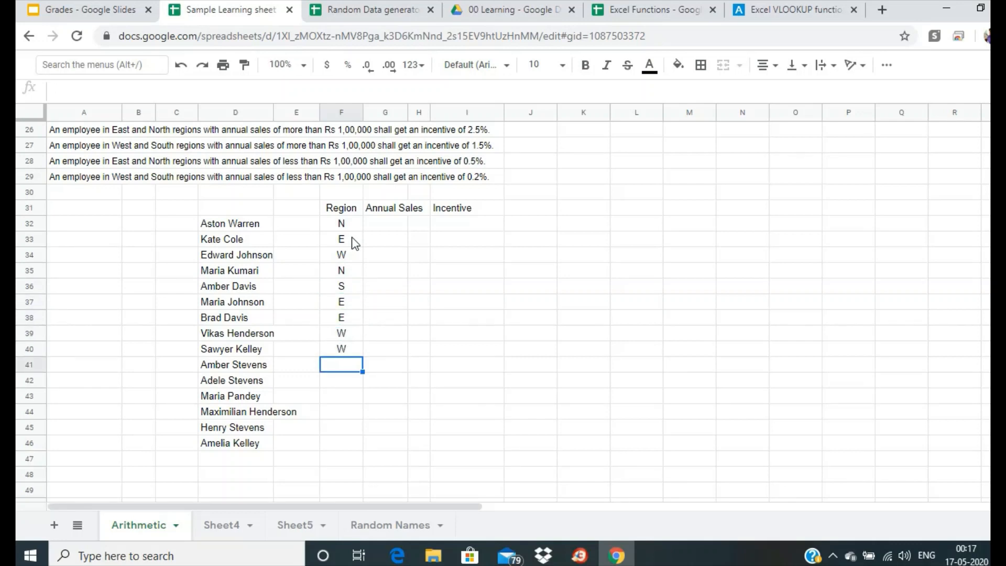
{"action": "type", "text": "N"}
{"action": "key", "text": "Return"}
{"action": "type", "text": "S"}
{"action": "key", "text": "Return"}
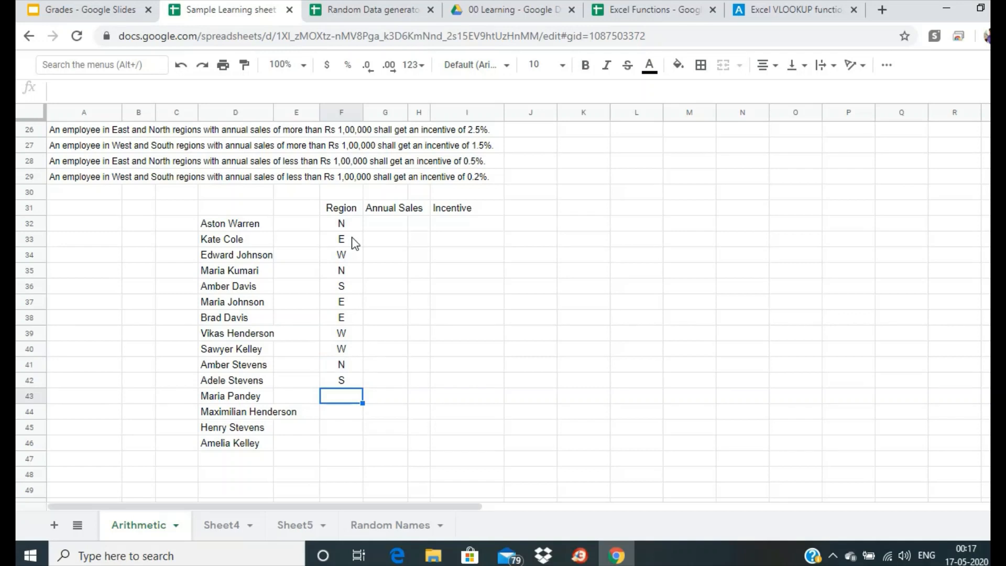
{"action": "type", "text": "E"}
{"action": "key", "text": "Return"}
{"action": "type", "text": "W"}
{"action": "key", "text": "Return"}
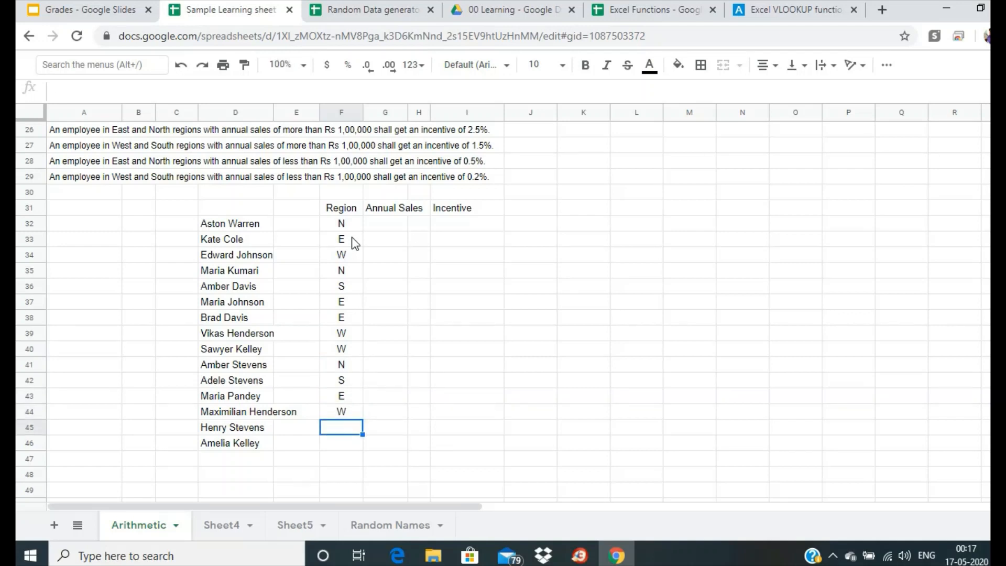
{"action": "type", "text": "S"}
{"action": "key", "text": "Return"}
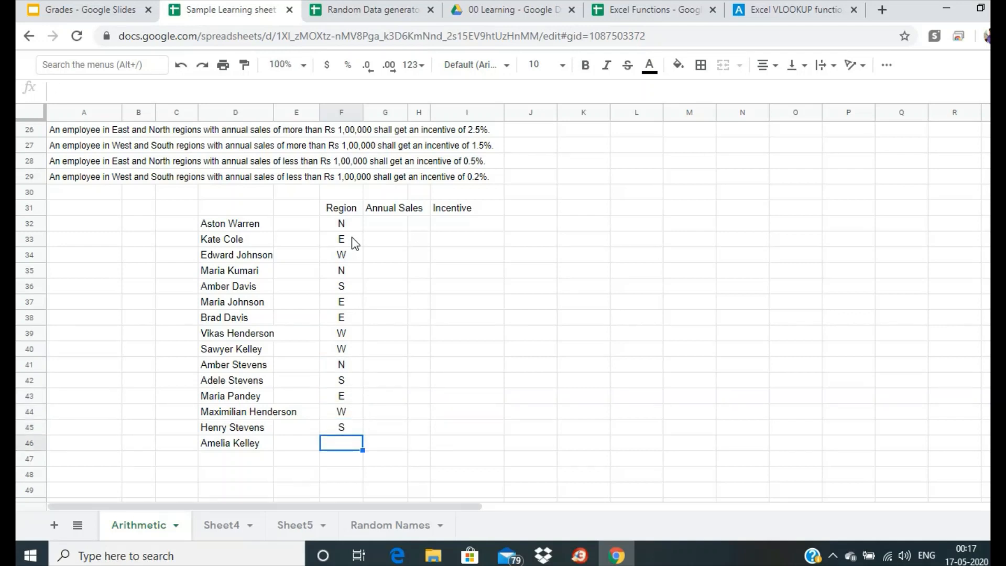
{"action": "type", "text": "N"}
{"action": "key", "text": "Return"}
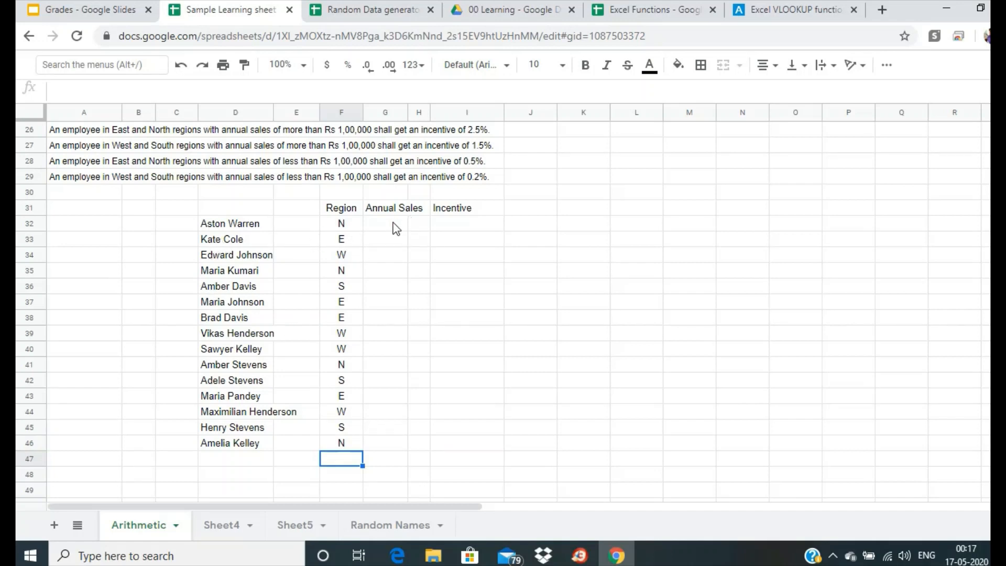
Step: Widen column G to fit its header and enter =RANDBETWEEN(10000,1000000) in G32
{"action": "left_click_drag", "start_coordinate": [409, 113], "coordinate": [432, 113]}
{"action": "left_click", "coordinate": [423, 227]}
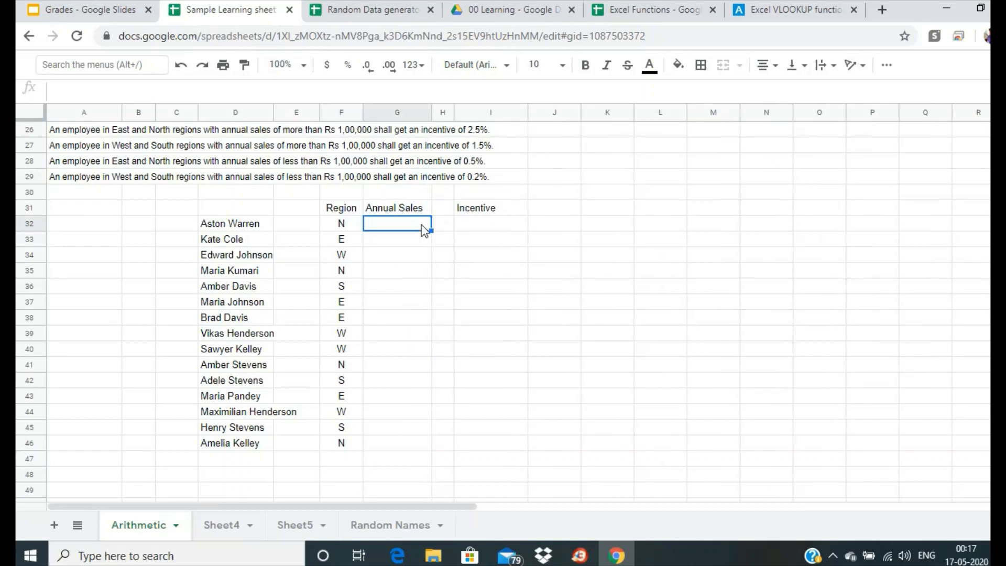
{"action": "type", "text": "=RAND"}
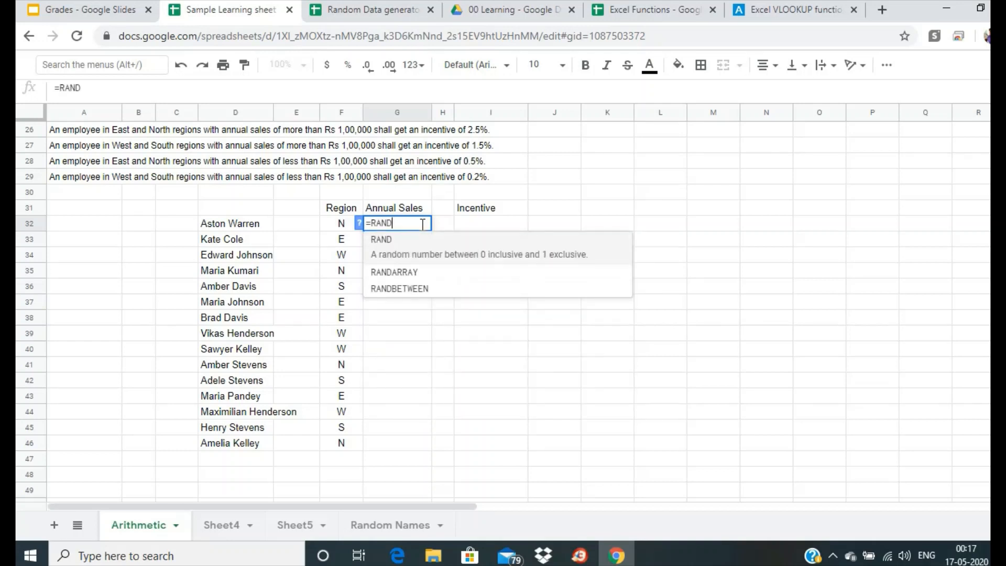
{"action": "type", "text": "BETWEEN"}
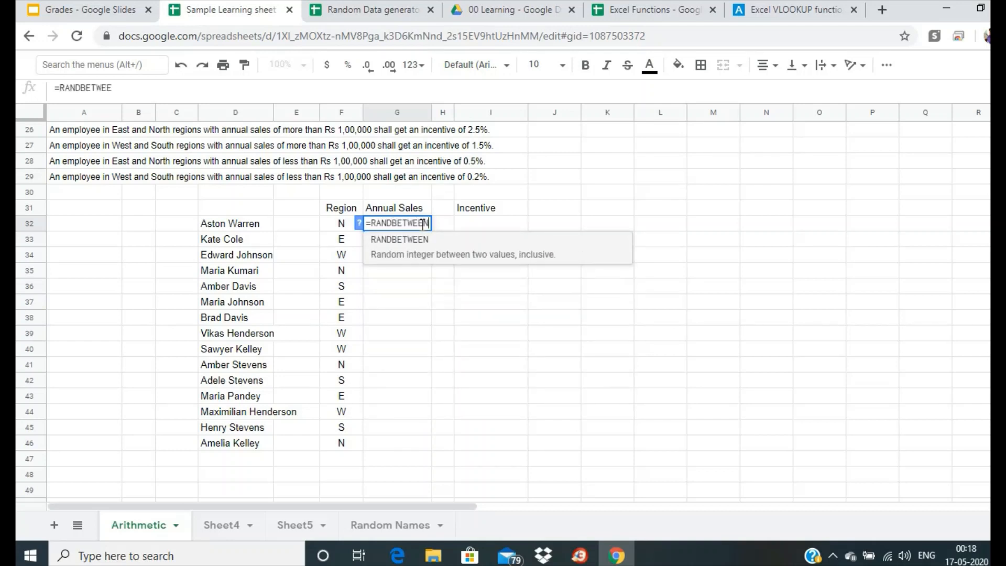
{"action": "type", "text": "("}
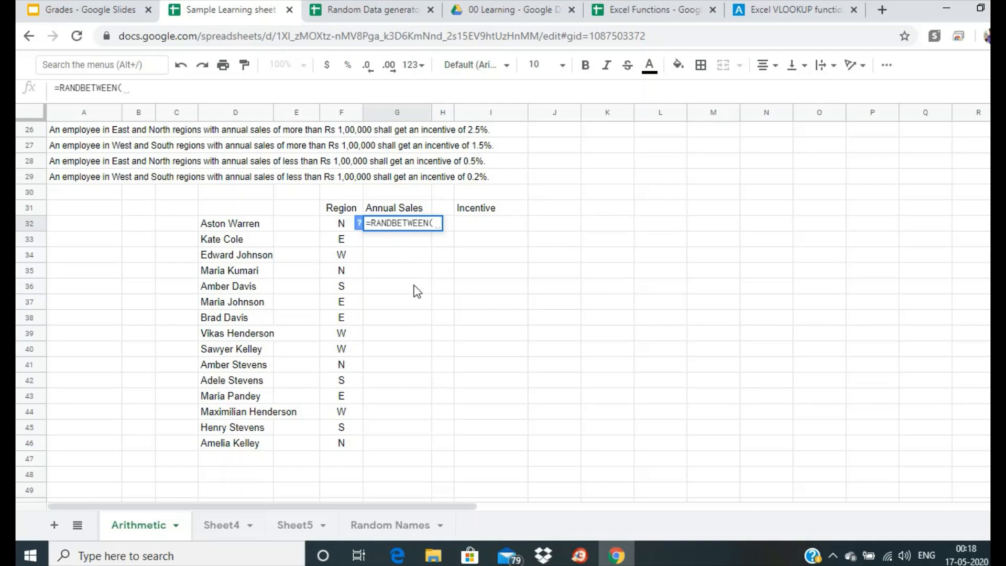
{"action": "left_click", "coordinate": [150, 87]}
{"action": "type", "text": "10"}
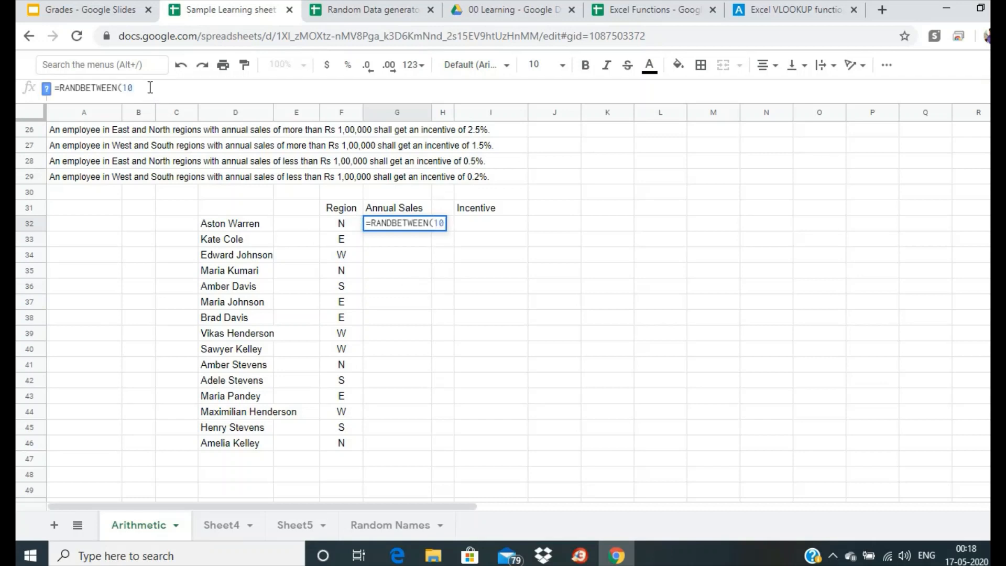
{"action": "type", "text": "000, "}
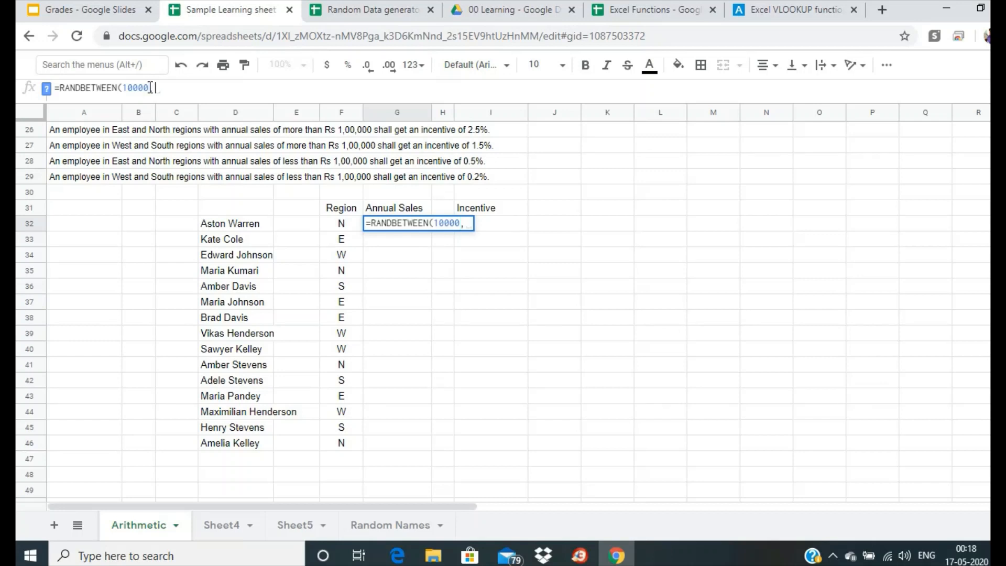
{"action": "type", "text": "10000"}
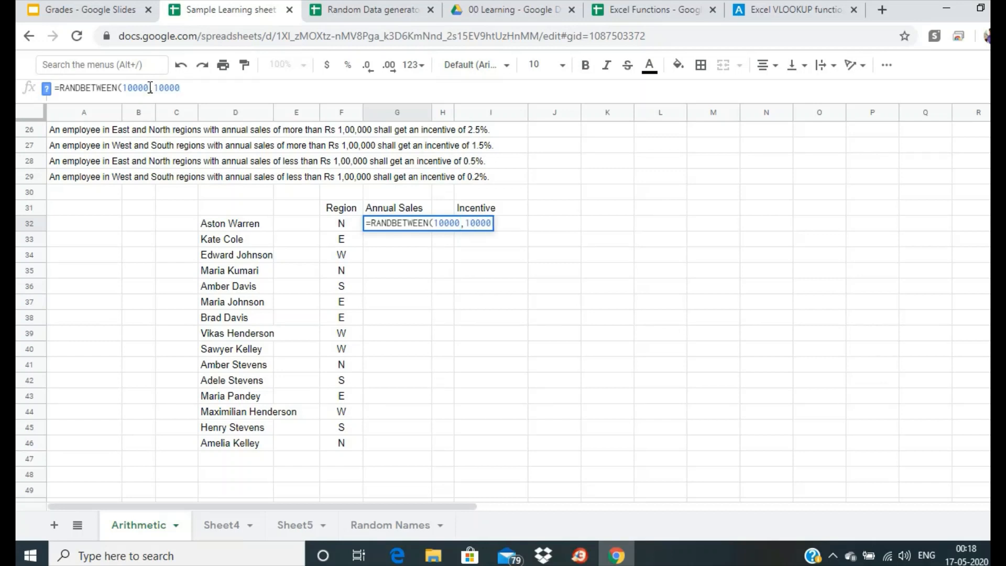
{"action": "type", "text": "00)"}
{"action": "key", "text": "Return"}
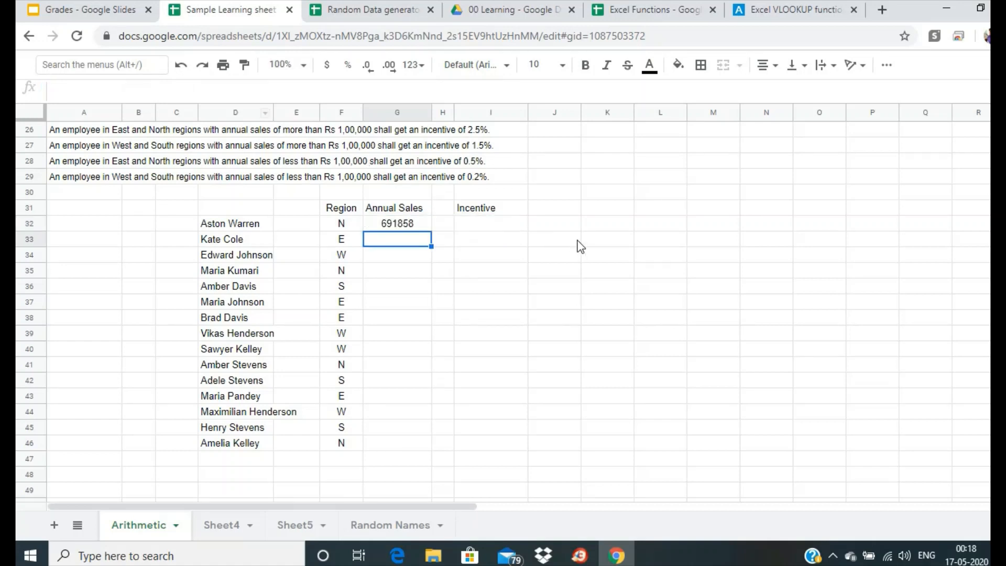
Step: Copy the random sales formula from G32 into G33:G46
{"action": "left_click", "coordinate": [387, 225]}
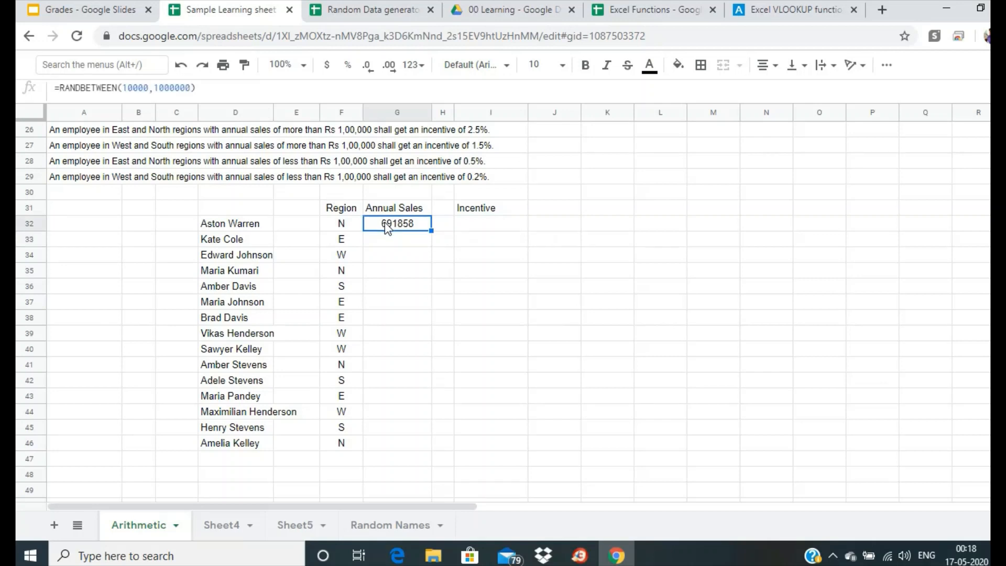
{"action": "key", "text": "ctrl+c"}
{"action": "left_click_drag", "start_coordinate": [390, 240], "coordinate": [389, 439]}
{"action": "key", "text": "ctrl+v"}
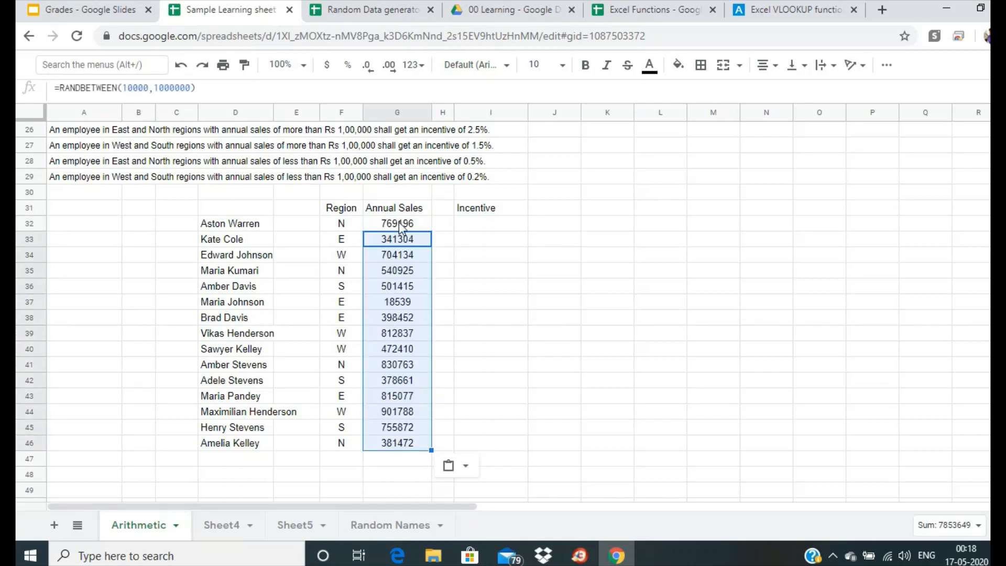
Step: Replace the random formulas in G32:G46 with their values only and check the cell contents
{"action": "left_click_drag", "start_coordinate": [398, 226], "coordinate": [398, 450]}
{"action": "key", "text": "ctrl+c"}
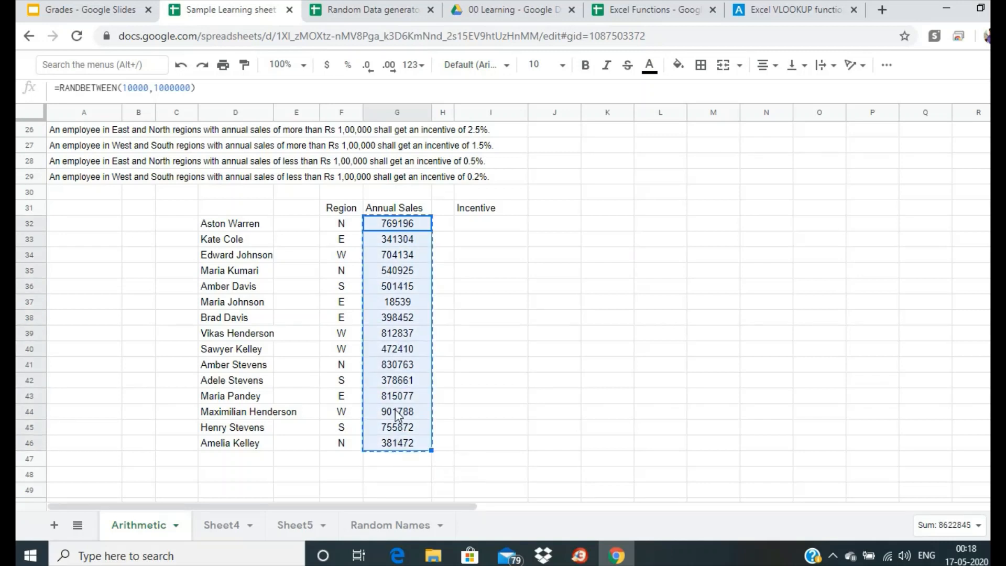
{"action": "right_click", "coordinate": [390, 230]}
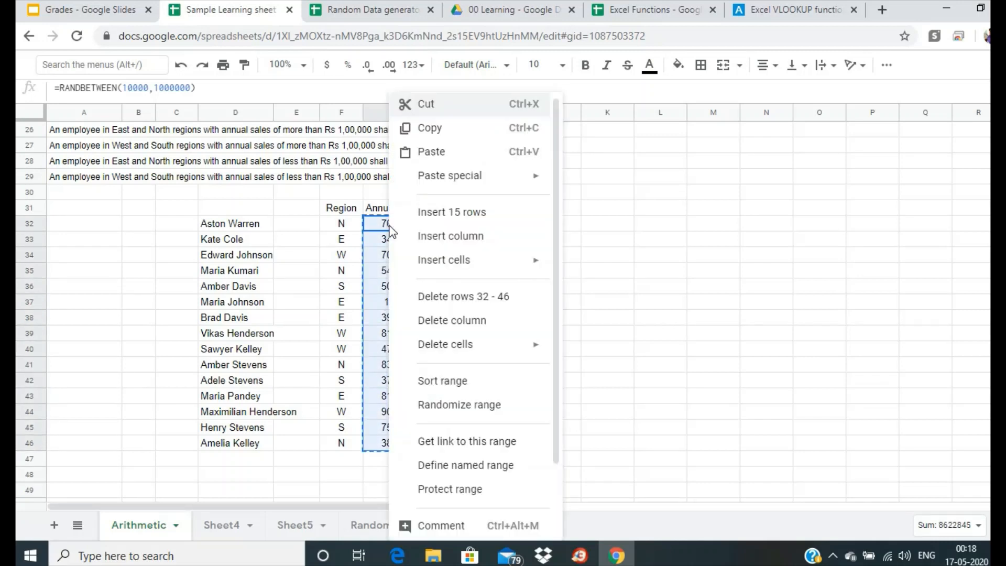
{"action": "mouse_move", "coordinate": [447, 178]}
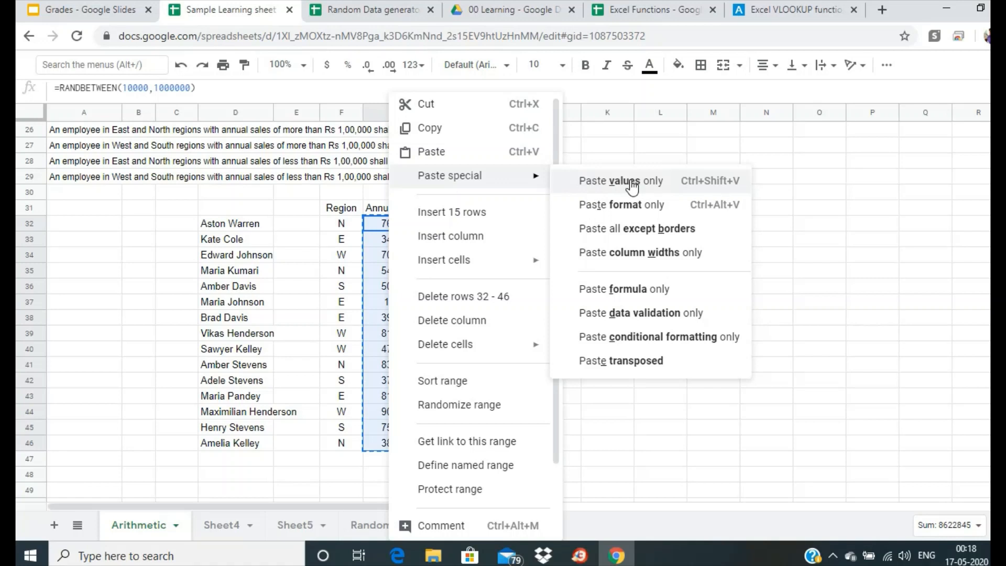
{"action": "left_click", "coordinate": [633, 185]}
{"action": "left_click", "coordinate": [628, 212]}
{"action": "left_click", "coordinate": [404, 226]}
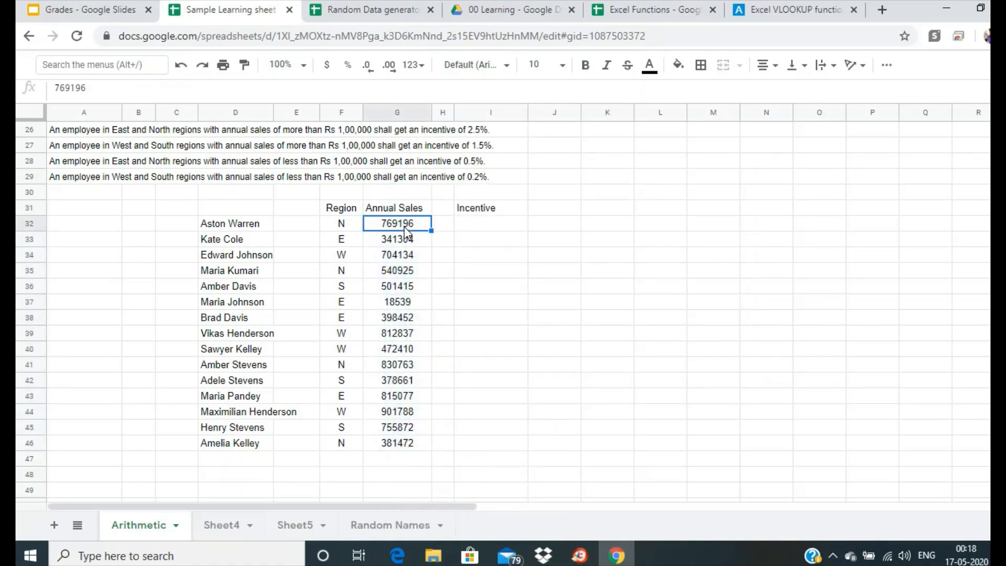
{"action": "left_click", "coordinate": [406, 255]}
{"action": "left_click", "coordinate": [399, 220]}
{"action": "left_click", "coordinate": [399, 242]}
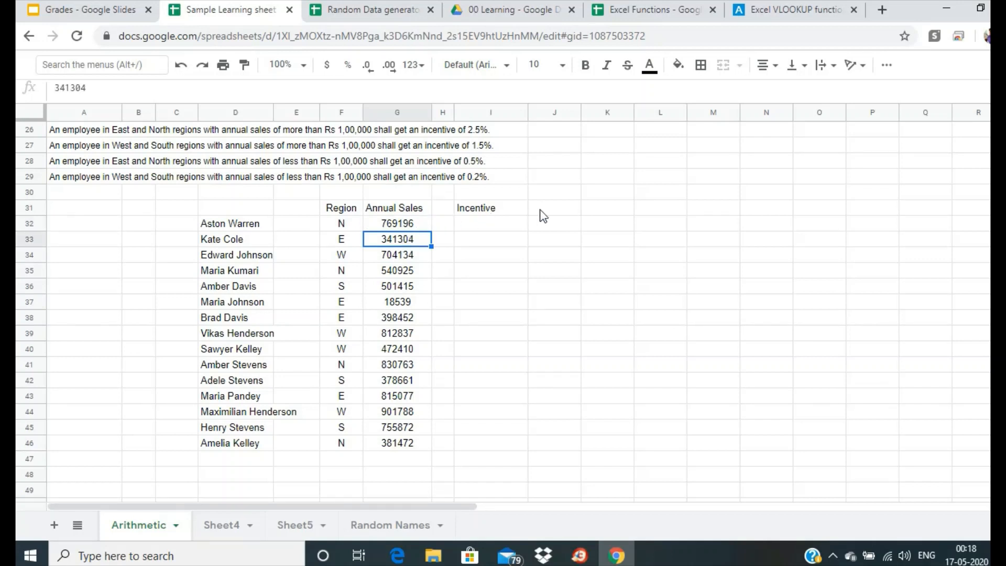
Step: Replace the Incentive header in I31 with RULE1, and enter the headers RULE2 in J31 and AND in K31
{"action": "left_click", "coordinate": [506, 214]}
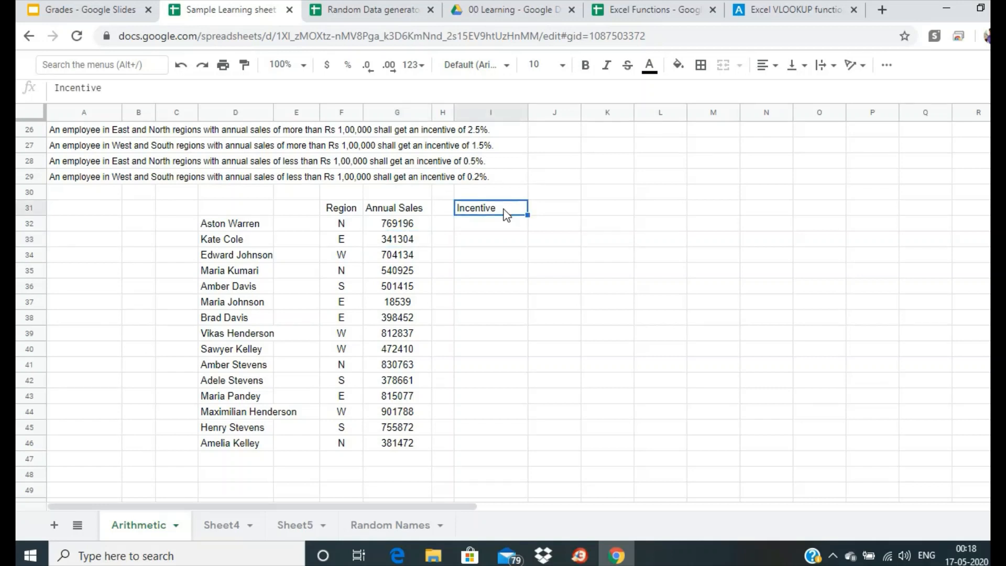
{"action": "type", "text": "RUE"}
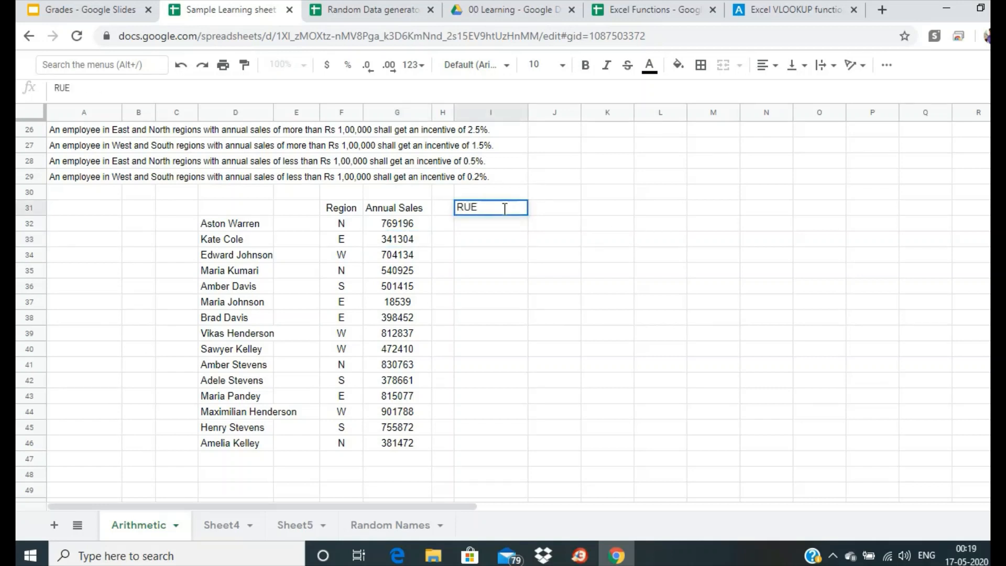
{"action": "key", "text": "BackSpace"}
{"action": "type", "text": "LE1"}
{"action": "key", "text": "Tab"}
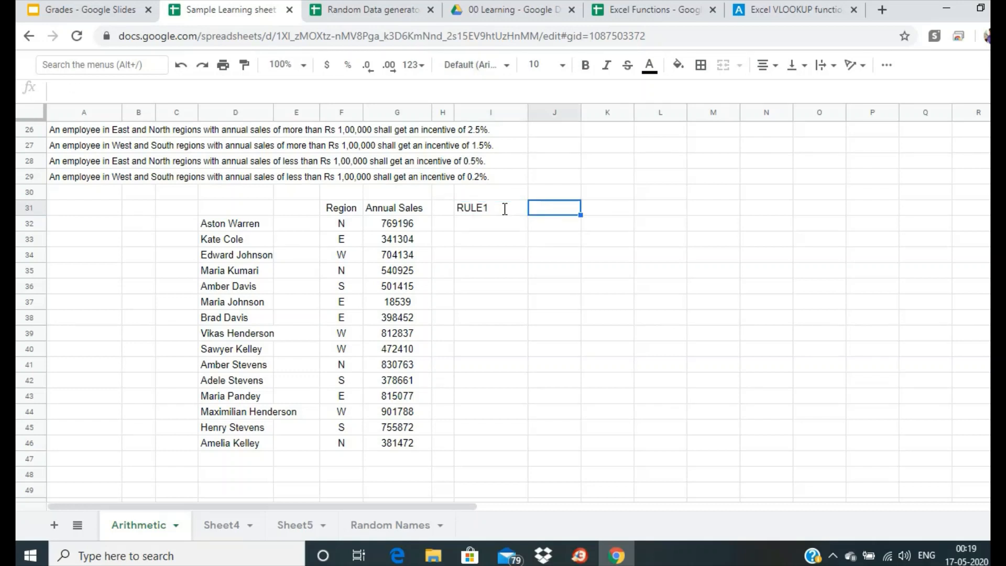
{"action": "type", "text": "RULE2"}
{"action": "key", "text": "Tab"}
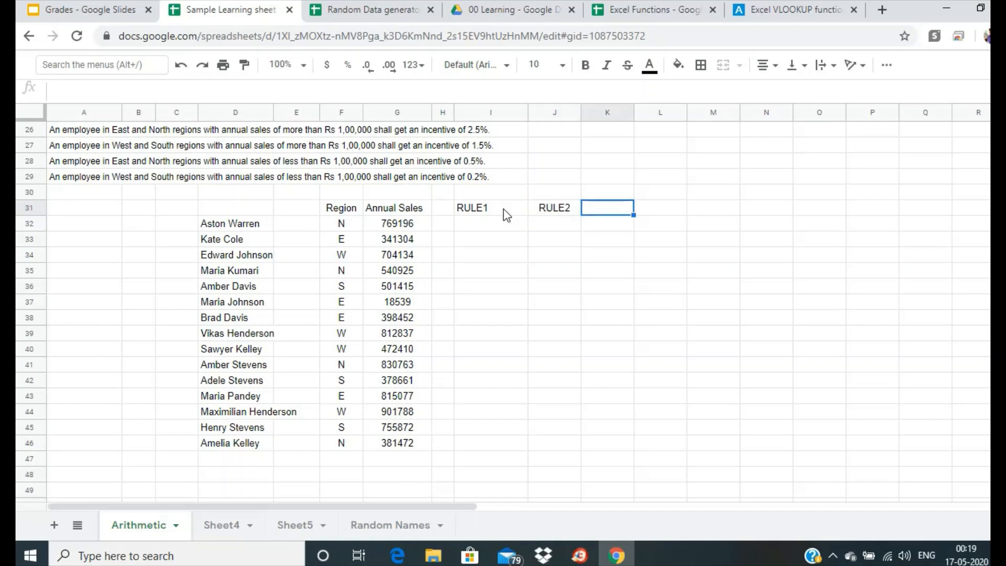
{"action": "type", "text": "AND"}
{"action": "key", "text": "Tab"}
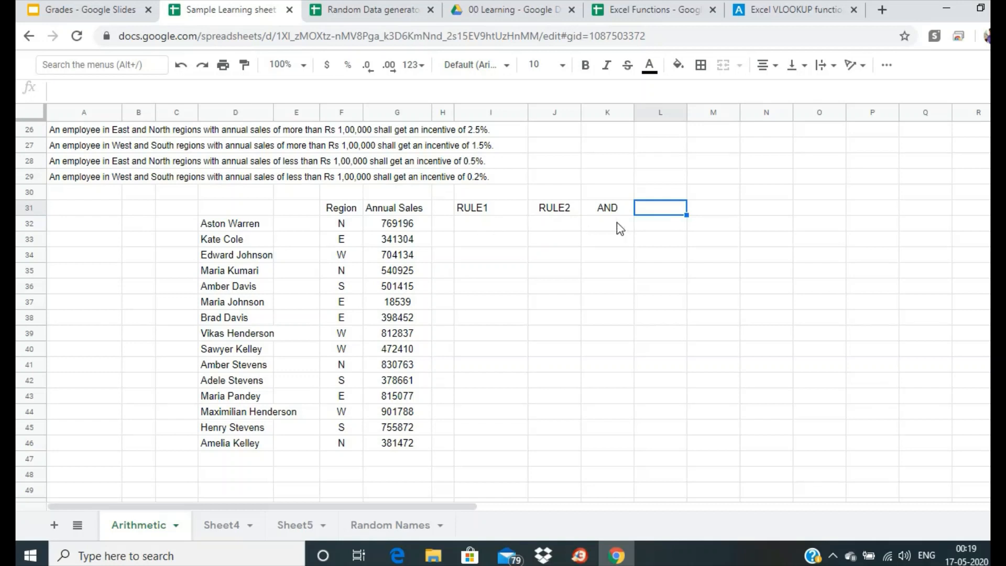
Step: Center-align the contents of columns I through K
{"action": "left_click_drag", "start_coordinate": [494, 114], "coordinate": [588, 118]}
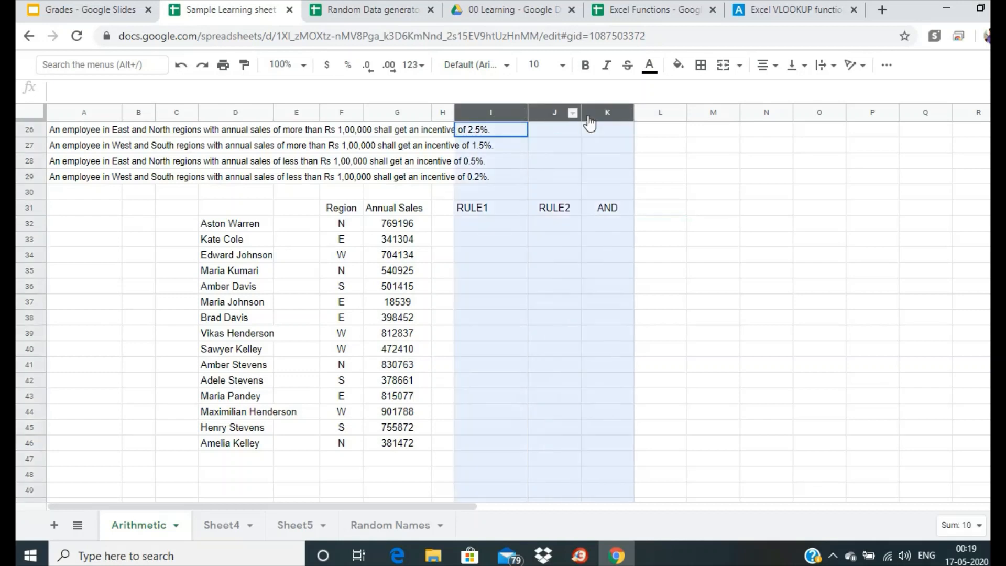
{"action": "left_click", "coordinate": [764, 65]}
{"action": "left_click", "coordinate": [782, 96]}
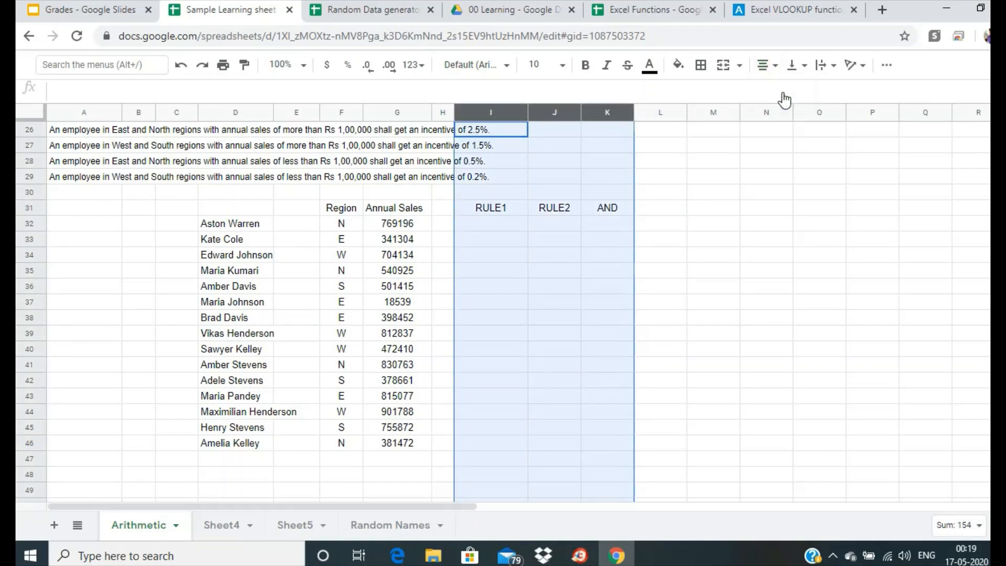
Step: Enter the header Incentive in cell L31, beside the AND header
{"action": "left_click", "coordinate": [505, 224]}
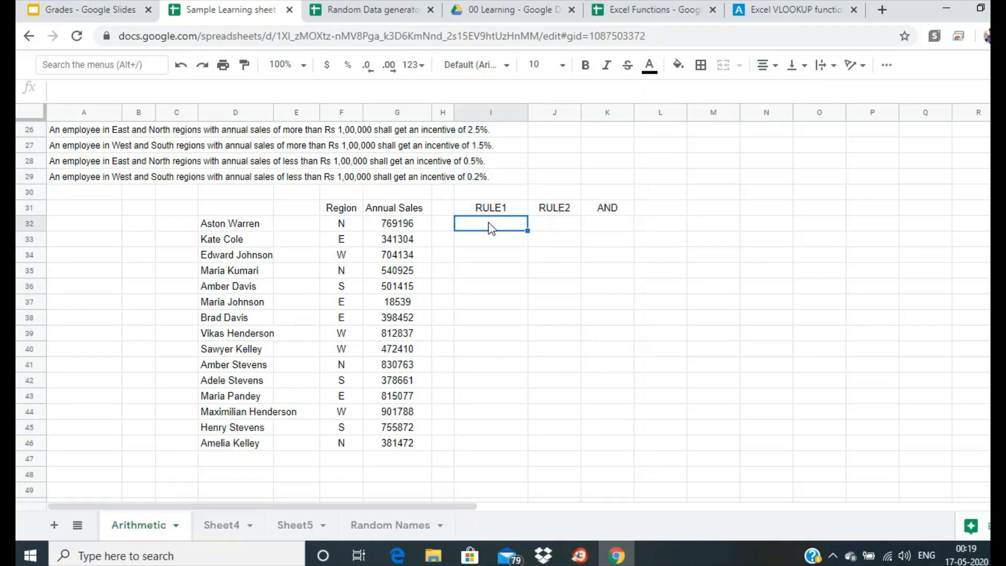
{"action": "left_click", "coordinate": [564, 225]}
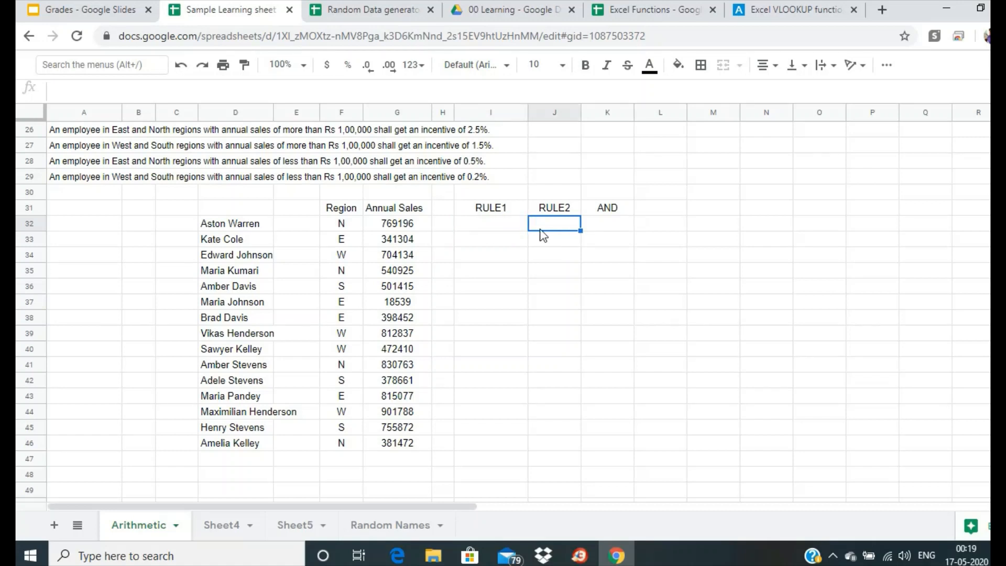
{"action": "left_click", "coordinate": [609, 227]}
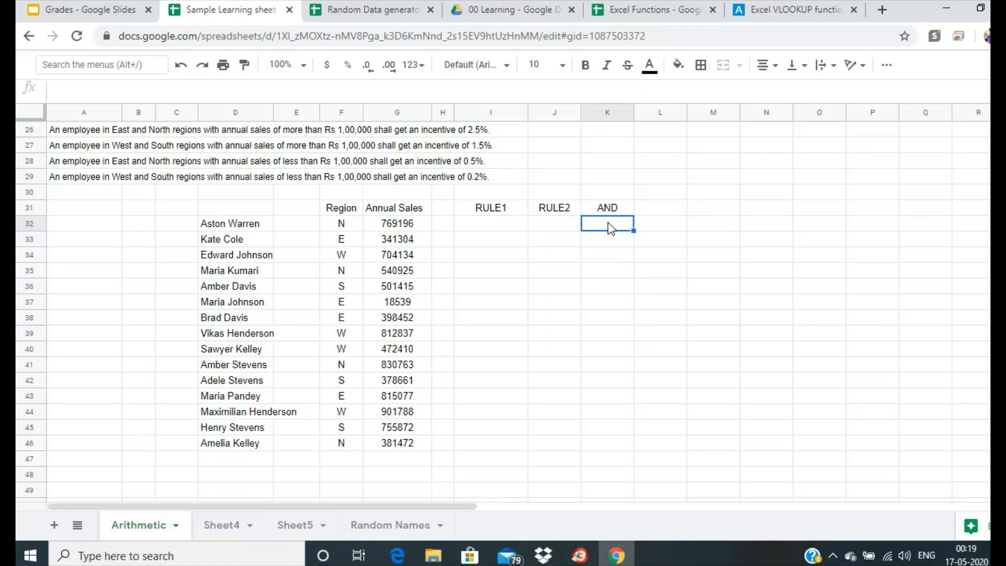
{"action": "left_click", "coordinate": [660, 210]}
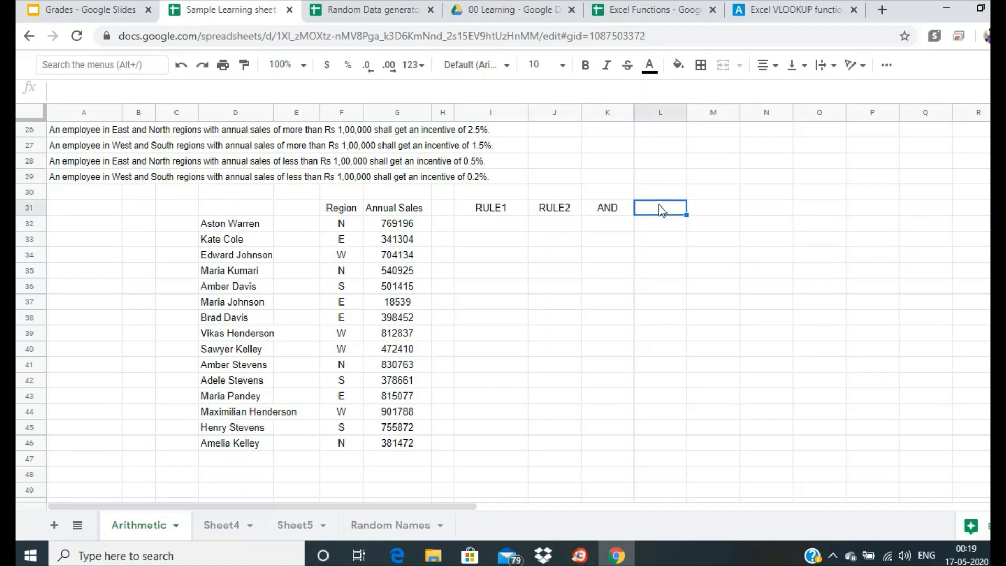
{"action": "type", "text": "Incentive"}
{"action": "key", "text": "Return"}
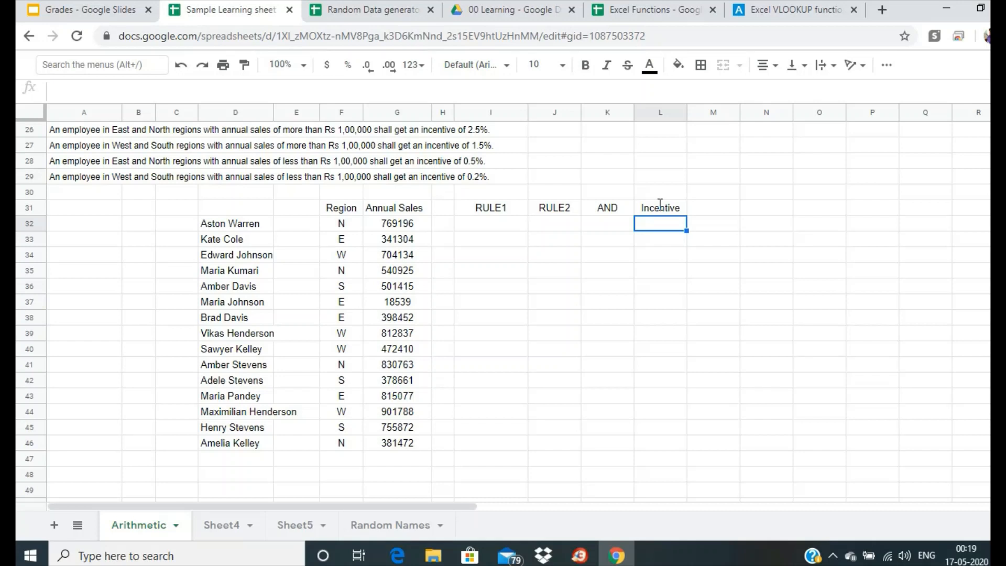
Step: Enter =IF(OR(F32="N",F32="E"),1,0) in I32 to flag North or East regions under RULE1
{"action": "left_click", "coordinate": [500, 226]}
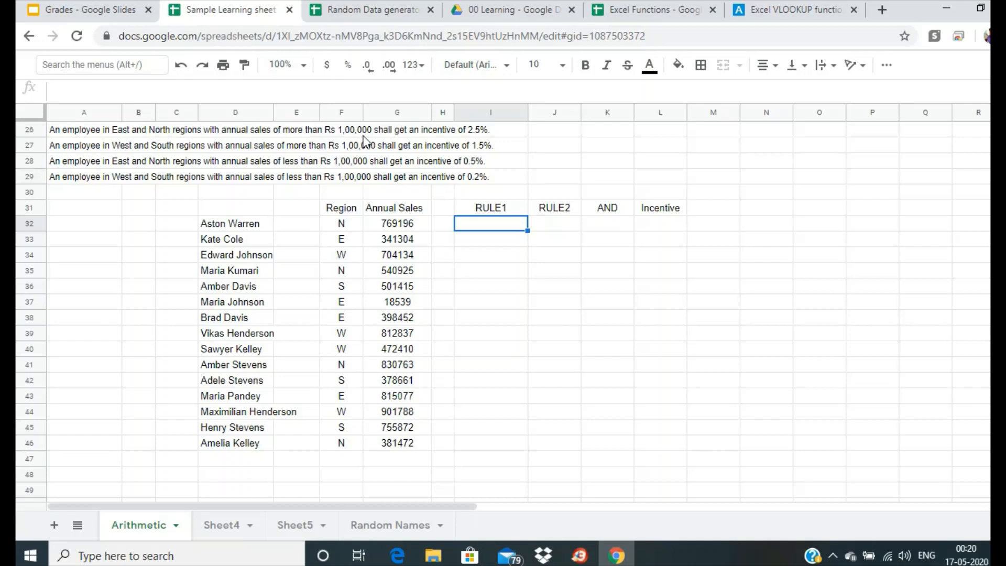
{"action": "double_click", "coordinate": [497, 228]}
{"action": "type", "text": "=IF"}
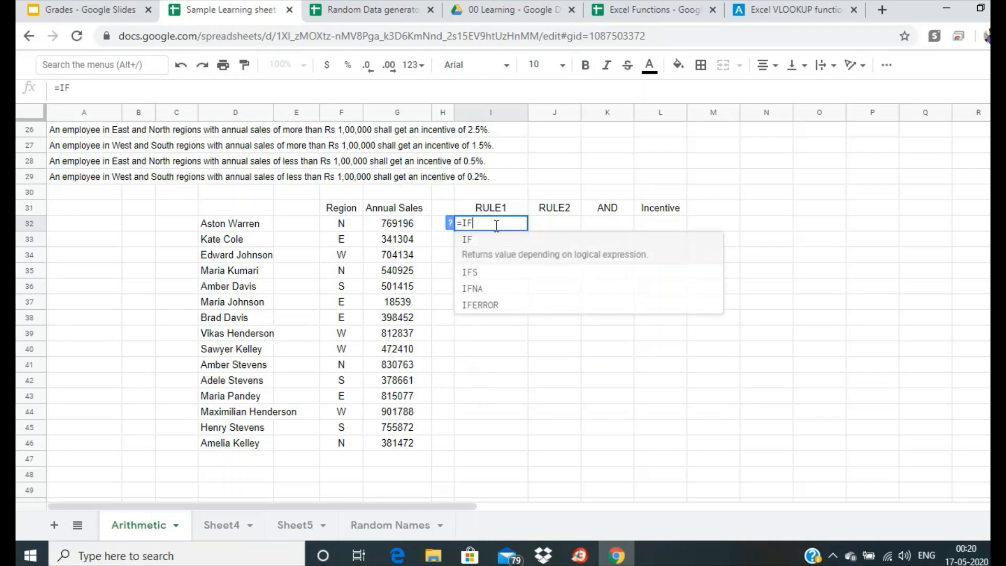
{"action": "type", "text": "("}
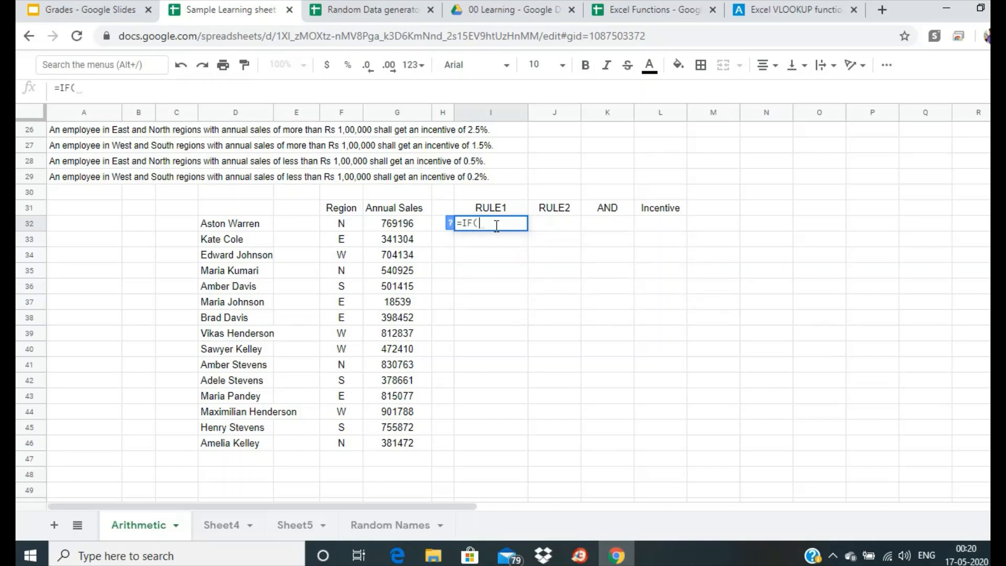
{"action": "type", "text": "OR"}
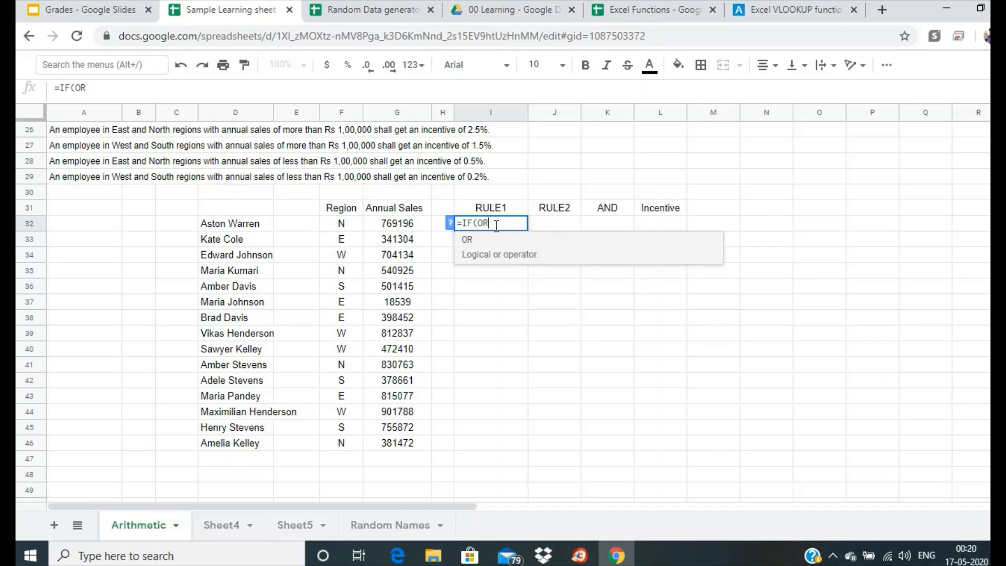
{"action": "type", "text": "("}
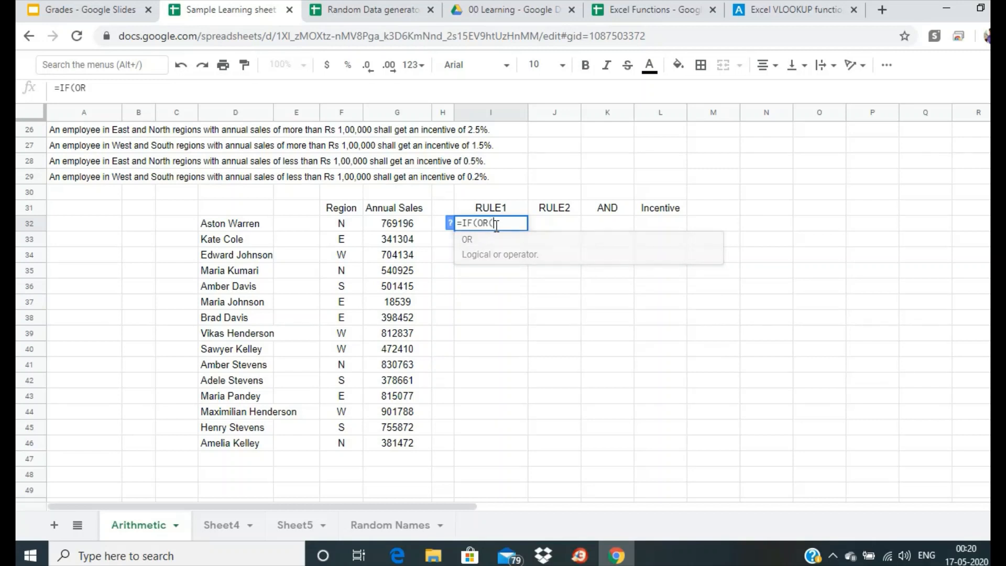
{"action": "left_click", "coordinate": [341, 223]}
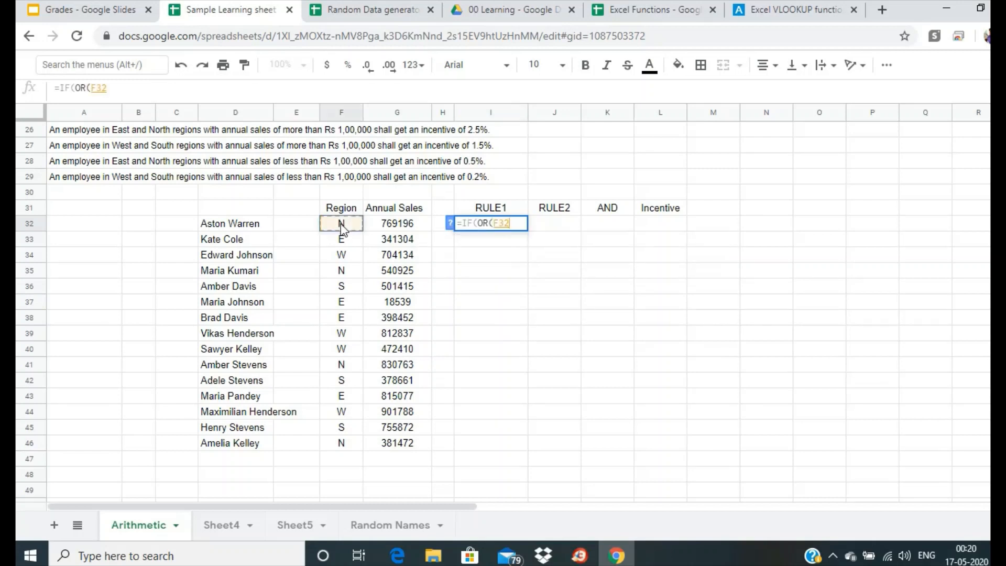
{"action": "type", "text": "=\"N\","}
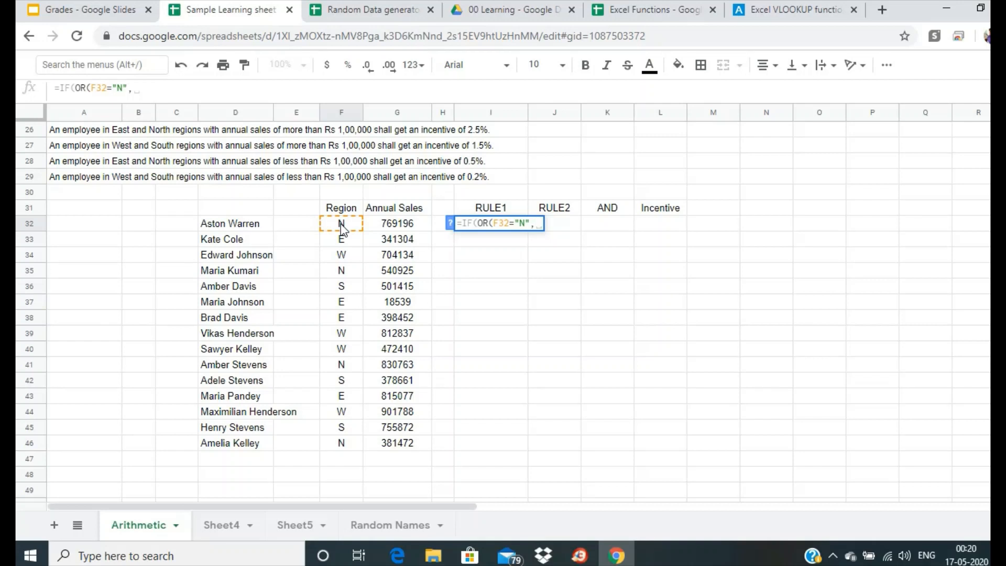
{"action": "left_click", "coordinate": [341, 225]}
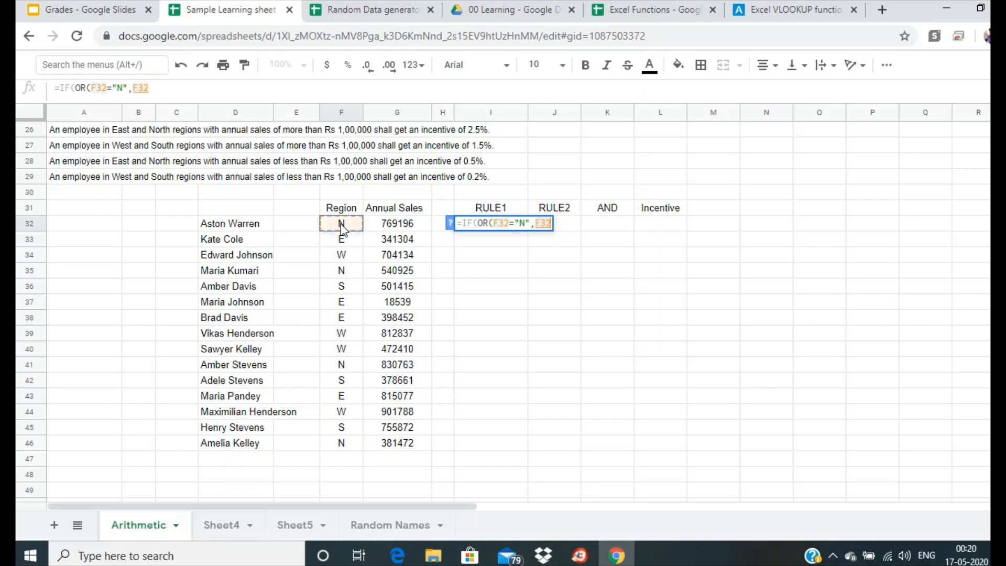
{"action": "type", "text": "=\"E"}
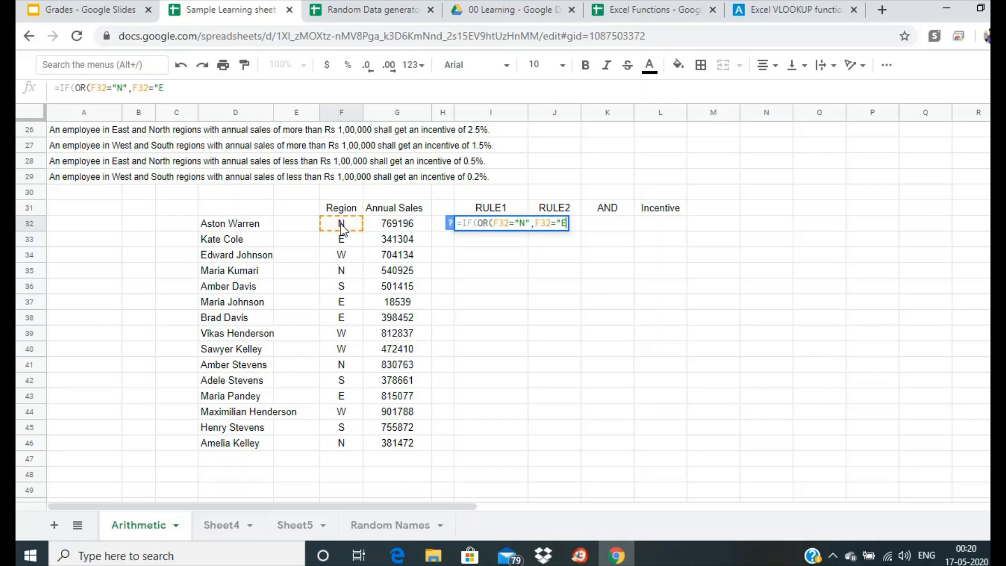
{"action": "type", "text": "\")"}
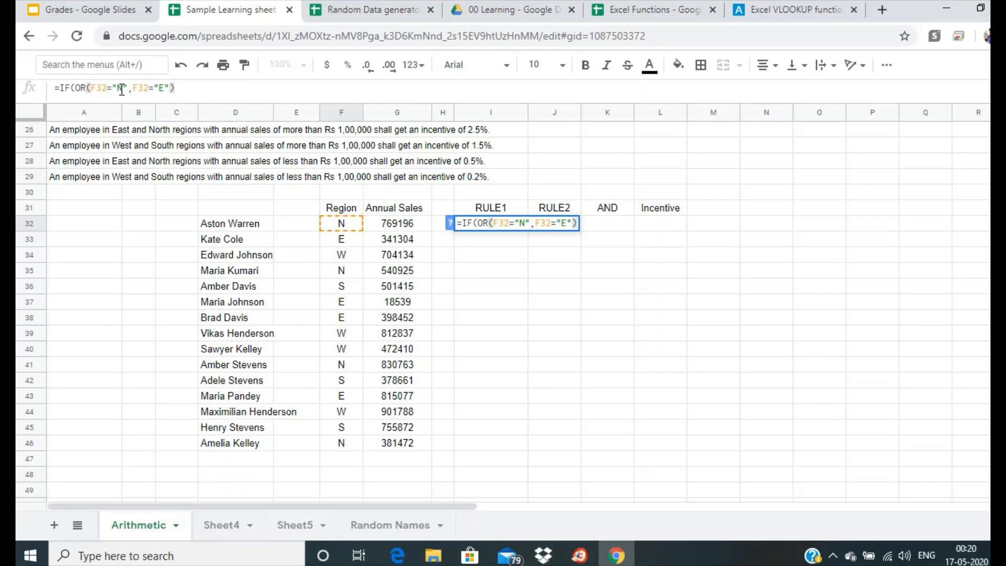
{"action": "left_click", "coordinate": [184, 88]}
{"action": "type", "text": ",1"}
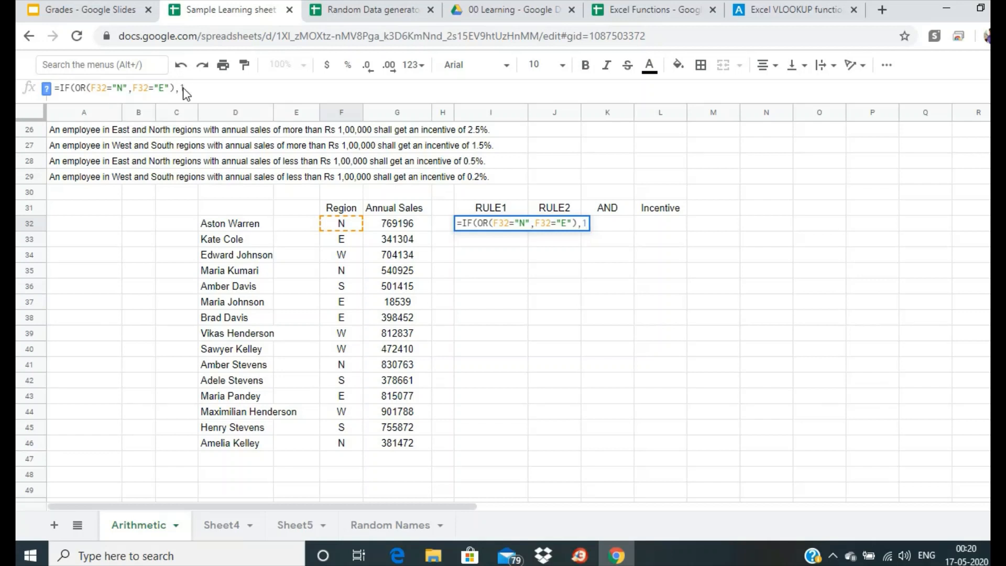
{"action": "type", "text": ",0)"}
{"action": "key", "text": "Return"}
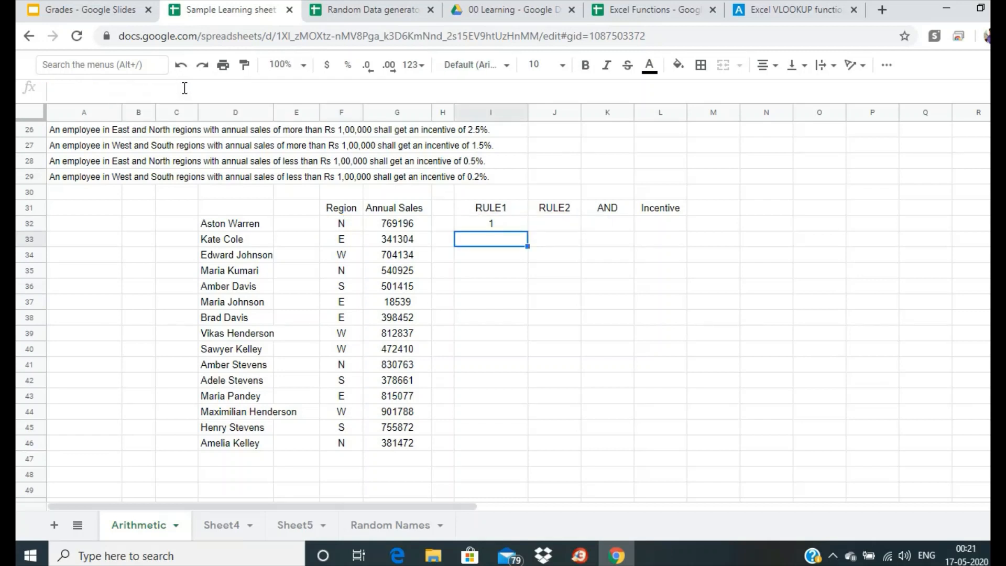
Step: Add the label Region in I30, above the RULE1 header
{"action": "left_click", "coordinate": [484, 229]}
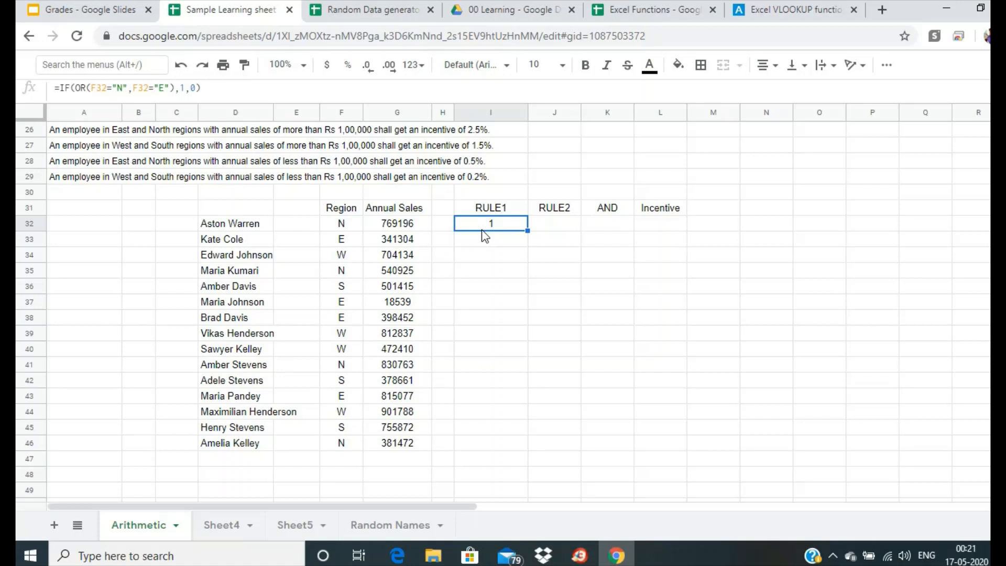
{"action": "left_click", "coordinate": [497, 194]}
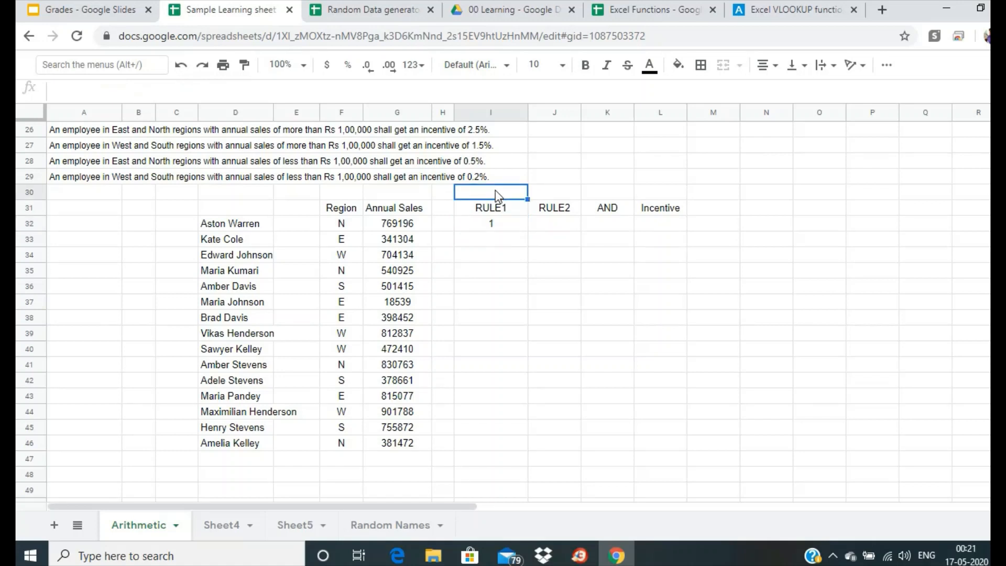
{"action": "type", "text": "Region"}
{"action": "key", "text": "Return"}
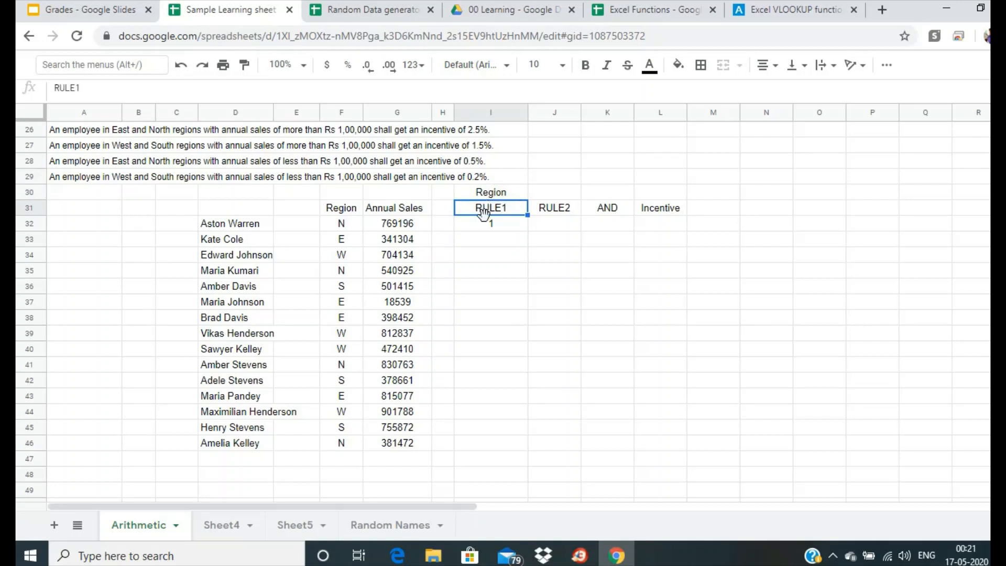
Step: Copy the RULE1 formula from I32 into I33:I46 and check the formula in I32
{"action": "left_click", "coordinate": [486, 228]}
{"action": "key", "text": "ctrl+c"}
{"action": "left_click_drag", "start_coordinate": [489, 240], "coordinate": [495, 443]}
{"action": "key", "text": "ctrl+v"}
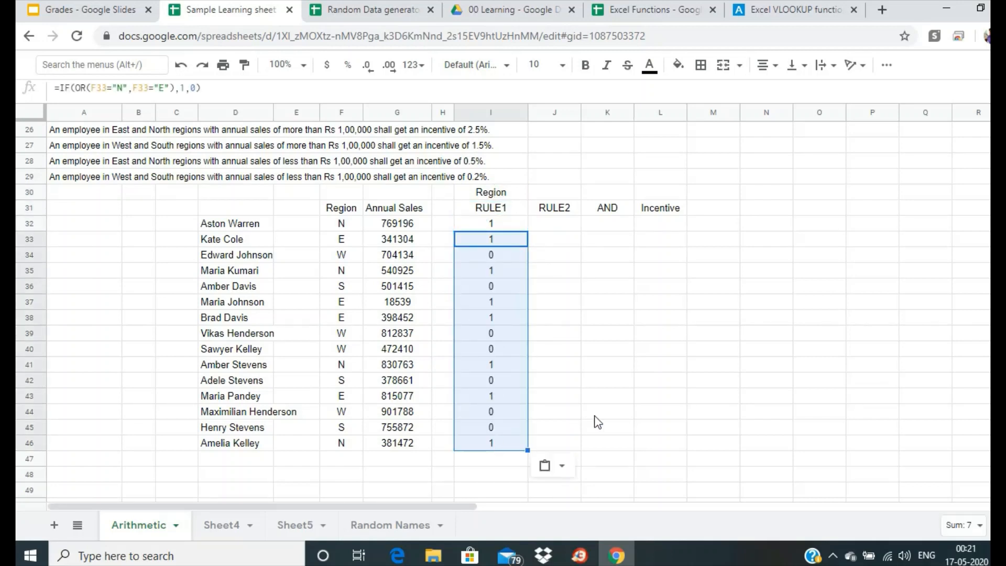
{"action": "left_click", "coordinate": [503, 227]}
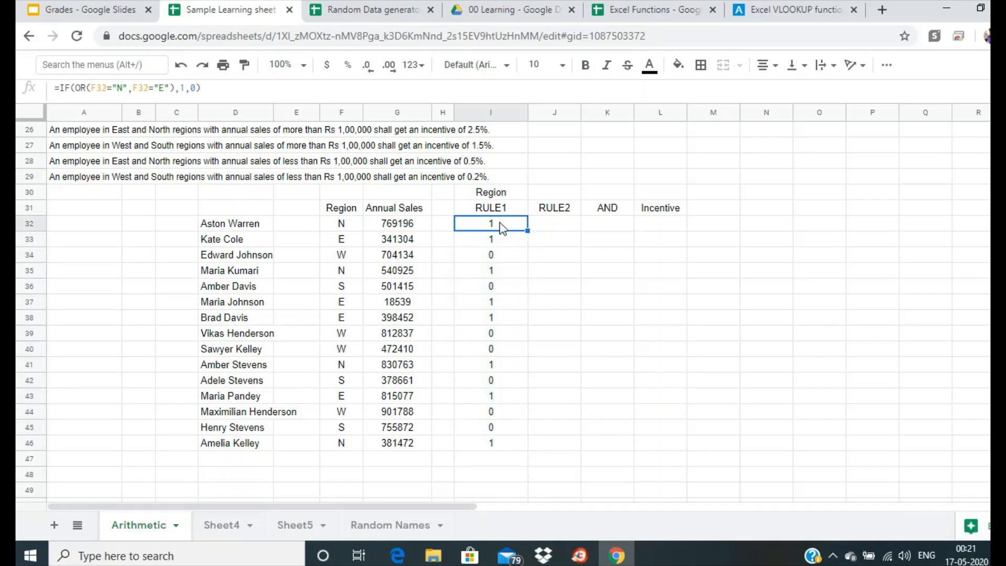
Step: Enter =if(G32>100000,1,0) in J32 to flag annual sales above 100000 under RULE2
{"action": "left_click", "coordinate": [571, 231]}
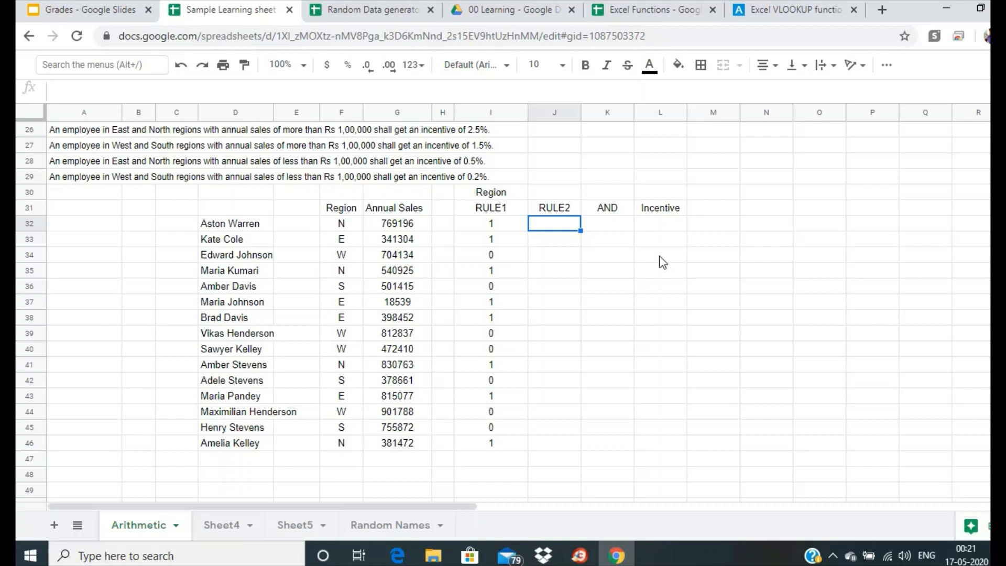
{"action": "type", "text": "=if("}
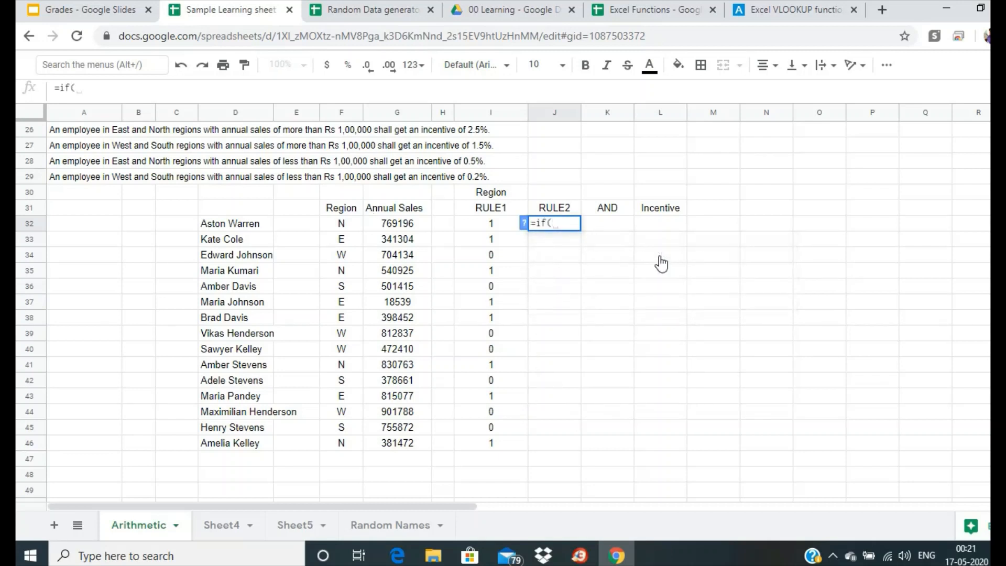
{"action": "left_click", "coordinate": [411, 228]}
{"action": "type", "text": ">"}
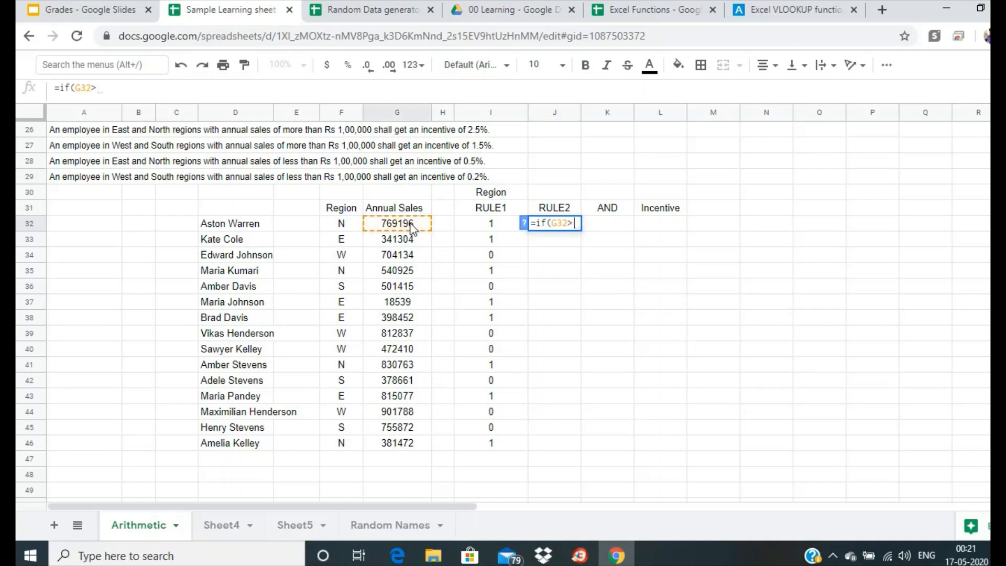
{"action": "type", "text": "1000"}
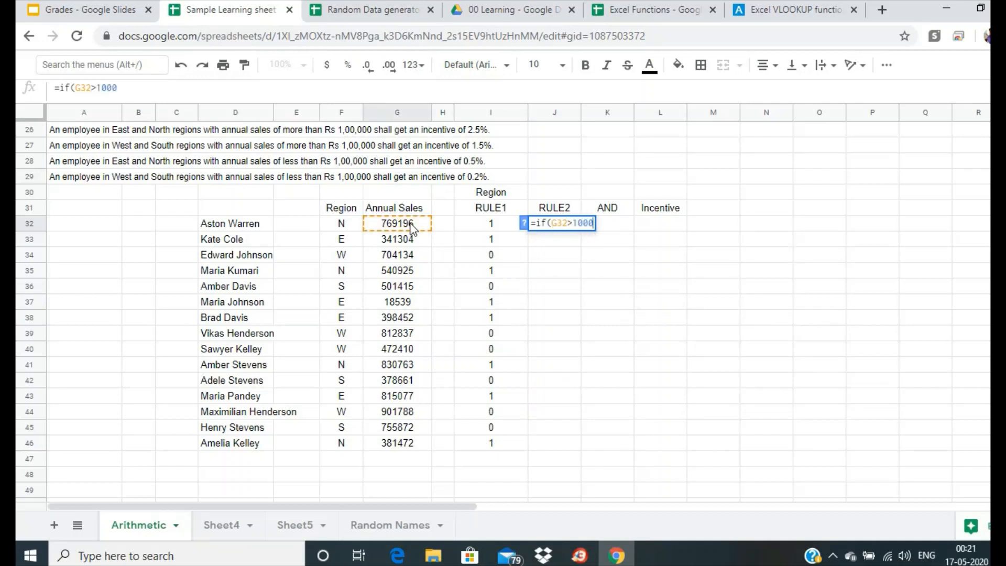
{"action": "type", "text": "00,1,0)"}
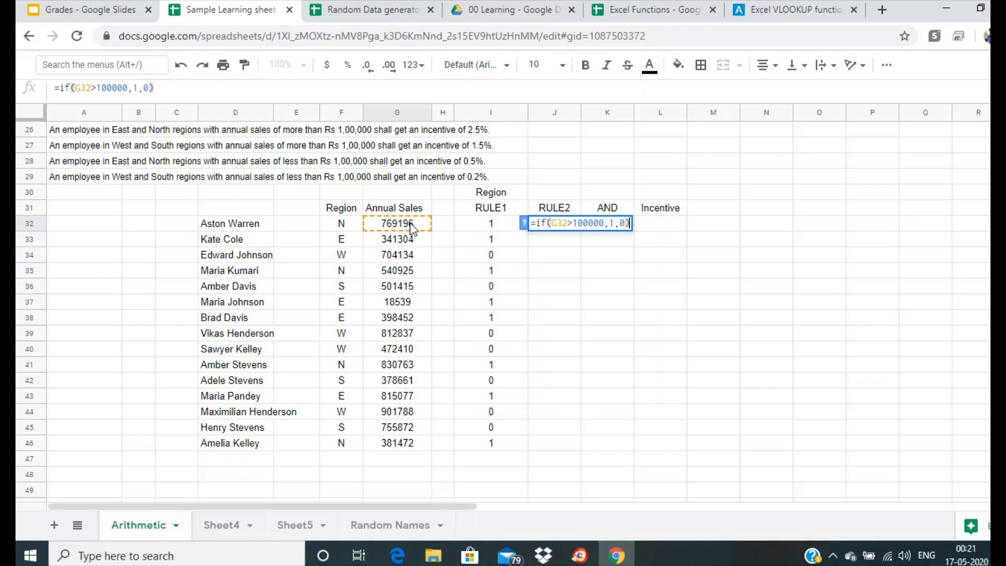
{"action": "key", "text": "Return"}
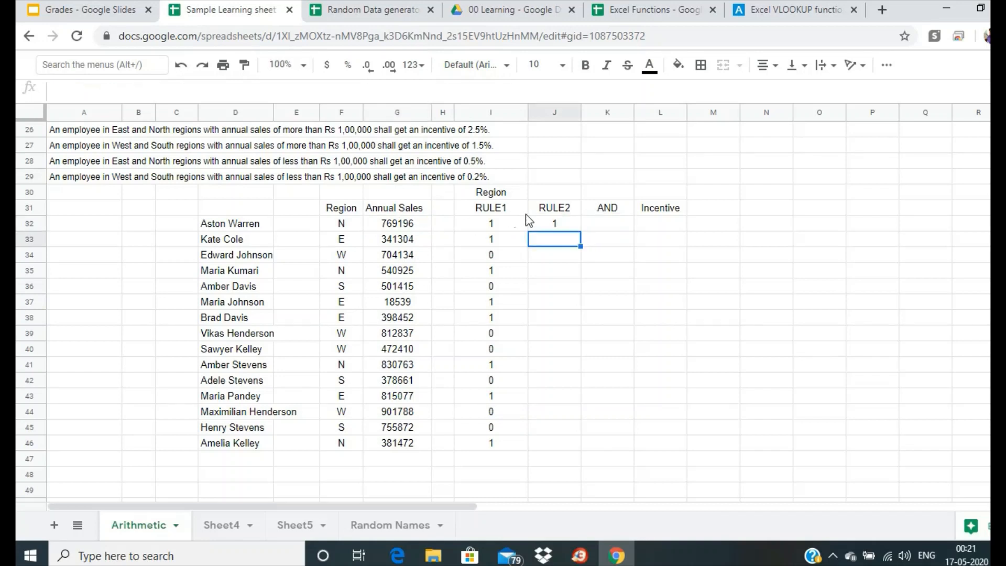
Step: Copy the RULE2 formula from J32 into J33:J46
{"action": "left_click", "coordinate": [552, 223]}
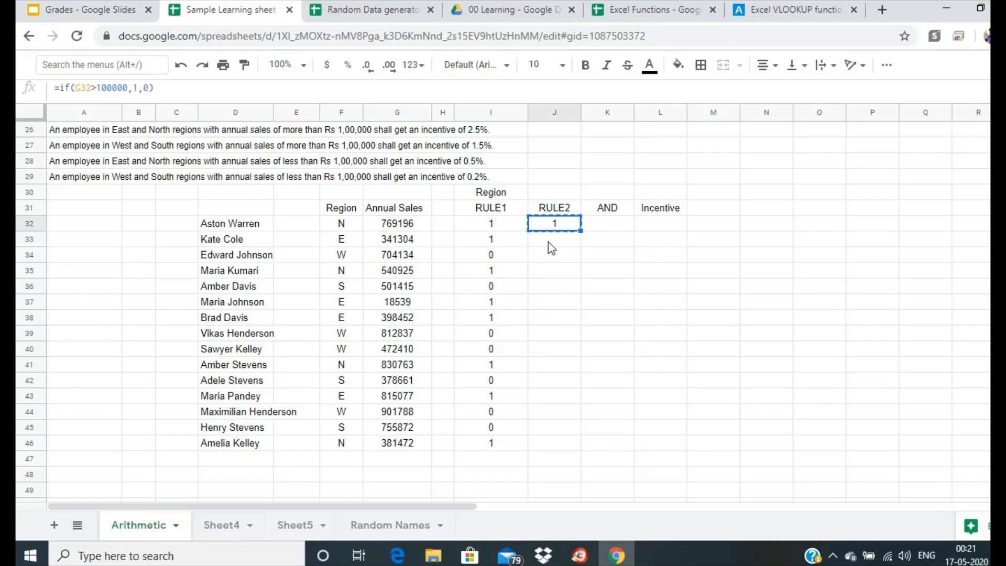
{"action": "left_click_drag", "start_coordinate": [548, 241], "coordinate": [554, 451]}
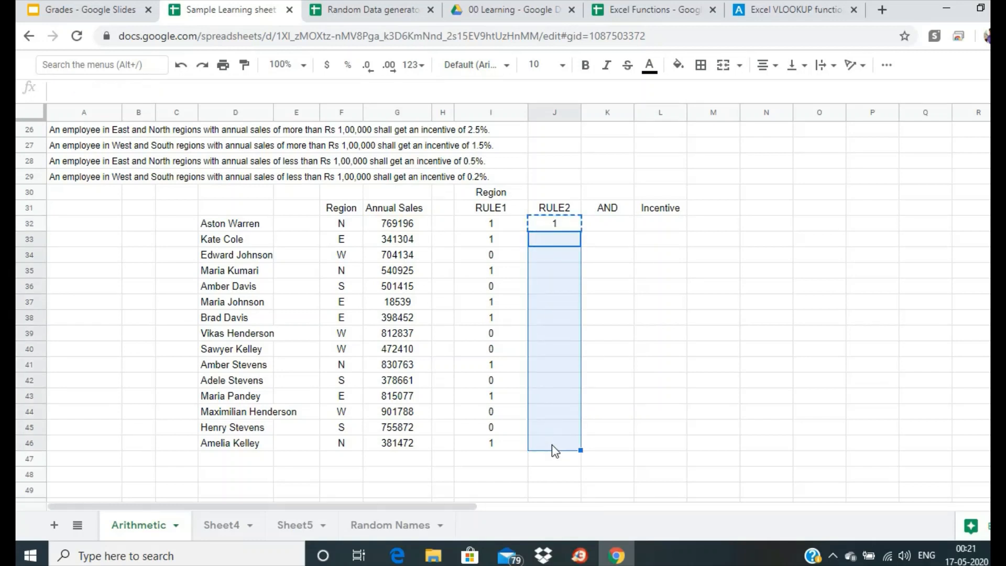
{"action": "key", "text": "ctrl+v"}
Step: Add the label Annual Sales > 100000 in J30, above the RULE2 header
{"action": "left_click", "coordinate": [547, 194]}
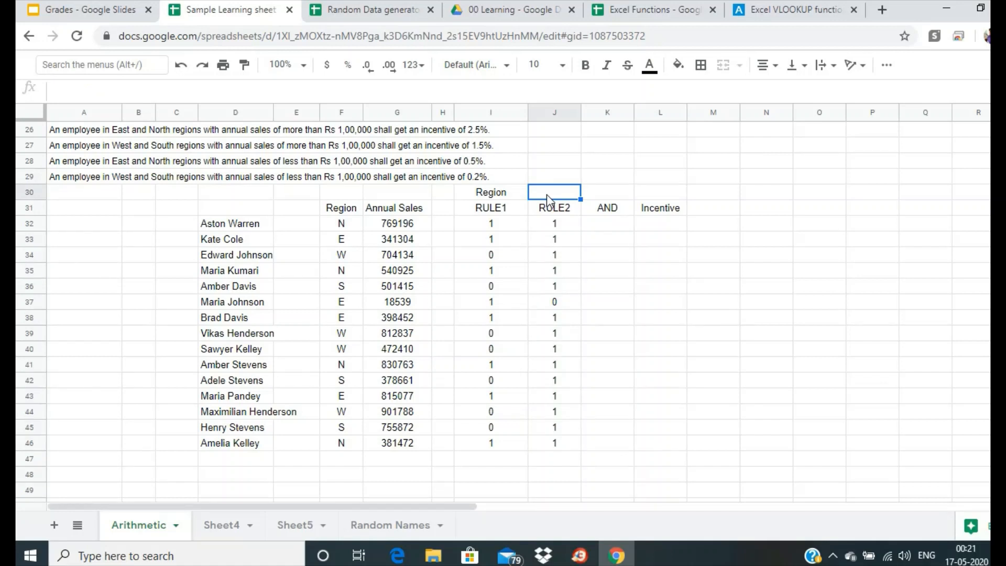
{"action": "type", "text": "An"}
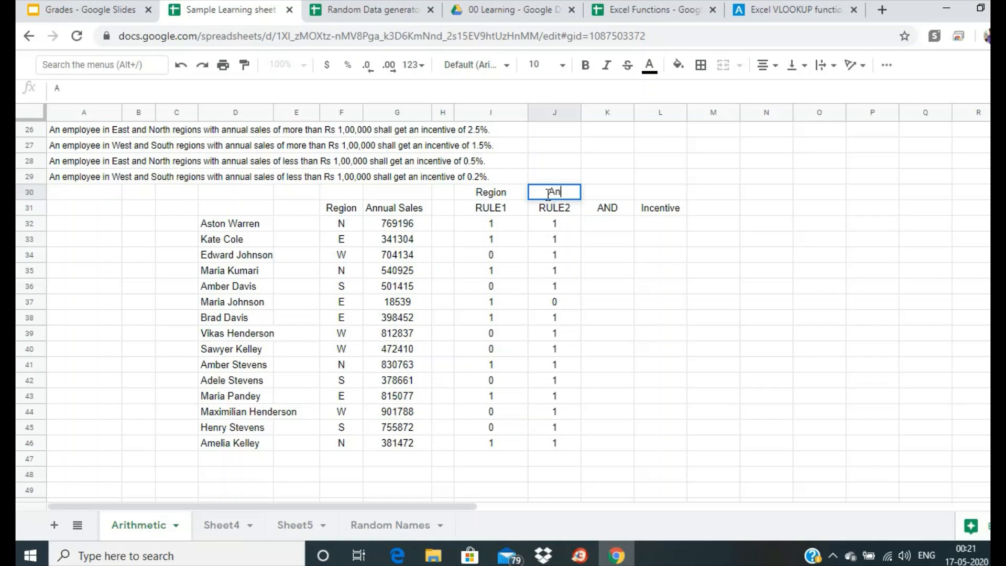
{"action": "type", "text": "nual Sales "}
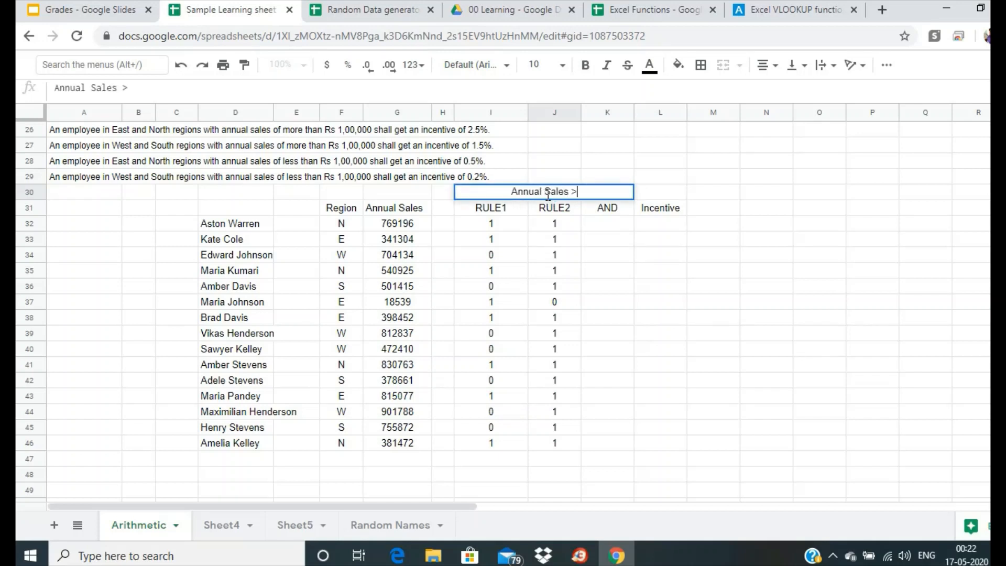
{"action": "type", "text": "> 10000"}
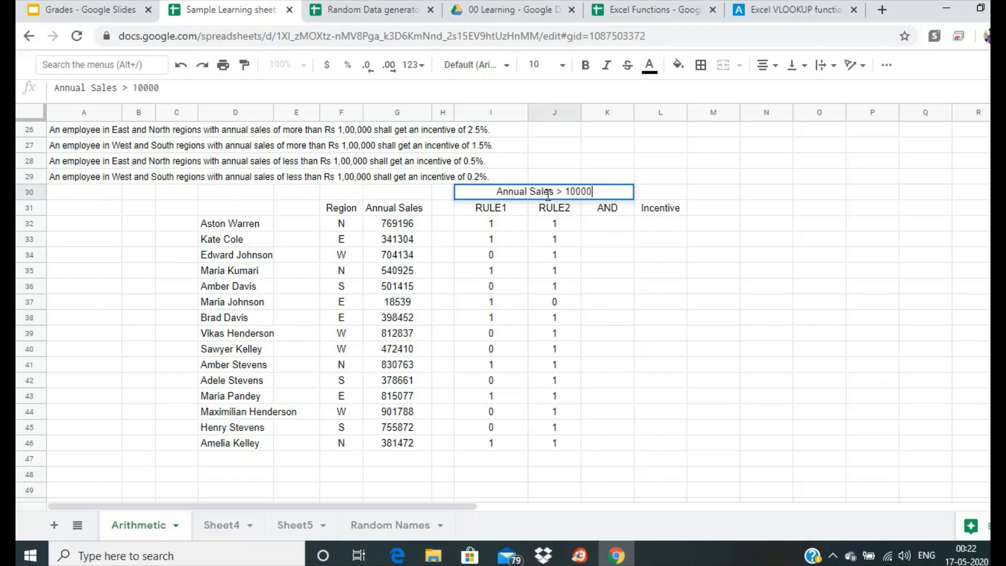
{"action": "type", "text": "0"}
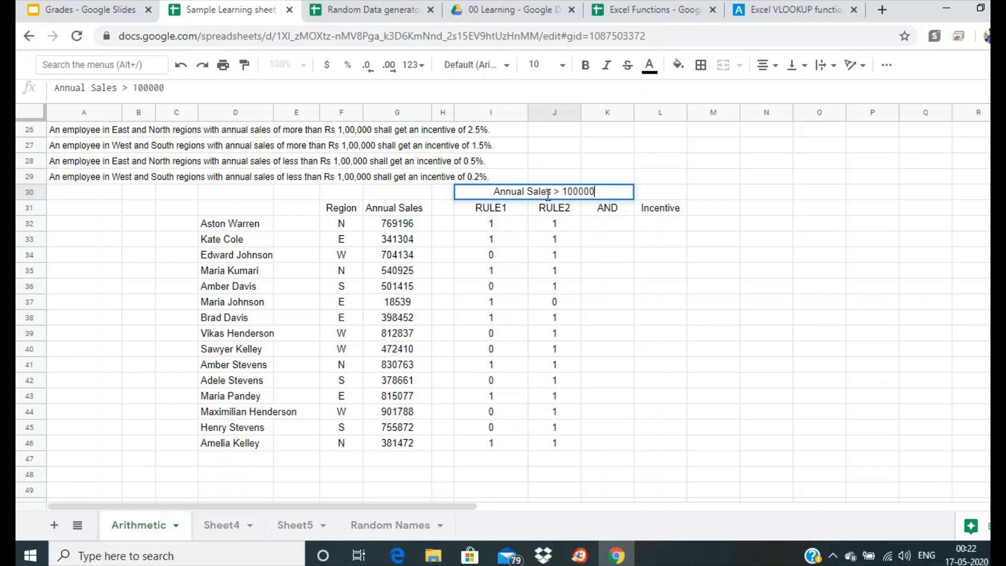
{"action": "key", "text": "Return"}
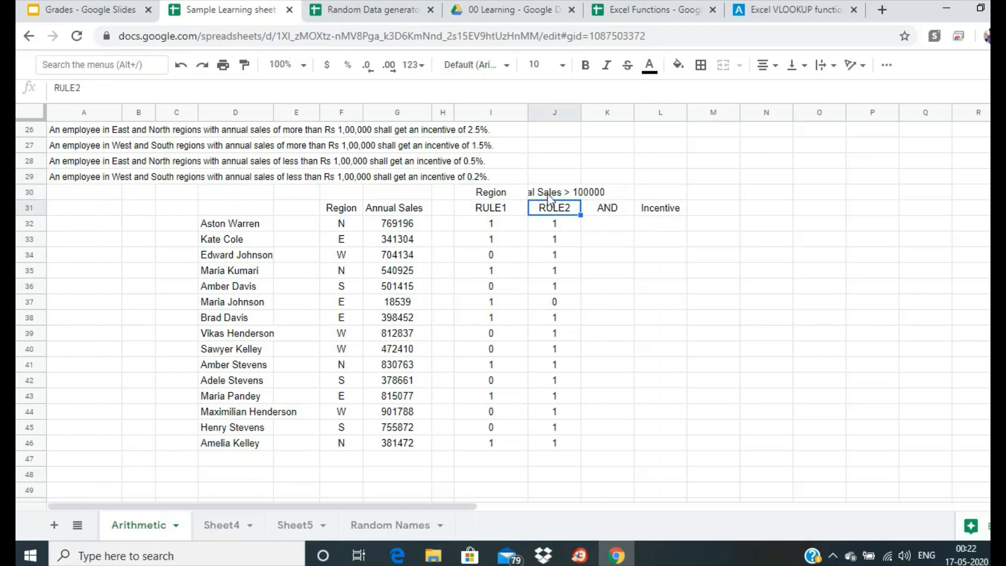
Step: Left-align the Annual Sales > 100000 label in J30
{"action": "left_click", "coordinate": [546, 195]}
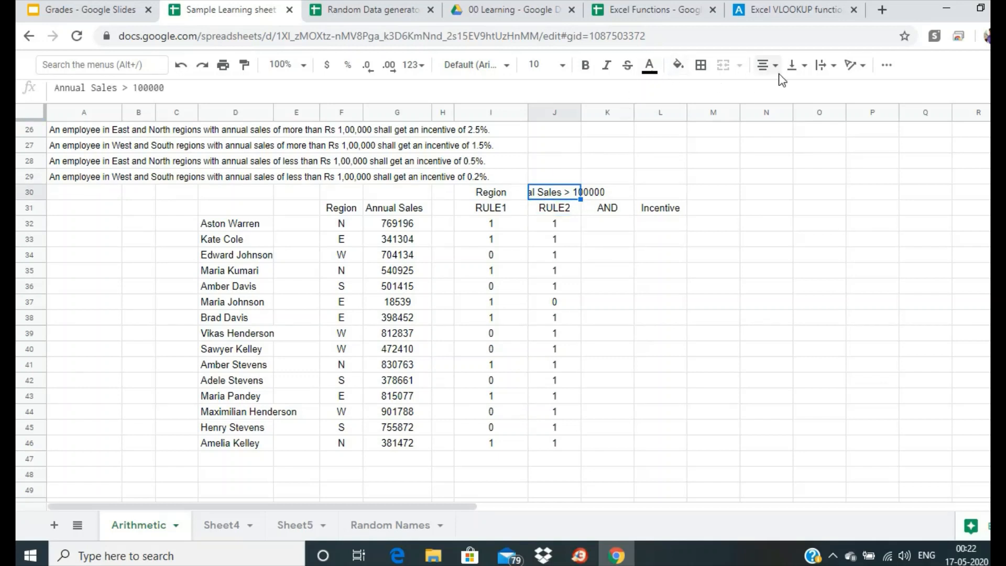
{"action": "left_click", "coordinate": [768, 64]}
{"action": "left_click", "coordinate": [766, 93]}
{"action": "left_click", "coordinate": [584, 253]}
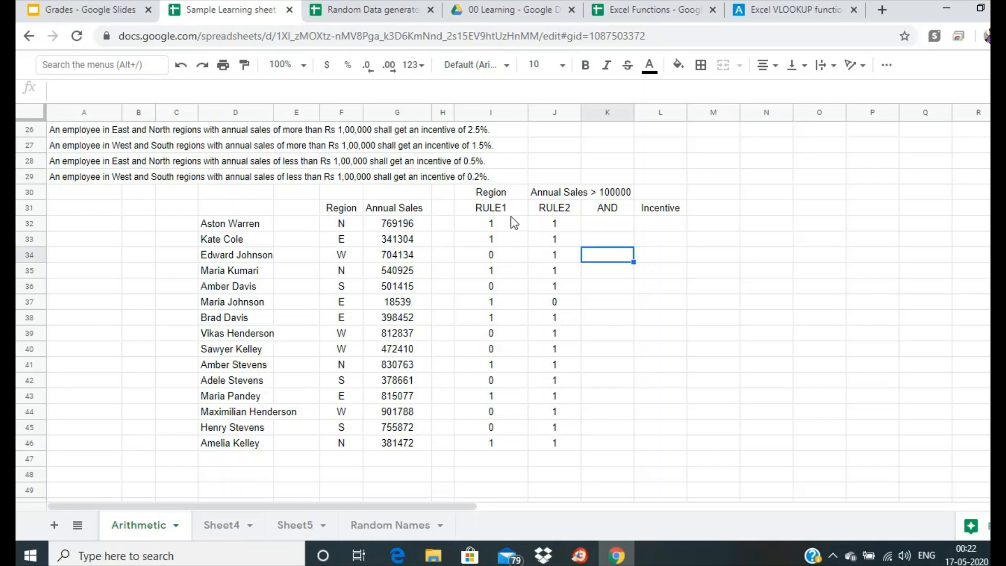
Step: Extend the label in I30 to read Region (N,E)
{"action": "left_click", "coordinate": [509, 198]}
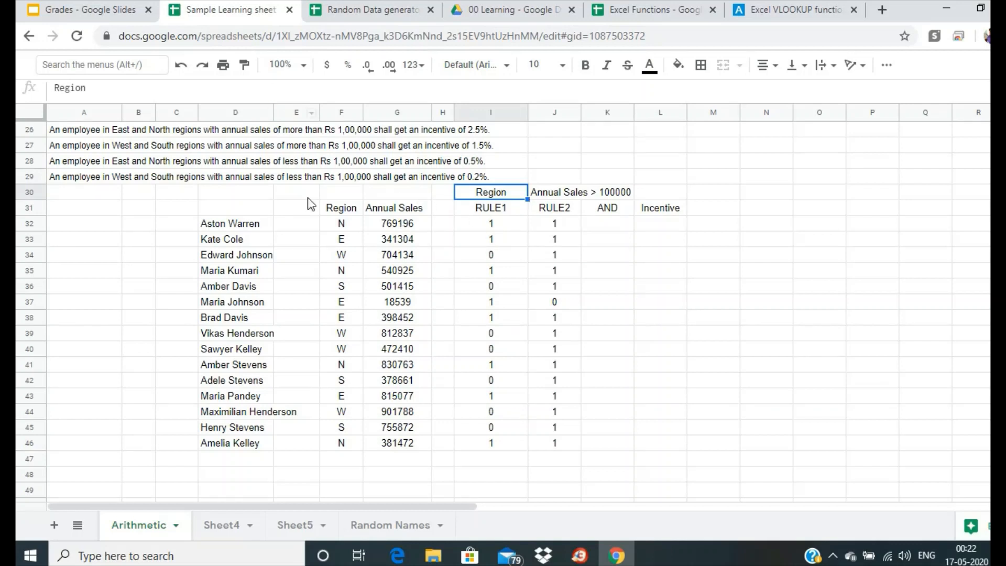
{"action": "left_click", "coordinate": [193, 94]}
{"action": "type", "text": "("}
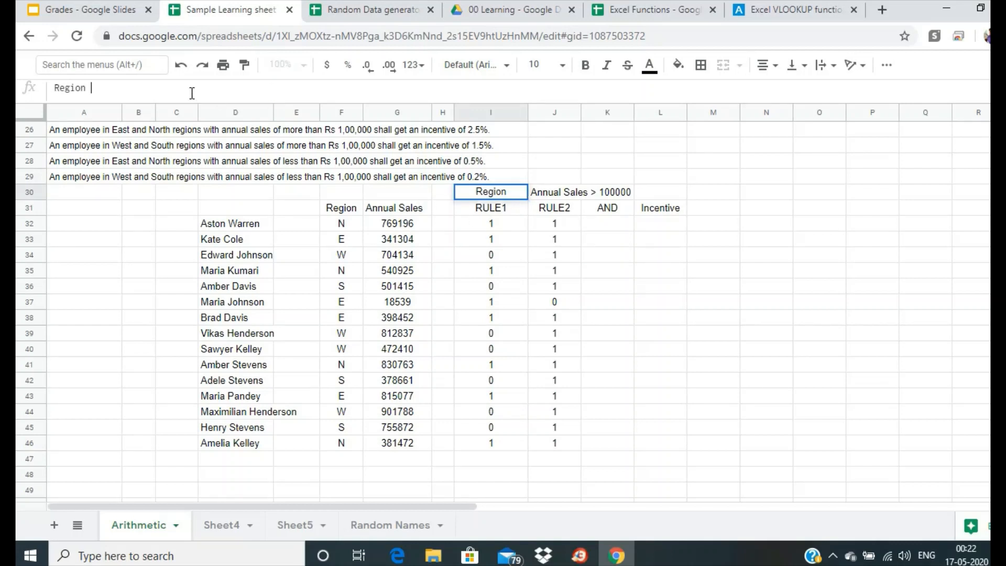
{"action": "type", "text": "N"}
{"action": "type", "text": ",E)"}
{"action": "key", "text": "Return"}
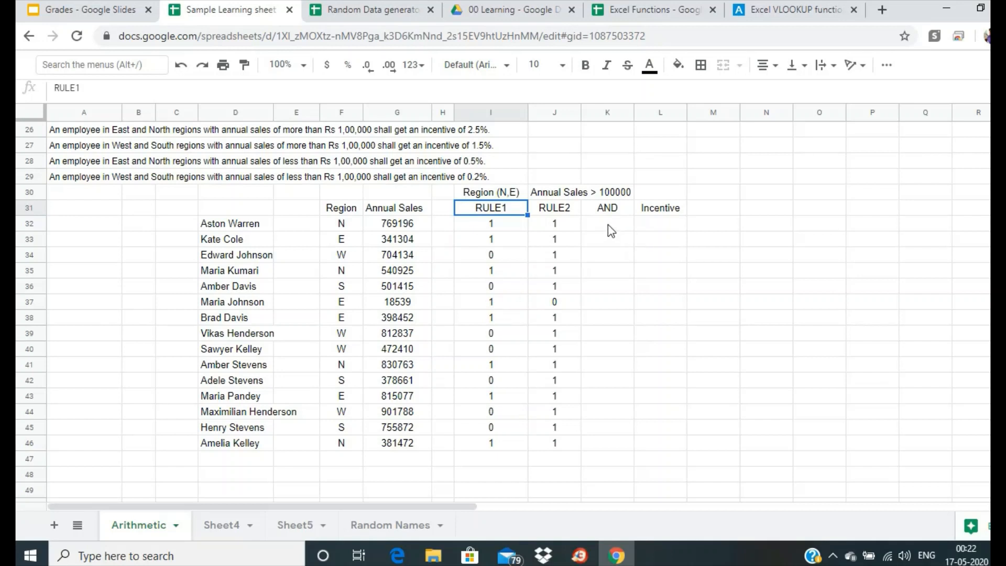
{"action": "left_click", "coordinate": [646, 225]}
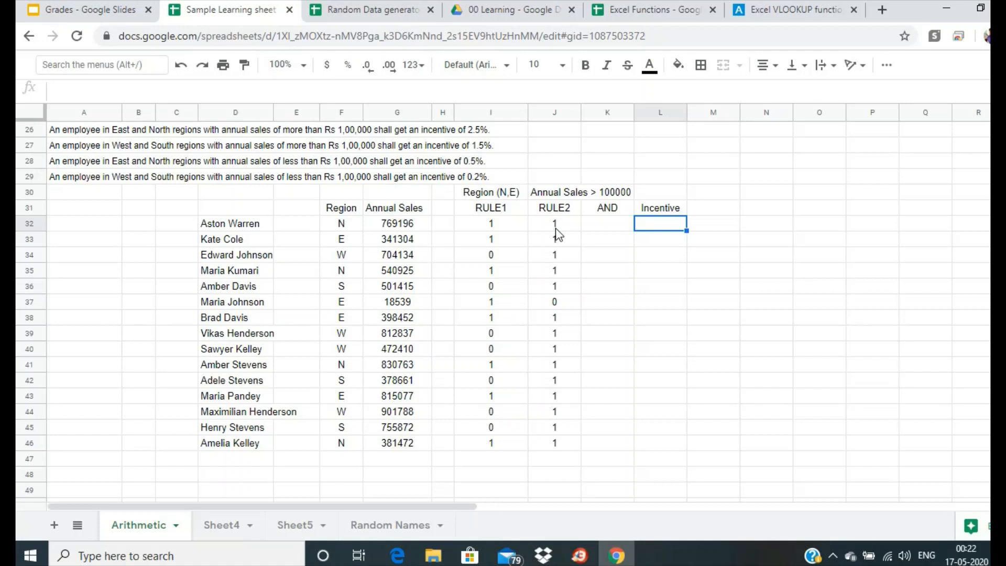
{"action": "type", "text": "="}
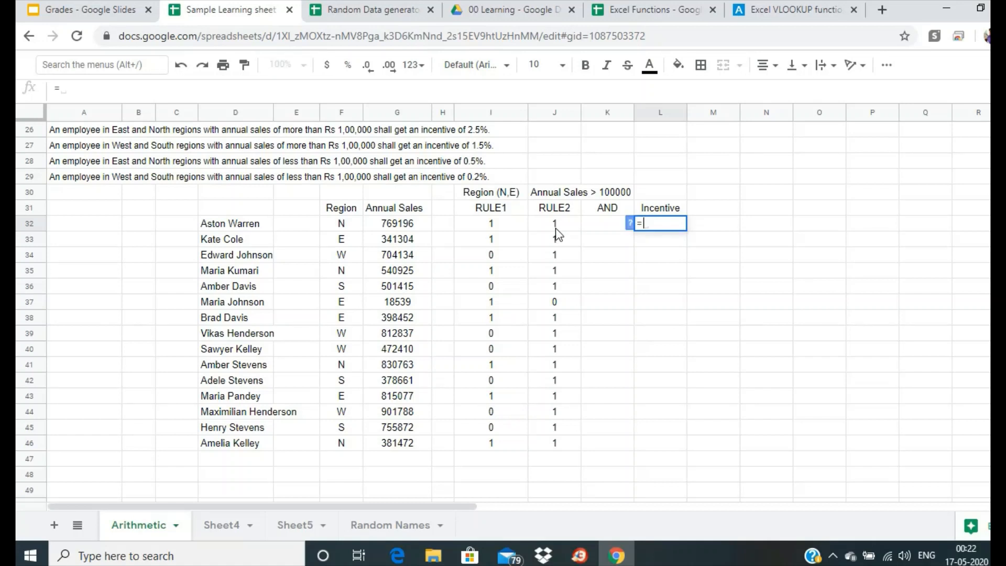
{"action": "key", "text": "BackSpace"}
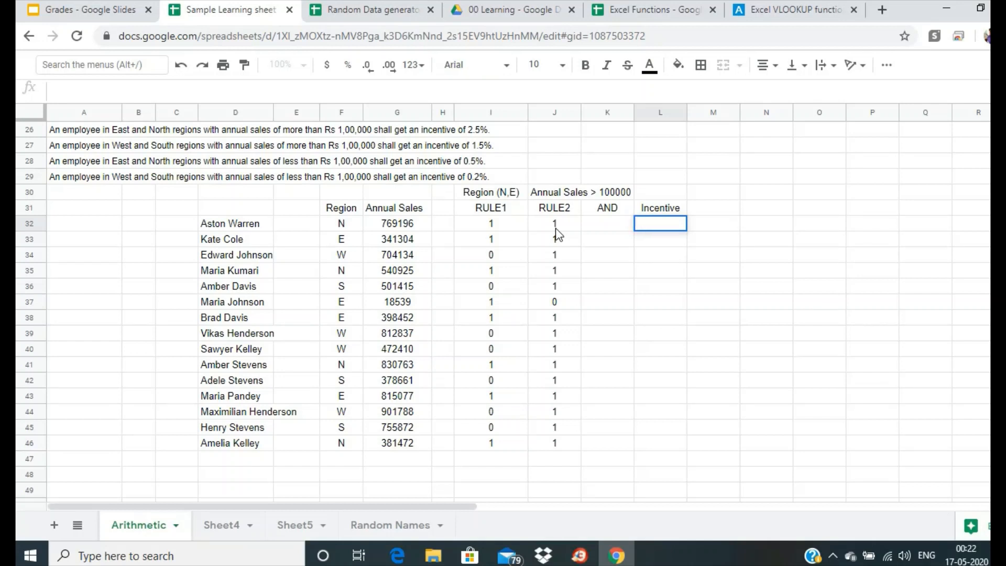
{"action": "type", "text": "=IF"}
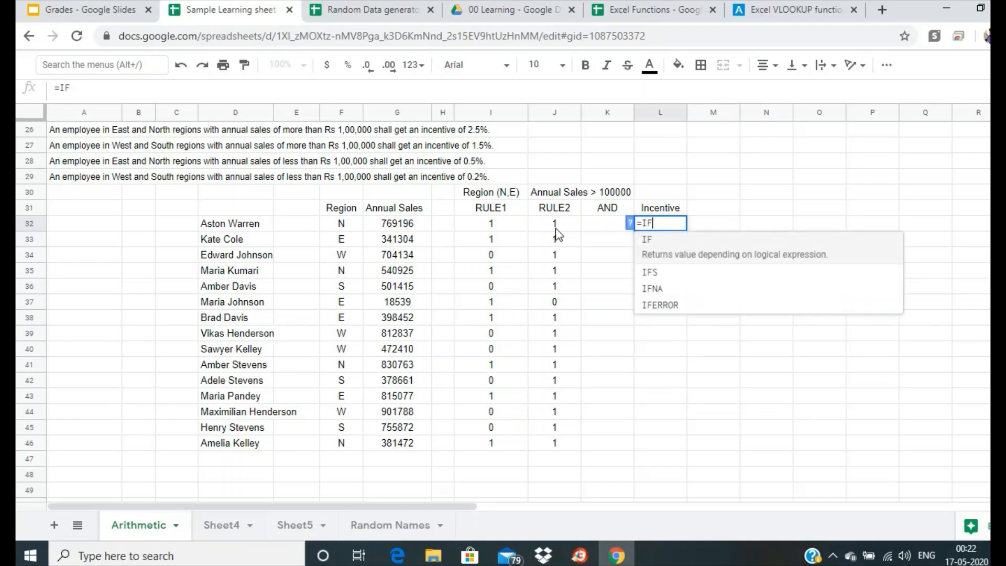
{"action": "key", "text": "BackSpace"}
{"action": "key", "text": "BackSpace"}
{"action": "key", "text": "BackSpace"}
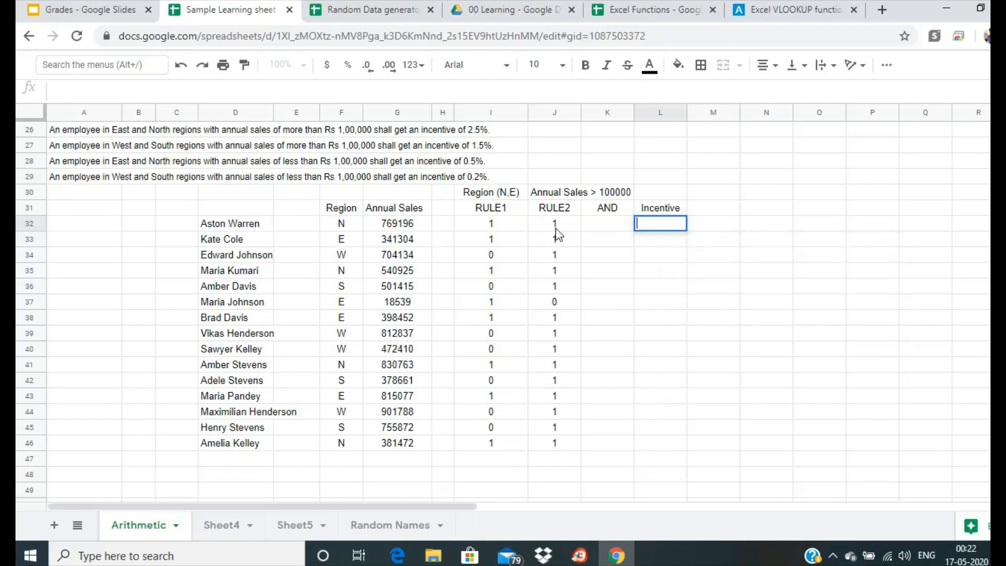
{"action": "key", "text": "Return"}
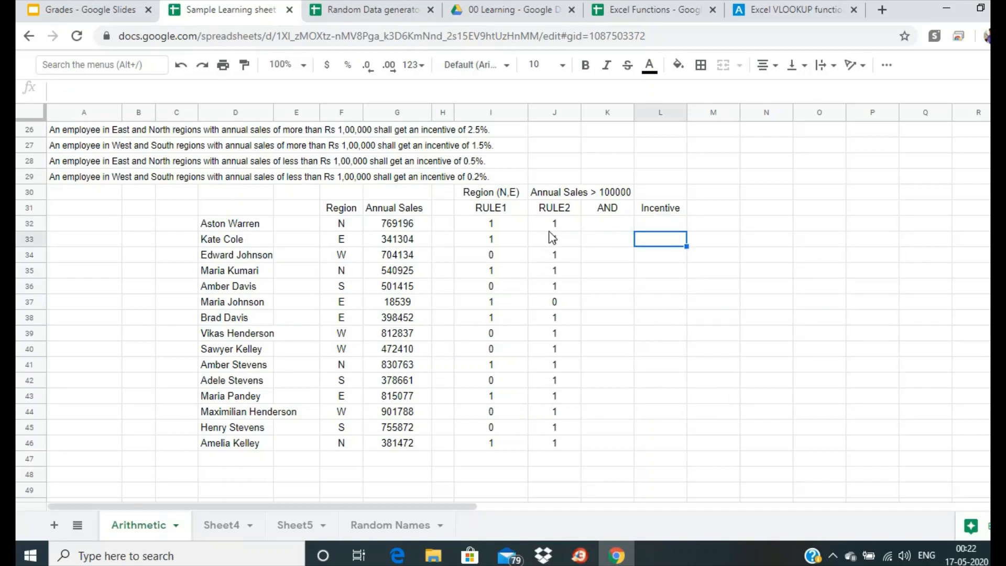
Step: Enter =I32*J32 in K32 to combine RULE1 and RULE2 in the AND column
{"action": "left_click", "coordinate": [604, 229]}
{"action": "type", "text": "="}
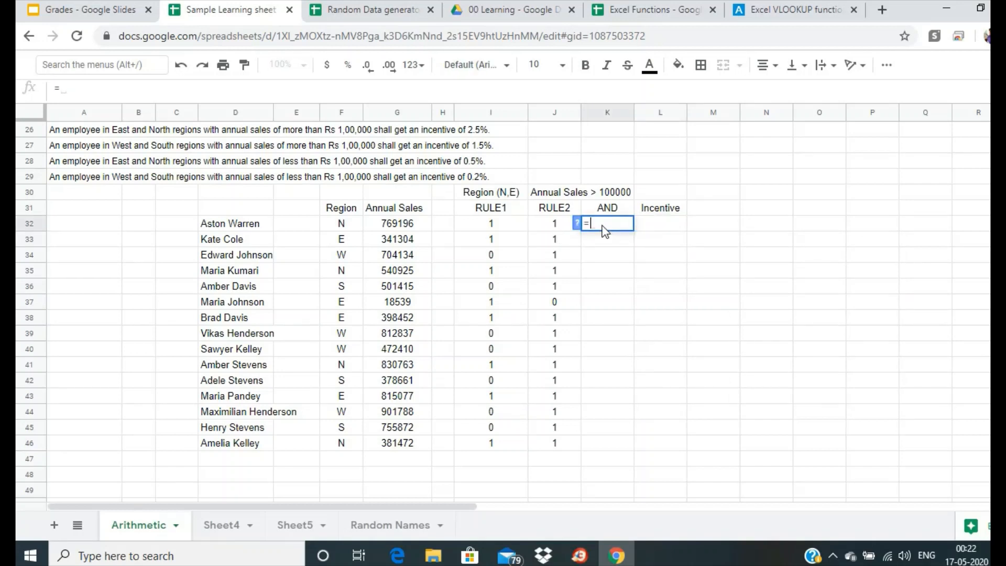
{"action": "left_click", "coordinate": [509, 229]}
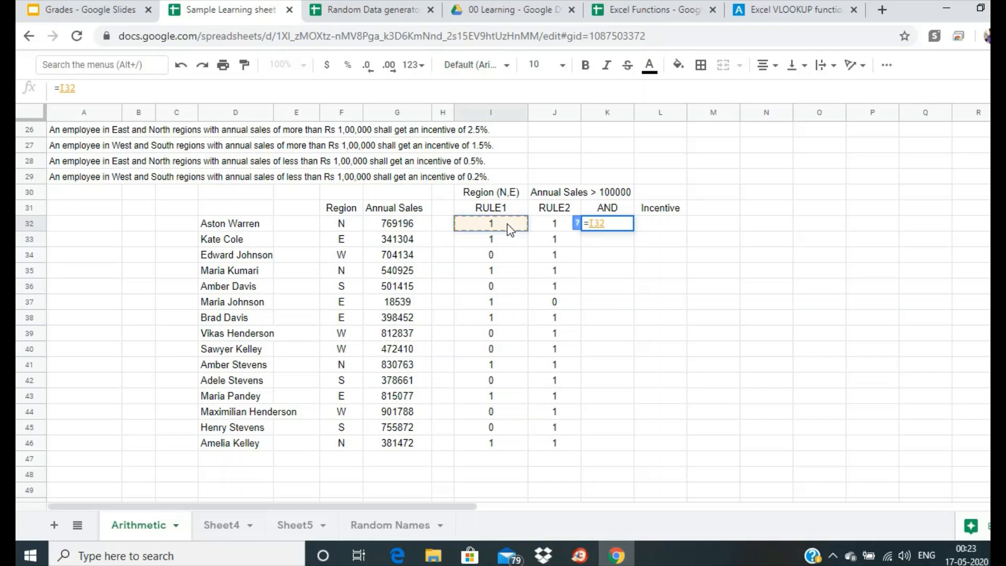
{"action": "type", "text": "*"}
{"action": "left_click", "coordinate": [537, 226]}
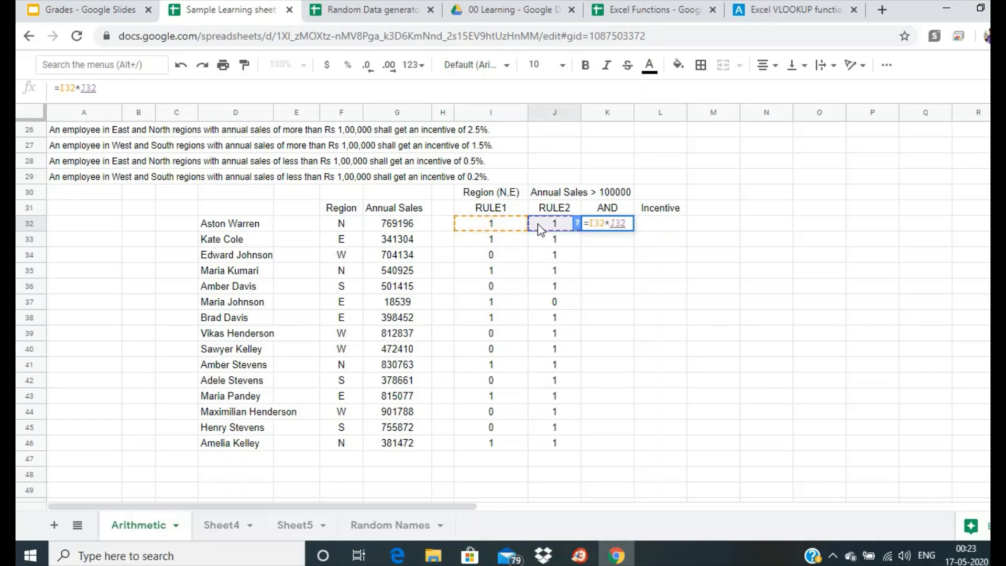
{"action": "key", "text": "Return"}
Step: Copy the AND formula from K32 into K33:K46
{"action": "left_click", "coordinate": [602, 228]}
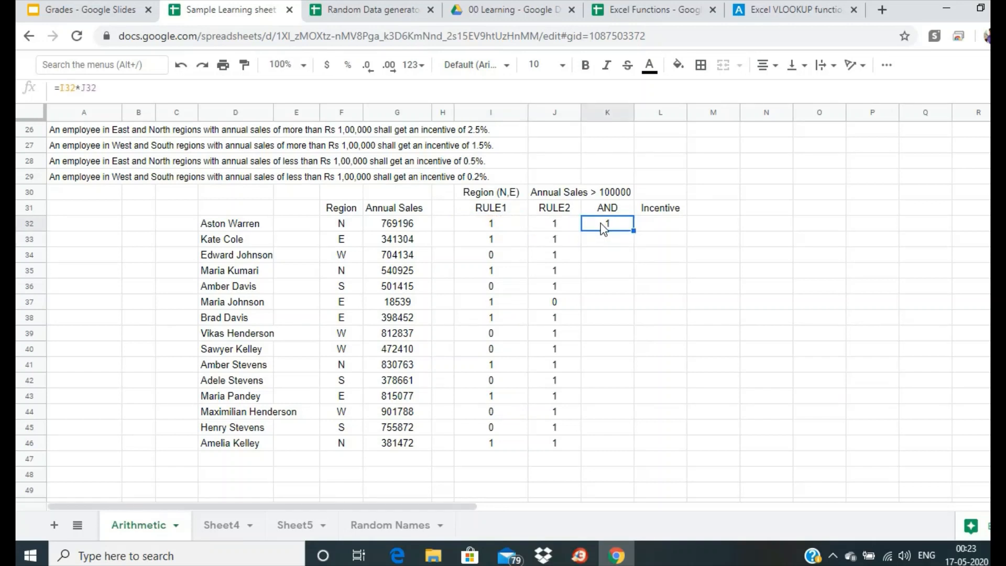
{"action": "key", "text": "ctrl+c"}
{"action": "left_click_drag", "start_coordinate": [603, 240], "coordinate": [604, 448]}
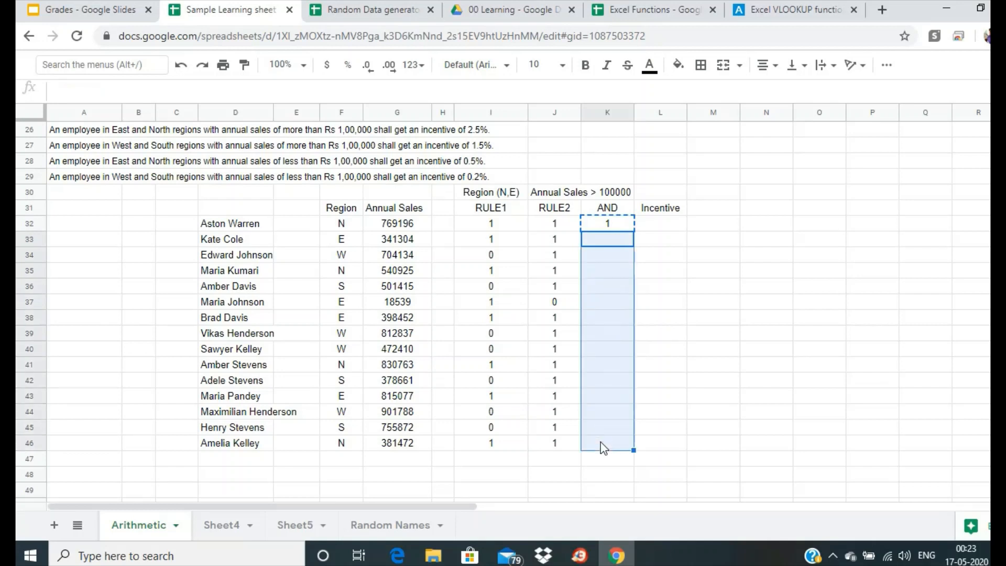
{"action": "key", "text": "ctrl+v"}
Step: Begin the incentive formula in L32 with =IF(K32=1,G32*0.025 so employees meeting both rules get 2.5% of annual sales
{"action": "left_click", "coordinate": [659, 226]}
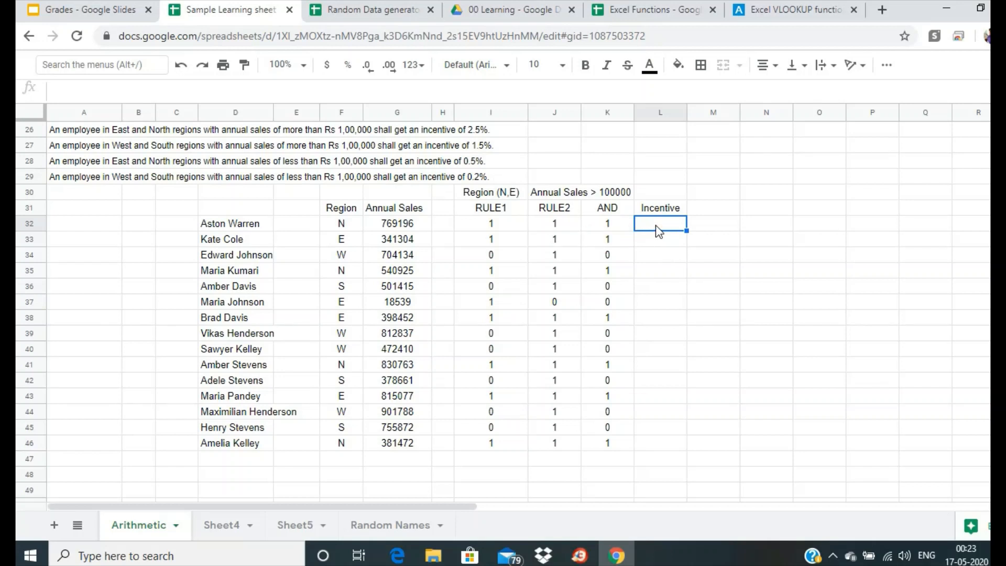
{"action": "type", "text": "=IF"}
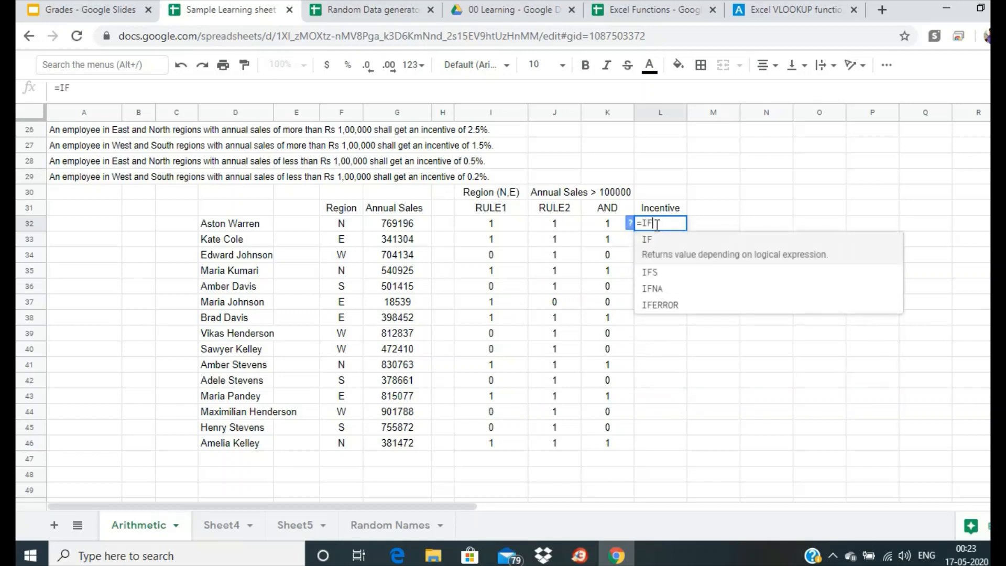
{"action": "type", "text": "("}
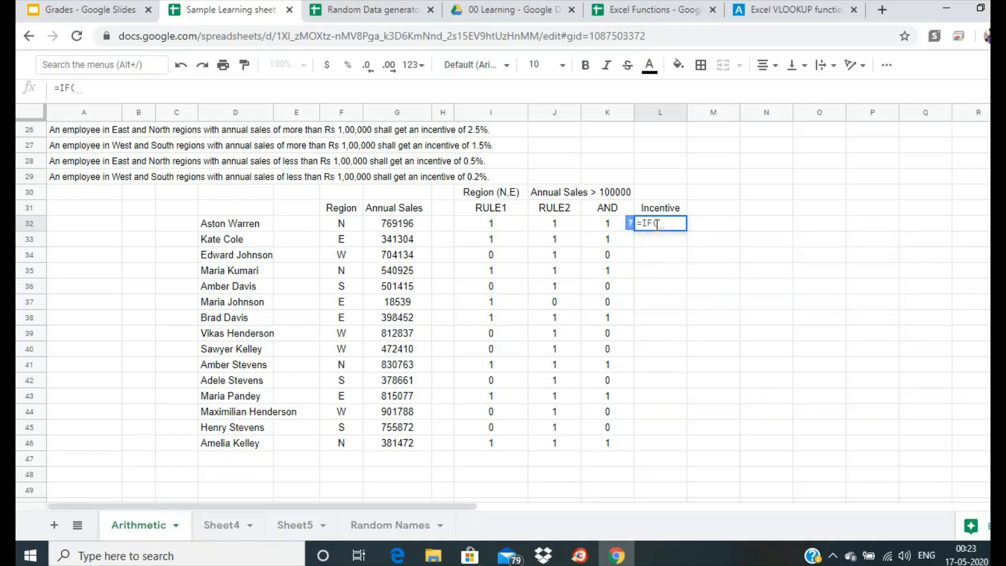
{"action": "left_click", "coordinate": [618, 227]}
{"action": "type", "text": "=1,"}
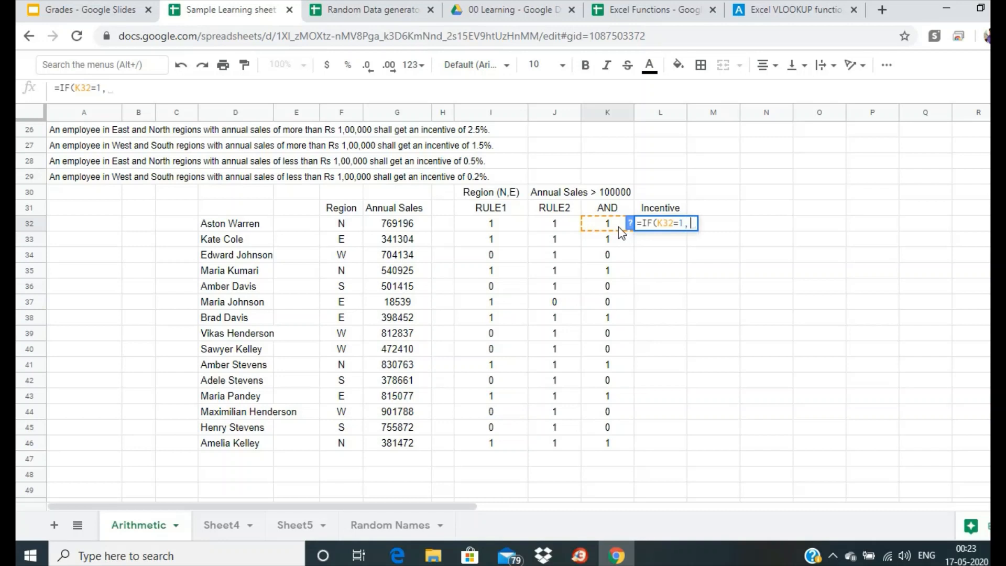
{"action": "left_click", "coordinate": [406, 230]}
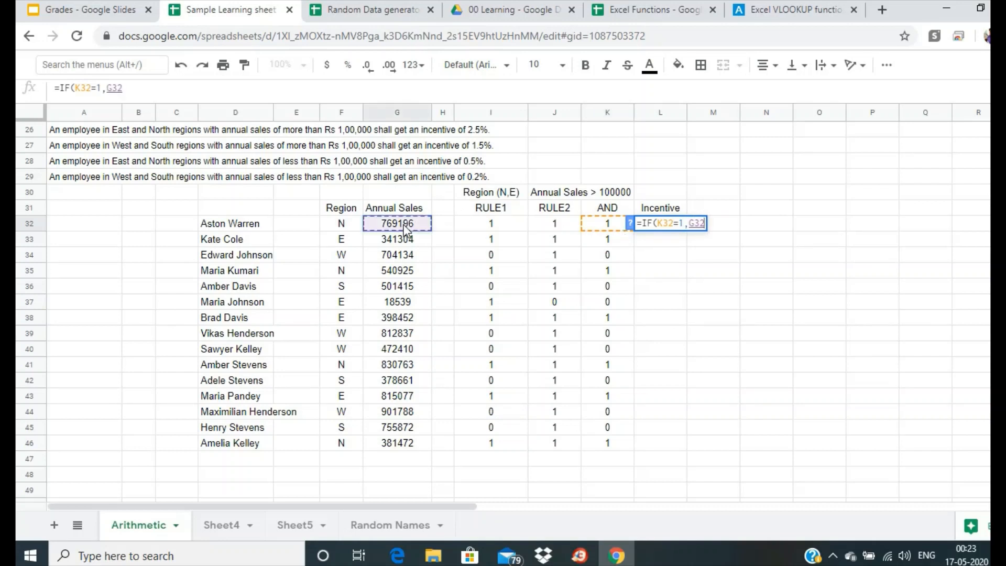
{"action": "type", "text": "*0"}
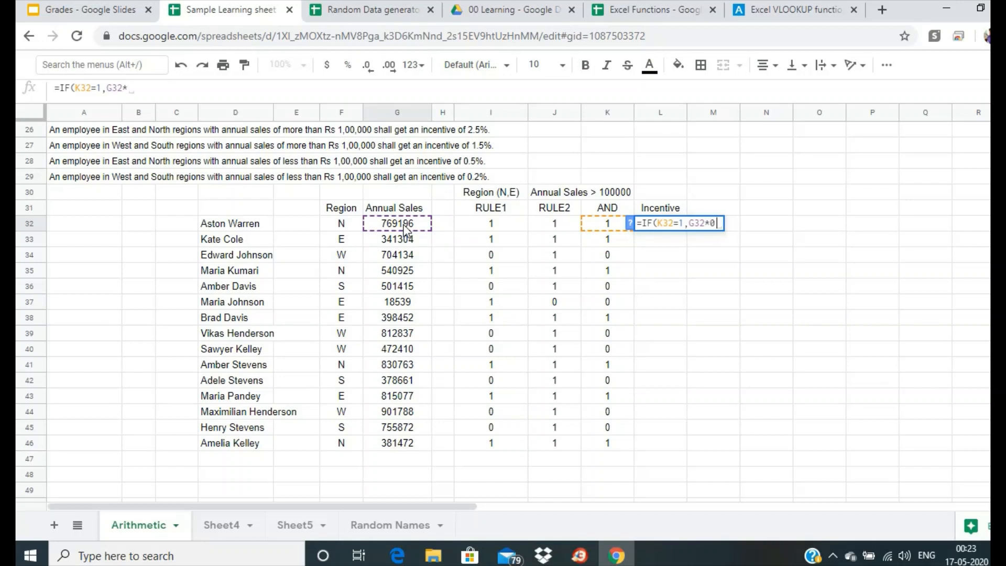
{"action": "type", "text": ".00"}
{"action": "key", "text": "BackSpace"}
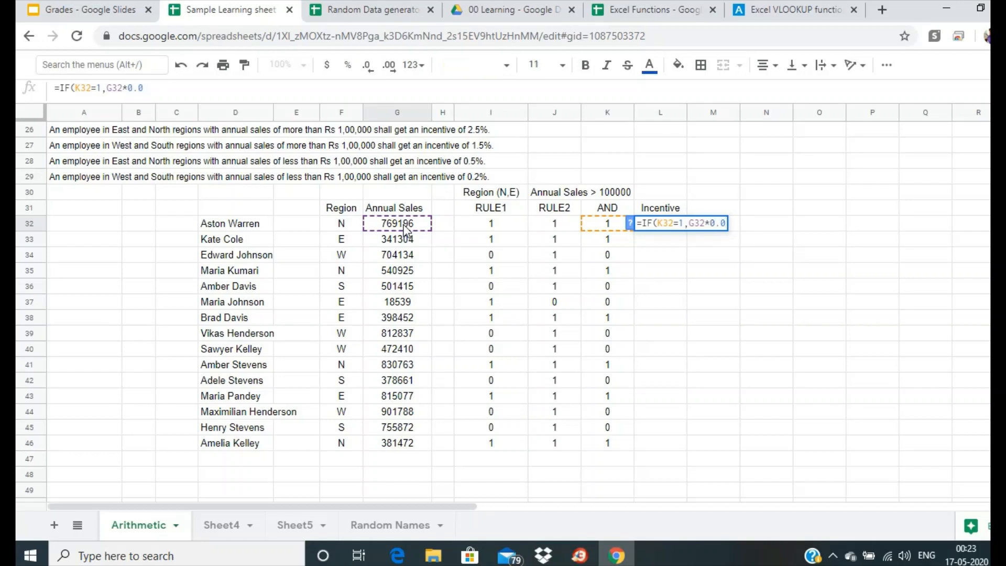
{"action": "type", "text": "25"}
Step: Continue the L32 formula with a nested IF(AND(I32=0,J32=1),G32*0.015 for West and South employees with sales above 100000
{"action": "left_click", "coordinate": [177, 91]}
{"action": "type", "text": ")"}
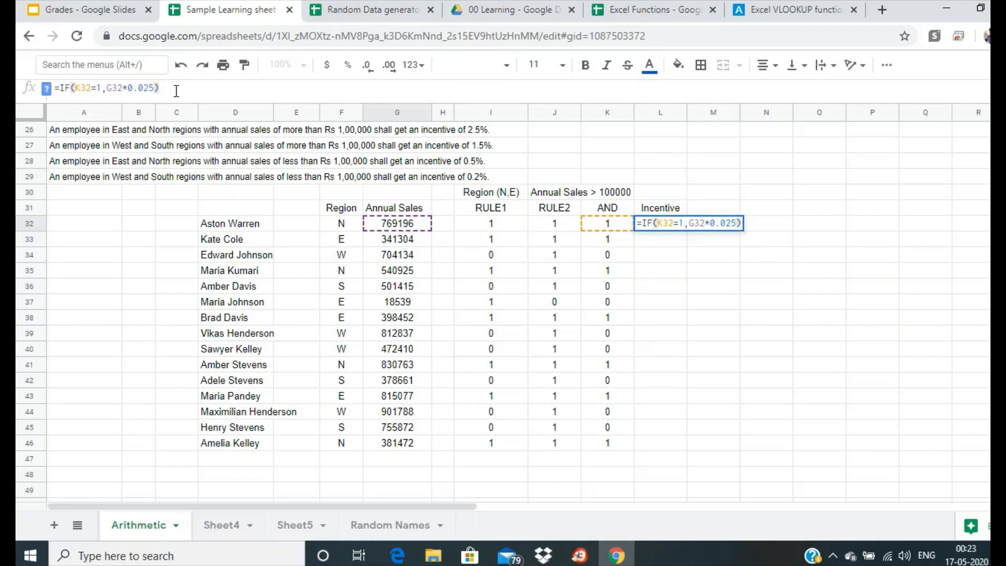
{"action": "key", "text": "BackSpace"}
{"action": "type", "text": ","}
{"action": "type", "text": "IF("}
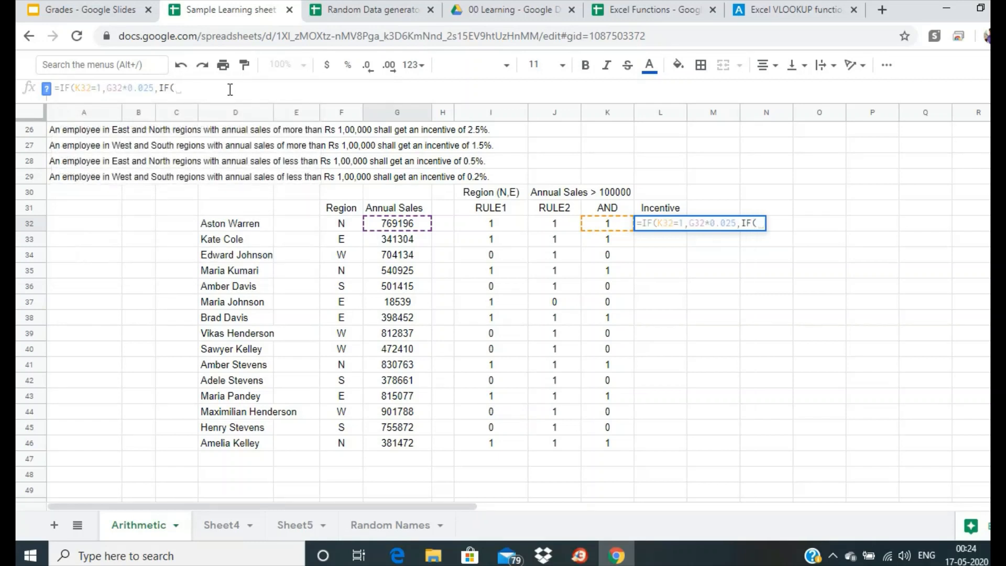
{"action": "type", "text": "AND"}
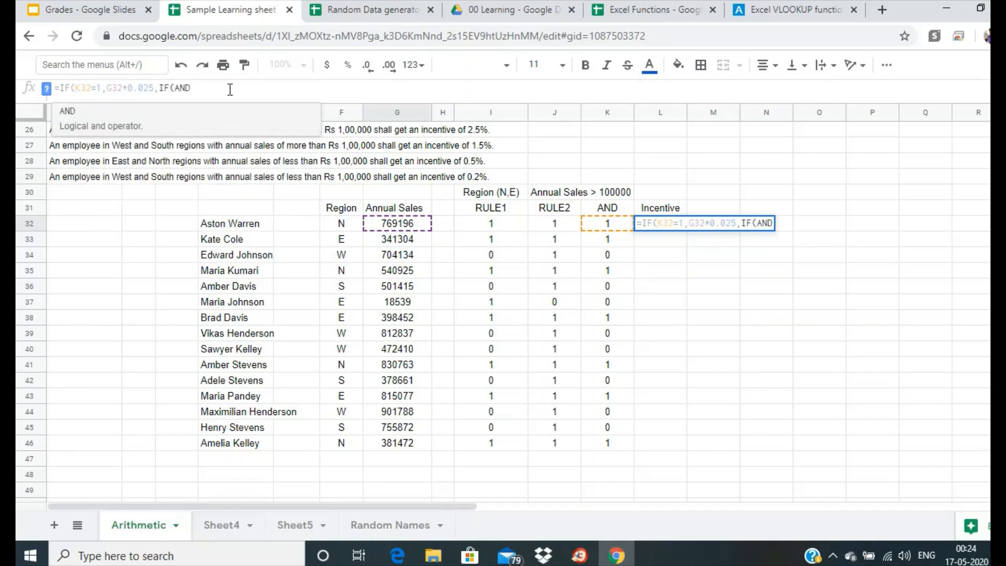
{"action": "type", "text": "("}
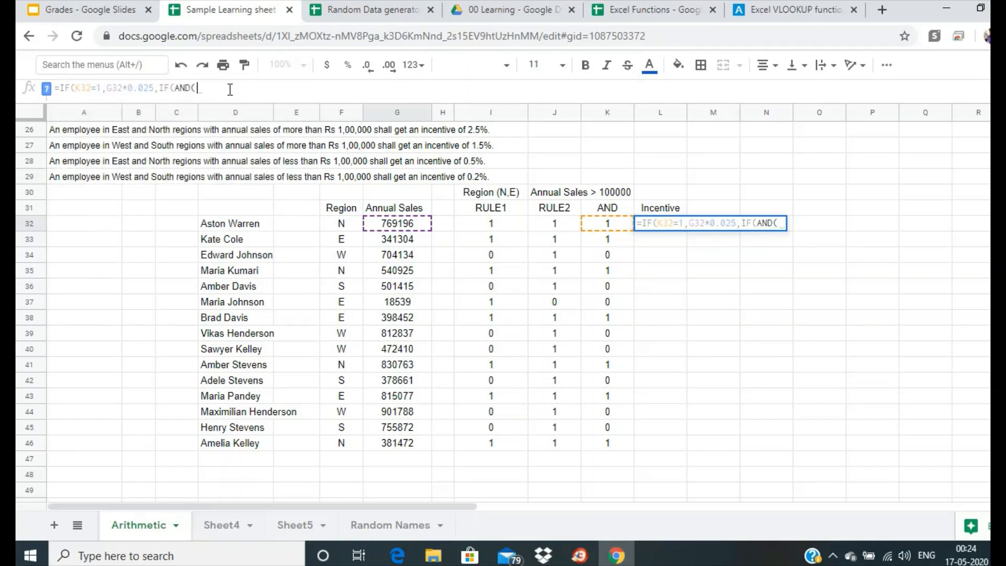
{"action": "left_click", "coordinate": [488, 223]}
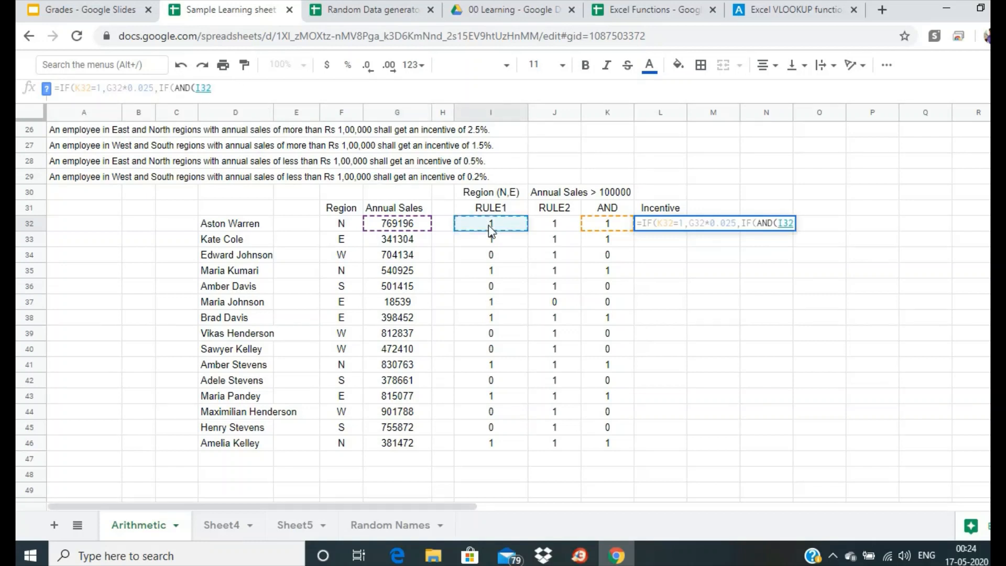
{"action": "type", "text": "=0,"}
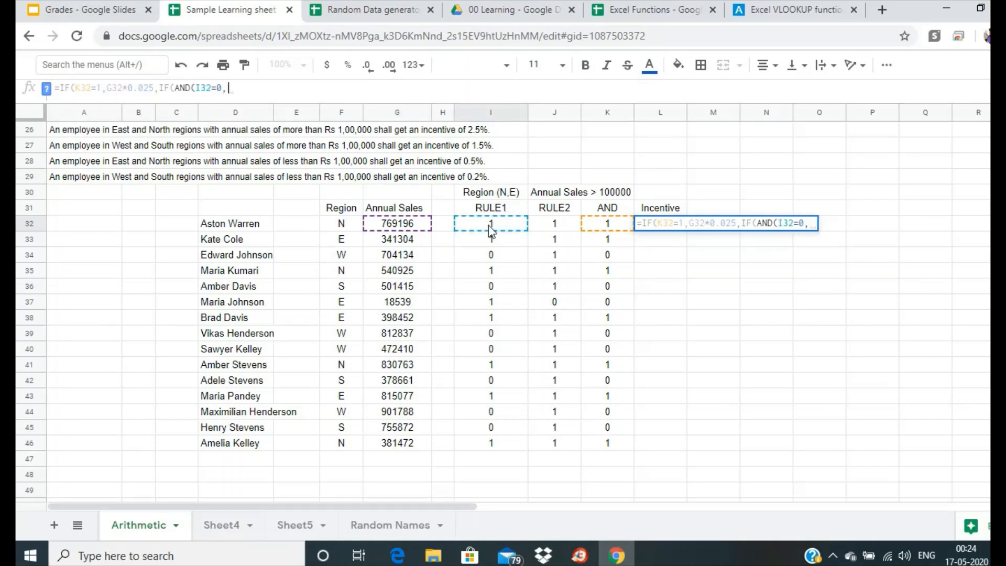
{"action": "left_click", "coordinate": [563, 231]}
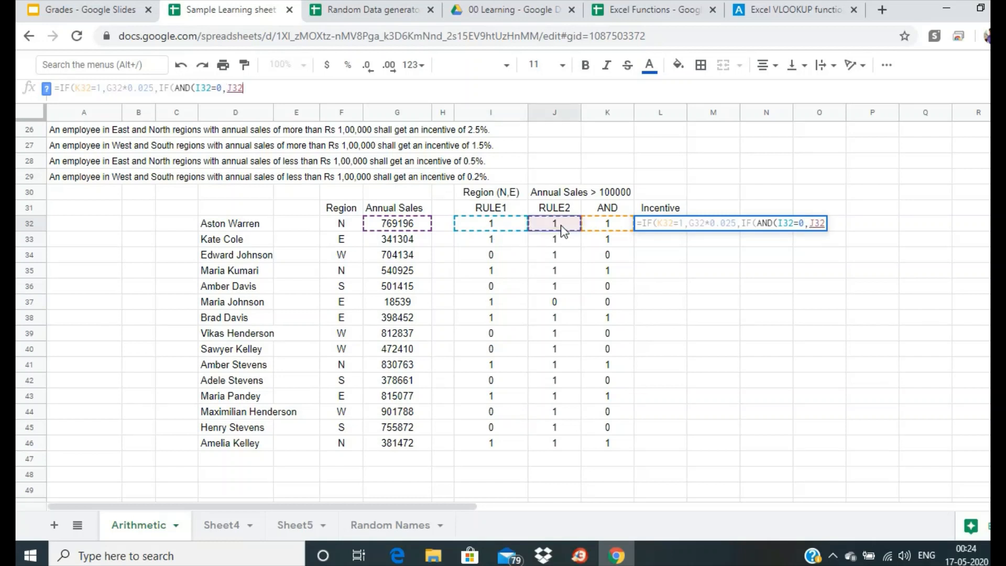
{"action": "type", "text": "="}
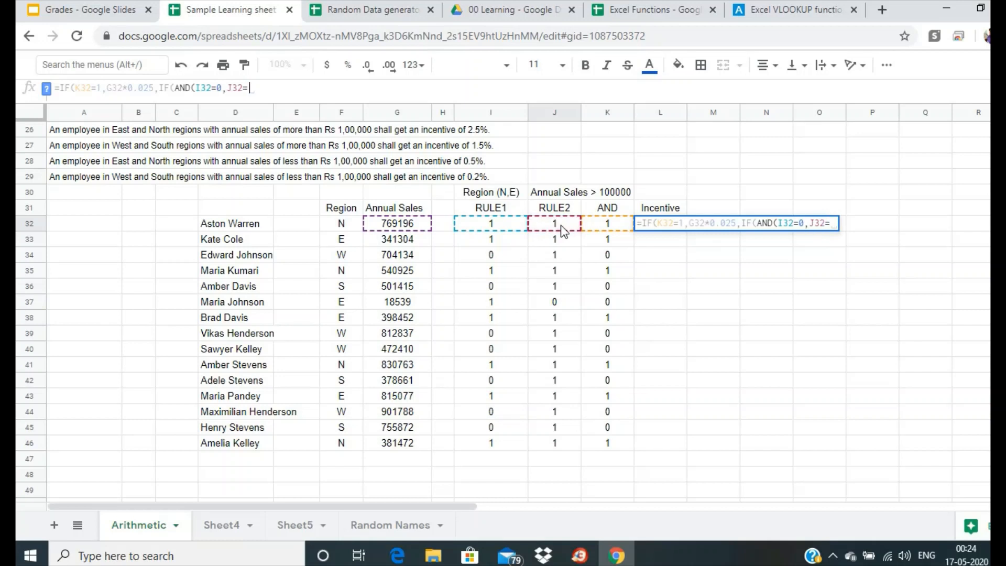
{"action": "type", "text": "1),"}
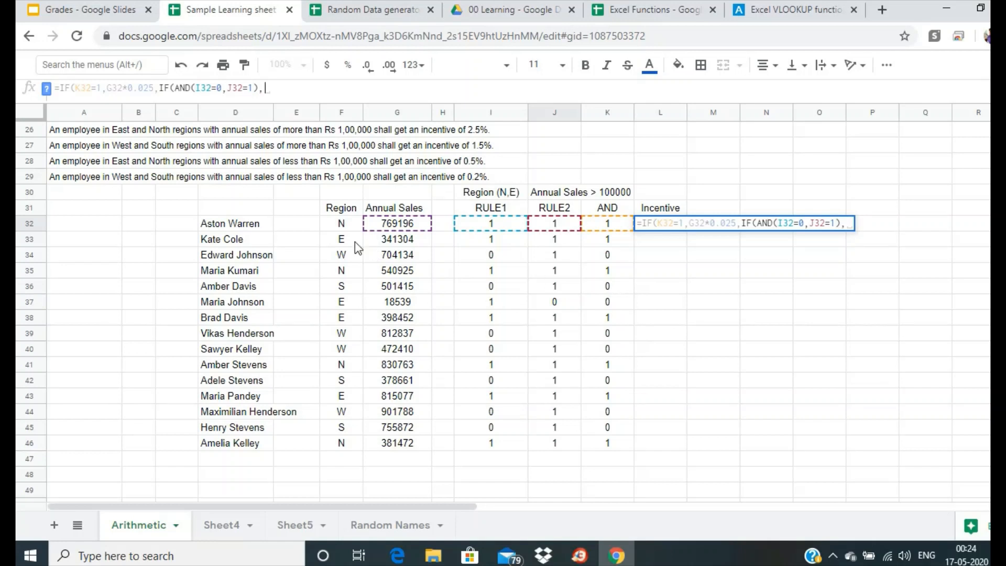
{"action": "left_click", "coordinate": [388, 226]}
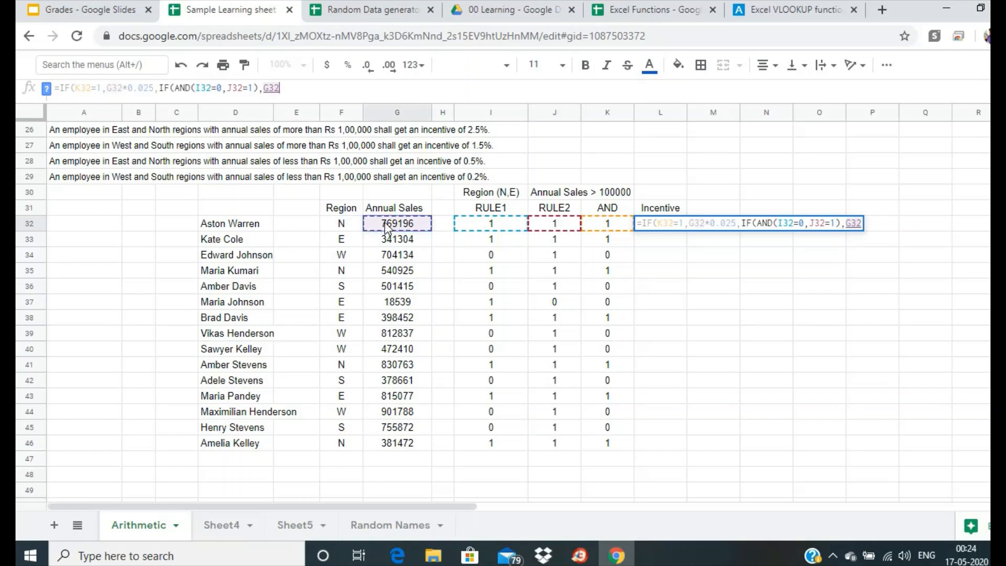
{"action": "type", "text": "*0.015"}
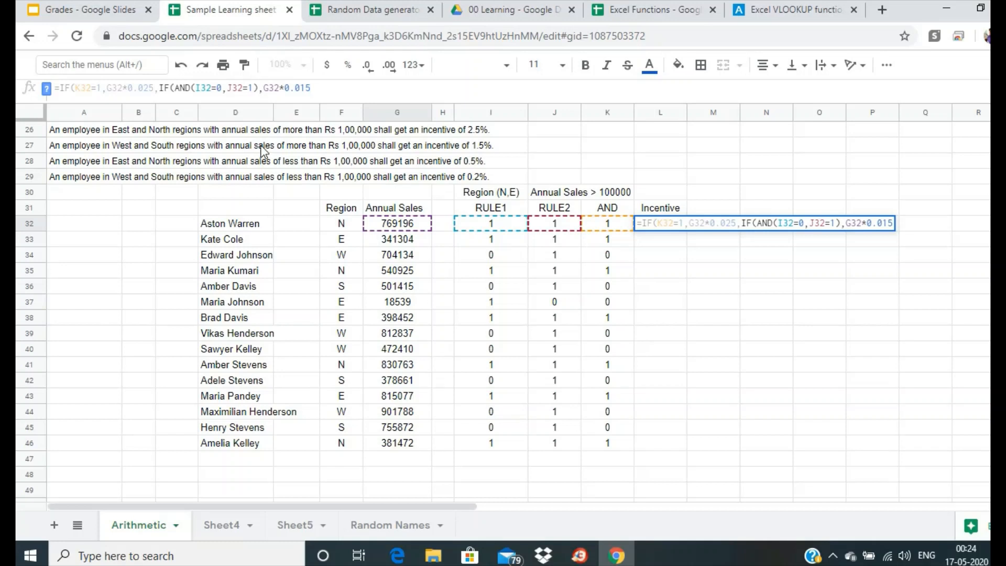
Step: Add a third nested IF(AND(I32=1,J32=0),G32*0.005 to the L32 formula and open another IF after it
{"action": "type", "text": ",IF("}
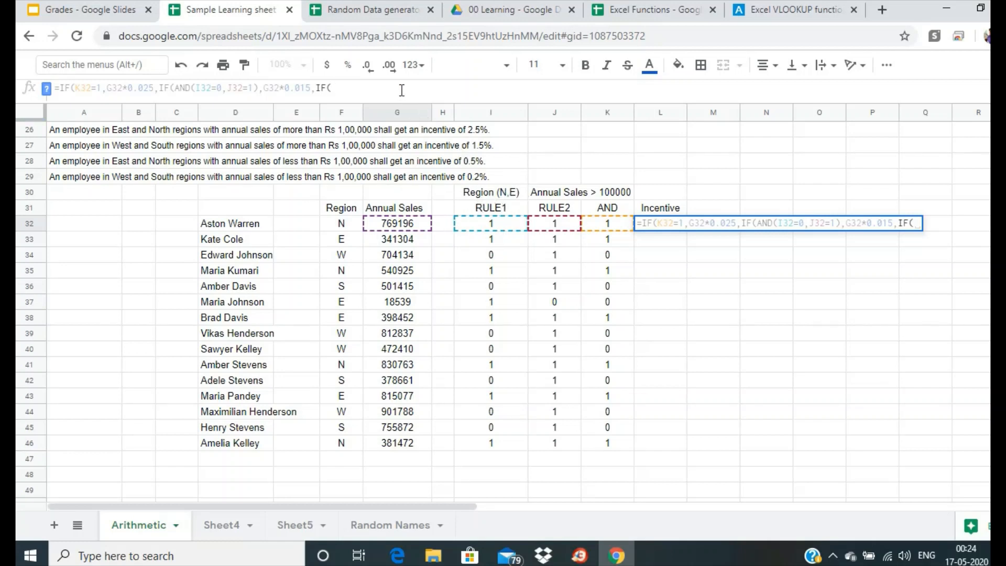
{"action": "left_click", "coordinate": [491, 224]}
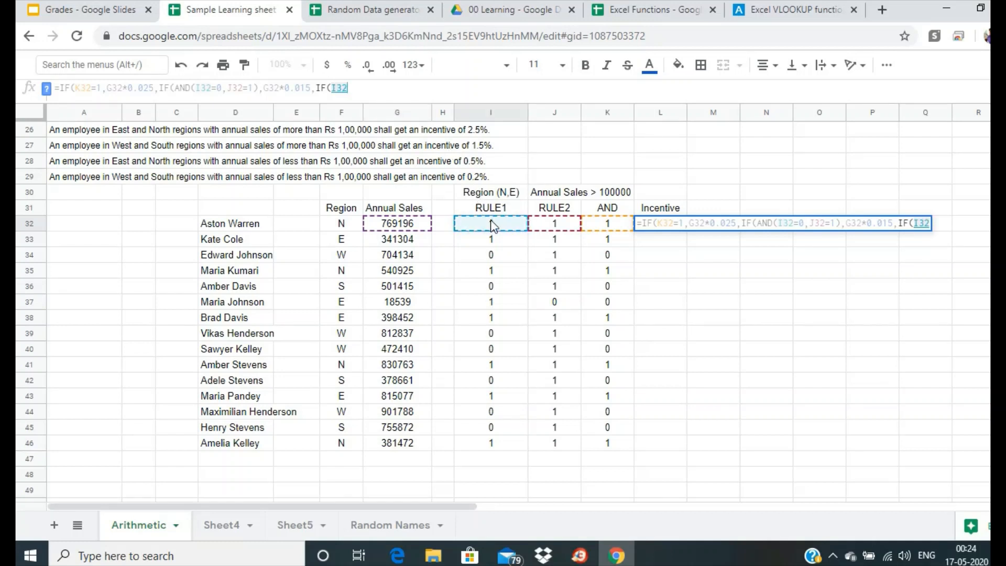
{"action": "type", "text": "=1"}
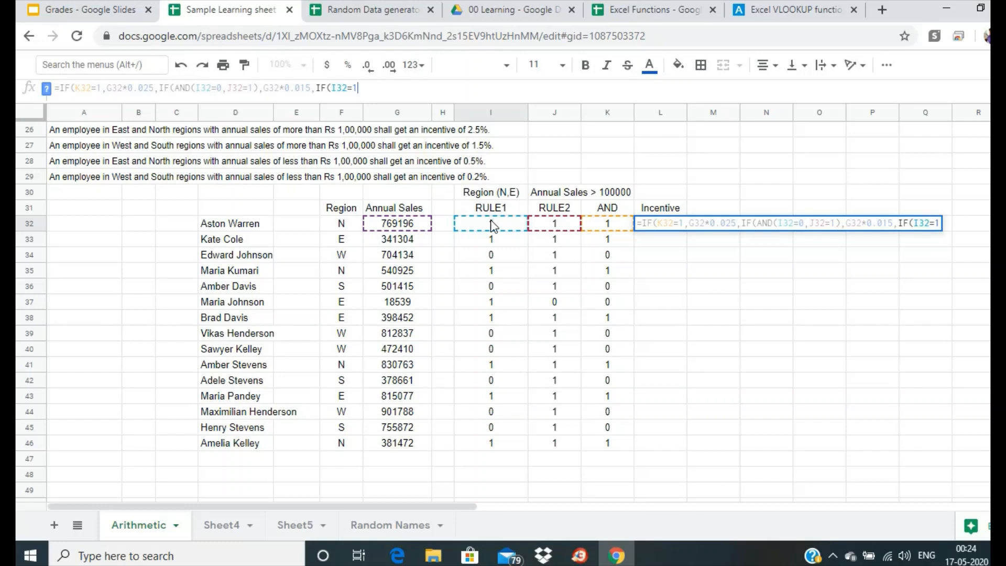
{"action": "type", "text": ","}
{"action": "left_click", "coordinate": [334, 87]}
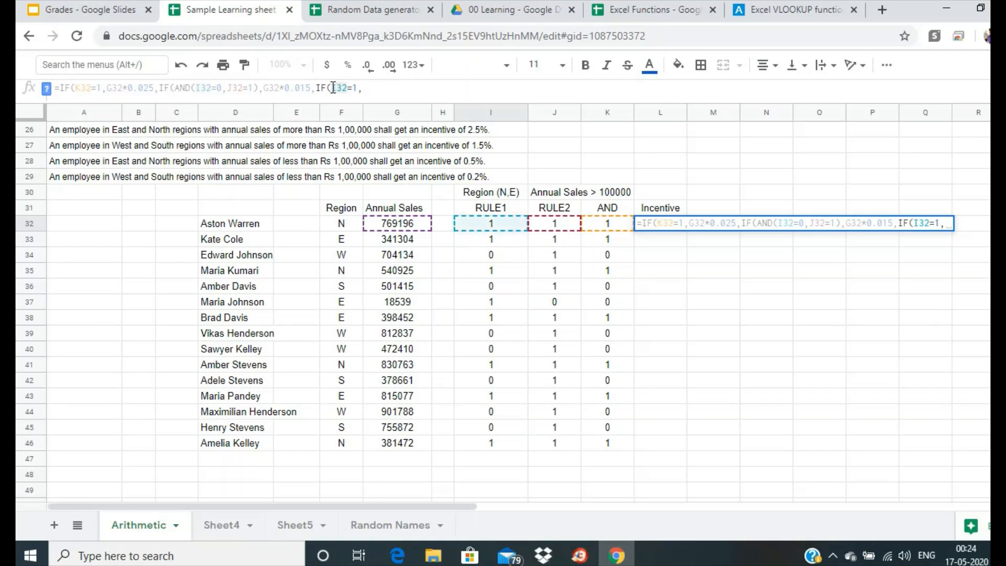
{"action": "type", "text": "AND"}
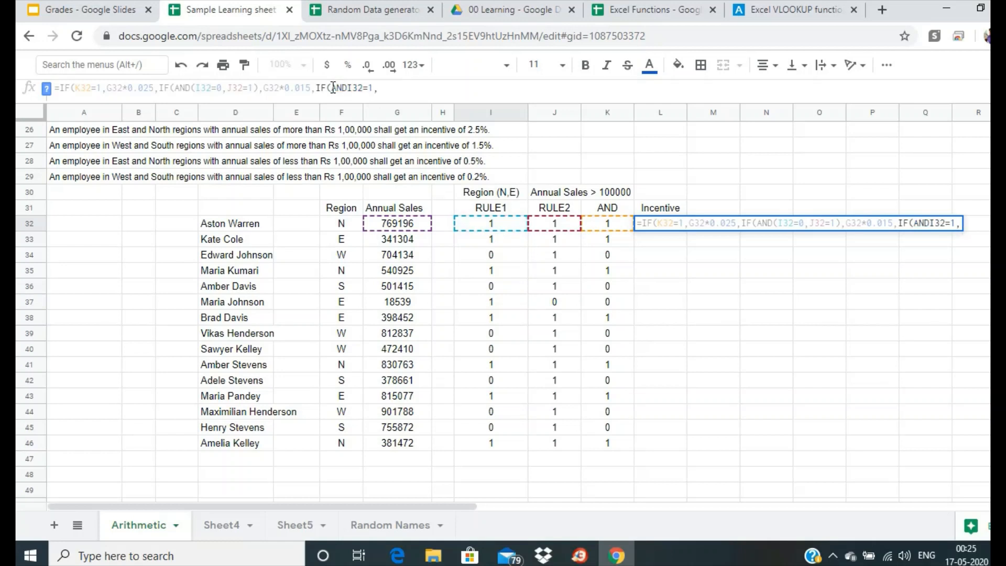
{"action": "type", "text": "("}
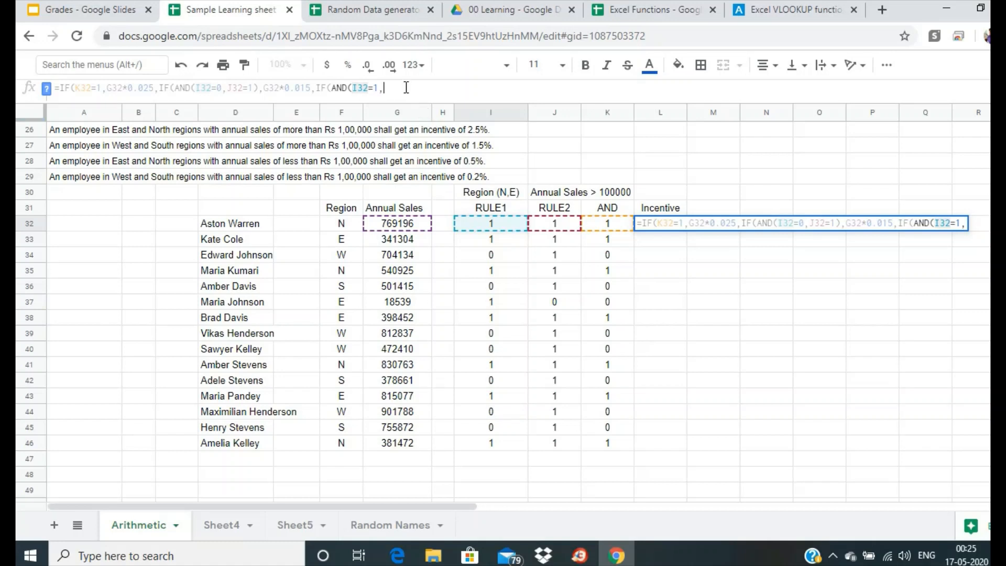
{"action": "left_click", "coordinate": [562, 229]}
{"action": "type", "text": "=0"}
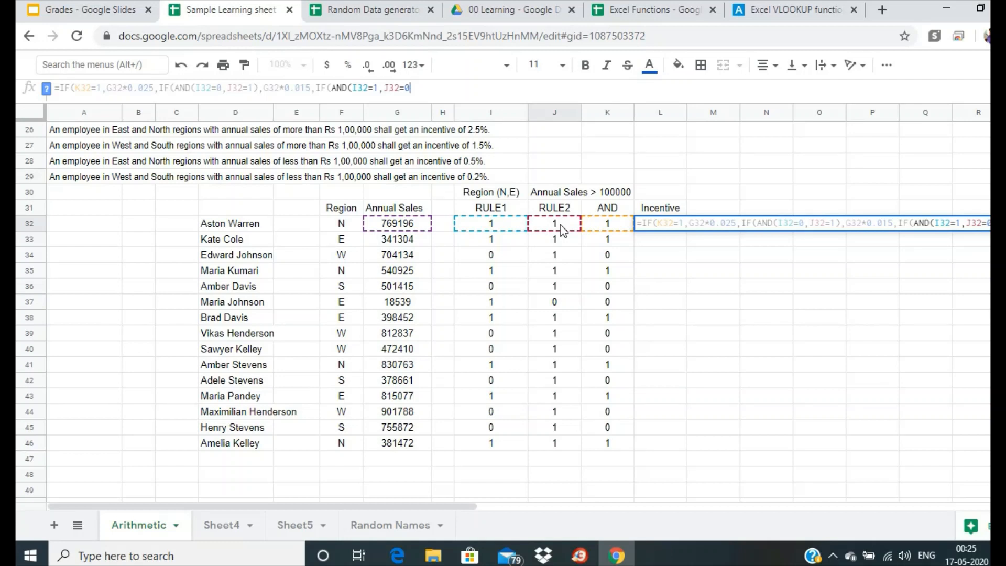
{"action": "type", "text": "),"}
{"action": "left_click", "coordinate": [406, 229]}
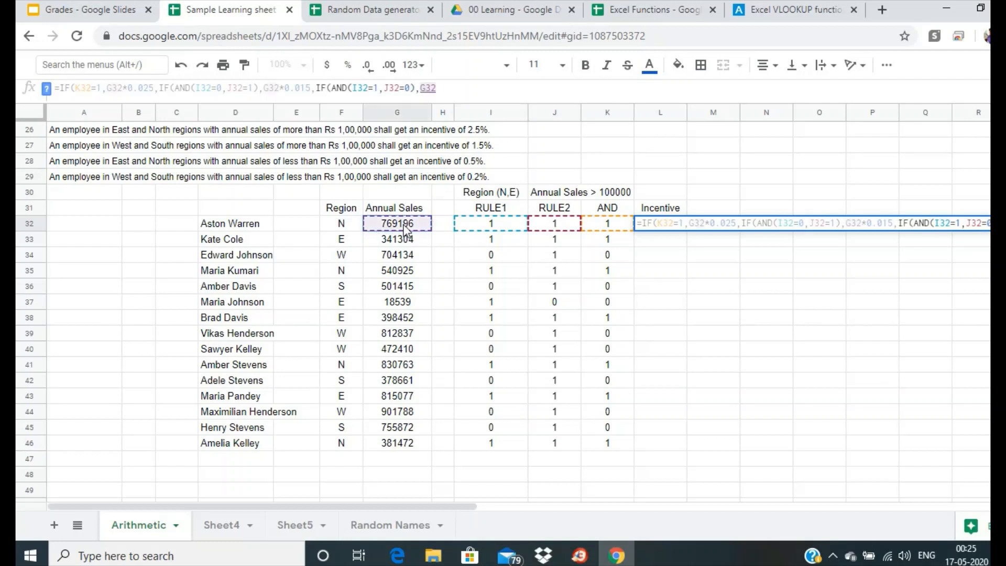
{"action": "type", "text": "*0."}
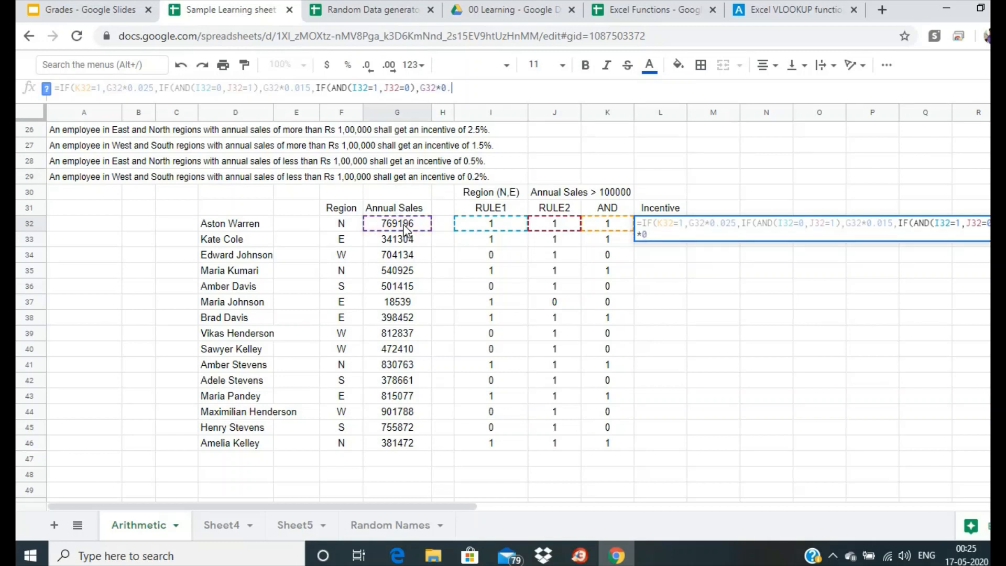
{"action": "type", "text": "005,IF("}
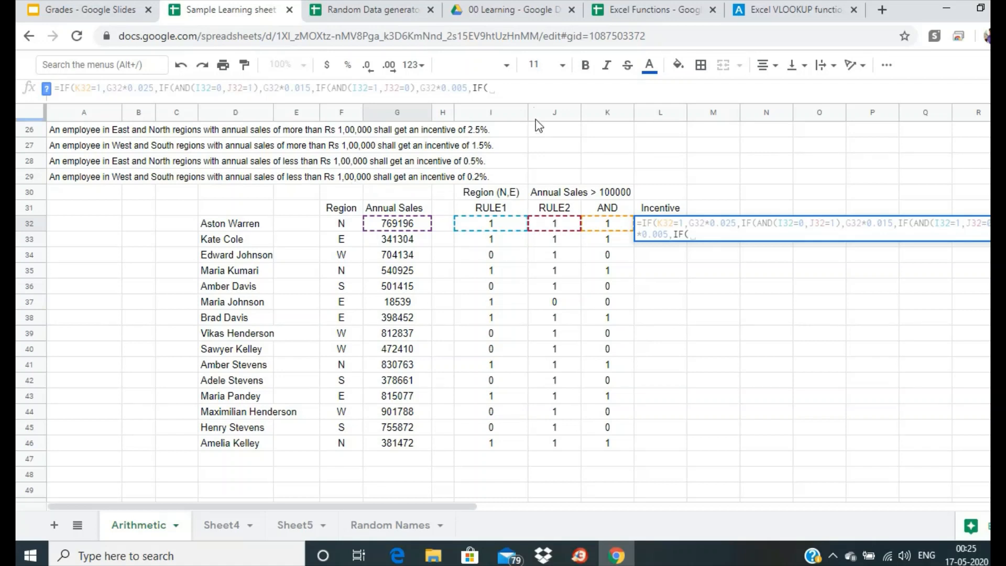
Step: Complete the L32 formula's last IF with AND(I32=0,J32=0),G32*0.002, close all the brackets and enter the formula
{"action": "type", "text": "AND"}
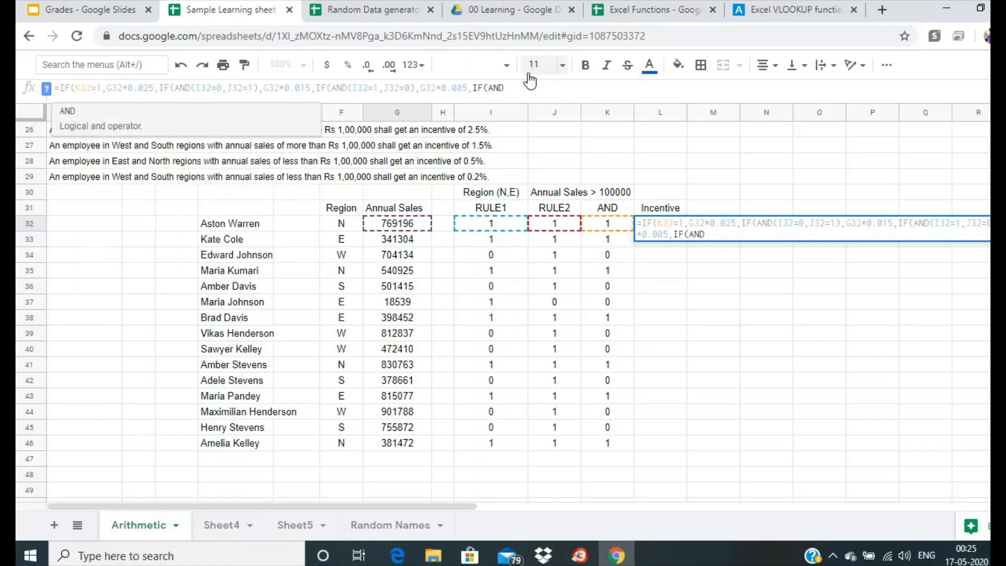
{"action": "type", "text": "("}
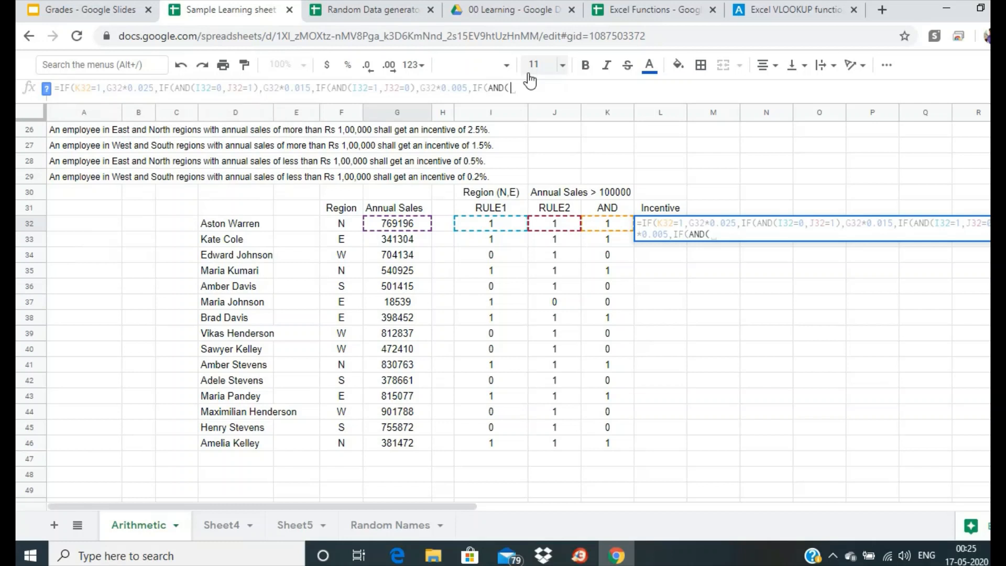
{"action": "left_click", "coordinate": [512, 223]}
{"action": "type", "text": "0,"}
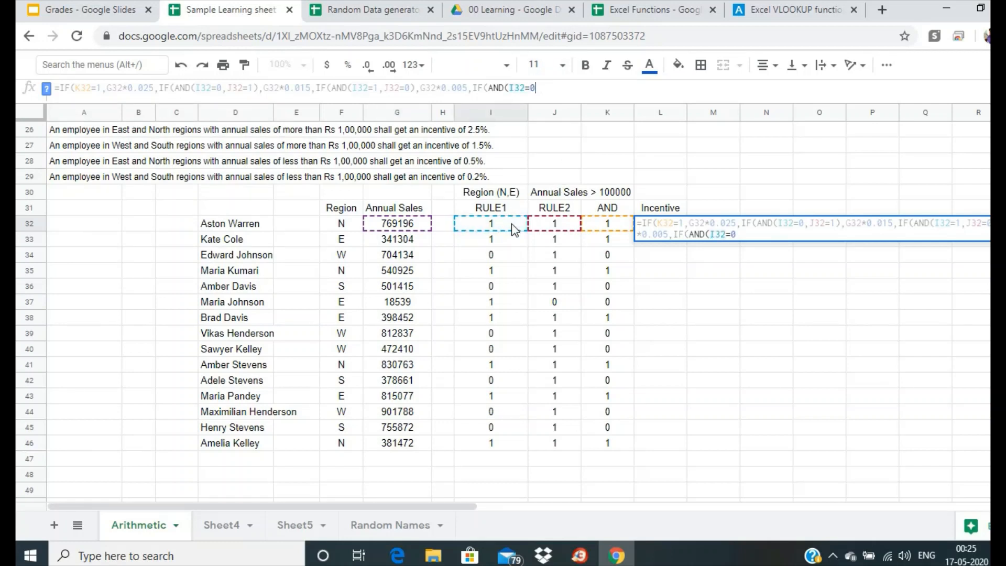
{"action": "left_click", "coordinate": [546, 222]}
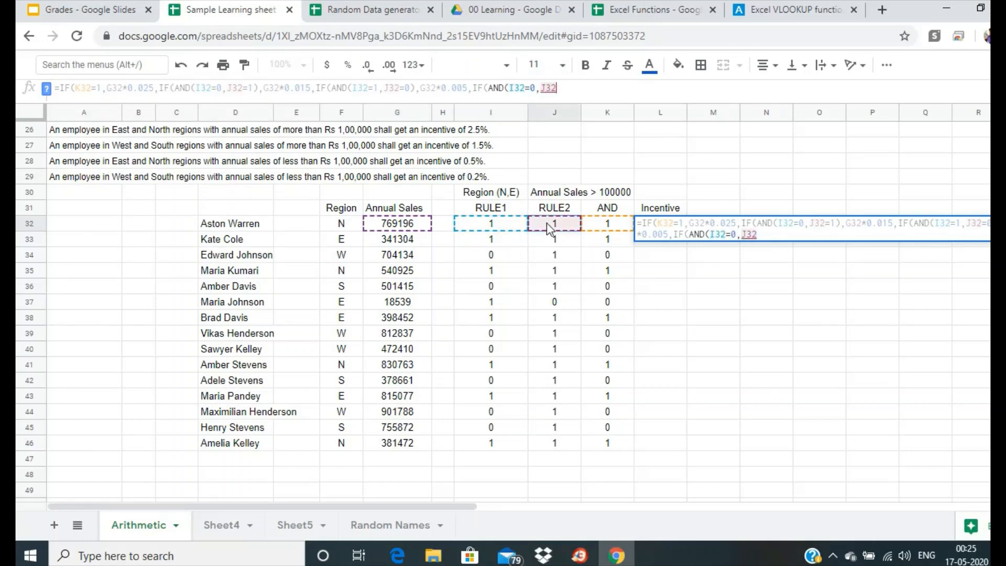
{"action": "type", "text": "=0"}
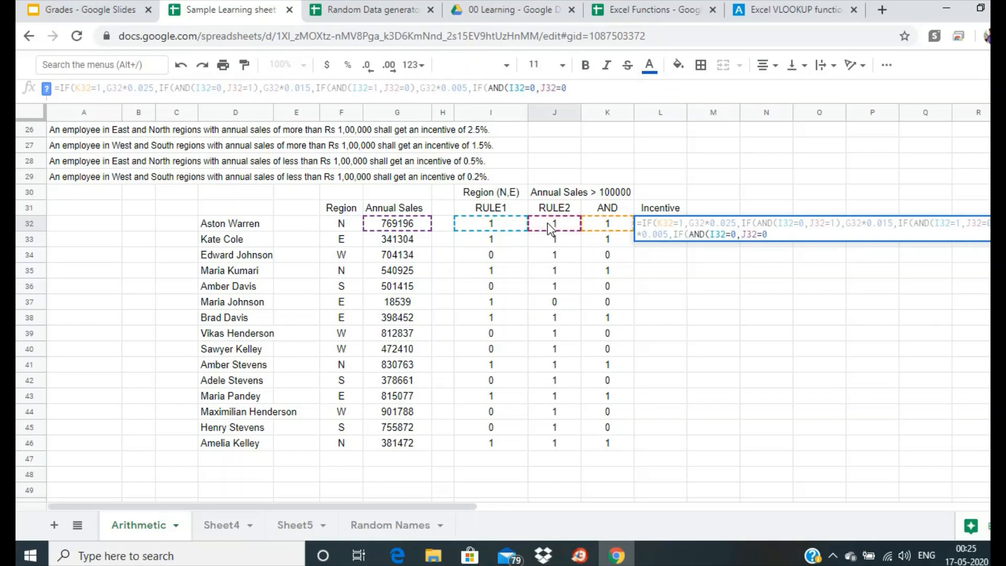
{"action": "type", "text": "),"}
{"action": "left_click", "coordinate": [414, 226]}
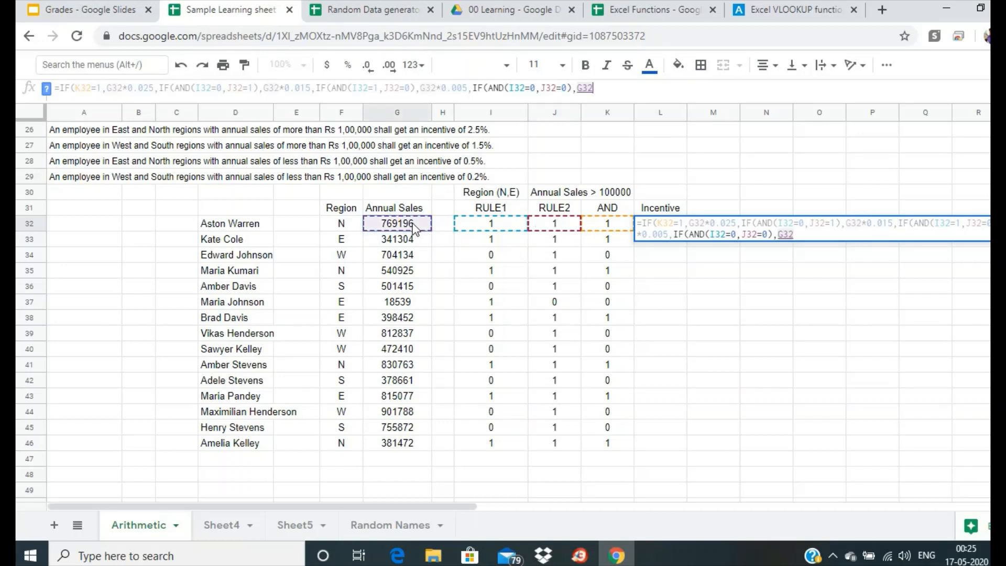
{"action": "type", "text": "*0."}
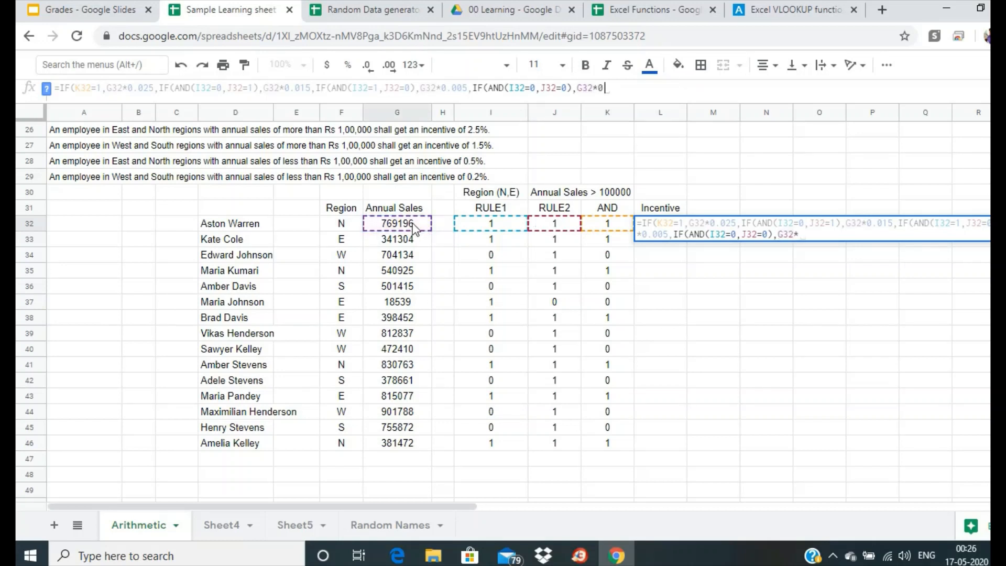
{"action": "type", "text": "002))))"}
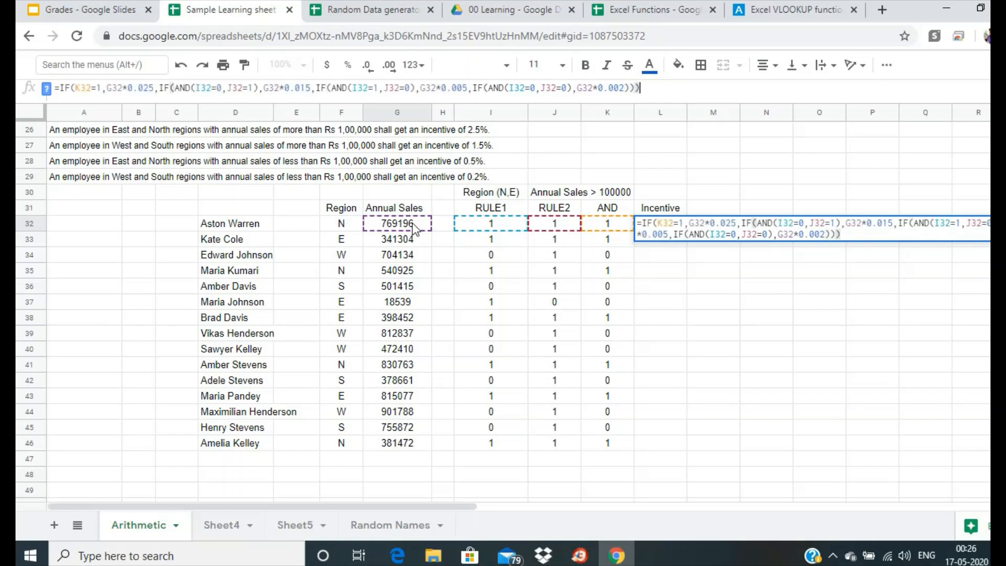
{"action": "type", "text": ")"}
{"action": "key", "text": "Return"}
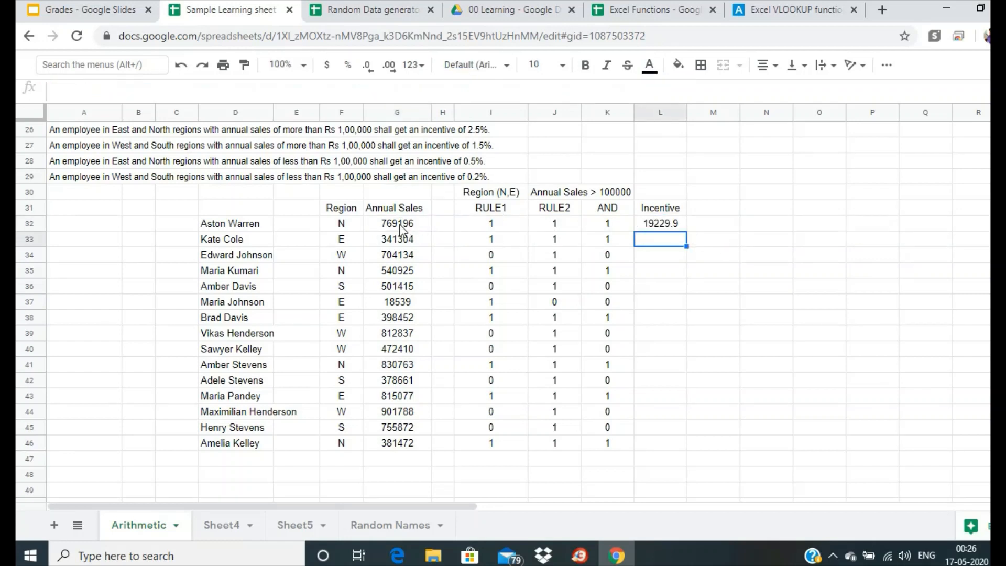
Step: Copy the incentive formula from L32 into L33:L46
{"action": "left_click", "coordinate": [669, 231]}
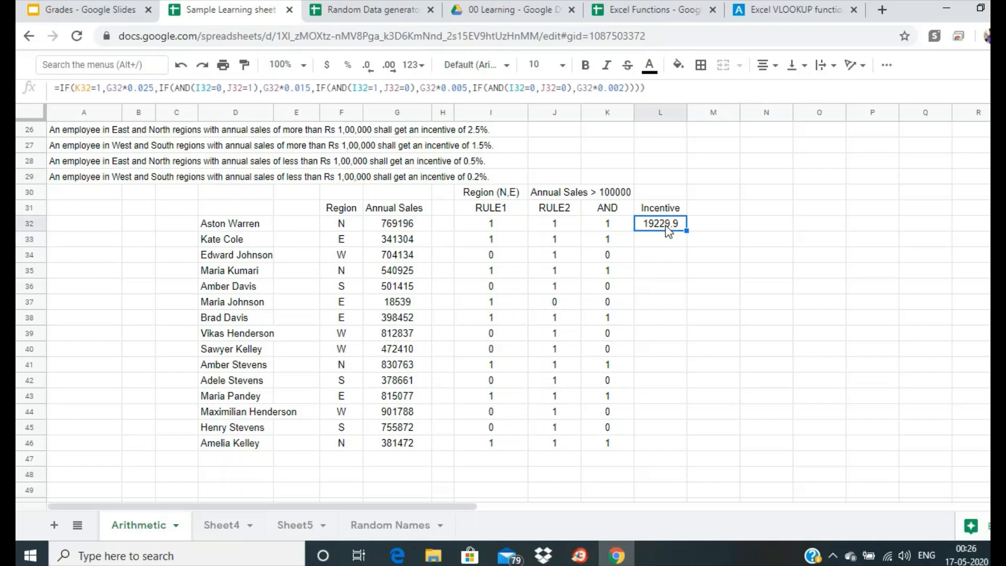
{"action": "key", "text": "ctrl+c"}
{"action": "left_click_drag", "start_coordinate": [668, 247], "coordinate": [673, 449]}
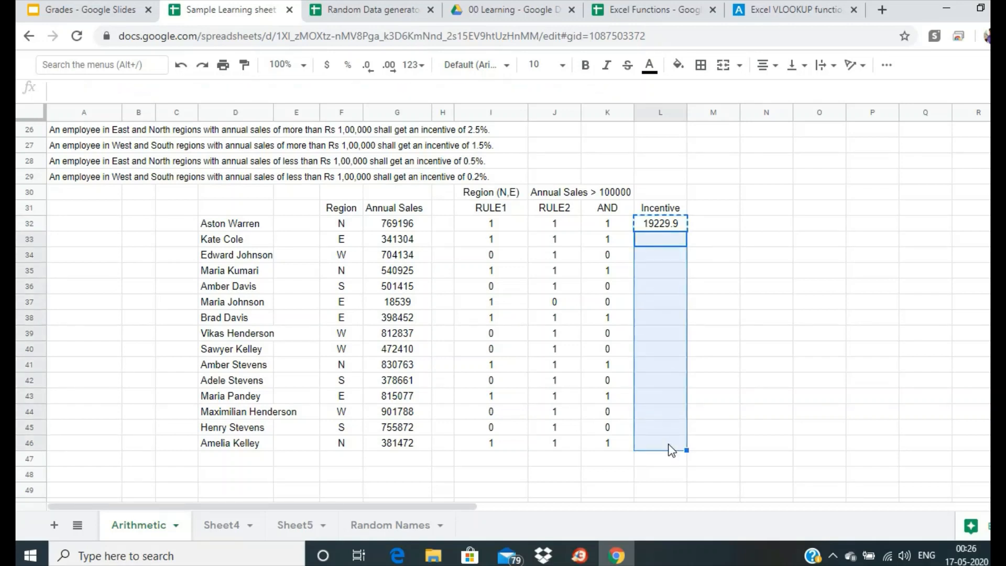
{"action": "key", "text": "ctrl+v"}
Step: Left-align the whole Incentive column L and display its values without decimal places
{"action": "left_click", "coordinate": [659, 112]}
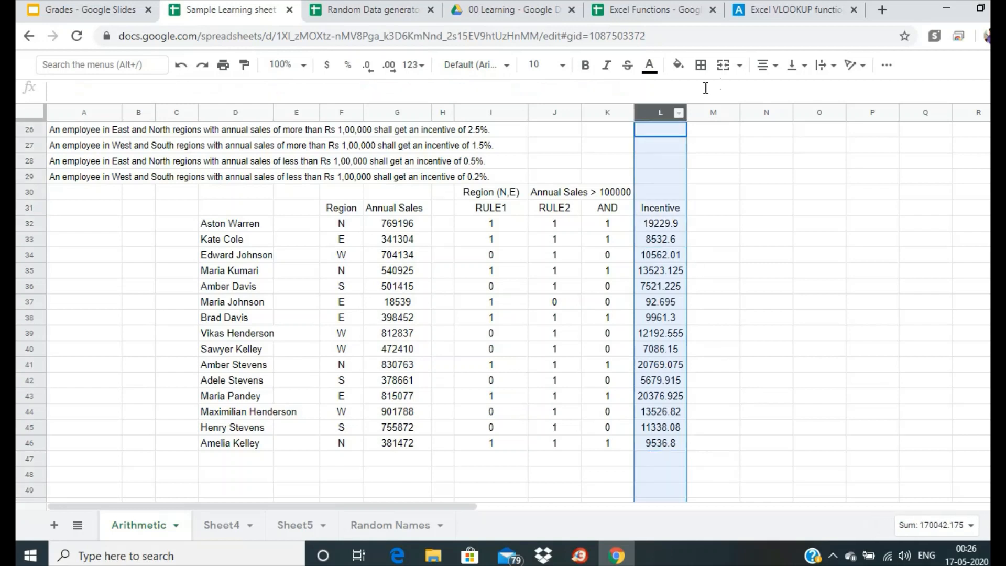
{"action": "left_click", "coordinate": [765, 65]}
{"action": "left_click", "coordinate": [765, 95]}
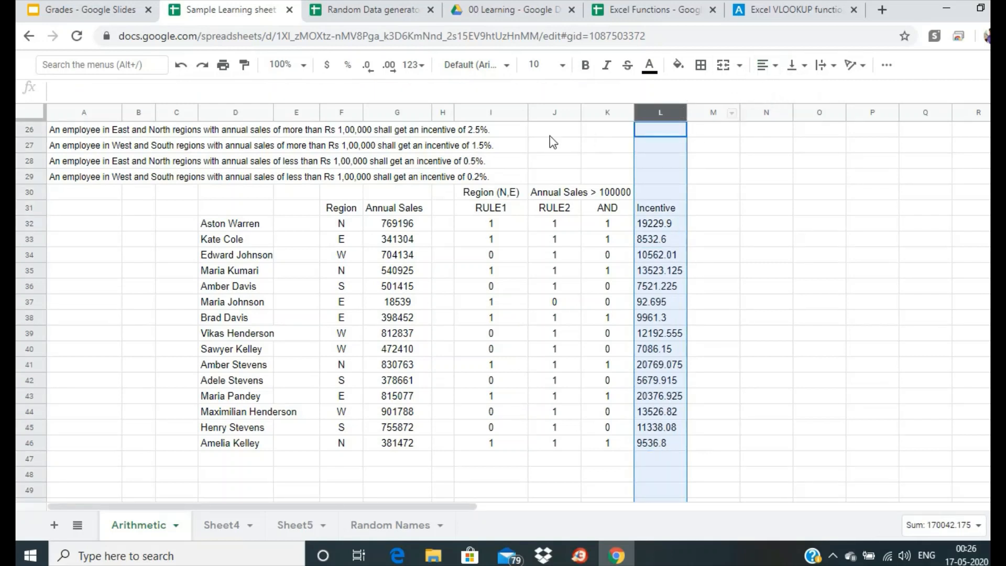
{"action": "left_click", "coordinate": [367, 65]}
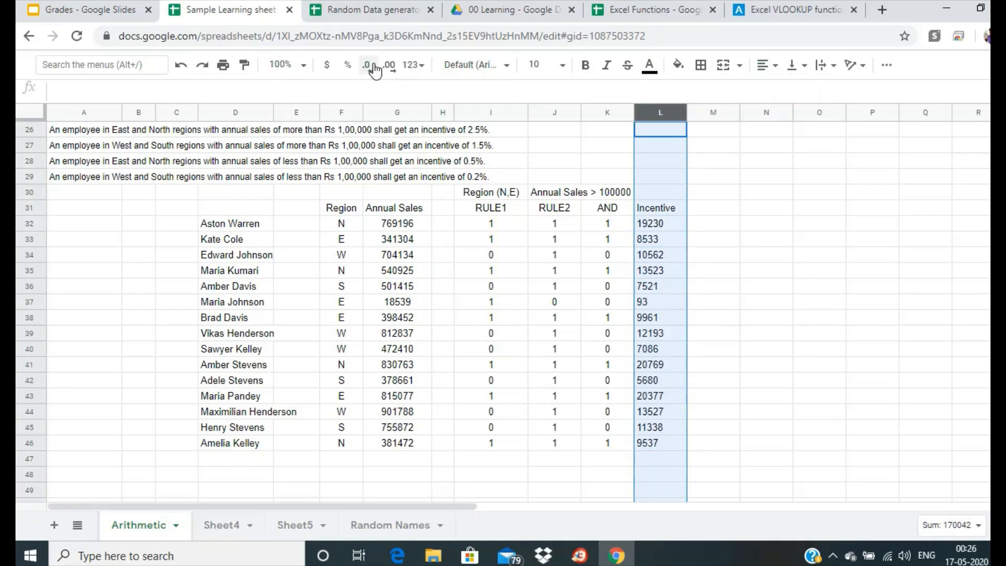
Step: Center-align the whole Incentive column L
{"action": "left_click", "coordinate": [765, 65]}
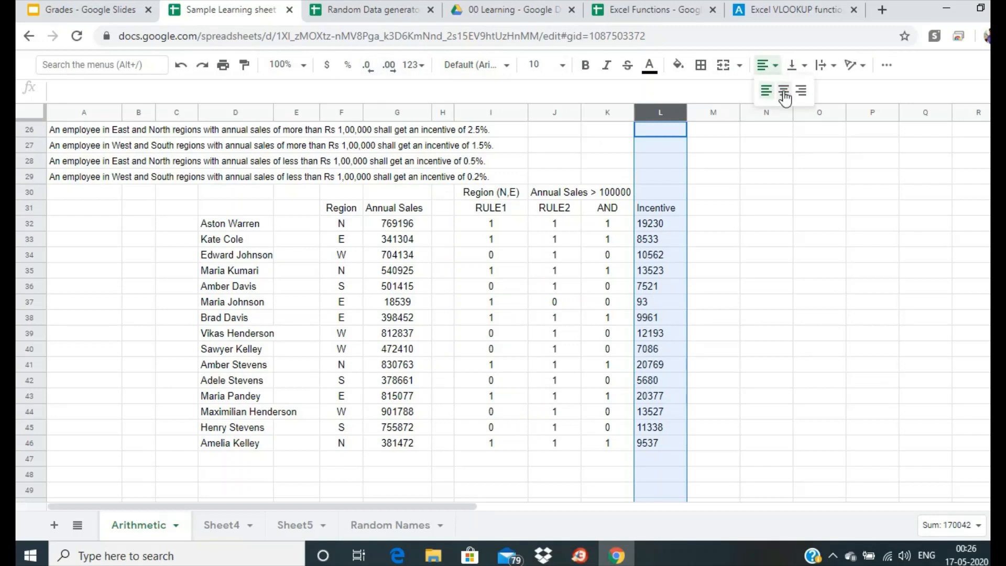
{"action": "left_click", "coordinate": [781, 94]}
{"action": "left_click", "coordinate": [782, 210]}
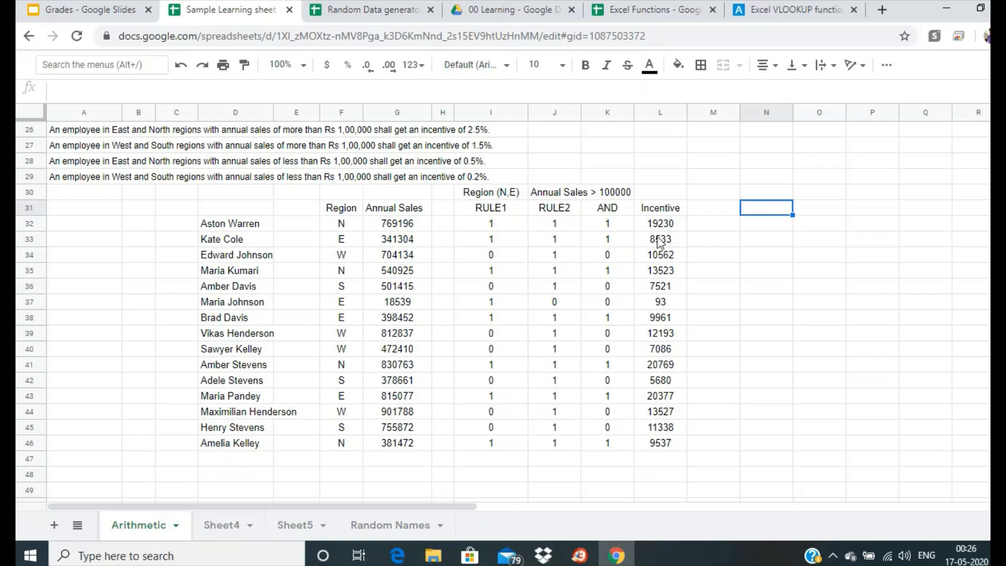
Step: Hide the helper data in I30:K46 by setting its text colour to white
{"action": "left_click_drag", "start_coordinate": [490, 198], "coordinate": [607, 448]}
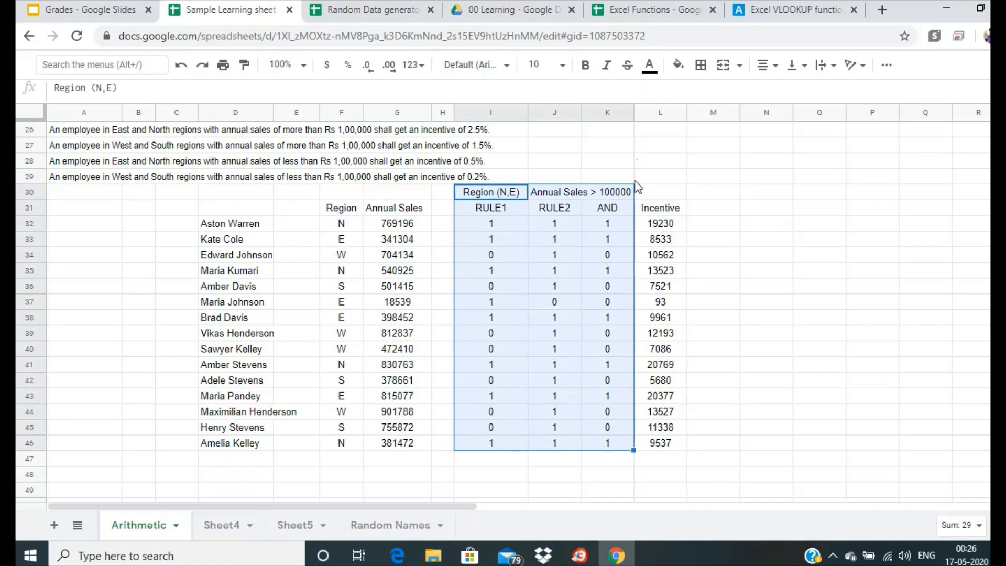
{"action": "left_click", "coordinate": [649, 67]}
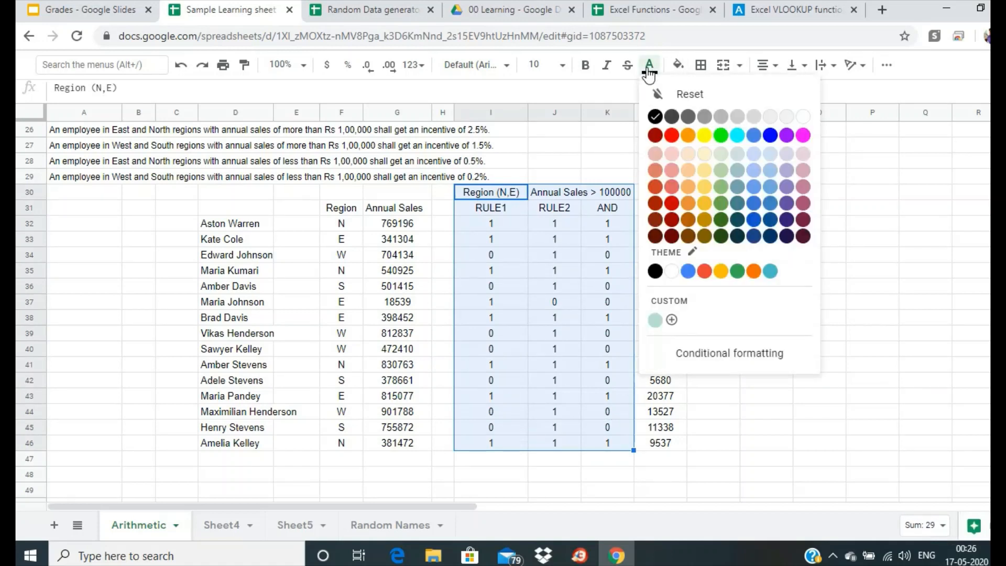
{"action": "left_click", "coordinate": [803, 116]}
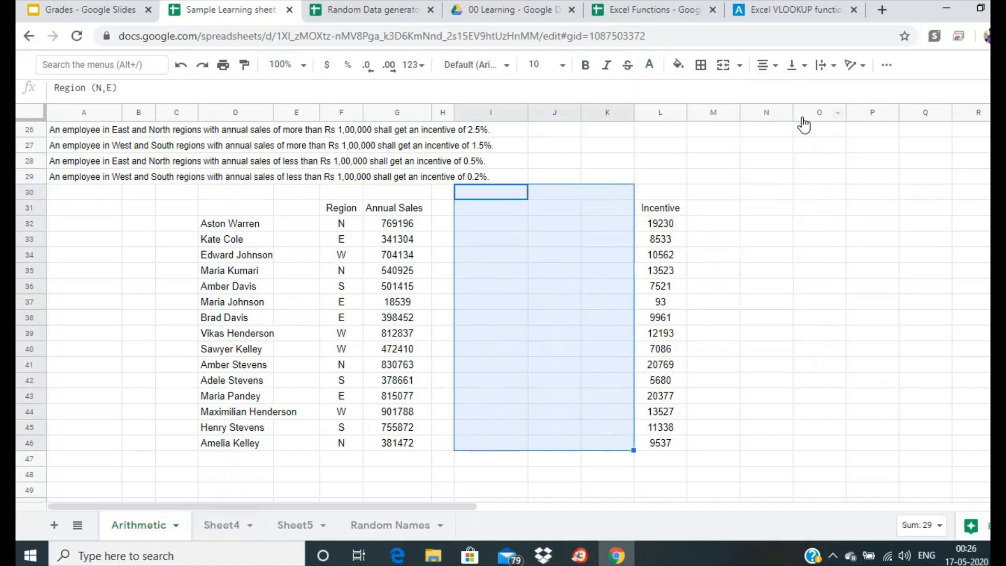
{"action": "left_click", "coordinate": [835, 275]}
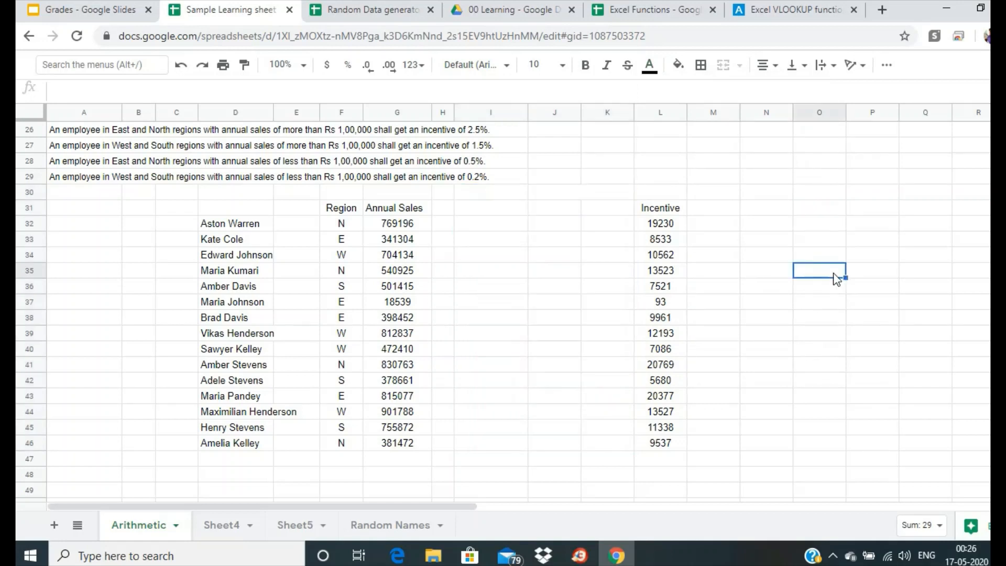
Step: Shrink helper columns I, J and K together to very narrow strips between Annual Sales and Incentive
{"action": "left_click_drag", "start_coordinate": [491, 112], "coordinate": [608, 112]}
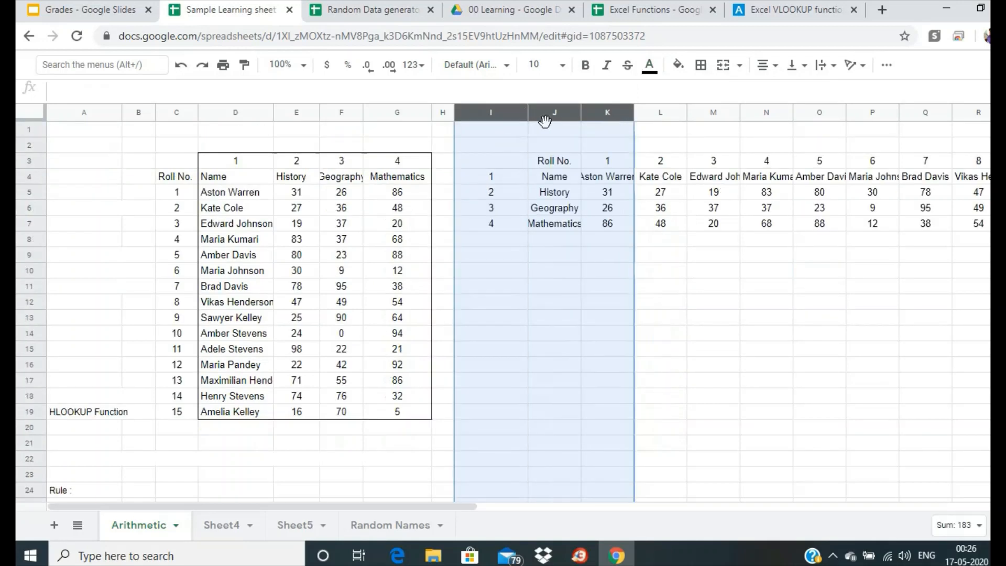
{"action": "left_click_drag", "start_coordinate": [528, 112], "coordinate": [461, 113]}
{"action": "scroll", "coordinate": [539, 322], "scroll_direction": "down", "scroll_amount": 12}
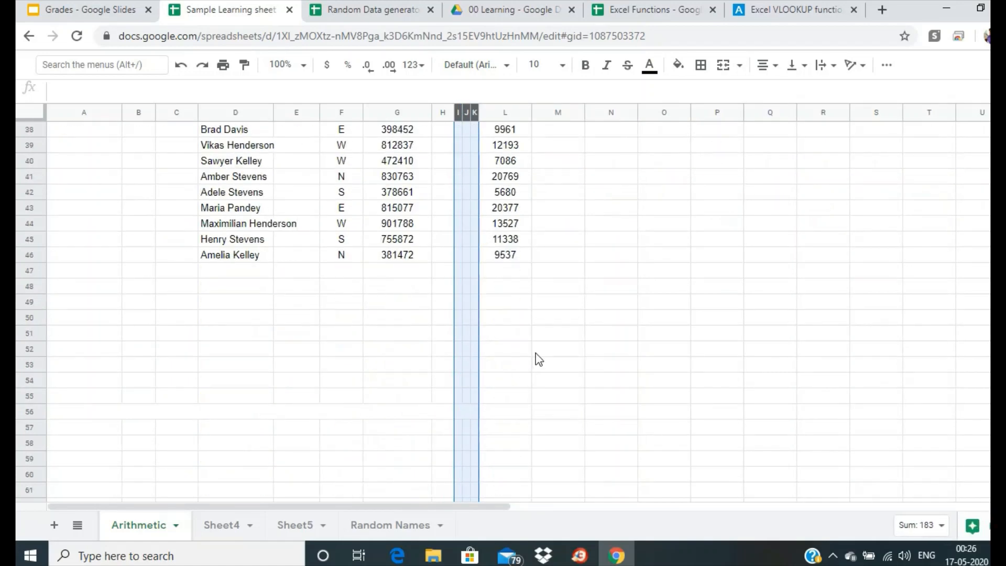
{"action": "scroll", "coordinate": [537, 357], "scroll_direction": "up", "scroll_amount": 2}
{"action": "scroll", "coordinate": [539, 359], "scroll_direction": "up", "scroll_amount": 3}
{"action": "left_click", "coordinate": [645, 381]}
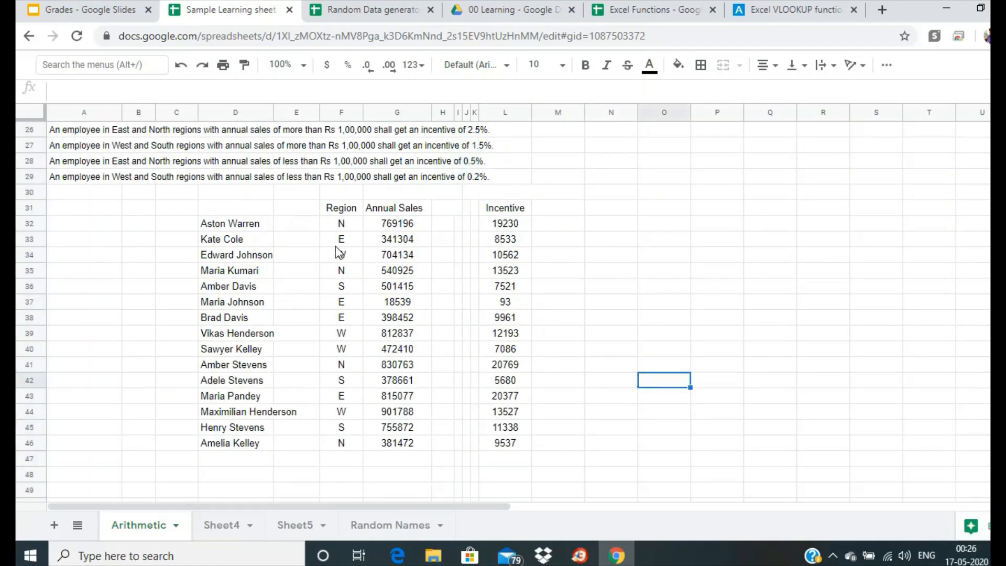
Step: Check the row 37 incentive against the 0.5% rule by entering =G37*0.005 in N37
{"action": "scroll", "coordinate": [343, 249], "scroll_direction": "up", "scroll_amount": 1}
{"action": "scroll", "coordinate": [343, 248], "scroll_direction": "down", "scroll_amount": 1}
{"action": "left_click", "coordinate": [352, 309]}
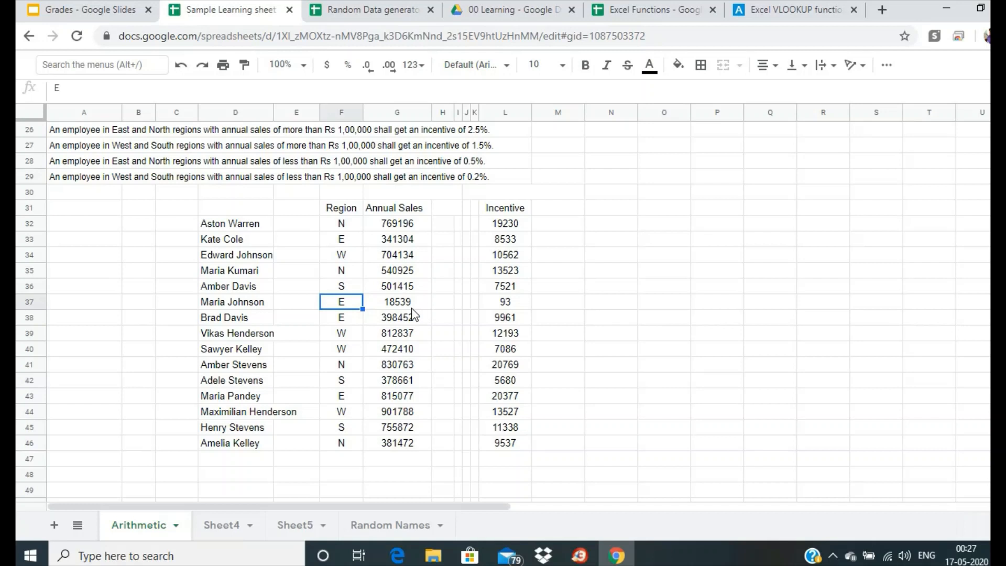
{"action": "left_click", "coordinate": [412, 307]}
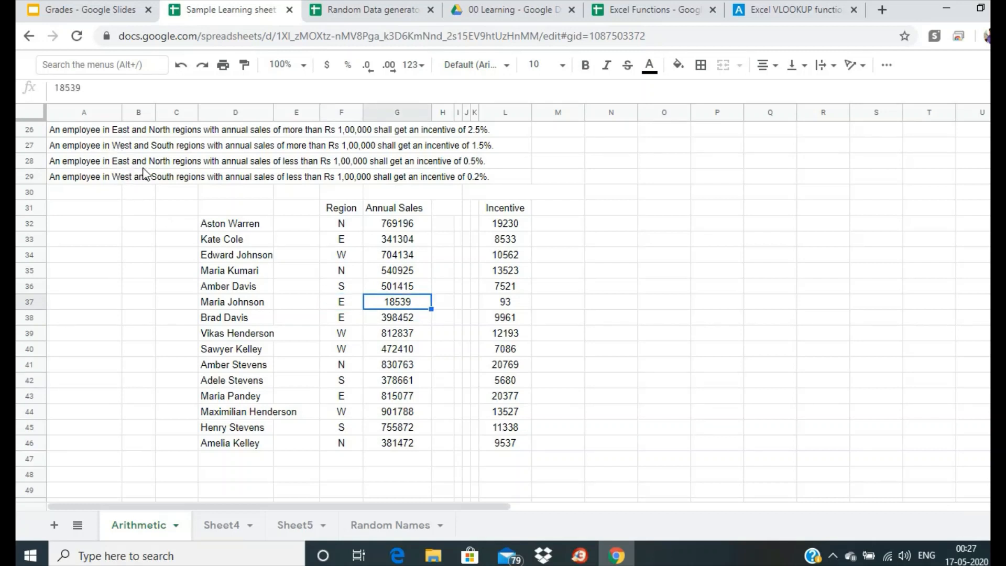
{"action": "left_click", "coordinate": [65, 164]}
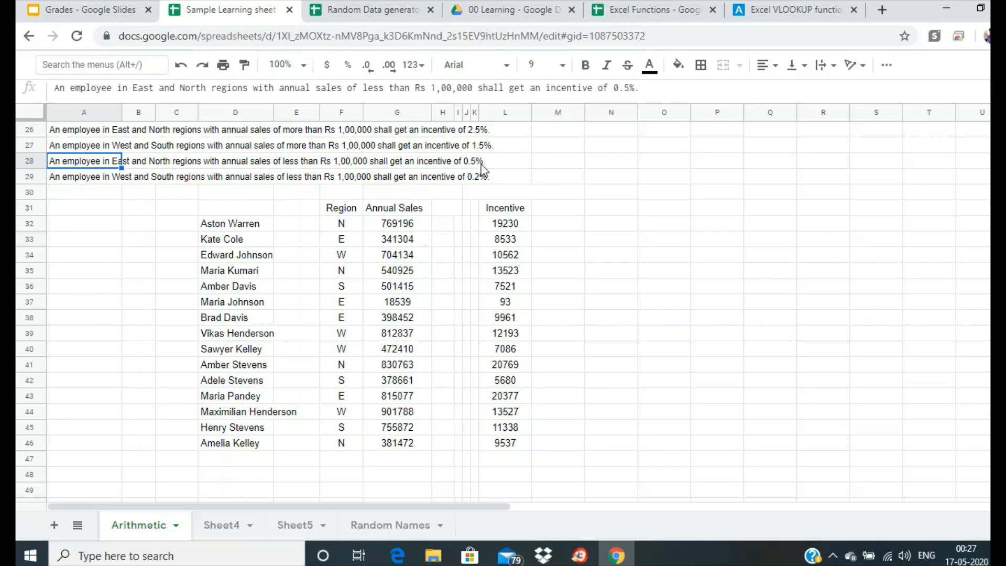
{"action": "left_click", "coordinate": [614, 303]}
{"action": "type", "text": "="}
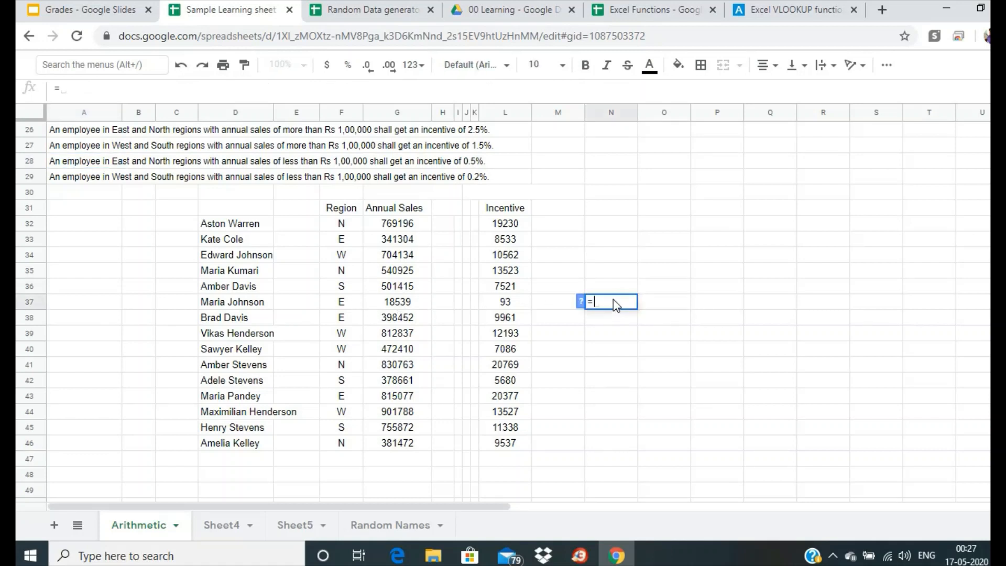
{"action": "left_click", "coordinate": [405, 307]}
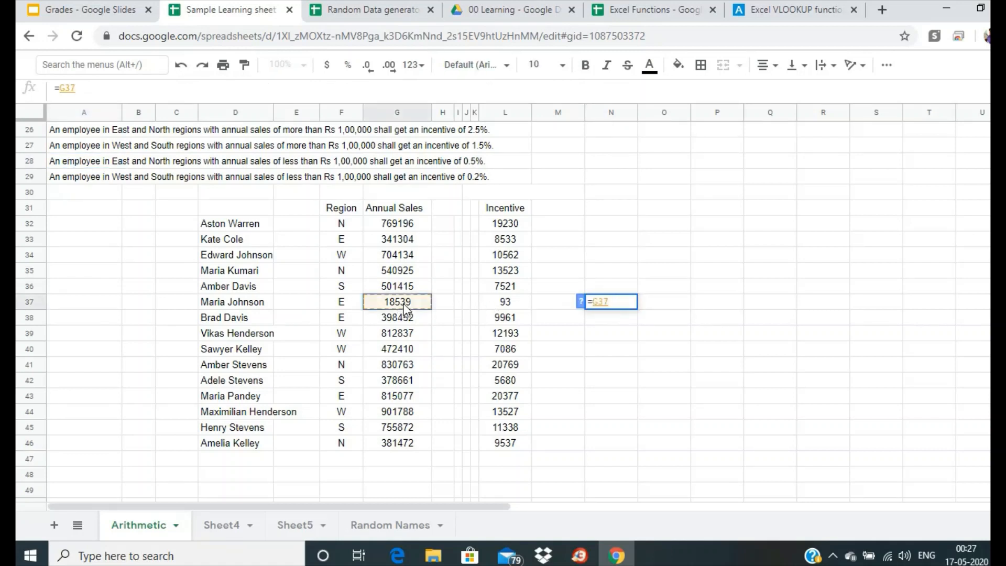
{"action": "type", "text": "*0."}
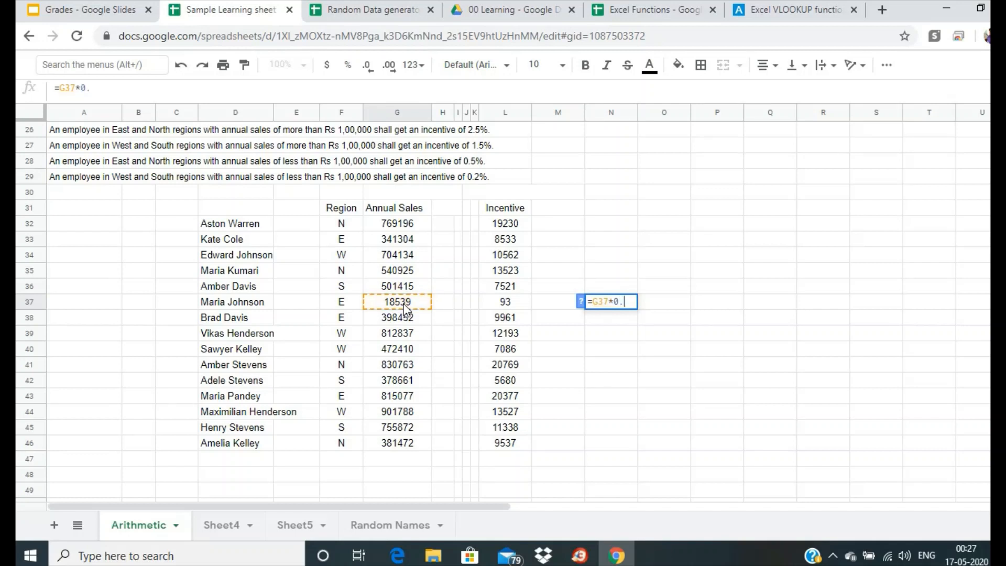
{"action": "type", "text": "005"}
{"action": "key", "text": "Return"}
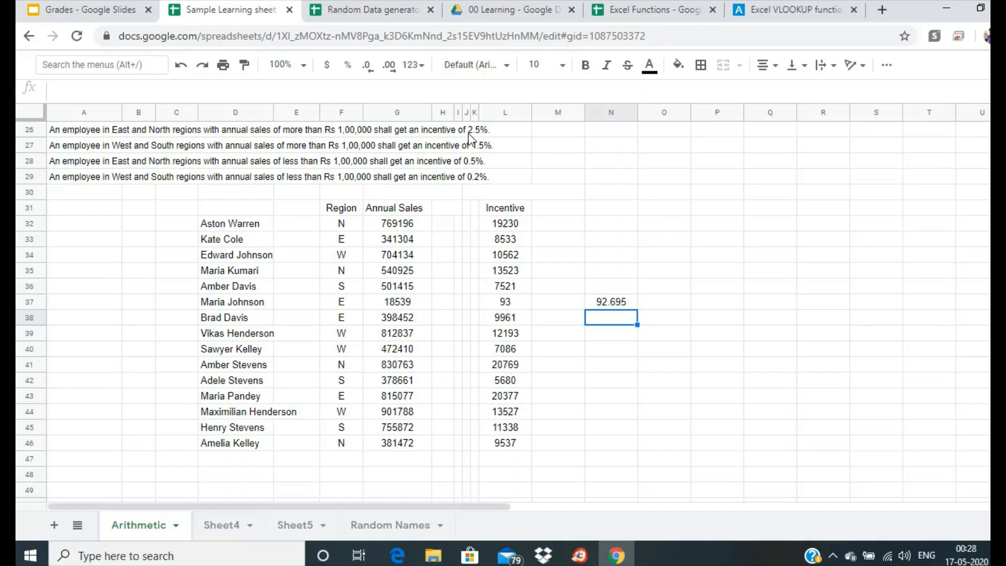
Step: Check the row 38 incentive against the 2.5% rule by entering =G38*0.025 in N38
{"action": "type", "text": "="}
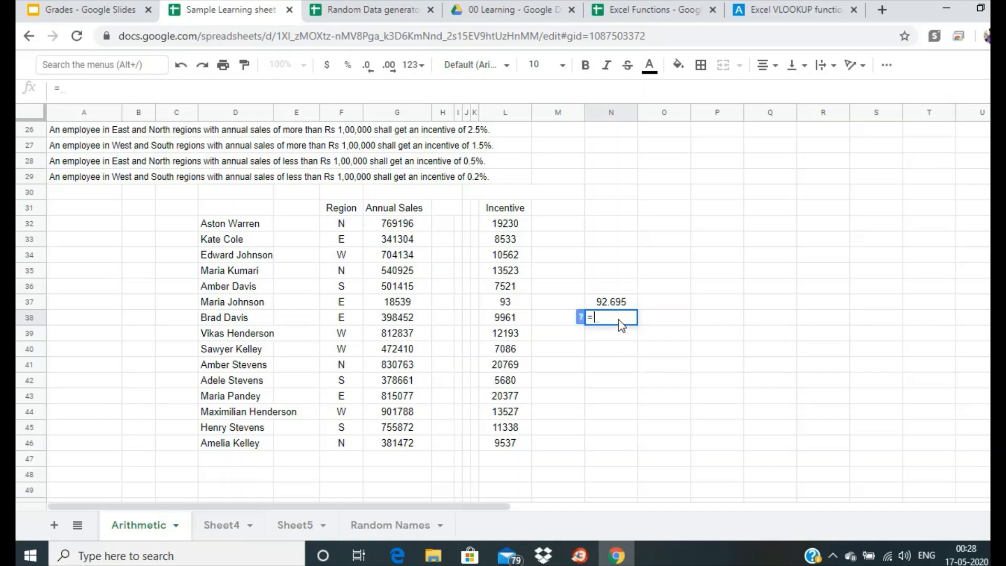
{"action": "left_click", "coordinate": [419, 323]}
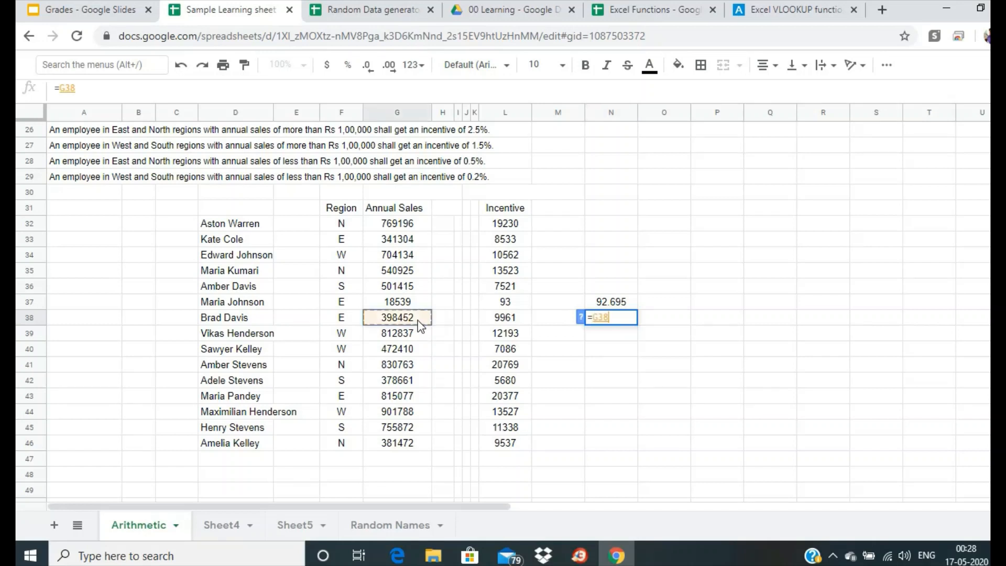
{"action": "type", "text": "*0."}
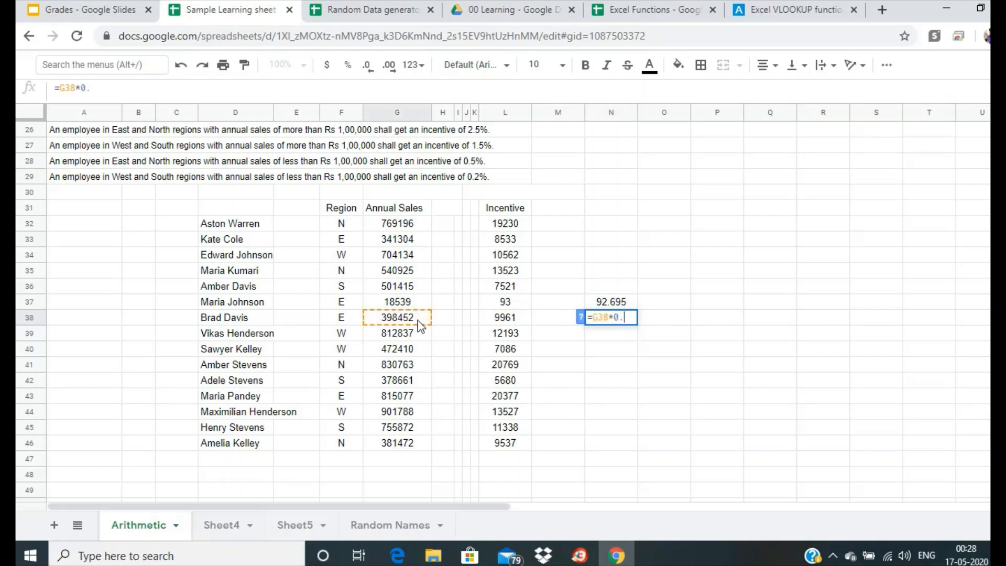
{"action": "type", "text": "025"}
{"action": "key", "text": "Return"}
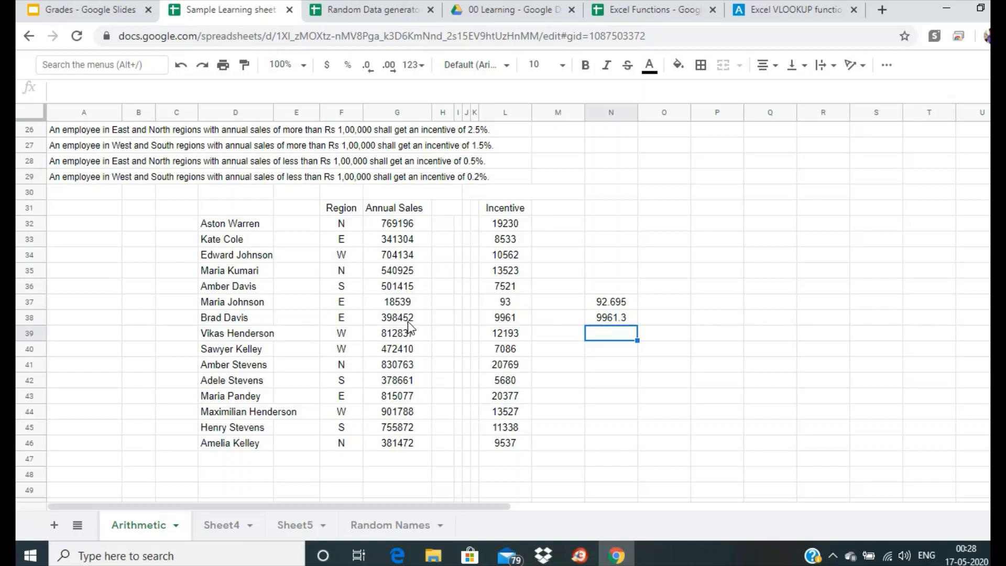
Step: Check the row 36 incentive against the 1.5% rule by entering =G36*0.015 in N36
{"action": "left_click", "coordinate": [396, 292]}
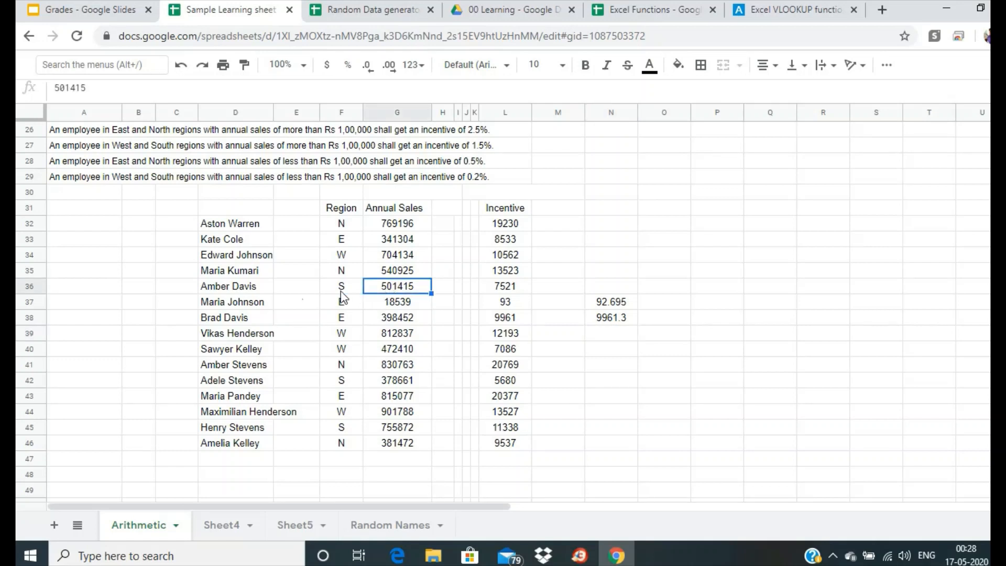
{"action": "left_click", "coordinate": [243, 289]}
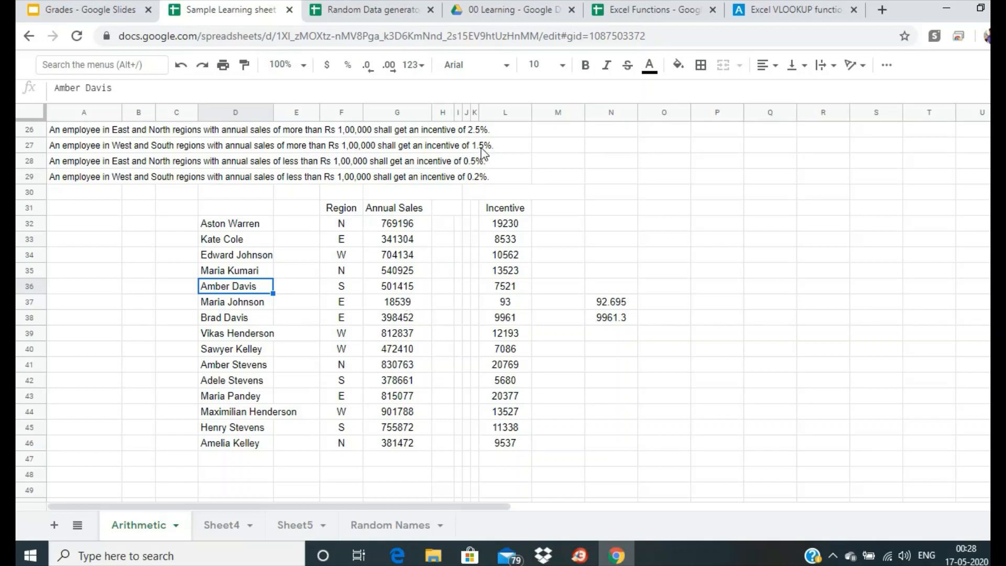
{"action": "left_click", "coordinate": [602, 292]}
{"action": "type", "text": "="}
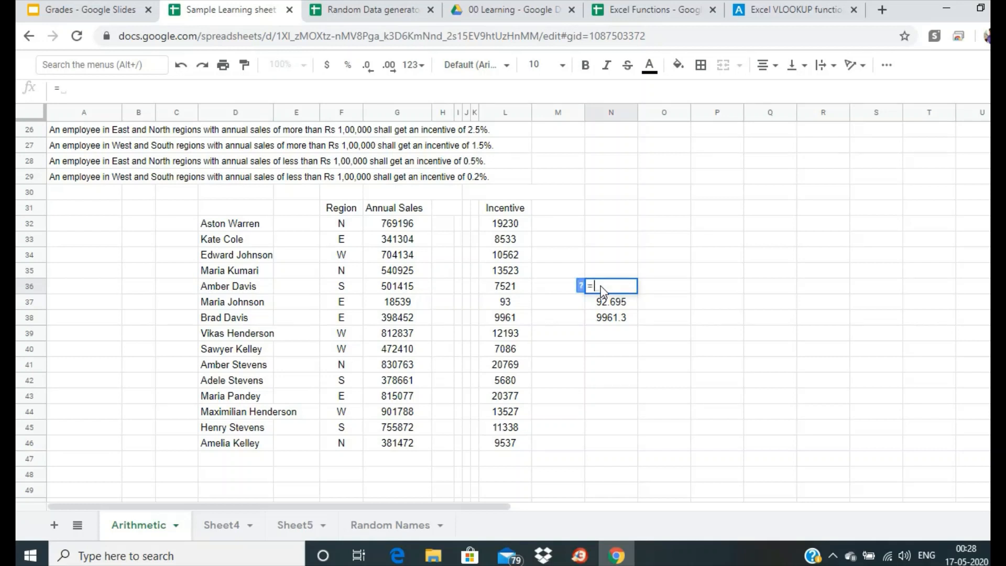
{"action": "left_click", "coordinate": [387, 289]}
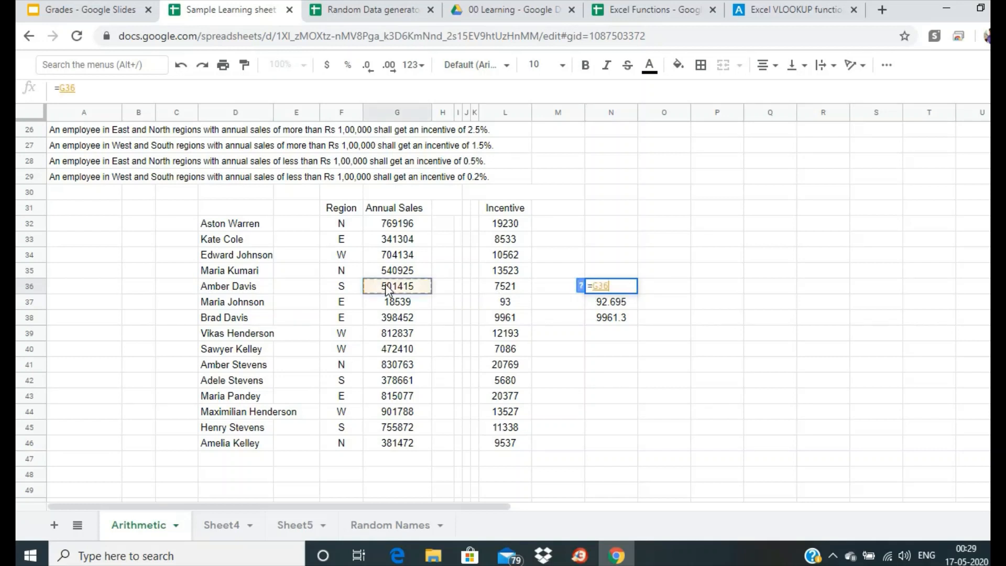
{"action": "type", "text": "*0."}
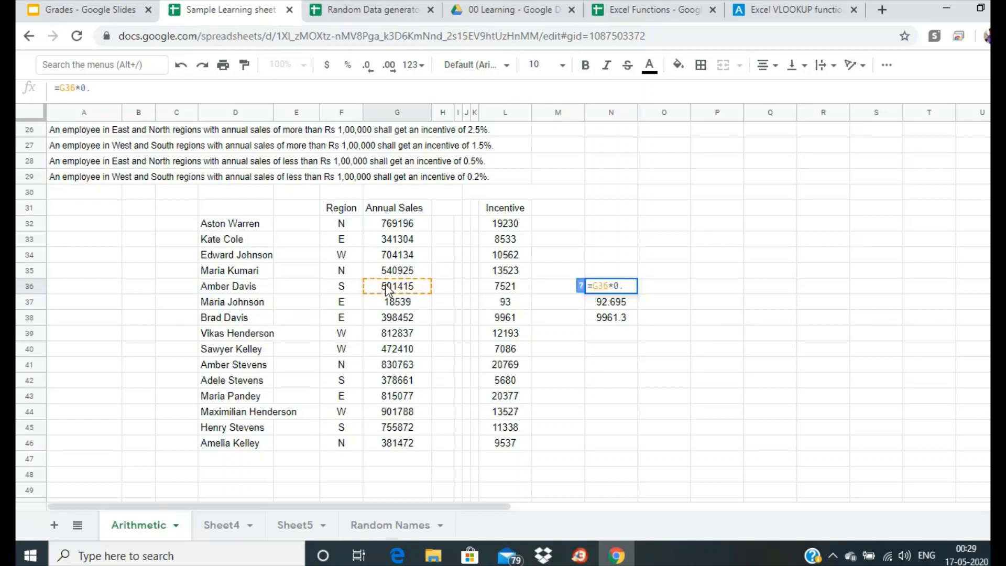
{"action": "type", "text": "015"}
{"action": "key", "text": "Return"}
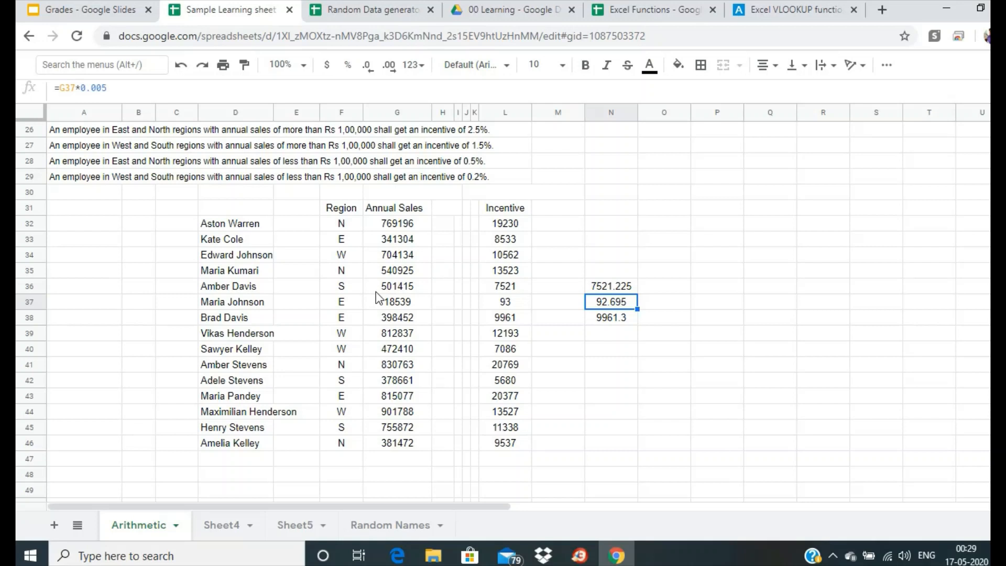
Step: Compare the Incentive result in L36 with the manual check in N36, and examine the formulas in L36 and L32
{"action": "left_click", "coordinate": [501, 288]}
{"action": "left_click_drag", "start_coordinate": [591, 287], "coordinate": [522, 291]}
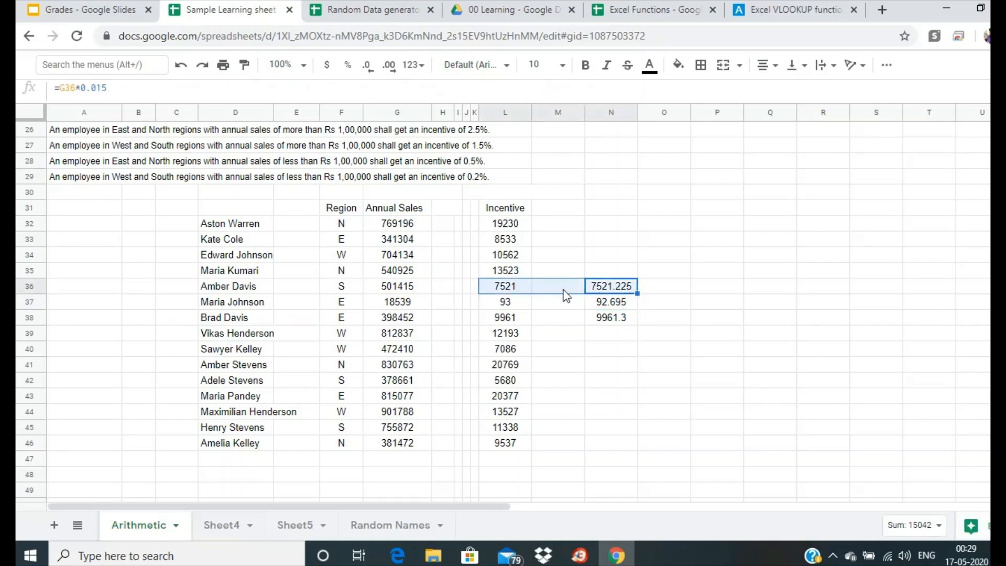
{"action": "left_click", "coordinate": [521, 292]}
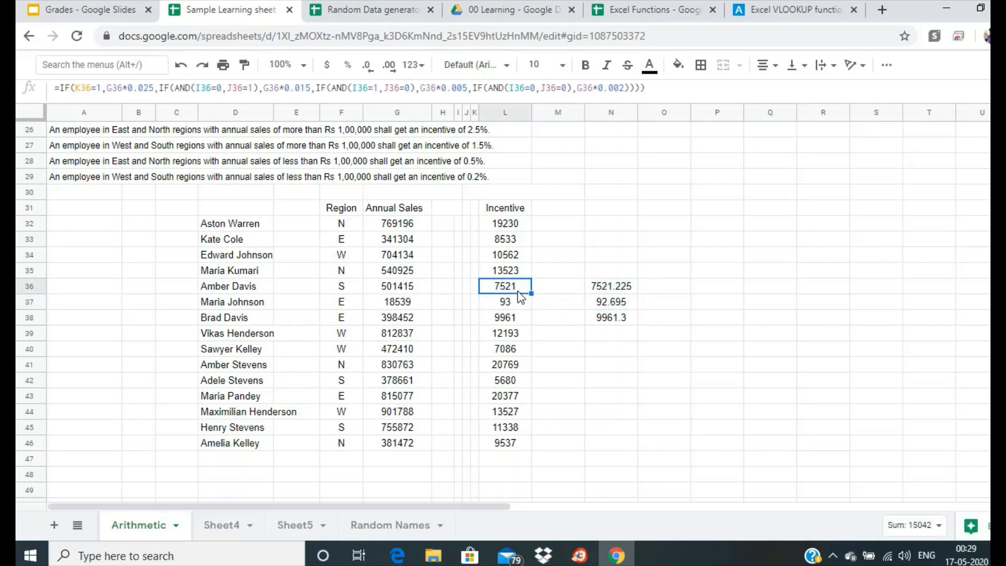
{"action": "left_click", "coordinate": [609, 396]}
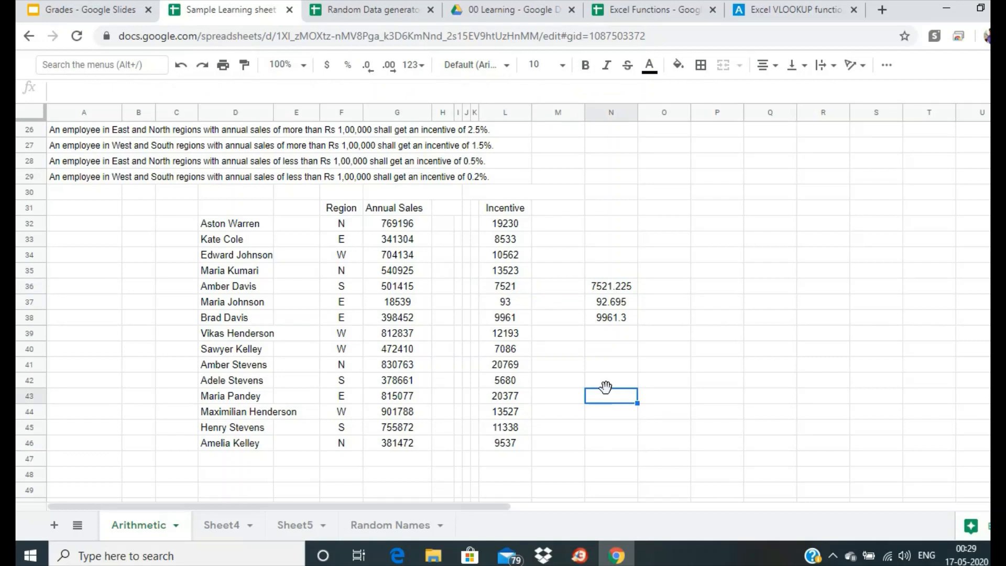
{"action": "left_click", "coordinate": [603, 229]}
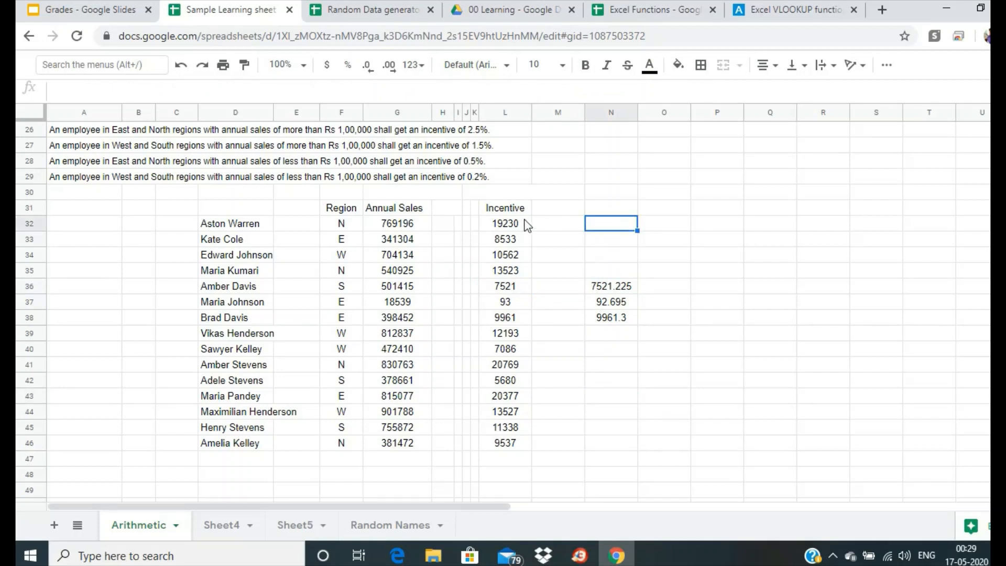
{"action": "left_click", "coordinate": [518, 227]}
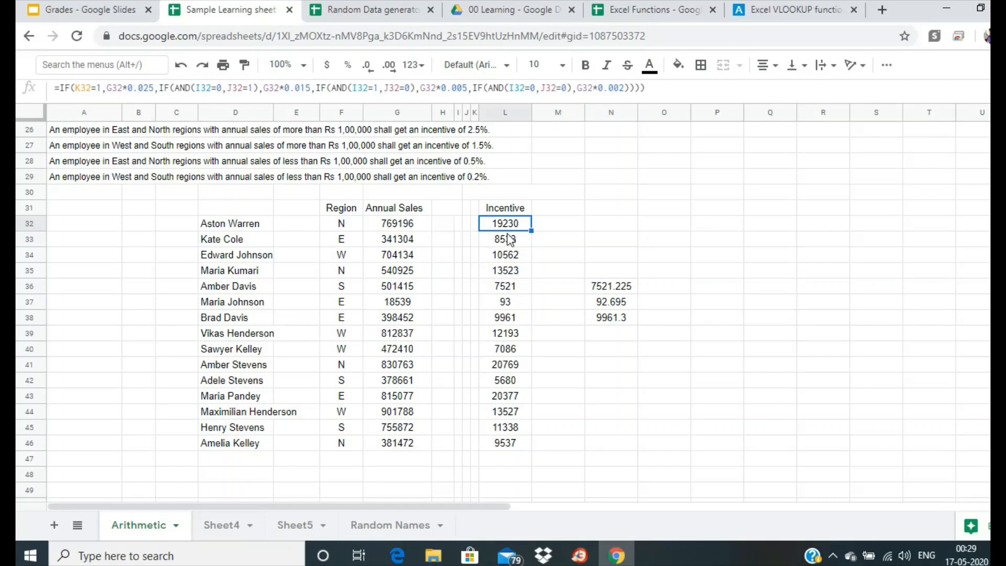
Step: Widen helper columns I to K slightly and set their text colour back to black
{"action": "left_click_drag", "start_coordinate": [457, 115], "coordinate": [482, 114]}
{"action": "left_click", "coordinate": [649, 65]}
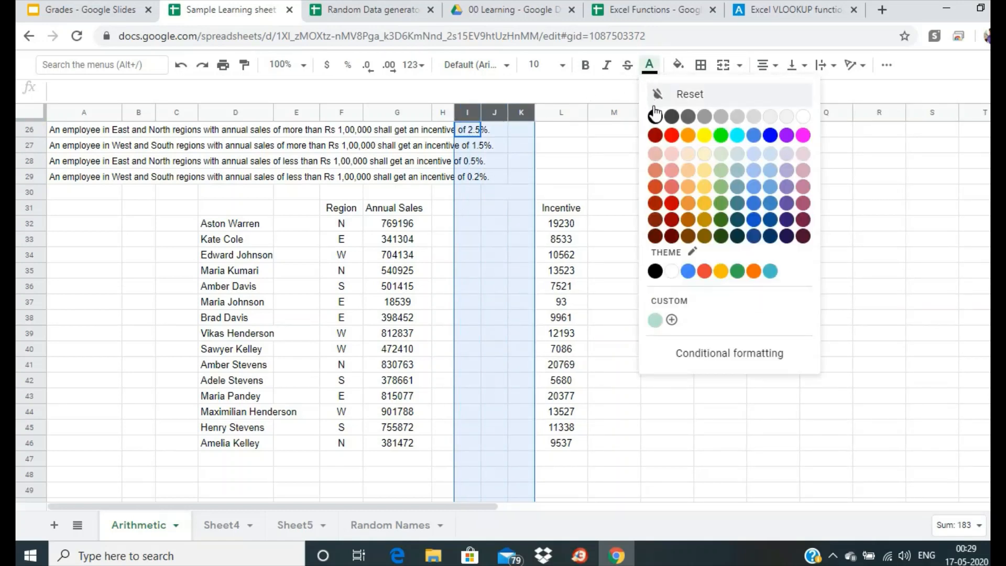
{"action": "left_click", "coordinate": [653, 115]}
{"action": "left_click", "coordinate": [681, 212]}
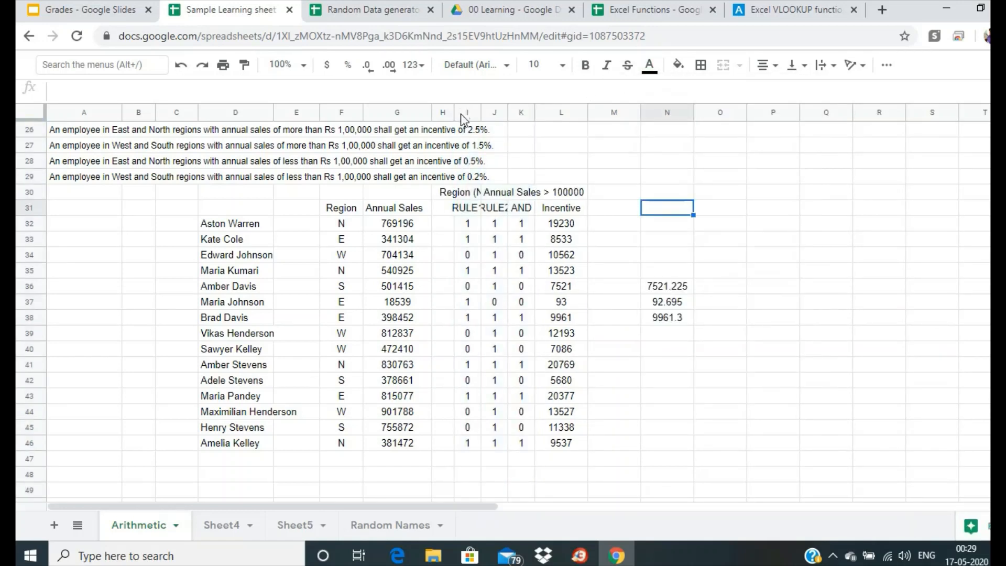
Step: Widen helper columns I, J and K equally until the RULE1, RULE2 and AND headings fit
{"action": "mouse_move", "coordinate": [465, 113]}
{"action": "left_mouse_down"}
{"action": "mouse_move", "coordinate": [570, 113]}
{"action": "mouse_move", "coordinate": [526, 112]}
{"action": "left_mouse_up"}
{"action": "scroll", "coordinate": [418, 276], "scroll_direction": "up", "scroll_amount": 1}
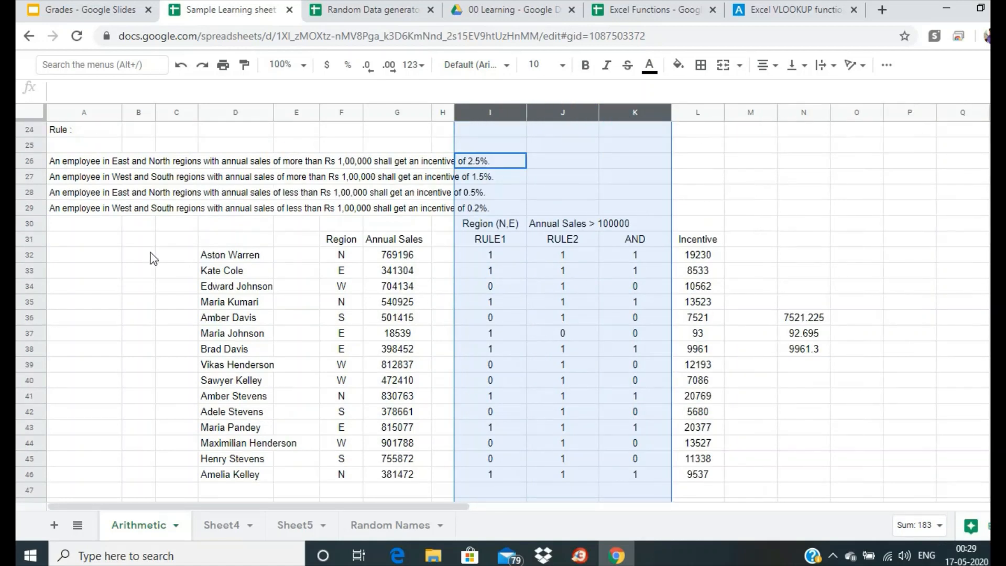
{"action": "left_click", "coordinate": [96, 245]}
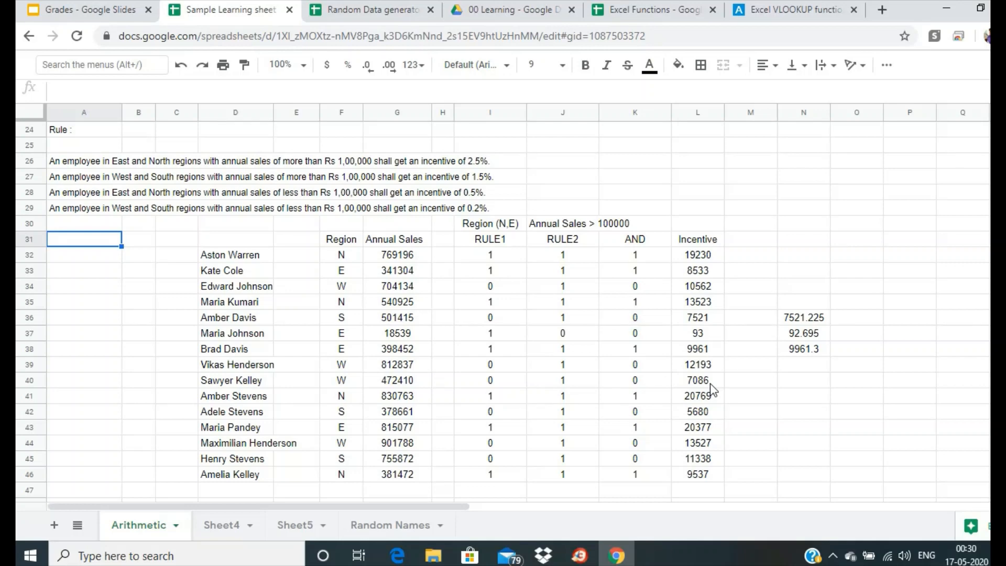
Step: Switch to the Grades presentation and read the next slide with the grading spreadsheet project
{"action": "left_click", "coordinate": [91, 14]}
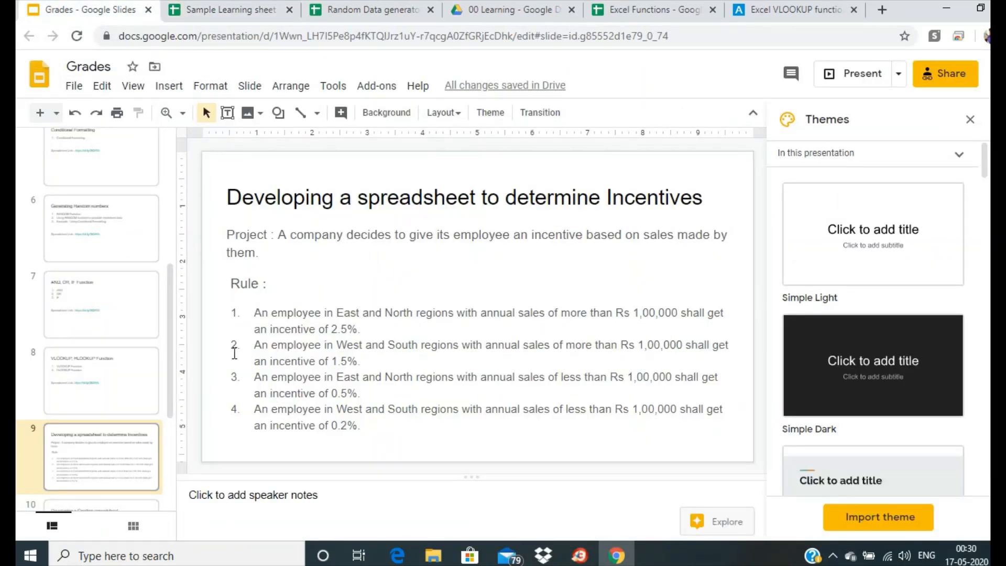
{"action": "key", "text": "Down"}
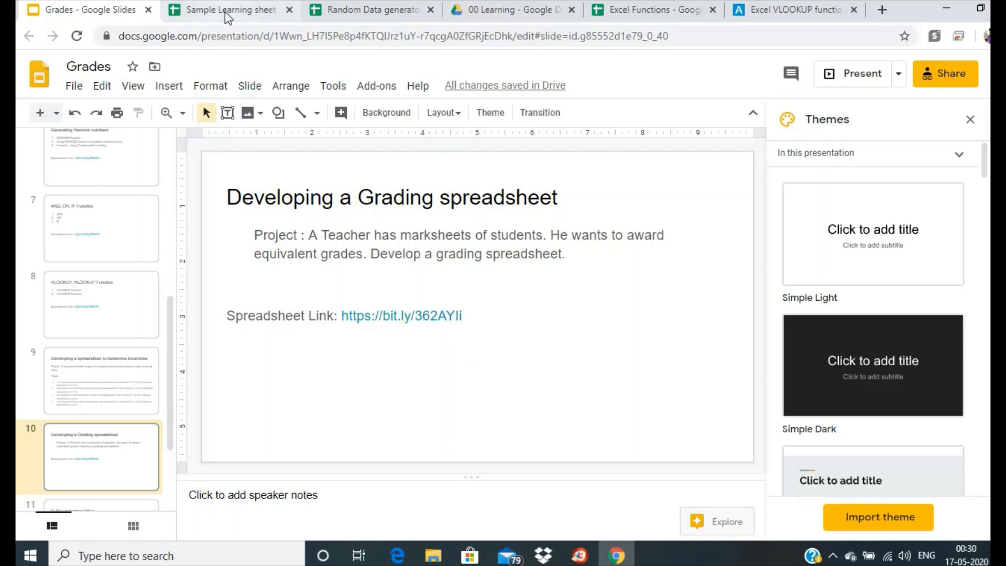
{"action": "left_click", "coordinate": [832, 556]}
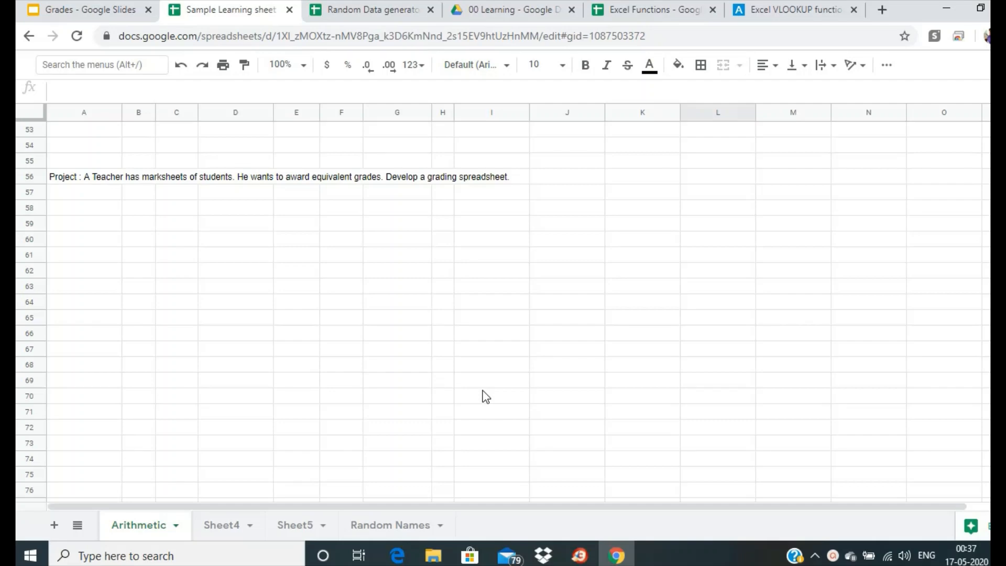
Step: Delete columns F and G, which hold the Geography and Mathematics marks, from the Arithmetic sheet
{"action": "scroll", "coordinate": [486, 396], "scroll_direction": "up", "scroll_amount": 13}
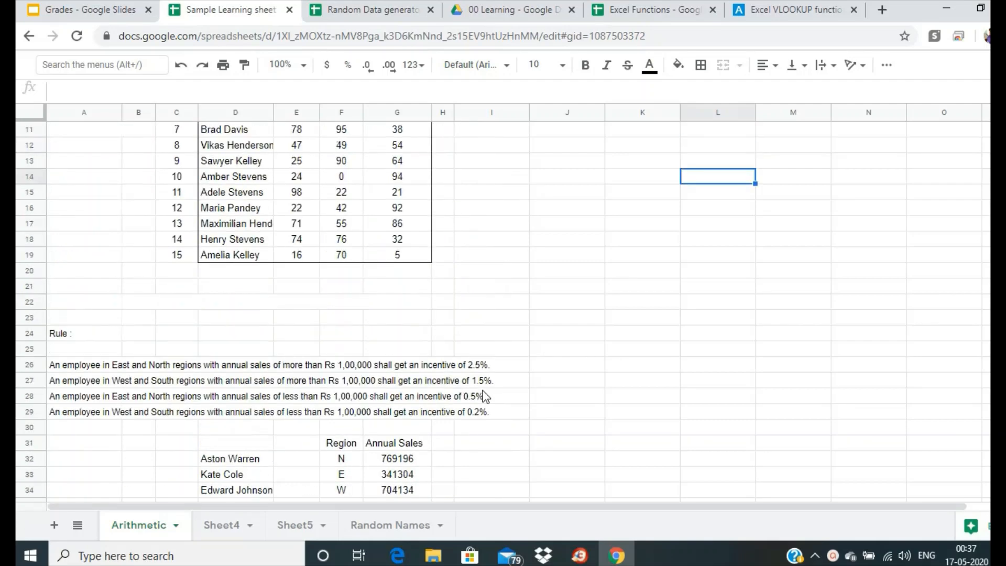
{"action": "scroll", "coordinate": [487, 397], "scroll_direction": "up", "scroll_amount": 3}
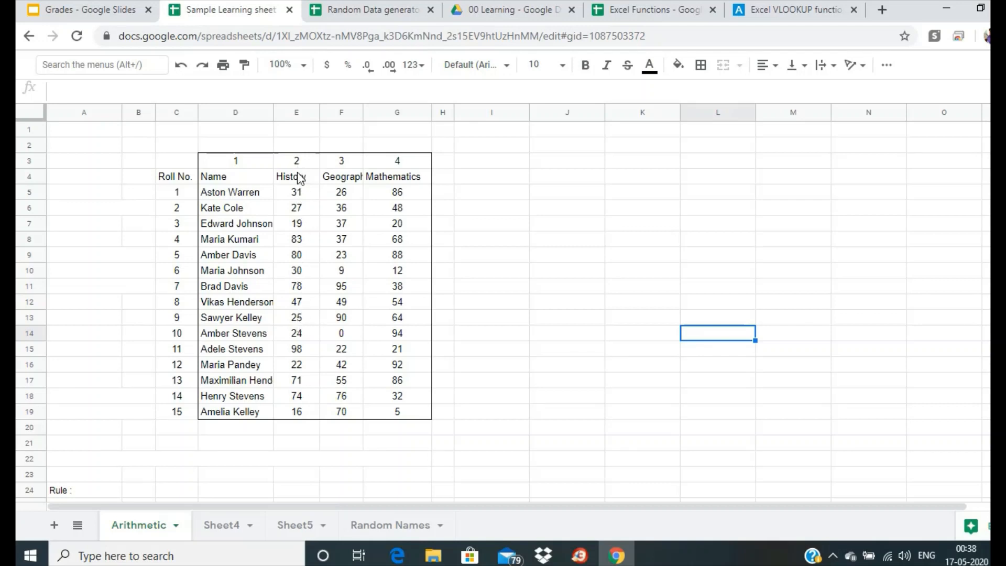
{"action": "left_click_drag", "start_coordinate": [333, 112], "coordinate": [386, 112]}
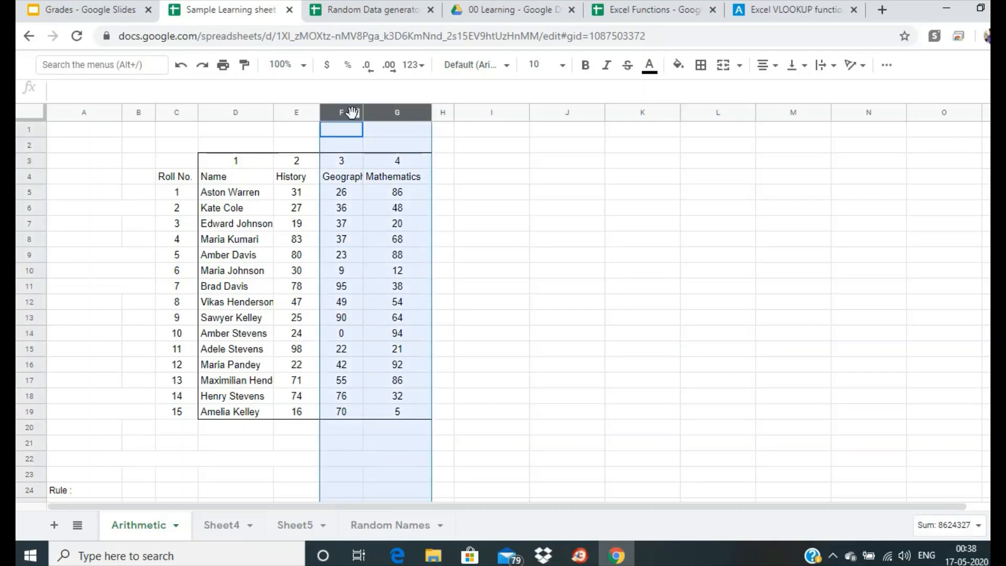
{"action": "right_click", "coordinate": [344, 111]}
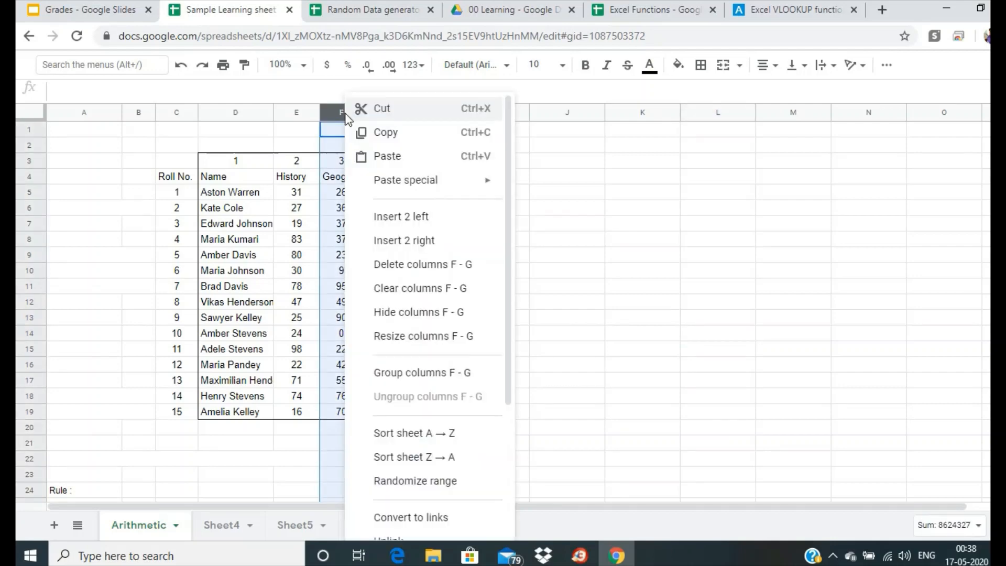
{"action": "left_click", "coordinate": [405, 265]}
{"action": "left_click", "coordinate": [471, 275]}
Step: Delete rows 24 to 56 with the incentive rules, employee list and project text
{"action": "scroll", "coordinate": [471, 275], "scroll_direction": "down", "scroll_amount": 6}
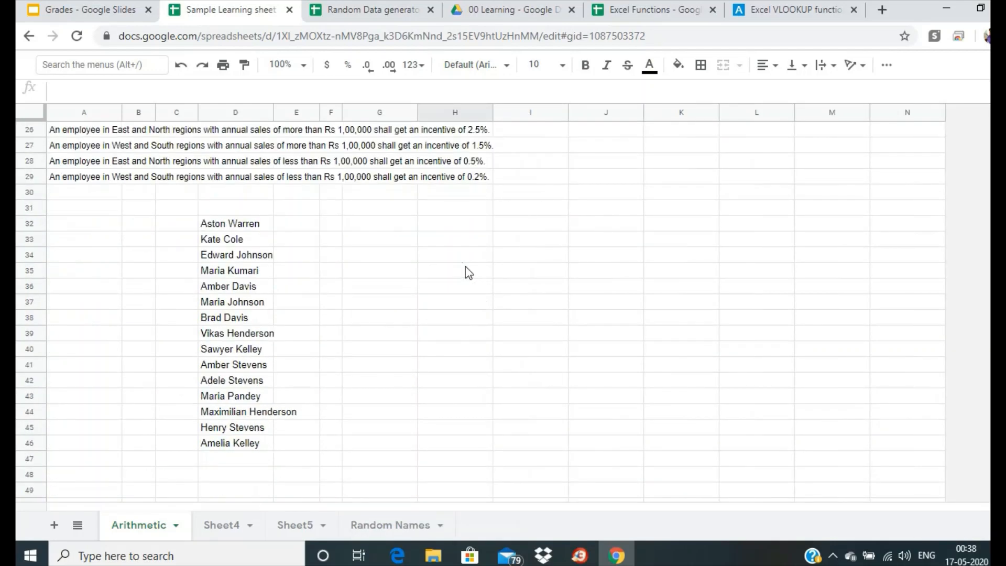
{"action": "left_click_drag", "start_coordinate": [29, 177], "coordinate": [59, 433]}
{"action": "right_click", "coordinate": [42, 245]}
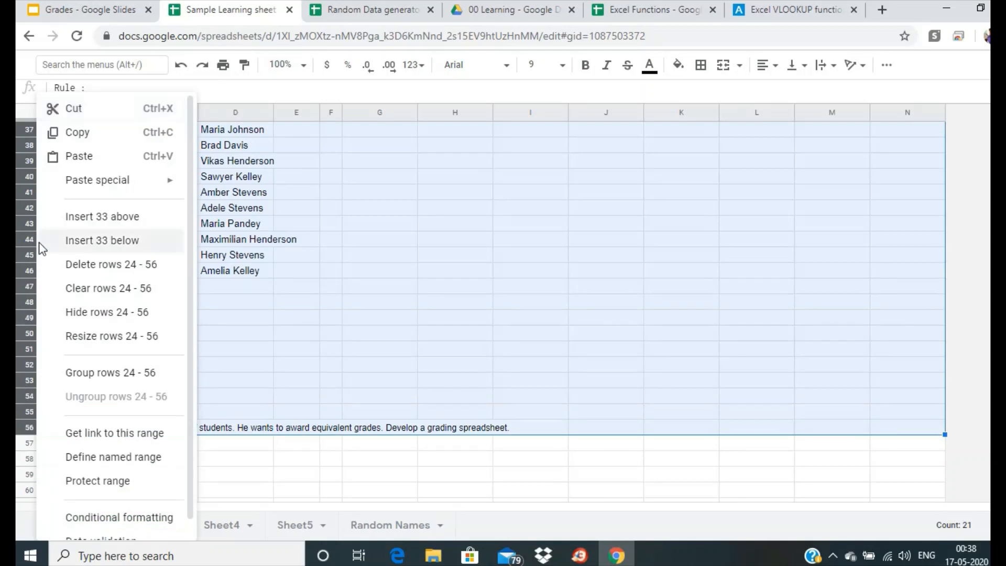
{"action": "left_click", "coordinate": [93, 272]}
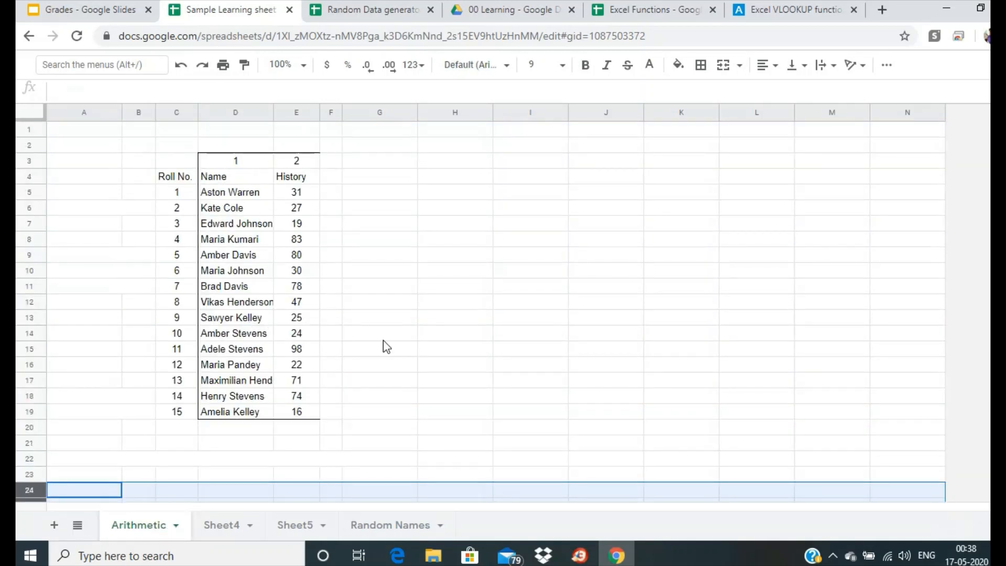
{"action": "left_click", "coordinate": [384, 339]}
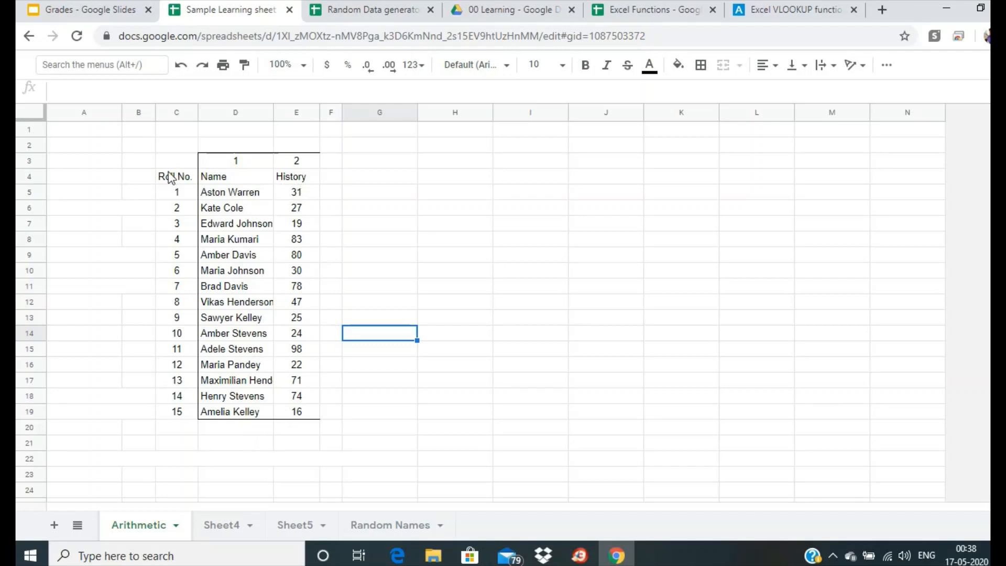
Step: Make the Roll No., Name and History headings bold
{"action": "left_click_drag", "start_coordinate": [170, 177], "coordinate": [289, 181]}
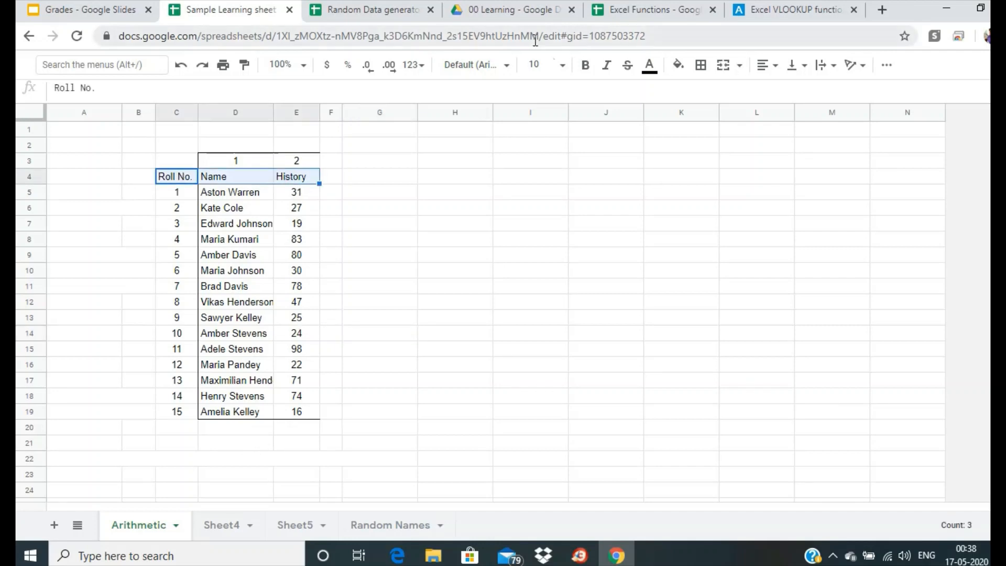
{"action": "left_click", "coordinate": [586, 67]}
{"action": "left_click", "coordinate": [554, 207]}
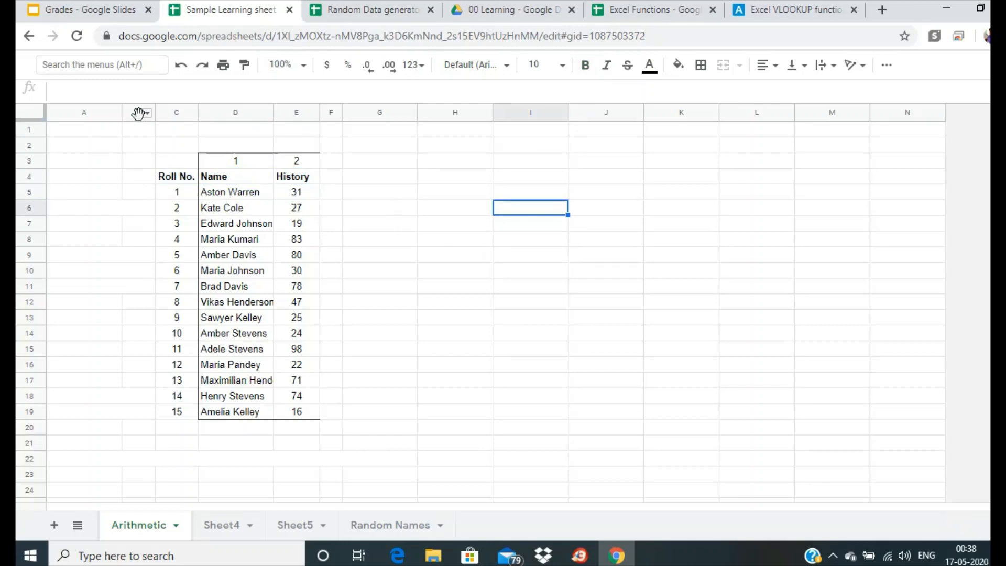
Step: Delete the empty columns A and B before the Roll No. column
{"action": "left_click_drag", "start_coordinate": [74, 112], "coordinate": [131, 112]}
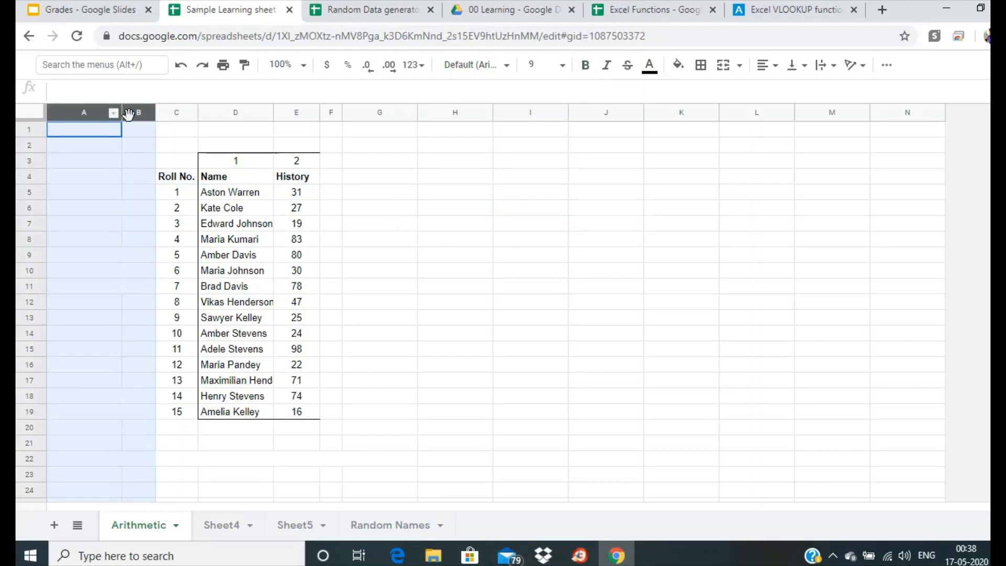
{"action": "right_click", "coordinate": [78, 114]}
{"action": "left_click", "coordinate": [144, 264]}
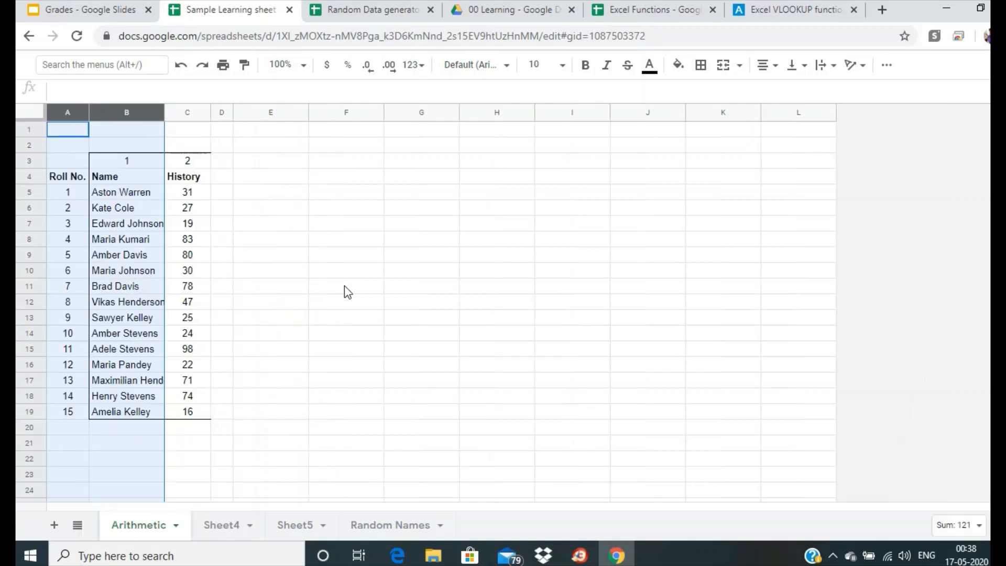
{"action": "left_click", "coordinate": [344, 287]}
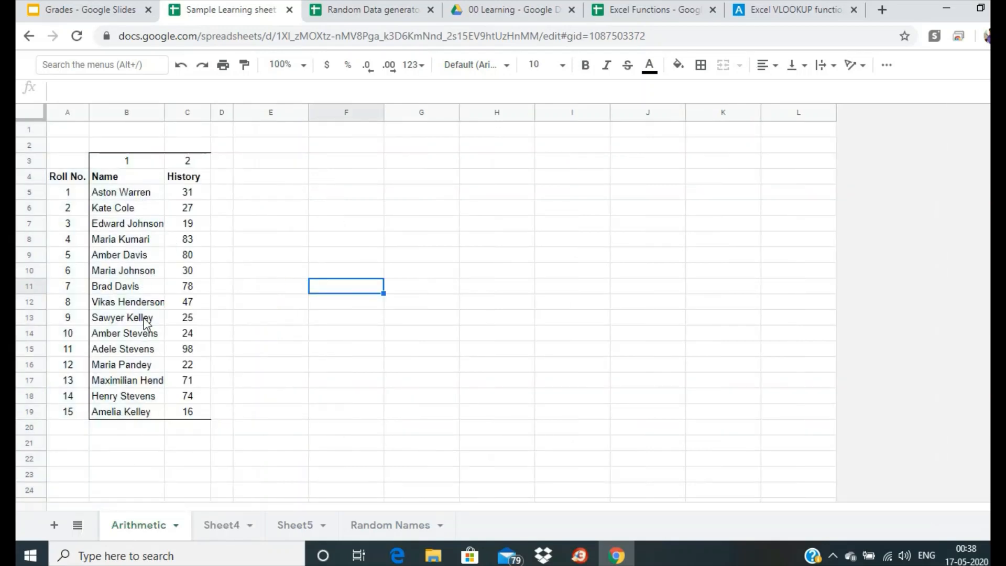
Step: Delete rows 1 to 3 above the Roll No., Name and History headings
{"action": "left_click_drag", "start_coordinate": [24, 131], "coordinate": [27, 160]}
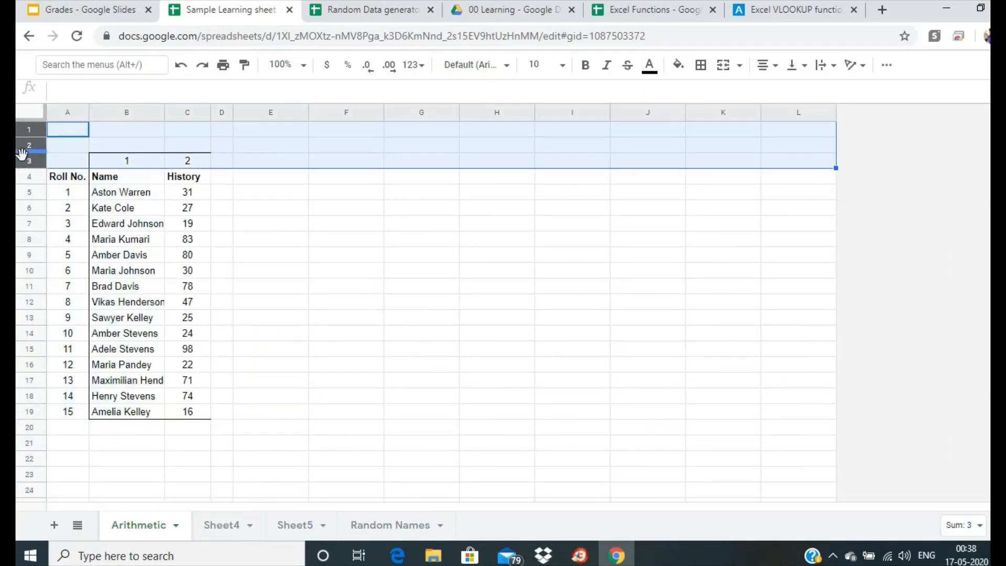
{"action": "right_click", "coordinate": [25, 144]}
{"action": "left_click", "coordinate": [89, 265]}
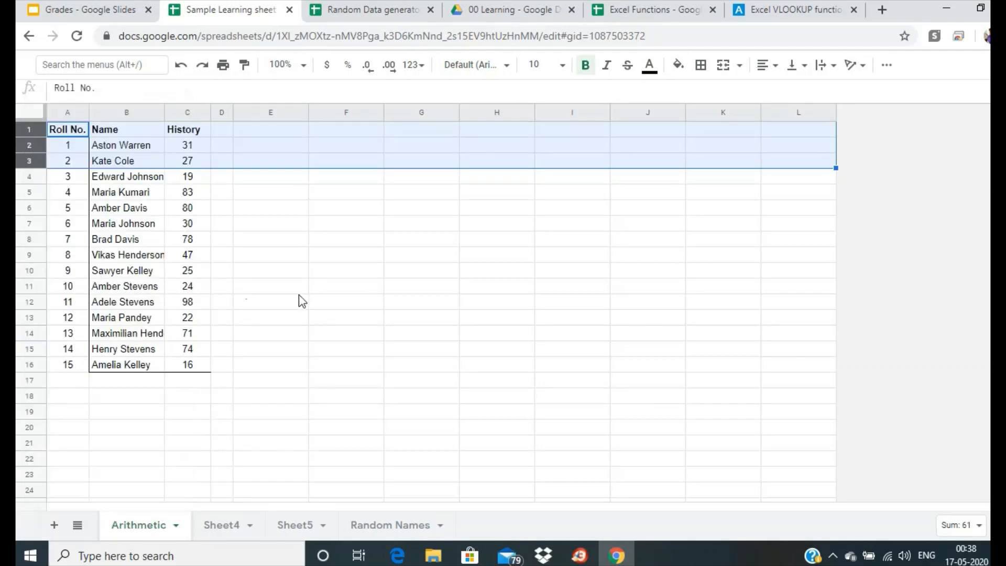
{"action": "left_click", "coordinate": [321, 296]}
Step: Remove the bold formatting and all borders from columns A to C
{"action": "left_click_drag", "start_coordinate": [71, 112], "coordinate": [187, 115]}
{"action": "left_click", "coordinate": [585, 65]}
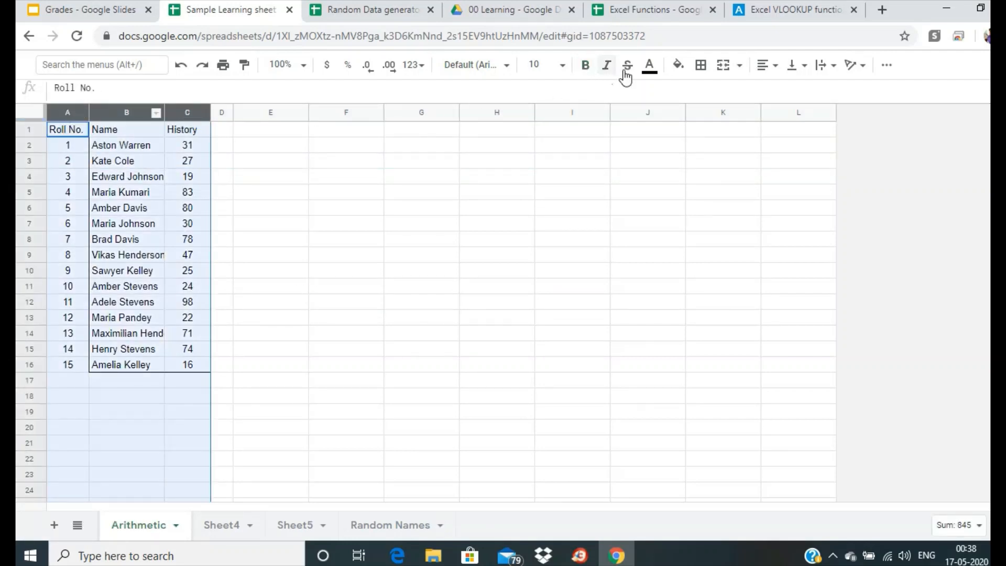
{"action": "left_click", "coordinate": [701, 65]}
{"action": "left_click", "coordinate": [787, 121]}
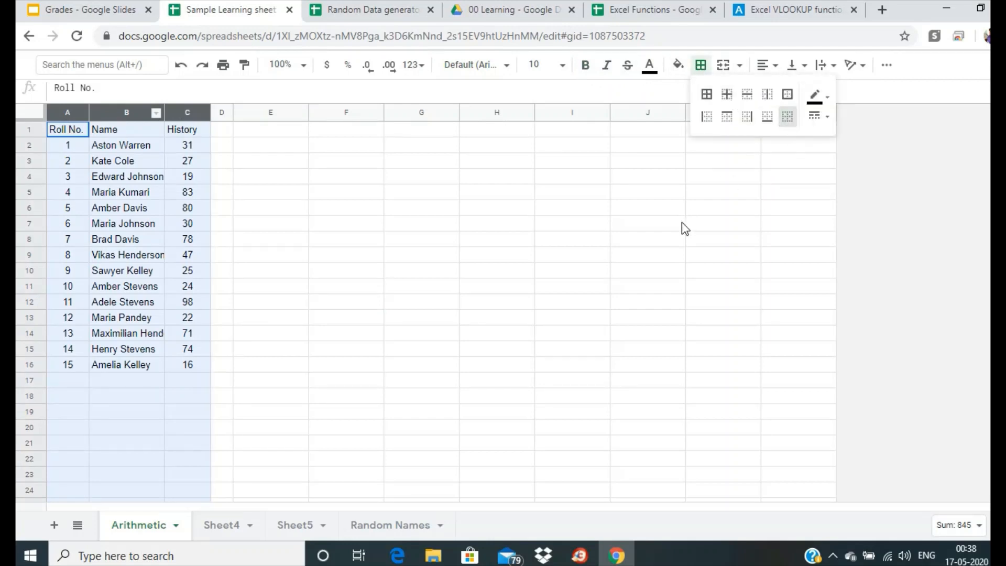
{"action": "left_click", "coordinate": [681, 223]}
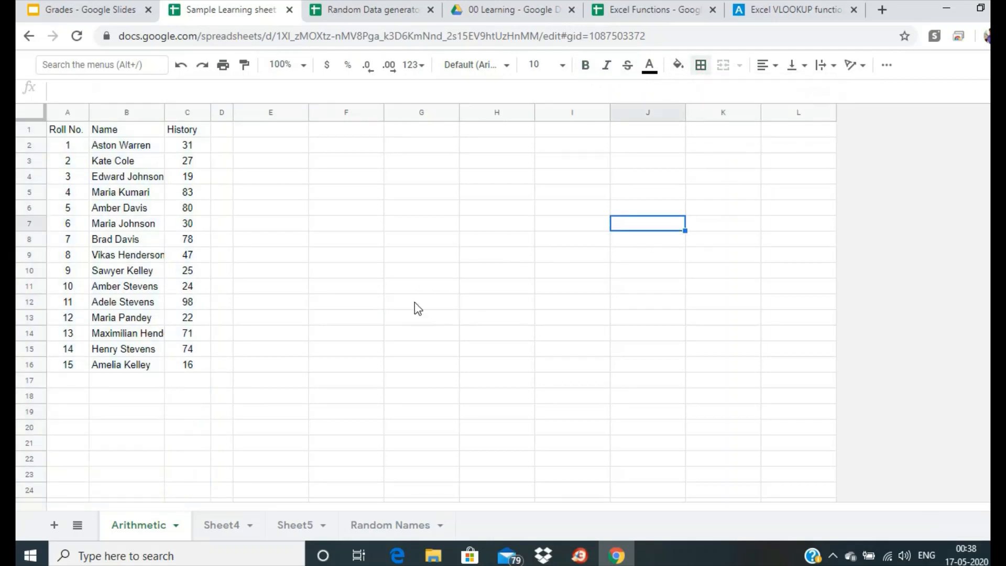
{"action": "left_click_drag", "start_coordinate": [224, 114], "coordinate": [833, 113]}
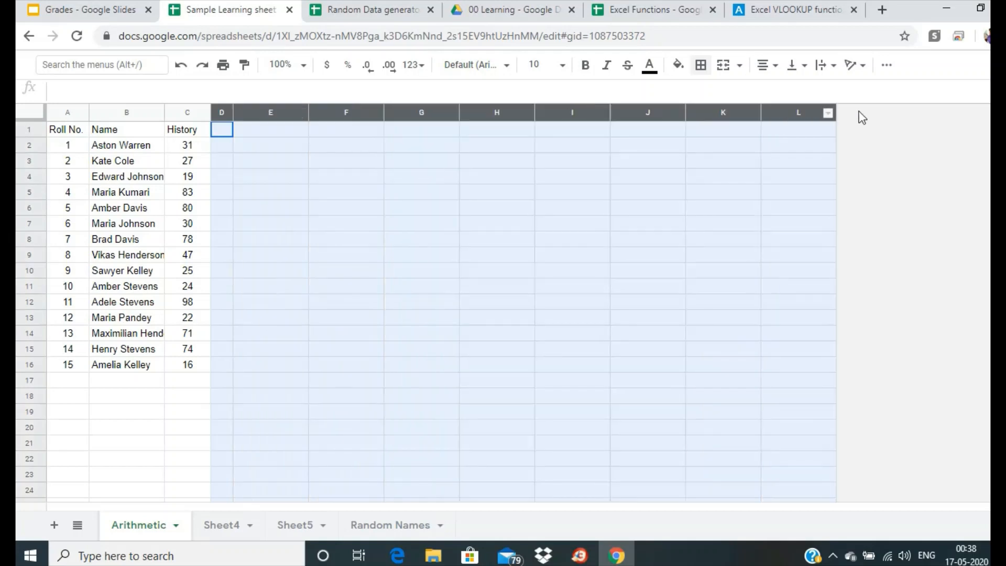
{"action": "left_click", "coordinate": [516, 163]}
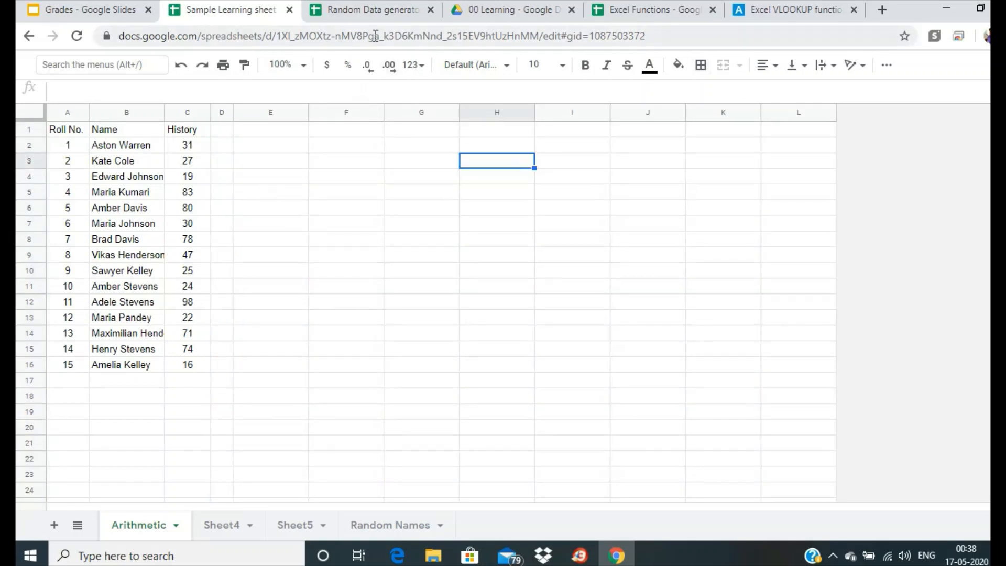
Step: In the Random Data generator spreadsheet, copy the full names for serial numbers 16 to 50 in E19:E53
{"action": "left_click", "coordinate": [373, 10]}
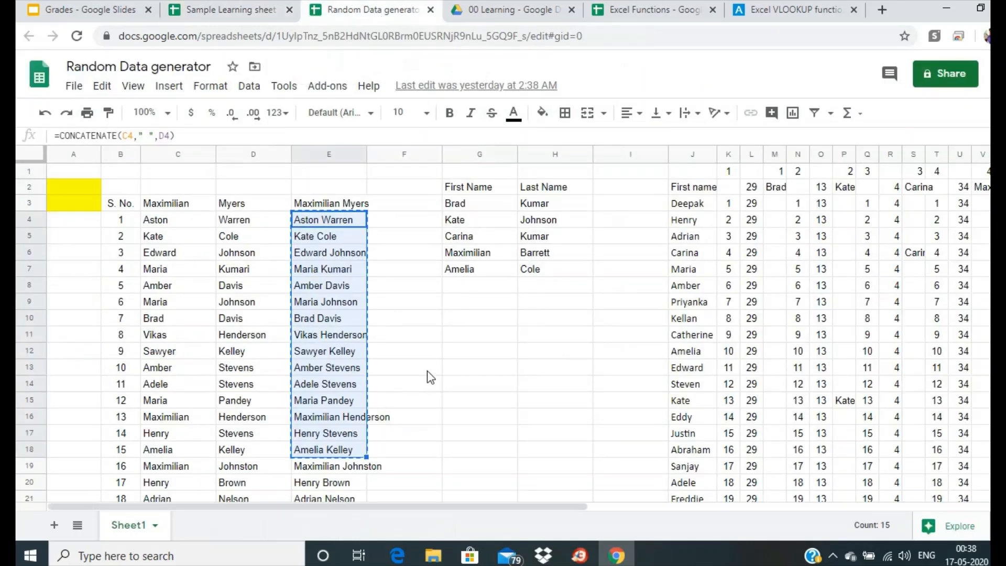
{"action": "scroll", "coordinate": [427, 370], "scroll_direction": "down", "scroll_amount": 4}
{"action": "left_click_drag", "start_coordinate": [323, 277], "coordinate": [315, 319]}
{"action": "key", "text": "ctrl+c"}
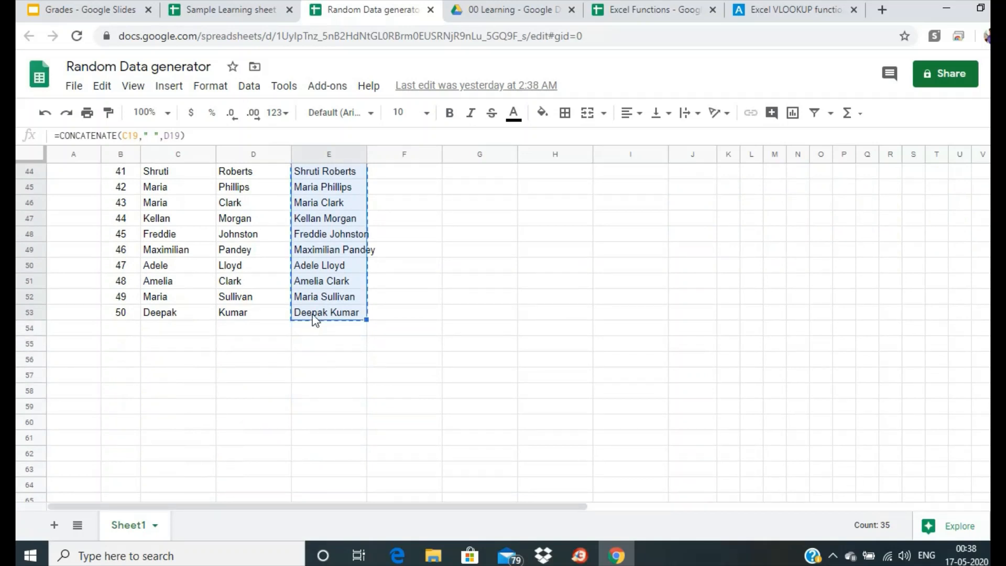
Step: Return to the Sample Learning sheet and paste the copied names from B17 downward as values only
{"action": "left_click", "coordinate": [235, 12]}
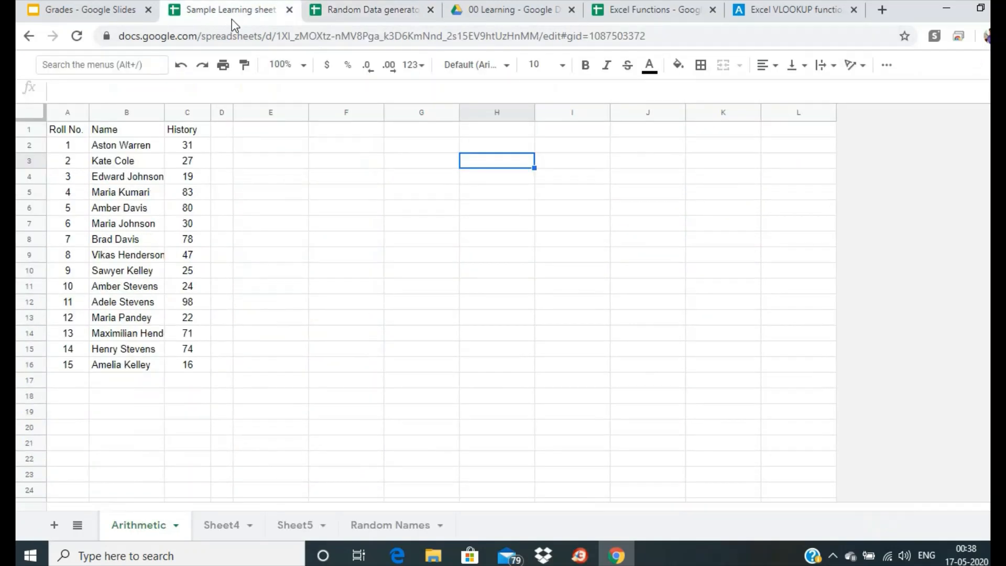
{"action": "left_click", "coordinate": [126, 381]}
{"action": "key", "text": "ctrl+v"}
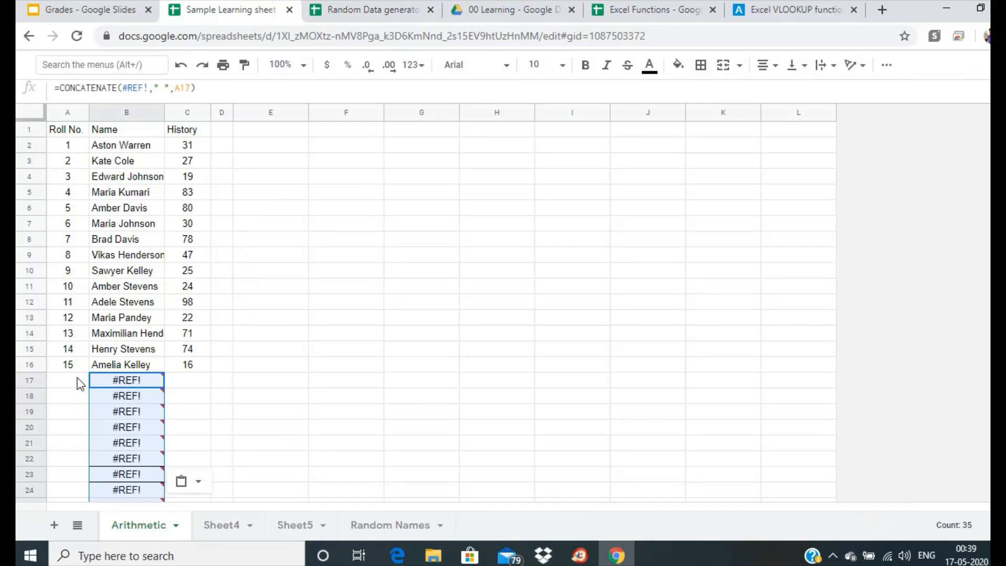
{"action": "right_click", "coordinate": [117, 387]}
{"action": "mouse_move", "coordinate": [209, 178]}
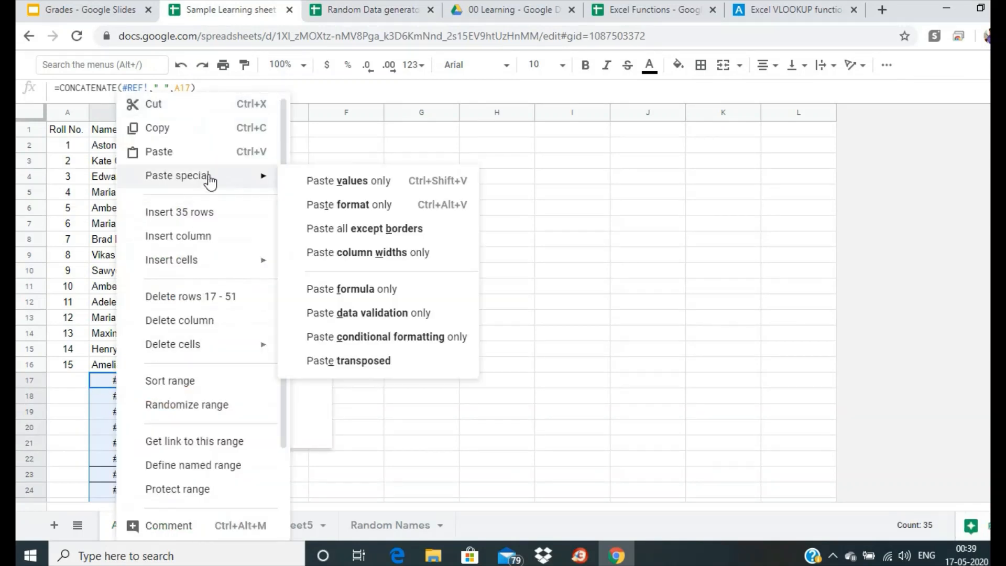
{"action": "left_click", "coordinate": [316, 179]}
Step: Clear all borders from the Name column B
{"action": "left_click", "coordinate": [127, 112]}
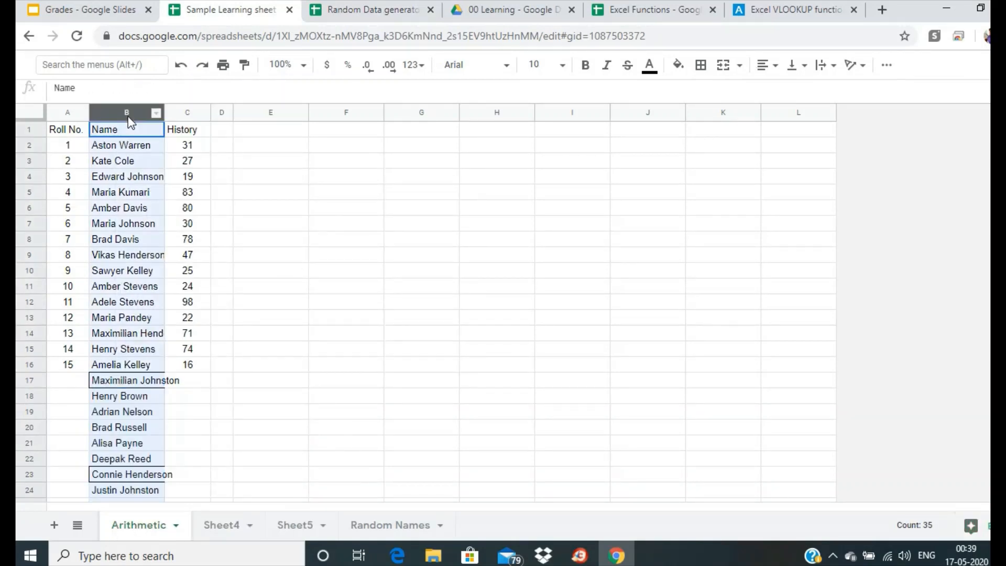
{"action": "left_click", "coordinate": [700, 64]}
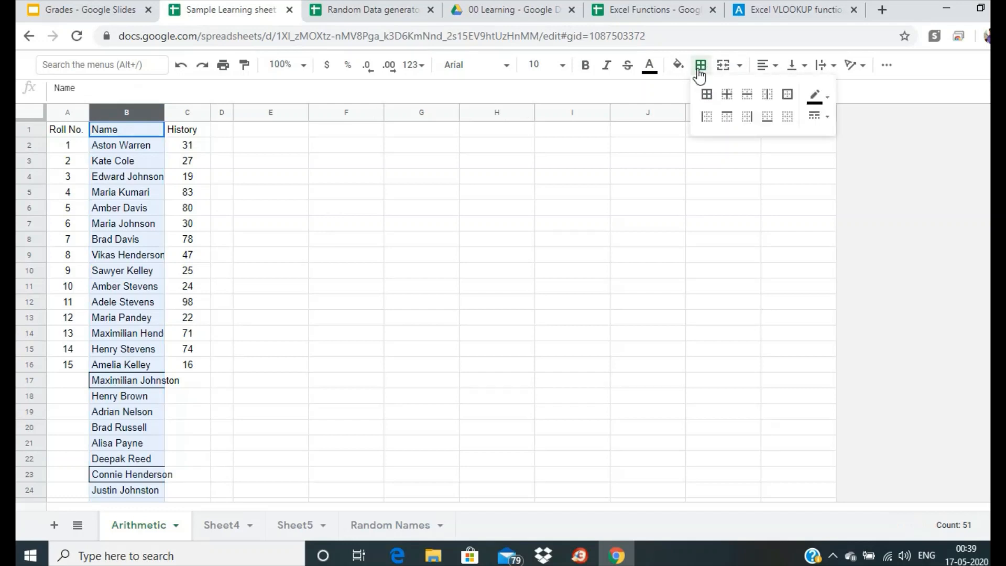
{"action": "left_click", "coordinate": [787, 116]}
Step: Extend the roll numbers in column A to 50 and check the list against the names
{"action": "left_click_drag", "start_coordinate": [80, 303], "coordinate": [81, 468]}
{"action": "left_click", "coordinate": [256, 461]}
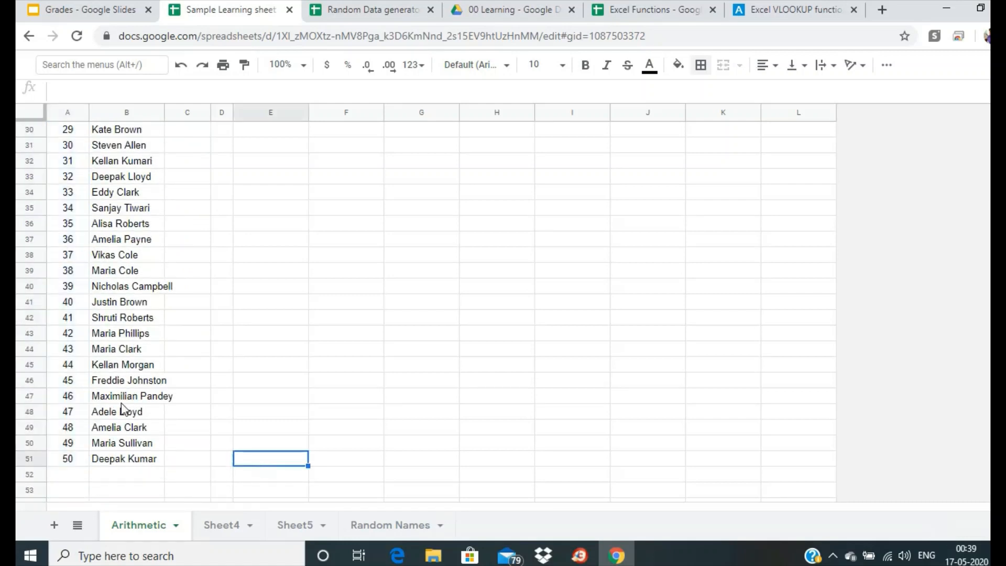
{"action": "scroll", "coordinate": [247, 463], "scroll_direction": "up", "scroll_amount": 7}
{"action": "scroll", "coordinate": [249, 466], "scroll_direction": "up", "scroll_amount": 3}
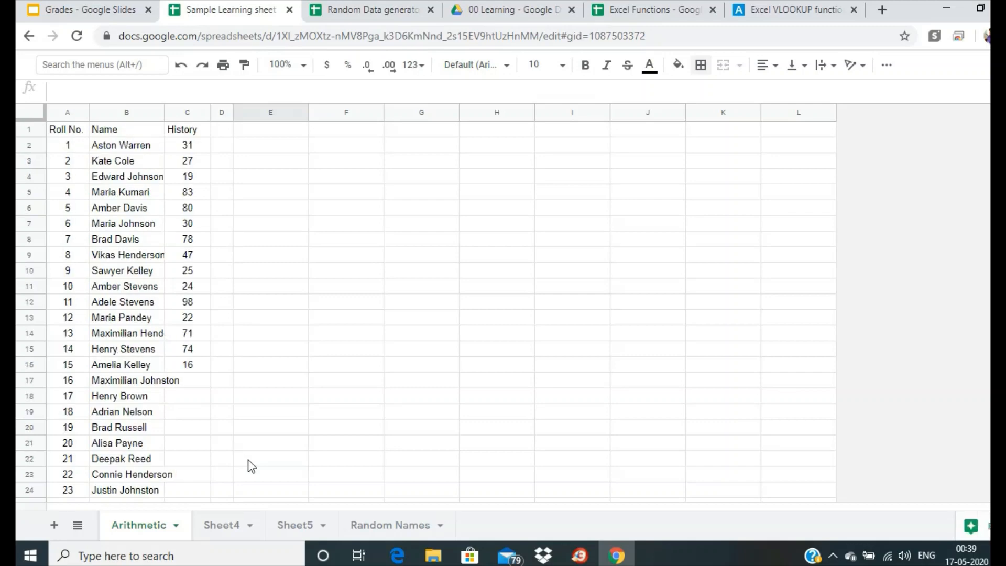
{"action": "scroll", "coordinate": [76, 348], "scroll_direction": "down", "scroll_amount": 13}
{"action": "scroll", "coordinate": [78, 365], "scroll_direction": "up", "scroll_amount": 13}
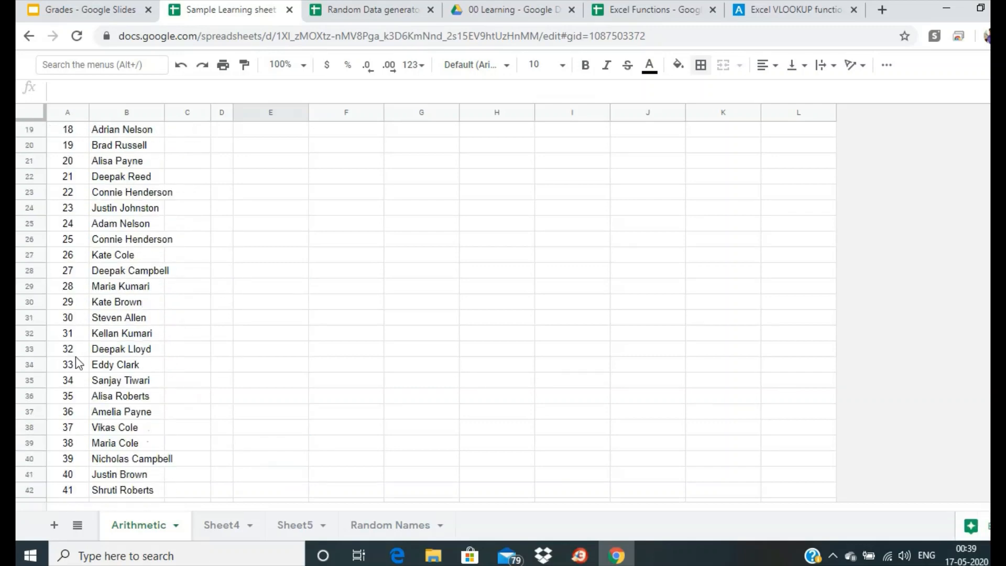
Step: Widen the Name column until the full names fit, and select the first History mark in C2
{"action": "left_click_drag", "start_coordinate": [165, 114], "coordinate": [208, 113]}
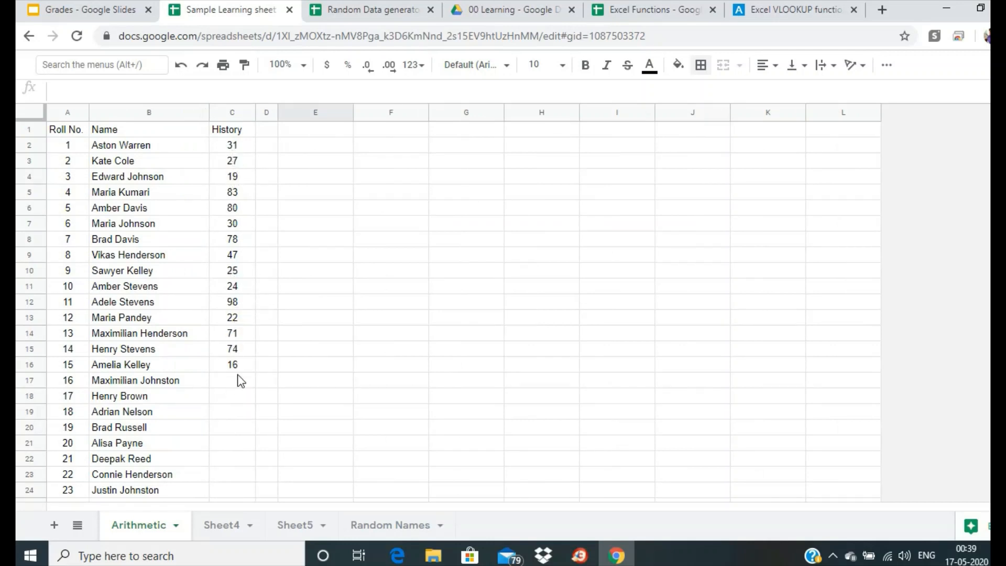
{"action": "left_click", "coordinate": [232, 145]}
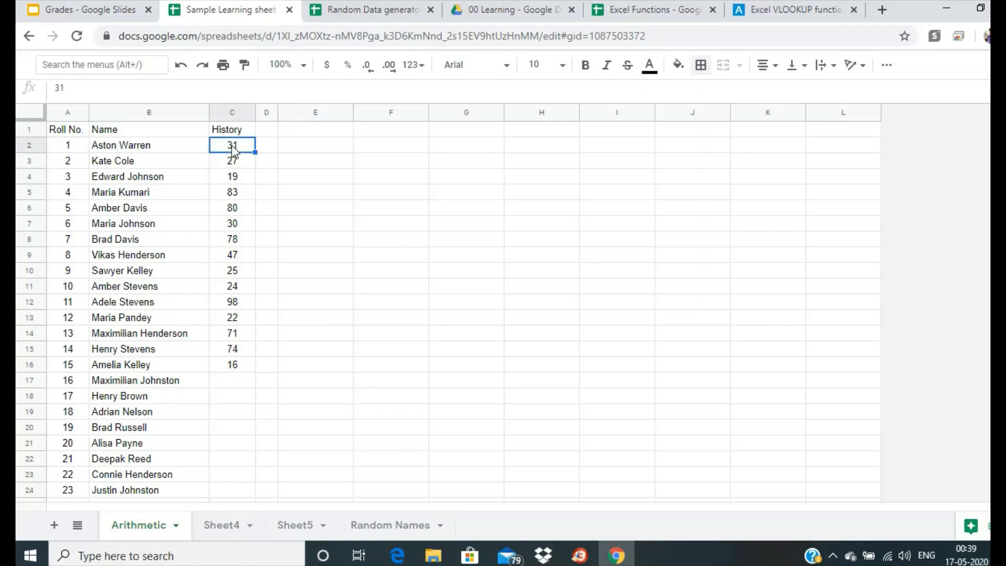
Step: Enter the formula =RANDBETWEEN(0,100) as the first History mark in C2
{"action": "type", "text": "="}
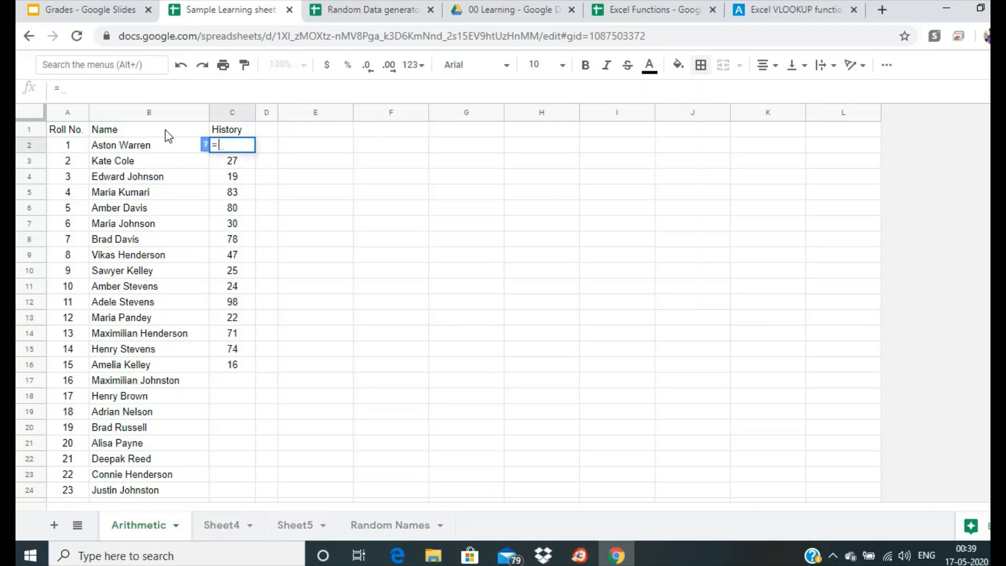
{"action": "type", "text": "RANDBET"}
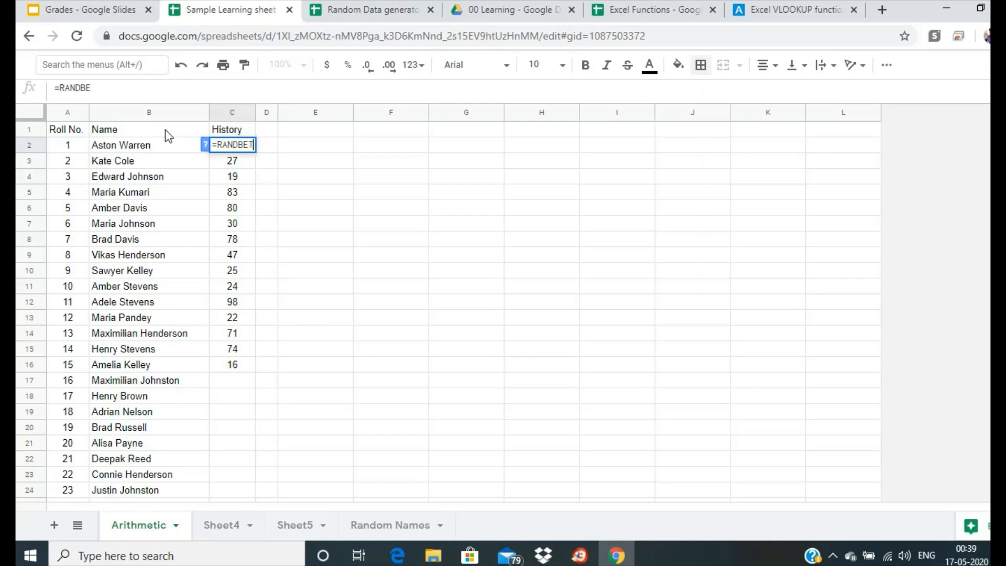
{"action": "type", "text": "WEEN("}
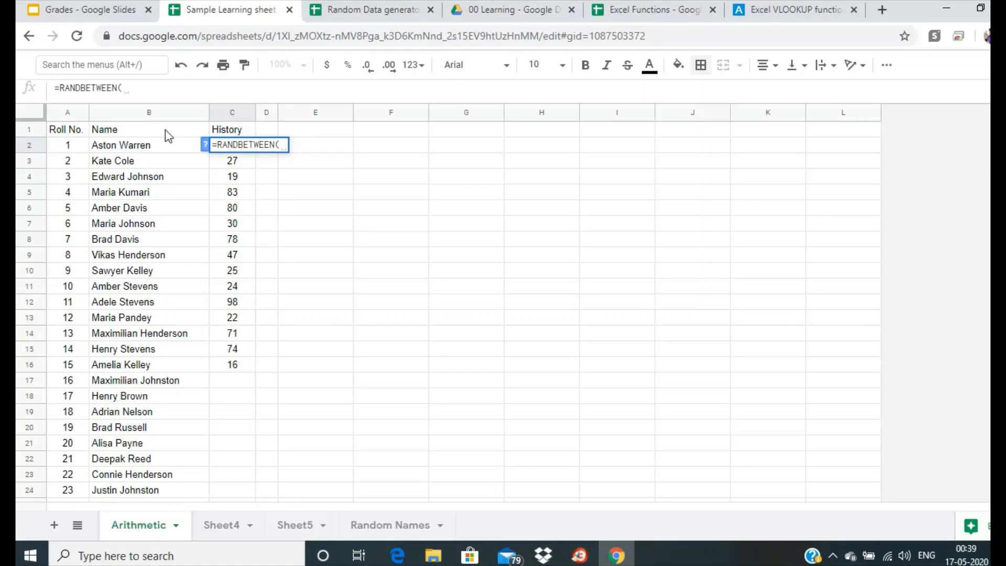
{"action": "type", "text": "0, 100)"}
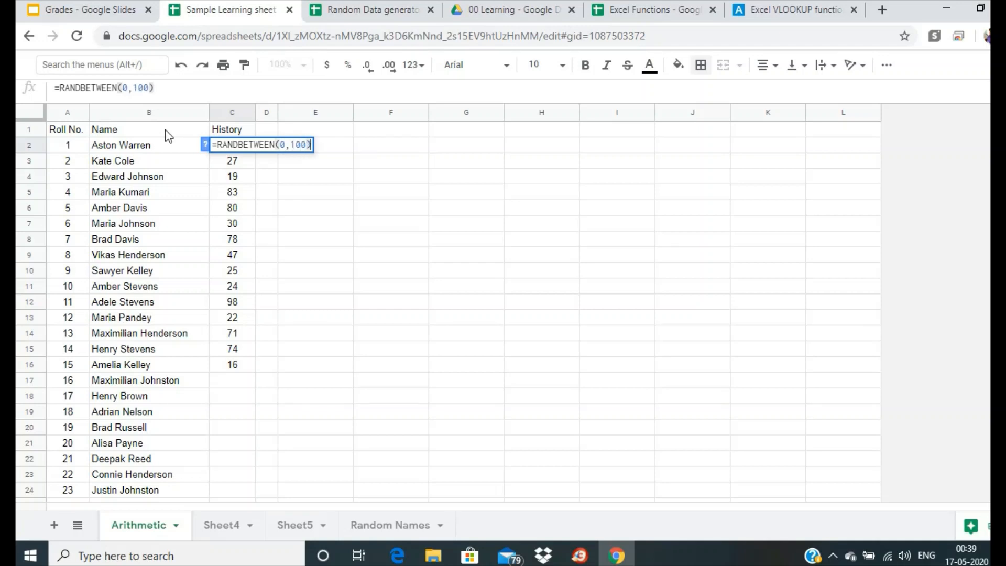
{"action": "key", "text": "Return"}
Step: Fill the random-mark formula from C2 down the History column through C51
{"action": "left_click", "coordinate": [231, 147]}
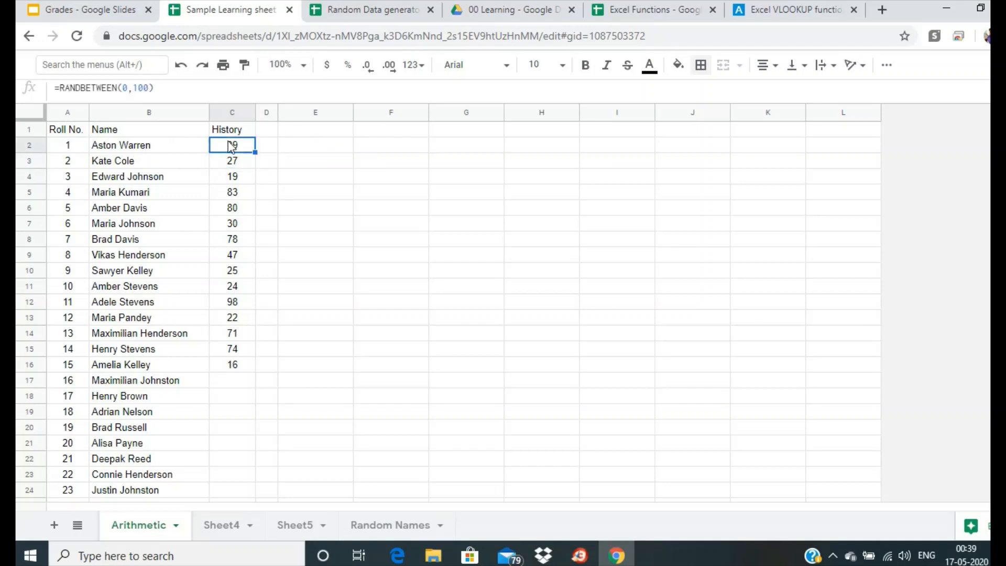
{"action": "left_click_drag", "start_coordinate": [231, 160], "coordinate": [230, 426]}
{"action": "key", "text": "ctrl+d"}
{"action": "scroll", "coordinate": [300, 367], "scroll_direction": "up", "scroll_amount": 10}
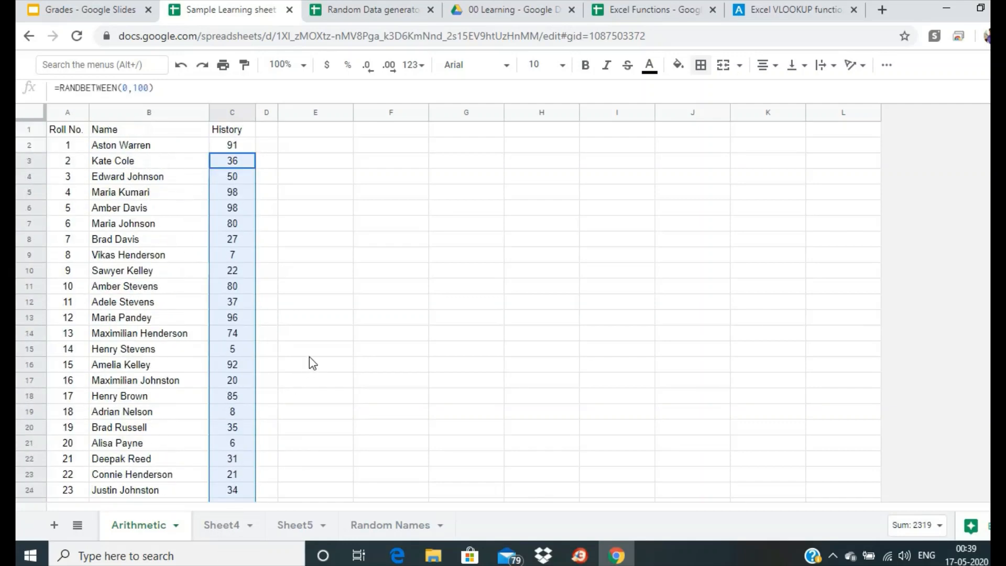
Step: Replace the formulas in C2:C51 with their values only and spot-check several History cells
{"action": "left_click_drag", "start_coordinate": [238, 146], "coordinate": [233, 464]}
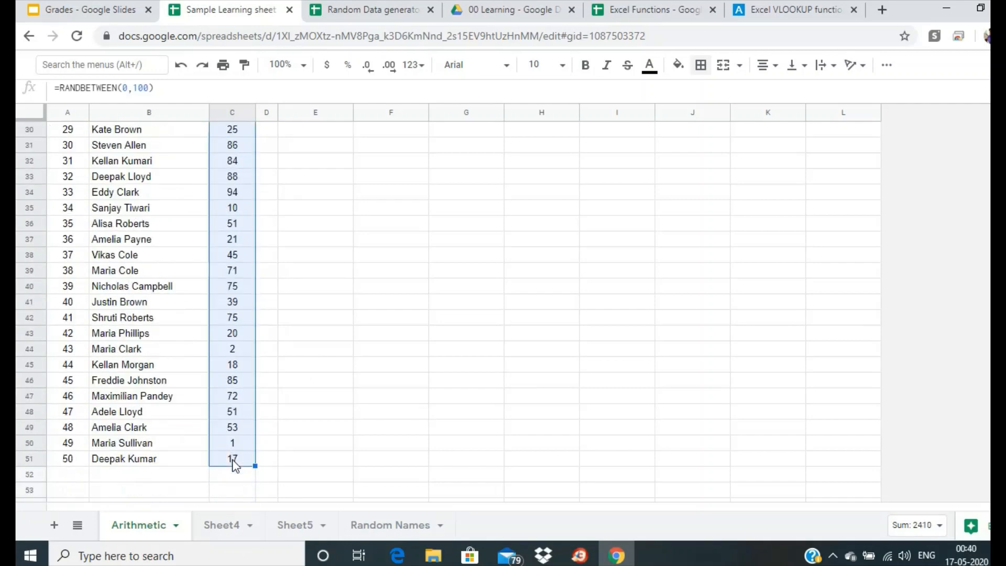
{"action": "key", "text": "ctrl+c"}
{"action": "scroll", "coordinate": [241, 363], "scroll_direction": "up", "scroll_amount": 10}
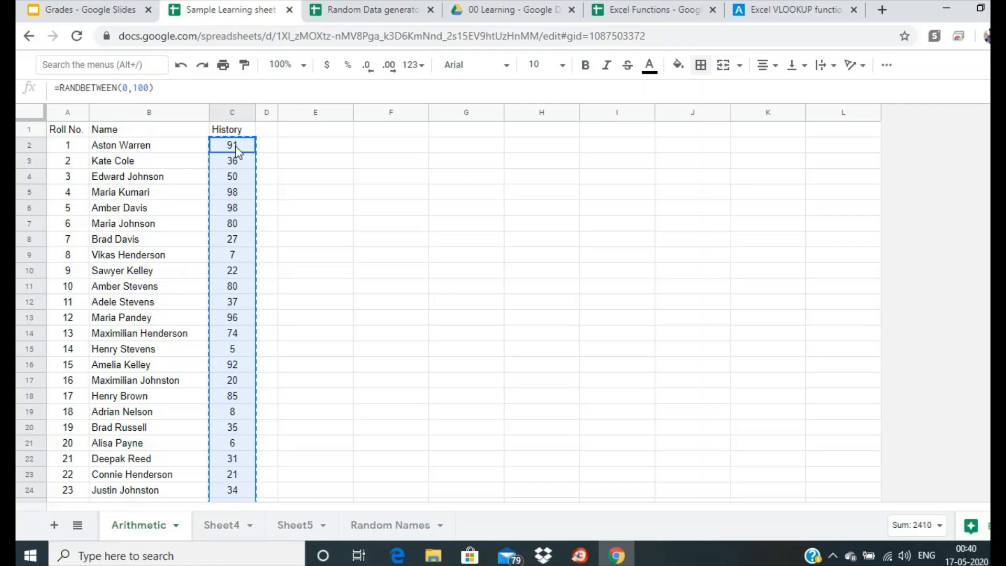
{"action": "right_click", "coordinate": [236, 147]}
{"action": "mouse_move", "coordinate": [299, 178]}
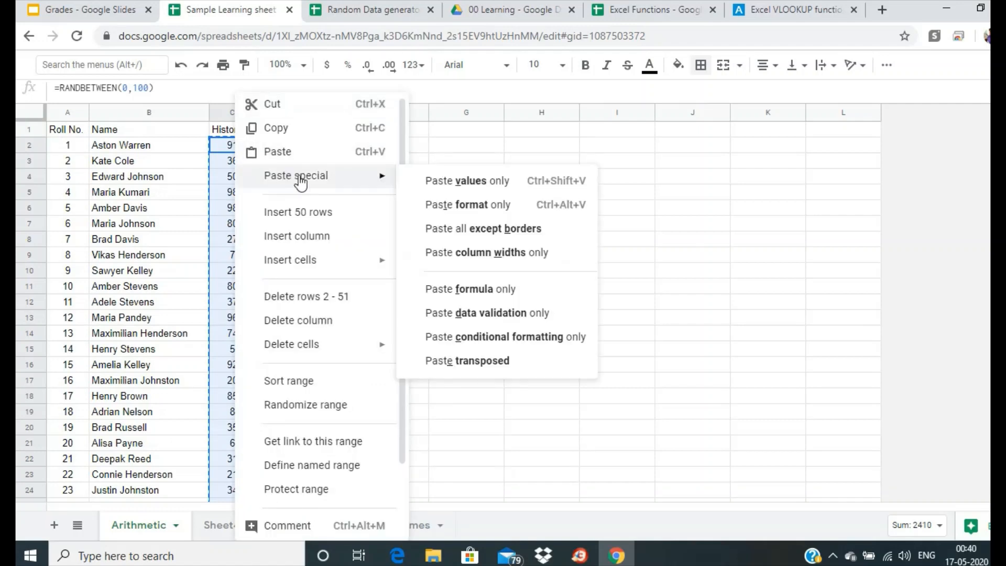
{"action": "left_click", "coordinate": [466, 187]}
{"action": "left_click", "coordinate": [398, 197]}
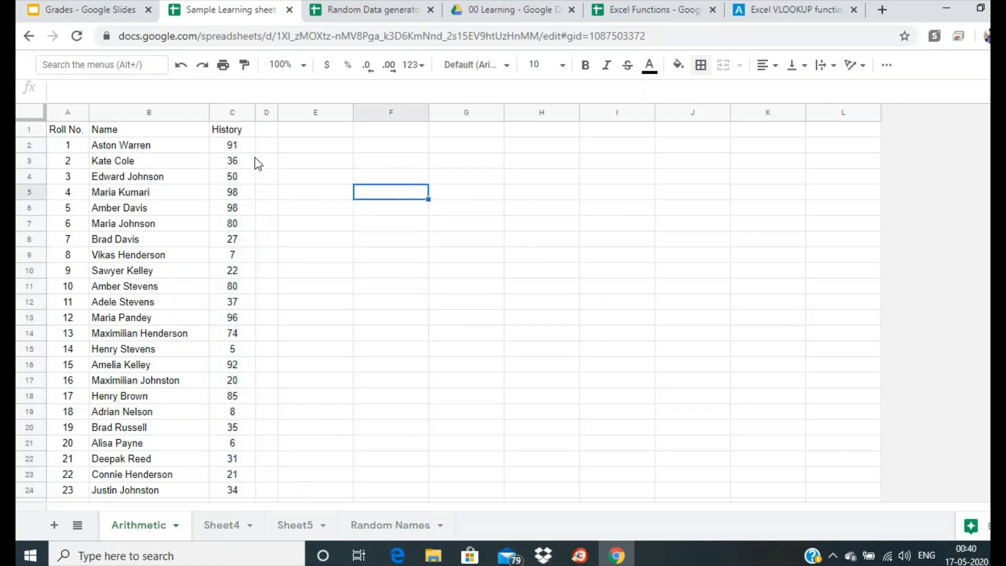
{"action": "left_click", "coordinate": [238, 195]}
{"action": "left_click", "coordinate": [239, 288]}
{"action": "left_click", "coordinate": [223, 352]}
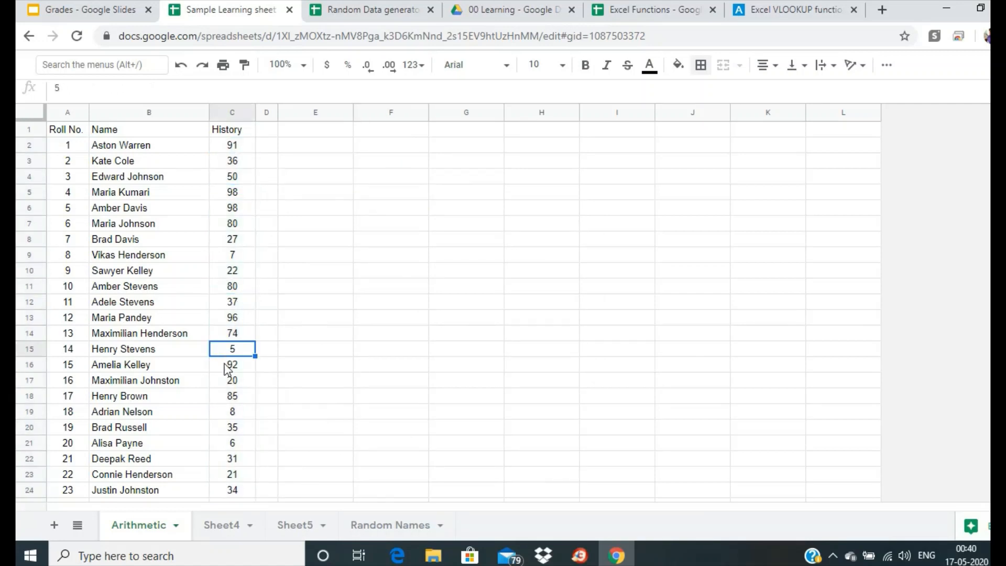
{"action": "left_click", "coordinate": [220, 398]}
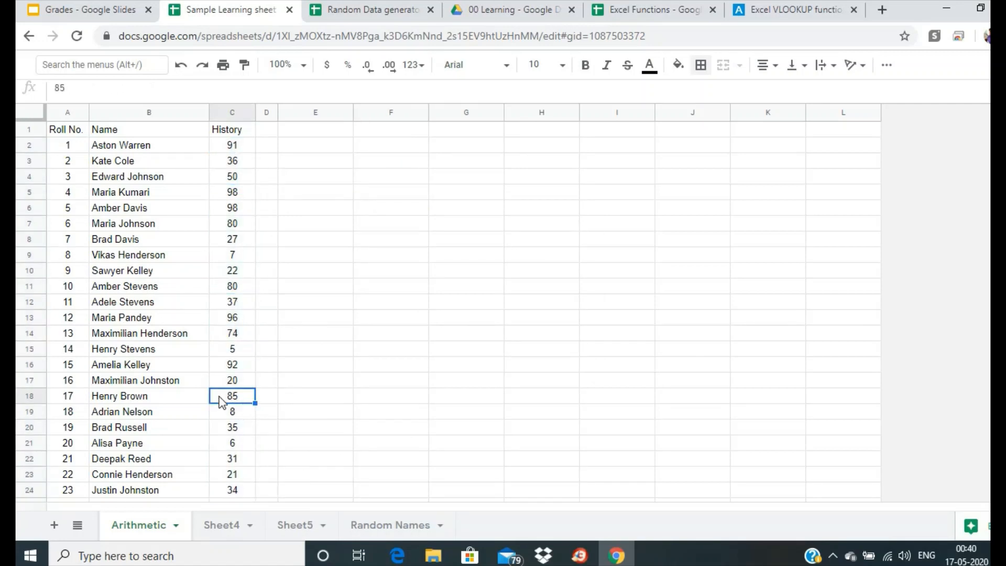
{"action": "left_click", "coordinate": [240, 257]}
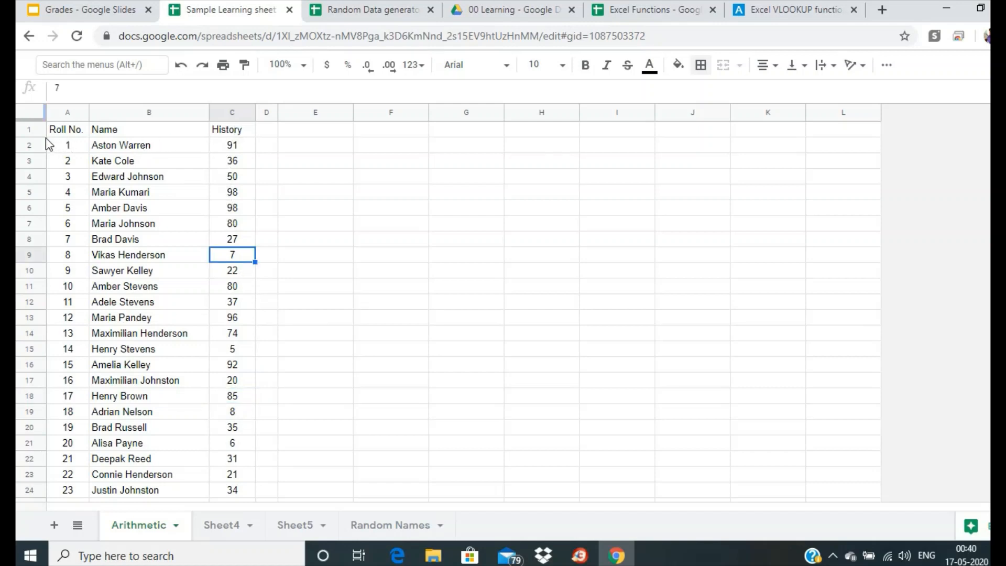
Step: Make the header row 1 bold
{"action": "left_click", "coordinate": [30, 129]}
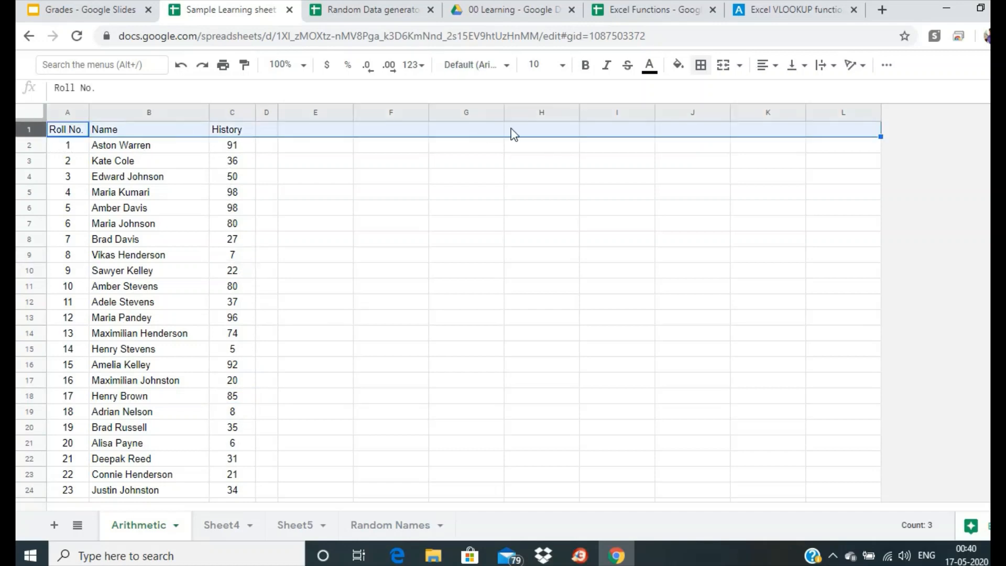
{"action": "left_click", "coordinate": [585, 67]}
{"action": "left_click", "coordinate": [498, 248]}
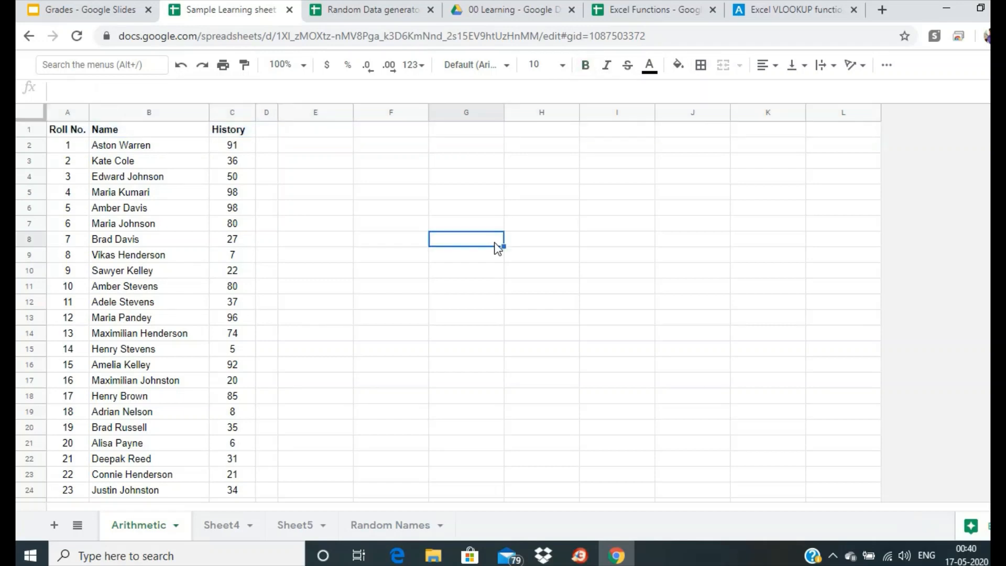
Step: Give columns D through I one uniform width, just wide enough for a short heading
{"action": "left_click_drag", "start_coordinate": [278, 113], "coordinate": [616, 132]}
{"action": "left_click_drag", "start_coordinate": [304, 112], "coordinate": [309, 114]}
{"action": "left_click", "coordinate": [355, 179]}
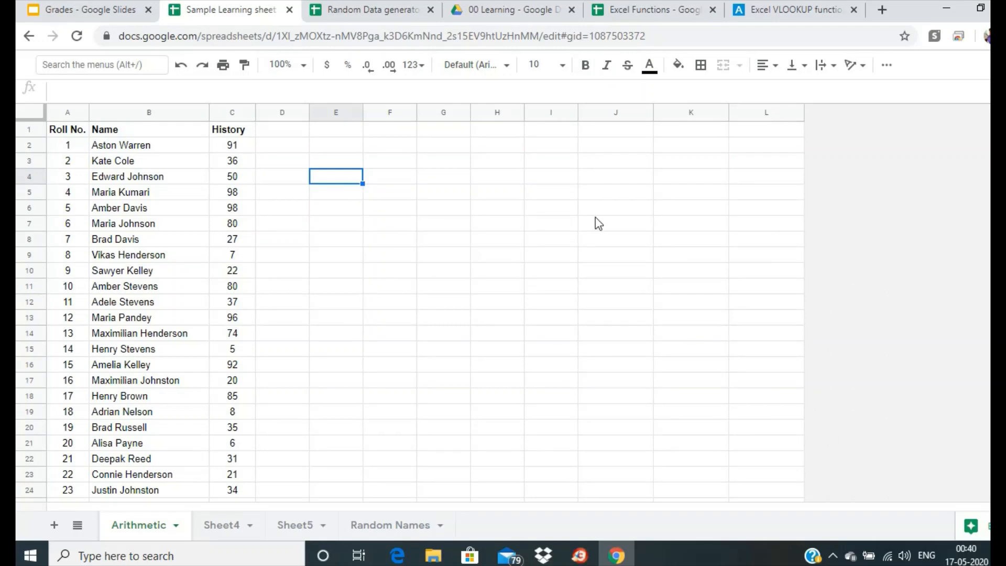
Step: Set up the grade table headings with Range in I2 and From, To and Grades in I3:K3
{"action": "left_click", "coordinate": [551, 150]}
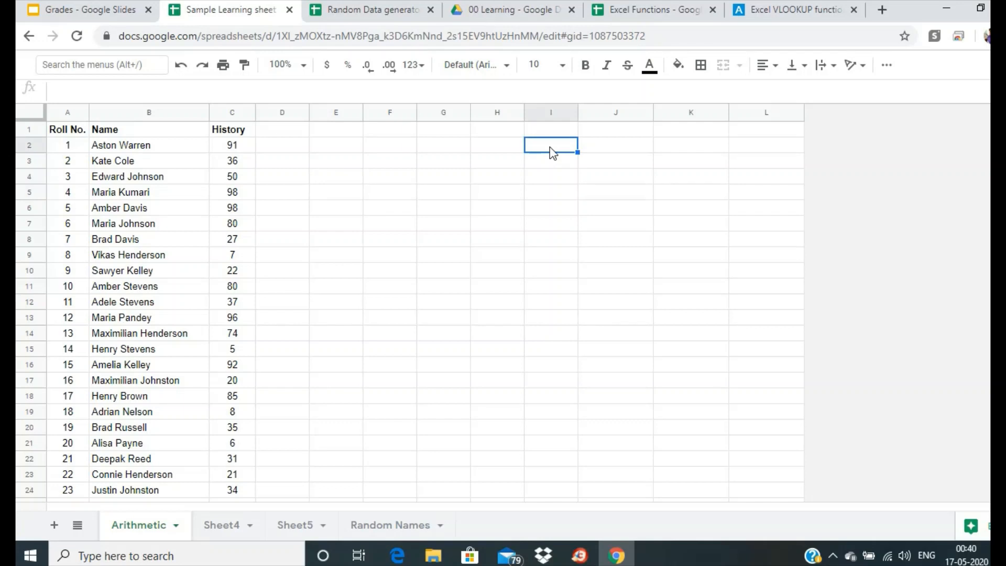
{"action": "type", "text": "Range"}
{"action": "key", "text": "Return"}
{"action": "type", "text": "From"}
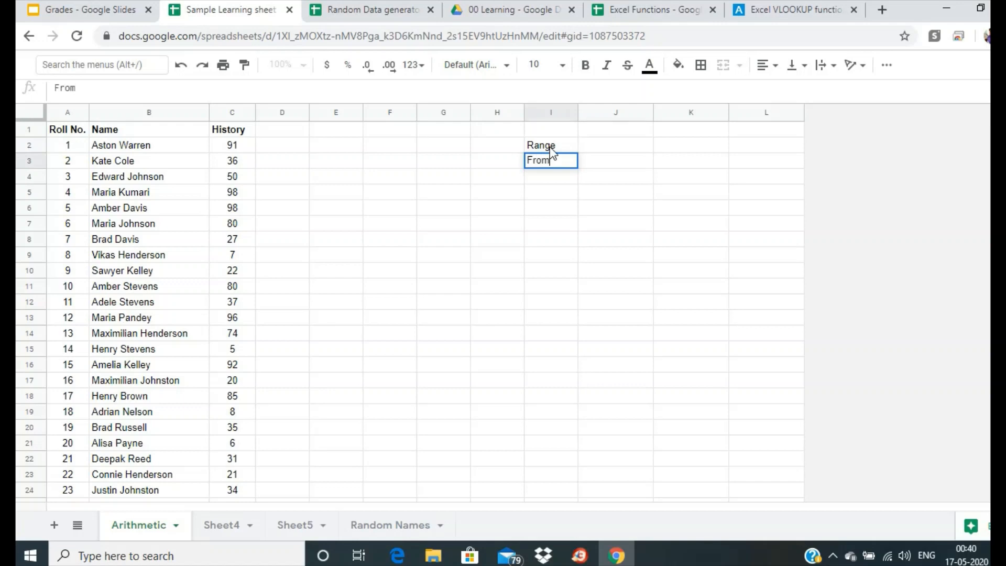
{"action": "key", "text": "Tab"}
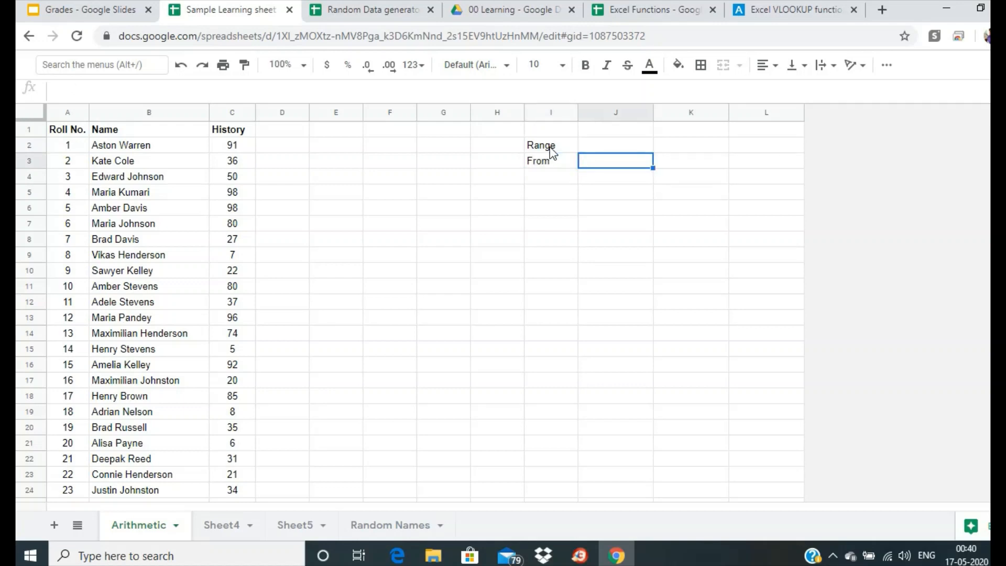
{"action": "type", "text": "To"}
{"action": "key", "text": "Tab"}
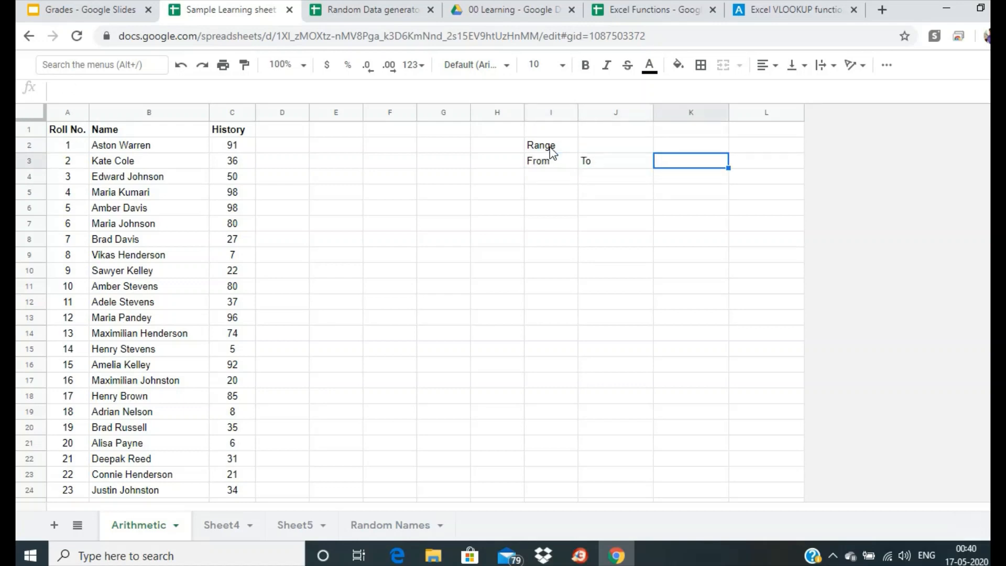
{"action": "type", "text": "Grades"}
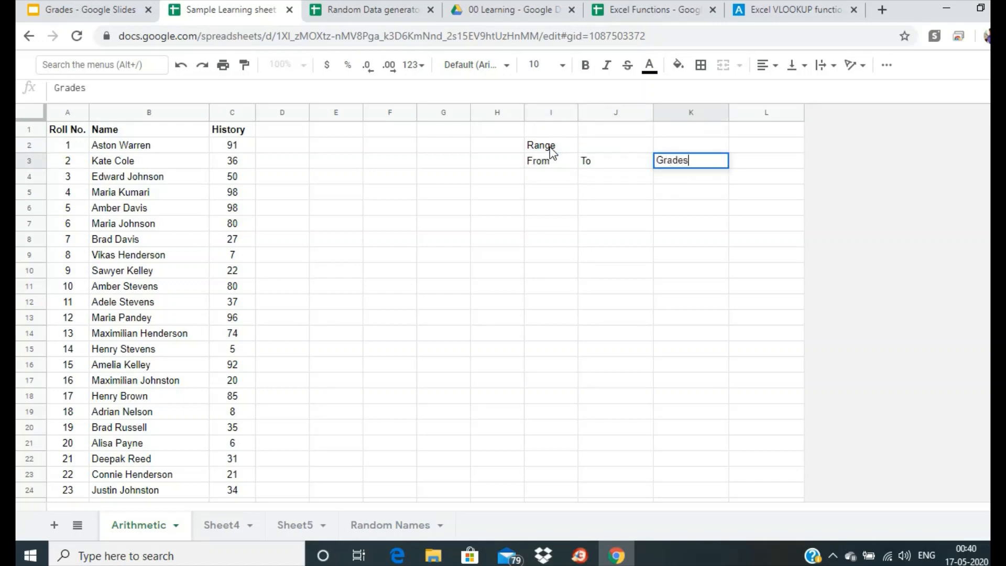
{"action": "key", "text": "Return"}
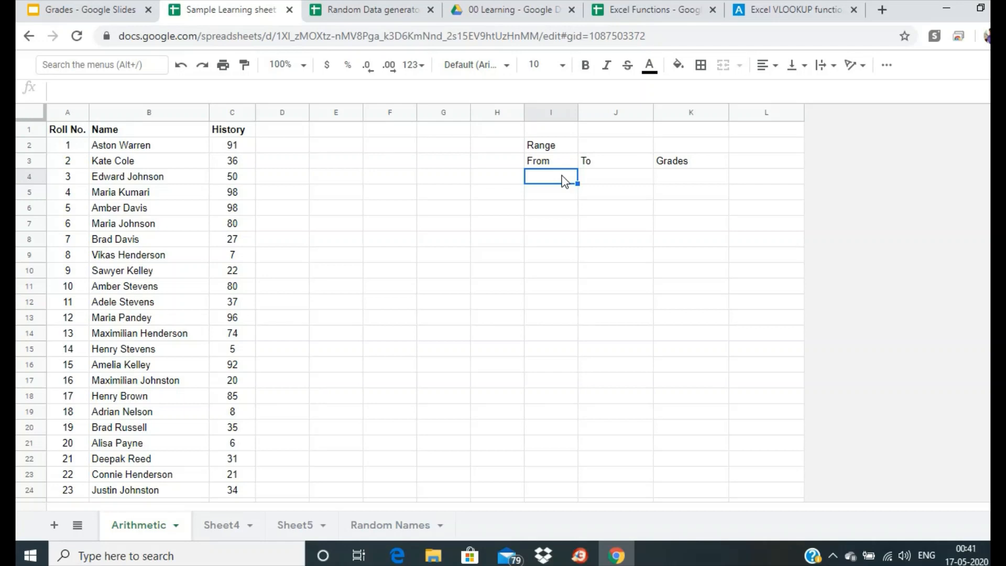
Step: Add a Grades heading in D1 next to the History column
{"action": "left_click", "coordinate": [281, 135]}
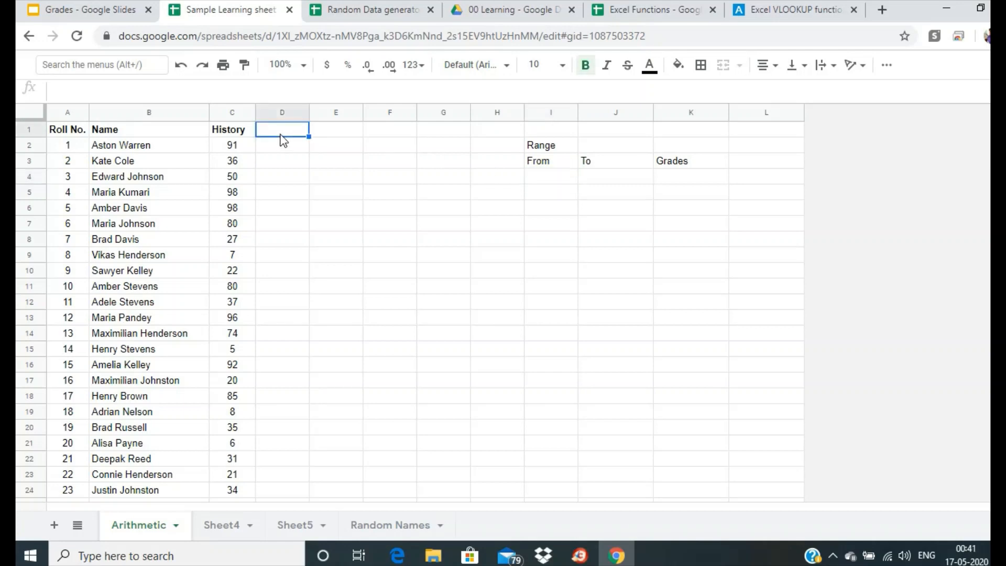
{"action": "type", "text": "Gardes"}
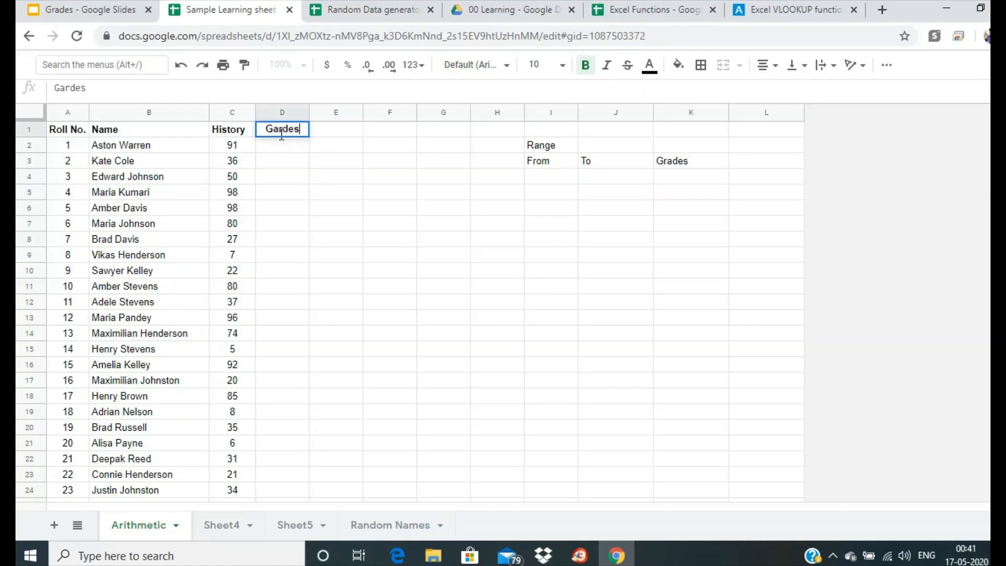
{"action": "key", "text": "BackSpace"}
{"action": "key", "text": "BackSpace"}
{"action": "key", "text": "BackSpace"}
{"action": "key", "text": "BackSpace"}
{"action": "key", "text": "BackSpace"}
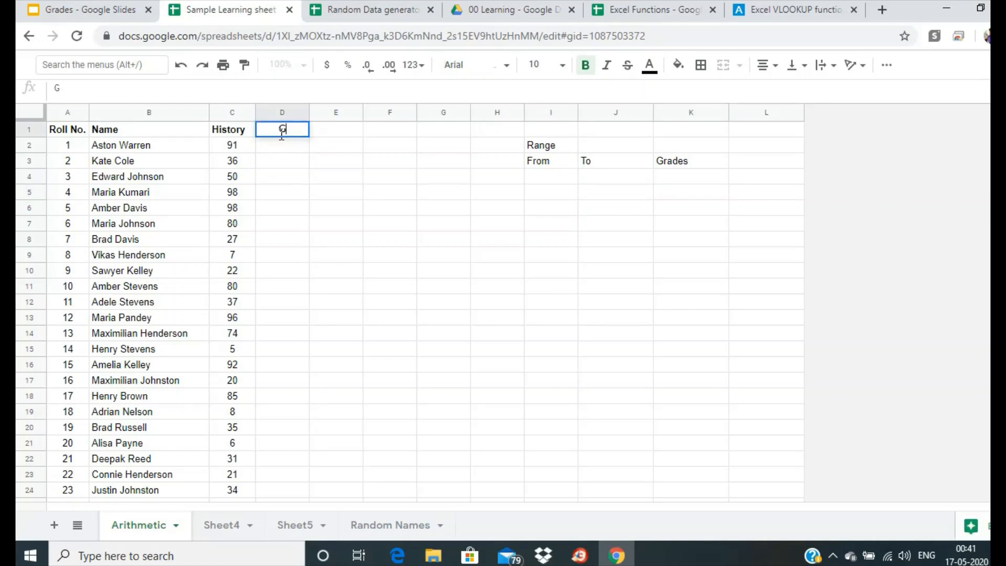
{"action": "type", "text": "rades"}
{"action": "key", "text": "Return"}
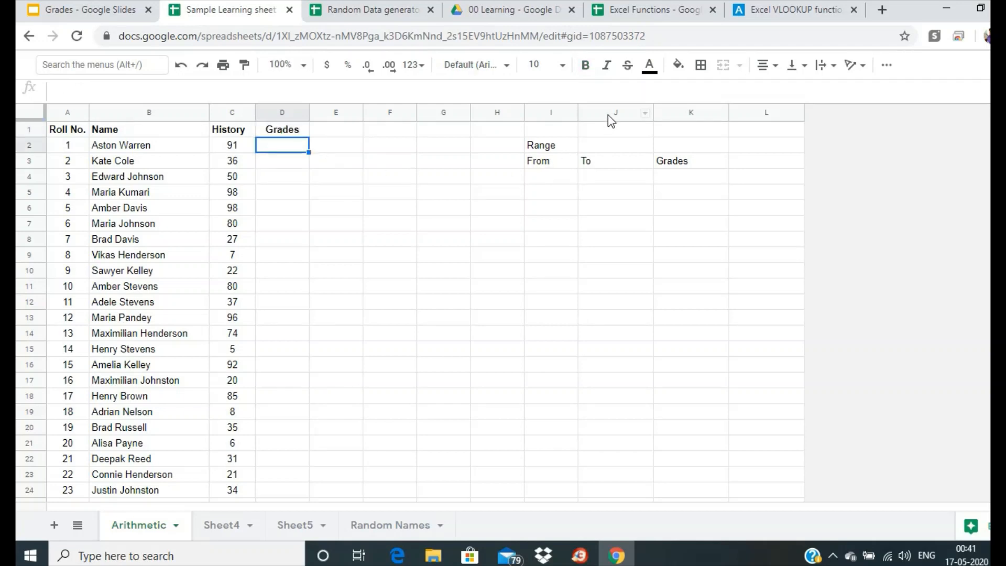
Step: Enter the first grade band in row 4 of the grade table: from 80, to 100, grade A
{"action": "left_click", "coordinate": [570, 180]}
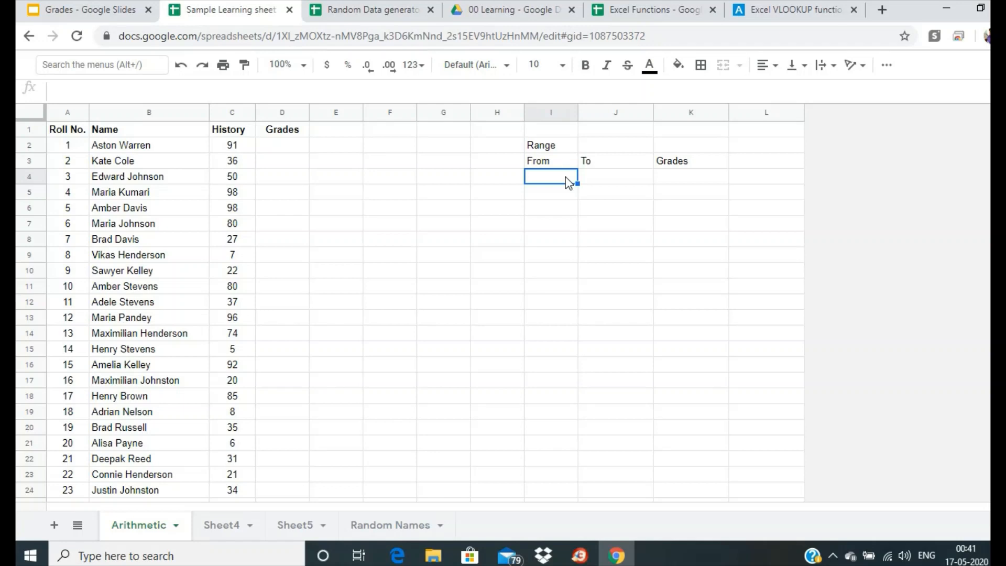
{"action": "type", "text": "80"}
{"action": "key", "text": "Tab"}
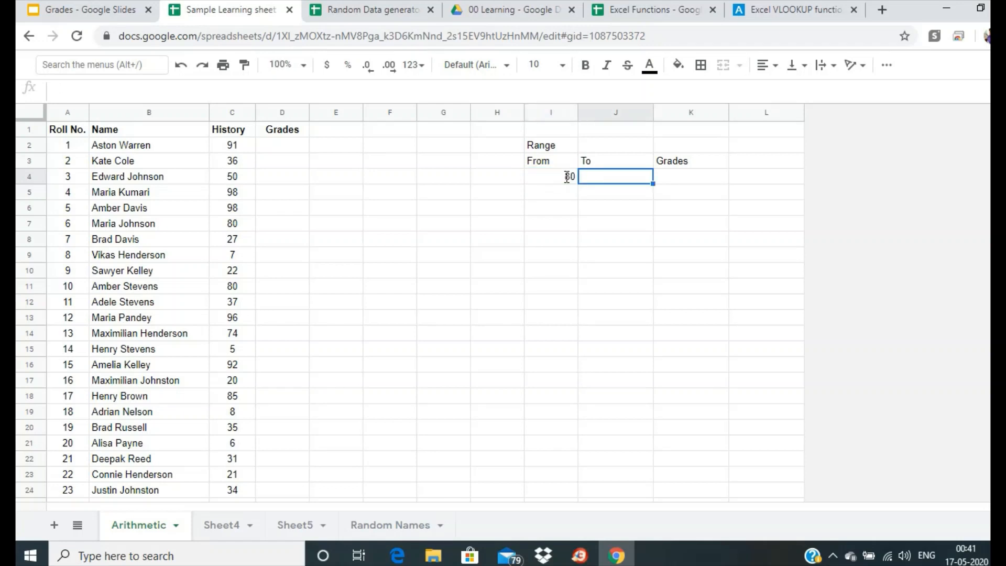
{"action": "type", "text": "100"}
{"action": "key", "text": "Tab"}
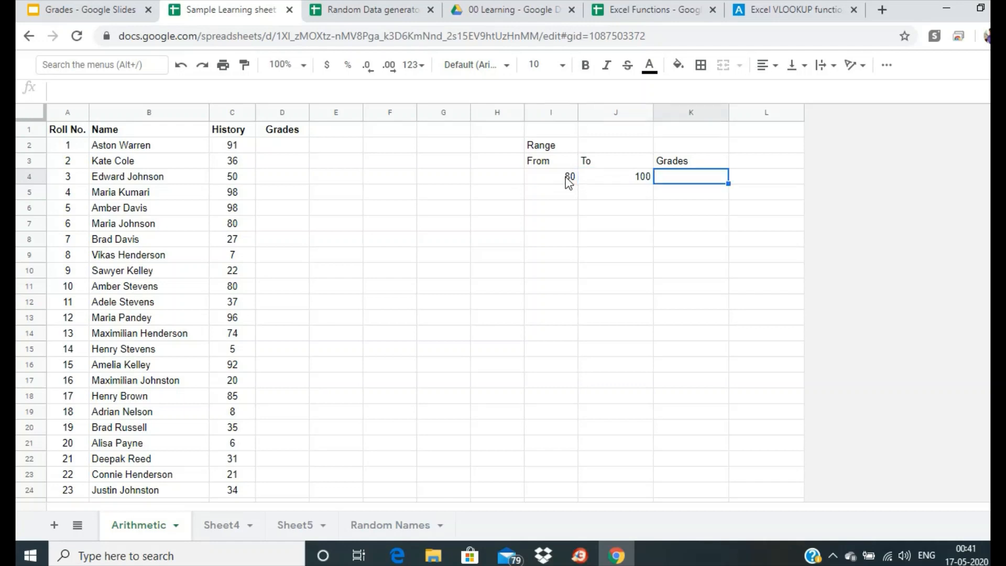
{"action": "type", "text": "A"}
{"action": "key", "text": "Return"}
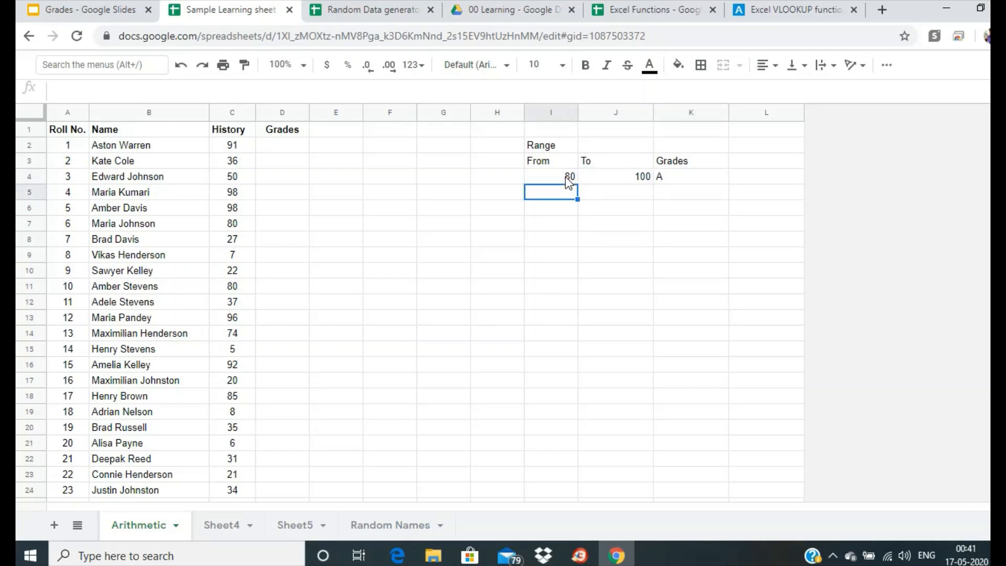
Step: Center the contents of columns I through K horizontally
{"action": "left_click_drag", "start_coordinate": [549, 109], "coordinate": [677, 112]}
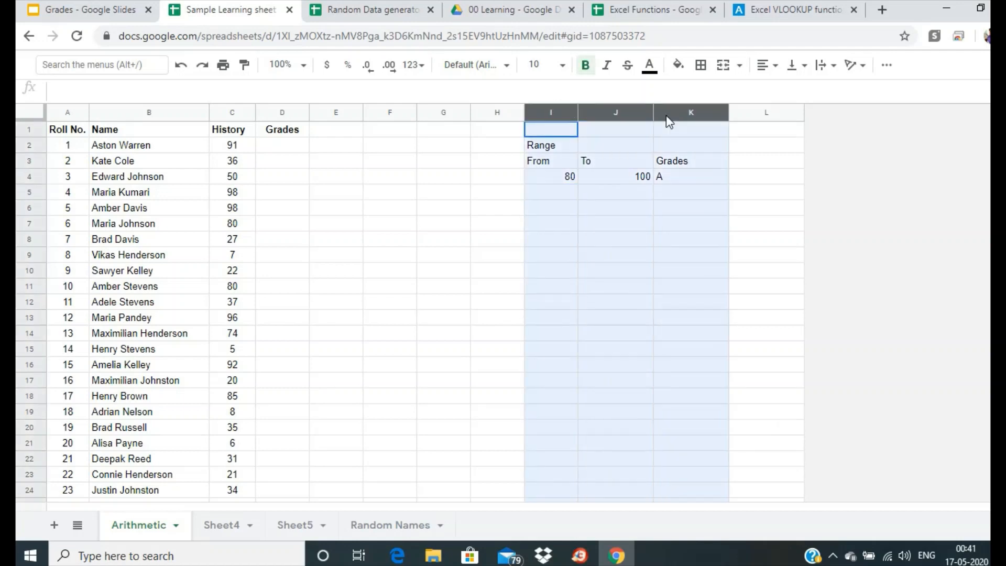
{"action": "left_click", "coordinate": [766, 65]}
{"action": "left_click", "coordinate": [784, 90]}
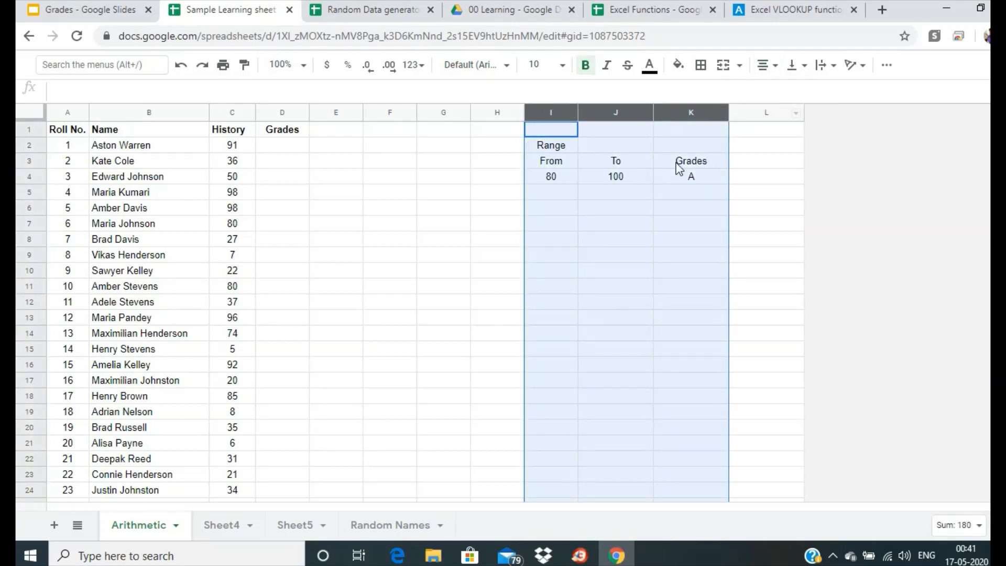
{"action": "left_click", "coordinate": [570, 192]}
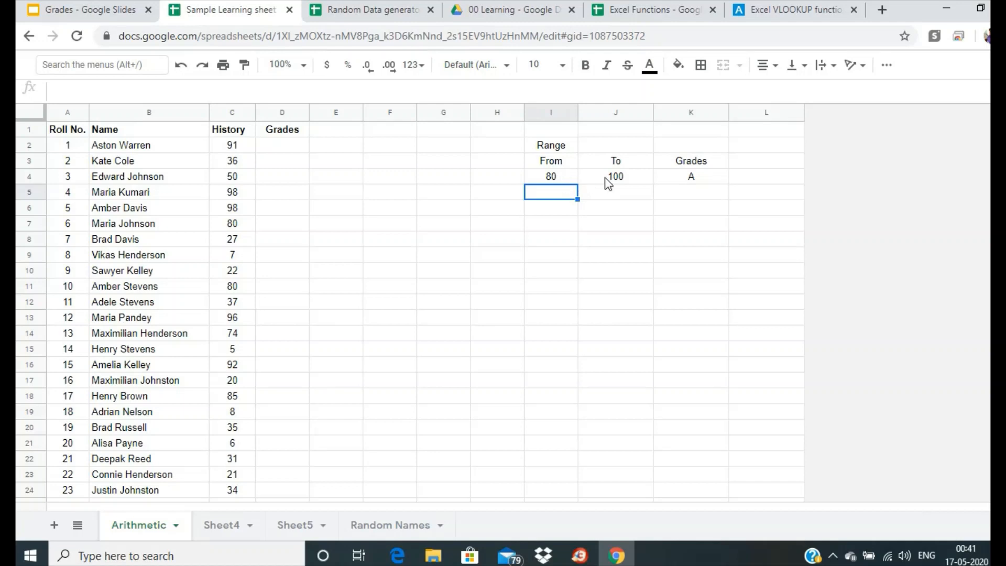
Step: Fill the second grade band in row 5 with the formula =I4-1 under To and 55 under From
{"action": "left_click", "coordinate": [617, 198]}
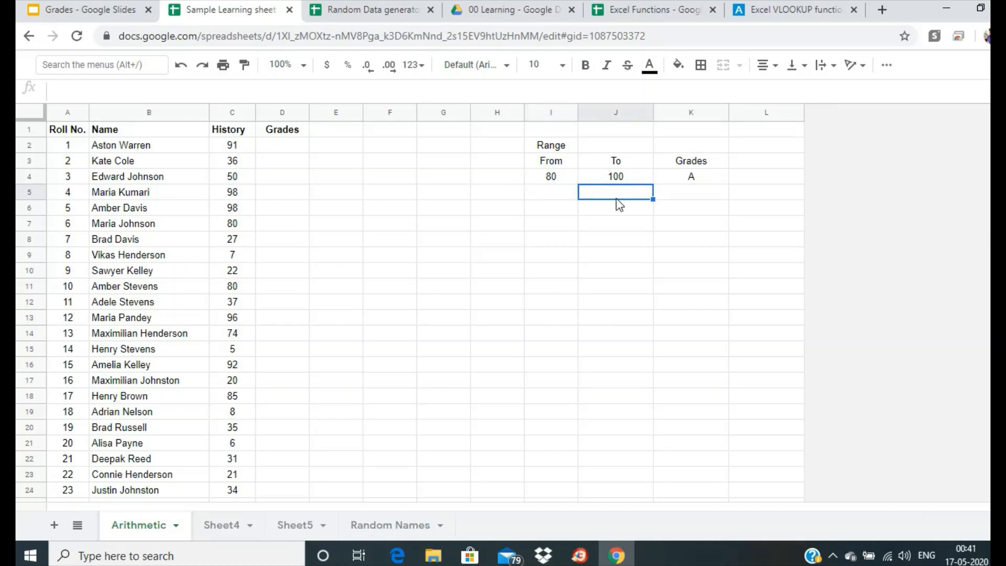
{"action": "type", "text": "="}
{"action": "left_click", "coordinate": [556, 177]}
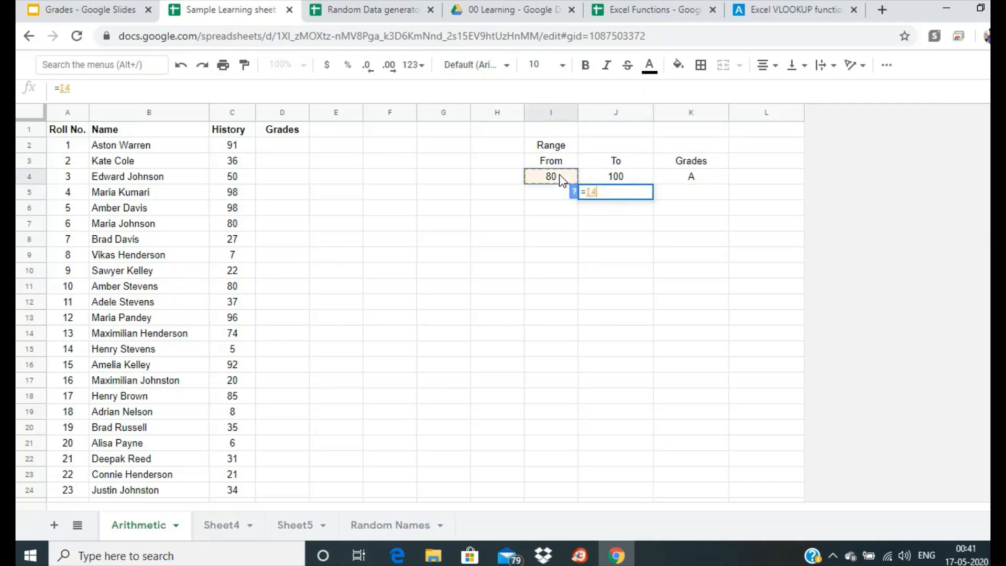
{"action": "type", "text": "-1"}
{"action": "key", "text": "Return"}
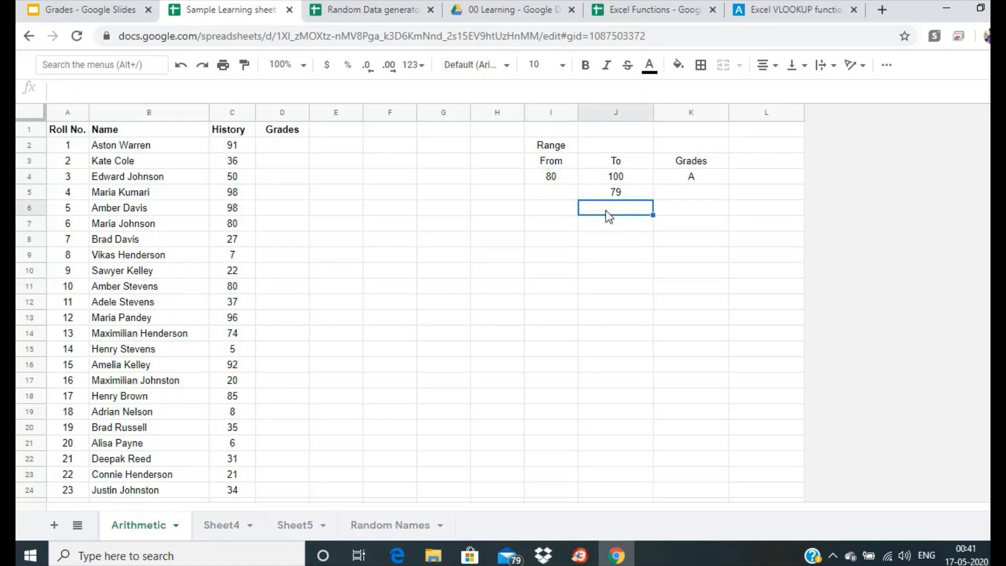
{"action": "left_click", "coordinate": [569, 194]}
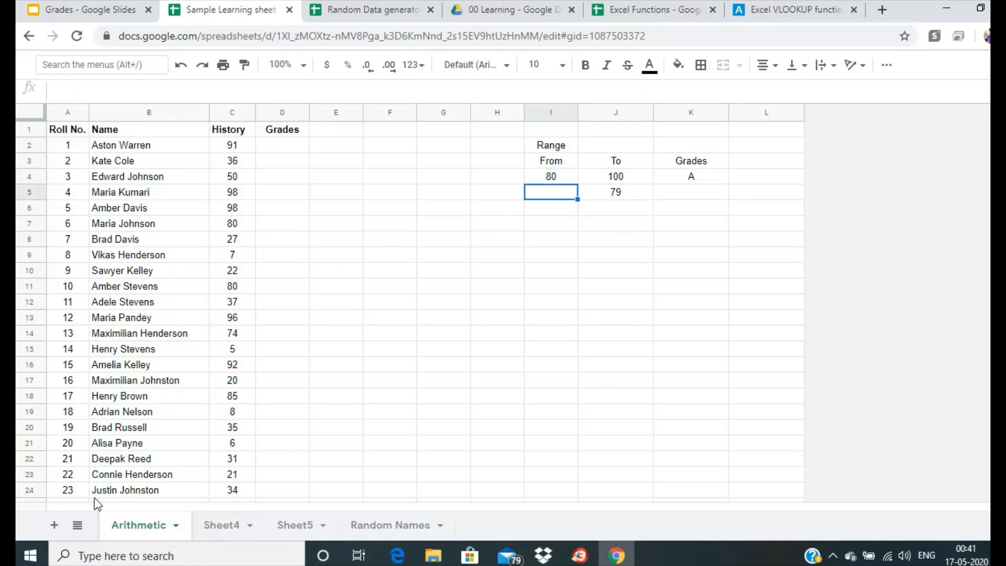
{"action": "type", "text": "55"}
{"action": "key", "text": "Return"}
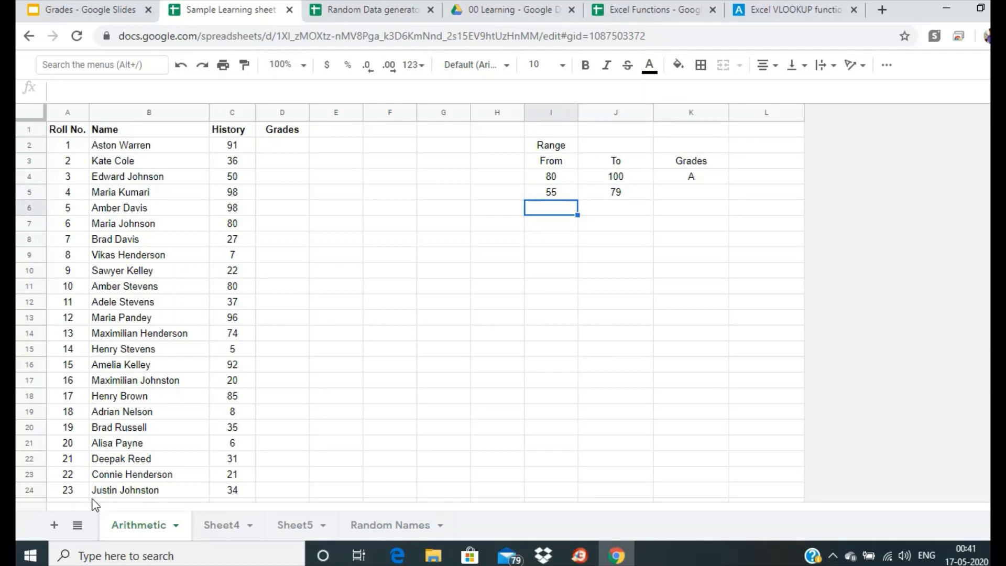
Step: Copy the To formula from J5 into J6:J8
{"action": "left_click", "coordinate": [628, 198]}
{"action": "key", "text": "ctrl+c"}
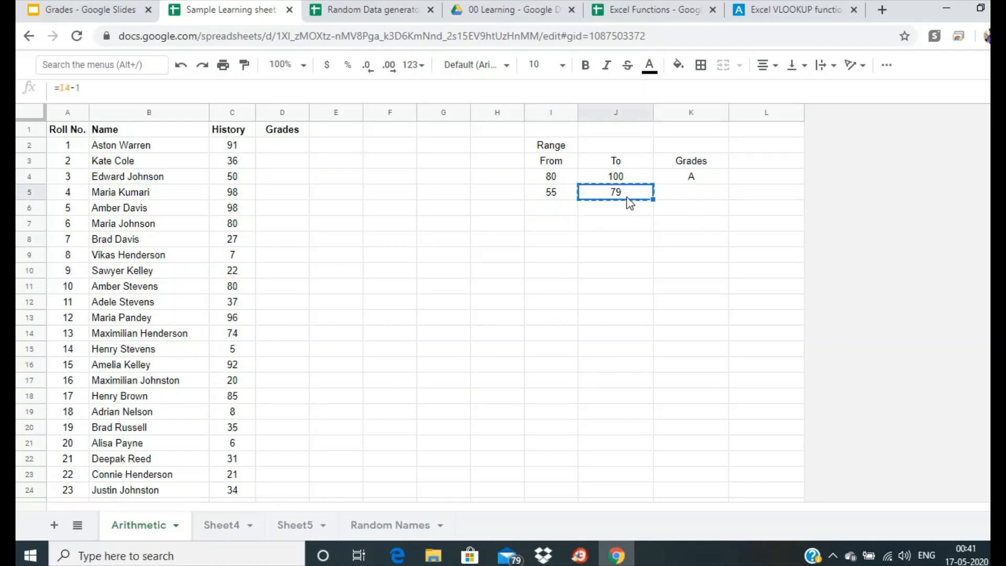
{"action": "left_click_drag", "start_coordinate": [629, 203], "coordinate": [620, 243]}
{"action": "key", "text": "ctrl+v"}
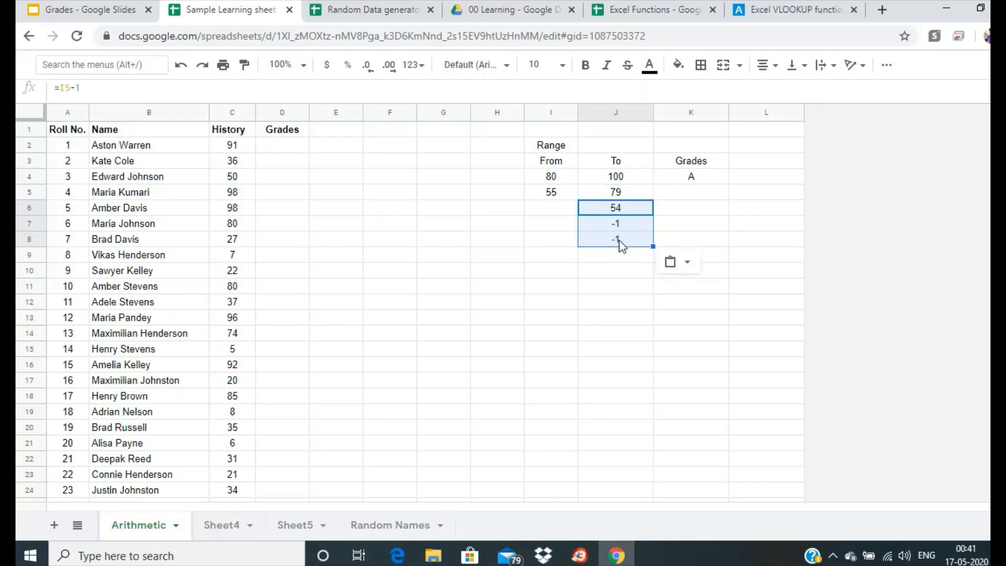
{"action": "left_click", "coordinate": [608, 260]}
Step: Enter 35 as the From value of the third grade band in I6
{"action": "left_click", "coordinate": [550, 209]}
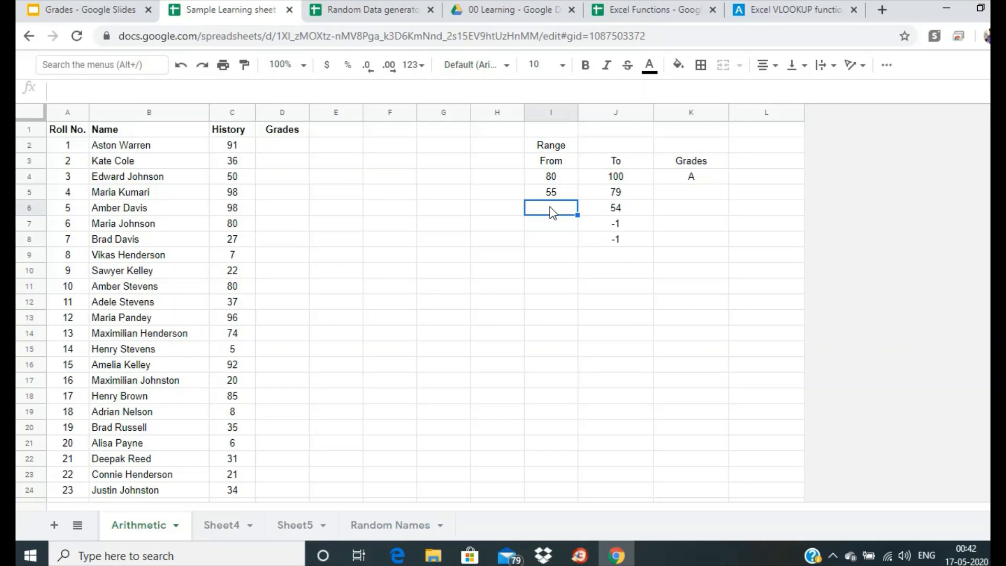
{"action": "type", "text": "35"}
{"action": "key", "text": "Return"}
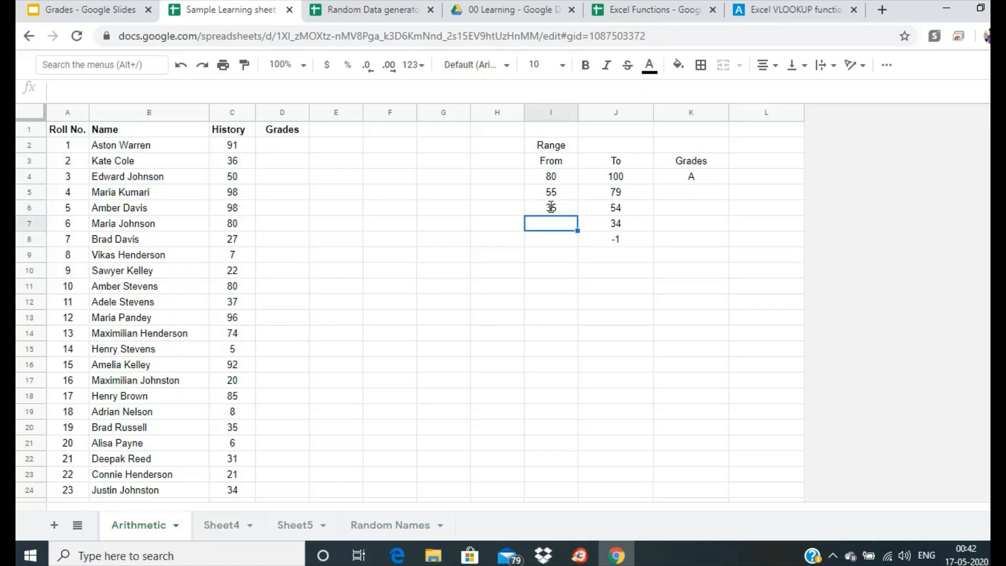
Step: Enter the remaining lower limits 21, 11 and 0 in the From column, cells I7 to I9
{"action": "type", "text": "21"}
{"action": "key", "text": "Return"}
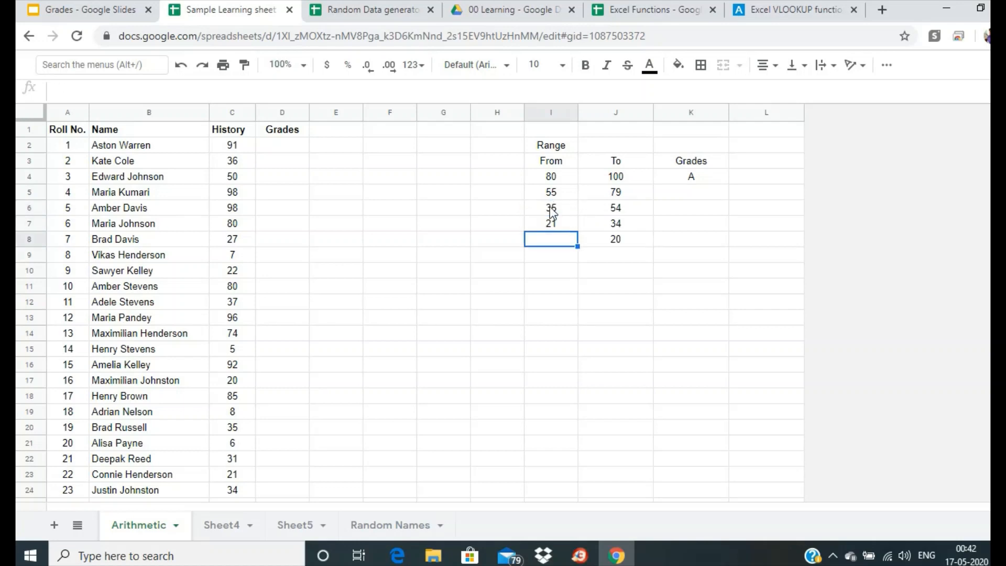
{"action": "type", "text": "11"}
{"action": "key", "text": "Return"}
{"action": "type", "text": "0"}
{"action": "key", "text": "Return"}
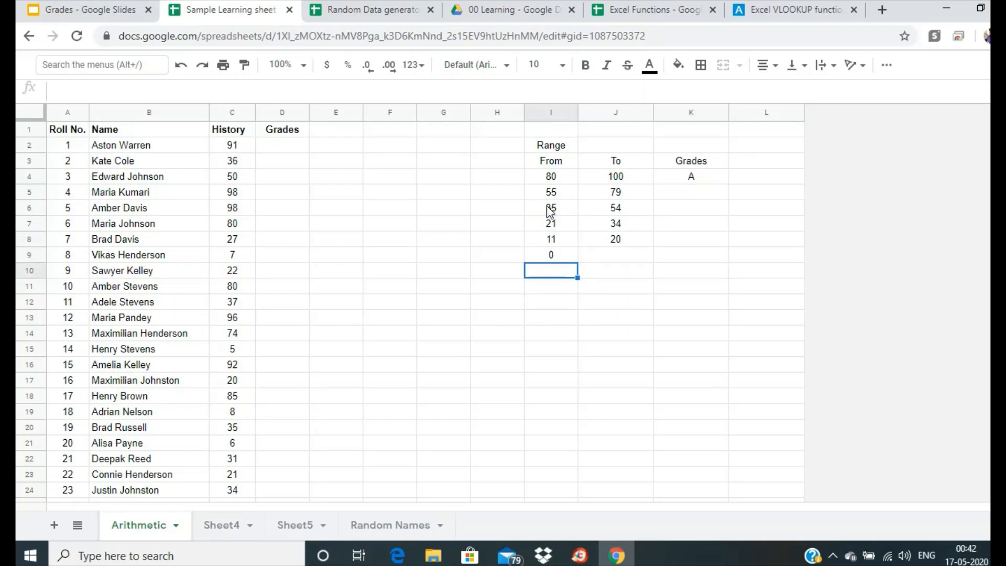
Step: Copy the upper-limit formula from J8 into J9 in the To column
{"action": "left_click", "coordinate": [603, 242]}
{"action": "key", "text": "ctrl+c"}
{"action": "left_click", "coordinate": [616, 259]}
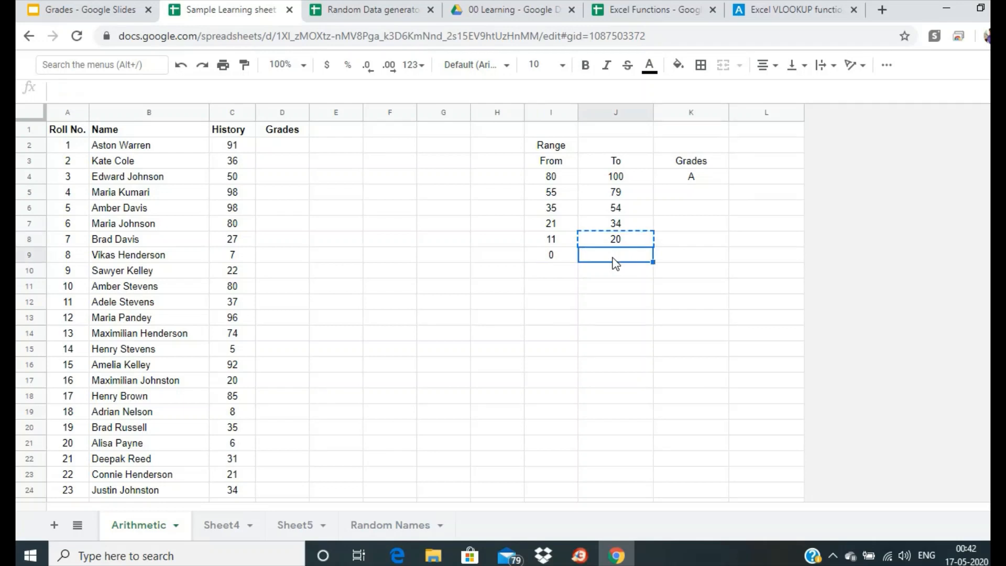
{"action": "key", "text": "ctrl+v"}
Step: Fill cells K5 to K9 of the Grades column with B, C, D, P and X
{"action": "left_click", "coordinate": [692, 195]}
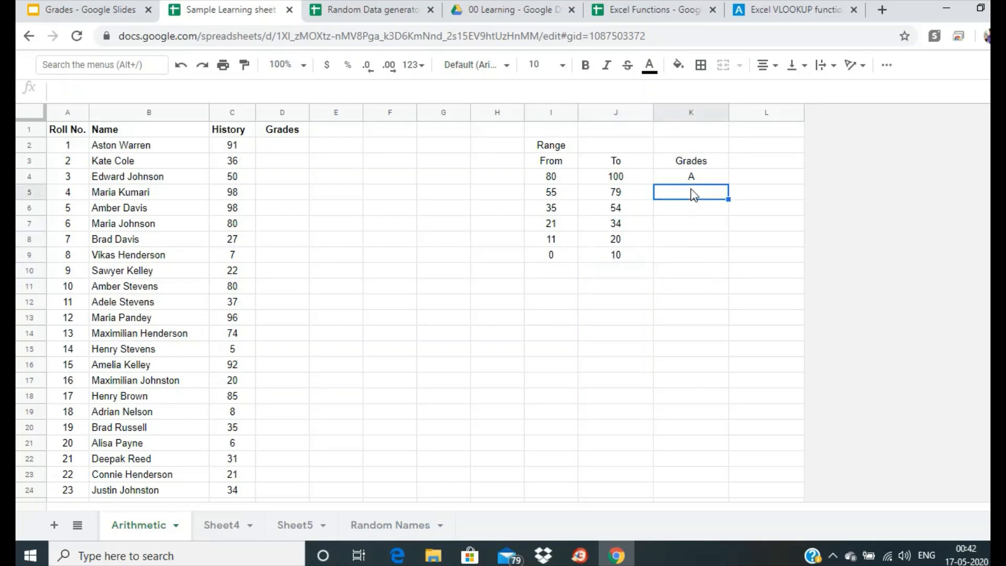
{"action": "type", "text": "B"}
{"action": "key", "text": "Return"}
{"action": "type", "text": "C"}
{"action": "key", "text": "Return"}
{"action": "type", "text": "C"}
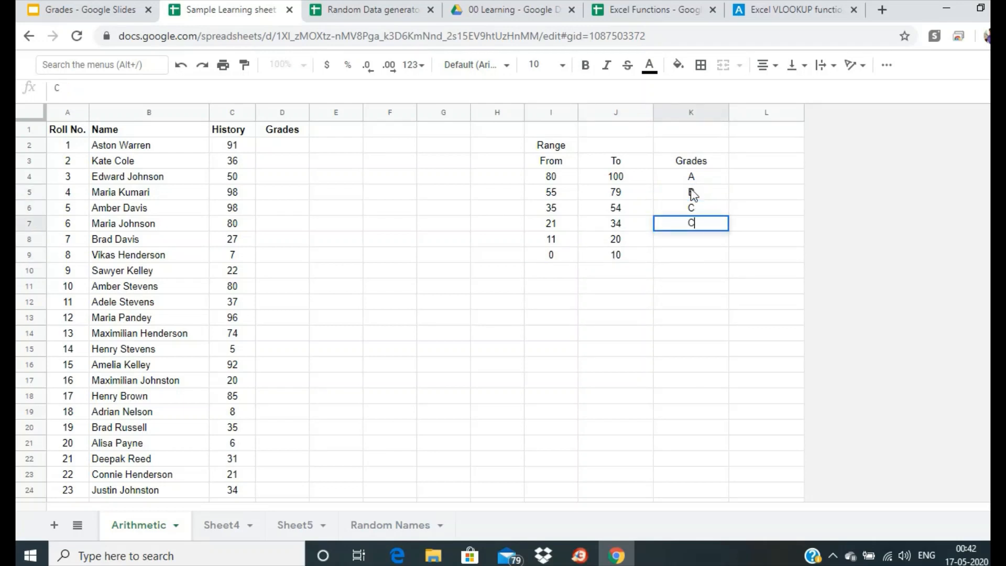
{"action": "key", "text": "BackSpace"}
{"action": "type", "text": "D"}
{"action": "key", "text": "Return"}
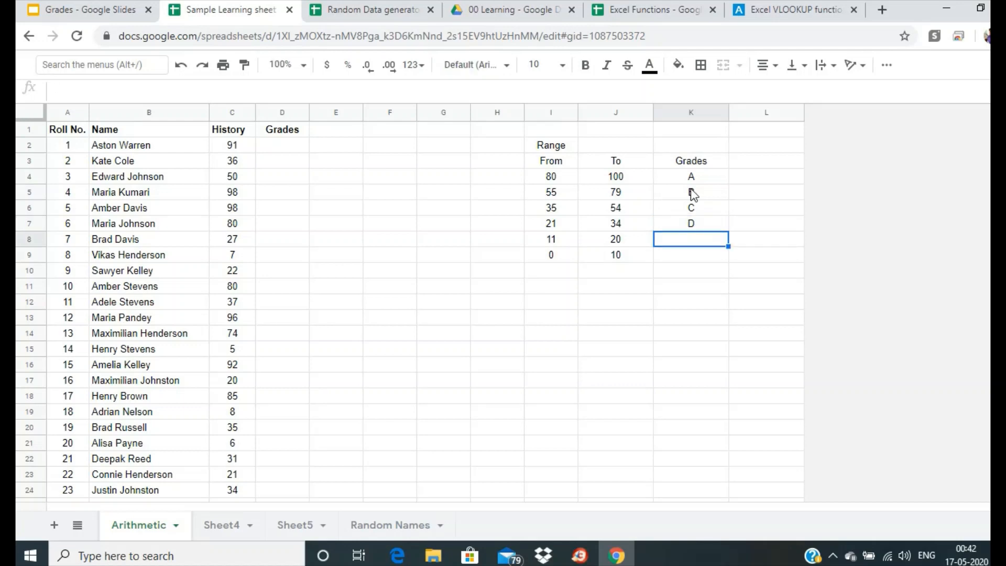
{"action": "type", "text": "P"}
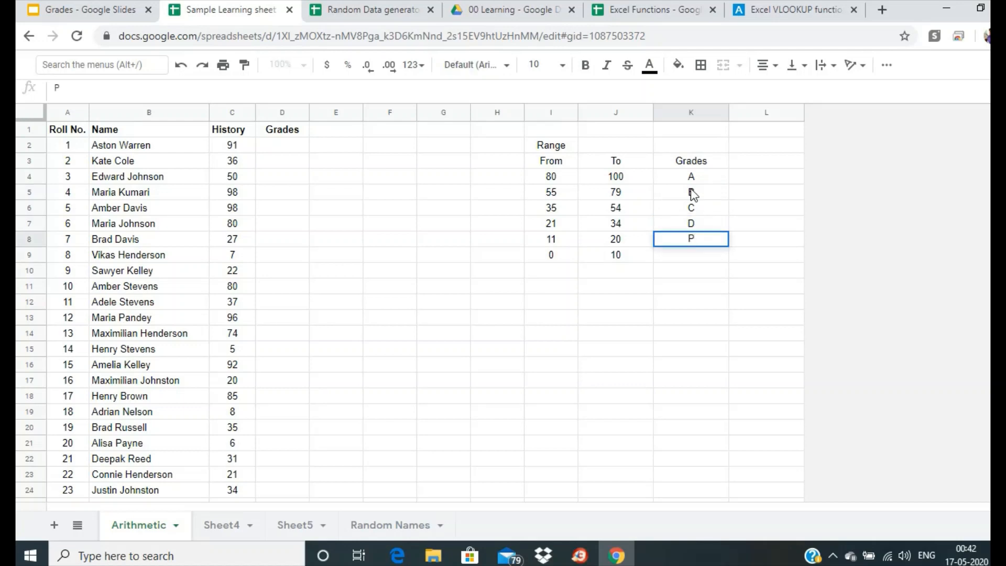
{"action": "key", "text": "Return"}
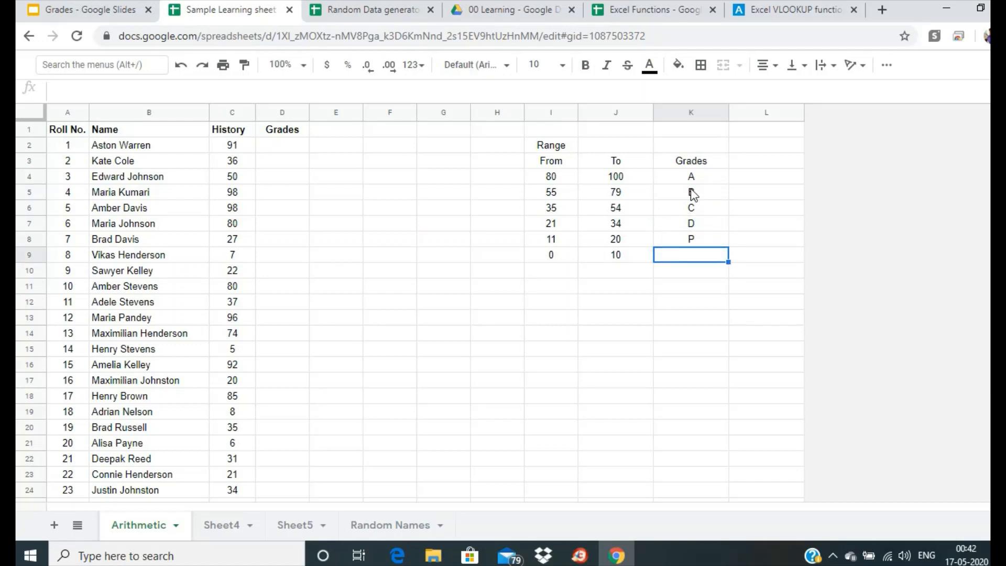
{"action": "type", "text": "X"}
{"action": "key", "text": "Return"}
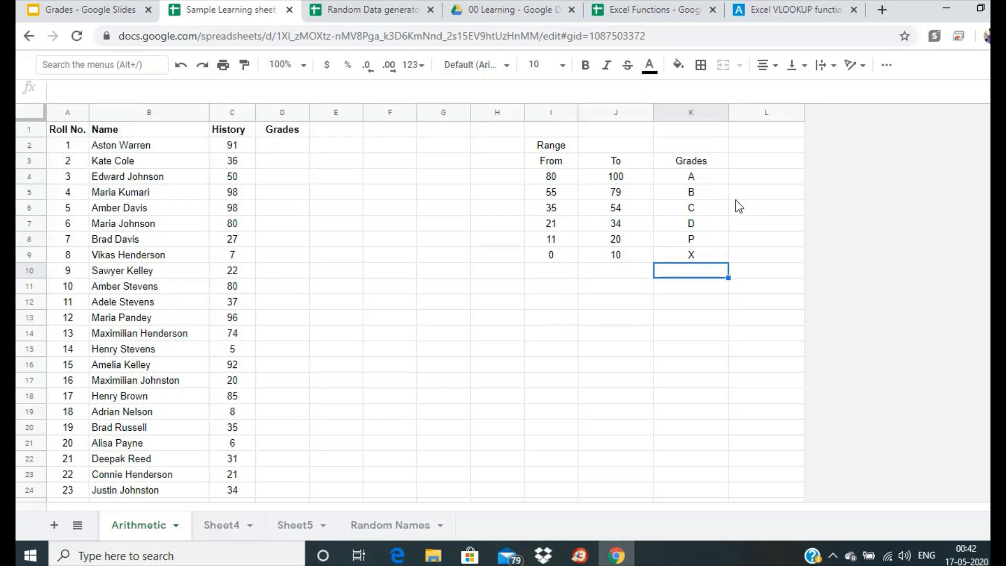
Step: Add the heading "Equivalent Points" in cell L3, beside the Grades heading
{"action": "left_click", "coordinate": [740, 167]}
{"action": "type", "text": "E"}
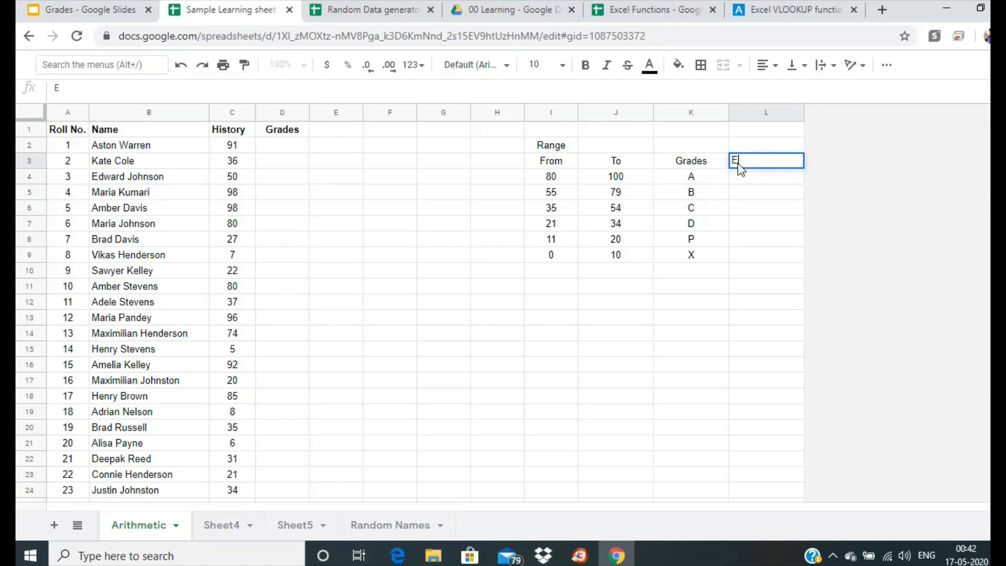
{"action": "type", "text": "quivalent Points"}
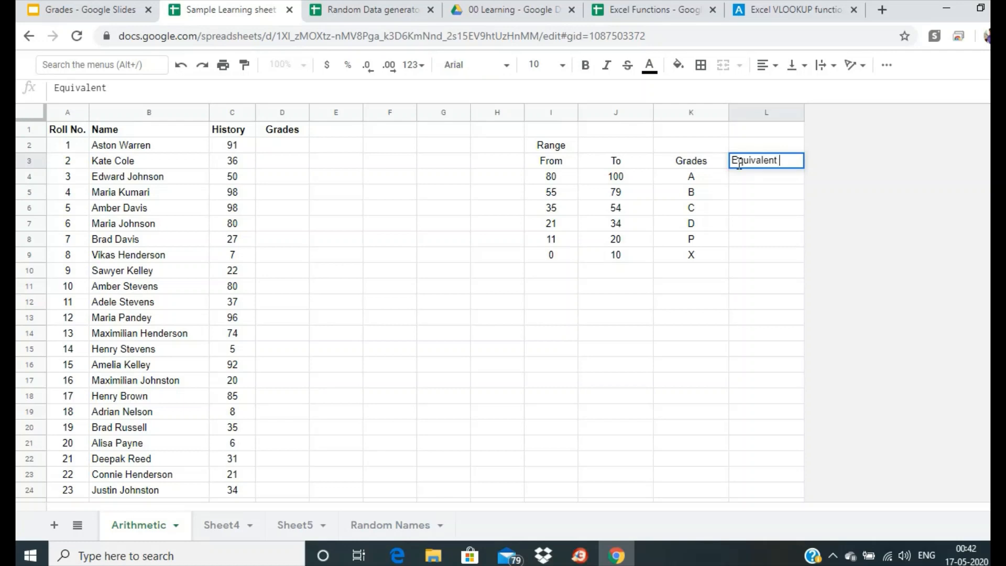
{"action": "key", "text": "Return"}
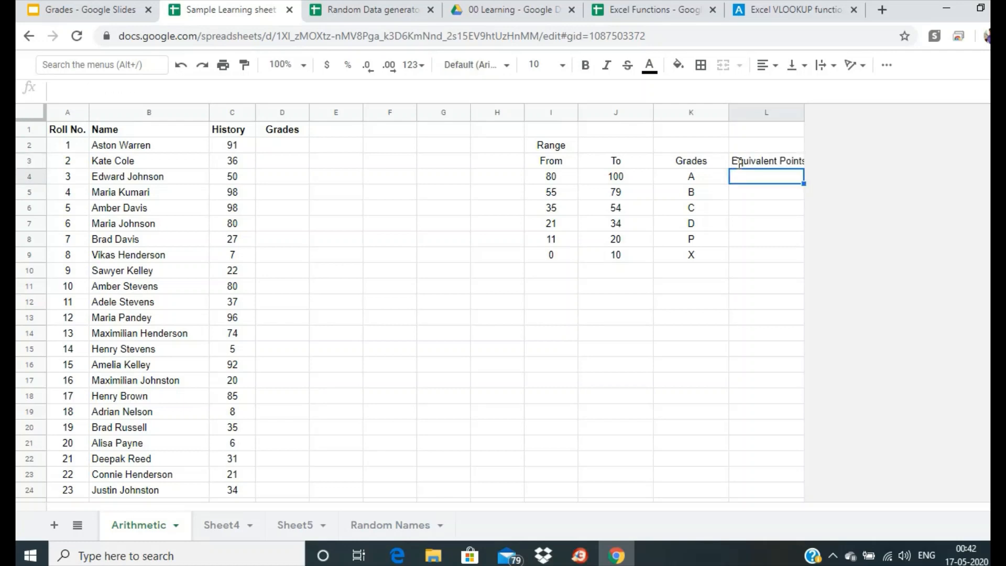
Step: Enter the points 10, 9, 8, 7 and 6 in cells L4 to L8
{"action": "type", "text": "10"}
{"action": "key", "text": "Return"}
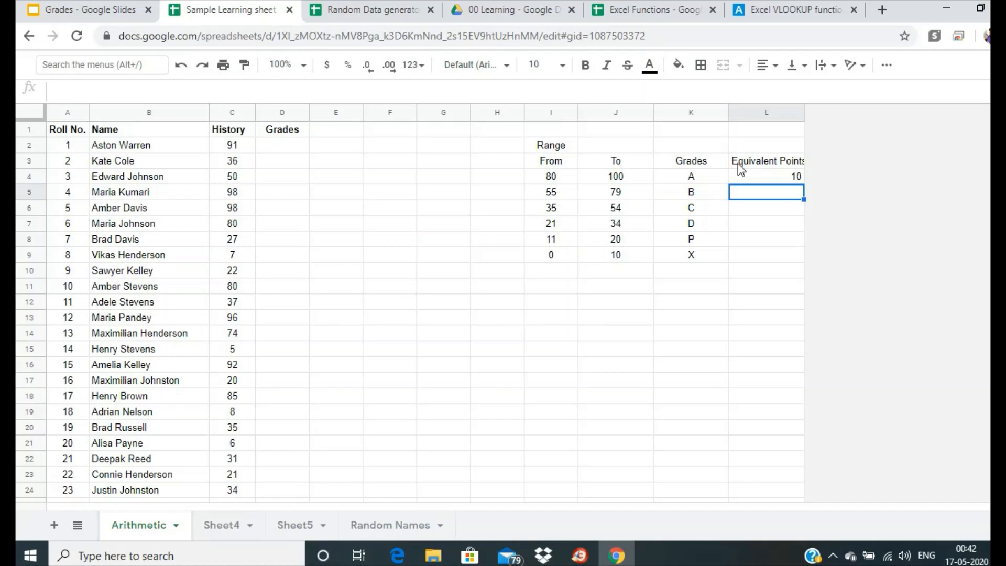
{"action": "type", "text": "9"}
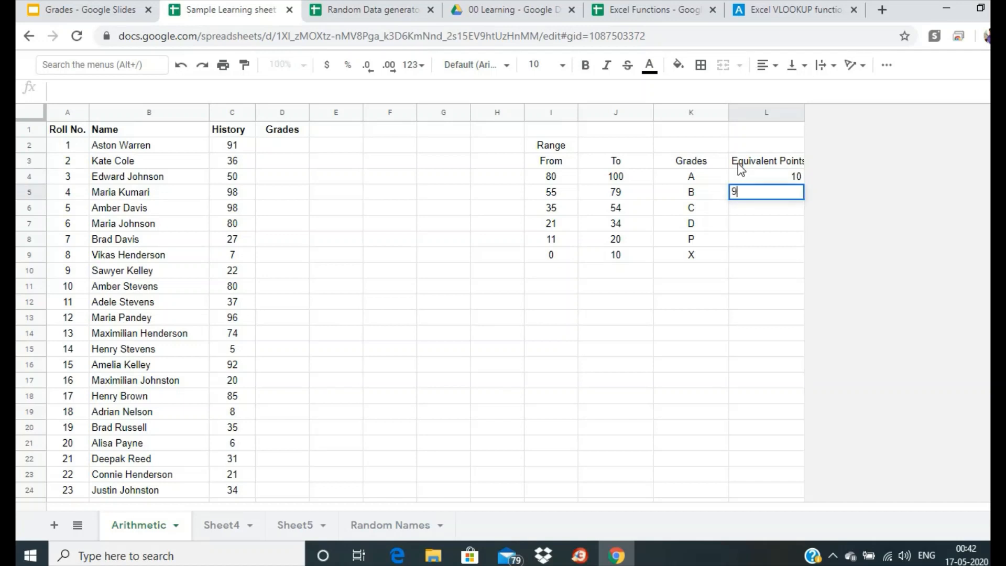
{"action": "key", "text": "Return"}
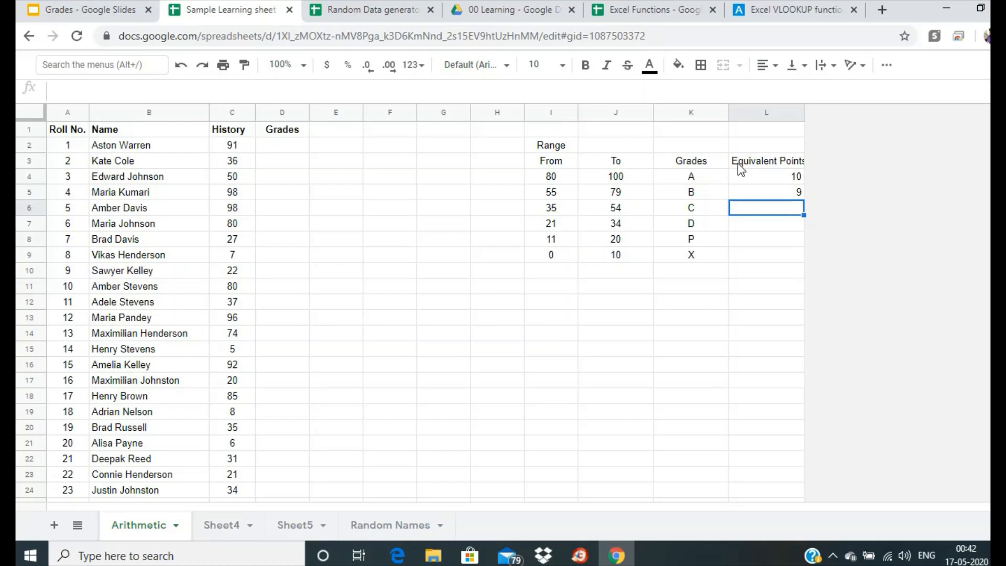
{"action": "type", "text": "8"}
{"action": "key", "text": "Return"}
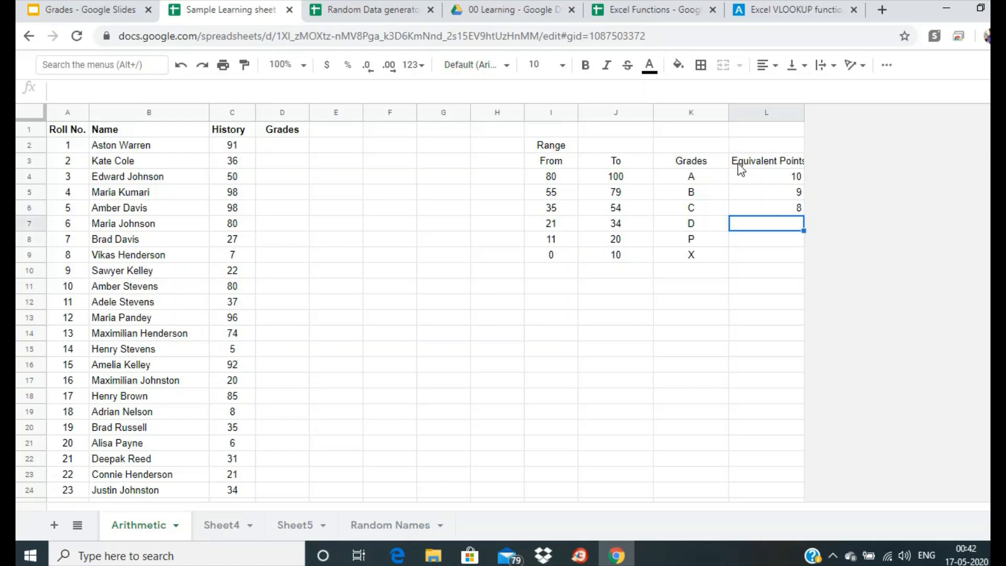
{"action": "type", "text": "7"}
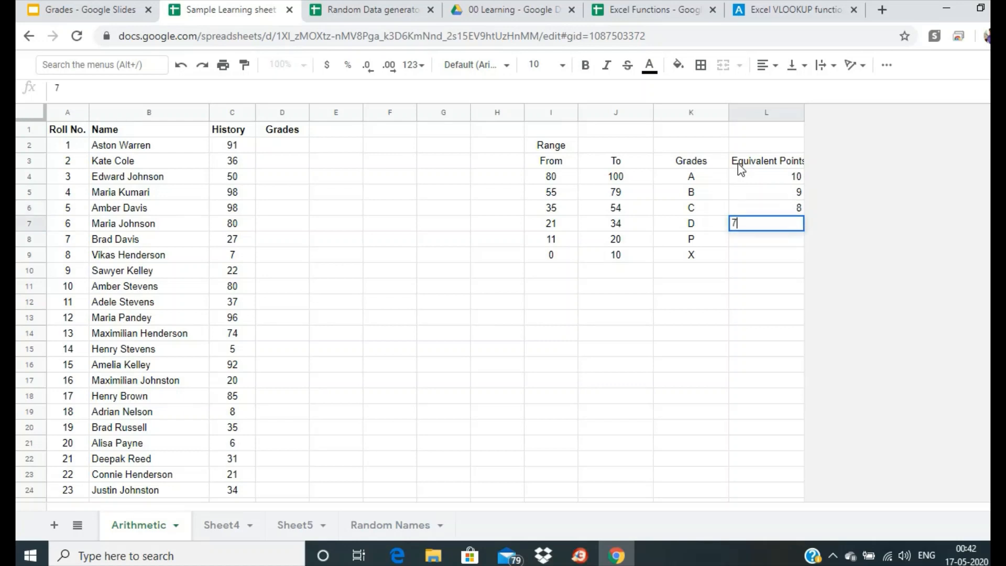
{"action": "key", "text": "Return"}
{"action": "type", "text": "6"}
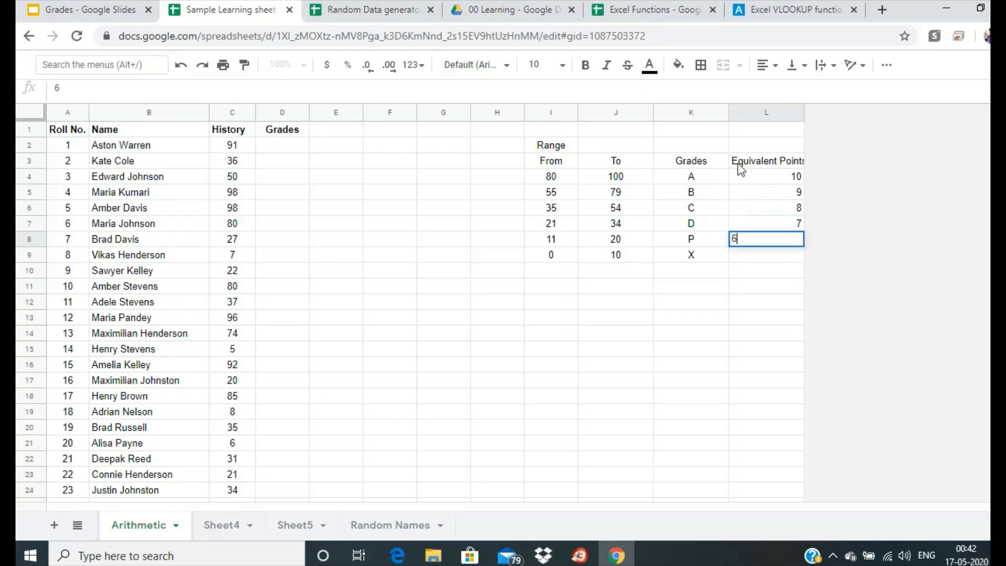
{"action": "key", "text": "Return"}
Step: Left-align the contents of column L
{"action": "left_click", "coordinate": [755, 113]}
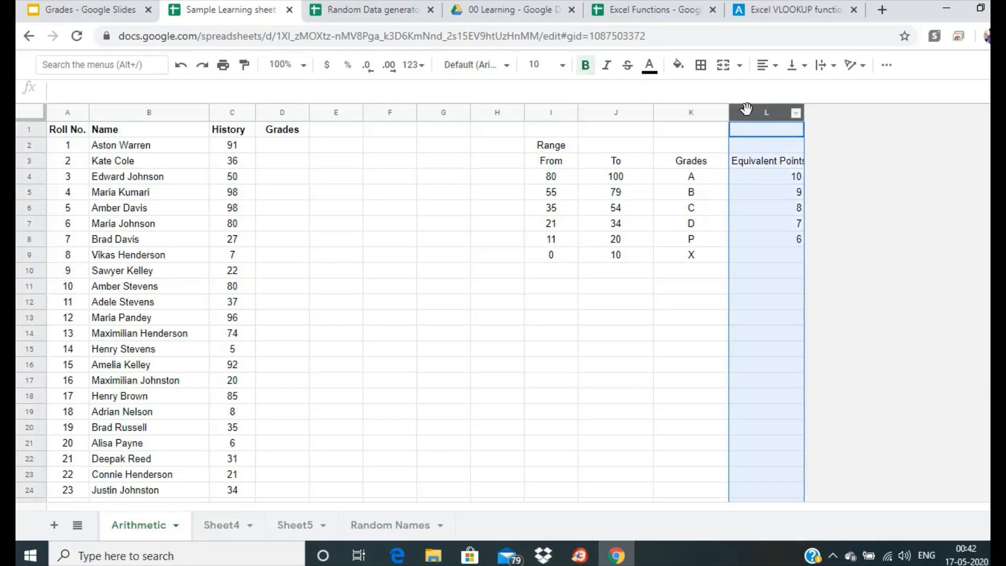
{"action": "left_click", "coordinate": [768, 64]}
{"action": "left_click", "coordinate": [766, 94]}
{"action": "left_click", "coordinate": [757, 224]}
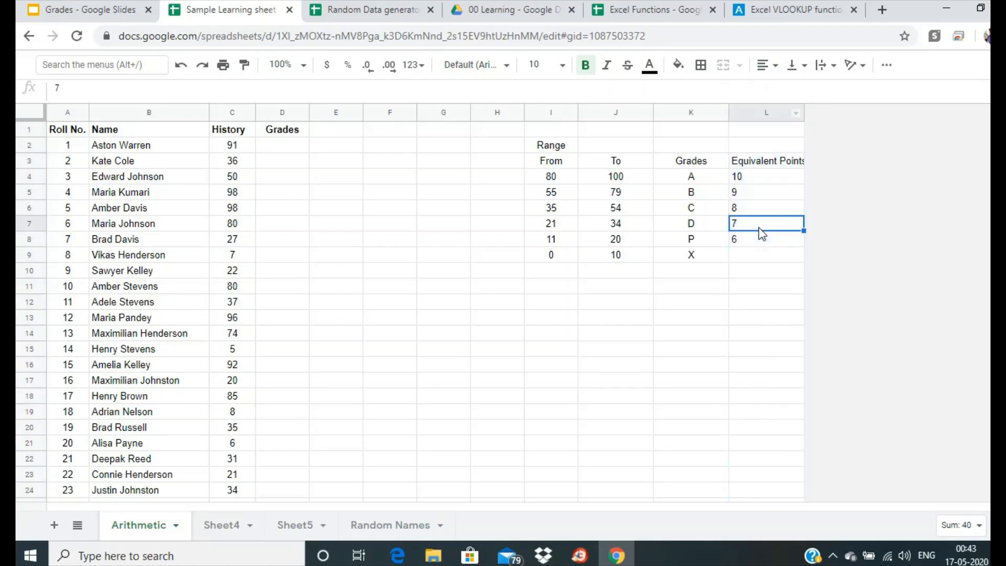
Step: Center-align the whole Equivalent Points column L
{"action": "left_click", "coordinate": [766, 112]}
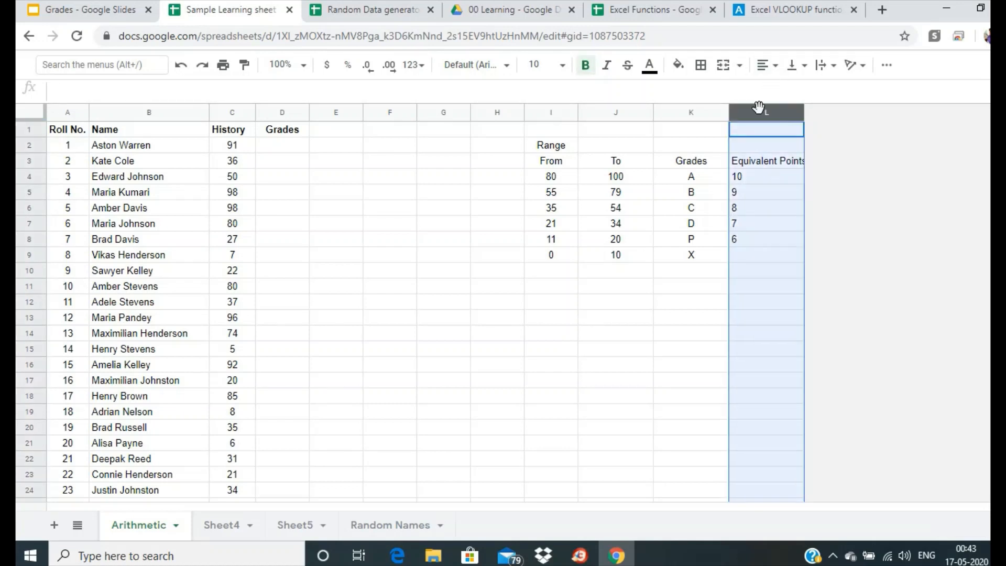
{"action": "left_click", "coordinate": [768, 65]}
{"action": "left_click", "coordinate": [784, 95]}
{"action": "left_click", "coordinate": [700, 257]}
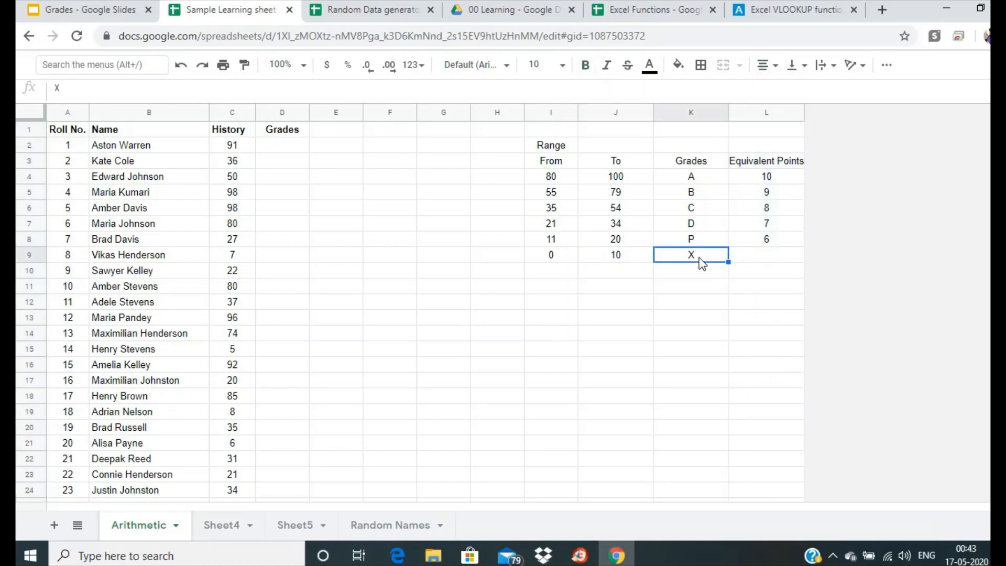
Step: Extend the To column by copying the formula in J9 into J10
{"action": "left_click", "coordinate": [700, 241]}
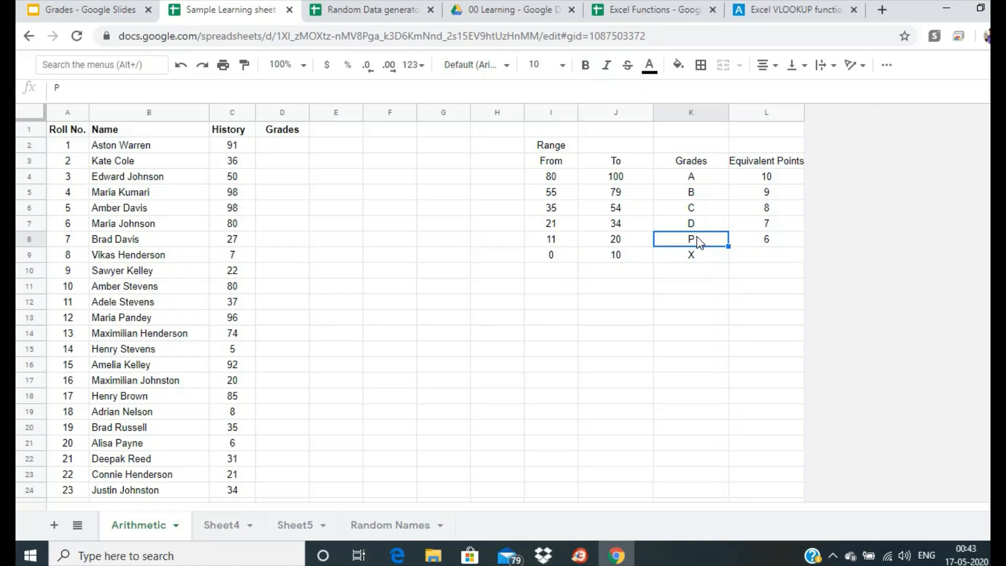
{"action": "left_click", "coordinate": [625, 257]}
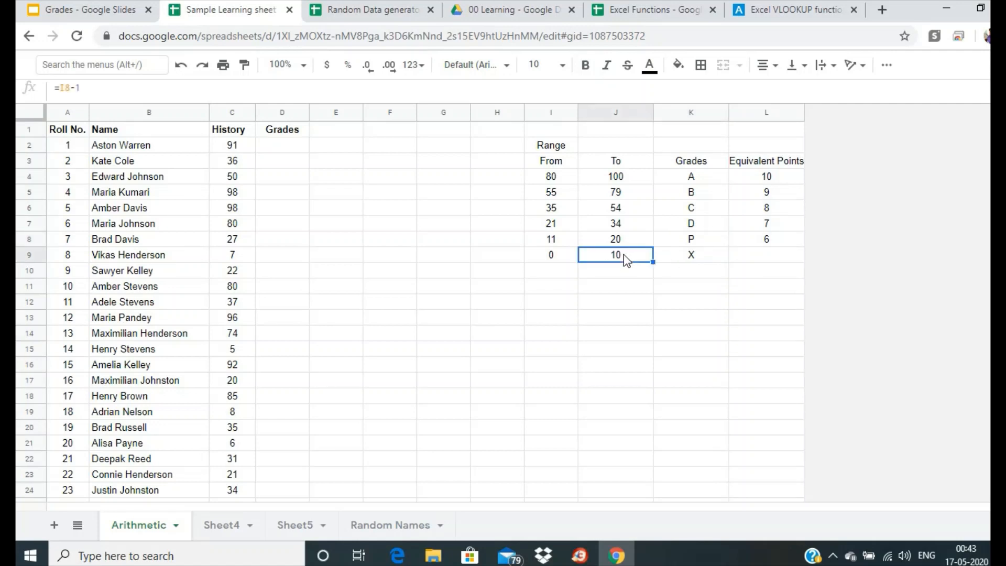
{"action": "key", "text": "ctrl+c"}
{"action": "left_click", "coordinate": [623, 272]}
{"action": "key", "text": "ctrl+v"}
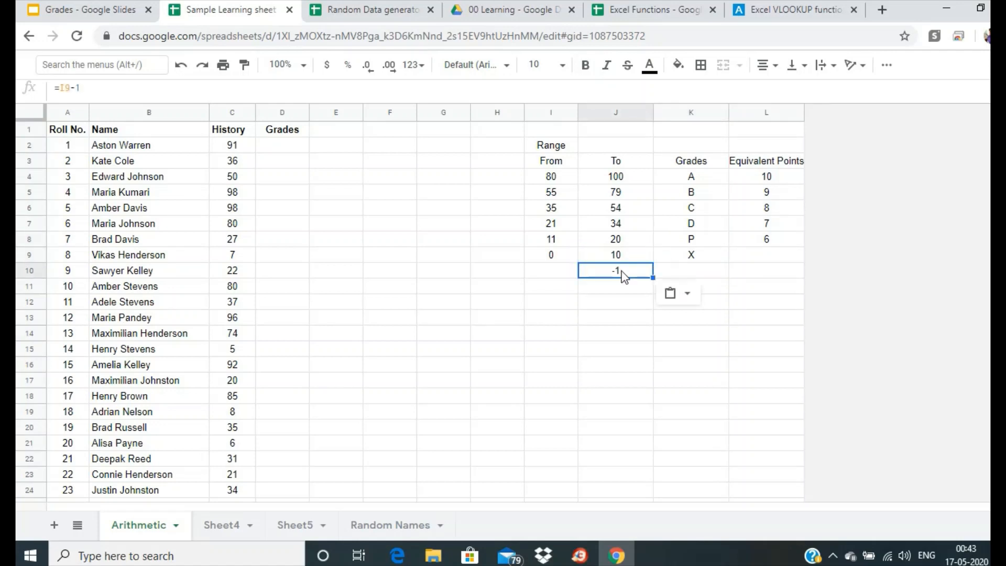
Step: Set the From values to 5 in I9 and 0 in I10
{"action": "left_click", "coordinate": [565, 275]}
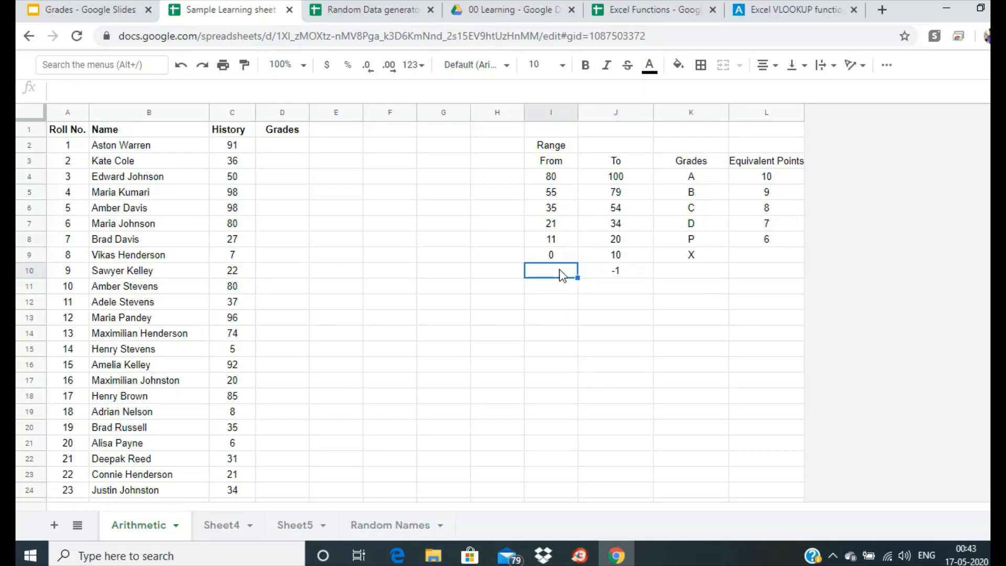
{"action": "key", "text": "Up"}
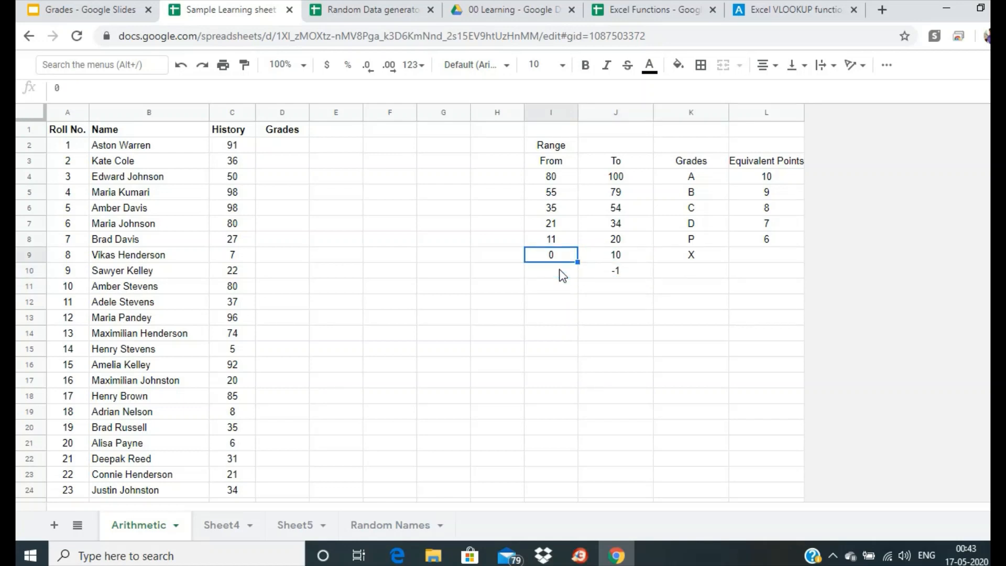
{"action": "type", "text": "5"}
{"action": "key", "text": "Return"}
{"action": "type", "text": "0"}
{"action": "key", "text": "Return"}
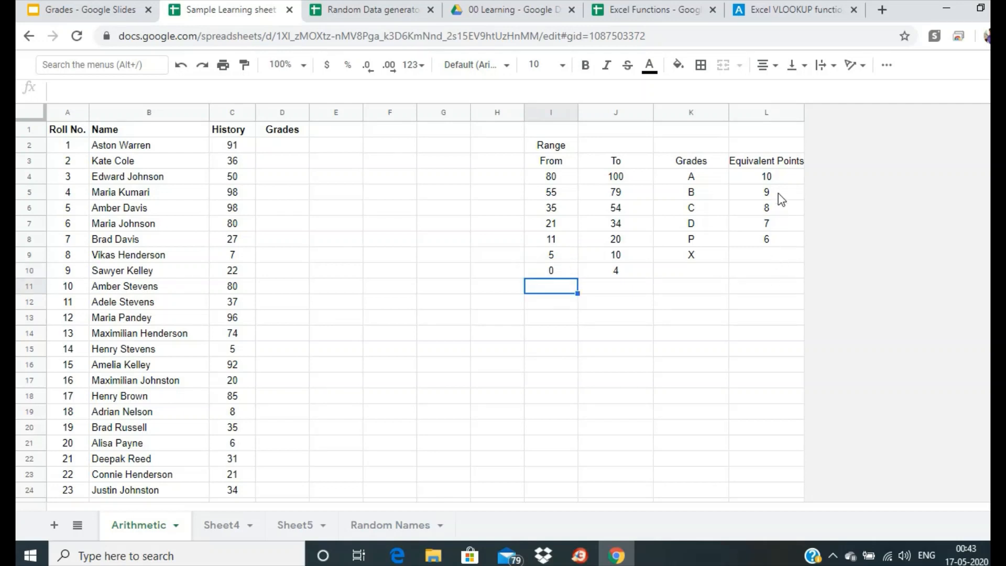
Step: Set the grades in K8, K9 and K10 to E, F and X
{"action": "left_click", "coordinate": [697, 259]}
{"action": "left_click", "coordinate": [699, 247]}
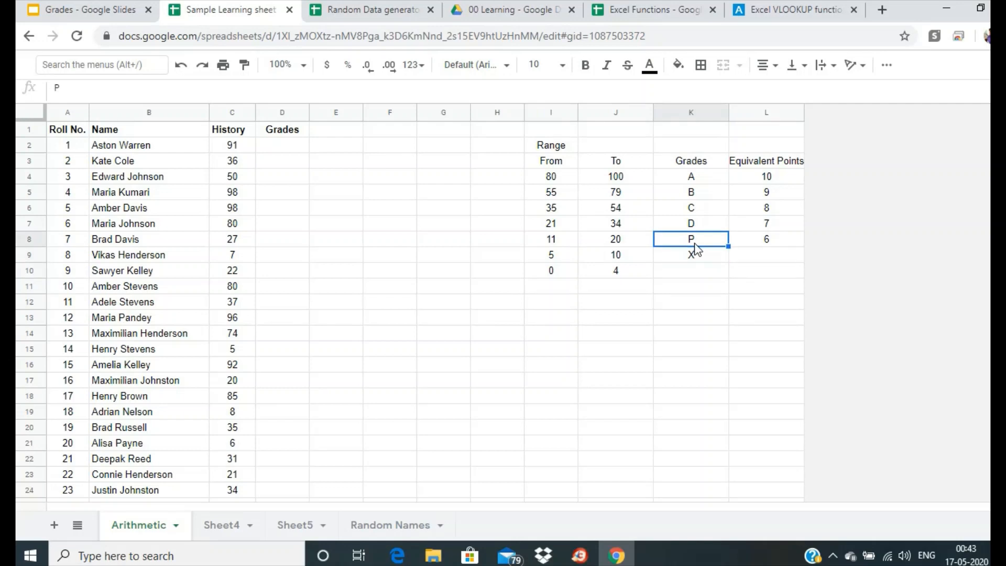
{"action": "type", "text": "E"}
{"action": "key", "text": "Return"}
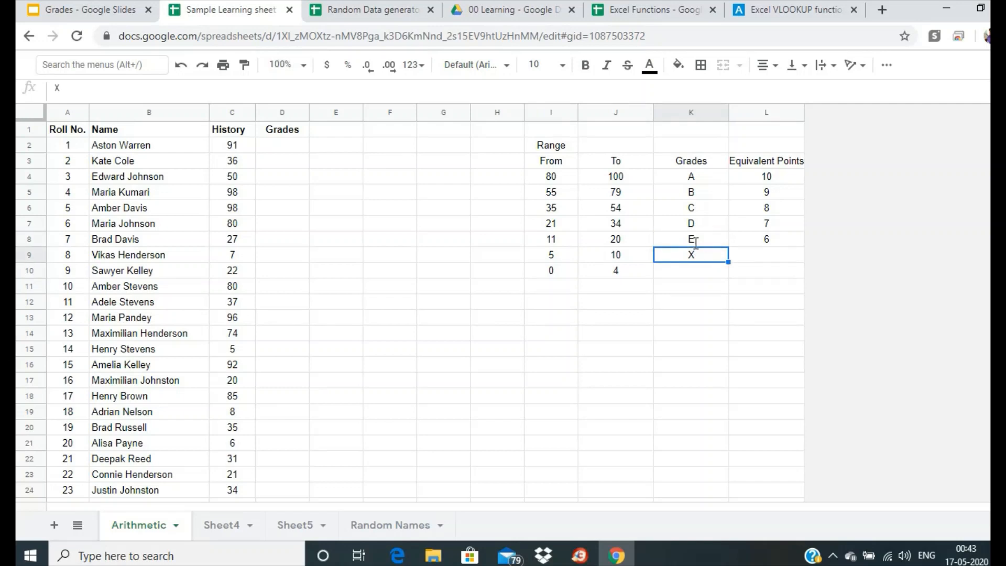
{"action": "type", "text": "F"}
{"action": "key", "text": "Return"}
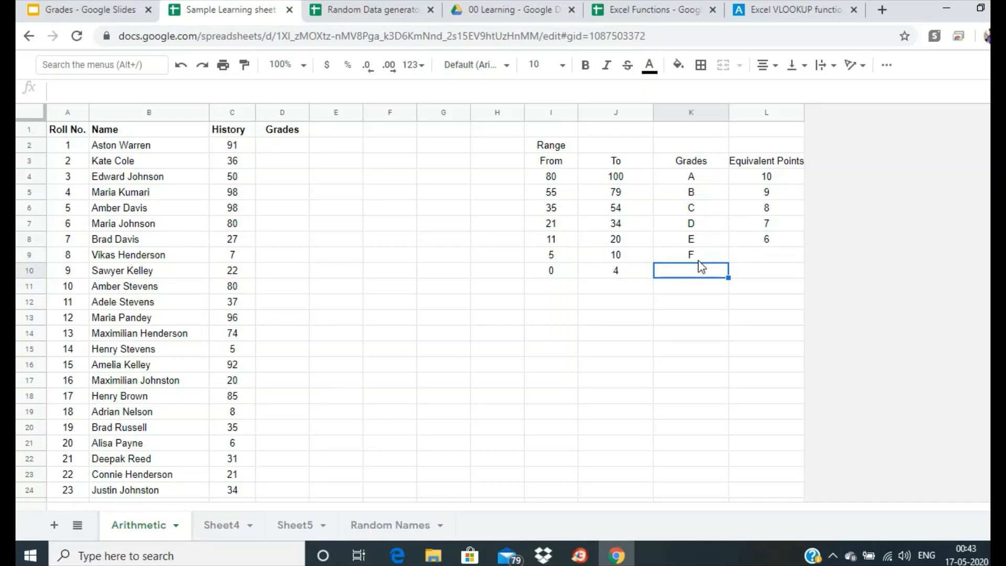
{"action": "type", "text": "X"}
{"action": "key", "text": "Return"}
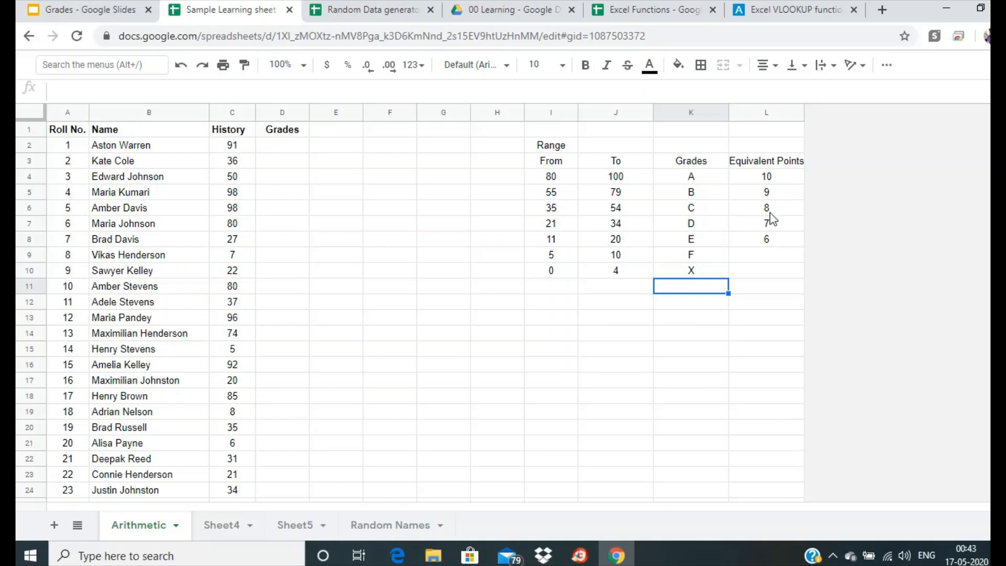
Step: Enter 5 points for grade F in L9 and 0 points for grade X in L10
{"action": "left_click", "coordinate": [766, 255]}
{"action": "type", "text": "5"}
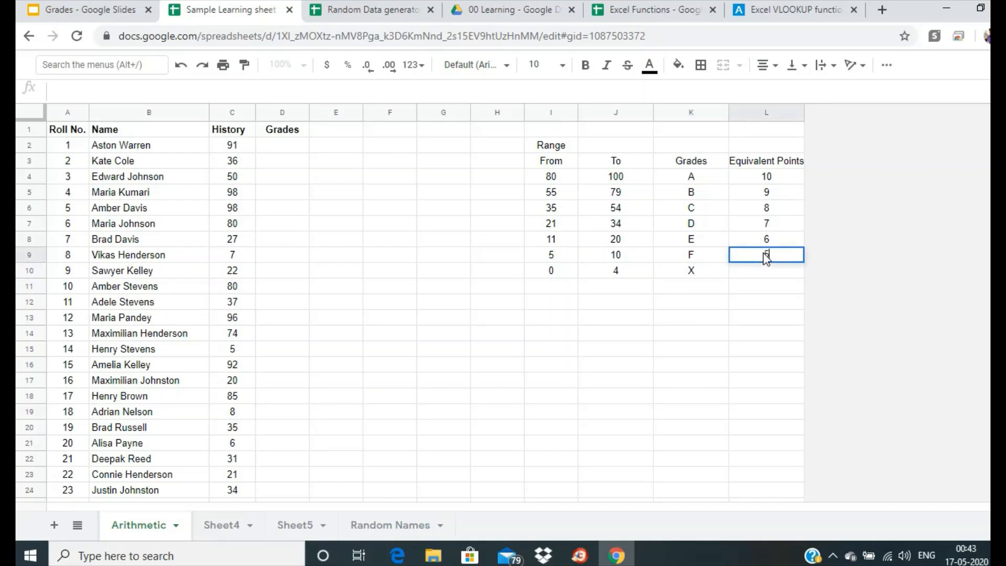
{"action": "key", "text": "Return"}
{"action": "type", "text": "0"}
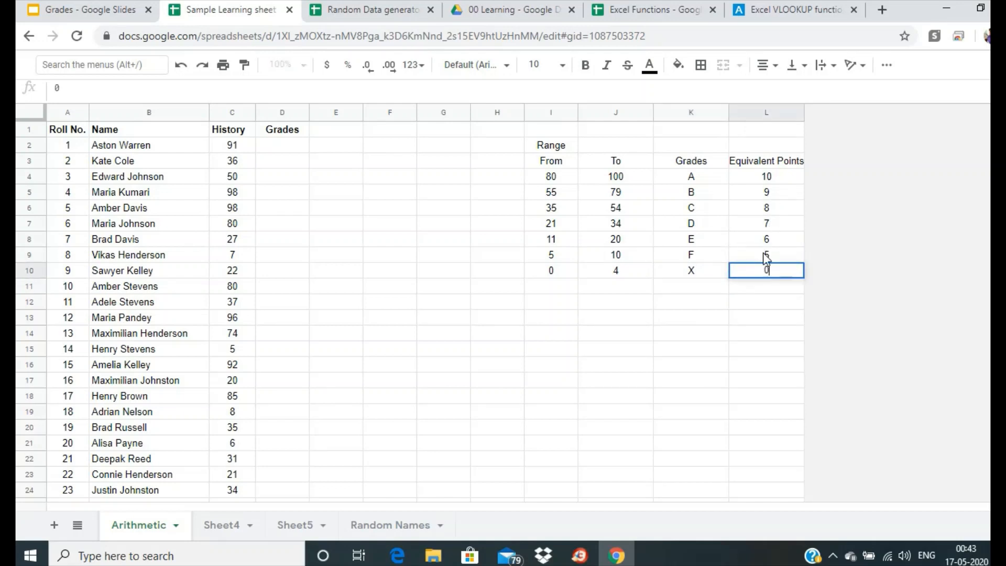
{"action": "key", "text": "Return"}
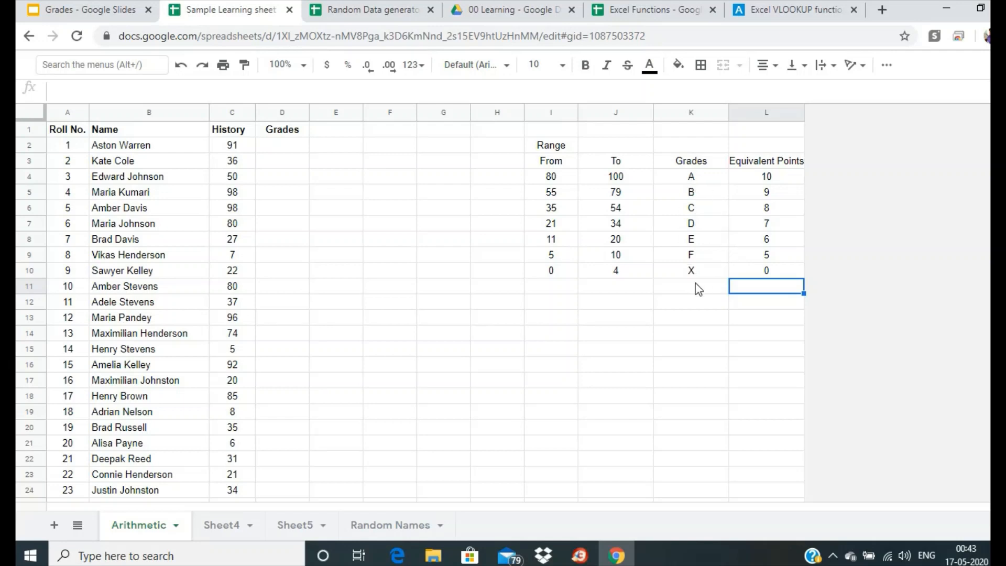
Step: Narrow the lookup table's Grades column K and fill the From values in I4:I9 with yellow
{"action": "left_click_drag", "start_coordinate": [727, 112], "coordinate": [710, 113]}
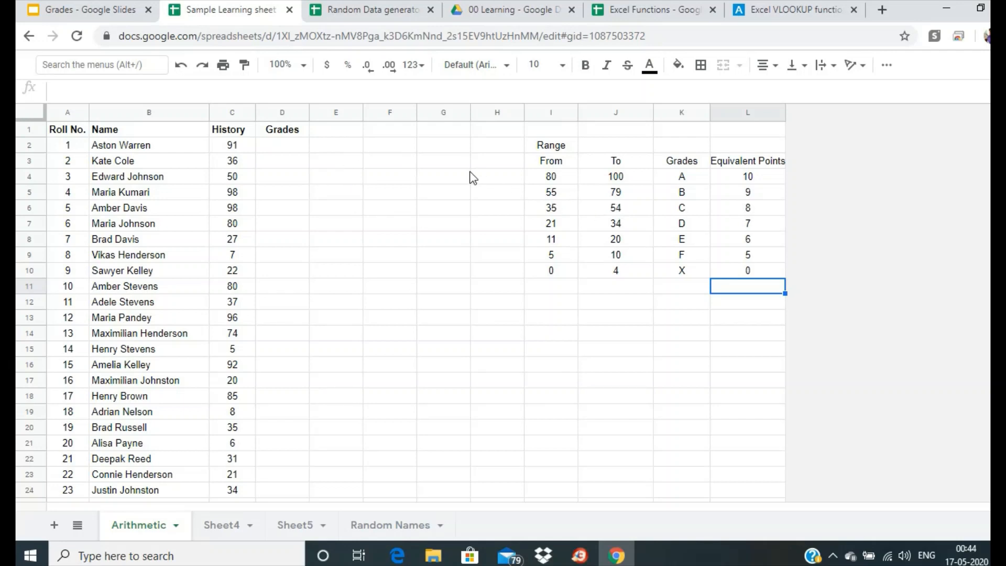
{"action": "left_click", "coordinate": [558, 179]}
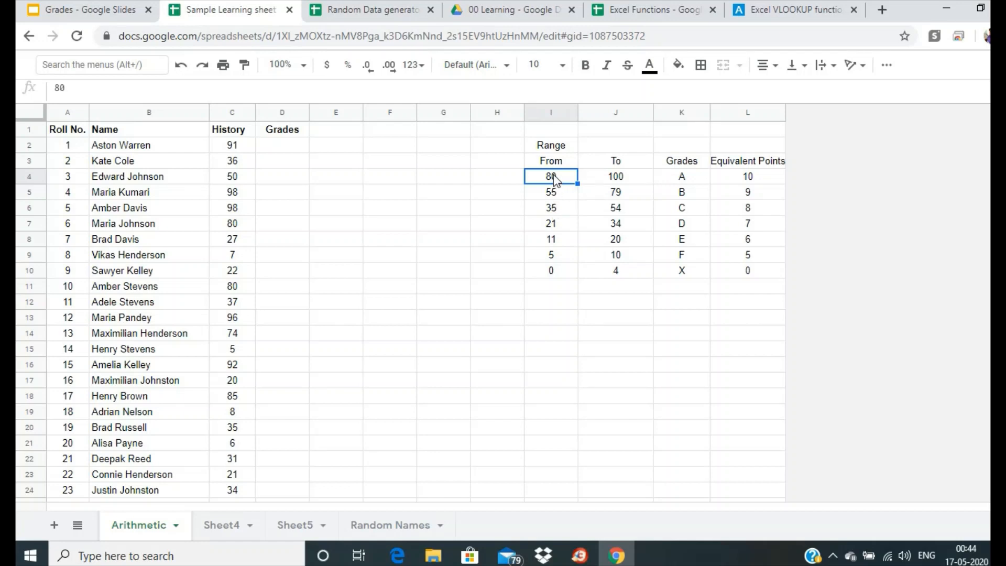
{"action": "left_click_drag", "start_coordinate": [554, 180], "coordinate": [558, 256]}
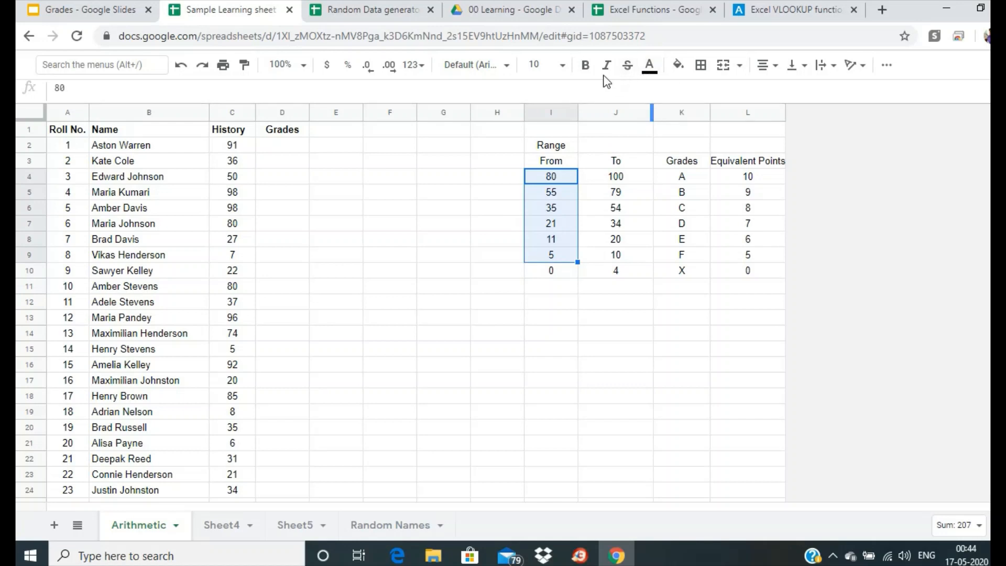
{"action": "left_click", "coordinate": [681, 67]}
{"action": "left_click", "coordinate": [731, 138]}
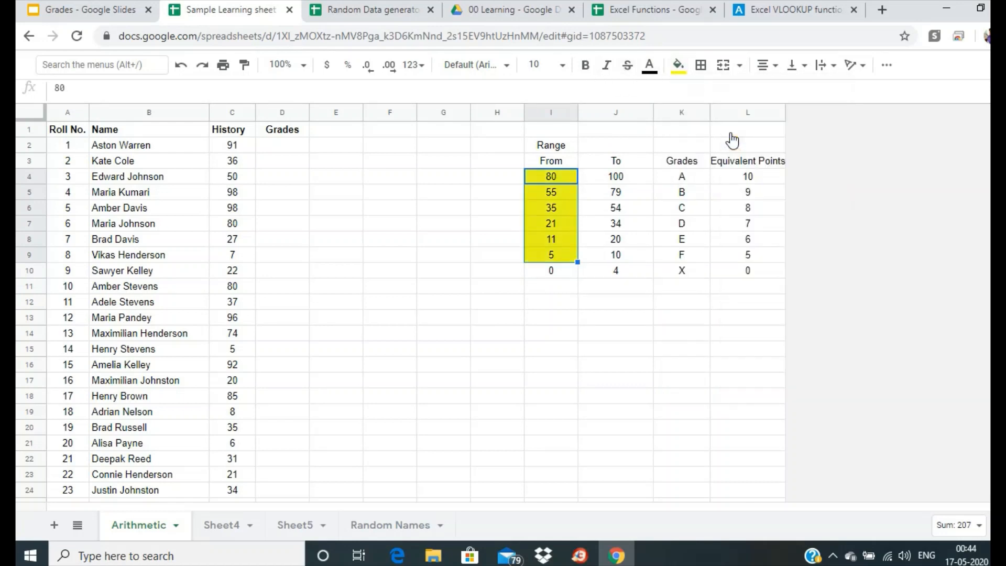
{"action": "left_click", "coordinate": [624, 305]}
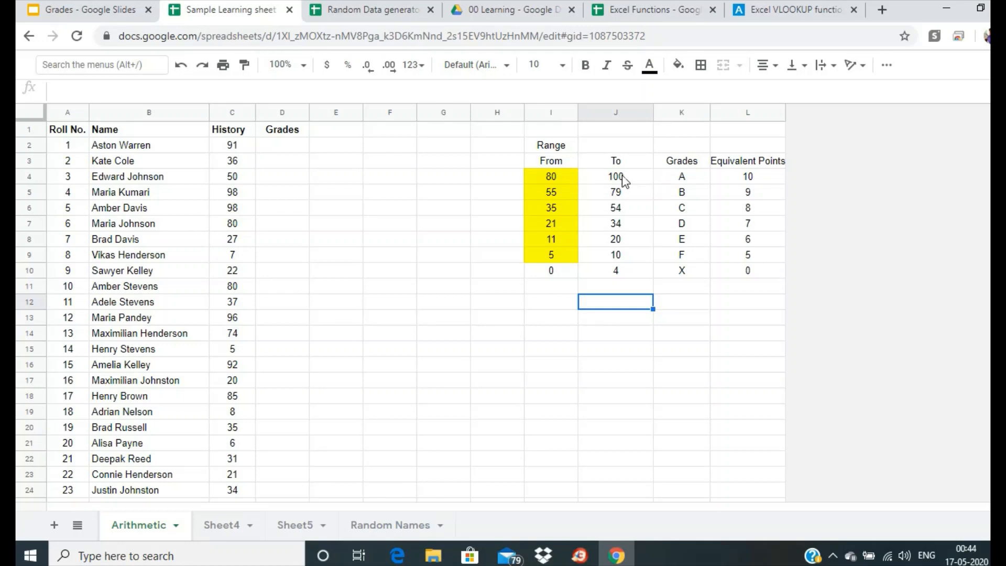
{"action": "left_click", "coordinate": [557, 275]}
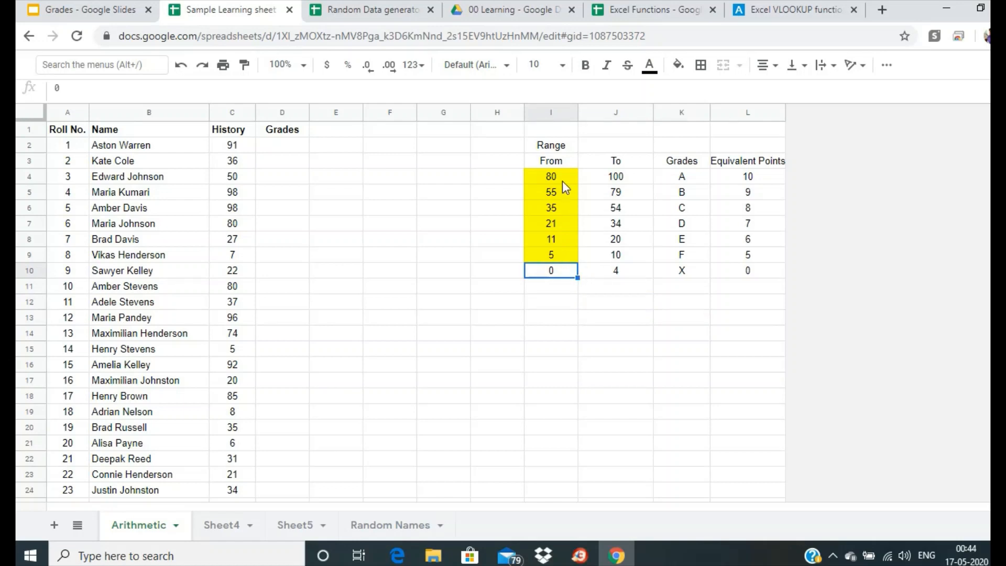
{"action": "left_click", "coordinate": [616, 198]}
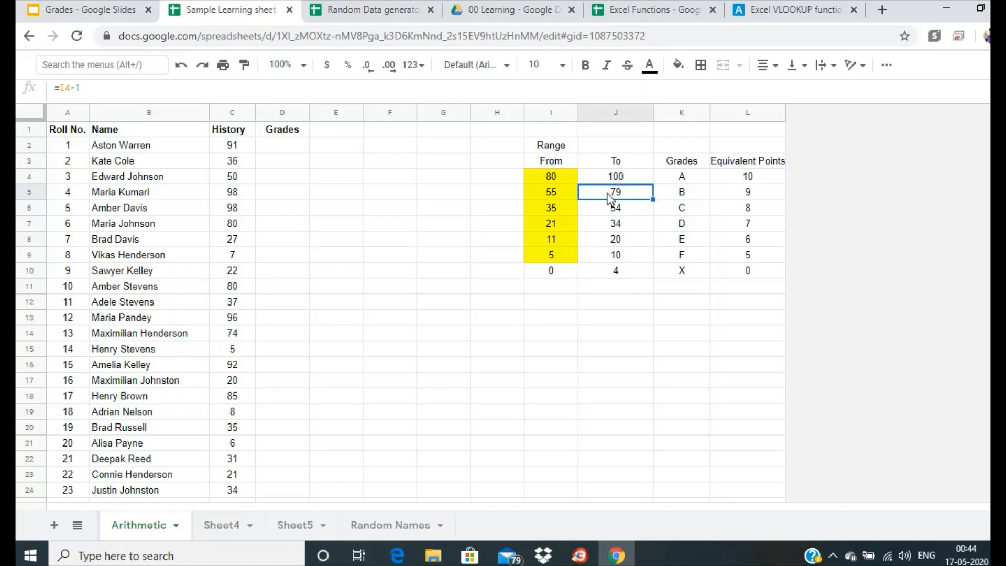
{"action": "left_click", "coordinate": [560, 197]}
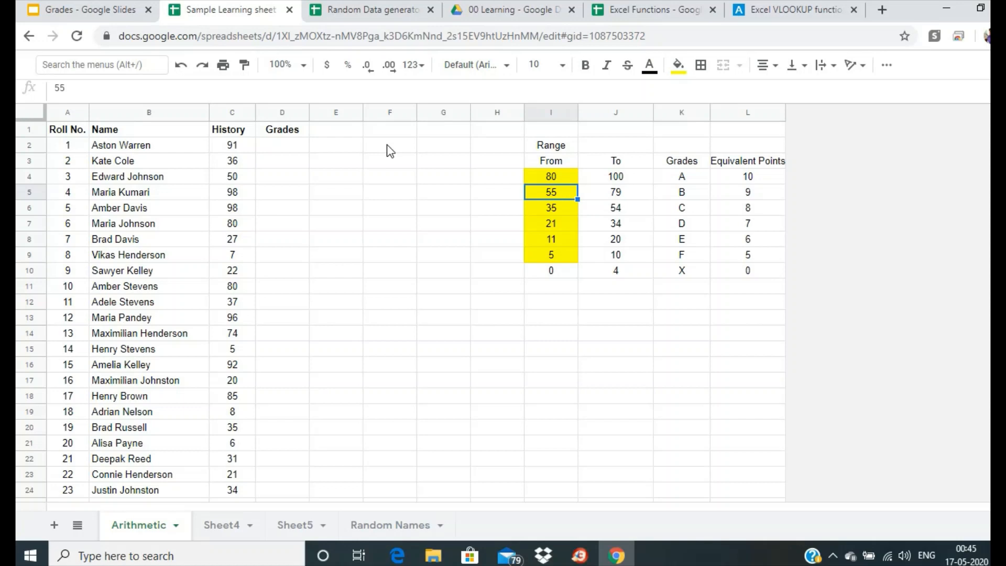
Step: Link the header cells E1 and F1 to the From values with the formulas =I4 and =I5
{"action": "left_click", "coordinate": [355, 132]}
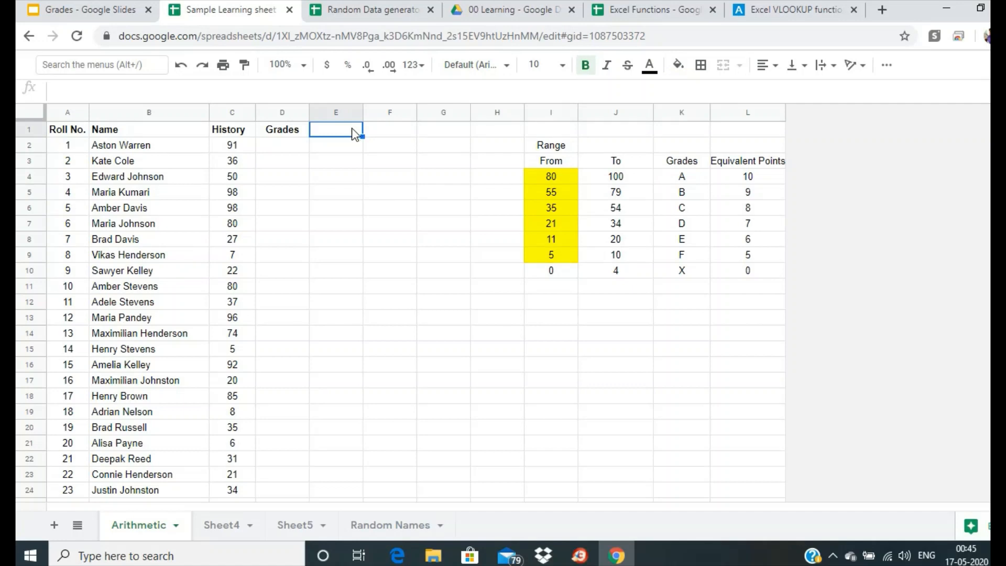
{"action": "type", "text": "="}
{"action": "left_click", "coordinate": [557, 177]}
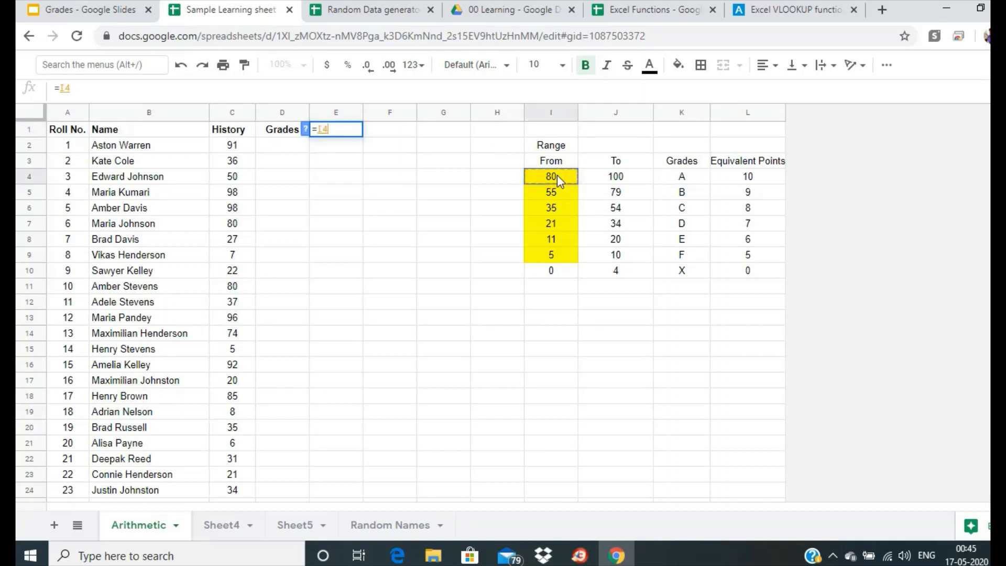
{"action": "key", "text": "Tab"}
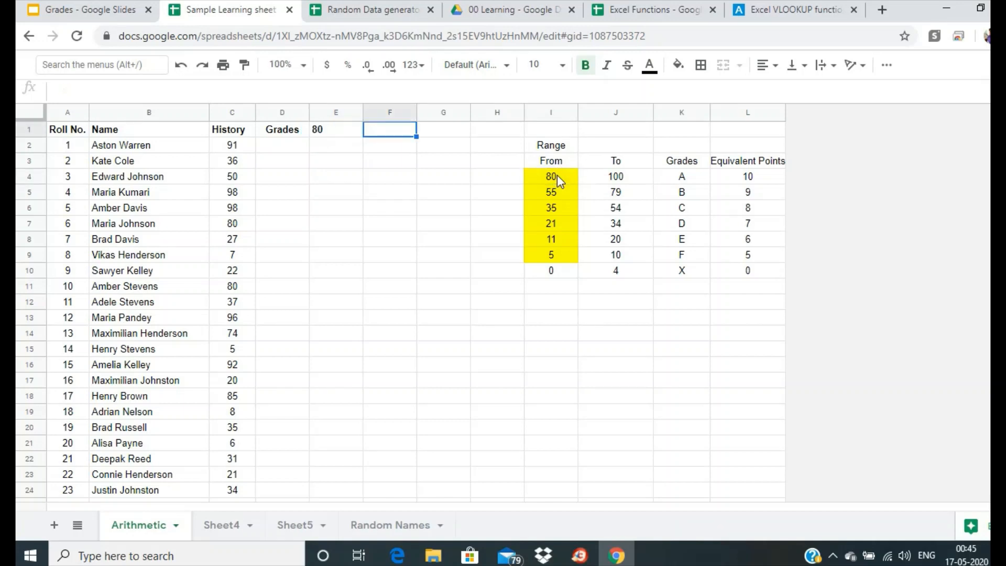
{"action": "type", "text": "="}
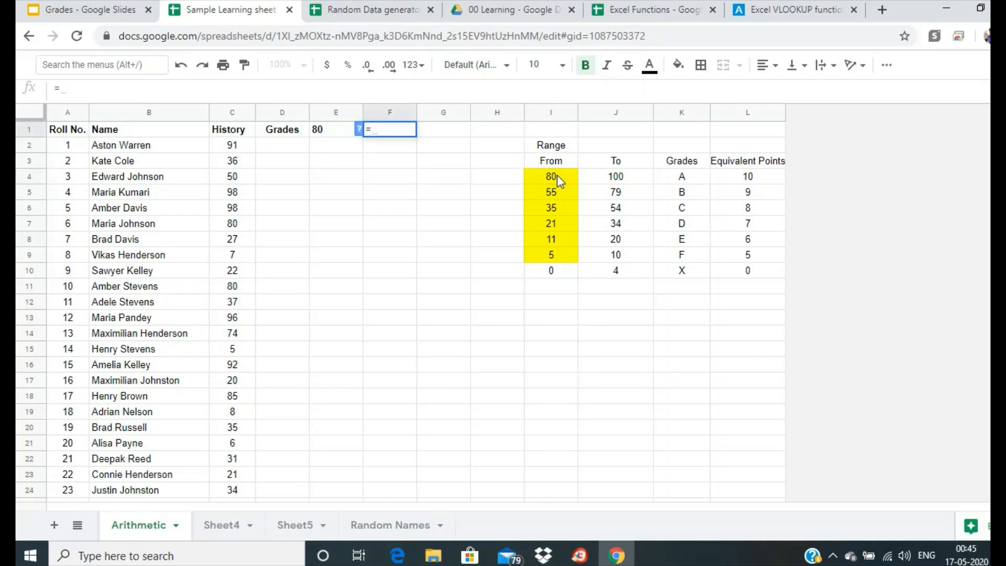
{"action": "left_click", "coordinate": [558, 193]}
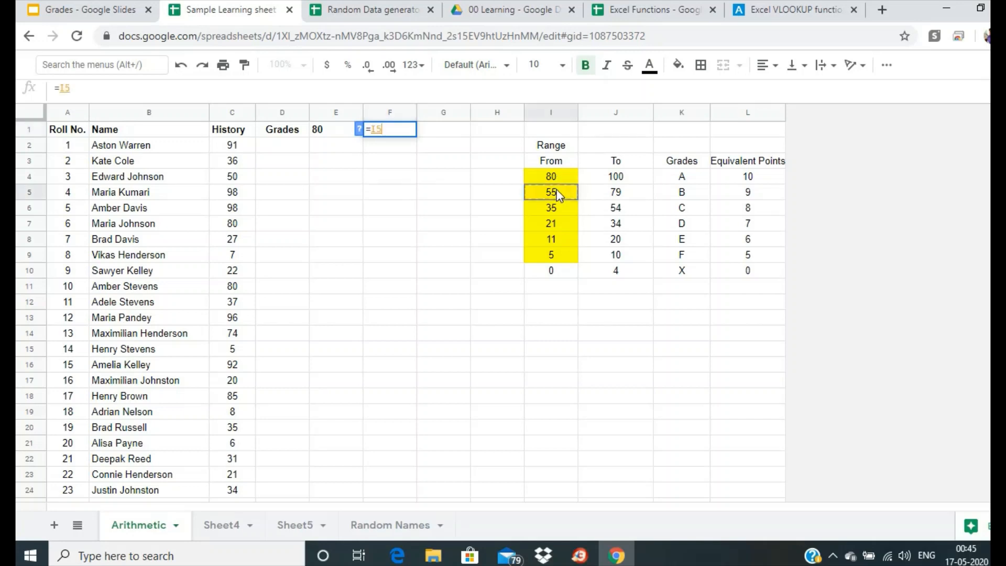
{"action": "key", "text": "Tab"}
Step: Insert five empty columns before column G to make room between the headers and the lookup table
{"action": "right_click", "coordinate": [446, 112]}
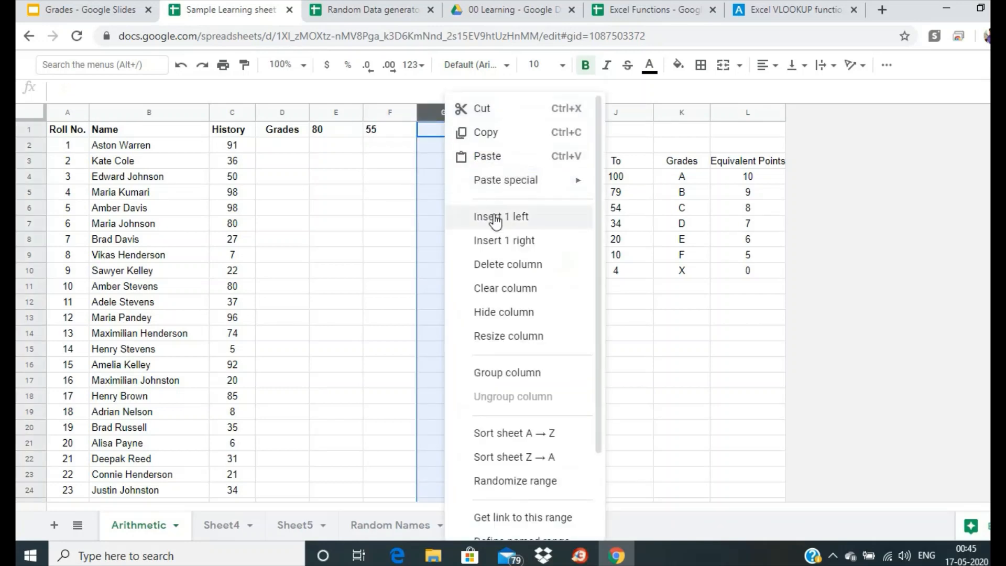
{"action": "left_click", "coordinate": [493, 217]}
{"action": "right_click", "coordinate": [445, 111]}
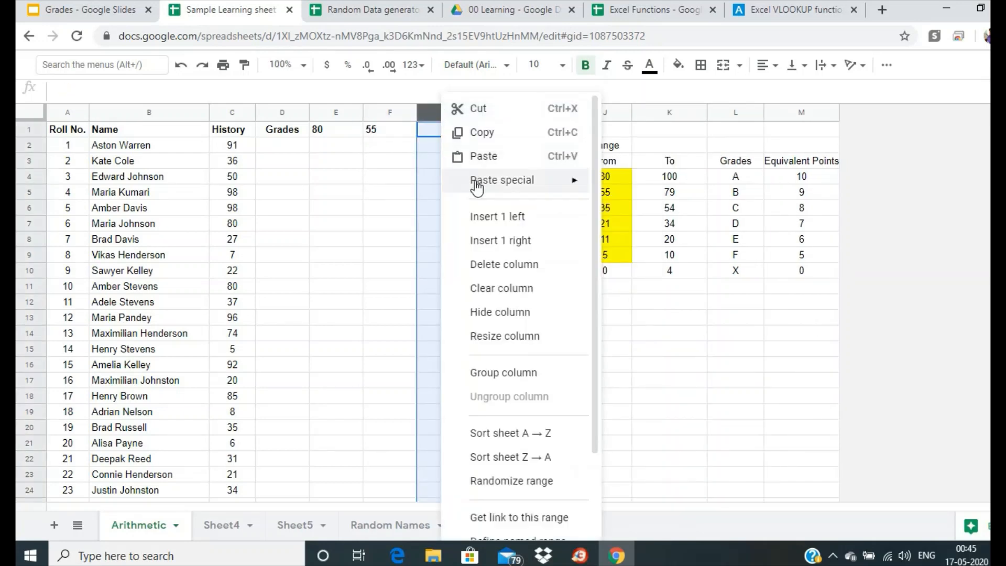
{"action": "left_click", "coordinate": [482, 216]}
{"action": "right_click", "coordinate": [449, 112]}
{"action": "left_click", "coordinate": [492, 217]}
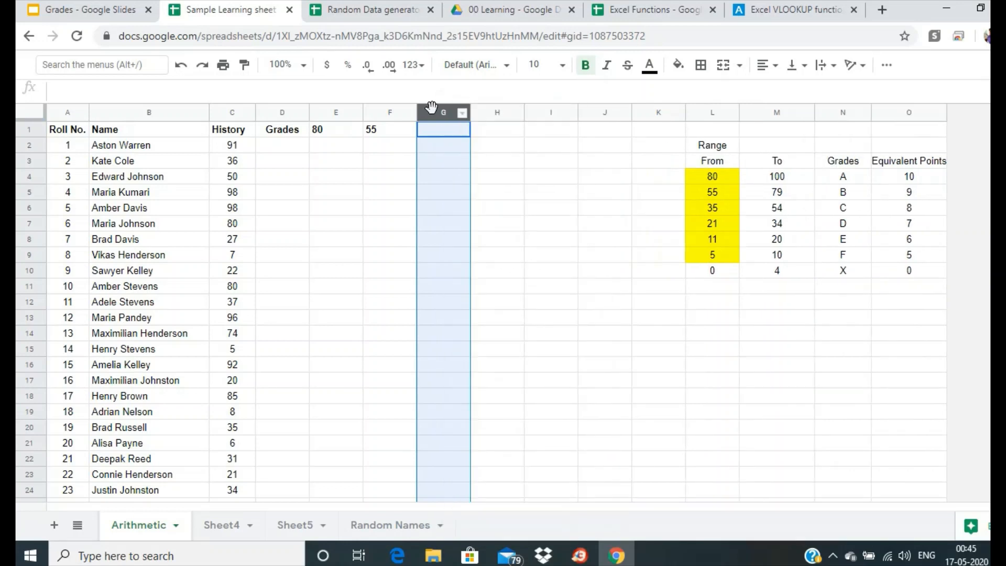
{"action": "right_click", "coordinate": [433, 112]}
{"action": "left_click", "coordinate": [492, 217]}
{"action": "right_click", "coordinate": [447, 112]}
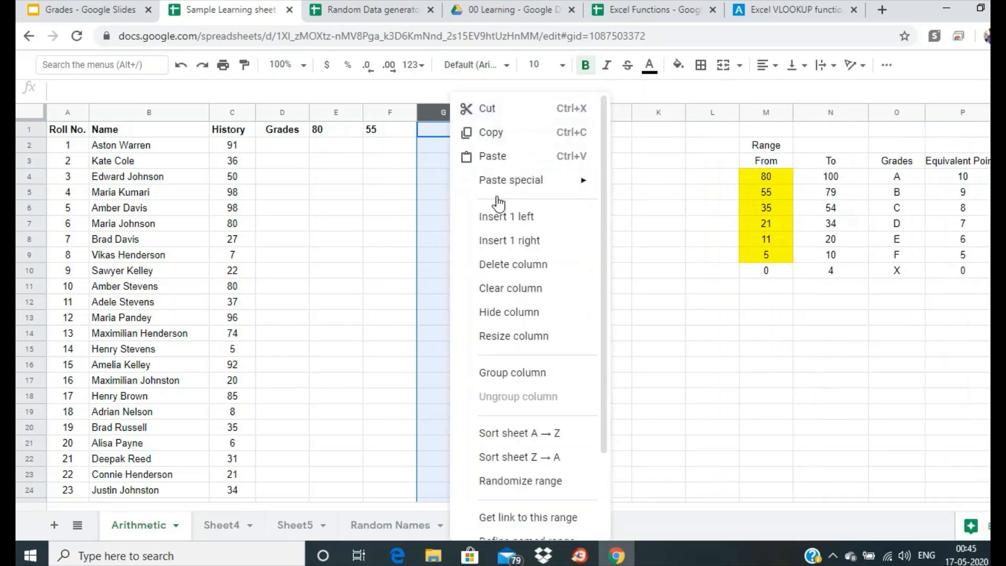
{"action": "left_click", "coordinate": [502, 217]}
Step: Link G1 and H1 to the From values in N6 and N7
{"action": "left_click", "coordinate": [426, 130]}
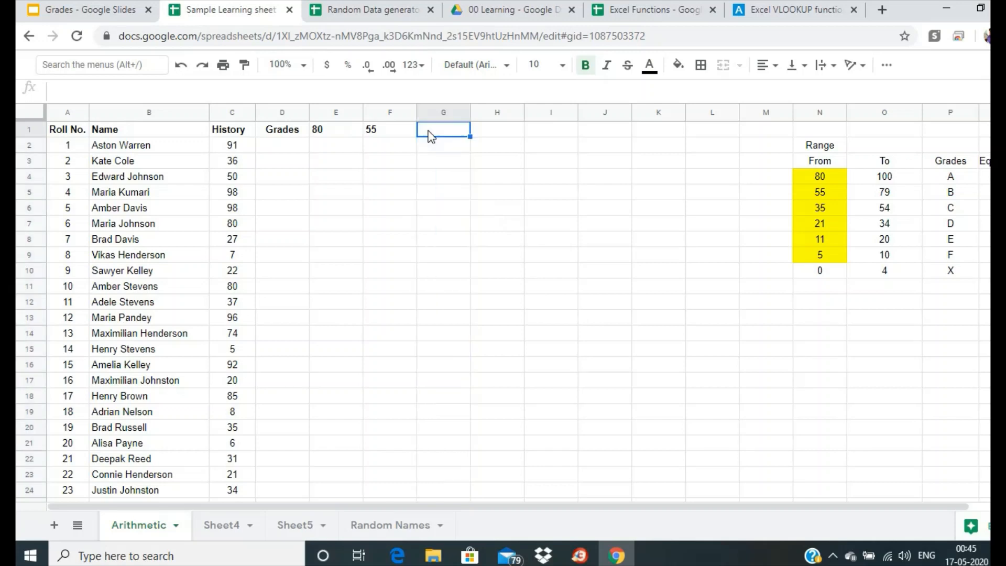
{"action": "type", "text": "="}
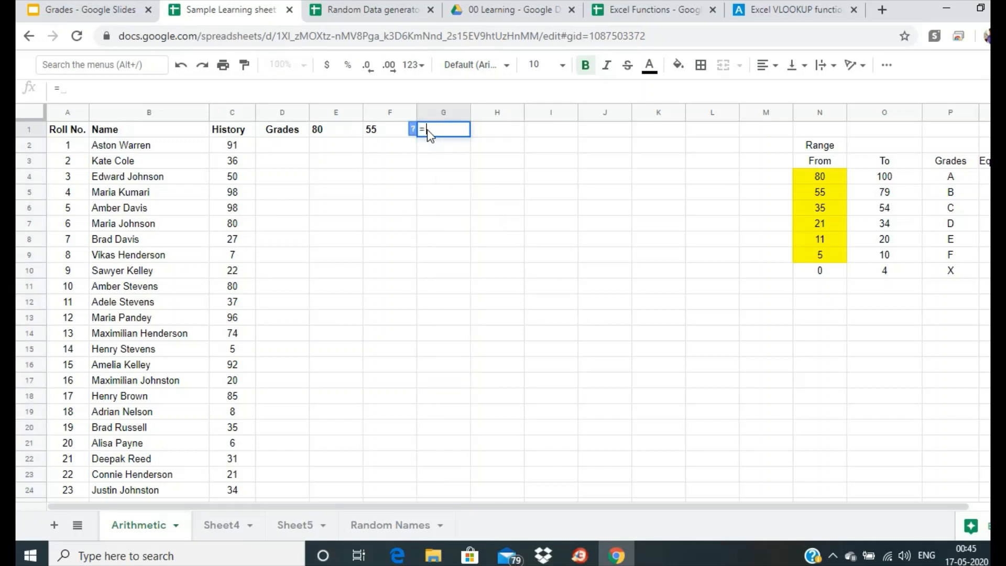
{"action": "left_click", "coordinate": [836, 212]}
{"action": "key", "text": "Tab"}
{"action": "type", "text": "="}
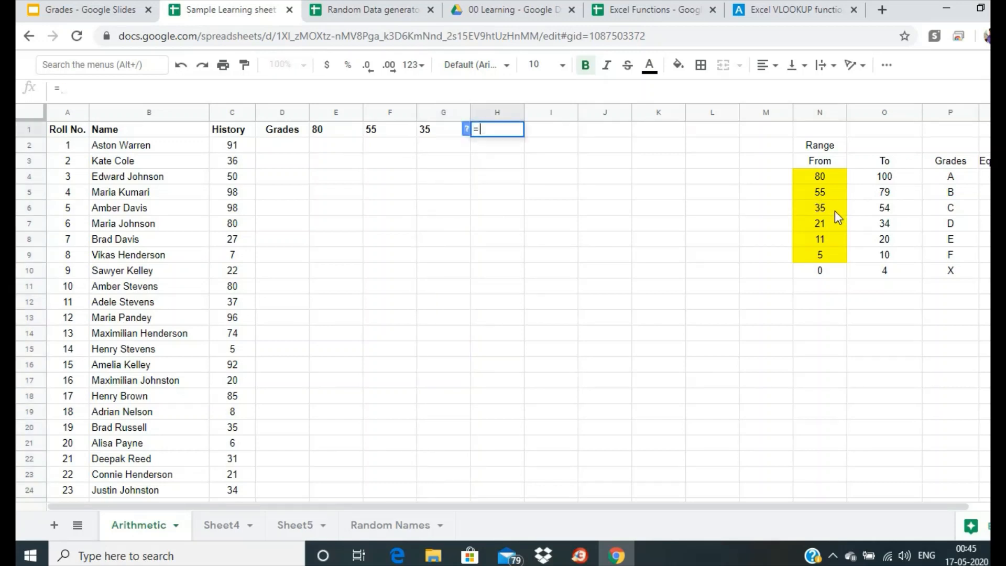
{"action": "left_click", "coordinate": [829, 224]}
{"action": "key", "text": "Tab"}
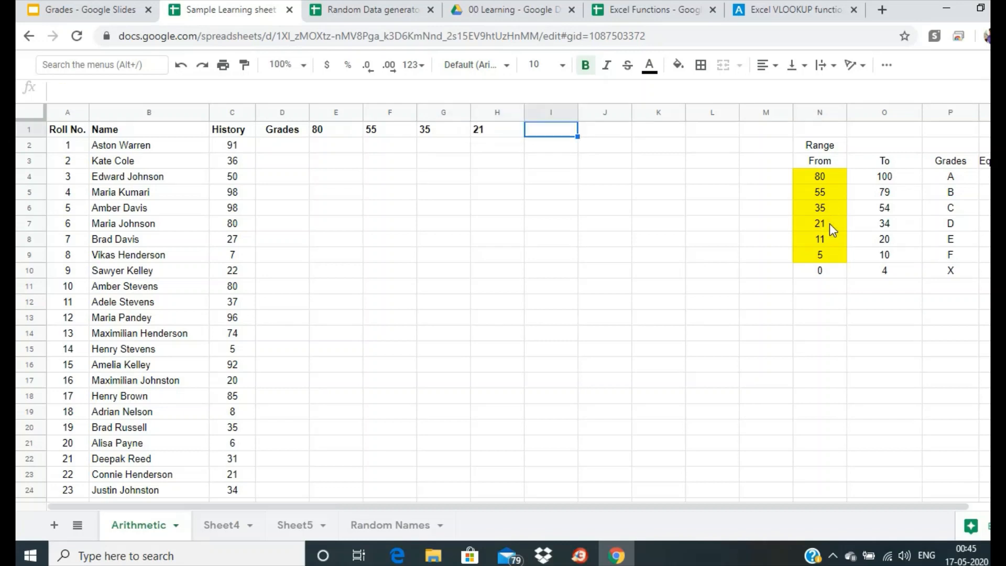
Step: Link I1, J1 and K1 to the From values in N8, N9 and N10
{"action": "type", "text": "="}
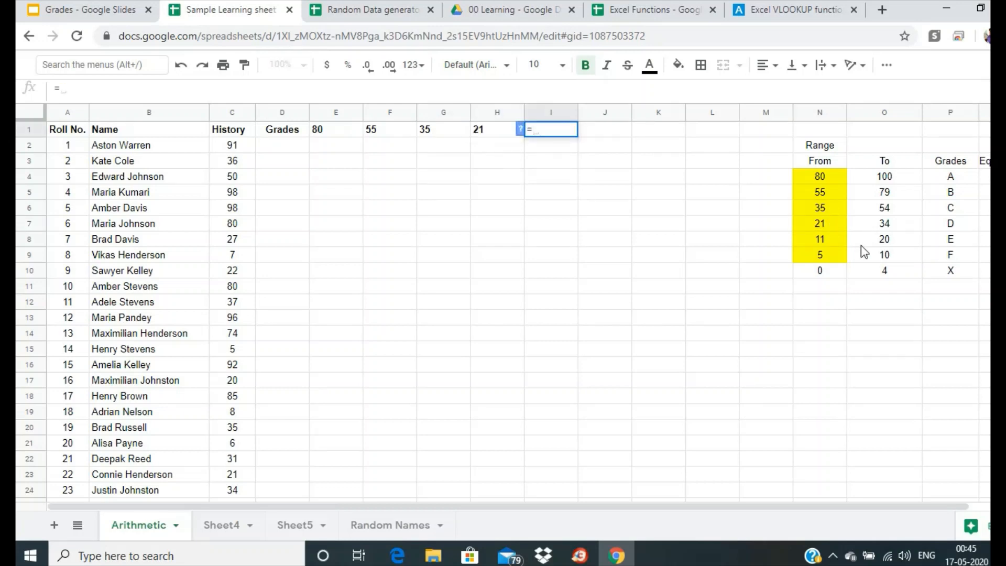
{"action": "left_click", "coordinate": [835, 237]}
{"action": "key", "text": "Tab"}
{"action": "type", "text": "="}
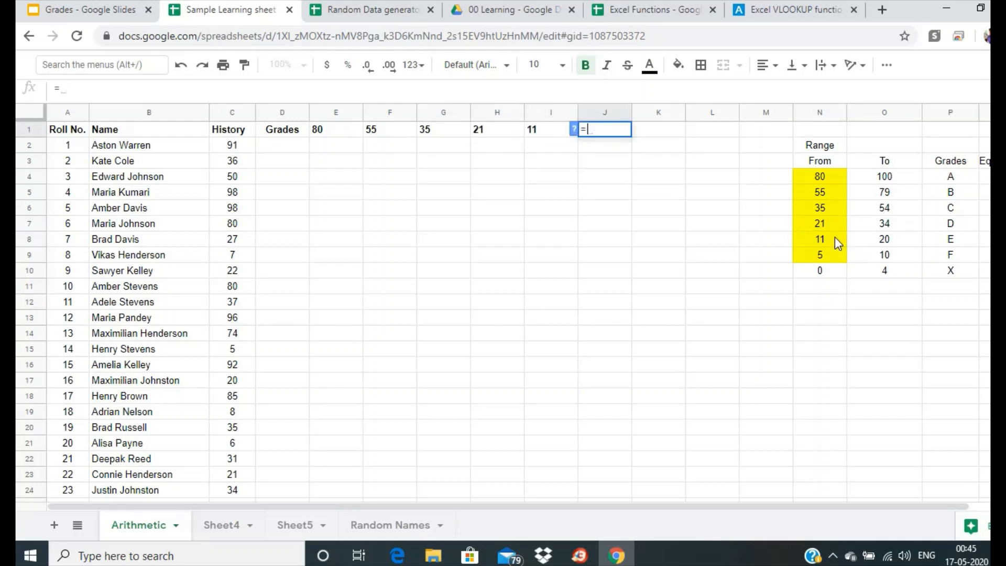
{"action": "left_click", "coordinate": [830, 258]}
{"action": "key", "text": "Tab"}
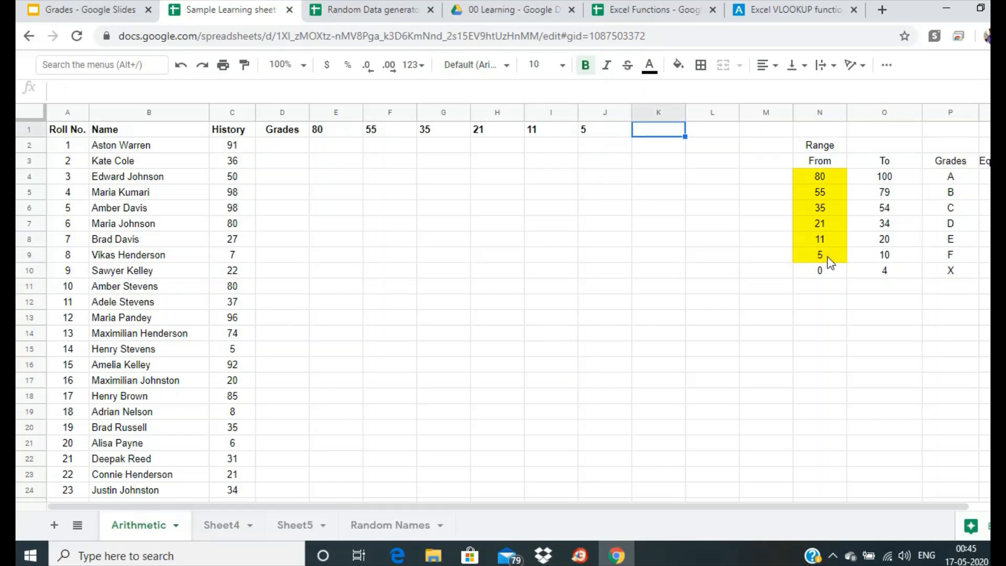
{"action": "type", "text": "="}
{"action": "left_click", "coordinate": [825, 272]}
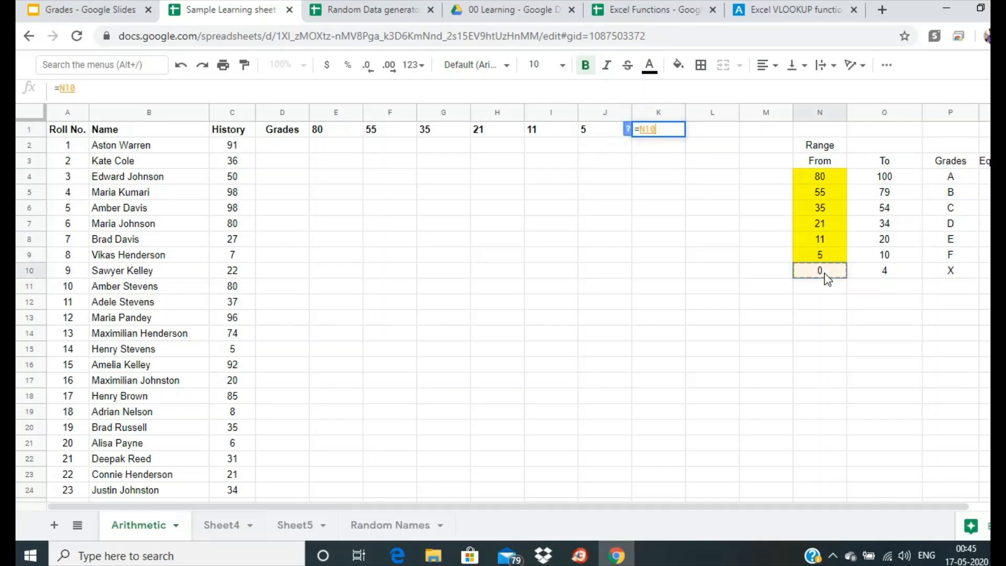
{"action": "key", "text": "Tab"}
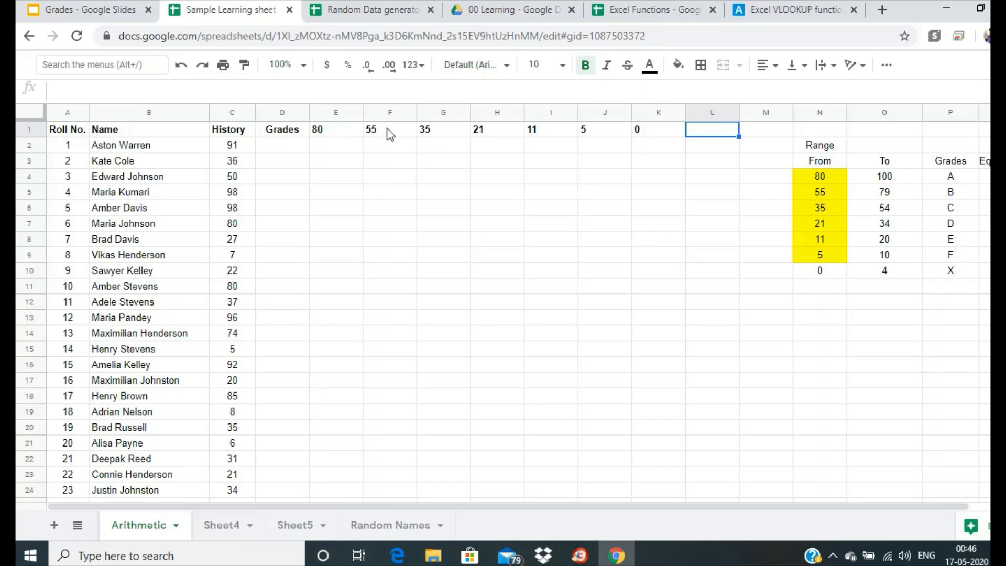
Step: Center the contents of columns E to K horizontally
{"action": "left_click_drag", "start_coordinate": [336, 114], "coordinate": [659, 112]}
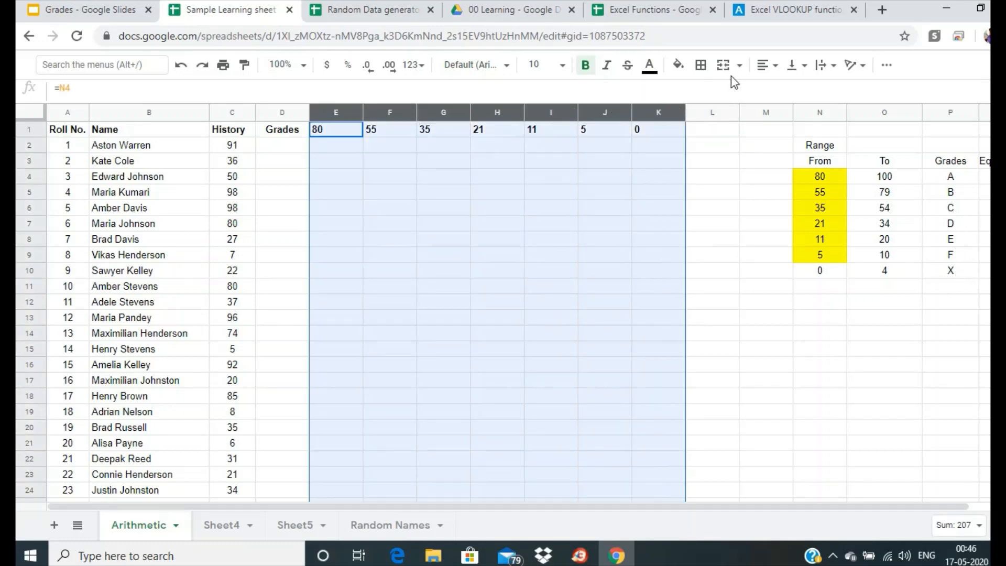
{"action": "left_click", "coordinate": [766, 66]}
{"action": "left_click", "coordinate": [783, 90]}
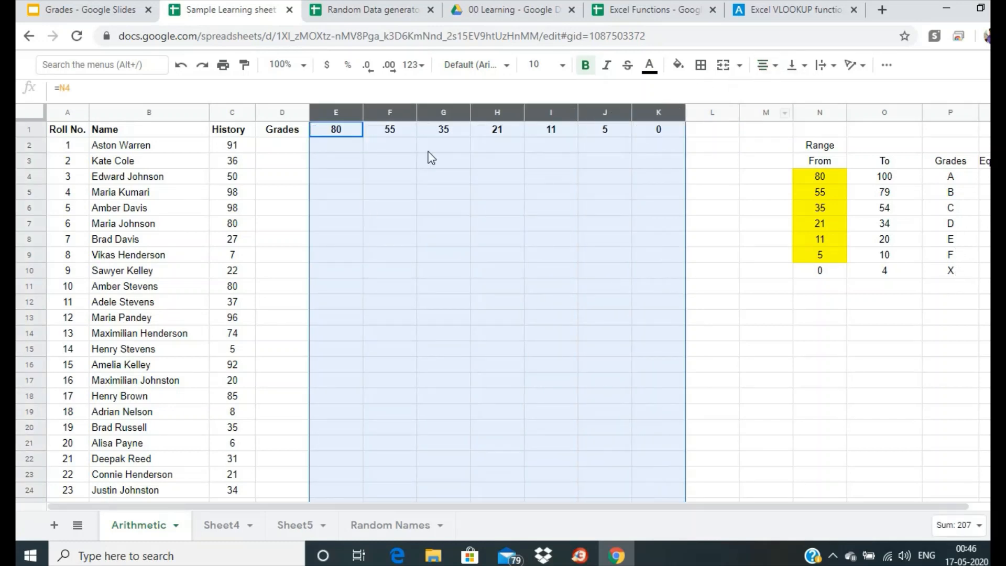
Step: Enter the formula =E1 in E2 to repeat the header threshold in the first student's row
{"action": "left_click", "coordinate": [297, 150]}
{"action": "left_click", "coordinate": [321, 149]}
{"action": "type", "text": "="}
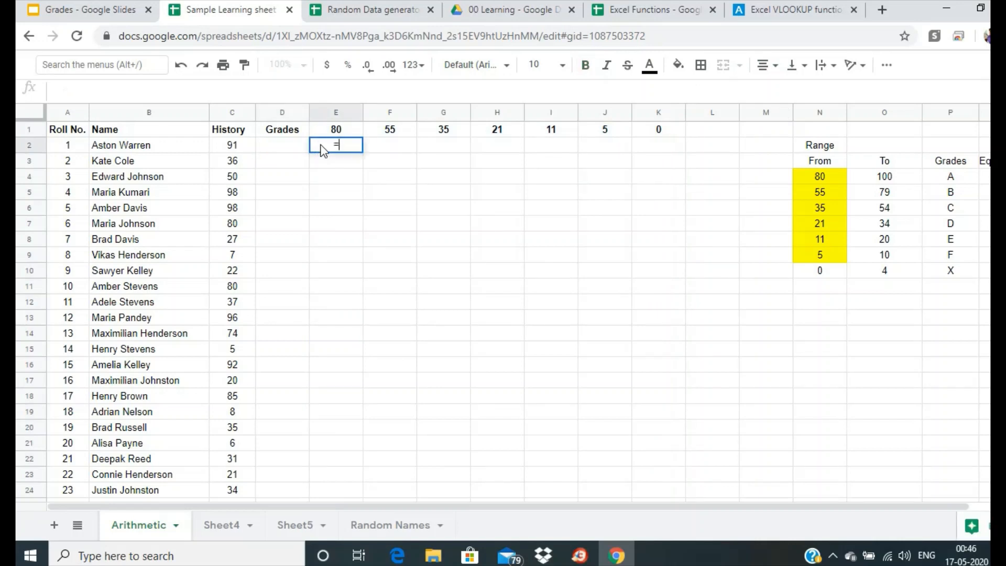
{"action": "left_click", "coordinate": [325, 128]}
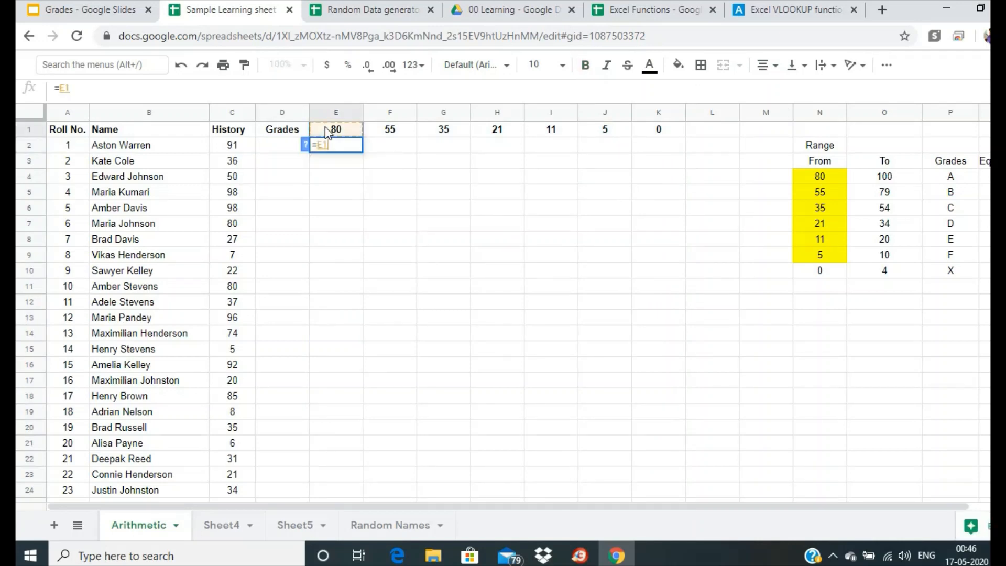
{"action": "key", "text": "Return"}
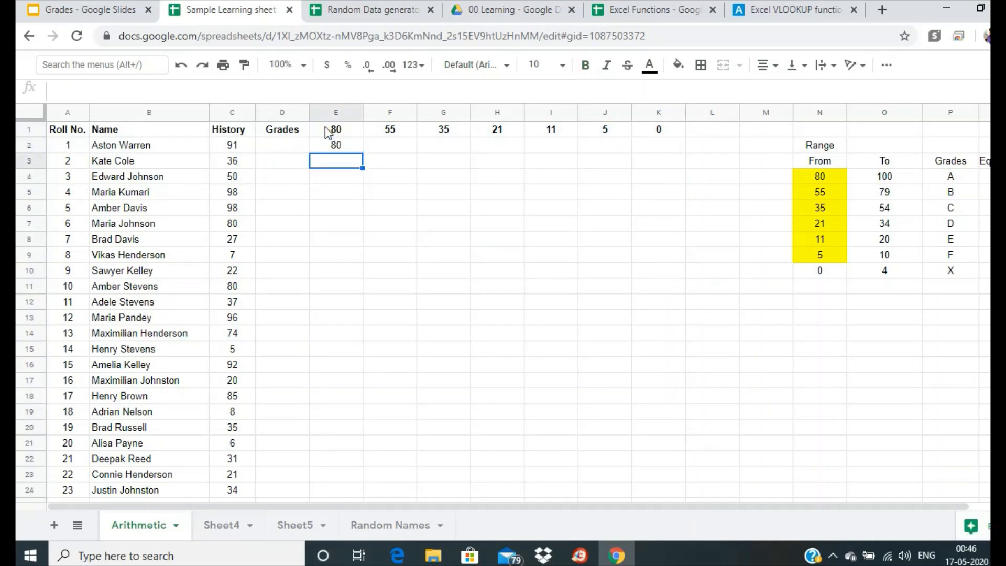
Step: Copy the formula from E2 across F2:K2
{"action": "left_click", "coordinate": [343, 149]}
{"action": "key", "text": "ctrl+c"}
{"action": "left_click_drag", "start_coordinate": [397, 152], "coordinate": [684, 153]}
{"action": "key", "text": "ctrl+v"}
{"action": "left_click", "coordinate": [535, 200]}
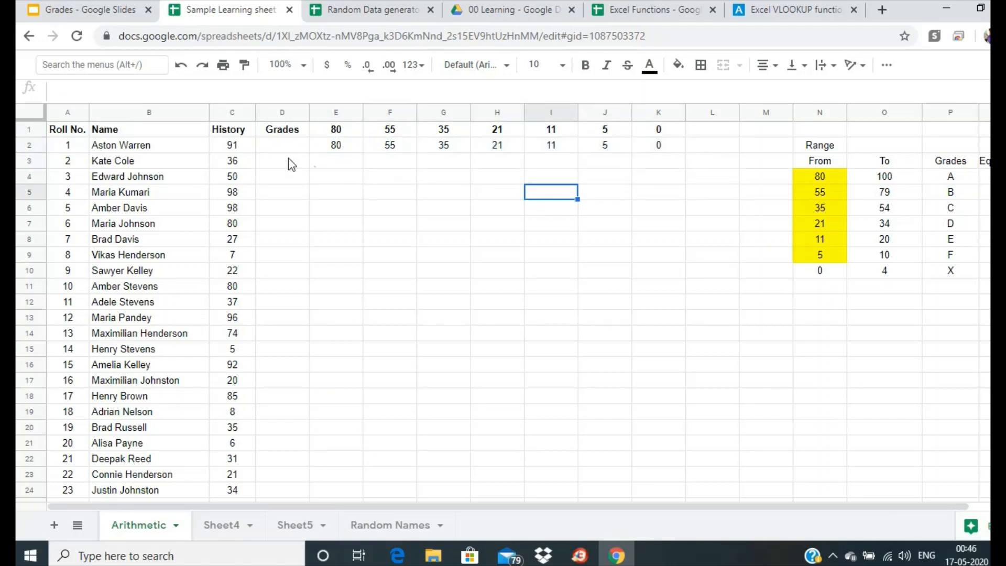
Step: Start a nested IF formula in D2 that returns grade P4 when the mark C2 is greater than E2: =IF(C2>E2,P4,
{"action": "left_click", "coordinate": [287, 152]}
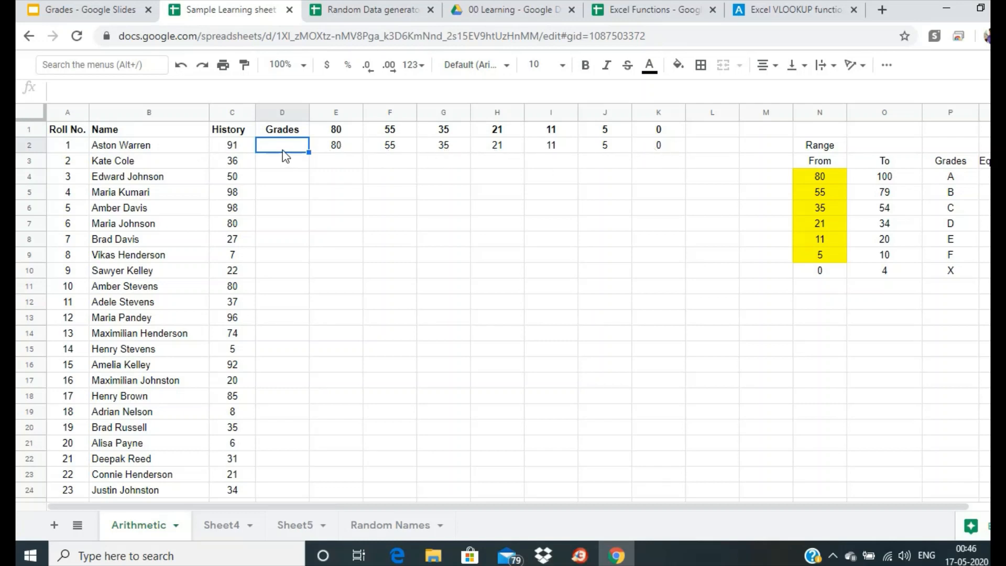
{"action": "type", "text": "=IF("}
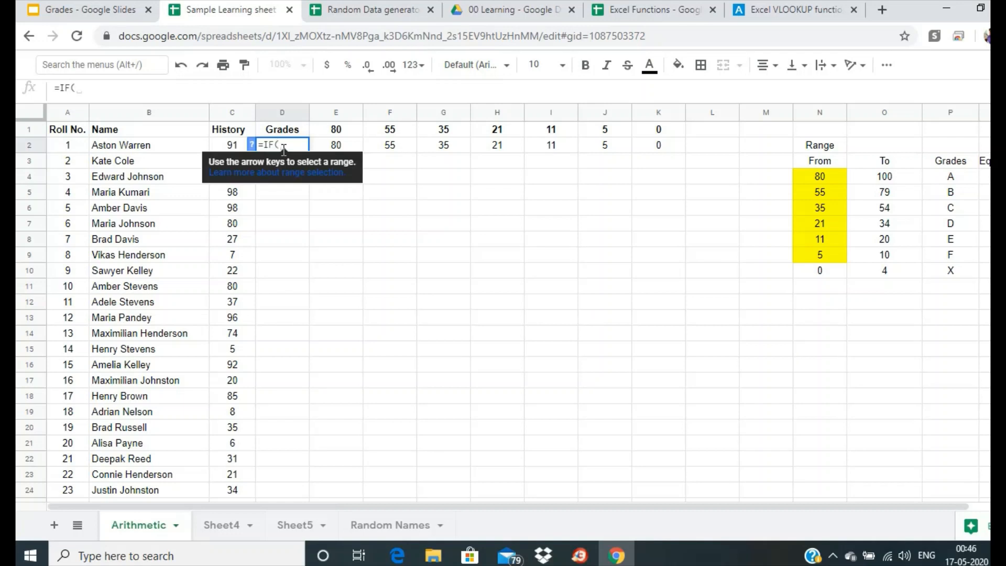
{"action": "left_click", "coordinate": [233, 151]}
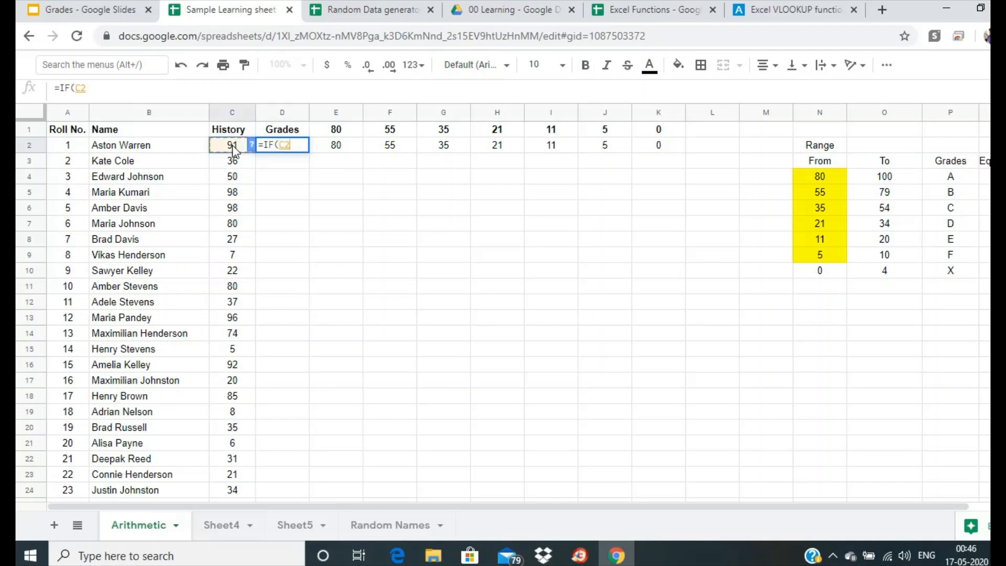
{"action": "type", "text": ">"}
{"action": "left_click", "coordinate": [345, 149]}
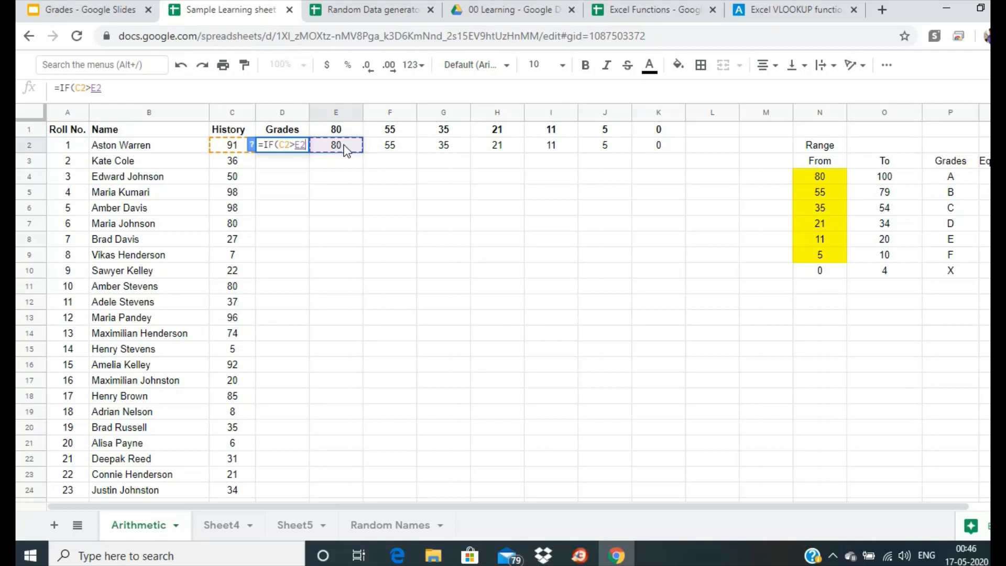
{"action": "type", "text": ","}
{"action": "left_click", "coordinate": [938, 180]}
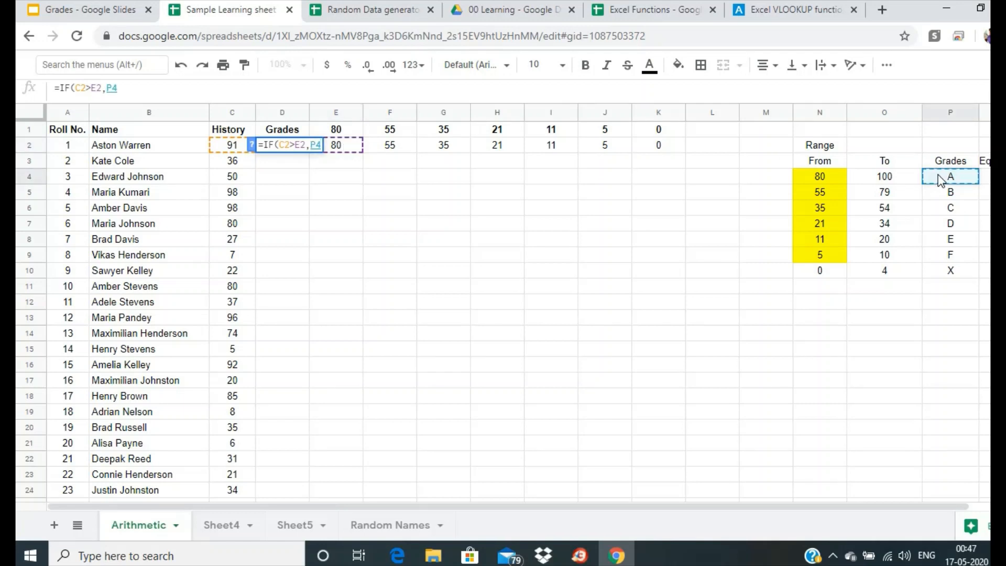
{"action": "type", "text": ","}
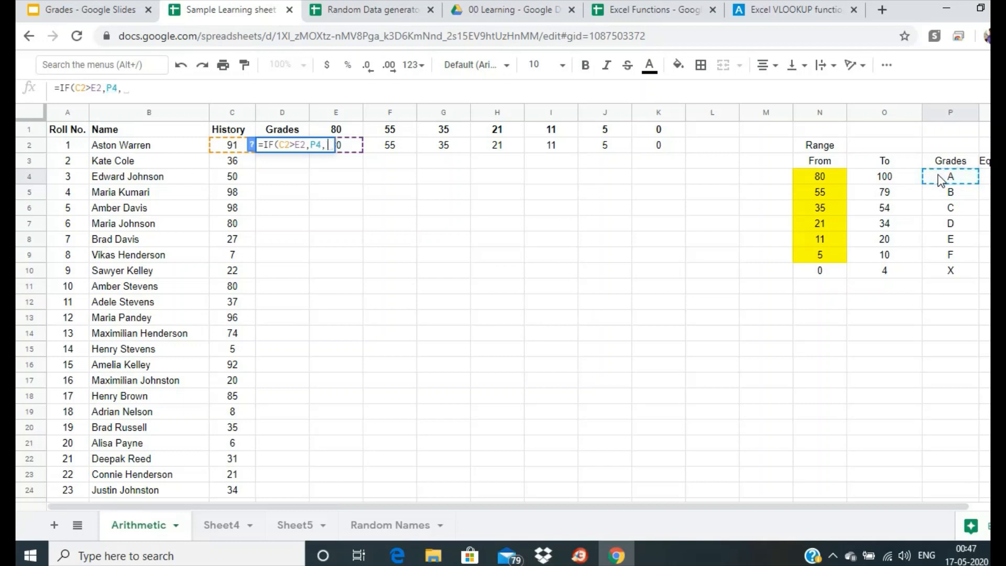
Step: Add a nested IF to the D2 formula as the false case, returning P5 when C2>F2
{"action": "type", "text": "IF("}
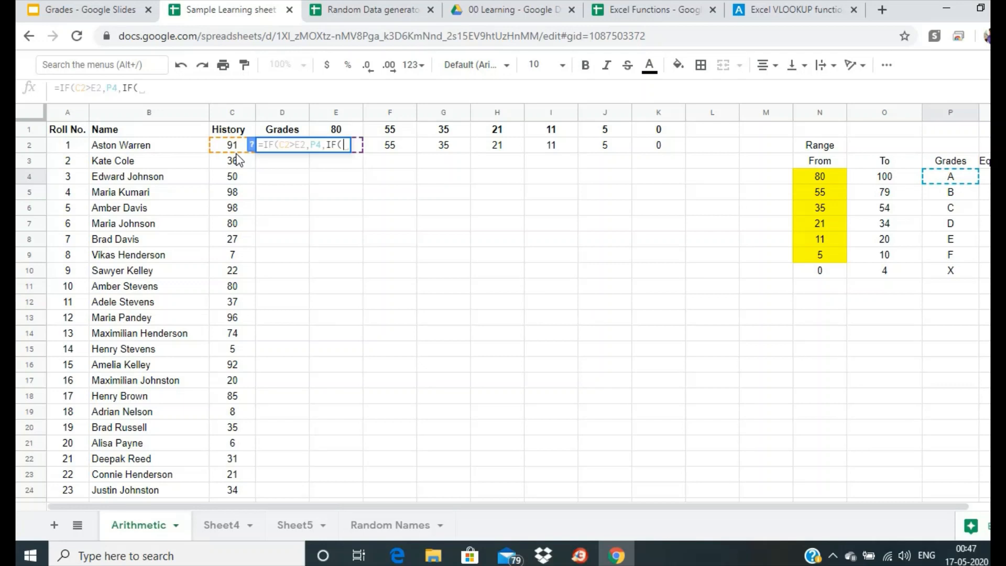
{"action": "type", "text": "C2>"}
{"action": "left_click", "coordinate": [401, 152]}
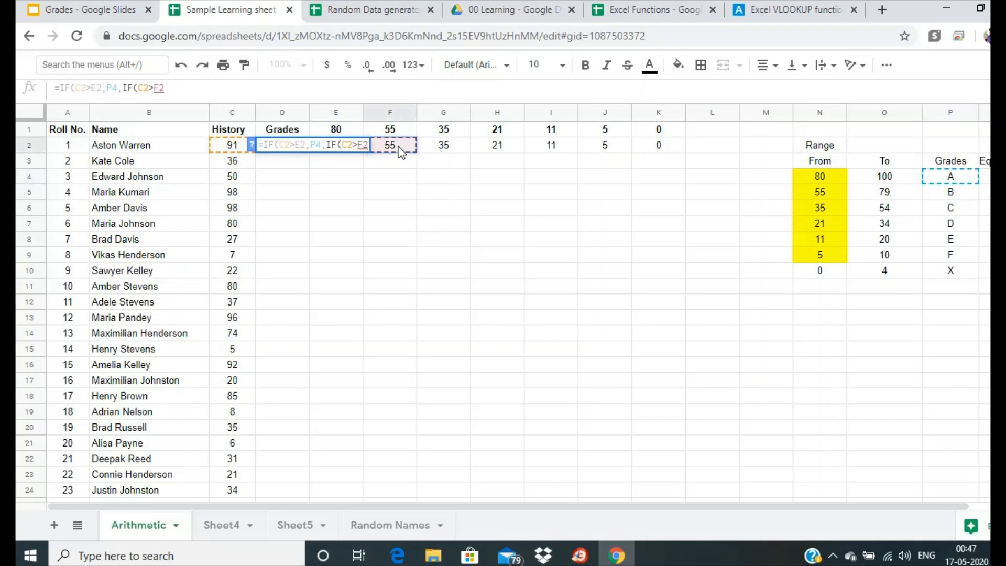
{"action": "type", "text": ","}
{"action": "left_click", "coordinate": [961, 197]}
Step: Add a third nested IF to the D2 formula, returning P6 when C2>G2
{"action": "type", "text": ",IF("}
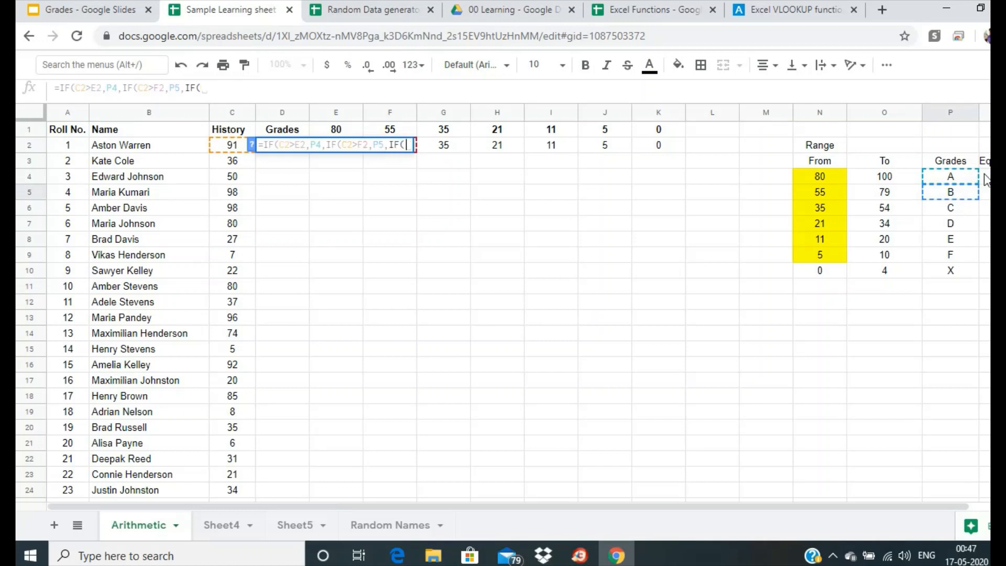
{"action": "left_click", "coordinate": [224, 151]}
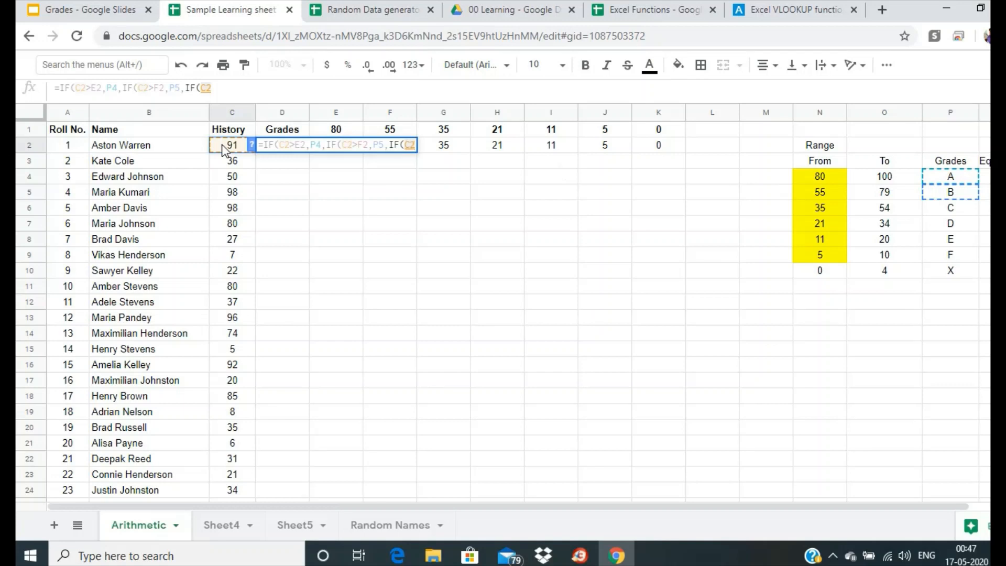
{"action": "type", "text": ">"}
{"action": "left_click", "coordinate": [449, 146]}
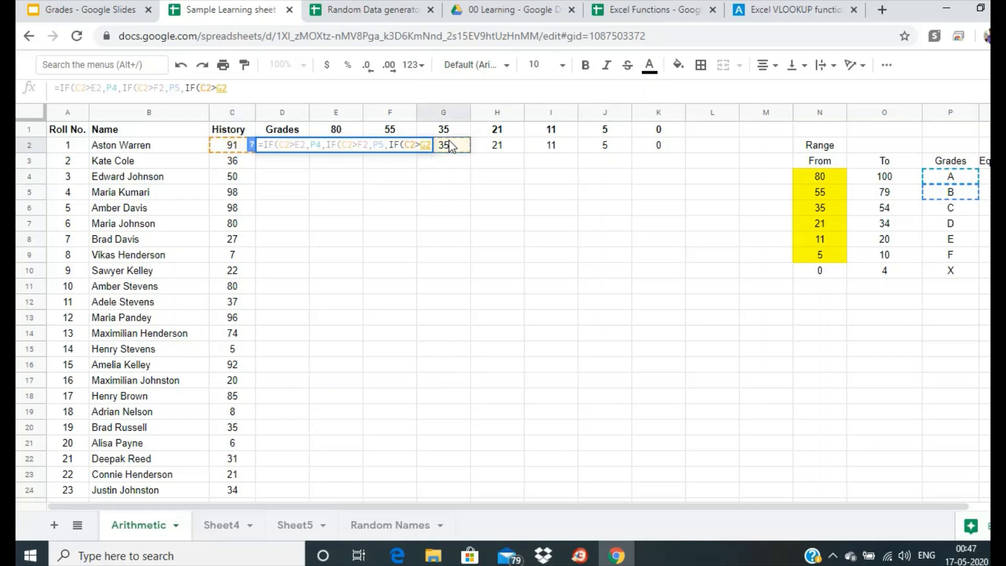
{"action": "type", "text": ","}
{"action": "left_click", "coordinate": [951, 210]}
Step: Add a fourth nested IF to the D2 formula, returning P7 when C2>H2
{"action": "type", "text": ",IF"}
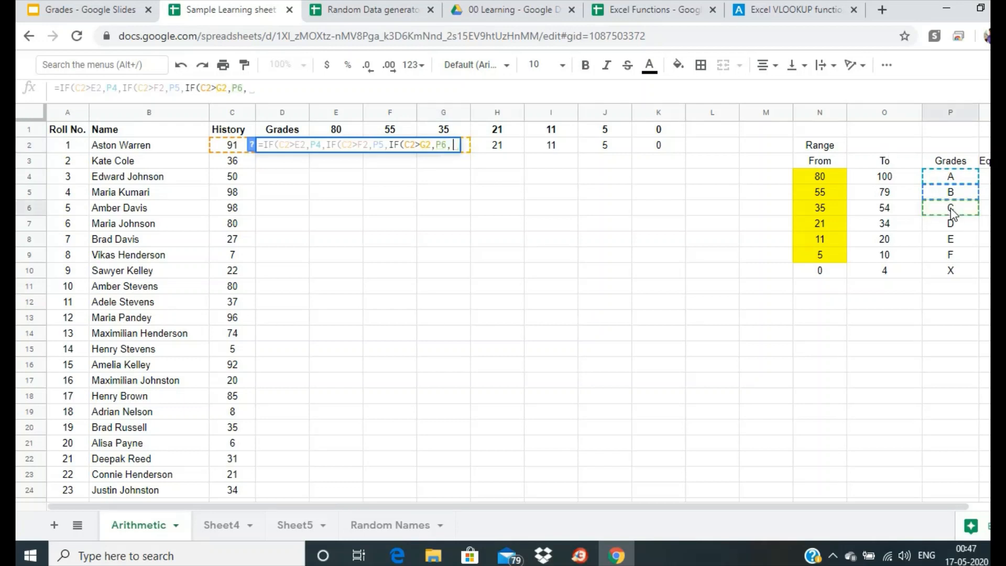
{"action": "type", "text": "("}
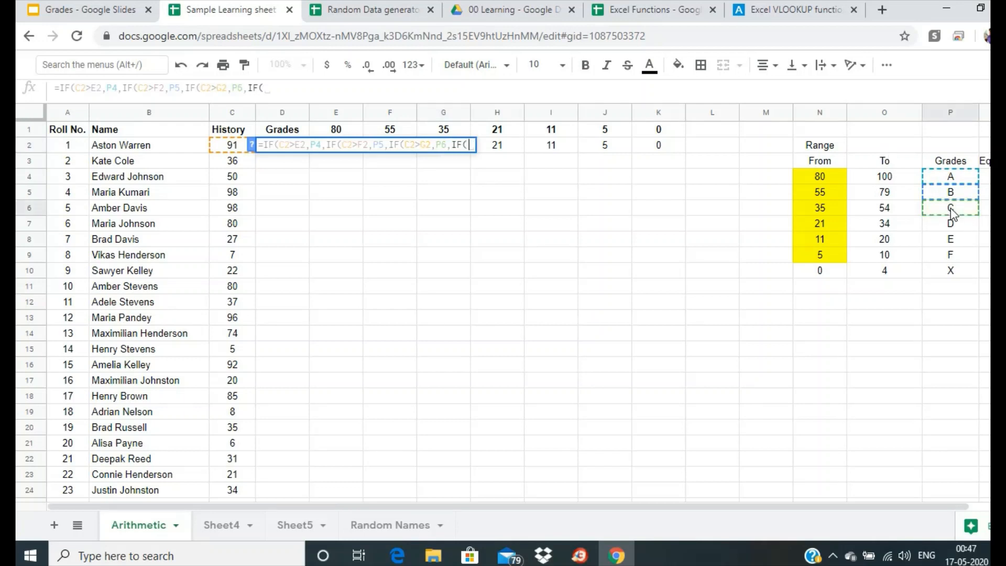
{"action": "left_click", "coordinate": [233, 147]}
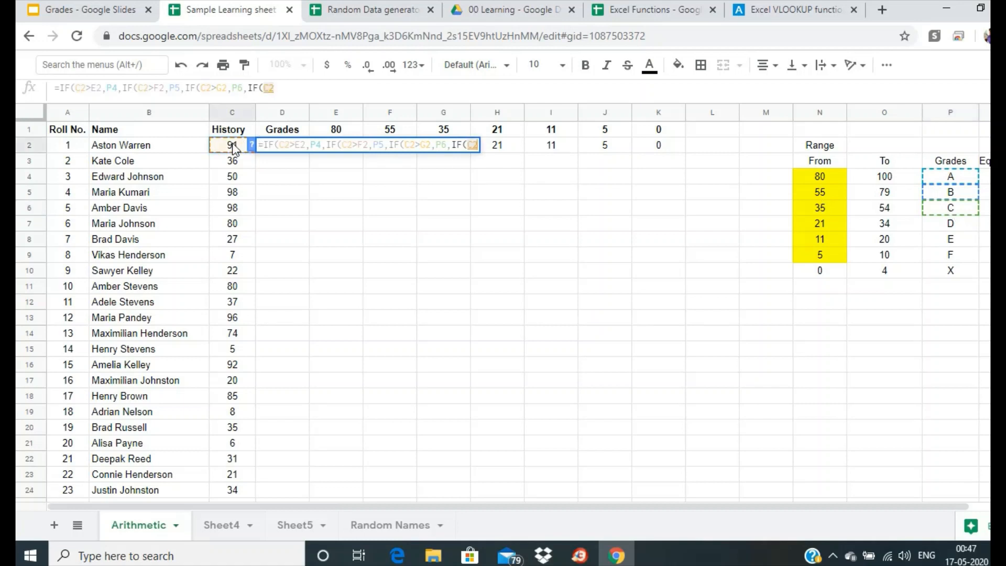
{"action": "type", "text": ">"}
{"action": "left_click", "coordinate": [513, 151]}
{"action": "type", "text": ","}
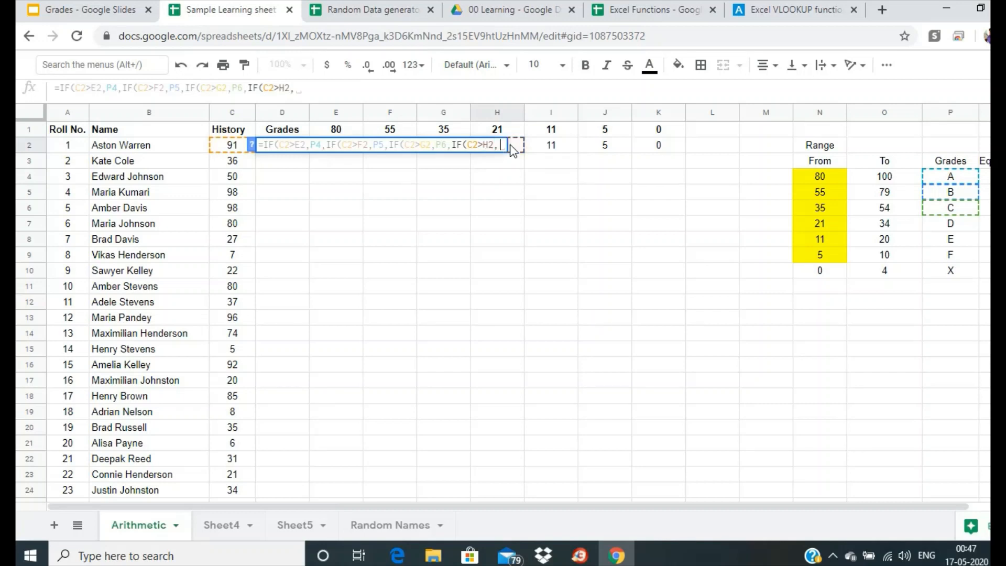
{"action": "left_click", "coordinate": [954, 227]}
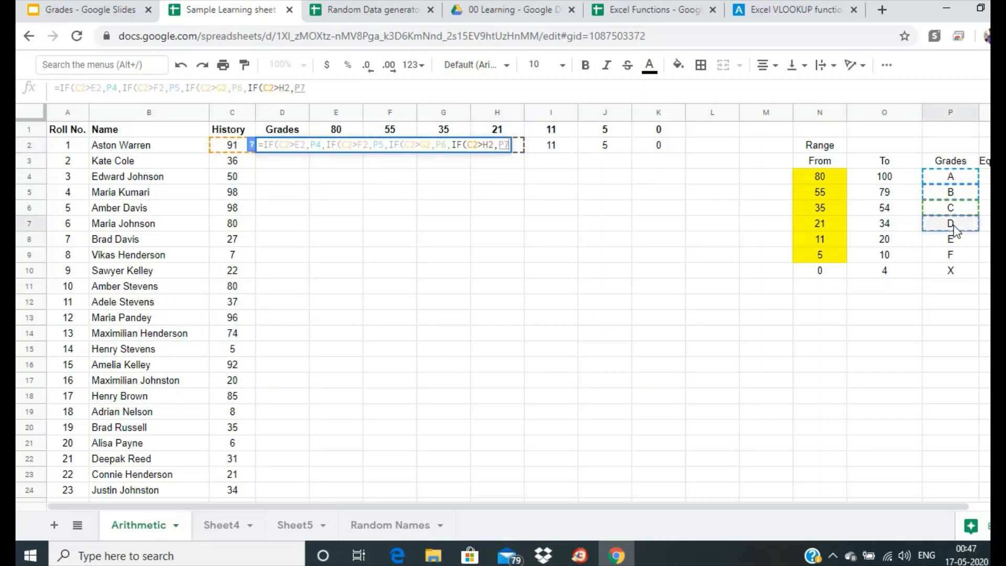
Step: Add a fifth nested IF to the D2 formula, returning P8 when C2>I2
{"action": "left_click", "coordinate": [425, 89]}
{"action": "type", "text": ", IF"}
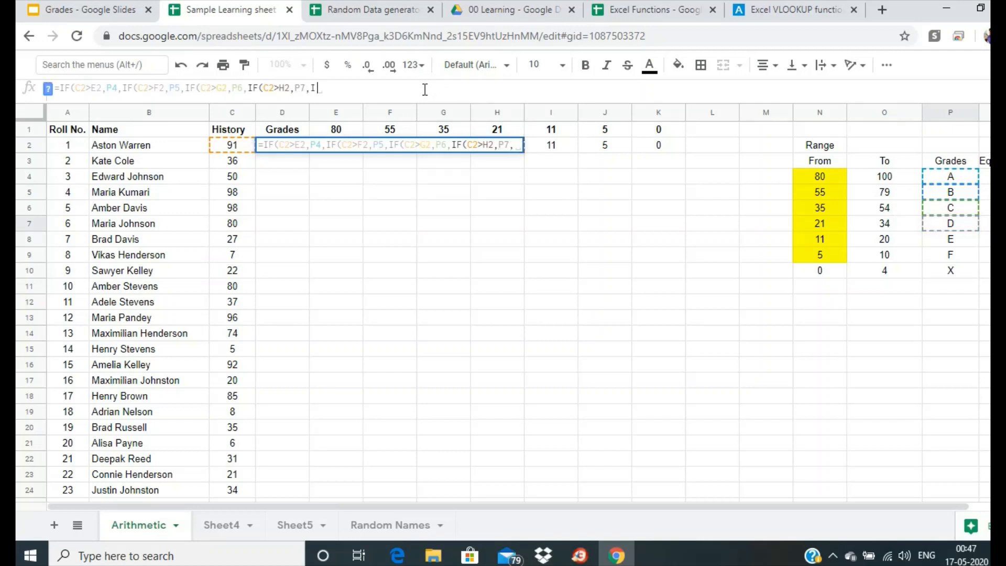
{"action": "type", "text": "("}
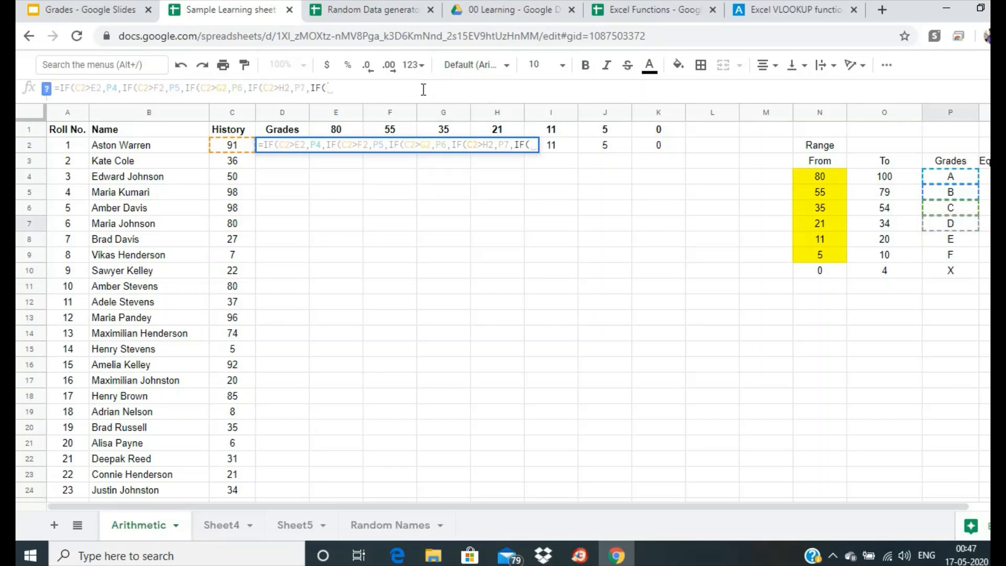
{"action": "left_click", "coordinate": [231, 148]}
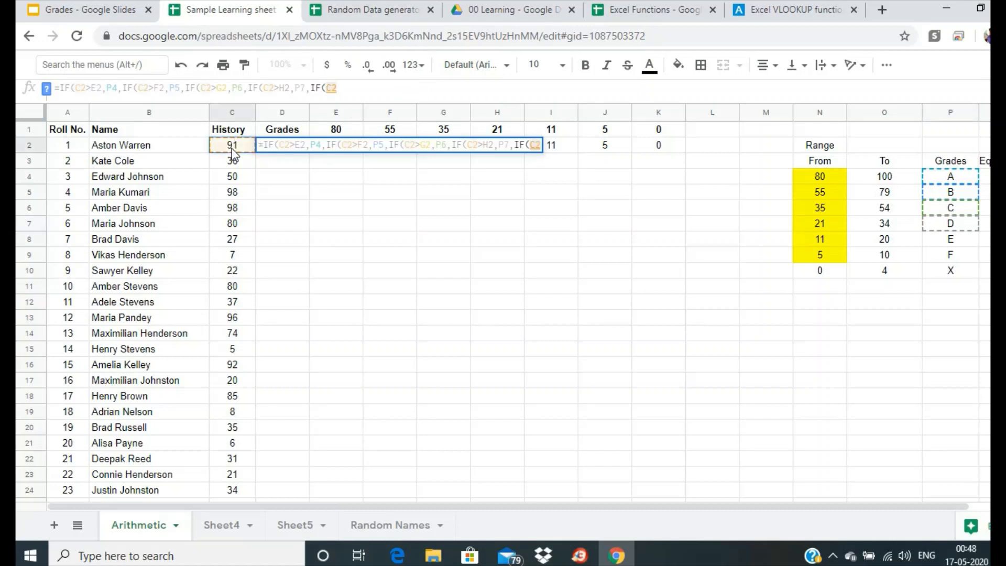
{"action": "type", "text": ">"}
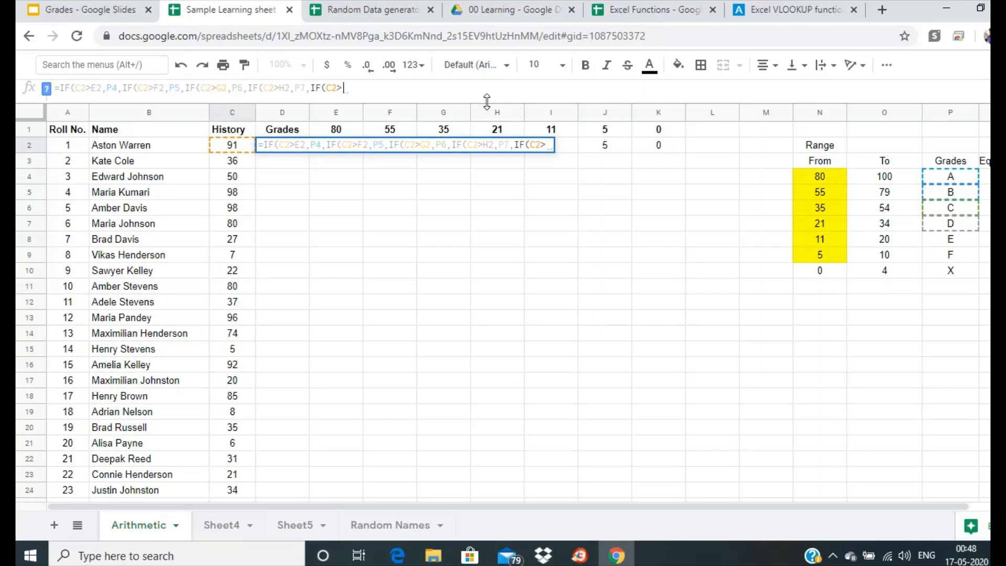
{"action": "left_click", "coordinate": [563, 147]}
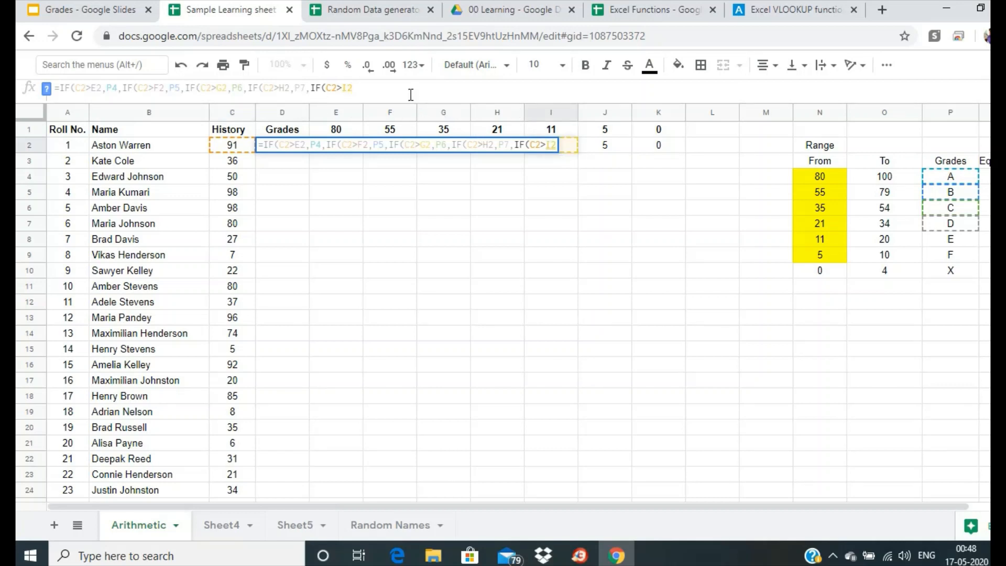
{"action": "type", "text": ","}
{"action": "left_click", "coordinate": [942, 239]}
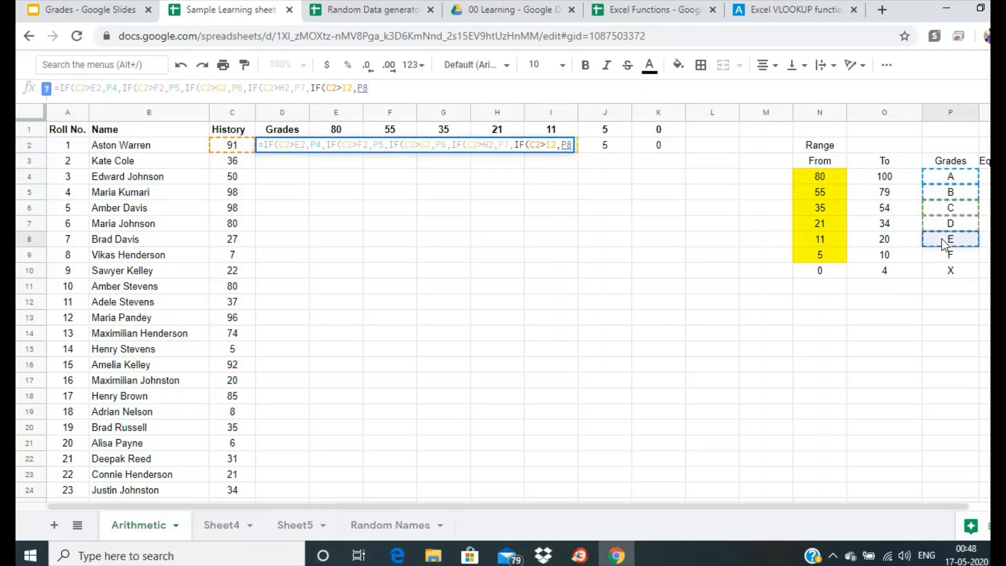
Step: Add a sixth nested IF to the D2 formula, returning P9 when C2>J2
{"action": "type", "text": ",IF"}
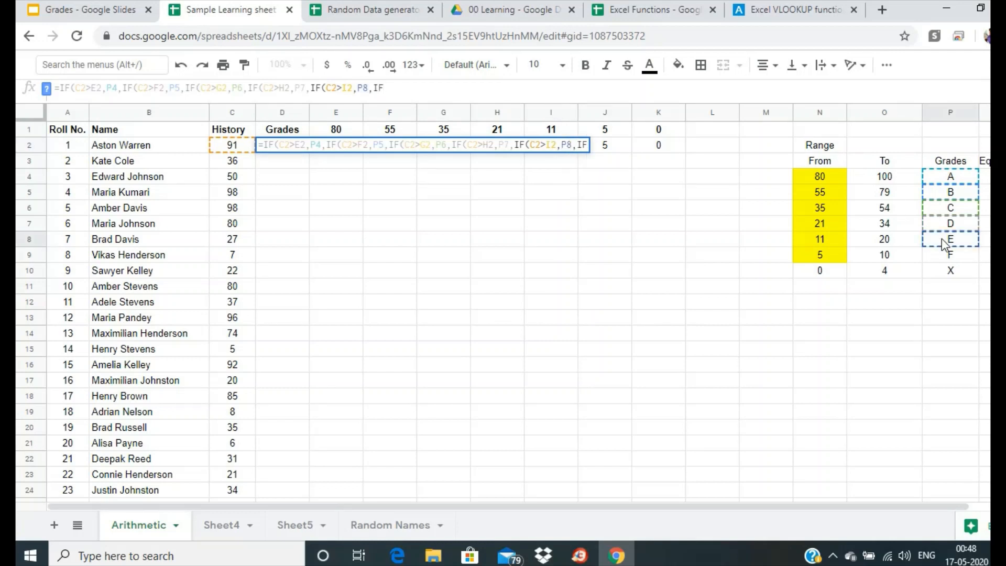
{"action": "type", "text": "("}
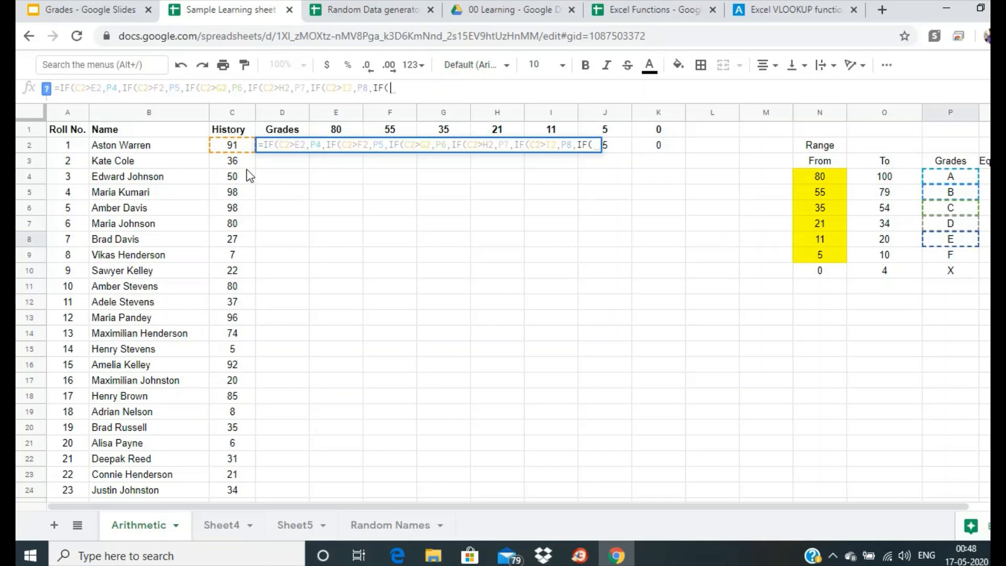
{"action": "left_click", "coordinate": [231, 147]}
{"action": "type", "text": ">"}
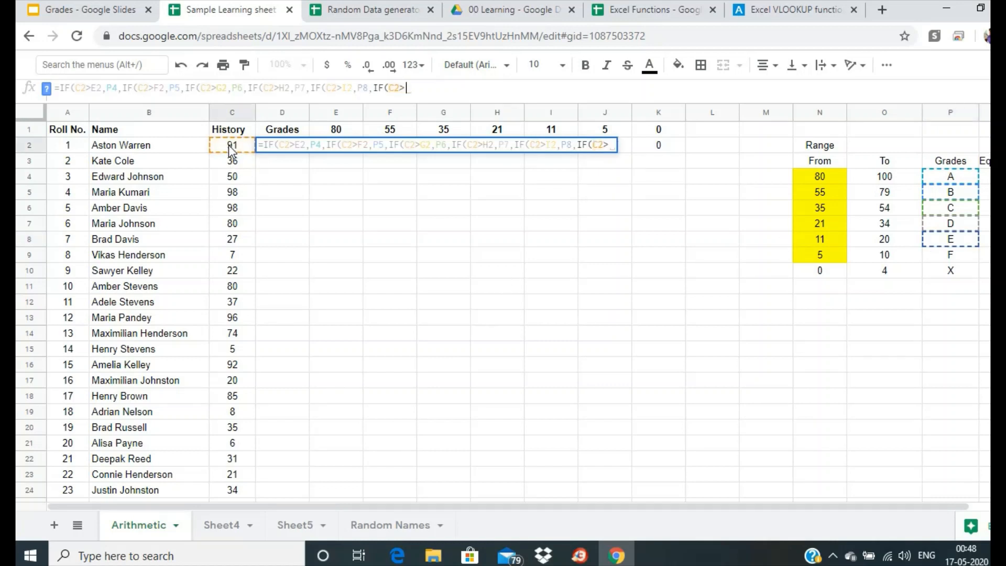
{"action": "left_click", "coordinate": [629, 147]}
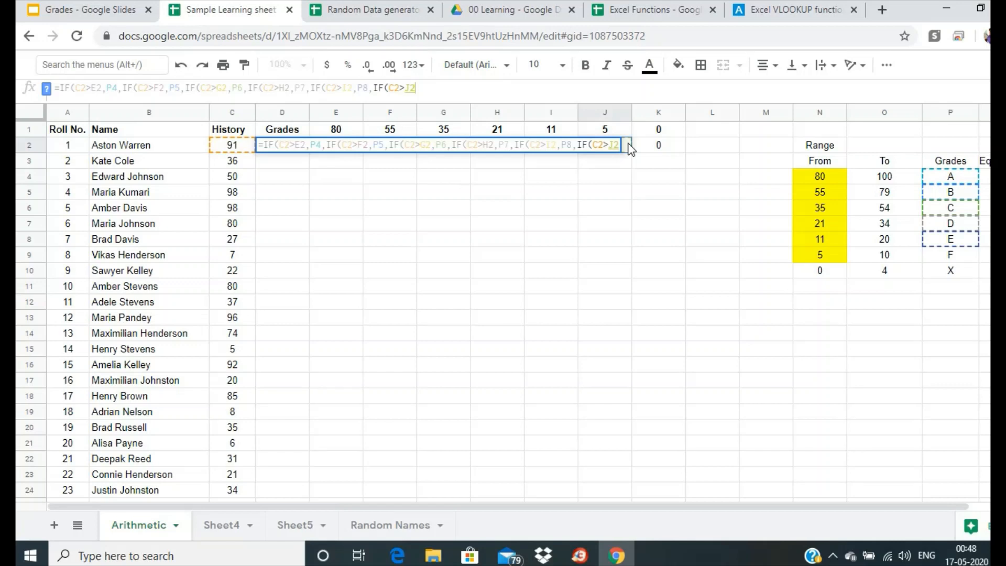
{"action": "type", "text": ","}
{"action": "left_click", "coordinate": [948, 257]}
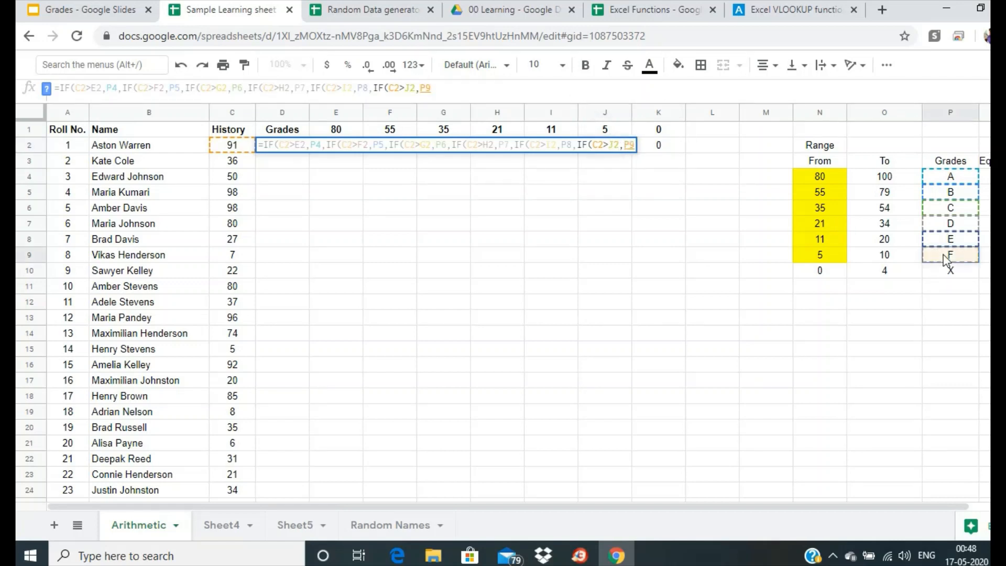
Step: Finish the D2 formula with P10 as the final fallback grade, close all six IF brackets and enter it
{"action": "type", "text": ","}
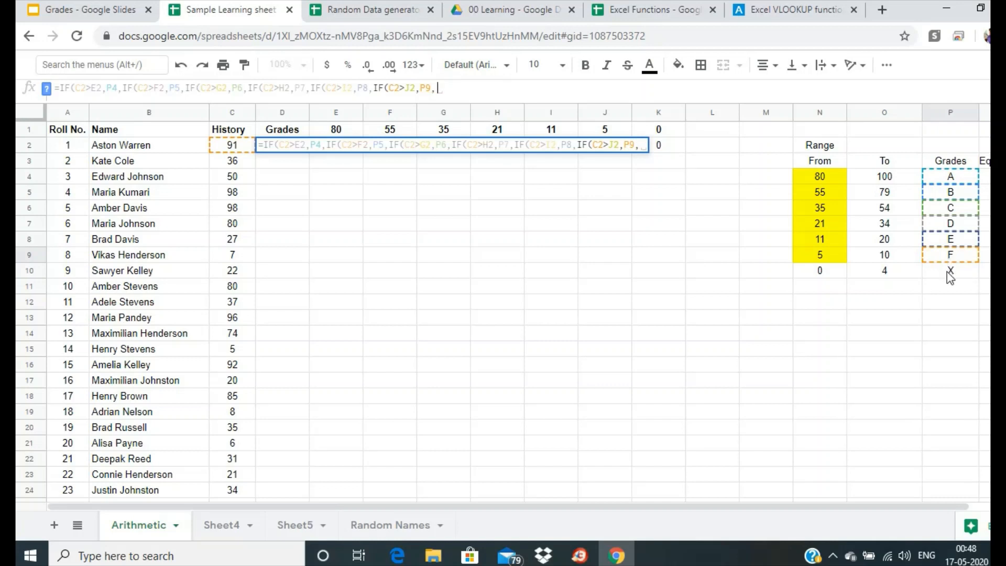
{"action": "left_click", "coordinate": [949, 271]}
{"action": "type", "text": ")"}
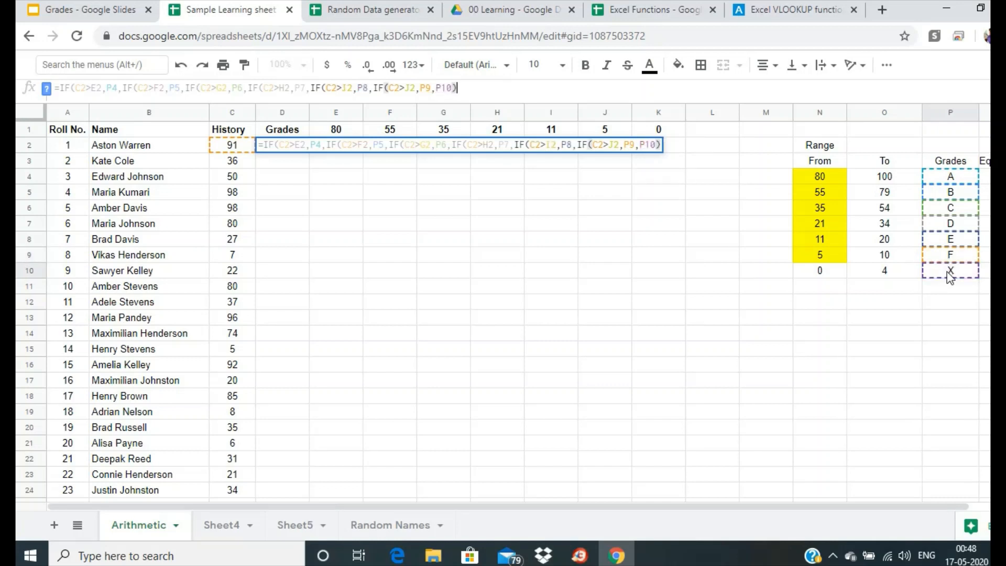
{"action": "type", "text": "))))"}
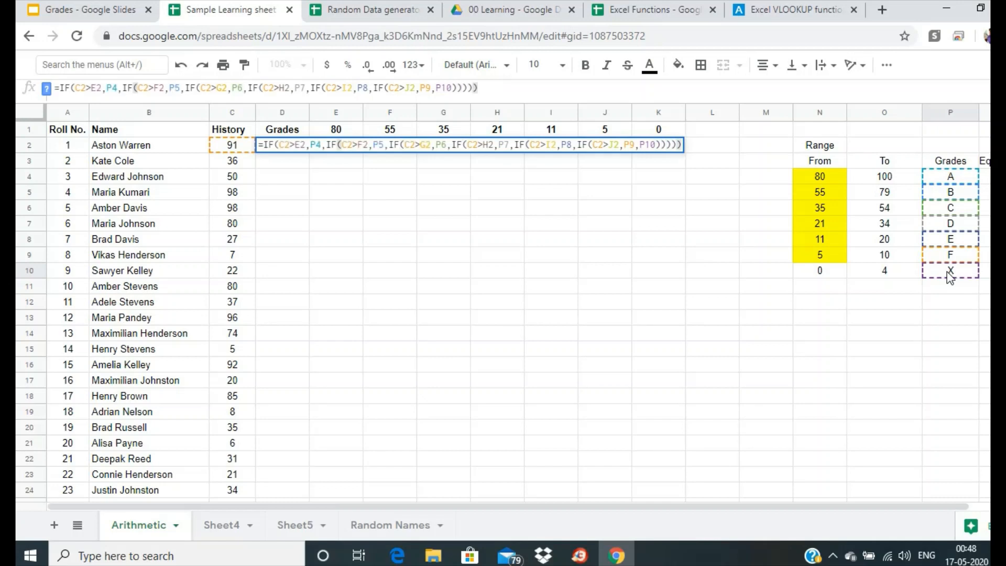
{"action": "type", "text": ")"}
{"action": "key", "text": "Return"}
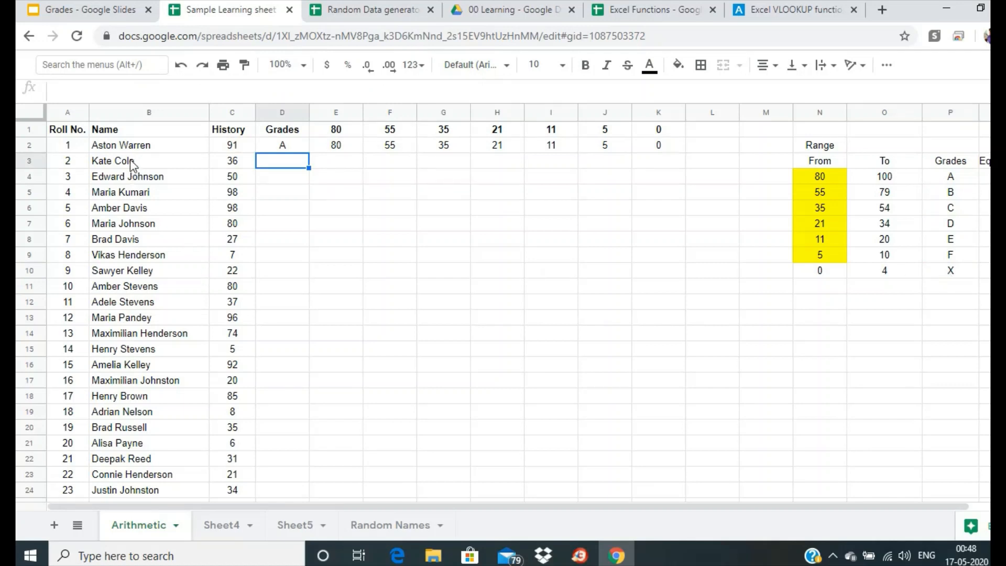
Step: Copy the grade formula from D2 into D3:D7
{"action": "left_click", "coordinate": [287, 147]}
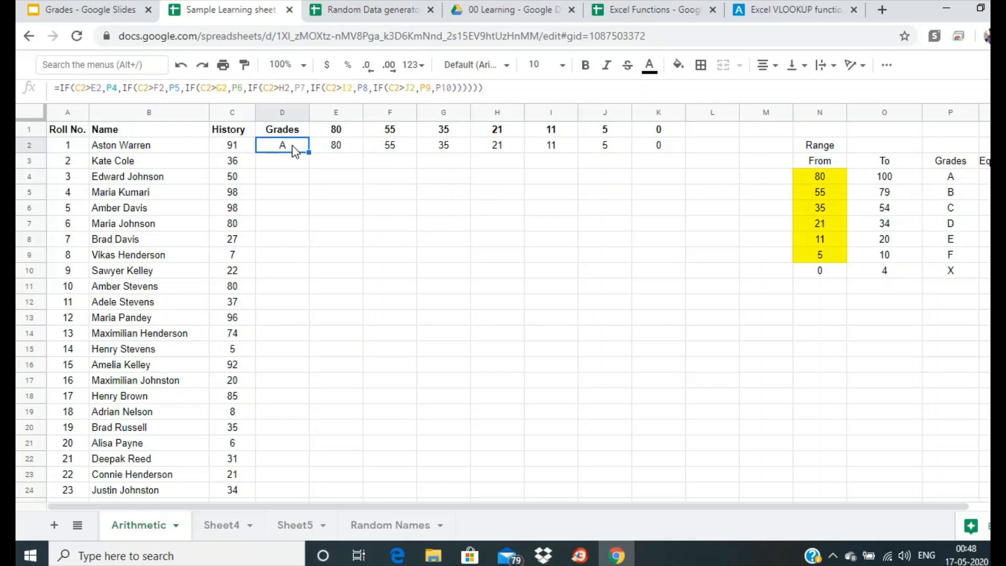
{"action": "key", "text": "ctrl+c"}
{"action": "left_click_drag", "start_coordinate": [288, 159], "coordinate": [290, 225]}
{"action": "key", "text": "ctrl+v"}
Step: Copy the threshold formulas from E2:K2 into rows 3 to 7 of columns E to K
{"action": "left_click_drag", "start_coordinate": [336, 146], "coordinate": [645, 153]}
{"action": "key", "text": "ctrl+c"}
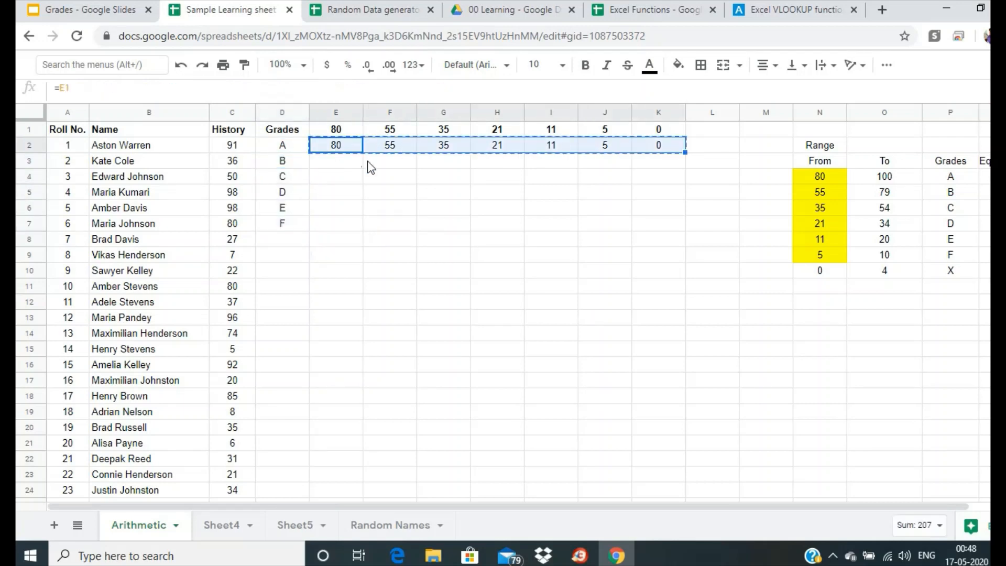
{"action": "left_click_drag", "start_coordinate": [340, 160], "coordinate": [340, 225]}
{"action": "key", "text": "ctrl+v"}
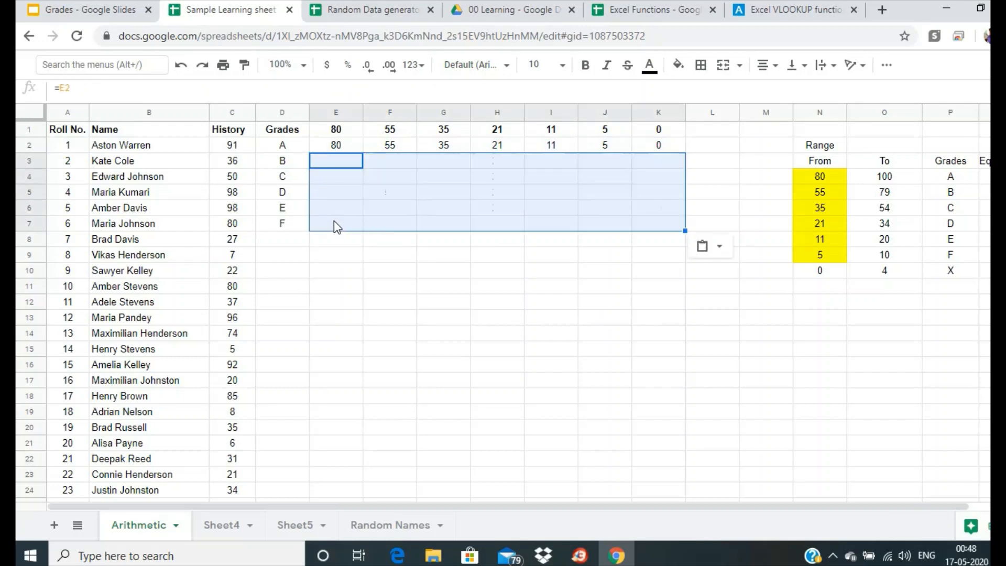
{"action": "left_click", "coordinate": [377, 275]}
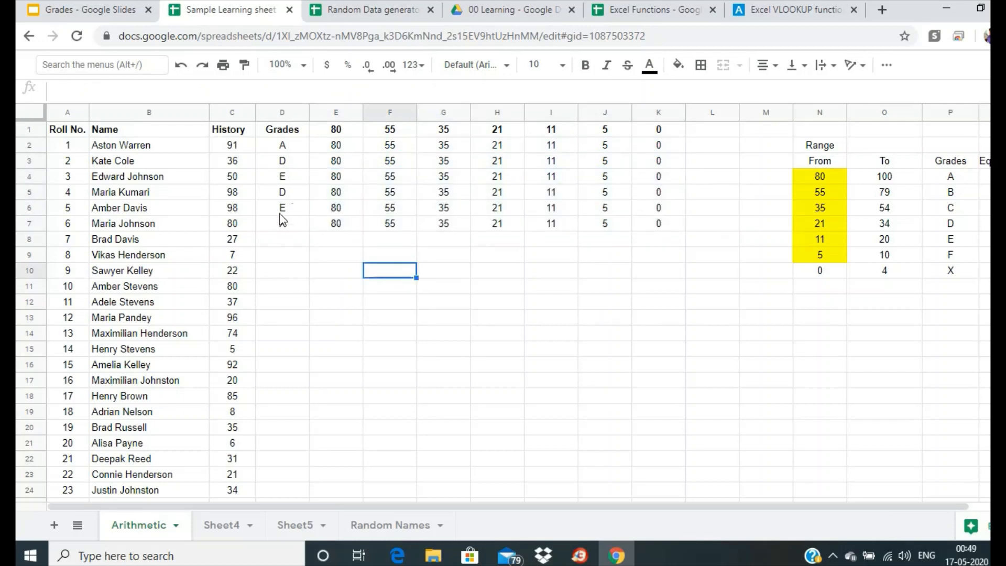
Step: Compare the grade formulas in D2 and D3, and make the P4 and P5 references in D2 absolute as $P$4 and $P$5
{"action": "left_click", "coordinate": [290, 147]}
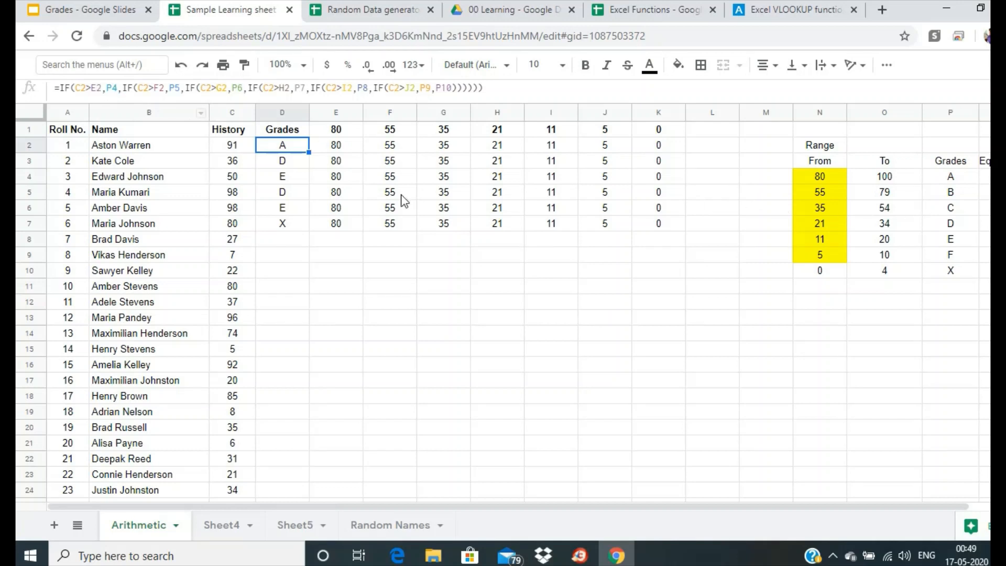
{"action": "left_click", "coordinate": [290, 164]}
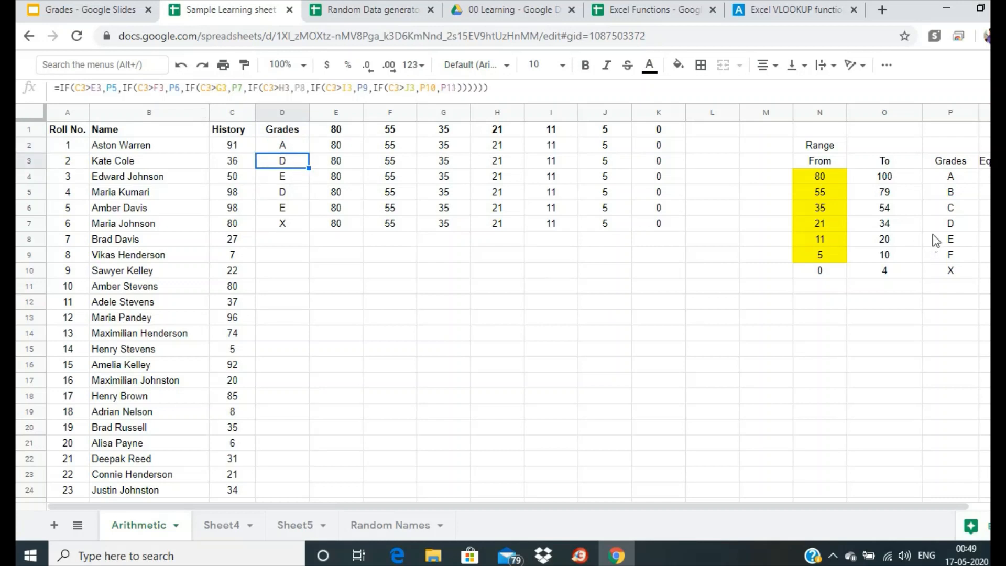
{"action": "left_click", "coordinate": [288, 146]}
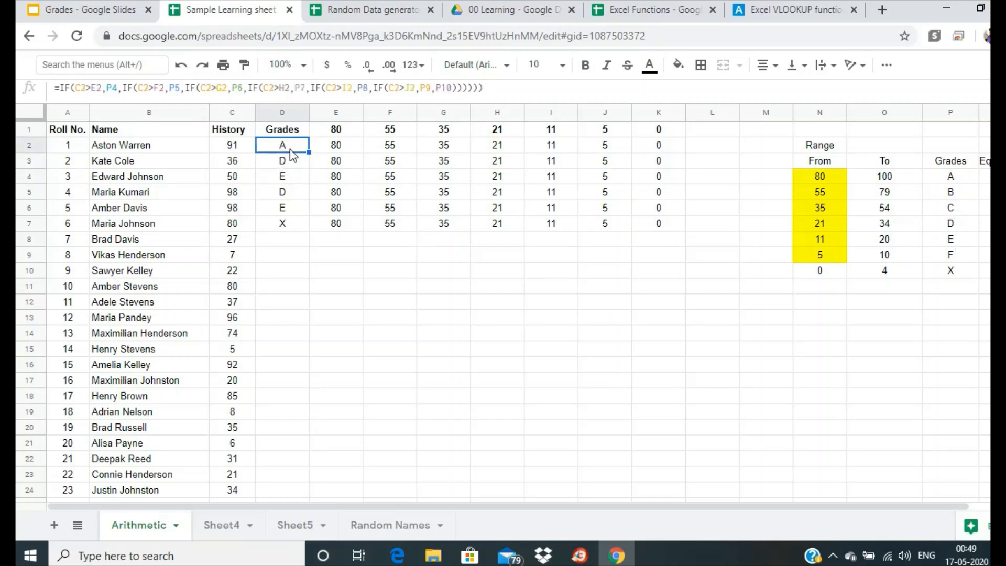
{"action": "left_click", "coordinate": [109, 88]}
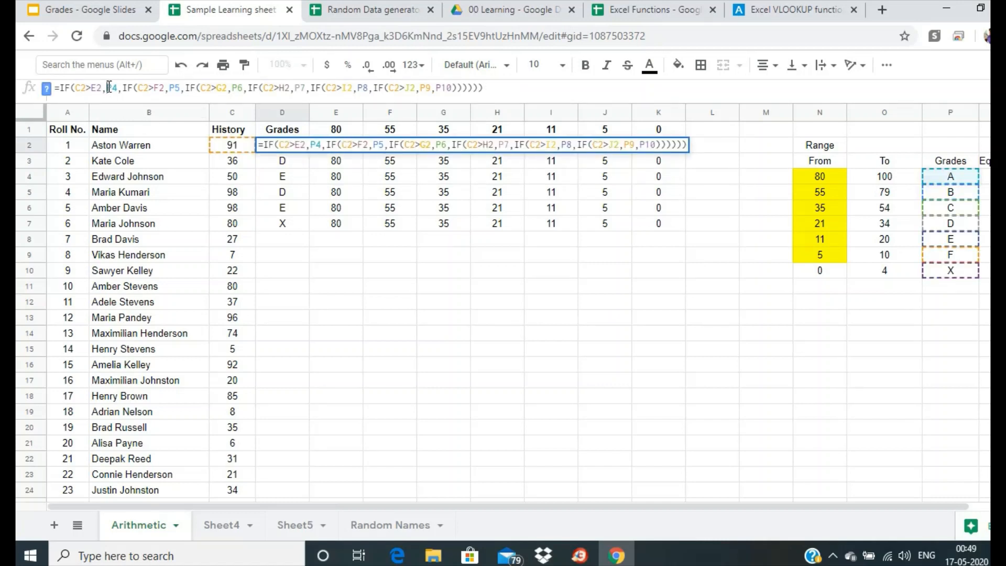
{"action": "type", "text": "$"}
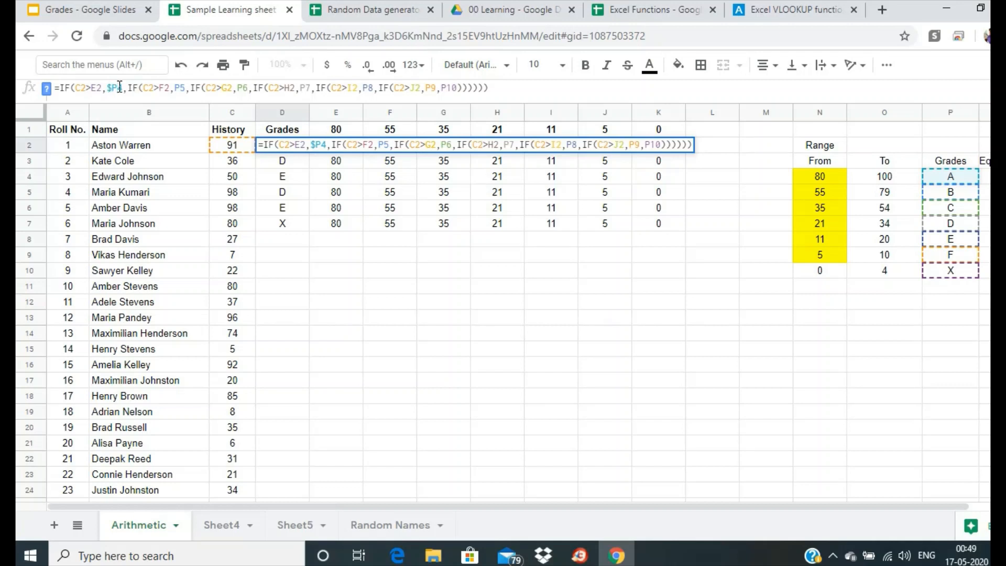
{"action": "left_click", "coordinate": [120, 87]}
{"action": "type", "text": "$"}
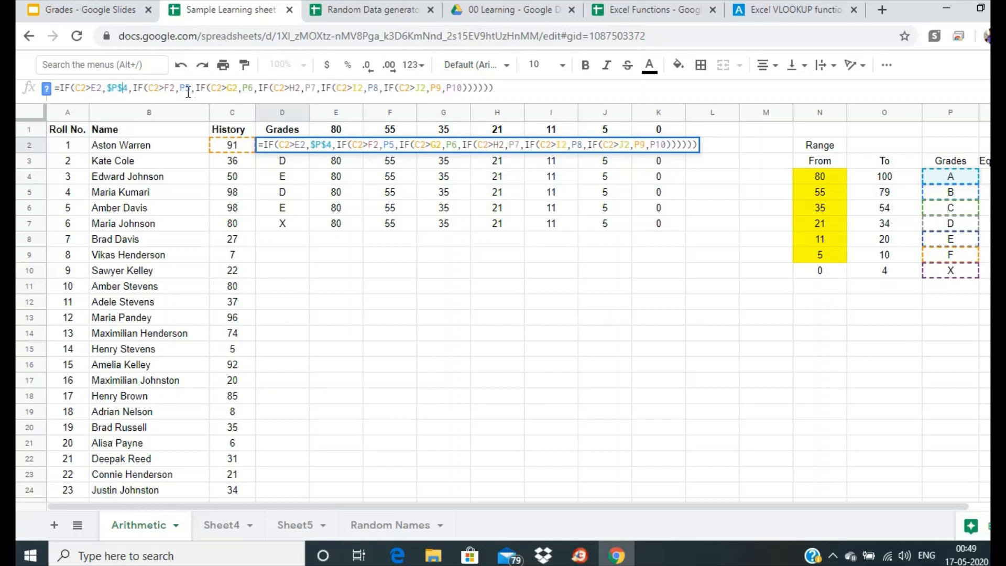
{"action": "left_click", "coordinate": [182, 88]}
{"action": "type", "text": "$"}
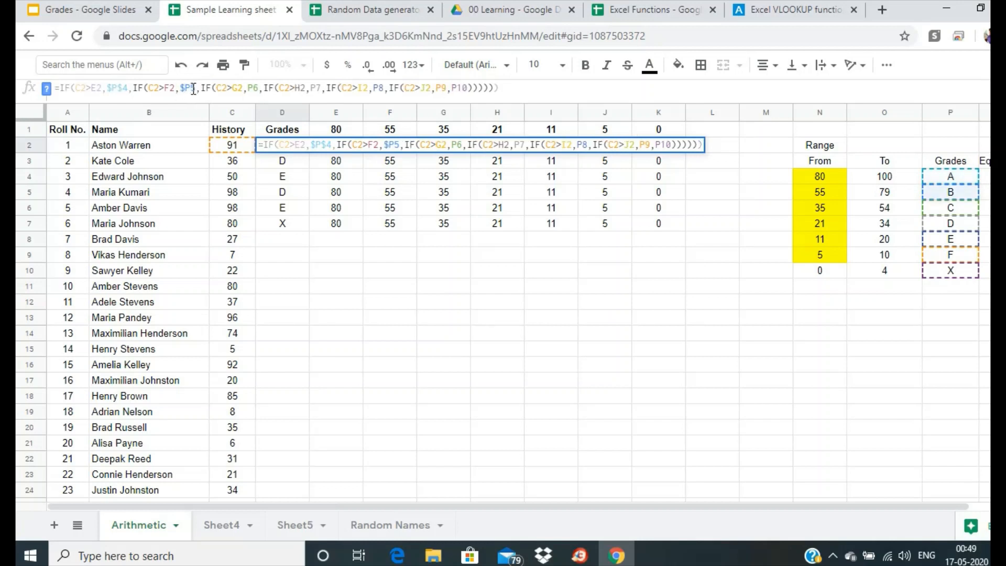
{"action": "left_click", "coordinate": [193, 88]}
{"action": "type", "text": "$"}
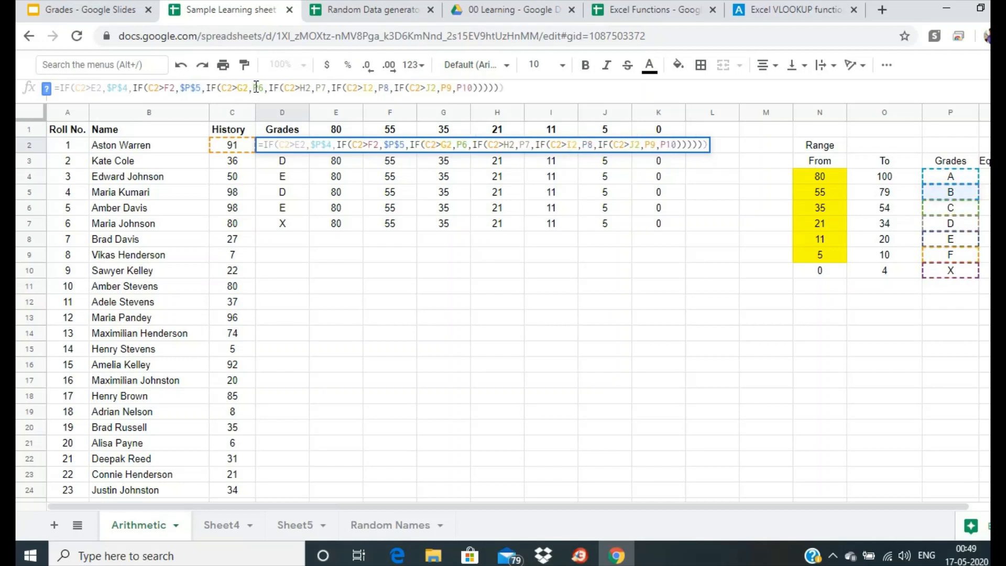
Step: Make the P6 and P7 grade references in the D2 formula absolute as $P$6 and $P$7
{"action": "left_click", "coordinate": [255, 88]}
{"action": "type", "text": "$"}
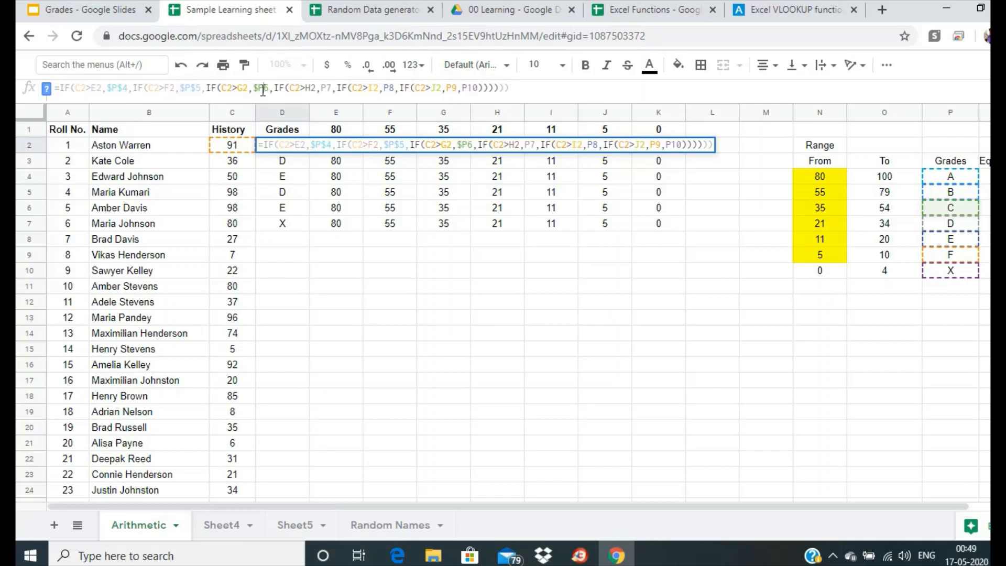
{"action": "left_click", "coordinate": [265, 89]}
{"action": "type", "text": "$"}
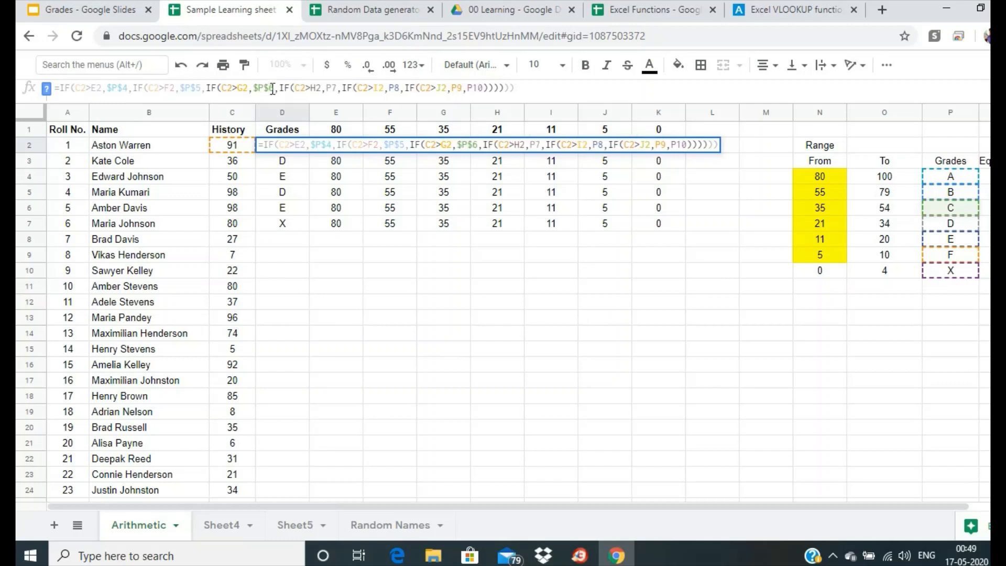
{"action": "left_click", "coordinate": [328, 87]}
{"action": "type", "text": "$"}
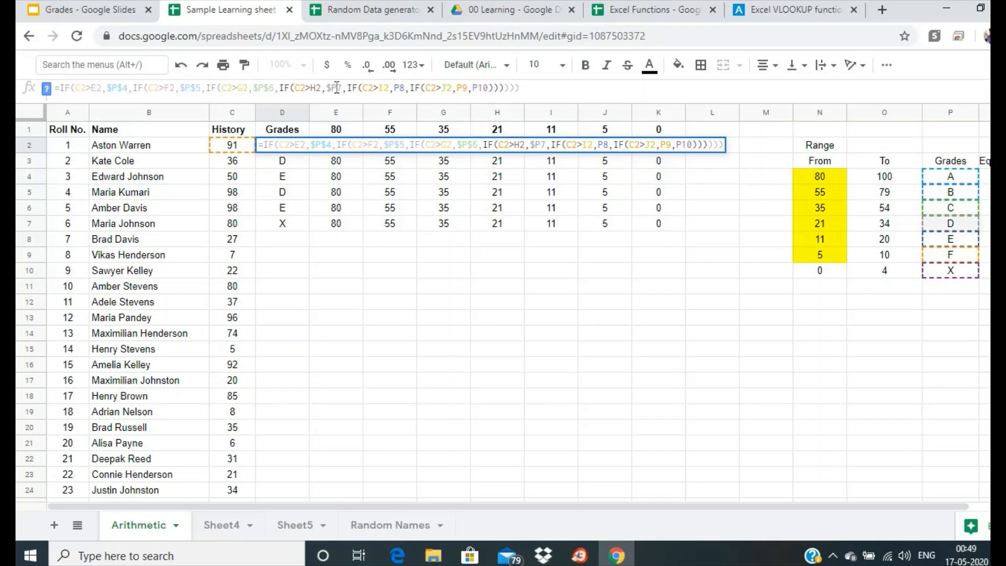
{"action": "left_click", "coordinate": [337, 87]}
{"action": "type", "text": "$"}
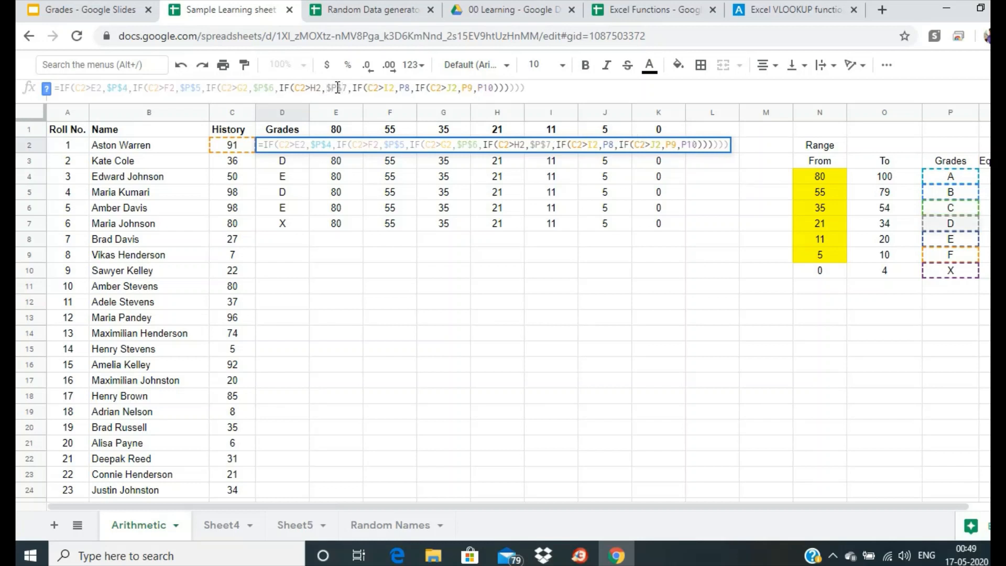
Step: Try making the I2 and J2 threshold references in the D2 formula absolute as $I$2 and $J$2
{"action": "left_click", "coordinate": [384, 88]}
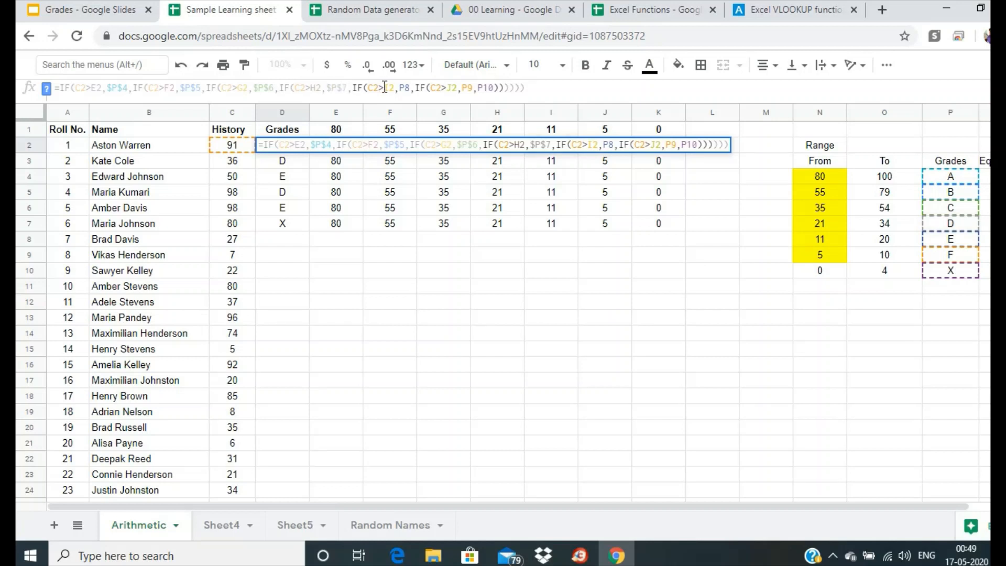
{"action": "type", "text": "$"}
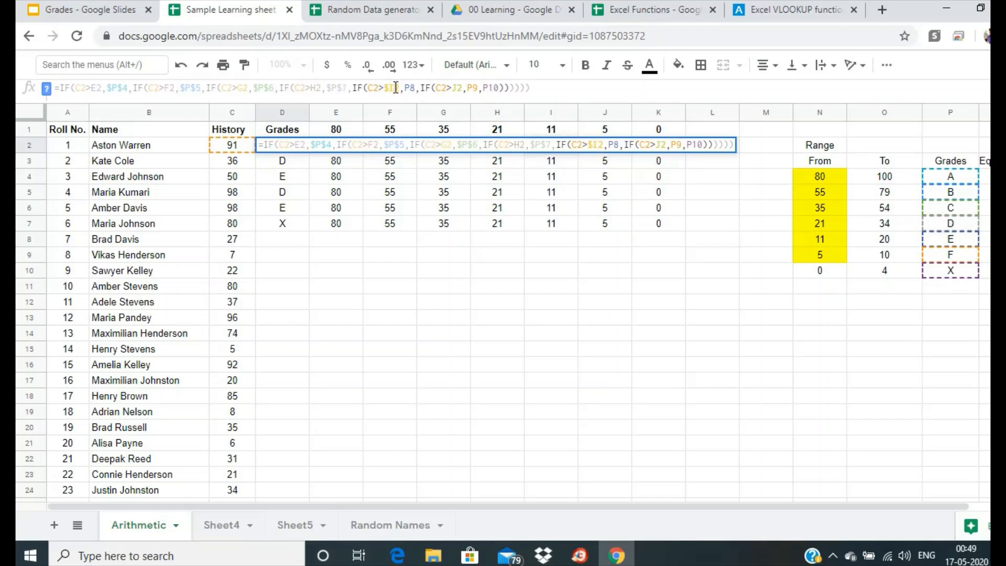
{"action": "left_click", "coordinate": [396, 88]}
{"action": "type", "text": "$"}
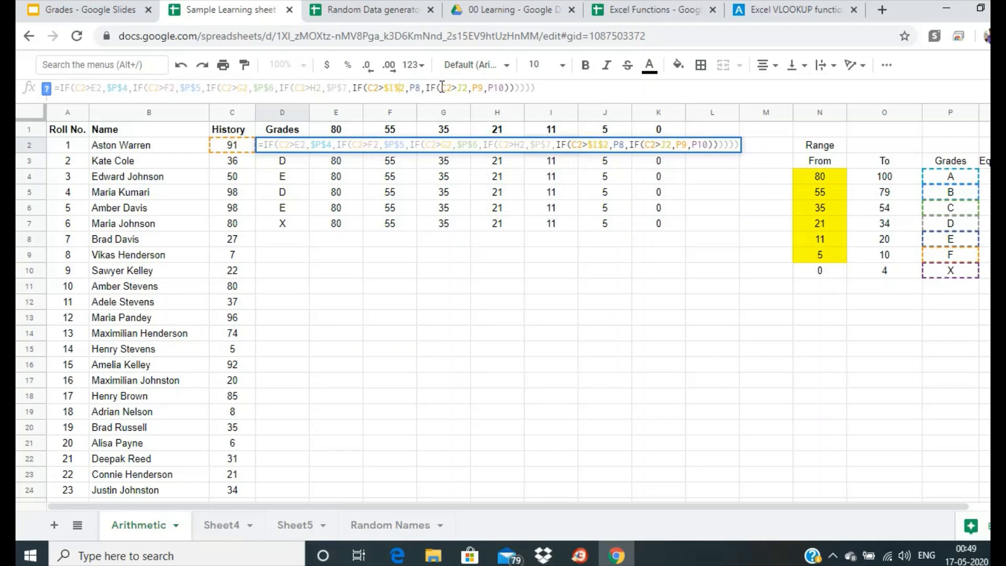
{"action": "left_click", "coordinate": [460, 88]}
{"action": "type", "text": "$"}
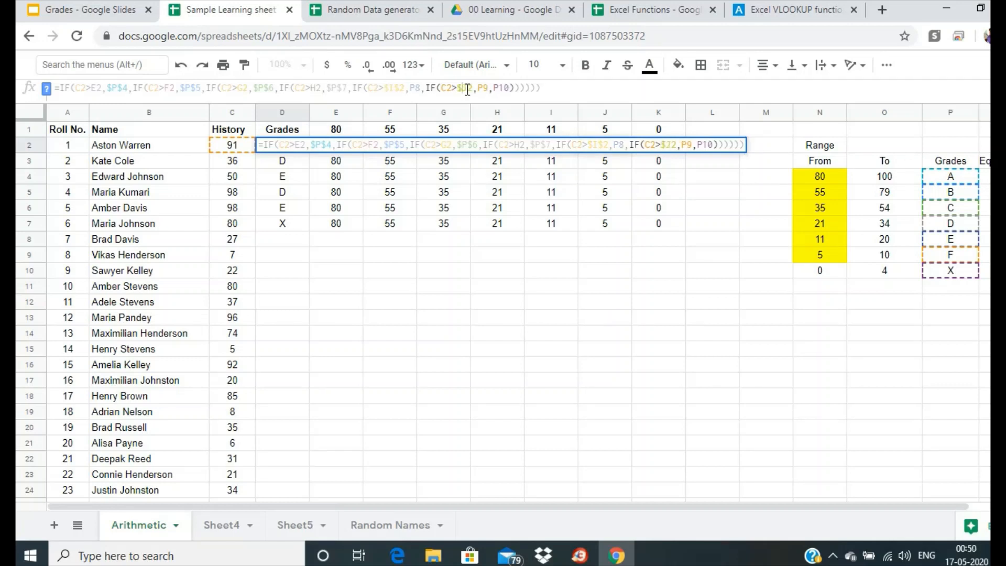
{"action": "left_click", "coordinate": [471, 88]}
{"action": "type", "text": "$"}
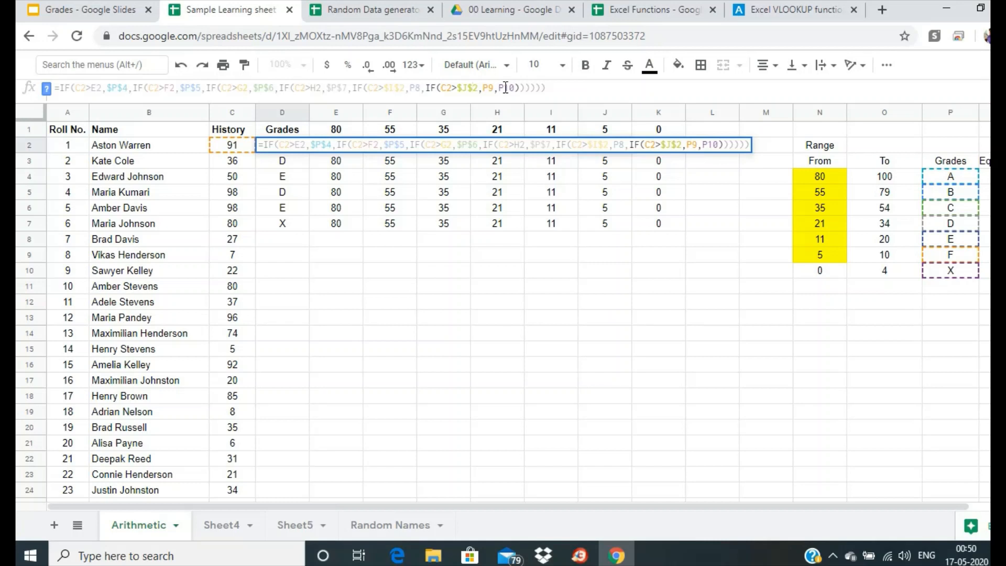
Step: Make the remaining grade references in the D2 formula absolute as $P$9, $P$10 and $P$8
{"action": "left_click", "coordinate": [482, 88]}
{"action": "type", "text": "$"}
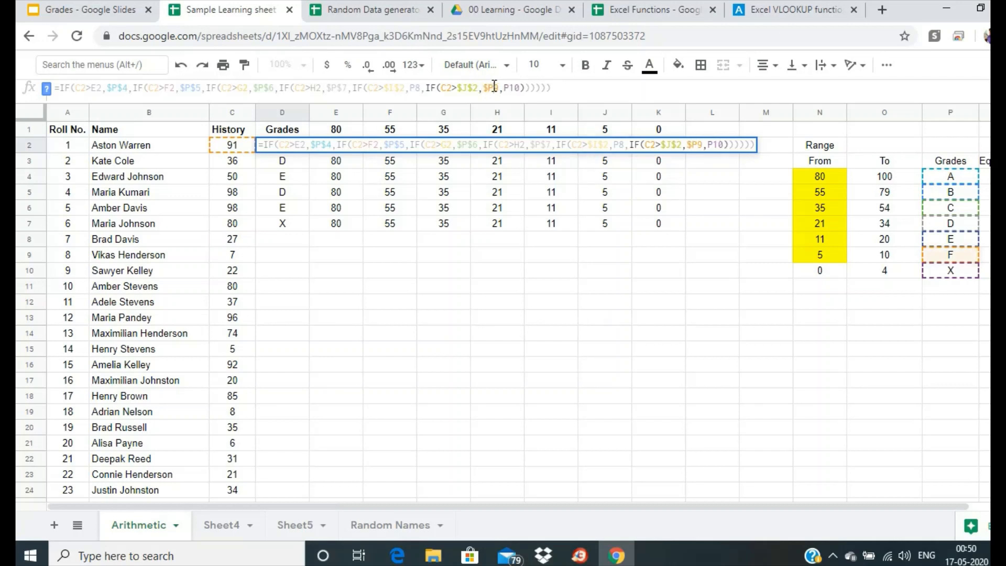
{"action": "left_click", "coordinate": [494, 87]}
{"action": "type", "text": "$"}
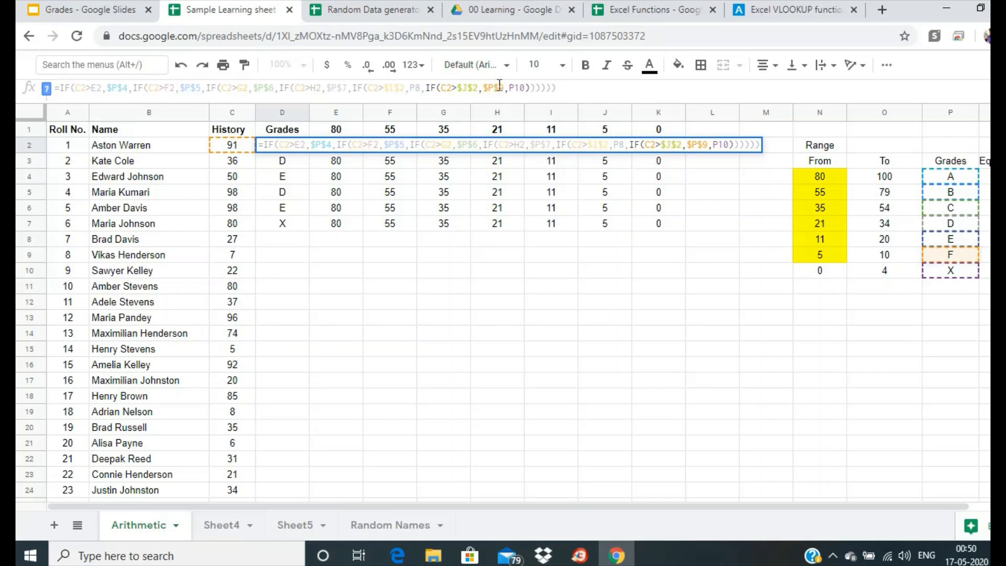
{"action": "left_click", "coordinate": [508, 87]}
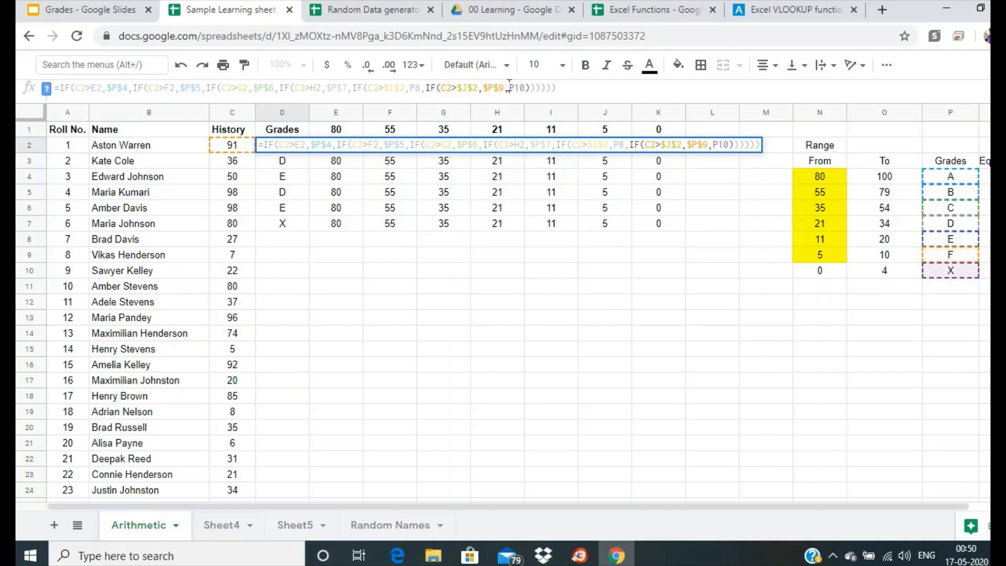
{"action": "type", "text": "$"}
{"action": "left_click", "coordinate": [521, 88]}
{"action": "type", "text": "$P$"}
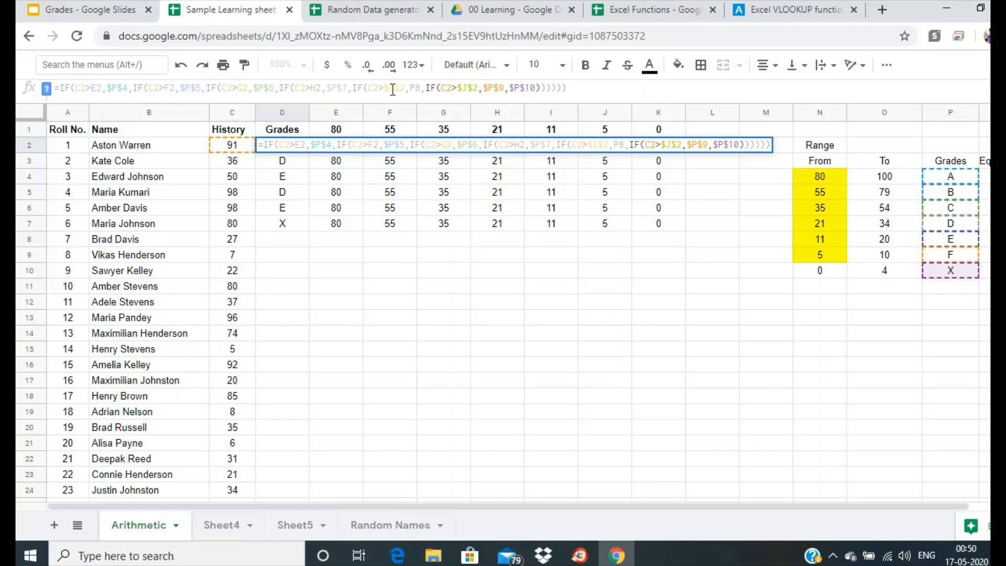
{"action": "left_click", "coordinate": [410, 89]}
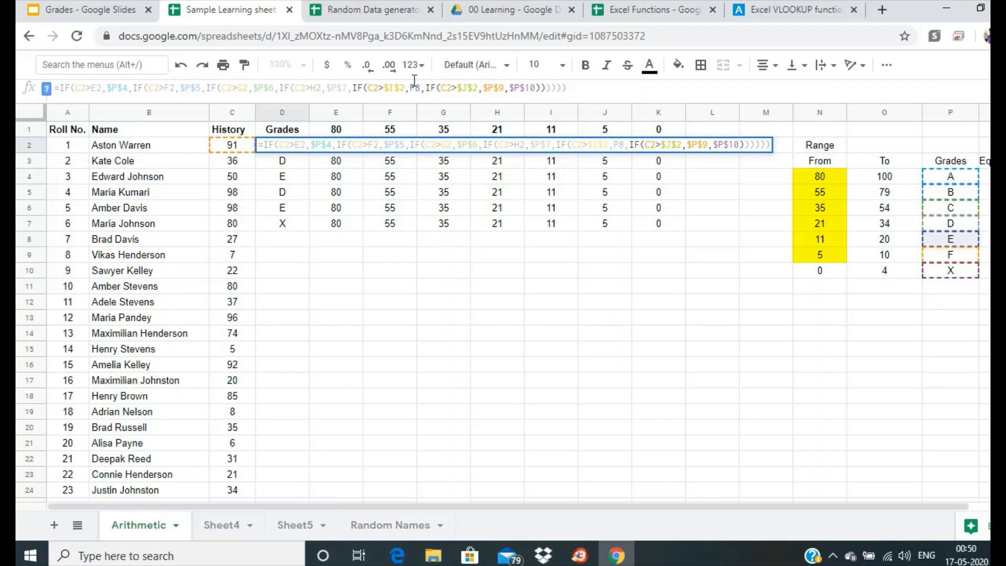
{"action": "type", "text": "$"}
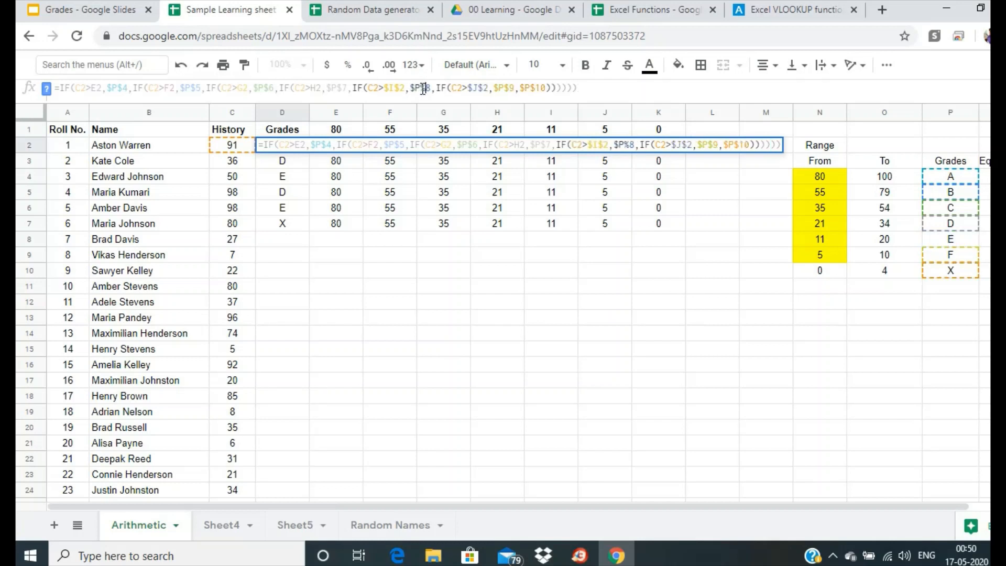
{"action": "left_click", "coordinate": [422, 88]}
{"action": "type", "text": "$"}
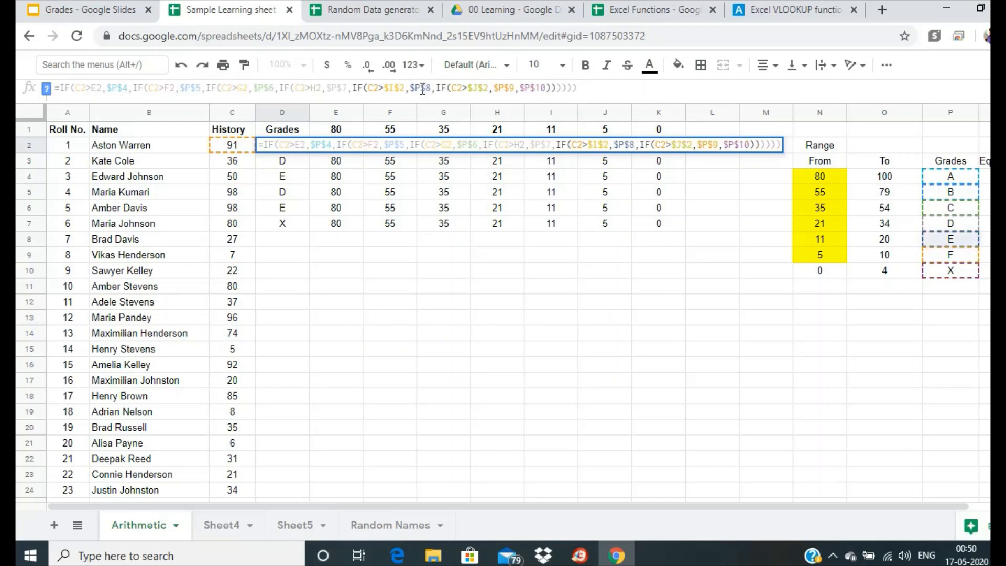
Step: Restore the threshold references in the D2 formula to relative I2 and J2, and enter the formula
{"action": "left_click", "coordinate": [397, 87]}
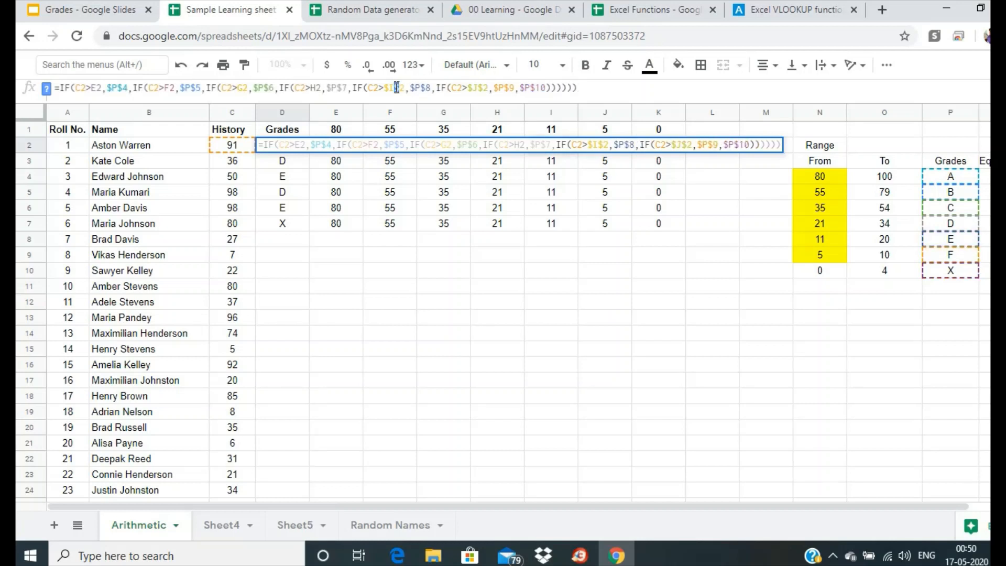
{"action": "key", "text": "Delete"}
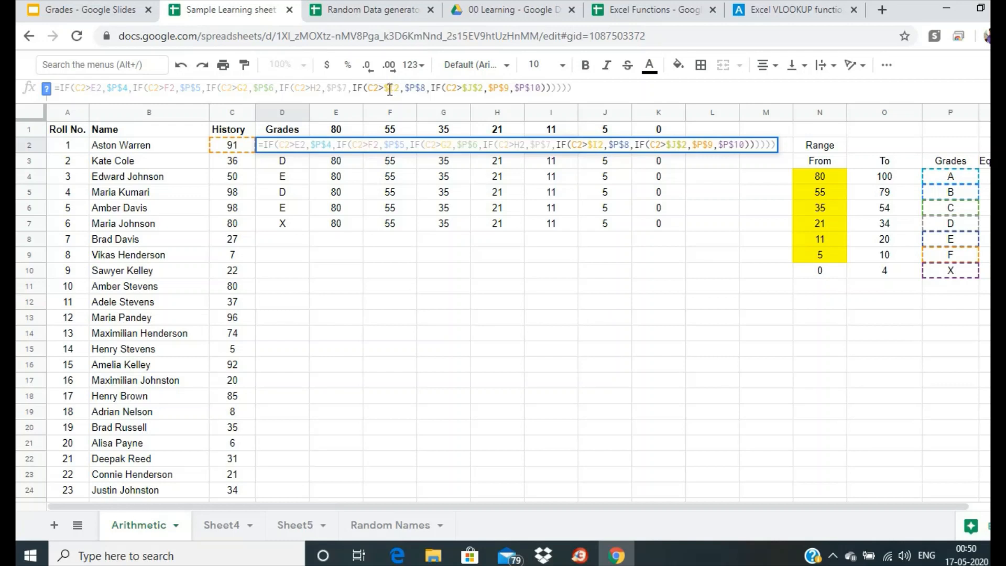
{"action": "left_click", "coordinate": [388, 88]}
{"action": "key", "text": "BackSpace"}
{"action": "key", "text": "BackSpace"}
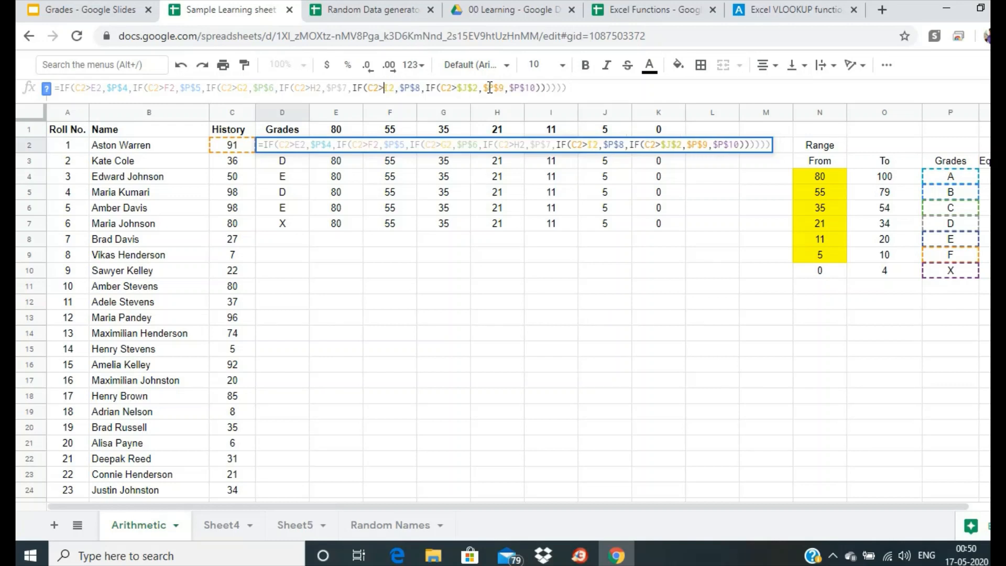
{"action": "left_click_drag", "start_coordinate": [464, 89], "coordinate": [459, 89]}
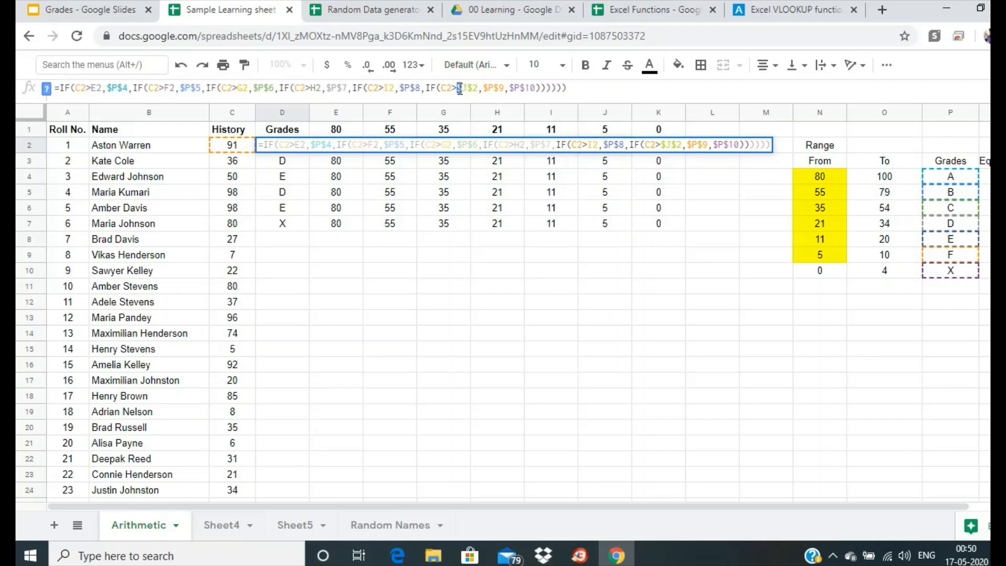
{"action": "key", "text": "BackSpace"}
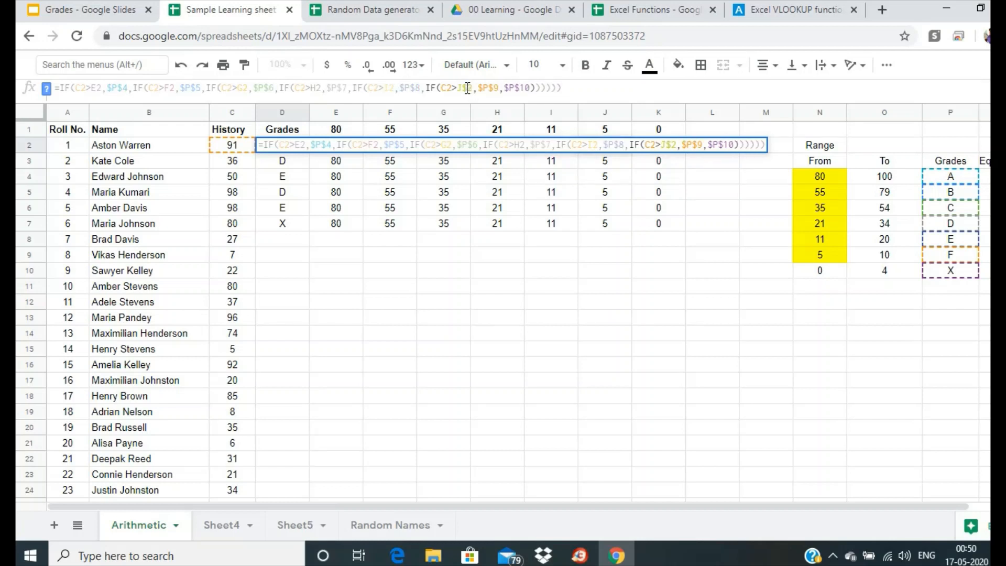
{"action": "left_click_drag", "start_coordinate": [468, 89], "coordinate": [464, 89]}
{"action": "key", "text": "BackSpace"}
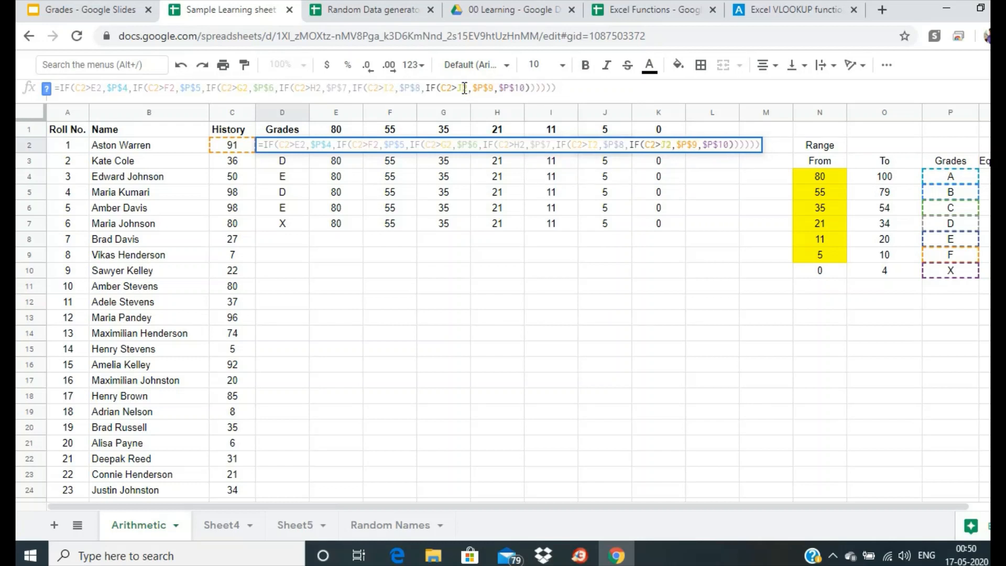
{"action": "left_click", "coordinate": [607, 85]}
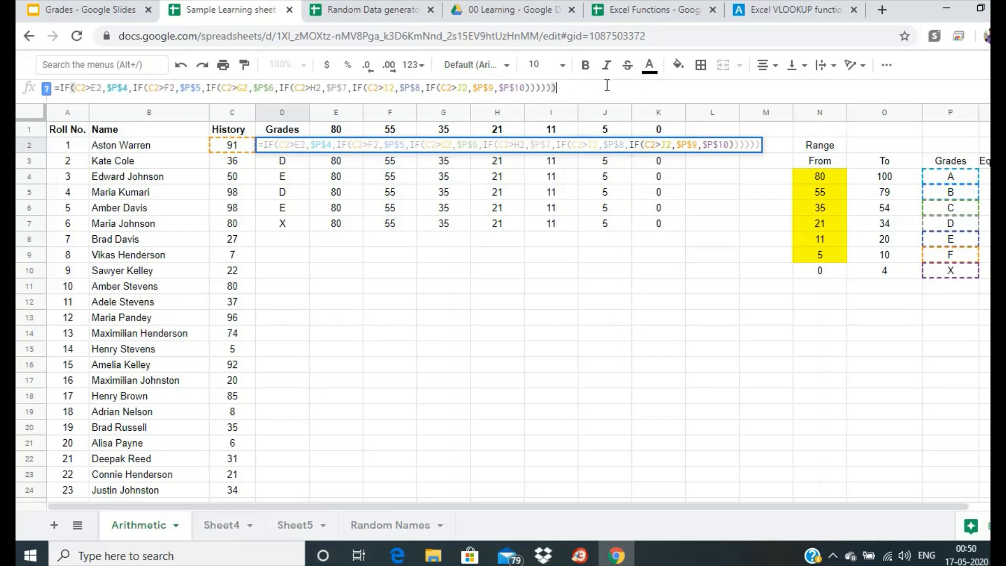
{"action": "key", "text": "Return"}
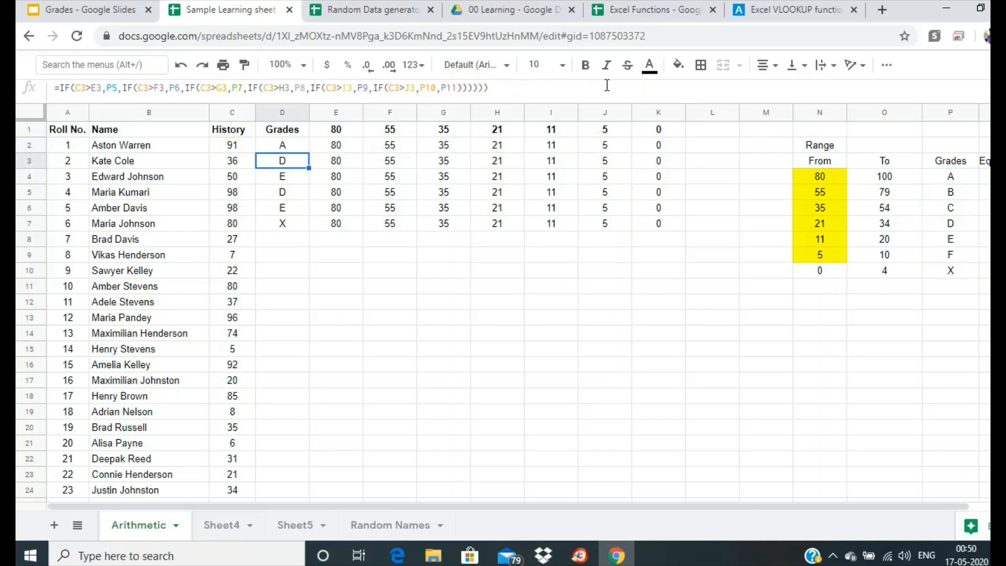
Step: Copy the grade and threshold formulas from D2:K2 into rows 3 to 51 of columns D to K
{"action": "left_click_drag", "start_coordinate": [283, 145], "coordinate": [668, 154]}
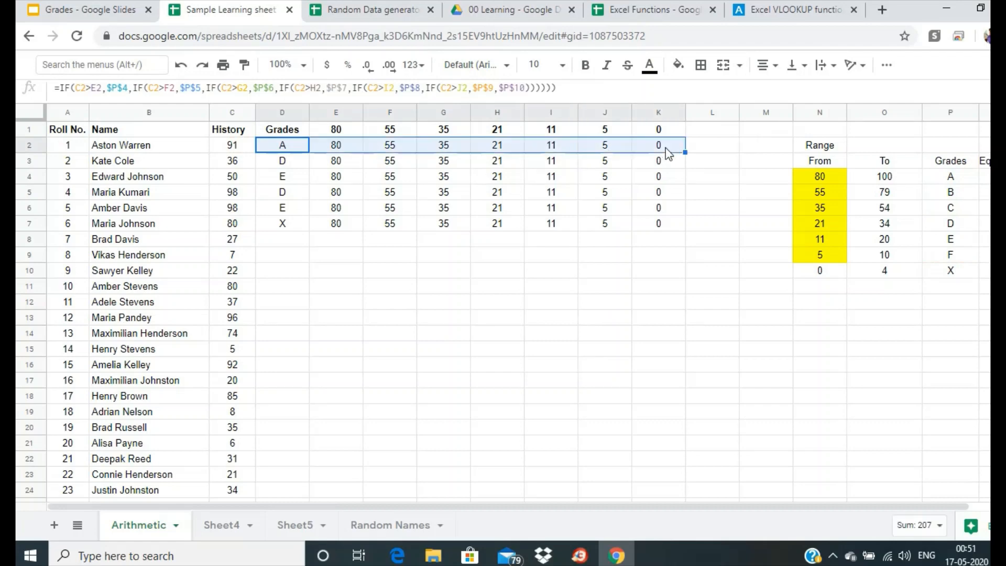
{"action": "left_click_drag", "start_coordinate": [296, 164], "coordinate": [269, 162]}
{"action": "key", "text": "ctrl+v"}
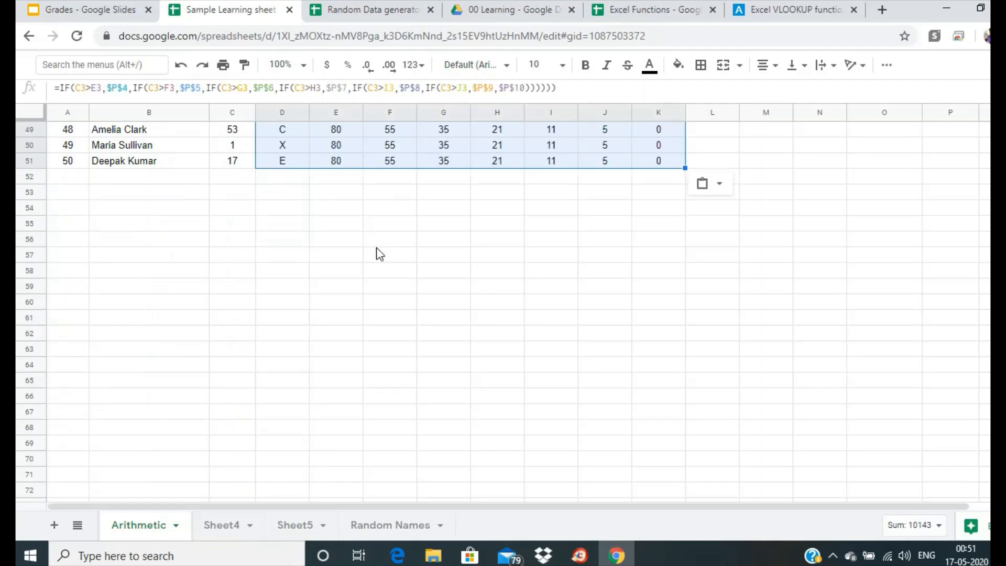
{"action": "scroll", "coordinate": [376, 247], "scroll_direction": "up", "scroll_amount": 15}
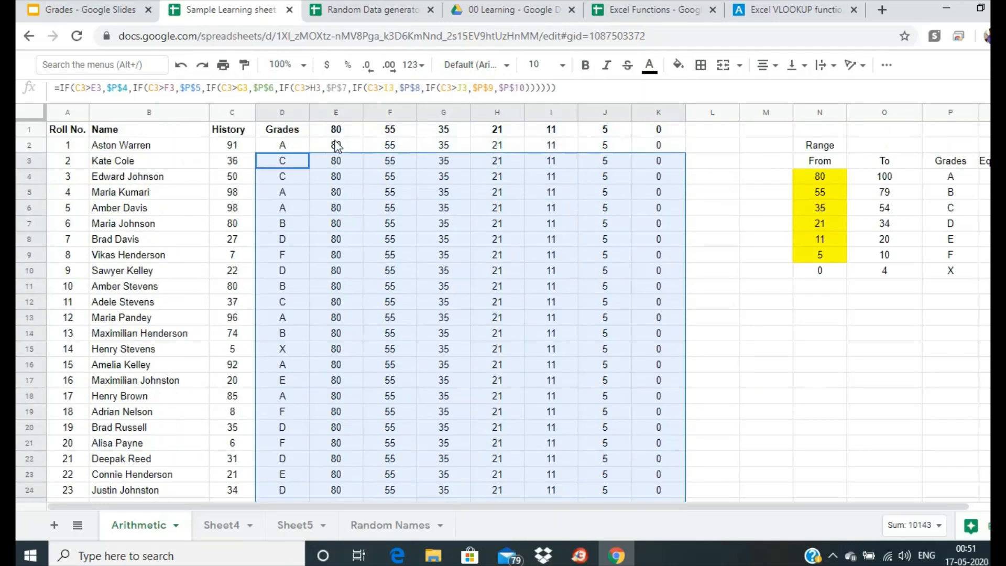
Step: Shrink threshold columns E to K to a very narrow width so the Grades column sits close to the lookup table
{"action": "left_click", "coordinate": [339, 132]}
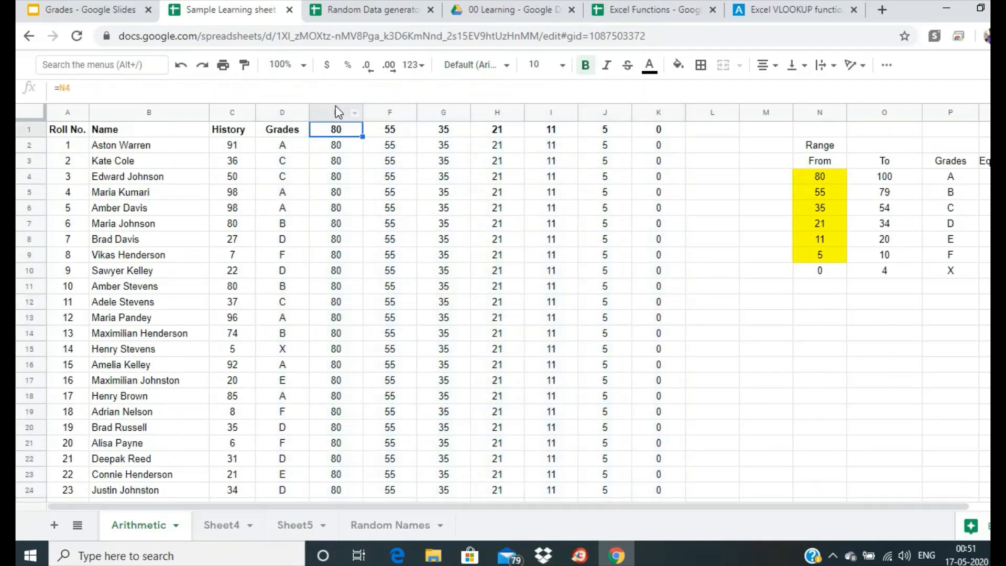
{"action": "left_click_drag", "start_coordinate": [336, 107], "coordinate": [274, 120]}
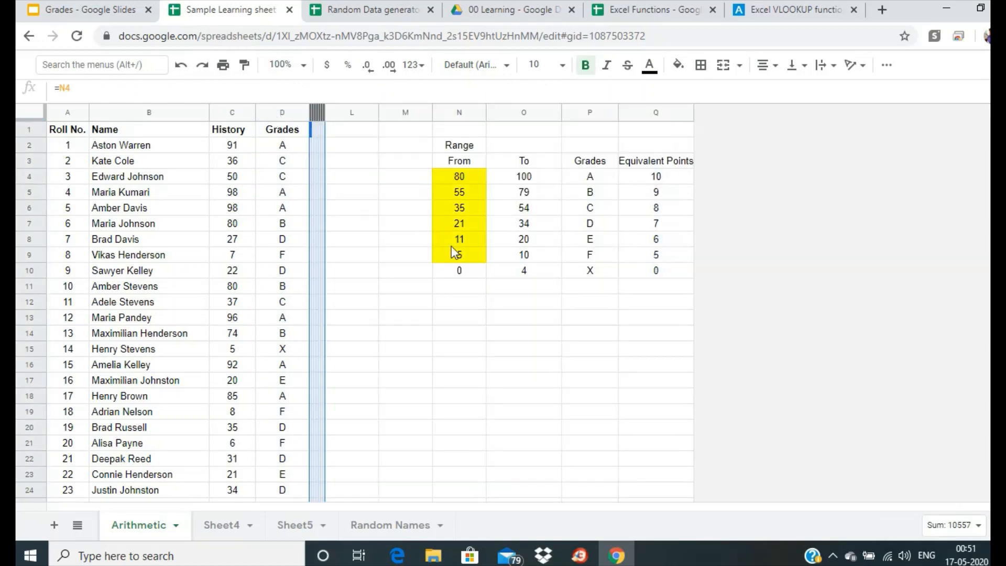
{"action": "left_click", "coordinate": [557, 364]}
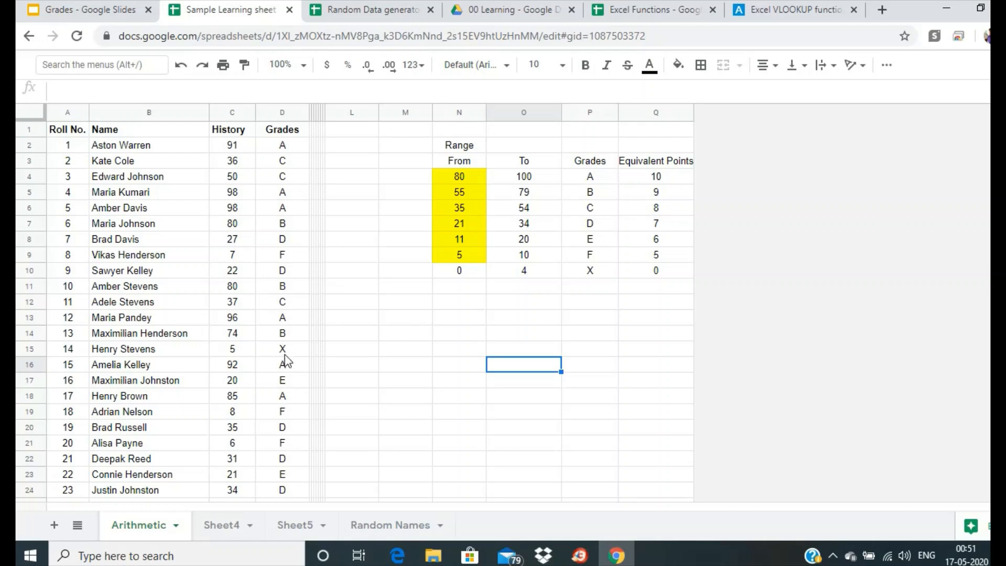
Step: Check the assigned grades against the History marks and the range lookup table, including the C range and the rows further down
{"action": "left_click", "coordinate": [240, 306]}
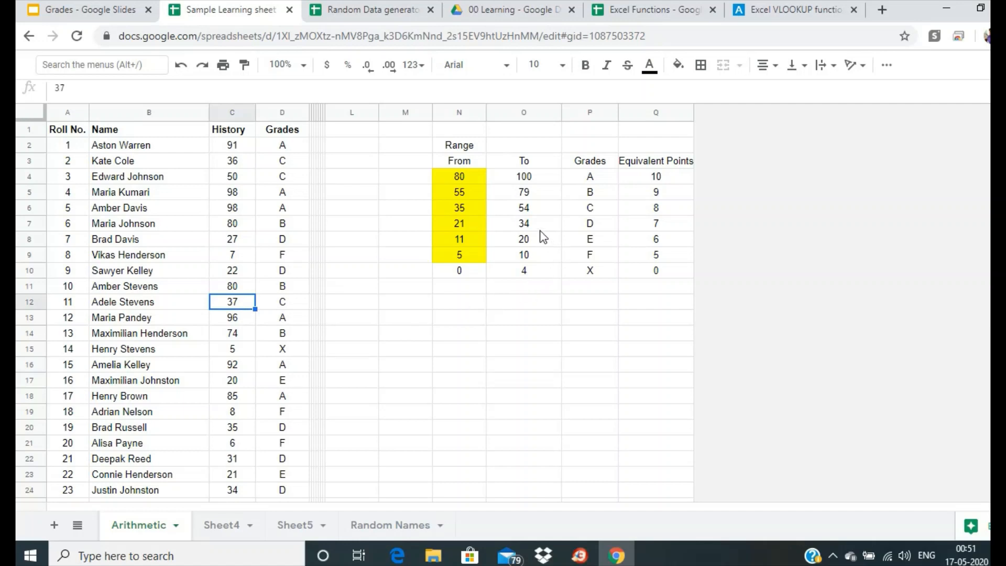
{"action": "left_click", "coordinate": [464, 209]}
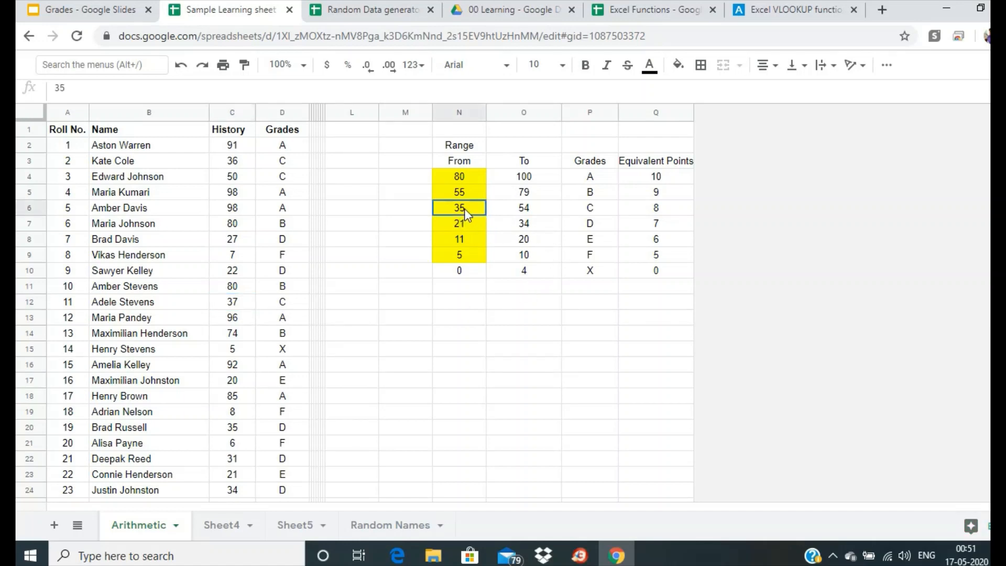
{"action": "left_click", "coordinate": [611, 211]}
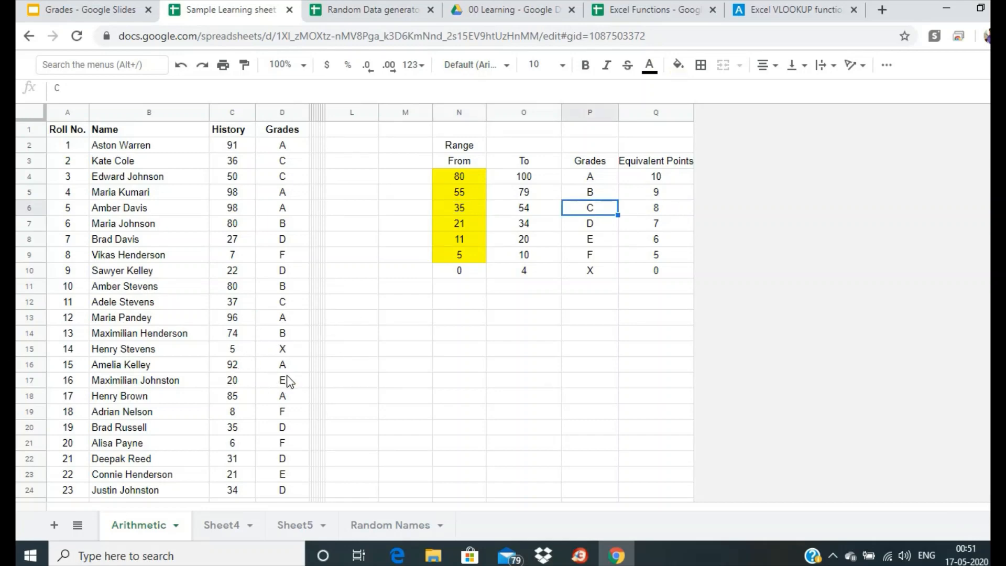
{"action": "scroll", "coordinate": [545, 416], "scroll_direction": "down", "scroll_amount": 4}
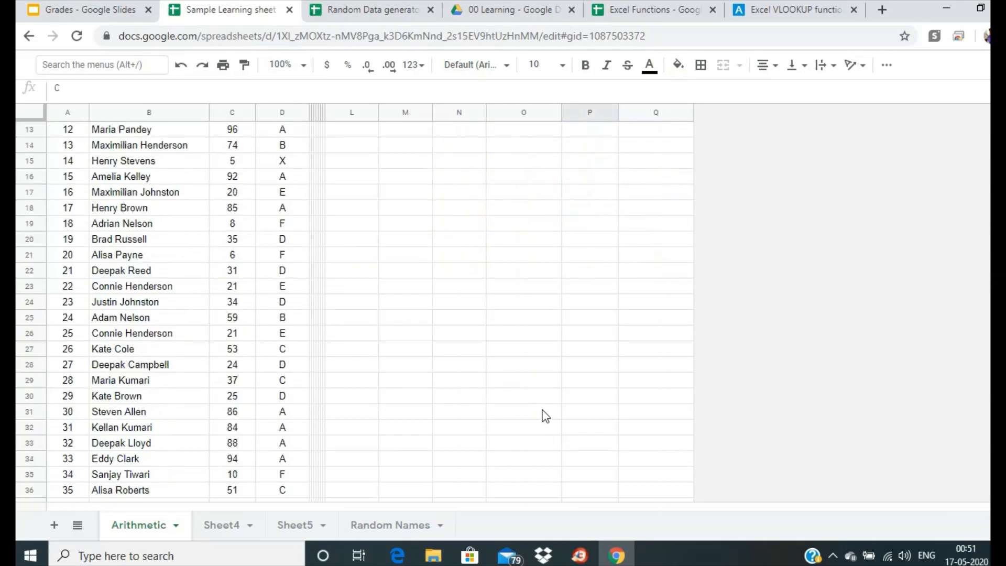
{"action": "scroll", "coordinate": [545, 416], "scroll_direction": "down", "scroll_amount": 4}
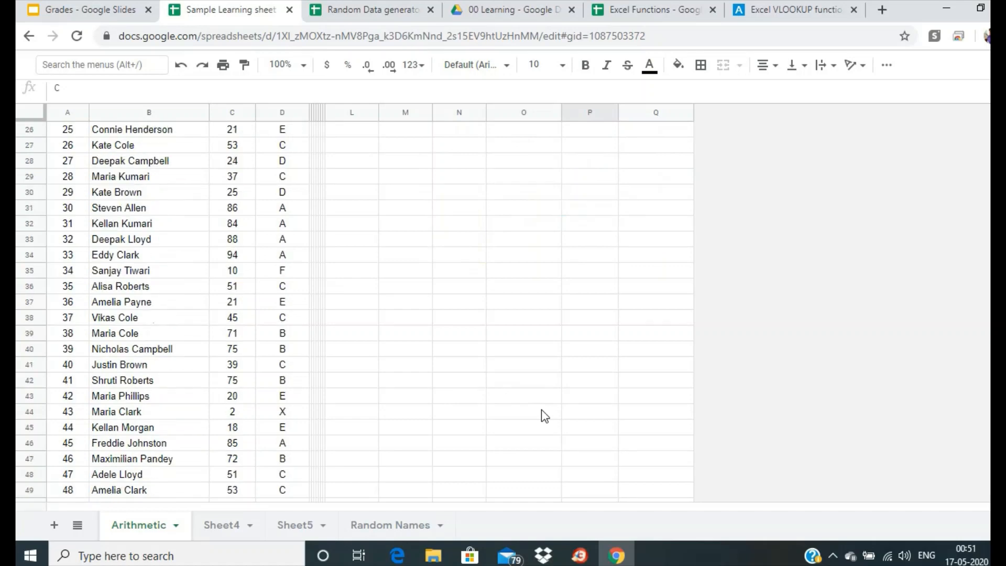
{"action": "scroll", "coordinate": [542, 410], "scroll_direction": "up", "scroll_amount": 8}
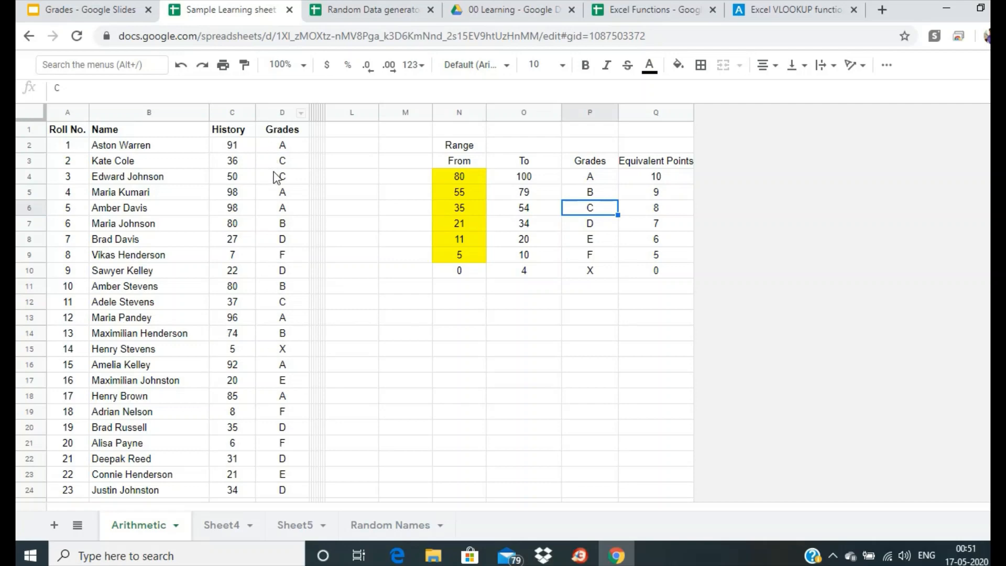
{"action": "scroll", "coordinate": [334, 317], "scroll_direction": "down", "scroll_amount": 12}
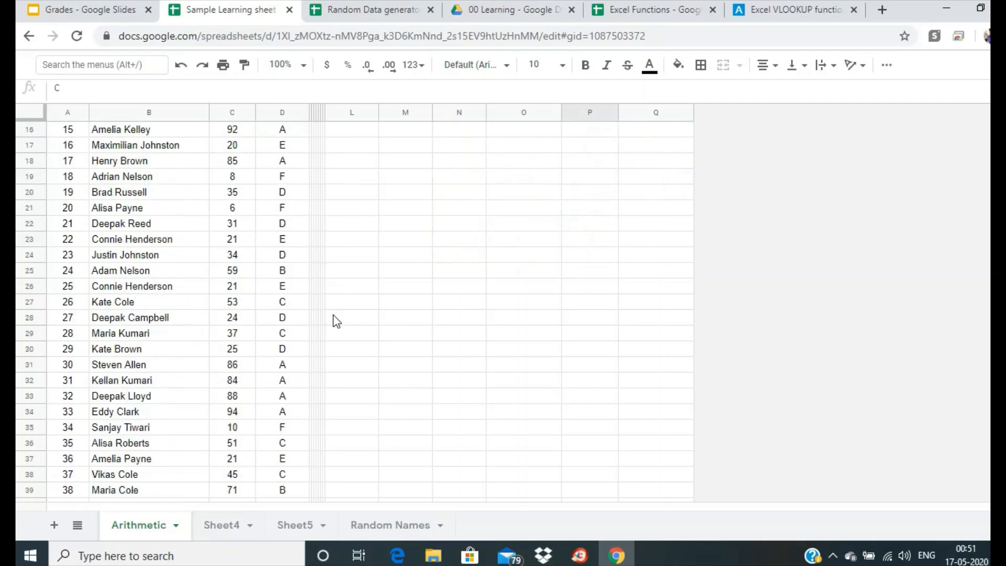
{"action": "scroll", "coordinate": [334, 318], "scroll_direction": "up", "scroll_amount": 12}
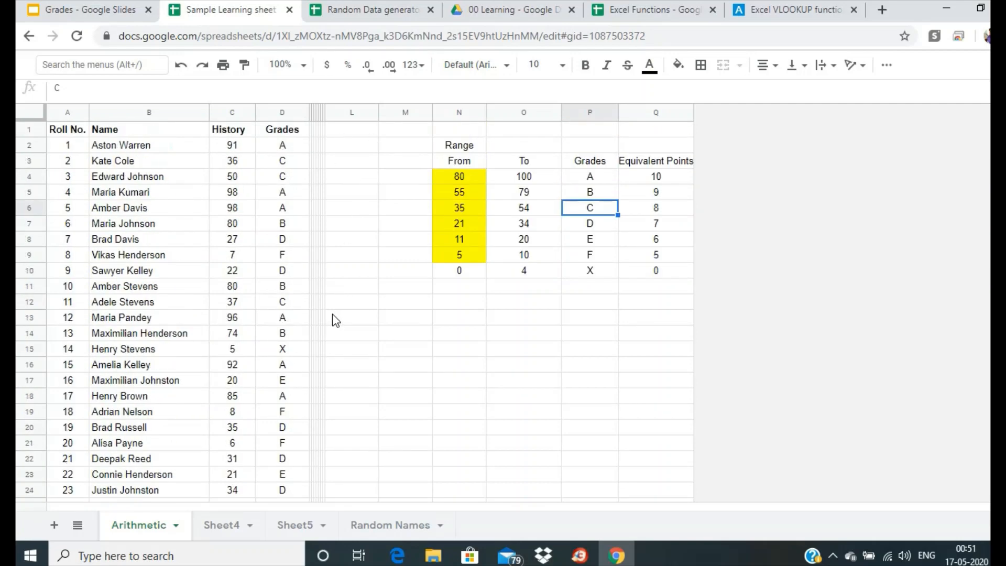
Step: Enter the header "Equivalent" in cell L1
{"action": "left_click", "coordinate": [355, 146]}
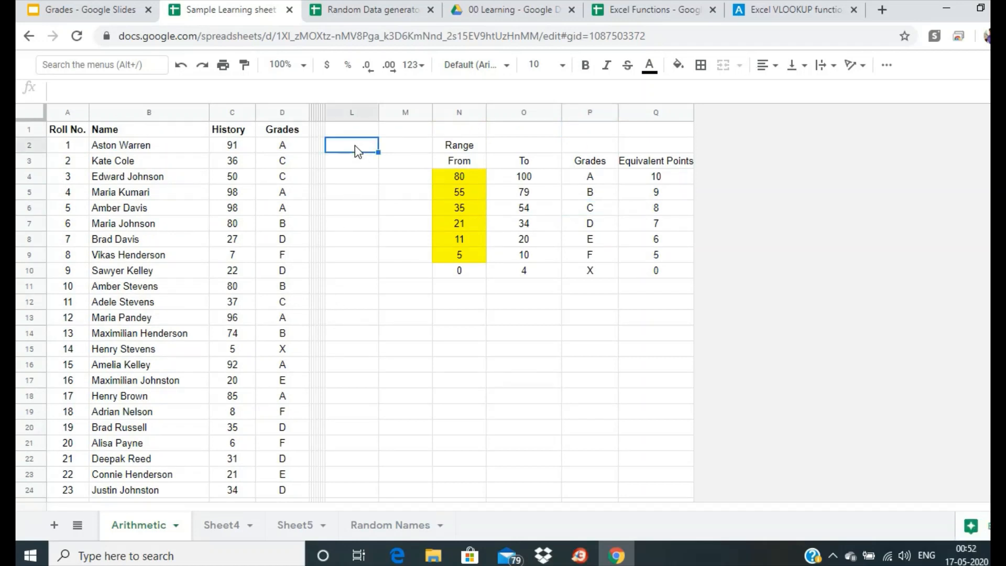
{"action": "left_click", "coordinate": [339, 133]}
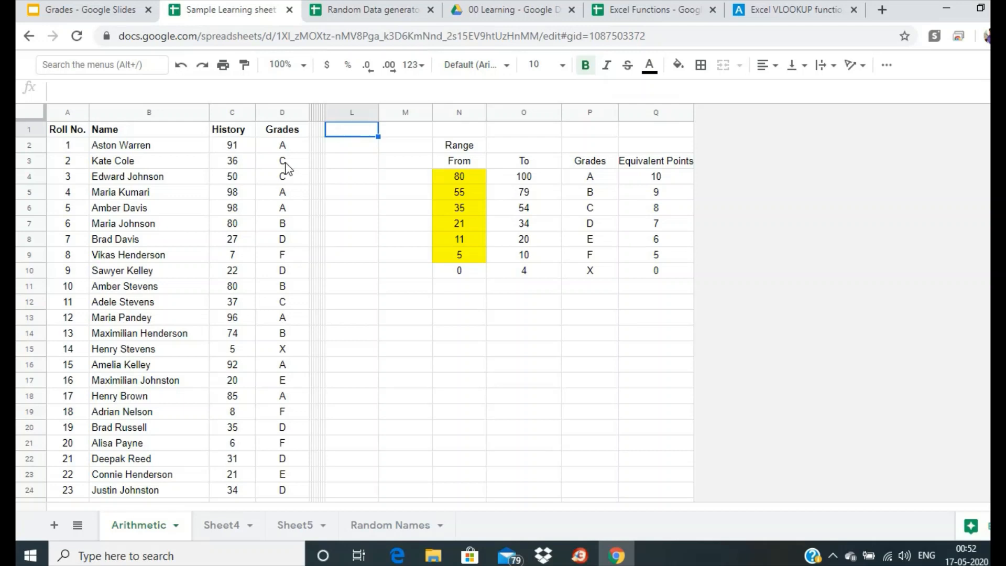
{"action": "type", "text": "E"}
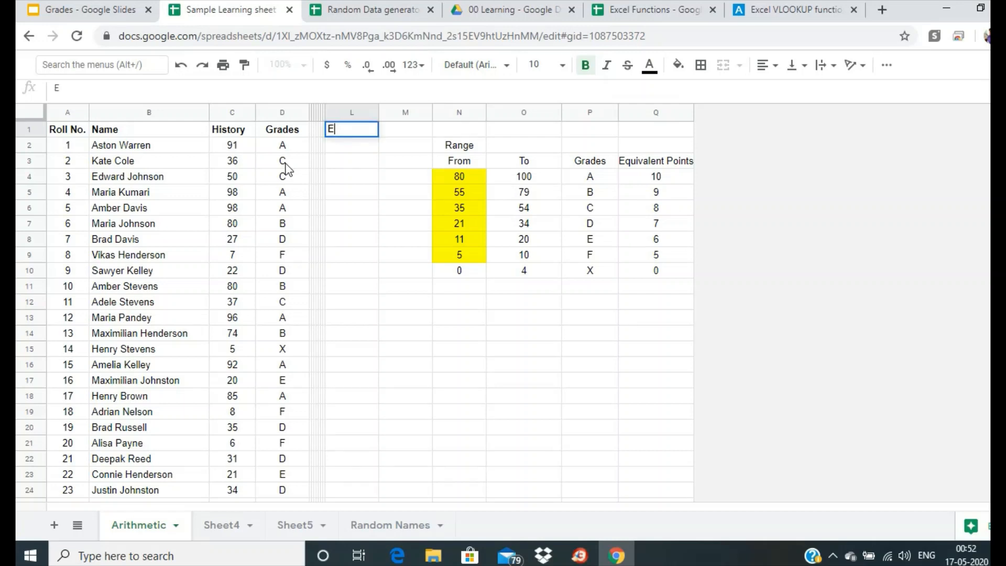
{"action": "type", "text": "quivalent"}
{"action": "key", "text": "Return"}
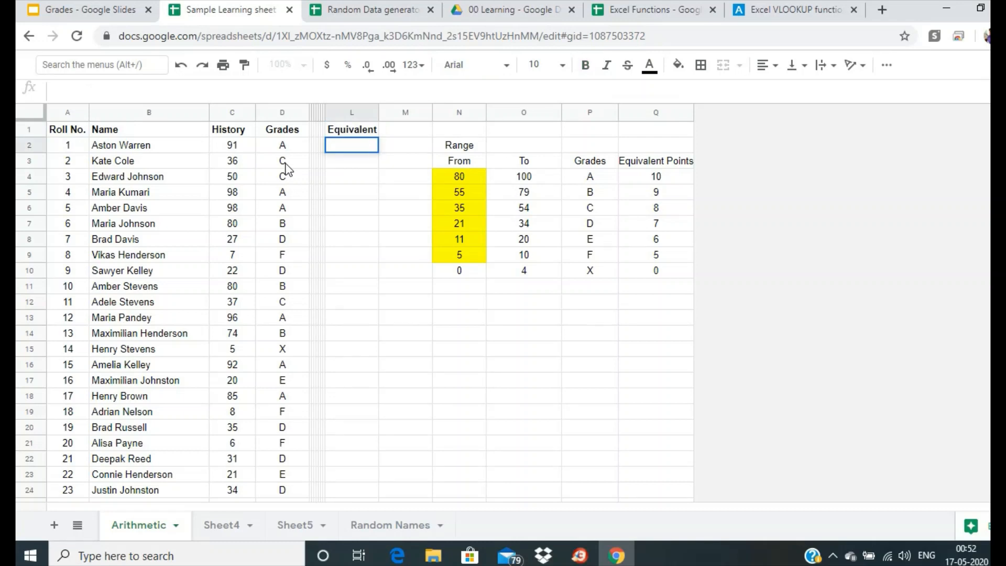
{"action": "type", "text": "=if("}
{"action": "key", "text": "BackSpace"}
{"action": "key", "text": "BackSpace"}
{"action": "key", "text": "BackSpace"}
{"action": "key", "text": "BackSpace"}
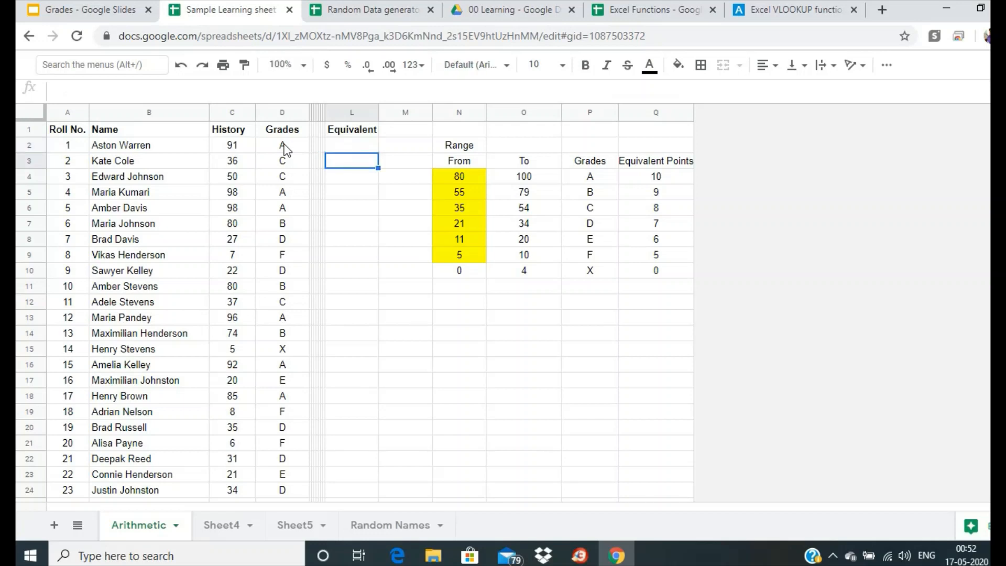
Step: Copy the full nested IF formula text from D2 and paste it into L2 with its references intact
{"action": "left_click", "coordinate": [286, 150]}
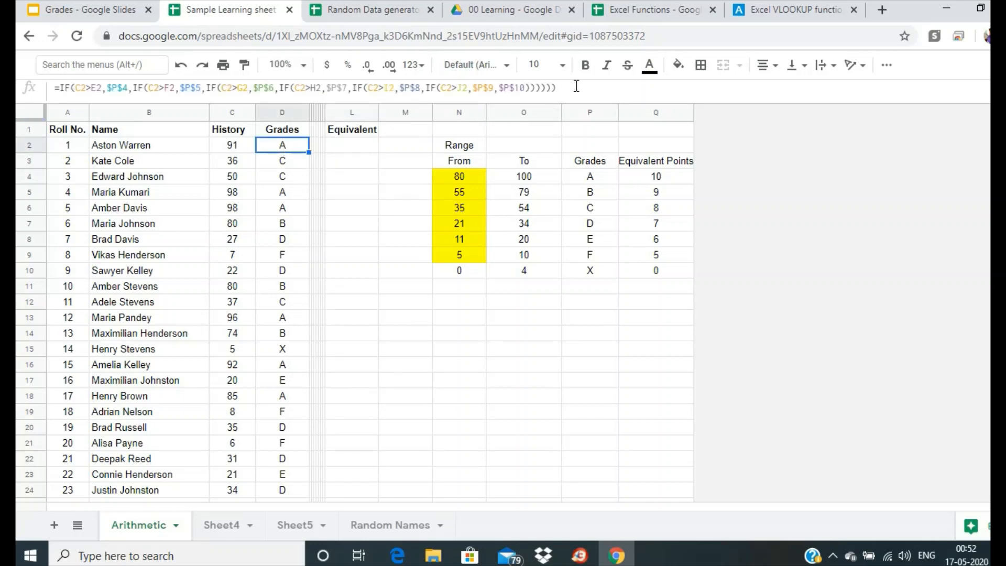
{"action": "left_click_drag", "start_coordinate": [577, 87], "coordinate": [18, 93]}
{"action": "key", "text": "ctrl+c"}
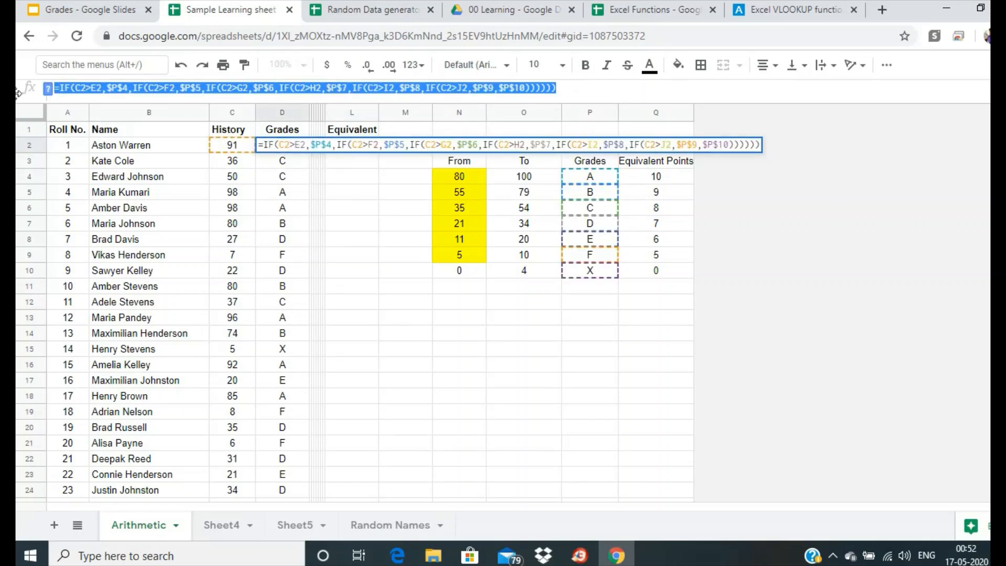
{"action": "key", "text": "Return"}
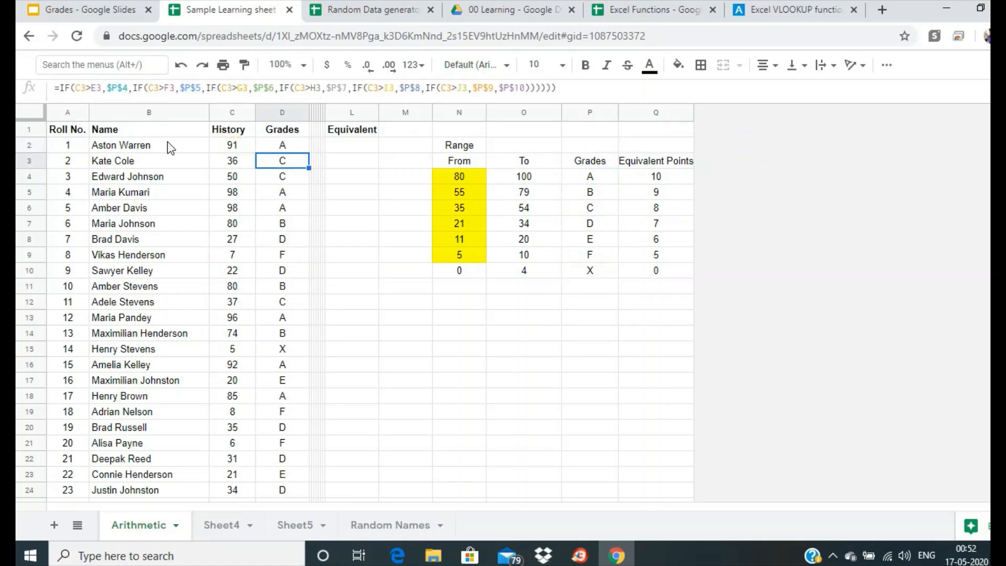
{"action": "left_click", "coordinate": [355, 150]}
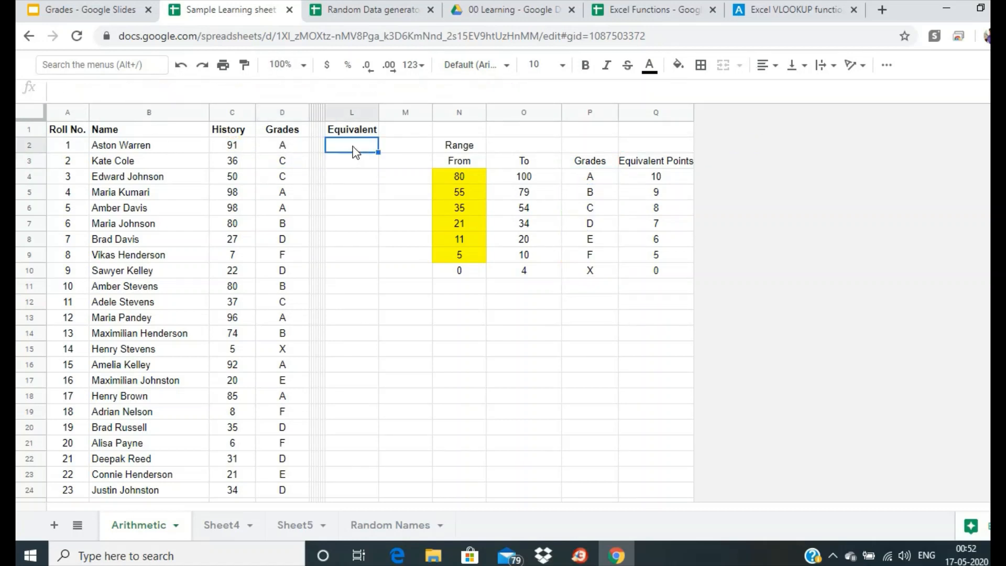
{"action": "left_click", "coordinate": [348, 88]}
{"action": "key", "text": "ctrl+v"}
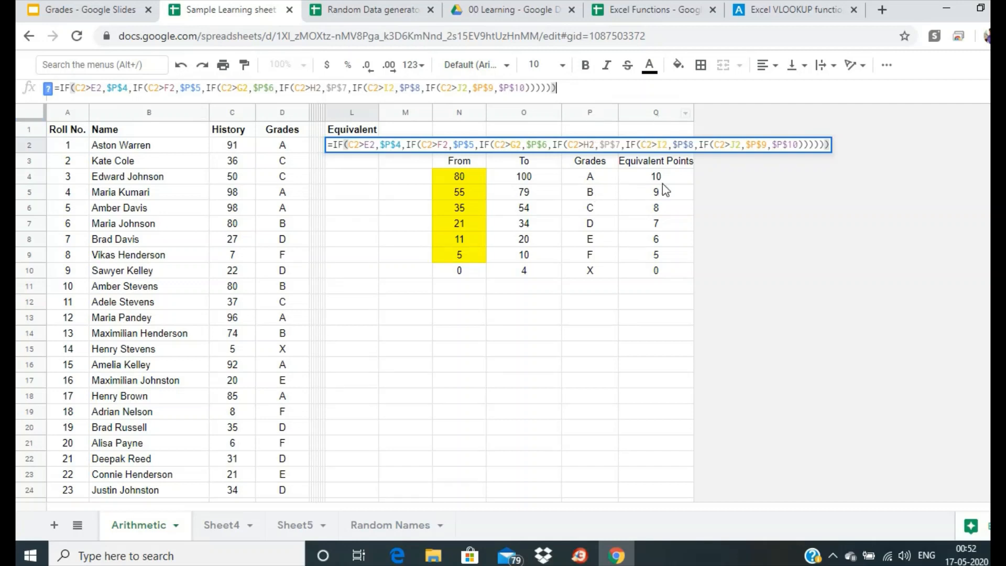
Step: Change the first four result references in the L2 formula to $Q$4, $Q$5, $Q$6 and $Q$7
{"action": "left_click", "coordinate": [115, 89]}
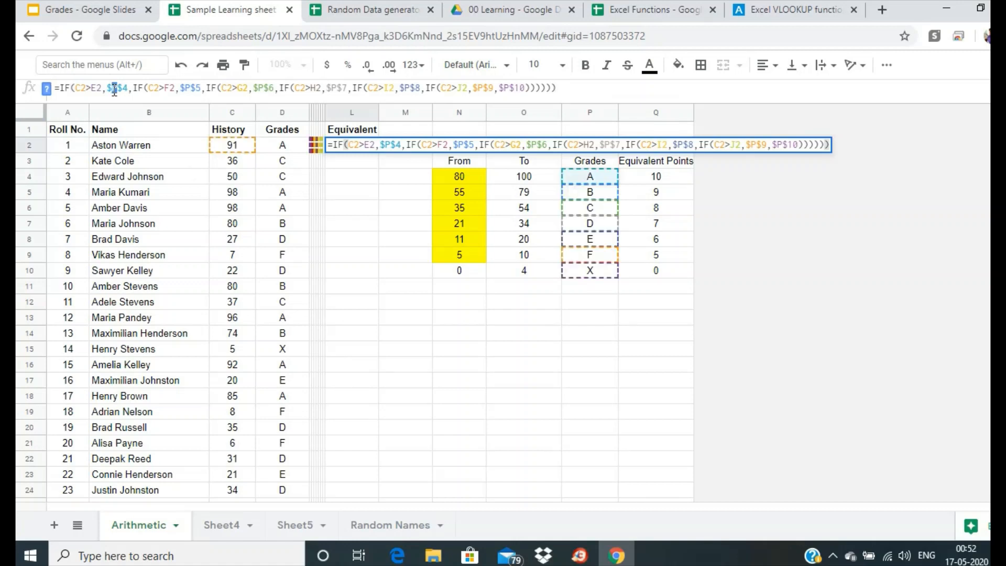
{"action": "type", "text": "Q"}
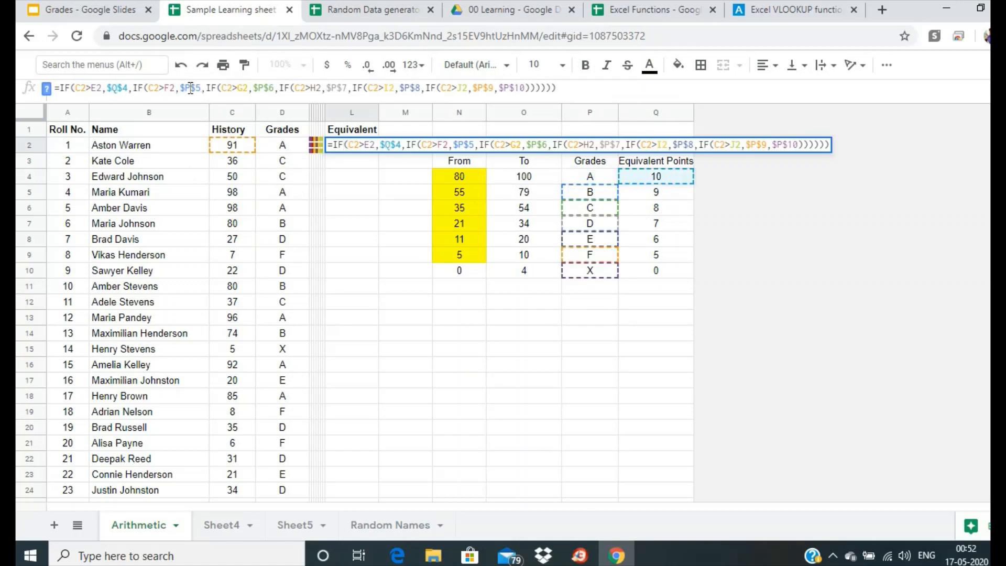
{"action": "left_click_drag", "start_coordinate": [191, 89], "coordinate": [186, 89]}
{"action": "type", "text": "Q"}
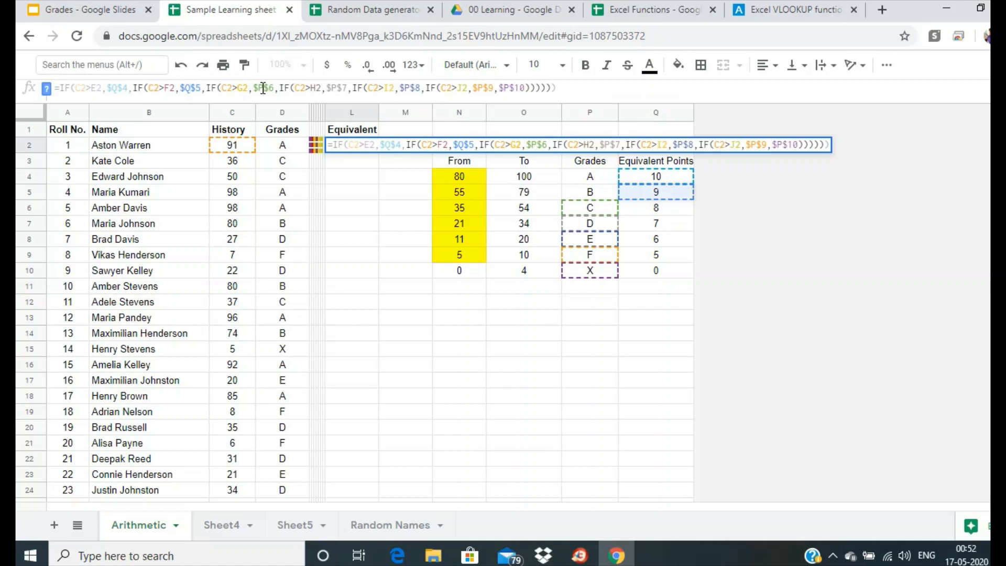
{"action": "left_click_drag", "start_coordinate": [264, 88], "coordinate": [260, 88]}
{"action": "type", "text": "Q"}
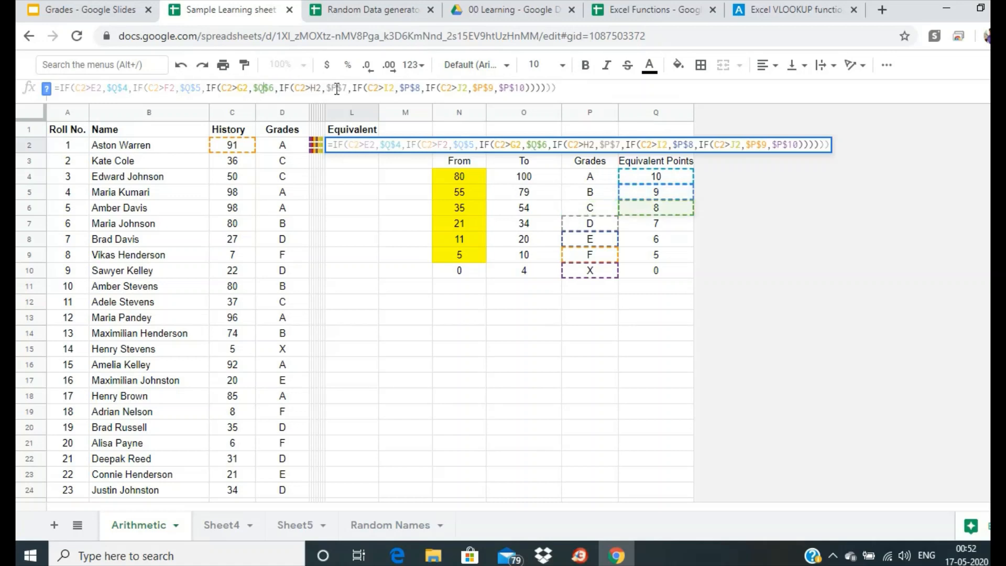
{"action": "left_click_drag", "start_coordinate": [336, 90], "coordinate": [332, 89]}
{"action": "type", "text": "Q"}
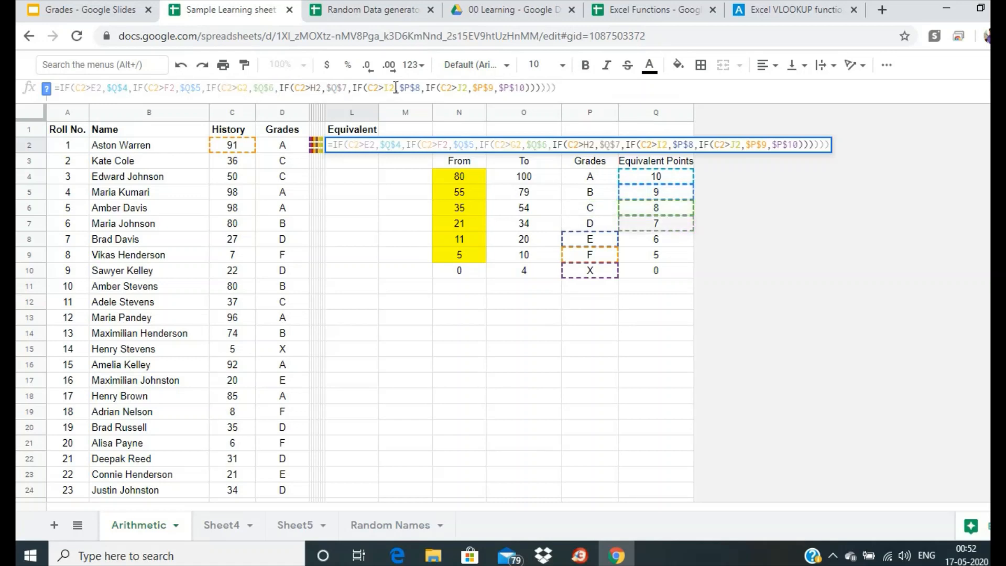
Step: Change the remaining result references in the L2 formula to $Q$8, $Q$9 and $Q$10, and enter the formula
{"action": "left_click_drag", "start_coordinate": [411, 88], "coordinate": [408, 87]}
{"action": "type", "text": "Q"}
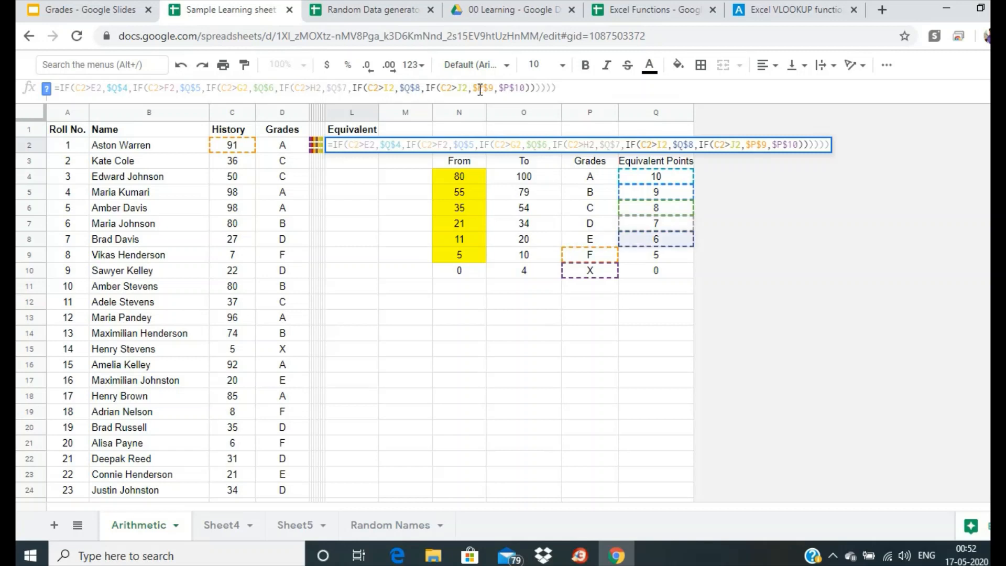
{"action": "left_click_drag", "start_coordinate": [482, 88], "coordinate": [504, 87]}
{"action": "type", "text": "Q$9,$Q"}
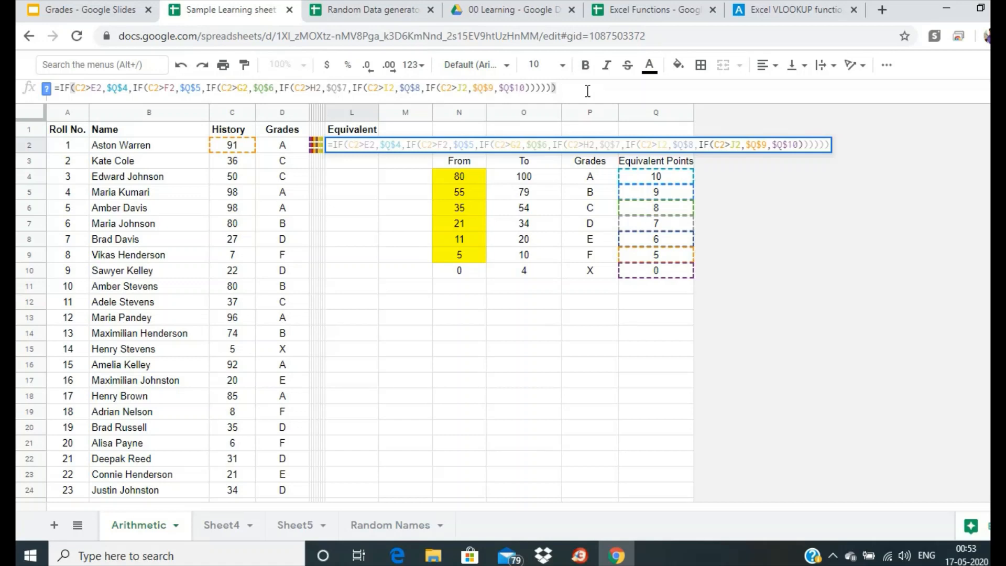
{"action": "key", "text": "Return"}
Step: Center-align the whole Equivalent column L
{"action": "left_click", "coordinate": [349, 112]}
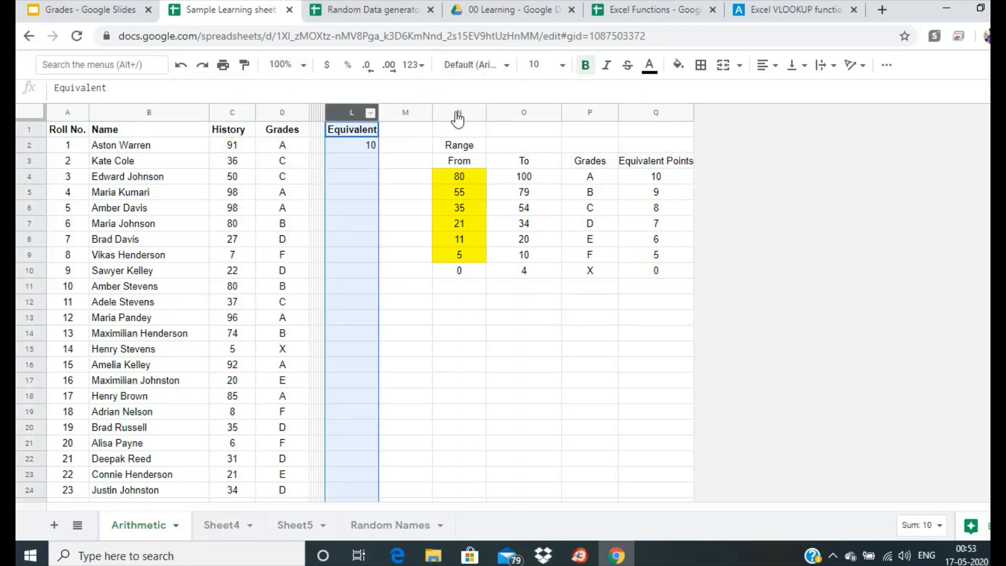
{"action": "left_click", "coordinate": [767, 65]}
{"action": "left_click", "coordinate": [787, 90]}
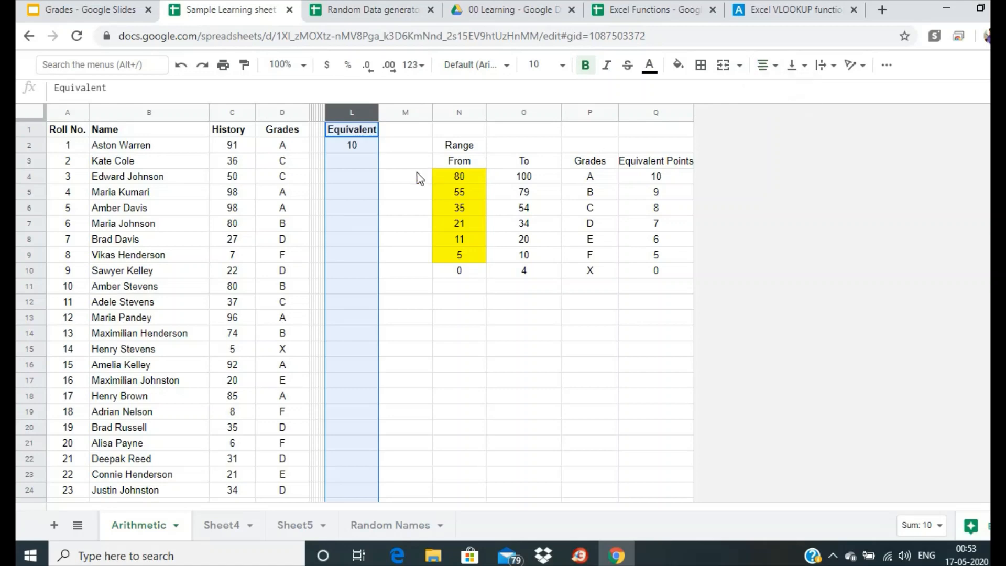
Step: Copy the equivalent points formula from L2 into L3:L51 and check the filled column
{"action": "left_click", "coordinate": [363, 147]}
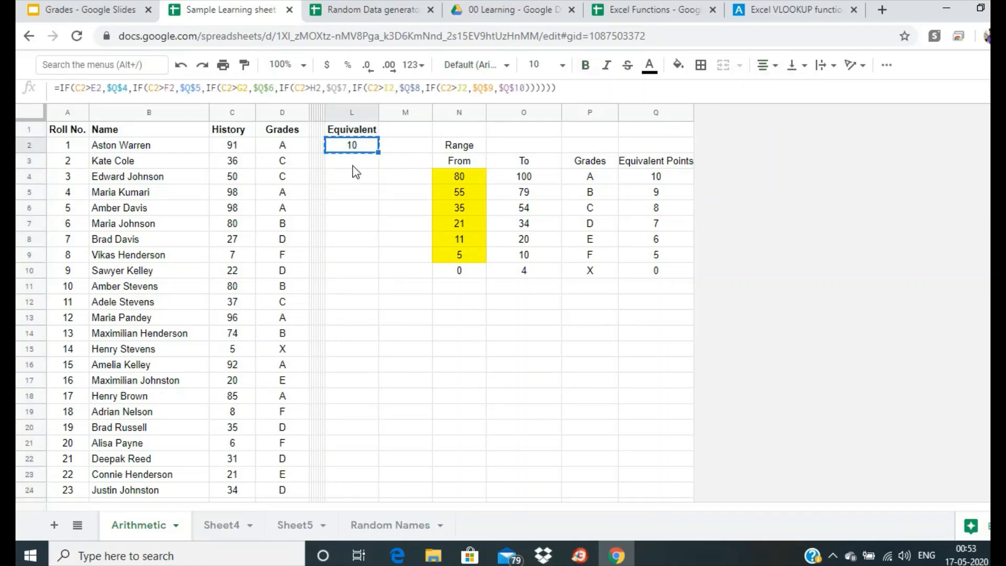
{"action": "left_click_drag", "start_coordinate": [354, 168], "coordinate": [334, 333]}
{"action": "key", "text": "ctrl+v"}
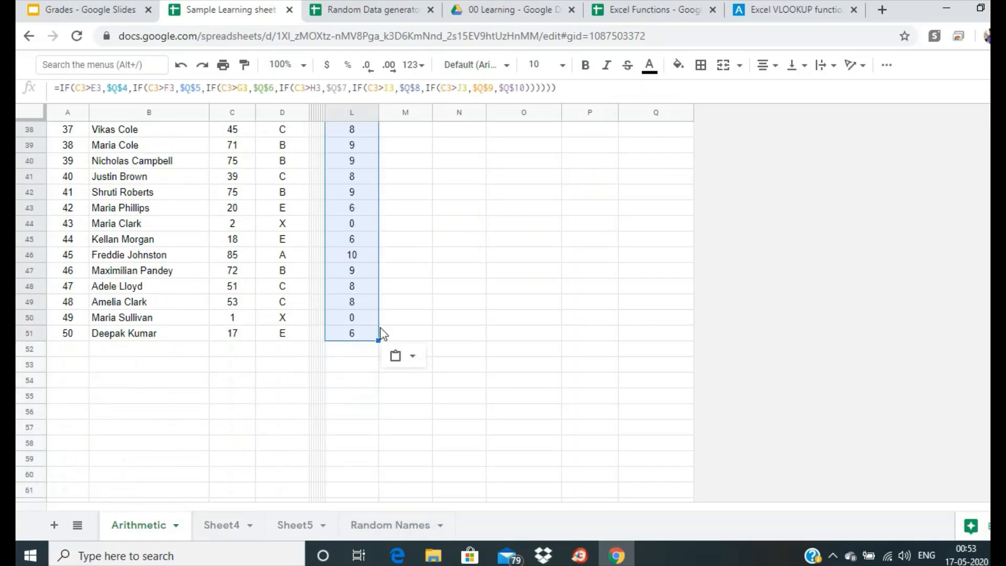
{"action": "scroll", "coordinate": [434, 328], "scroll_direction": "up", "scroll_amount": 10}
{"action": "scroll", "coordinate": [434, 326], "scroll_direction": "down", "scroll_amount": 9}
{"action": "scroll", "coordinate": [433, 326], "scroll_direction": "up", "scroll_amount": 11}
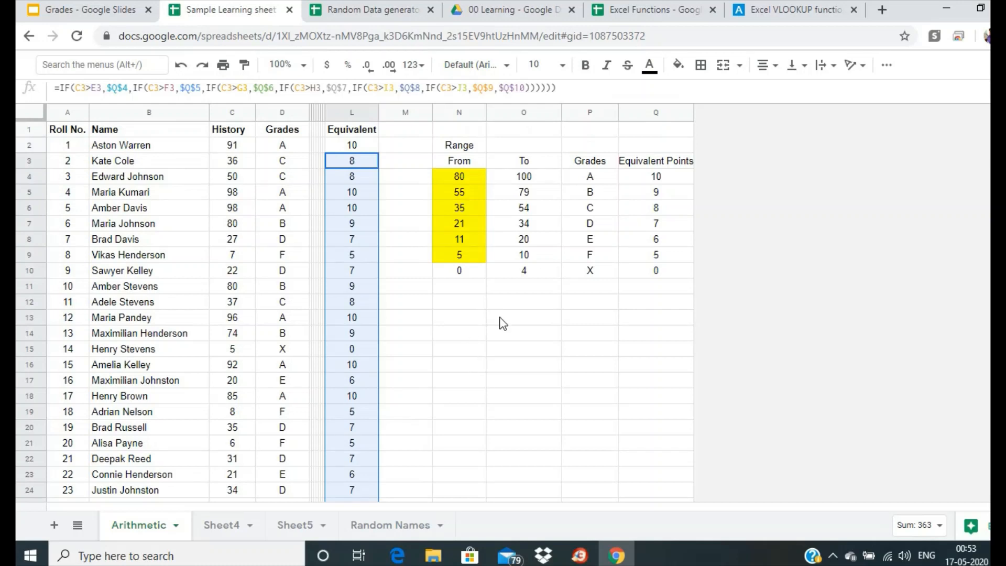
Step: Enter the label "Mean" in cell N13 below the lookup table
{"action": "left_click", "coordinate": [474, 328]}
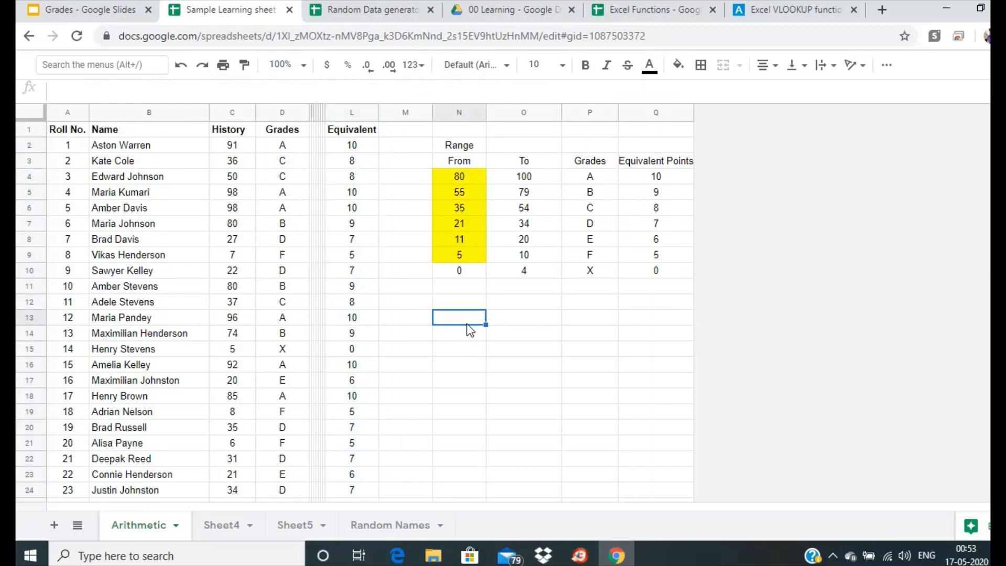
{"action": "type", "text": "Mean"}
{"action": "key", "text": "Tab"}
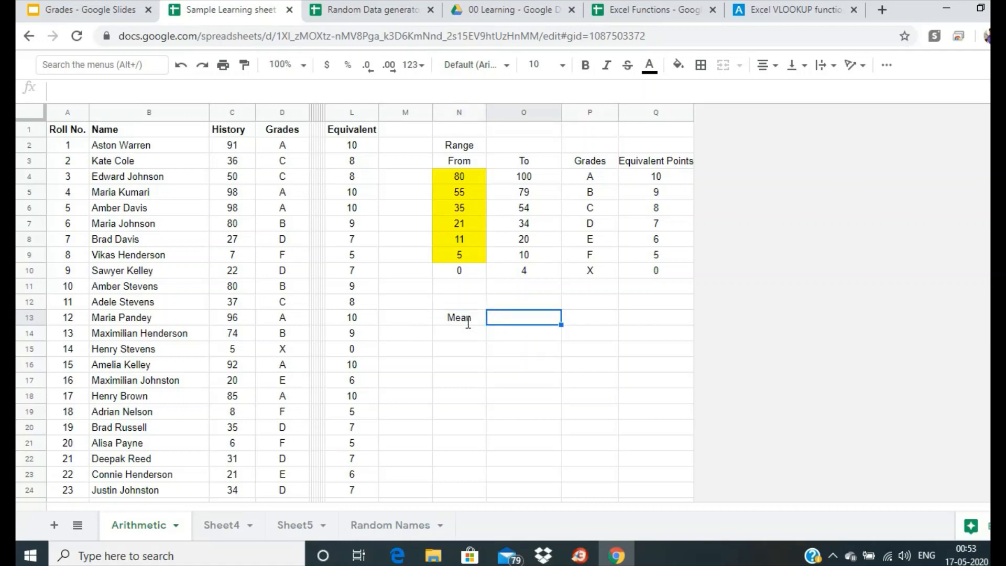
Step: Enter the formula =AVERAGE(L2:L51) in cell O13 beside the Mean label
{"action": "type", "text": "=average"}
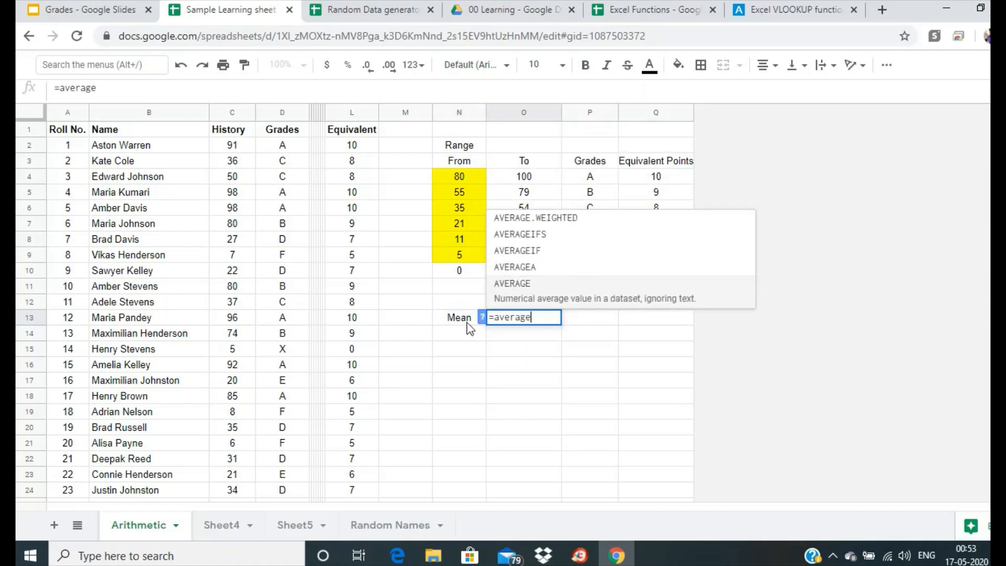
{"action": "type", "text": "("}
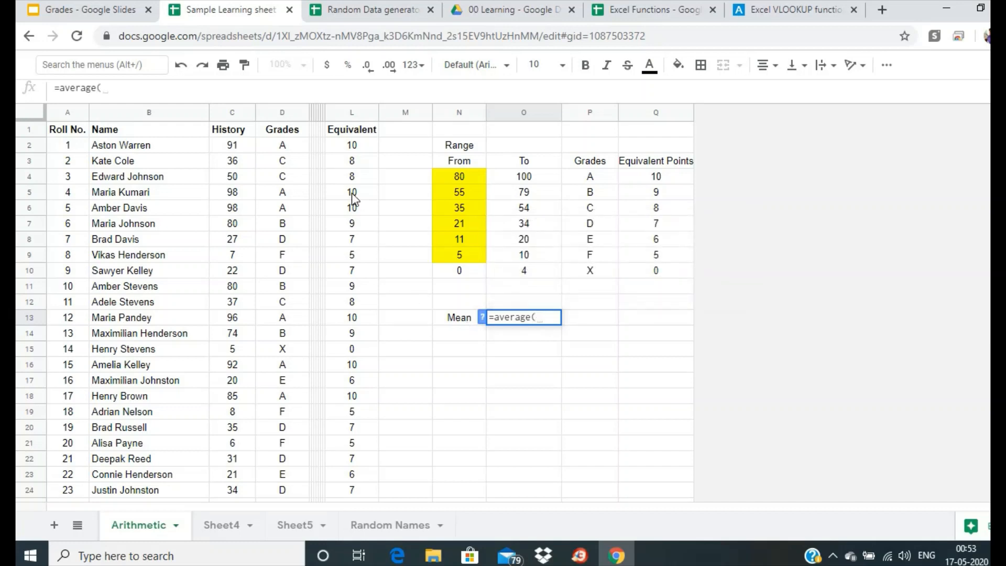
{"action": "left_click_drag", "start_coordinate": [355, 147], "coordinate": [353, 351]}
{"action": "left_click", "coordinate": [170, 97]}
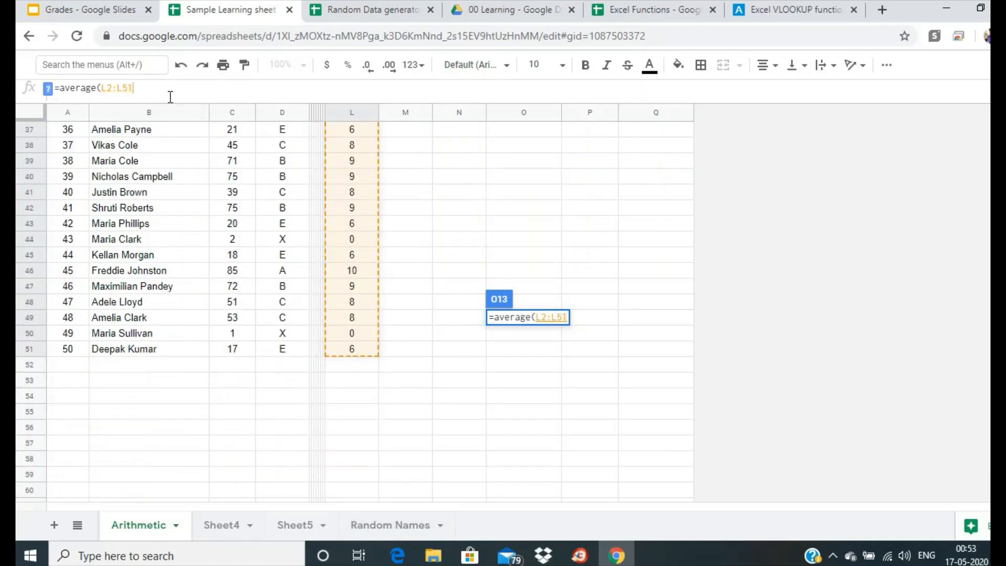
{"action": "type", "text": ")"}
{"action": "key", "text": "Return"}
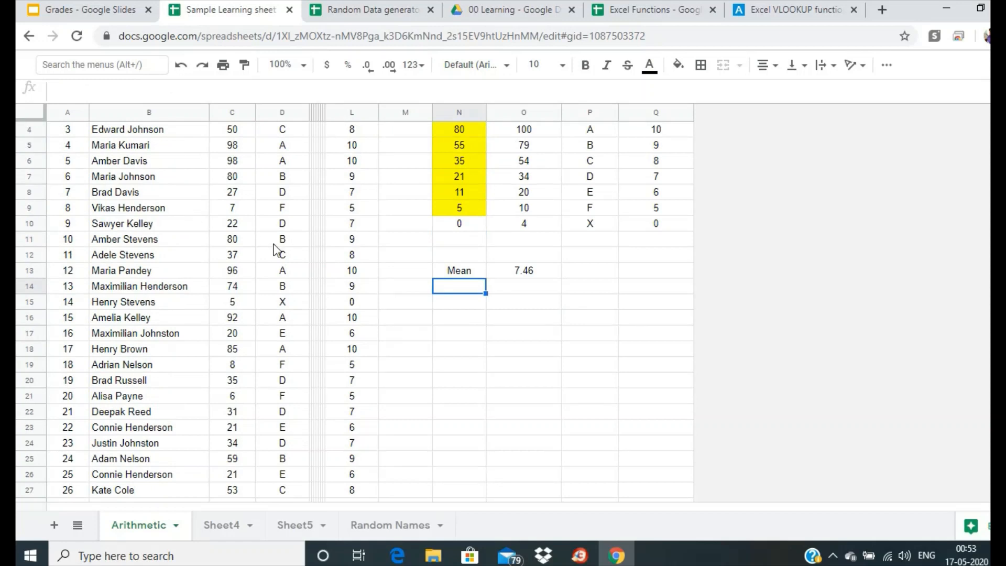
{"action": "left_click", "coordinate": [530, 275]}
{"action": "scroll", "coordinate": [530, 341], "scroll_direction": "up", "scroll_amount": 1}
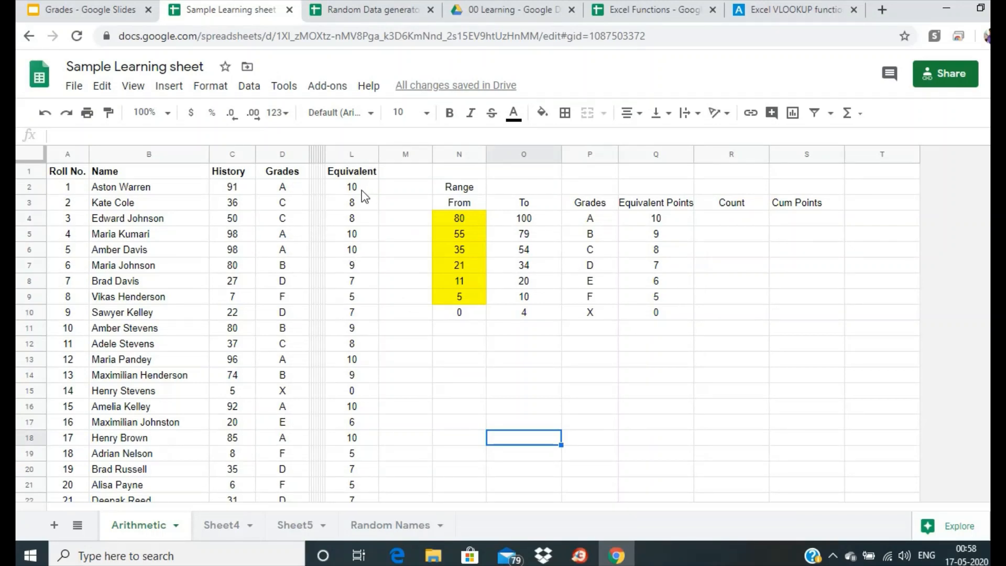
Step: Enter the formula =COUNTIF(L2:L51,10) in the Count cell R4 for grade A
{"action": "scroll", "coordinate": [469, 388], "scroll_direction": "down", "scroll_amount": 6}
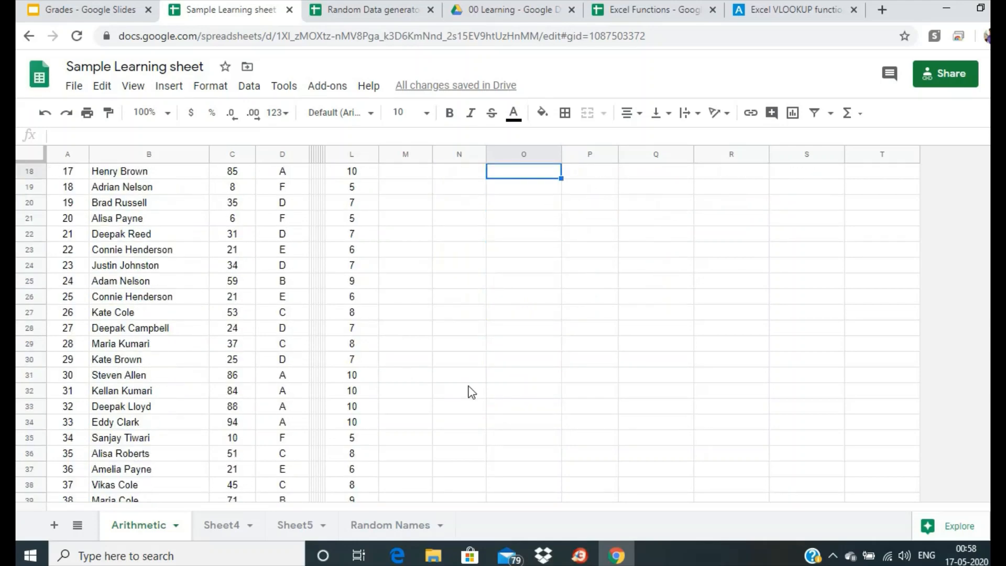
{"action": "scroll", "coordinate": [471, 392], "scroll_direction": "up", "scroll_amount": 6}
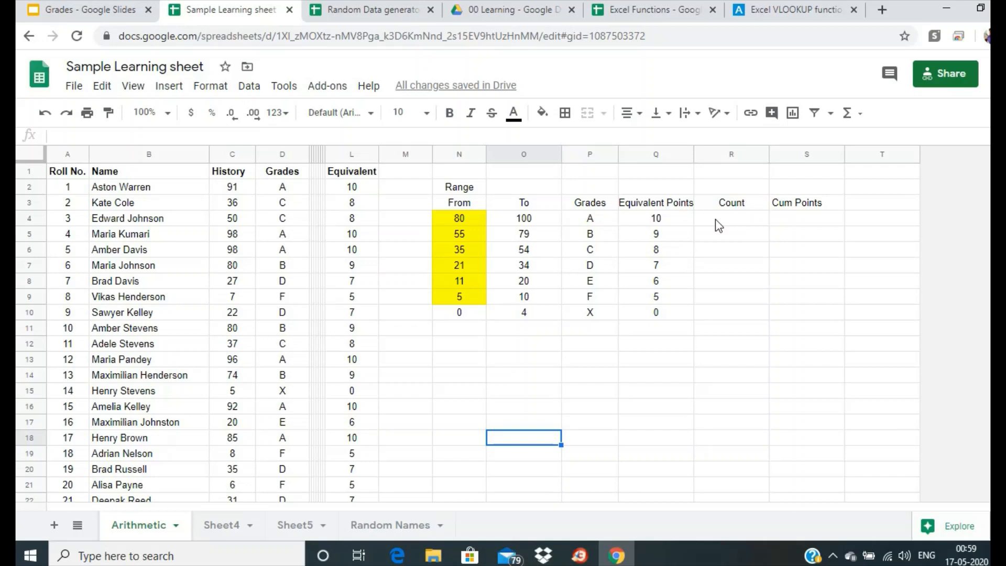
{"action": "left_click", "coordinate": [741, 223]}
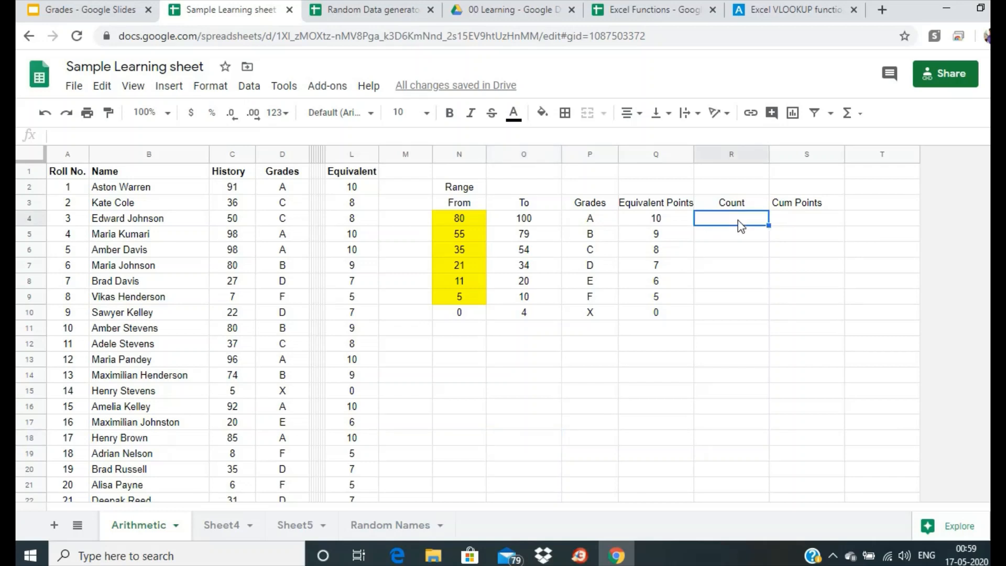
{"action": "type", "text": "="}
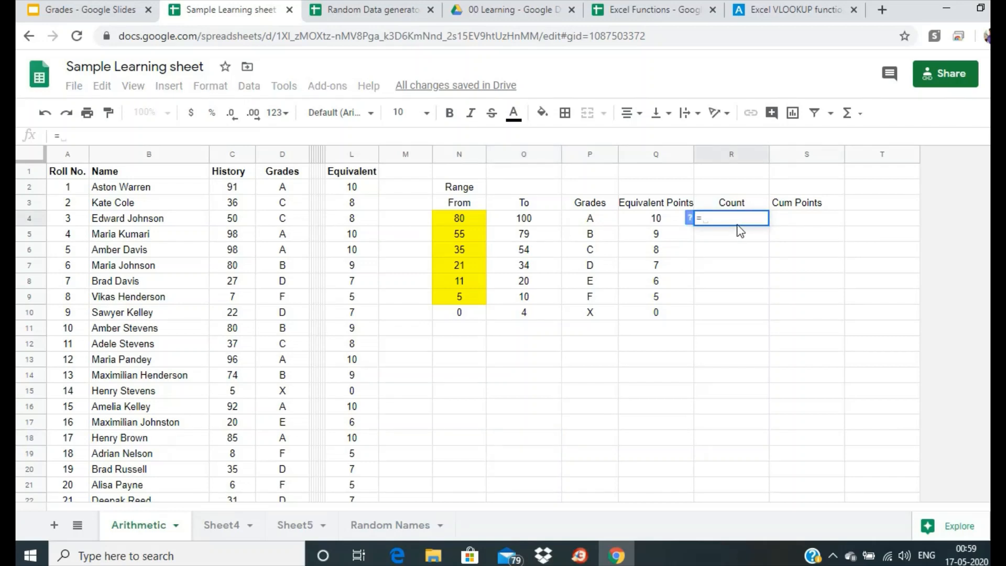
{"action": "type", "text": "i"}
{"action": "key", "text": "BackSpace"}
{"action": "type", "text": "COUNTIF"}
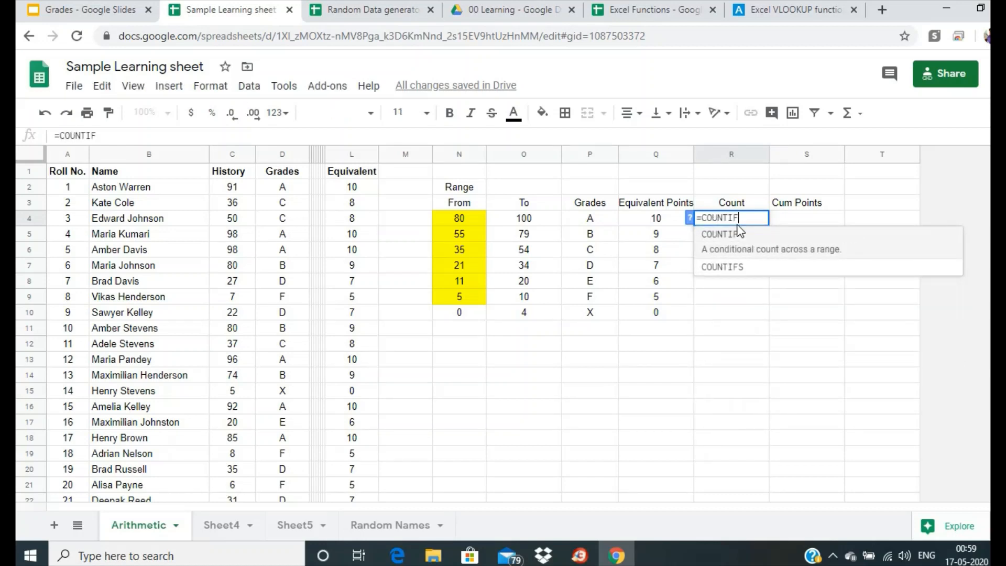
{"action": "left_click", "coordinate": [739, 232]}
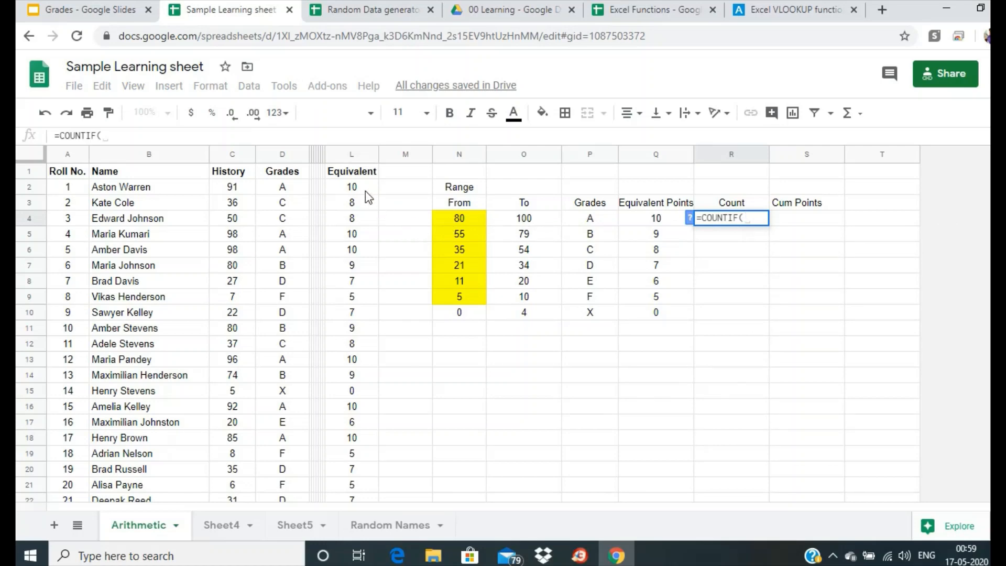
{"action": "left_click_drag", "start_coordinate": [366, 190], "coordinate": [347, 219]}
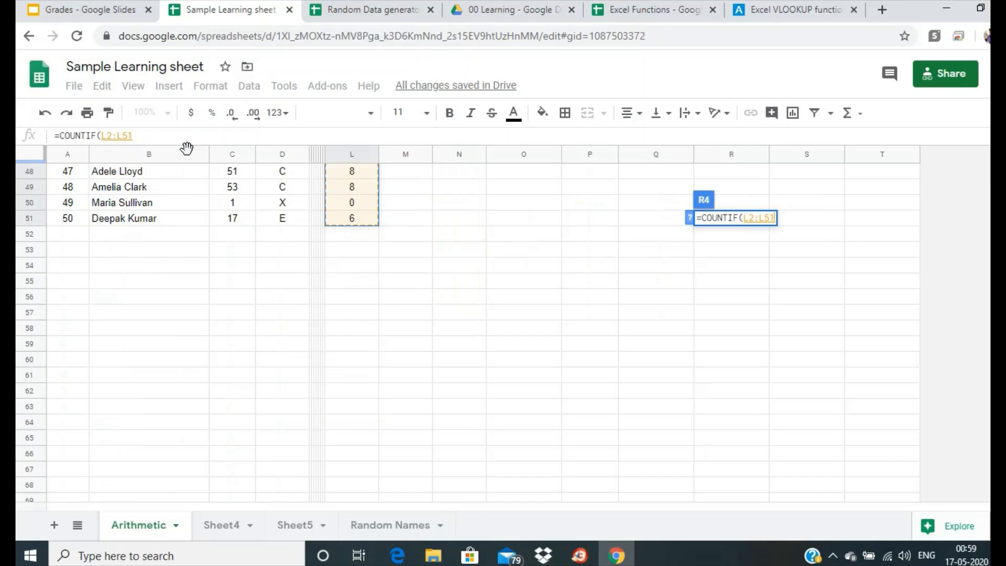
{"action": "left_click", "coordinate": [153, 133]}
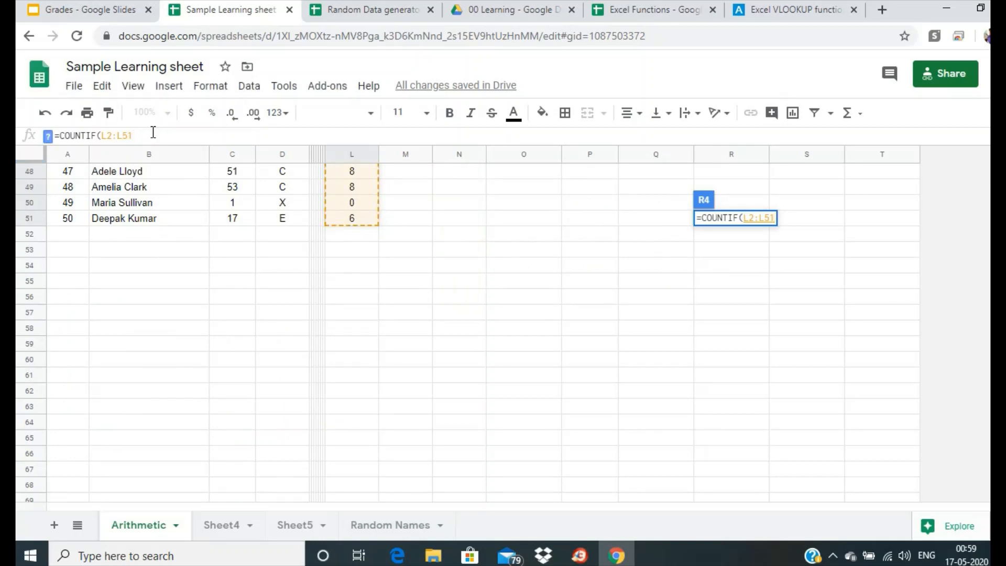
{"action": "type", "text": ",10"}
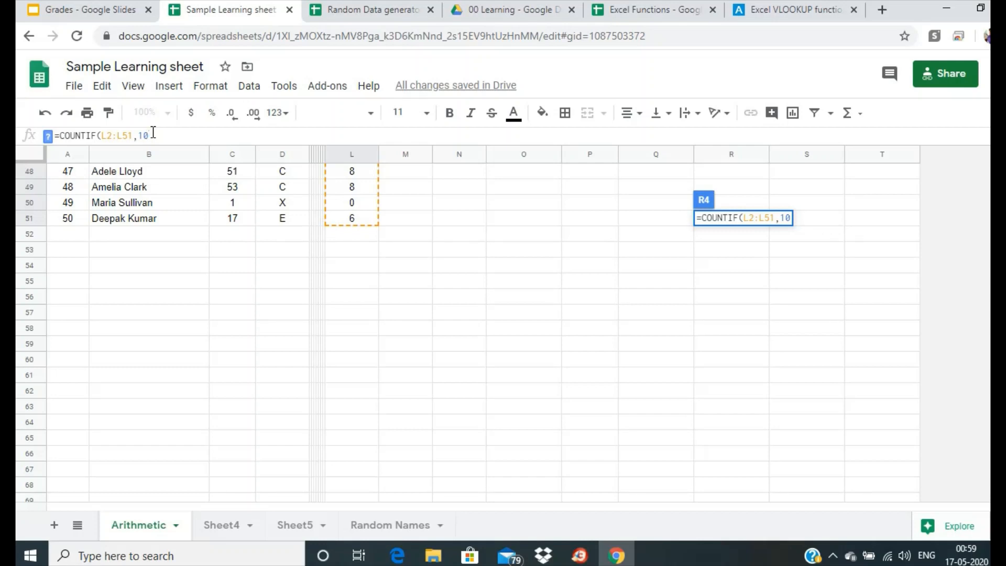
{"action": "type", "text": ")"}
{"action": "key", "text": "Return"}
{"action": "scroll", "coordinate": [356, 210], "scroll_direction": "up", "scroll_amount": 2}
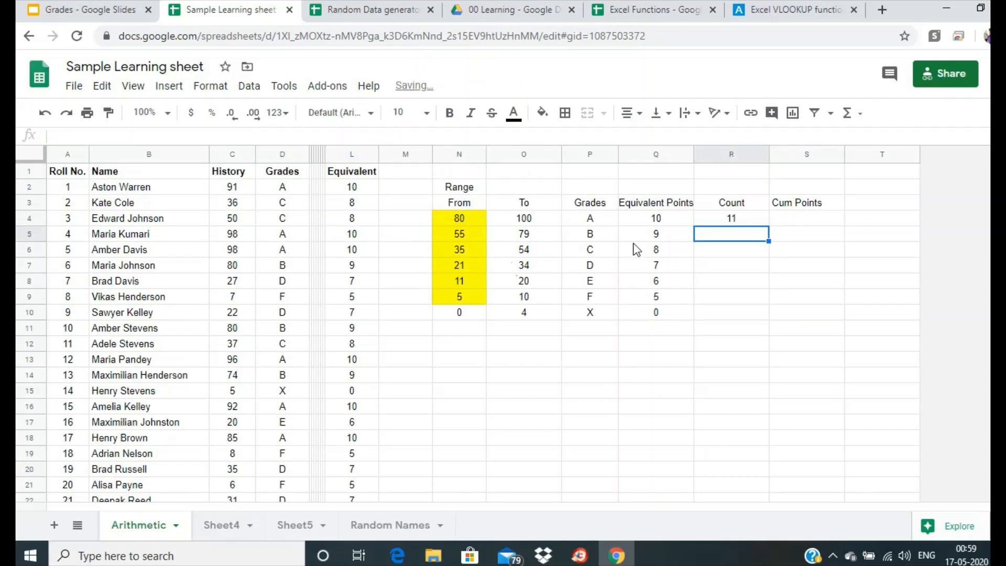
Step: Make the range in the R4 COUNTIF formula absolute as $L$2:$L$51
{"action": "left_click", "coordinate": [732, 222]}
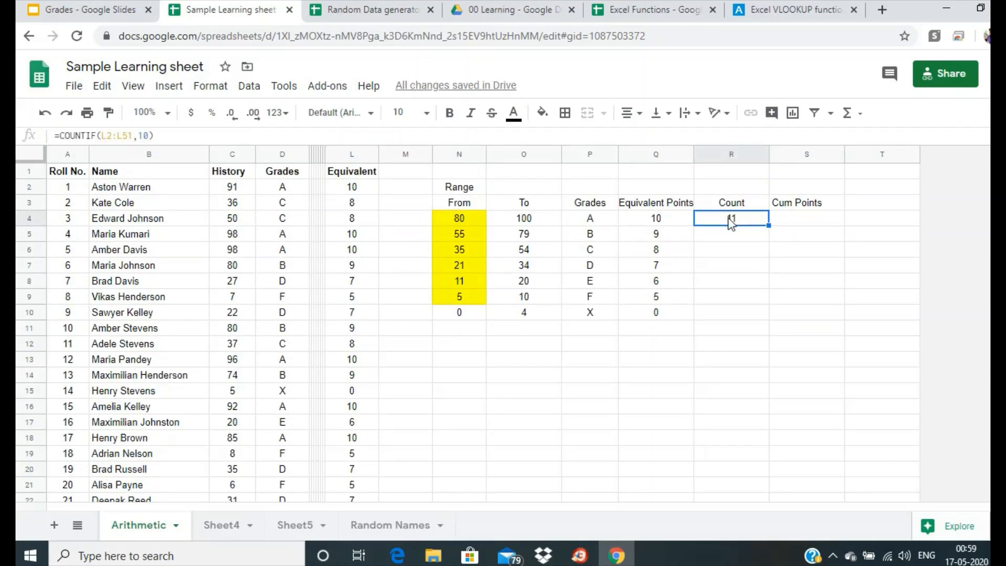
{"action": "left_click", "coordinate": [102, 136]}
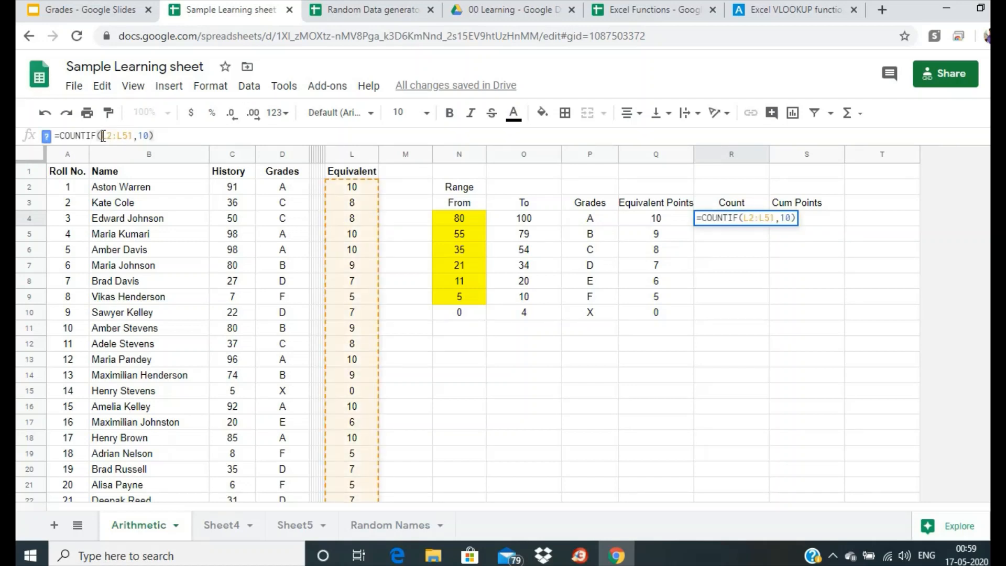
{"action": "type", "text": "$"}
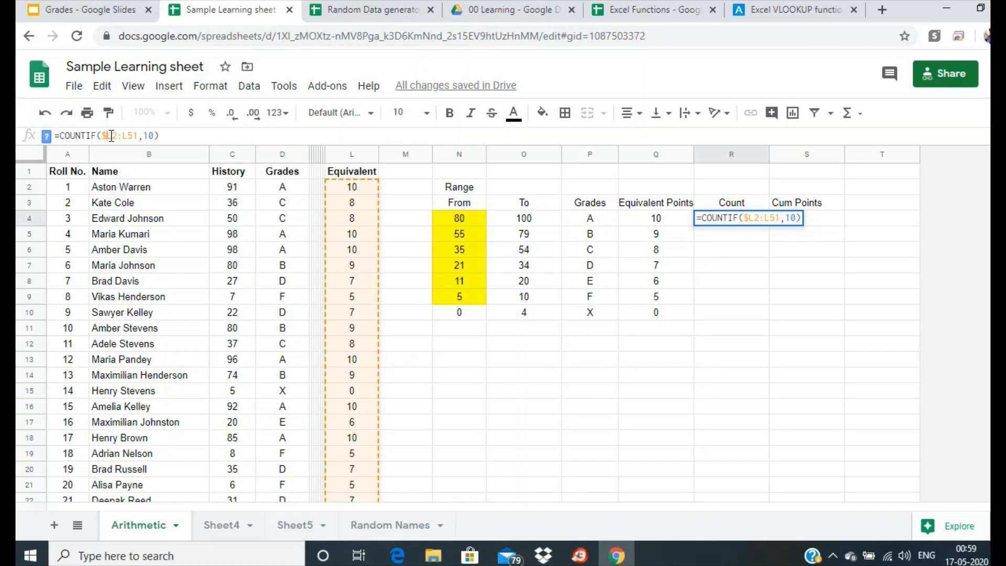
{"action": "left_click", "coordinate": [111, 136]}
{"action": "type", "text": "$"}
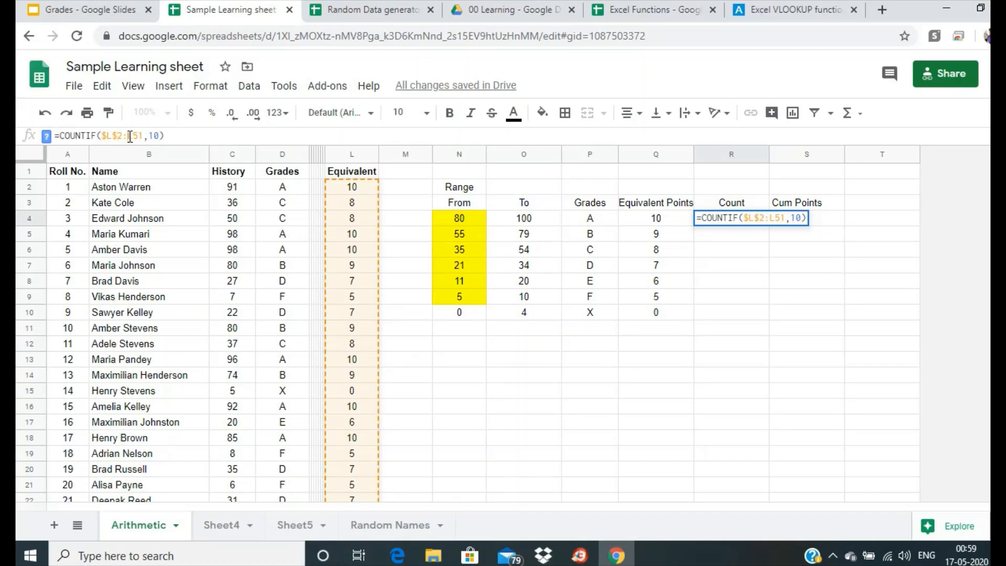
{"action": "left_click", "coordinate": [130, 135]}
{"action": "type", "text": "$"}
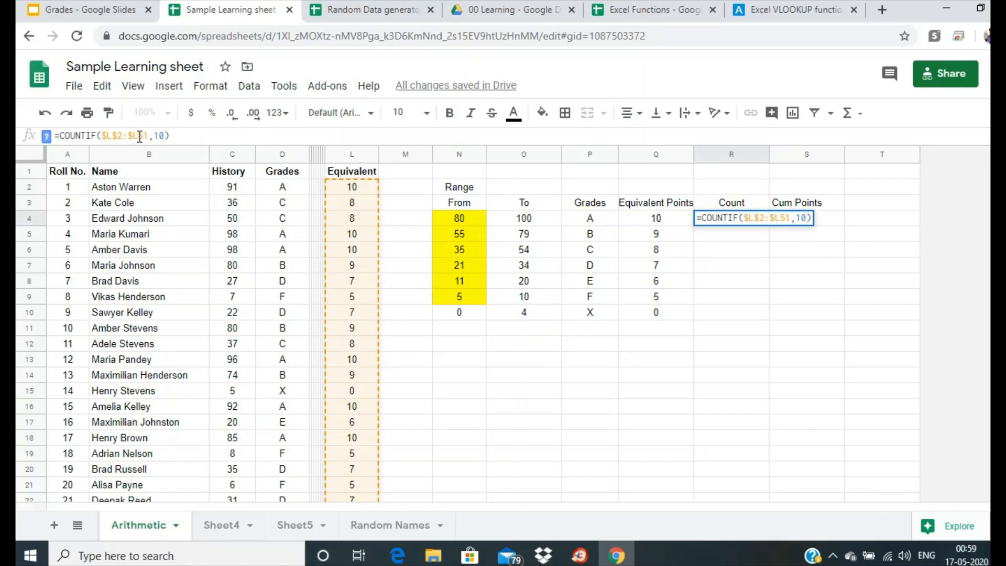
{"action": "left_click", "coordinate": [139, 136]}
{"action": "type", "text": "$"}
{"action": "key", "text": "Return"}
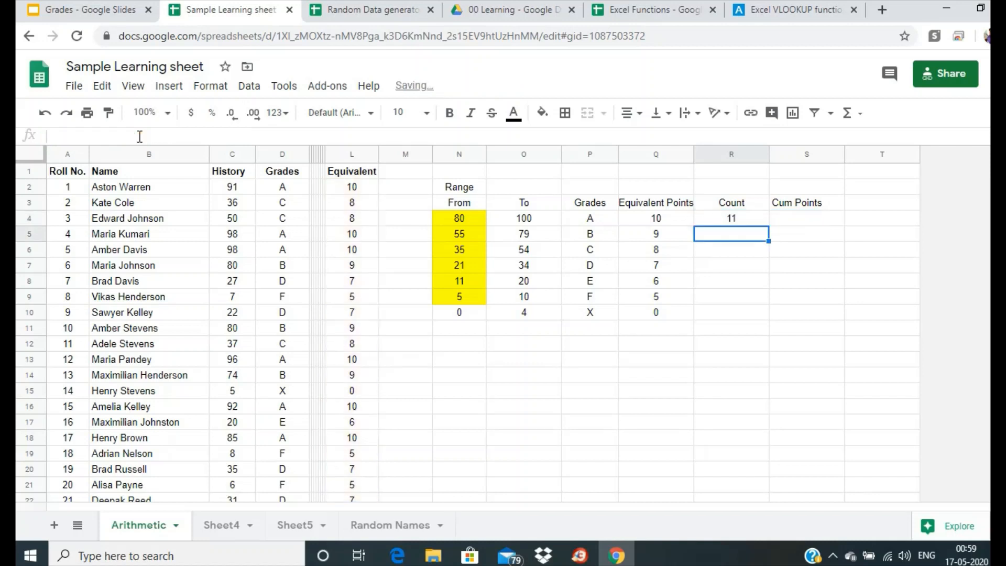
Step: Copy the COUNTIF formula from R4 into R5:R10
{"action": "left_click", "coordinate": [739, 220]}
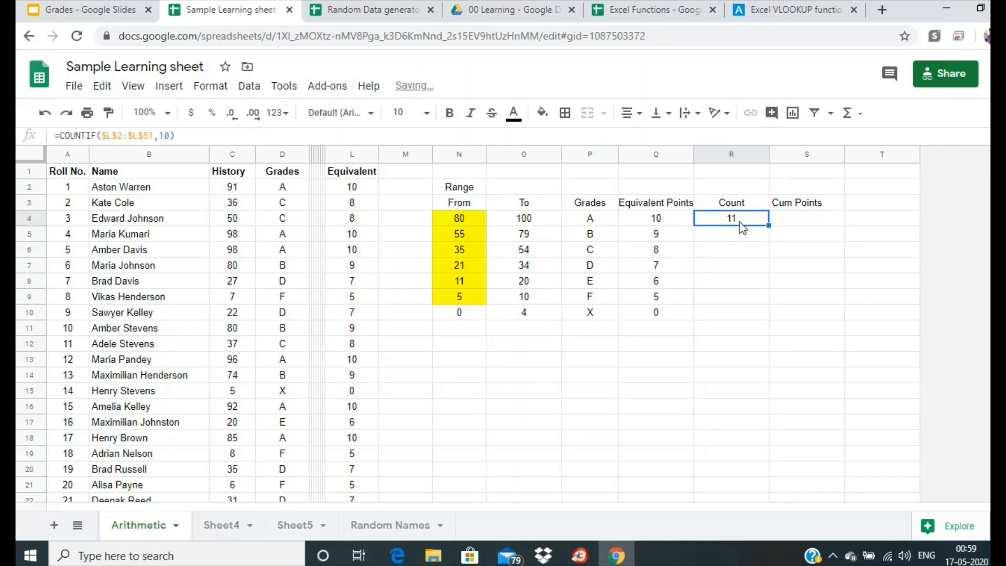
{"action": "key", "text": "ctrl+c"}
{"action": "left_click_drag", "start_coordinate": [736, 235], "coordinate": [726, 307]}
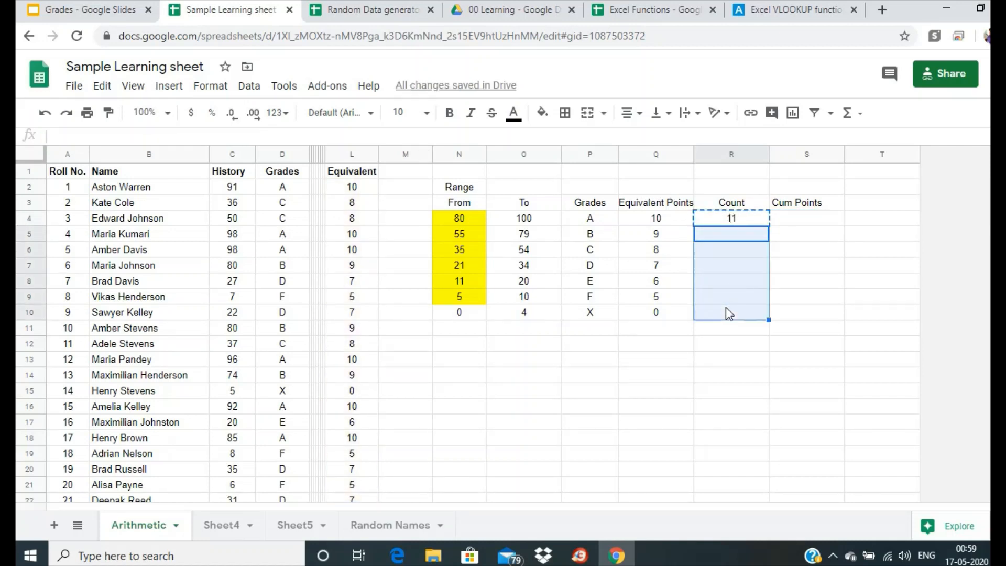
{"action": "key", "text": "ctrl+v"}
Step: Change the COUNTIF criterion to 9 in R5 and to 8 in R6
{"action": "left_click", "coordinate": [725, 240]}
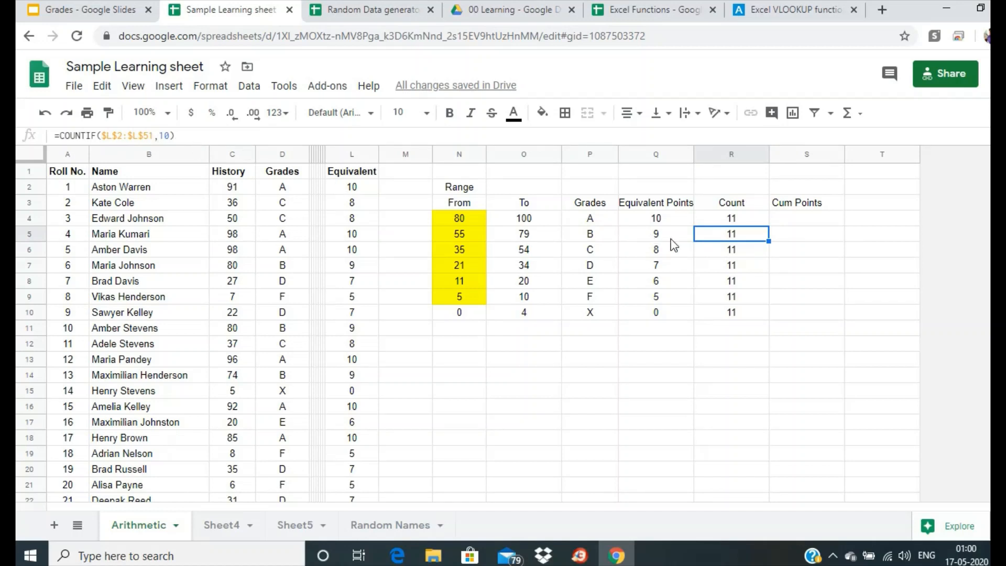
{"action": "left_click", "coordinate": [168, 135]}
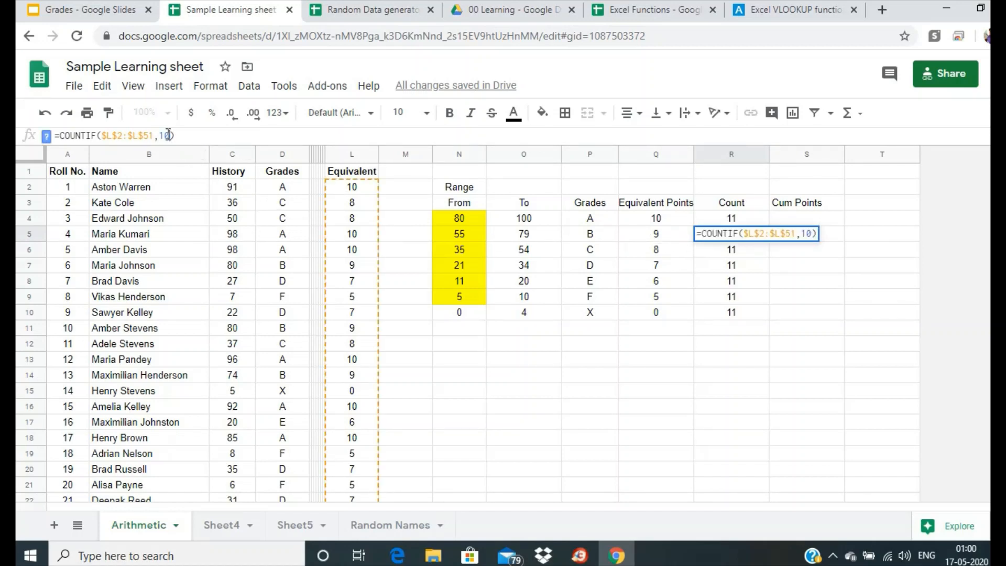
{"action": "double_click", "coordinate": [167, 135]}
{"action": "type", "text": "9"}
{"action": "key", "text": "Return"}
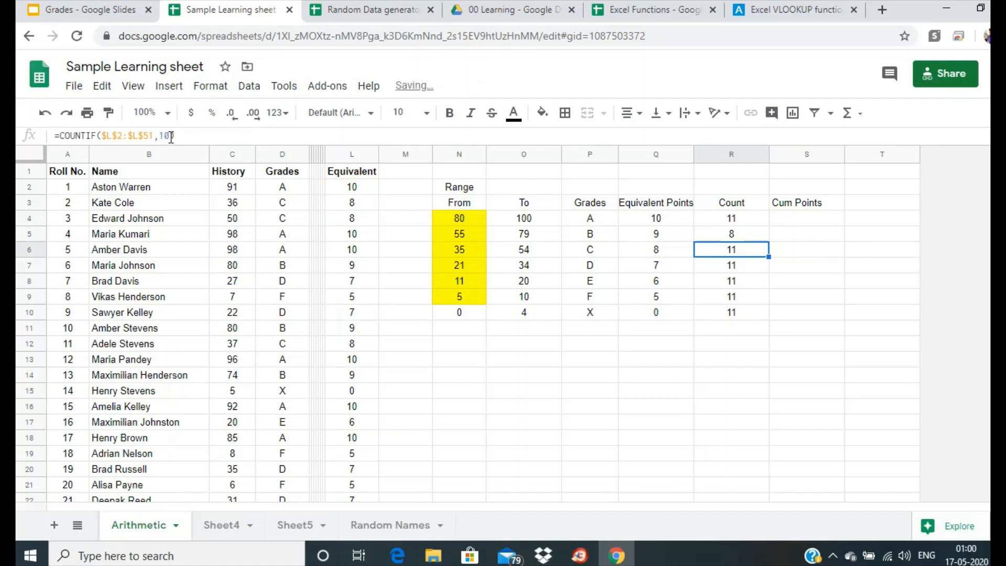
{"action": "double_click", "coordinate": [164, 136]}
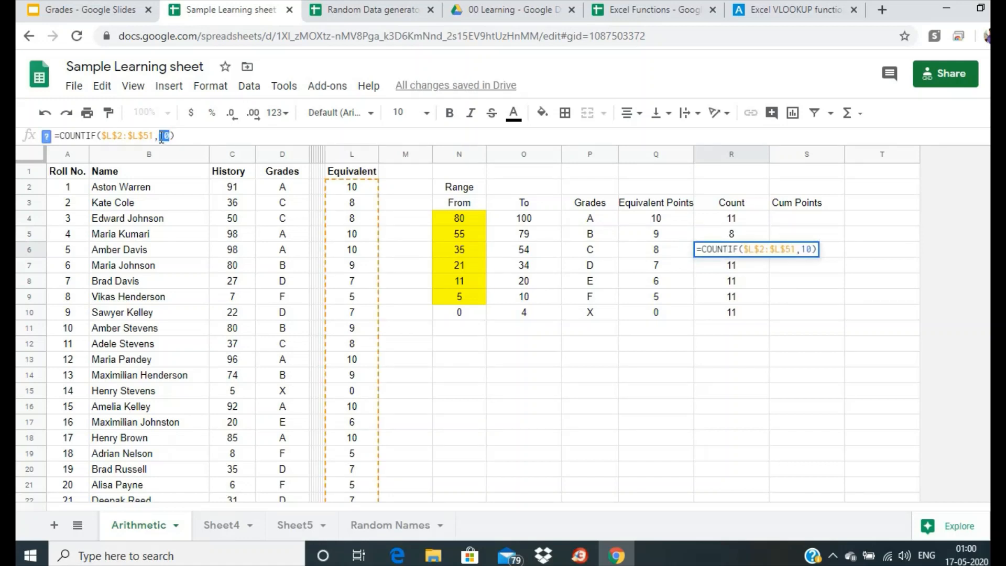
{"action": "type", "text": "8"}
{"action": "key", "text": "Return"}
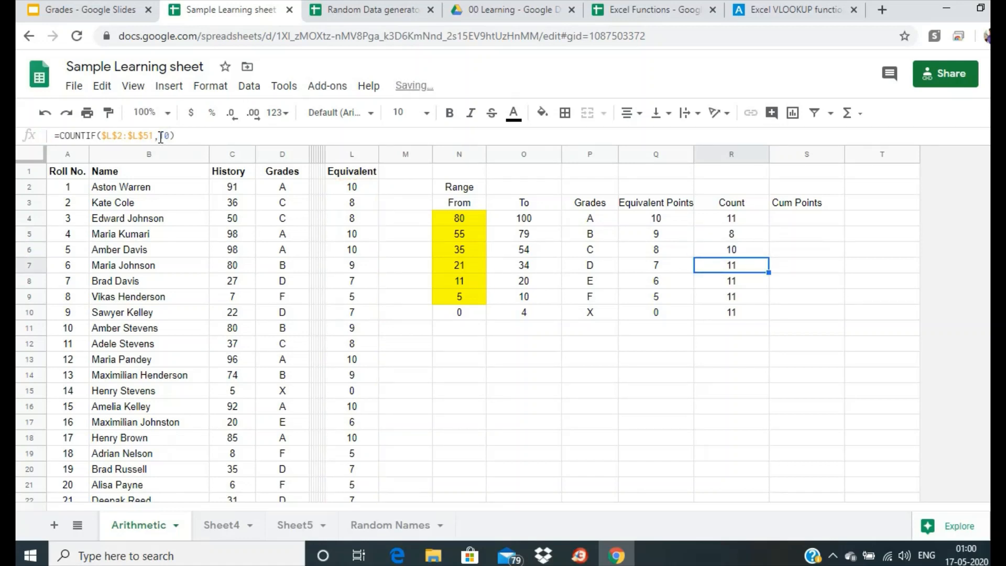
Step: Change the COUNTIF criterion to 7 in R7 and to 6 in R8
{"action": "double_click", "coordinate": [163, 136]}
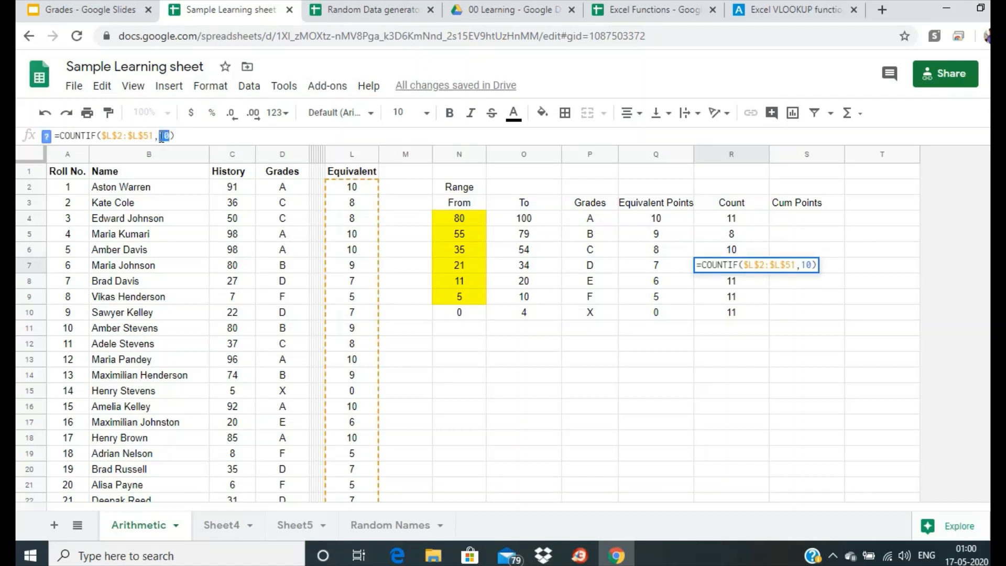
{"action": "type", "text": "7"}
{"action": "key", "text": "Return"}
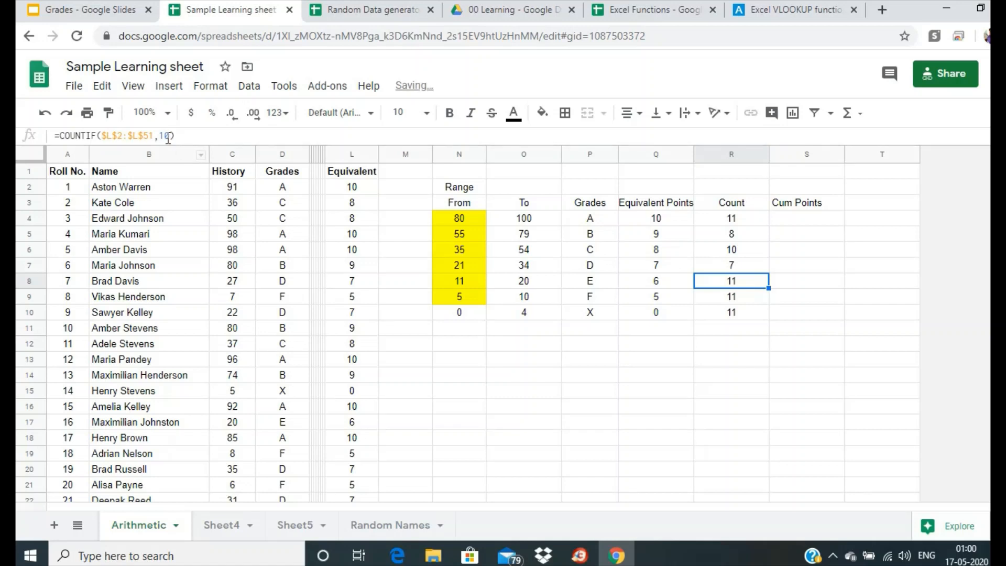
{"action": "left_click", "coordinate": [166, 135]}
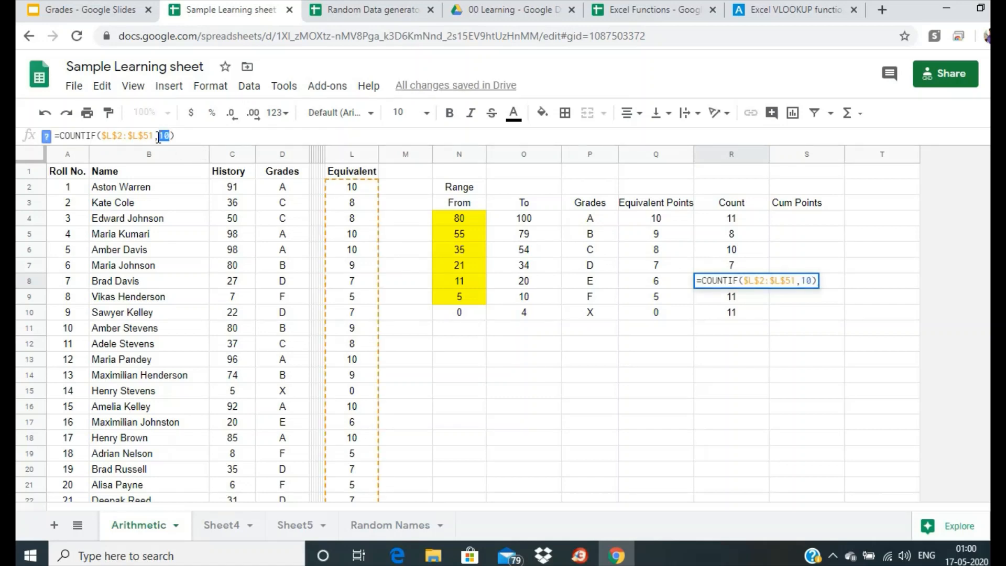
{"action": "type", "text": "6"}
{"action": "key", "text": "Return"}
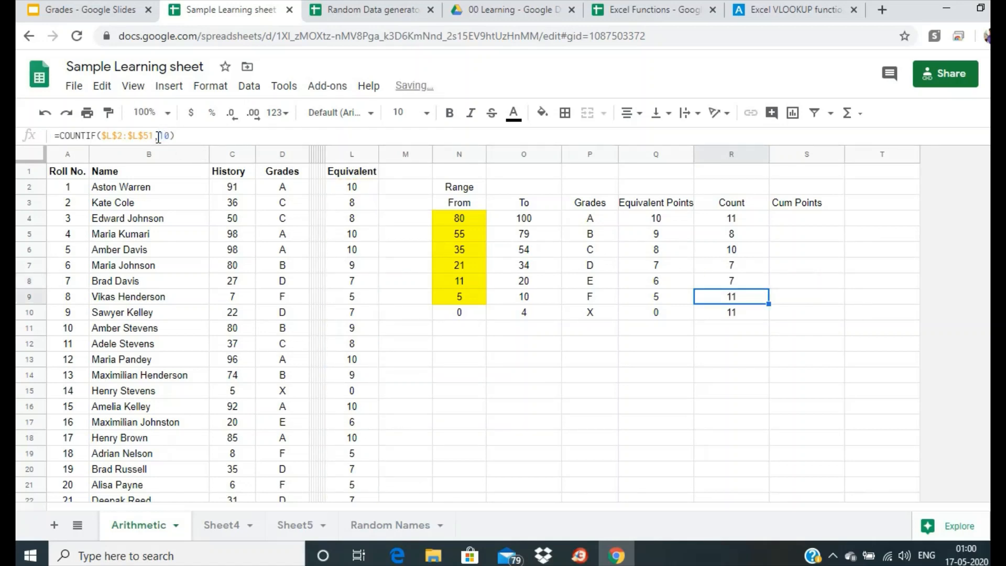
Step: Change the COUNTIF criterion to 5 in R9 and to 0 in R10
{"action": "double_click", "coordinate": [163, 137]}
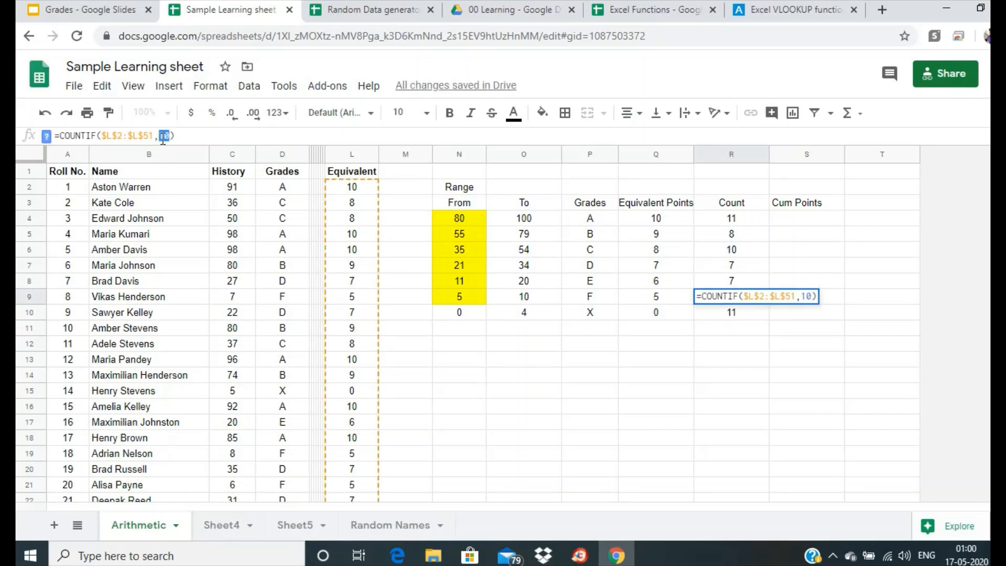
{"action": "type", "text": "5"}
{"action": "key", "text": "Return"}
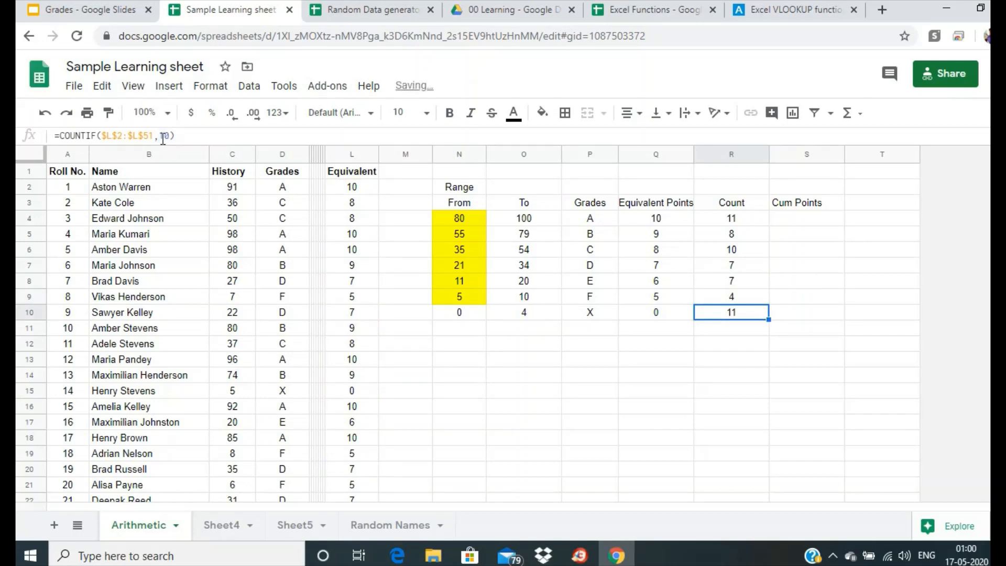
{"action": "double_click", "coordinate": [164, 137]}
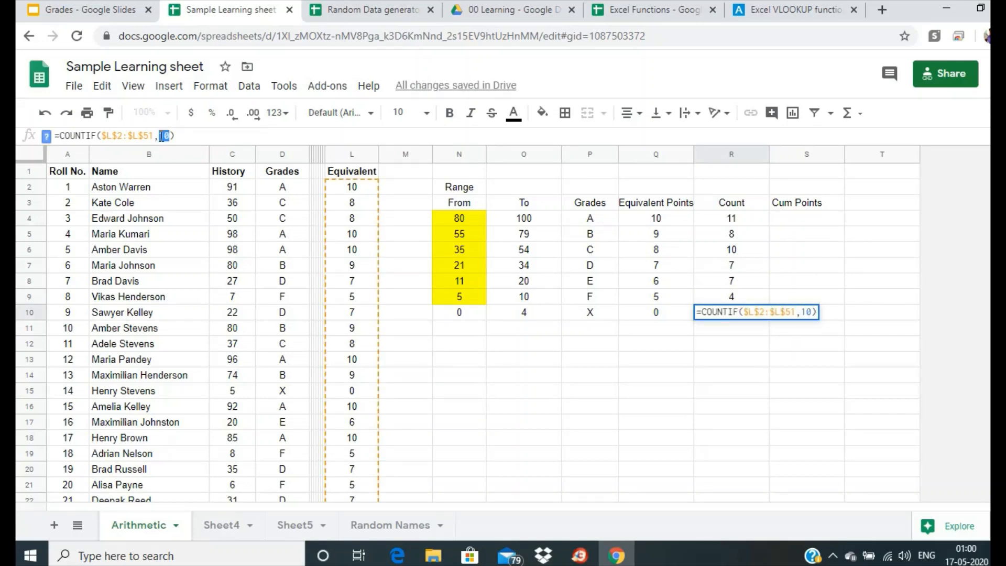
{"action": "type", "text": "0"}
{"action": "key", "text": "Return"}
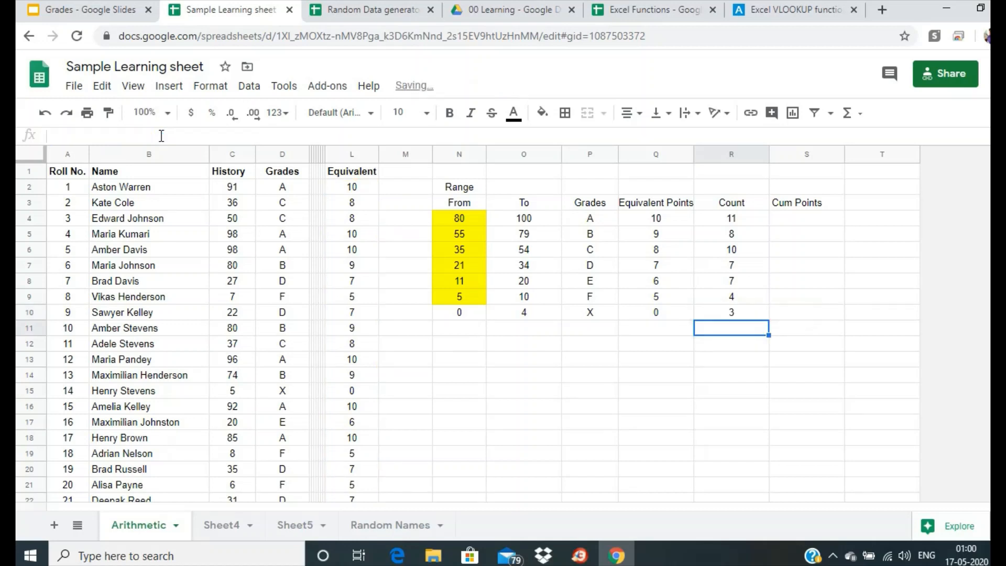
Step: Replace the fixed criterion in the R4 COUNTIF formula with a reference to the equivalent points in Q4
{"action": "left_click", "coordinate": [734, 223]}
{"action": "double_click", "coordinate": [167, 135]}
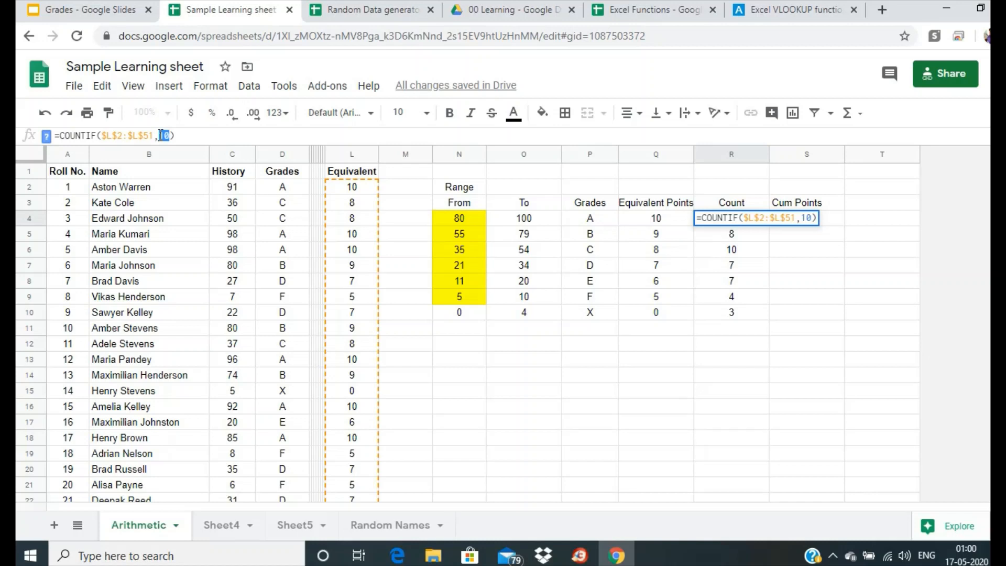
{"action": "type", "text": "$"}
{"action": "left_click", "coordinate": [655, 225]}
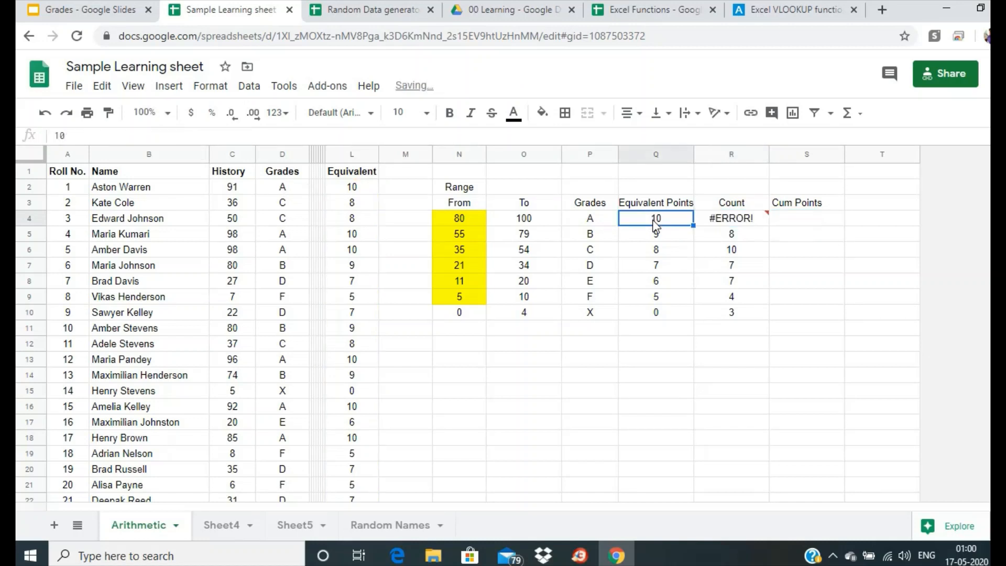
{"action": "left_click", "coordinate": [723, 222]}
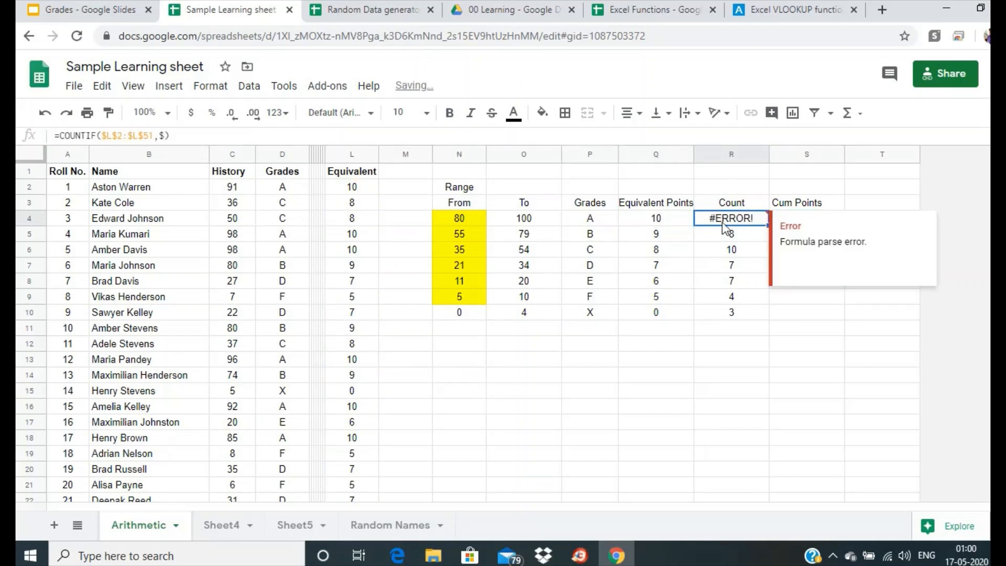
{"action": "left_click", "coordinate": [162, 136]}
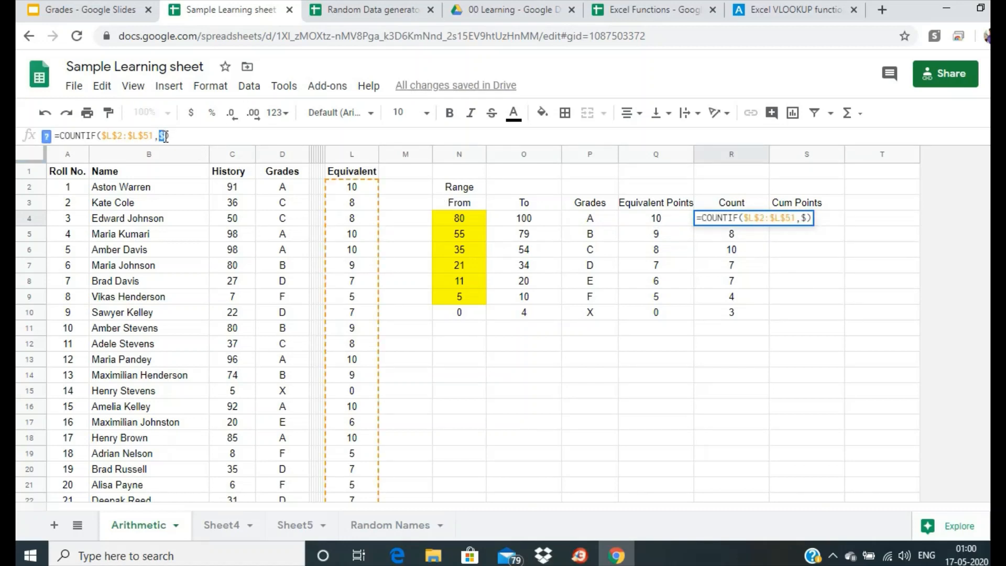
{"action": "left_click", "coordinate": [633, 220]}
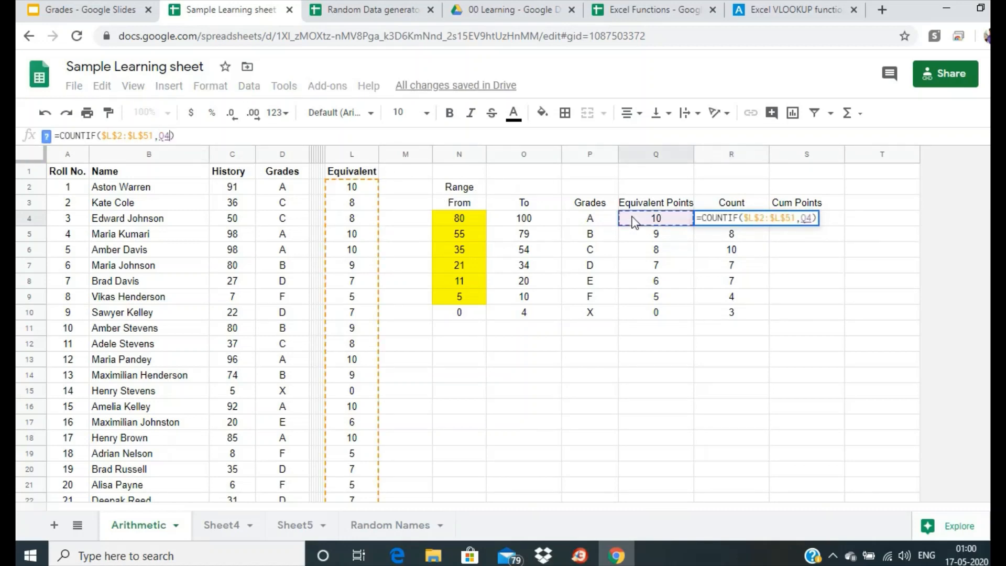
{"action": "left_click", "coordinate": [164, 136]}
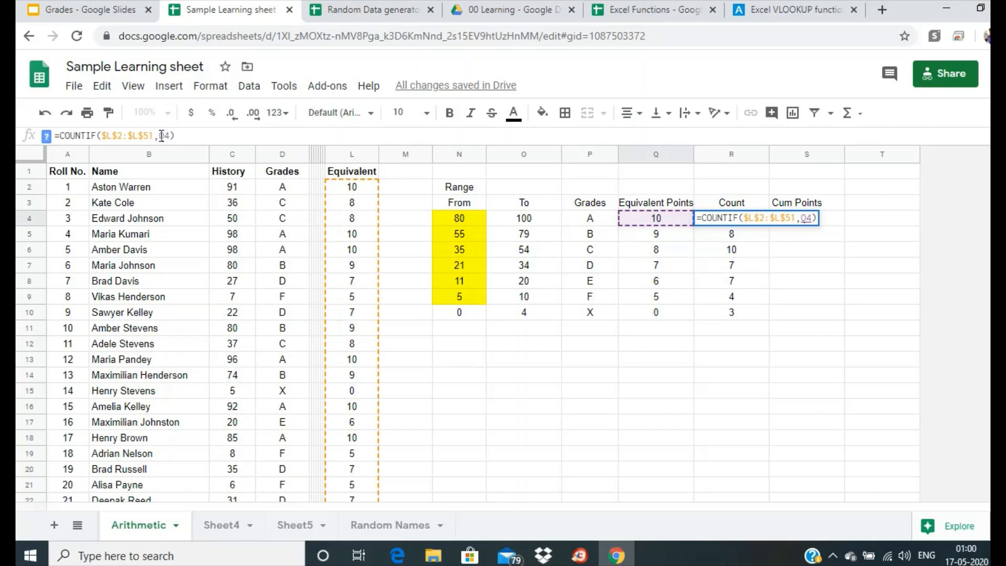
{"action": "left_click", "coordinate": [200, 136]}
{"action": "key", "text": "Return"}
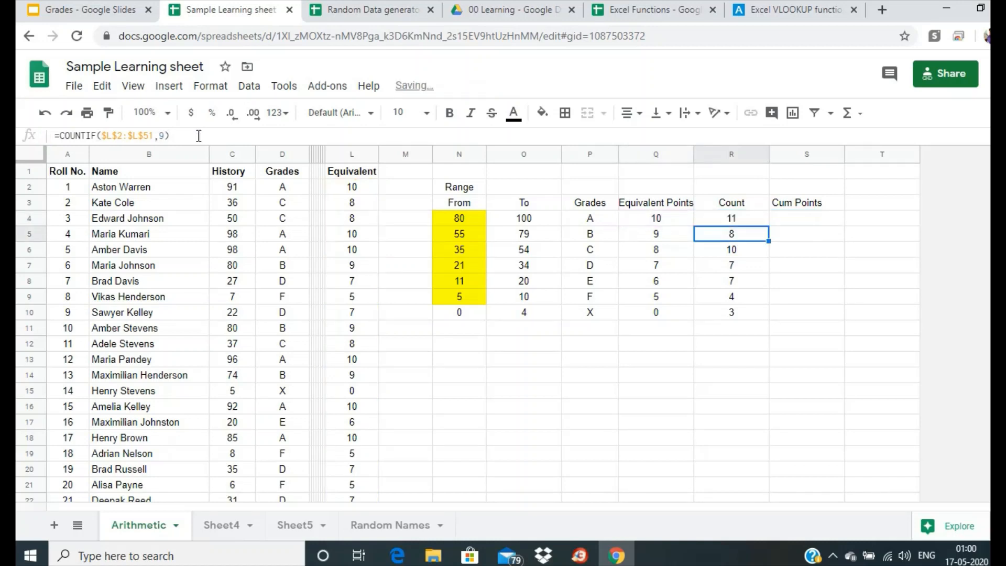
Step: Replace the COUNTIF criterion with cell reference Q5 in R5 and Q6 in R6
{"action": "double_click", "coordinate": [162, 136]}
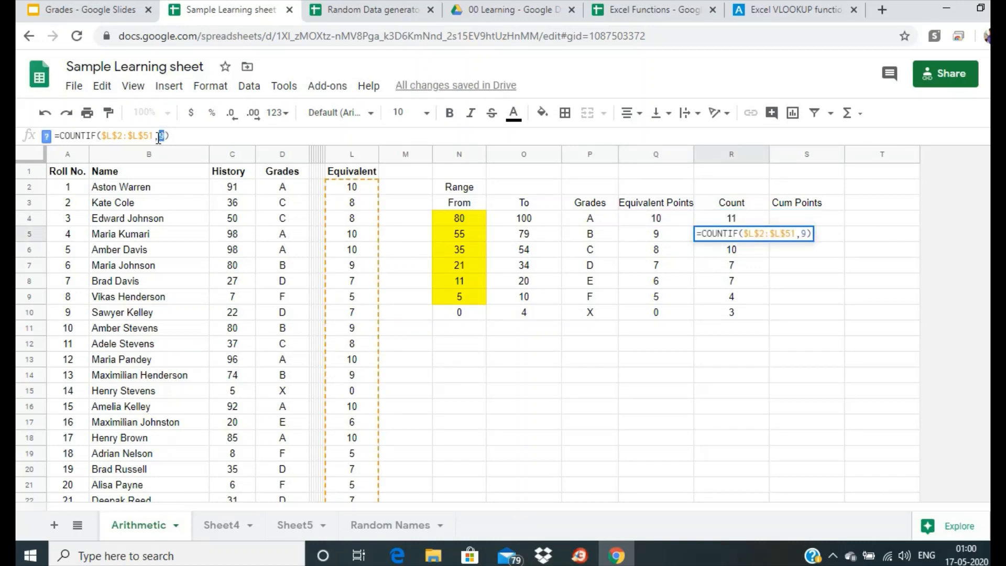
{"action": "type", "text": "Q5"}
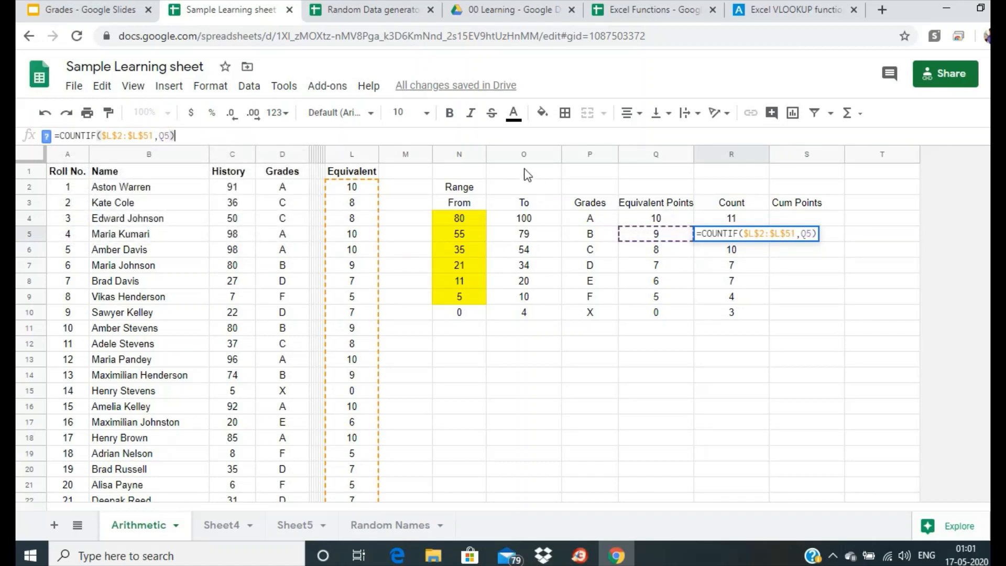
{"action": "key", "text": "Return"}
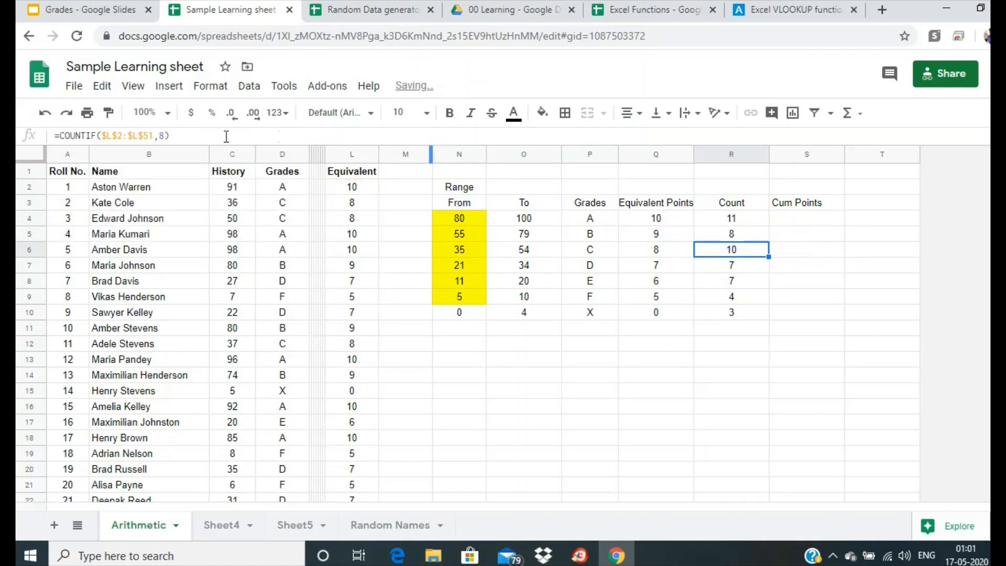
{"action": "double_click", "coordinate": [163, 135]}
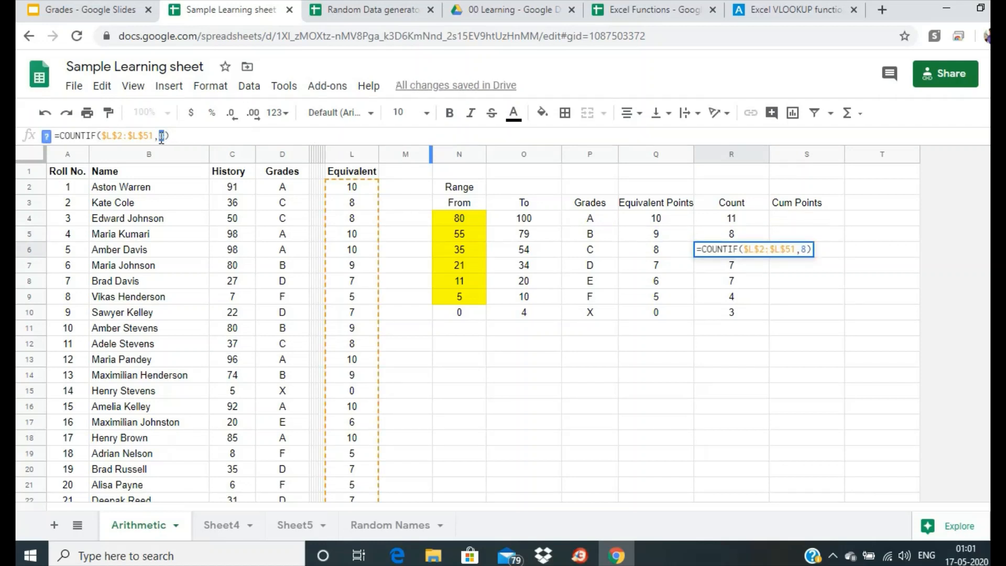
{"action": "type", "text": "Q6"}
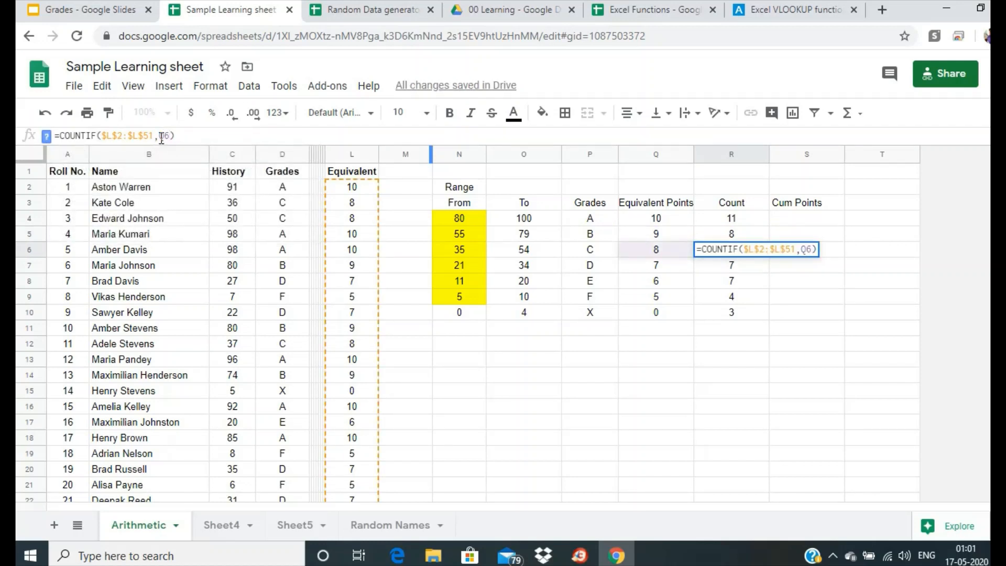
{"action": "key", "text": "Return"}
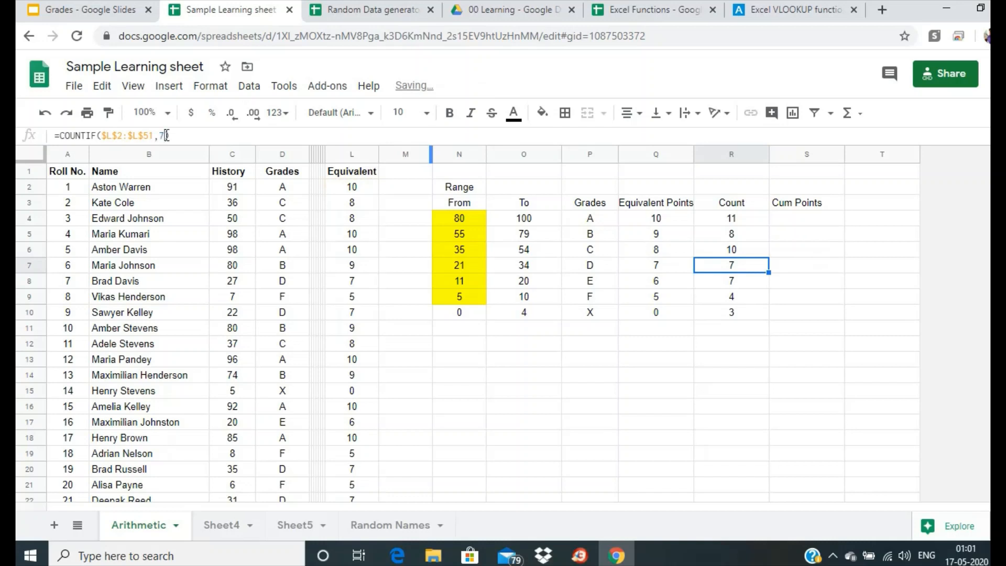
Step: Replace the COUNTIF criterion with cell reference Q7 in R7 and Q8 in R8
{"action": "double_click", "coordinate": [162, 136]}
{"action": "type", "text": "Q"}
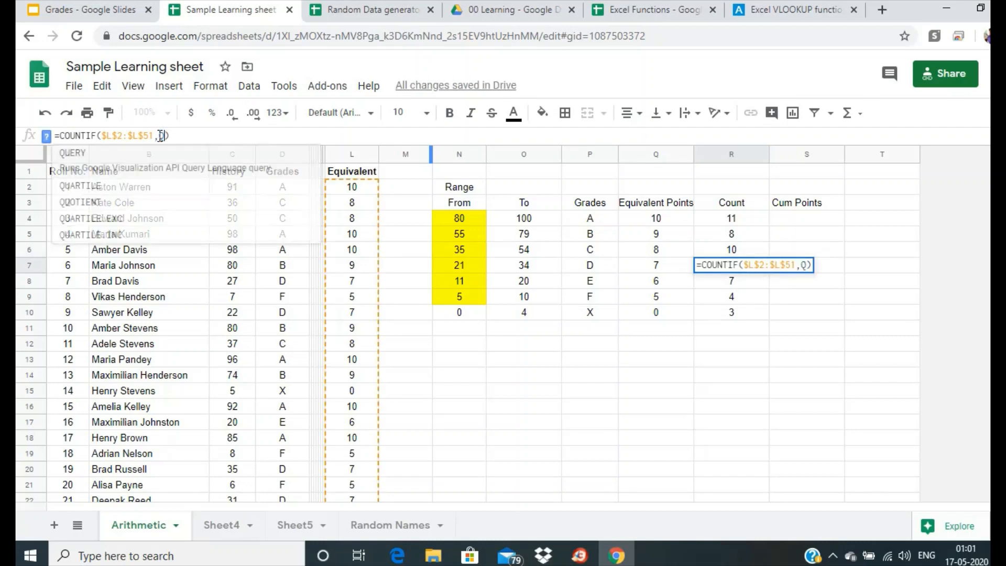
{"action": "type", "text": "7"}
{"action": "key", "text": "Return"}
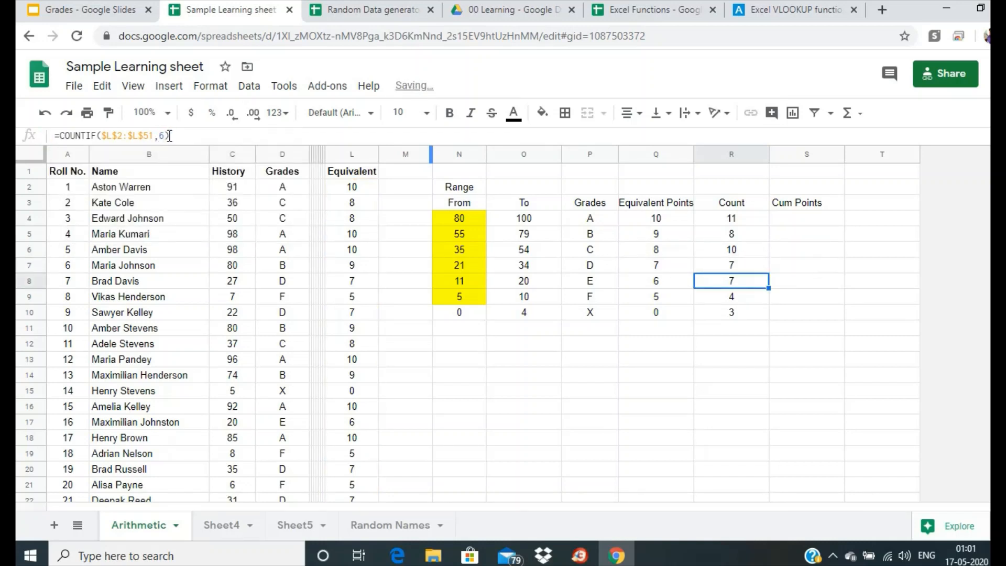
{"action": "double_click", "coordinate": [161, 136]}
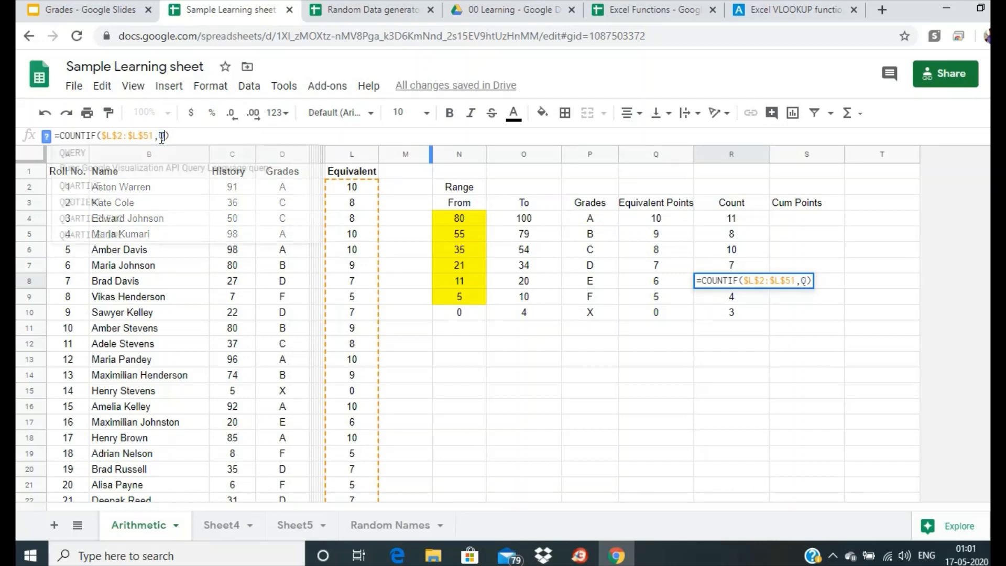
{"action": "type", "text": "Q8"}
{"action": "key", "text": "Return"}
Step: Replace the COUNTIF criterion with cell reference Q9 in R9 and Q10 in R10
{"action": "double_click", "coordinate": [162, 135]}
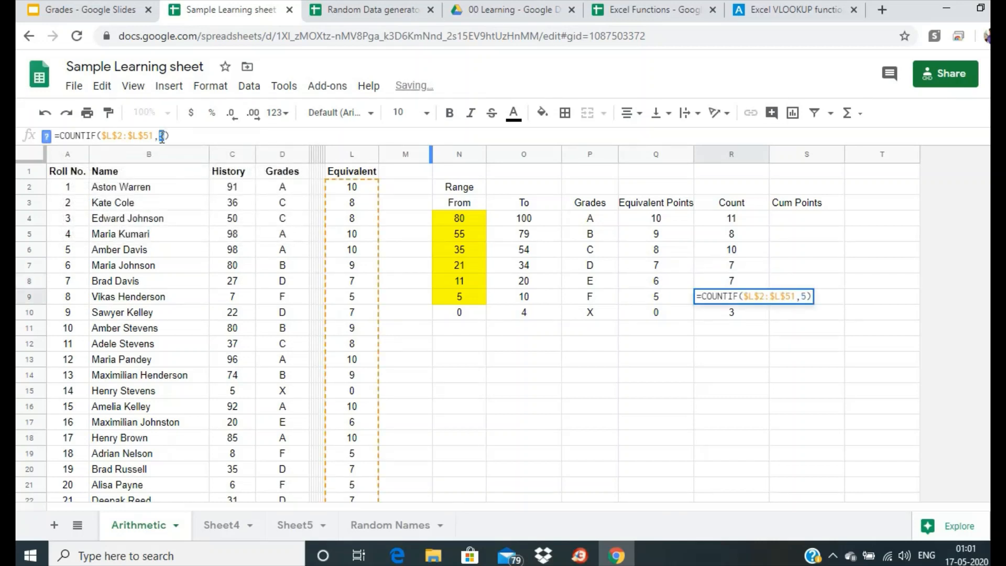
{"action": "type", "text": "Q9"}
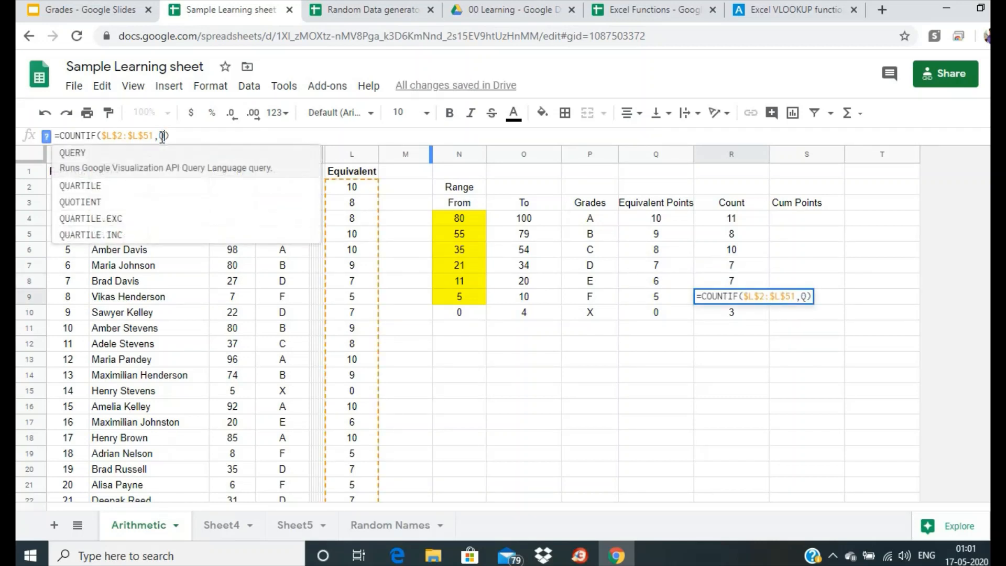
{"action": "key", "text": "Return"}
{"action": "double_click", "coordinate": [162, 136]}
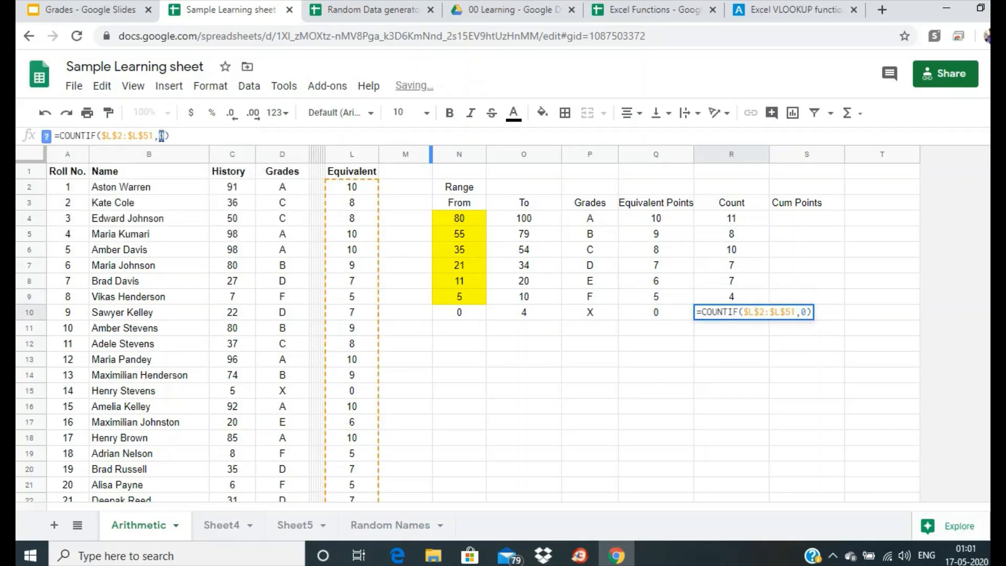
{"action": "type", "text": "Q10"}
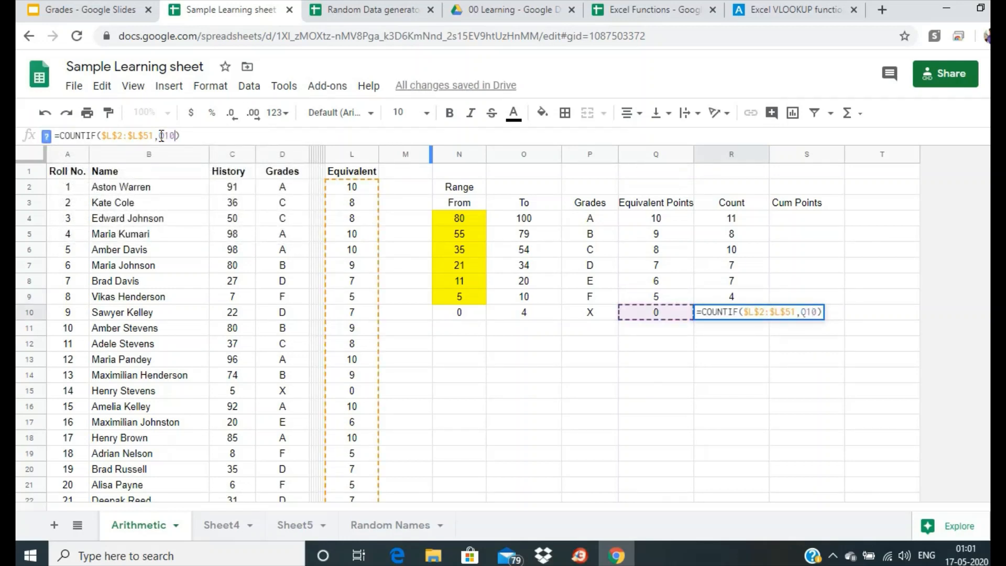
{"action": "key", "text": "Return"}
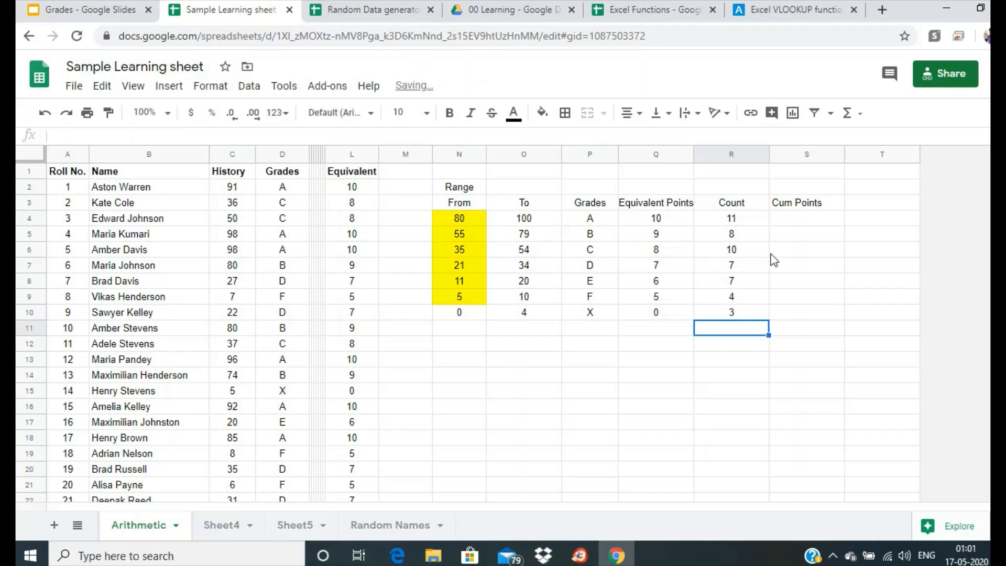
Step: Calculate the cumulative points for grade A in S4 with the formula =Q4*R4
{"action": "left_click", "coordinate": [783, 226]}
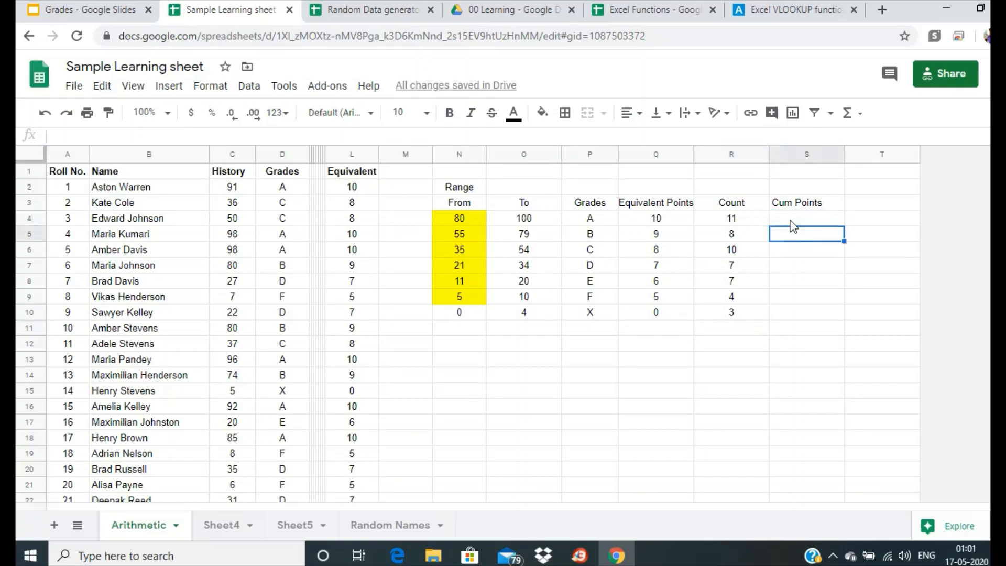
{"action": "type", "text": "="}
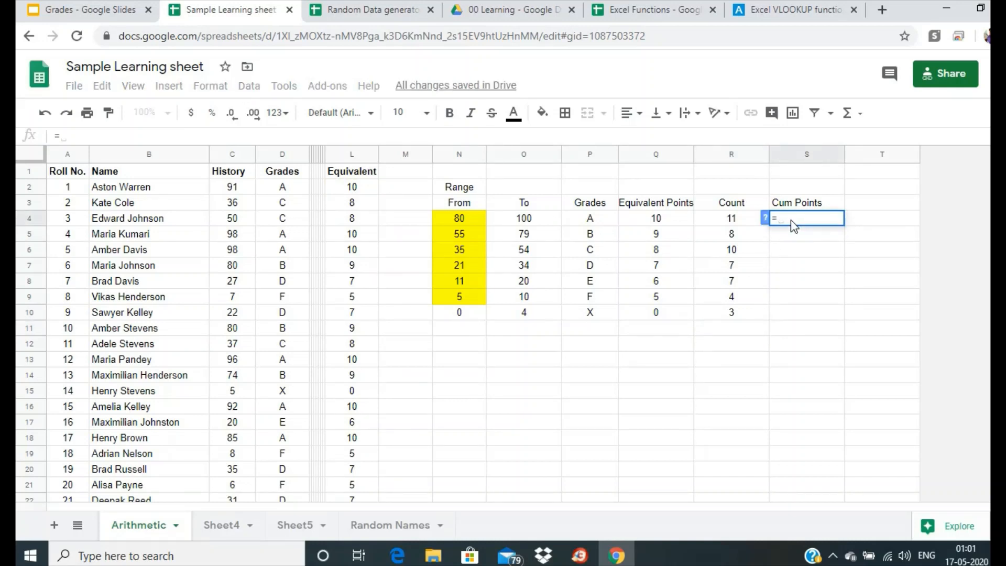
{"action": "left_click", "coordinate": [665, 222]}
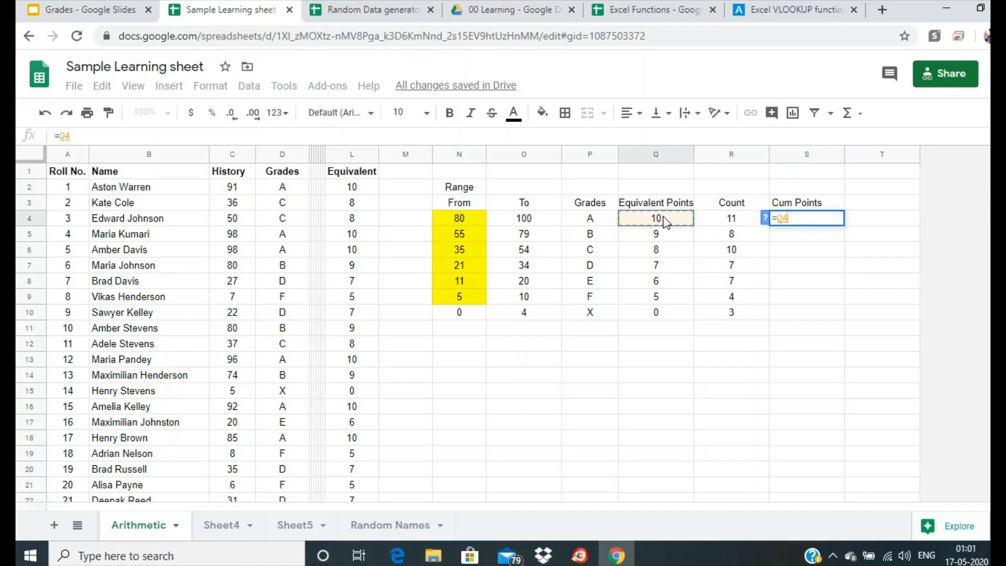
{"action": "type", "text": "*"}
{"action": "left_click", "coordinate": [723, 228]}
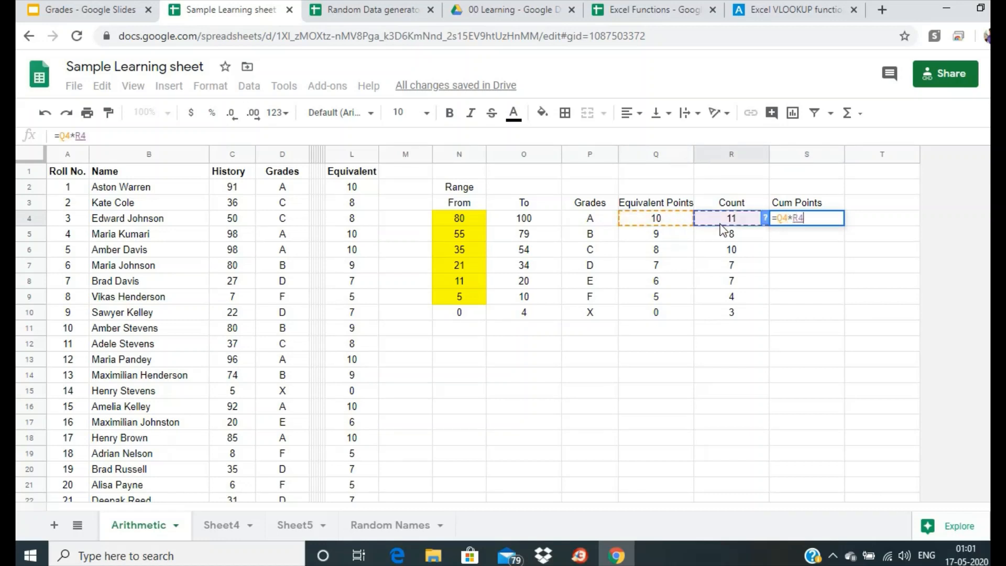
{"action": "key", "text": "Return"}
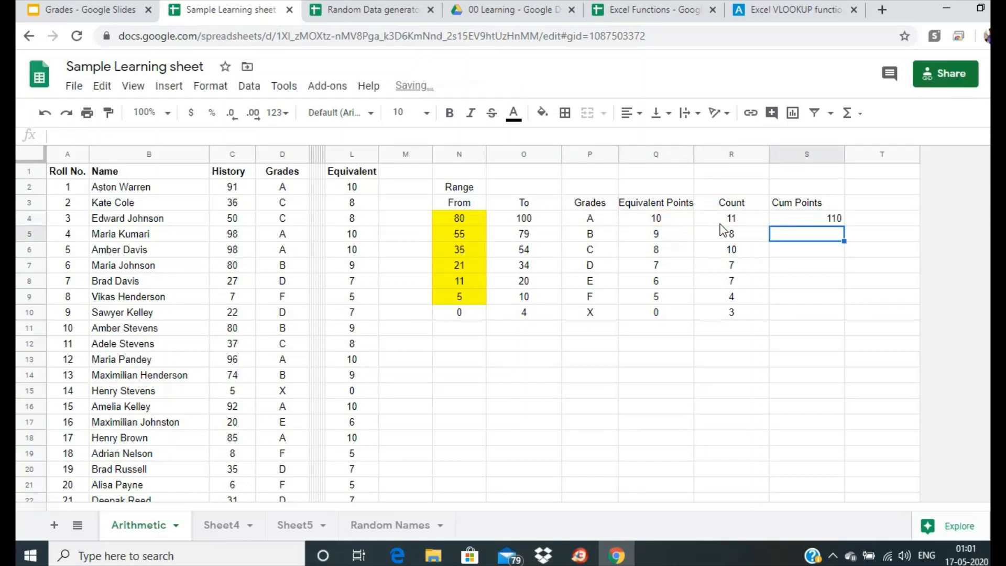
Step: Copy the cumulative points formula from S4 into S5:S10
{"action": "left_click", "coordinate": [819, 221]}
{"action": "key", "text": "ctrl+c"}
{"action": "left_click_drag", "start_coordinate": [811, 237], "coordinate": [802, 319]}
{"action": "key", "text": "ctrl+v"}
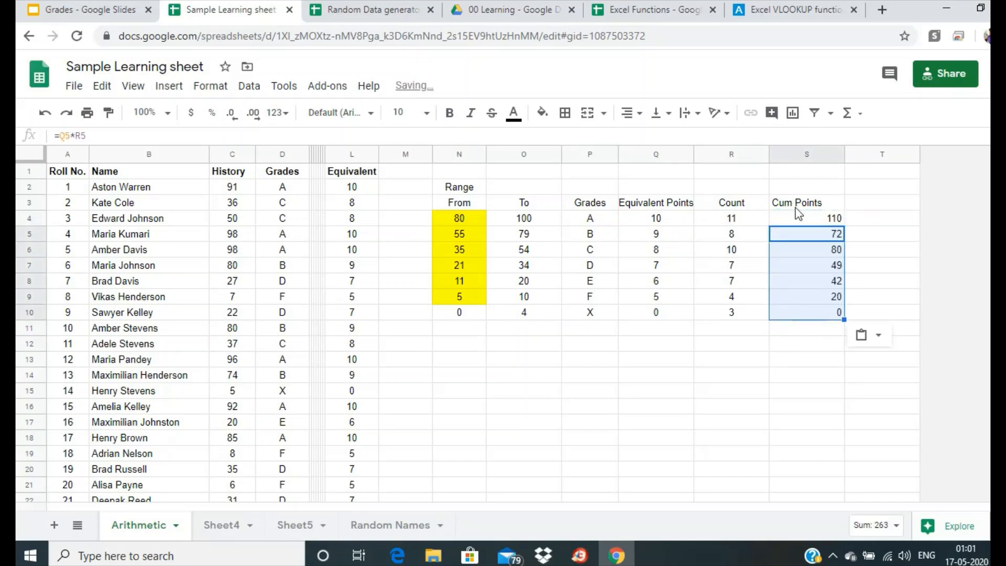
Step: Centre the contents of the Cum Points column horizontally
{"action": "left_click", "coordinate": [800, 154]}
{"action": "left_click", "coordinate": [631, 113]}
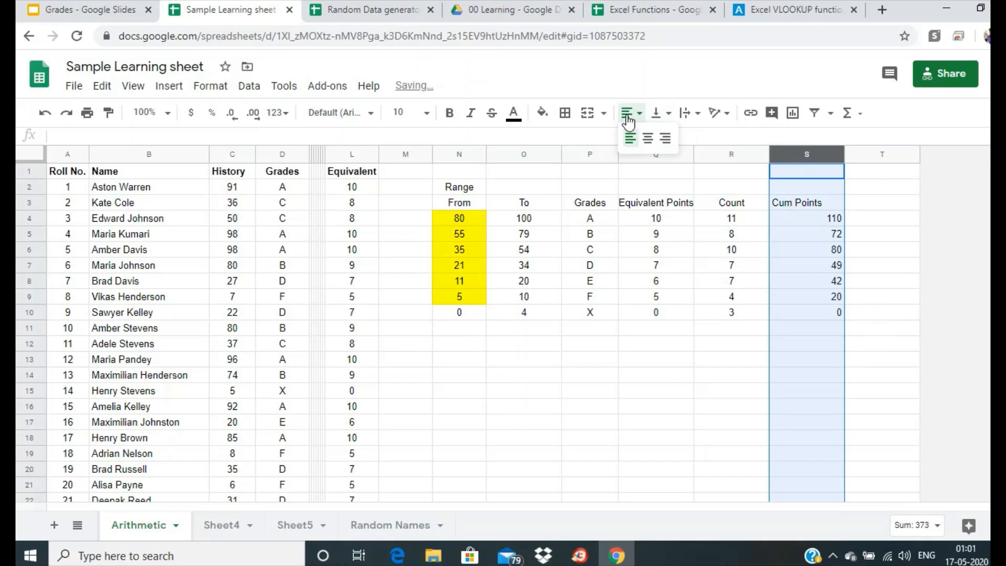
{"action": "left_click", "coordinate": [649, 138]}
Step: Enter the label Mean in cell R12 beneath the Count column
{"action": "left_click", "coordinate": [803, 344]}
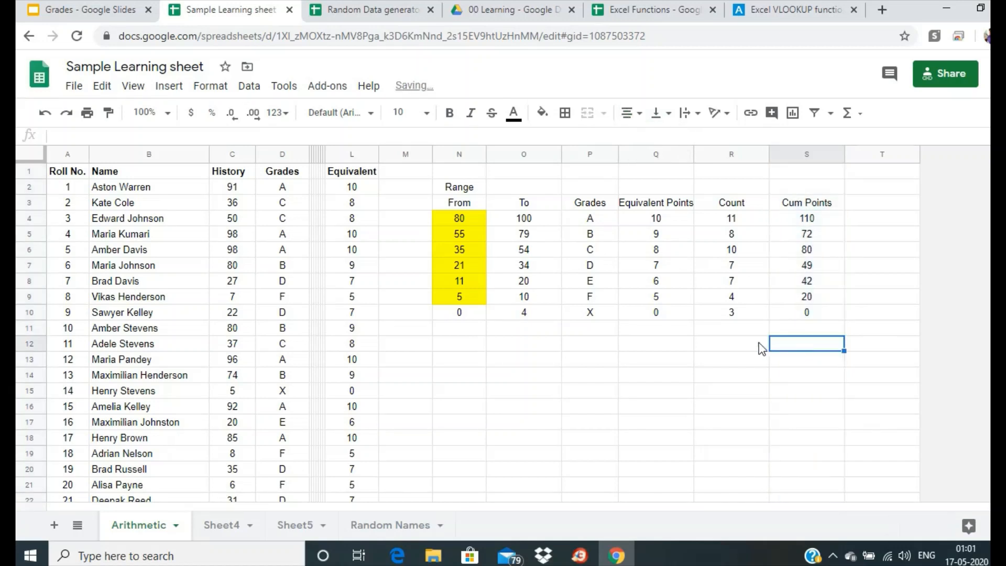
{"action": "left_click", "coordinate": [762, 347]}
{"action": "type", "text": "Mean"}
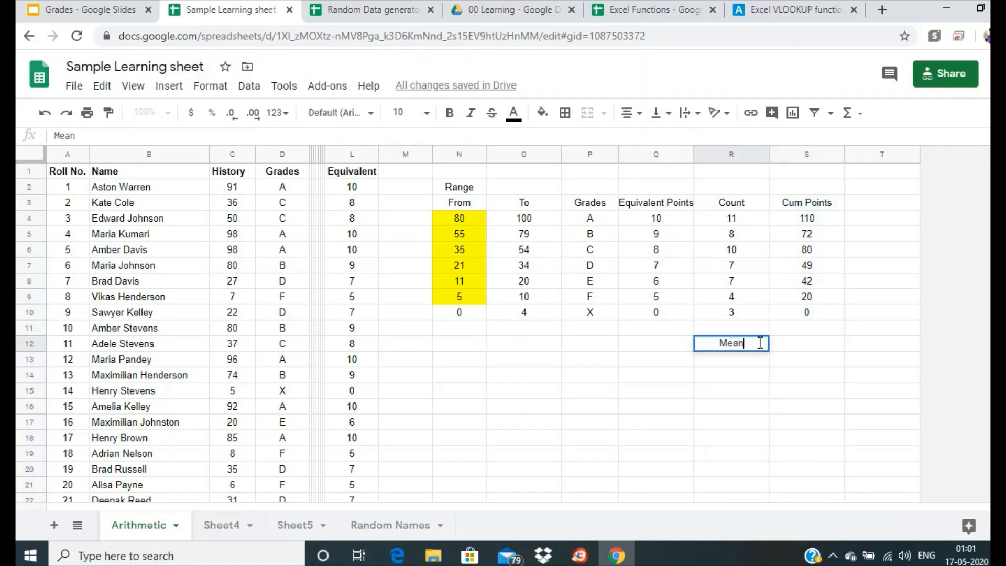
{"action": "key", "text": "Tab"}
Step: Calculate the mean in S12 with the formula =SUM(S4:S10)/O12
{"action": "type", "text": "="}
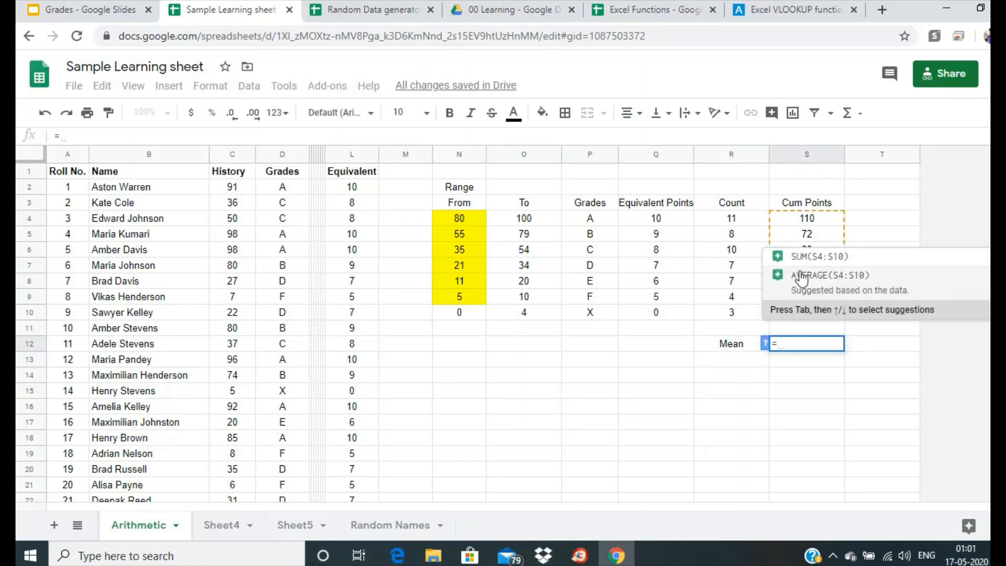
{"action": "left_click", "coordinate": [806, 264]}
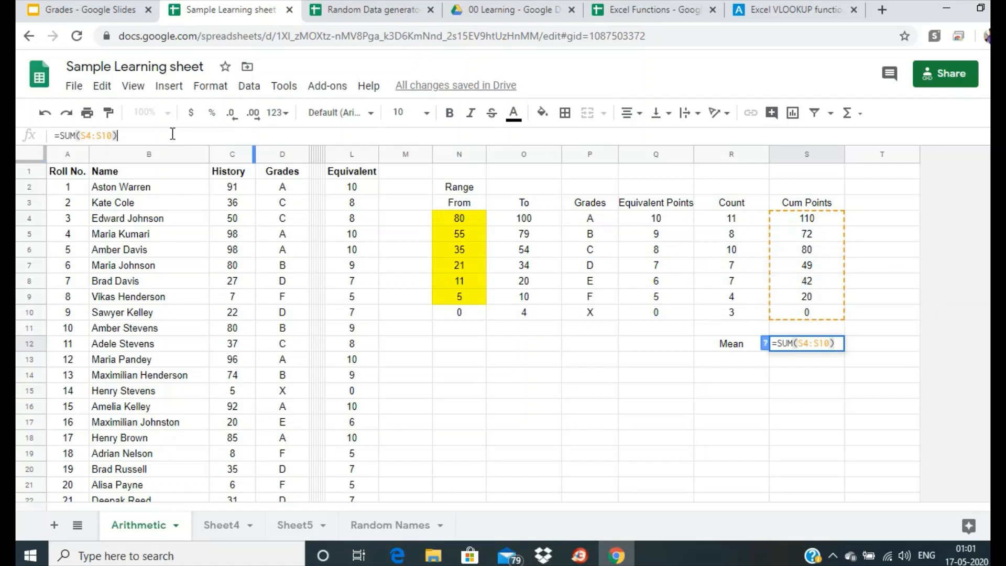
{"action": "type", "text": "/50"}
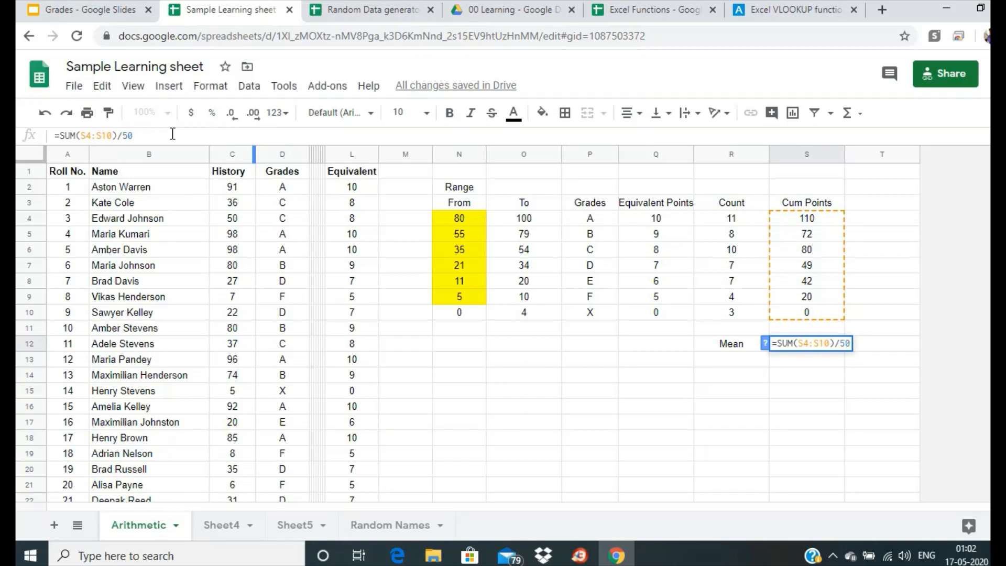
{"action": "key", "text": "BackSpace"}
{"action": "key", "text": "BackSpace"}
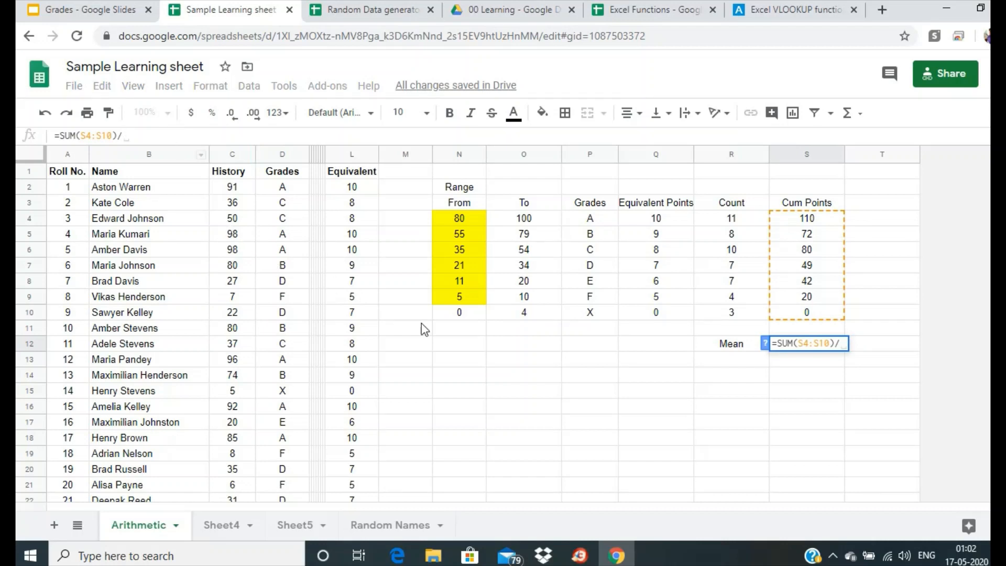
{"action": "left_click", "coordinate": [479, 350]}
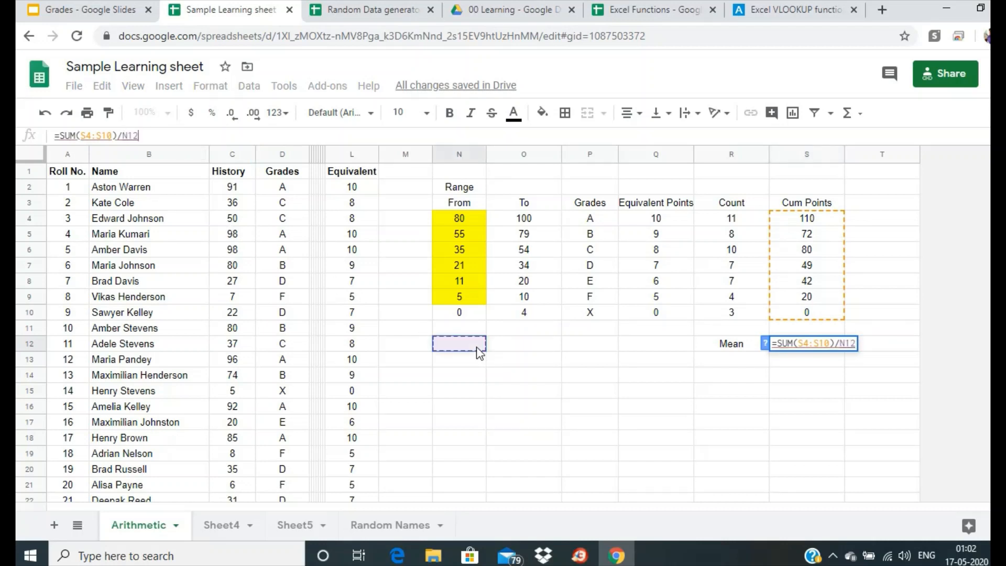
{"action": "left_click", "coordinate": [509, 350]}
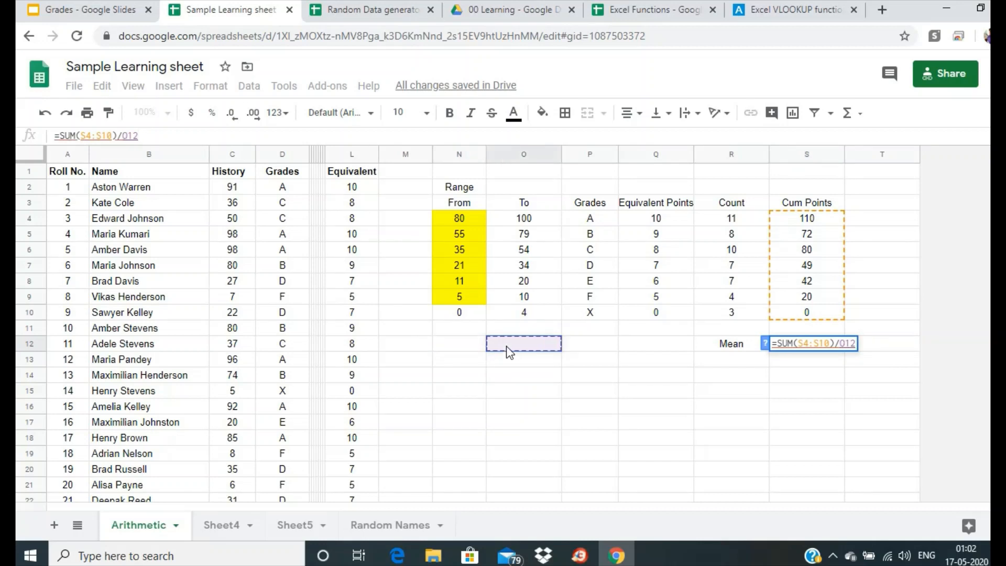
{"action": "key", "text": "Return"}
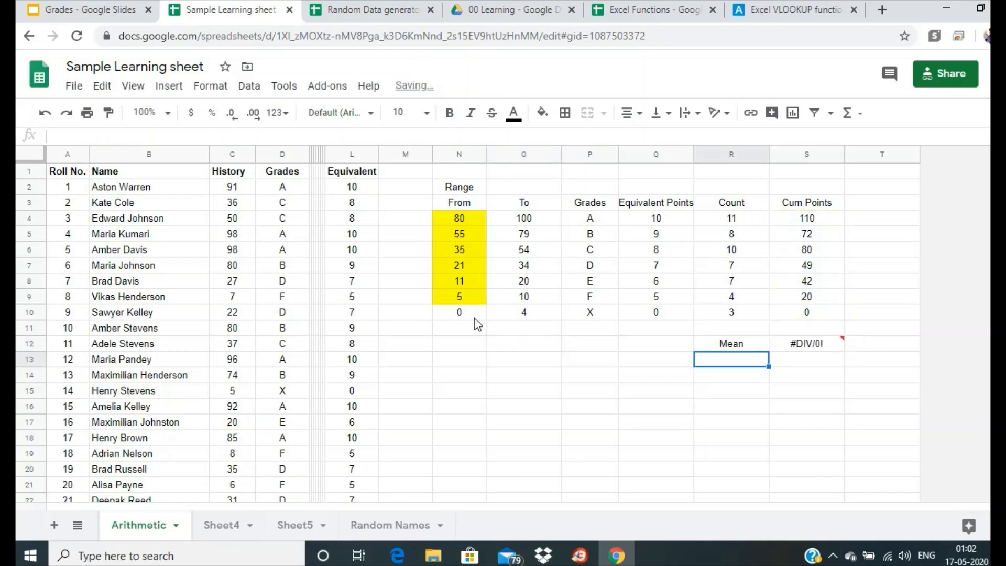
Step: Enter the label No of Students in N12 and align it to the right
{"action": "left_click", "coordinate": [467, 345]}
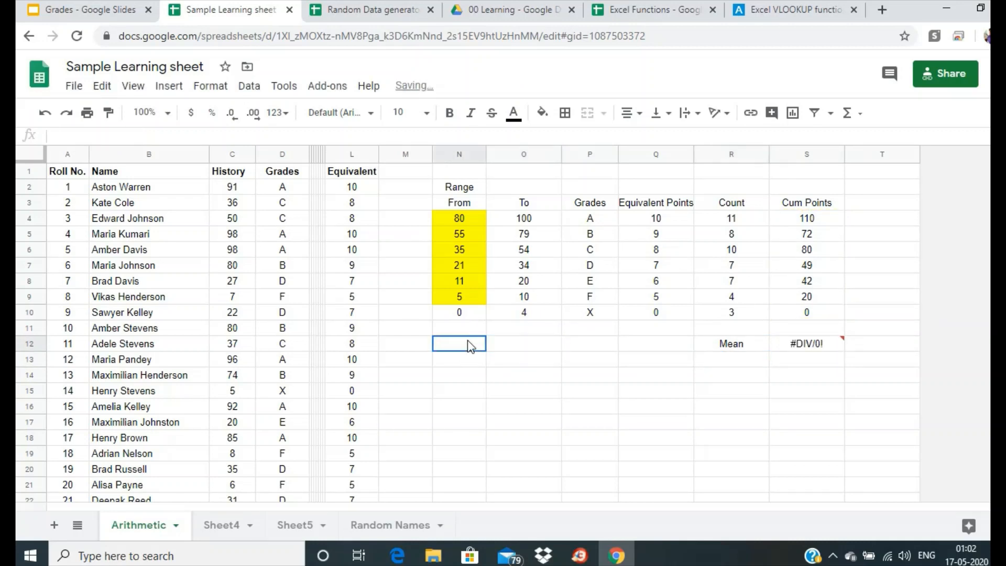
{"action": "type", "text": "No of "}
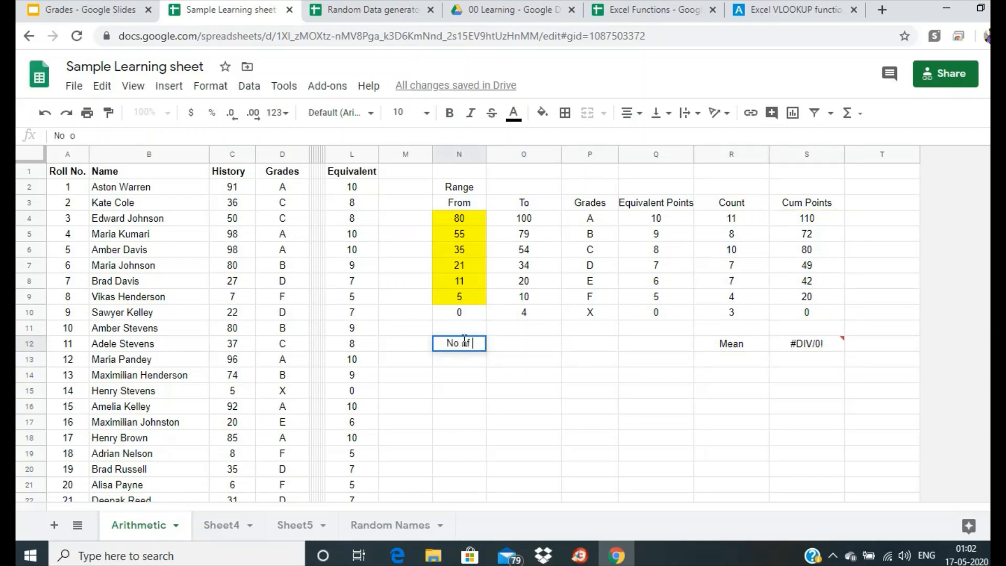
{"action": "type", "text": "Students"}
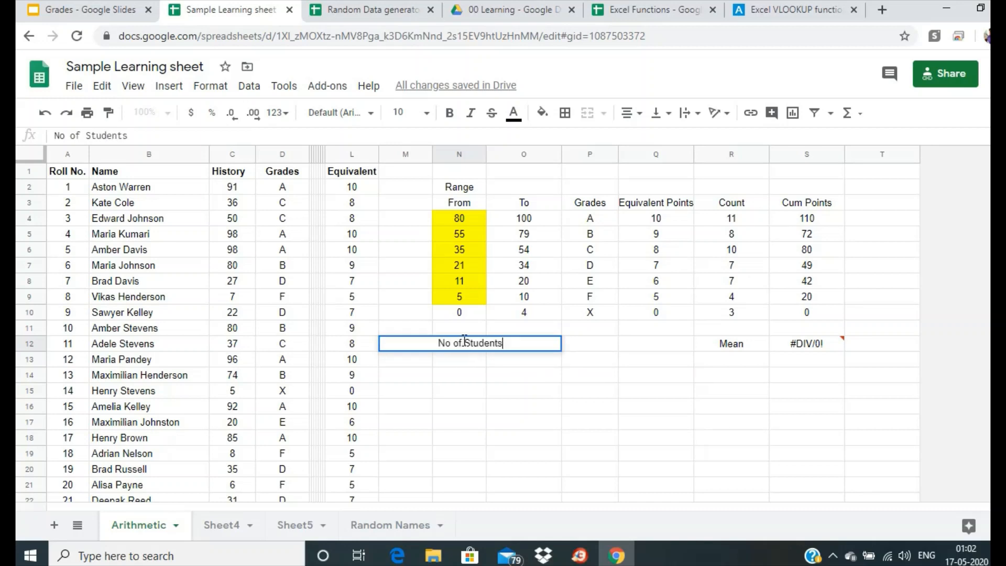
{"action": "key", "text": "Return"}
{"action": "left_click", "coordinate": [465, 342]}
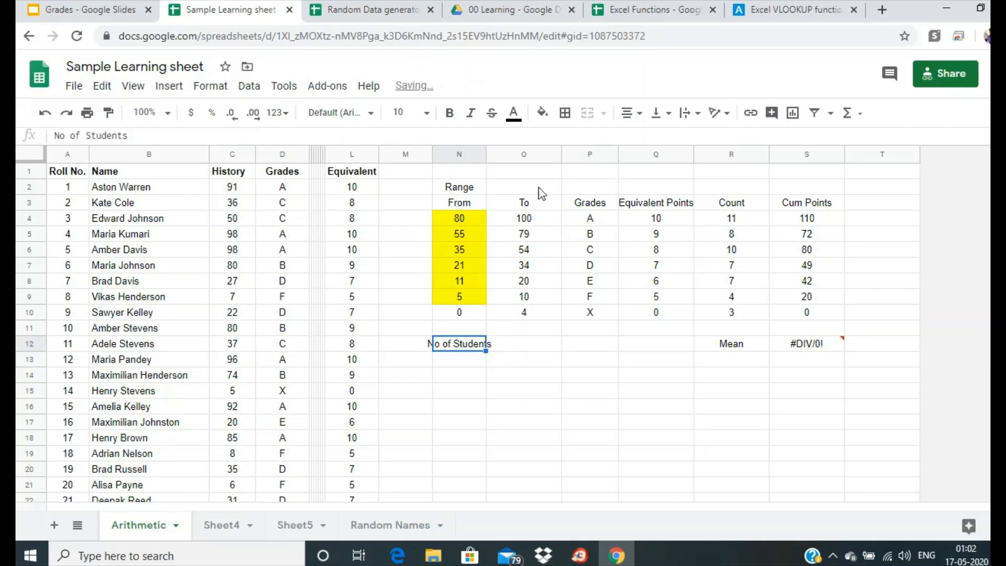
{"action": "left_click", "coordinate": [632, 113]}
{"action": "left_click", "coordinate": [665, 138]}
Step: Fill cell O12 with yellow and enter 50 as the number of students
{"action": "left_click", "coordinate": [522, 343]}
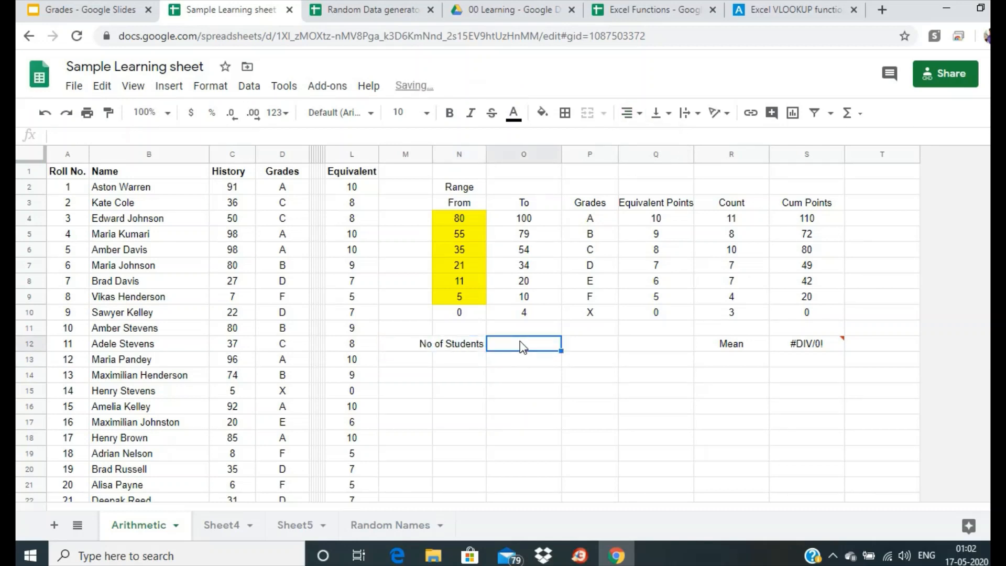
{"action": "left_click", "coordinate": [544, 114]}
{"action": "left_click", "coordinate": [598, 183]}
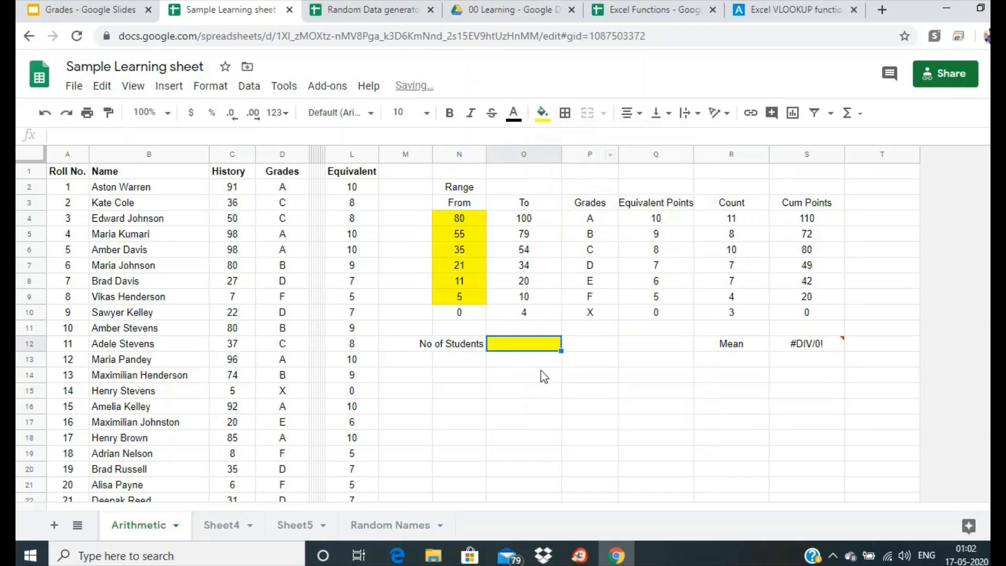
{"action": "type", "text": "50"}
{"action": "key", "text": "Return"}
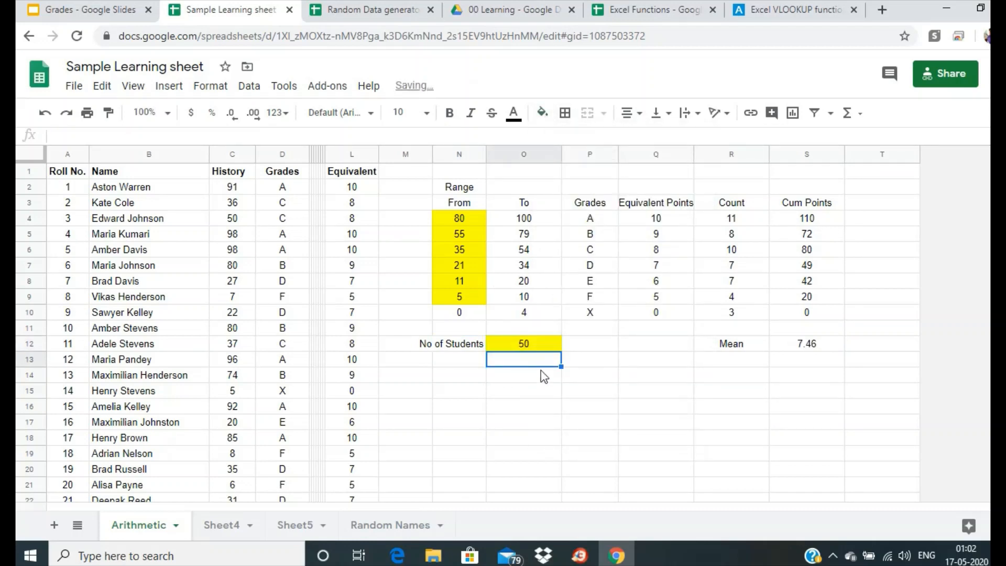
{"action": "left_click", "coordinate": [810, 347]}
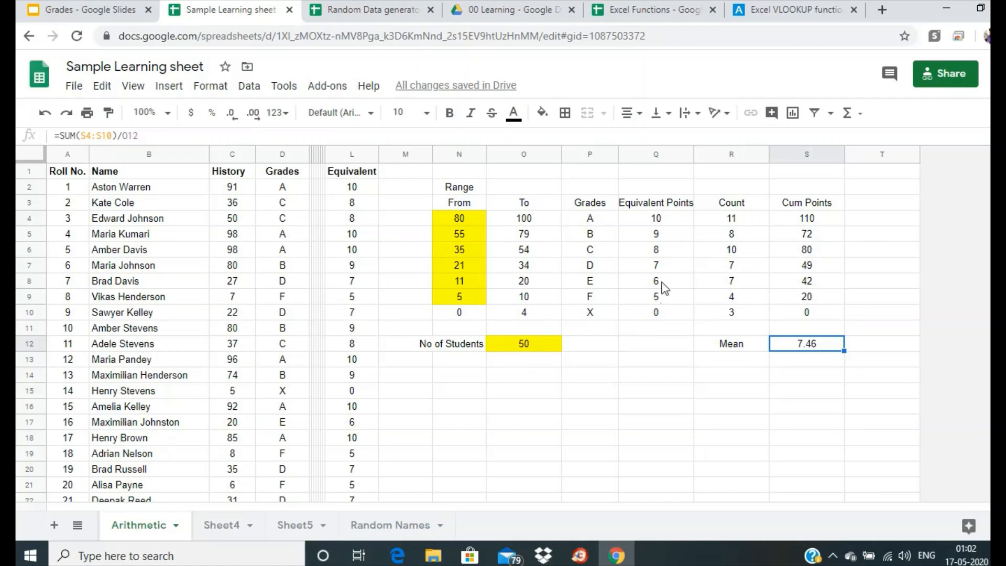
Step: Insert a chart from the equivalent points and counts in Q4:R10
{"action": "left_click_drag", "start_coordinate": [665, 219], "coordinate": [737, 314]}
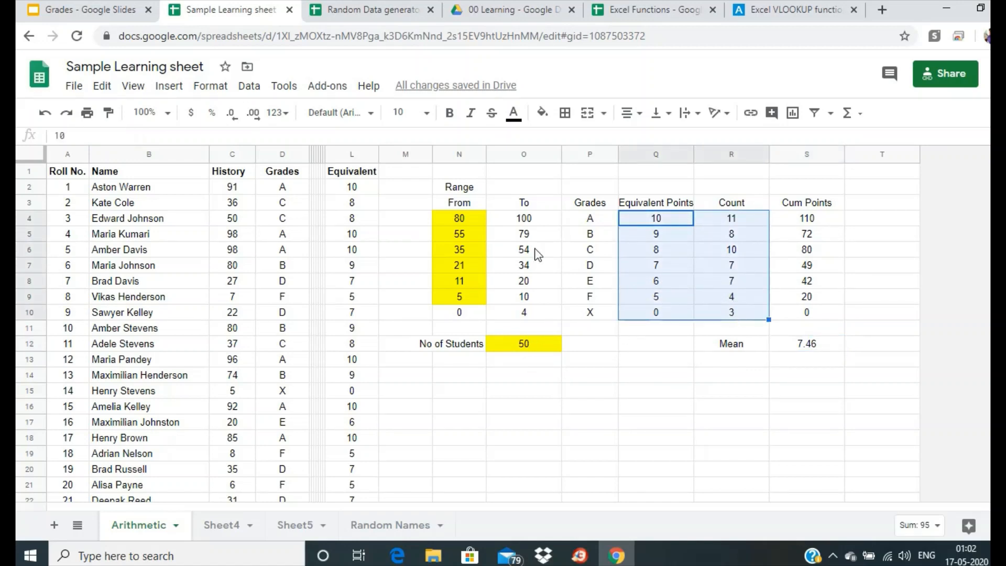
{"action": "left_click", "coordinate": [168, 88]}
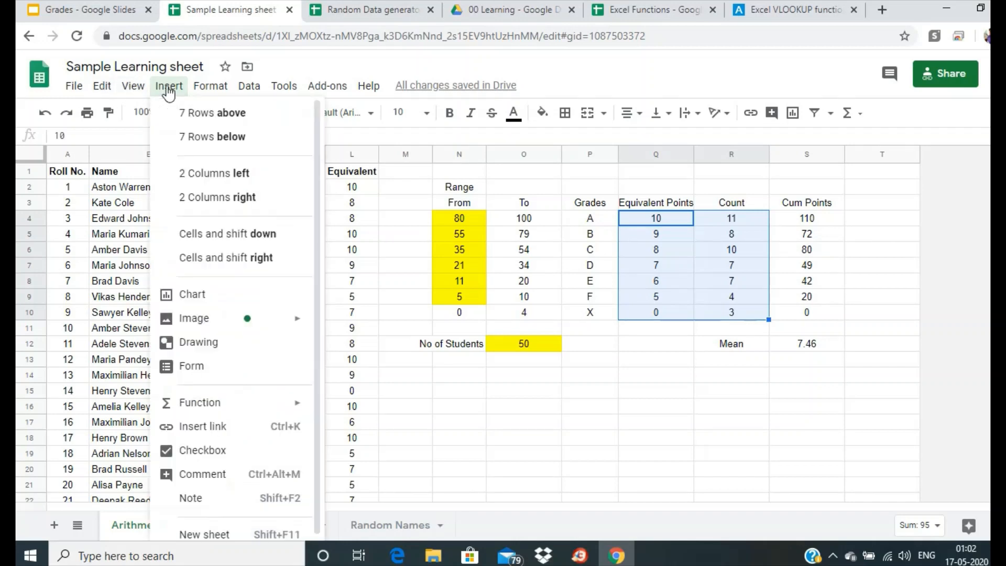
{"action": "left_click", "coordinate": [210, 296]}
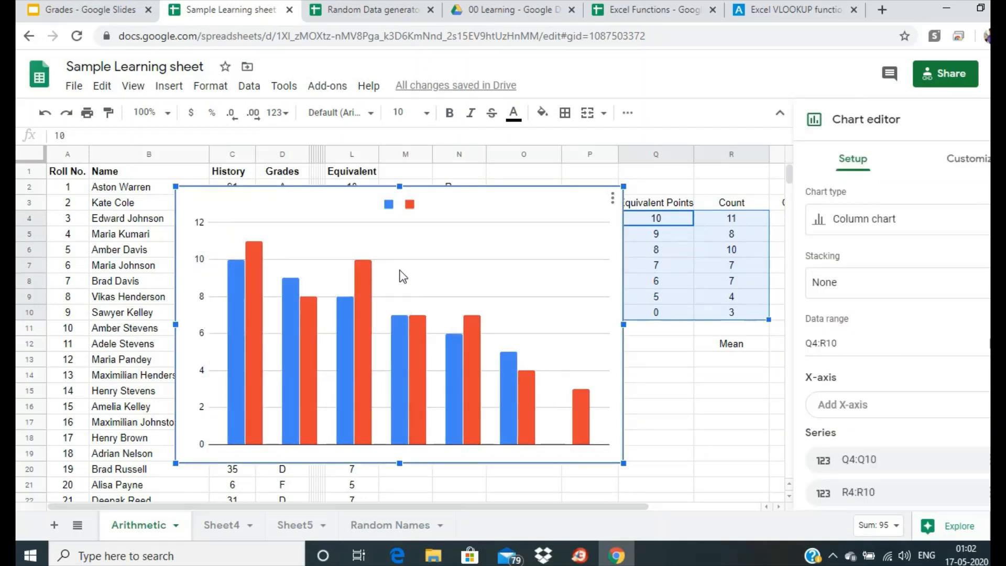
{"action": "left_click", "coordinate": [613, 199]}
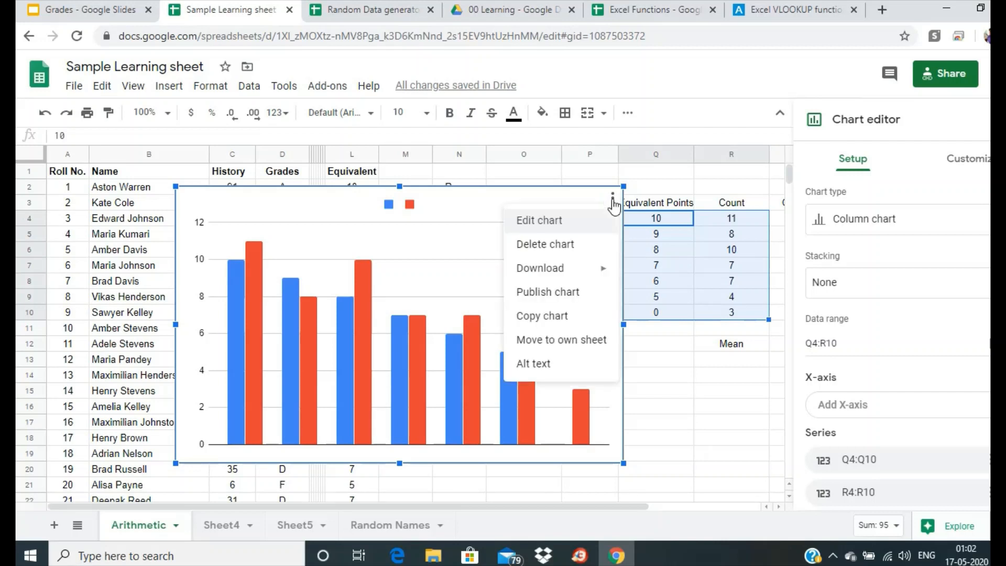
Step: Change the chart type to Stacked column chart
{"action": "left_click", "coordinate": [883, 222]}
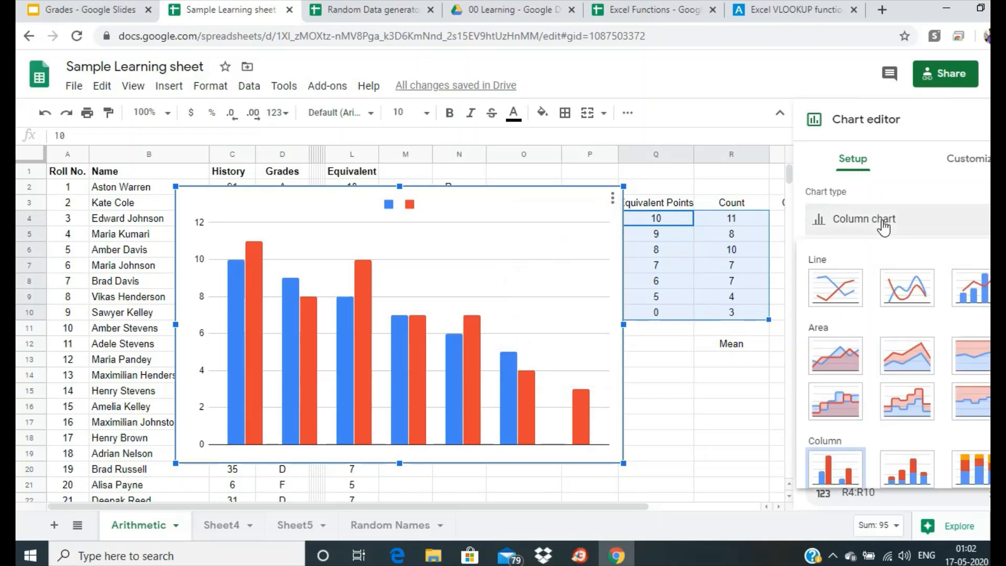
{"action": "scroll", "coordinate": [907, 325], "scroll_direction": "down", "scroll_amount": 3}
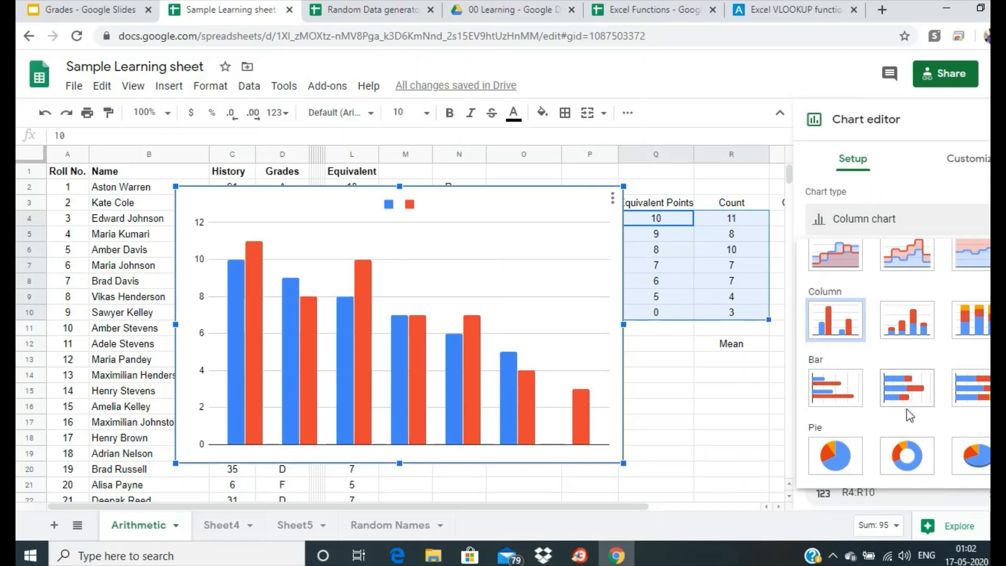
{"action": "left_click", "coordinate": [900, 330]}
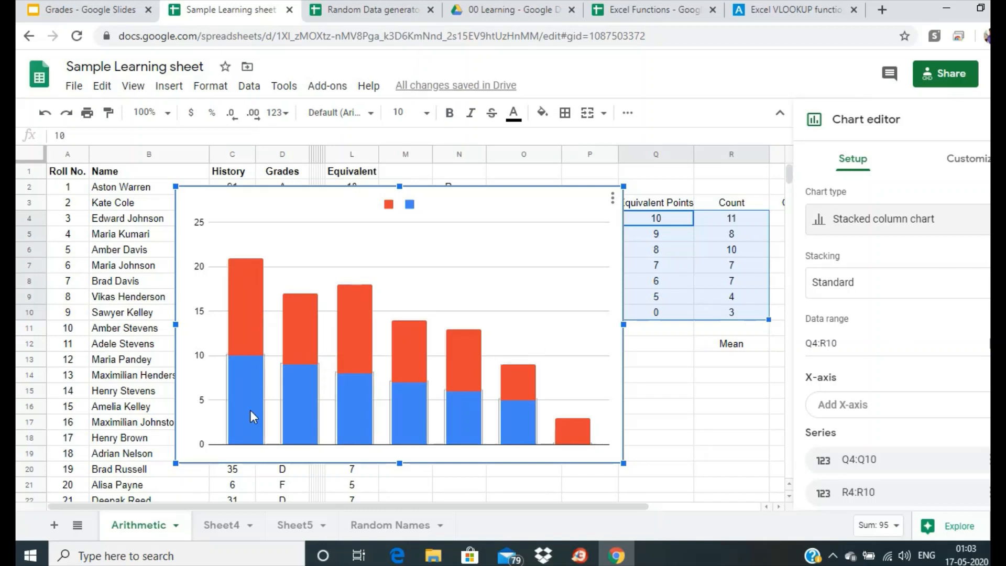
Step: Move the chart clear of the Grades column and set Q4:Q10 as its X-axis
{"action": "scroll", "coordinate": [901, 401], "scroll_direction": "down", "scroll_amount": 2}
{"action": "scroll", "coordinate": [902, 401], "scroll_direction": "down", "scroll_amount": 1}
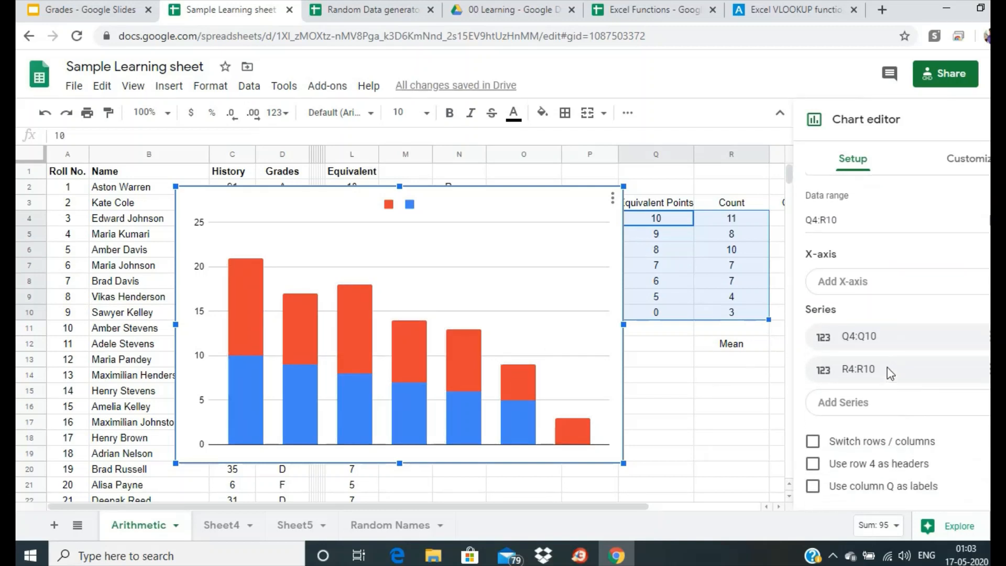
{"action": "left_click_drag", "start_coordinate": [540, 207], "coordinate": [444, 182]}
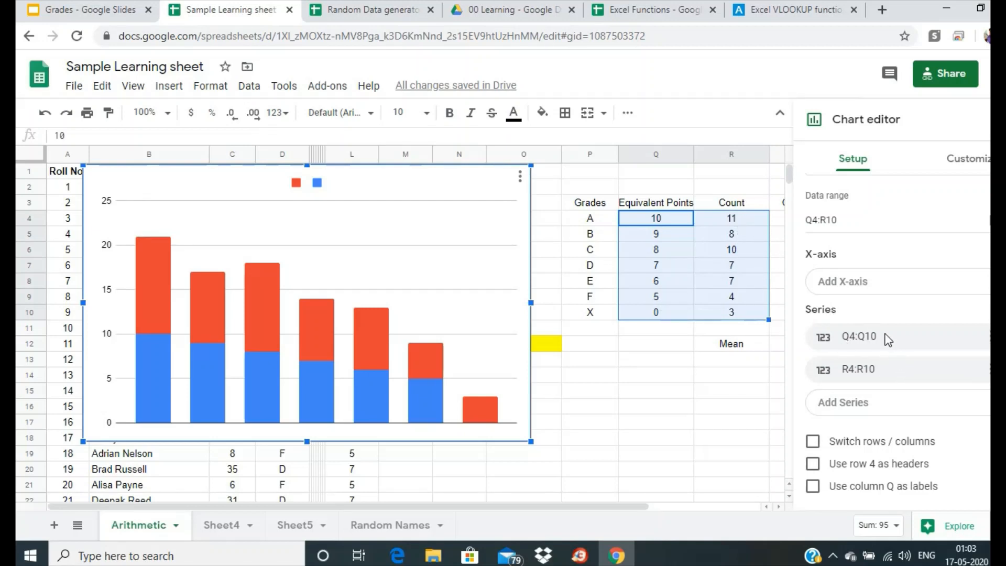
{"action": "left_click", "coordinate": [871, 287]}
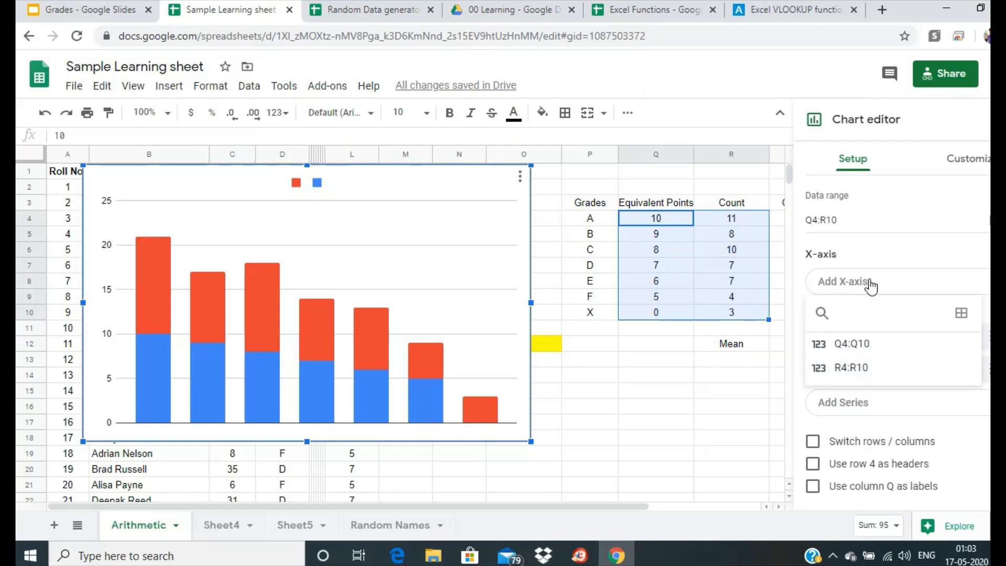
{"action": "left_click", "coordinate": [859, 345]}
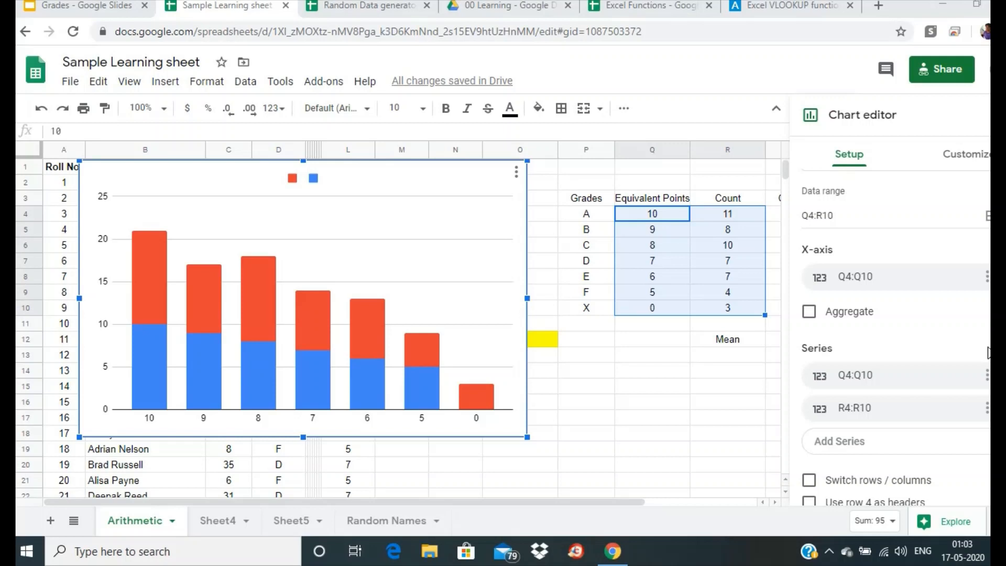
Step: Remove the Q4:Q10 series from the chart and close the chart editor
{"action": "left_click", "coordinate": [987, 375]}
{"action": "left_click", "coordinate": [963, 406]}
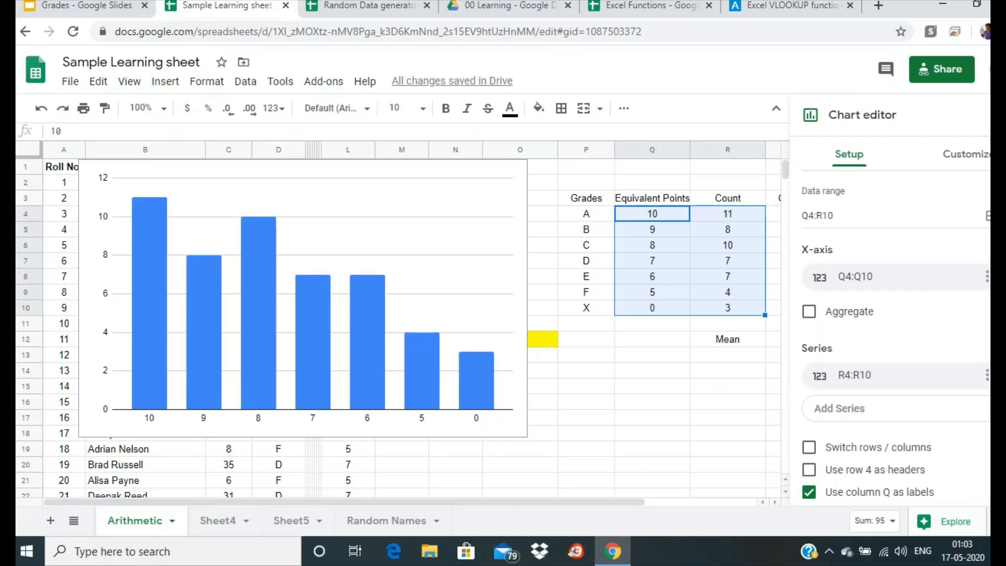
{"action": "left_click", "coordinate": [741, 369]}
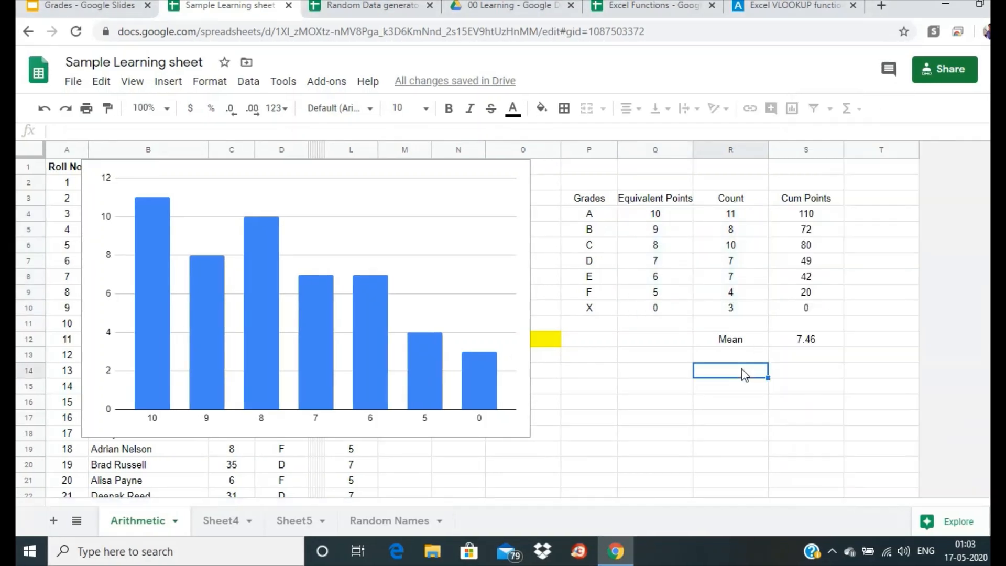
Step: Move the chart to the edge of column A and narrow it to end before column N, uncovering the Range table
{"action": "left_click", "coordinate": [503, 176]}
{"action": "left_click_drag", "start_coordinate": [502, 176], "coordinate": [465, 178]}
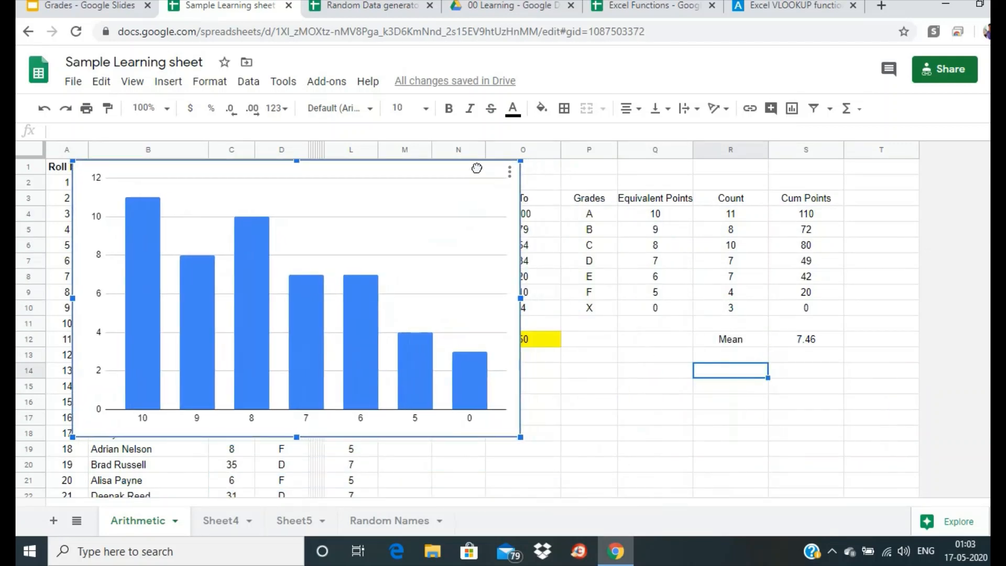
{"action": "left_click", "coordinate": [632, 416]}
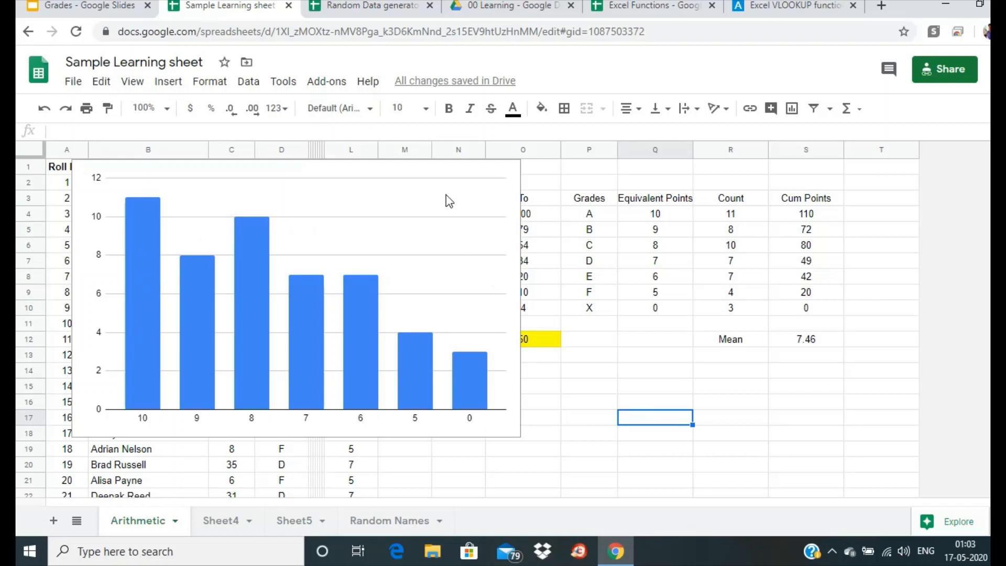
{"action": "left_click", "coordinate": [442, 178]}
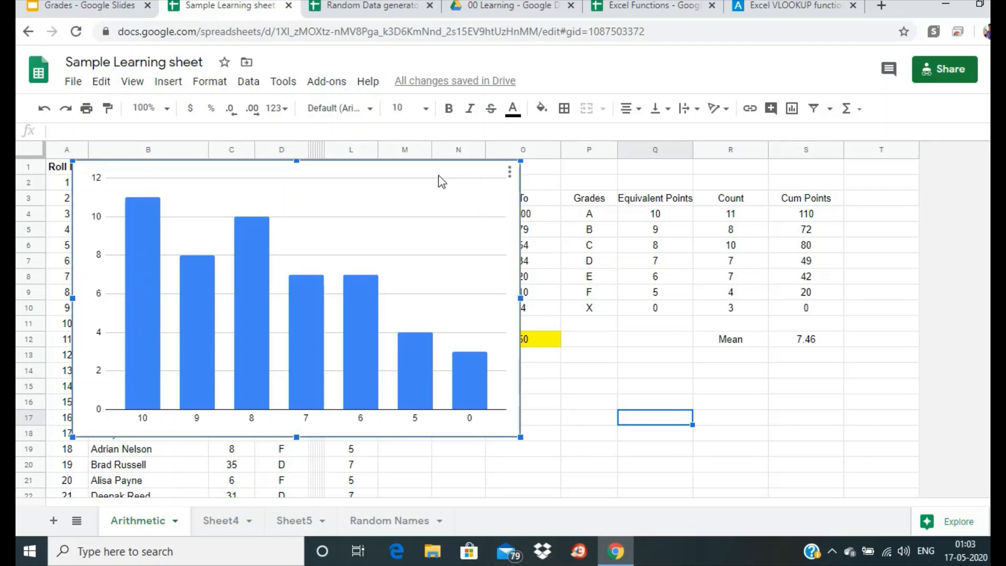
{"action": "left_click_drag", "start_coordinate": [442, 178], "coordinate": [385, 168]}
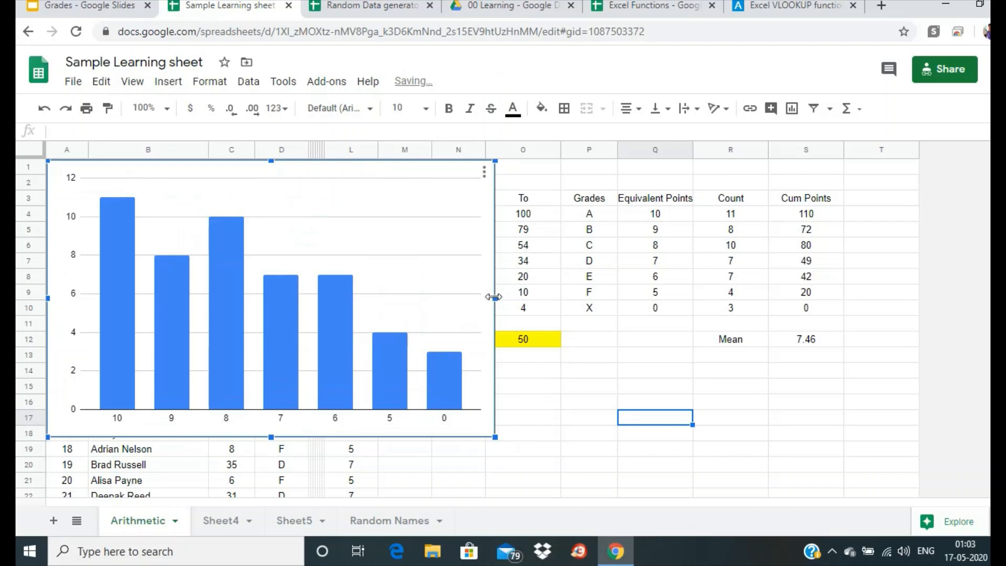
{"action": "left_click_drag", "start_coordinate": [495, 298], "coordinate": [410, 298]}
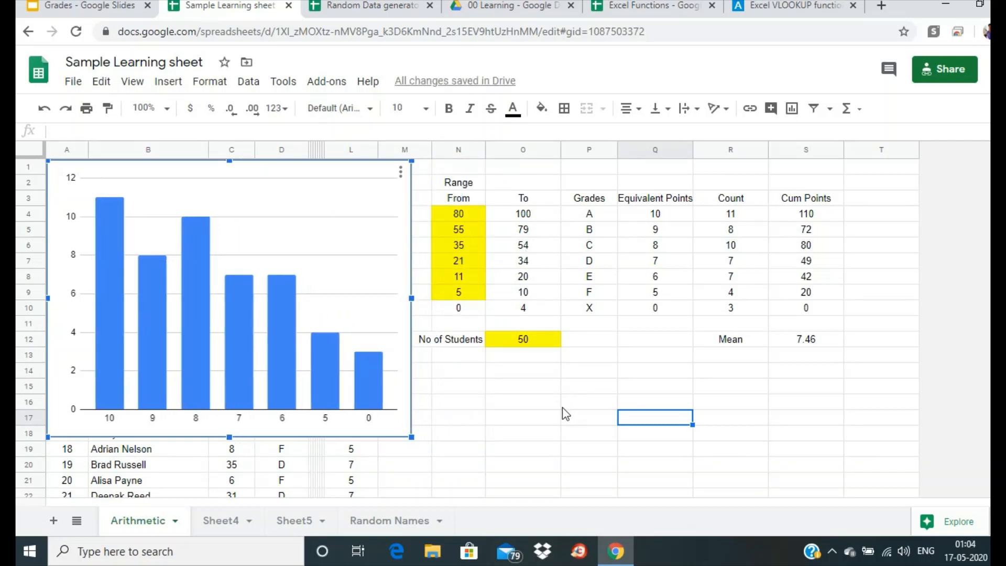
Step: Try From limits of 90 for grade A and 70 for grade B in the Range table
{"action": "left_click", "coordinate": [470, 213]}
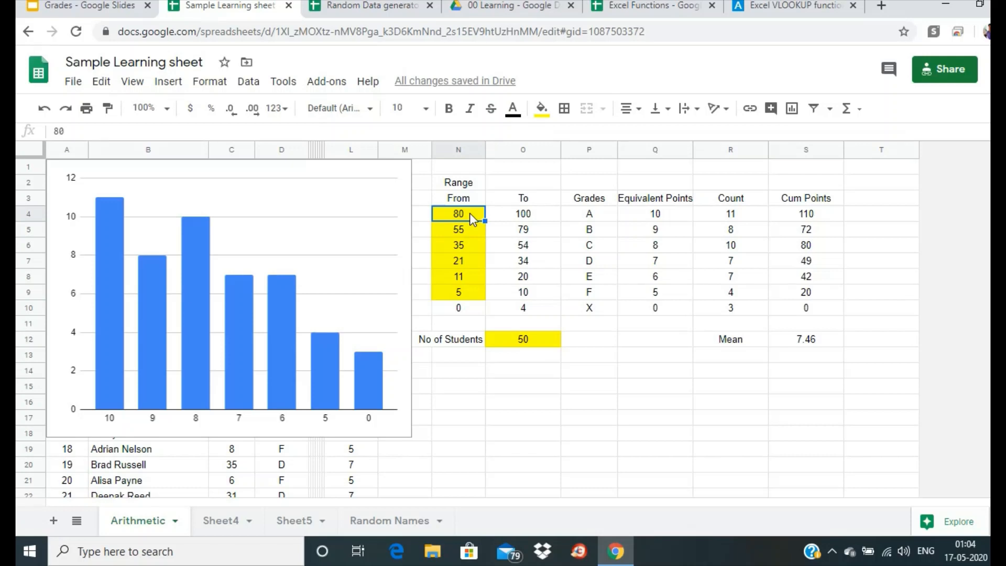
{"action": "type", "text": "90"}
{"action": "key", "text": "Return"}
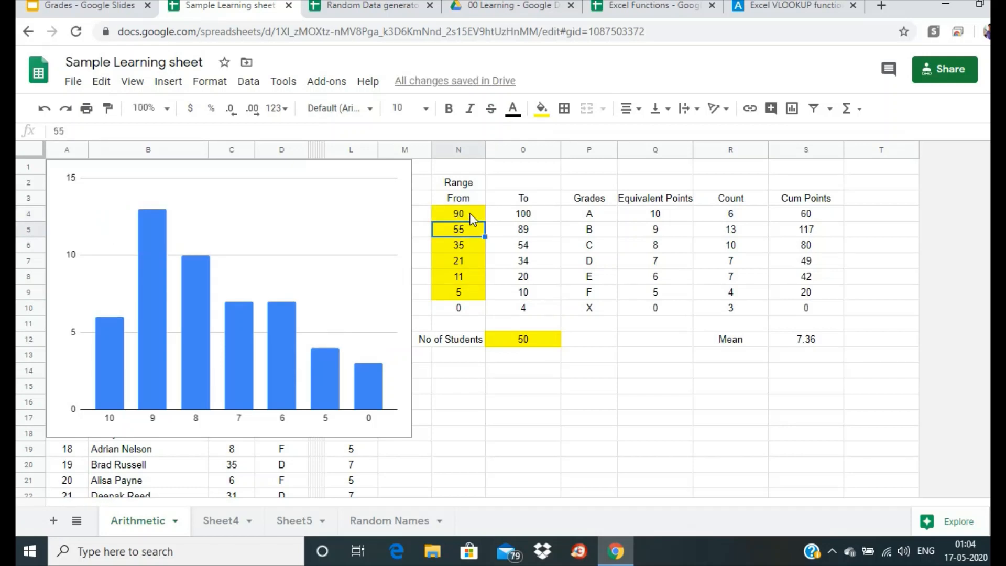
{"action": "type", "text": "70"}
{"action": "key", "text": "Return"}
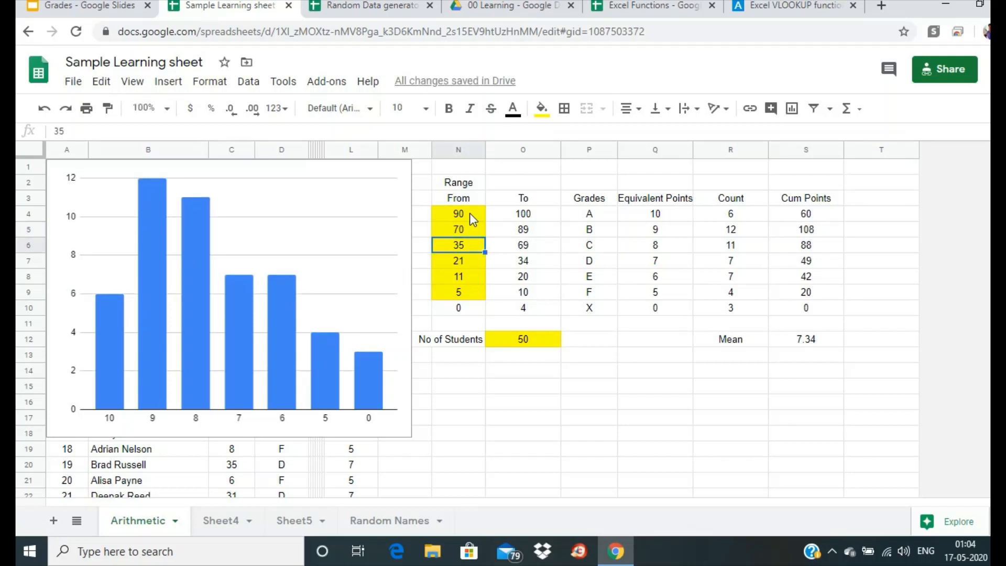
Step: Try raising grade B's From limit to 80 and then to 85
{"action": "key", "text": "Up"}
{"action": "type", "text": "80"}
{"action": "key", "text": "Return"}
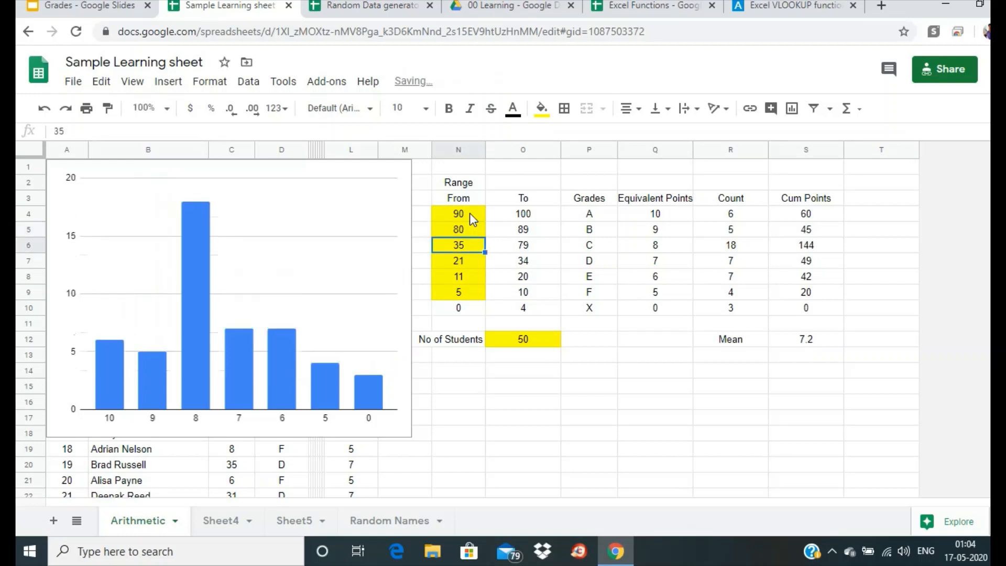
{"action": "key", "text": "Up"}
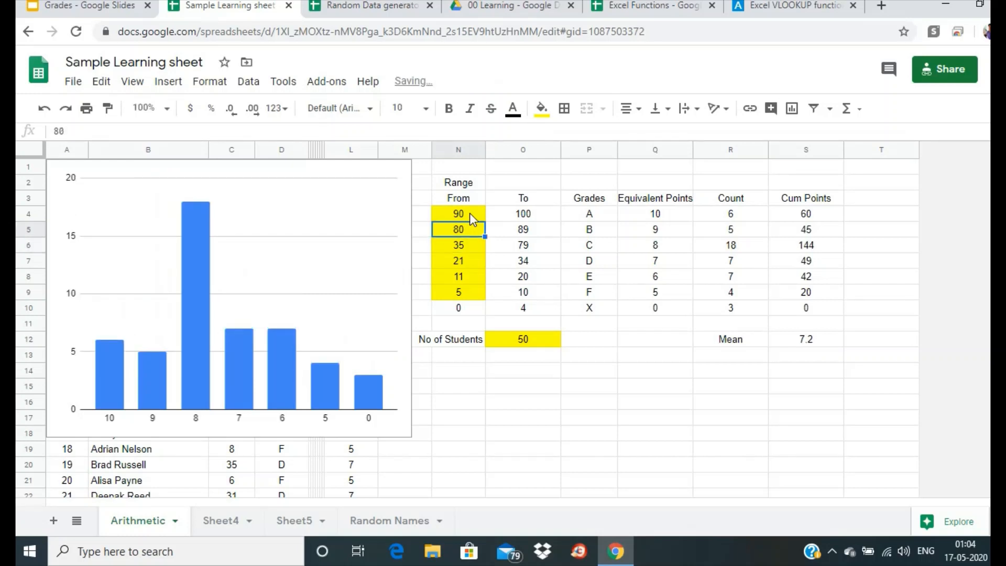
{"action": "type", "text": "85"}
{"action": "key", "text": "Return"}
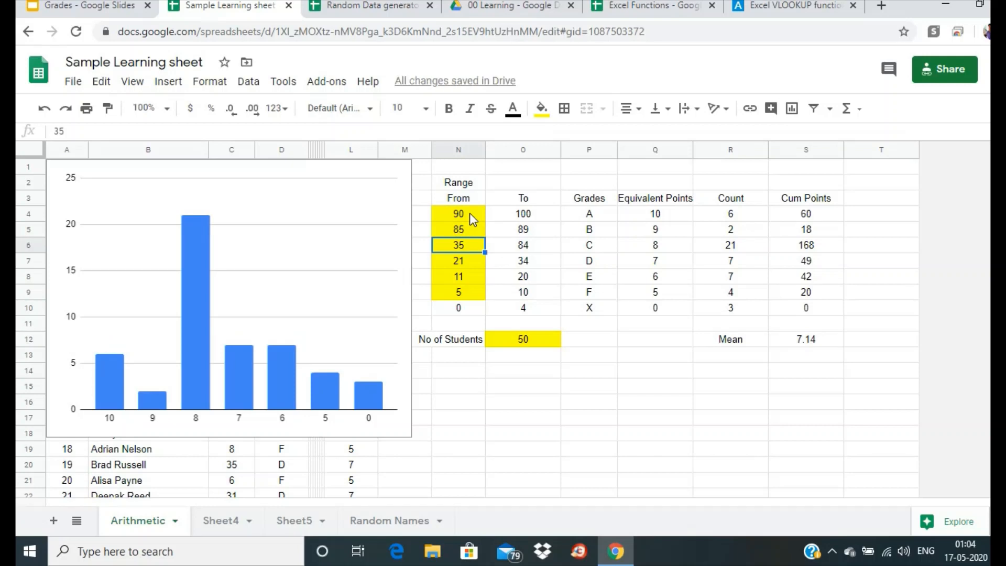
Step: Try From limits of 75, 65, 55 and 45 for grades C, D, E and F
{"action": "type", "text": "75"}
{"action": "key", "text": "Return"}
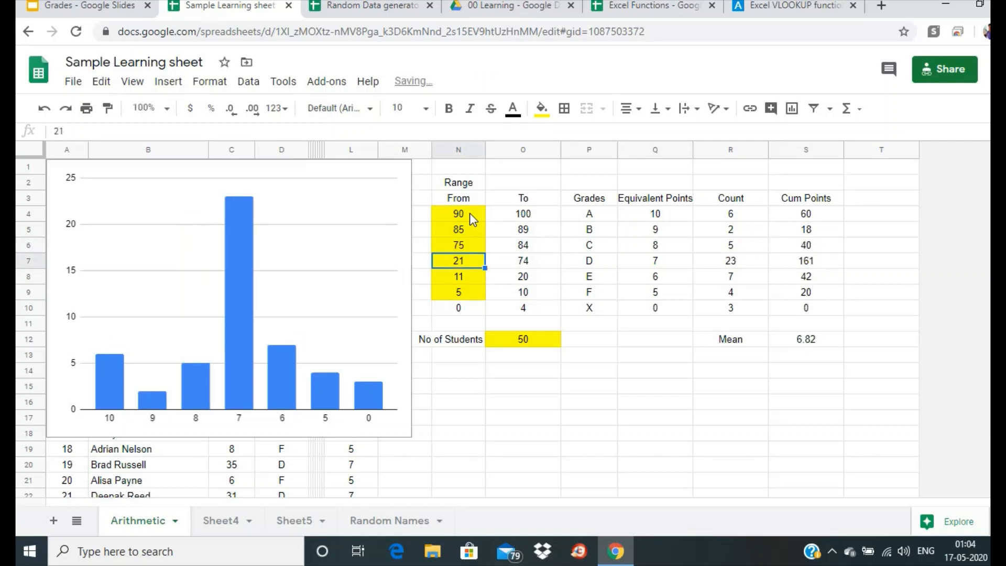
{"action": "type", "text": "65"}
{"action": "key", "text": "Return"}
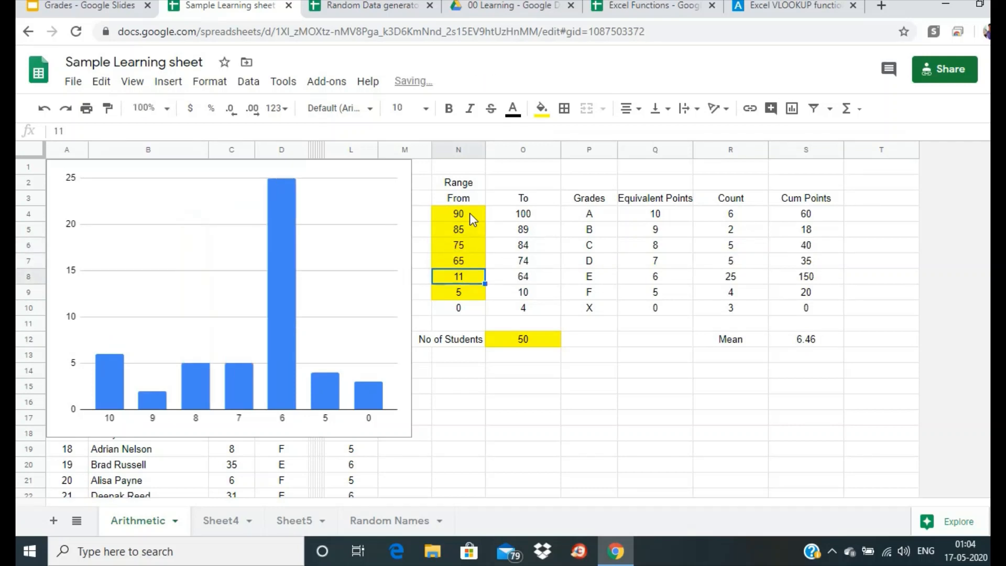
{"action": "type", "text": "55"}
{"action": "key", "text": "Return"}
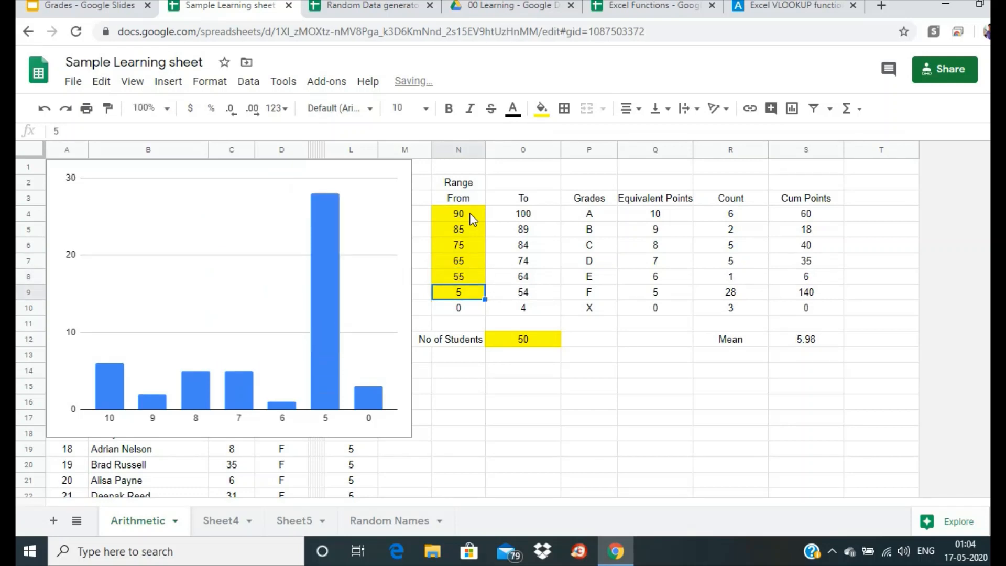
{"action": "type", "text": "45"}
{"action": "key", "text": "Return"}
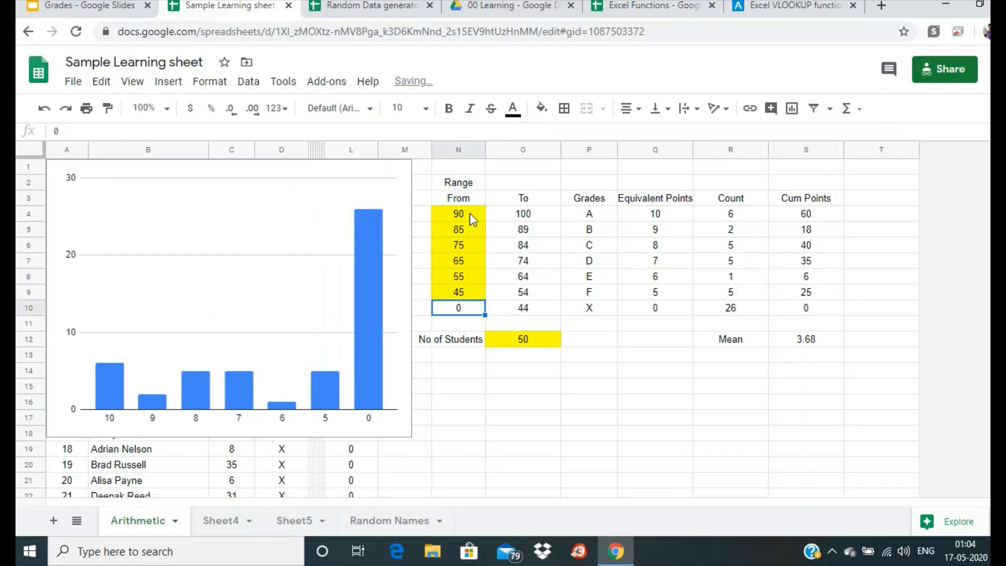
Step: Try lowering grade F's From limit to 35 and then to 25
{"action": "left_click", "coordinate": [464, 295]}
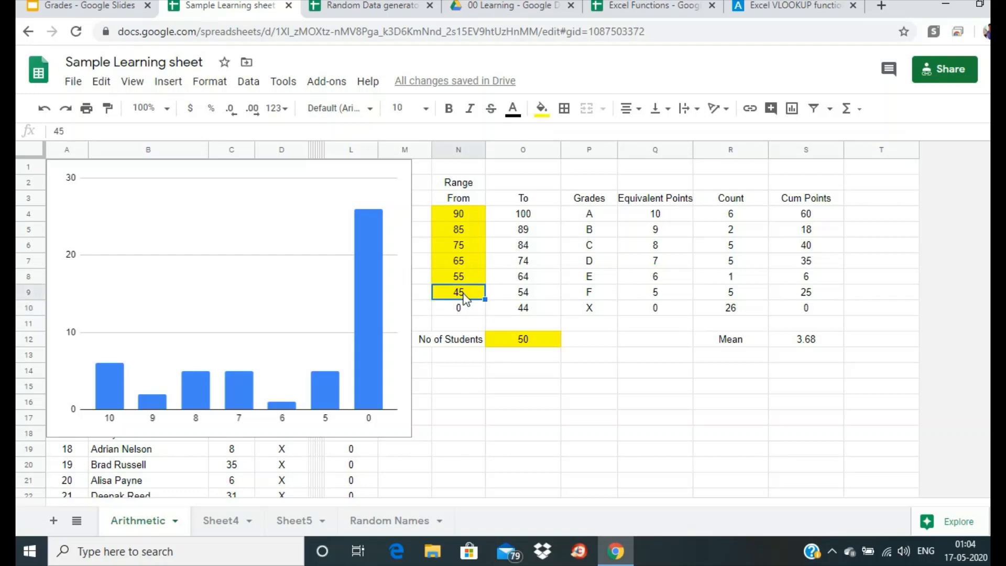
{"action": "type", "text": "35"}
{"action": "key", "text": "Return"}
{"action": "left_click", "coordinate": [464, 295]}
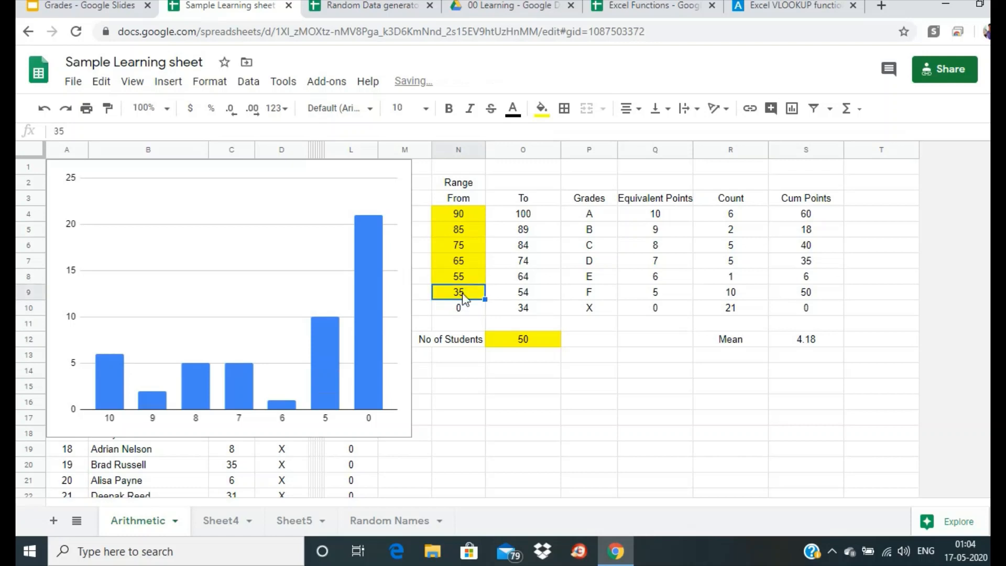
{"action": "type", "text": "25"}
{"action": "key", "text": "Return"}
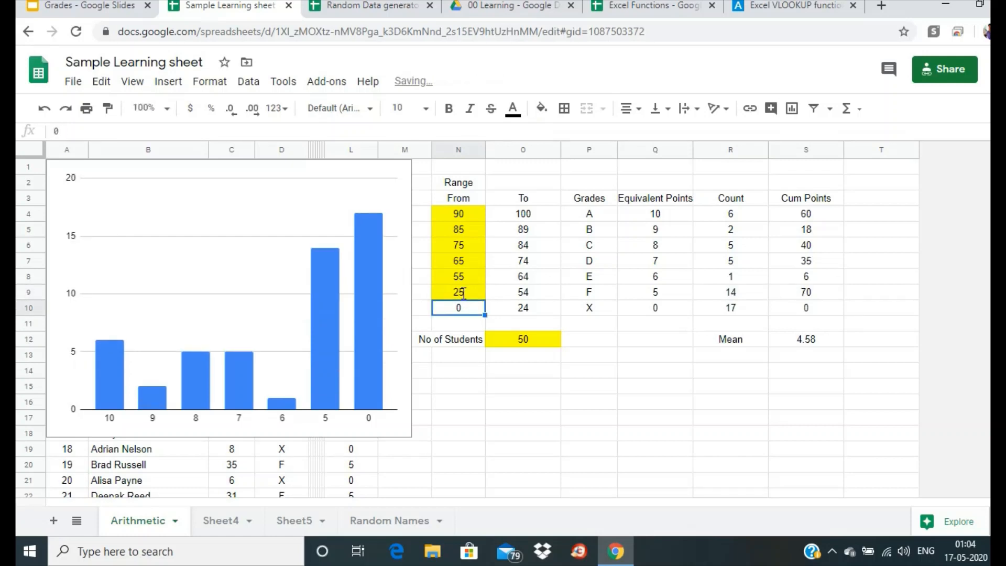
Step: Fill the Count values in R4:R10 with light yellow
{"action": "left_click", "coordinate": [463, 294]}
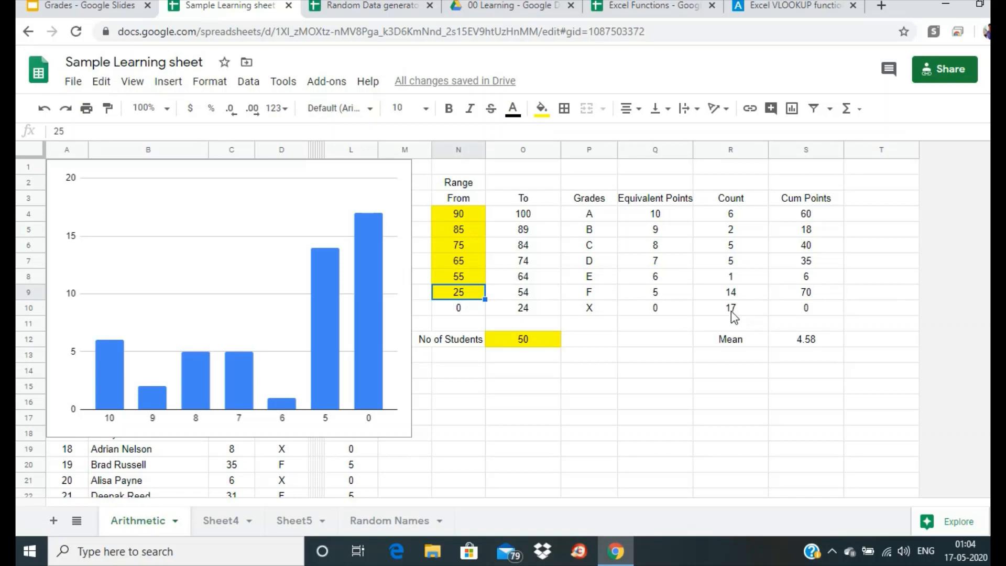
{"action": "left_click_drag", "start_coordinate": [739, 214], "coordinate": [733, 313]}
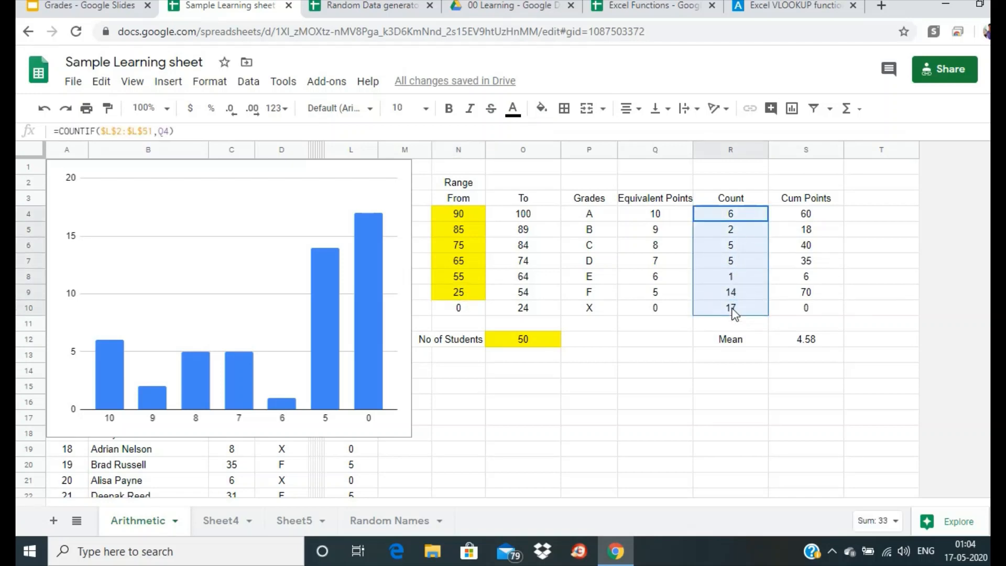
{"action": "left_click", "coordinate": [541, 108]}
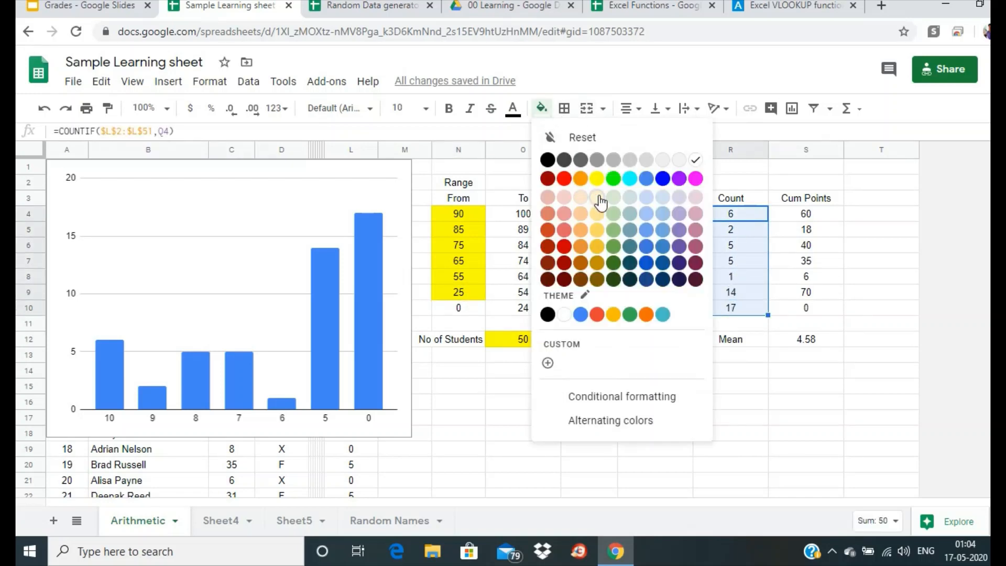
{"action": "left_click", "coordinate": [599, 201]}
Step: Set the From limits to 15 for grade F and 32 for grade E
{"action": "left_click", "coordinate": [466, 293]}
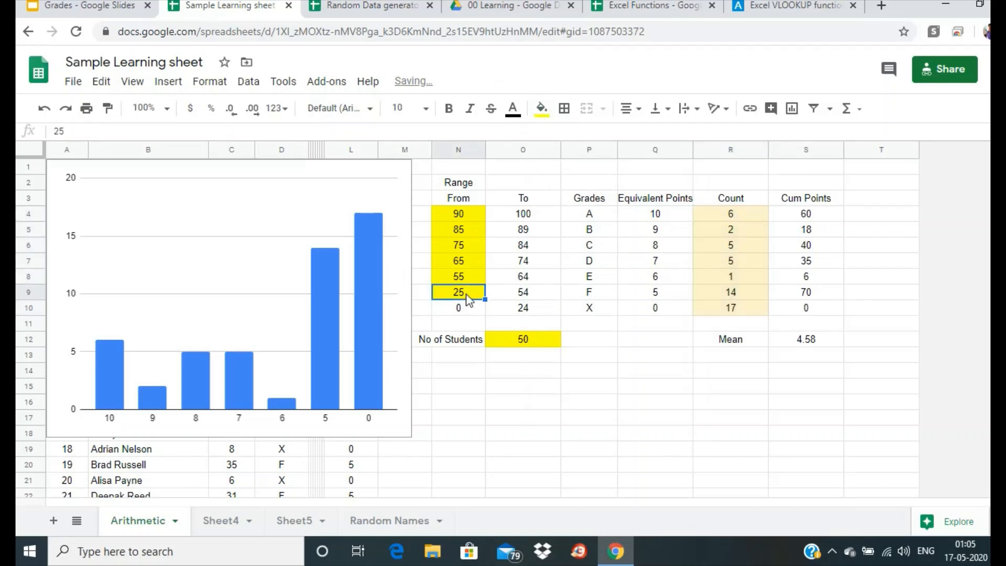
{"action": "type", "text": "15"}
{"action": "key", "text": "Return"}
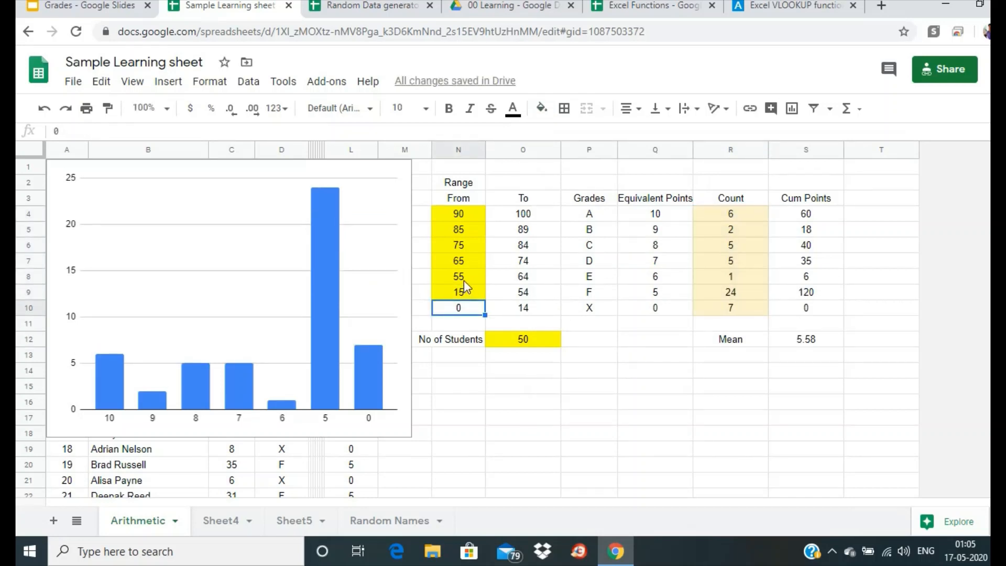
{"action": "left_click", "coordinate": [464, 281]}
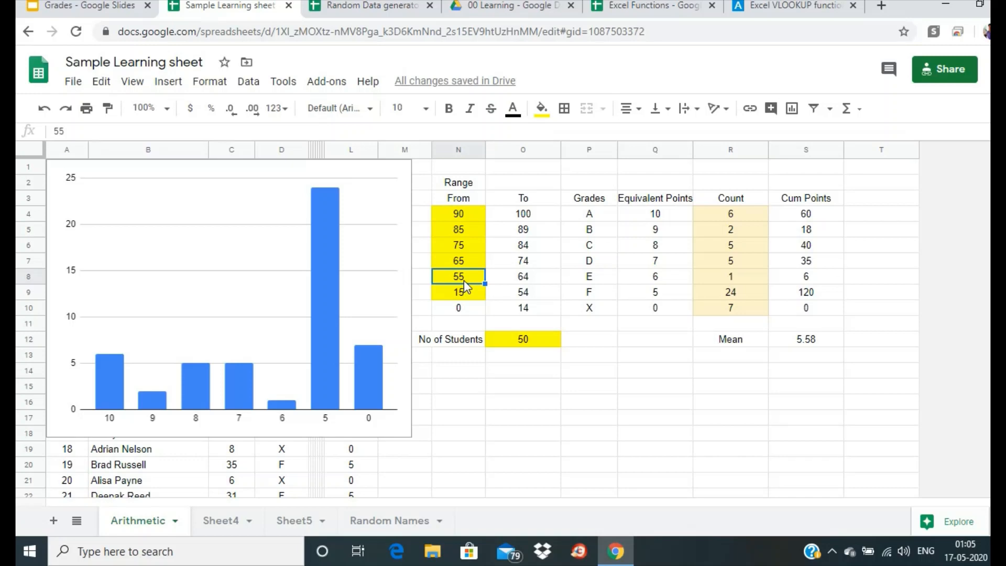
{"action": "type", "text": "32"}
{"action": "key", "text": "Return"}
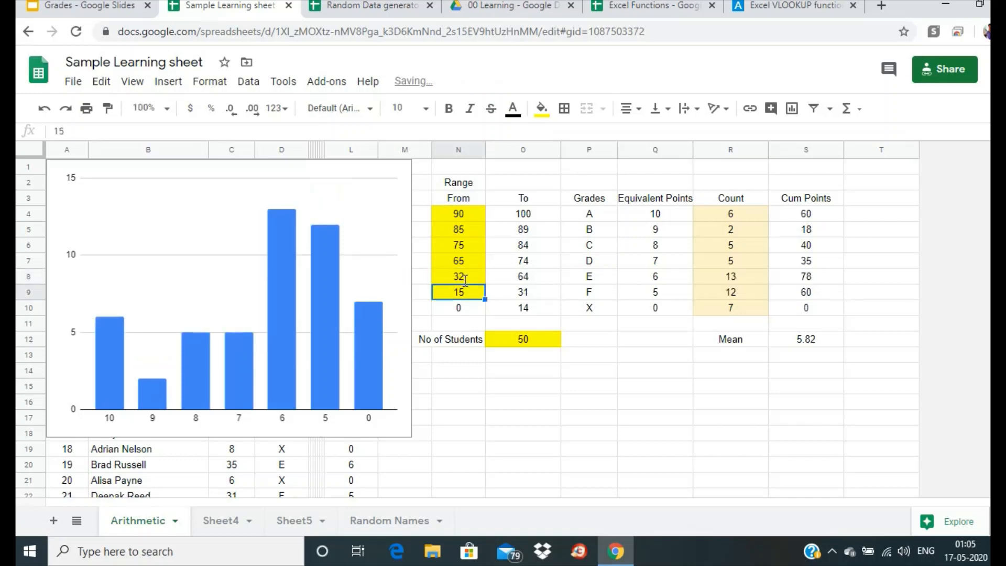
Step: Set the From limits to 64 for grade D and 78 for grade C
{"action": "left_click", "coordinate": [466, 263]}
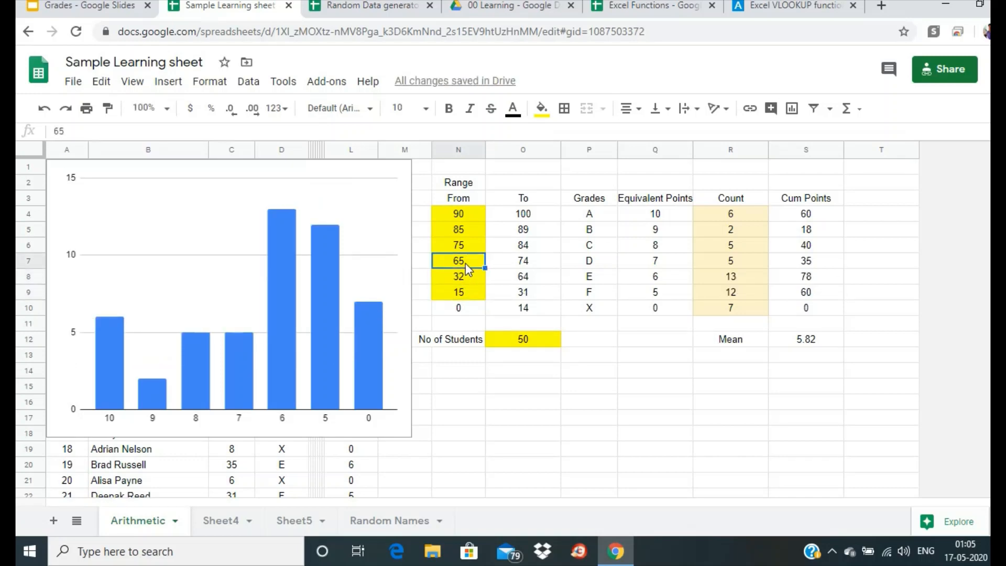
{"action": "type", "text": "64"}
{"action": "key", "text": "Return"}
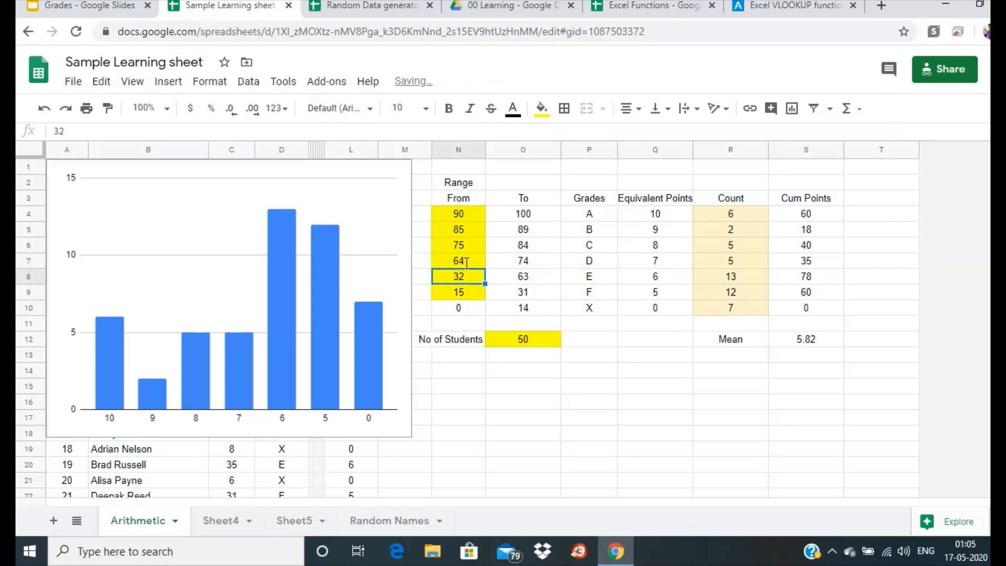
{"action": "left_click", "coordinate": [464, 247]}
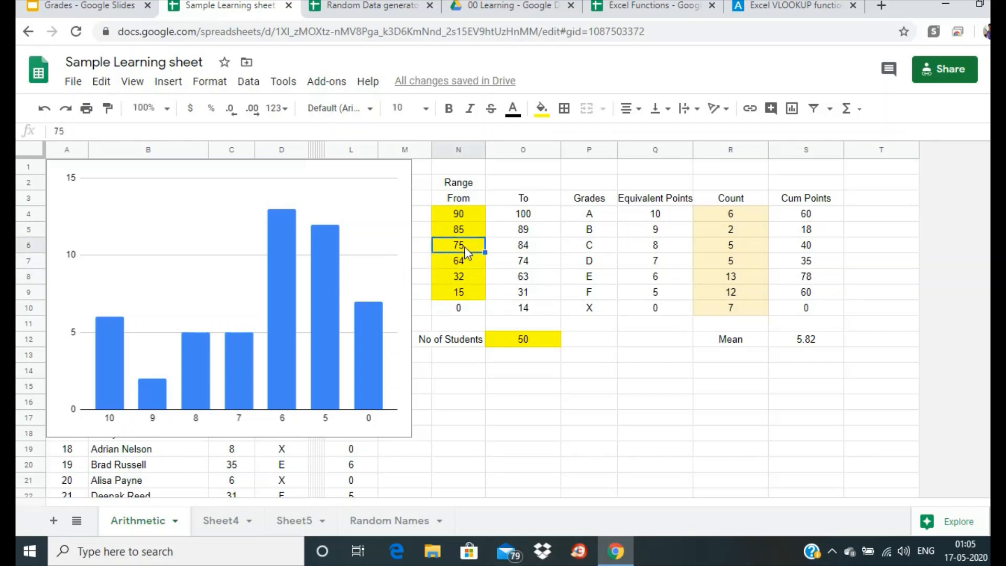
{"action": "type", "text": "78"}
{"action": "key", "text": "Return"}
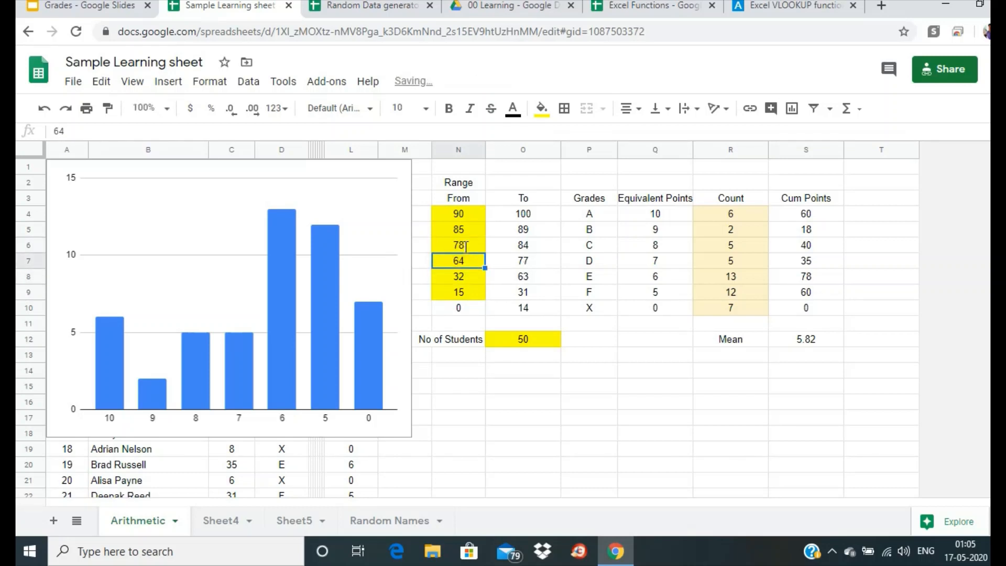
Step: Set the From limits to 89 for grade B and 98 for grade A
{"action": "left_click", "coordinate": [464, 231]}
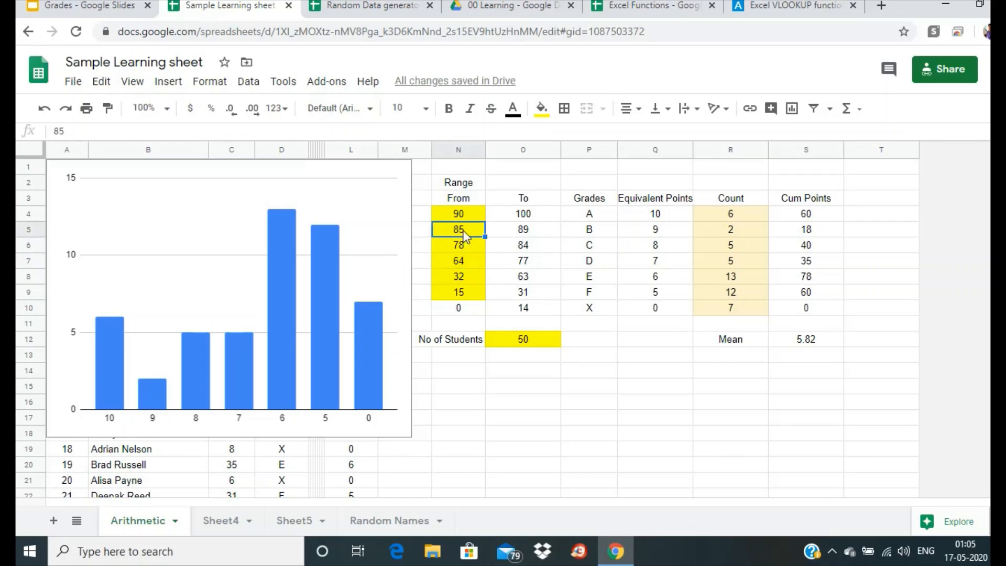
{"action": "type", "text": "89"}
{"action": "key", "text": "Return"}
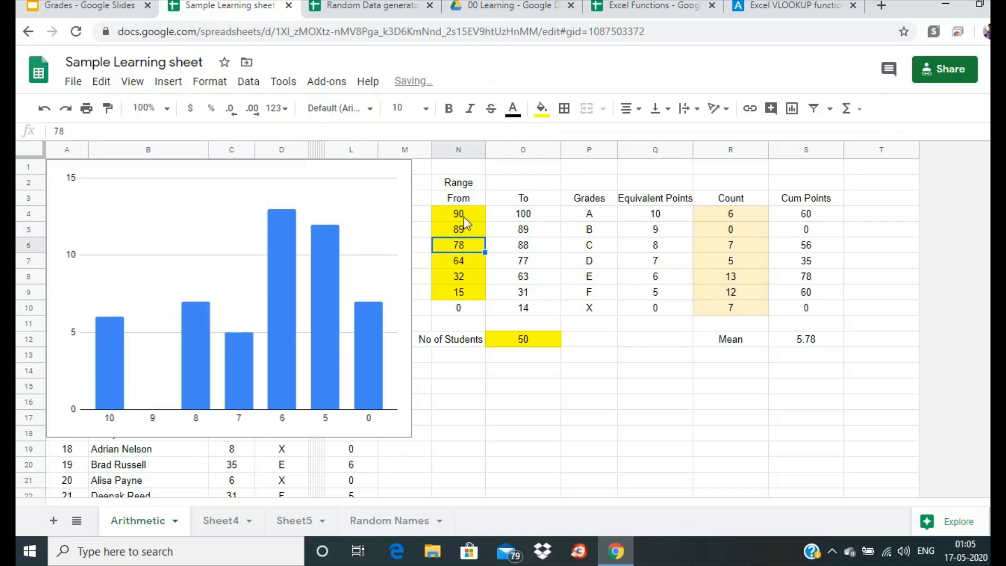
{"action": "left_click", "coordinate": [465, 216]}
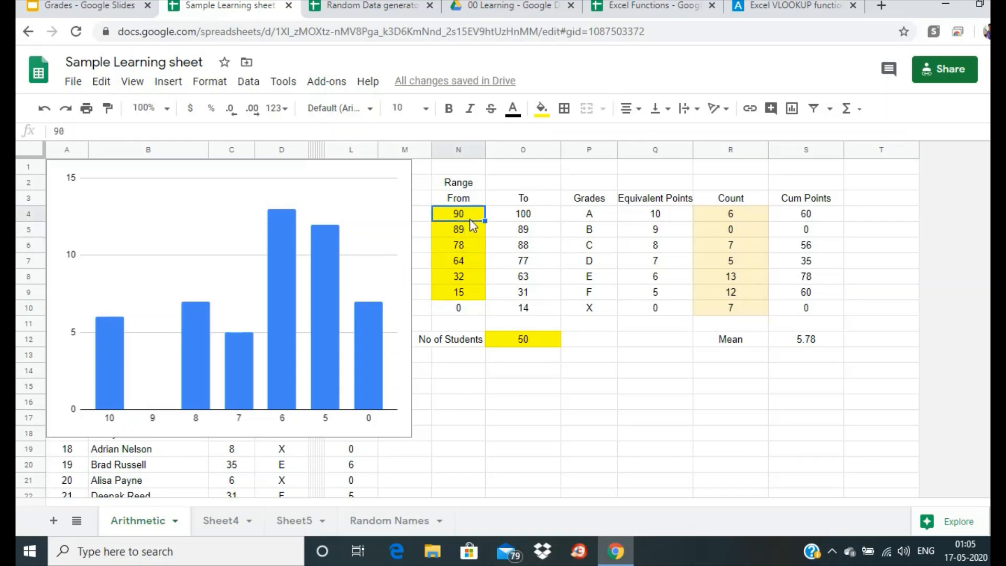
{"action": "type", "text": "98"}
{"action": "key", "text": "Return"}
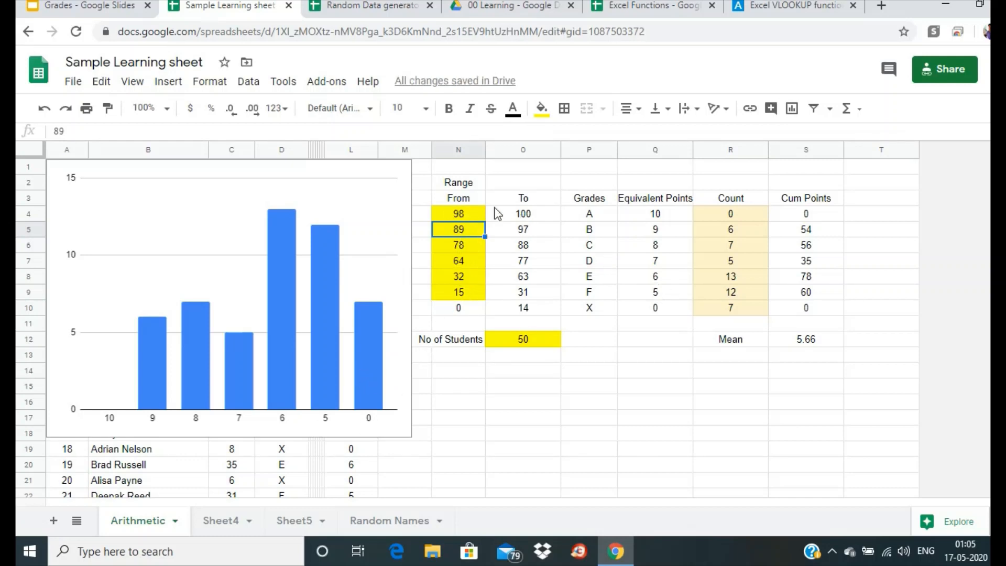
Step: Fill the Mean value cell S12 with yellow, then change its fill to light grey
{"action": "left_click", "coordinate": [813, 346]}
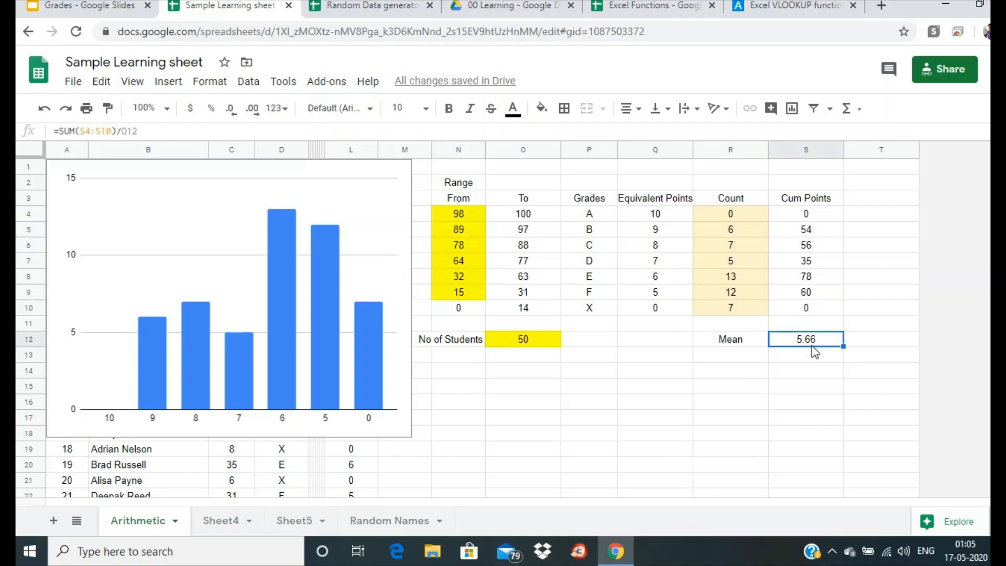
{"action": "left_click", "coordinate": [542, 110]}
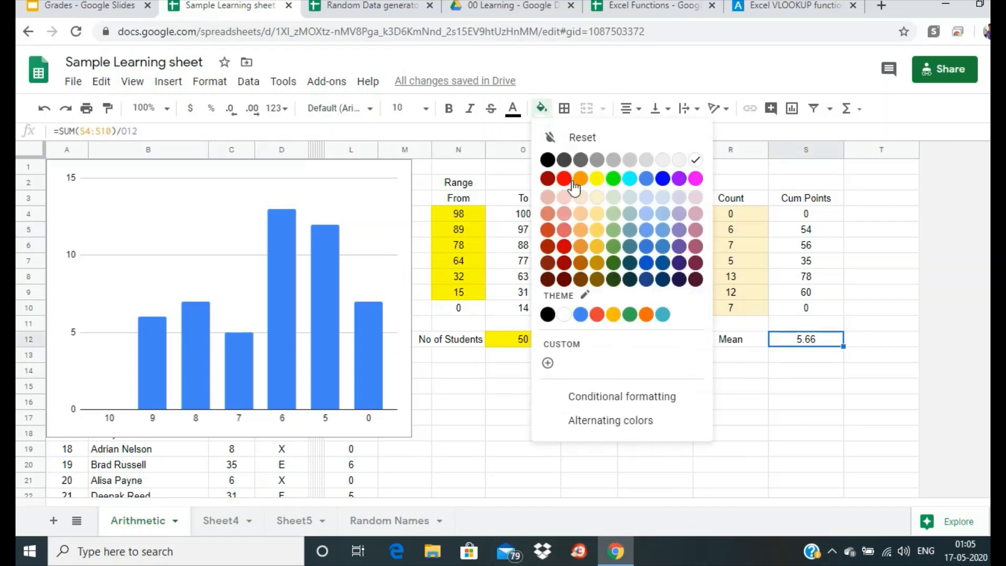
{"action": "left_click", "coordinate": [597, 177]}
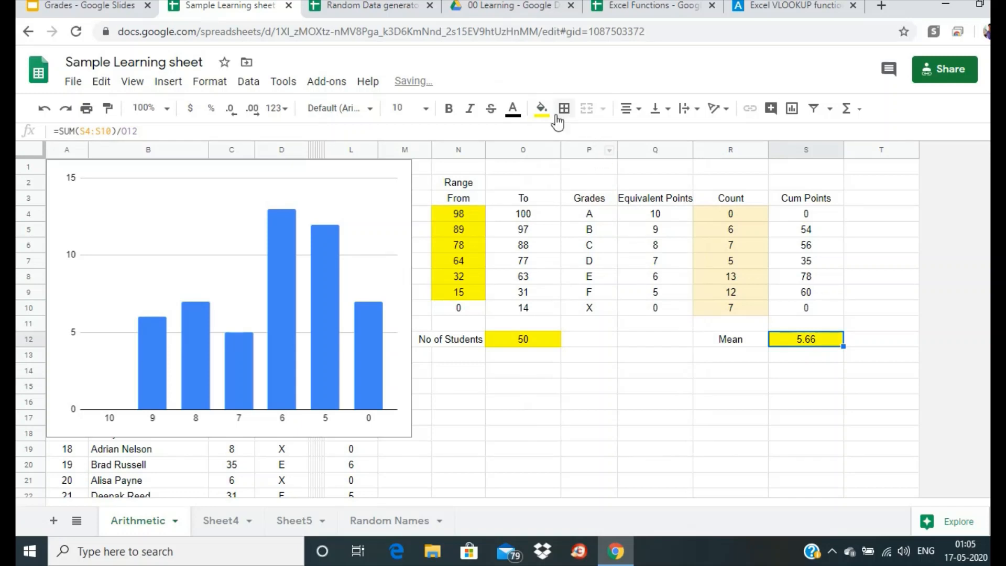
{"action": "left_click", "coordinate": [543, 110]}
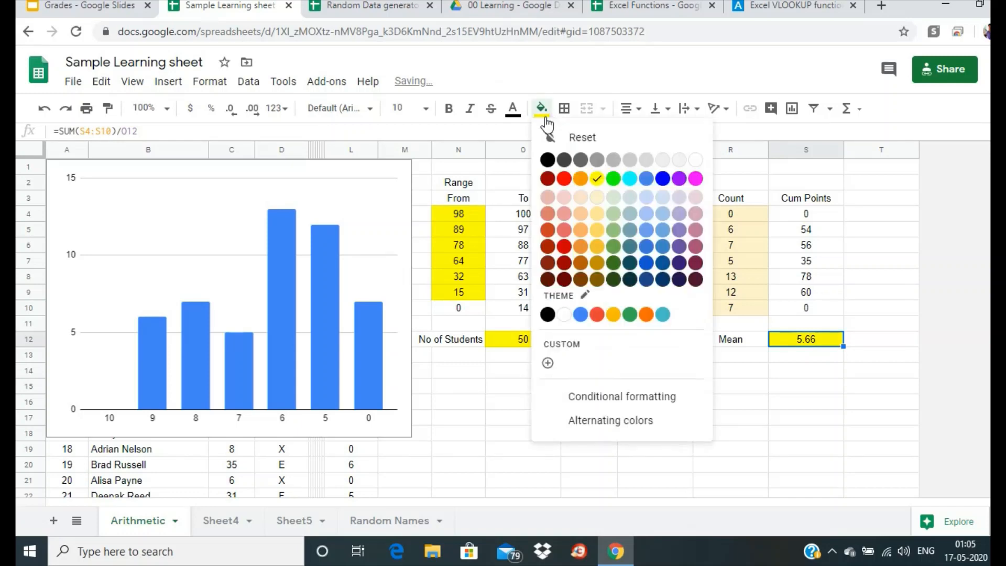
{"action": "left_click", "coordinate": [663, 160]}
{"action": "left_click", "coordinate": [731, 353]}
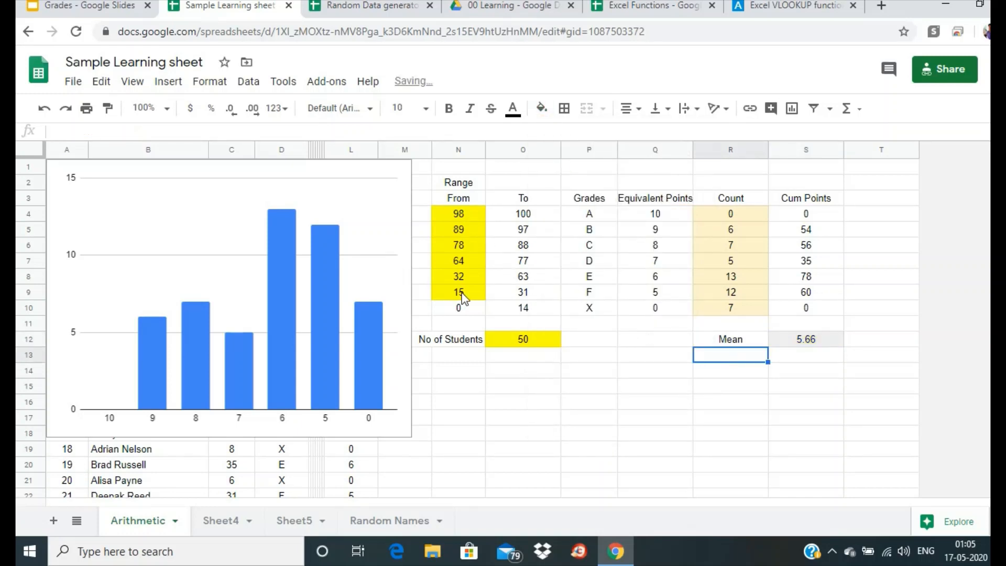
{"action": "left_click", "coordinate": [812, 374]}
{"action": "left_click_drag", "start_coordinate": [733, 214], "coordinate": [733, 320]}
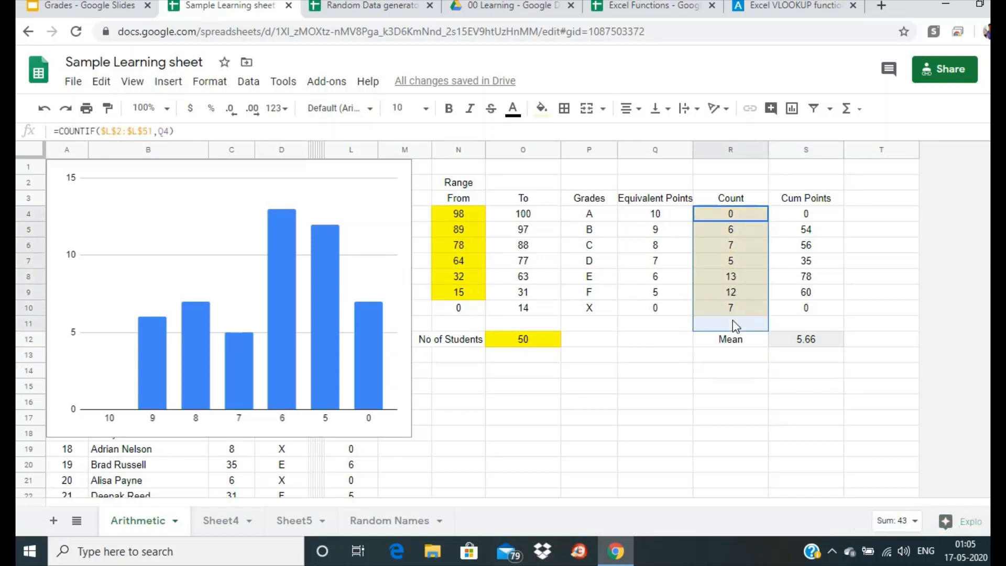
{"action": "left_click", "coordinate": [783, 338]}
{"action": "left_click", "coordinate": [798, 359]}
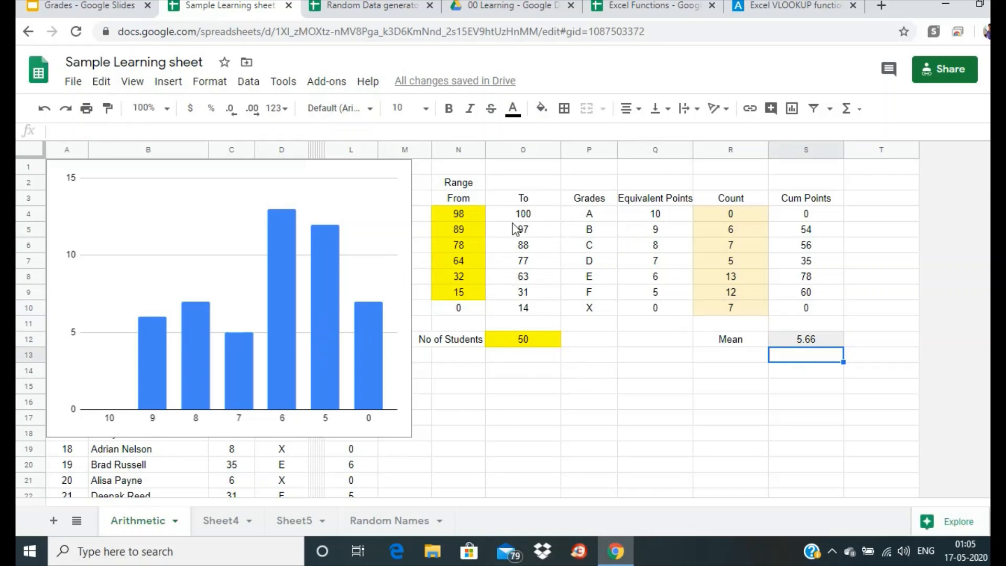
Step: Move the column chart off the student list to below the grade C row of the range table
{"action": "left_click", "coordinate": [375, 175]}
{"action": "left_click_drag", "start_coordinate": [375, 174], "coordinate": [799, 270]}
{"action": "scroll", "coordinate": [315, 210], "scroll_direction": "down", "scroll_amount": 1}
{"action": "scroll", "coordinate": [262, 370], "scroll_direction": "up", "scroll_amount": 1}
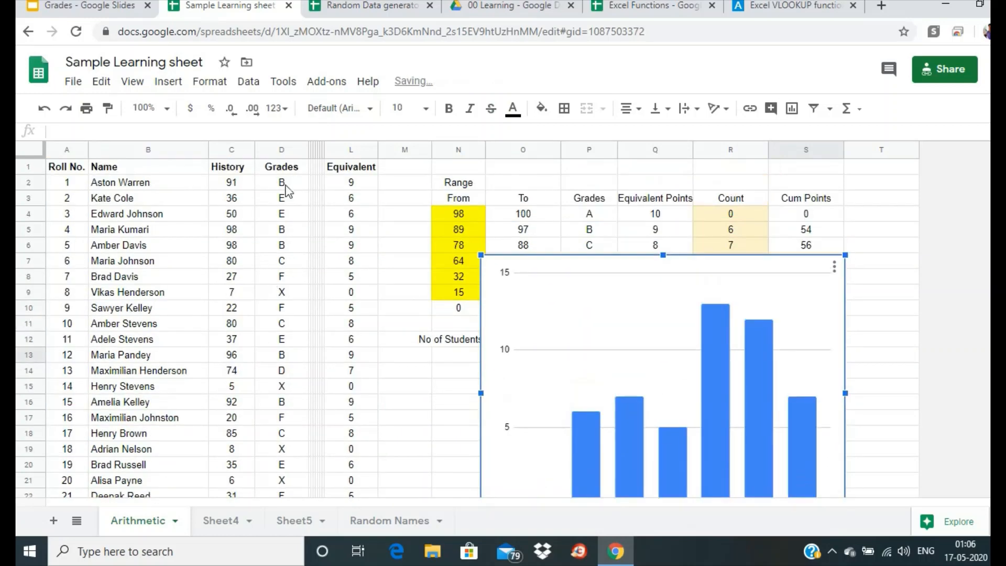
Step: Hide the Equivalent values in column L by changing the whole column's text colour to white
{"action": "left_click", "coordinate": [341, 149]}
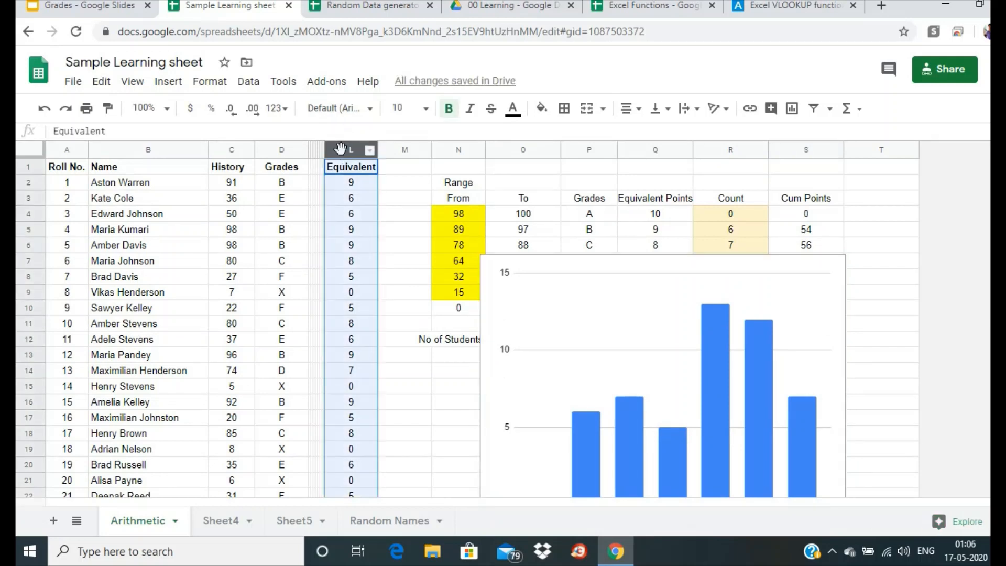
{"action": "left_click", "coordinate": [542, 108]}
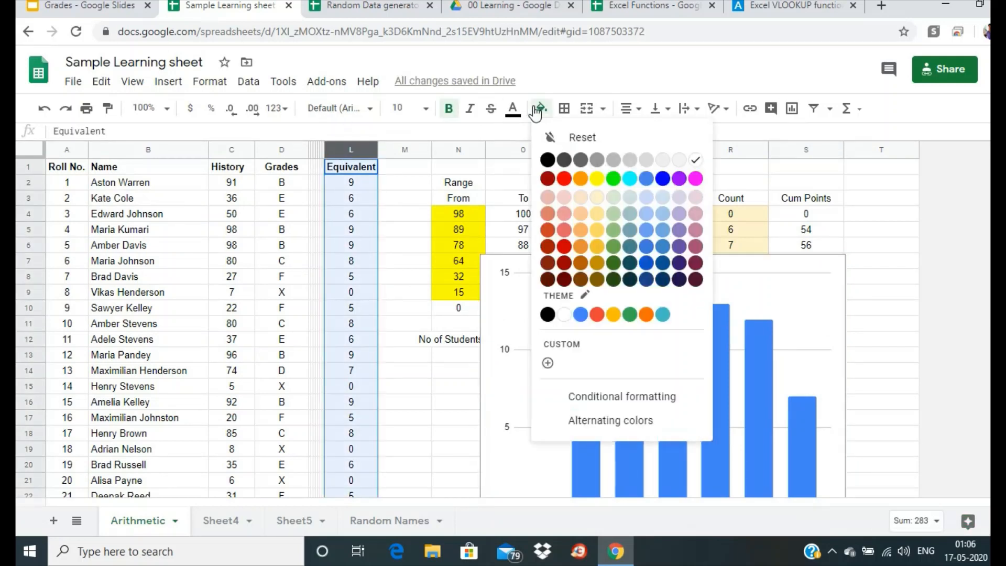
{"action": "left_click", "coordinate": [513, 109]}
{"action": "left_click", "coordinate": [665, 161]}
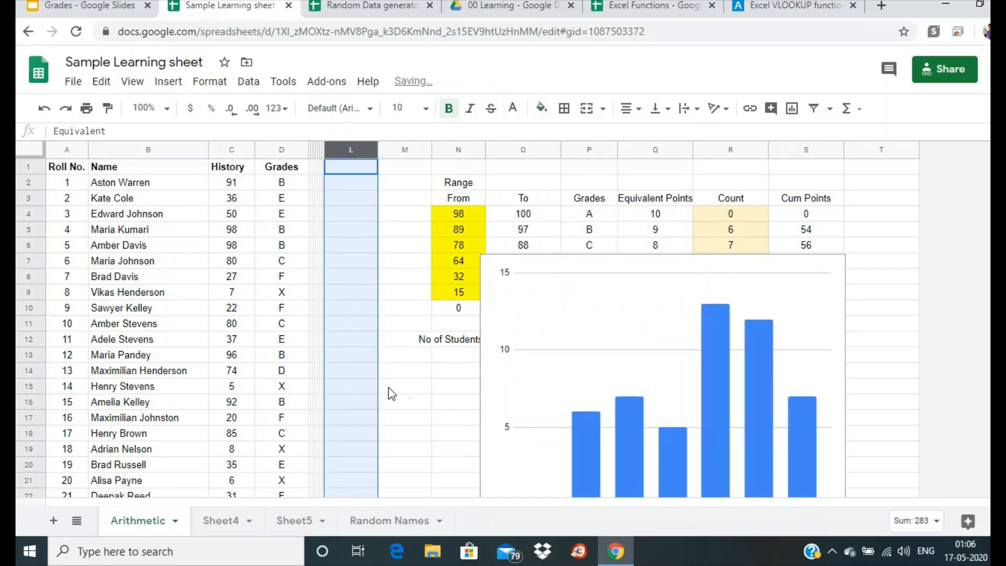
{"action": "left_click", "coordinate": [405, 391]}
Step: Move the column chart below the No of Students and Mean row so the whole grade table is uncovered
{"action": "scroll", "coordinate": [666, 272], "scroll_direction": "down", "scroll_amount": 1}
{"action": "left_click", "coordinate": [666, 273]}
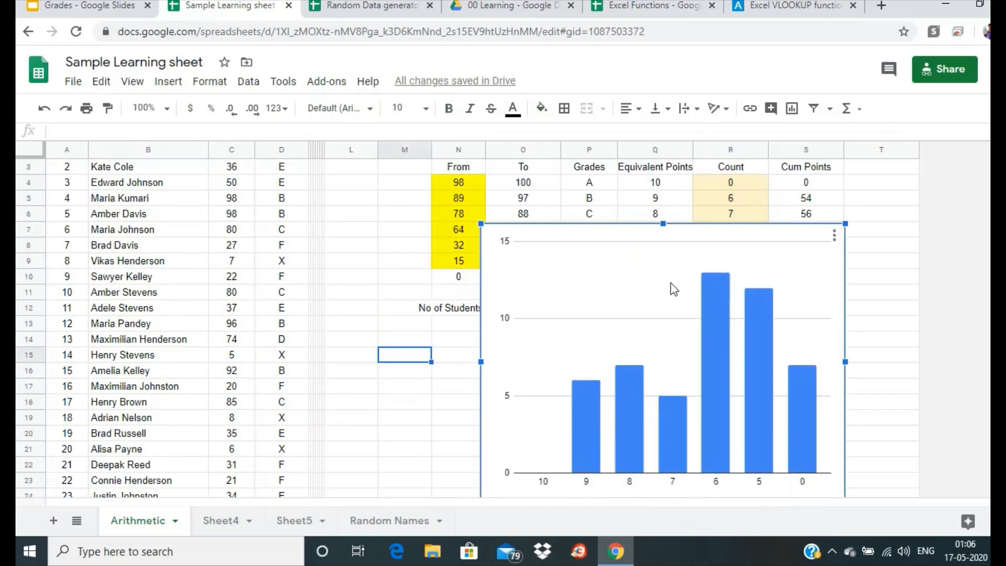
{"action": "left_click_drag", "start_coordinate": [601, 241], "coordinate": [511, 339]}
{"action": "scroll", "coordinate": [589, 336], "scroll_direction": "down", "scroll_amount": 4}
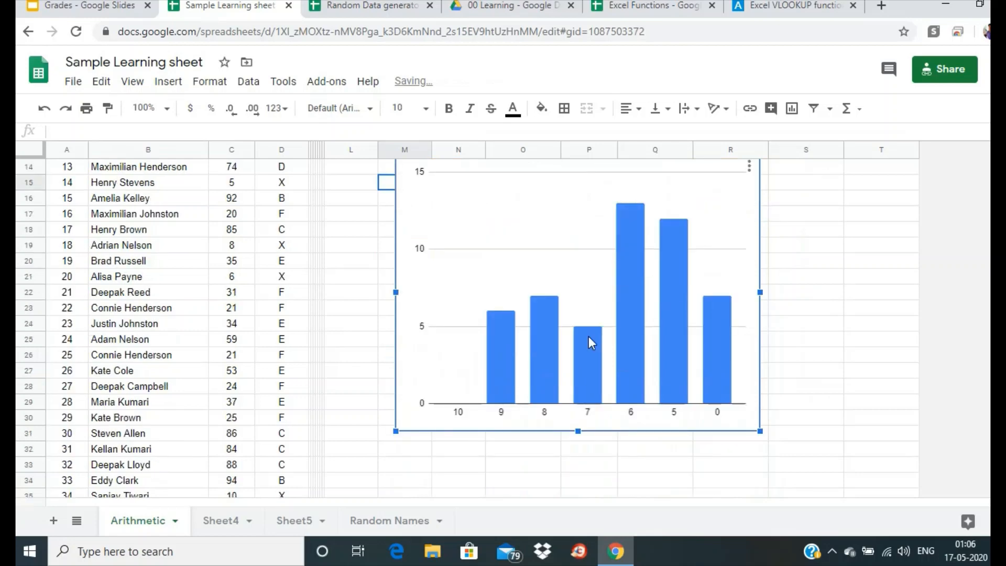
{"action": "scroll", "coordinate": [589, 336], "scroll_direction": "up", "scroll_amount": 1}
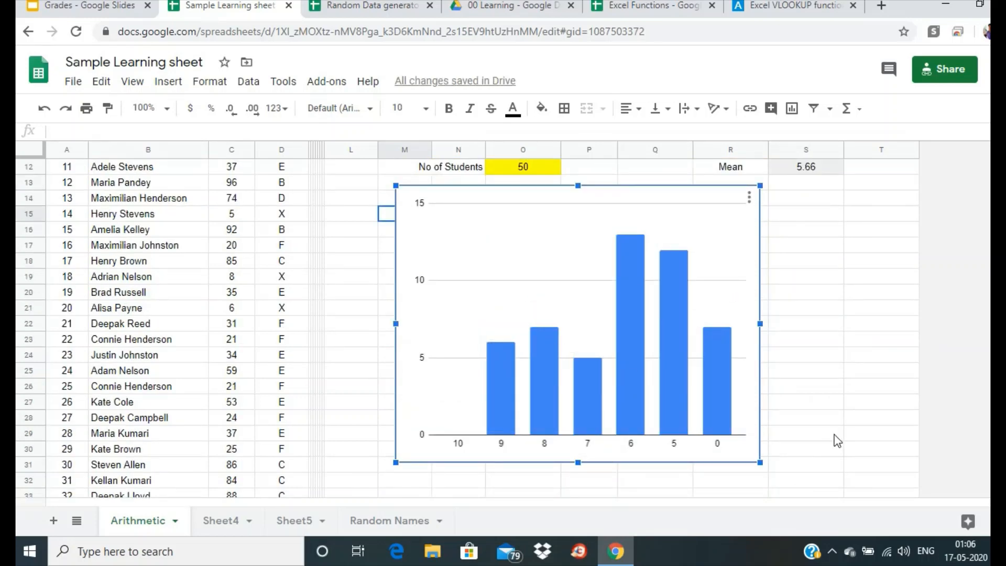
{"action": "scroll", "coordinate": [836, 435], "scroll_direction": "up", "scroll_amount": 2}
{"action": "scroll", "coordinate": [836, 440], "scroll_direction": "up", "scroll_amount": 2}
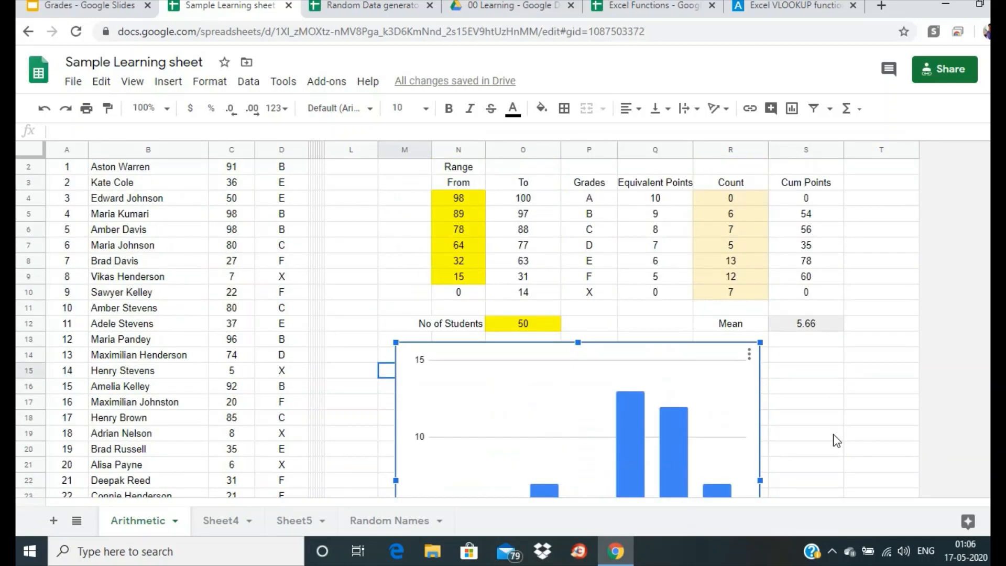
Step: Switch to the Grades presentation in Google Slides and show the closing THANKYOU slide
{"action": "left_click", "coordinate": [89, 7]}
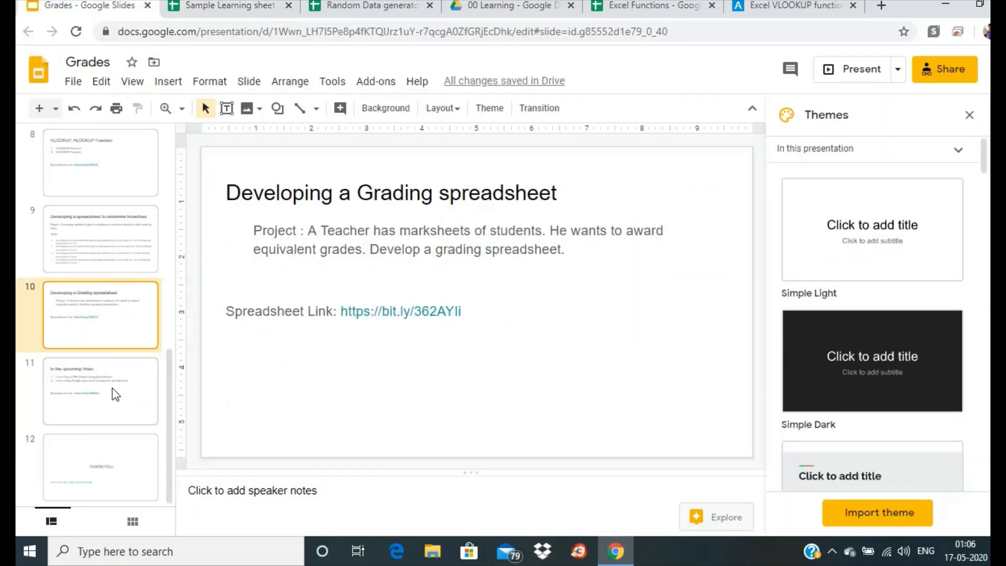
{"action": "left_click", "coordinate": [88, 465]}
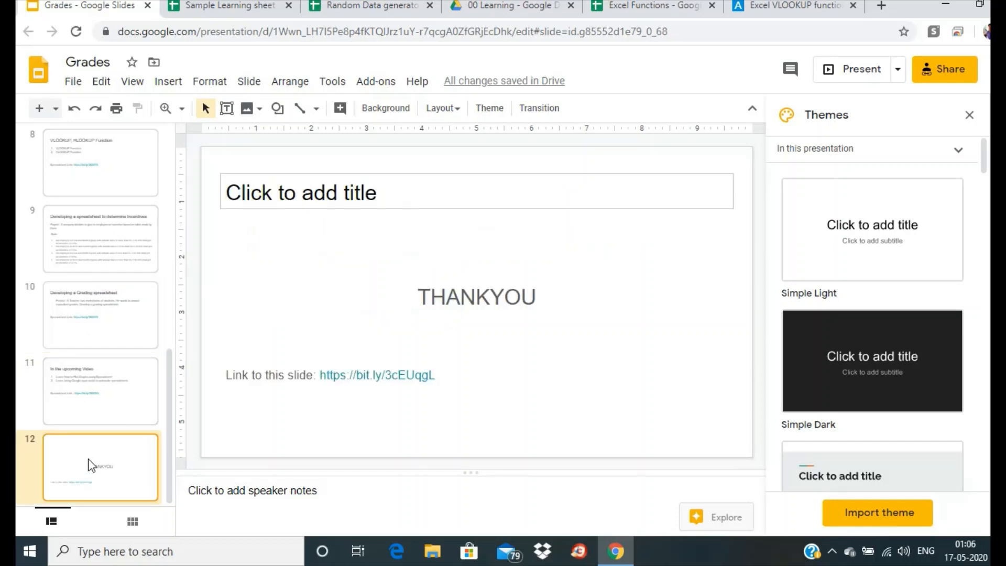